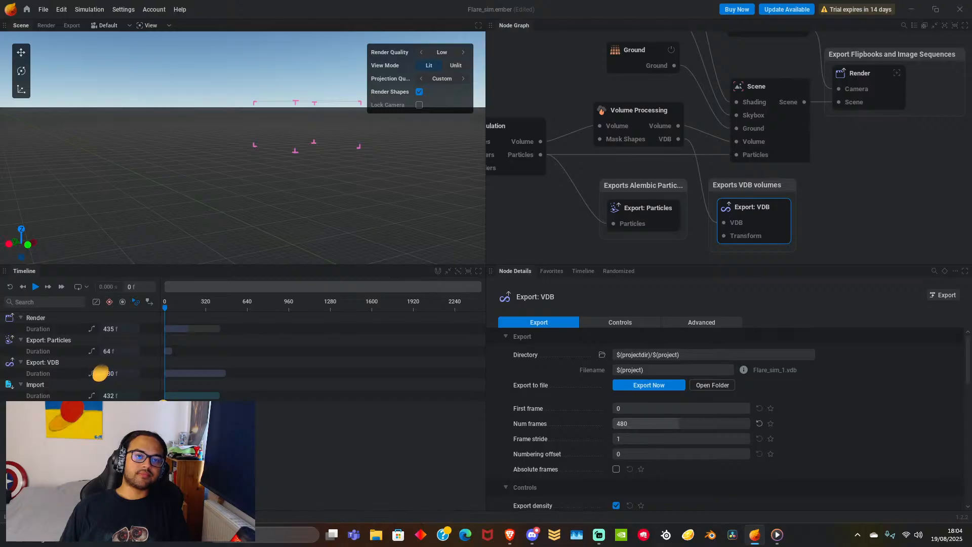
left_click_drag(377, 175, 361, 191)
middle_click_drag(270, 217, 259, 178)
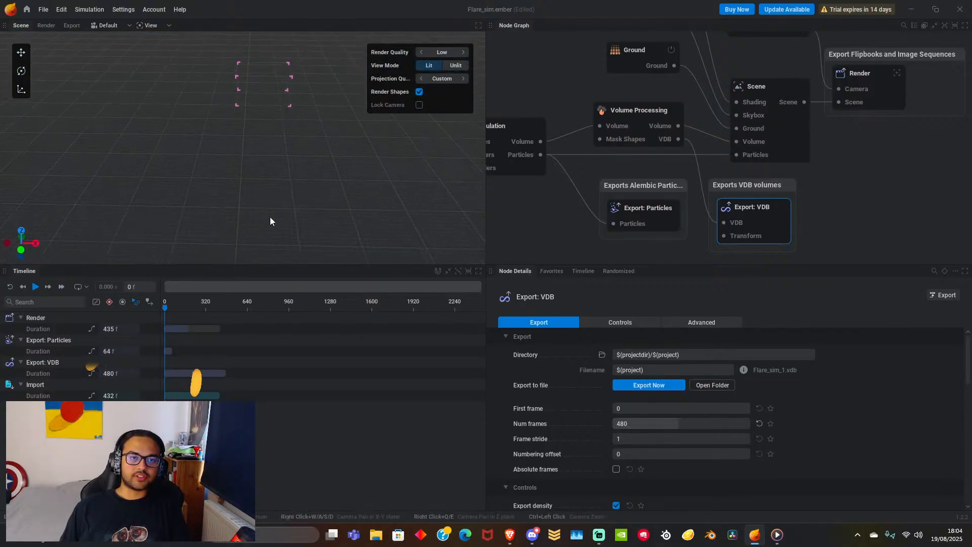
left_click_drag(262, 218, 310, 208)
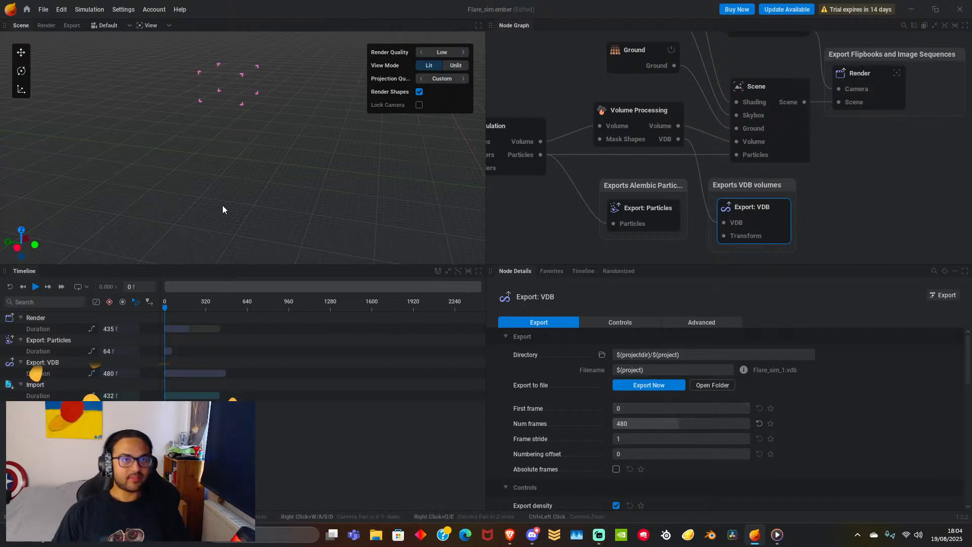
left_click_drag(315, 174, 317, 124)
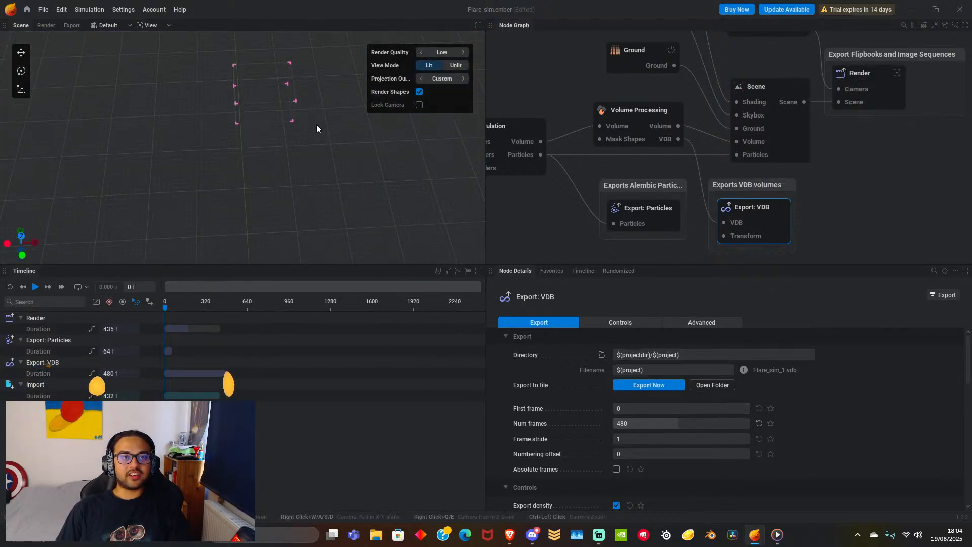
scroll(317, 124, "down", 3)
scroll(305, 154, "up", 5)
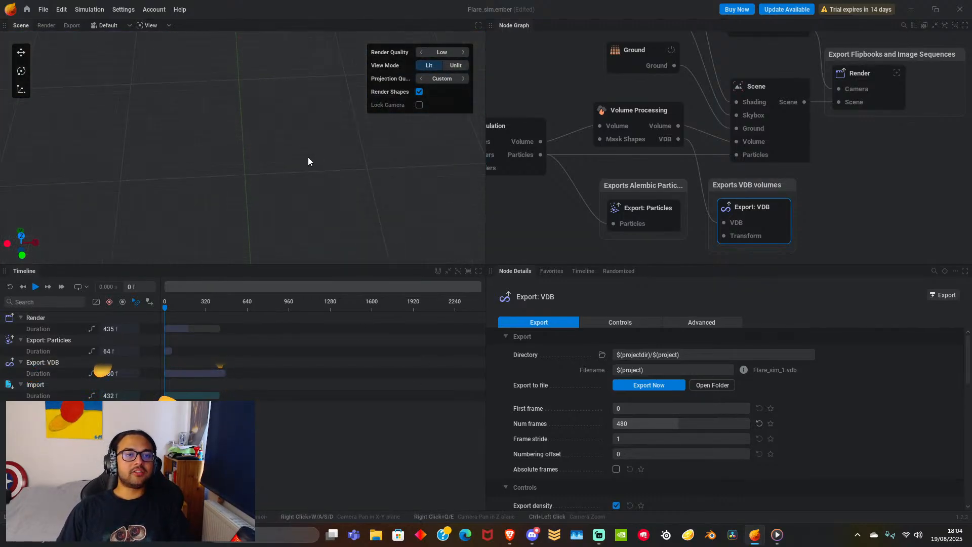
left_click_drag(306, 158, 337, 205)
scroll(299, 150, "down", 2)
left_click_drag(299, 150, 297, 199)
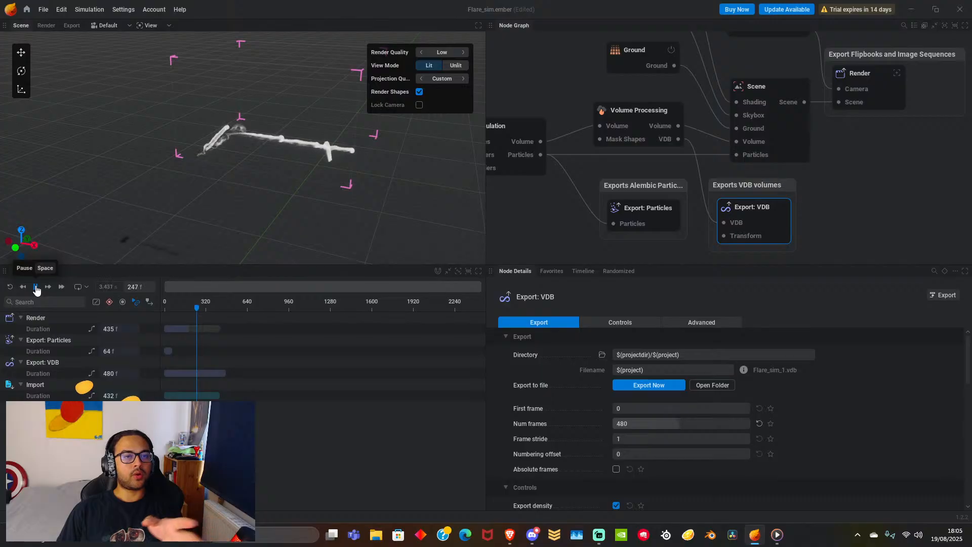
Pause the simulation at about frame 256 and examine the shape and detail of the smoke trails up close.
left_click(36, 287)
scroll(156, 154, "up", 5)
mouse_move(171, 159)
middle_mouse_down()
mouse_move(349, 246)
mouse_move(186, 162)
middle_mouse_up()
scroll(217, 168, "up", 5)
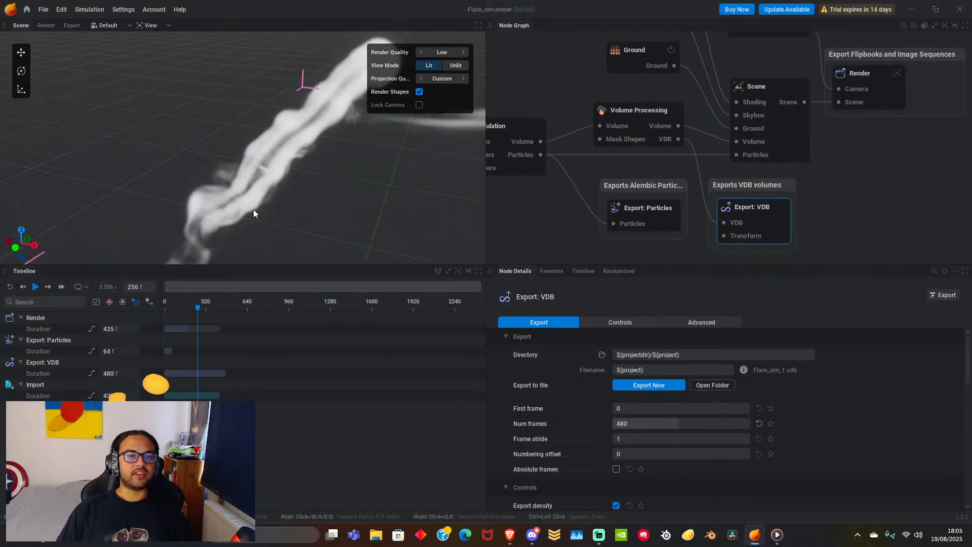
scroll(276, 167, "down", 3)
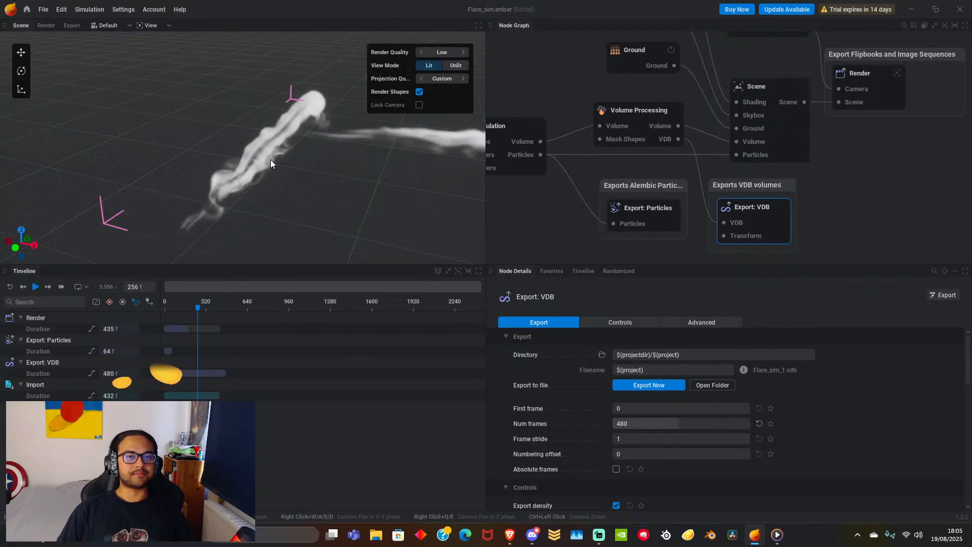
scroll(270, 160, "up", 4)
middle_click_drag(271, 159, 240, 191)
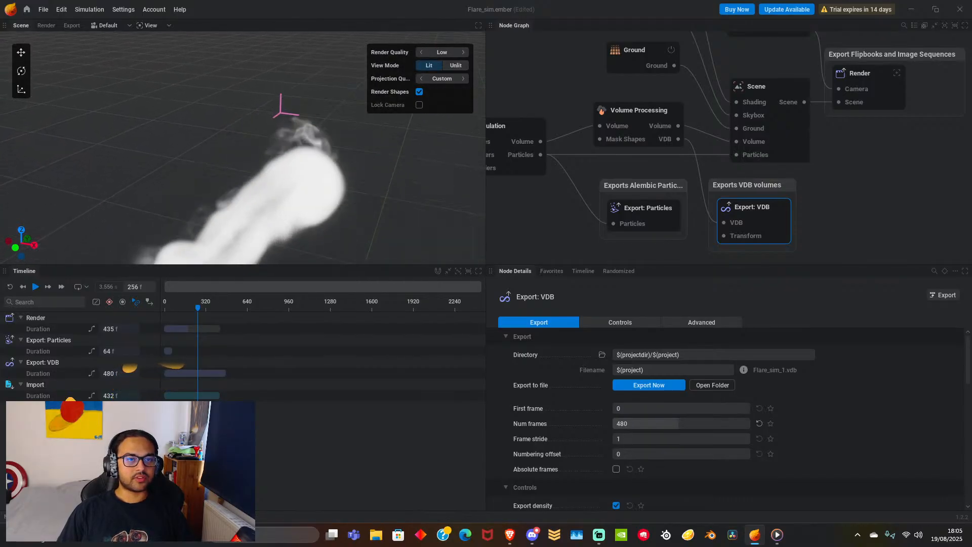
scroll(298, 172, "up", 3)
middle_click_drag(297, 173, 316, 160)
scroll(299, 172, "up", 2)
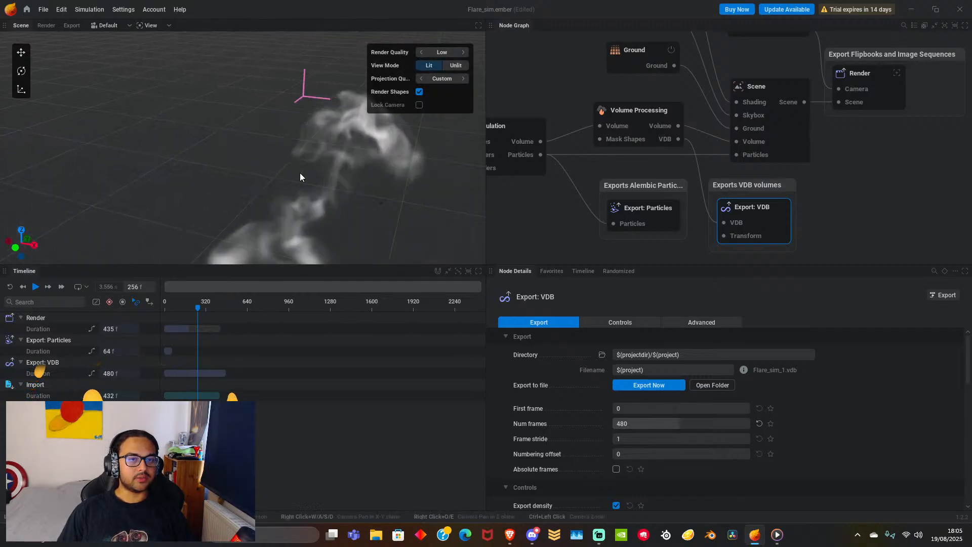
scroll(300, 172, "up", 2)
scroll(300, 172, "down", 5)
left_click_drag(287, 178, 265, 205)
scroll(267, 204, "down", 4)
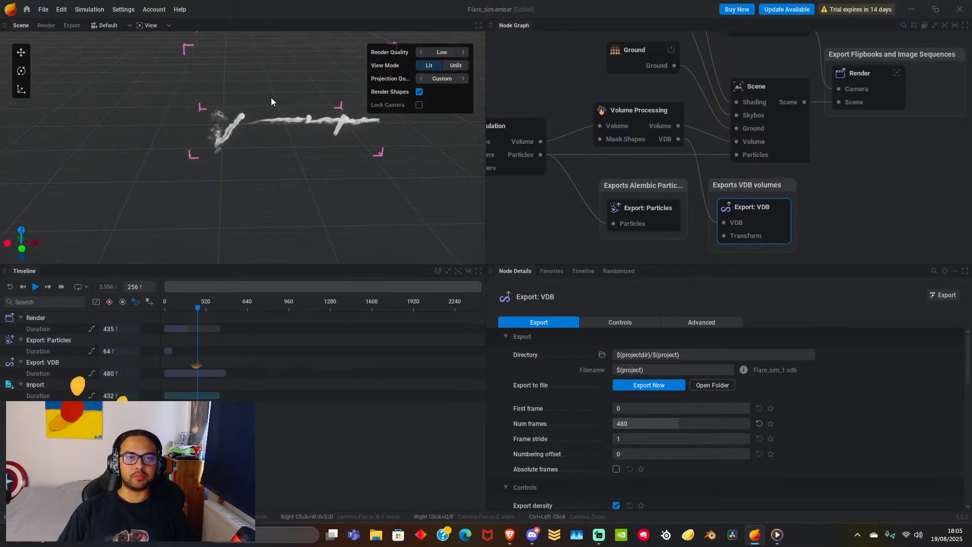
scroll(285, 132, "up", 4)
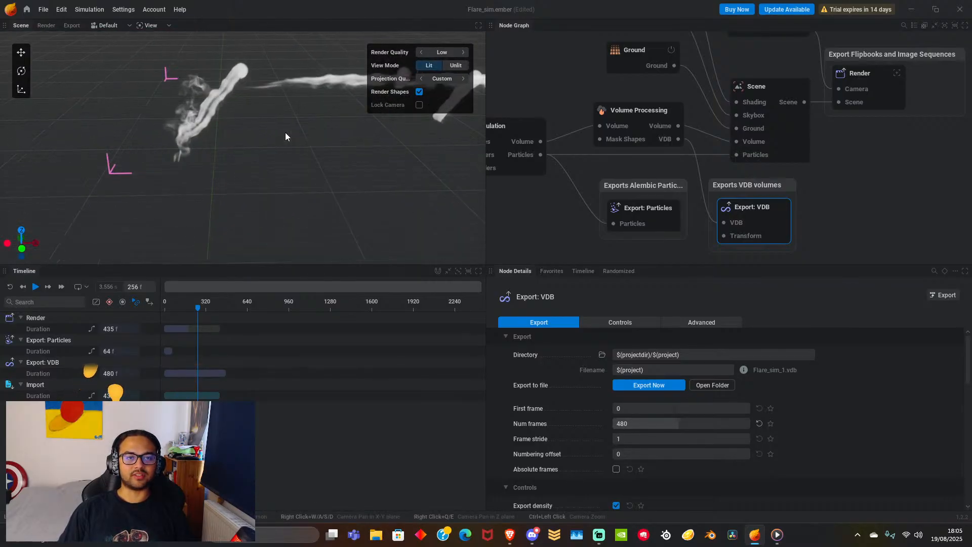
scroll(268, 95, "up", 1)
middle_click_drag(265, 92, 310, 85)
scroll(298, 181, "up", 3)
middle_click_drag(305, 137, 277, 193)
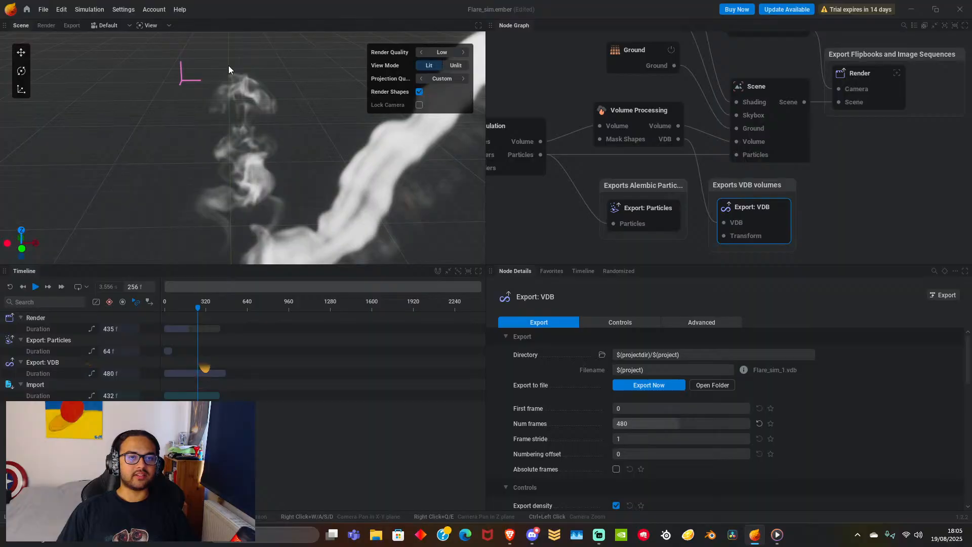
scroll(295, 191, "down", 3)
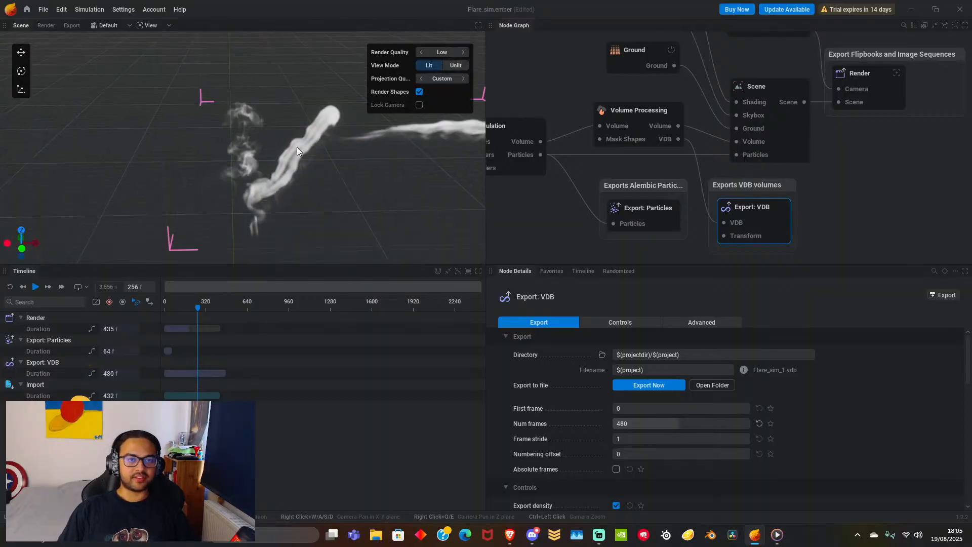
Select the Simulation node and review its vorticity and force settings, comparing them with the smoke in the viewport.
scroll(516, 235, "down", 3)
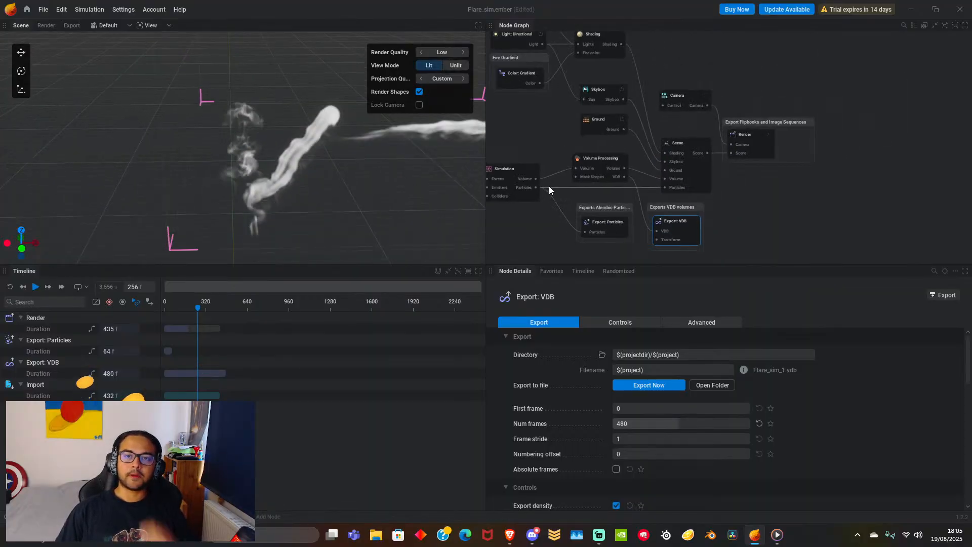
left_click(602, 160)
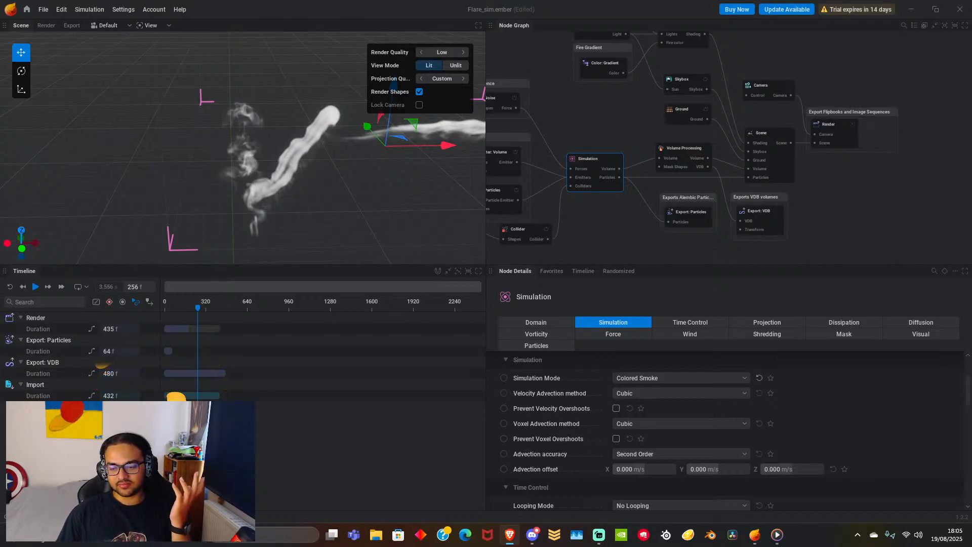
scroll(312, 190, "up", 5)
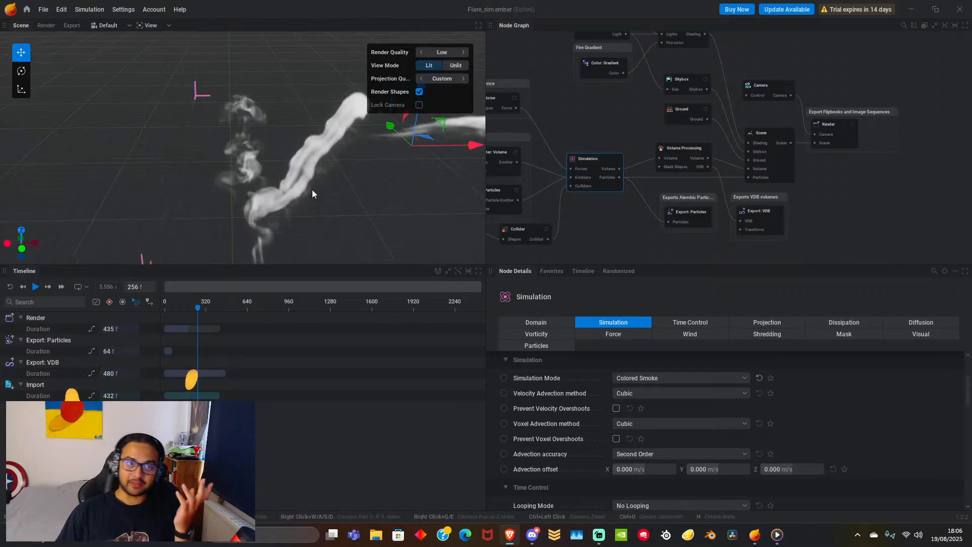
scroll(317, 193, "down", 2)
middle_click_drag(345, 197, 295, 188)
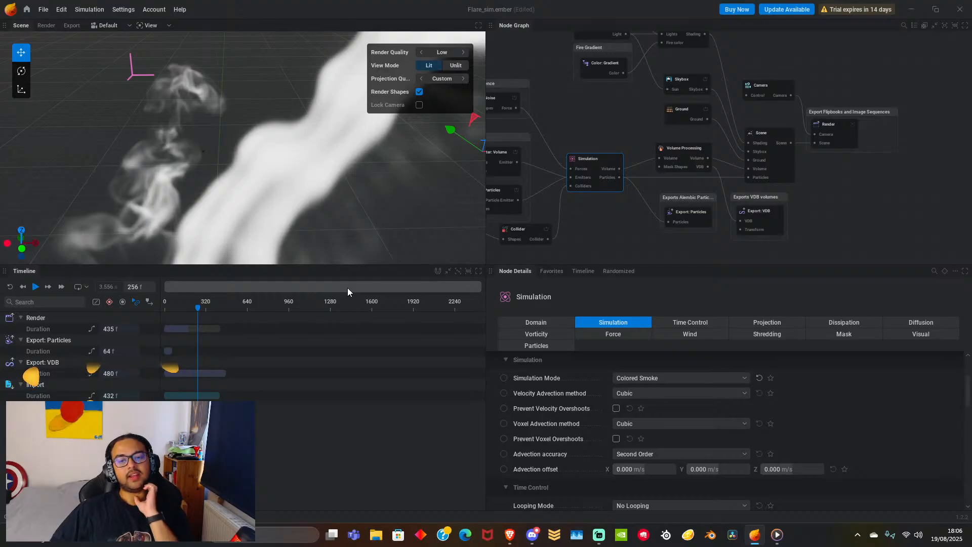
left_click(535, 335)
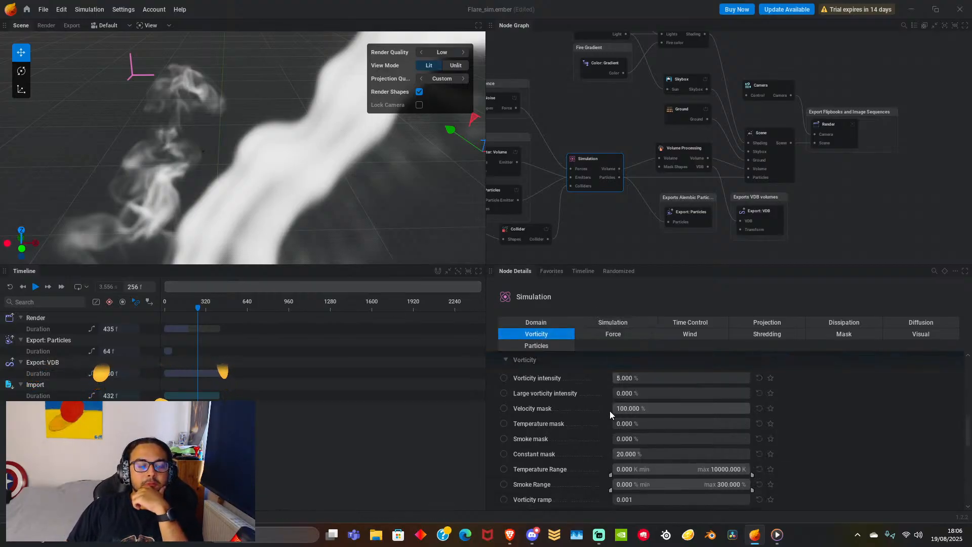
left_click(622, 334)
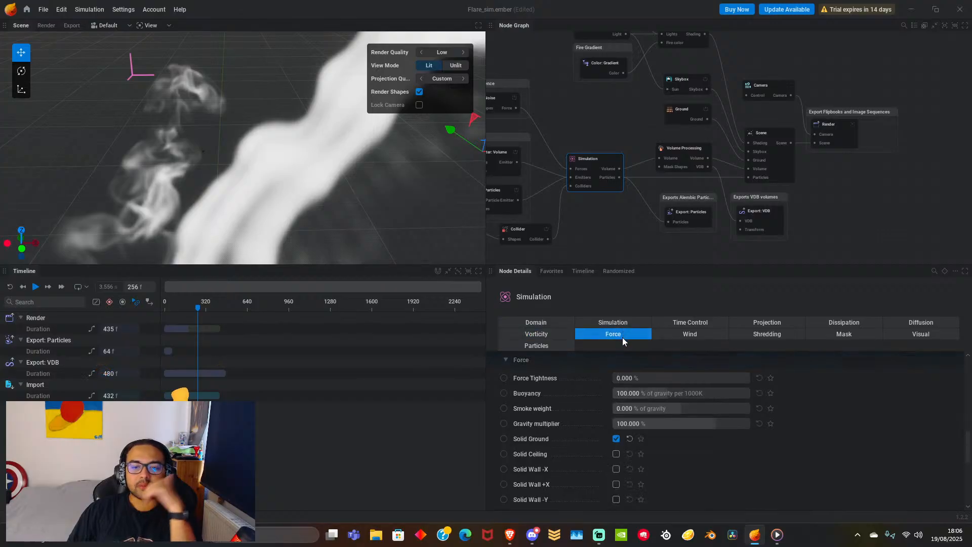
Set the Simulation node's shredding intensity to 20%.
left_click(783, 334)
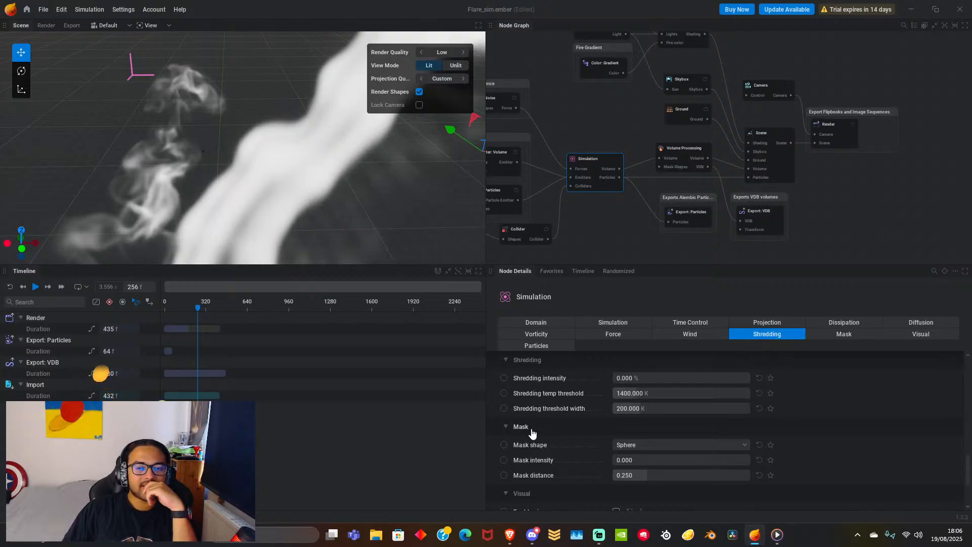
scroll(581, 422, "up", 1)
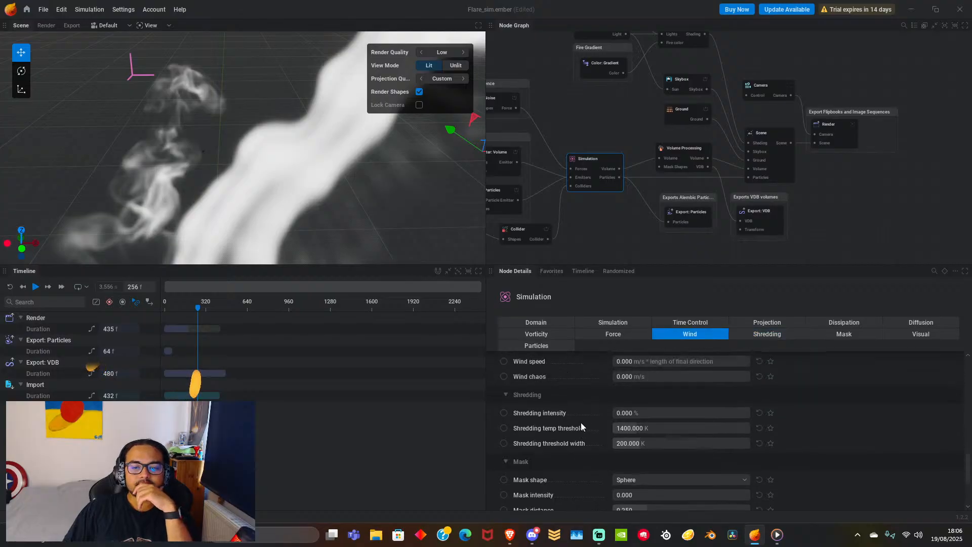
left_click_drag(629, 420, 663, 420)
left_click(629, 418)
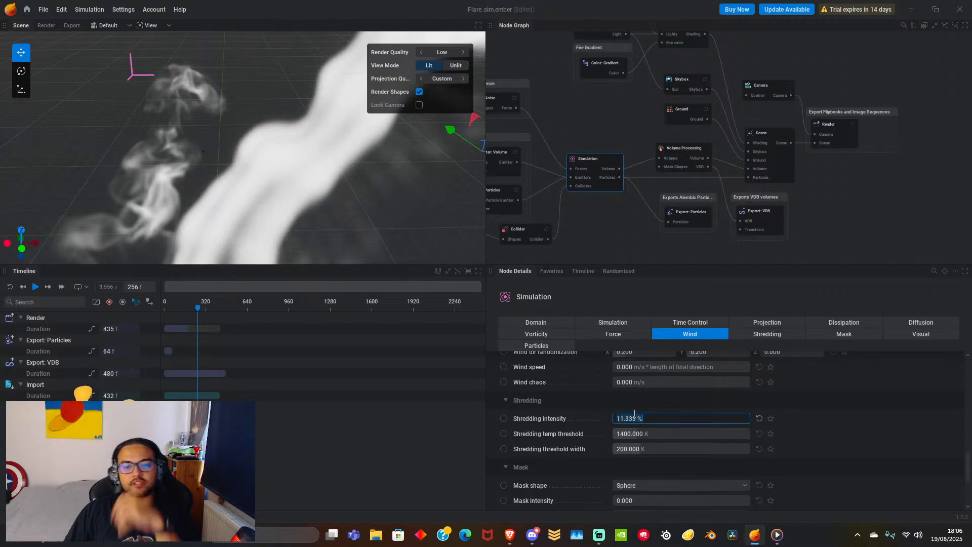
type("20")
key("Return")
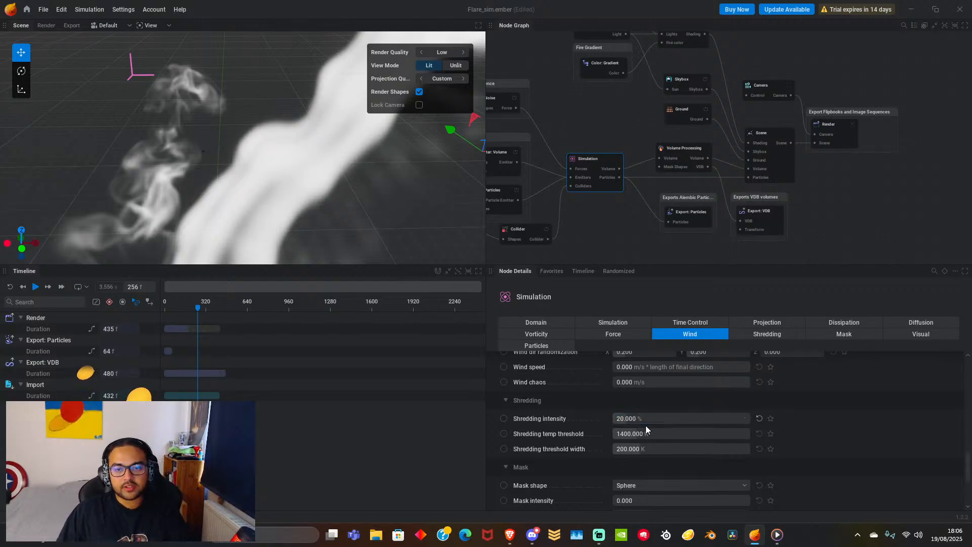
Play the simulation from the start to check the shredded smoke trails, pausing at about frame 306.
left_click(23, 286)
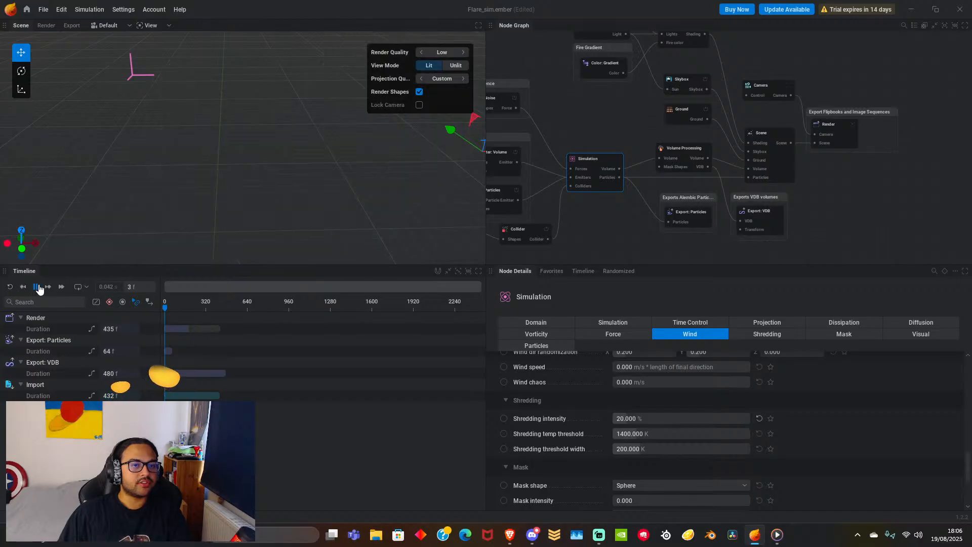
left_click(35, 287)
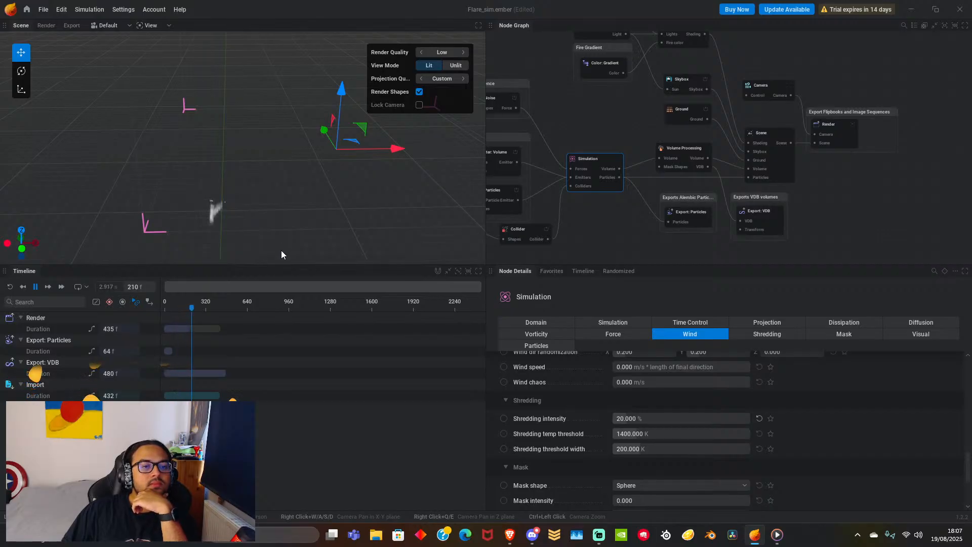
scroll(245, 208, "up", 5)
scroll(245, 208, "down", 3)
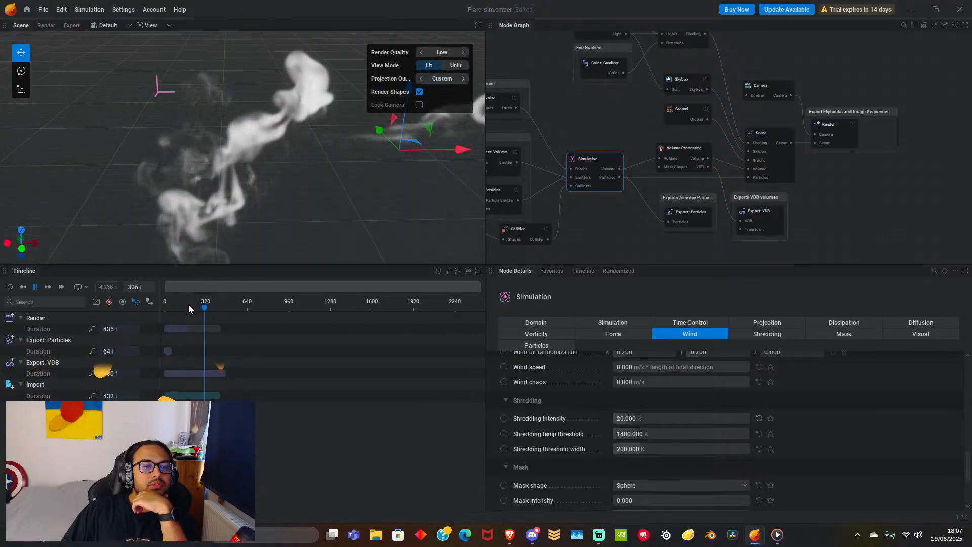
left_click(35, 287)
Move the playhead to frame 180, replay the simulation from the start and pause it at about frame 267.
left_click_drag(165, 307, 188, 310)
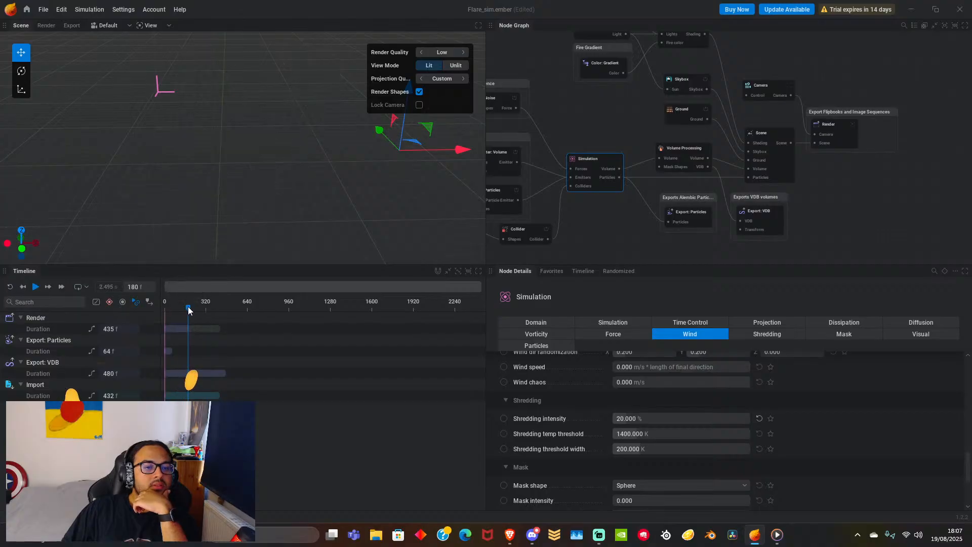
left_click(35, 290)
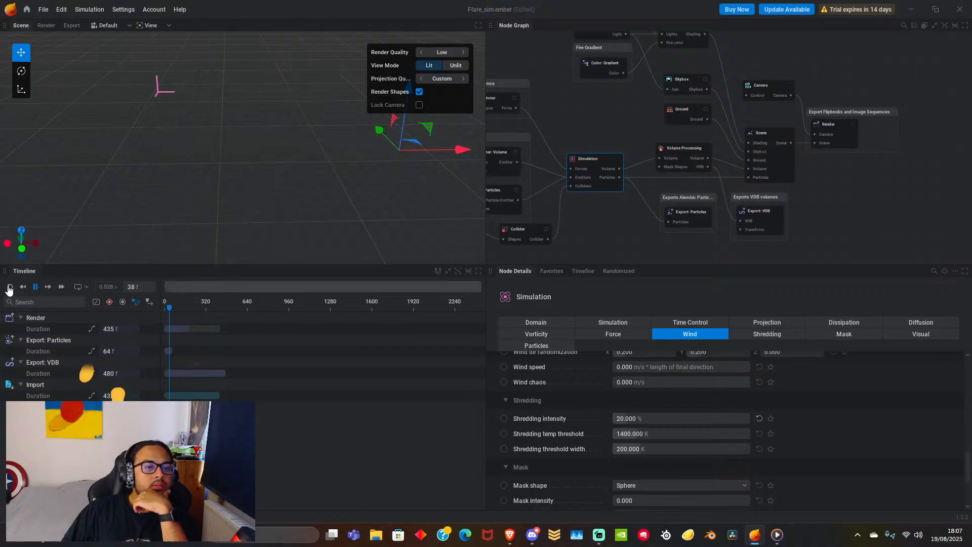
left_click(87, 287)
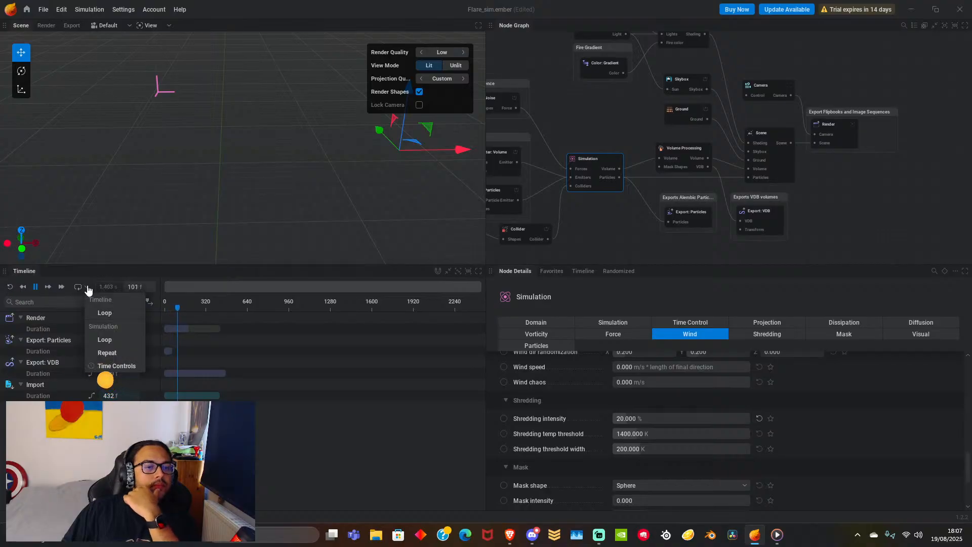
left_click(126, 223)
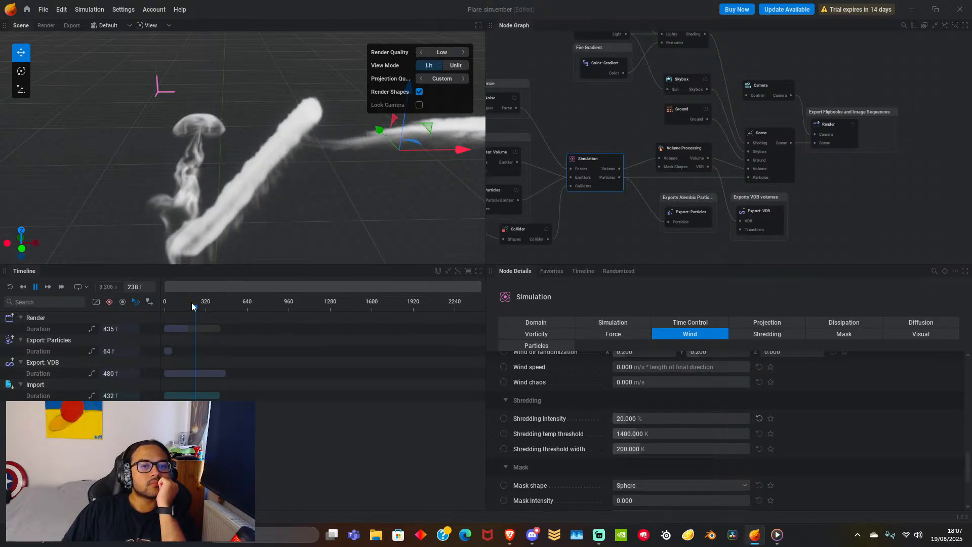
key("space")
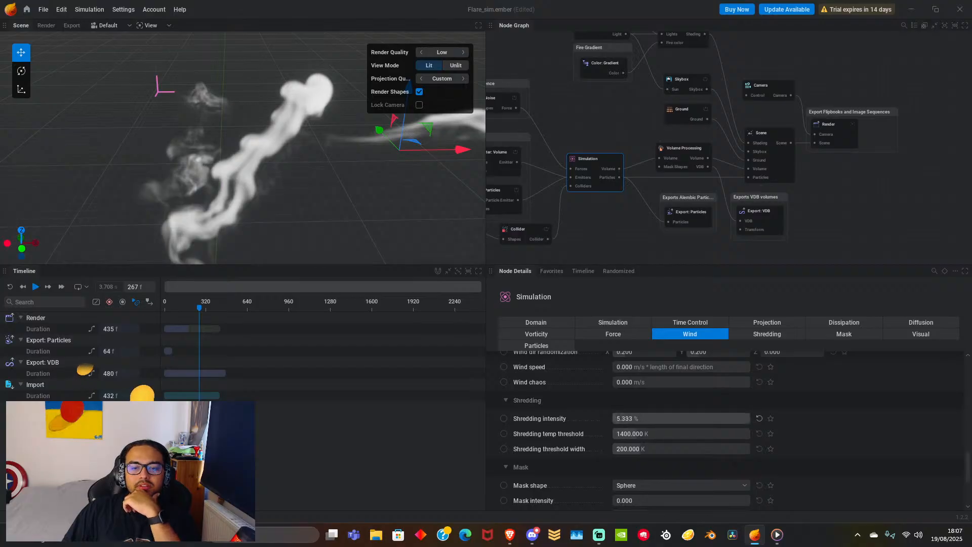
Reduce the Simulation node's shredding intensity to 5%.
left_click(636, 414)
type("5")
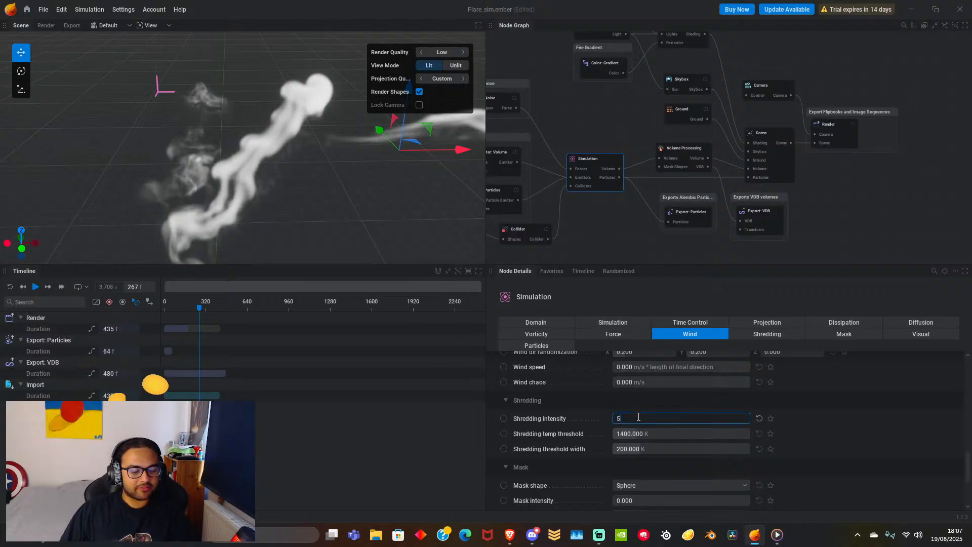
key("Return")
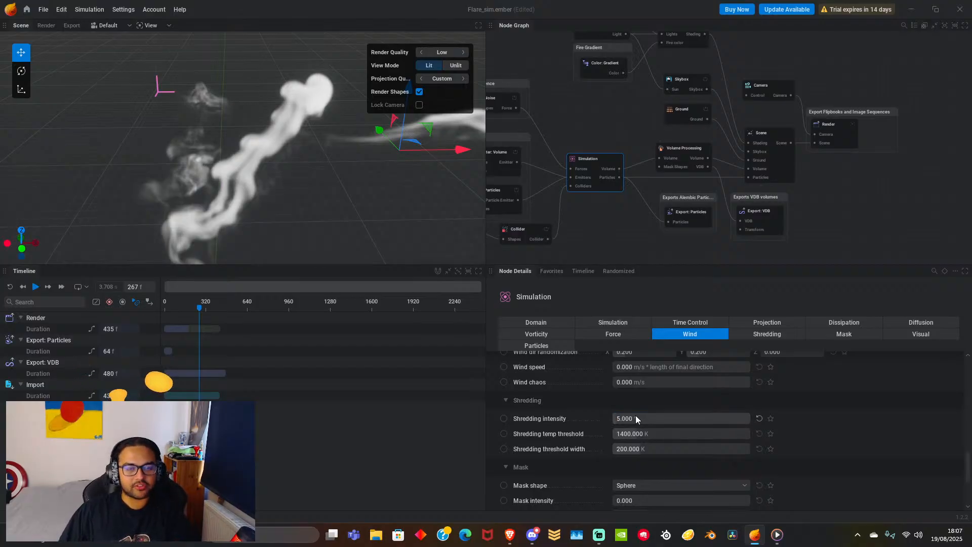
Reset the simulation to frame 0 and turn on timeline looping.
left_click(8, 287)
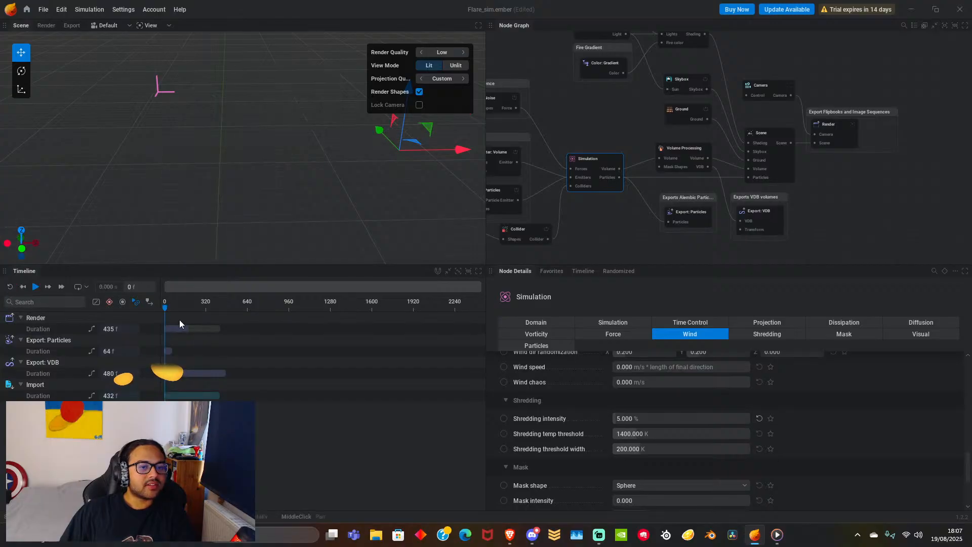
left_click(78, 287)
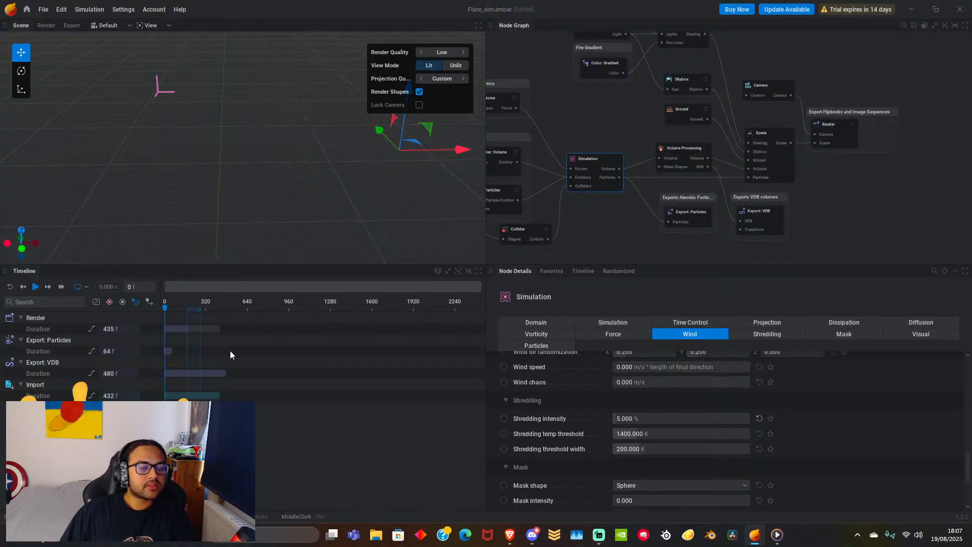
Move the playhead to frame 169, play the looping simulation to check the smoke trails at 5% shredding, and pause it.
scroll(239, 374, "up", 3)
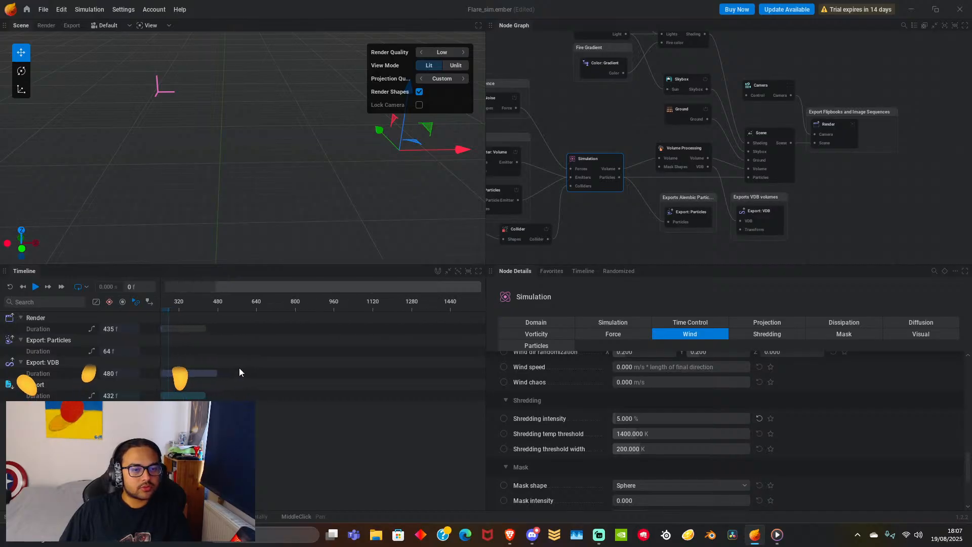
scroll(239, 370, "up", 3)
left_click_drag(320, 287, 241, 306)
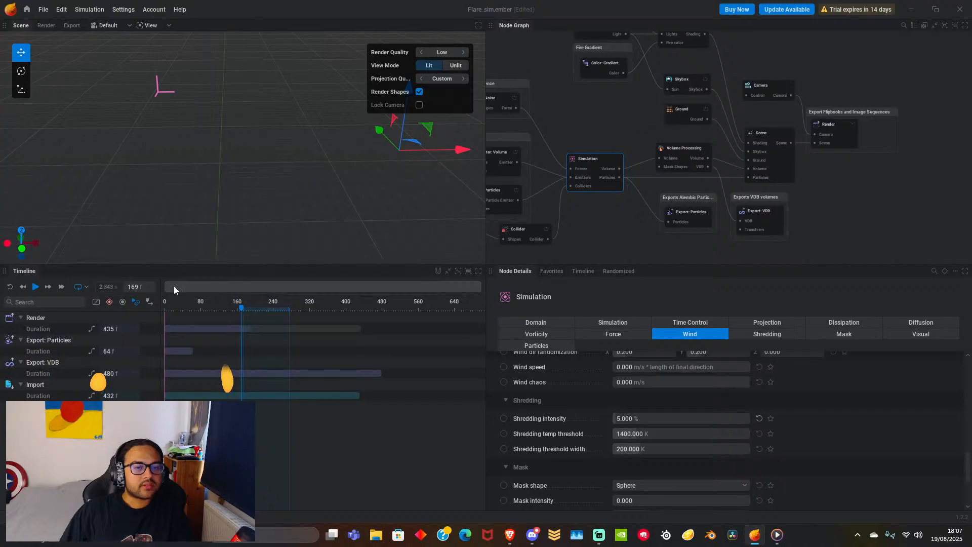
left_click(36, 286)
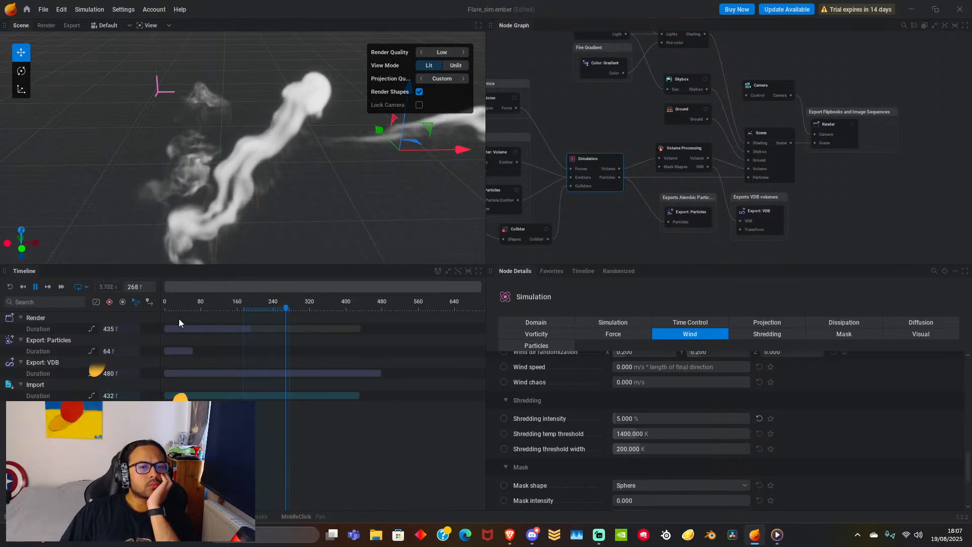
left_click(37, 287)
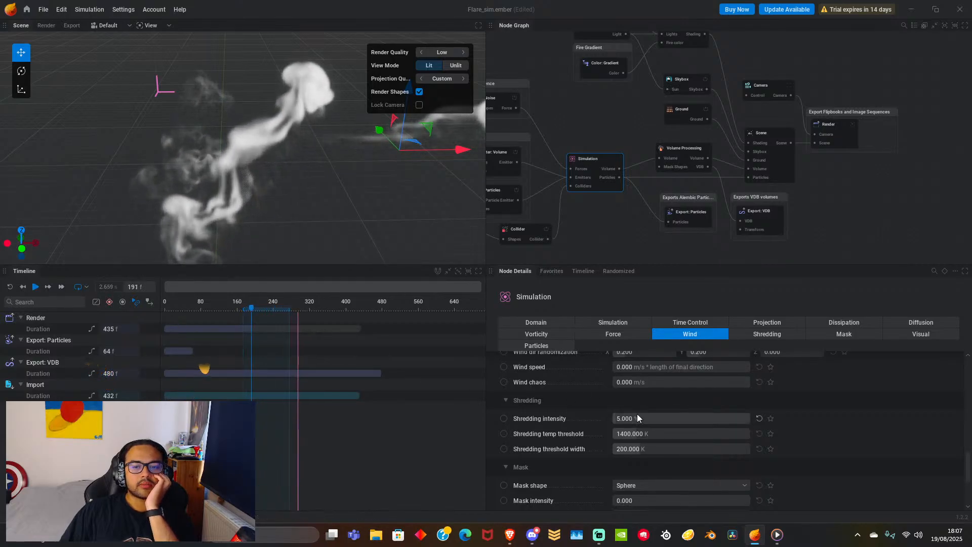
Reduce the Simulation node's shredding intensity to 0%, watch the looping smoke up close and pause the playback.
left_click_drag(637, 415, 592, 415)
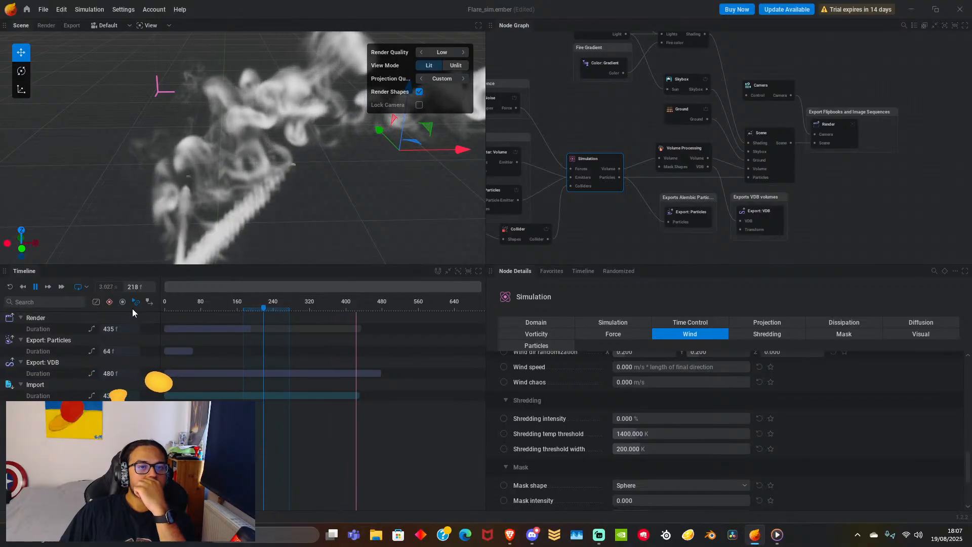
left_click_drag(203, 187, 233, 177)
scroll(157, 210, "up", 3)
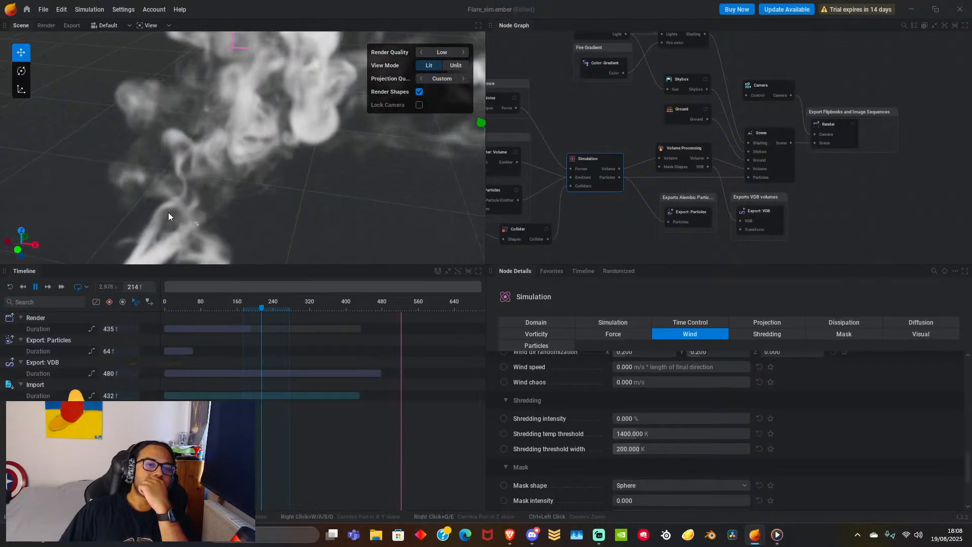
scroll(172, 214, "up", 1)
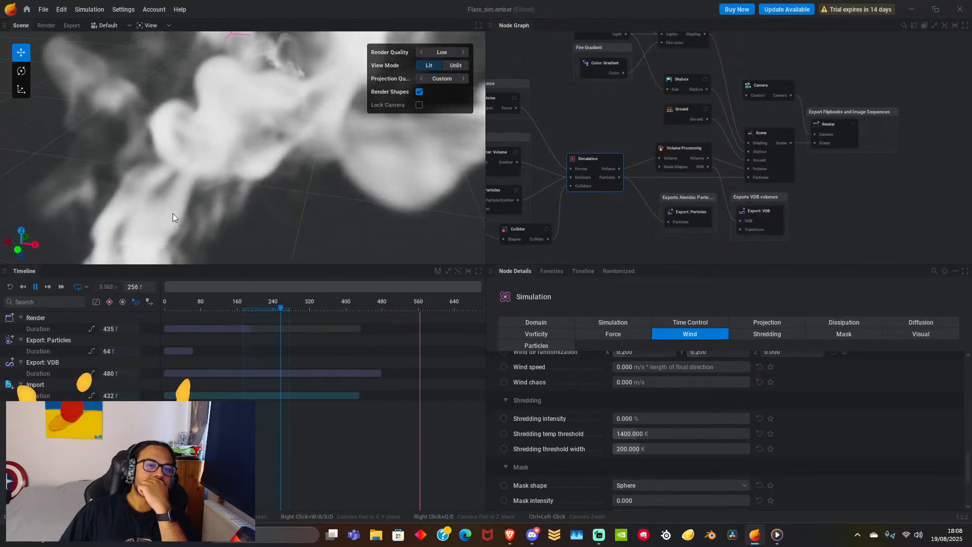
scroll(173, 214, "down", 2)
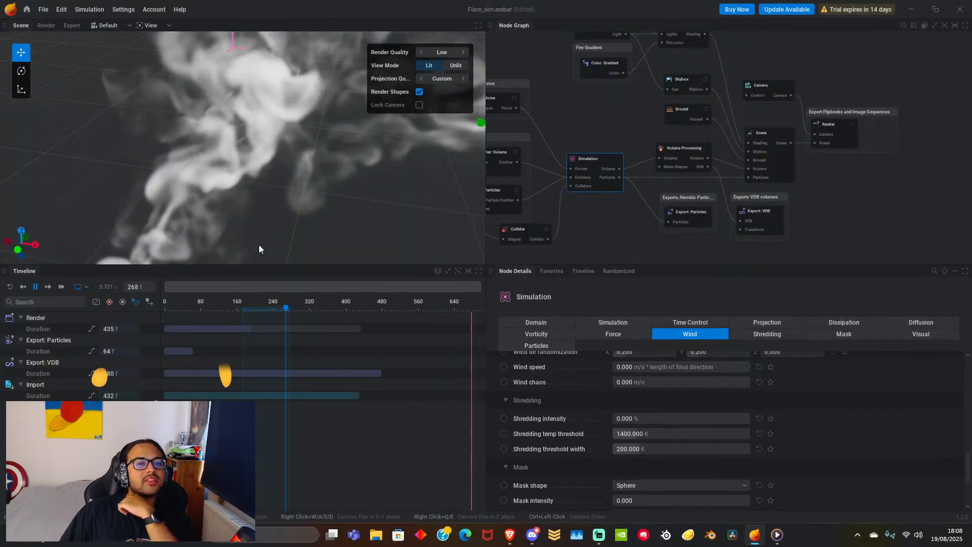
left_click(35, 288)
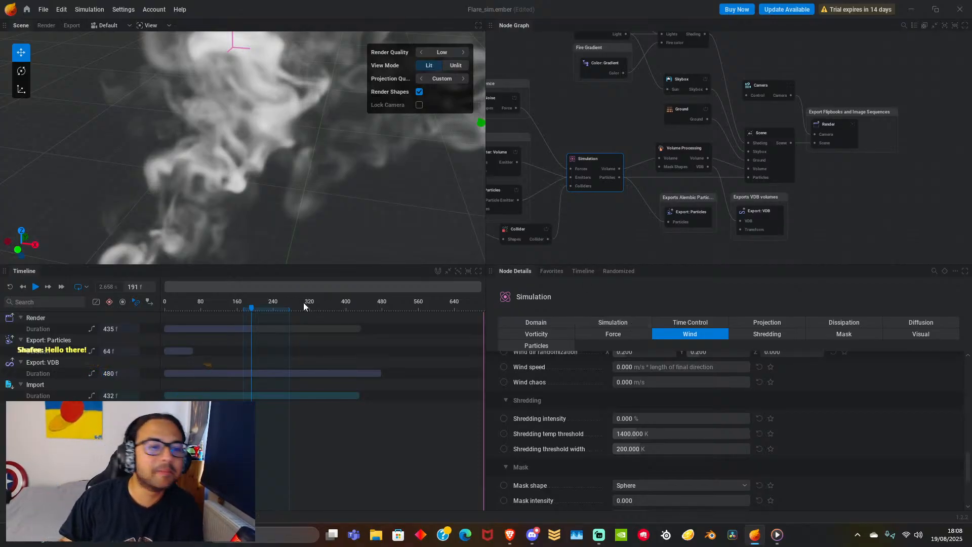
Shift the timeline loop range to start at about frame 199, replay the simulation to examine the trails and pause at frame 269.
left_click_drag(251, 307, 262, 313)
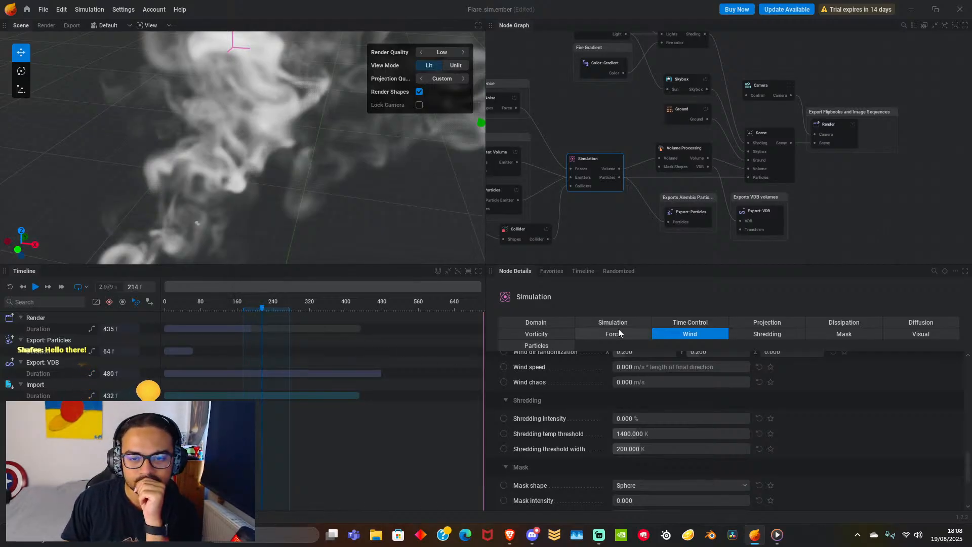
scroll(238, 205, "down", 5)
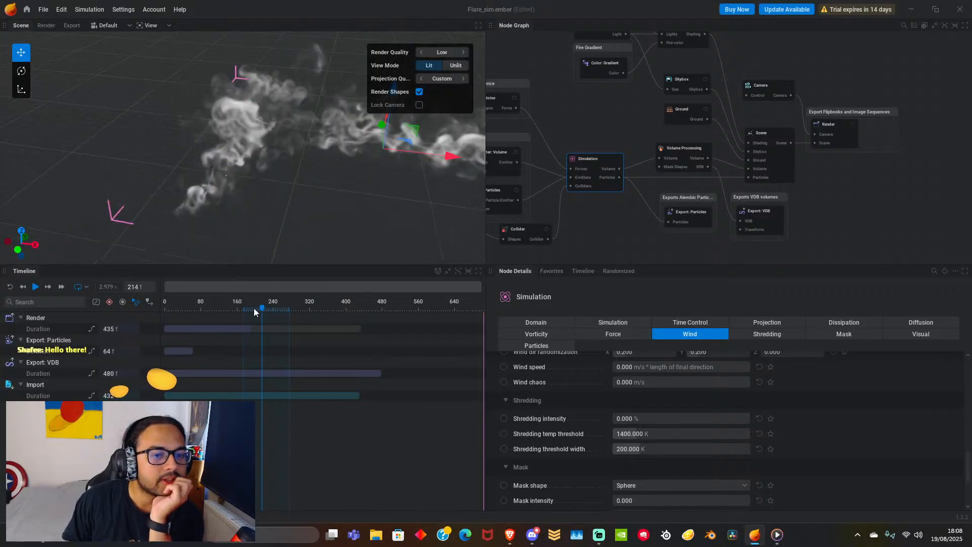
mouse_move(252, 311)
left_mouse_down()
mouse_move(238, 312)
mouse_move(264, 316)
left_mouse_up()
left_click(35, 286)
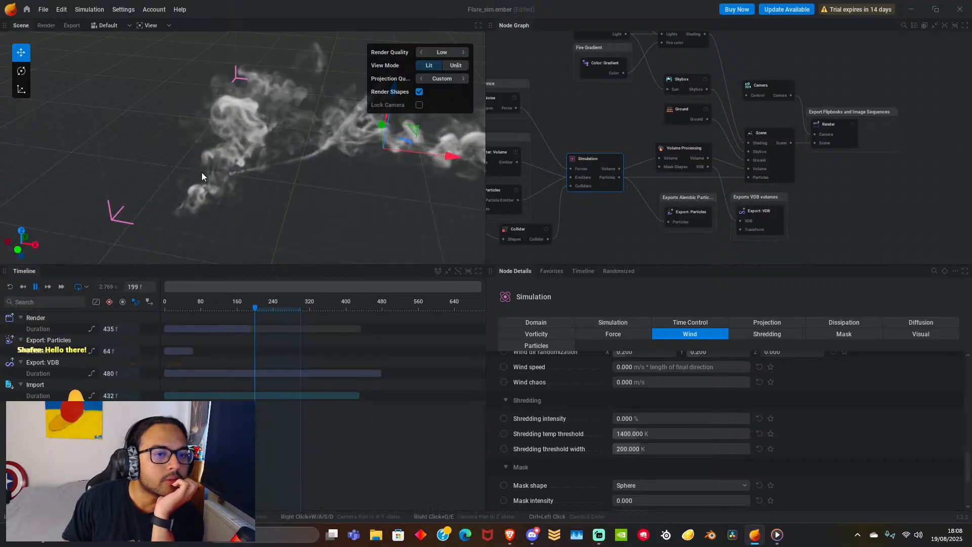
scroll(203, 174, "up", 5)
scroll(210, 177, "down", 3)
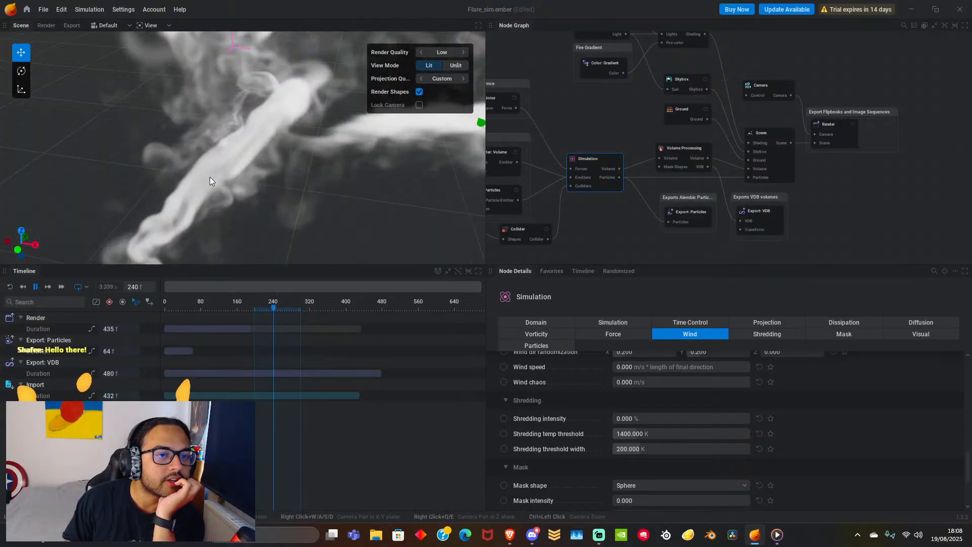
mouse_move(221, 179)
left_mouse_down()
mouse_move(291, 169)
mouse_move(230, 176)
left_mouse_up()
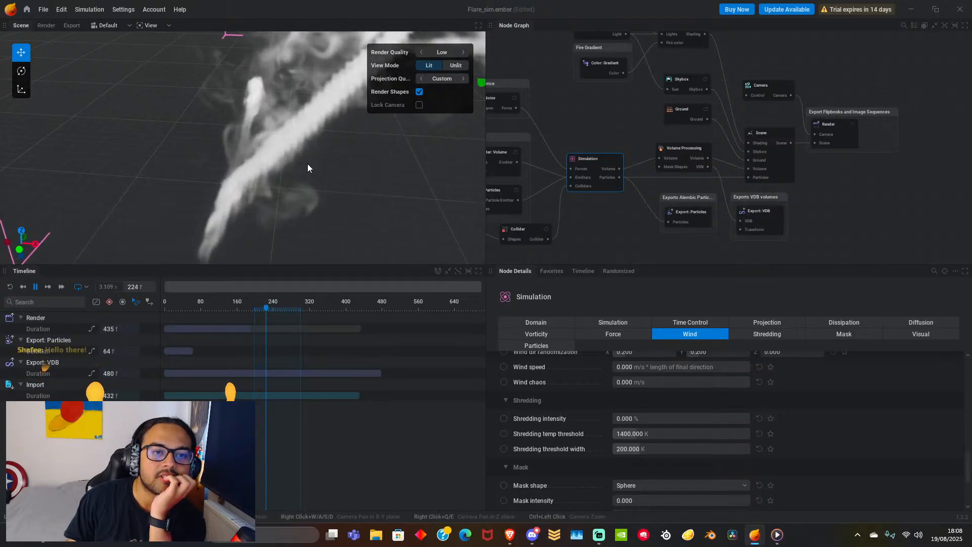
left_click(35, 286)
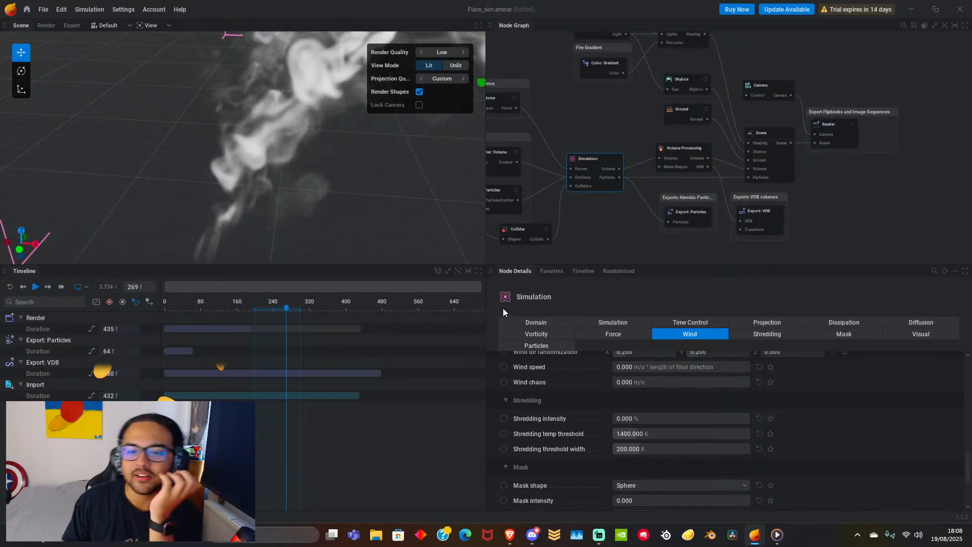
Reopen the recent project Flare_sim.ember, discarding the unsaved changes.
left_click(43, 9)
mouse_move(68, 48)
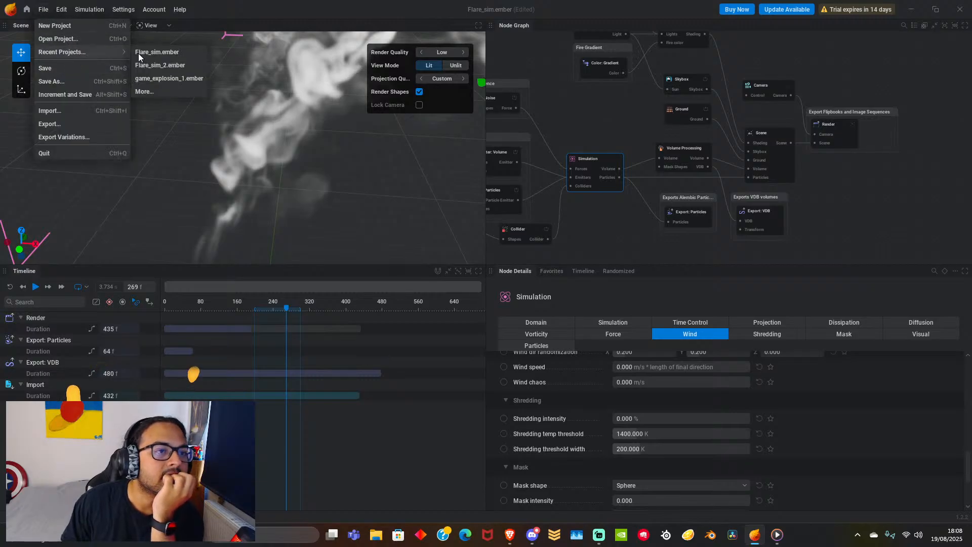
left_click(158, 53)
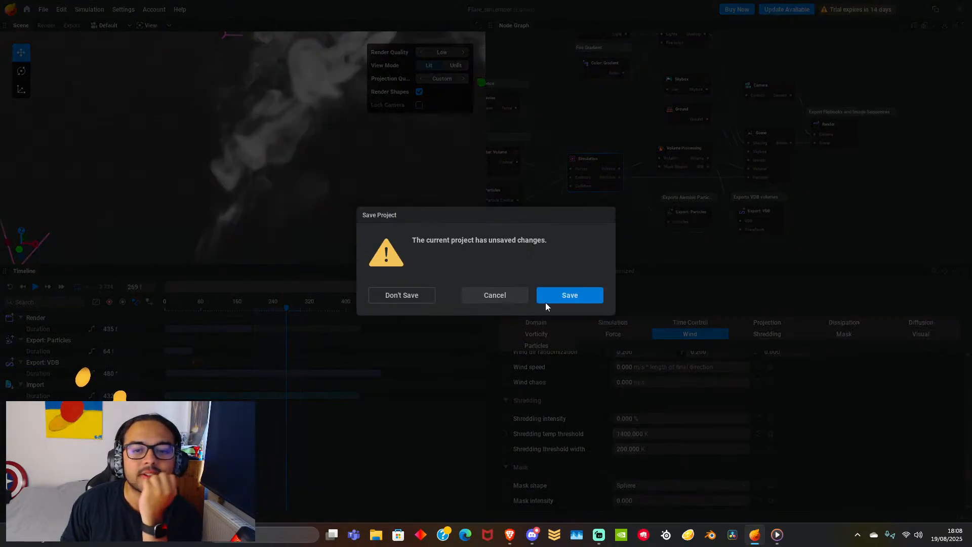
left_click(400, 295)
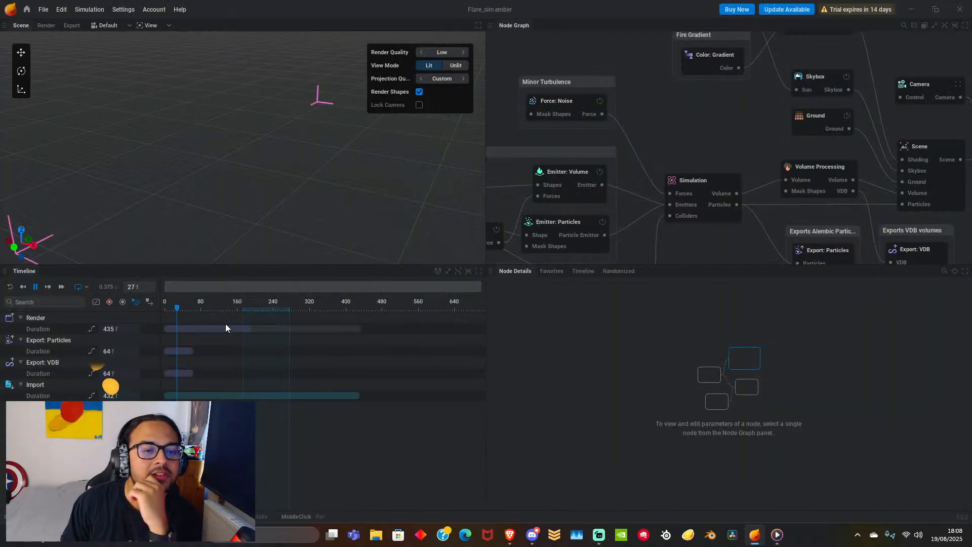
Select the Simulation node, watch the reloaded simulation loop and pause it at frame 214.
key("space")
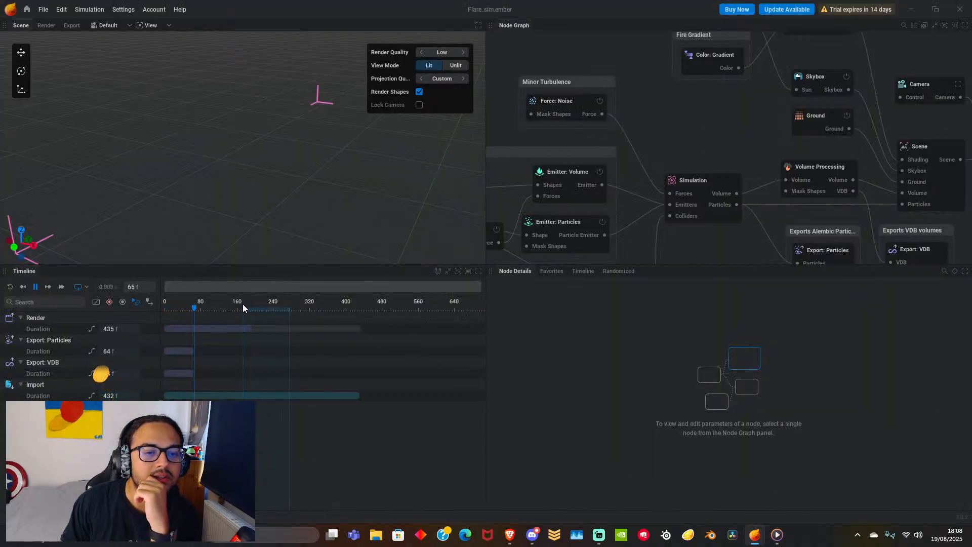
scroll(699, 140, "down", 1)
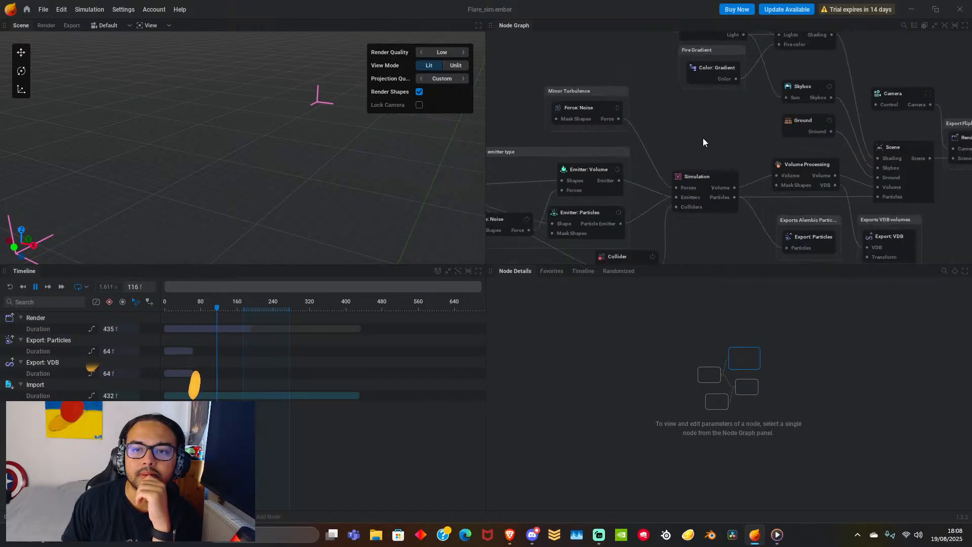
left_click(681, 181)
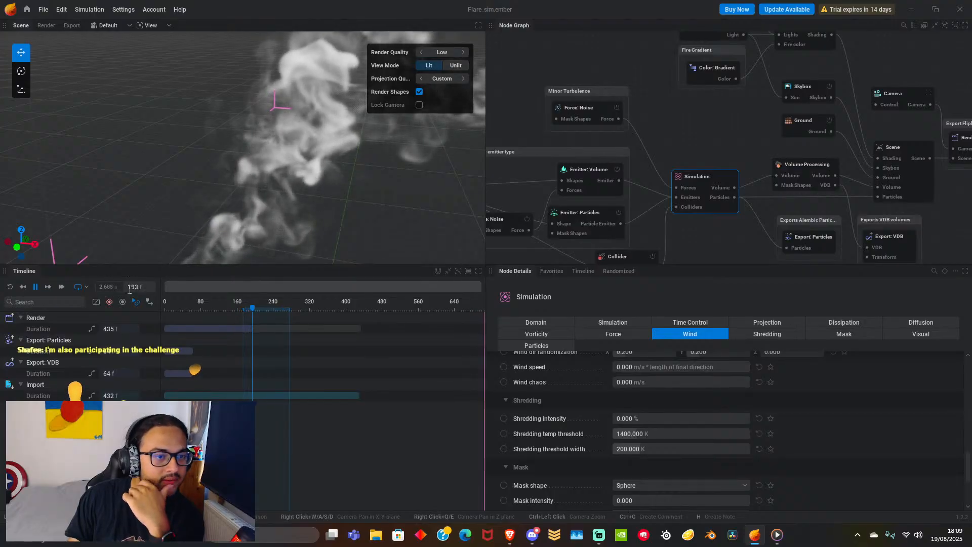
left_click(35, 286)
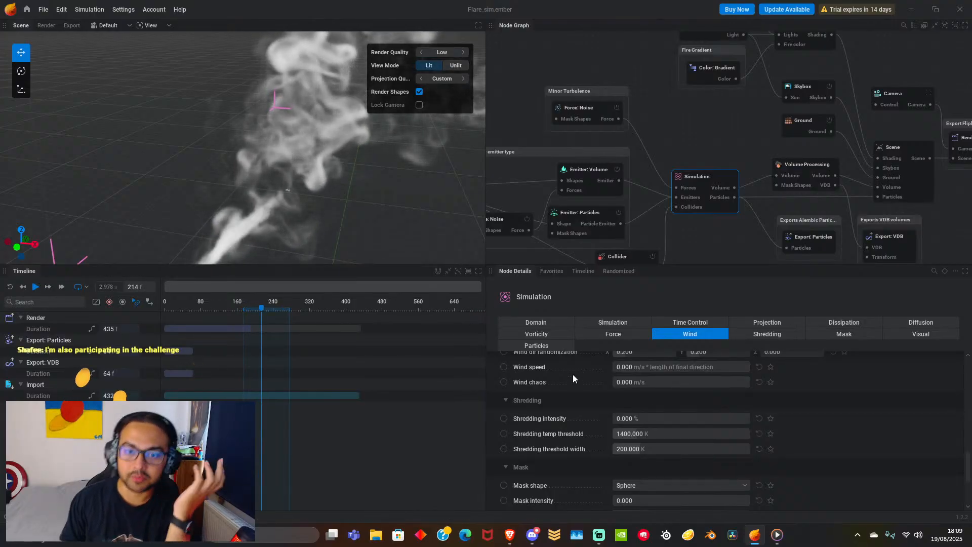
Set Upscaling to None in the Simulation node's domain settings.
left_click(558, 320)
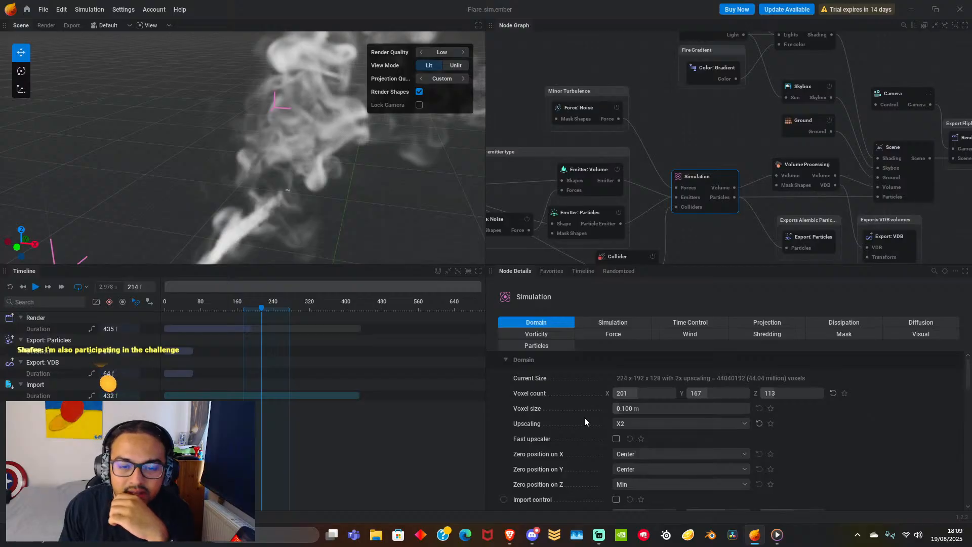
left_click(623, 424)
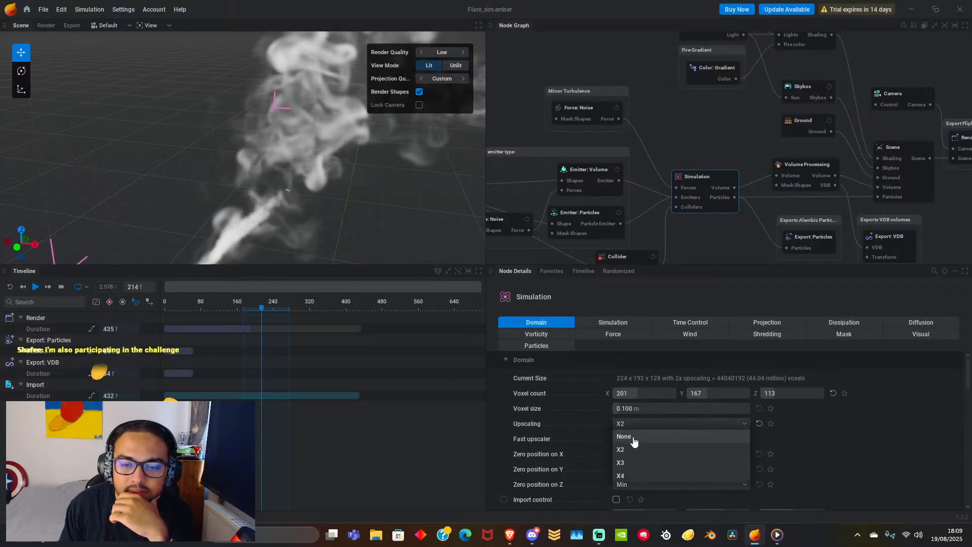
left_click(623, 437)
left_click(645, 453)
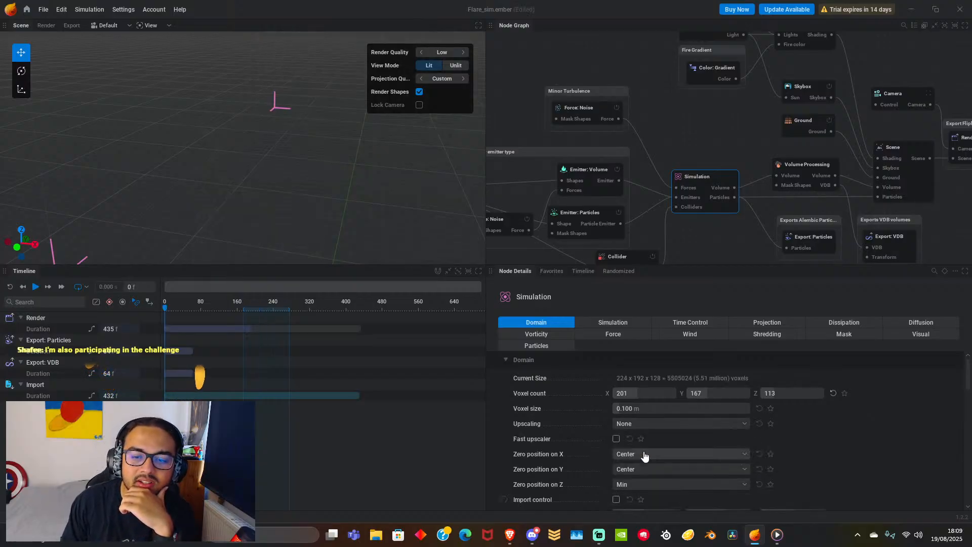
Replay the simulation without upscaling from frame 171, start the loop range slightly earlier, and pause at frame 211.
left_click(241, 307)
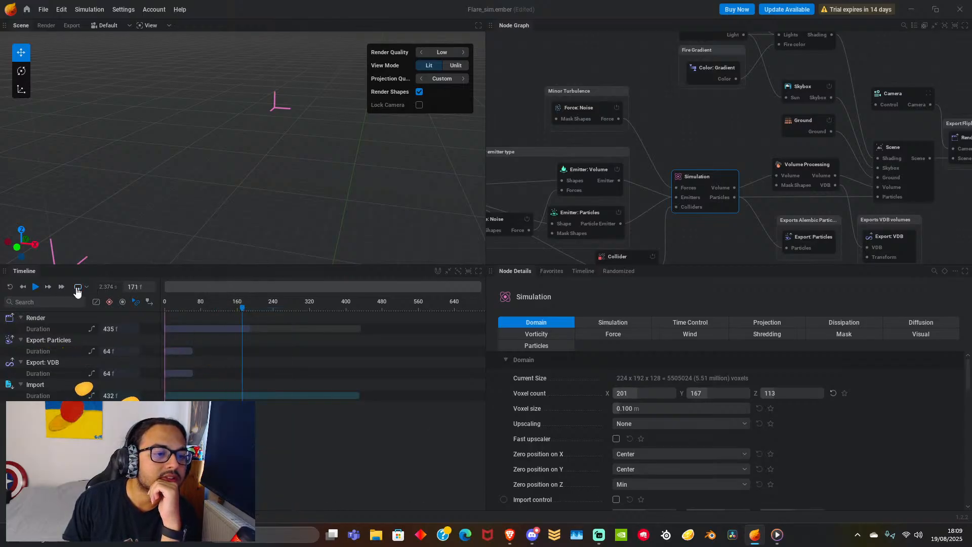
left_click(35, 286)
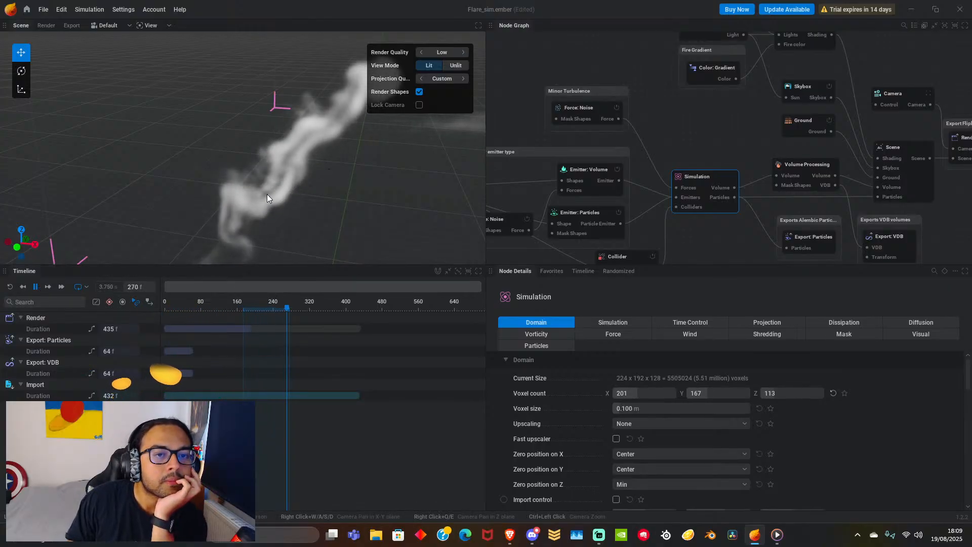
left_click_drag(245, 309, 240, 308)
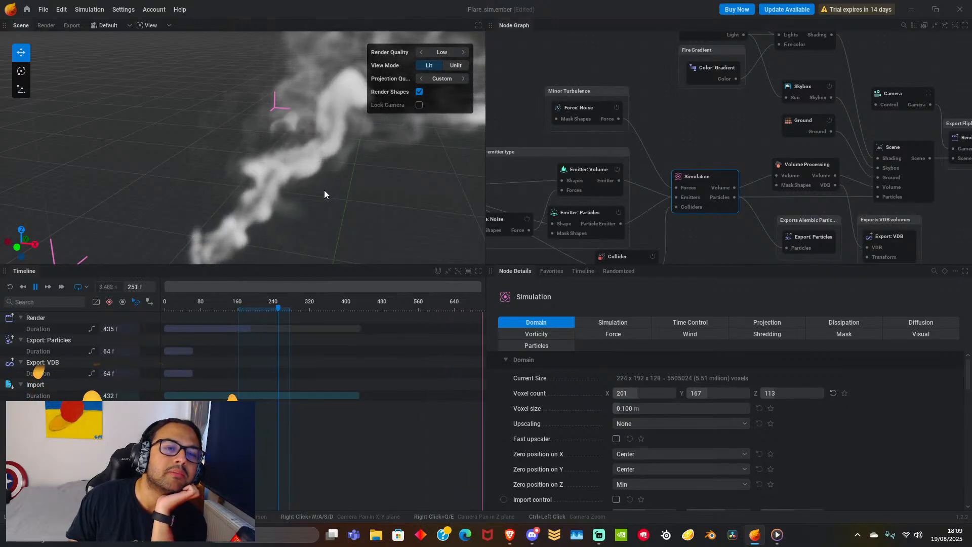
left_click(35, 286)
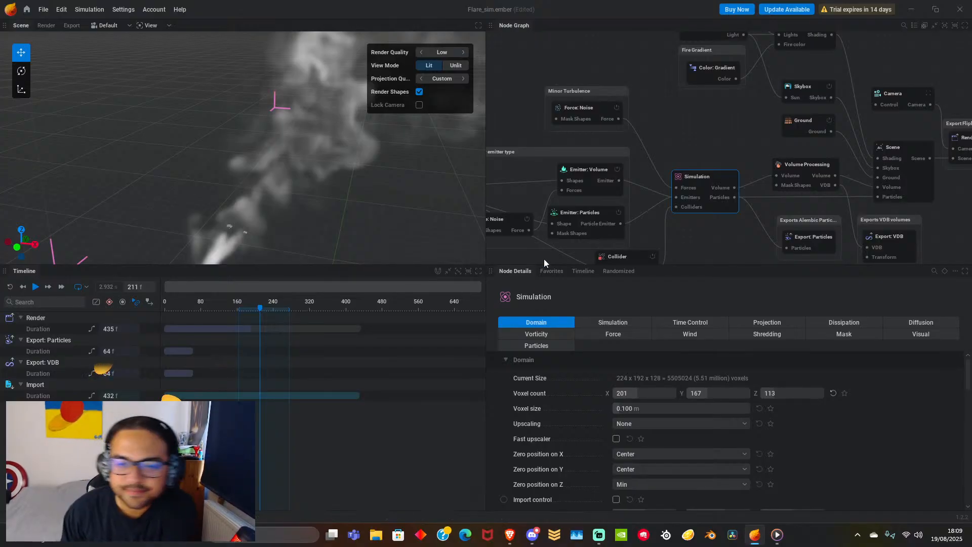
Review the Simulation node's force settings and bring up its vorticity settings.
middle_click_drag(645, 229, 643, 177)
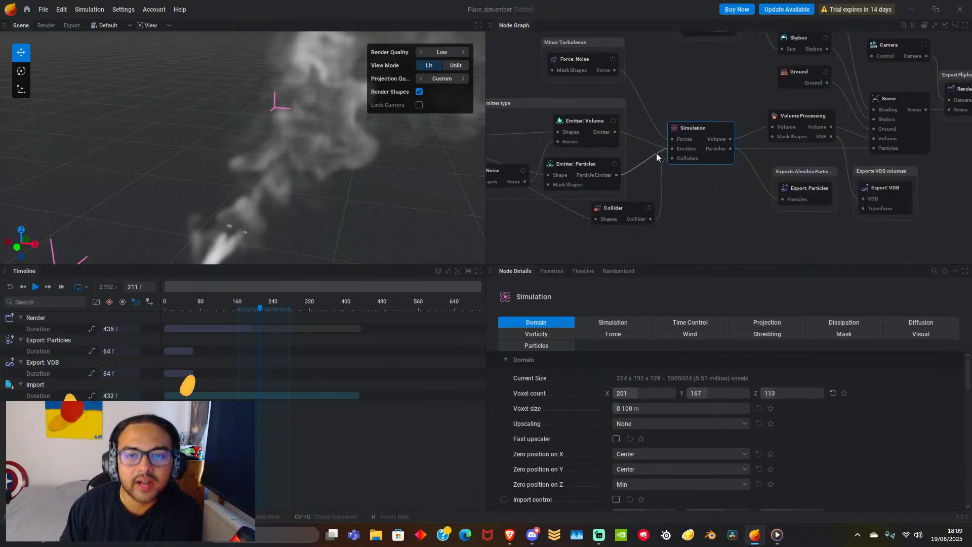
left_click(611, 334)
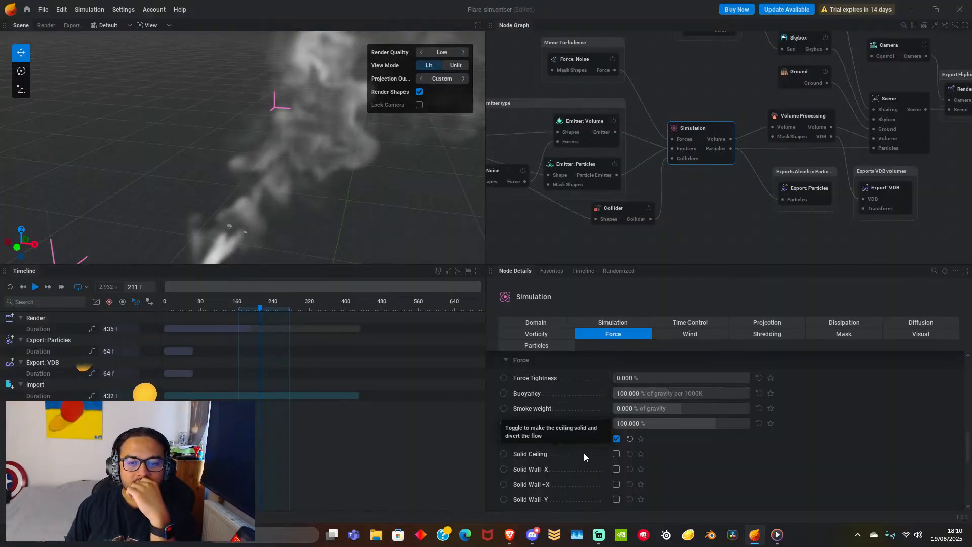
left_click(549, 334)
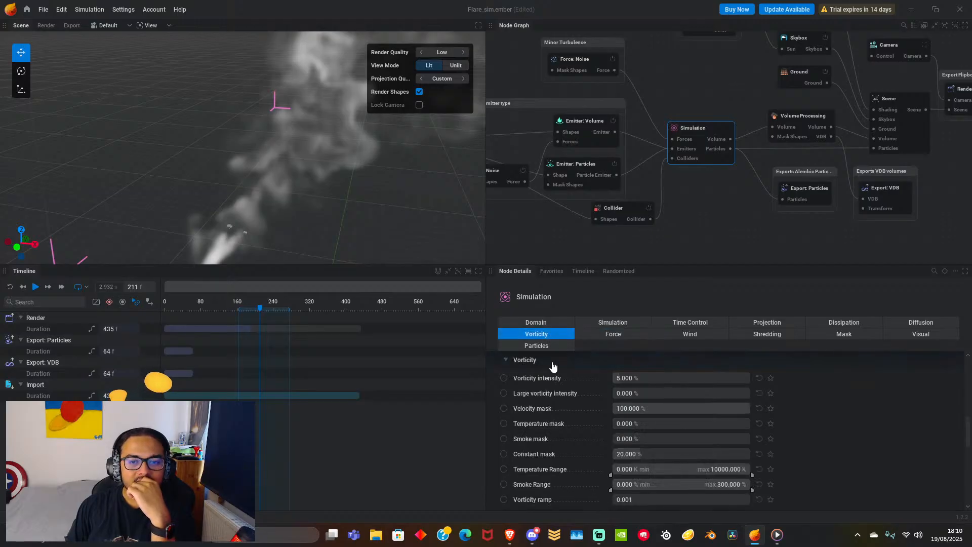
Examine the paused smoke trails across the simulation domain, from a distance and up close.
middle_click_drag(212, 219, 224, 223)
scroll(226, 222, "down", 5)
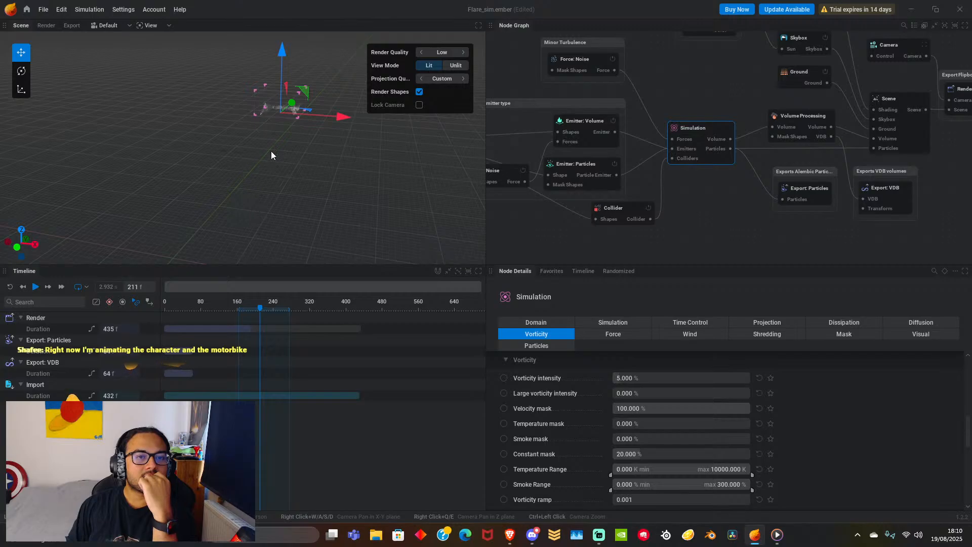
middle_click_drag(271, 151, 272, 160)
scroll(302, 117, "up", 5)
middle_click_drag(304, 117, 329, 212)
scroll(313, 116, "down", 2)
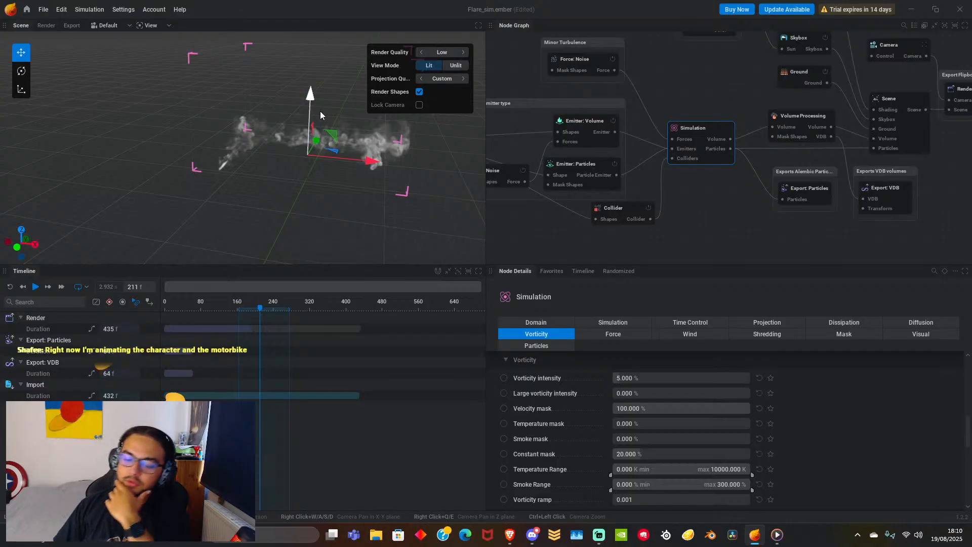
scroll(333, 196, "up", 3)
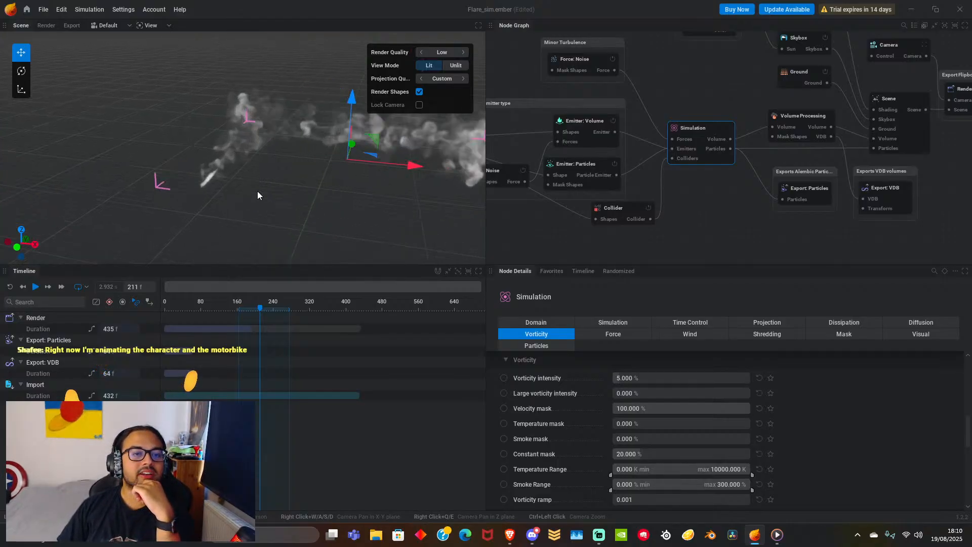
Set the Simulation node's Vorticity intensity to 10%.
scroll(252, 188, "up", 4)
scroll(241, 180, "up", 1)
mouse_move(241, 179)
middle_mouse_down()
mouse_move(384, 86)
mouse_move(242, 179)
middle_mouse_up()
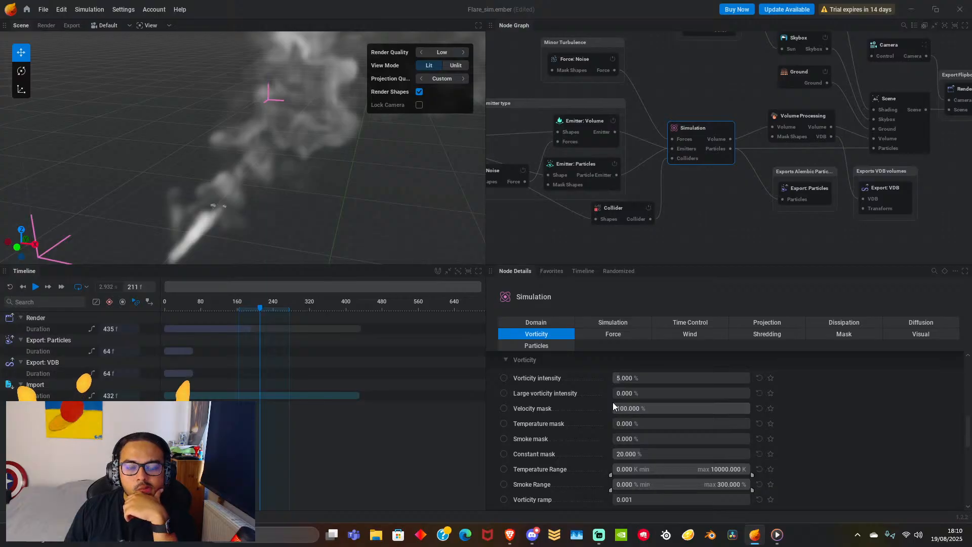
left_click(636, 375)
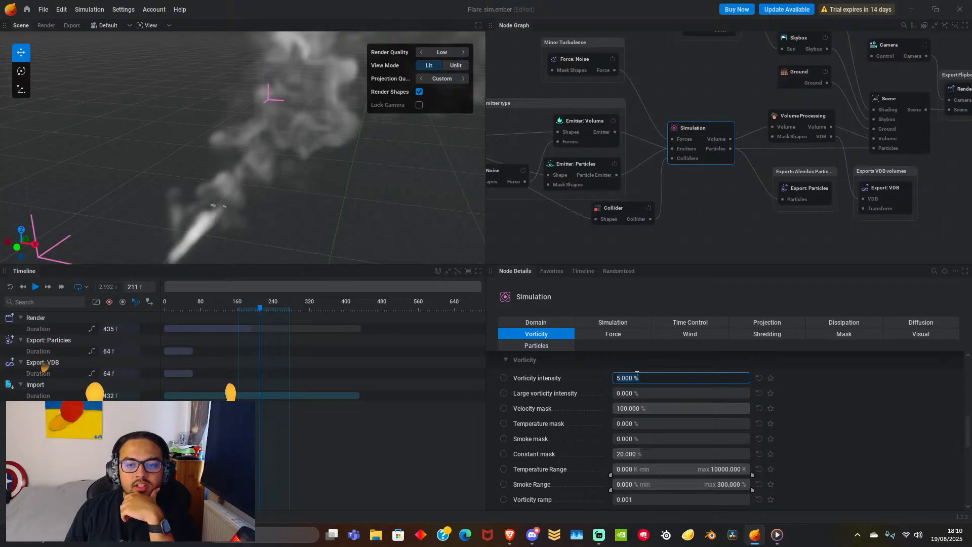
type("1")
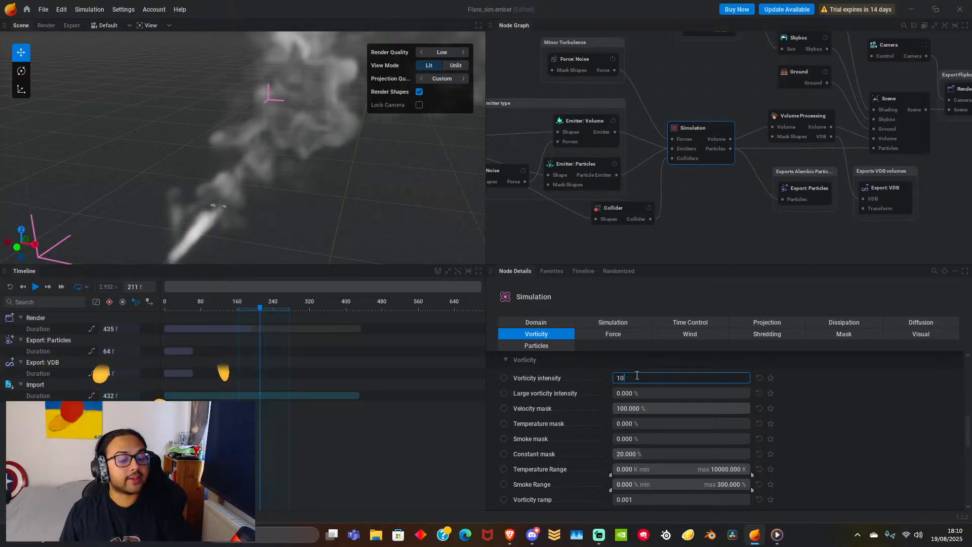
type("0")
key("Return")
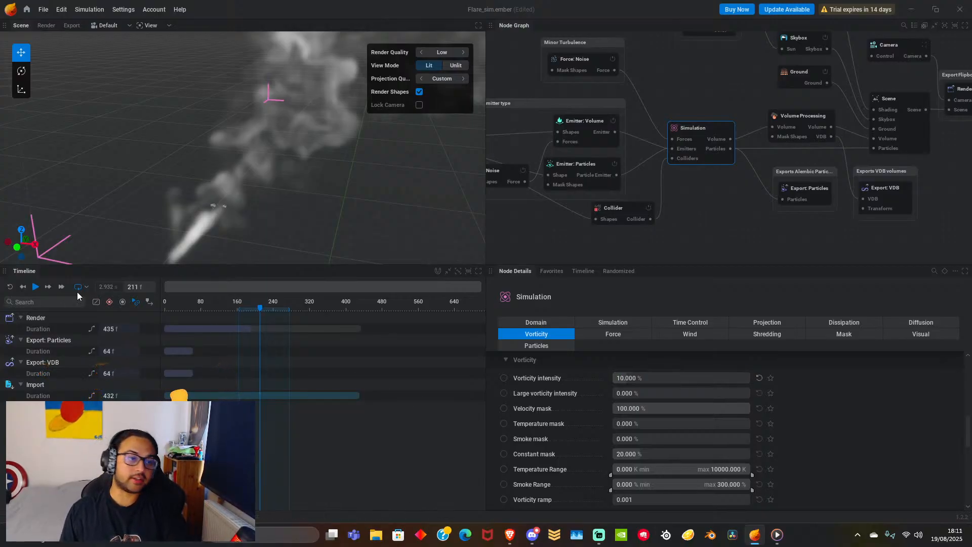
Play the simulation, view the smoke trail from a slightly different angle, and pause at frame 258.
left_click(37, 287)
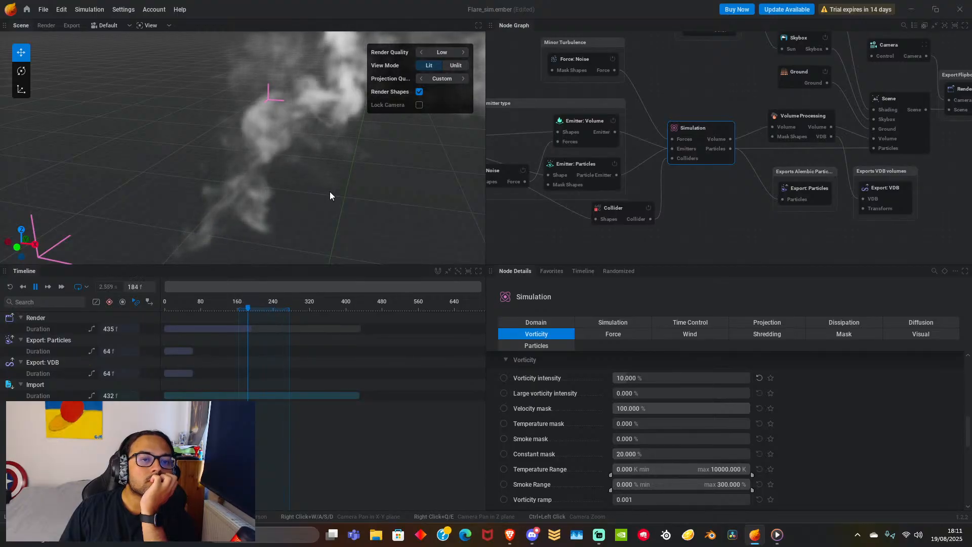
left_click_drag(318, 197, 262, 216)
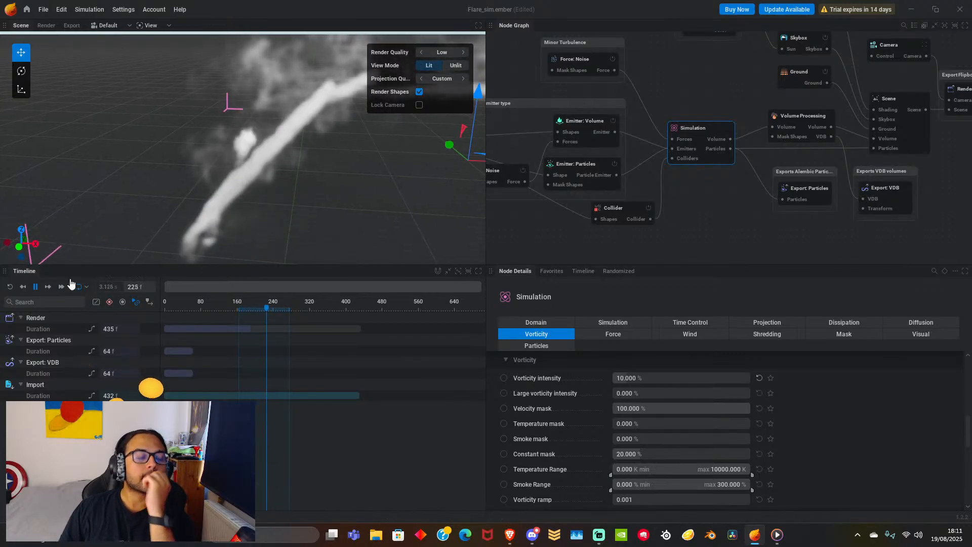
left_click(36, 286)
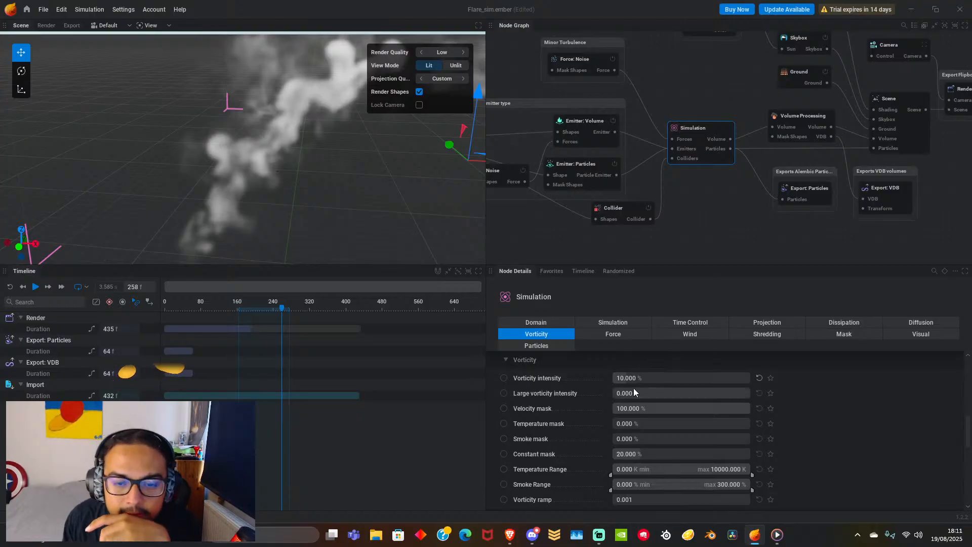
Set Large vorticity intensity to 5%, preview the looping smoke trail, and pause at frame 237.
left_click_drag(632, 393, 638, 393)
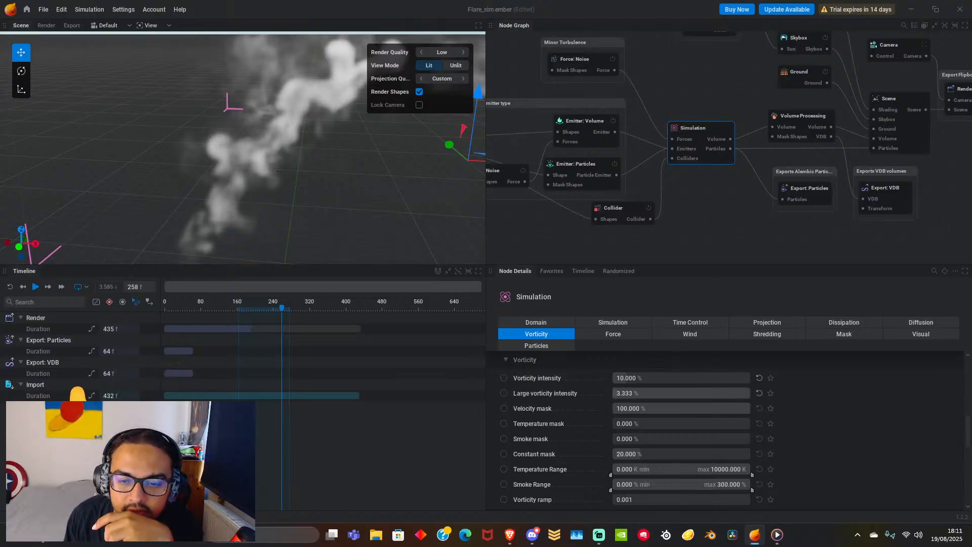
double_click(633, 393)
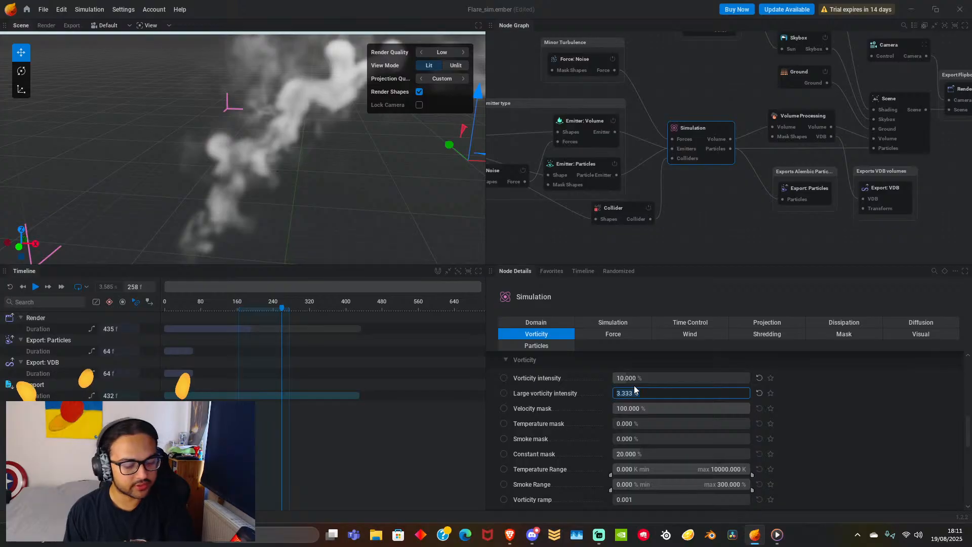
type("5")
key("Return")
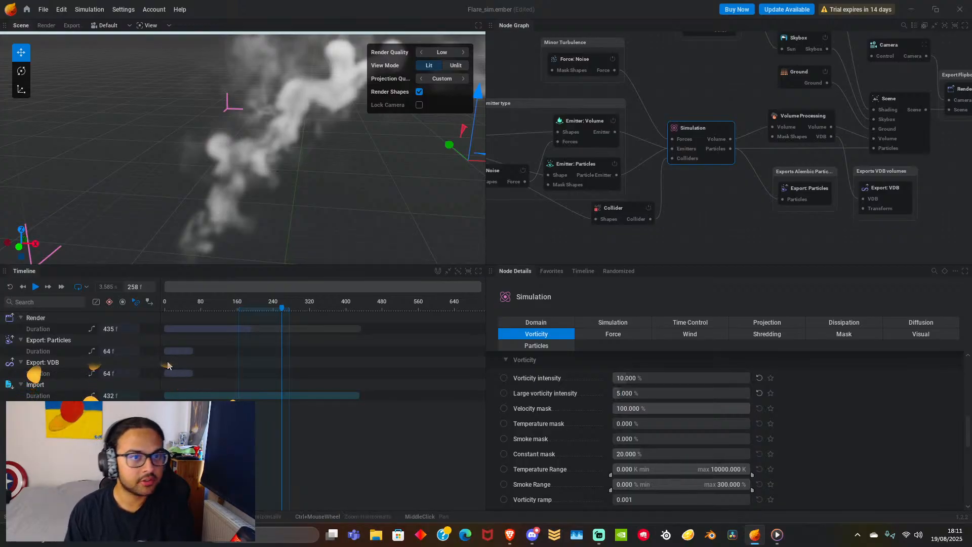
left_click(35, 286)
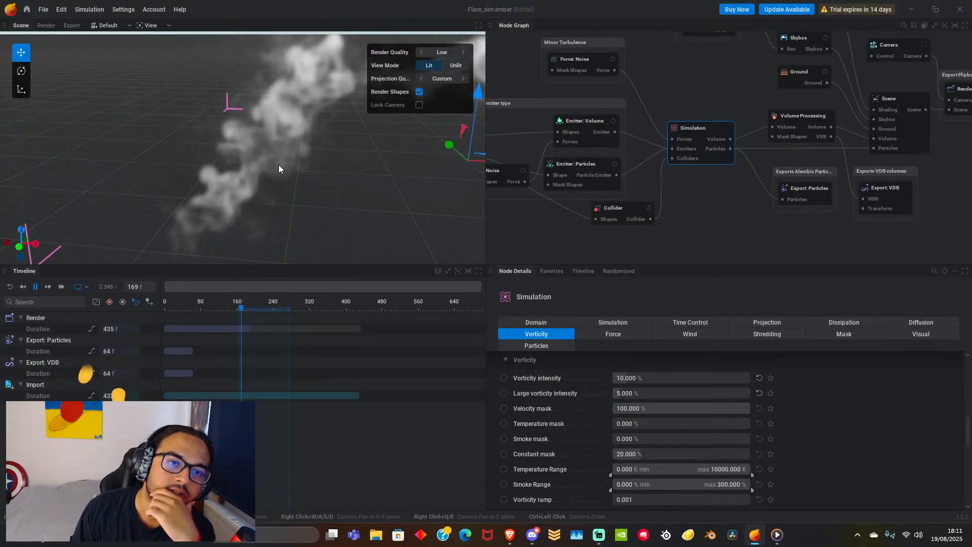
left_click(36, 287)
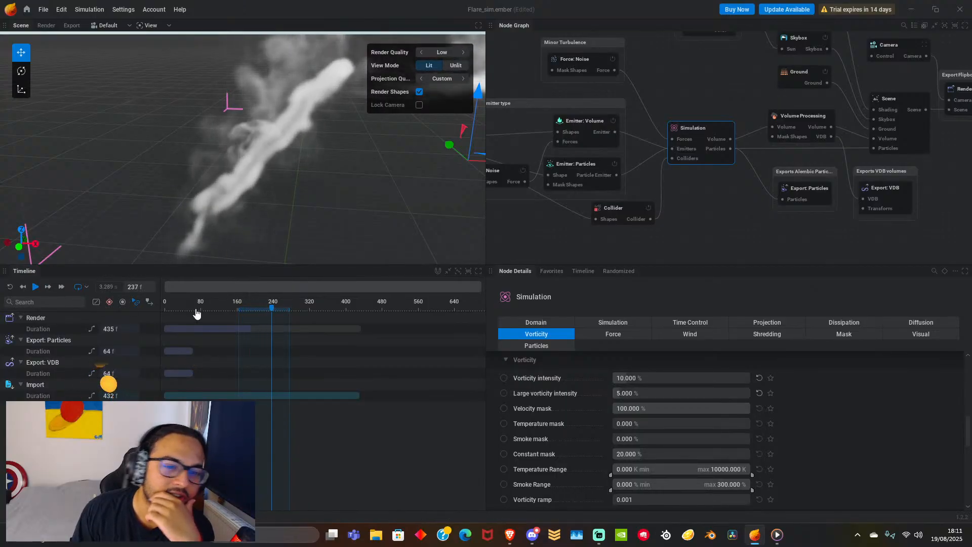
Raise Vorticity intensity to 100%, preview the smoke, and pause at frame 186.
left_click_drag(636, 380, 751, 379)
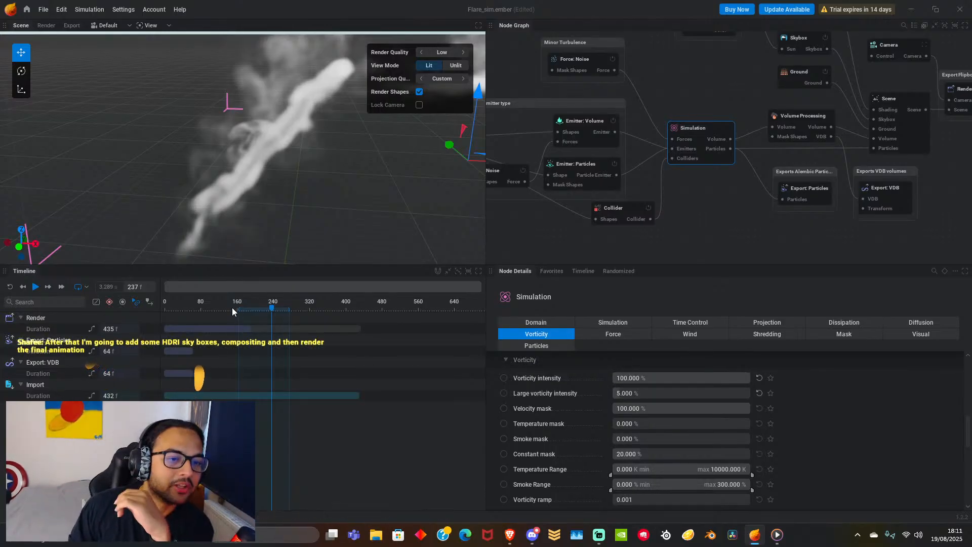
left_click(36, 286)
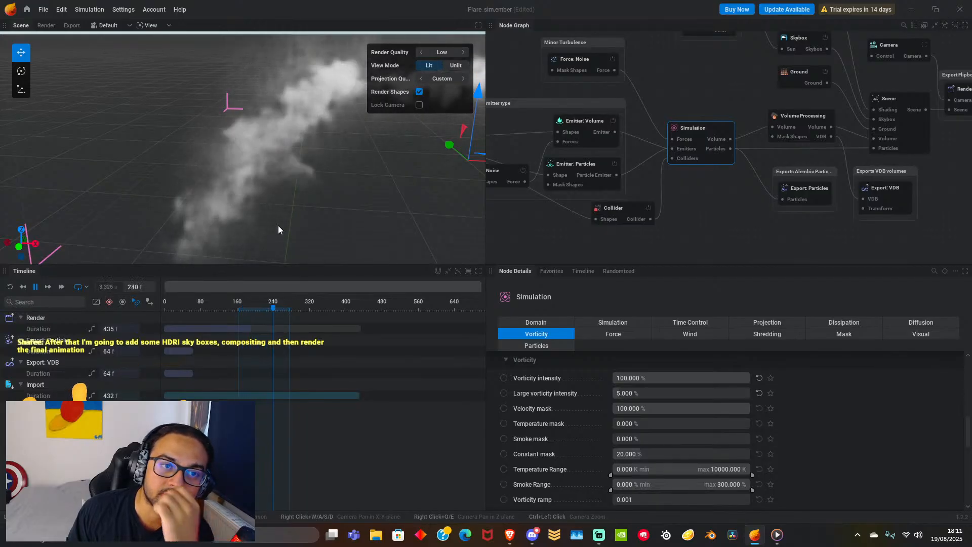
left_click(35, 286)
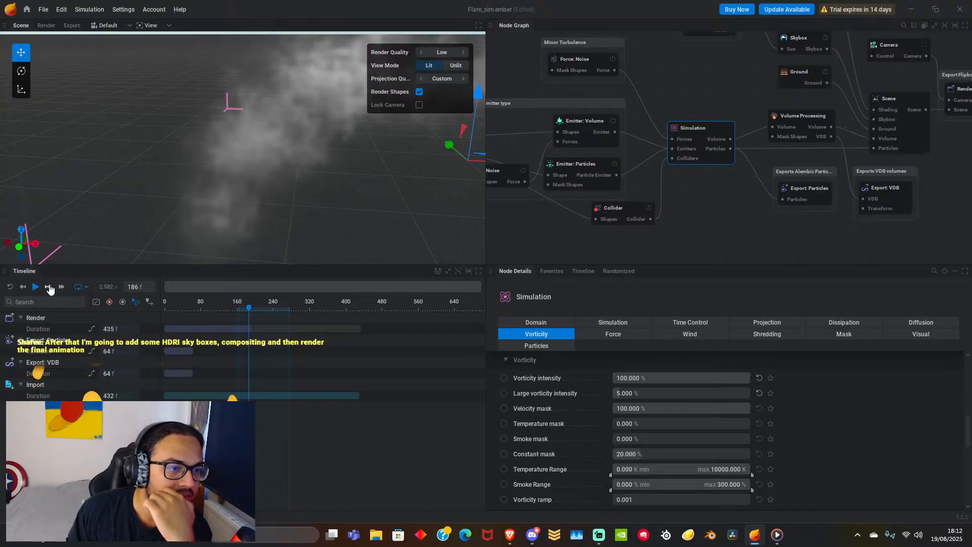
Reset the simulation to frame 0 and set Vorticity intensity to 50%.
left_click(8, 287)
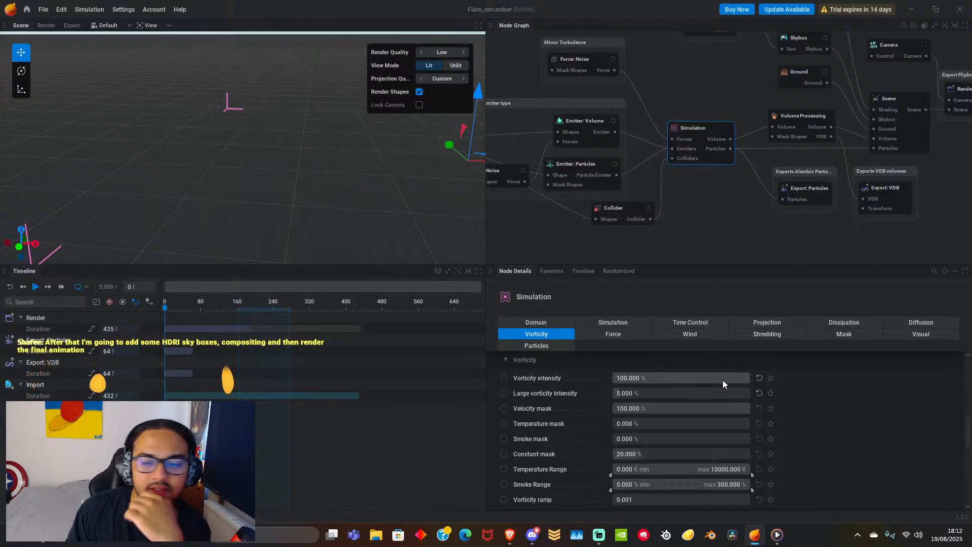
double_click(679, 378)
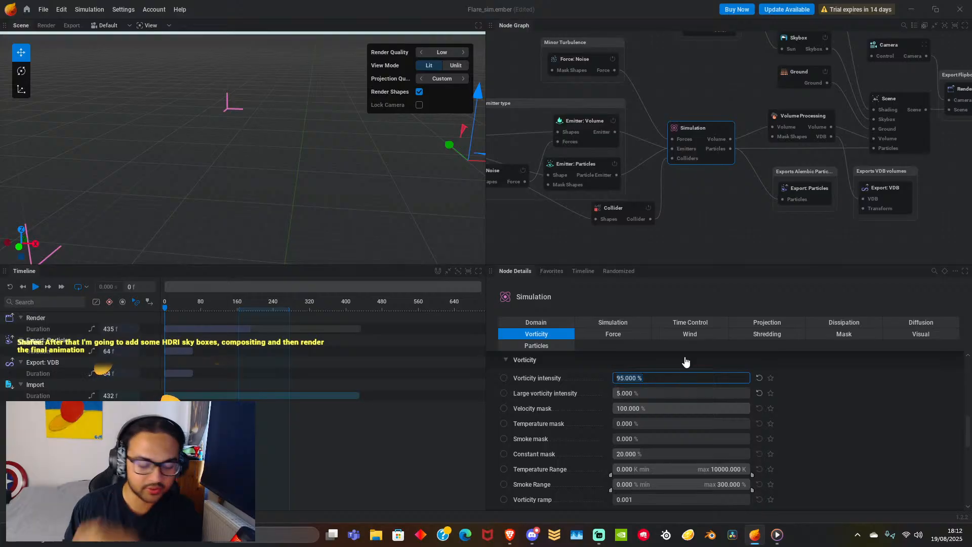
type("50")
key("Return")
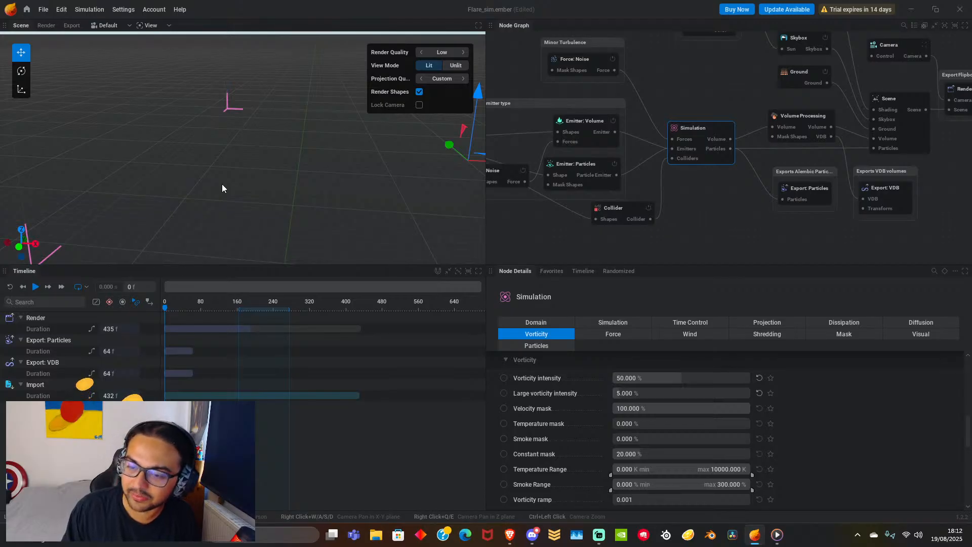
Play the simulation from the start, pause at frame 235, and examine the smoke trail up close.
scroll(248, 192, "down", 3)
scroll(272, 193, "up", 3)
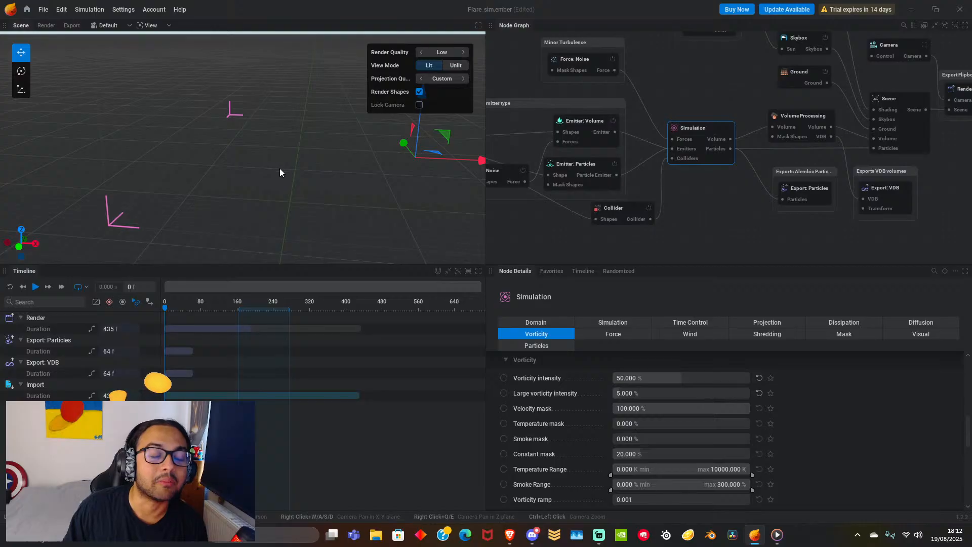
scroll(263, 185, "up", 3)
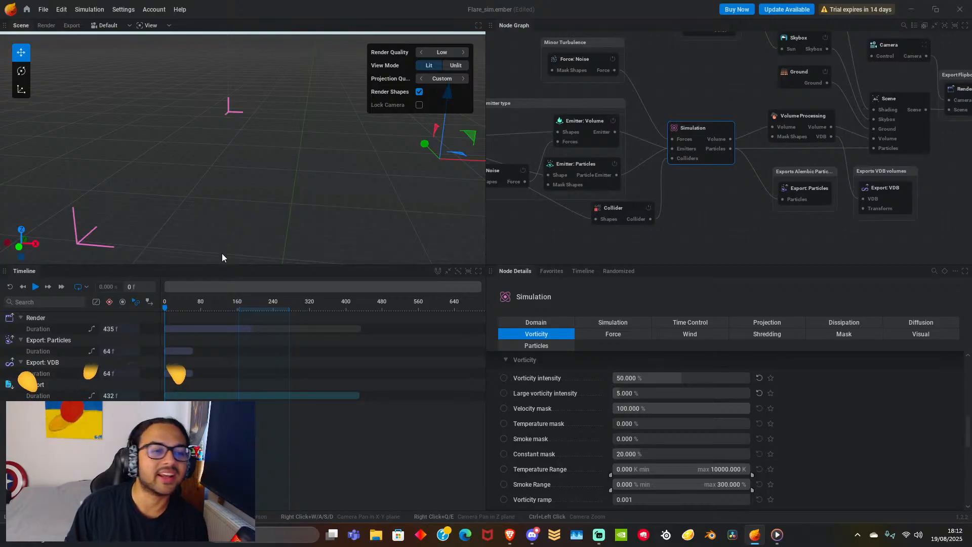
left_click(35, 287)
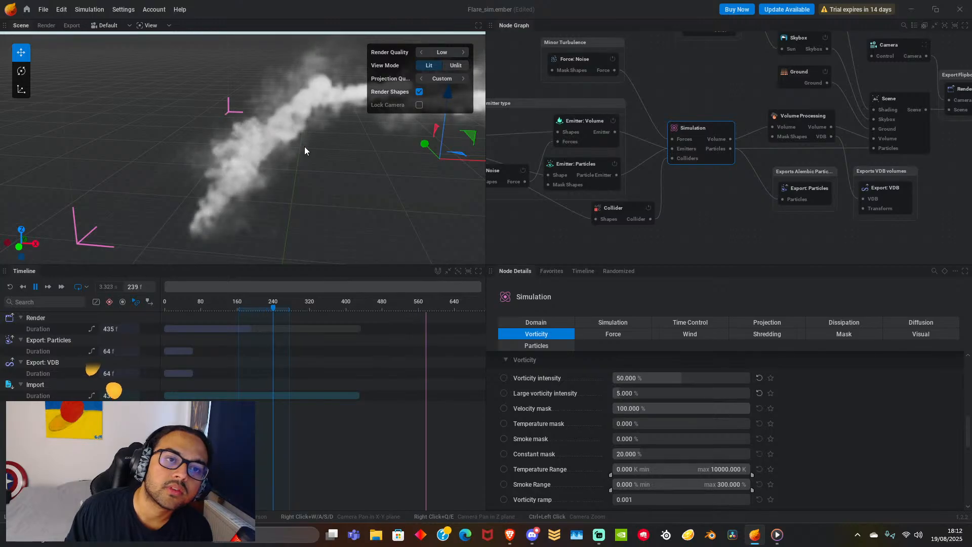
left_click(35, 287)
scroll(320, 132, "up", 4)
mouse_move(320, 132)
middle_mouse_down()
mouse_move(289, 162)
mouse_move(320, 136)
middle_mouse_up()
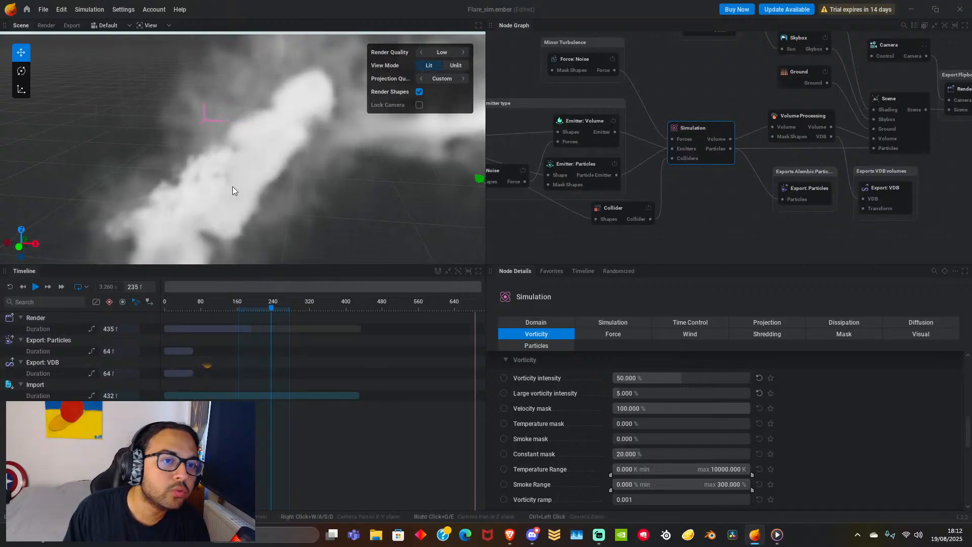
middle_click_drag(232, 186, 292, 178)
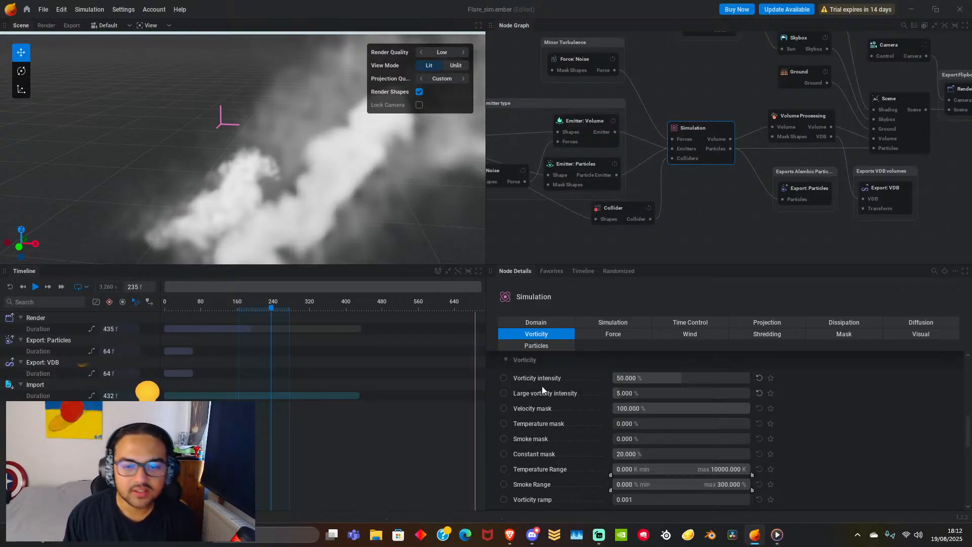
Lower Large vorticity intensity to 2%, preview the smoke, and pause at frame 174.
left_click_drag(643, 392, 639, 393)
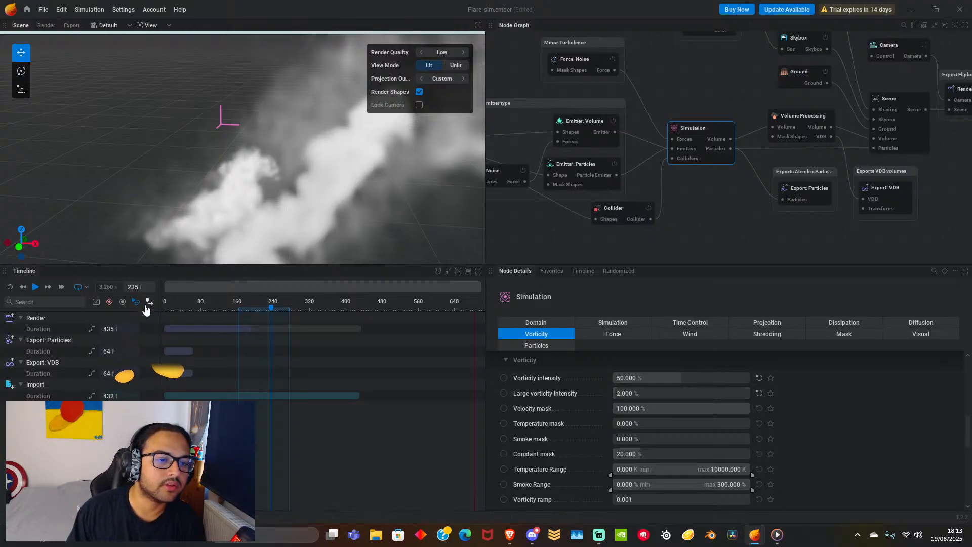
left_click(35, 286)
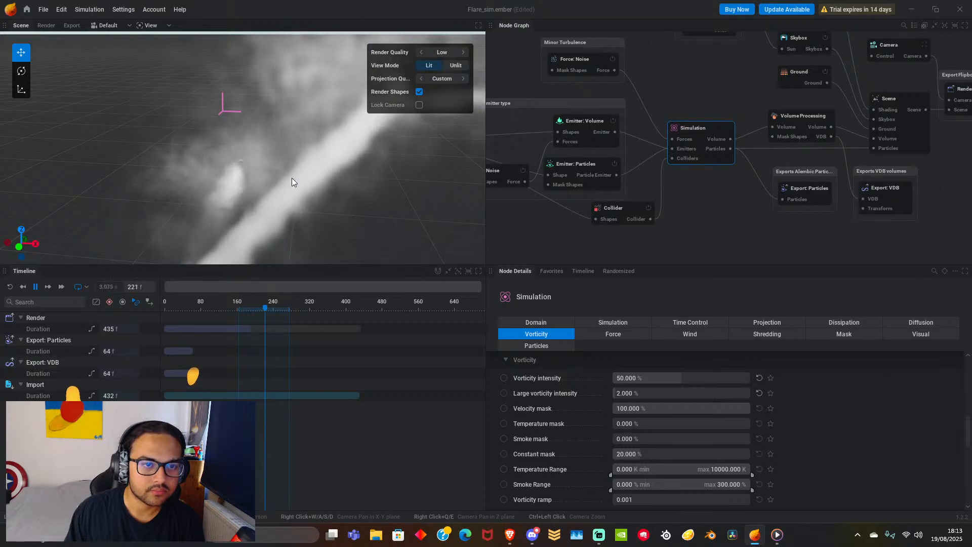
left_click(35, 286)
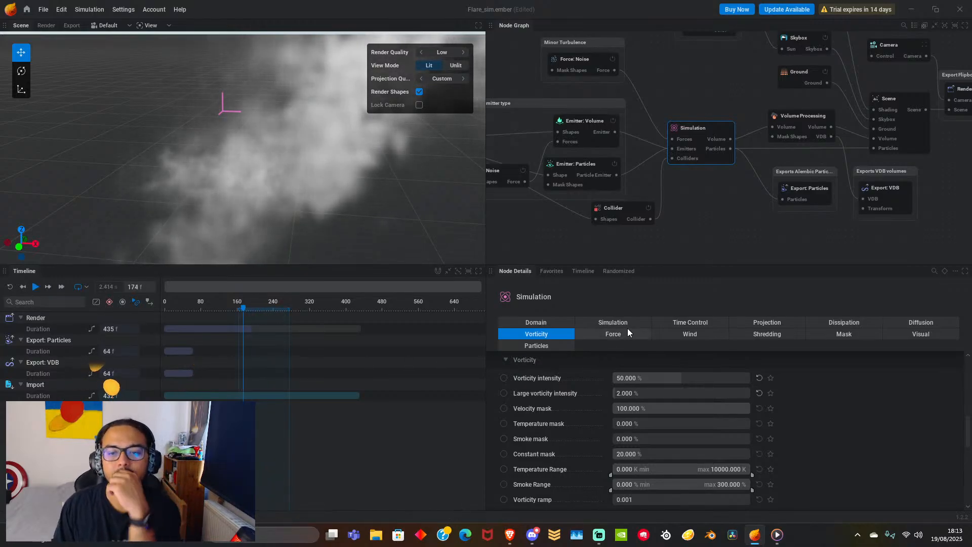
Lower the Simulation node's multiplicative Smoke dissipation (*) to 23.167 %/s.
scroll(613, 410, "up", 3)
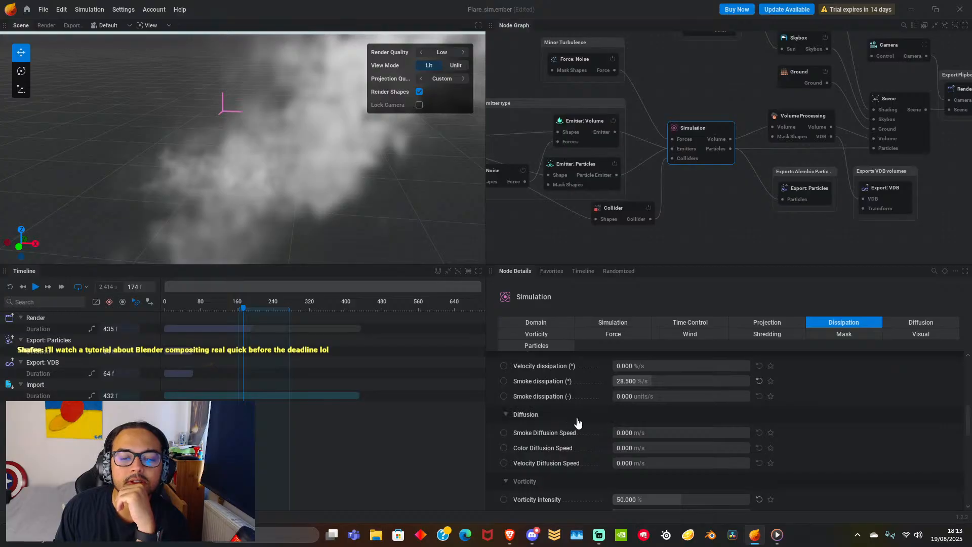
scroll(568, 446, "up", 2)
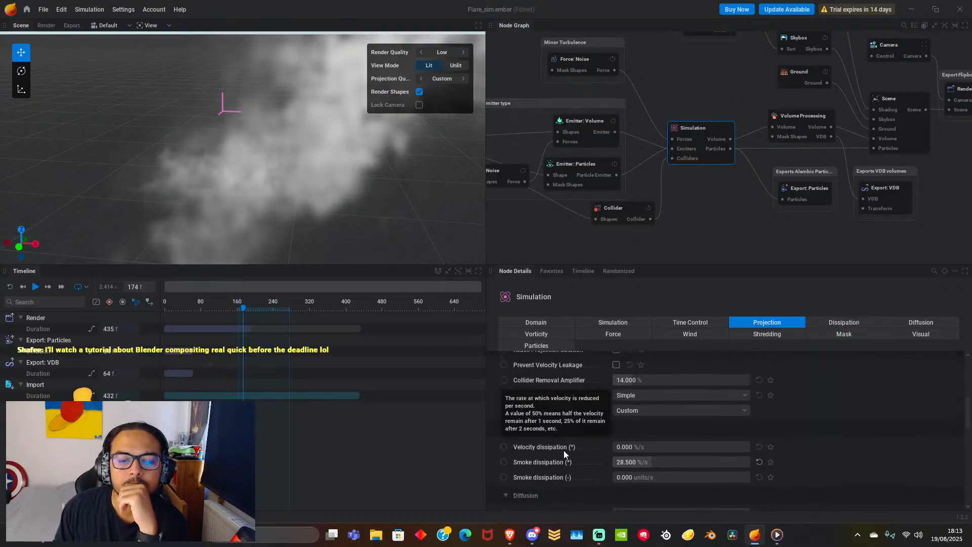
scroll(582, 415, "up", 1)
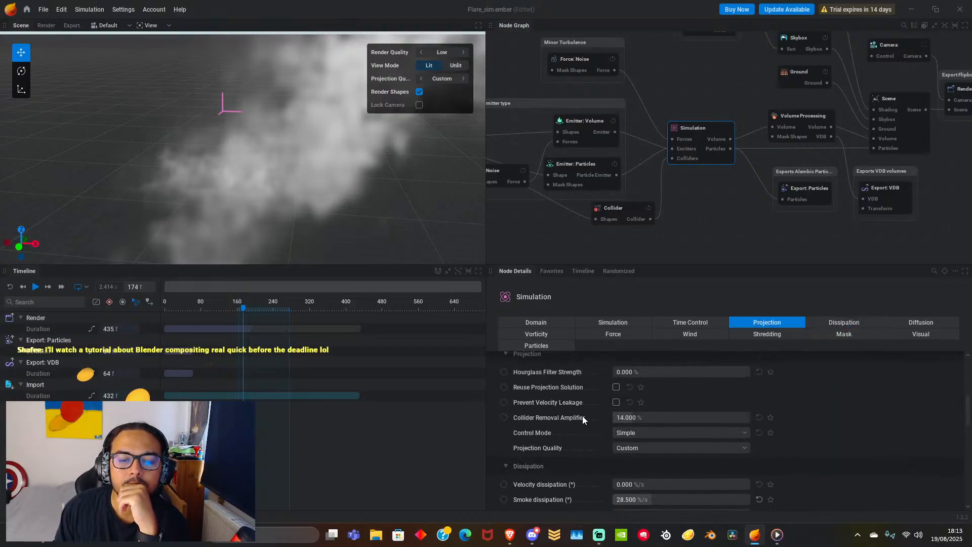
scroll(564, 417, "up", 3)
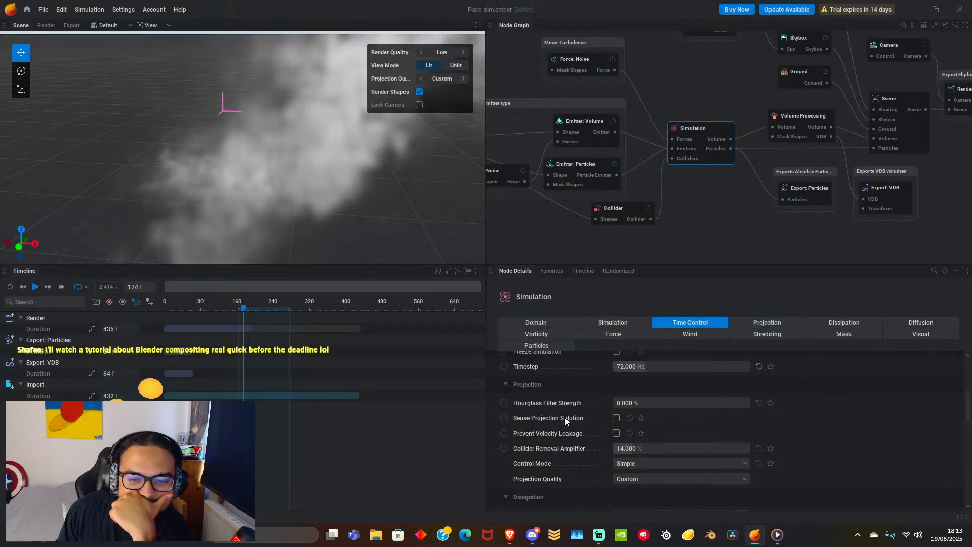
scroll(588, 417, "down", 3)
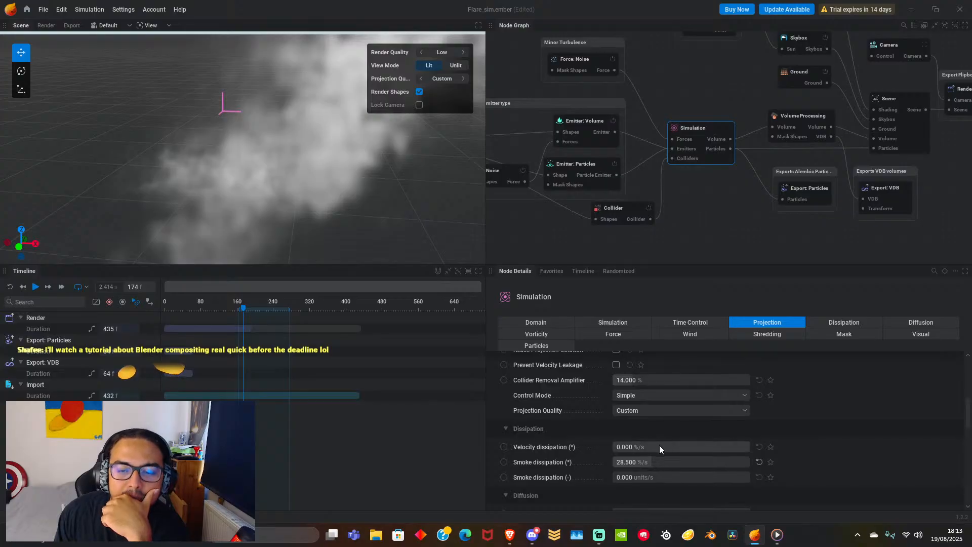
left_click_drag(653, 462, 630, 462)
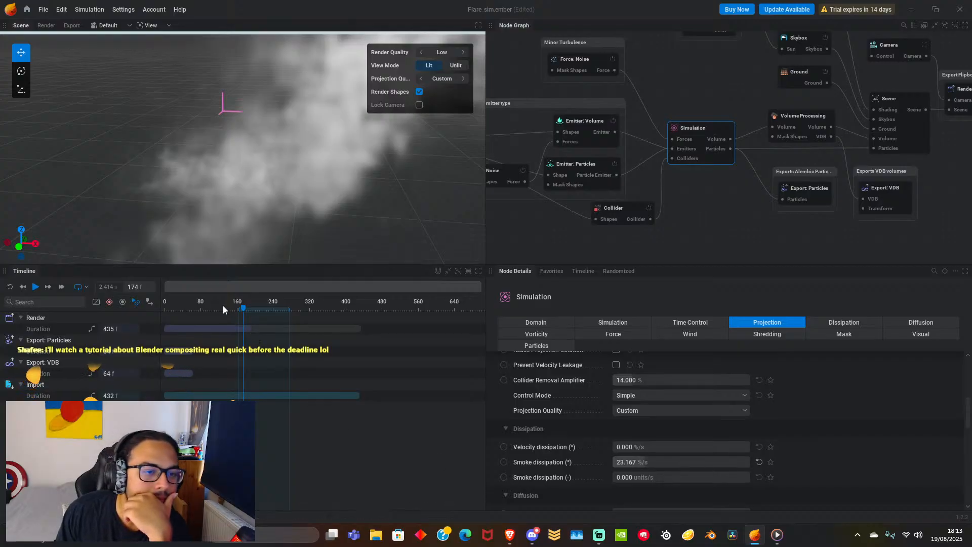
Play the simulation, restart it from the beginning, and pause the looping smoke preview at frame 182.
left_click(35, 287)
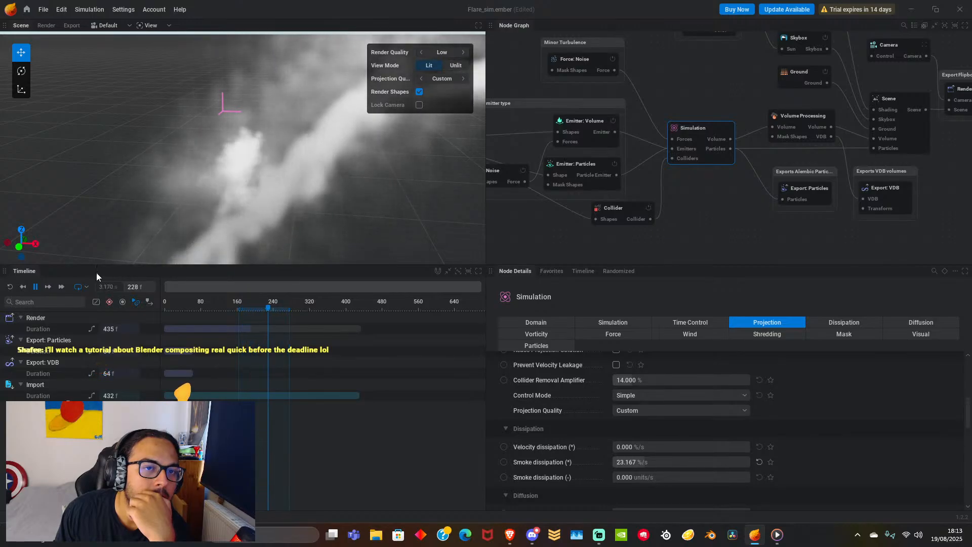
left_click(12, 287)
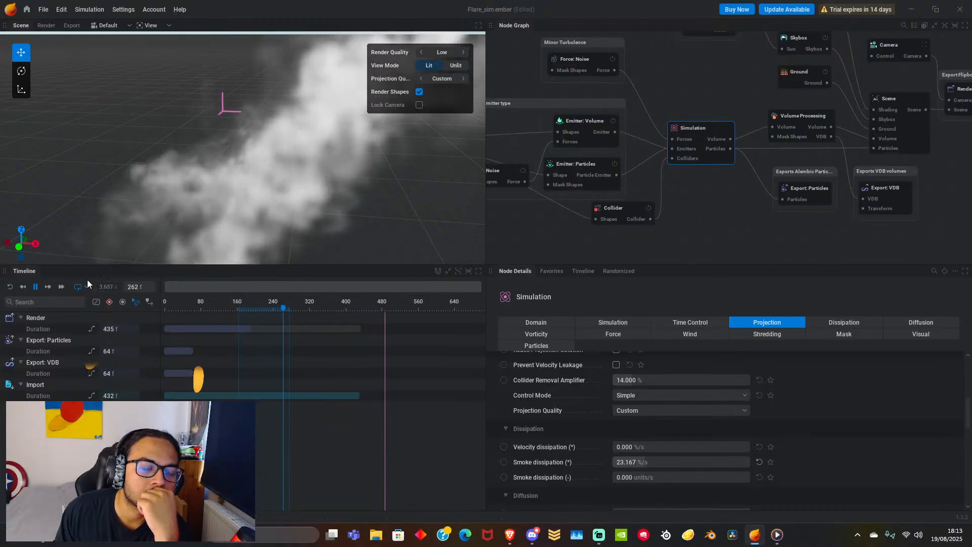
left_click(35, 287)
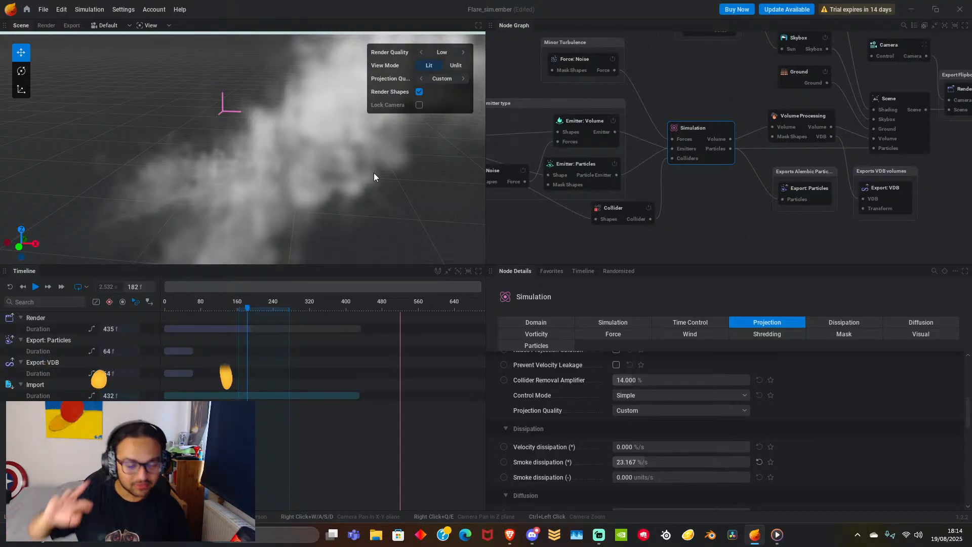
Scrub the simulation timeline back to frame 161.
left_click(253, 309)
mouse_move(252, 309)
left_mouse_down()
mouse_move(265, 307)
mouse_move(236, 309)
left_mouse_up()
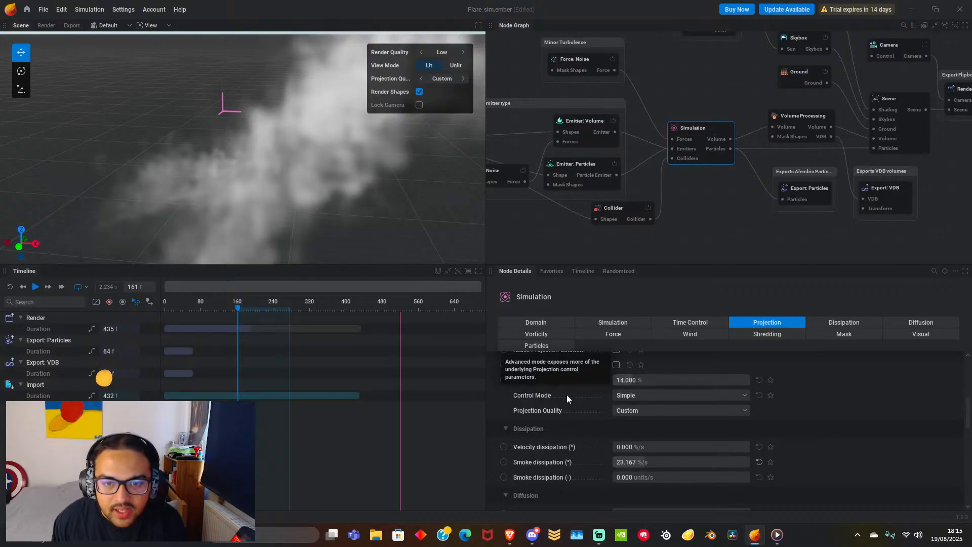
scroll(597, 387, "up", 2)
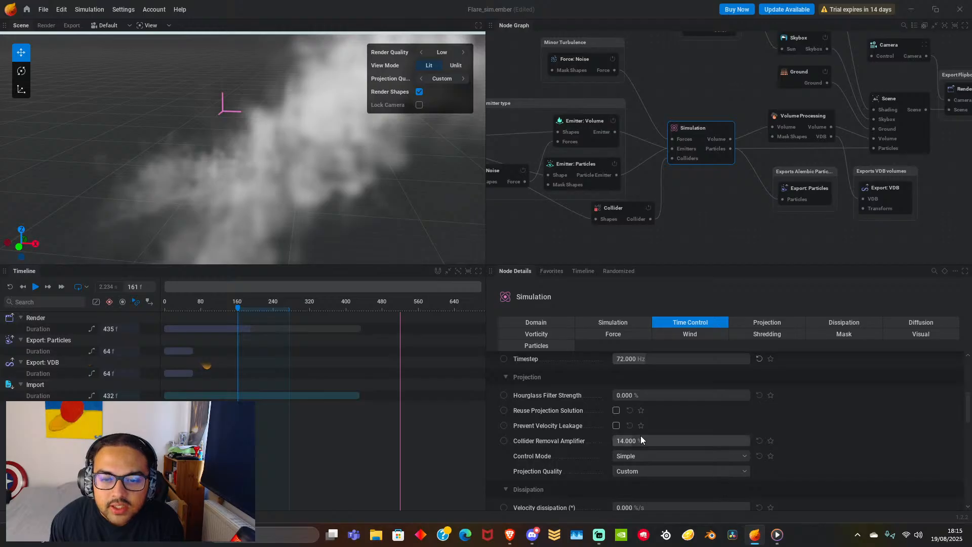
left_click(651, 439)
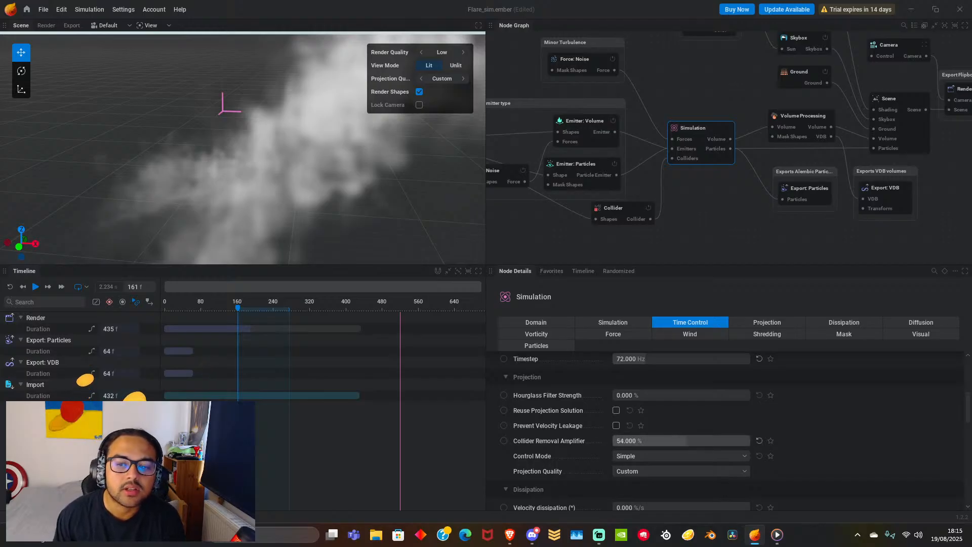
left_click_drag(661, 439, 660, 440)
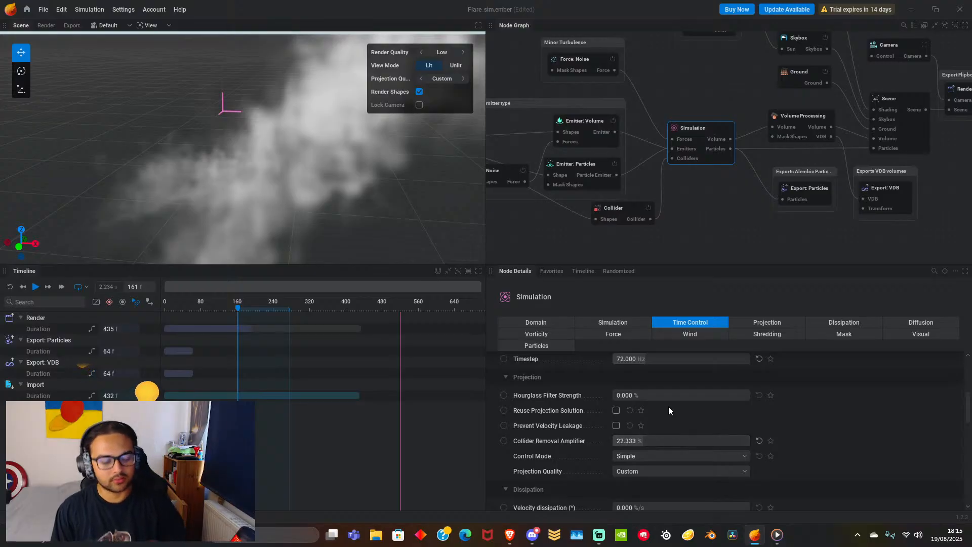
key("ctrl+z")
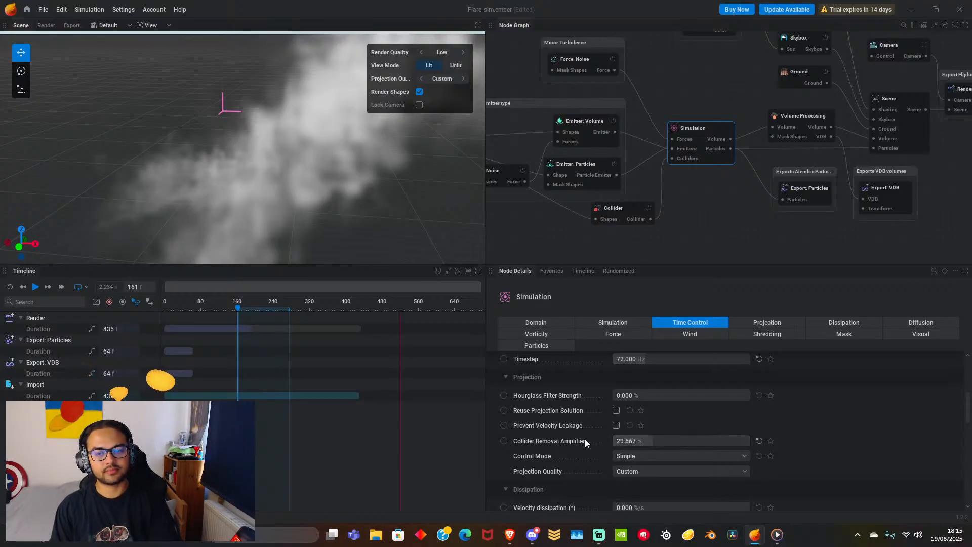
key("ctrl+z")
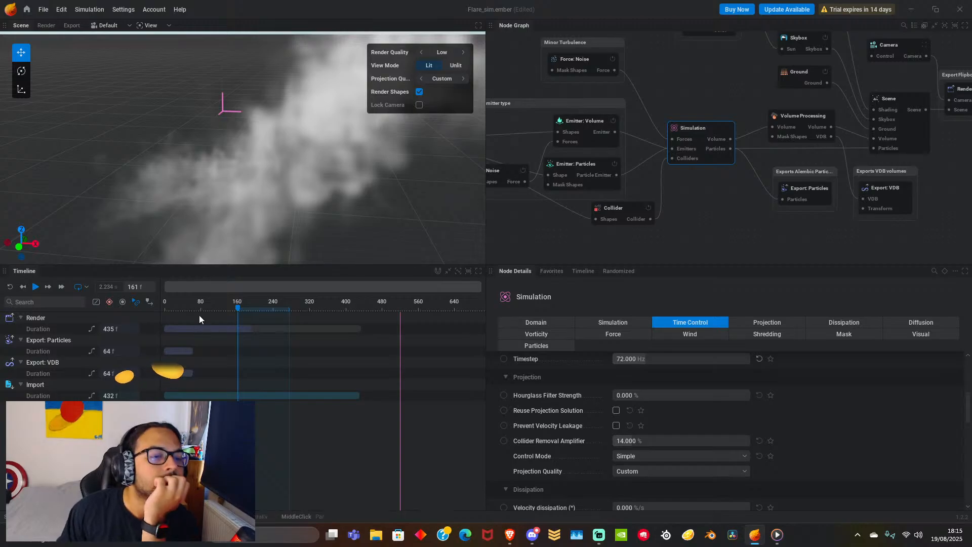
Set the Simulation node's Smoke weight to 35% of gravity in its Force settings.
scroll(687, 418, "down", 5)
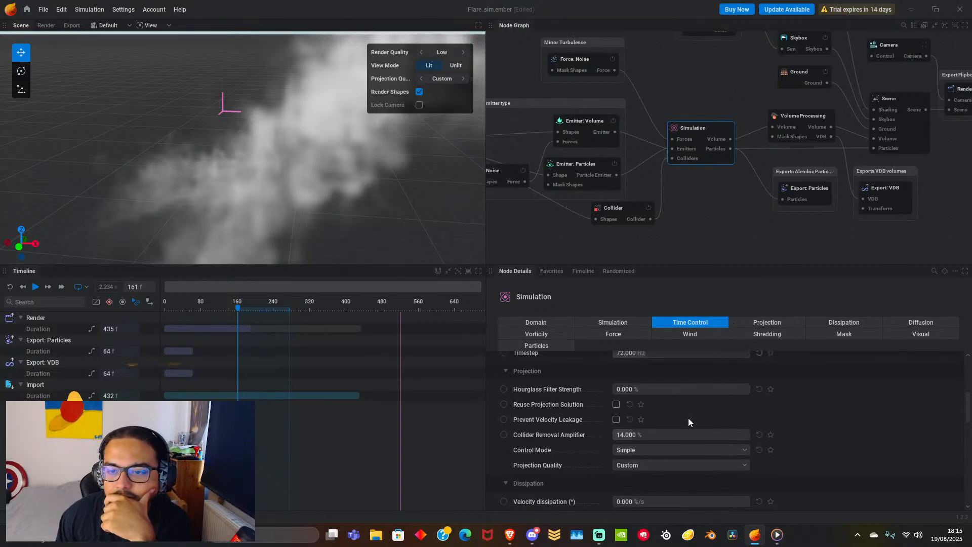
scroll(634, 429, "down", 4)
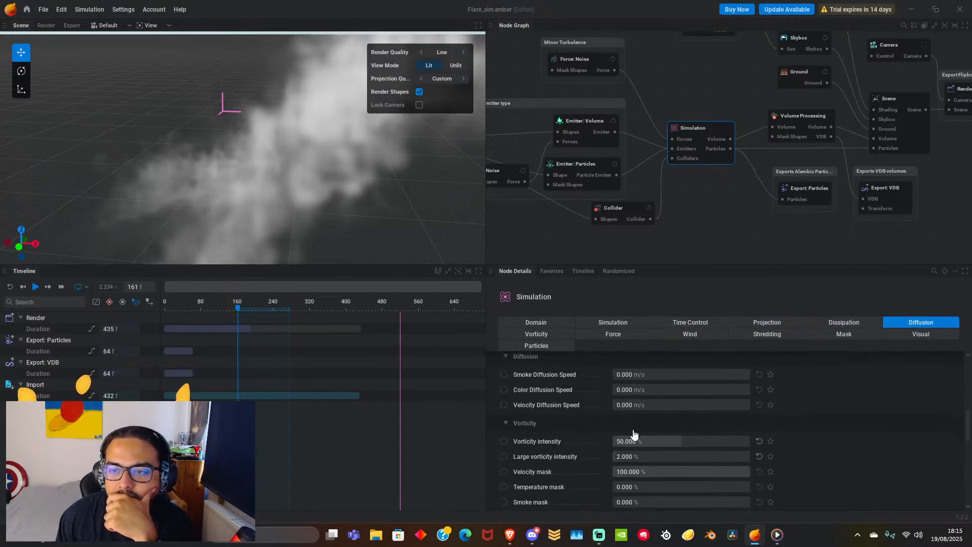
scroll(638, 428, "down", 6)
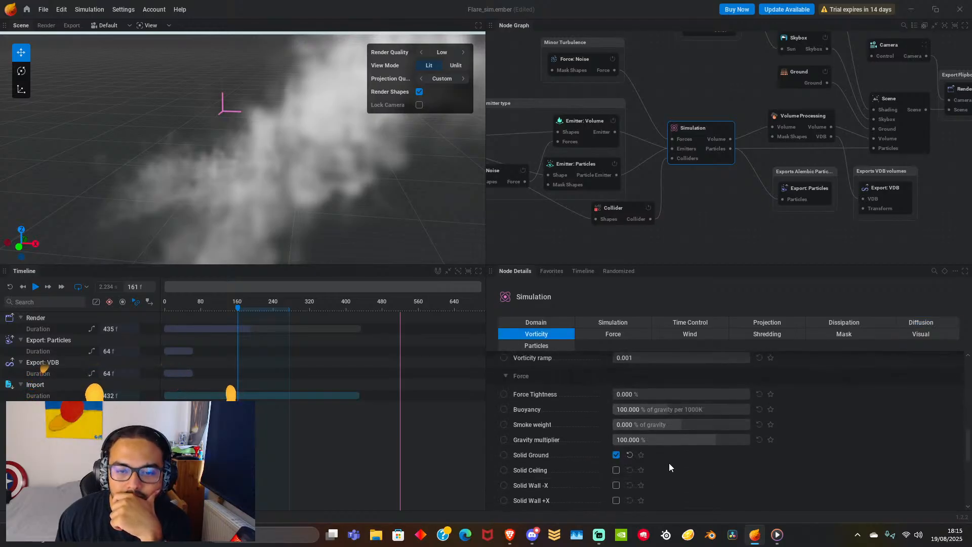
scroll(669, 462, "down", 1)
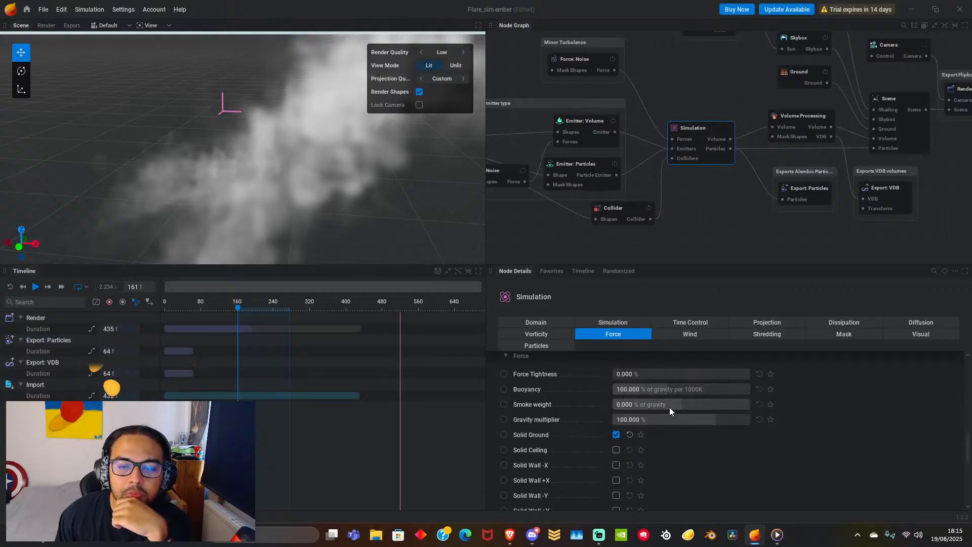
left_click_drag(674, 400, 684, 400)
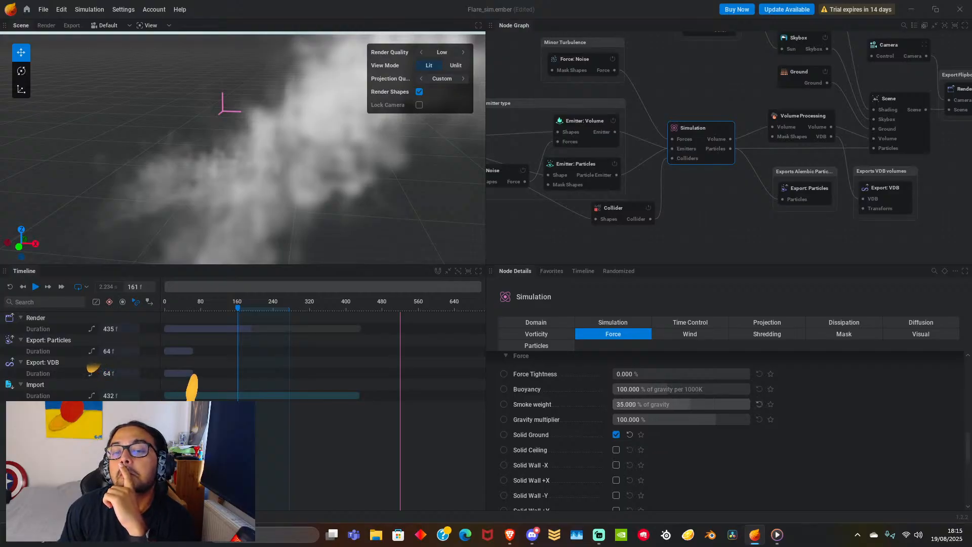
Play the simulation, examine the smoke trails from several distances, and pause at frame 193.
left_click(39, 288)
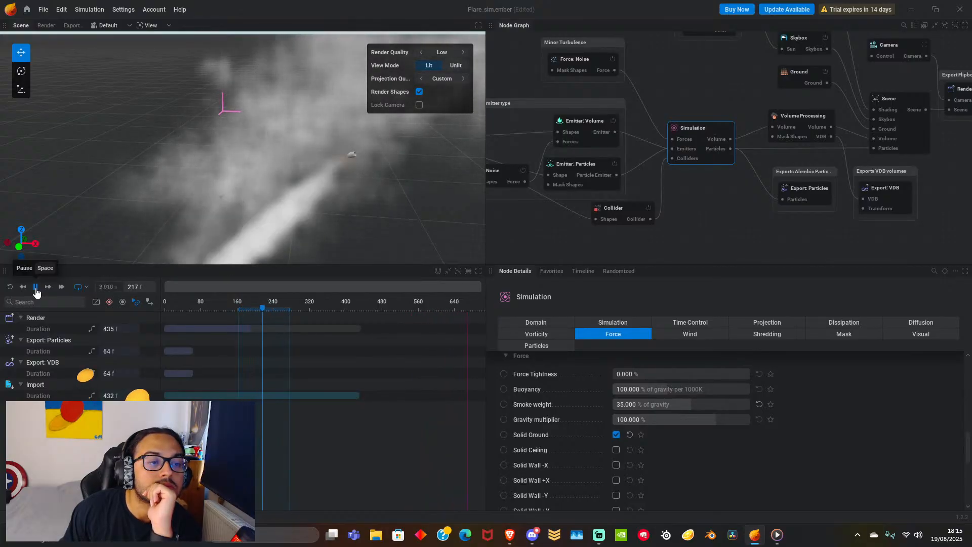
scroll(222, 148, "down", 5)
scroll(230, 191, "up", 2)
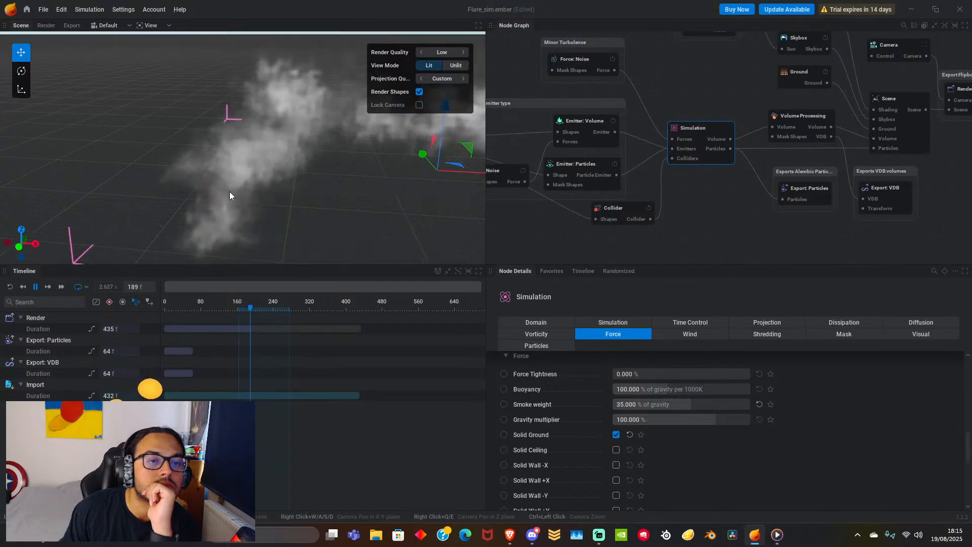
scroll(231, 195, "up", 2)
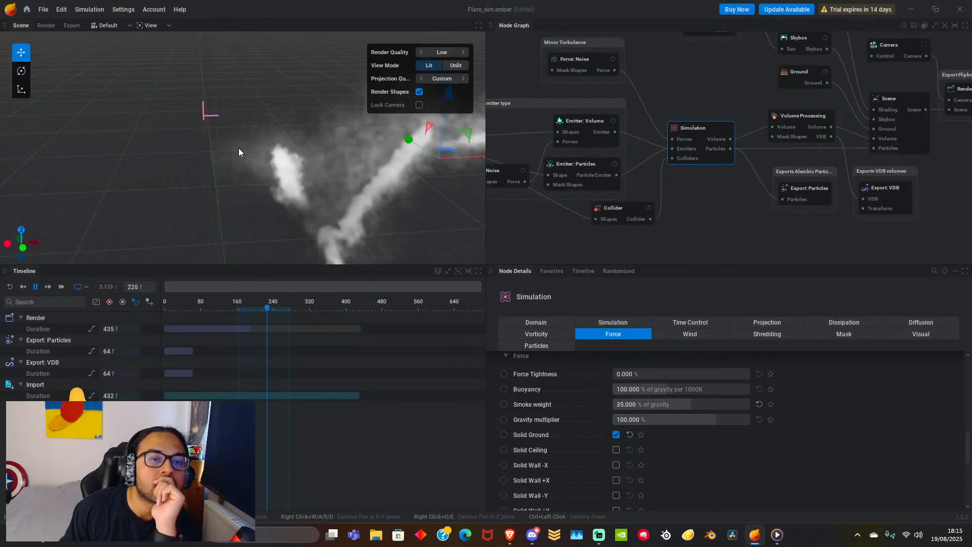
left_click(36, 287)
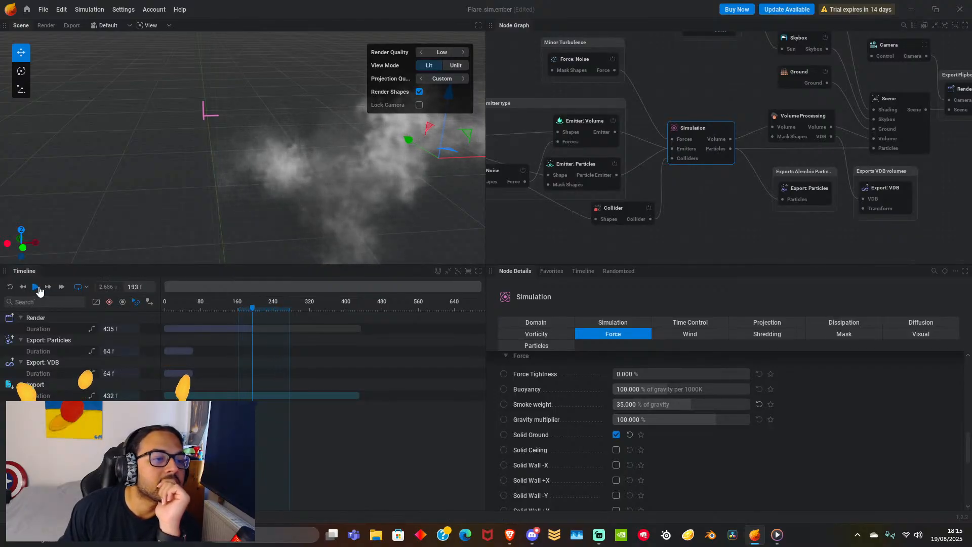
left_click_drag(299, 203, 299, 202)
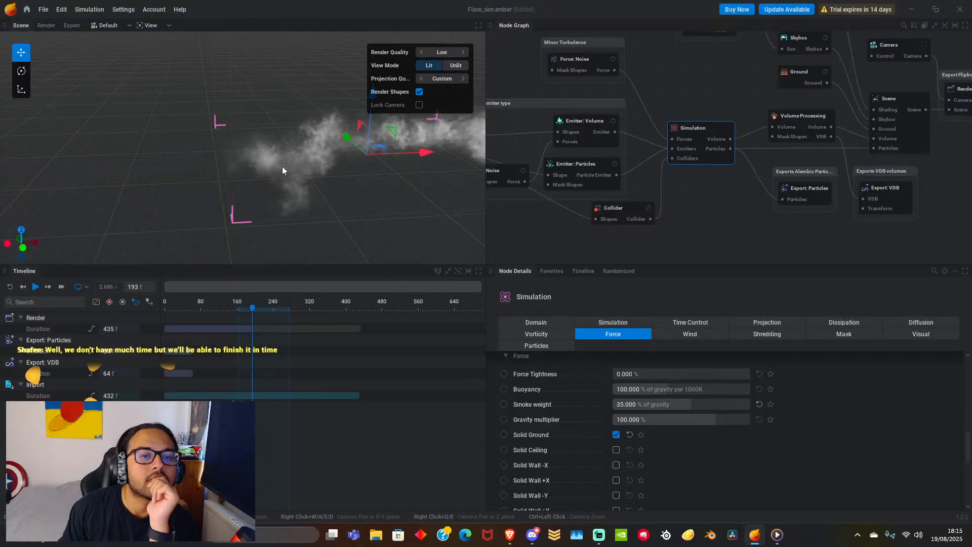
Replay the simulation from the beginning, view the smoke up close and from a low angle, and reset it to frame 0.
left_click(10, 287)
left_click(35, 287)
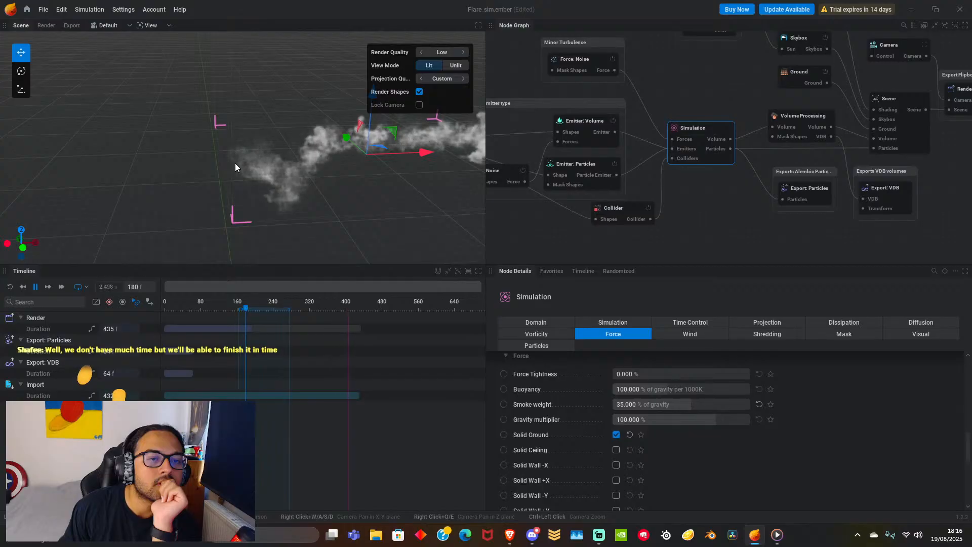
scroll(299, 215, "up", 3)
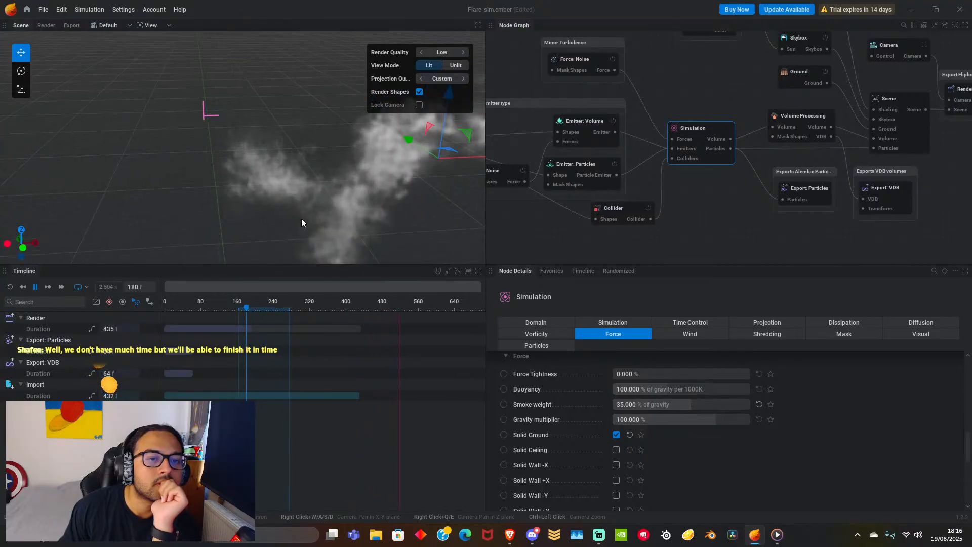
left_click_drag(302, 217, 291, 184)
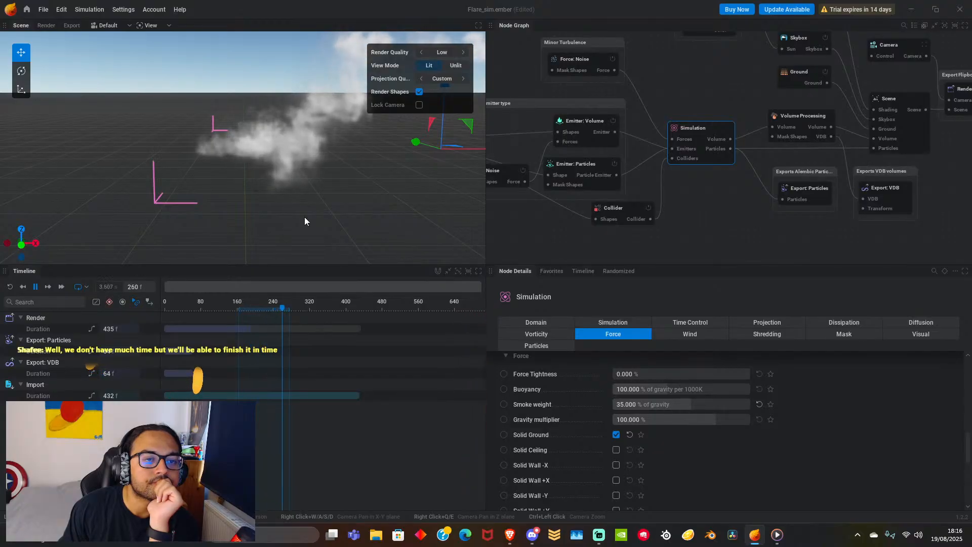
left_click(35, 286)
left_click(11, 287)
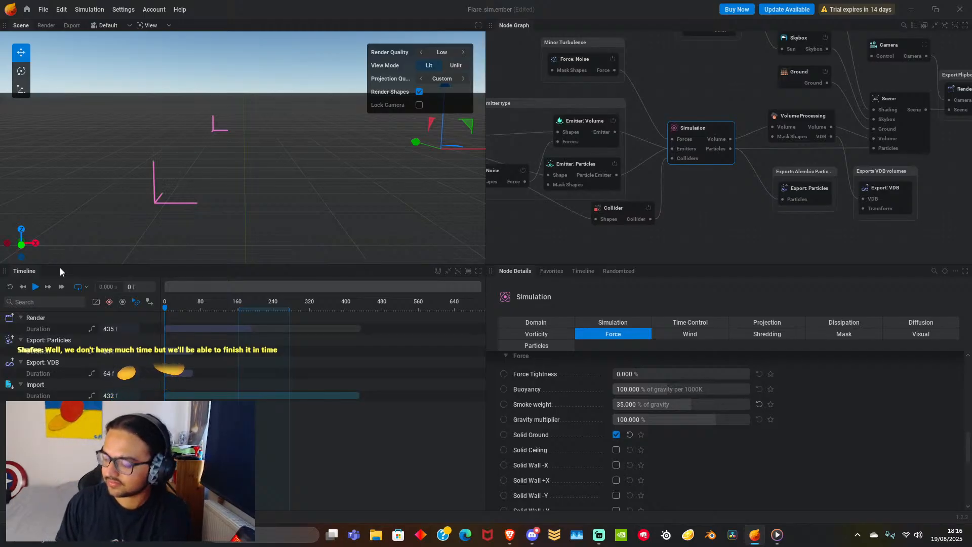
Review the Force and Wind settings, play the simulation from the start while orbiting the smoke, and pause at frame 276.
scroll(197, 210, "down", 2)
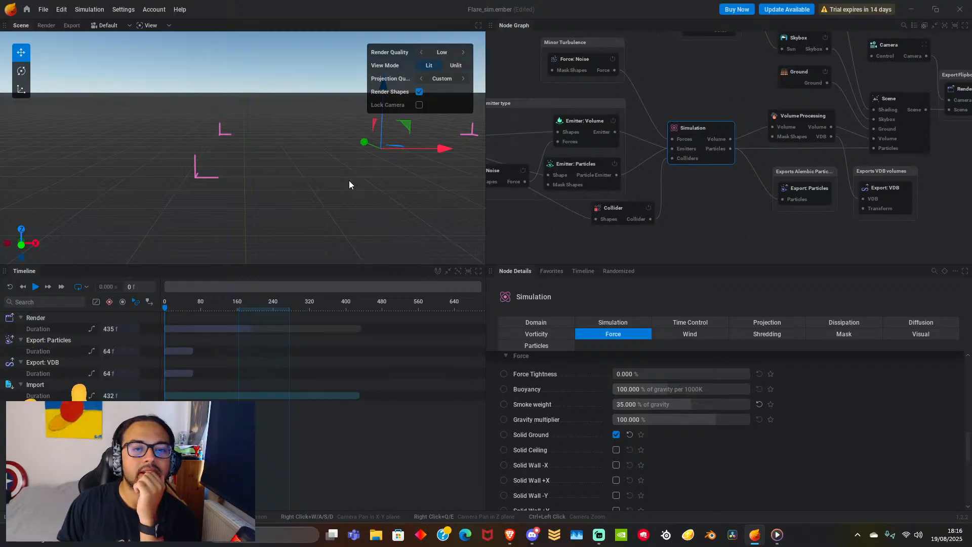
left_click_drag(378, 128, 378, 133)
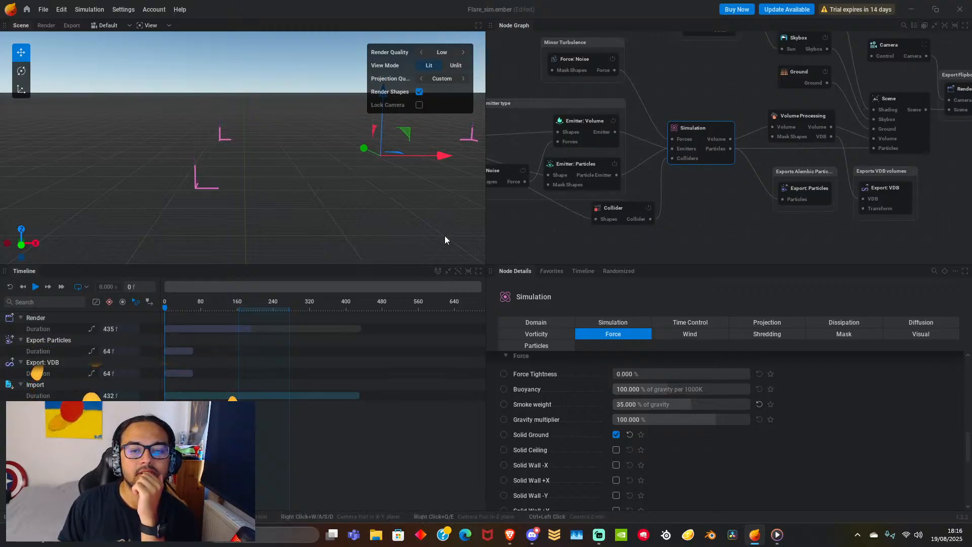
scroll(551, 419, "down", 2)
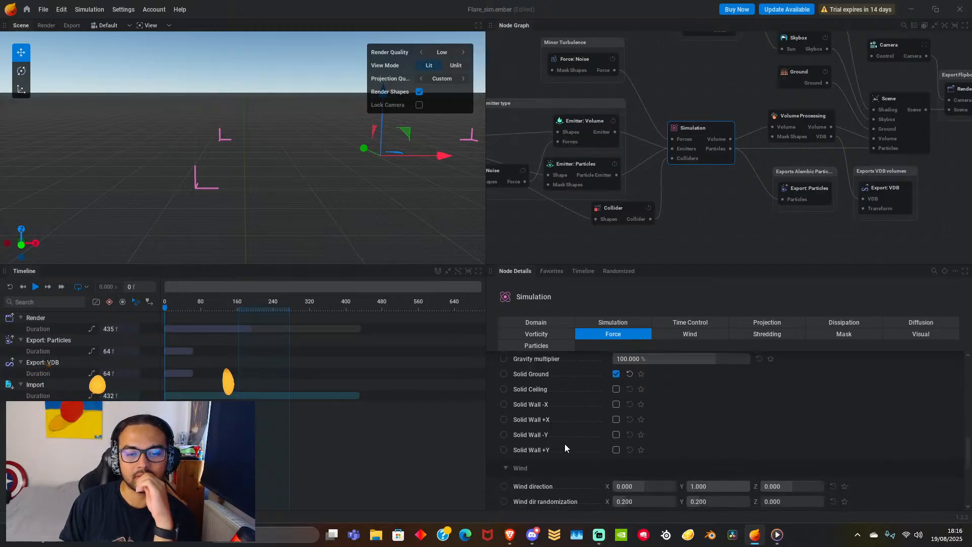
scroll(561, 430, "down", 3)
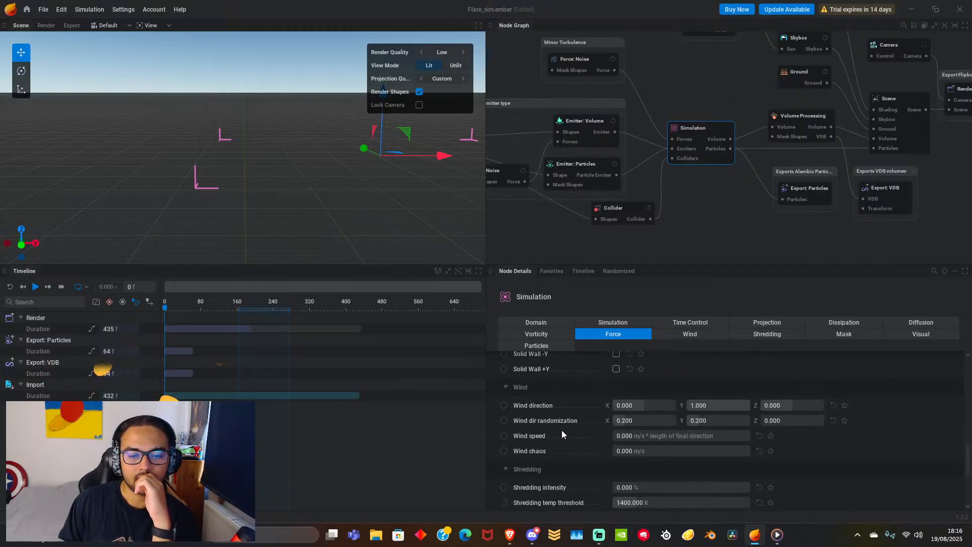
scroll(560, 430, "up", 7)
scroll(563, 412, "up", 3)
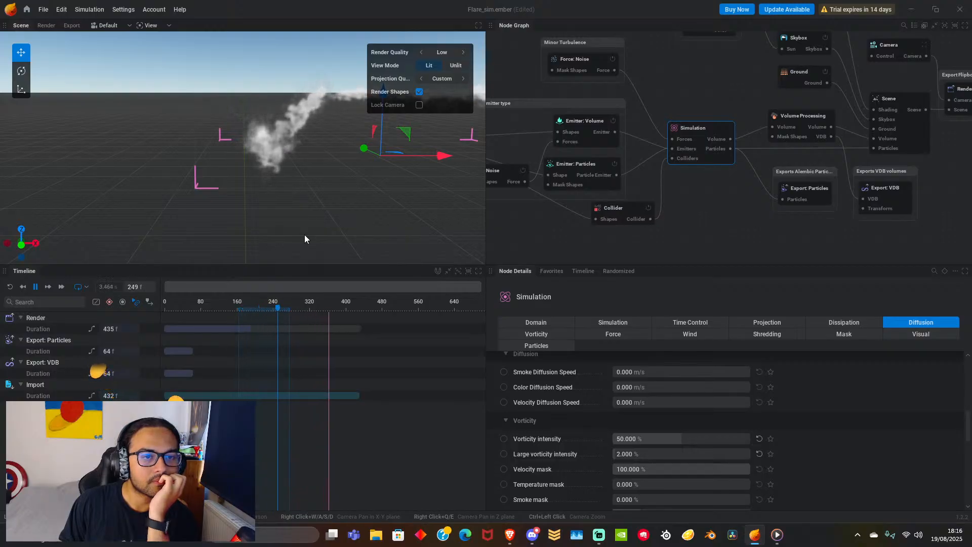
mouse_move(253, 191)
left_mouse_down()
mouse_move(279, 199)
mouse_move(260, 192)
left_mouse_up()
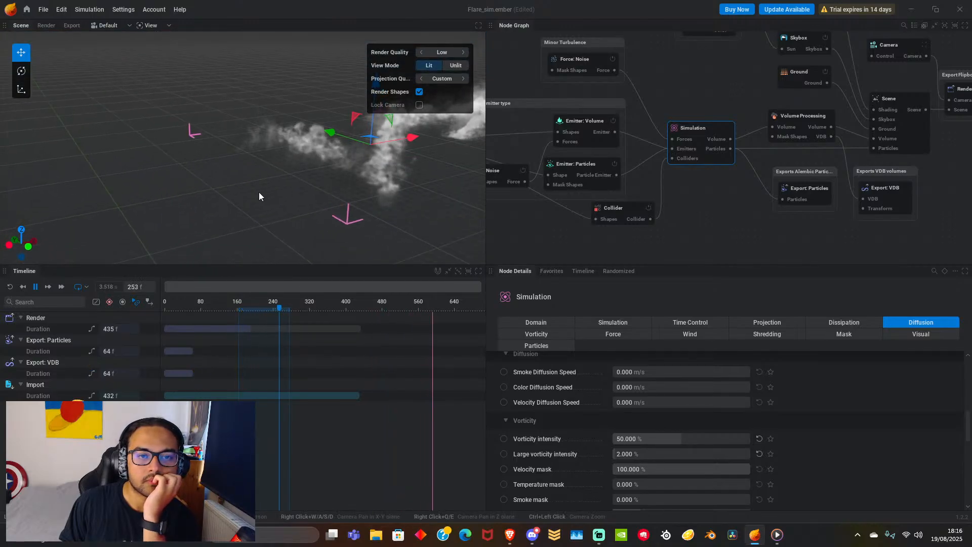
left_click(35, 287)
Bring the whole emitter node network into view and save the Flare_sim.ember project.
scroll(557, 255, "down", 2)
middle_click_drag(556, 252, 688, 224)
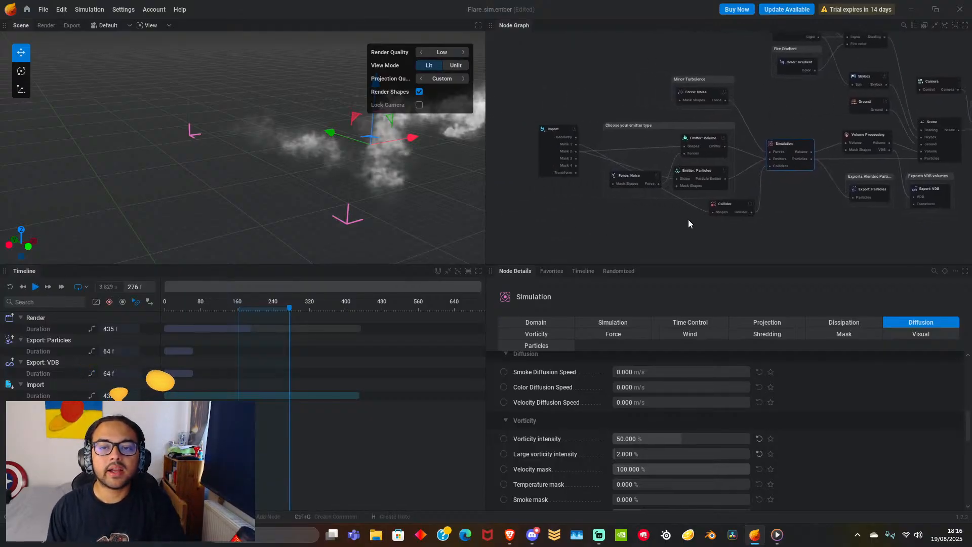
left_click(43, 9)
left_click(57, 68)
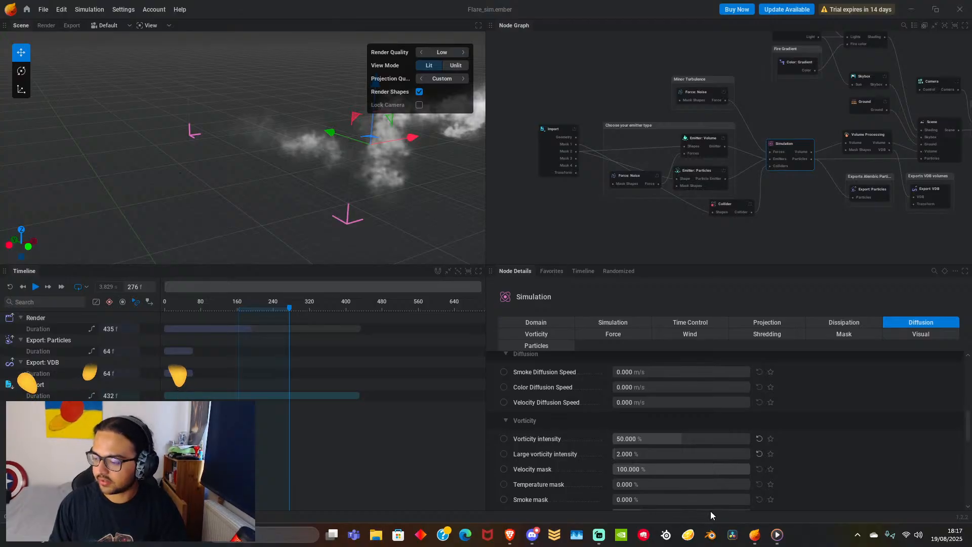
Switch to Blender and open the recent file RR_Blender_Template_v2_GM_16.blend.
left_click(711, 534)
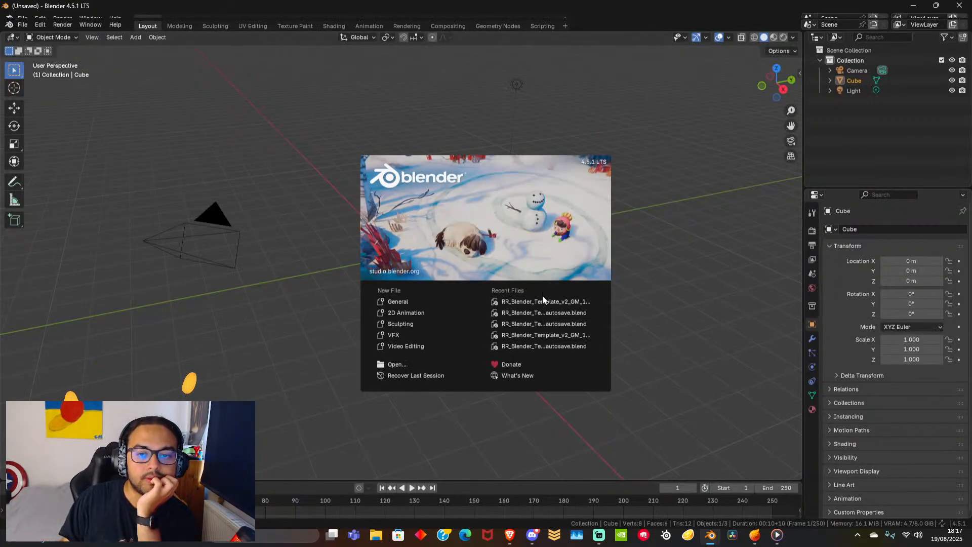
left_click(551, 301)
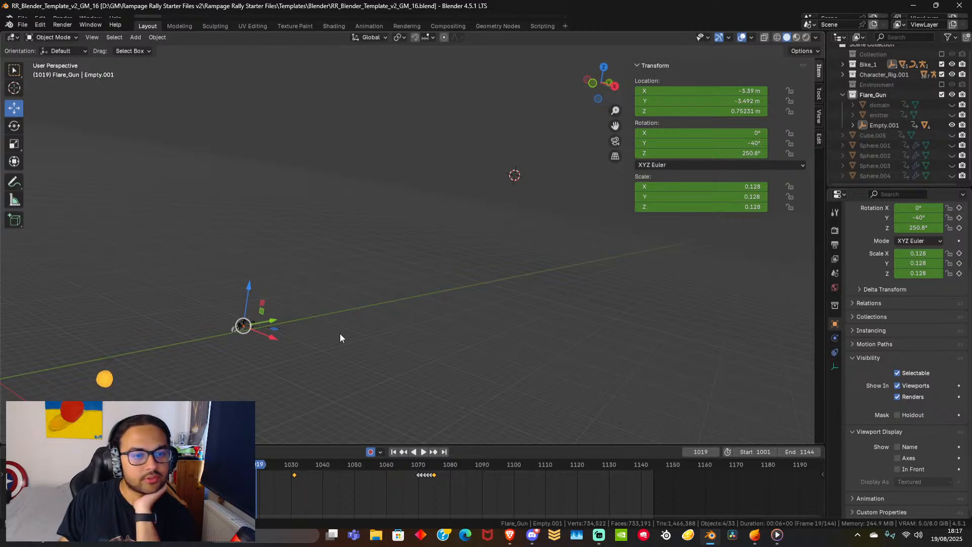
Look through the scene camera, play the bike animation from frame 1000, replay its opening, and stop at frame 1025.
left_click(615, 141)
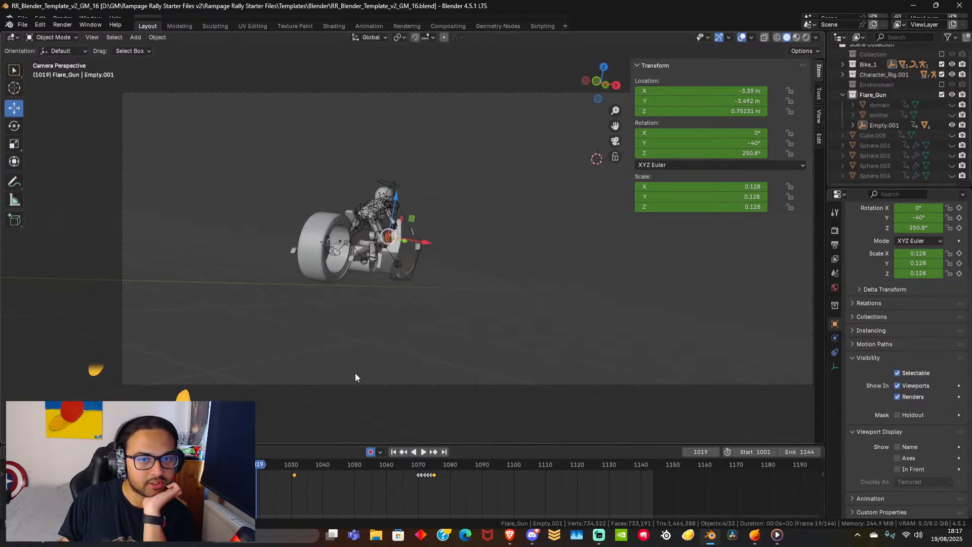
left_click_drag(259, 457, 199, 458)
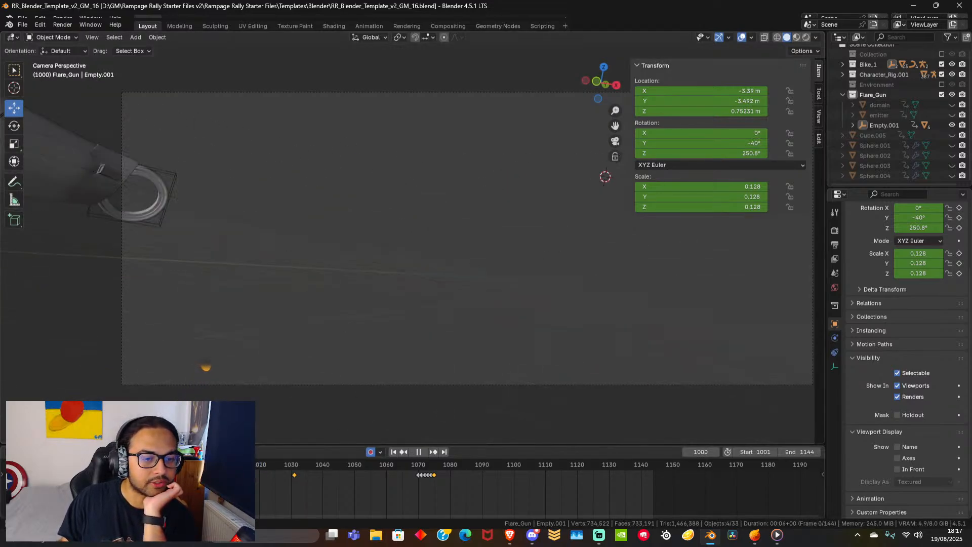
left_click(424, 452)
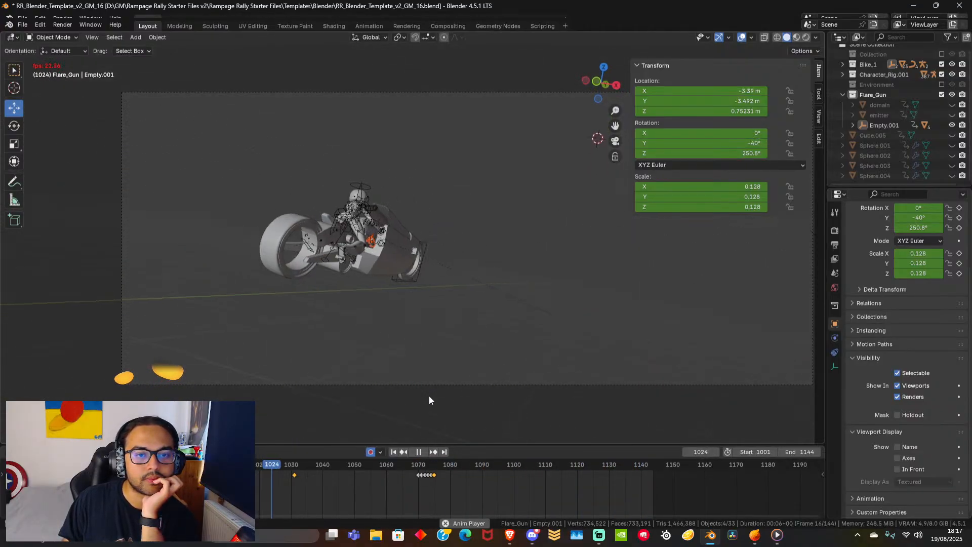
left_click(177, 464)
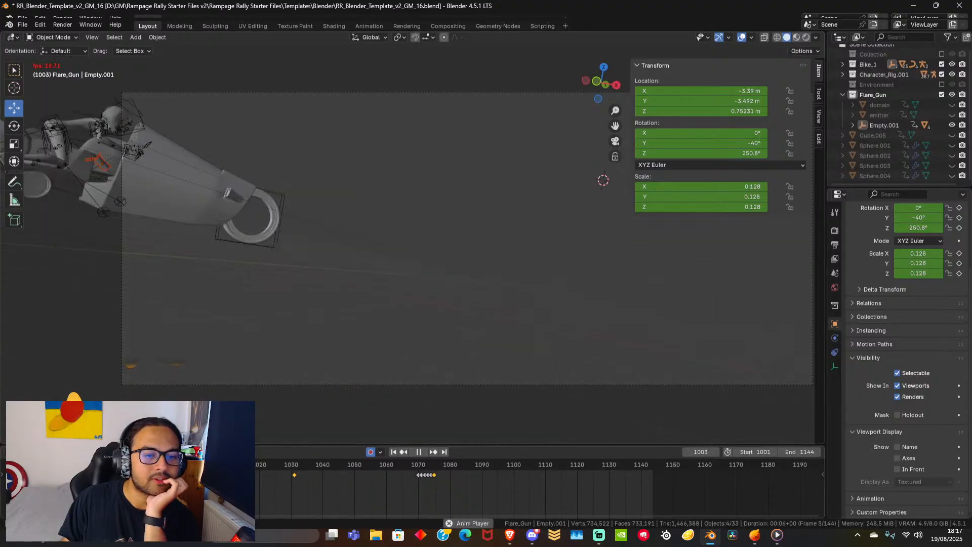
left_click(413, 455)
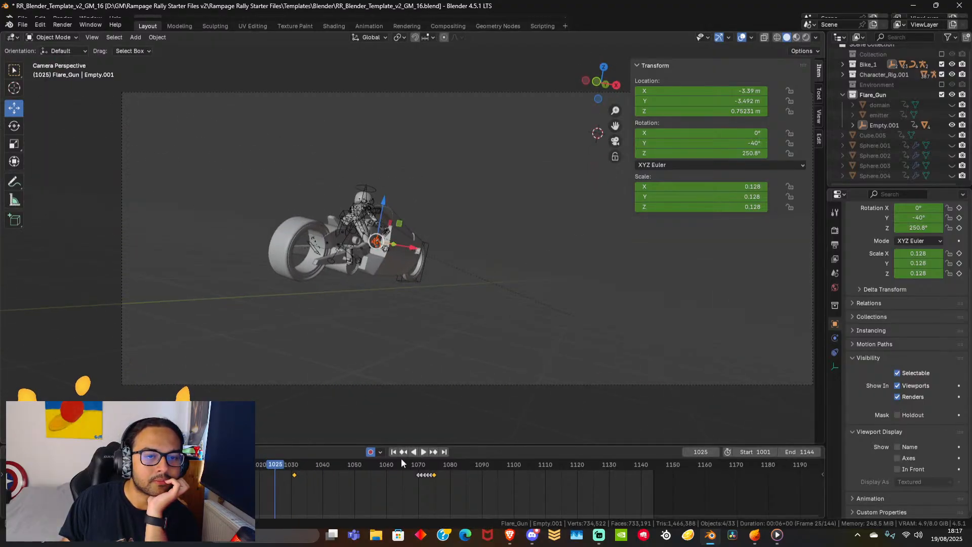
Scrub the bike animation through to frame 1079 and examine the rider's raised right hand up close.
mouse_move(269, 467)
left_mouse_down()
mouse_move(242, 468)
mouse_move(274, 473)
left_mouse_up()
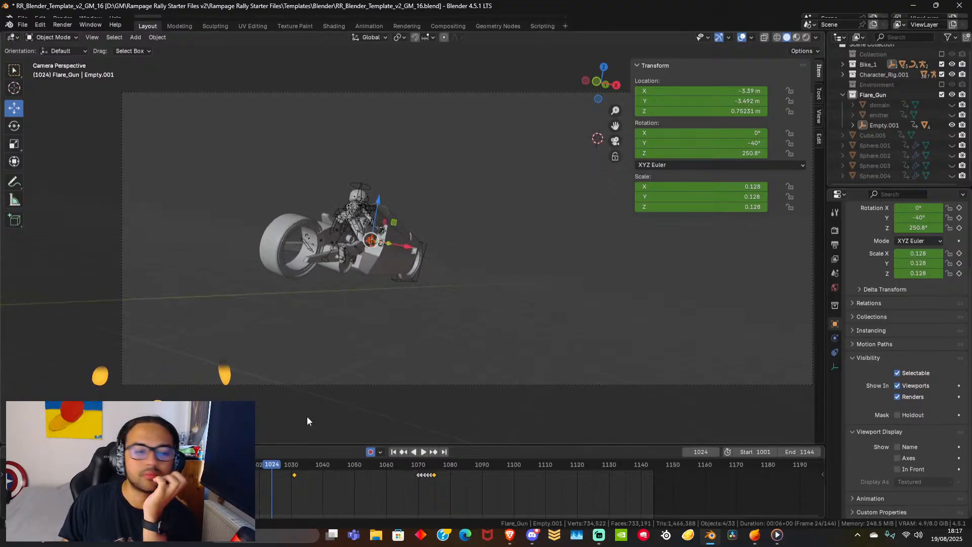
left_click_drag(264, 468, 347, 473)
left_click_drag(361, 472, 437, 480)
scroll(361, 269, "up", 5)
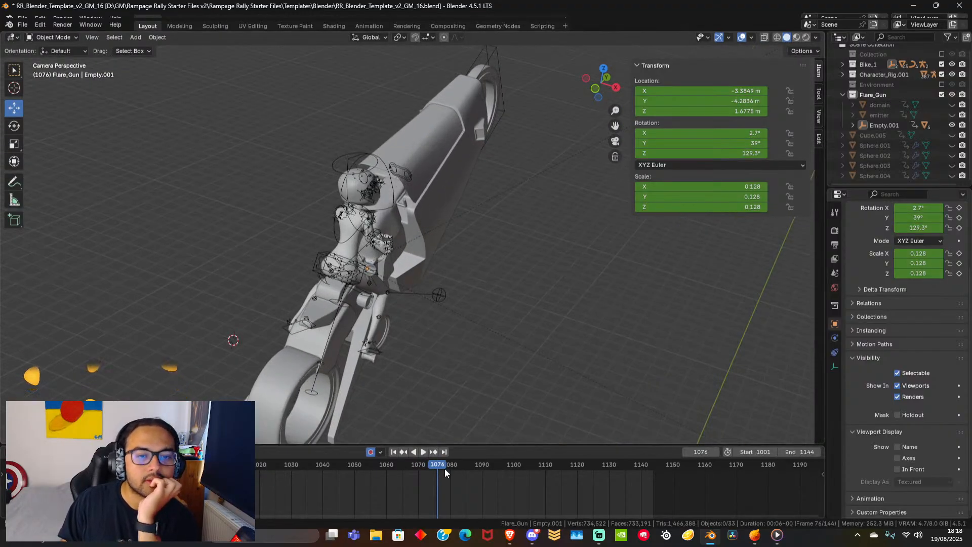
mouse_move(443, 464)
left_mouse_down()
mouse_move(466, 464)
mouse_move(447, 464)
left_mouse_up()
scroll(349, 205, "up", 5)
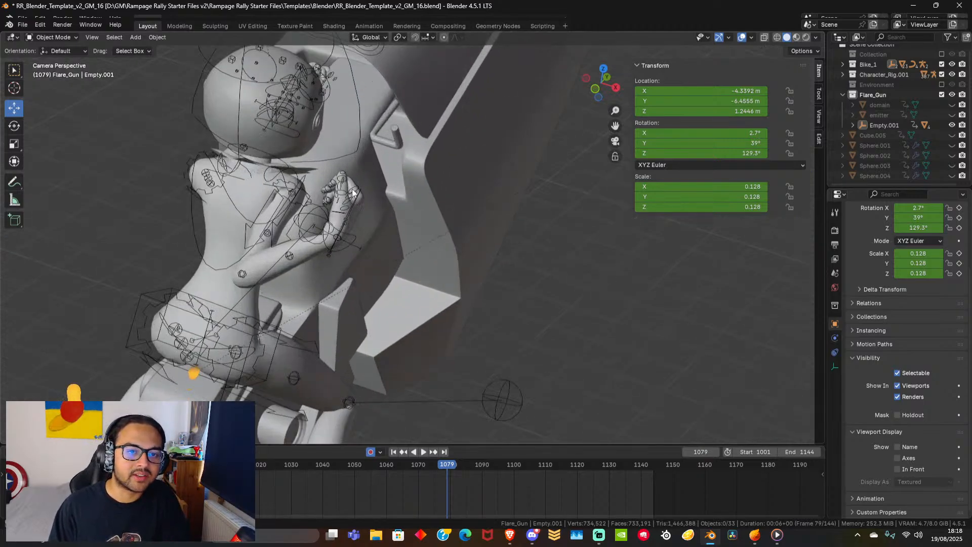
Select the rider's character rig and switch it to Pose Mode.
left_click(353, 191)
left_click(52, 37)
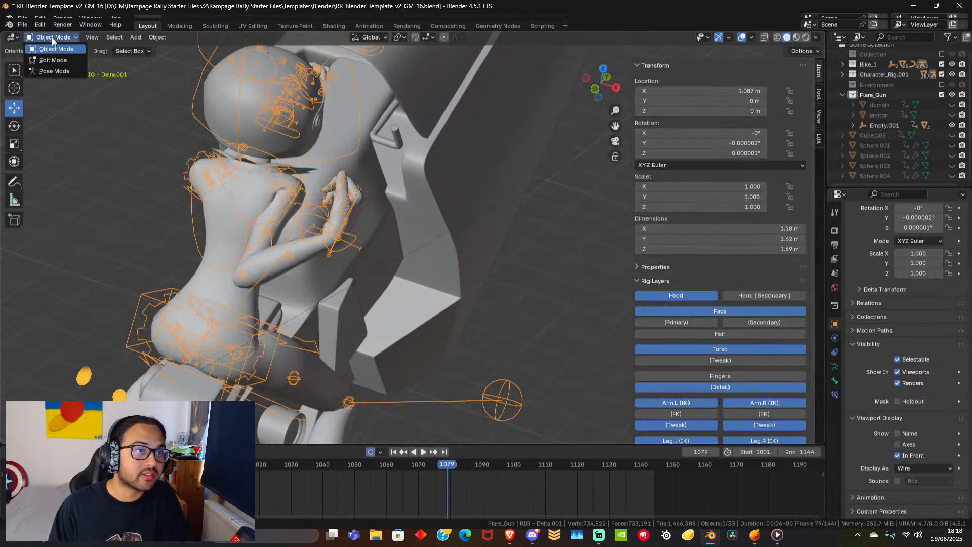
left_click(58, 71)
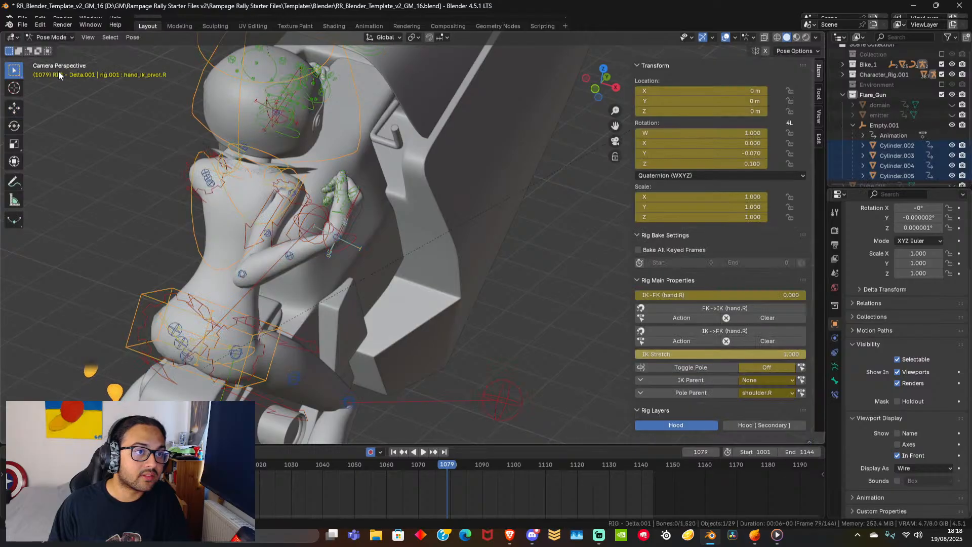
Repose the right hand's fingers at frame 1079, setting the X rotation to 0.060 for the index finger and -0.240 for the pinky.
left_click(355, 193)
key("q")
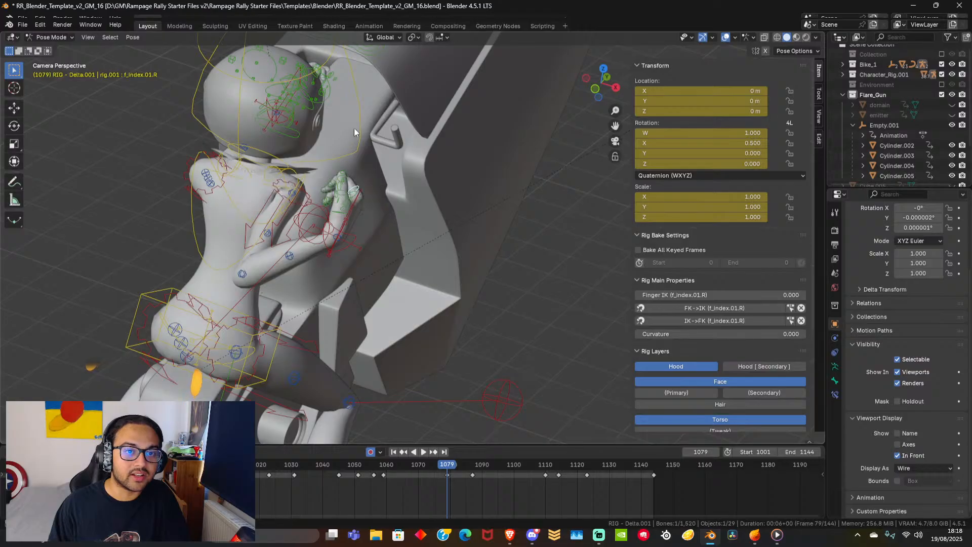
left_click(353, 127)
left_click(356, 192)
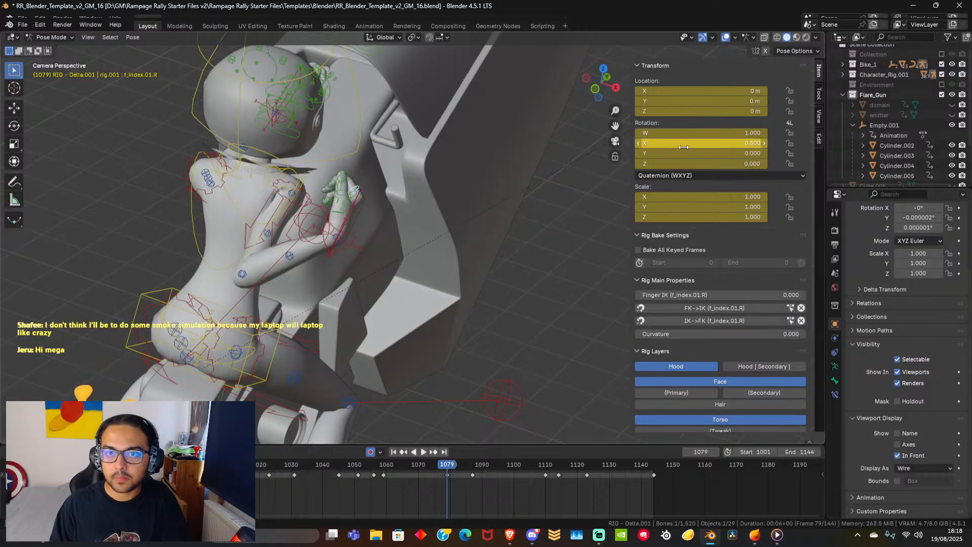
mouse_move(684, 143)
left_mouse_down()
mouse_move(645, 145)
mouse_move(684, 147)
left_mouse_up()
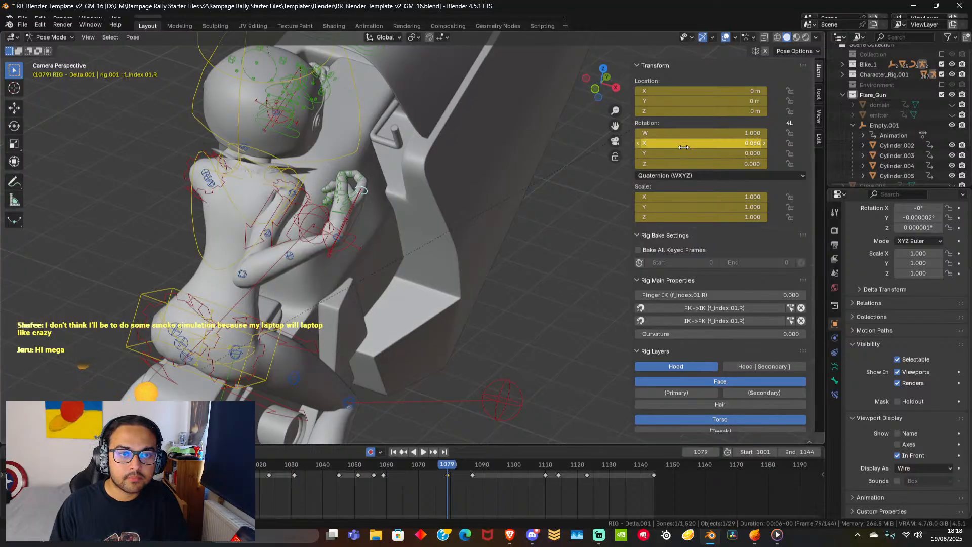
left_click(351, 195)
mouse_move(704, 143)
left_mouse_down()
mouse_move(721, 143)
mouse_move(684, 143)
left_mouse_up()
left_click(349, 200)
left_click(348, 210)
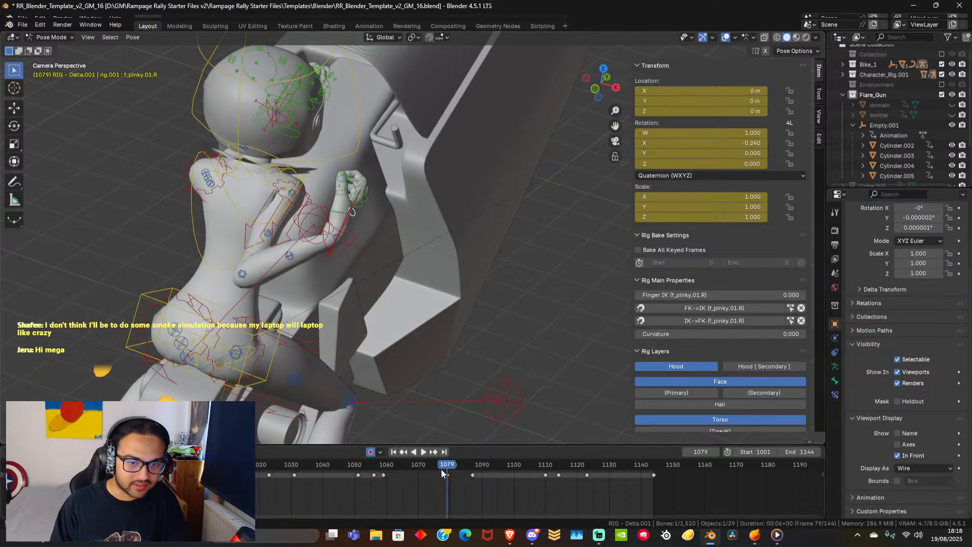
Copy the right pinky's keyframe at frame 1059 to frame 1076 so its grip holds between them.
left_click(442, 466)
key("space")
left_click_drag(441, 465, 382, 473)
key("space")
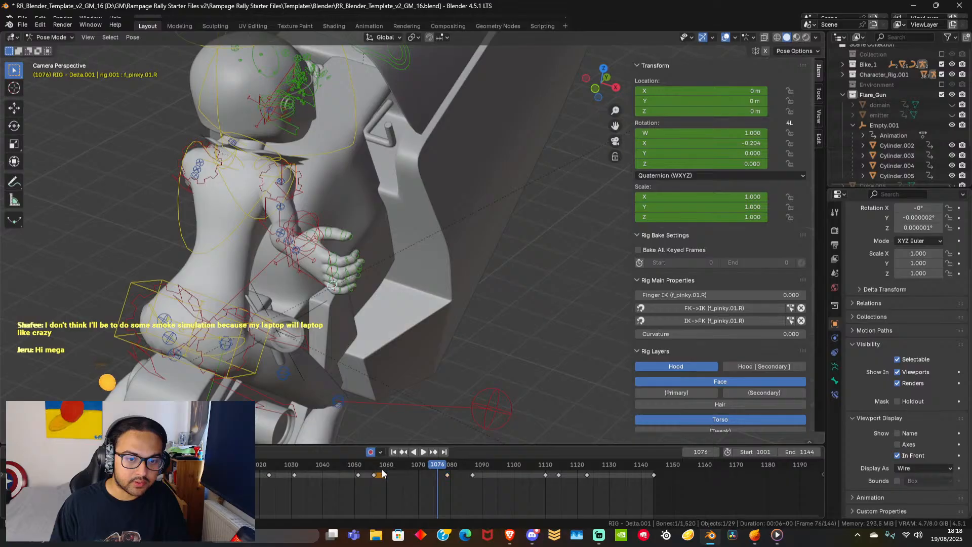
left_click(412, 488)
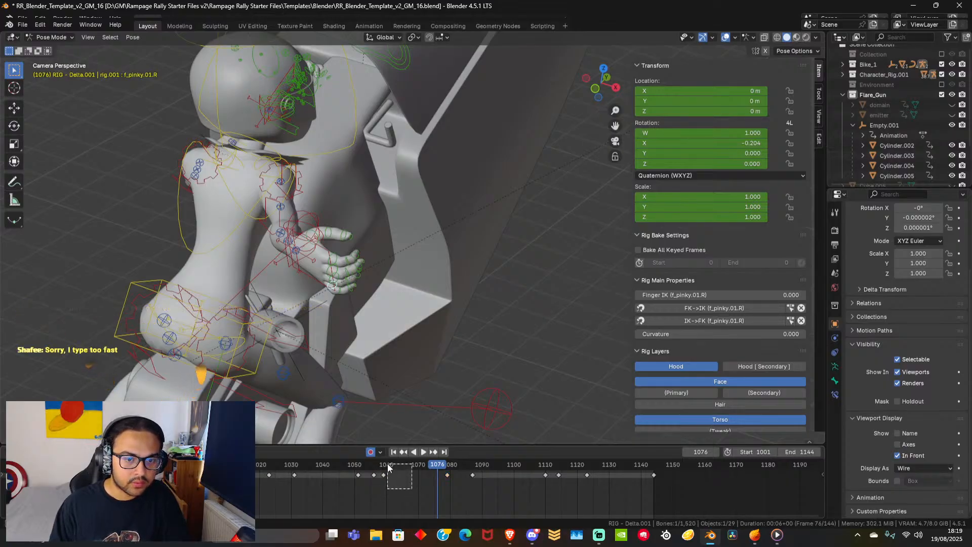
left_click_drag(387, 463, 372, 478)
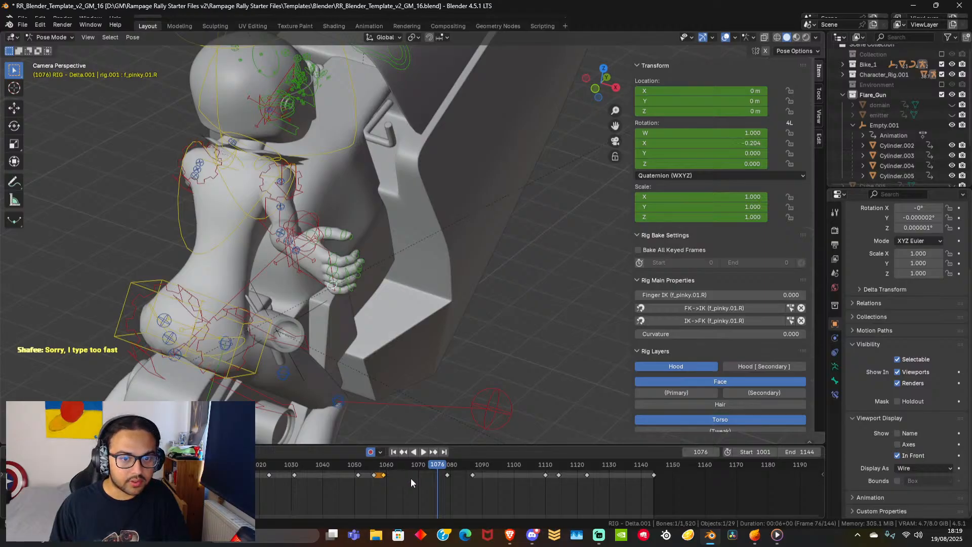
left_click(434, 464)
key("space")
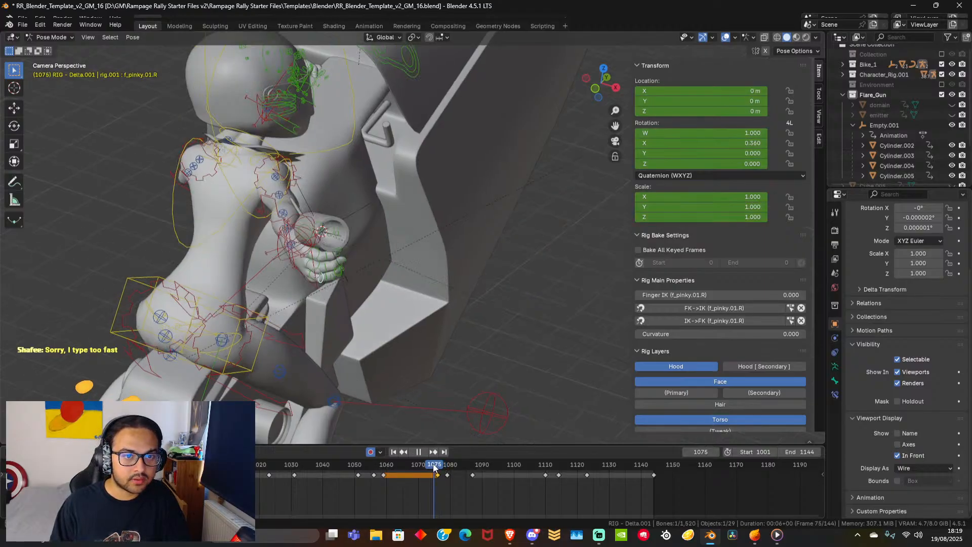
Compare frames 1075 and 1076 in wide and close views, examining the rider's hand on the flare gun.
left_click_drag(434, 464, 428, 465)
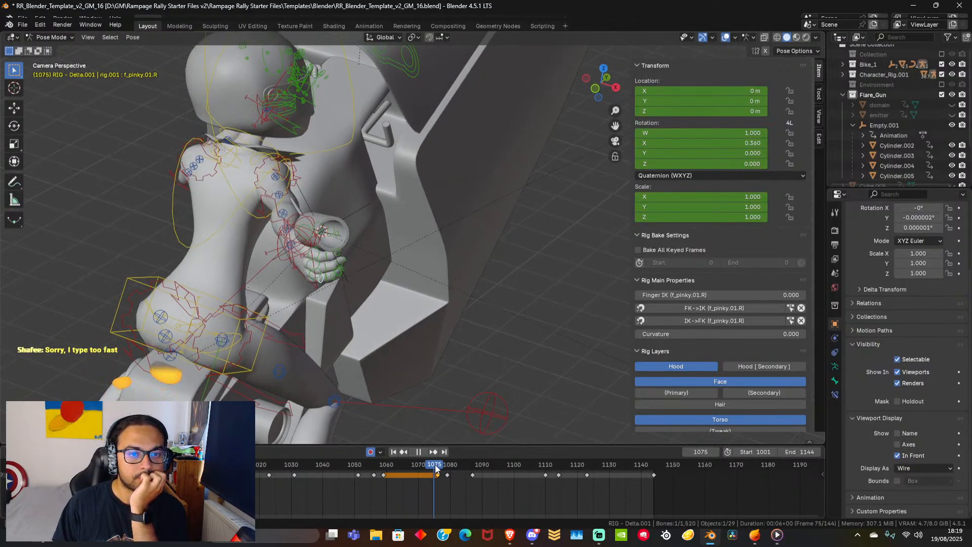
key("space")
scroll(505, 257, "down", 5)
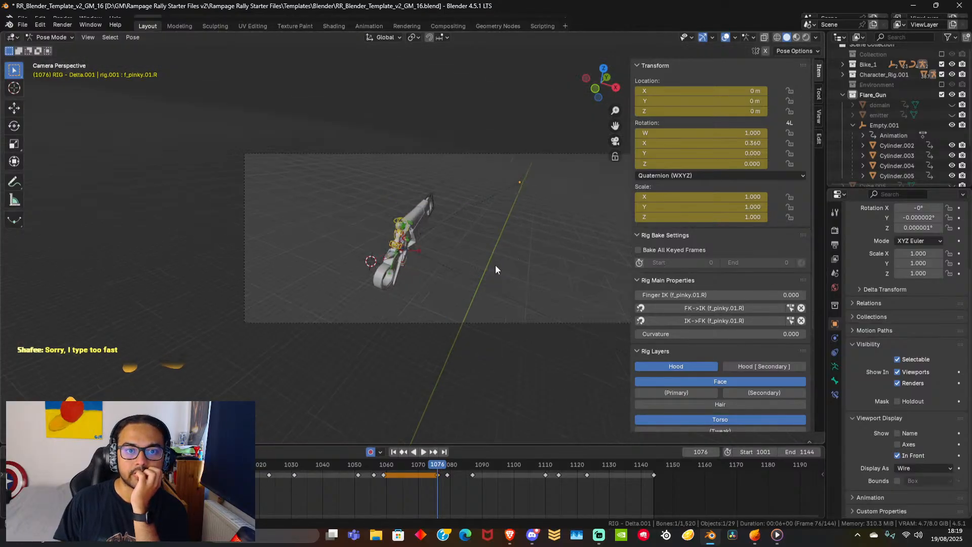
scroll(495, 265, "up", 4)
left_click_drag(435, 465, 433, 464)
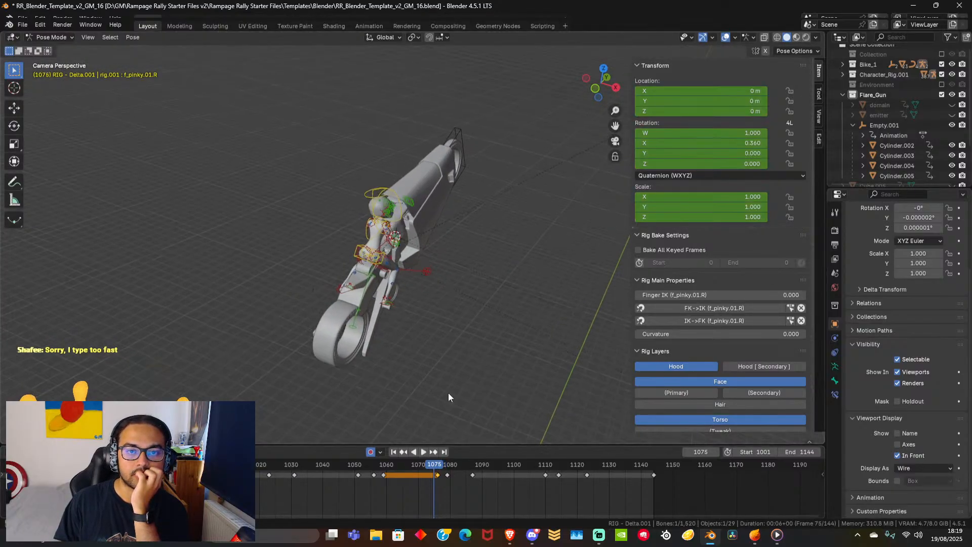
scroll(505, 284, "down", 6)
mouse_move(505, 284)
middle_mouse_down()
mouse_move(500, 299)
mouse_move(509, 271)
middle_mouse_up()
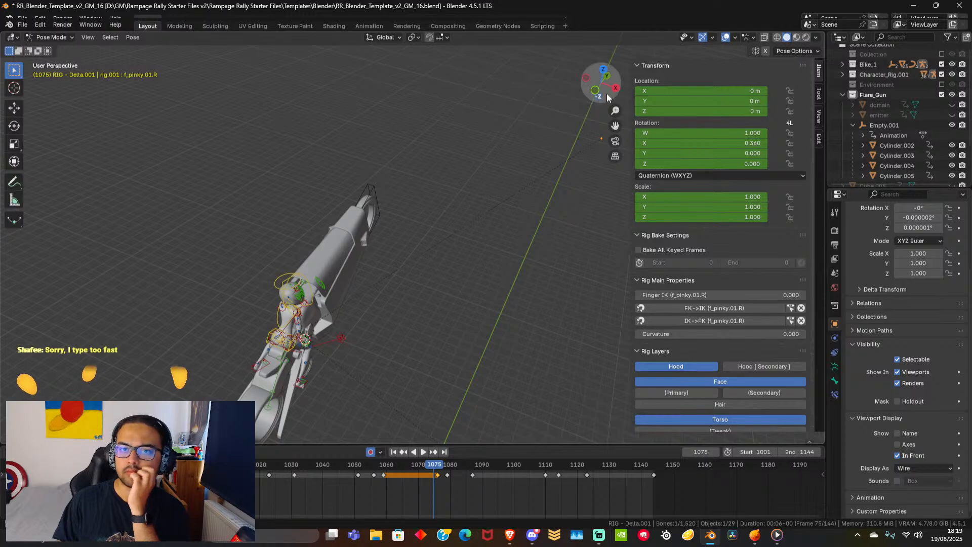
left_click(615, 141)
left_click_drag(437, 471, 433, 465)
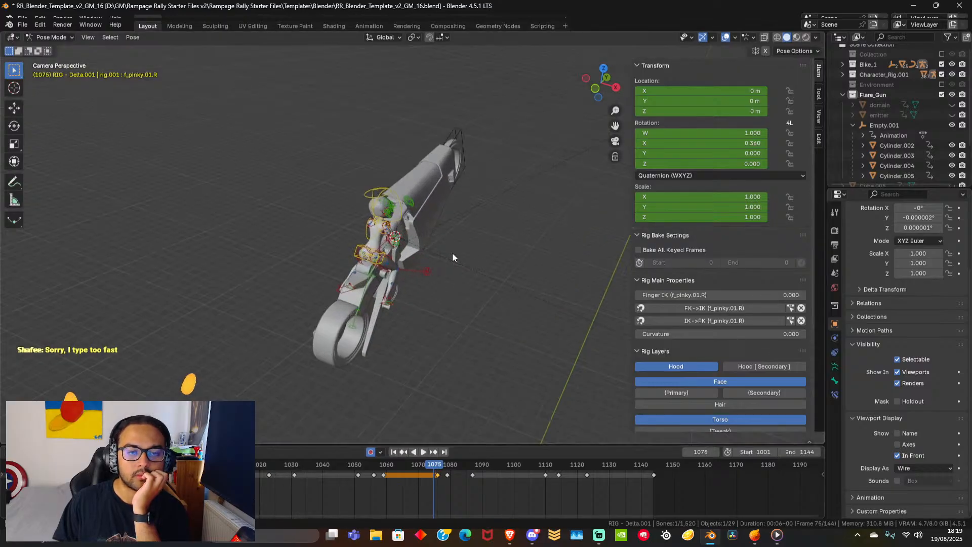
scroll(432, 294, "up", 6)
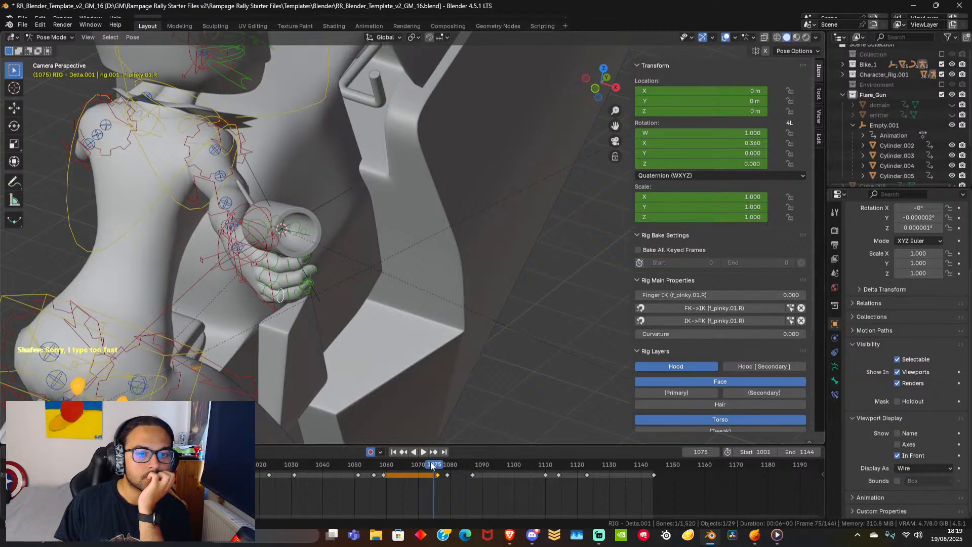
Shift the pinky's keyframe at frame 1076 two frames earlier in the timeline.
mouse_move(436, 466)
left_mouse_down()
mouse_move(448, 464)
mouse_move(437, 473)
left_mouse_up()
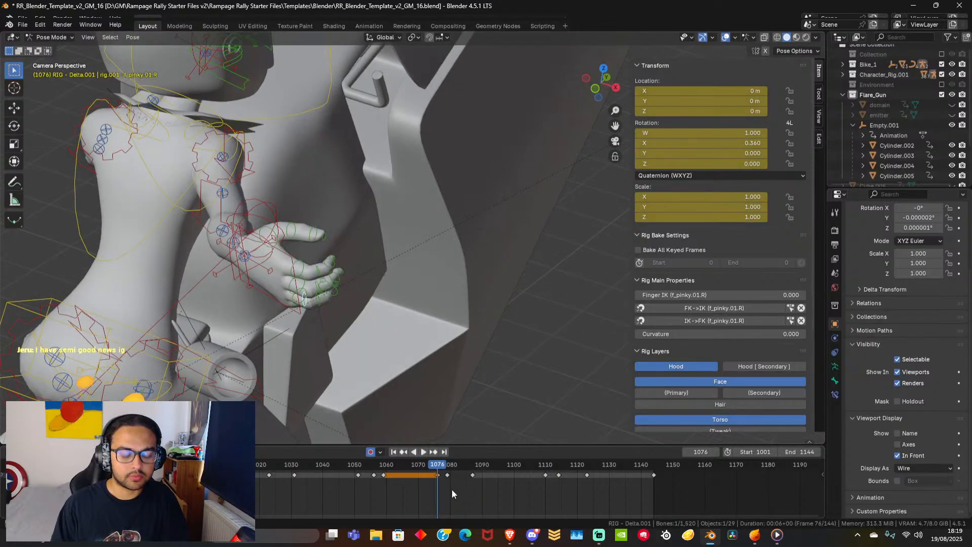
key("g")
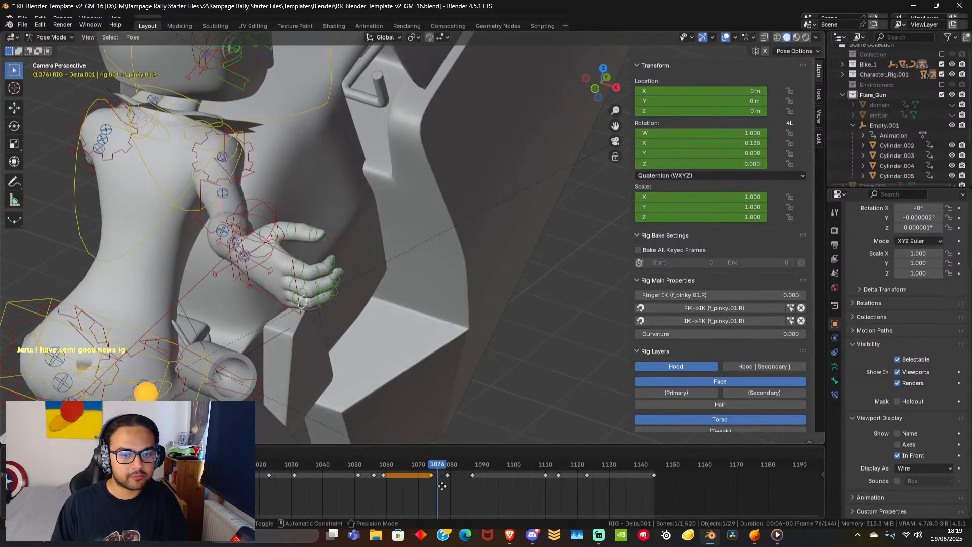
left_click(441, 486)
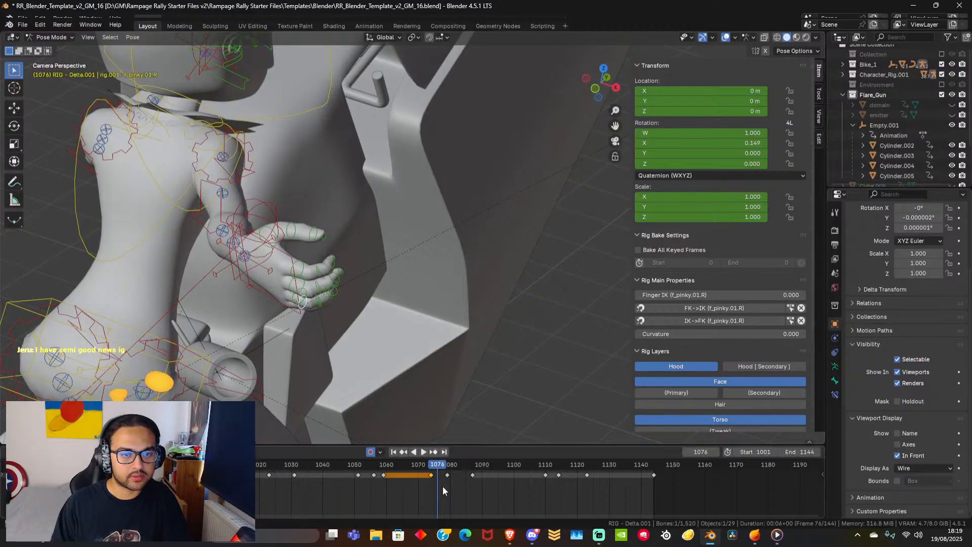
Copy the right middle finger's keyframe at frame 1059 to frame 1076.
left_click(293, 294)
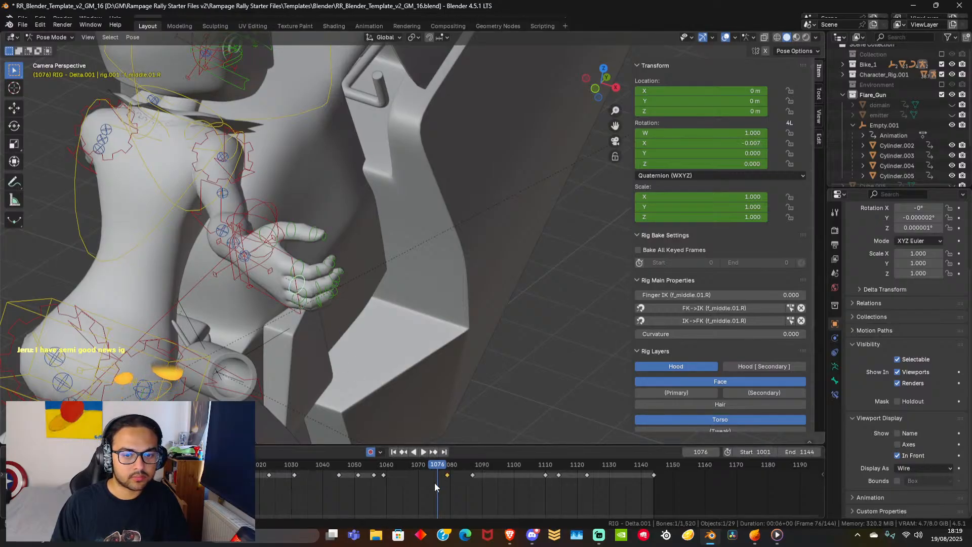
left_click(384, 475)
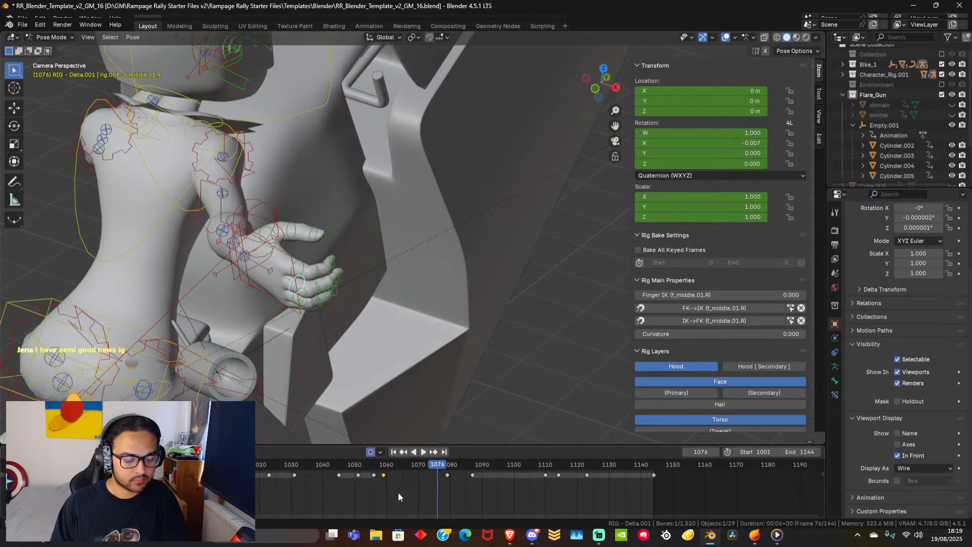
key("ctrl+c")
key("ctrl+v")
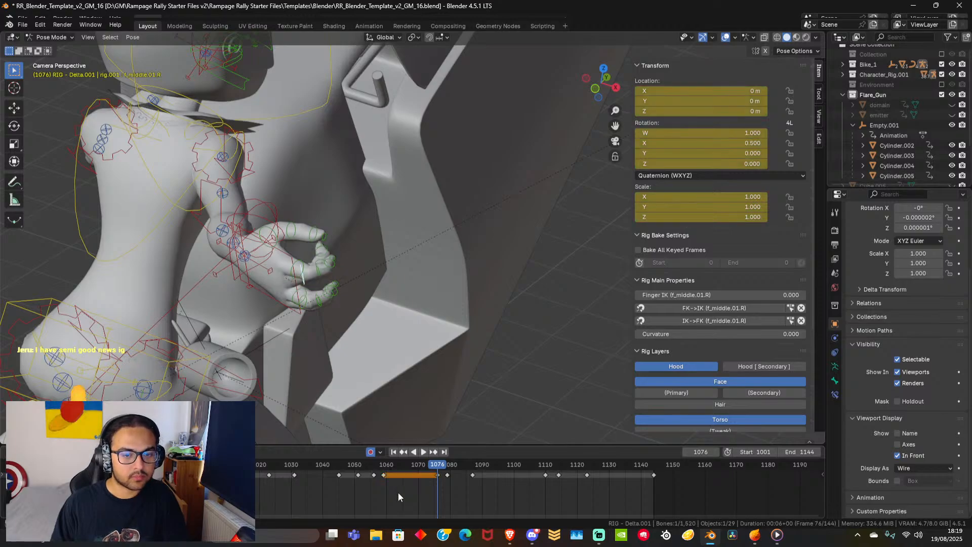
Copy the right ring finger's keyframe at frame 1059 to frame 1076.
left_click(297, 298)
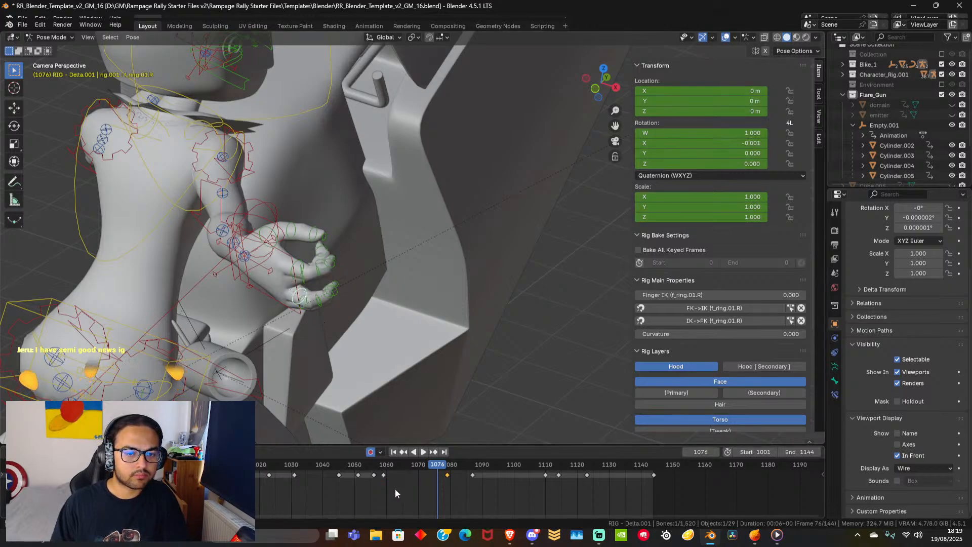
left_click(383, 476)
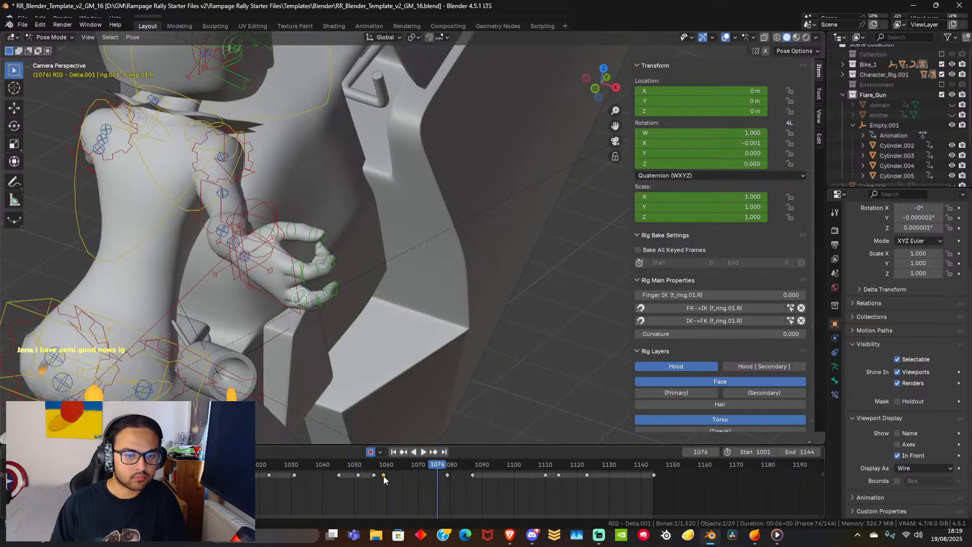
key("ctrl+c")
key("ctrl+v")
Copy the right index finger's keyframe at frame 1059 to frame 1076.
left_click(296, 263)
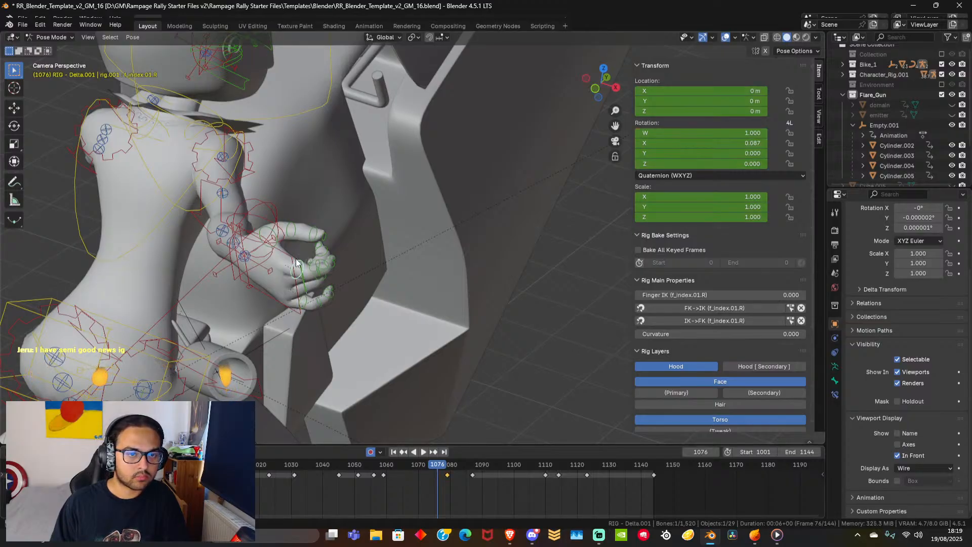
left_click_drag(386, 472, 383, 473)
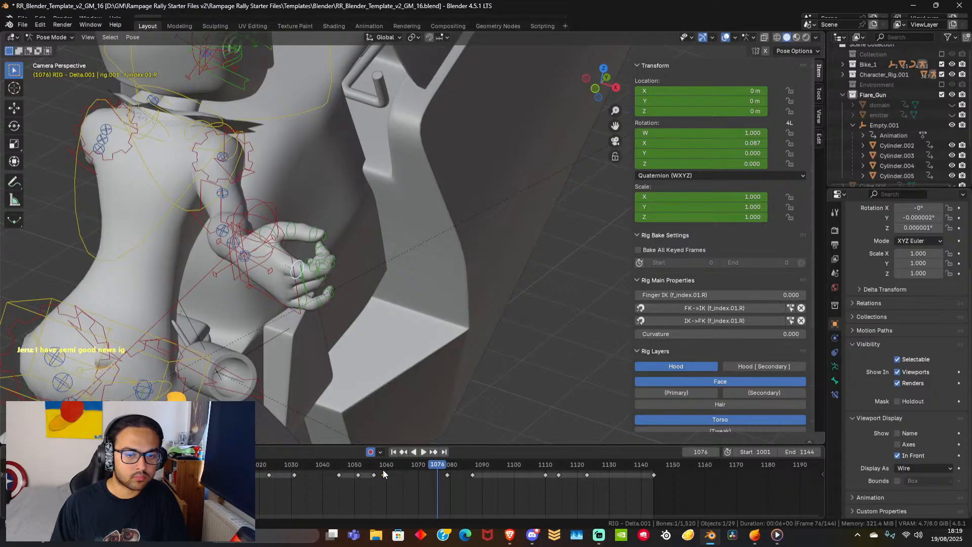
key("ctrl+c")
key("ctrl+v")
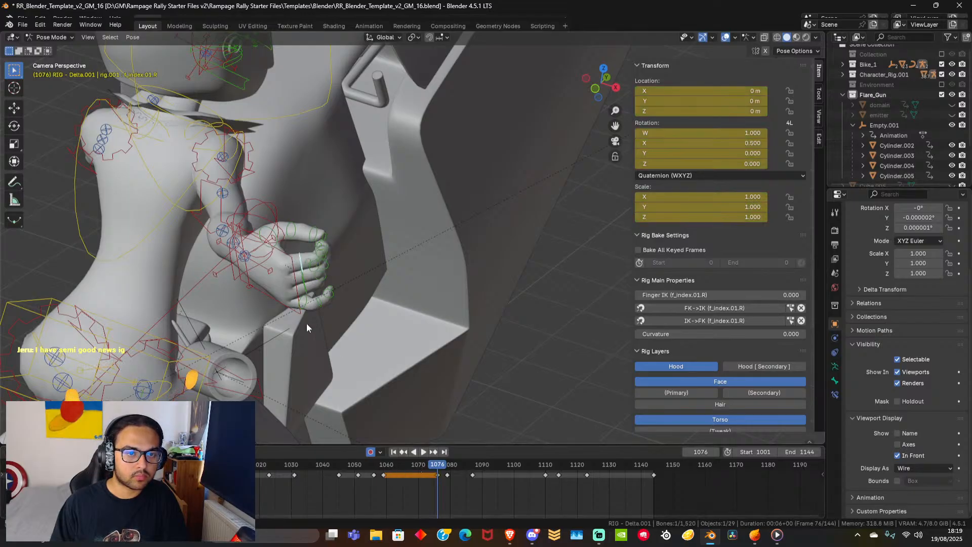
Move the right pinky's closing grip keyframe to frame 1076, in line with the other fingers.
left_click(303, 299)
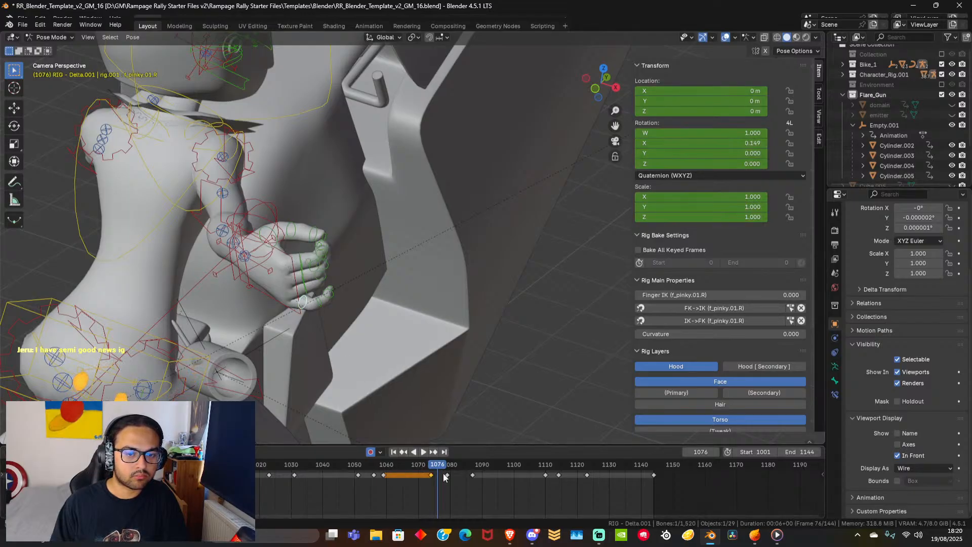
key("g")
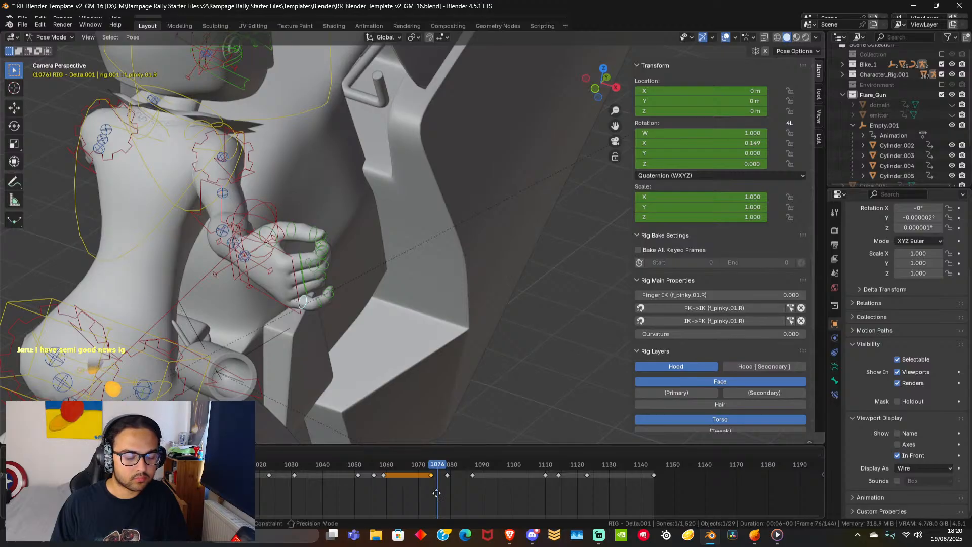
left_click(439, 494)
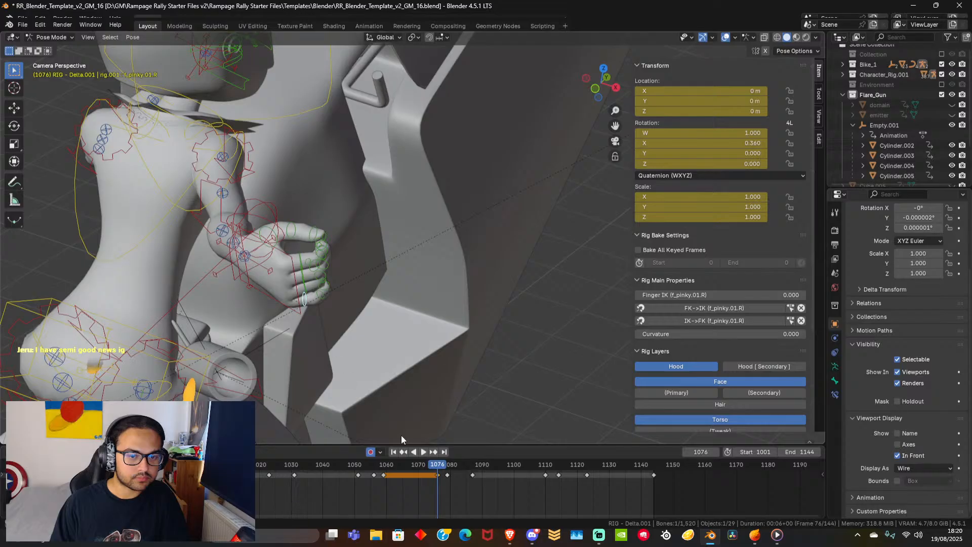
Set the right pinky's X rotation to 0.660 at frame 1075.
key("Left")
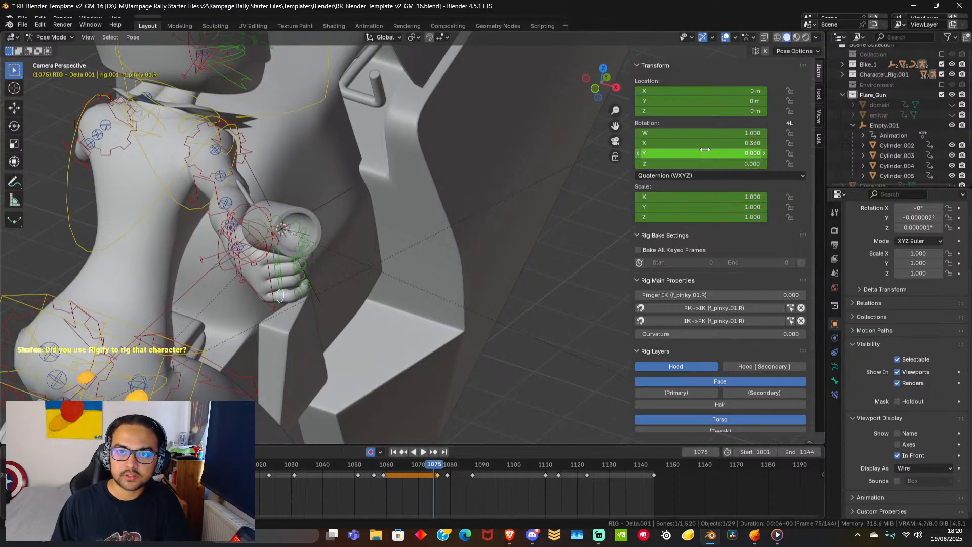
left_click_drag(709, 143, 743, 143)
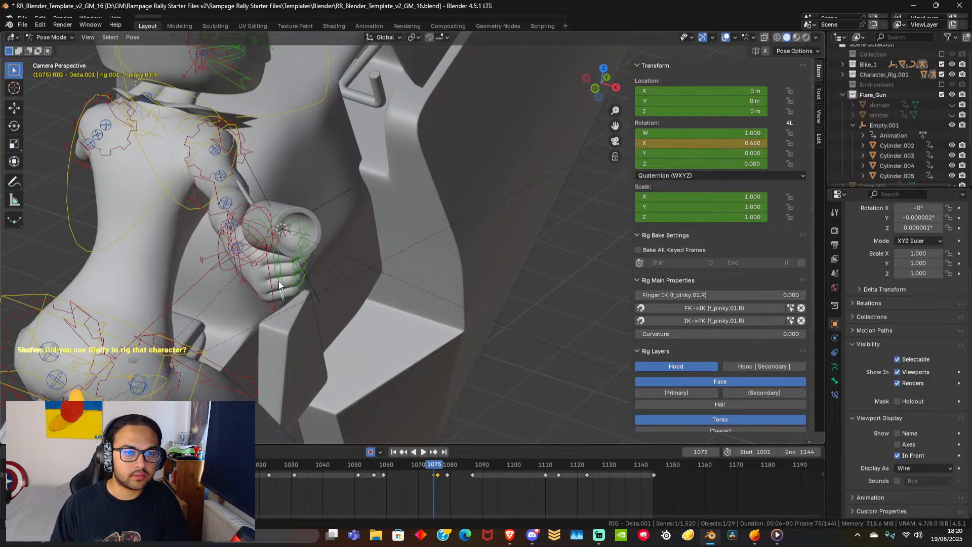
Move the keyframes at frame 1076 for the right ring, middle and index fingers to frame 1075.
key("Right")
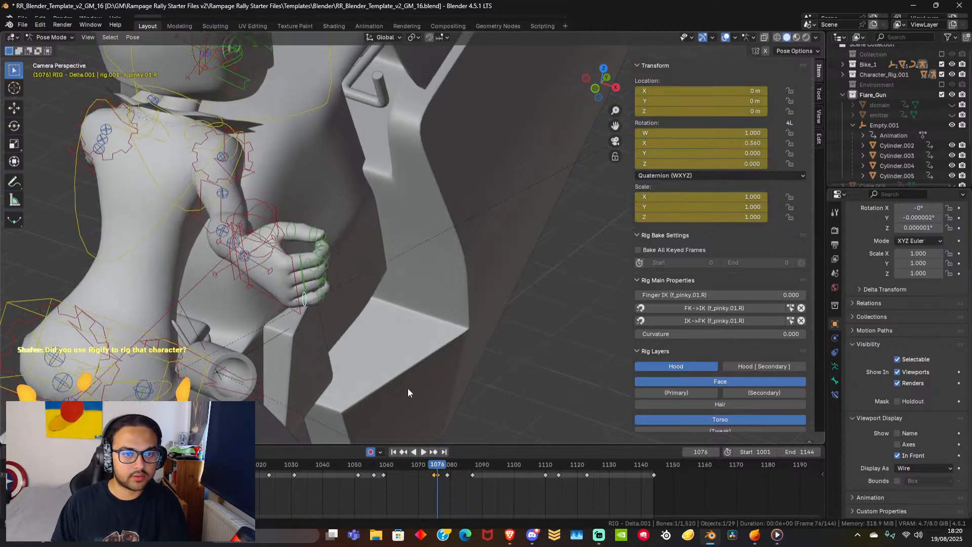
left_click(303, 287)
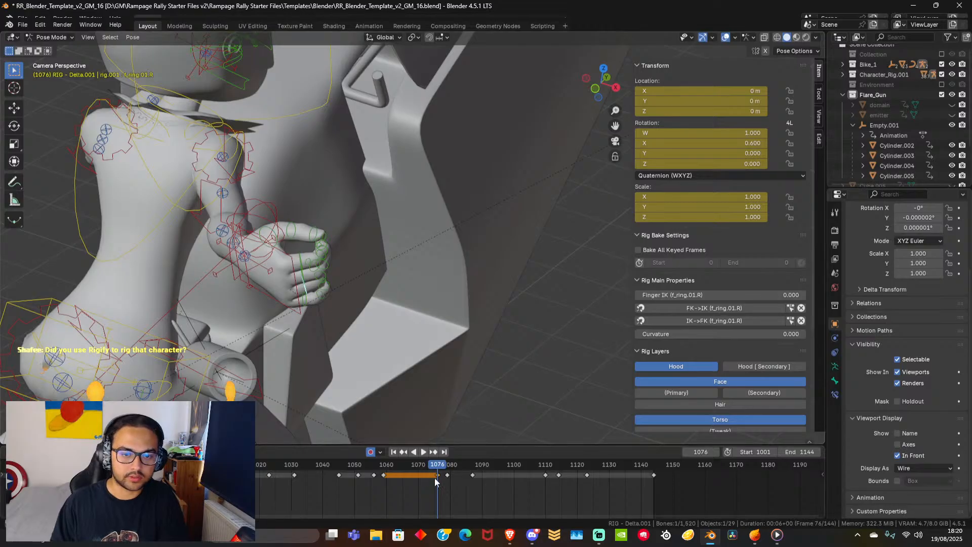
left_click(303, 278, "shift")
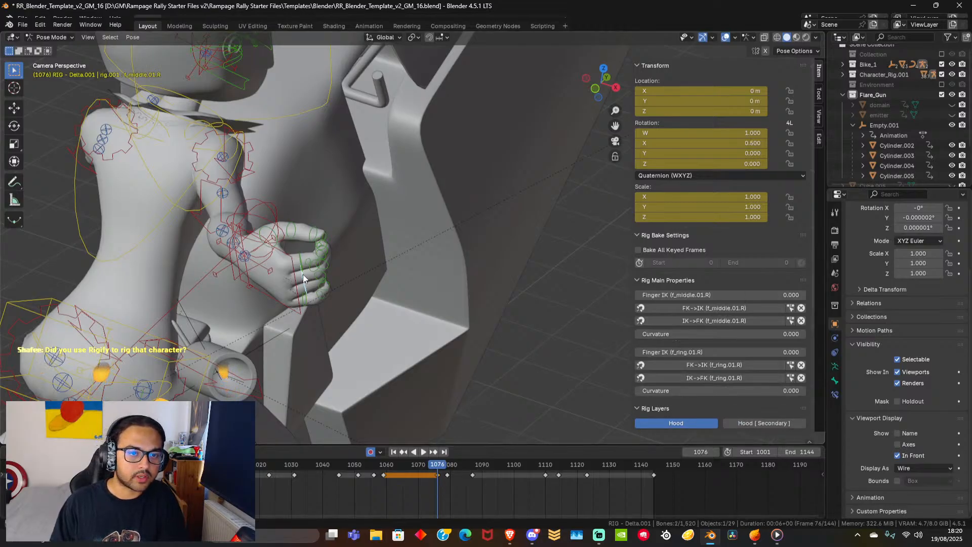
left_click(302, 268, "shift")
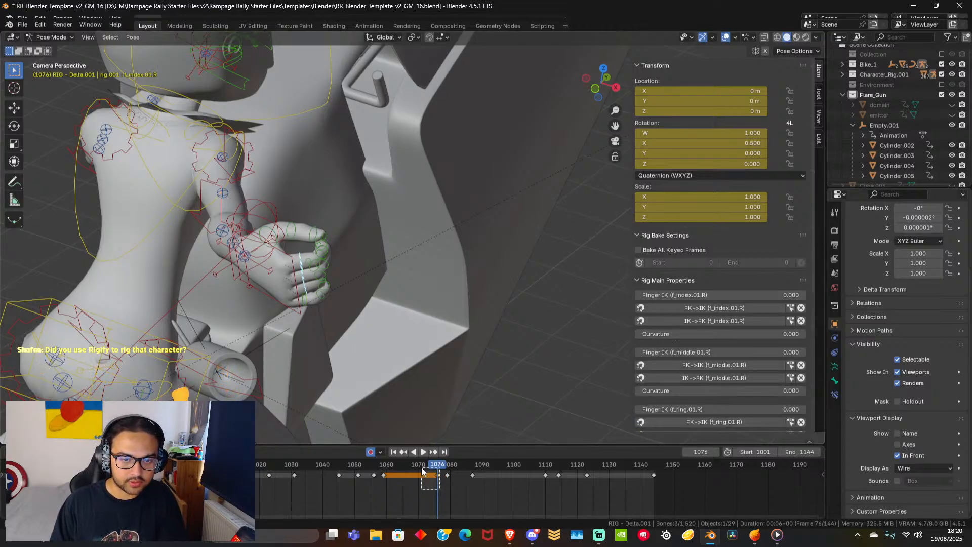
key("g")
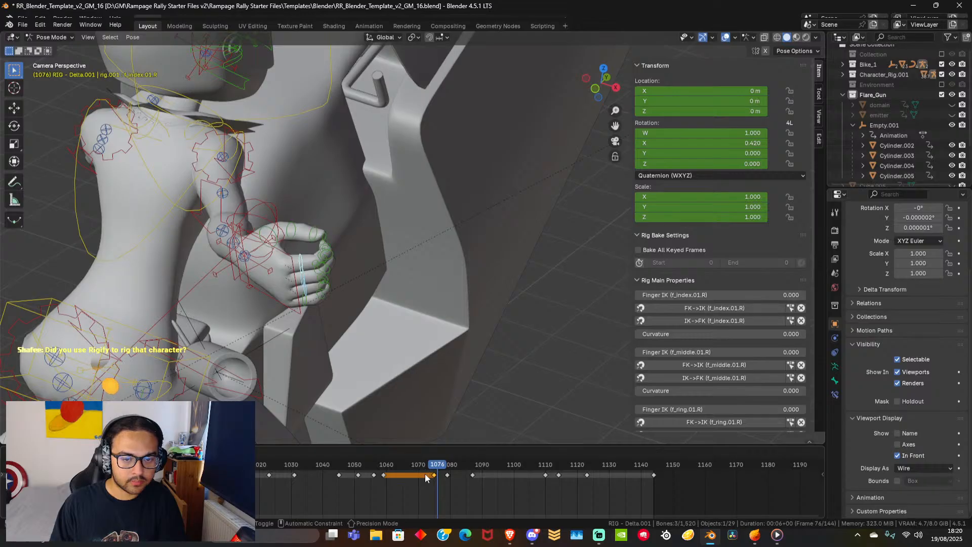
left_click(425, 475)
Set the right index finger's X rotation to 0.080 at frame 1077.
key("space")
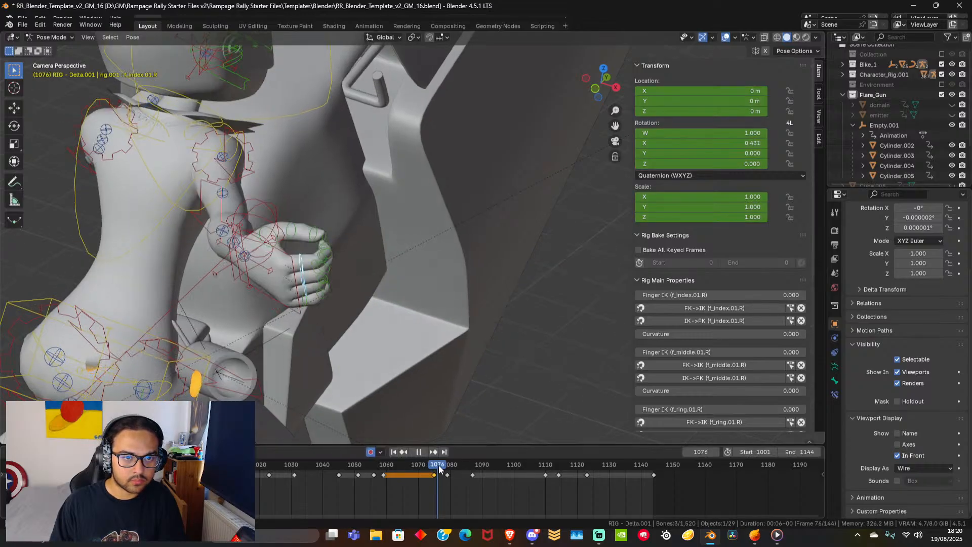
key("space")
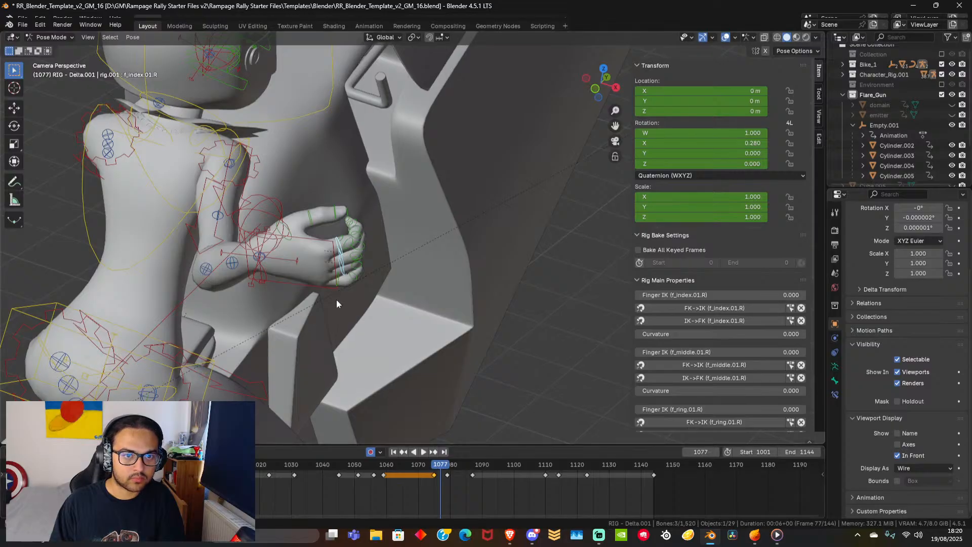
left_click_drag(701, 144, 676, 143)
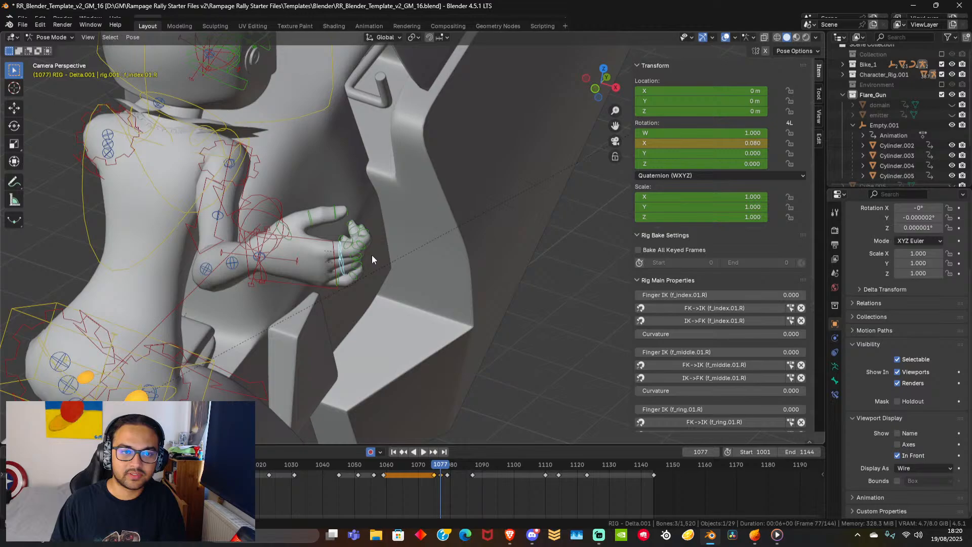
At frame 1077, set the right middle finger's X rotation to 0.180 and the ring finger's to 0.120.
left_click(343, 265)
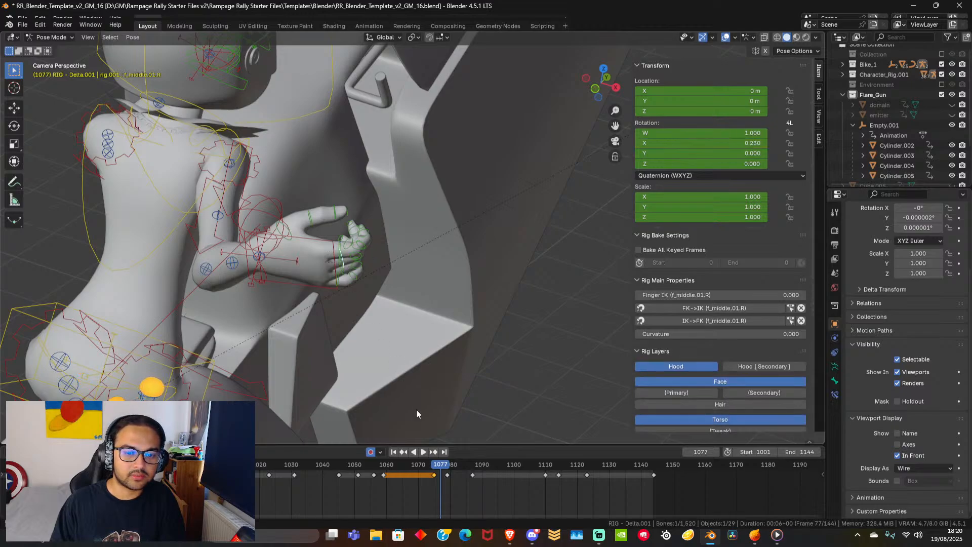
key("Left")
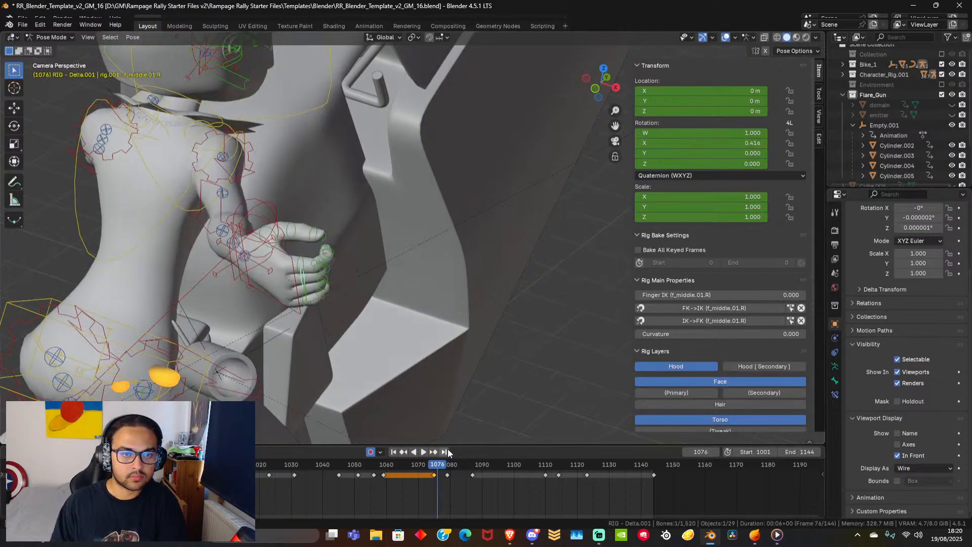
key("Right")
mouse_move(678, 142)
left_mouse_down()
mouse_move(661, 142)
mouse_move(678, 143)
mouse_move(670, 142)
left_mouse_up()
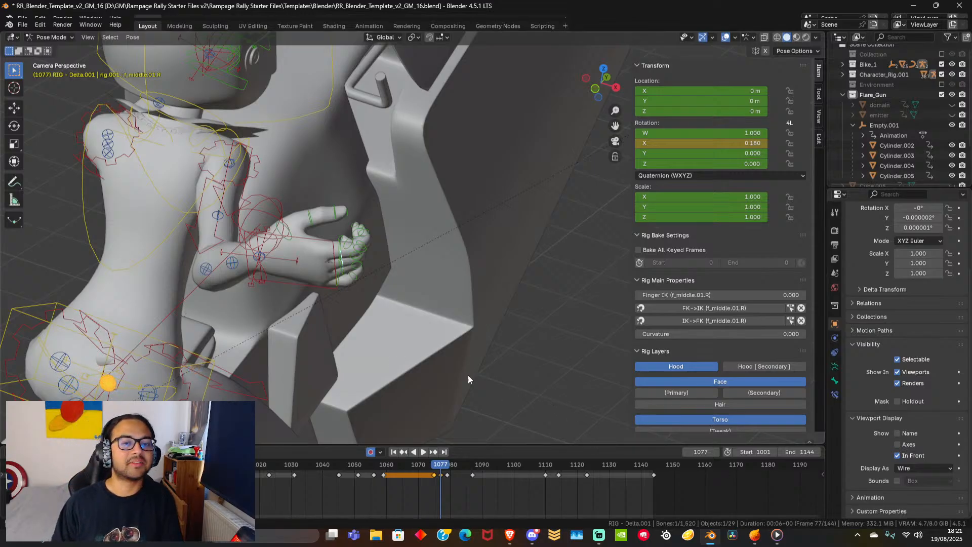
left_click(340, 272)
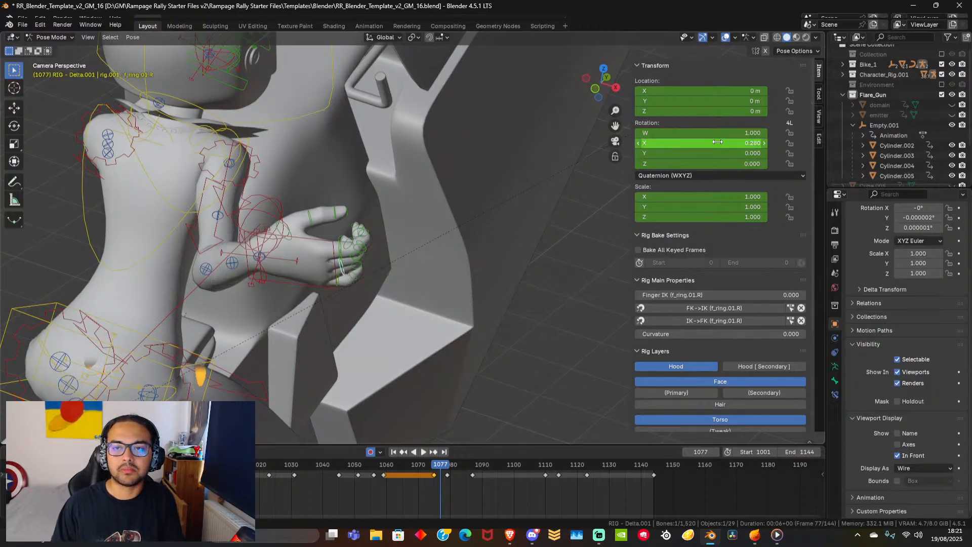
mouse_move(718, 144)
left_mouse_down()
mouse_move(689, 144)
mouse_move(717, 144)
left_mouse_up()
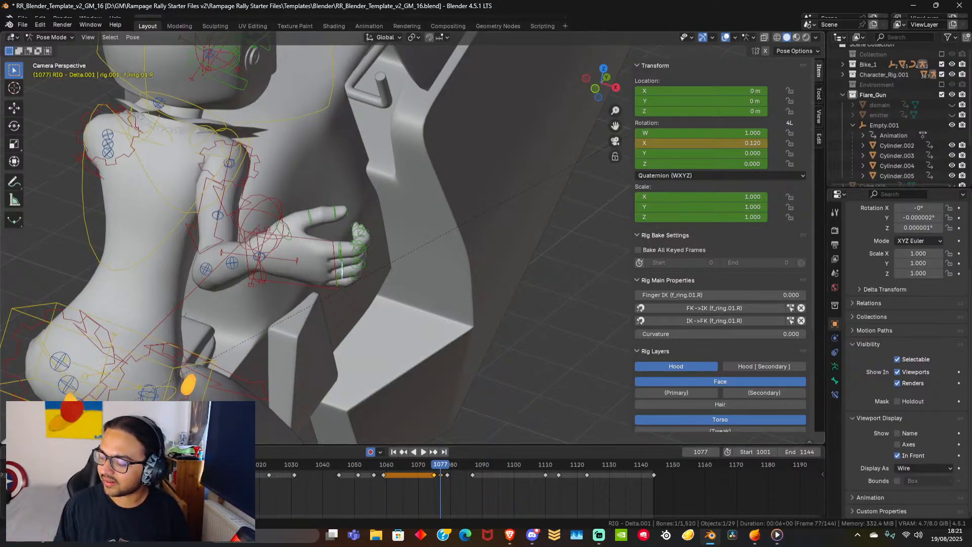
scroll(429, 247, "down", 10)
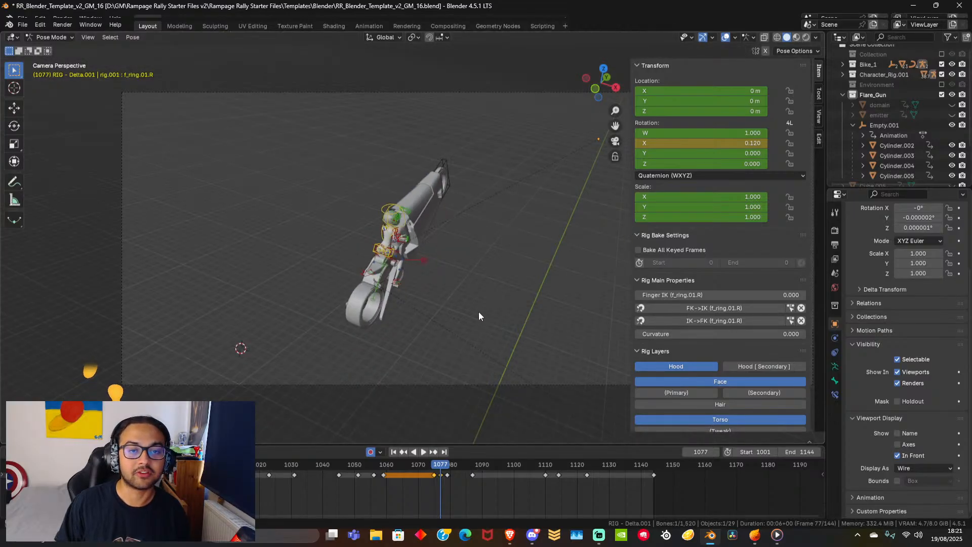
middle_click_drag(478, 312, 490, 312)
scroll(489, 312, "down", 7)
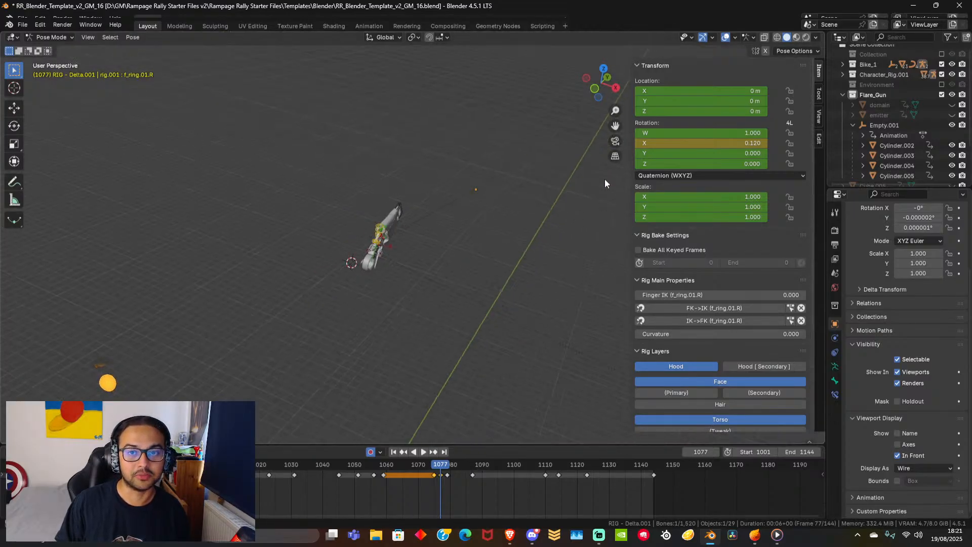
left_click(614, 141)
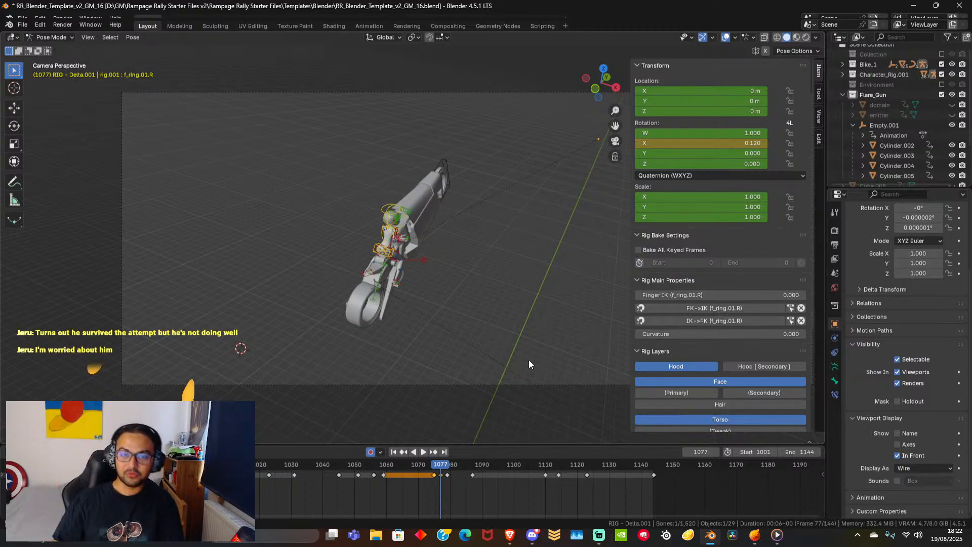
scroll(472, 375, "down", 2)
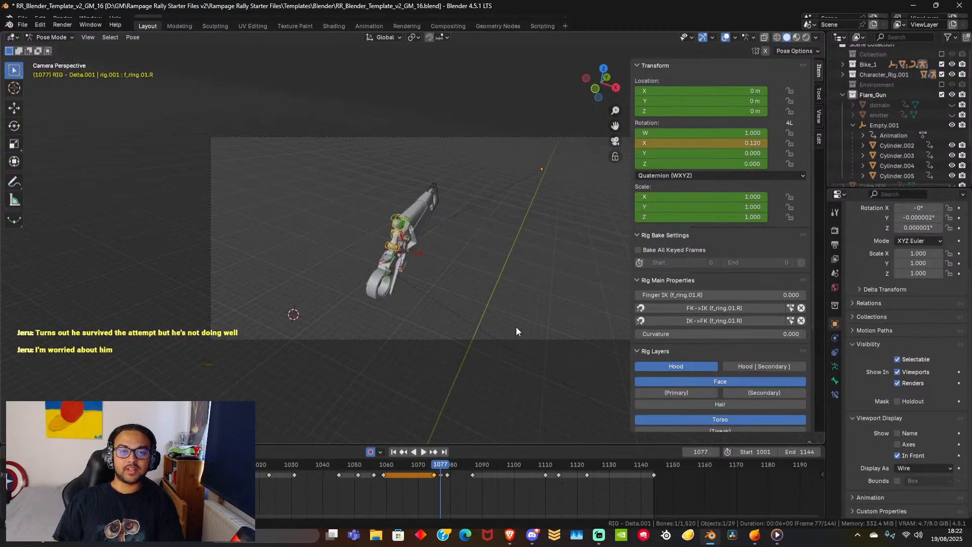
middle_click_drag(516, 326, 396, 340, "shift")
scroll(437, 338, "up", 1)
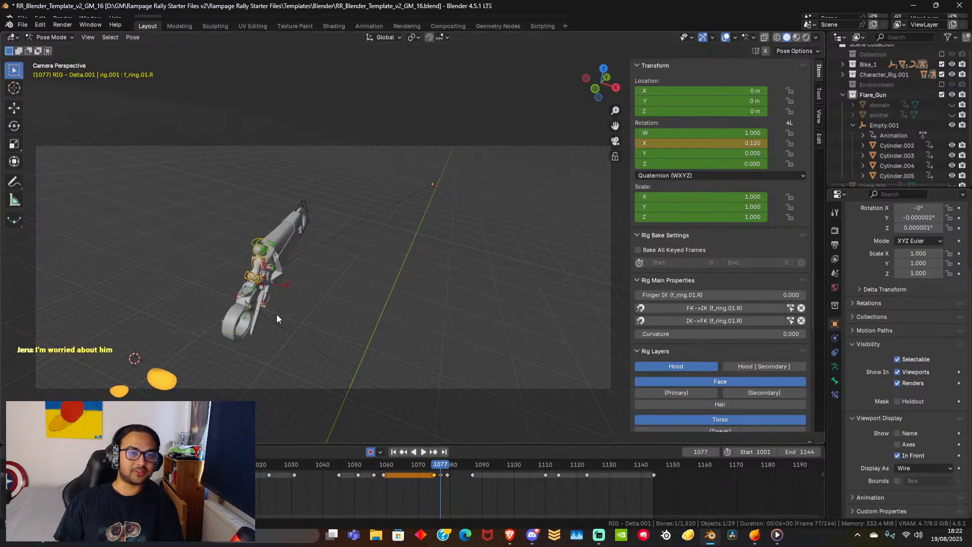
Step through frames 1075 to 1085 close up in the camera view to examine the right hand's opening and closing.
scroll(226, 288, "up", 4)
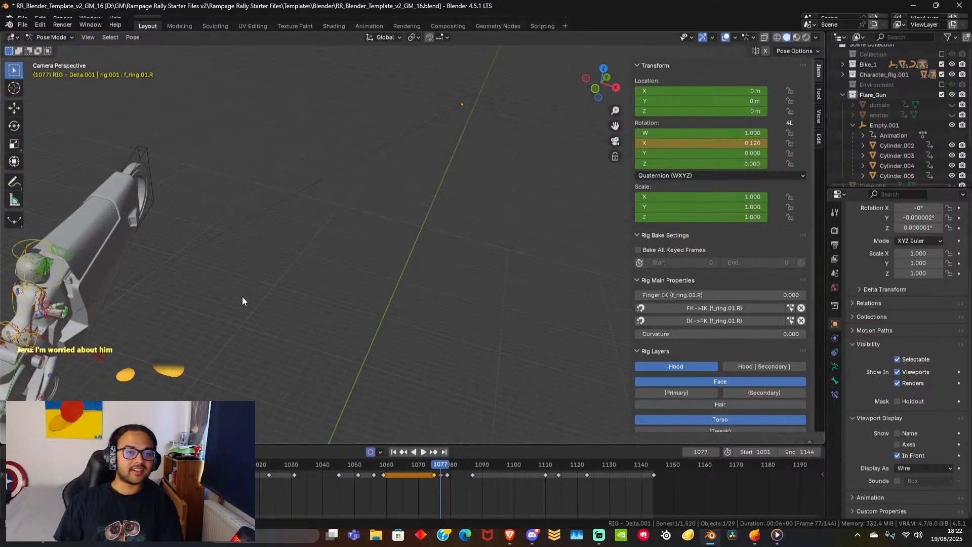
middle_click_drag(242, 296, 490, 276, "shift")
scroll(307, 327, "up", 5)
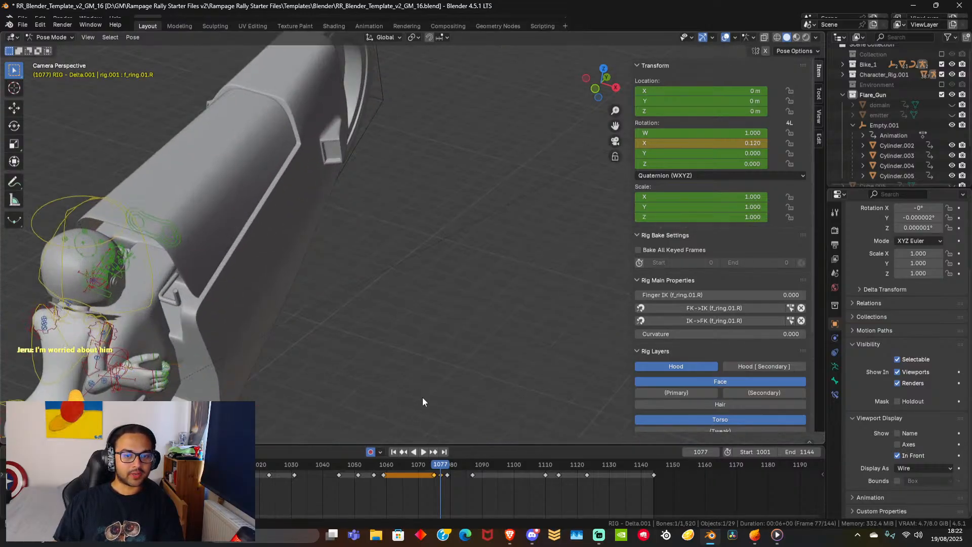
key("Left")
key("Left")
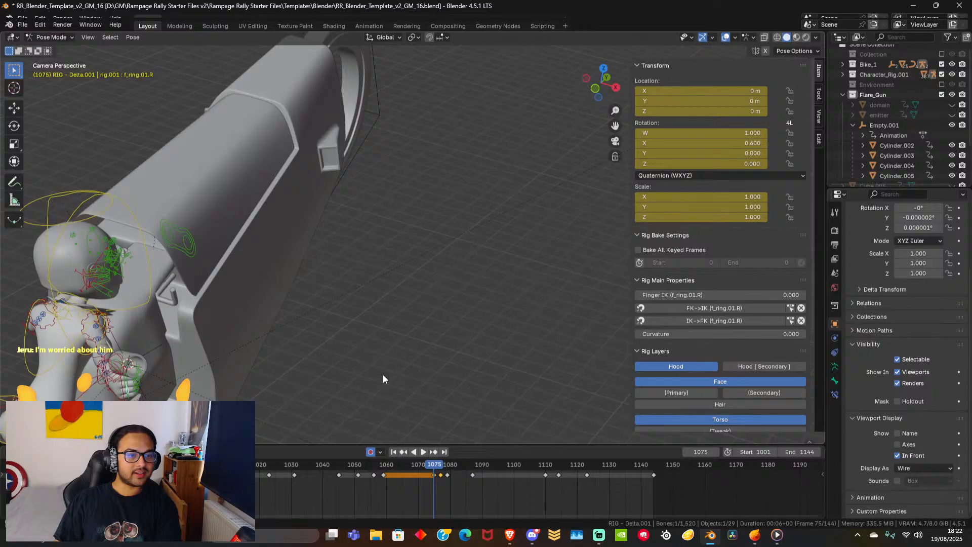
key("Right")
key("Right")
key("Right")
key("Right")
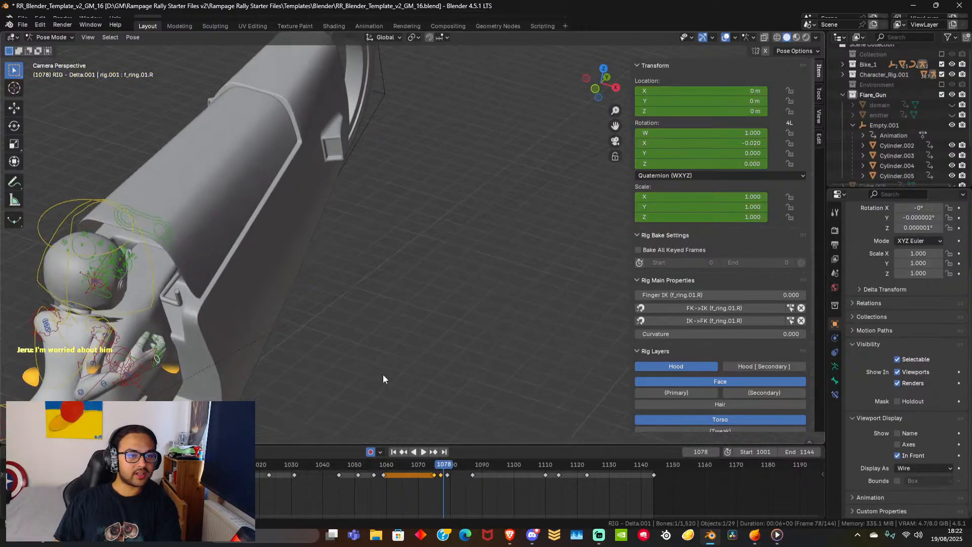
key("Right")
key("Right")
key("Right")
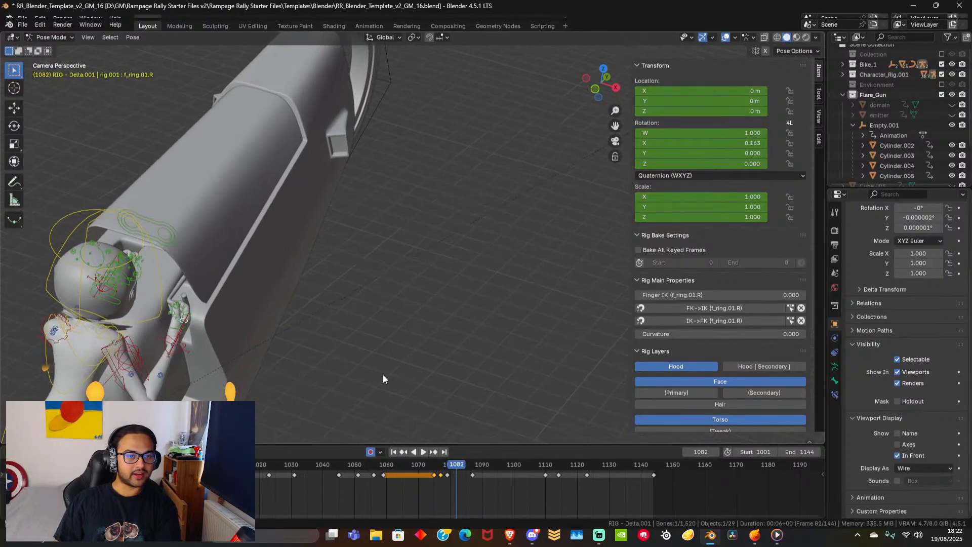
key("Right")
key("Right")
key("Right")
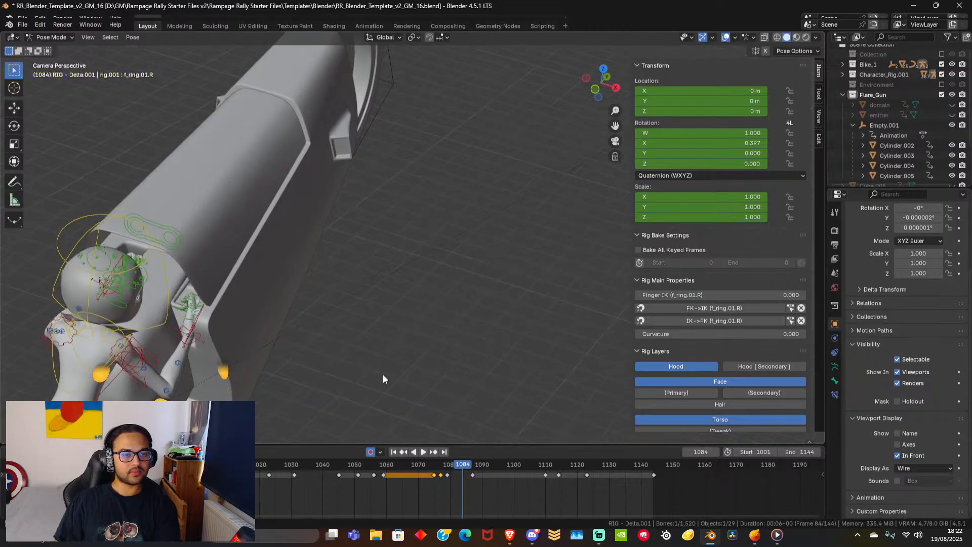
Play the whole bike shot in the camera view, replaying the frames around the right hand's release.
scroll(384, 371, "down", 8)
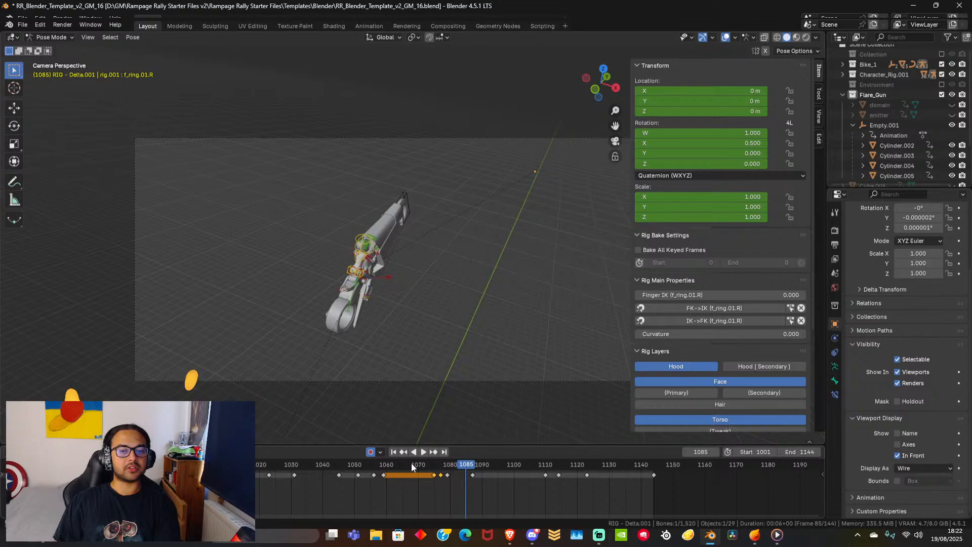
left_click(410, 464)
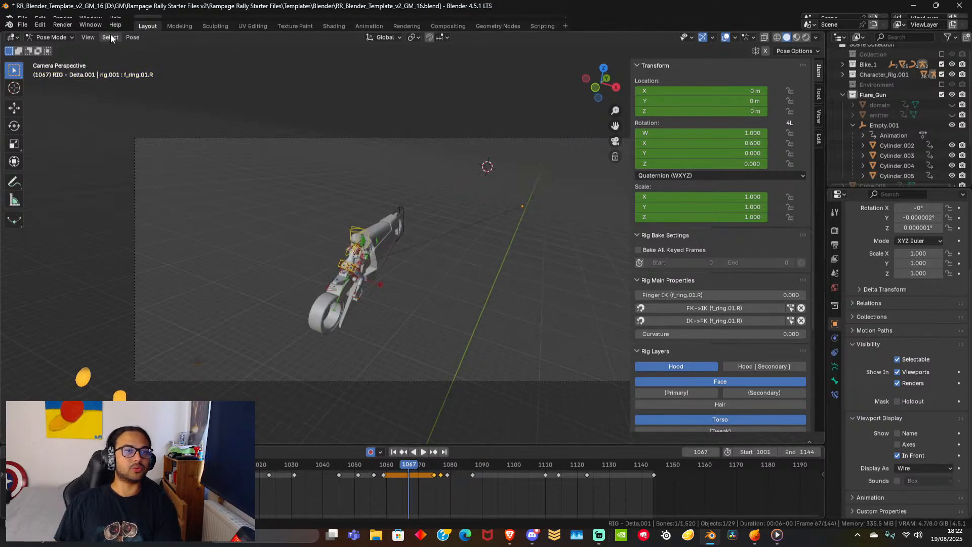
key("space")
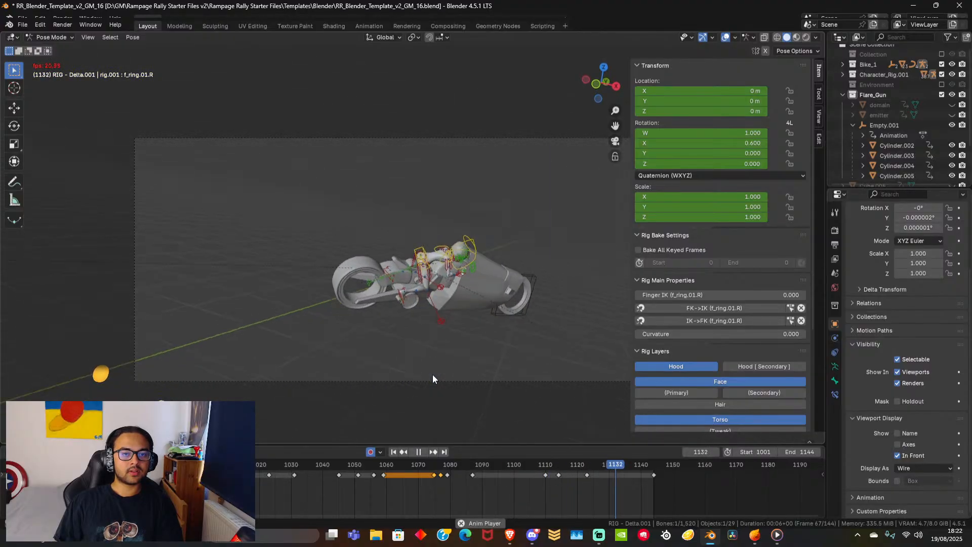
left_click(436, 463)
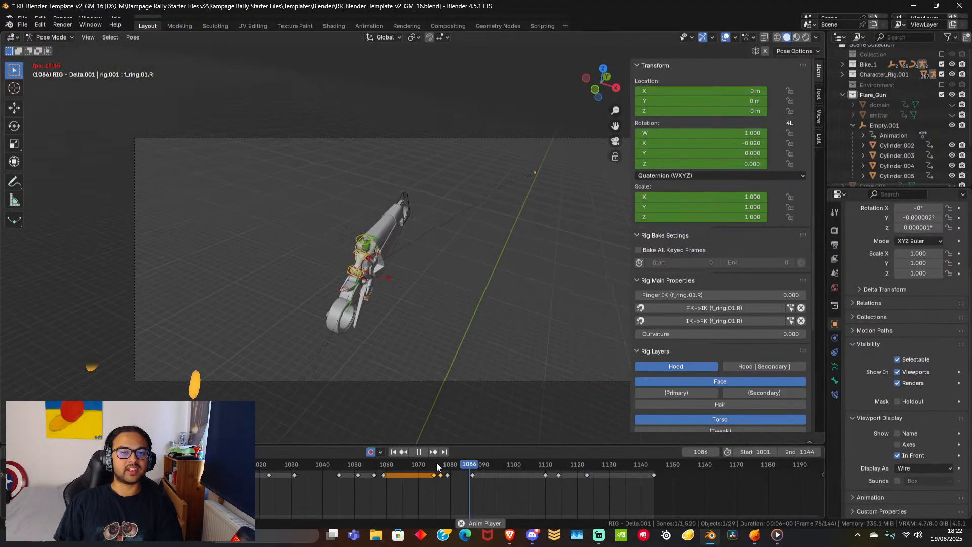
left_click(350, 462)
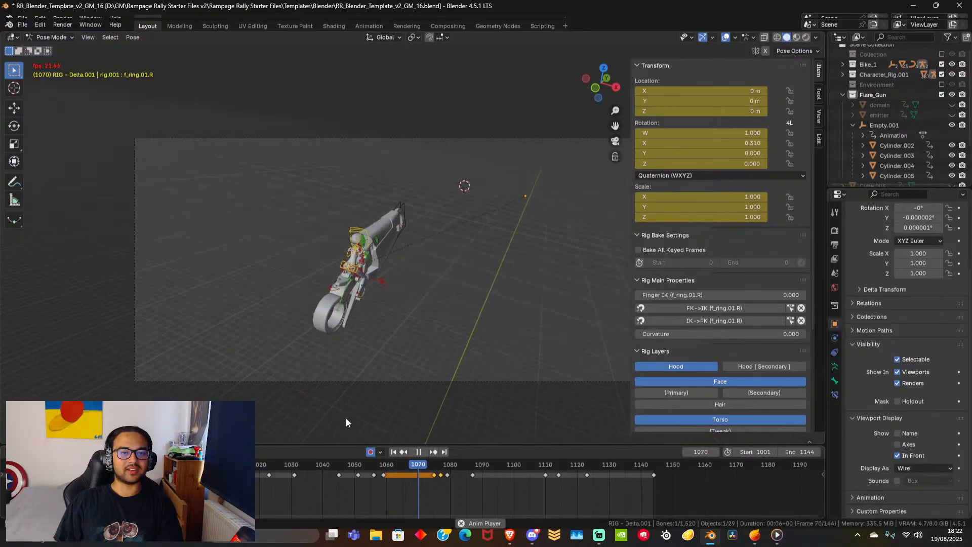
Stop the playback with no bones selected and save the Blender file under its current name.
left_click(336, 355)
key("space")
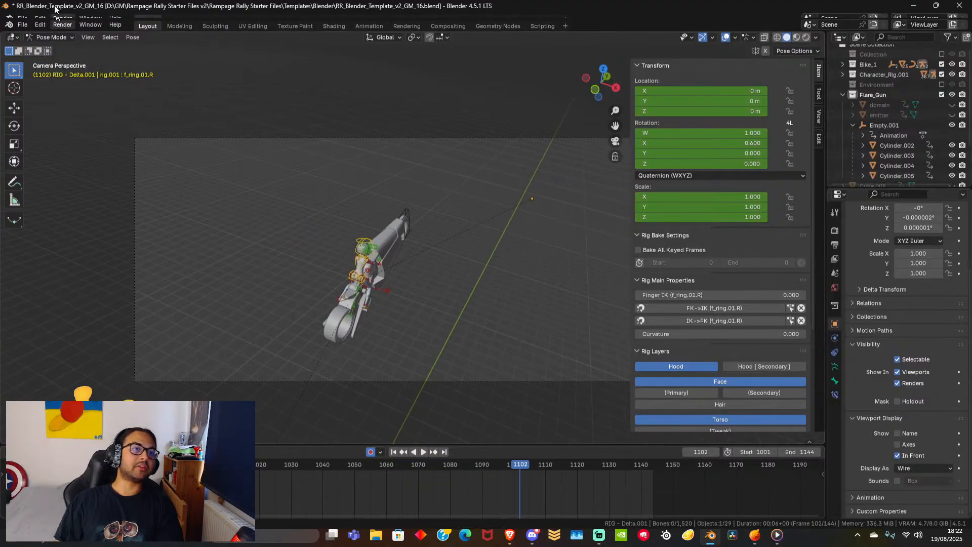
left_click(21, 25)
left_click(51, 87)
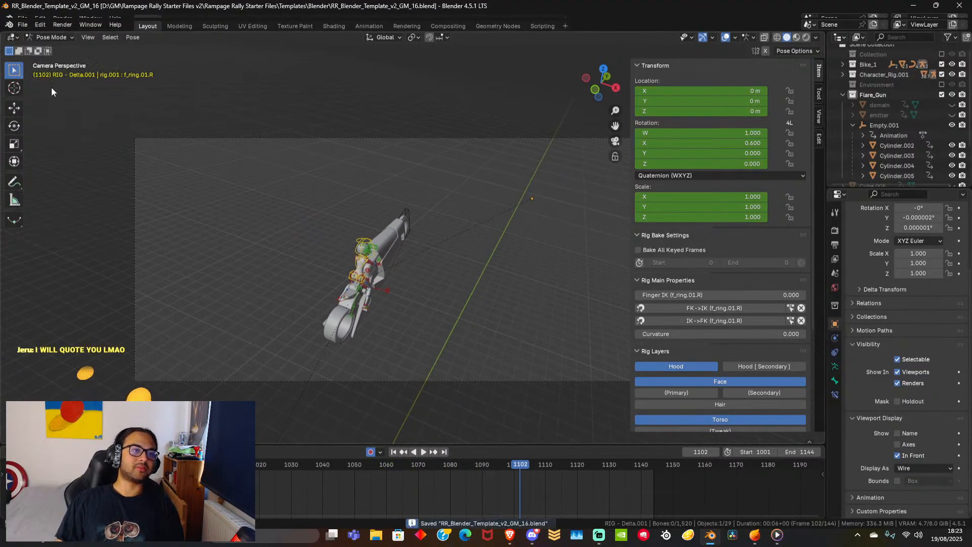
scroll(344, 335, "down", 5)
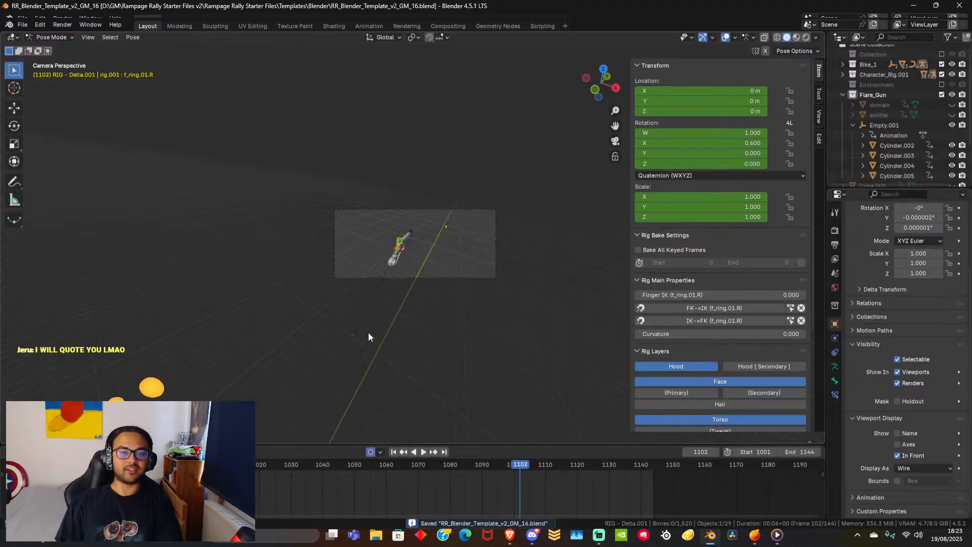
scroll(379, 328, "down", 1)
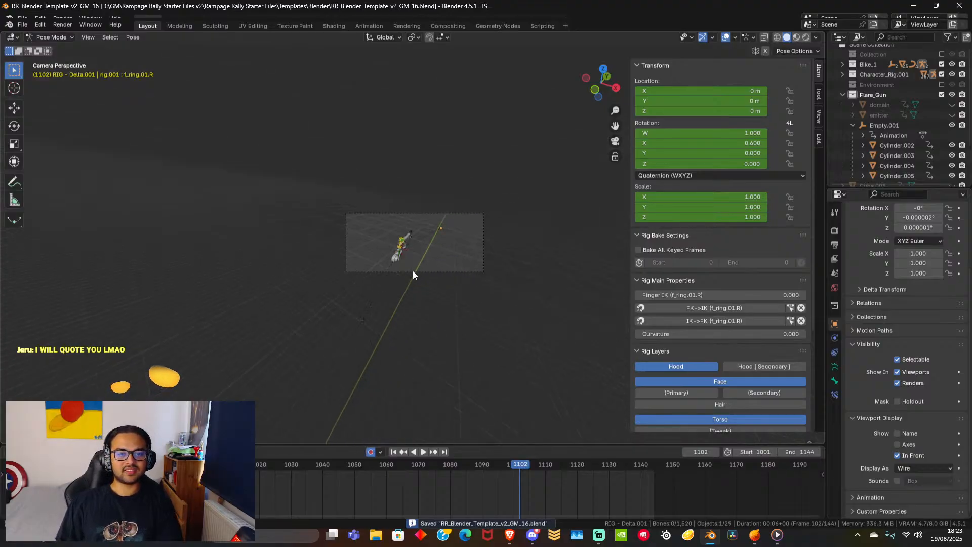
scroll(404, 343, "up", 6)
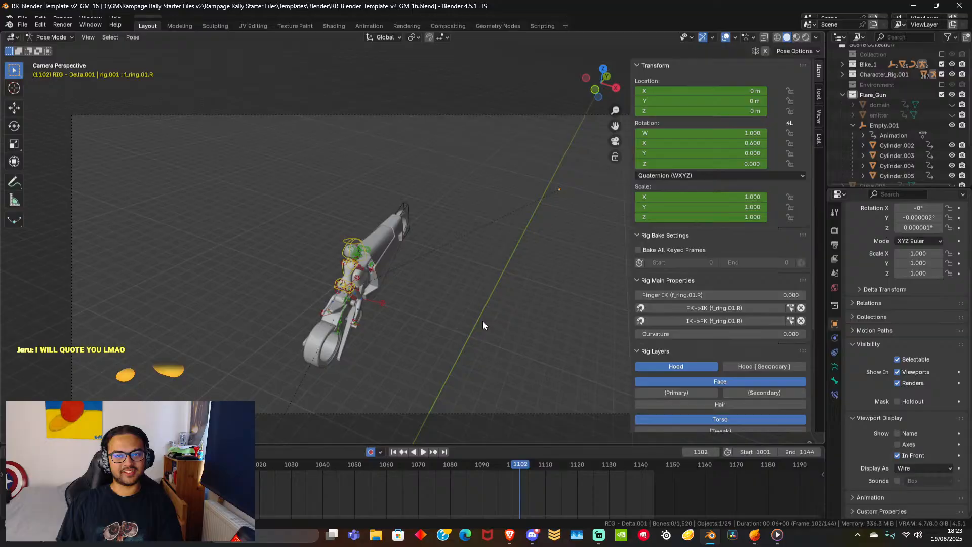
scroll(455, 327, "up", 1)
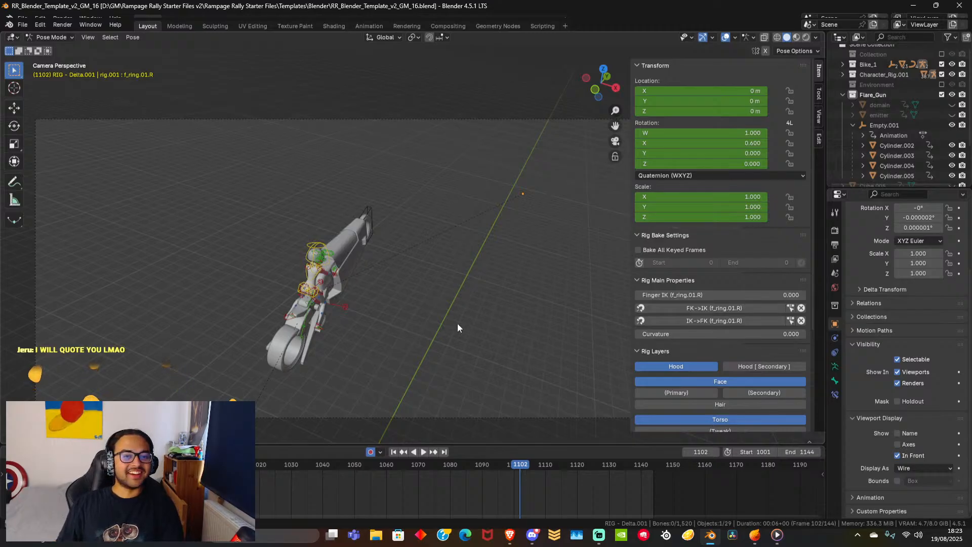
Examine close up in the camera view how the rider sits on the motorbike at frame 1102, selecting the torso control.
scroll(476, 335, "down", 3)
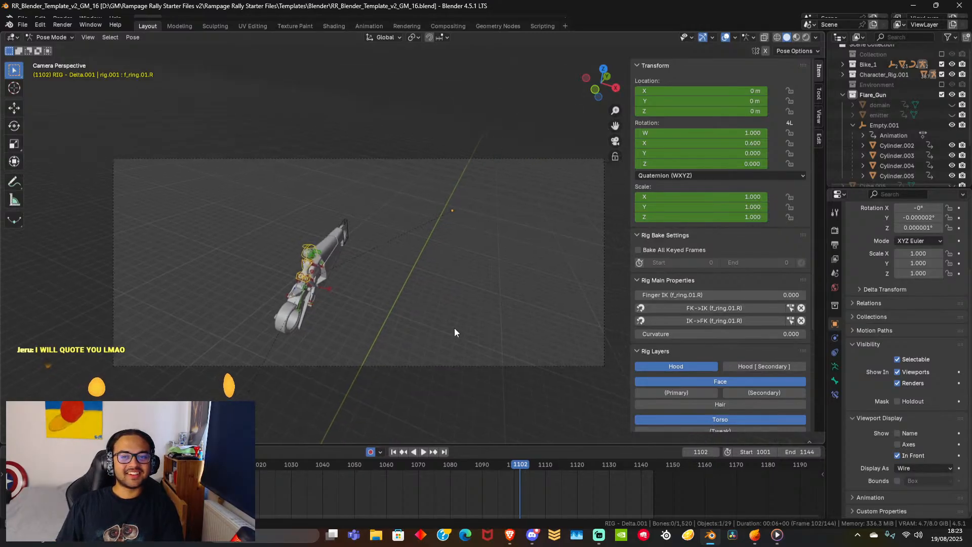
middle_click_drag(455, 328, 439, 324, "shift")
scroll(432, 332, "up", 2)
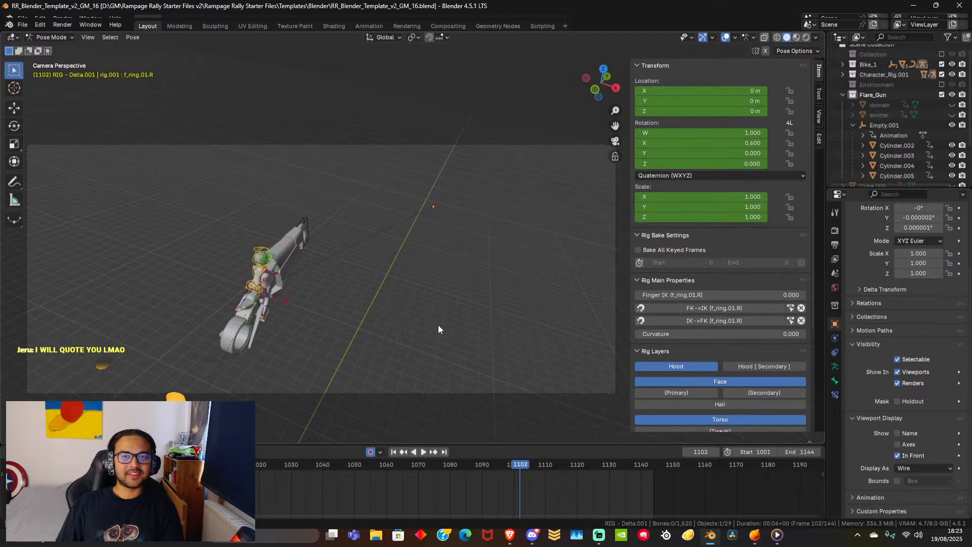
scroll(442, 326, "down", 1)
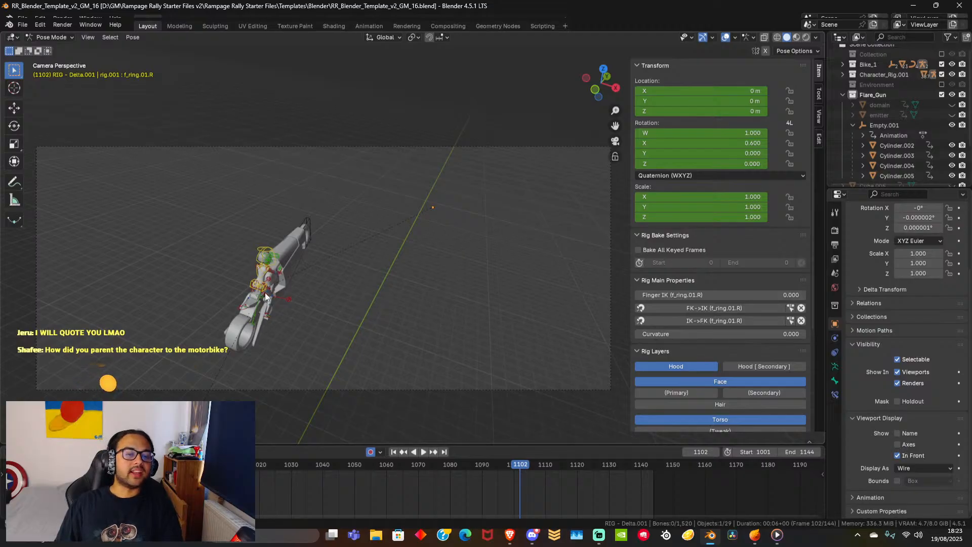
scroll(240, 319, "up", 4)
middle_click_drag(231, 341, 518, 243, "shift")
scroll(344, 267, "up", 5)
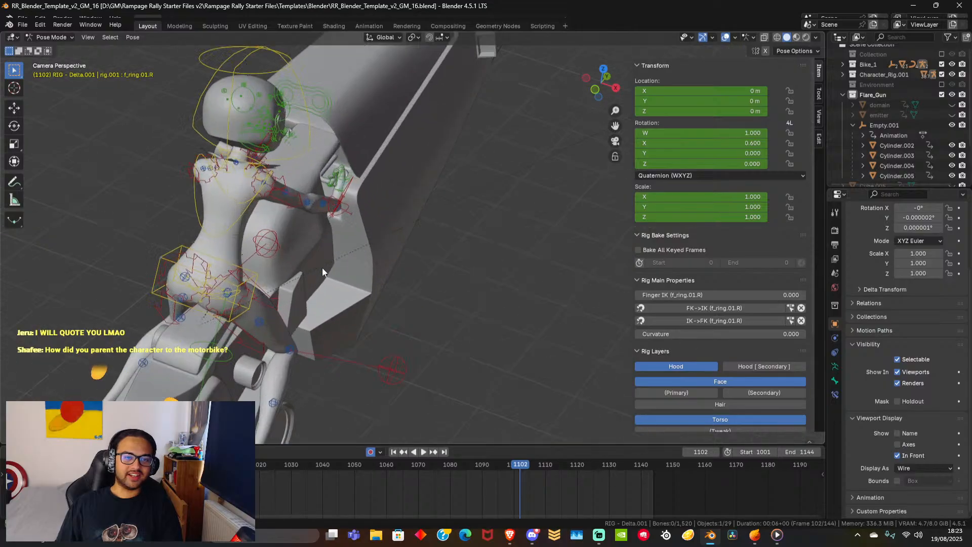
middle_click_drag(335, 287, 478, 233, "shift")
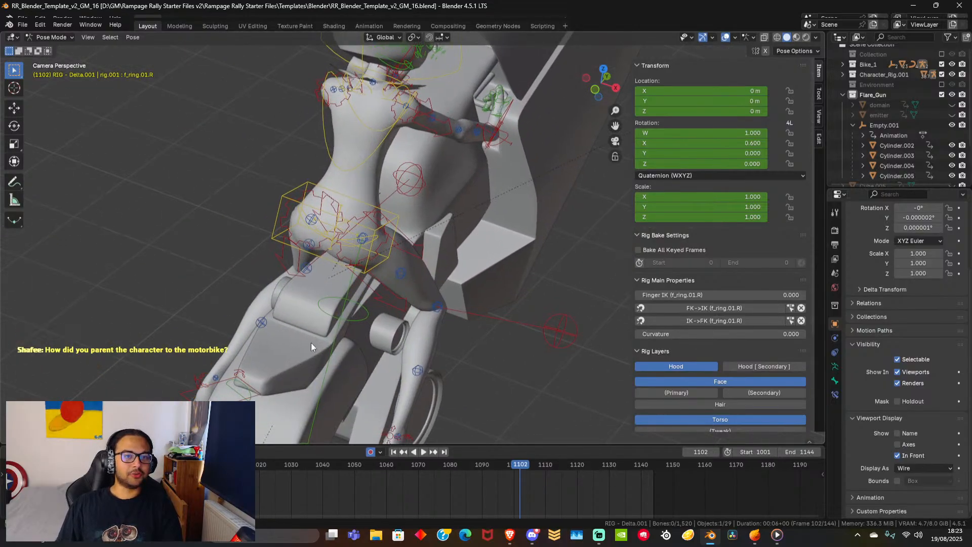
left_click(394, 214)
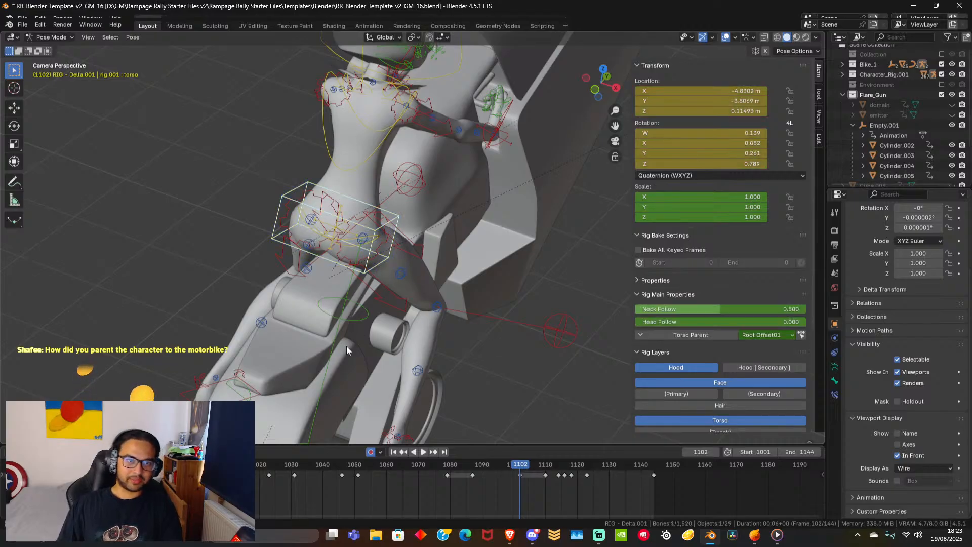
scroll(407, 346, "down", 6)
scroll(427, 350, "up", 5)
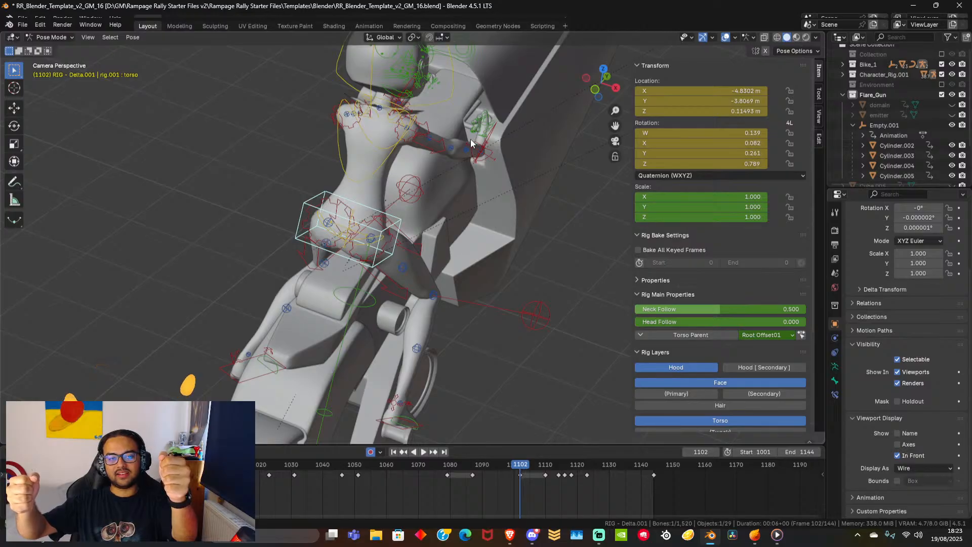
Go to frame 1002, fit the whole camera frame in view and play the shot from there.
left_click(202, 464)
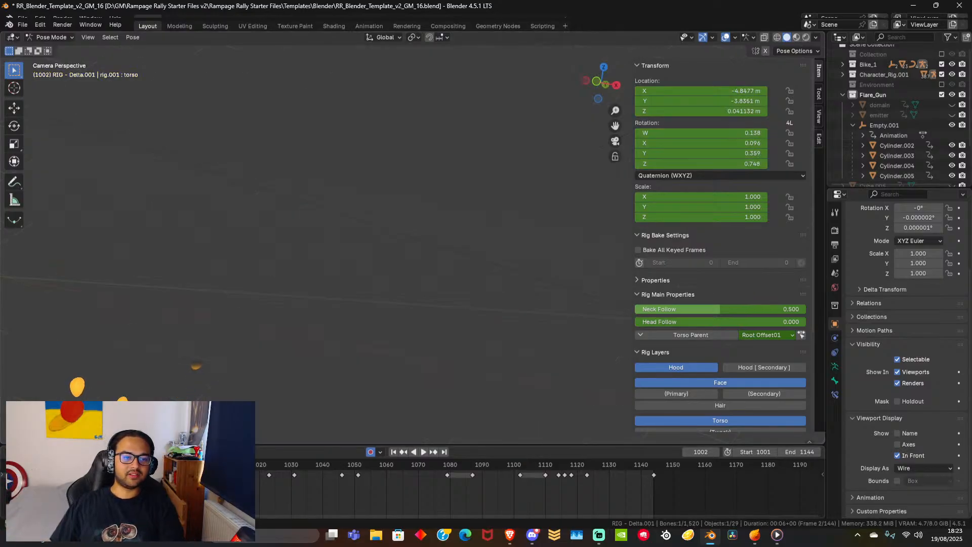
left_click(611, 142)
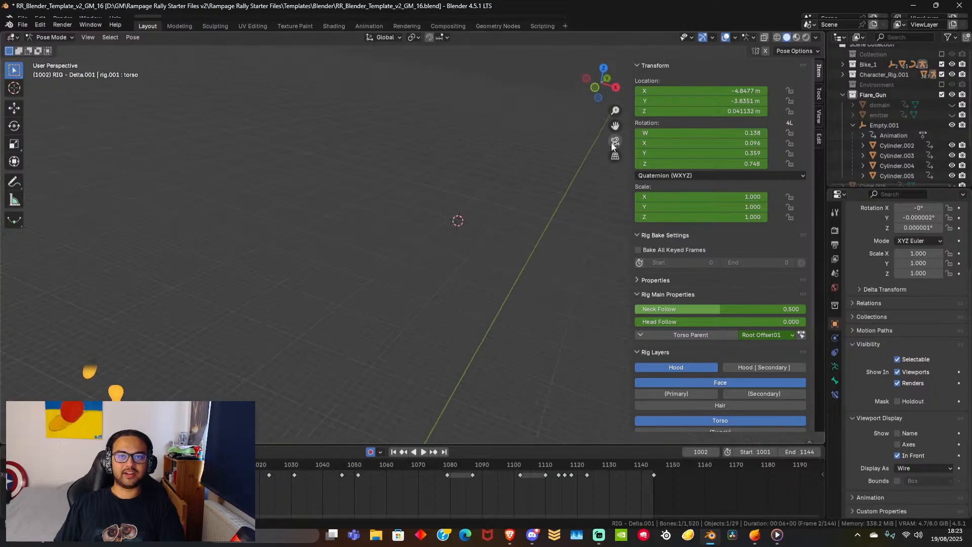
left_click(611, 141)
scroll(478, 283, "down", 5)
scroll(484, 275, "up", 3)
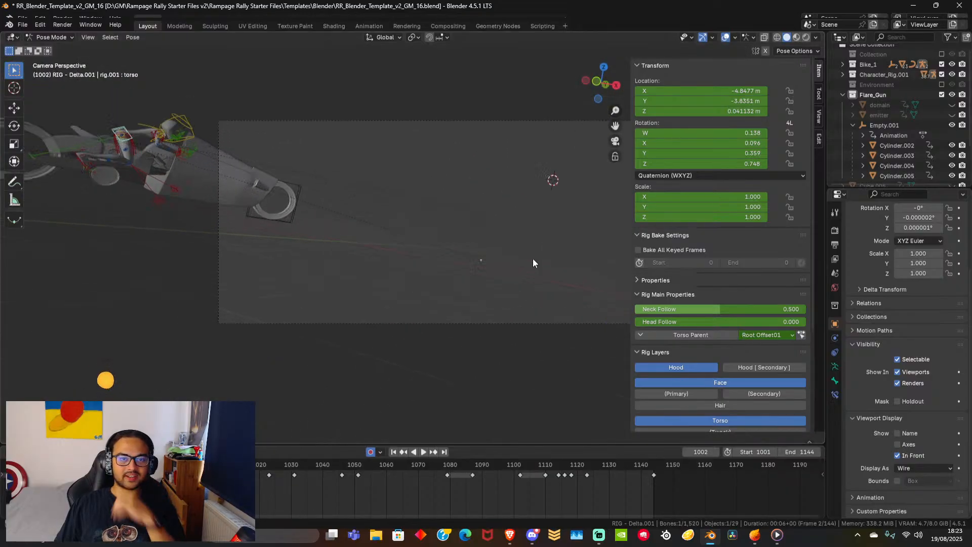
middle_click_drag(533, 259, 437, 291, "shift")
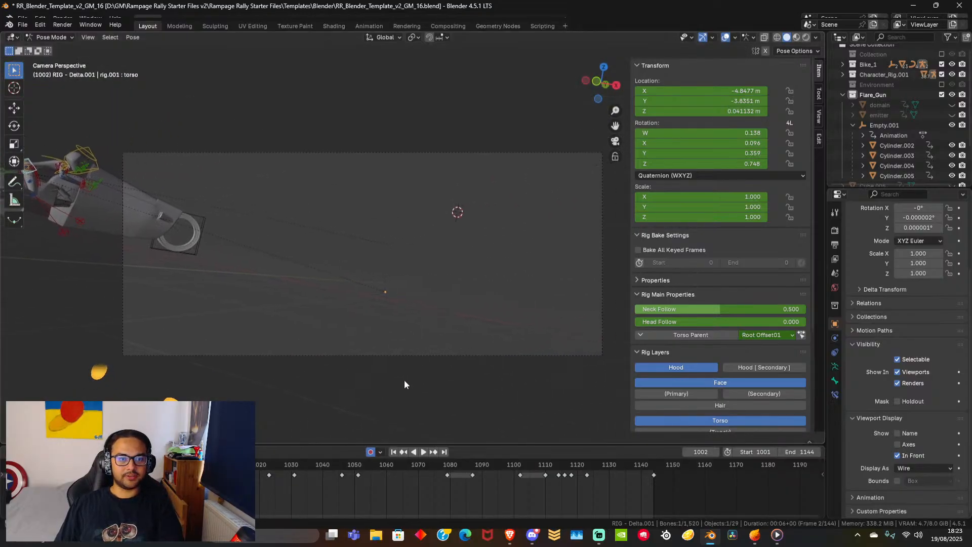
left_click(424, 452)
Switch to Object Mode, hide the RIG - Delta collection in the viewport and stop the playback after reviewing the shot.
left_click(44, 38)
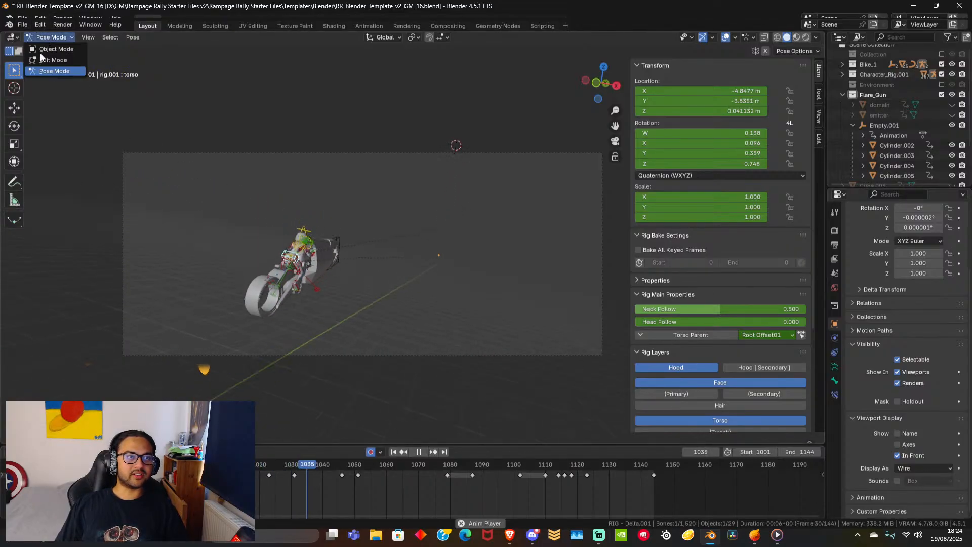
left_click(46, 49)
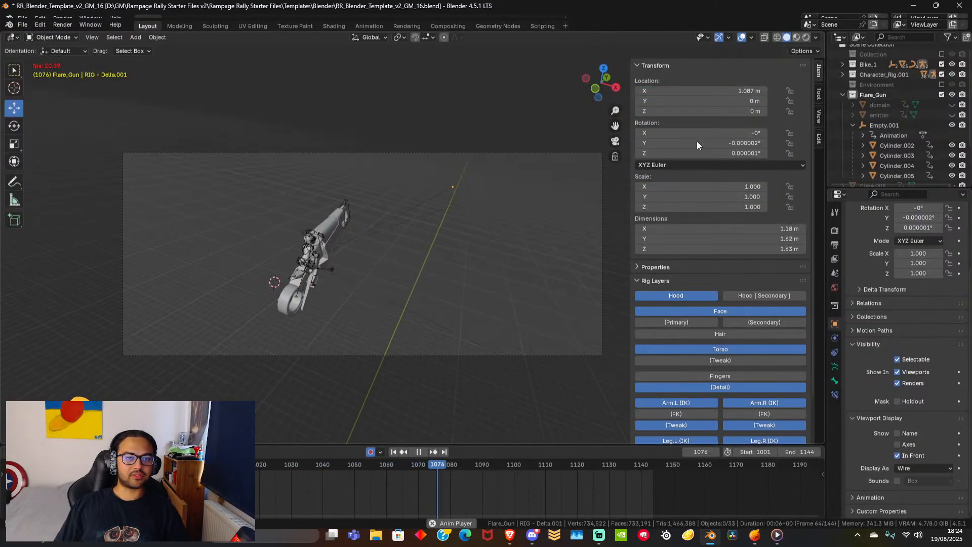
left_click(842, 74)
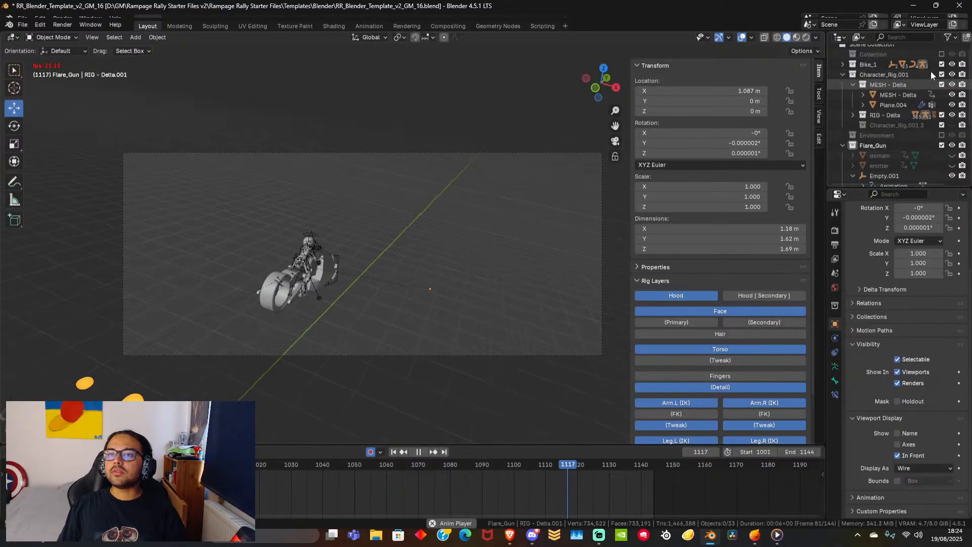
left_click(952, 115)
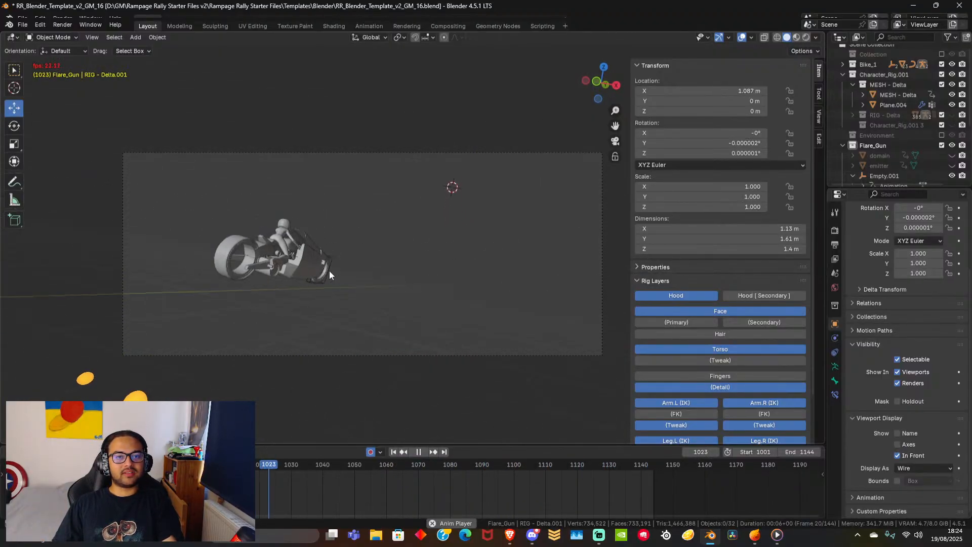
key("space")
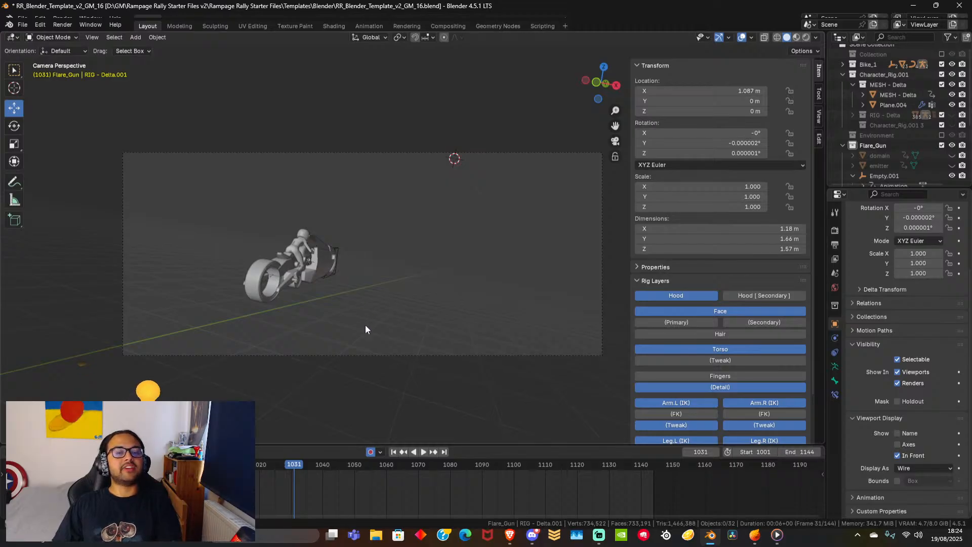
At frame 1143, move the flare gun's parent Empty.001 down out of the camera frame, to about Z -2.87 m.
scroll(340, 331, "up", 2)
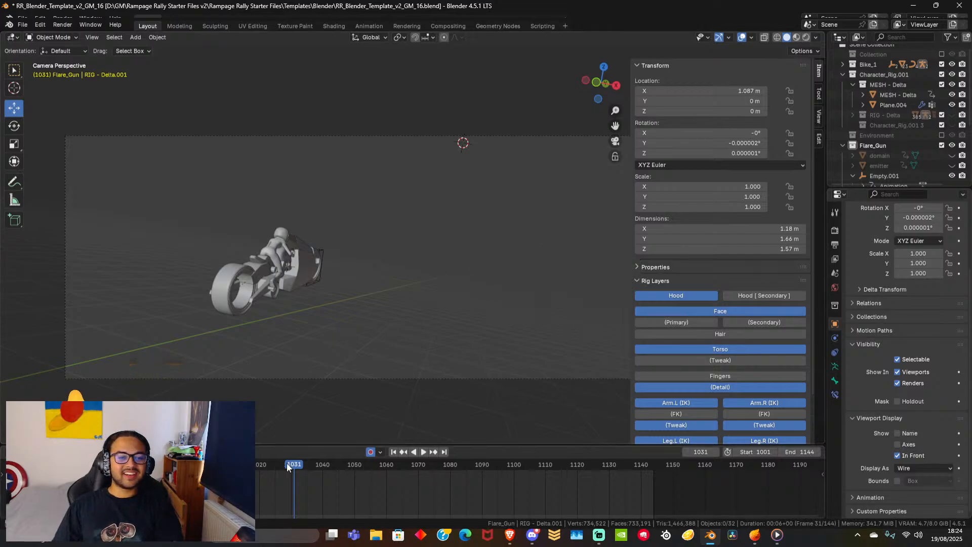
left_click_drag(287, 466, 649, 464)
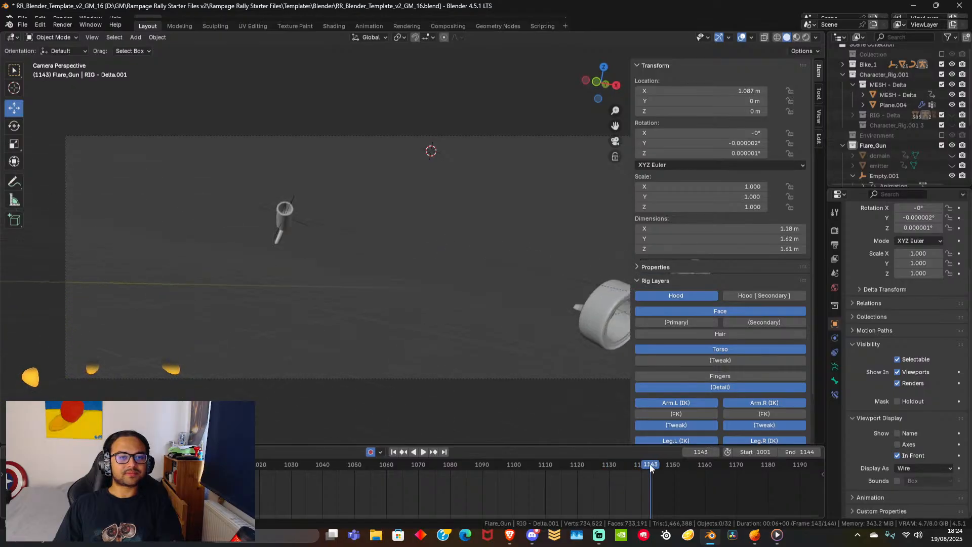
left_click(293, 203)
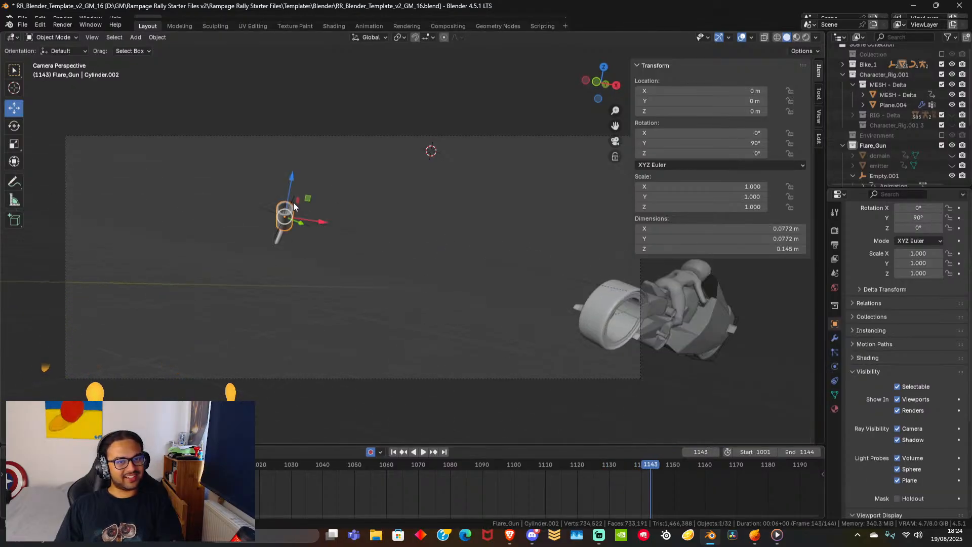
left_click(266, 210)
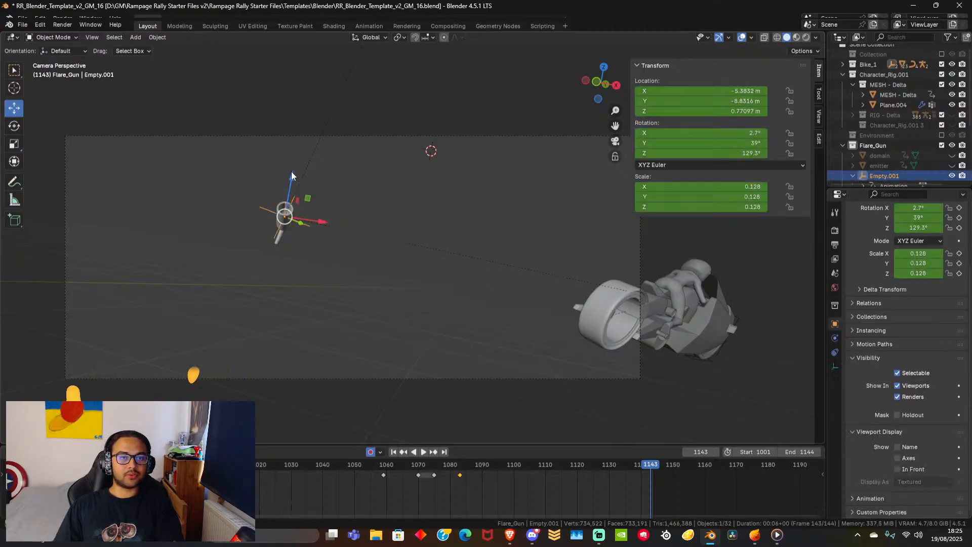
left_click_drag(291, 175, 272, 278)
mouse_move(670, 473)
left_mouse_down()
mouse_move(496, 484)
mouse_move(459, 477)
mouse_move(661, 478)
mouse_move(652, 473)
left_mouse_up()
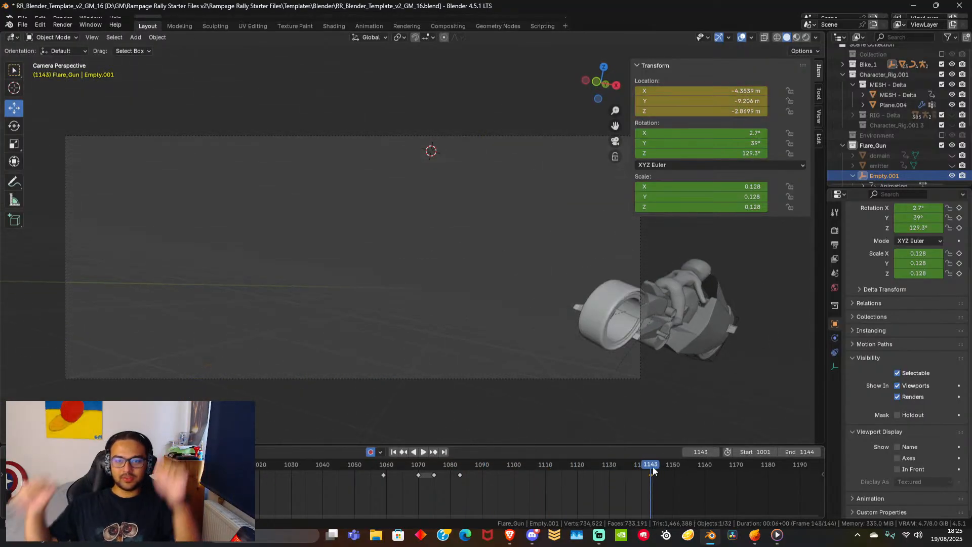
Save the project as the next incremental version, RR_Blender_Template_v2_GM_17.blend.
left_click(20, 25)
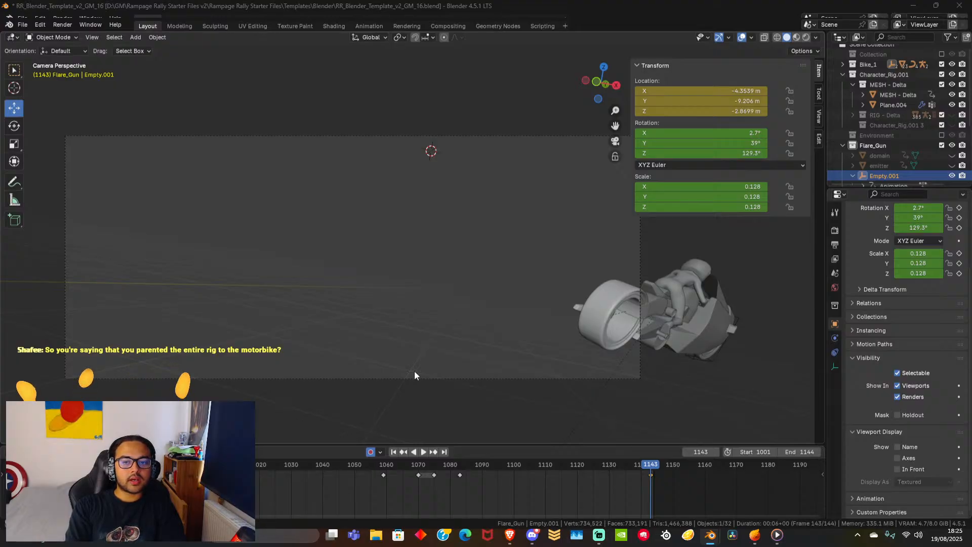
key("ctrl+alt+s")
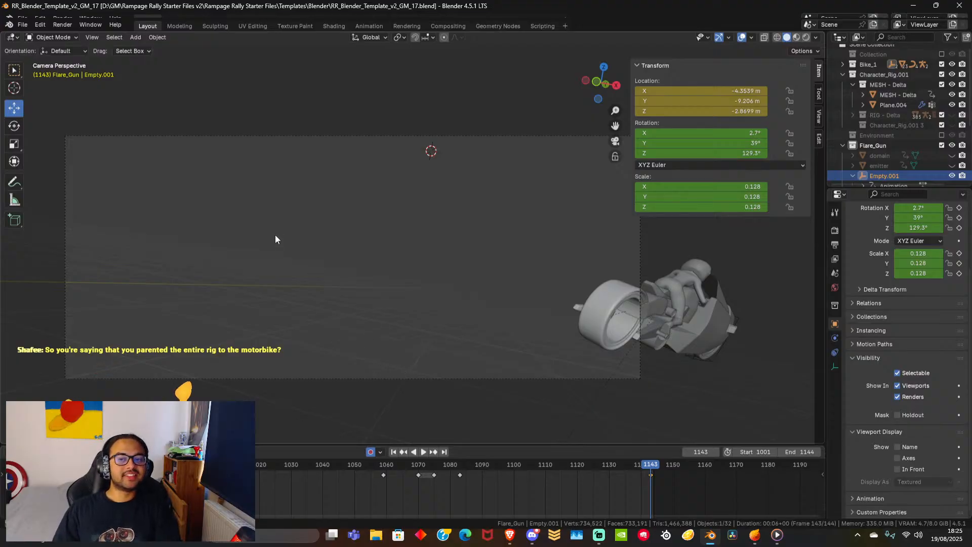
left_click(58, 39)
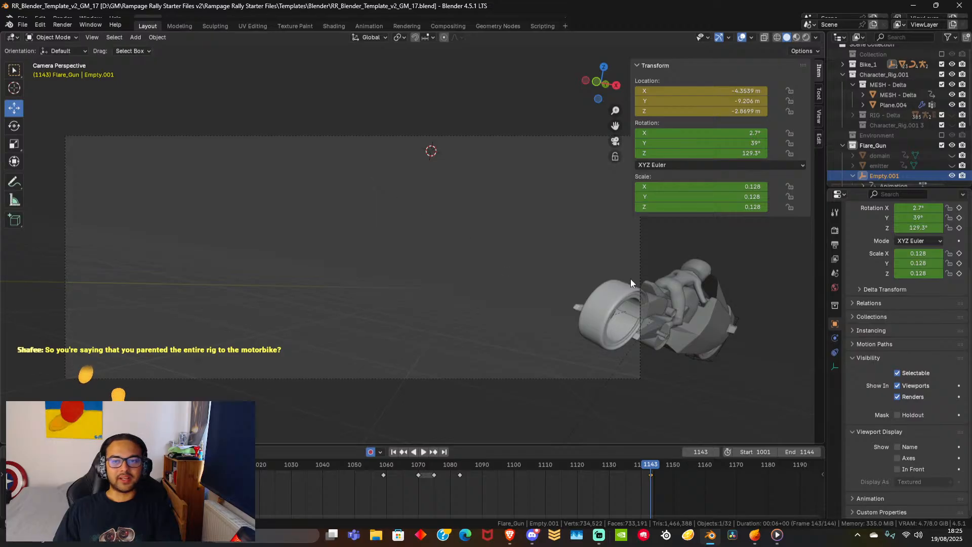
Show the RIG - Delta collection, select the character rig and hide the collection again.
left_click(950, 115)
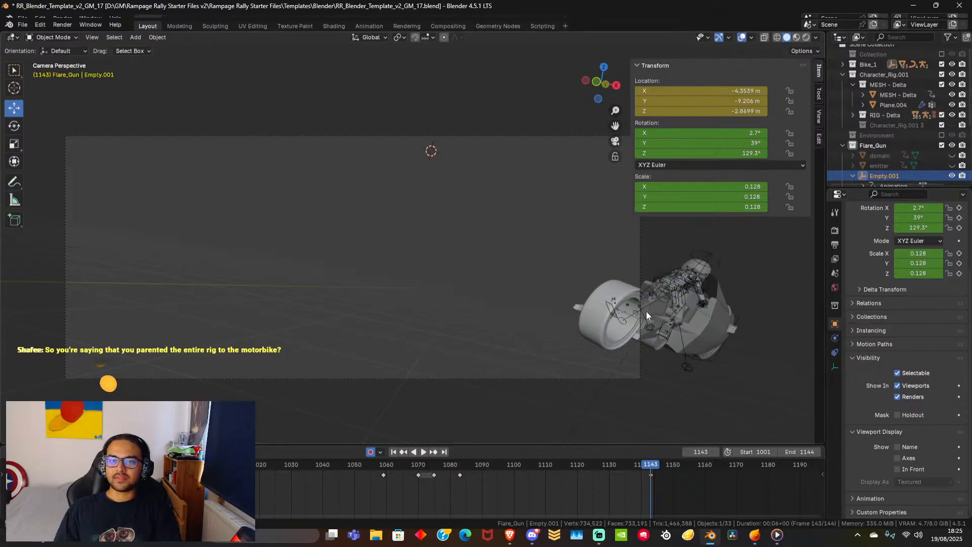
left_click(669, 293)
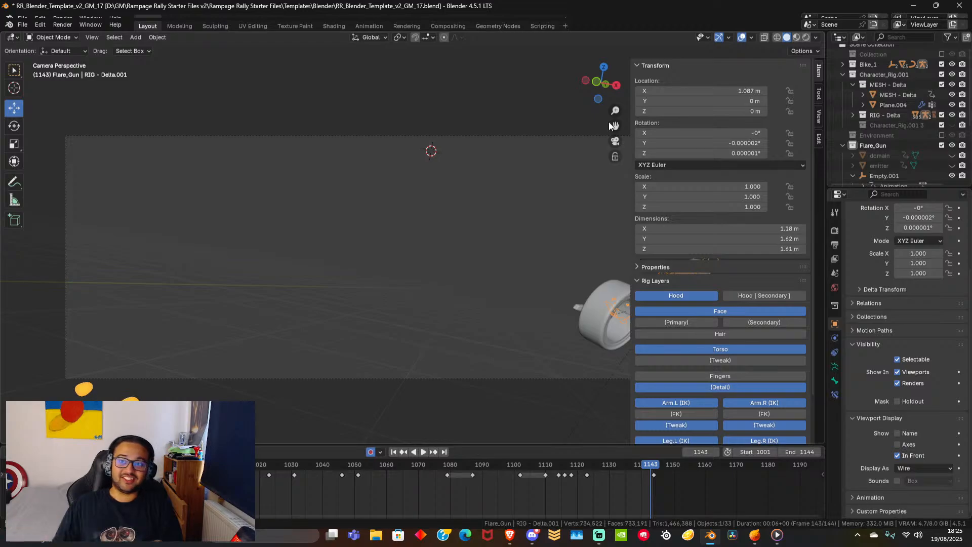
left_click(951, 116)
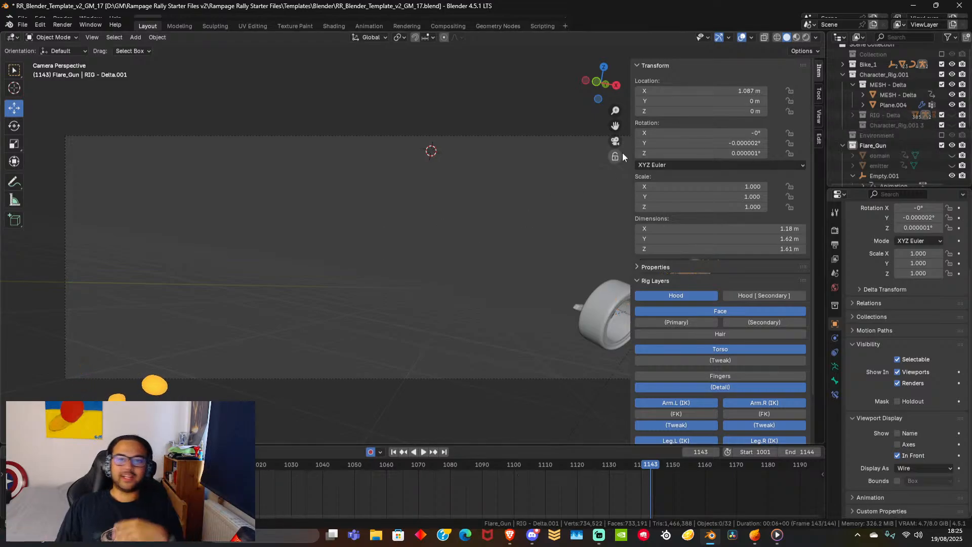
Narrow the viewport sidebar to leave room for the whole camera frame and recentre the frame.
left_click_drag(629, 122, 722, 126)
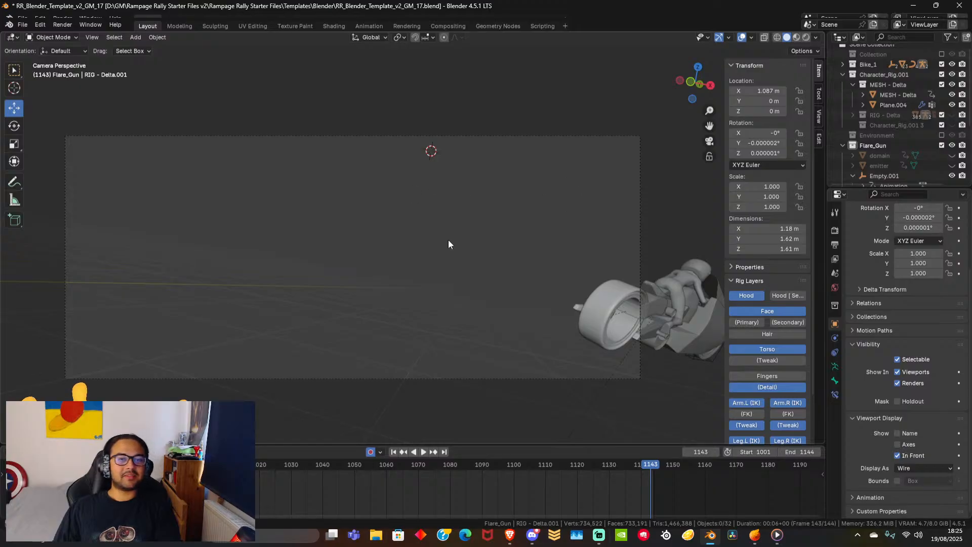
scroll(449, 240, "down", 2)
scroll(463, 256, "up", 2)
mouse_move(487, 238)
middle_mouse_down("shift")
mouse_move(470, 248)
mouse_move(479, 250)
middle_mouse_up("shift")
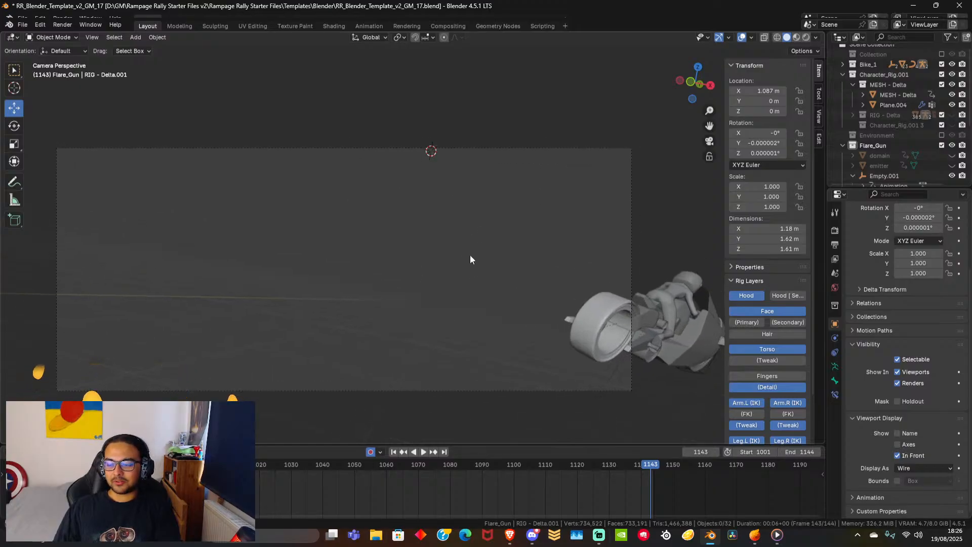
Look at the bike from outside the camera at frame 1143 and return to the camera view.
mouse_move(474, 260)
middle_mouse_down()
mouse_move(408, 267)
mouse_move(486, 272)
middle_mouse_up()
scroll(287, 226, "down", 5)
middle_click_drag(287, 226, 339, 223, "shift")
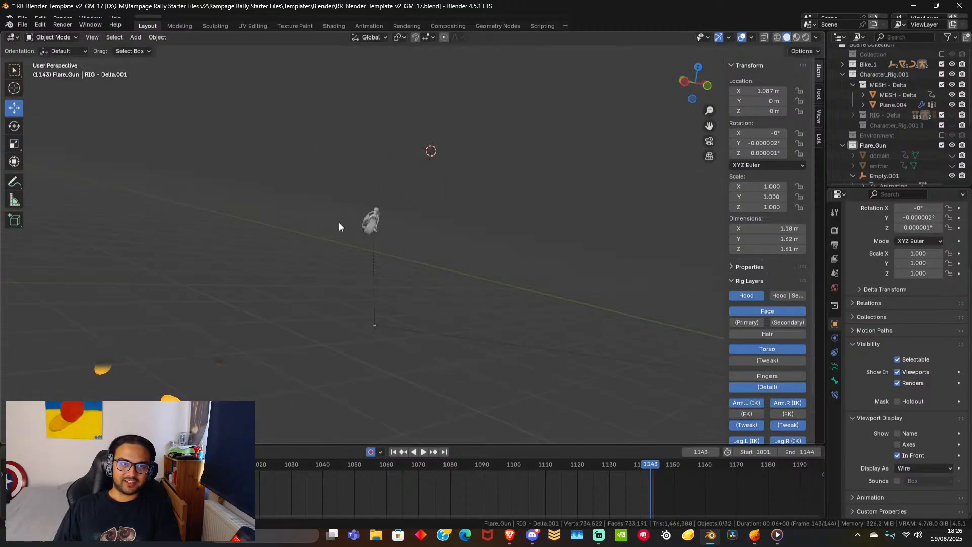
middle_click_drag(427, 269, 356, 266)
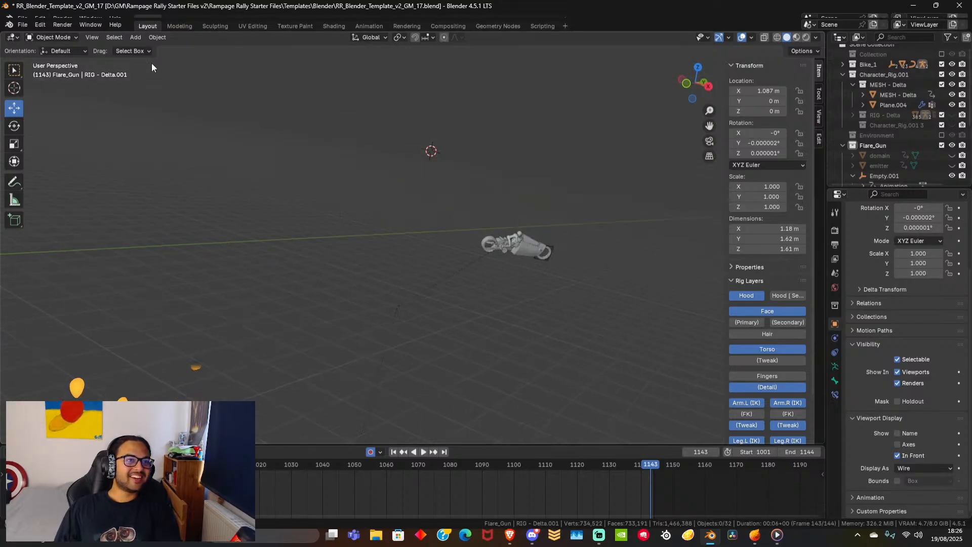
left_click(708, 141)
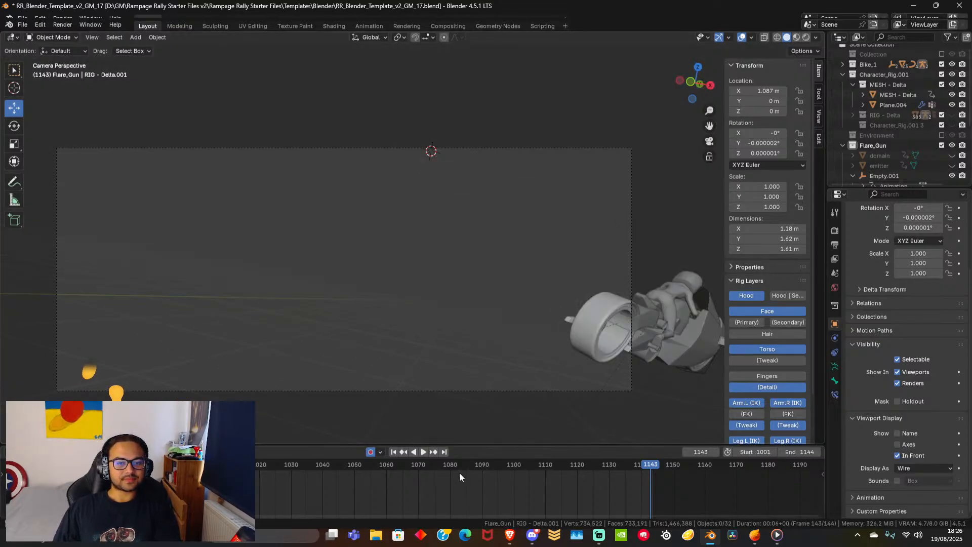
Go to frame 1083, collapse the Character_Rig.001 collection and expand the Bike_1 collection in the scene hierarchy.
mouse_move(459, 472)
left_mouse_down()
mouse_move(223, 470)
mouse_move(459, 476)
left_mouse_up()
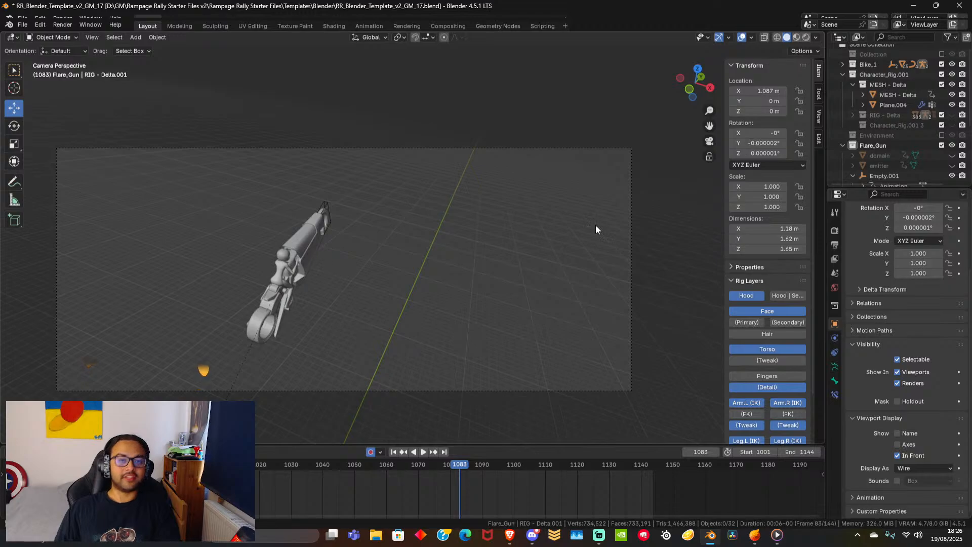
left_click(842, 74)
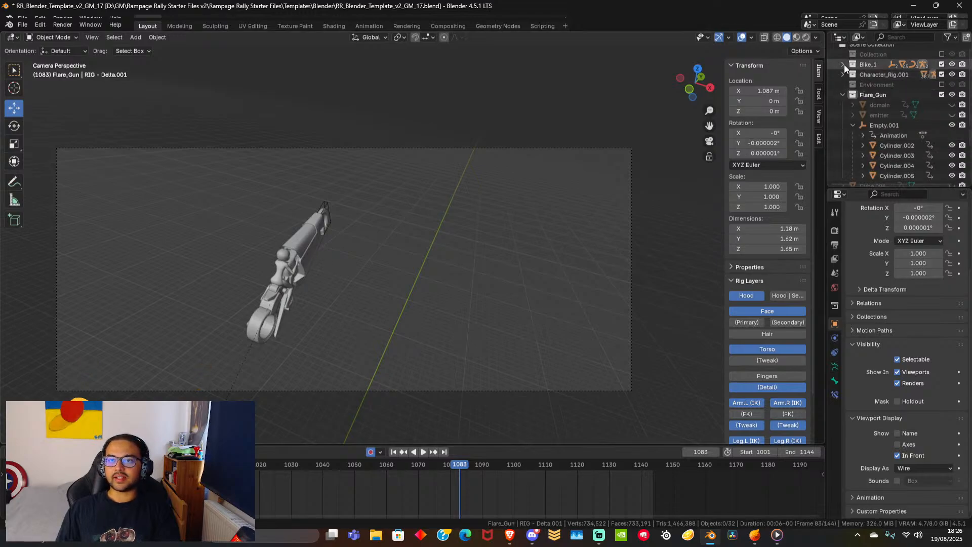
left_click(842, 65)
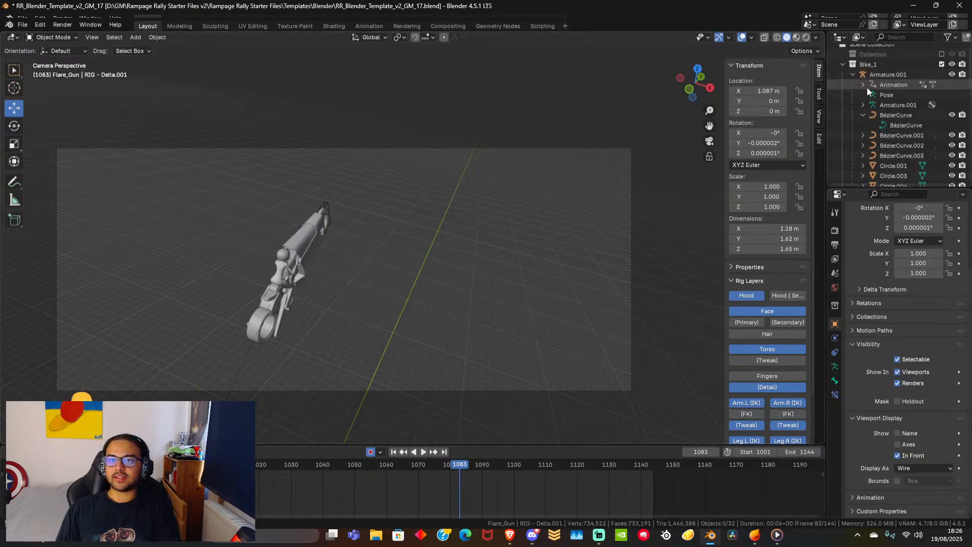
left_click(897, 115)
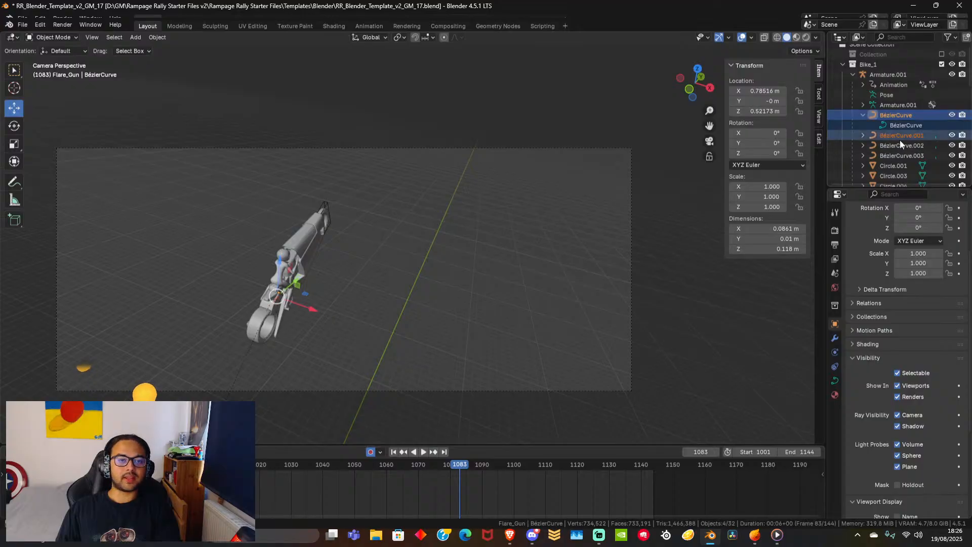
left_click(899, 139, "ctrl")
scroll(908, 147, "down", 15)
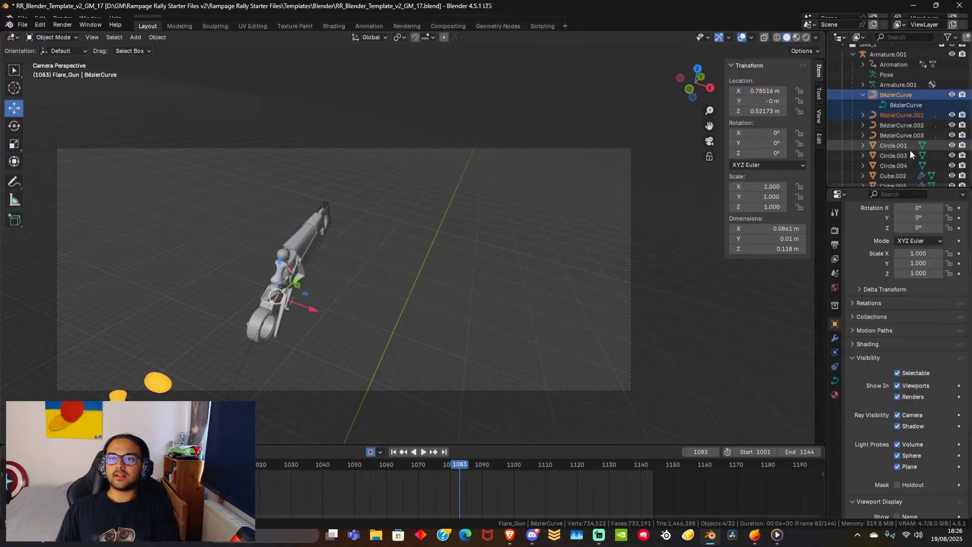
left_click(892, 105, "shift")
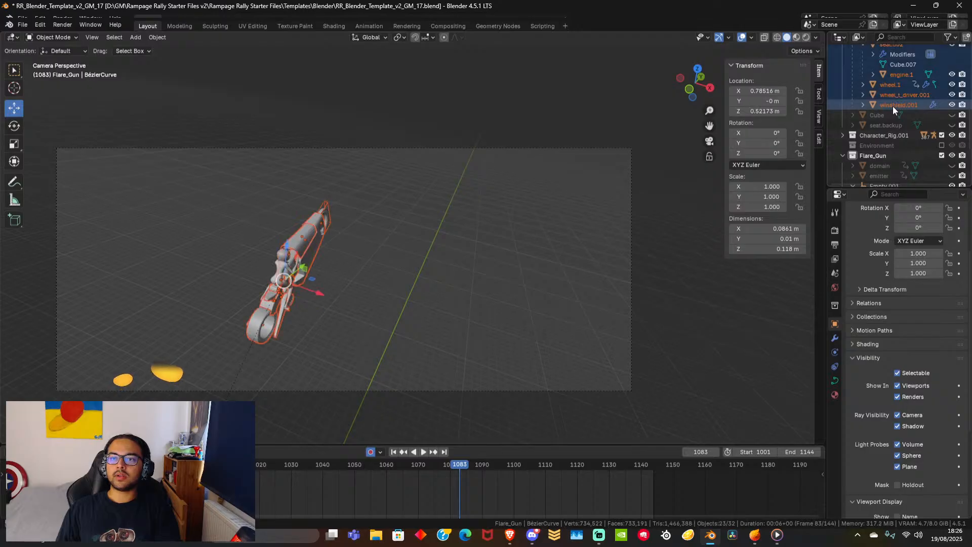
left_click(357, 321)
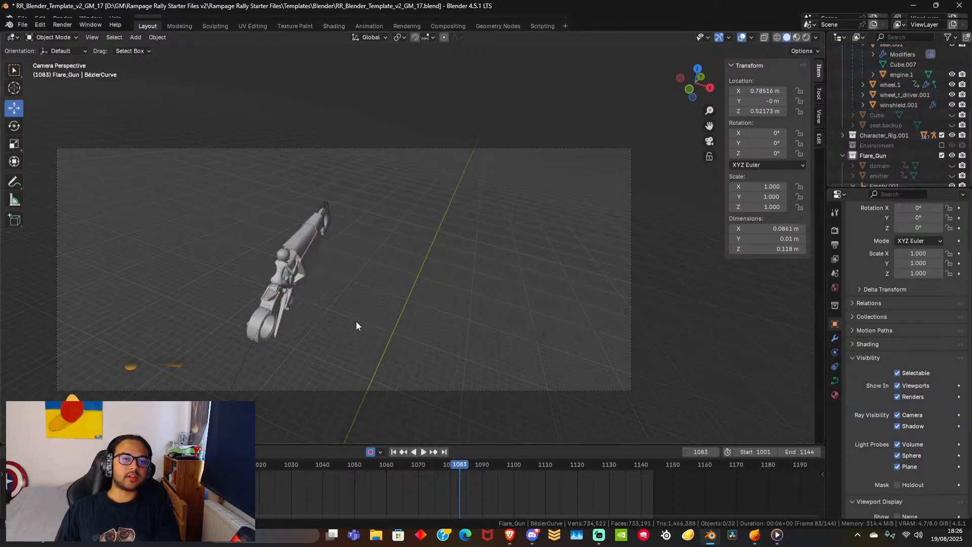
Select all bike parts of the Bike_1 collection from winshield.001 up to BézierCurve.
left_click(893, 105)
scroll(890, 116, "down", 5)
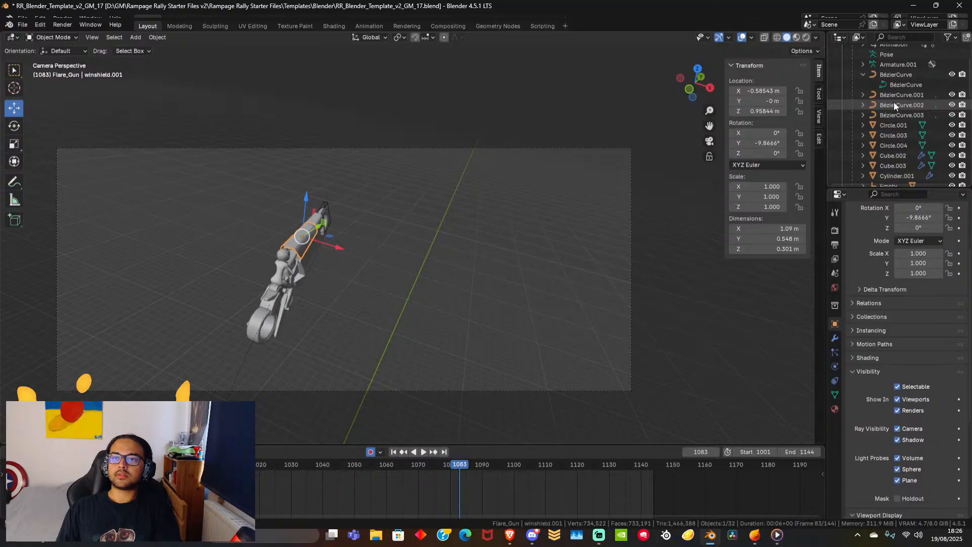
left_click(894, 75, "shift")
middle_click_drag(464, 321, 386, 286)
middle_click_drag(351, 217, 419, 366, "shift")
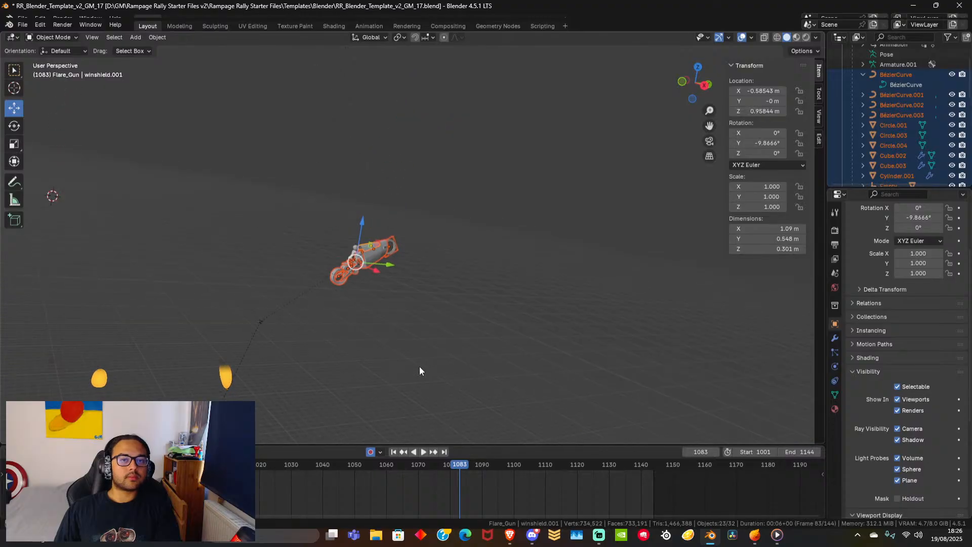
scroll(371, 359, "up", 3)
key("KP_Decimal")
scroll(371, 339, "up", 5)
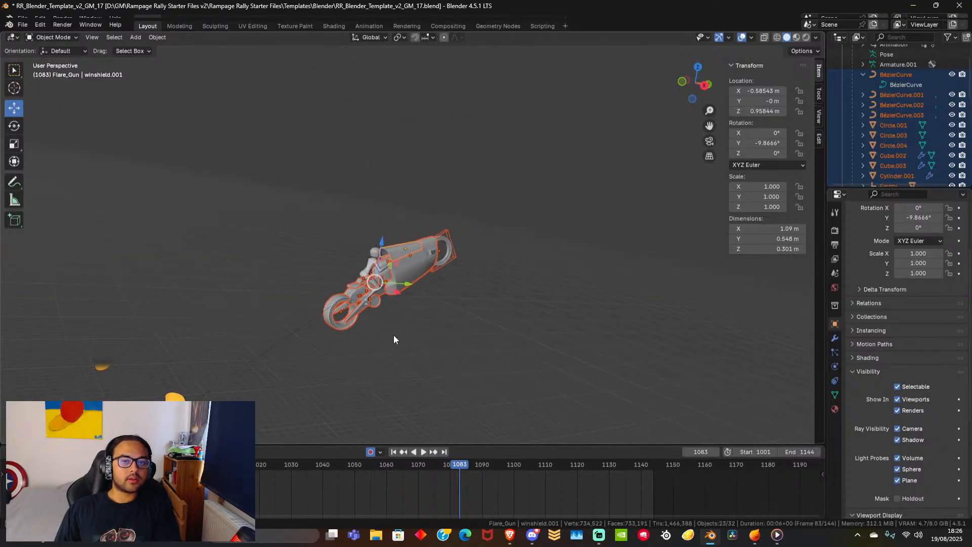
Remove the wireframe box around the wheel beside the windshield from the selection and add the wheel itself.
left_click(602, 217, "shift")
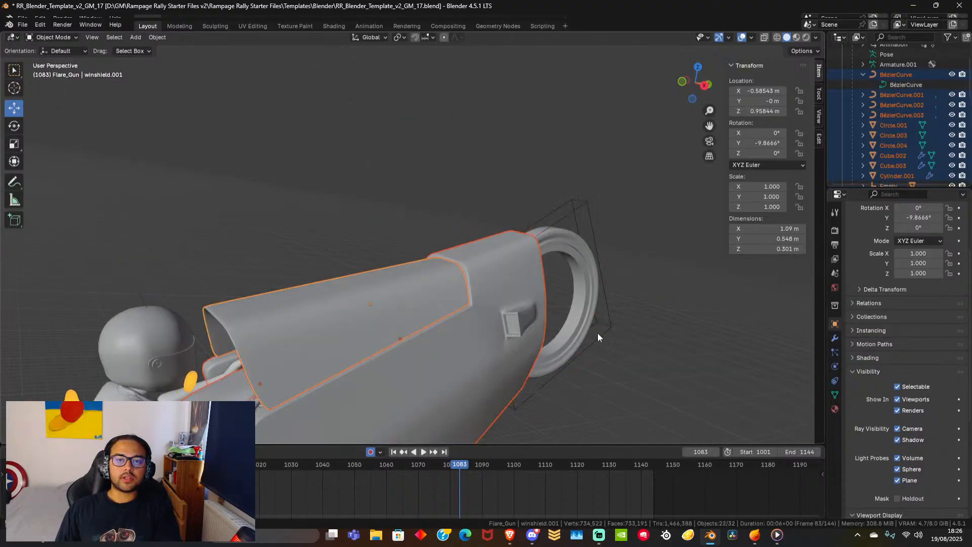
left_click(563, 245, "shift")
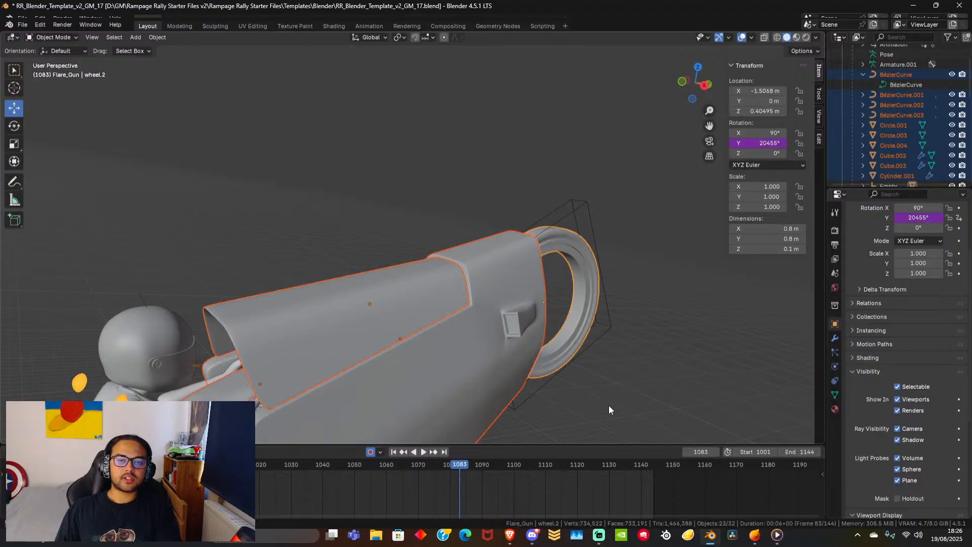
middle_click_drag(608, 399, 599, 400, "shift")
middle_click_drag(390, 345, 419, 332, "shift")
Add the rider's body mesh and helmet to the selected bike parts.
left_click(433, 246, "shift")
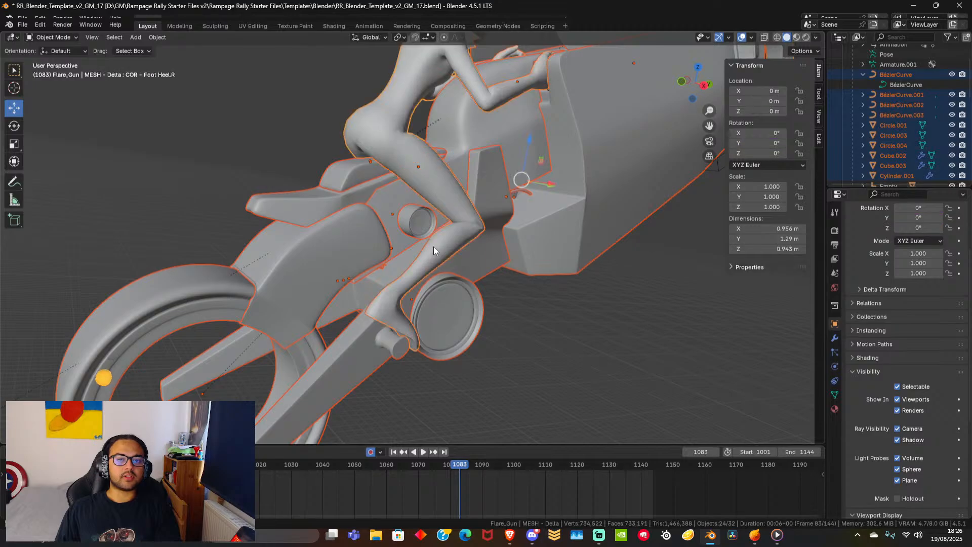
middle_click_drag(508, 241, 514, 242, "shift")
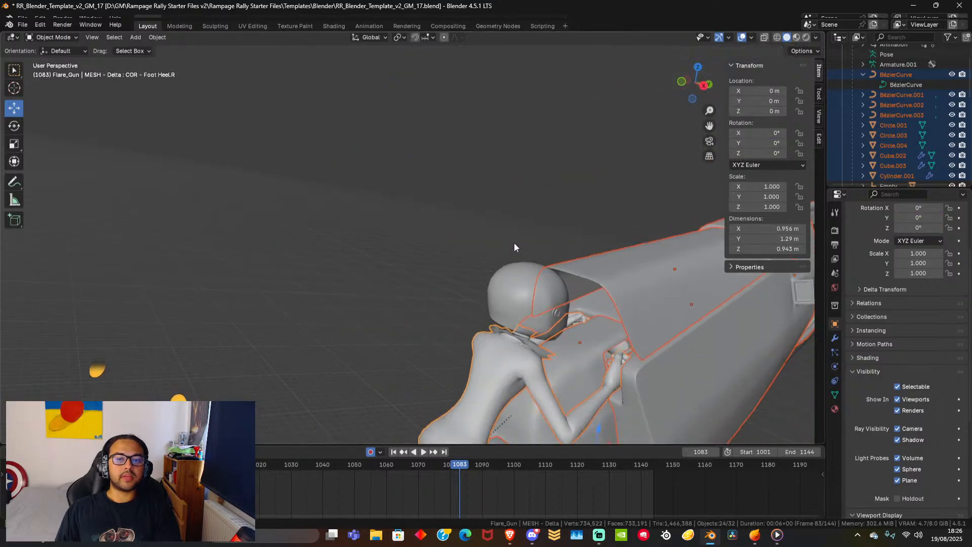
left_click(508, 283, "shift")
scroll(474, 342, "down", 15)
scroll(466, 316, "up", 6)
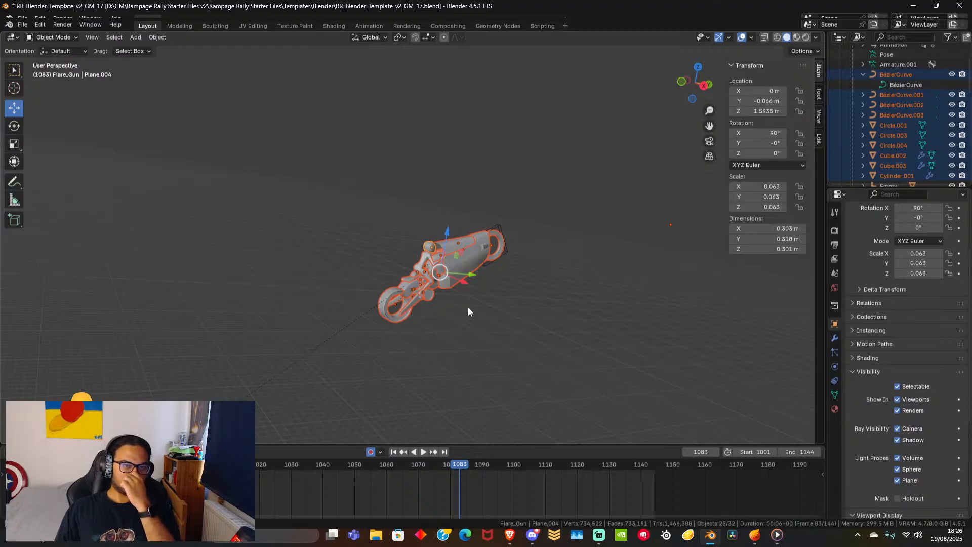
Export the selected bike and rider in FBX format as Bike_and_biker.fbx.
left_click(22, 24)
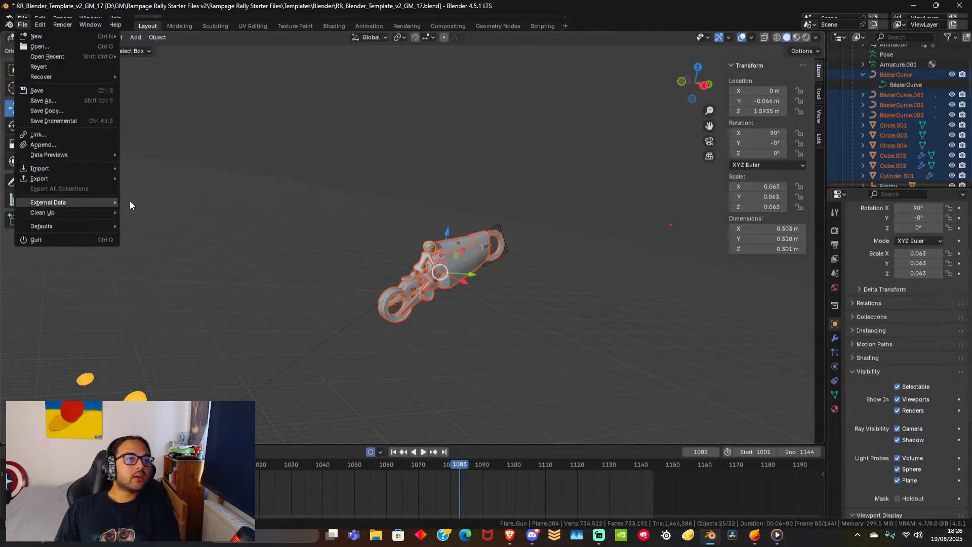
mouse_move(62, 168)
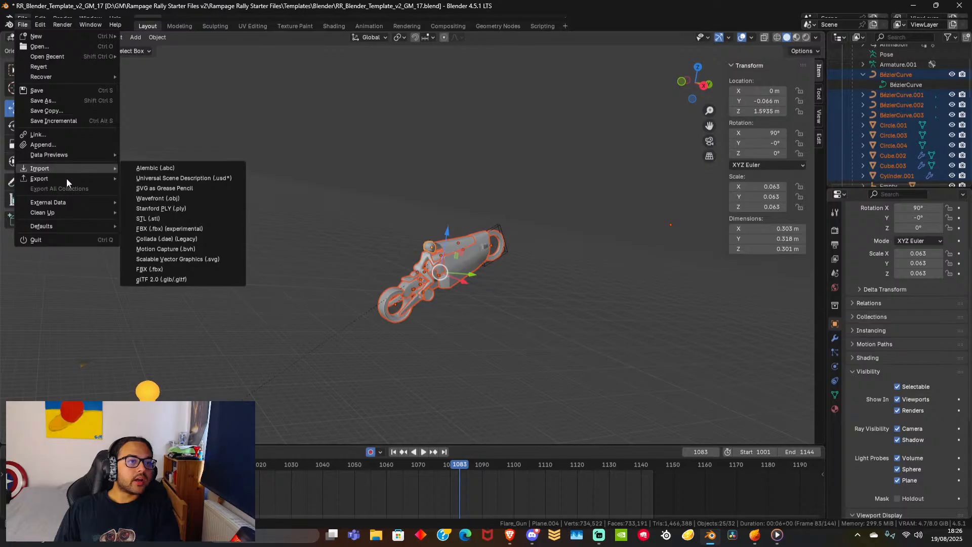
mouse_move(92, 178)
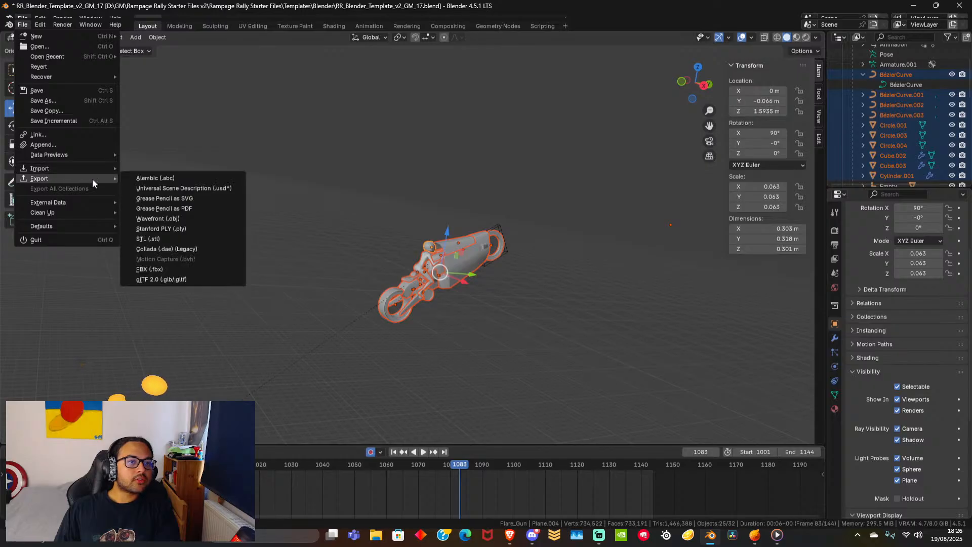
left_click(165, 269)
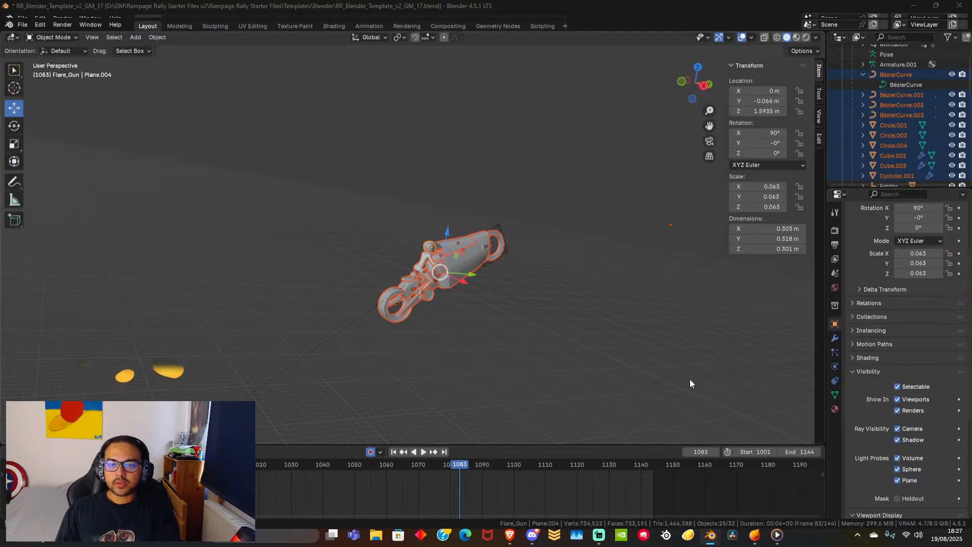
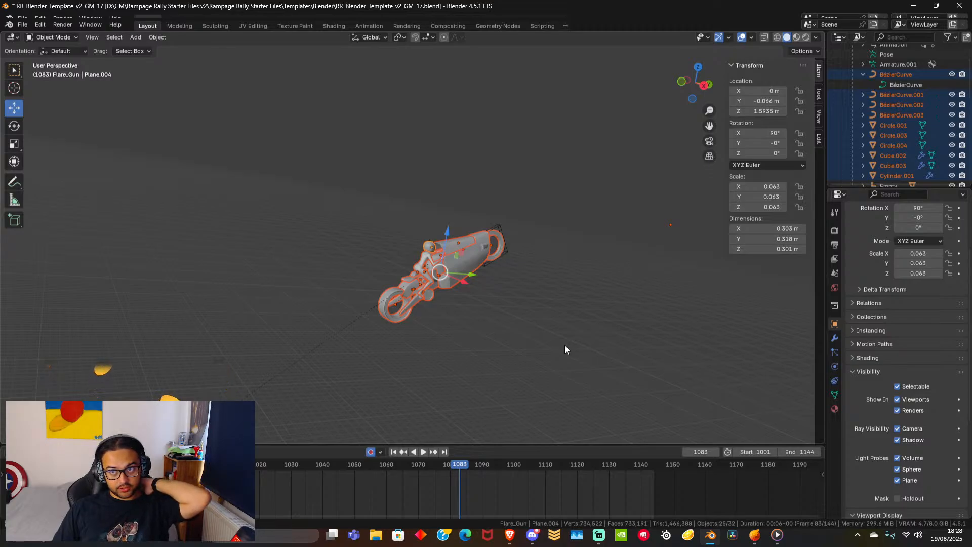
Clear the selection and close Blender with the scene changes saved, returning to EmberGen.
left_click(534, 318)
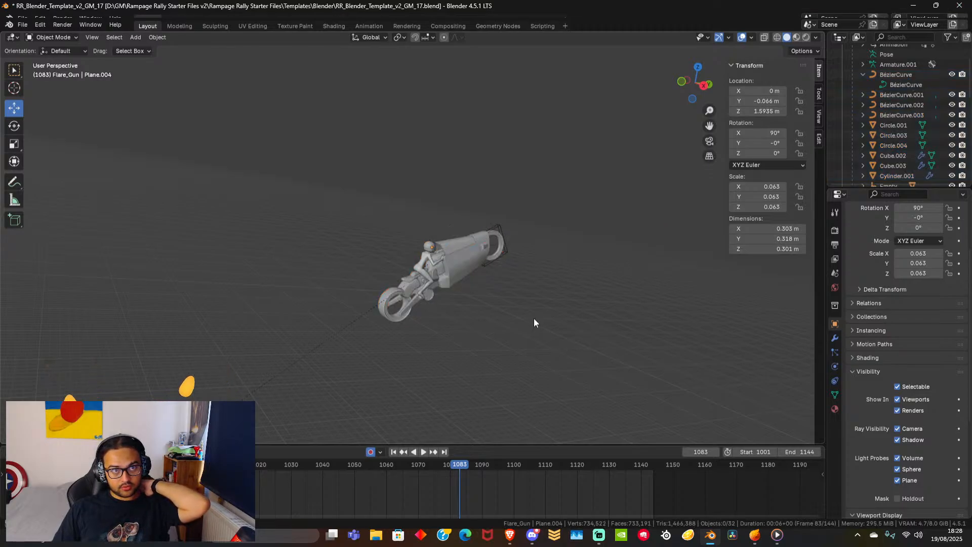
middle_click_drag(525, 308, 548, 305)
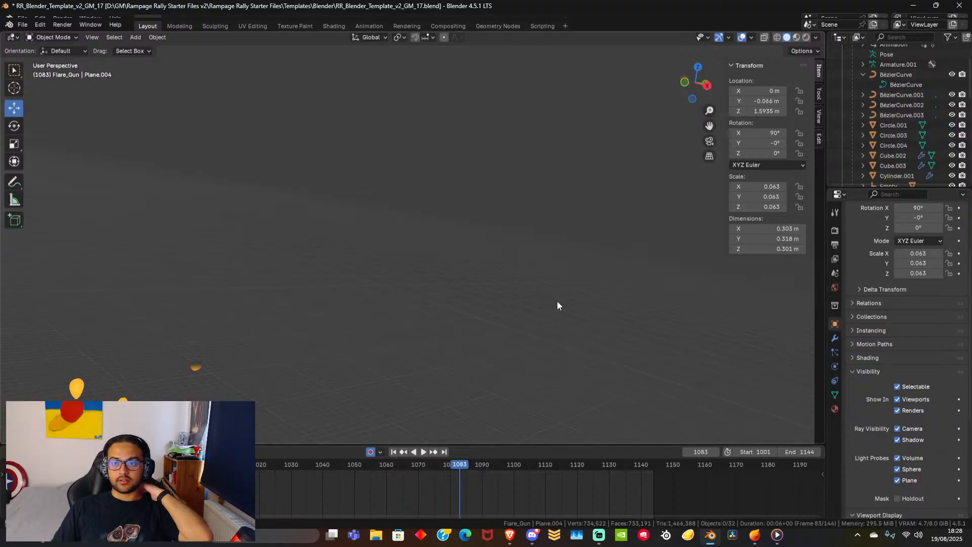
scroll(557, 301, "down", 10)
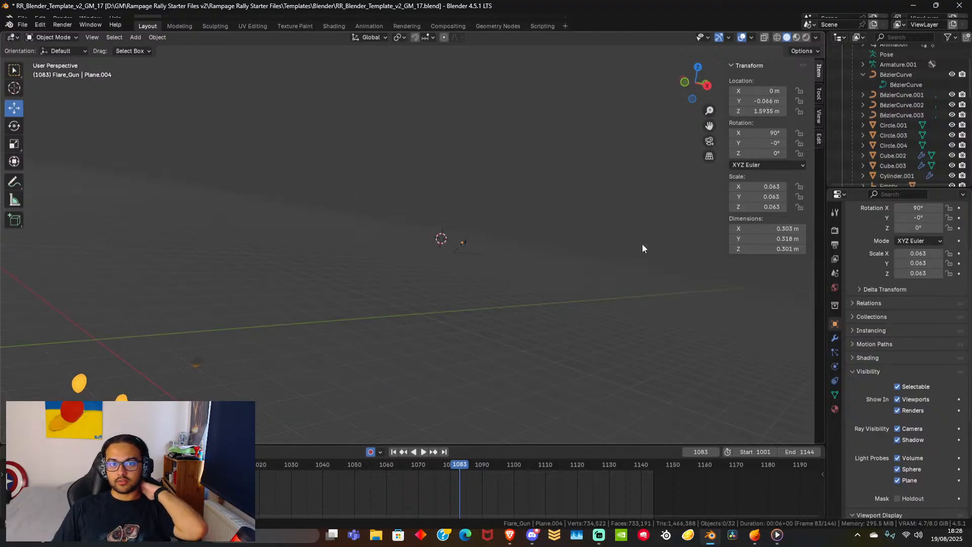
left_click(950, 5)
left_click(451, 287)
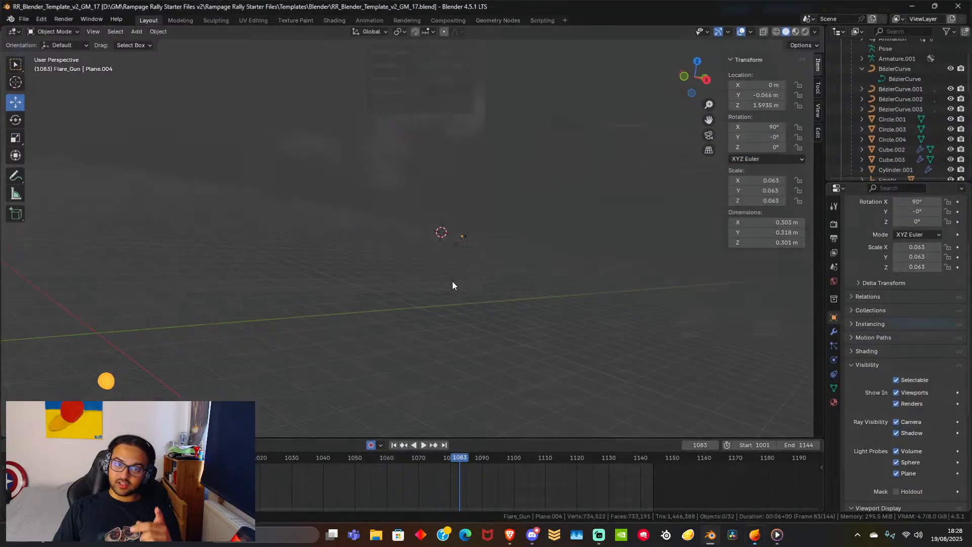
Paste a copy of the Import node below the original and load Bike_and_biker.fbx into it.
left_click(544, 193)
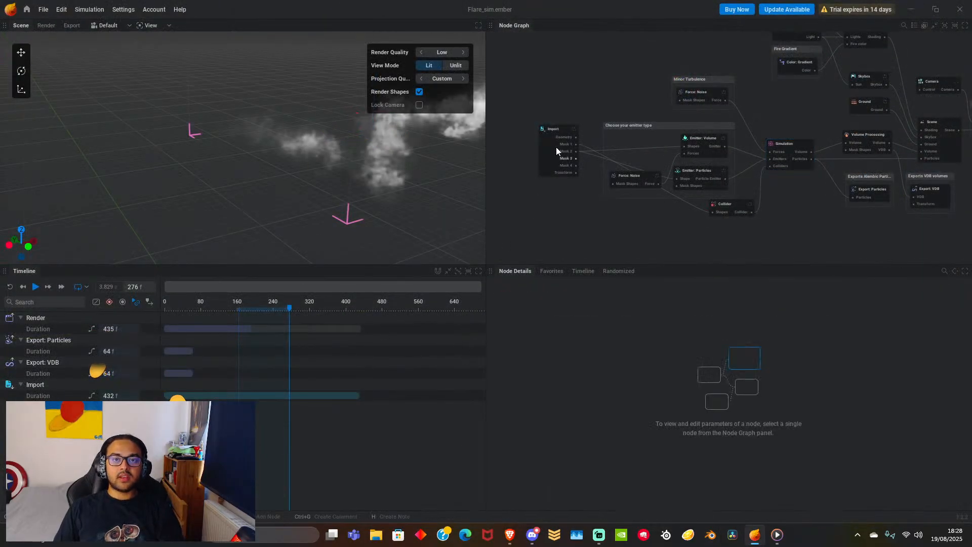
left_click(542, 159)
key("ctrl+v")
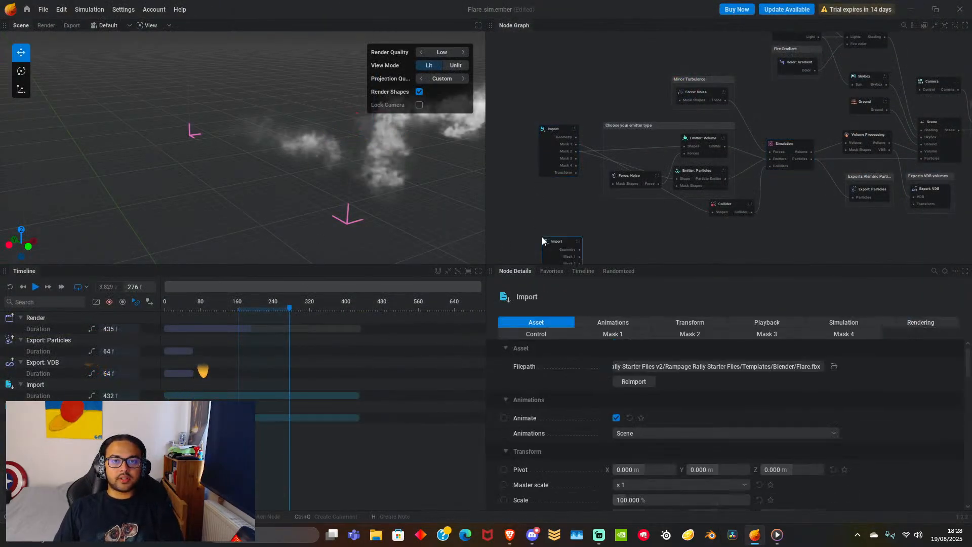
left_click(833, 366)
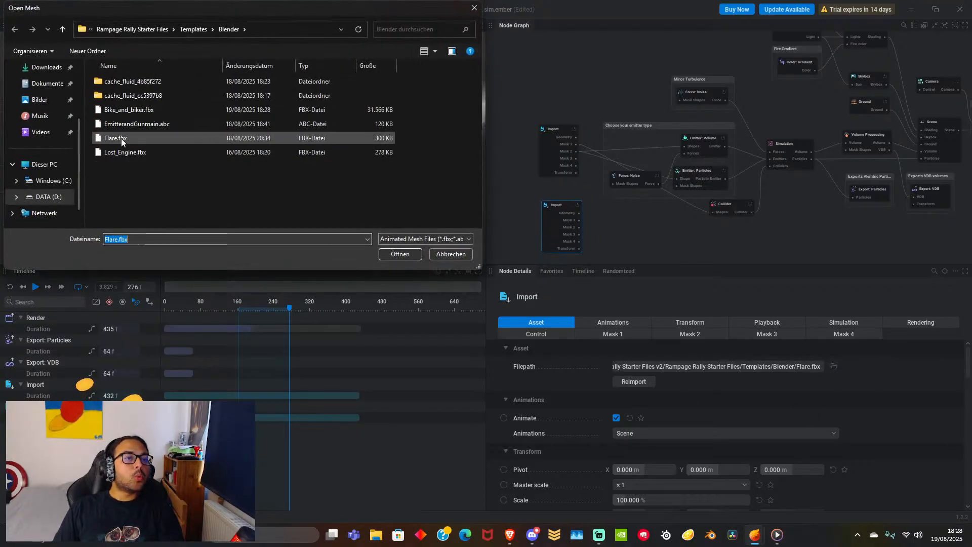
left_click(127, 109)
left_click(411, 254)
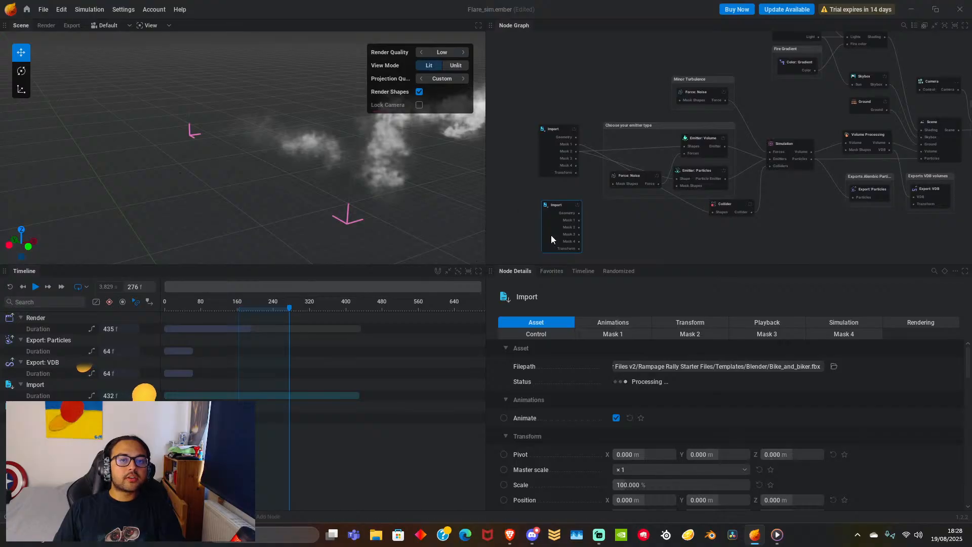
Connect the Geometry output of the new Import node to the Collider node's Shapes input.
scroll(593, 215, "up", 5)
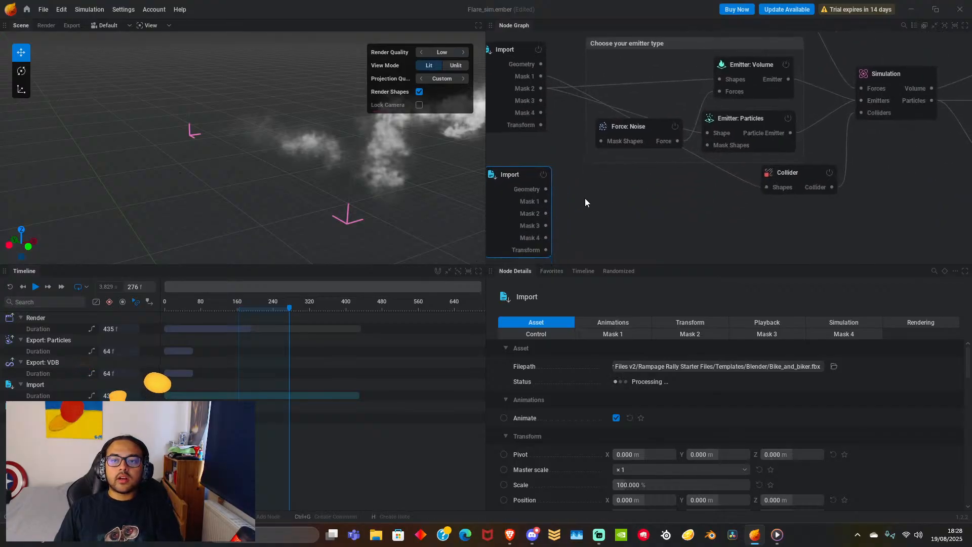
left_click_drag(546, 191, 766, 186)
middle_click_drag(788, 235, 724, 248)
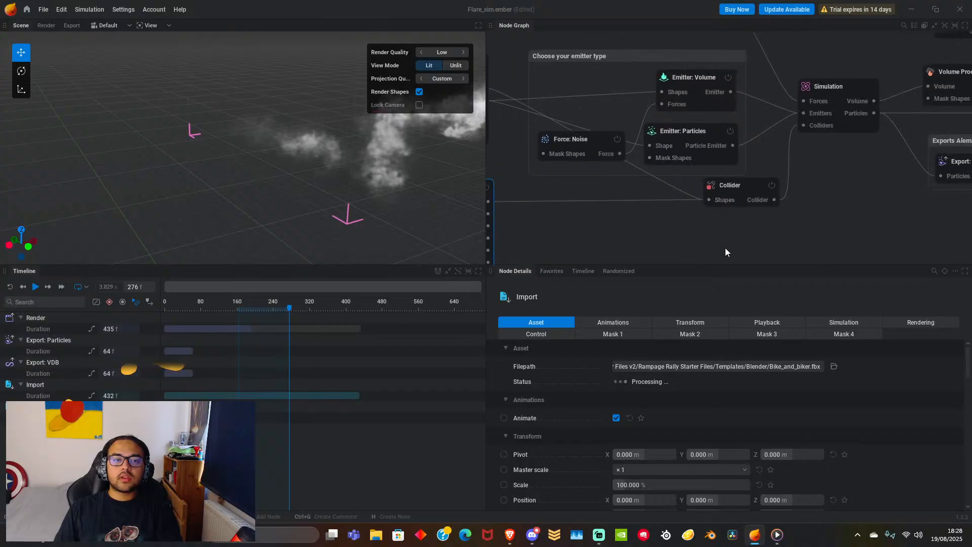
Play back the smoke simulation while the bike import processes and move the timeline to frame 22.
left_click(246, 304)
left_click_drag(187, 305, 147, 303)
left_click(35, 287)
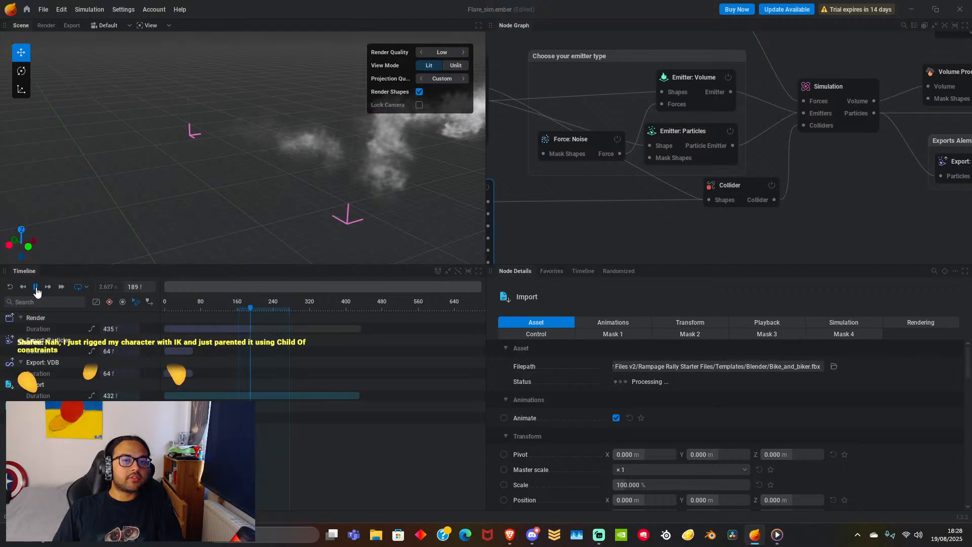
scroll(295, 208, "up", 3)
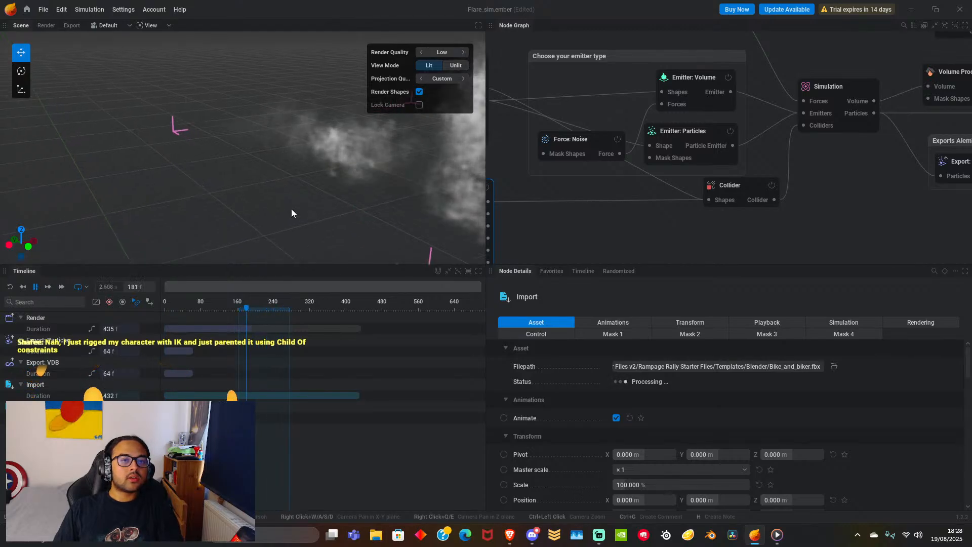
middle_click_drag(314, 233, 283, 242)
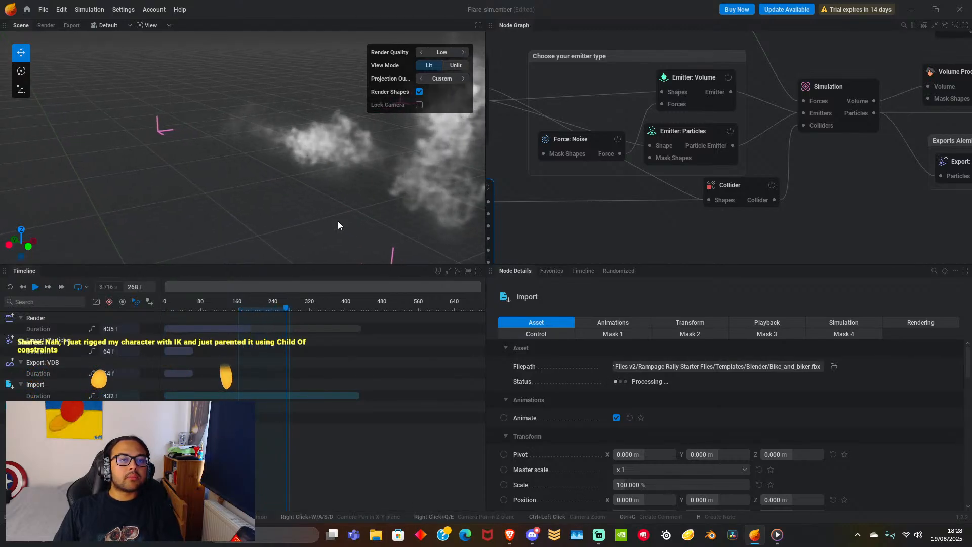
left_click(181, 309)
left_click_drag(180, 307, 174, 308)
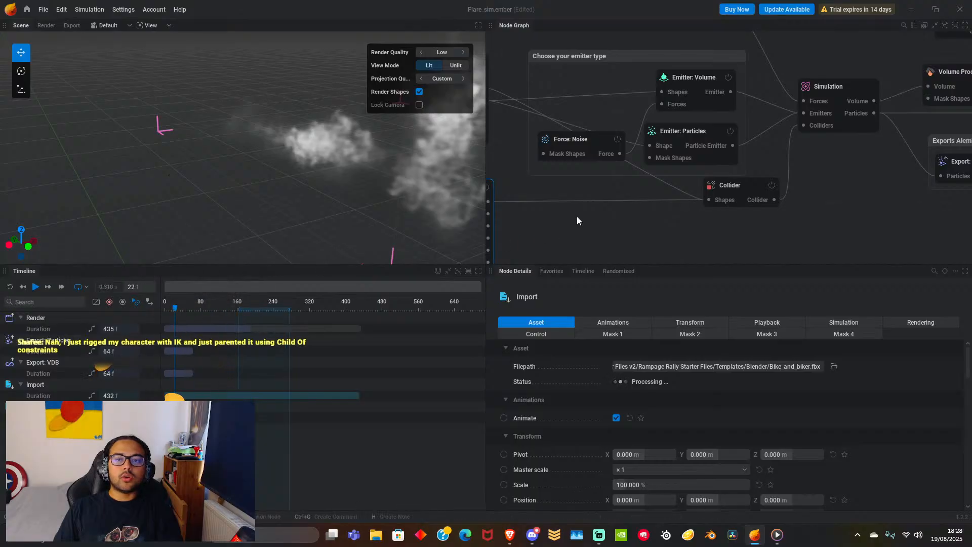
Check which meshes the original Import node assigns to Mask 1 and look over the emitters in the scene.
middle_click_drag(602, 215, 688, 228)
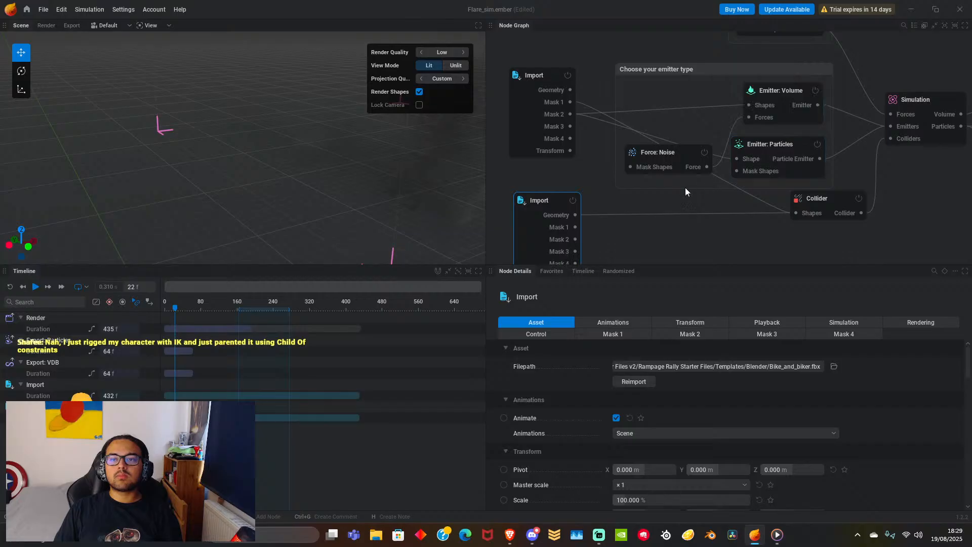
left_click(534, 103)
scroll(678, 364, "up", 1)
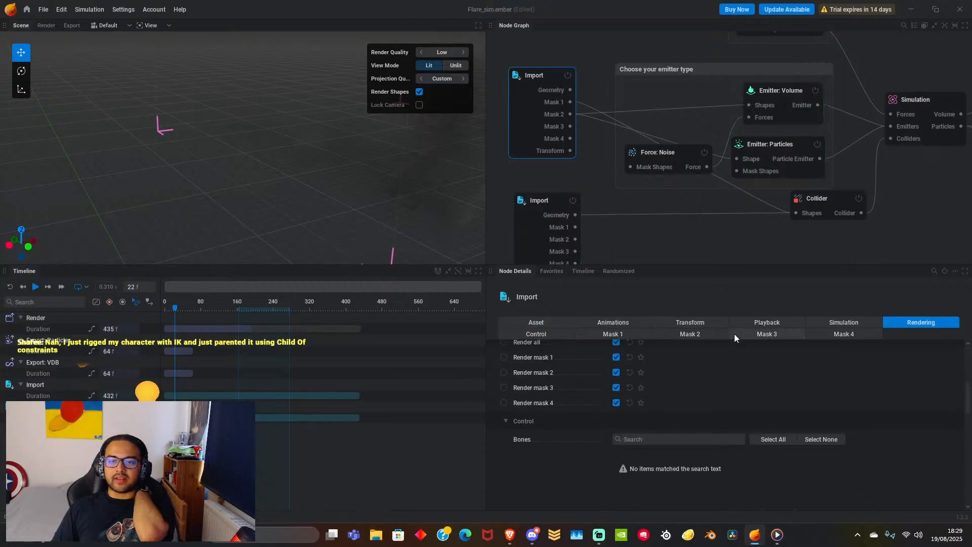
left_click(632, 333)
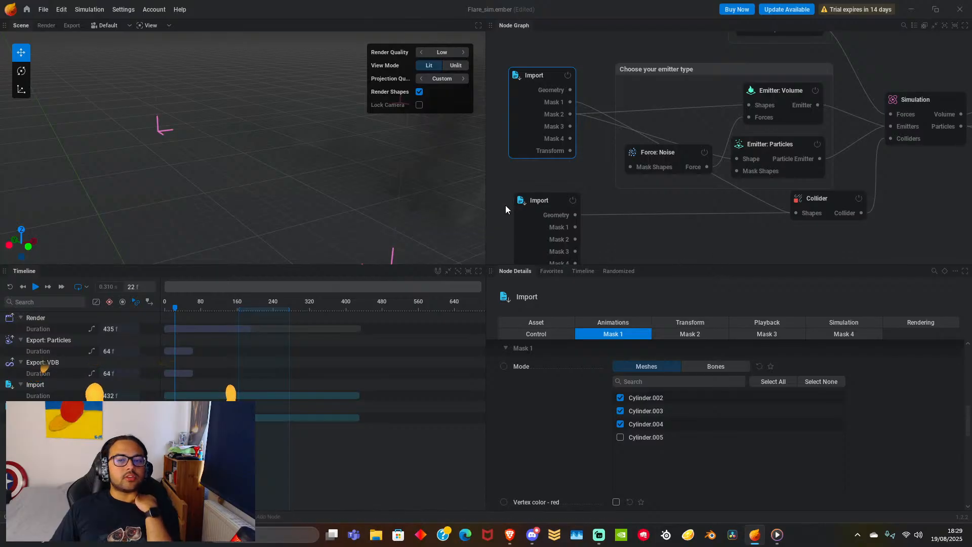
scroll(384, 202, "down", 4)
middle_click_drag(360, 209, 258, 155)
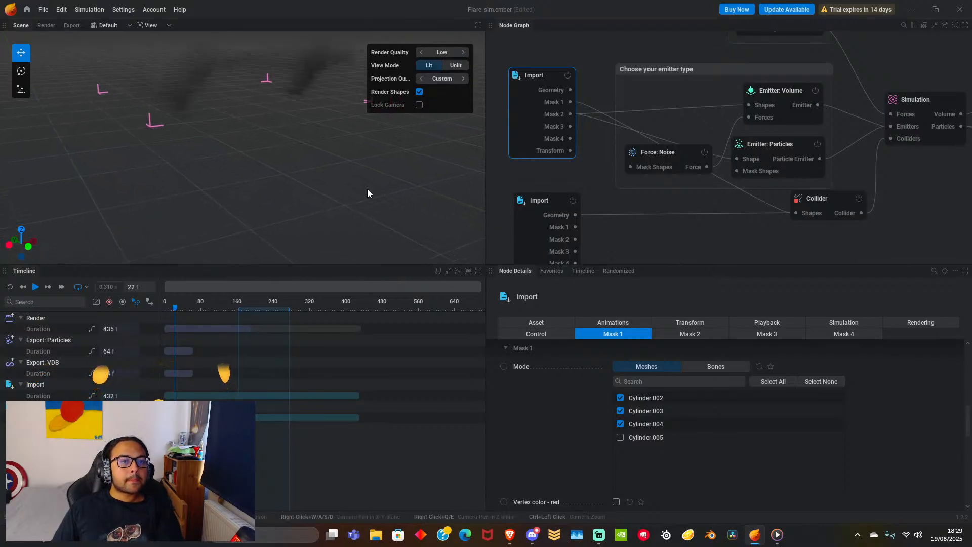
Replay the smoke simulation from frame 0 and pause it at frame 224.
left_click_drag(367, 190, 273, 134)
scroll(359, 184, "down", 3)
middle_click_drag(260, 198, 387, 171)
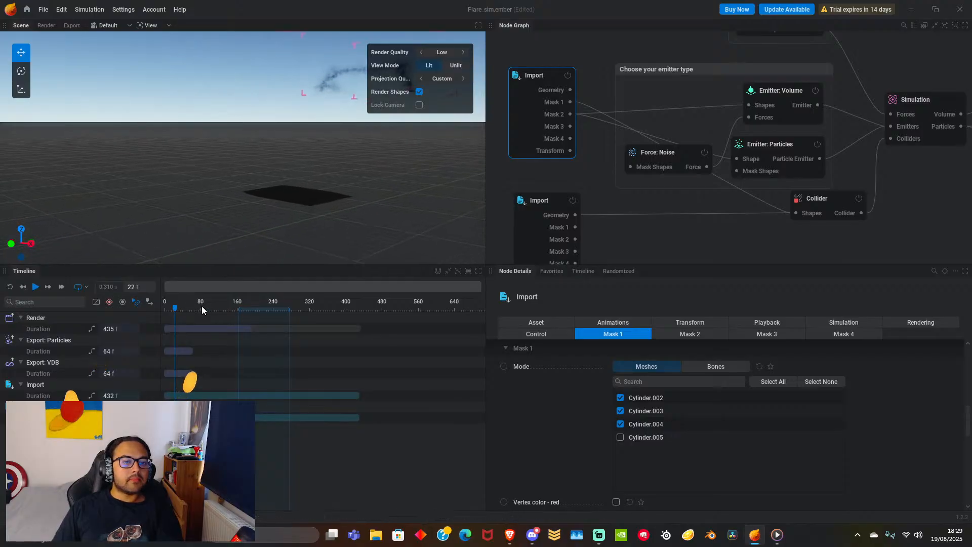
left_click_drag(175, 308, 164, 310)
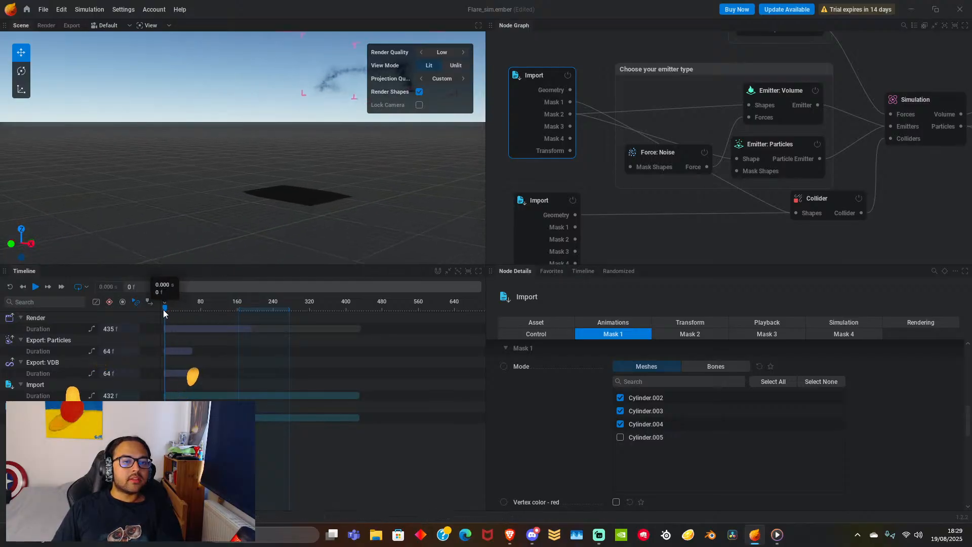
left_click(34, 287)
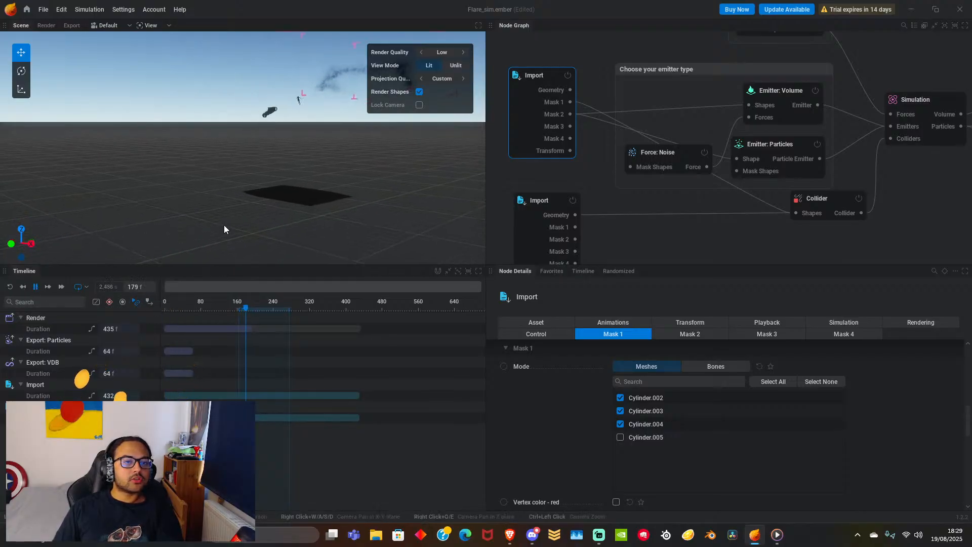
middle_click_drag(343, 143, 307, 175)
key("space")
Examine the imported bike and rider up close in the scene at frame 224.
scroll(336, 139, "up", 7)
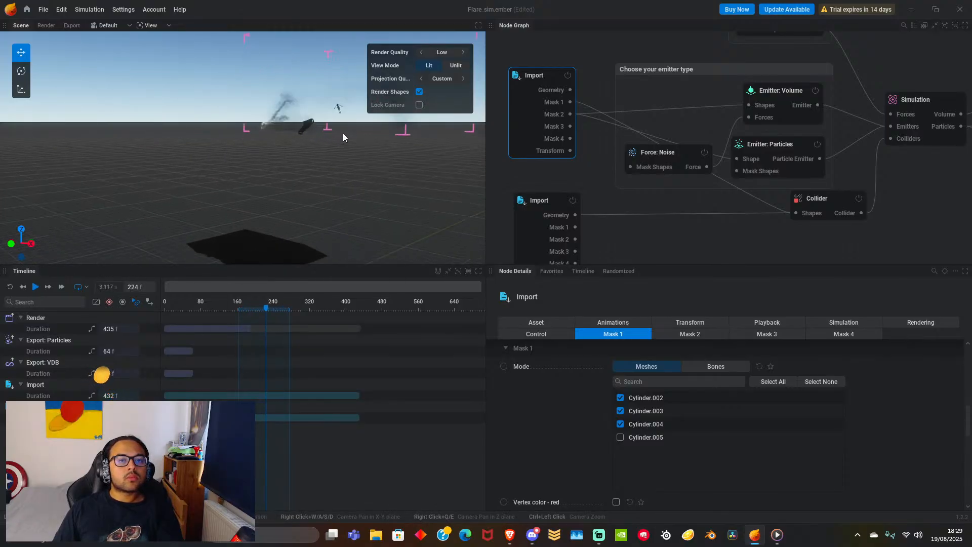
middle_click_drag(374, 139, 272, 215)
middle_click_drag(304, 168, 293, 175)
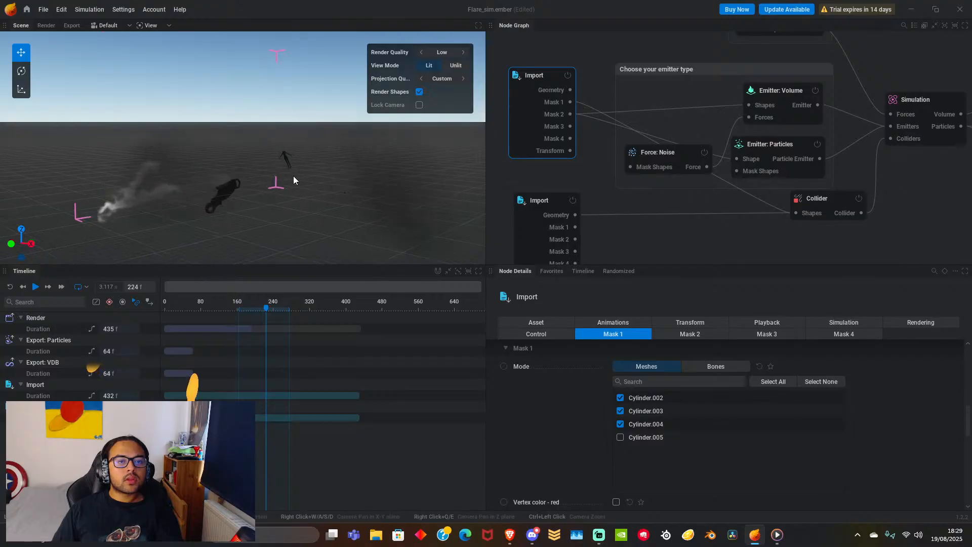
scroll(329, 199, "up", 8)
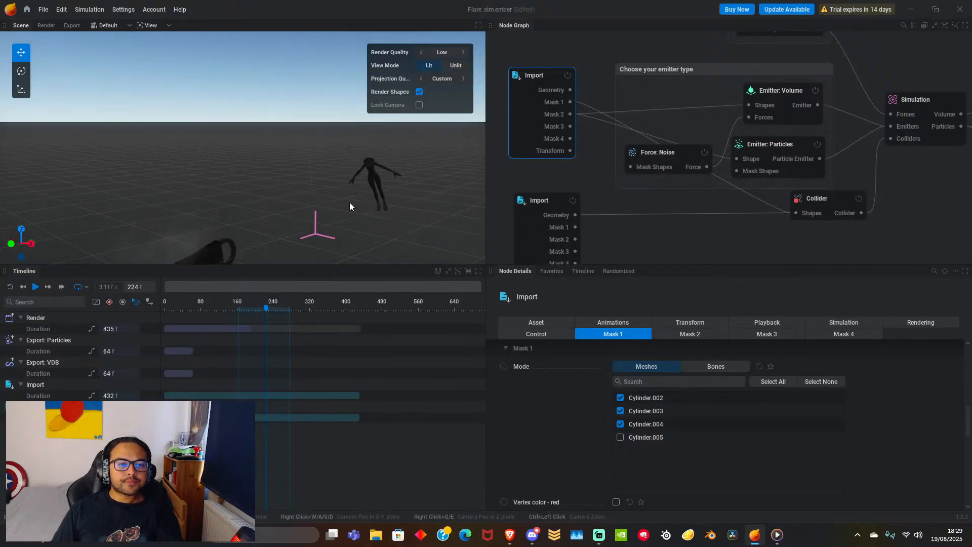
middle_click_drag(349, 202, 309, 183)
scroll(352, 183, "up", 3)
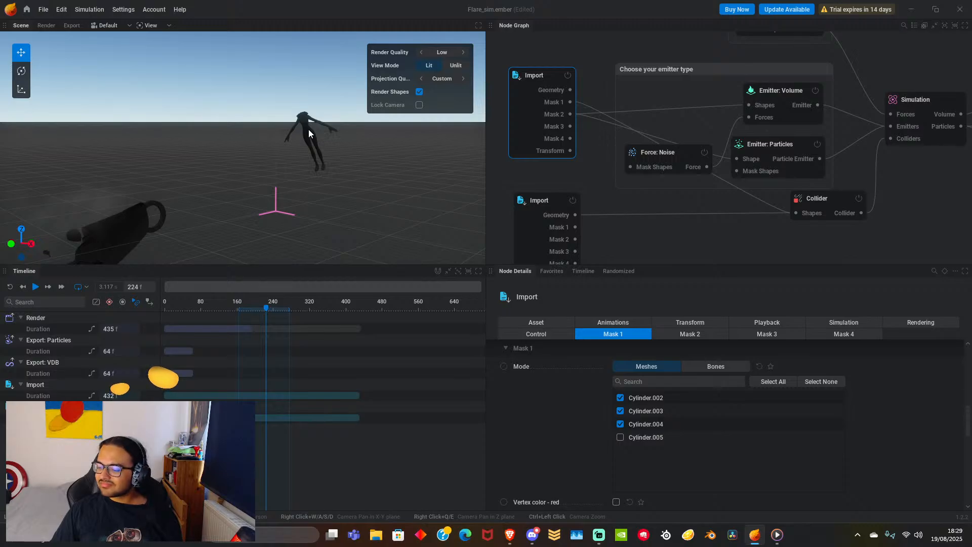
scroll(308, 130, "down", 1)
Move the timeline to frame 210 and examine the rider, the bike and the smoke around them.
left_click_drag(242, 308, 260, 309)
mouse_move(209, 222)
middle_mouse_down()
mouse_move(319, 238)
mouse_move(384, 151)
mouse_move(334, 210)
middle_mouse_up()
scroll(221, 198, "down", 3)
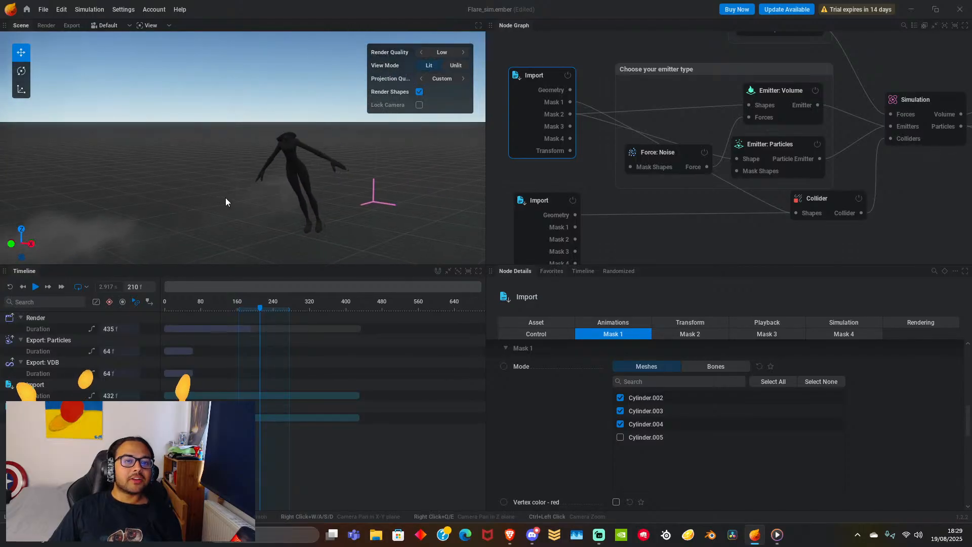
middle_click_drag(243, 192, 354, 202)
middle_click_drag(223, 111, 218, 202)
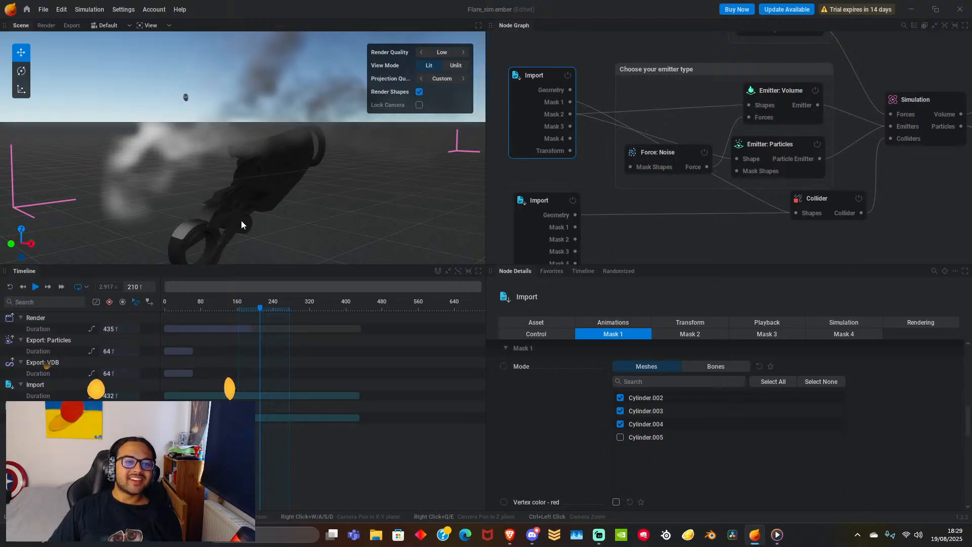
scroll(241, 222, "up", 4)
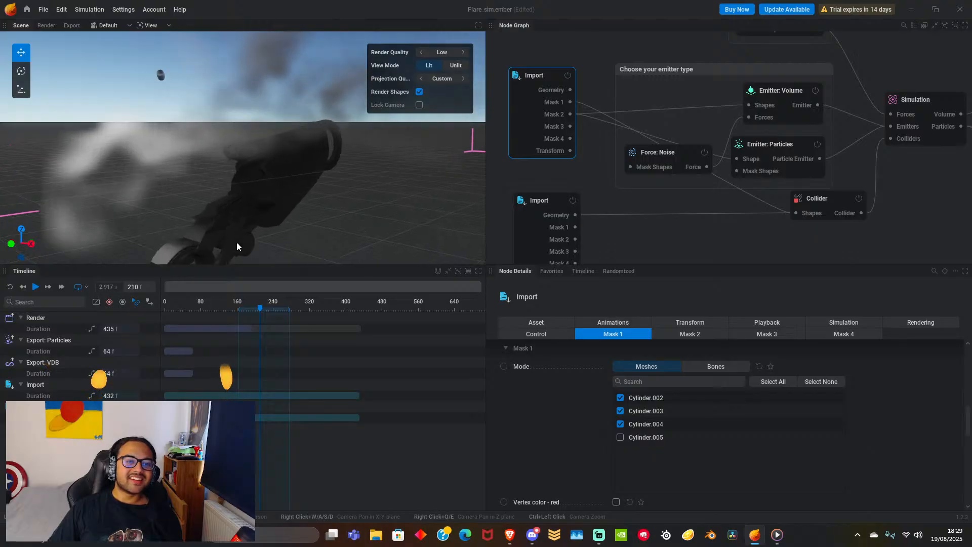
Return the timeline to frame 0 and inspect the imported bike and rider geometry from several distances and angles.
left_click_drag(243, 311, 138, 313)
scroll(246, 189, "down", 5)
scroll(249, 186, "down", 3)
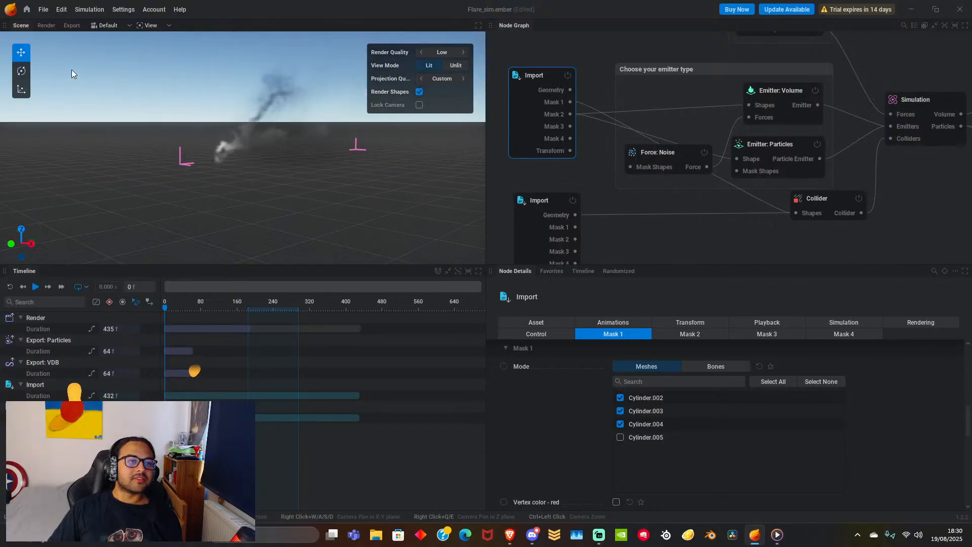
scroll(187, 177, "down", 3)
middle_click_drag(187, 177, 184, 109)
scroll(175, 190, "down", 5)
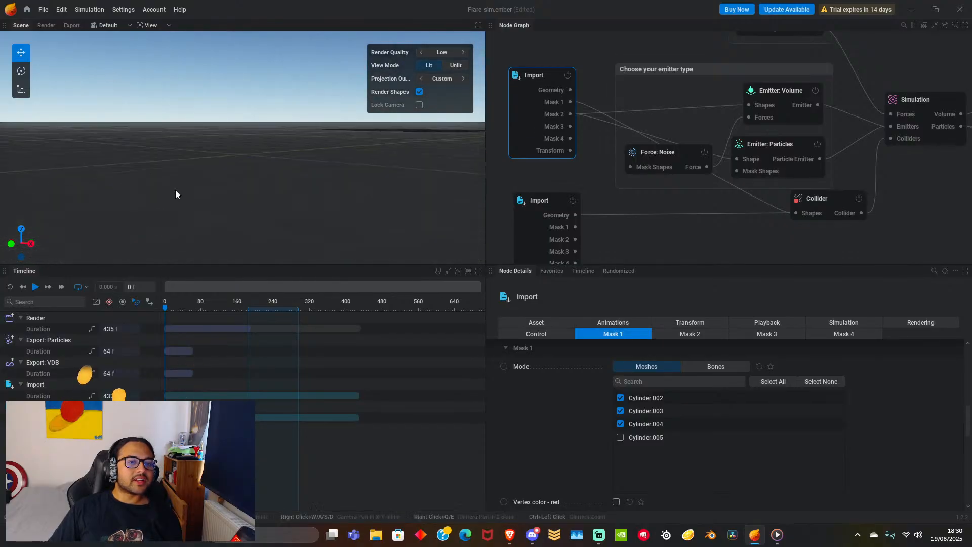
scroll(173, 228, "up", 5)
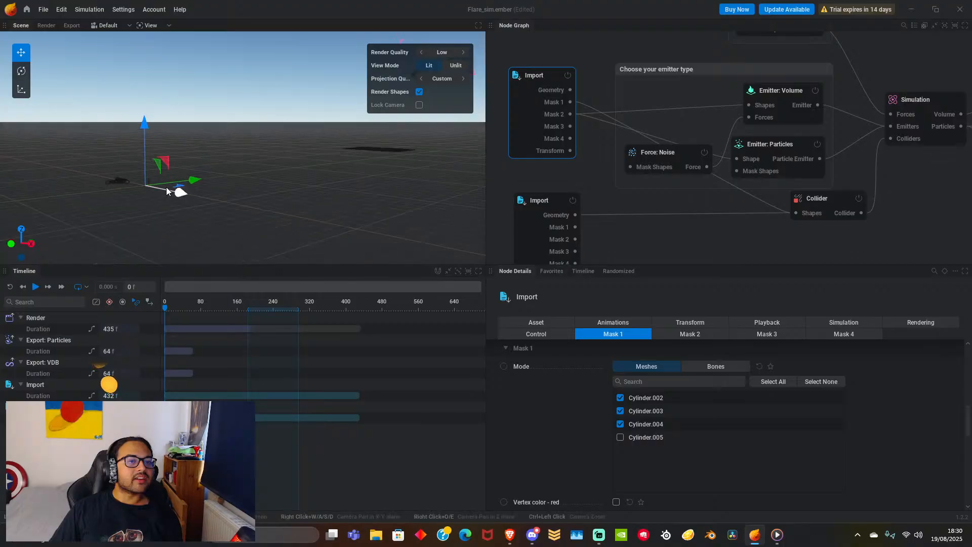
scroll(114, 247, "up", 3)
middle_click_drag(114, 247, 428, 197)
scroll(213, 194, "up", 2)
scroll(214, 193, "up", 4)
scroll(290, 191, "down", 2)
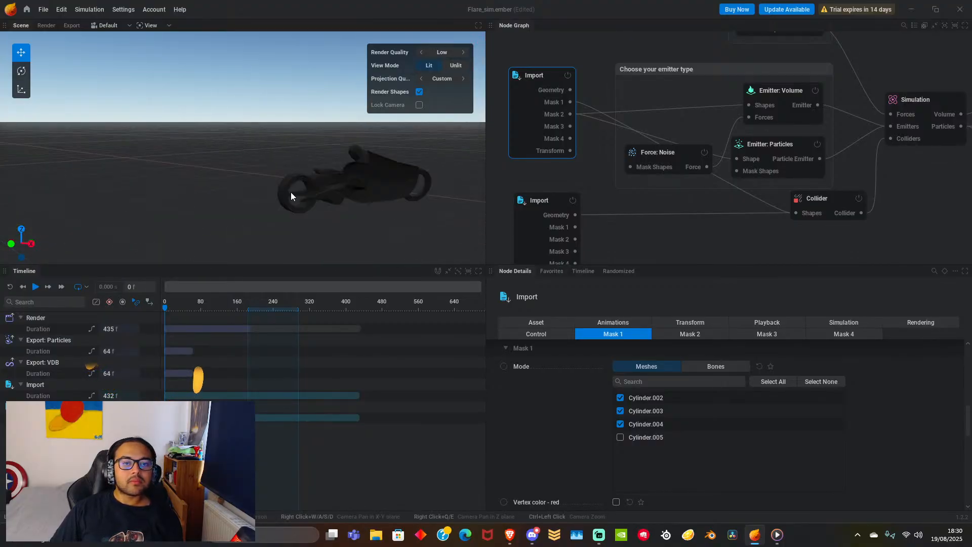
middle_click_drag(290, 192, 245, 212)
scroll(339, 209, "down", 2)
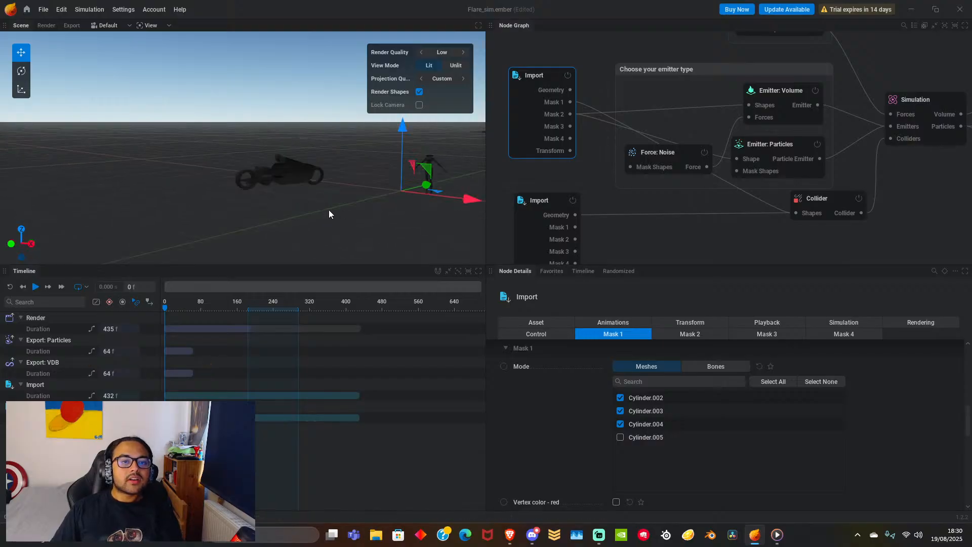
mouse_move(328, 209)
middle_mouse_down()
mouse_move(372, 186)
mouse_move(334, 208)
middle_mouse_up()
scroll(273, 205, "up", 3)
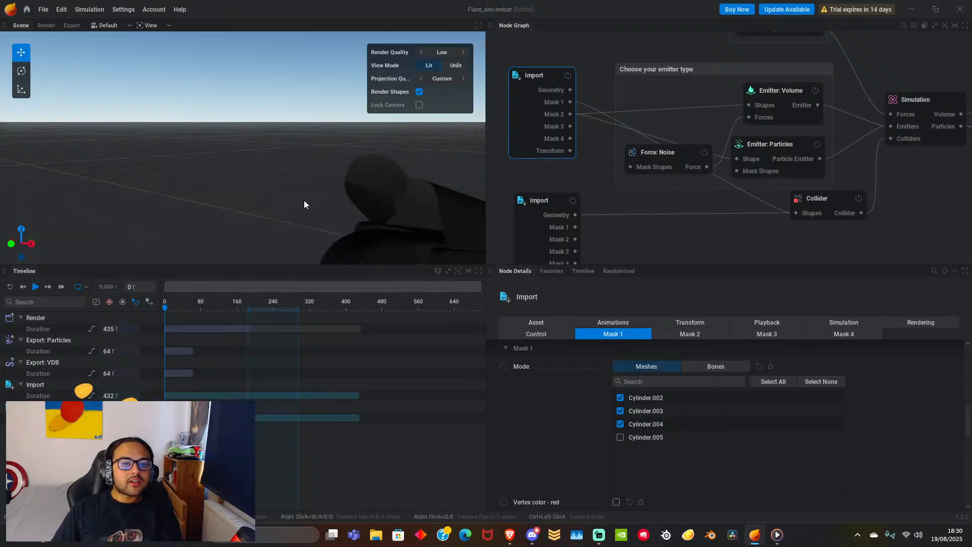
scroll(305, 201, "down", 1)
scroll(305, 201, "up", 1)
scroll(305, 201, "down", 4)
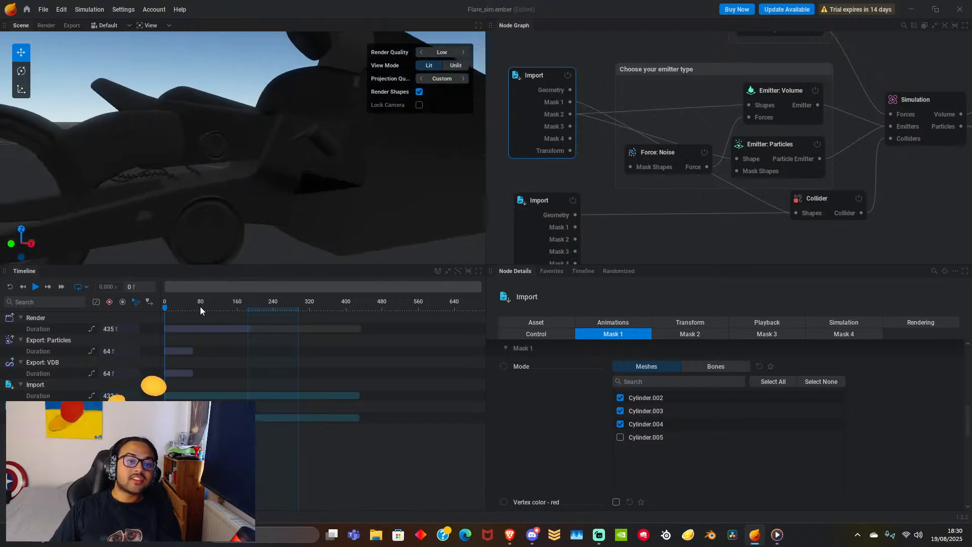
scroll(308, 188, "down", 5)
middle_click_drag(307, 187, 387, 156)
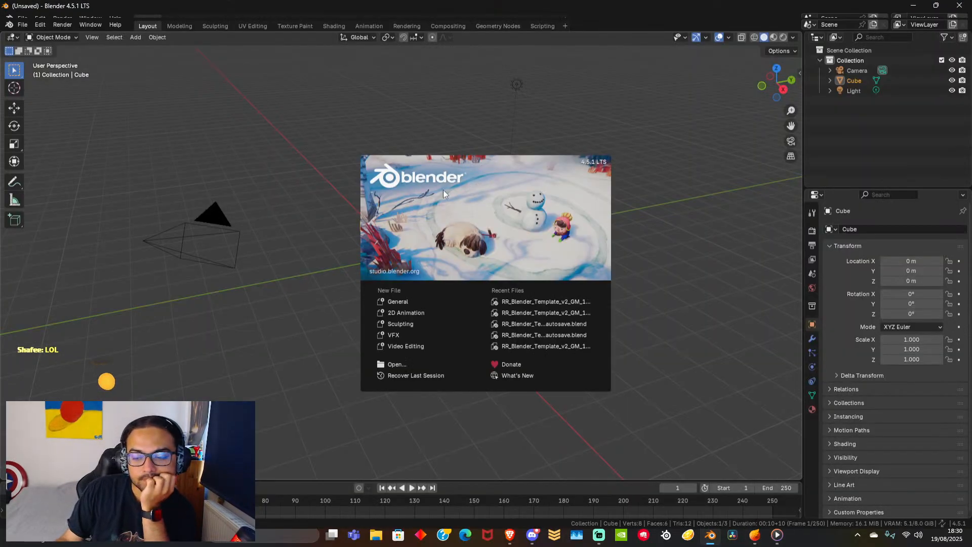
Open the recent file RR_Blender_Template_v2_GM_17 in Blender and select the rider's MESH - Delta object.
left_click(557, 301)
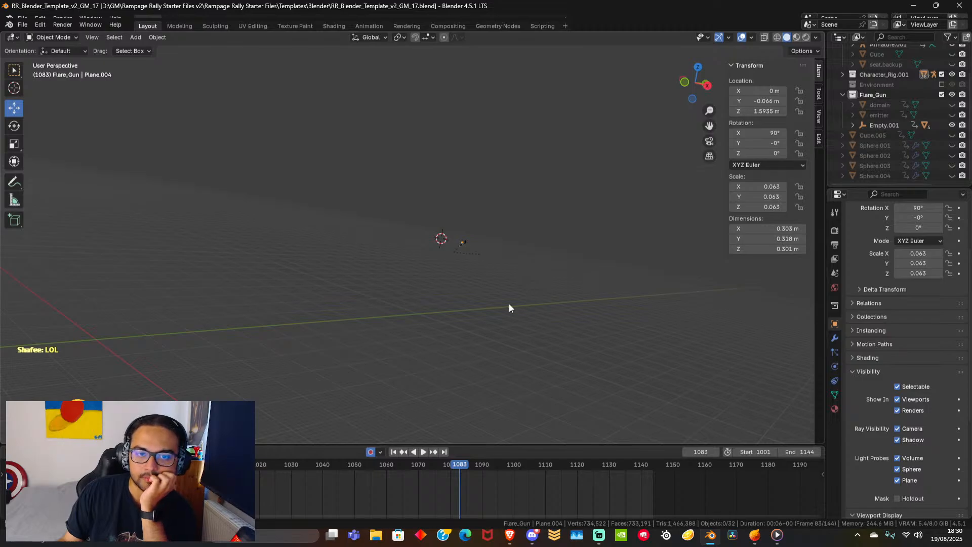
scroll(495, 349, "up", 5)
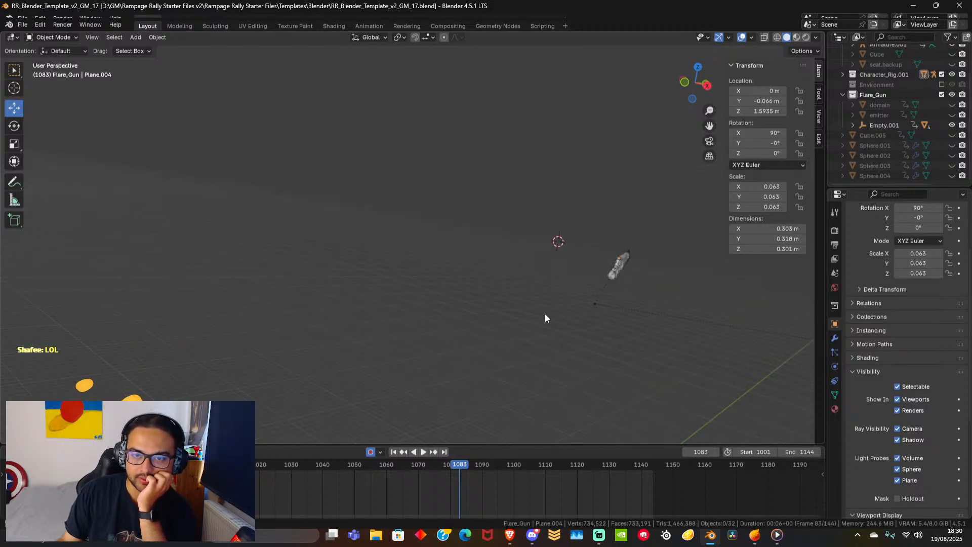
left_click(616, 269)
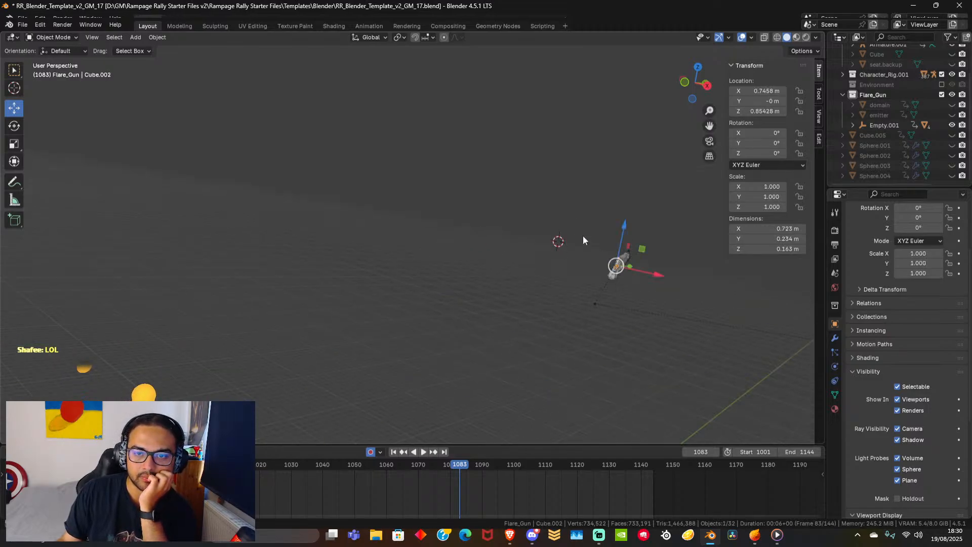
left_click(582, 237)
left_click(617, 266)
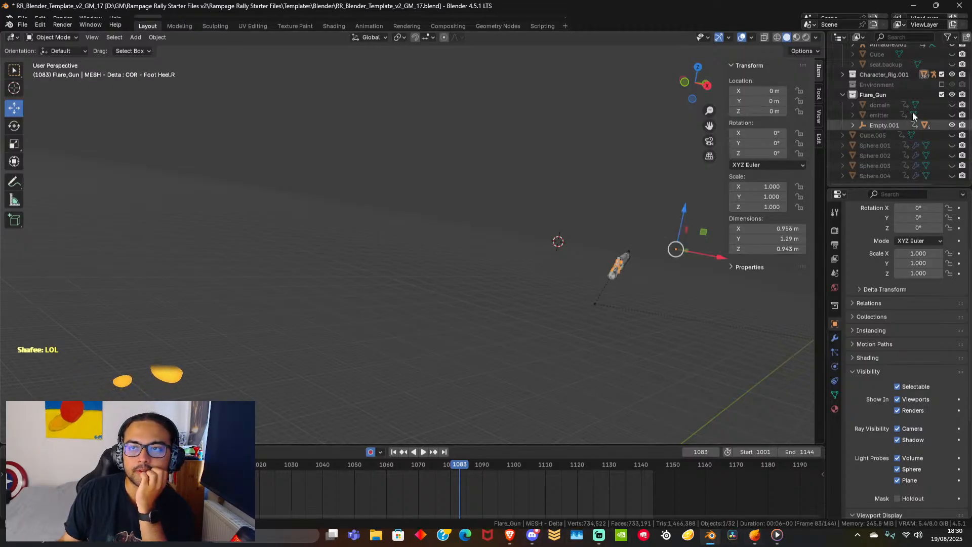
Switch back to EmberGen and disconnect the bike Import node's Geometry output from the Collider's Shapes input.
key("alt+Tab")
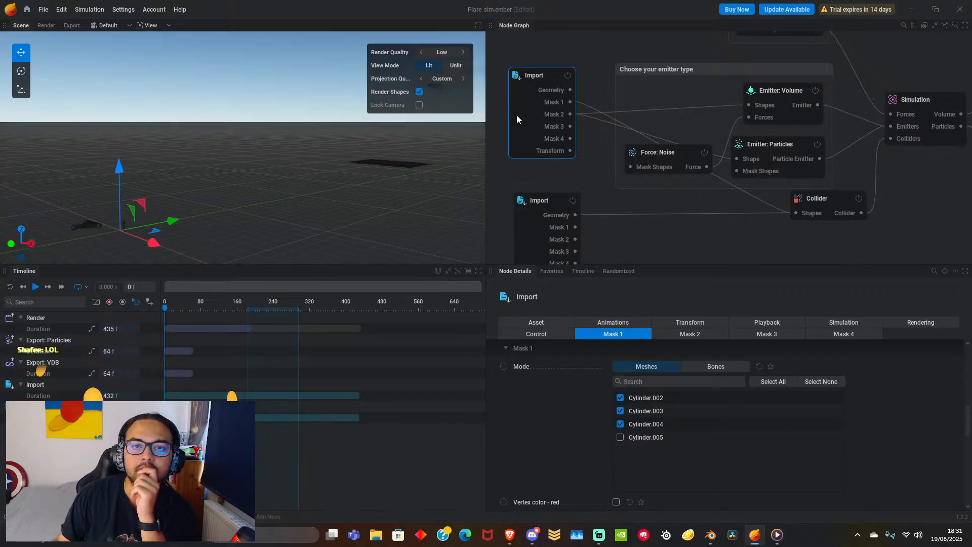
left_click(527, 209)
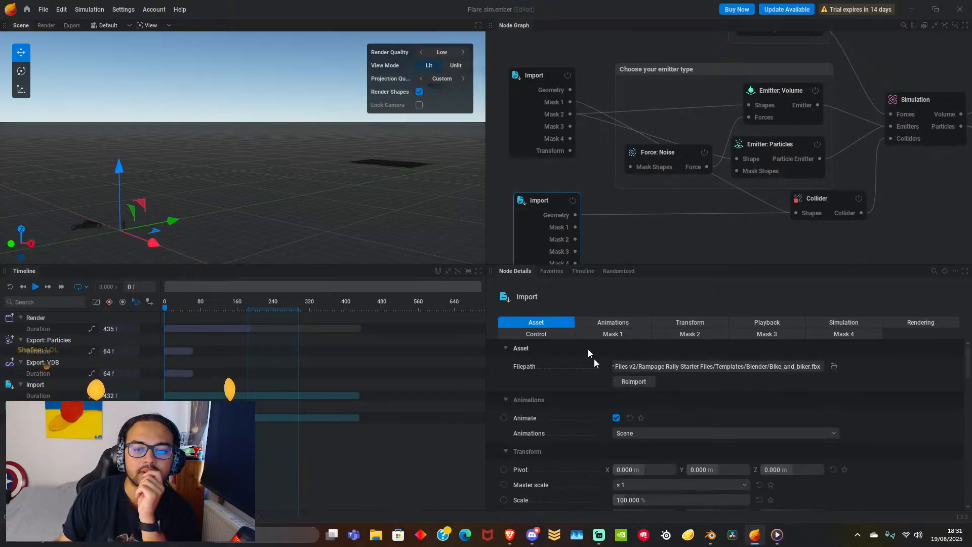
left_click(635, 333)
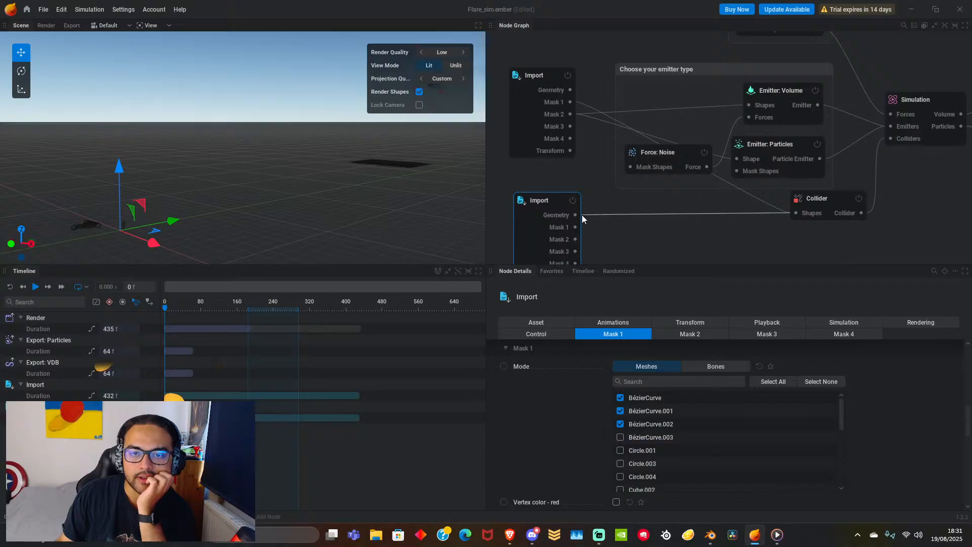
left_click_drag(601, 214, 612, 257)
left_click(605, 215)
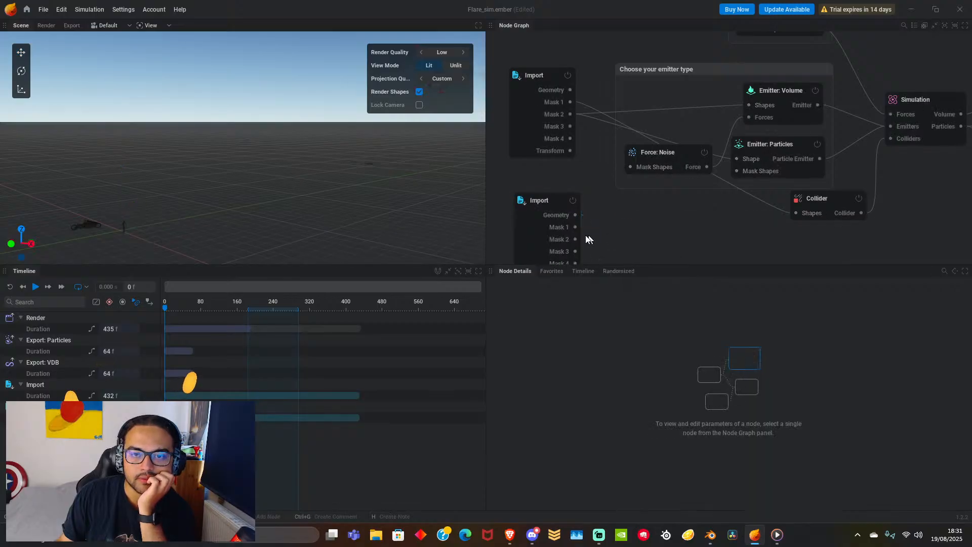
Assign all meshes of the Bike_and_biker Import node to Mask 1 and check the mesh list.
left_click(560, 227)
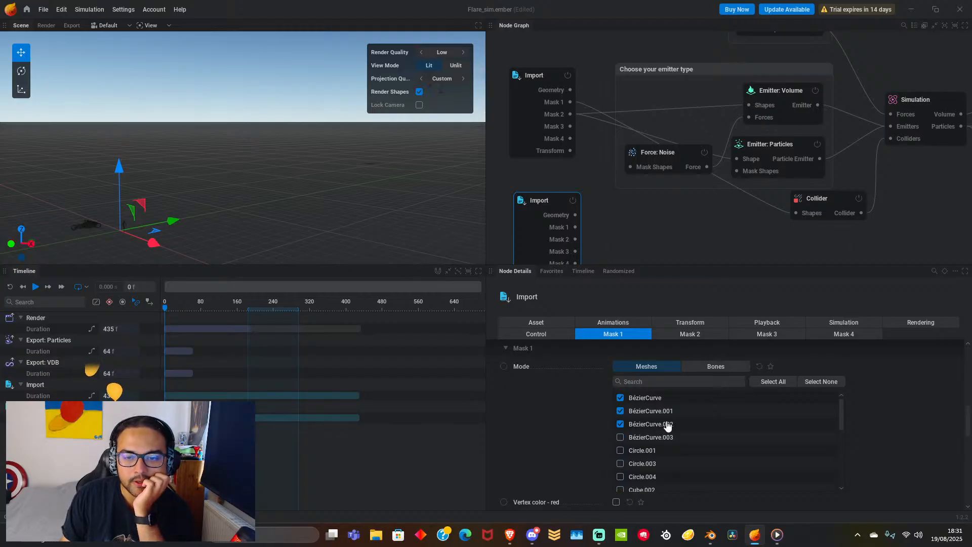
scroll(666, 424, "down", 2)
scroll(666, 424, "up", 5)
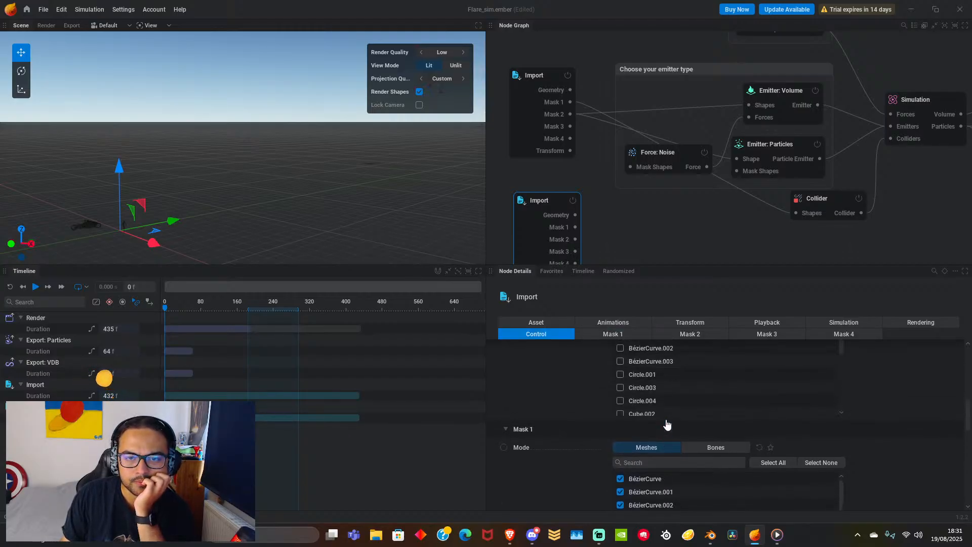
scroll(662, 439, "down", 1)
scroll(653, 461, "down", 1)
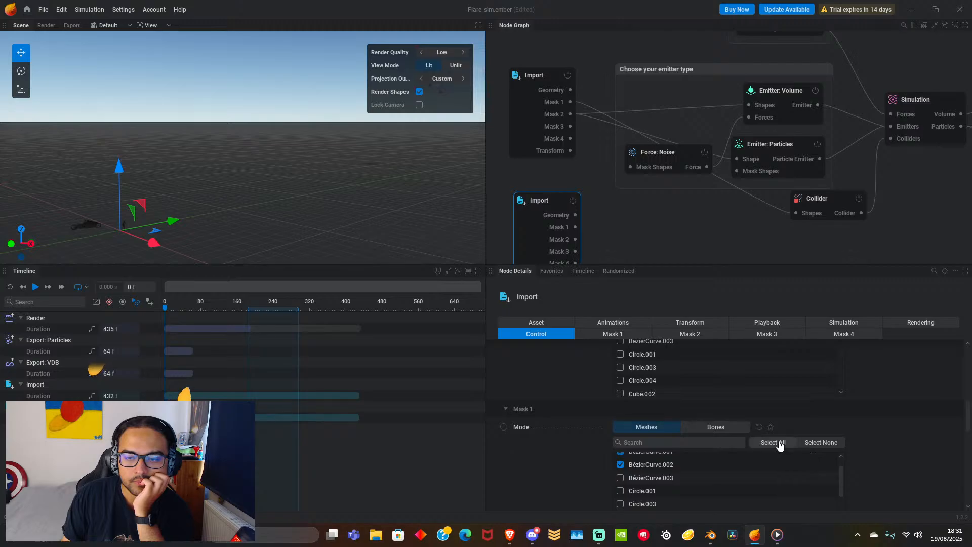
scroll(651, 481, "down", 4)
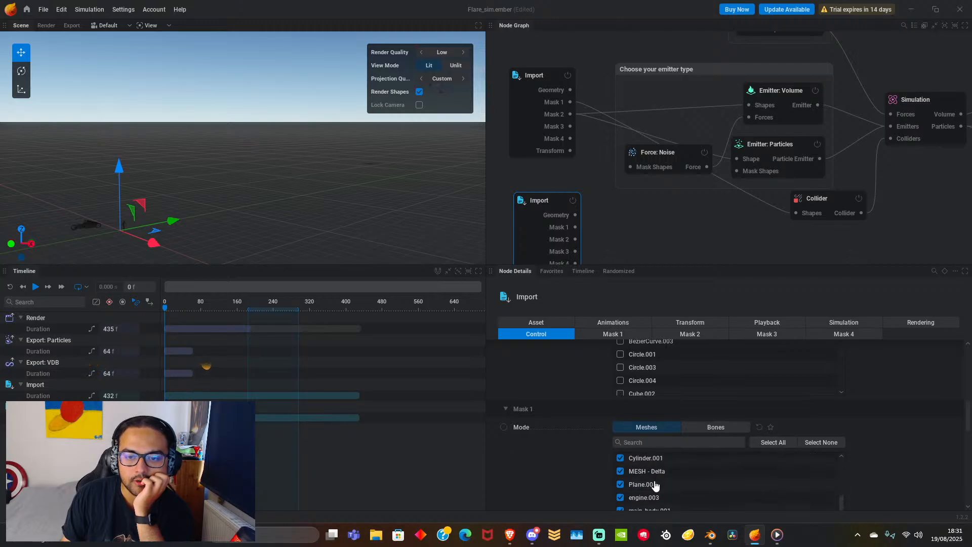
scroll(571, 465, "down", 3)
scroll(571, 459, "down", 1)
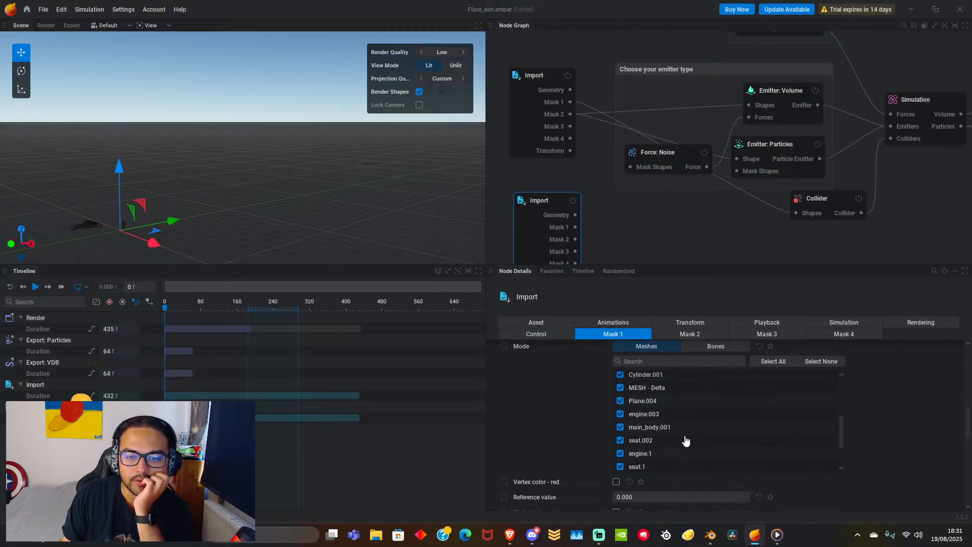
scroll(661, 428, "down", 6)
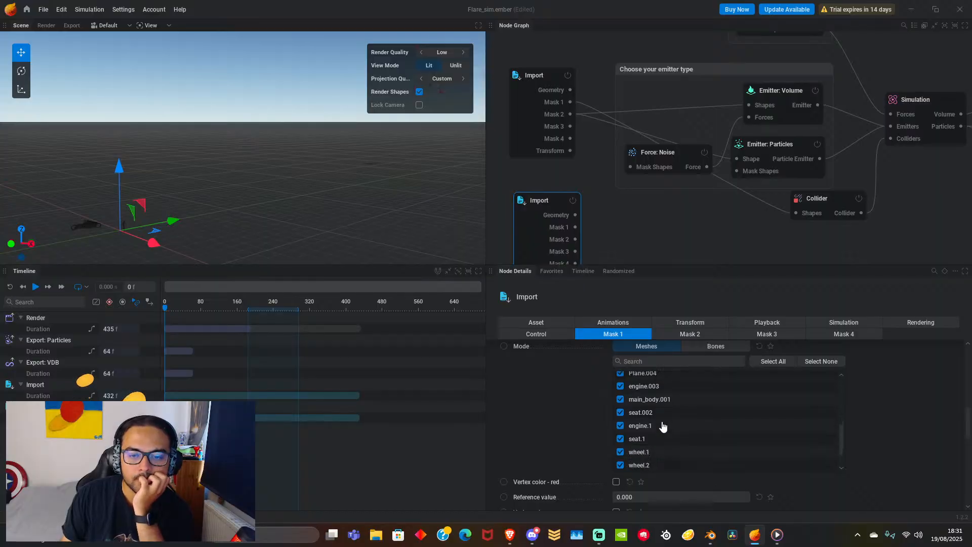
scroll(663, 421, "up", 2)
scroll(663, 421, "up", 5)
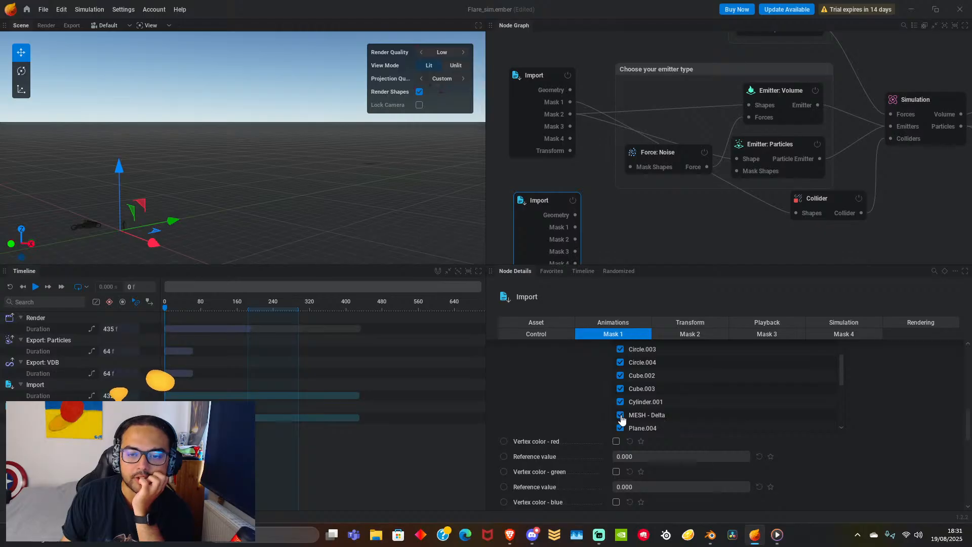
scroll(663, 400, "up", 8)
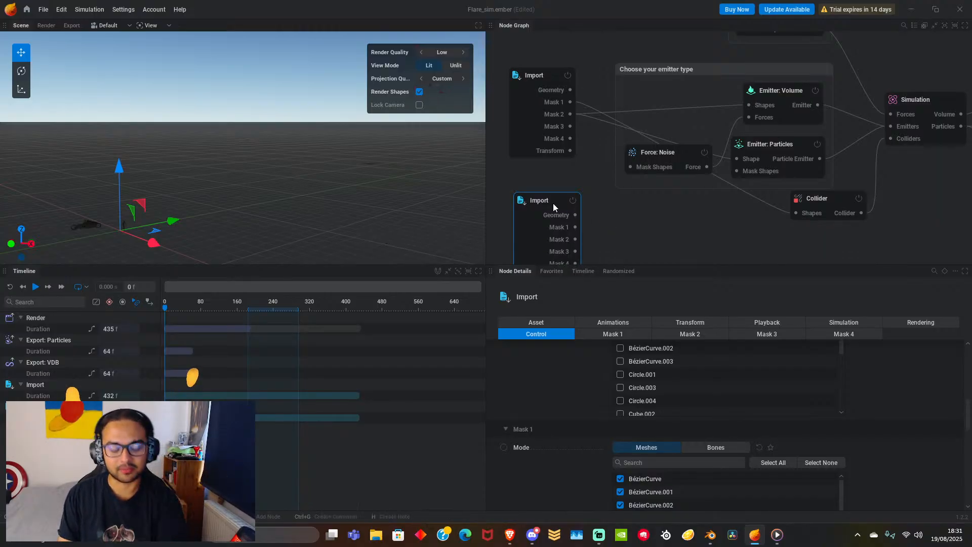
left_click(595, 221)
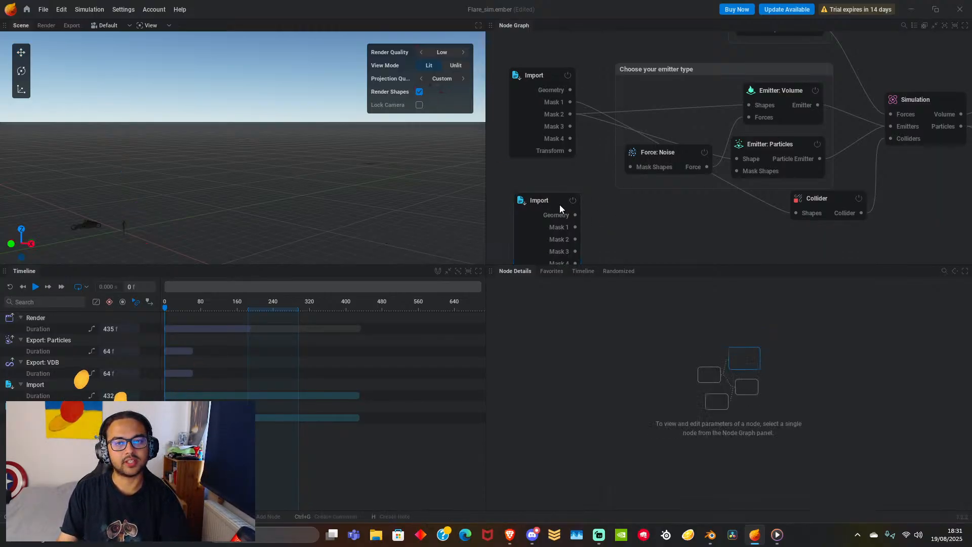
Delete the bike and rider Import node from the node graph and switch to Blender.
left_click(559, 204)
key("Delete")
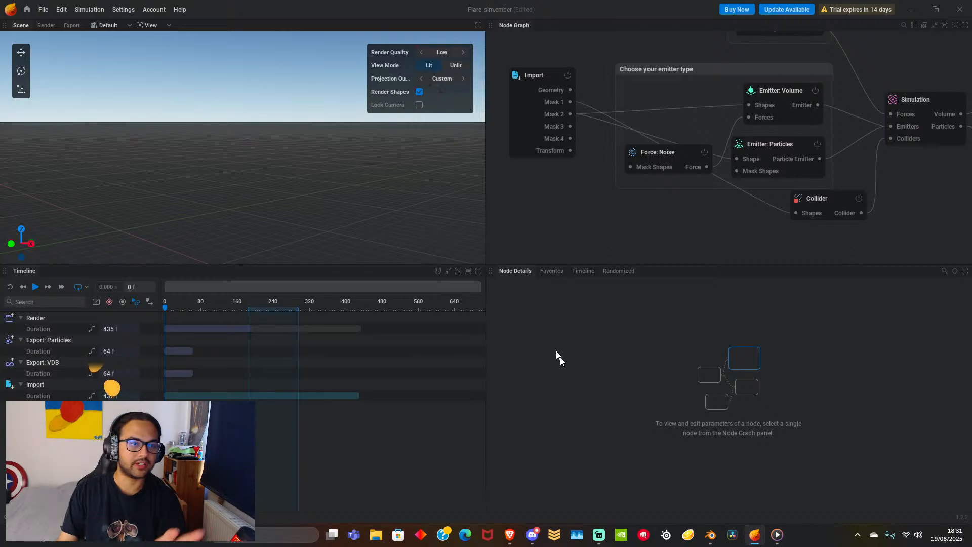
left_click(711, 535)
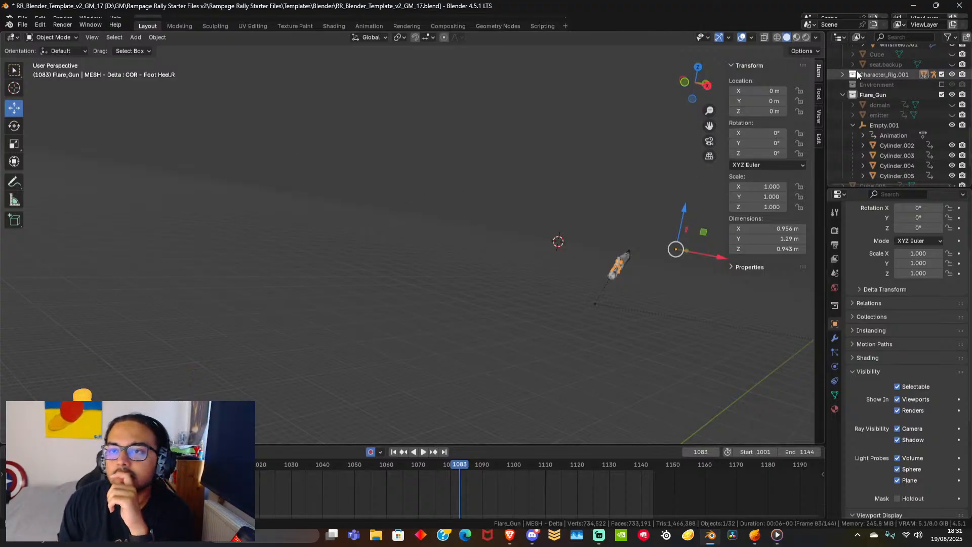
Expand the Character_Rig.001 collection, select the MESH - Delta object and view the bike and rider up close.
left_click(840, 75)
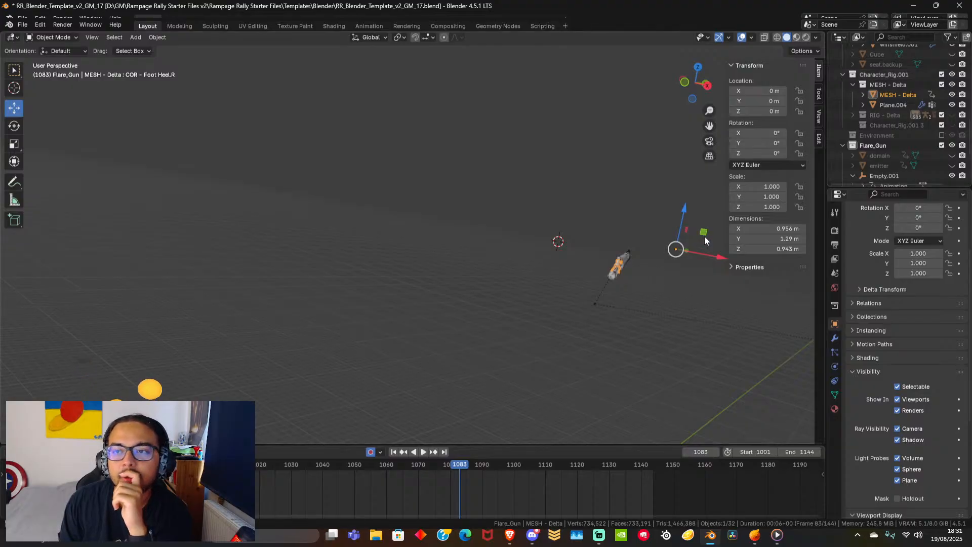
left_click(912, 94)
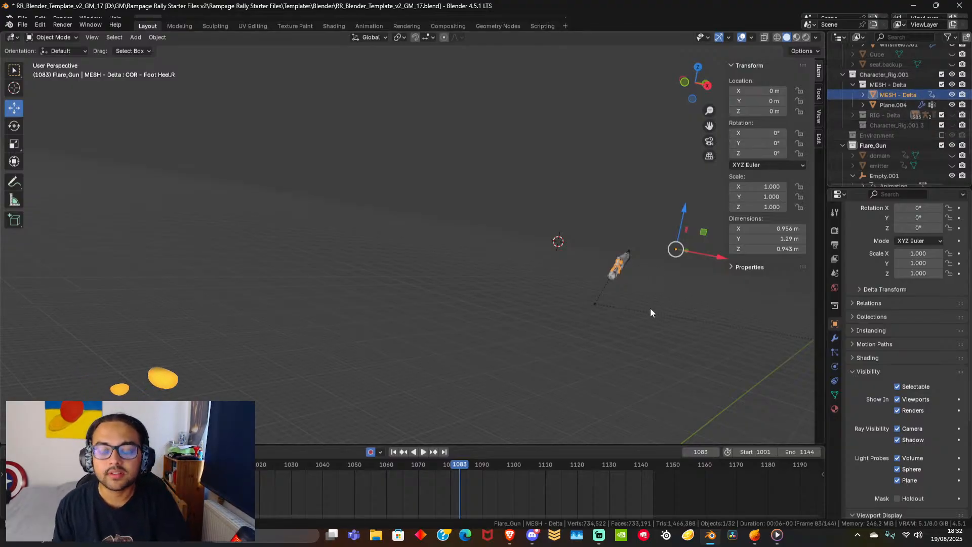
middle_click_drag(649, 308, 576, 297, "shift")
scroll(451, 251, "up", 5)
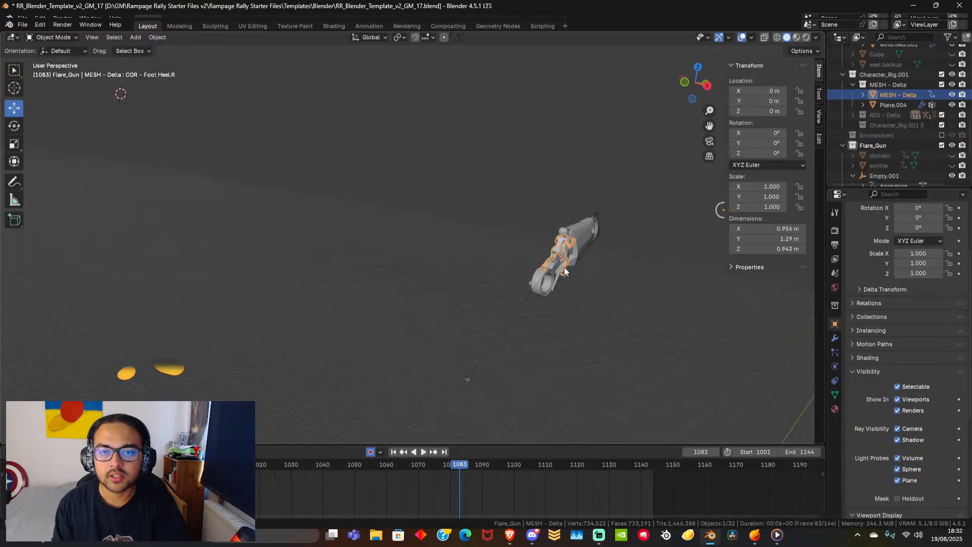
scroll(516, 278, "up", 5)
scroll(906, 107, "up", 6)
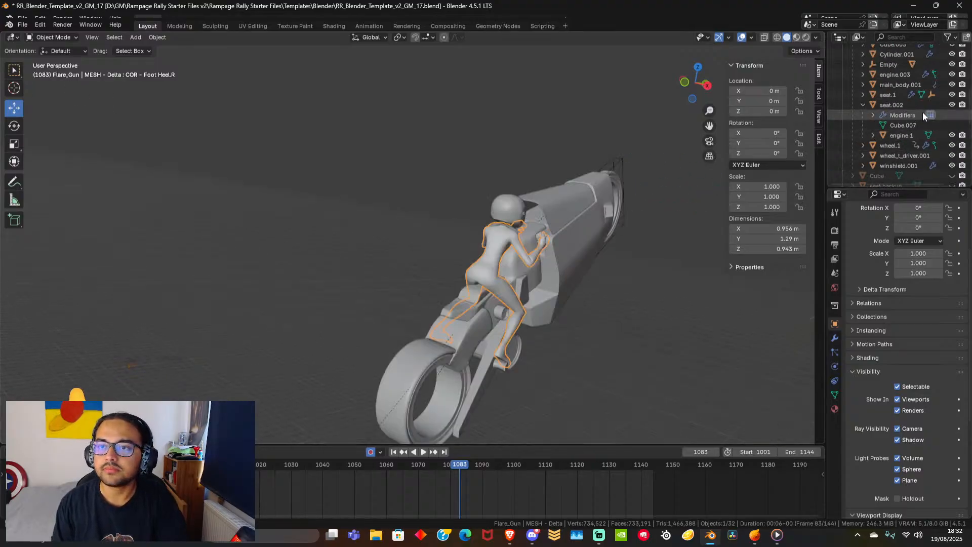
Select the Bike_1 objects from BézierCurve through winshield.001, adding the rider's MESH - Delta body and the helmet.
scroll(906, 101, "up", 10)
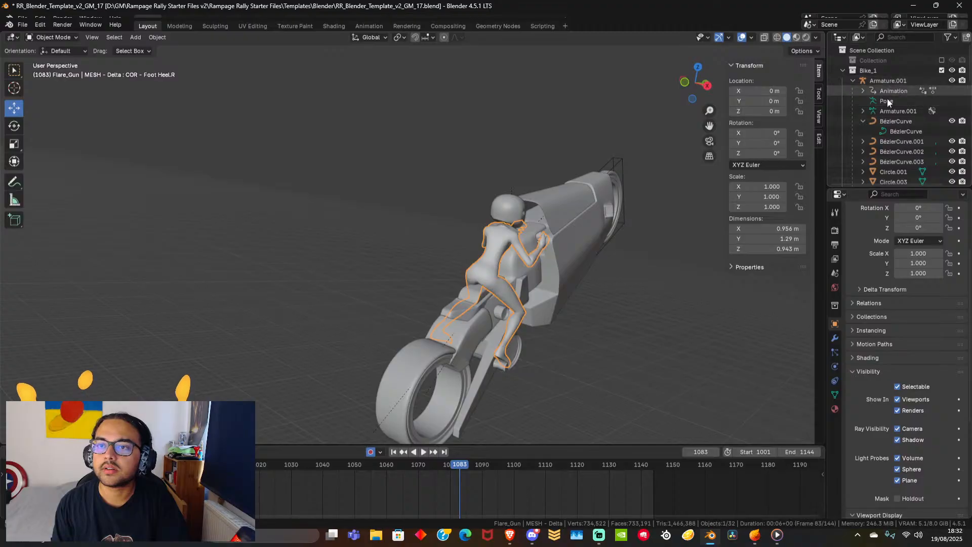
left_click(890, 121)
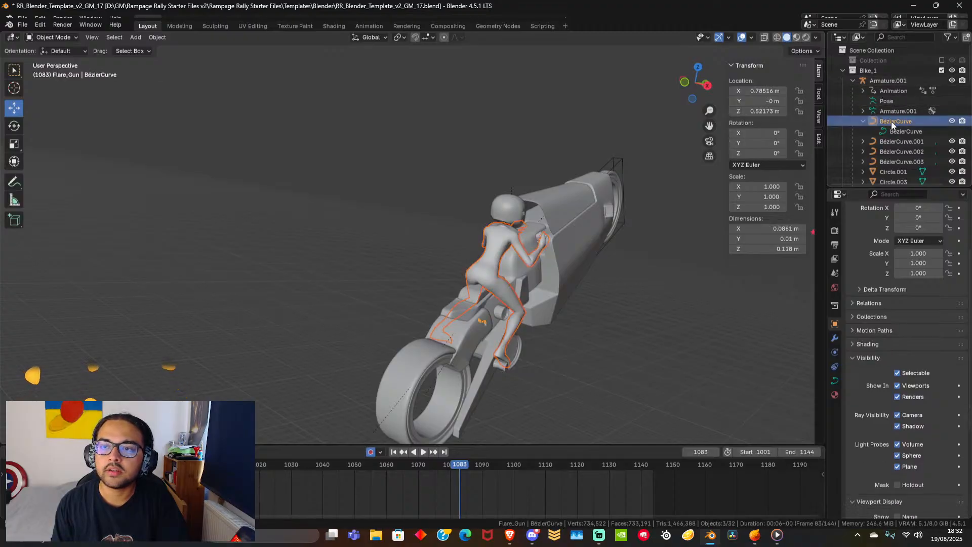
scroll(891, 152, "down", 10)
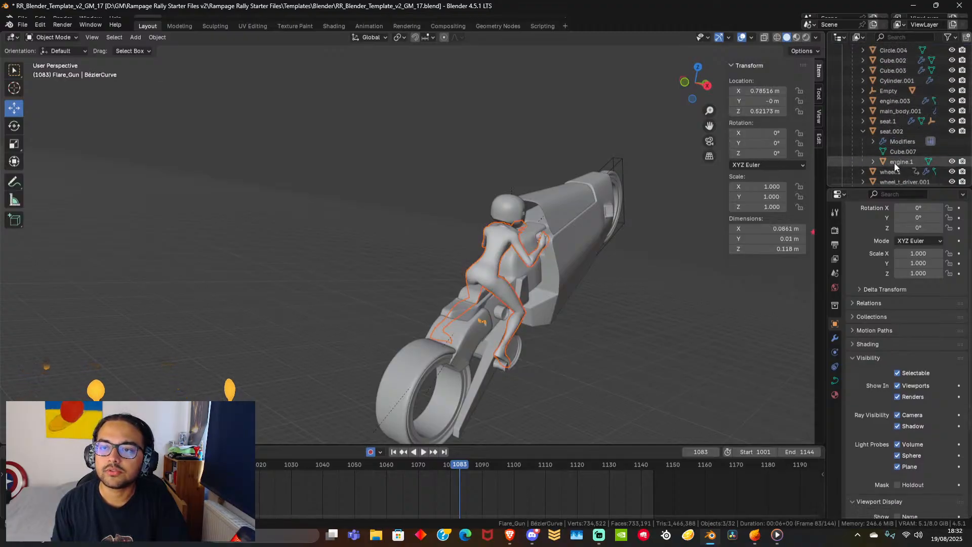
scroll(895, 155, "down", 2)
left_click(894, 150, "shift")
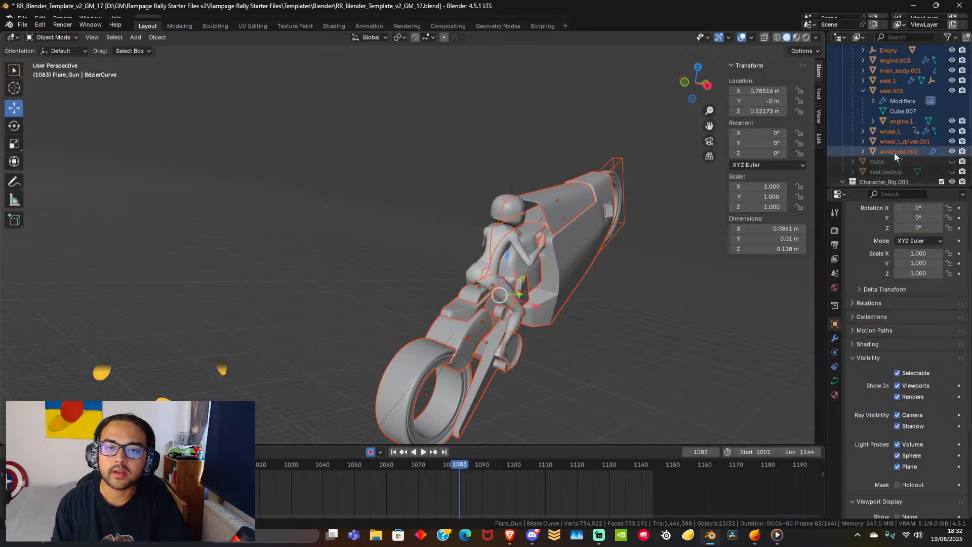
left_click(475, 268, "shift")
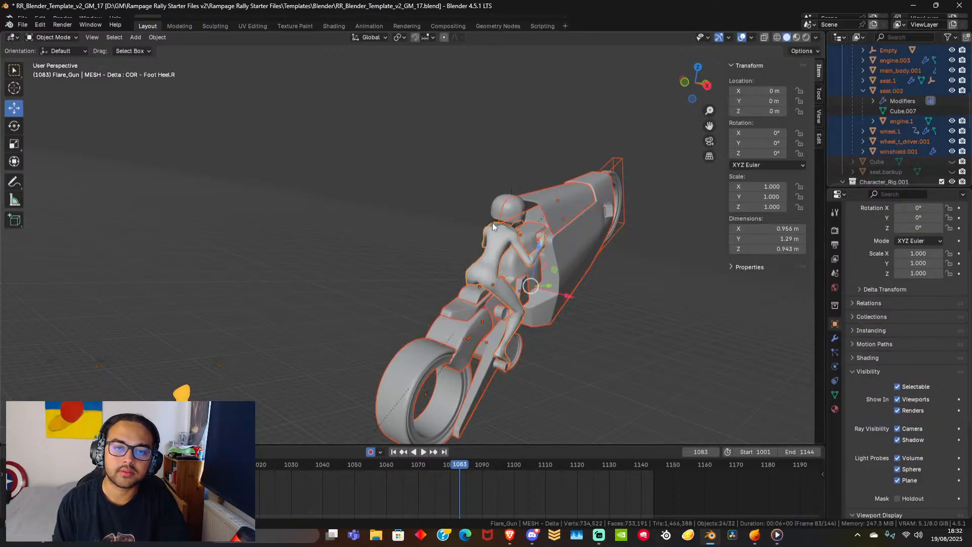
left_click(500, 203, "shift")
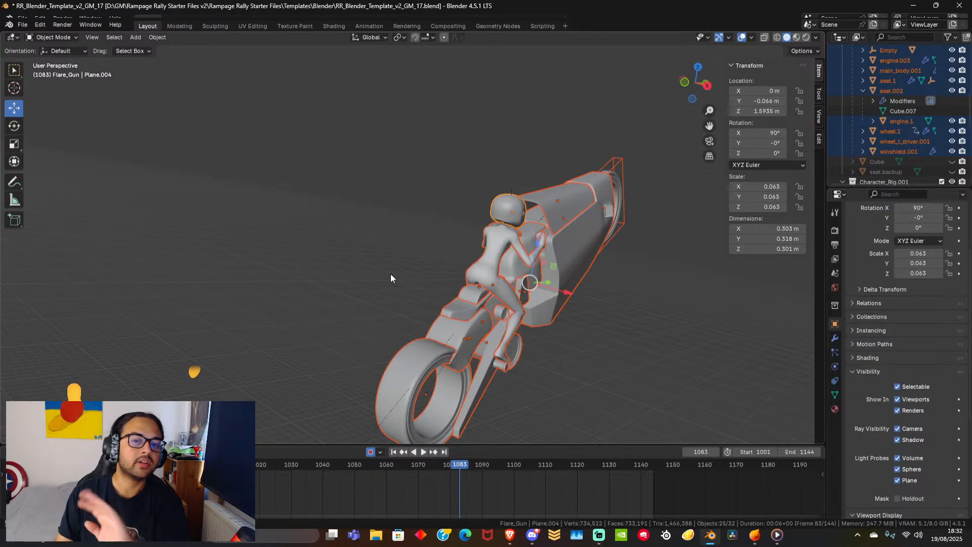
Export the selected bike and rider objects as the Alembic file BikeAndBiker.abc.
left_click(22, 25)
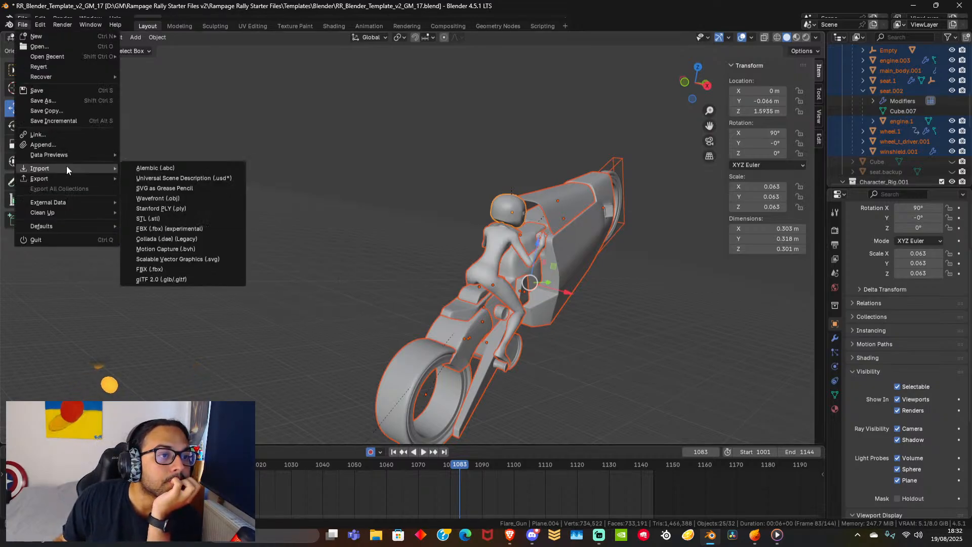
mouse_move(65, 176)
left_click(190, 177)
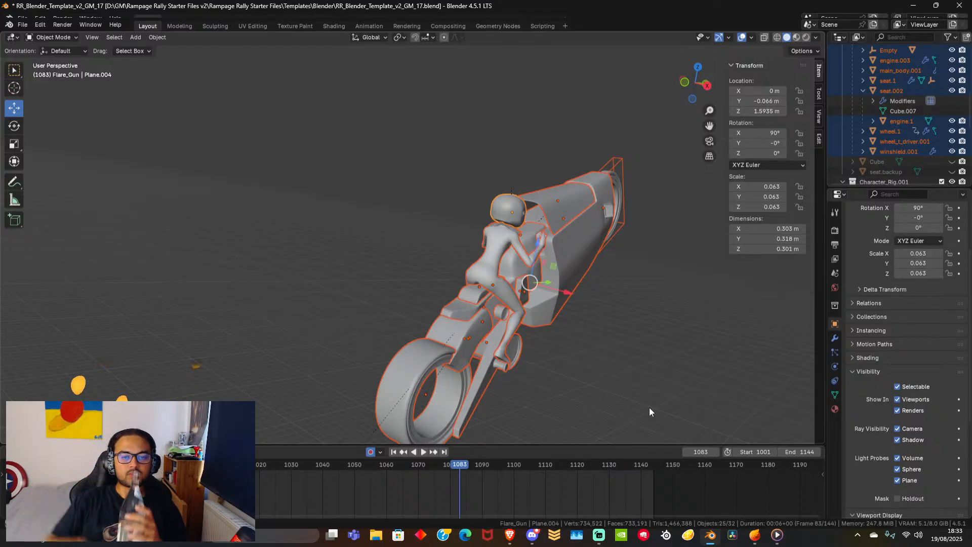
Switch to EmberGen, add a new Import node below the existing one and load BikeAndBiker.abc into it.
left_click(906, 5)
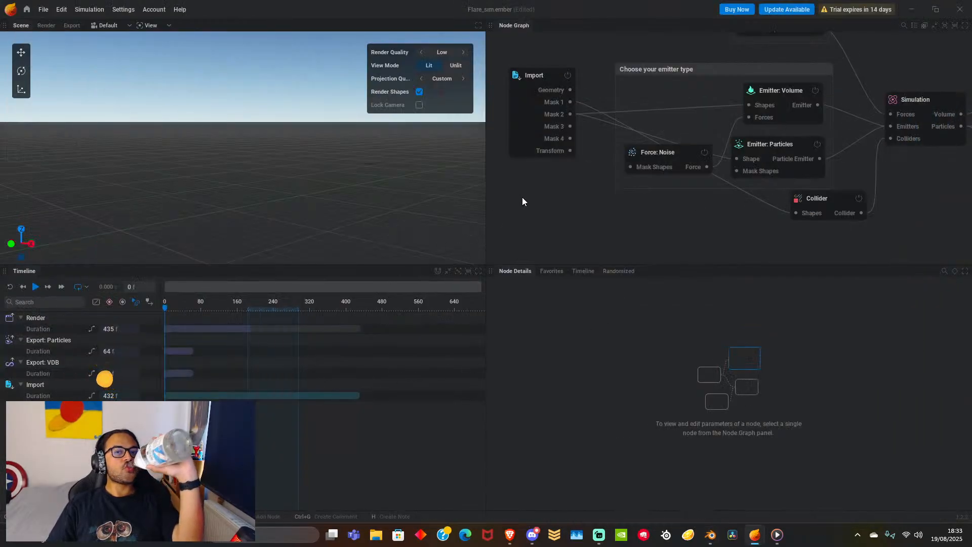
right_click(540, 199)
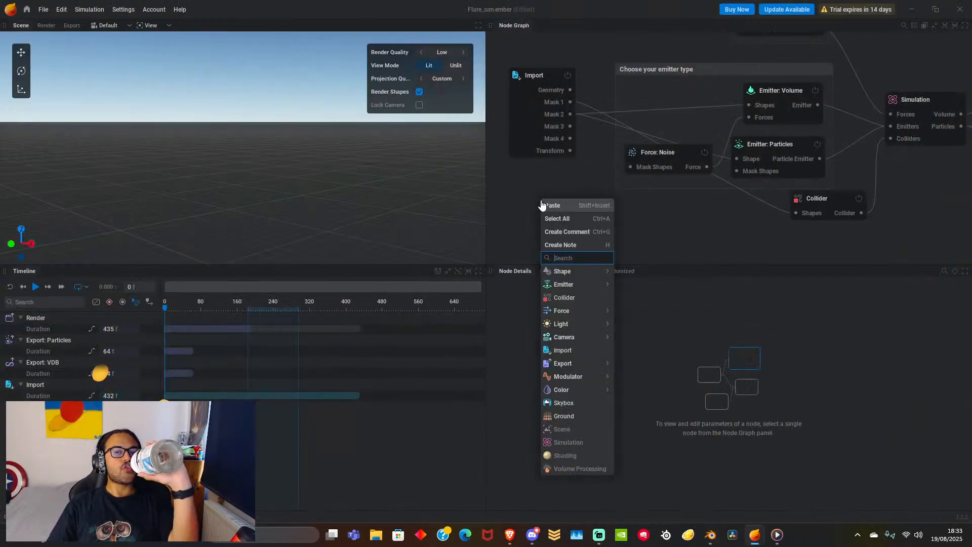
left_click(563, 351)
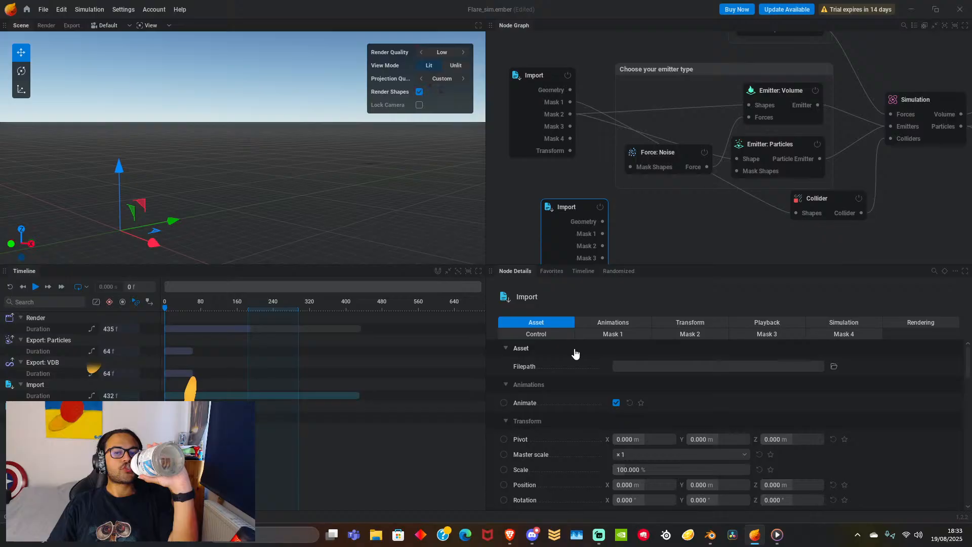
left_click(834, 366)
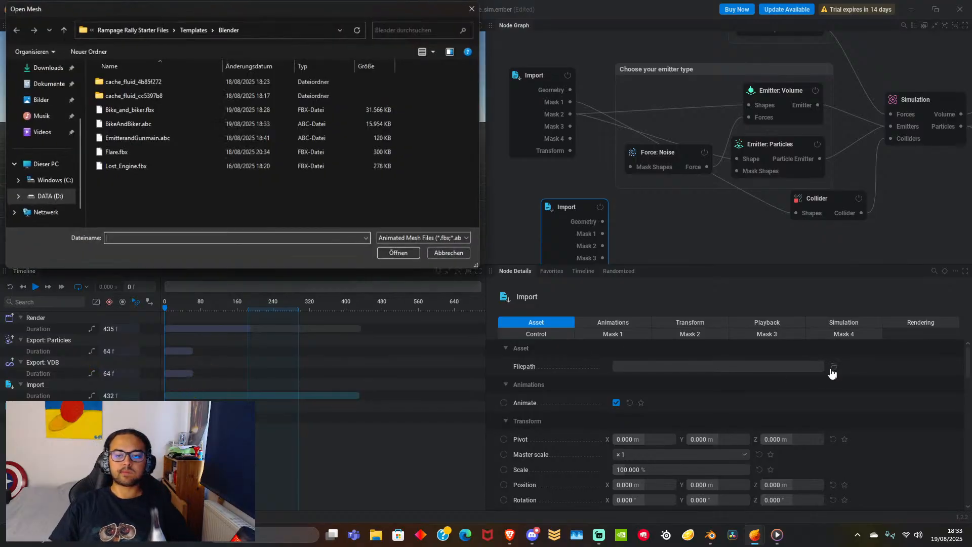
left_click(180, 124)
left_click(400, 254)
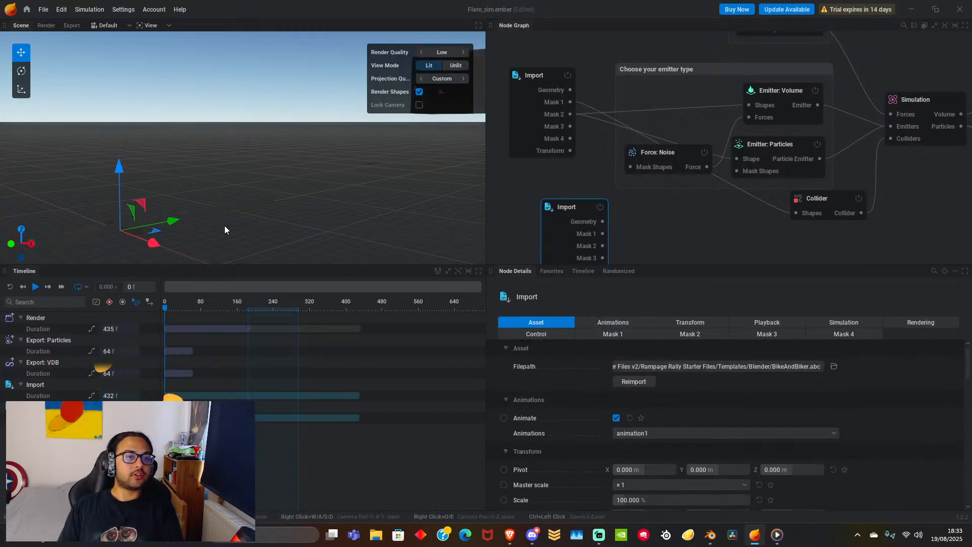
Examine the imported BikeAndBiker.abc geometry and its placement relative to the simulation bounds from several distances and positions.
middle_click_drag(226, 225, 329, 201)
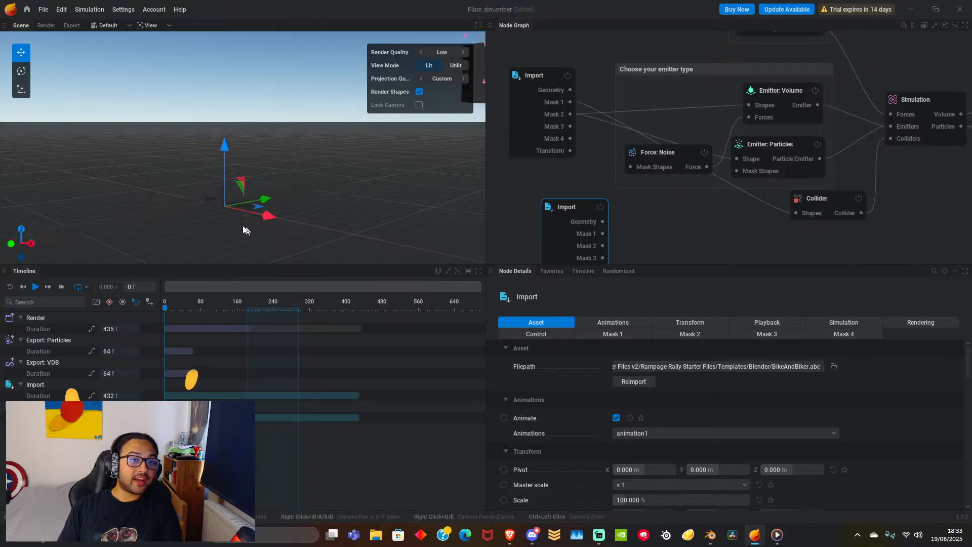
scroll(211, 250, "up", 5)
scroll(211, 250, "down", 4)
middle_click_drag(255, 226, 324, 189)
scroll(248, 226, "up", 5)
scroll(260, 221, "down", 2)
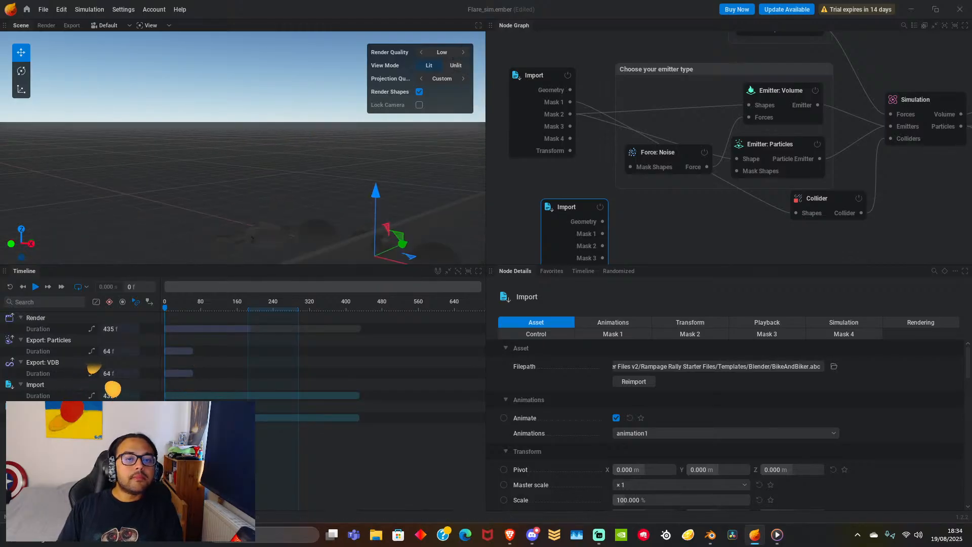
middle_click_drag(316, 259, 293, 239)
scroll(295, 161, "down", 2)
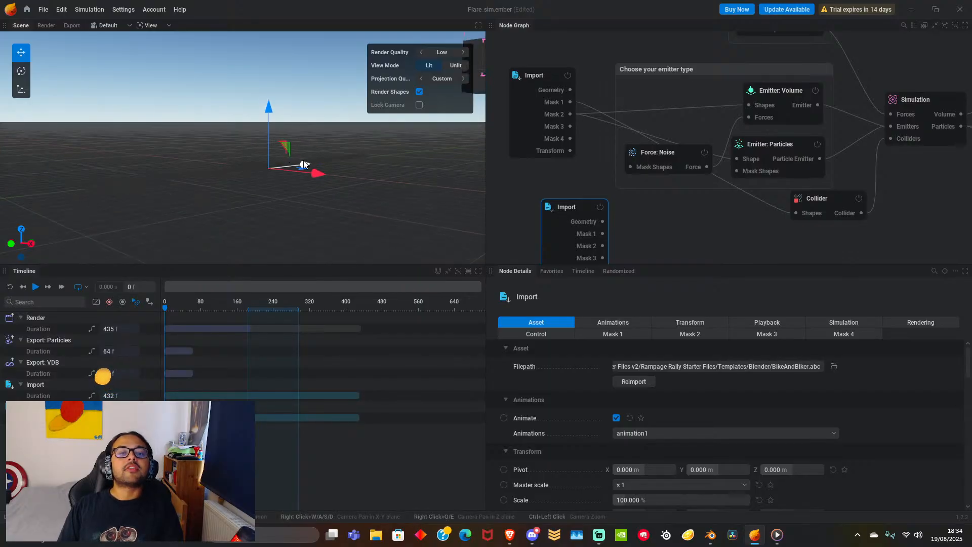
middle_click_drag(370, 161, 233, 181)
scroll(326, 169, "down", 3)
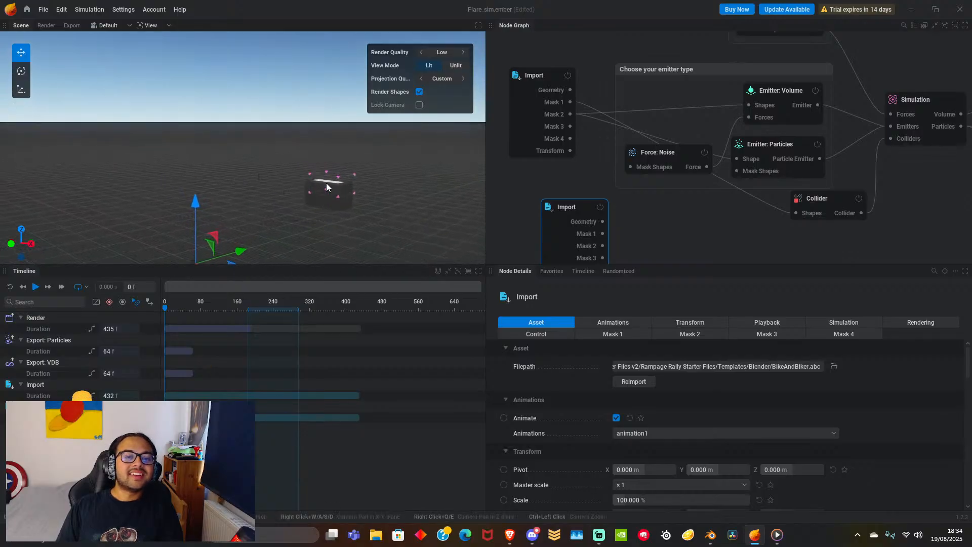
scroll(336, 182, "up", 3)
middle_click_drag(377, 205, 325, 175)
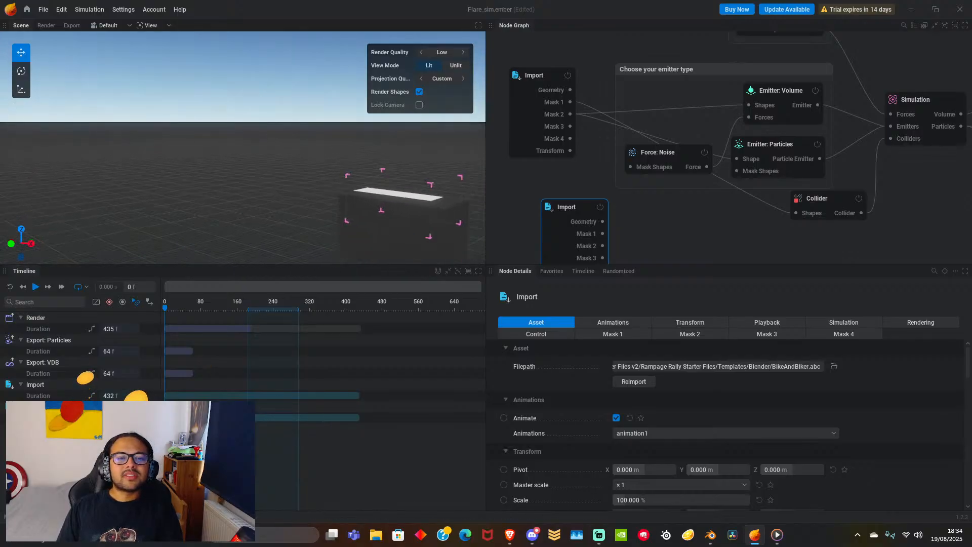
middle_click_drag(397, 256, 417, 309)
scroll(377, 178, "up", 3)
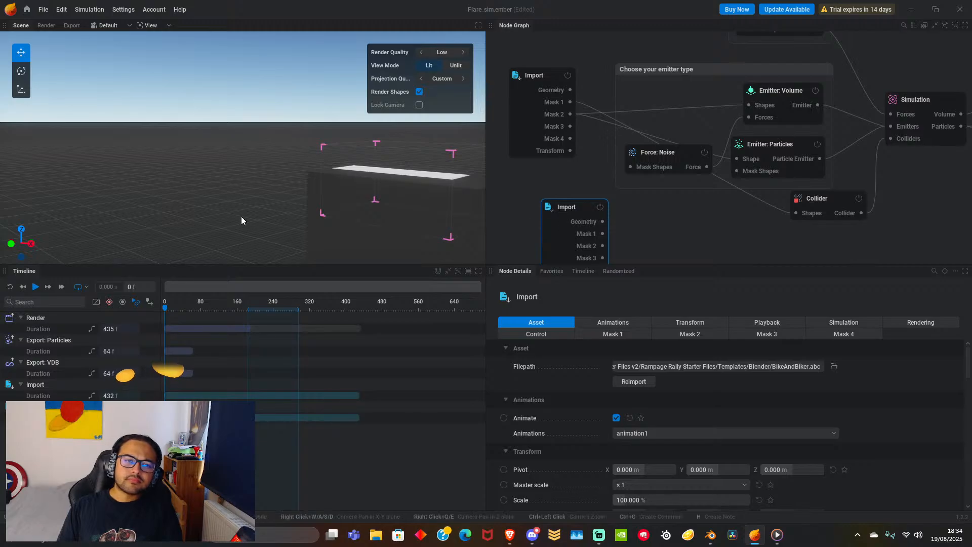
scroll(253, 204, "down", 5)
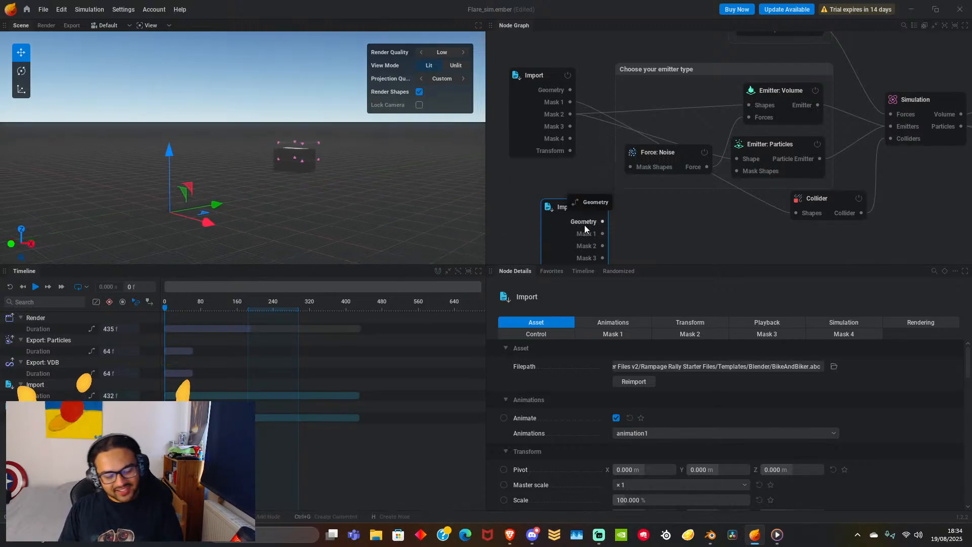
Delete the BikeAndBiker.abc Import node and return to the selected bike and rider objects in Blender.
key("Delete")
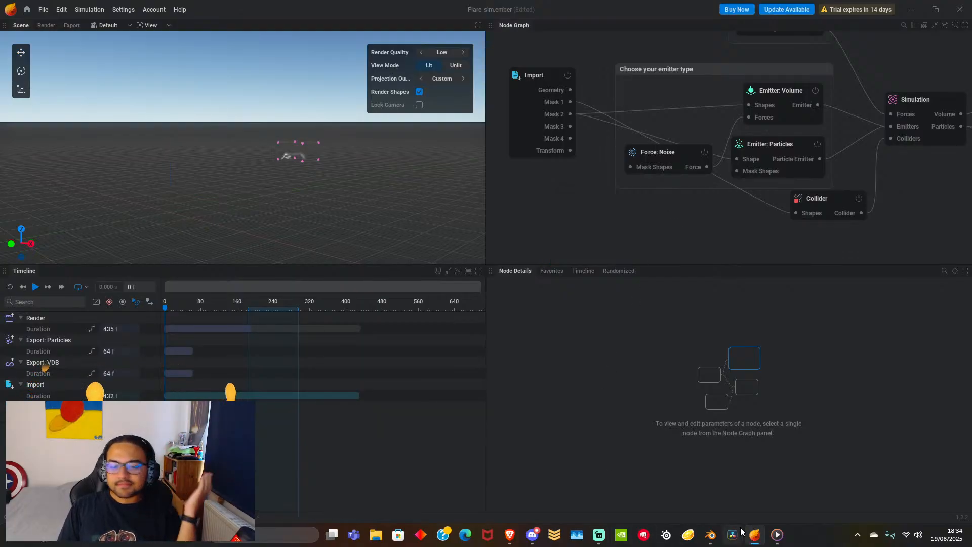
left_click(709, 533)
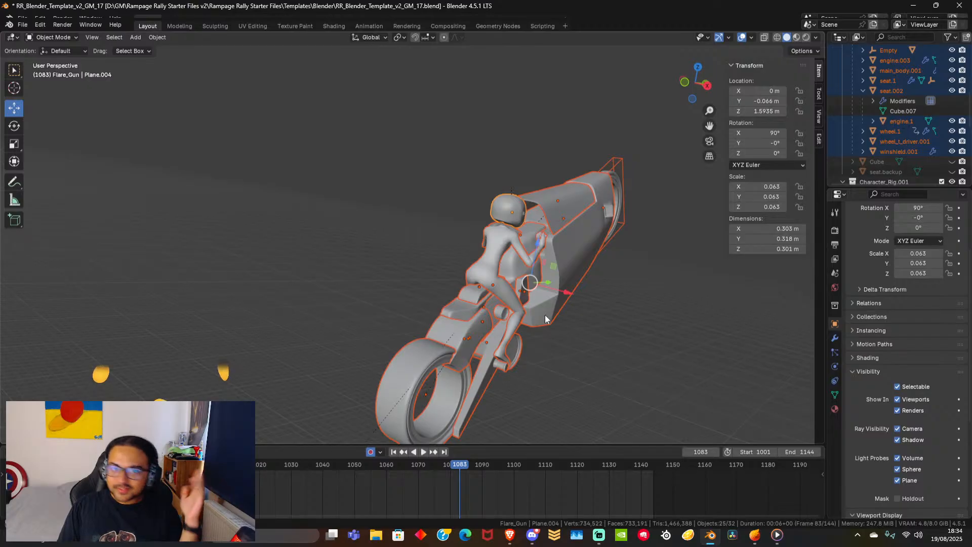
left_click(22, 24)
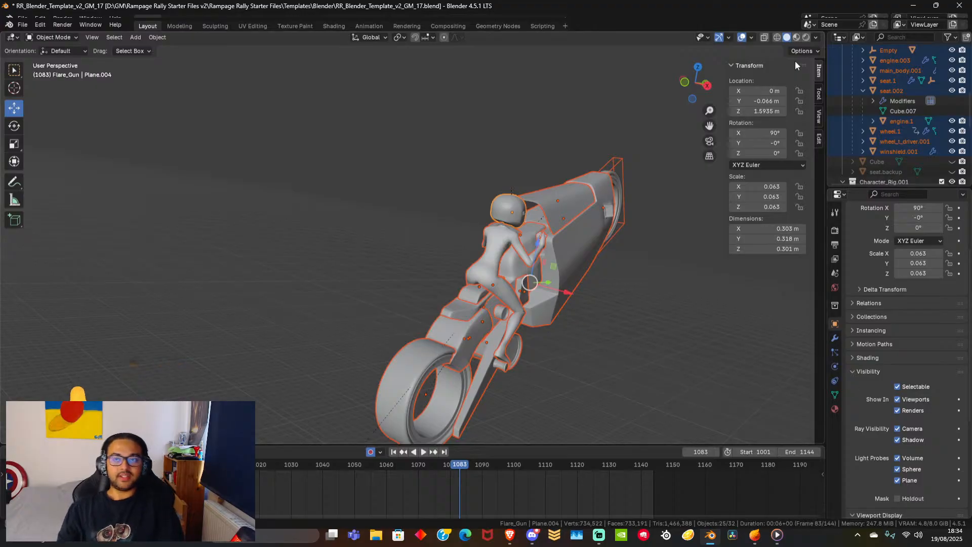
Switch to EmberGen, maximize the node graph and close the floating viewport preview.
left_click(912, 6)
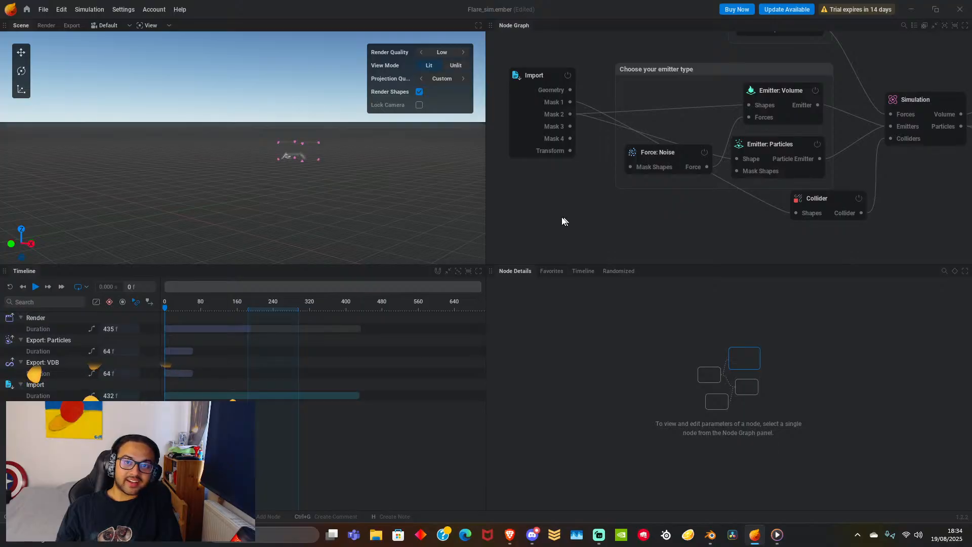
left_click(523, 116)
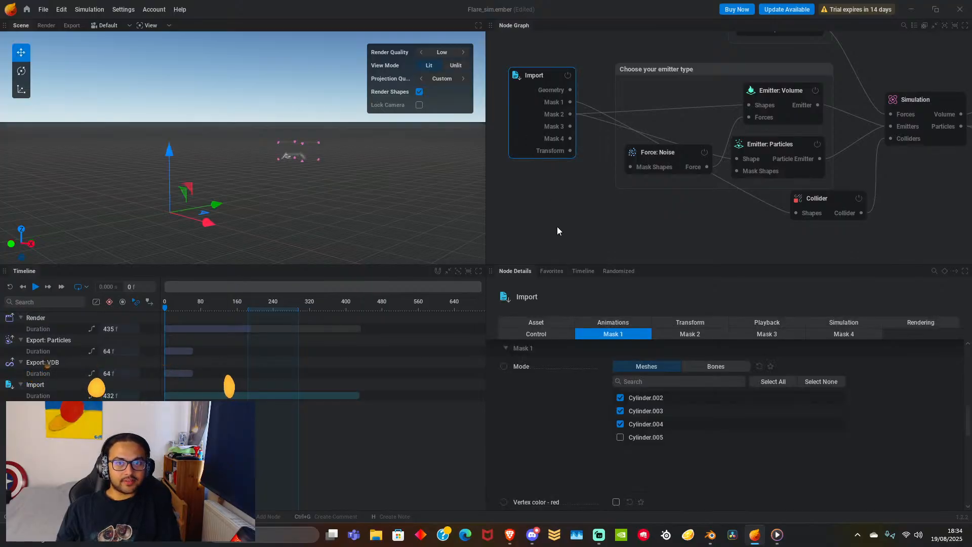
key("ctrl+space")
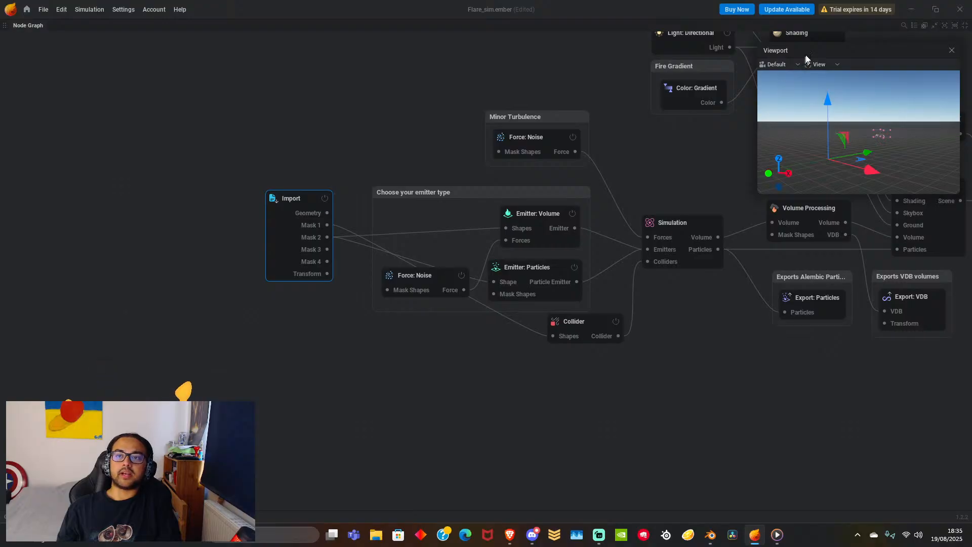
left_click_drag(806, 59, 15, 48)
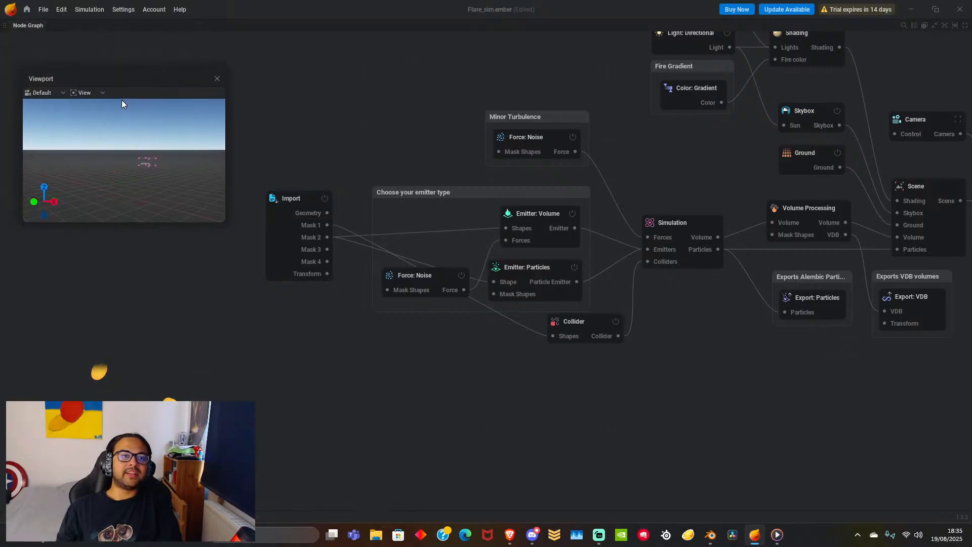
left_click(84, 92)
left_click(85, 92)
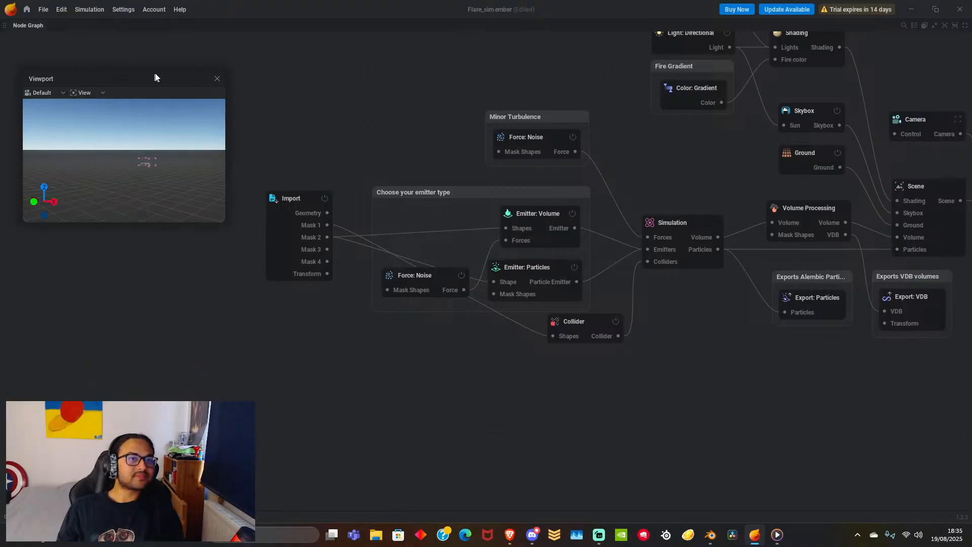
left_click(216, 79)
Save the project and reopen Flare_sim.ember from the recent projects.
left_click(43, 9)
left_click(66, 67)
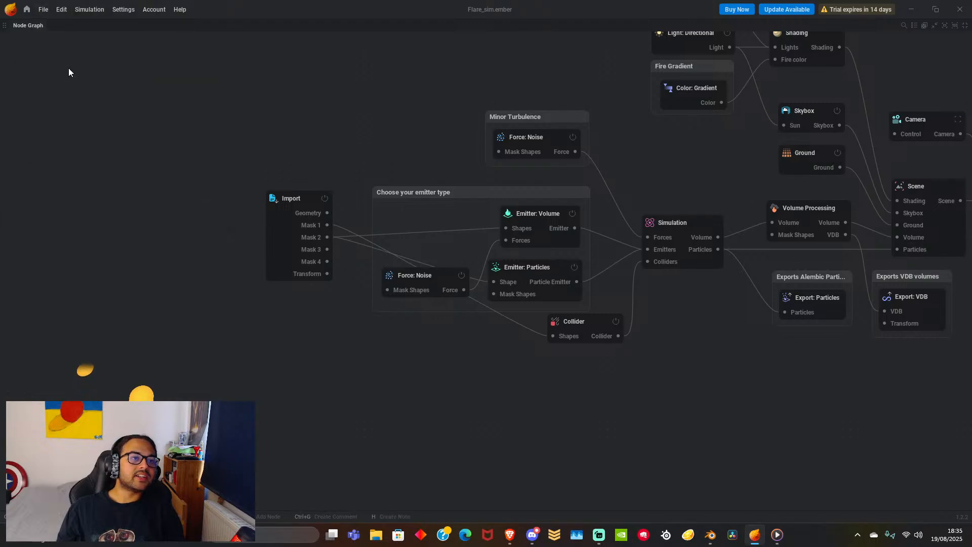
left_click(43, 11)
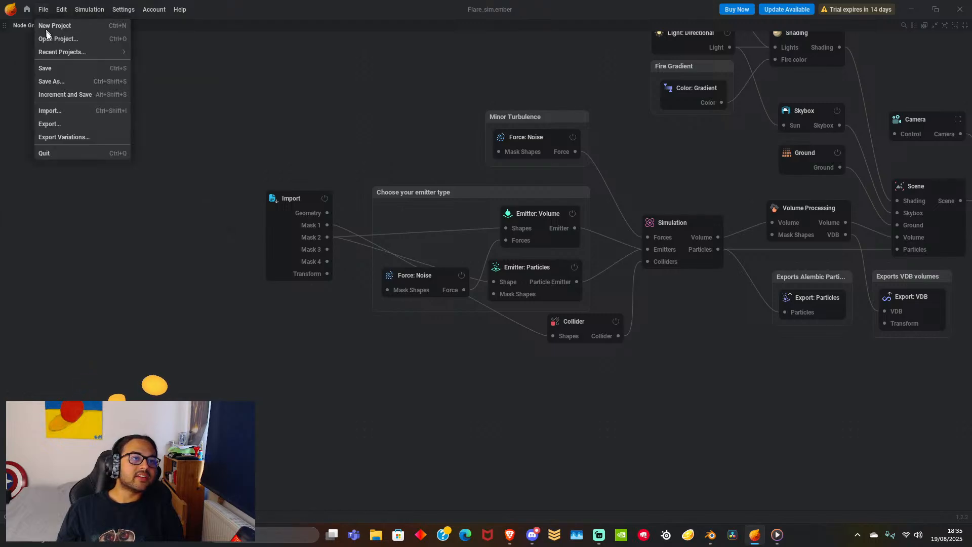
mouse_move(68, 51)
left_click(188, 53)
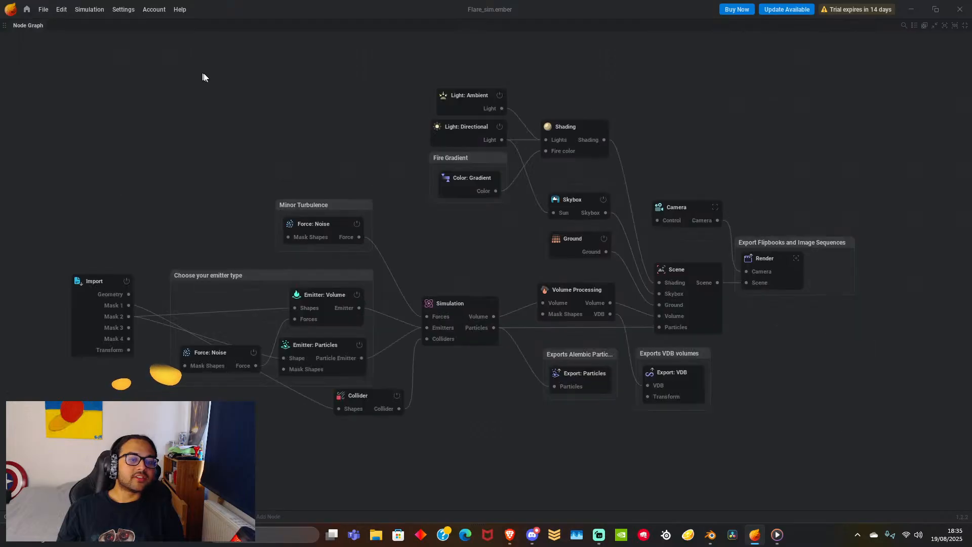
Restore the multi-panel layout around the node graph and pause the smoke simulation at frame 225.
scroll(203, 77, "down", 5)
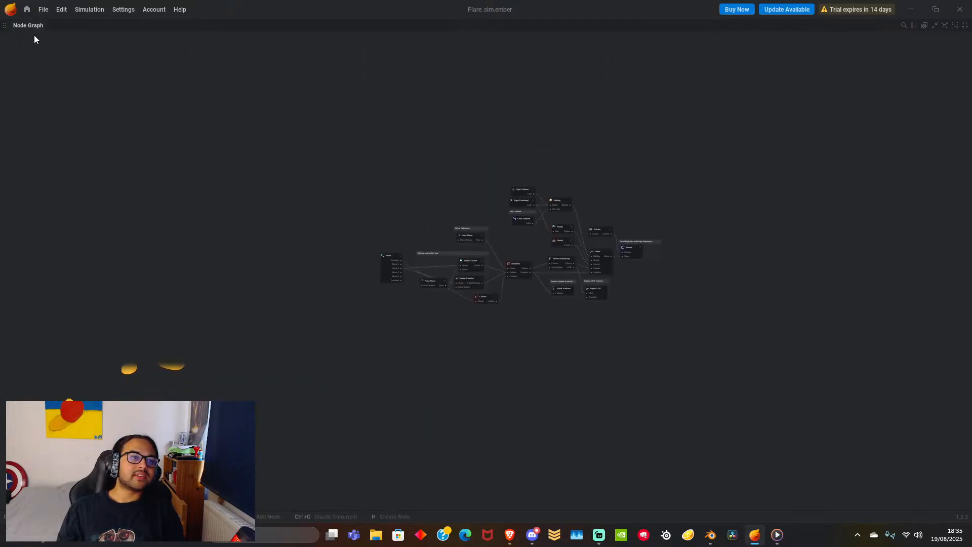
left_click(964, 26)
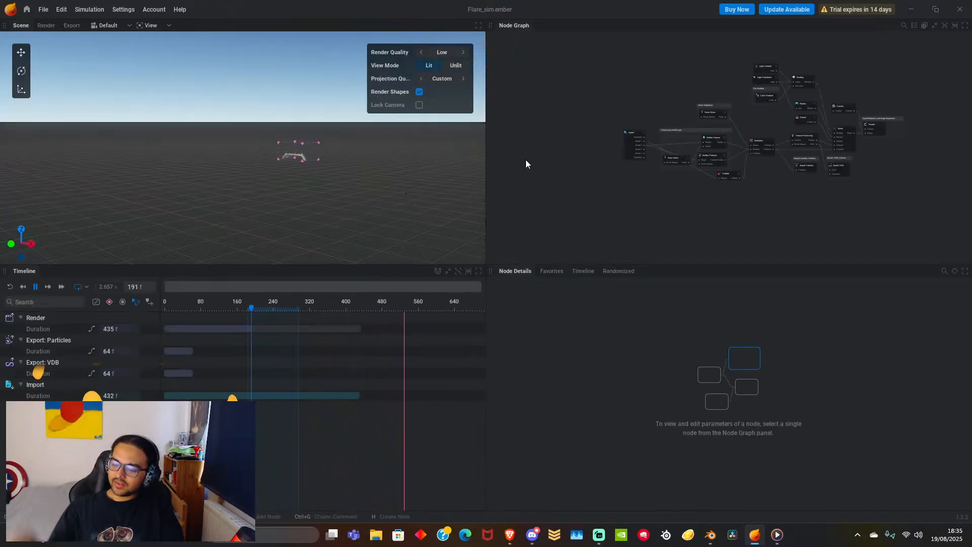
scroll(305, 173, "up", 5)
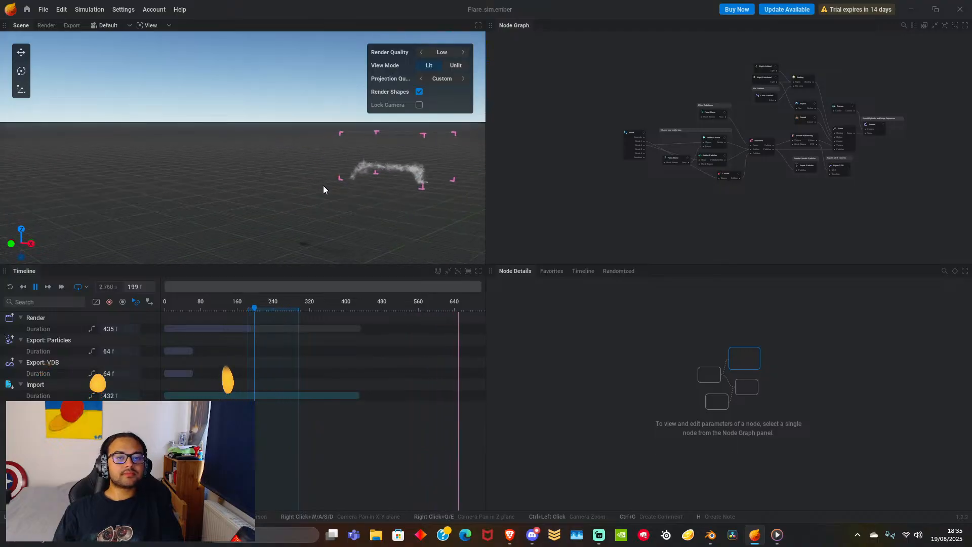
key("space")
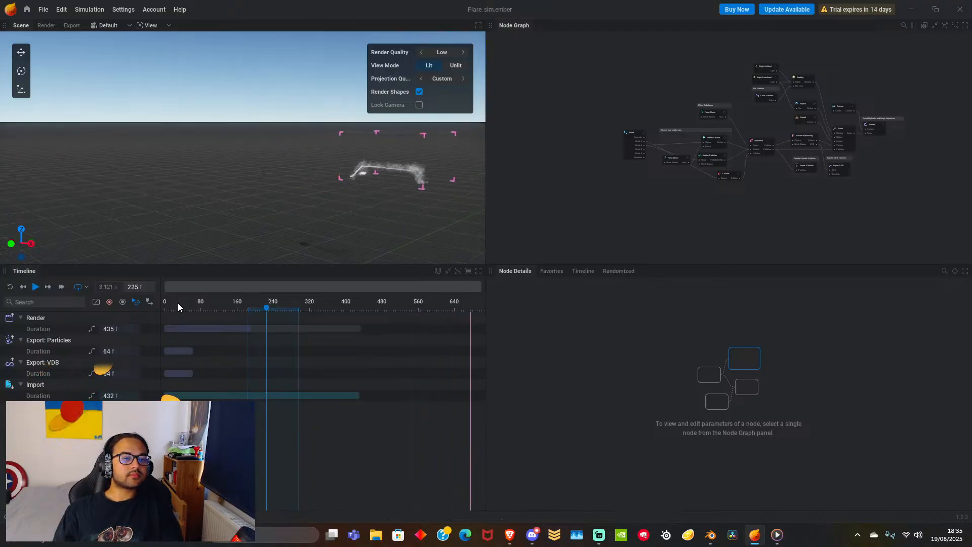
Duplicate the Import node and load BikeAndBiker.abc as the copy's mesh file.
left_click(631, 139)
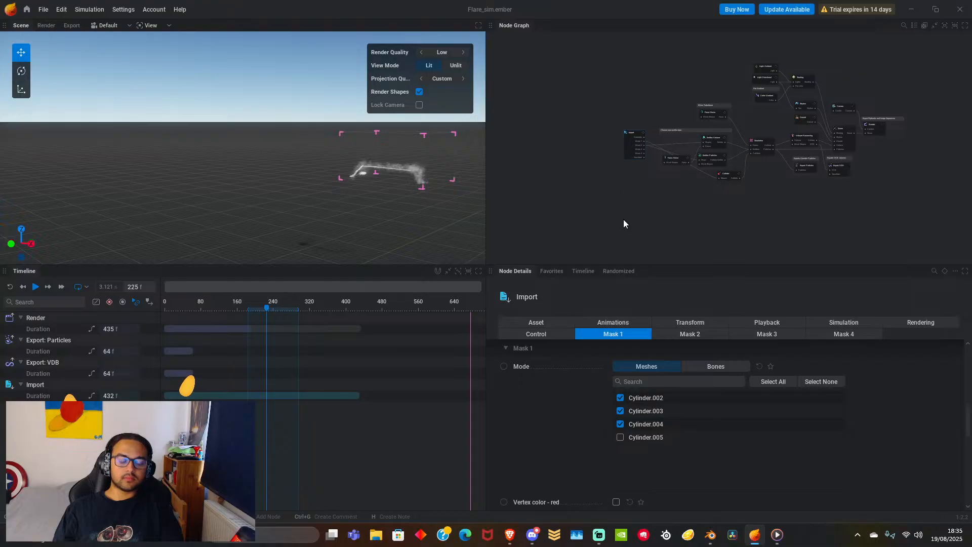
key("ctrl+d")
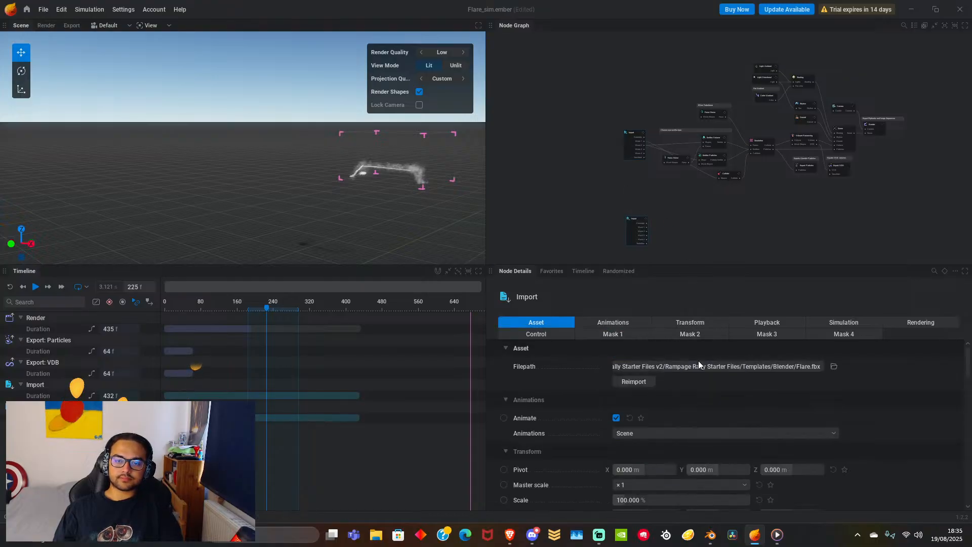
left_click(834, 366)
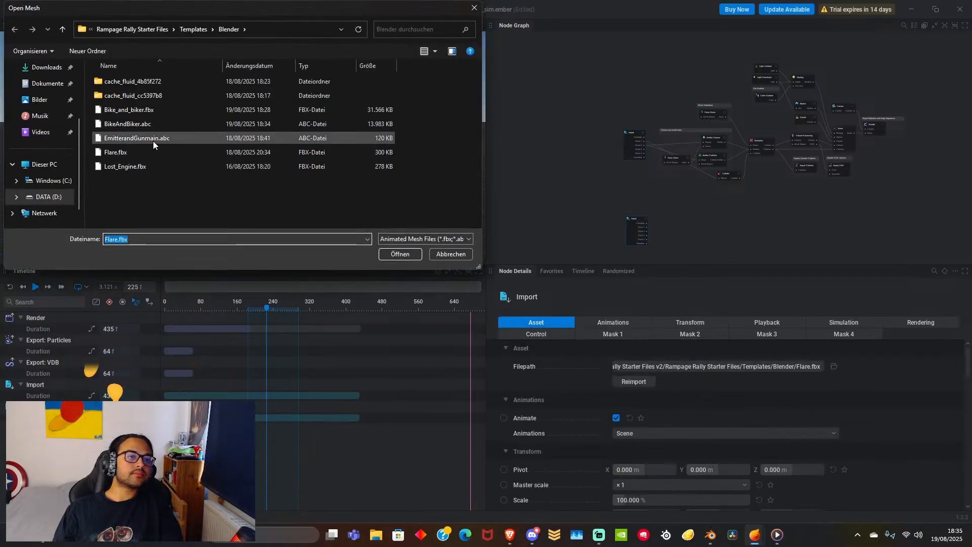
left_click(150, 124)
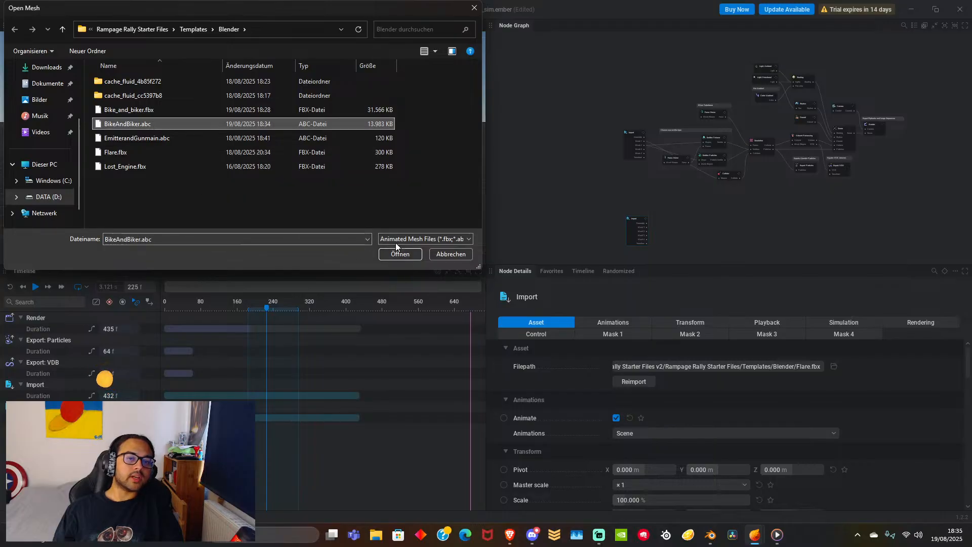
left_click(400, 255)
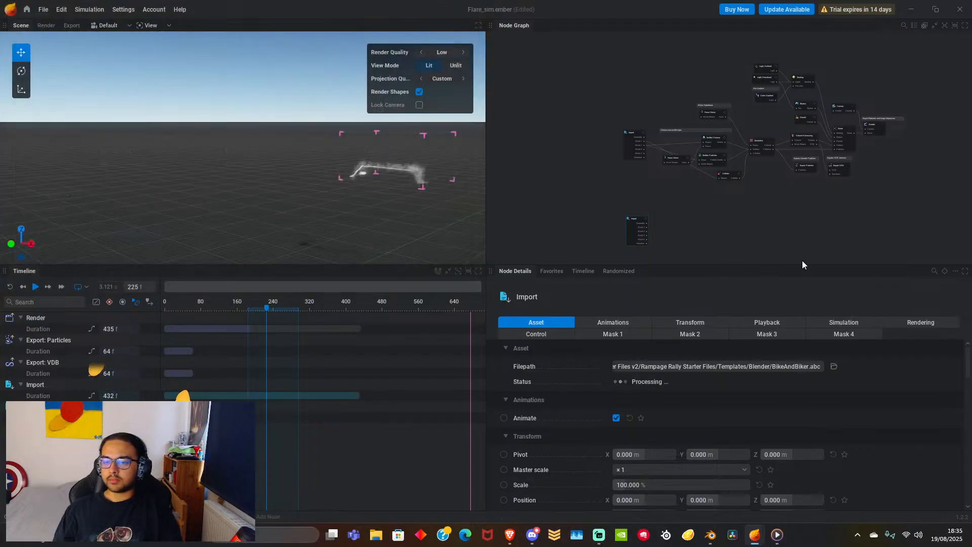
Connect the Geometry output of the new BikeAndBiker Import node to the Shapes input of the Collider.
middle_click_drag(375, 223, 335, 174)
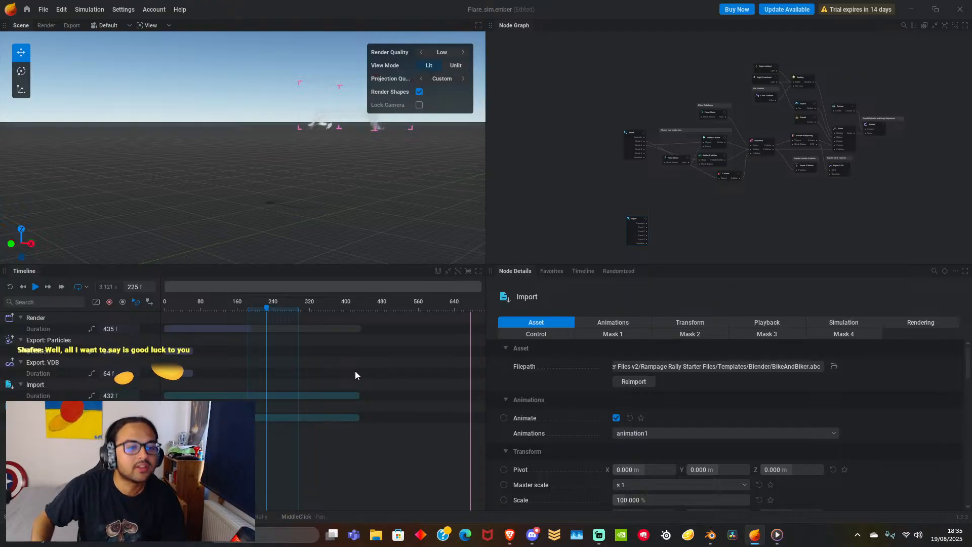
scroll(366, 147, "up", 5)
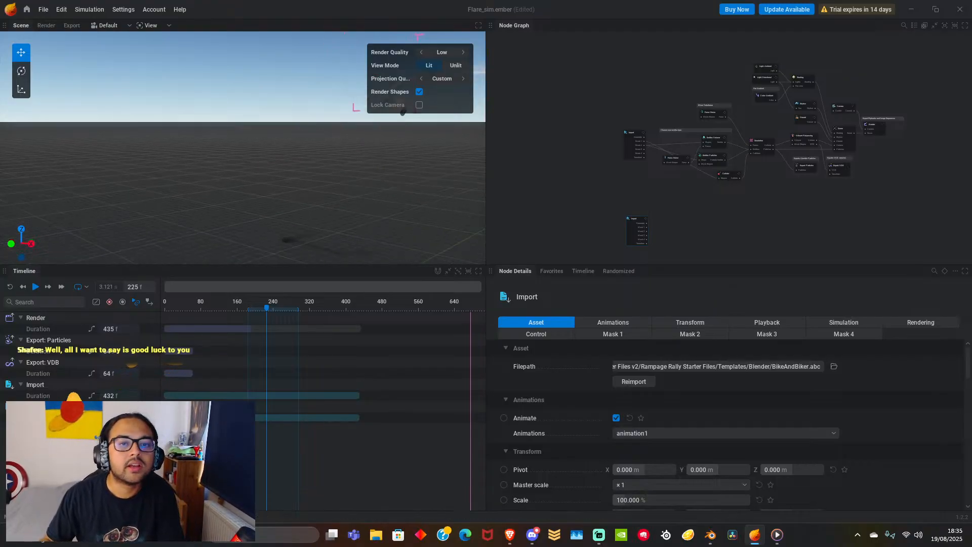
middle_click_drag(359, 127, 260, 177)
scroll(353, 152, "up", 8)
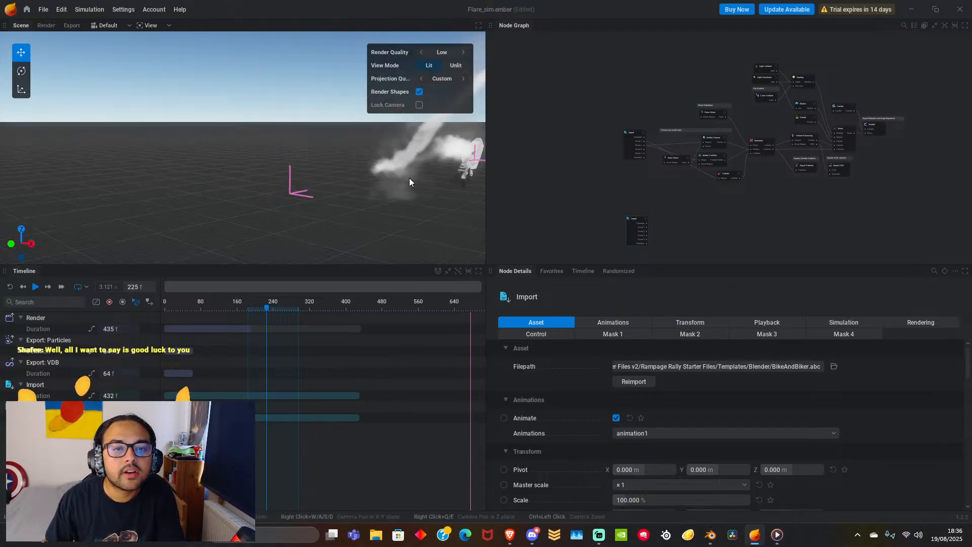
scroll(411, 182, "up", 3)
left_click_drag(420, 174, 228, 175)
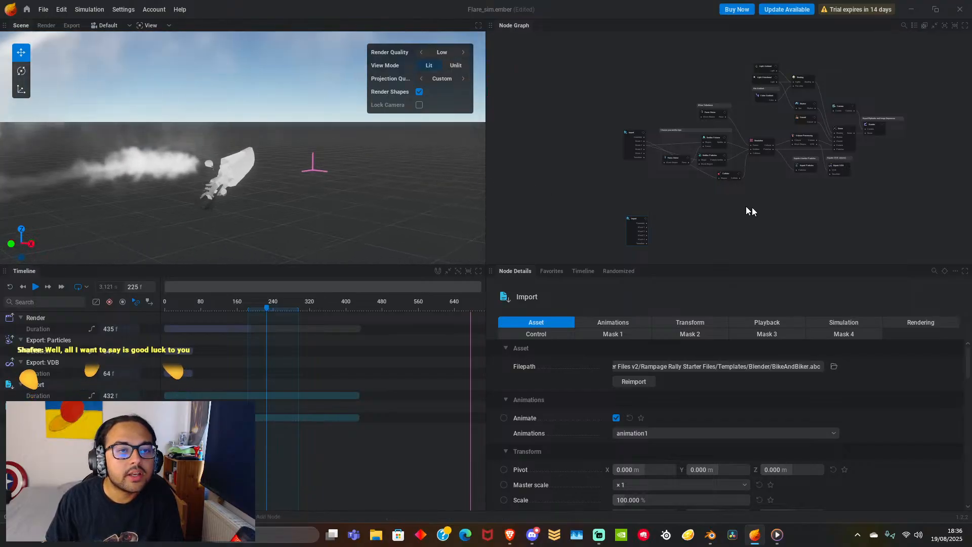
scroll(649, 232, "up", 5)
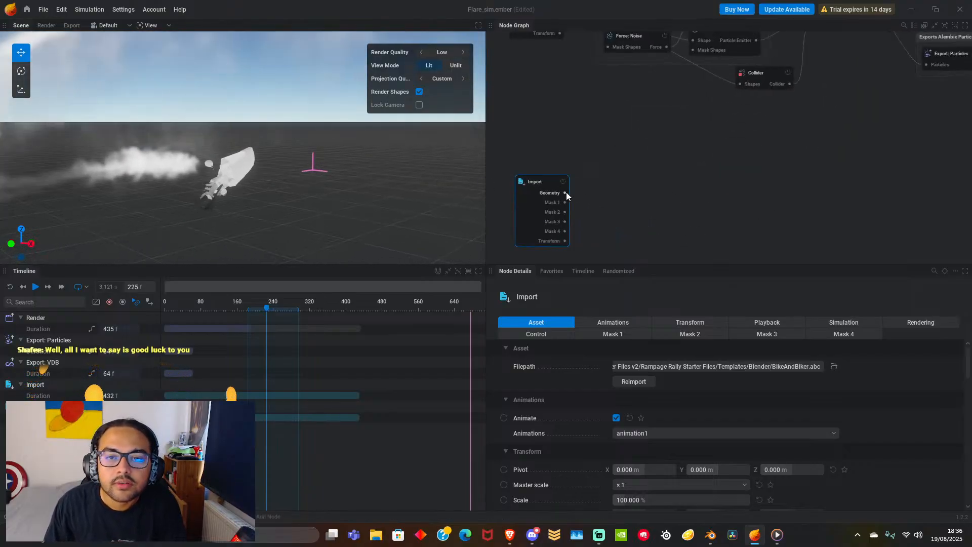
left_click_drag(566, 192, 741, 83)
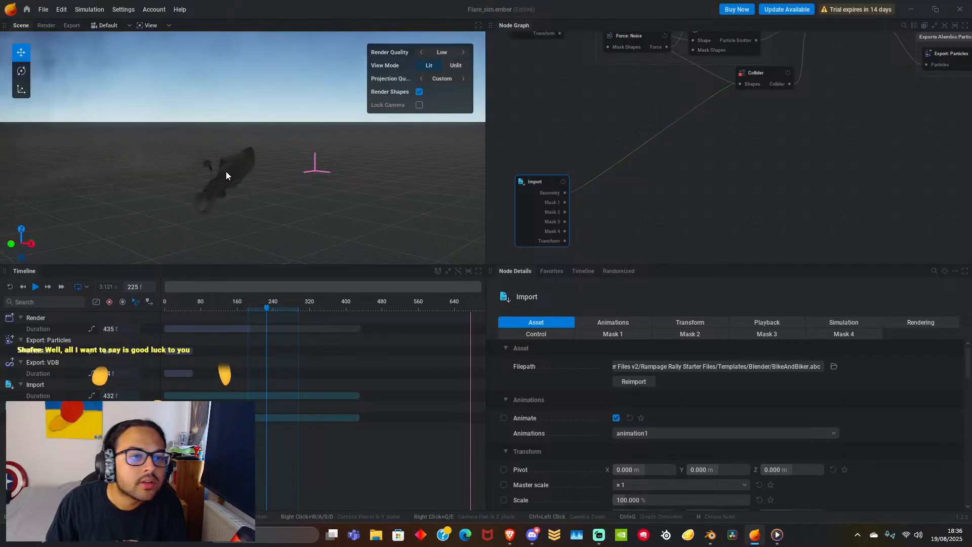
Inspect the imported bike and rider geometry in the scene, rewinding the timeline to frame 0 for a close look.
scroll(225, 171, "up", 3)
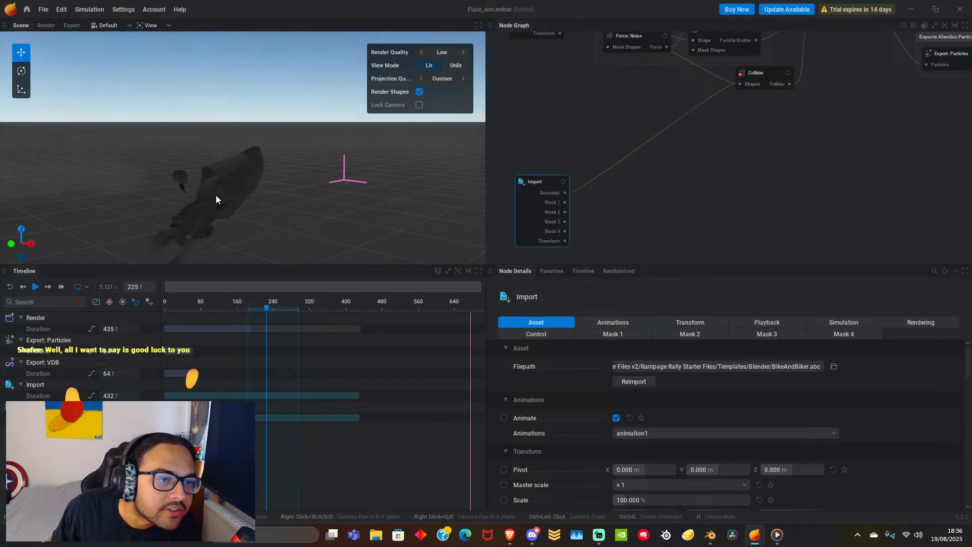
left_click_drag(220, 199, 256, 187)
scroll(262, 193, "down", 5)
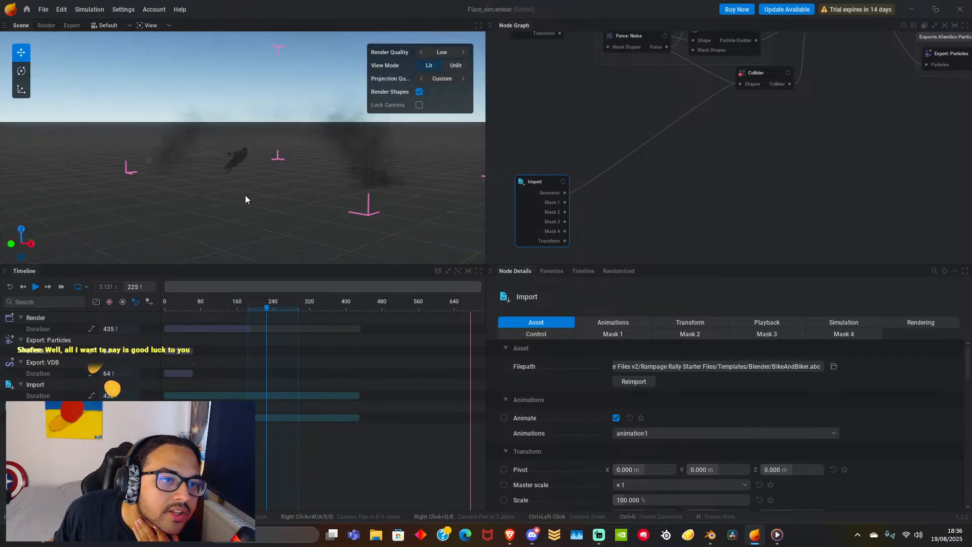
middle_click_drag(251, 195, 455, 100)
middle_click_drag(357, 111, 430, 130)
scroll(245, 189, "down", 5)
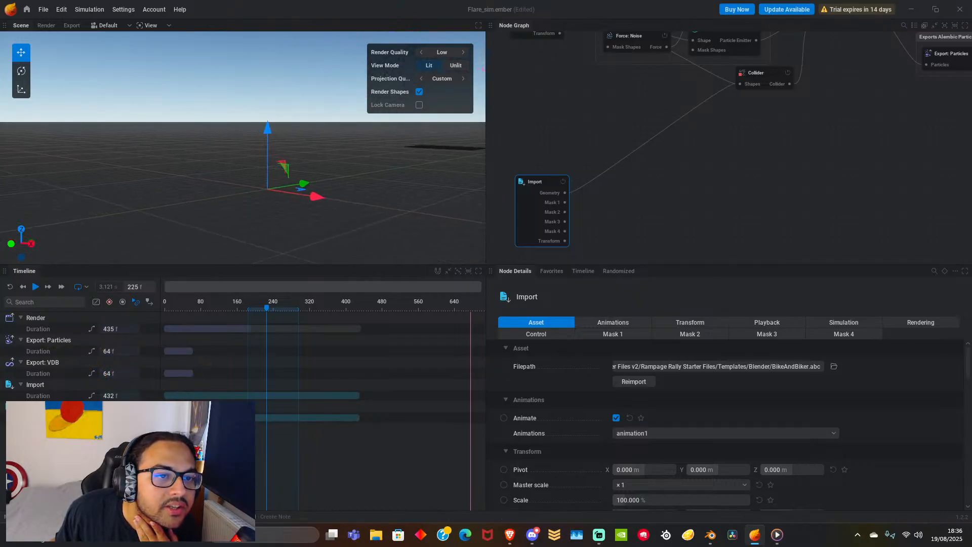
left_click(216, 309)
left_click_drag(216, 310, 146, 308)
scroll(218, 223, "up", 5)
middle_click_drag(223, 208, 236, 258)
scroll(223, 205, "up", 5)
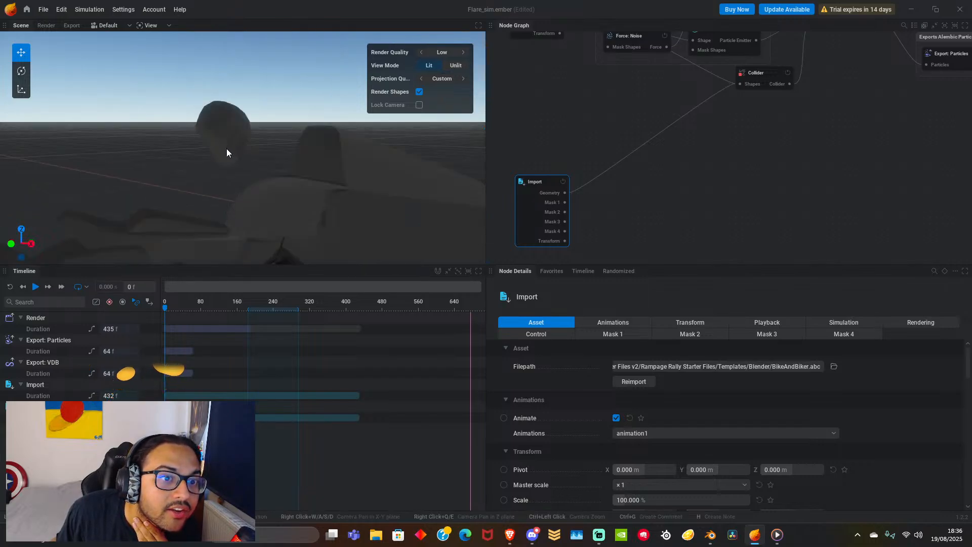
mouse_move(257, 184)
middle_mouse_down()
mouse_move(185, 164)
mouse_move(310, 165)
mouse_move(261, 193)
middle_mouse_up()
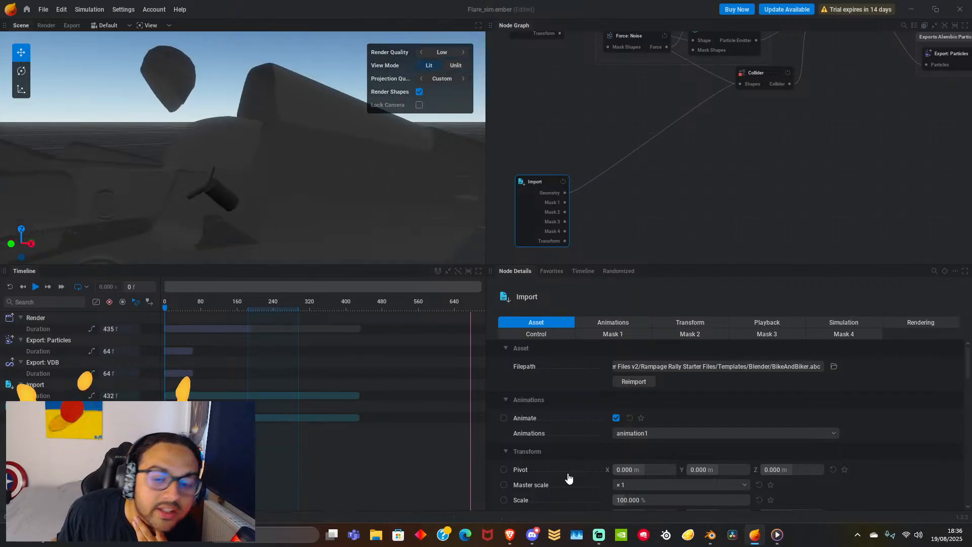
Switch to Blender and export only the rider's body mesh as an Alembic file named Biker.abc.
left_click(710, 535)
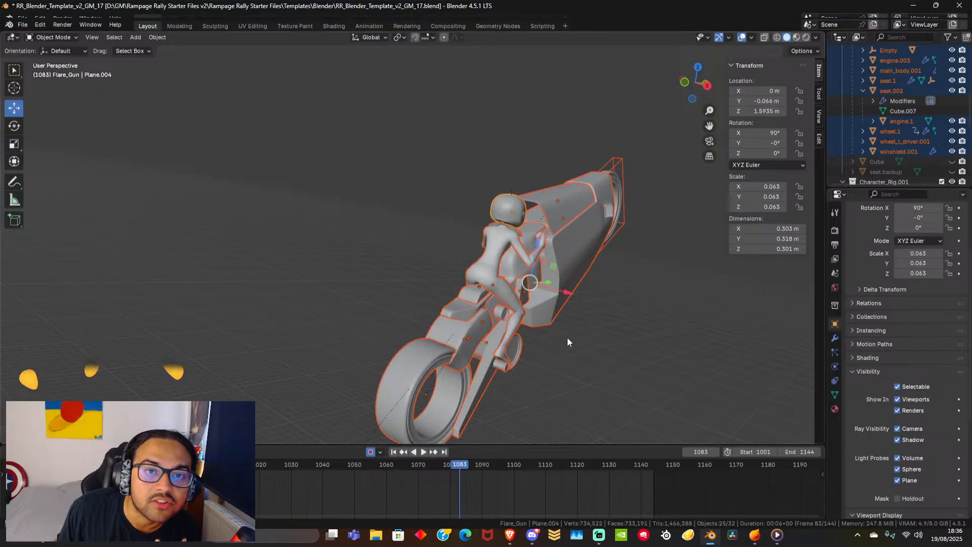
left_click(387, 171)
left_click(491, 238)
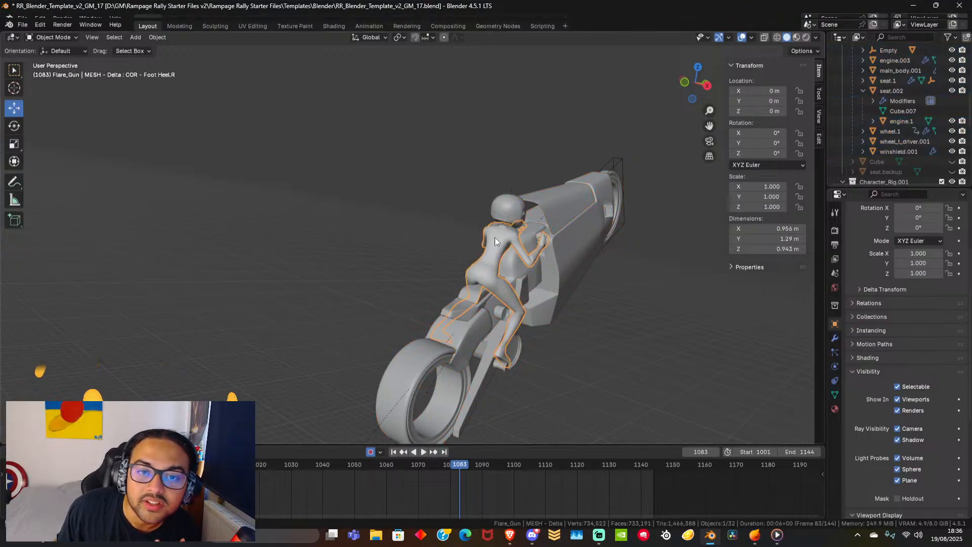
left_click(22, 24)
mouse_move(60, 168)
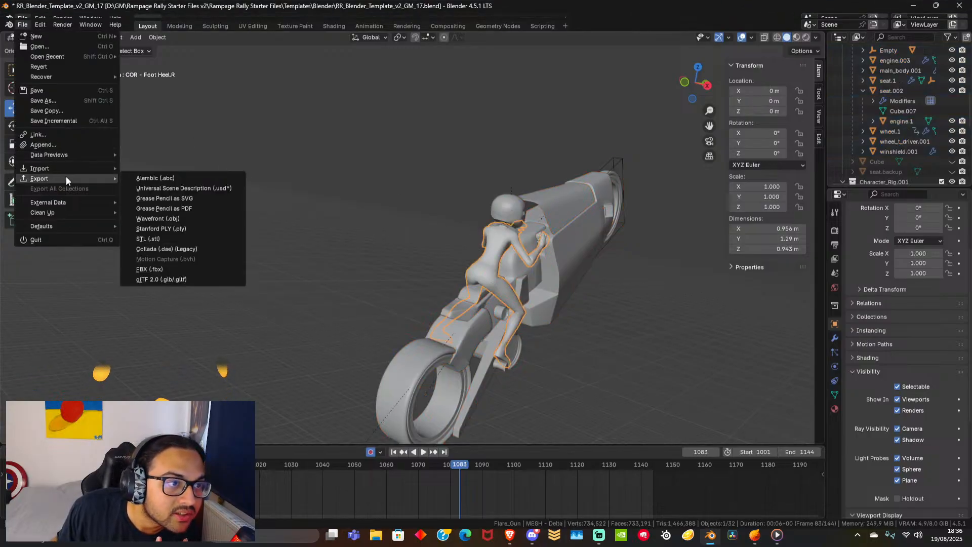
left_click(163, 172)
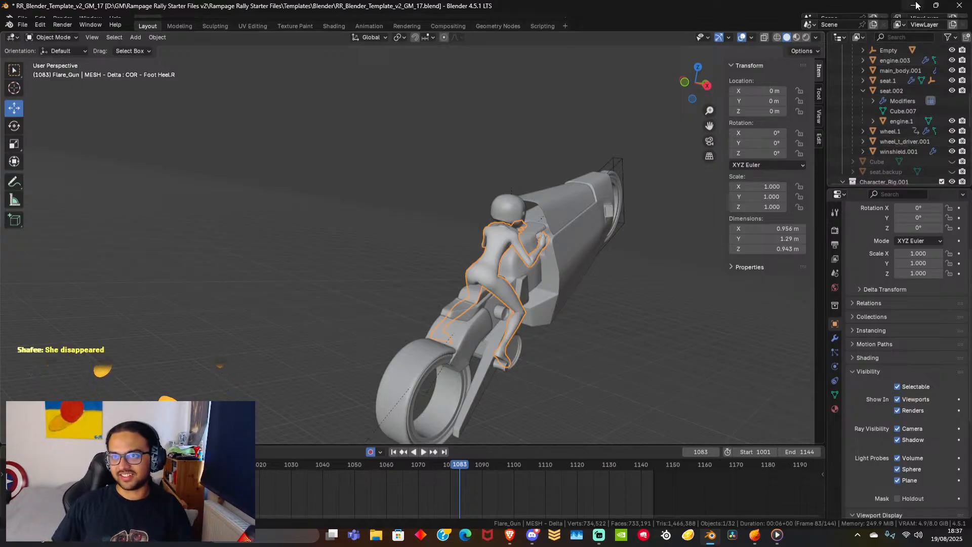
Switch to EmberGen, duplicate the BikeAndBiker Import node and load Biker.abc as the copy's mesh file.
key("alt+Tab")
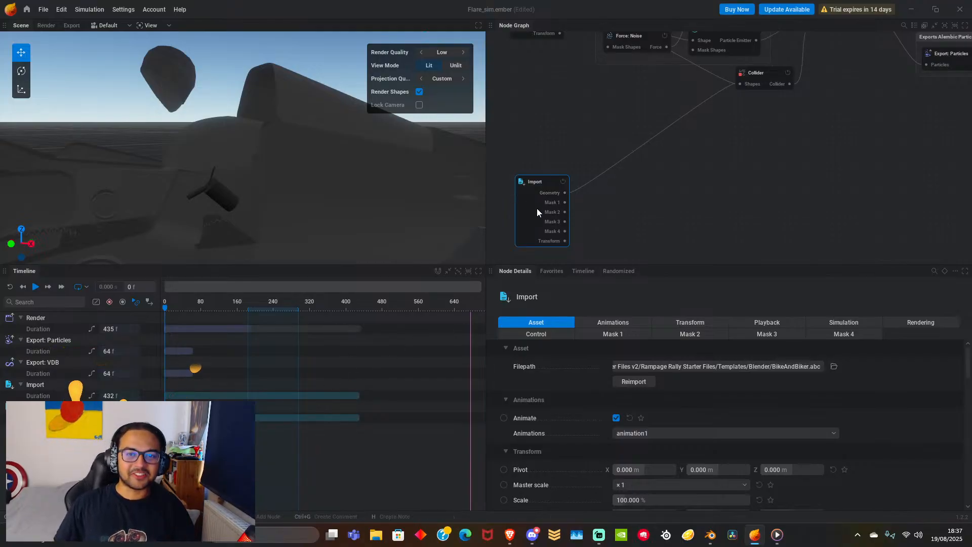
key("ctrl+d")
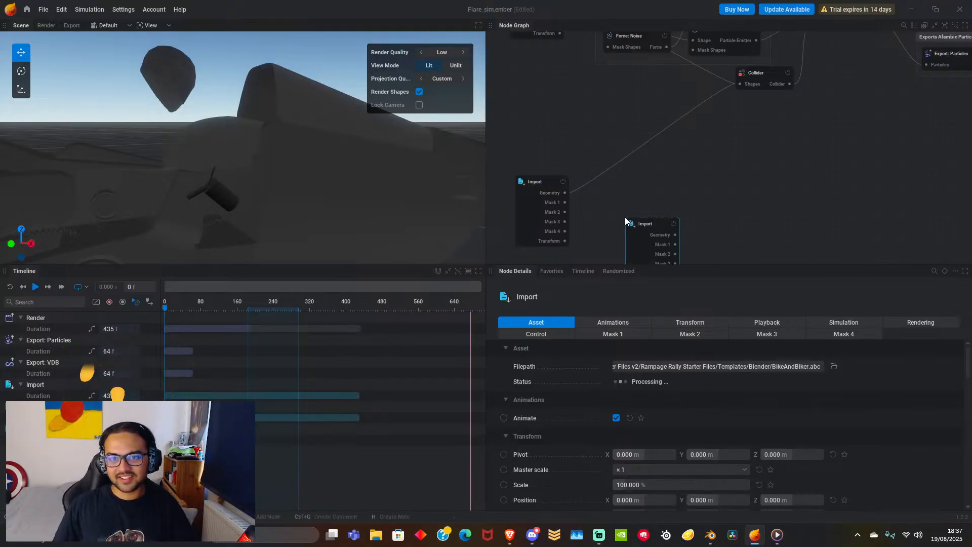
left_click(833, 366)
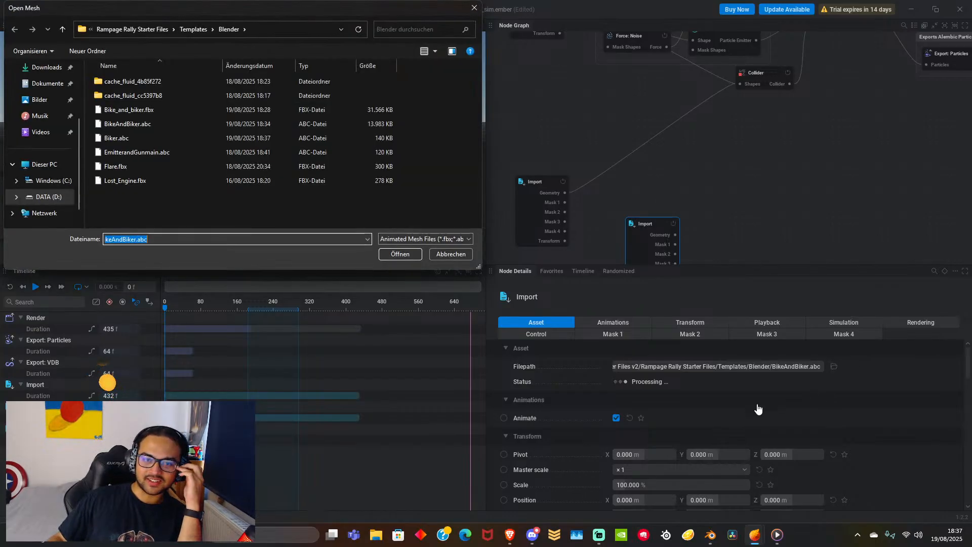
left_click(152, 137)
left_click(403, 255)
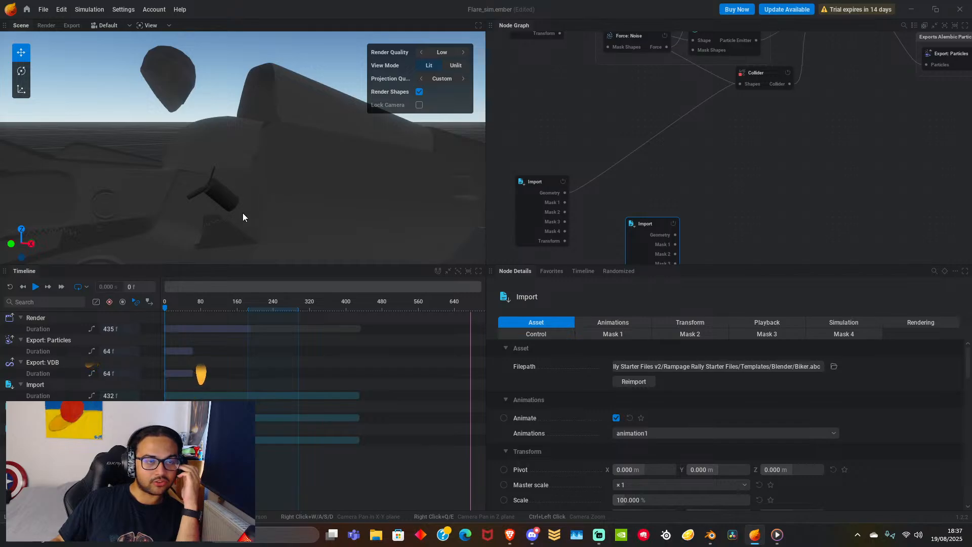
Reset the simulation to frame 0 and examine the scene around the bike for the newly imported rider mesh.
left_click(167, 307)
left_click_drag(234, 309, 131, 309)
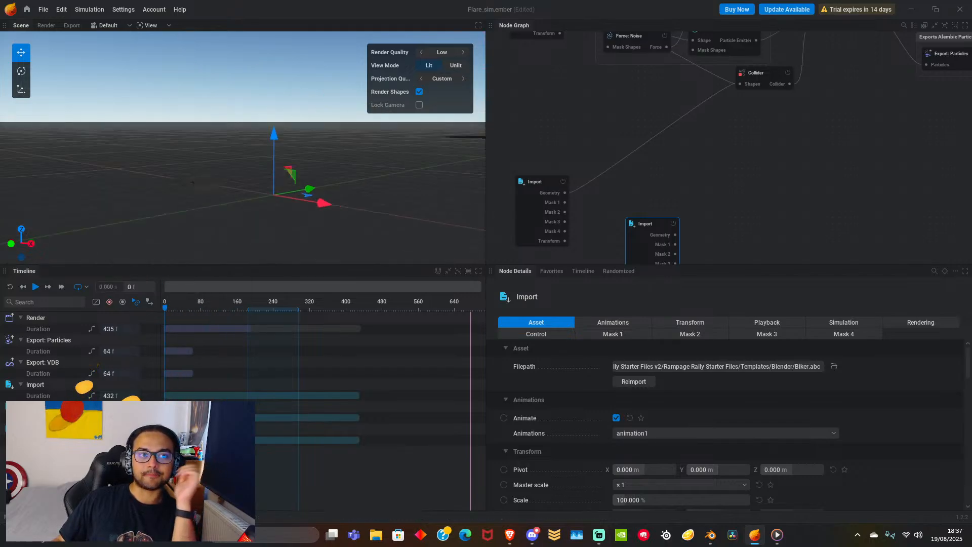
scroll(352, 181, "up", 6)
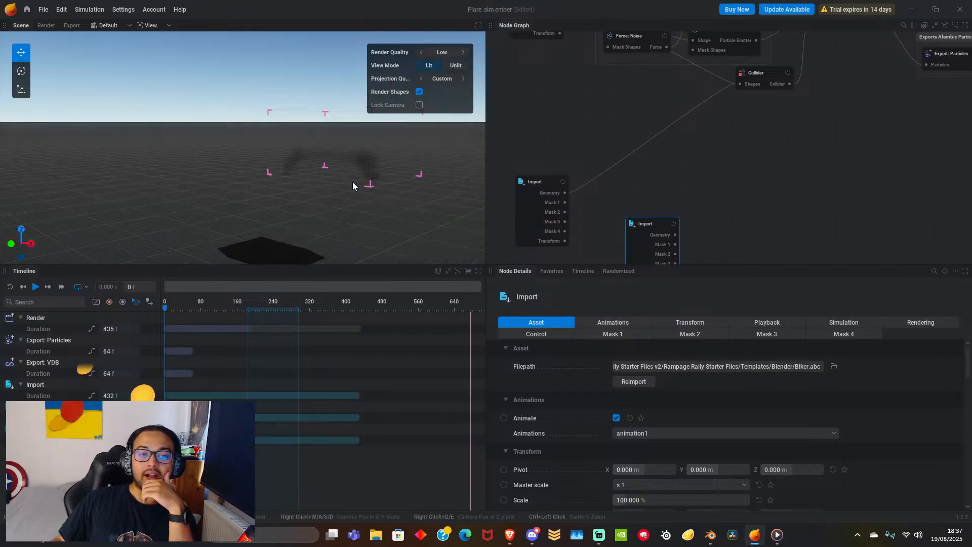
middle_click_drag(352, 181, 214, 148)
left_click(9, 287)
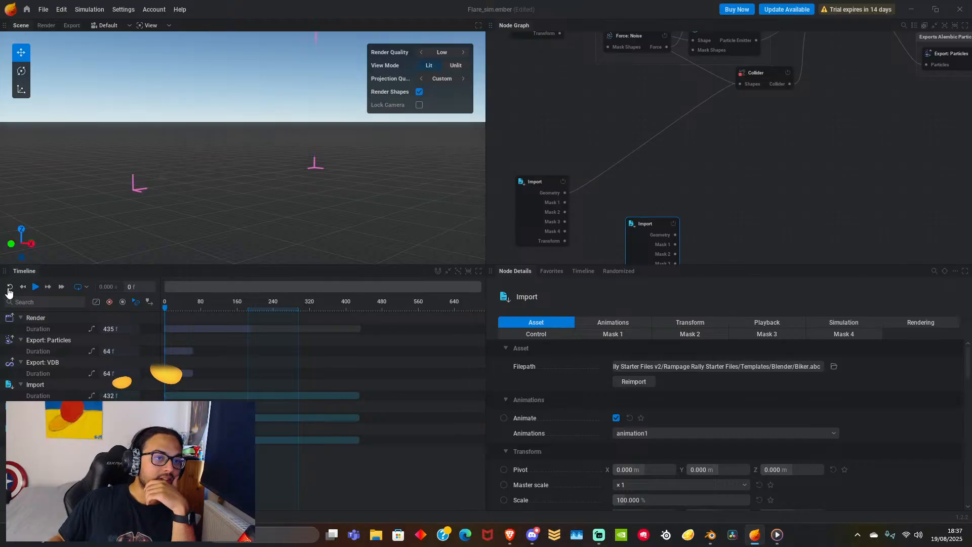
scroll(239, 198, "down", 8)
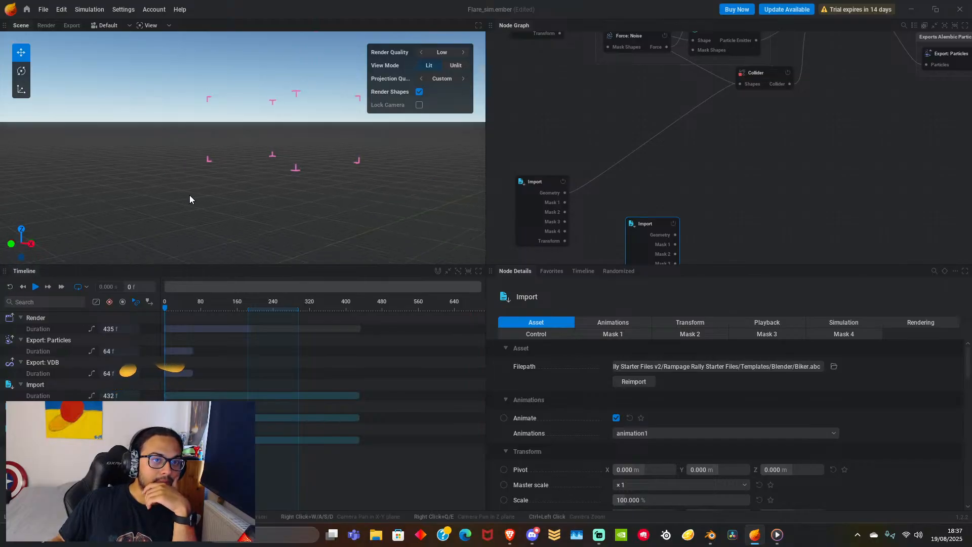
middle_click_drag(190, 194, 180, 124)
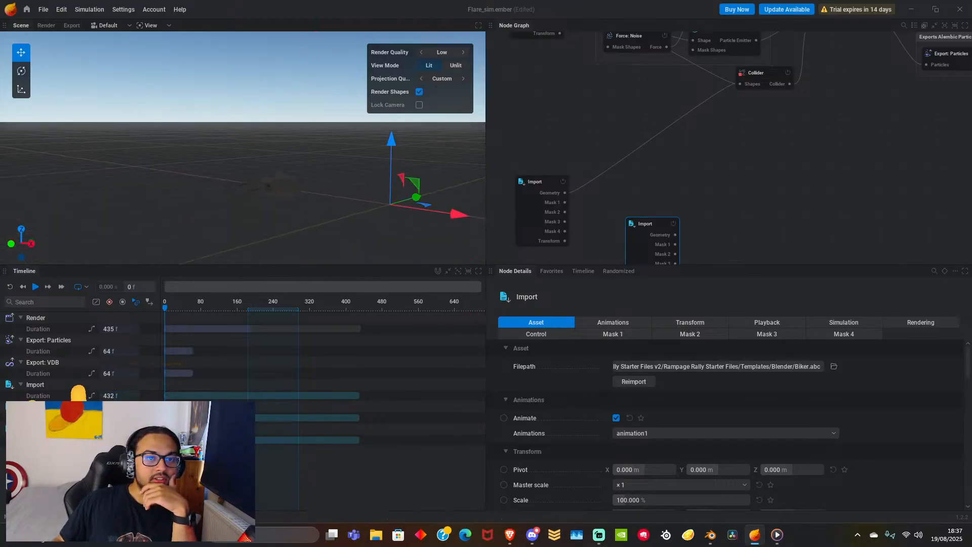
middle_click_drag(202, 227, 177, 172)
scroll(195, 220, "up", 5)
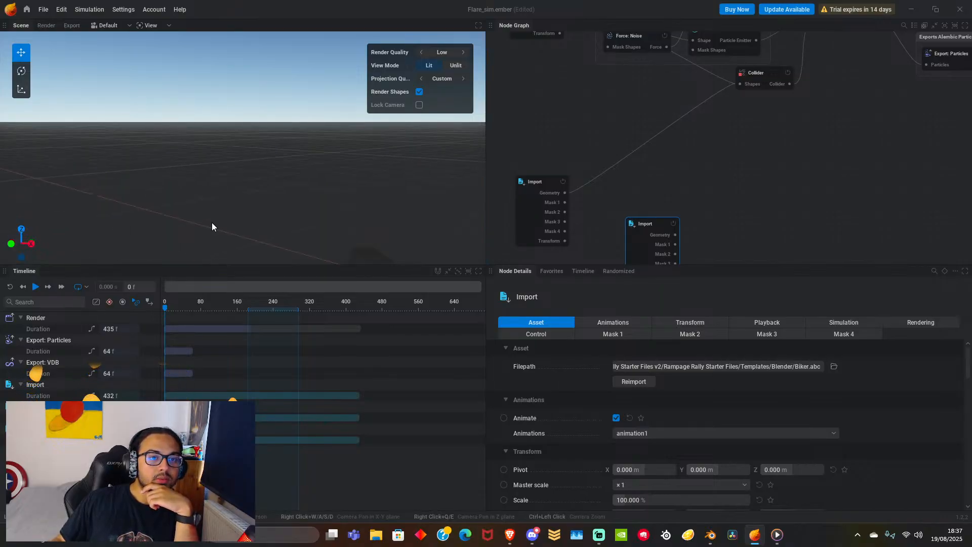
scroll(211, 222, "down", 3)
scroll(226, 221, "up", 5)
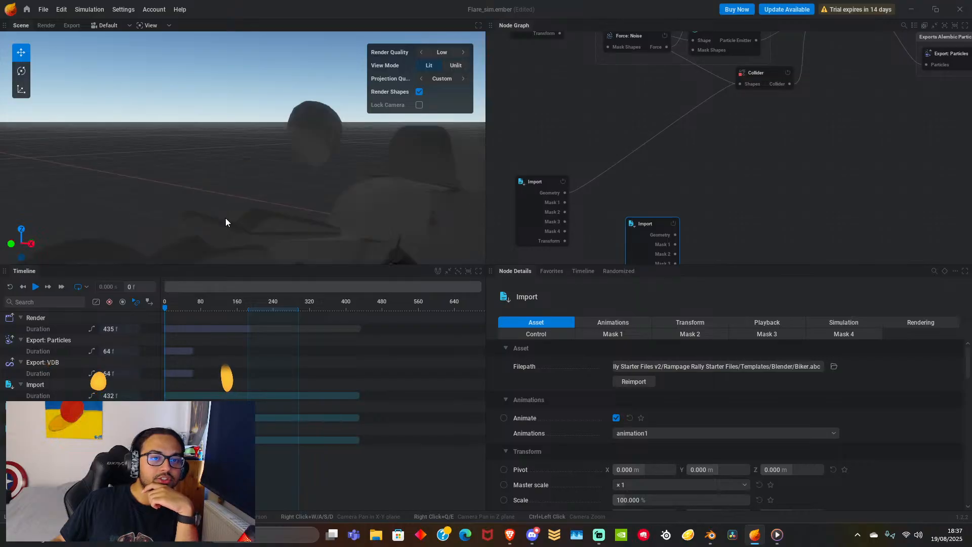
middle_click_drag(328, 221, 234, 217)
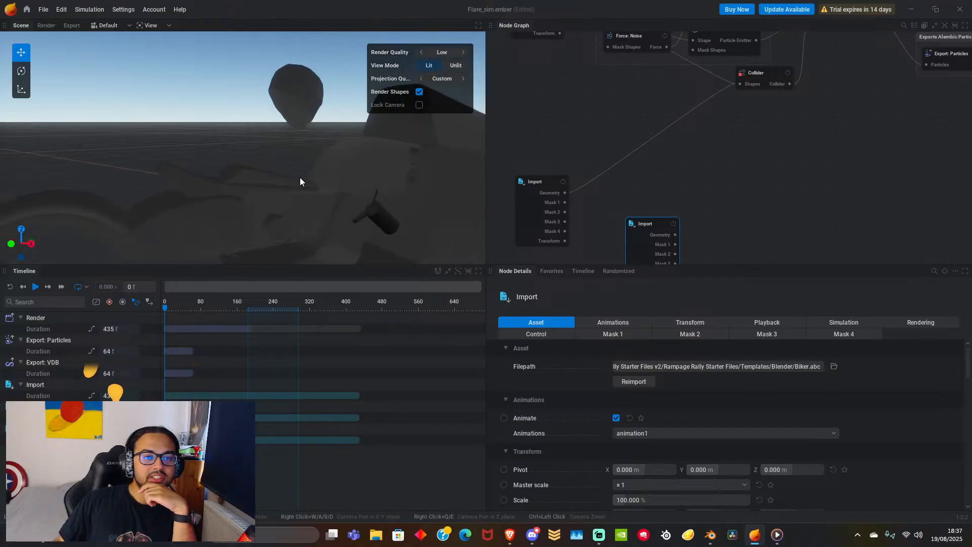
scroll(302, 181, "down", 8)
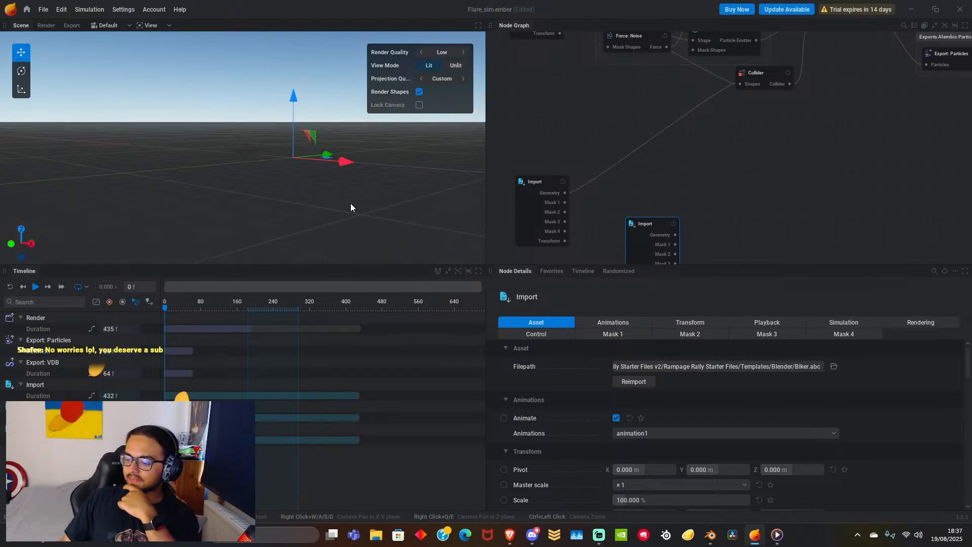
middle_click_drag(427, 190, 355, 236)
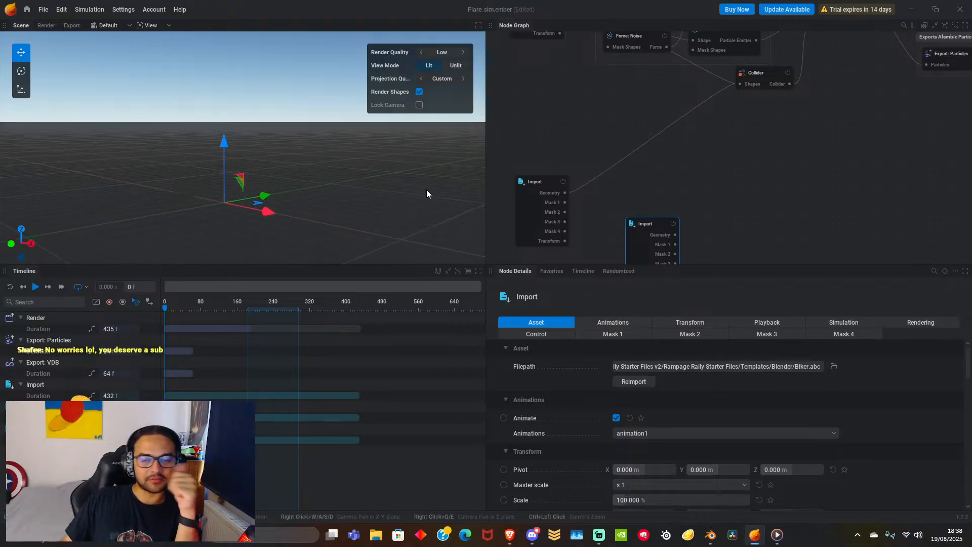
middle_click_drag(410, 183, 368, 188)
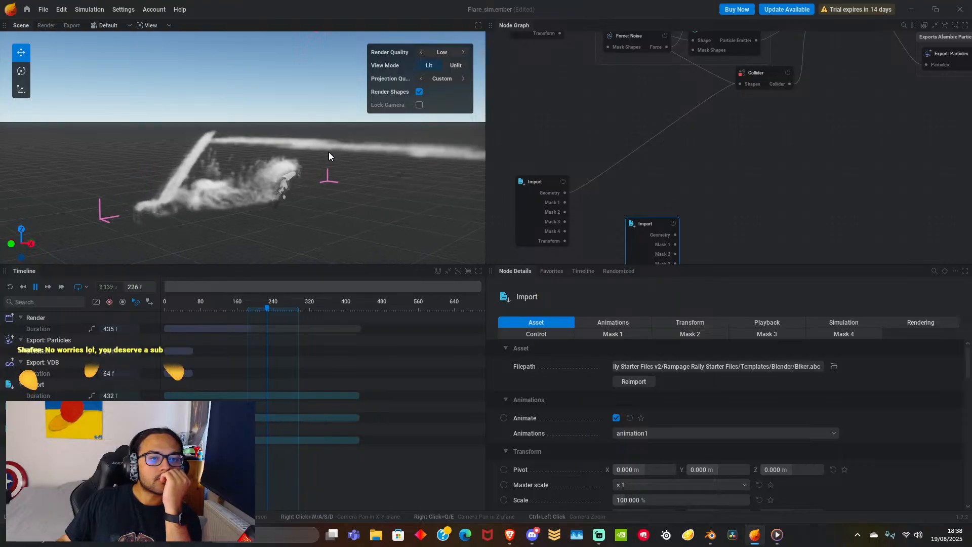
Play the simulation through about frame 294, pausing to examine how the flare smoke trail develops inside the domain.
scroll(390, 196, "up", 3)
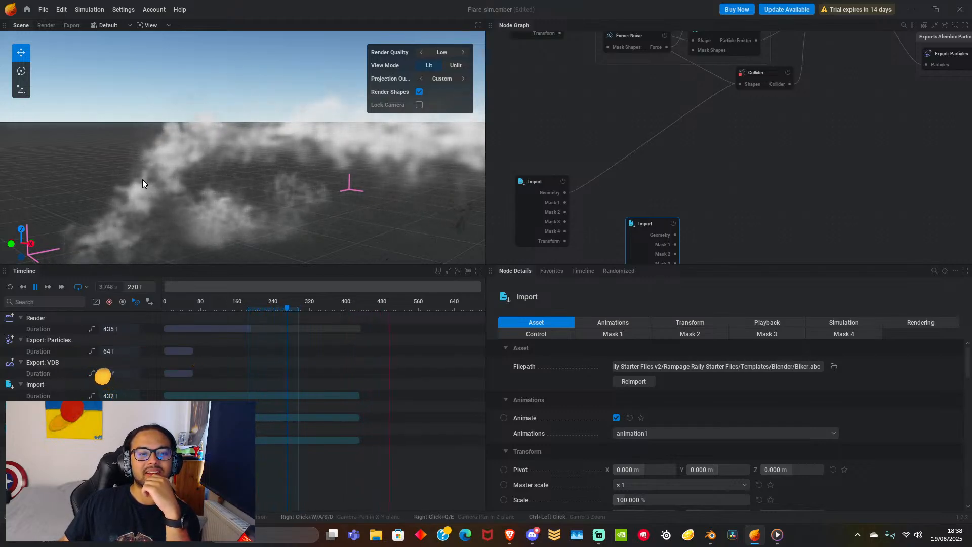
left_click(35, 286)
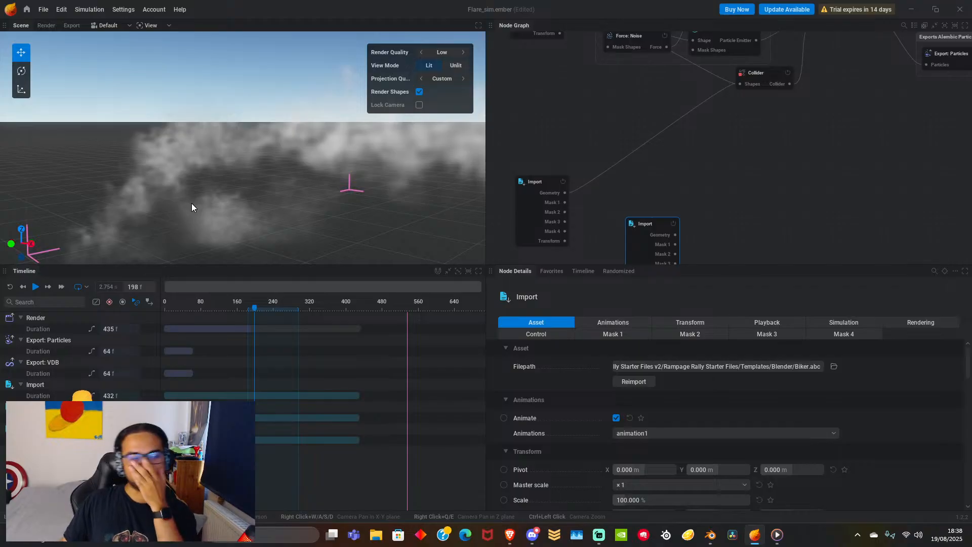
scroll(222, 183, "down", 5)
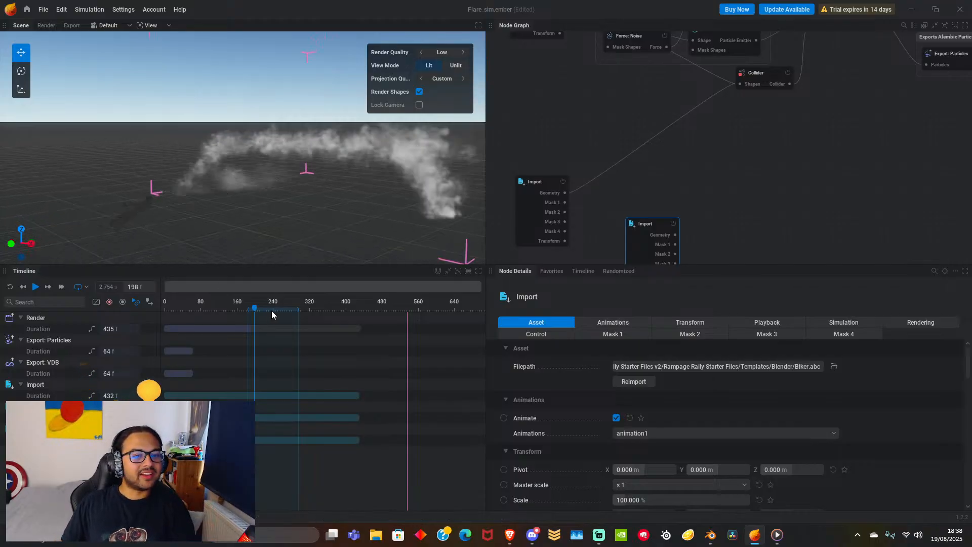
left_click(35, 287)
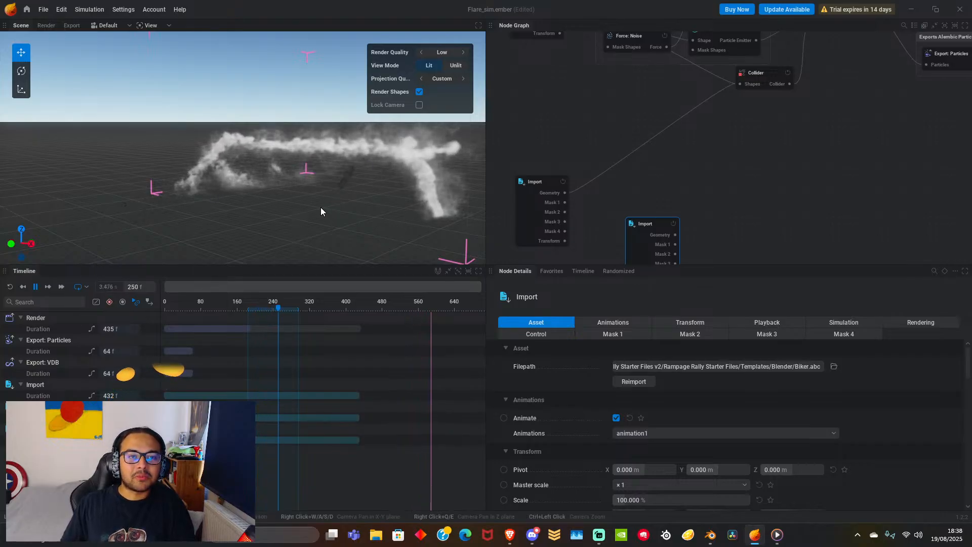
left_click(35, 287)
scroll(281, 174, "down", 5)
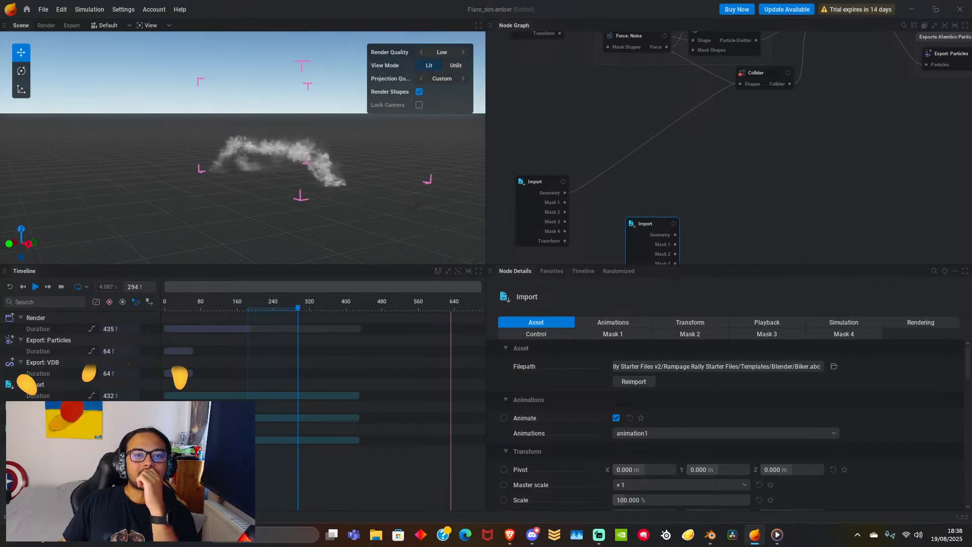
Lower the Simulation node's domain by setting its Bounds Position Z to 21.009.
scroll(707, 137, "down", 5)
middle_click_drag(758, 165, 734, 193)
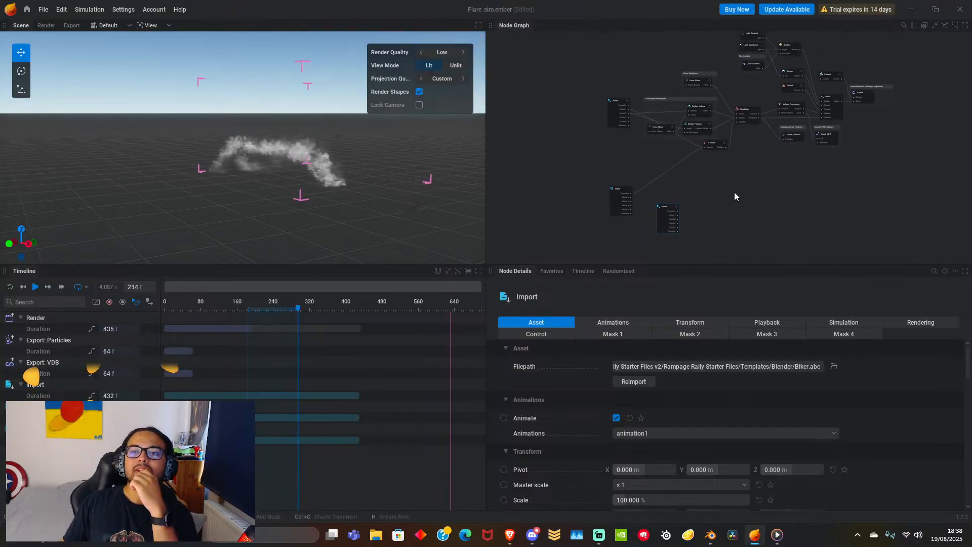
scroll(751, 158, "up", 5)
middle_click_drag(712, 149, 784, 213)
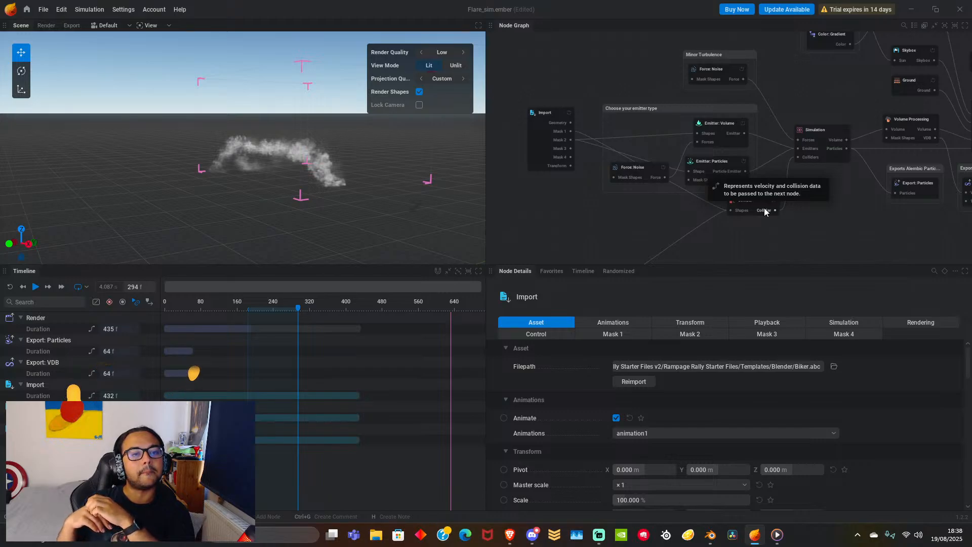
left_click_drag(340, 222, 309, 214)
left_click_drag(312, 176, 304, 175)
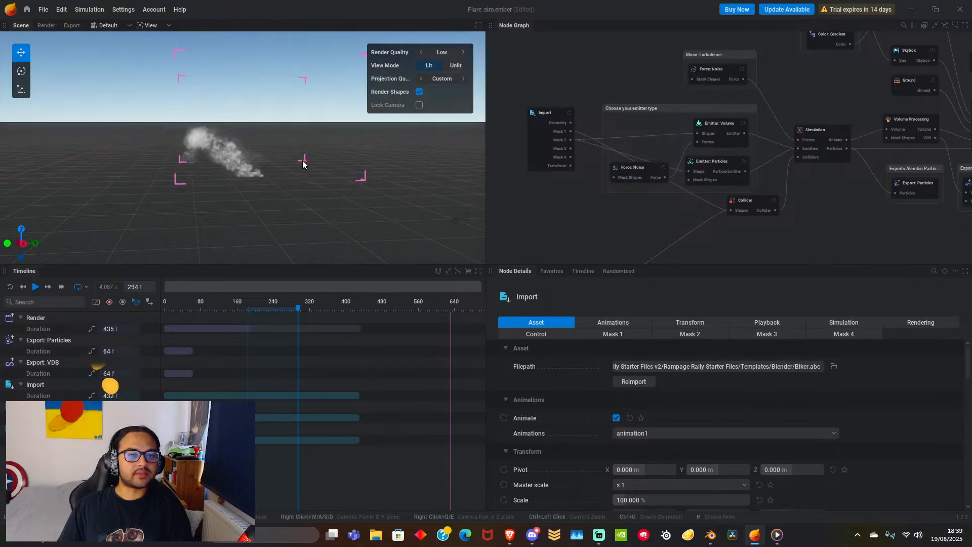
left_click(822, 130)
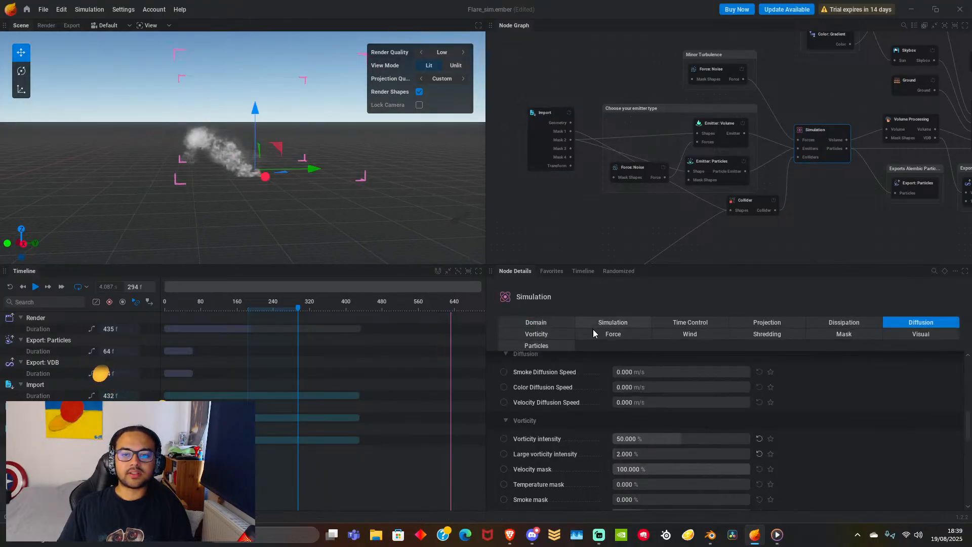
left_click(557, 322)
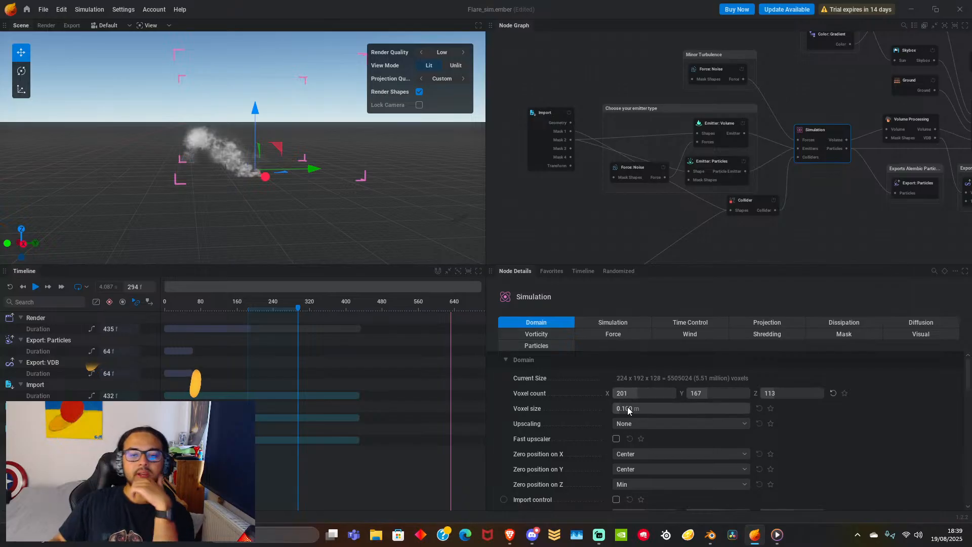
scroll(637, 428, "down", 2)
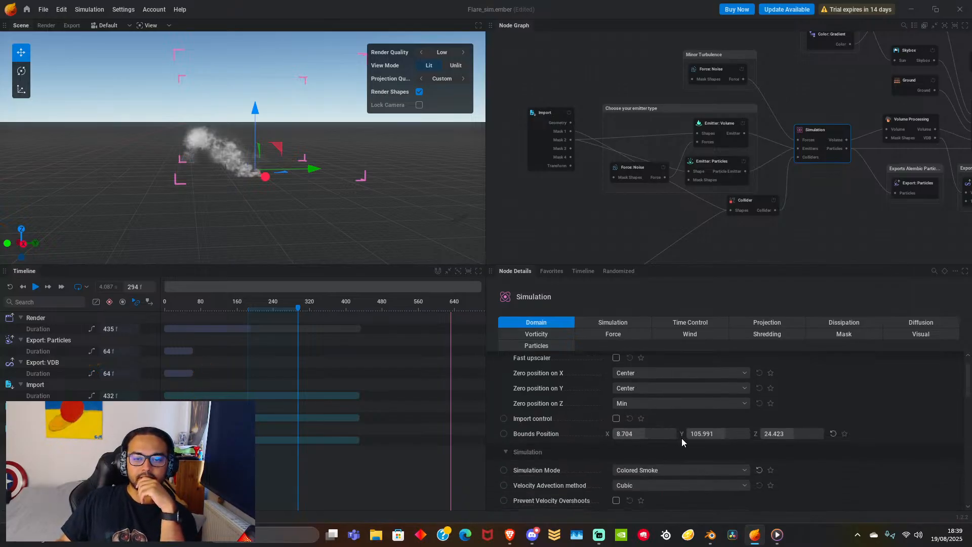
mouse_move(786, 431)
left_mouse_down()
mouse_move(749, 431)
mouse_move(776, 431)
left_mouse_up()
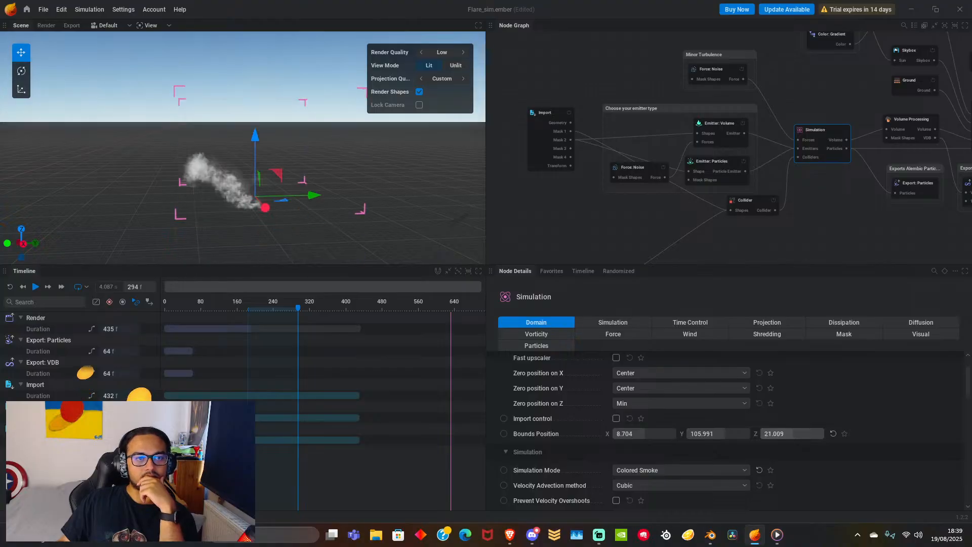
Reset the simulation to clear the smoke and scrub between about frames 204 and 211 to check the bike against the domain.
left_click(255, 307)
left_click_drag(254, 309, 257, 311)
scroll(196, 206, "up", 1)
middle_click_drag(188, 190, 307, 208)
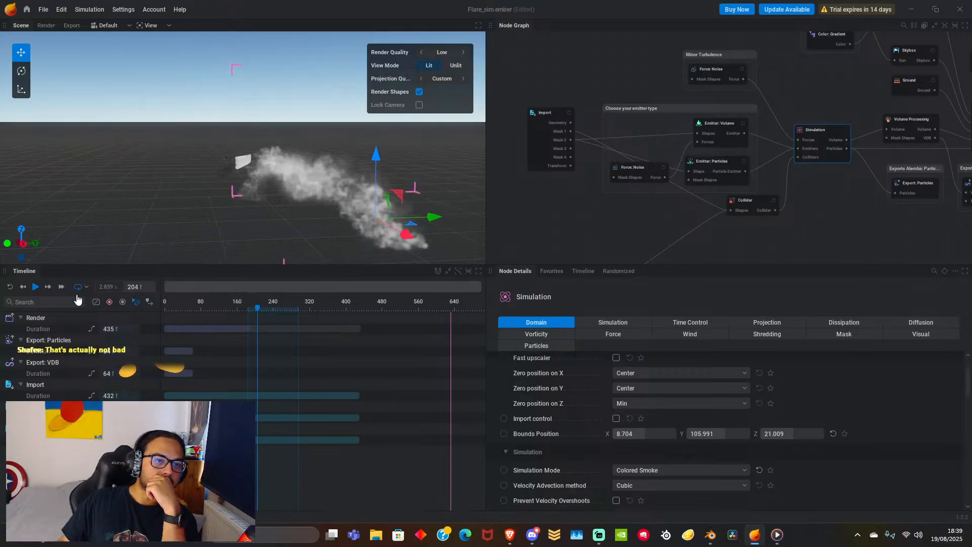
left_click(8, 287)
left_click(260, 308)
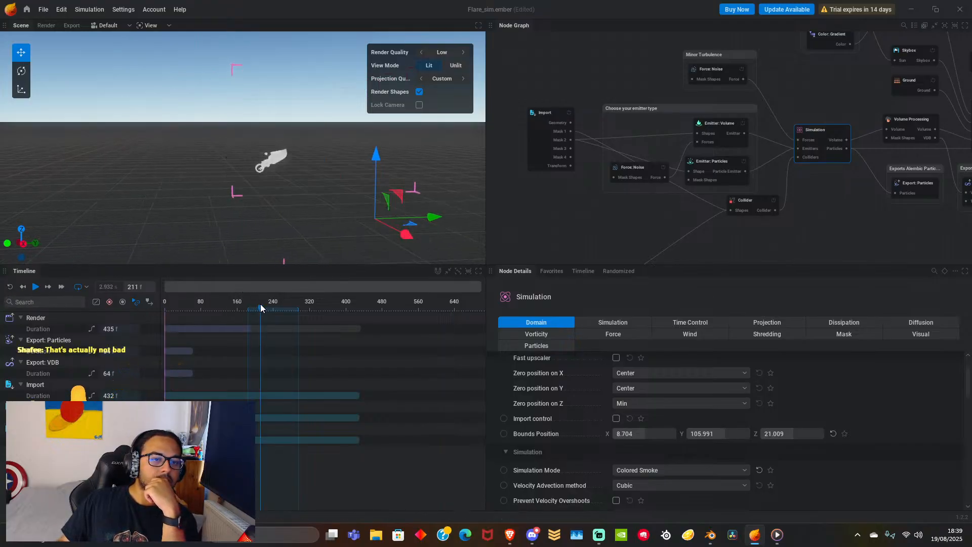
left_click(254, 308)
left_click_drag(254, 308, 259, 309)
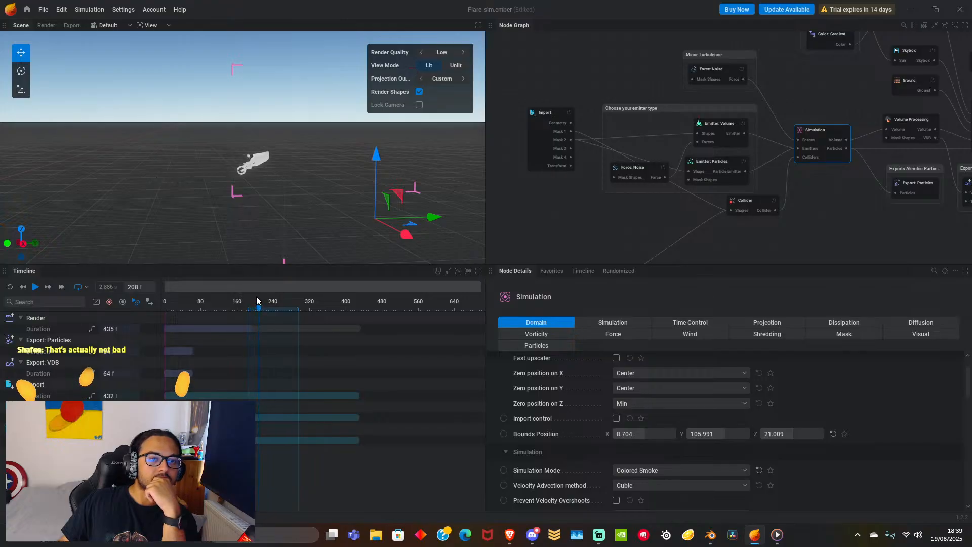
Examine the bike and rider meshes up close while stepping through frames 202 to 209.
scroll(273, 212, "up", 7)
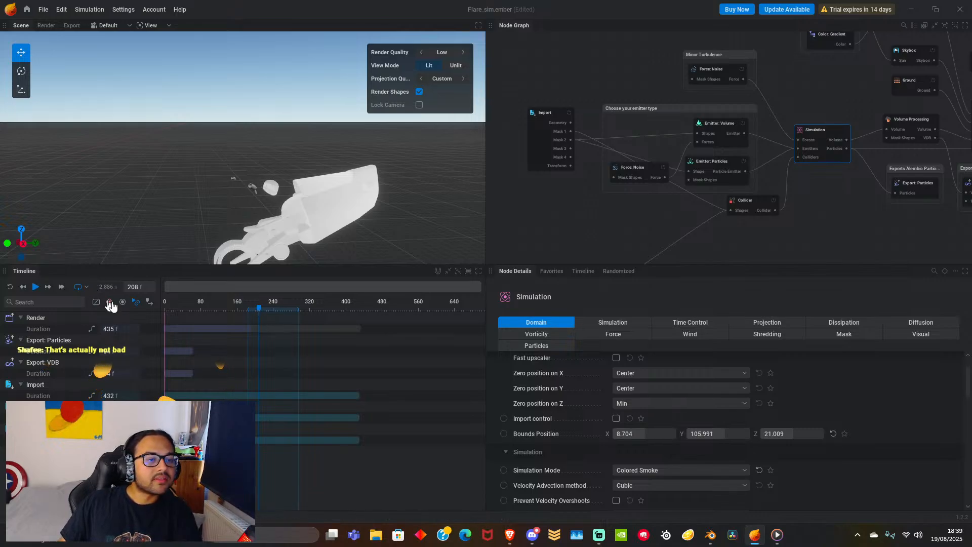
left_click(256, 309)
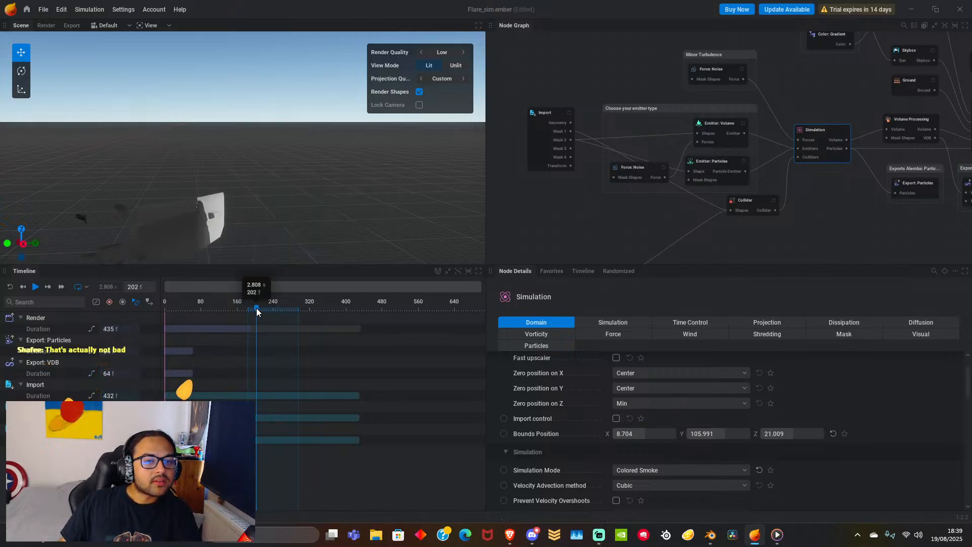
left_click_drag(256, 309, 259, 308)
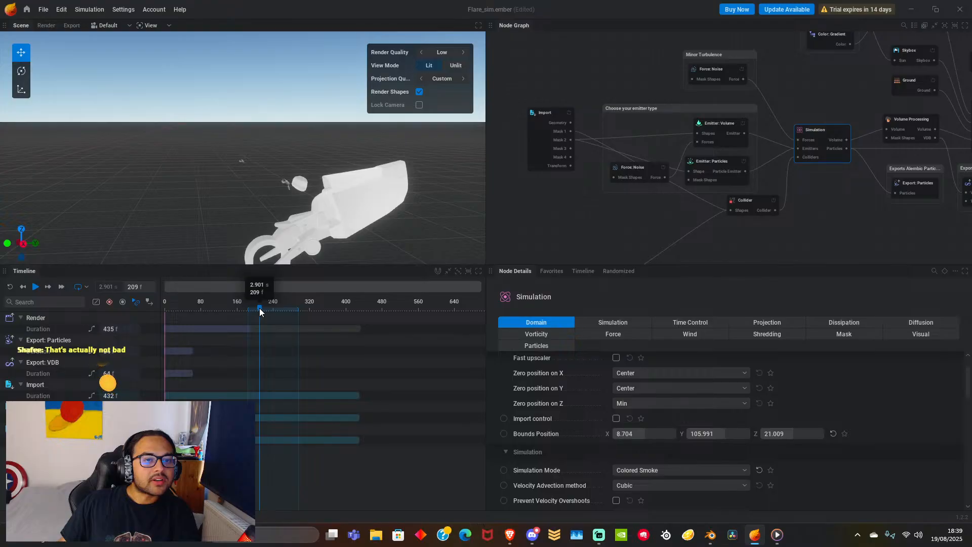
key("Left")
key("Right")
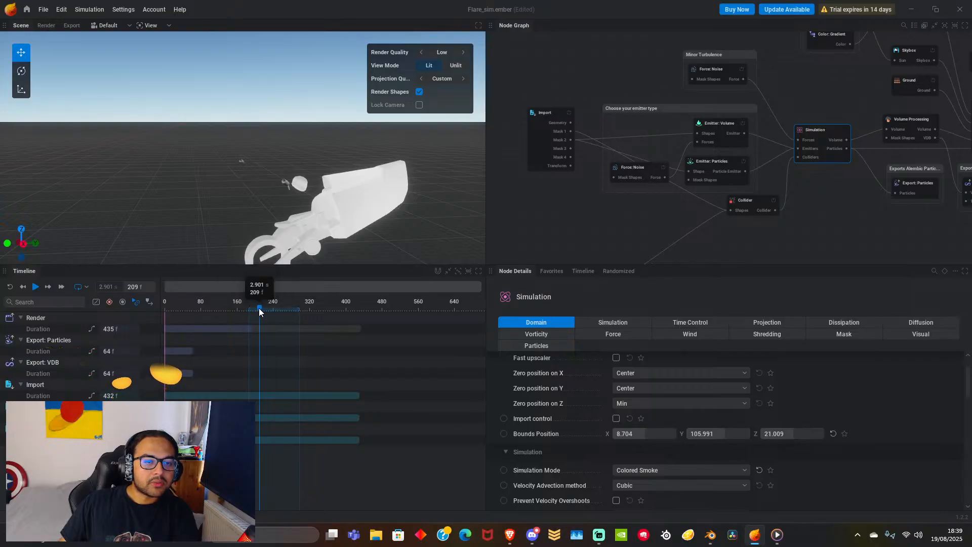
left_click(257, 308)
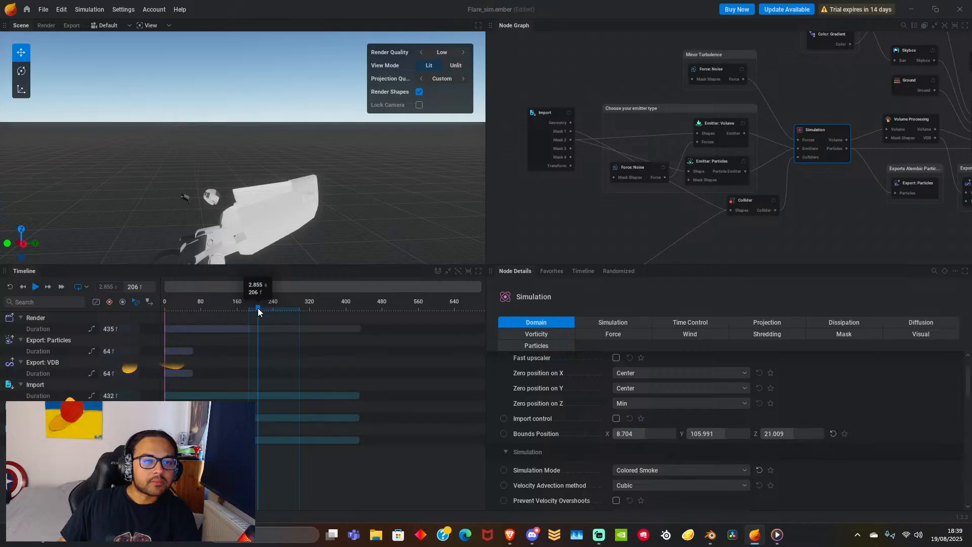
Move the timeline to frame 218 and examine the bike's position against the simulation domain.
left_click_drag(257, 308, 264, 308)
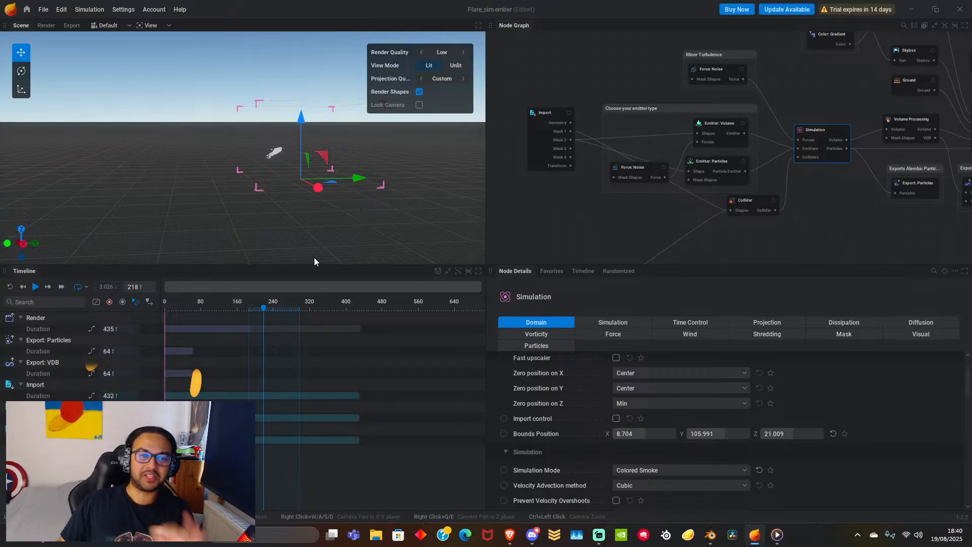
scroll(299, 221, "up", 5)
left_click_drag(287, 211, 404, 240)
scroll(163, 160, "up", 6)
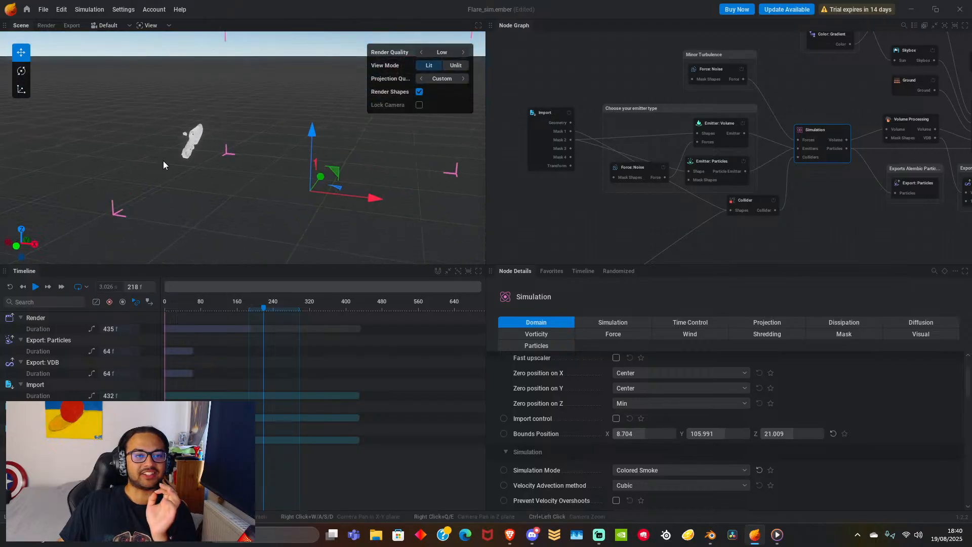
mouse_move(202, 165)
middle_mouse_down()
mouse_move(329, 233)
mouse_move(210, 171)
middle_mouse_up()
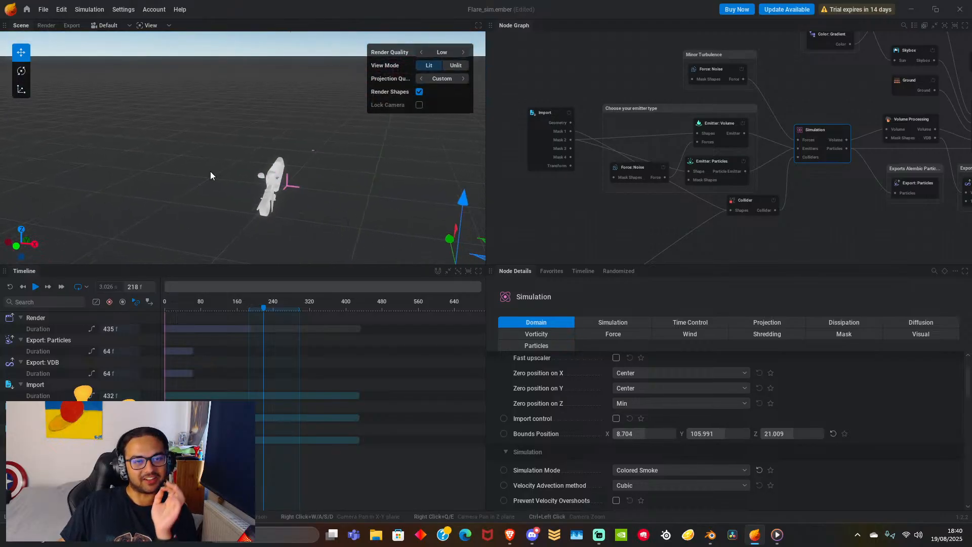
Play the simulation and examine the flare smoke trail in the domain from several angles, pausing at frame 256.
left_click(35, 287)
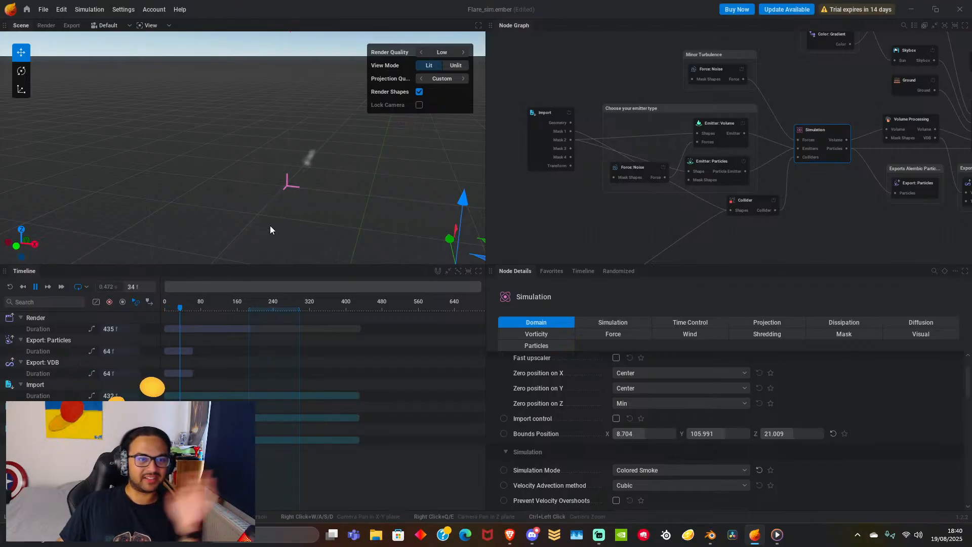
scroll(324, 210, "down", 2)
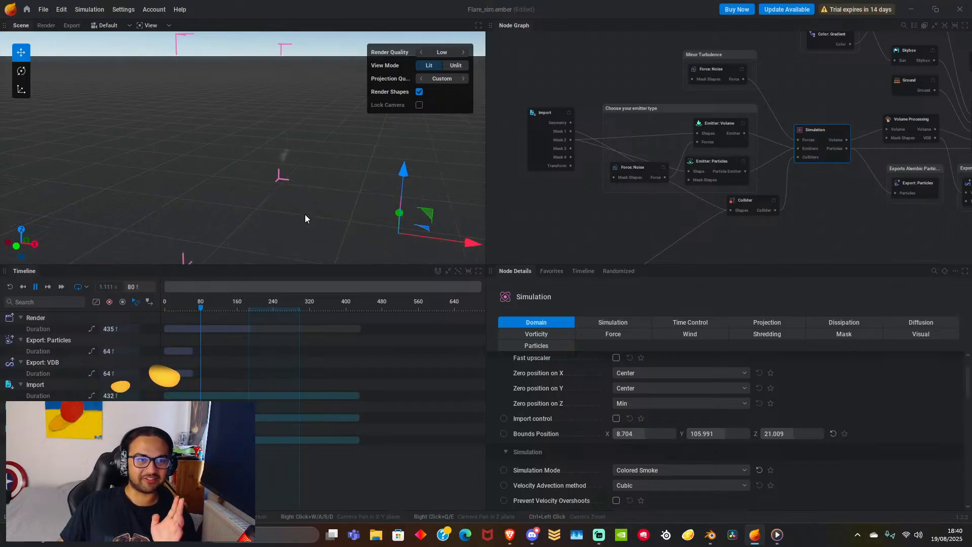
left_click_drag(305, 215, 230, 205)
scroll(318, 210, "down", 3)
scroll(245, 217, "up", 4)
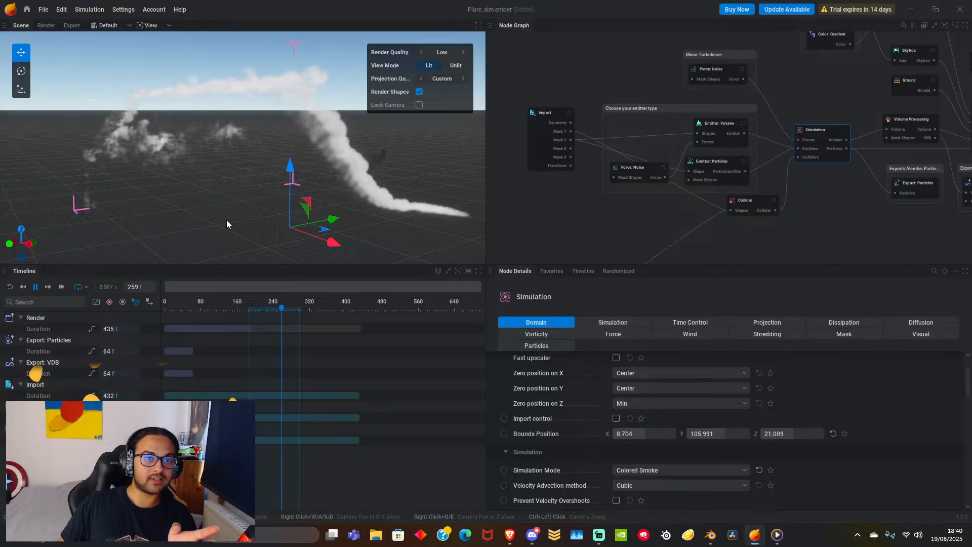
scroll(228, 214, "down", 4)
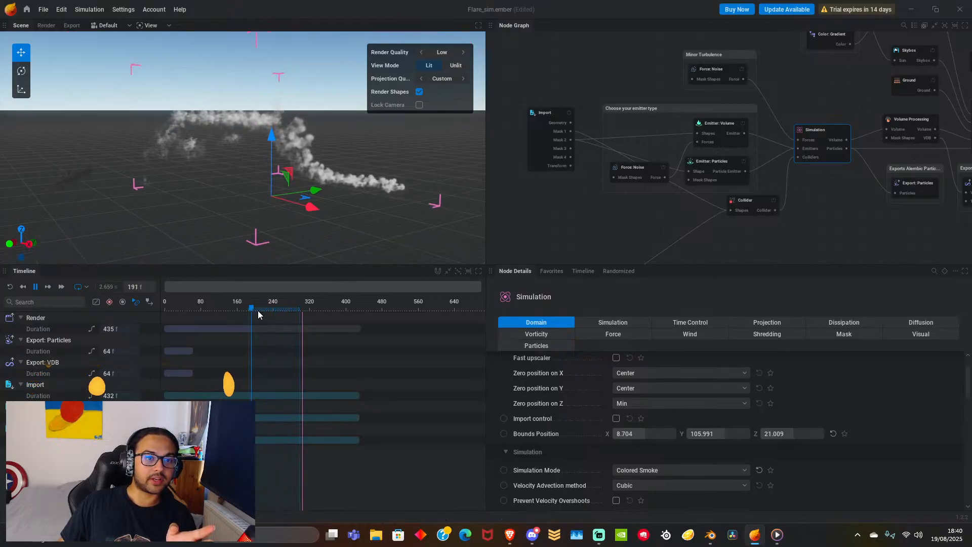
mouse_move(169, 223)
left_mouse_down()
mouse_move(208, 243)
mouse_move(228, 238)
mouse_move(160, 217)
left_mouse_up()
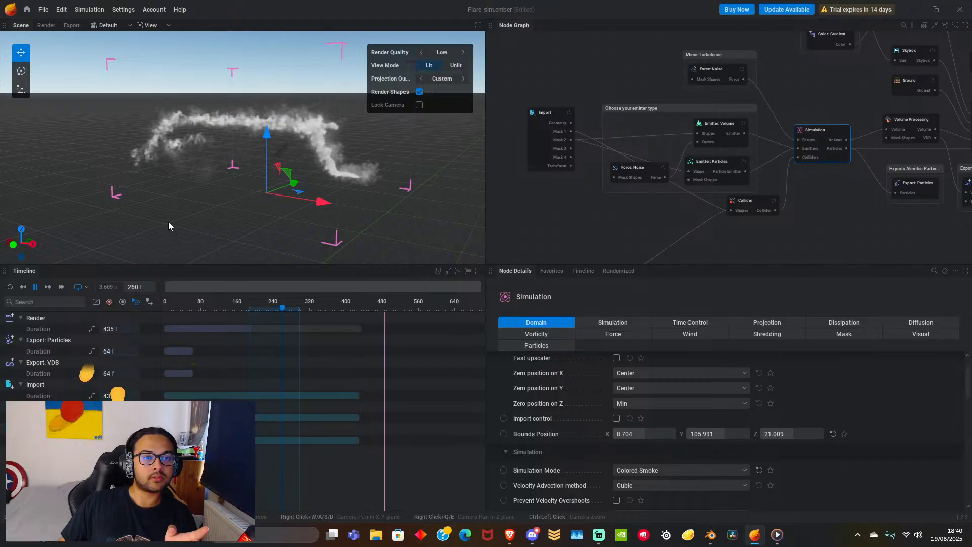
left_click_drag(245, 198, 214, 245)
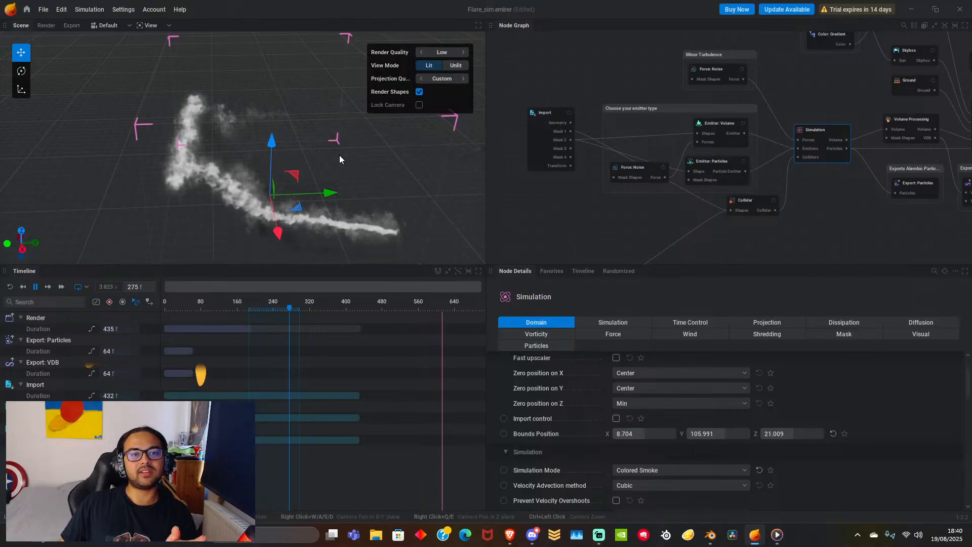
scroll(340, 156, "down", 3)
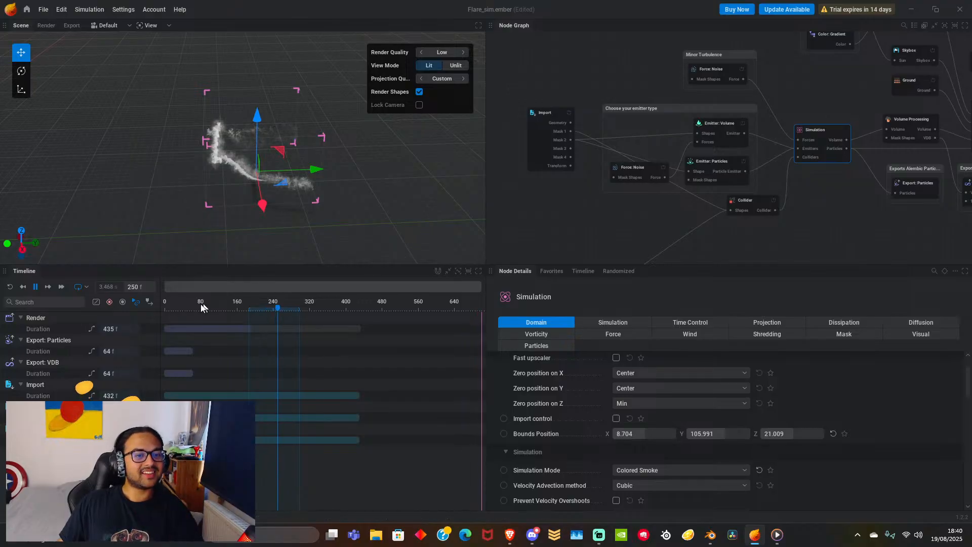
key("space")
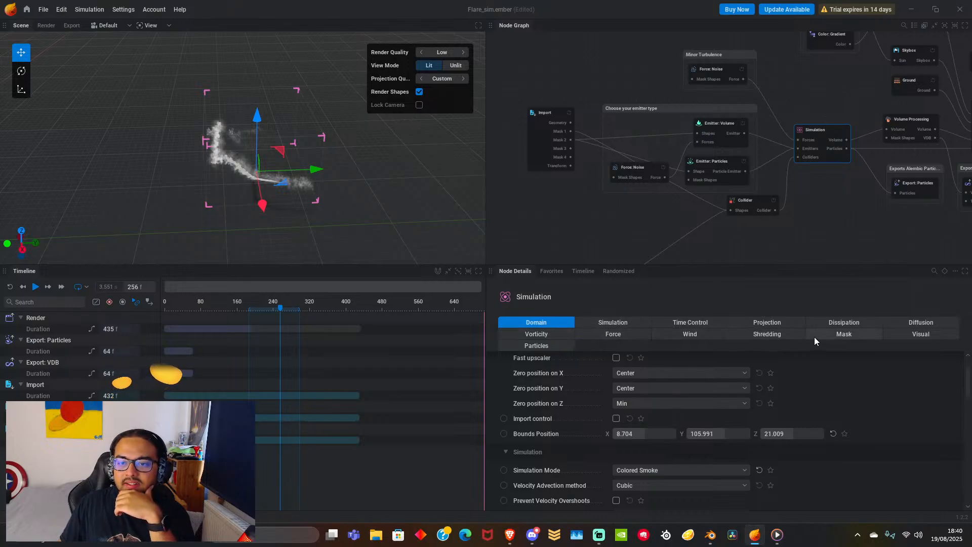
Try a Smoke Diffusion Speed of 0.590 m/s on the Simulation node, check the smoke in playback, and return the value to 0.
left_click(902, 324)
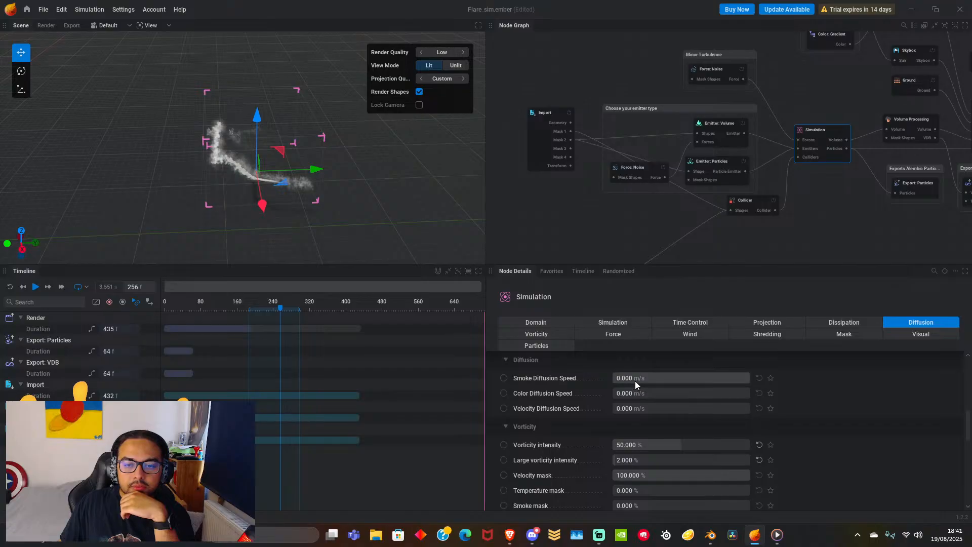
left_click_drag(635, 380, 644, 381)
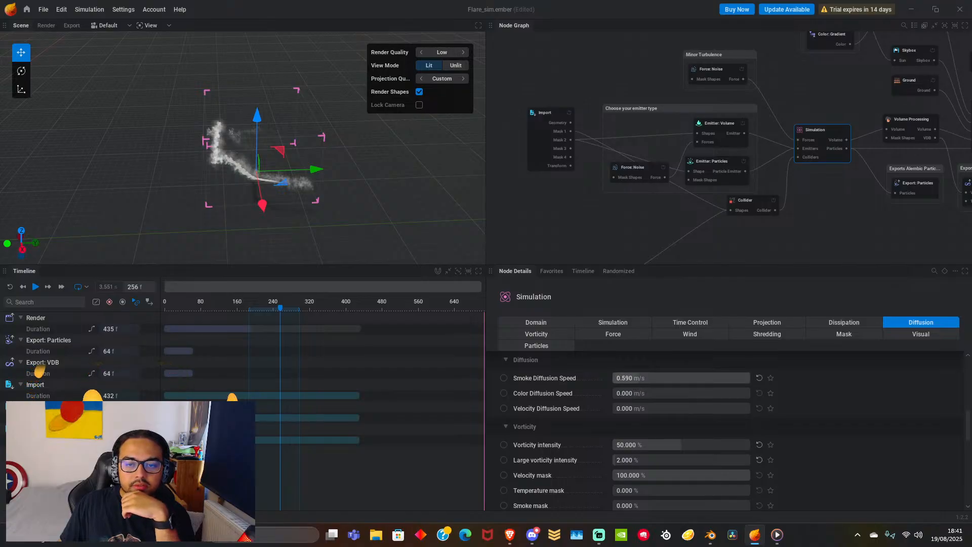
scroll(224, 230, "up", 5)
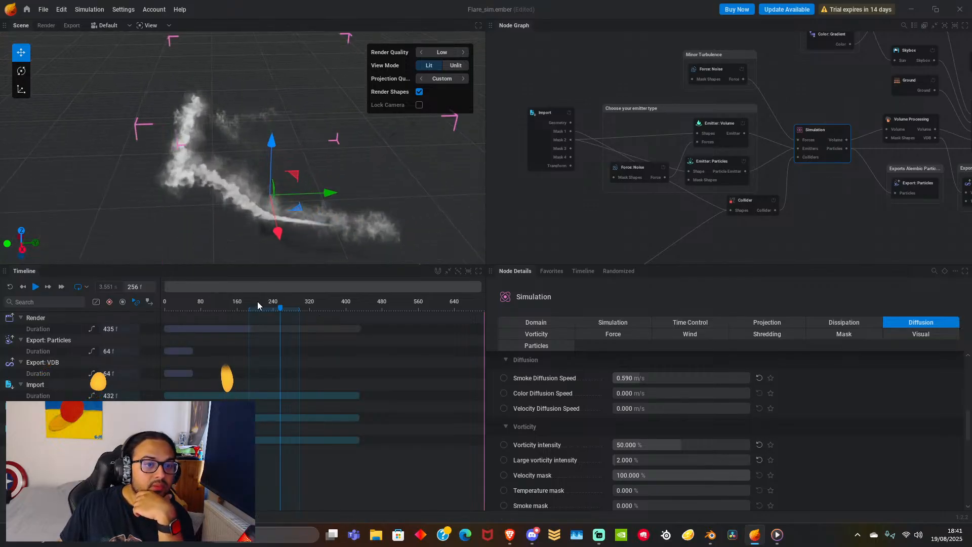
left_click(43, 290)
scroll(169, 174, "up", 5)
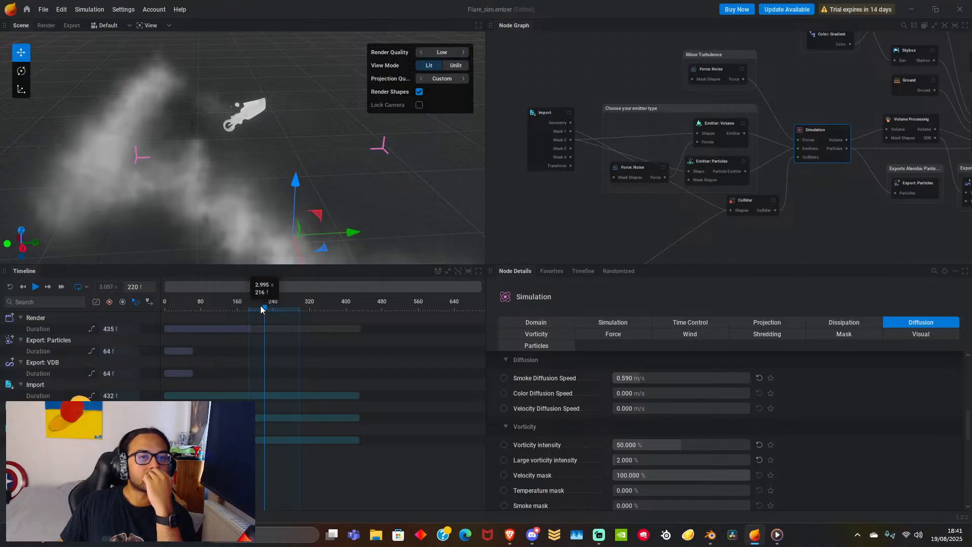
left_click(236, 308)
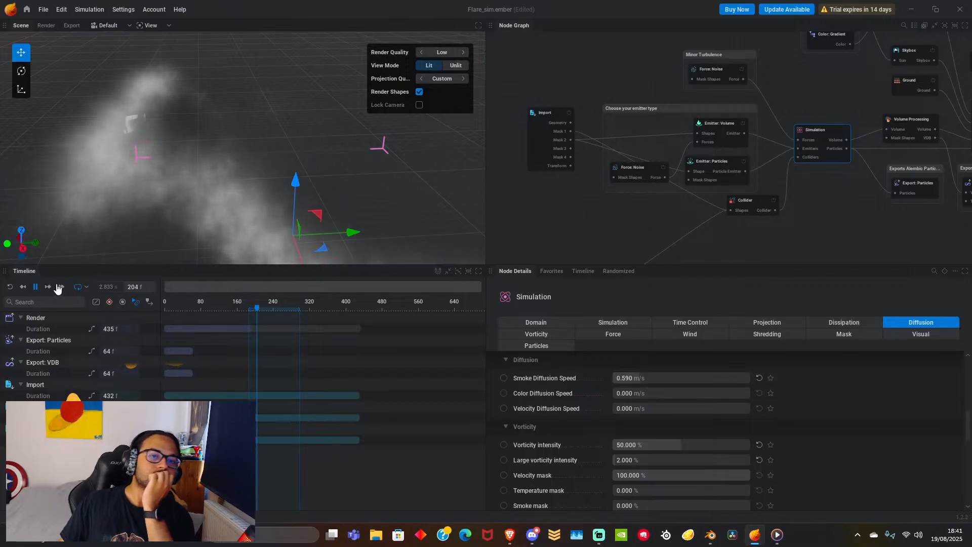
left_click_drag(627, 377, 434, 351)
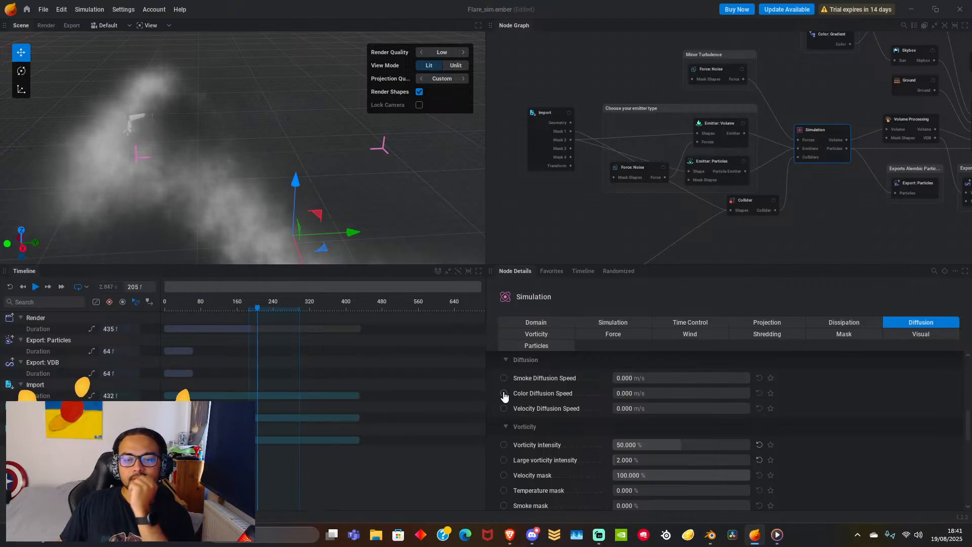
Review the Simulation node's vorticity settings and examine the bike against the smoke trail at frame 205.
scroll(567, 414, "down", 2)
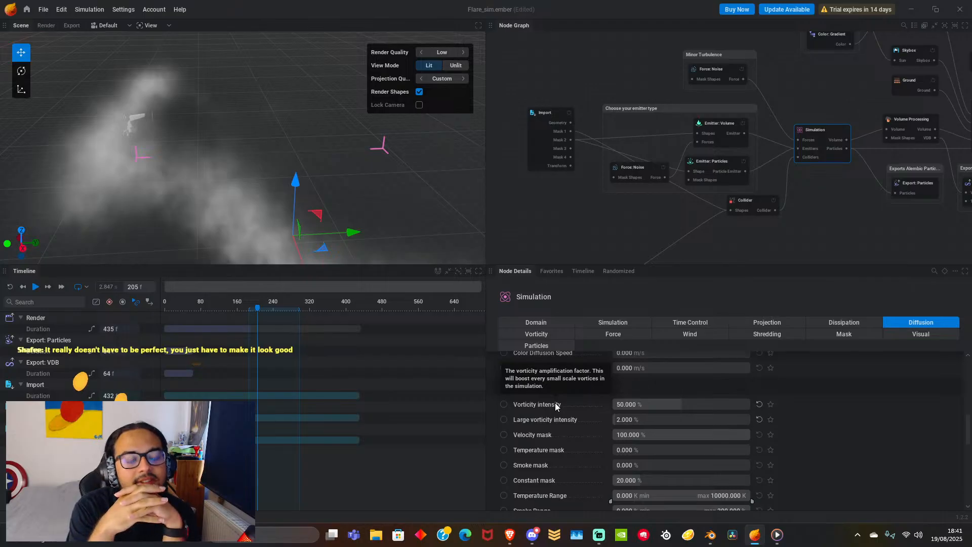
left_click_drag(197, 159, 211, 192)
scroll(208, 185, "down", 4)
scroll(209, 188, "down", 4)
middle_click_drag(242, 193, 160, 150)
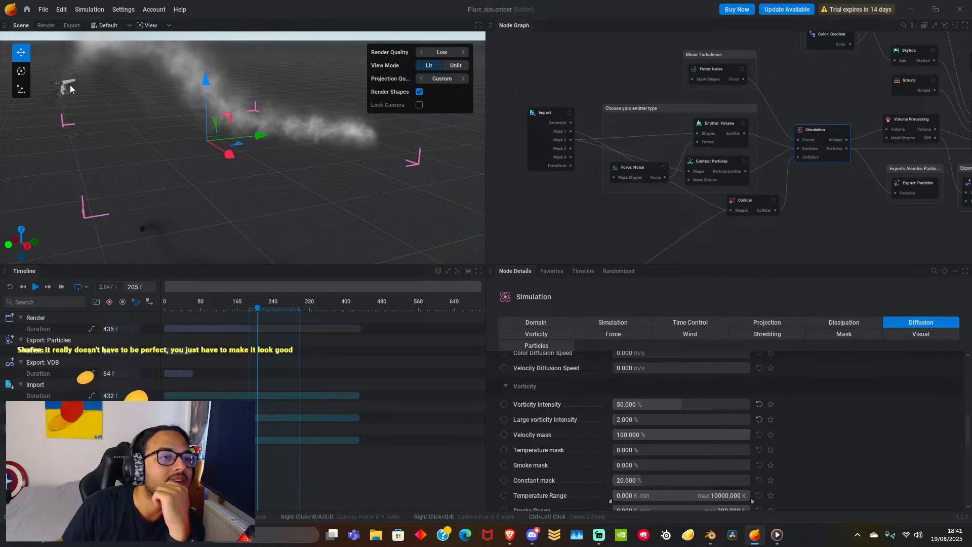
scroll(123, 96, "up", 3)
middle_click_drag(122, 97, 274, 181)
scroll(312, 215, "up", 4)
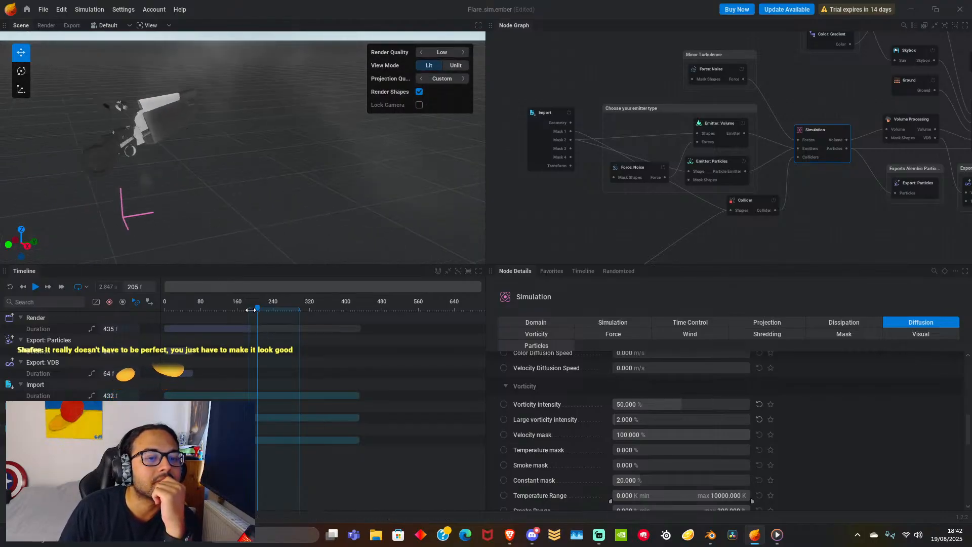
Scrub through frames 216 to 233 and examine the bike and rider meshes up close.
left_click_drag(250, 310, 262, 307)
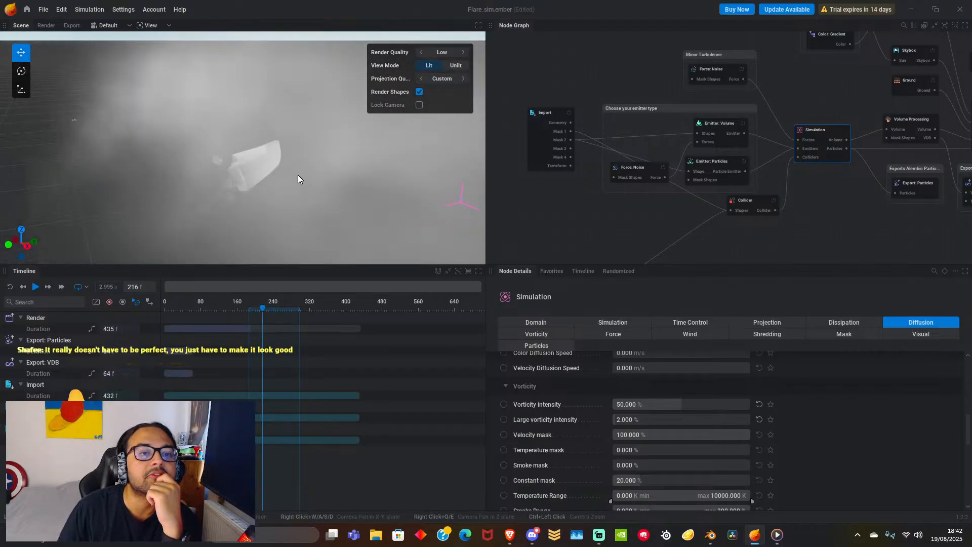
scroll(306, 172, "up", 5)
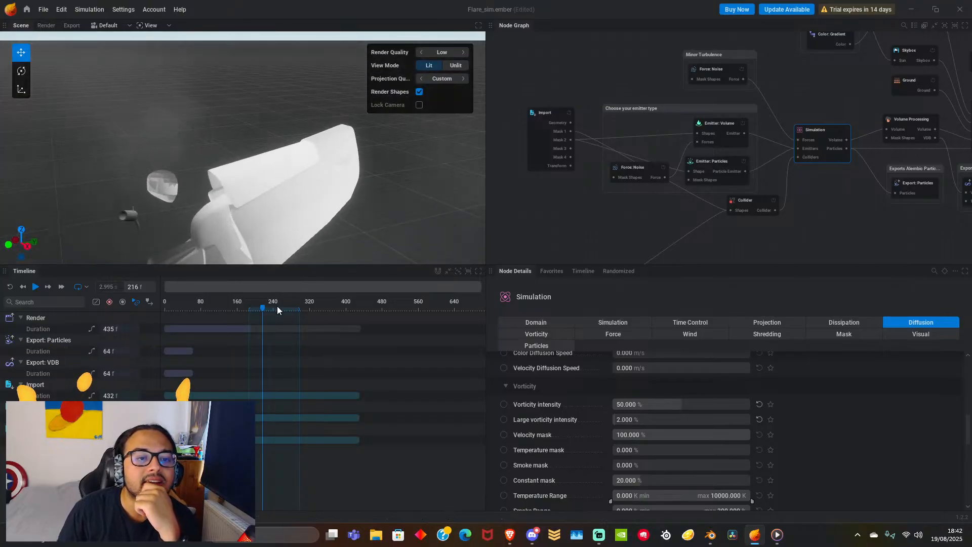
left_click_drag(262, 309, 271, 307)
middle_click_drag(375, 203, 383, 117)
mouse_move(324, 169)
middle_mouse_down()
mouse_move(438, 179)
mouse_move(415, 172)
middle_mouse_up()
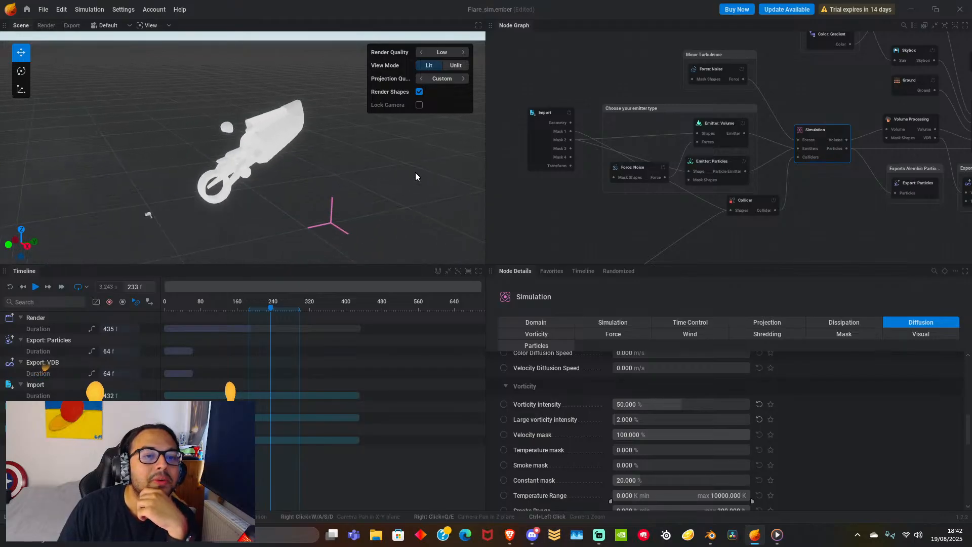
scroll(349, 156, "up", 2)
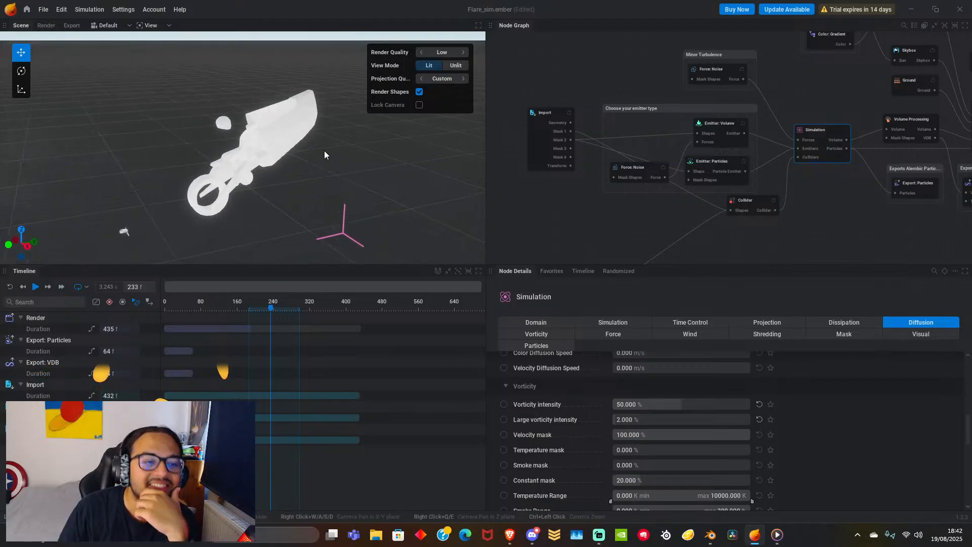
scroll(309, 176, "down", 3)
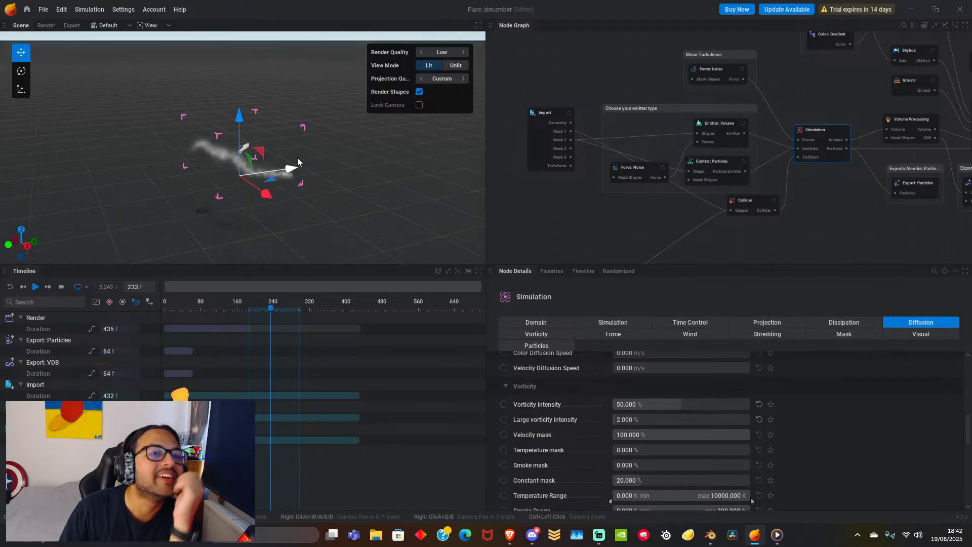
Examine the bike, flare and whole smoke trail at frame 233 from several angles, and look over the full node graph.
left_click_drag(228, 227, 250, 141)
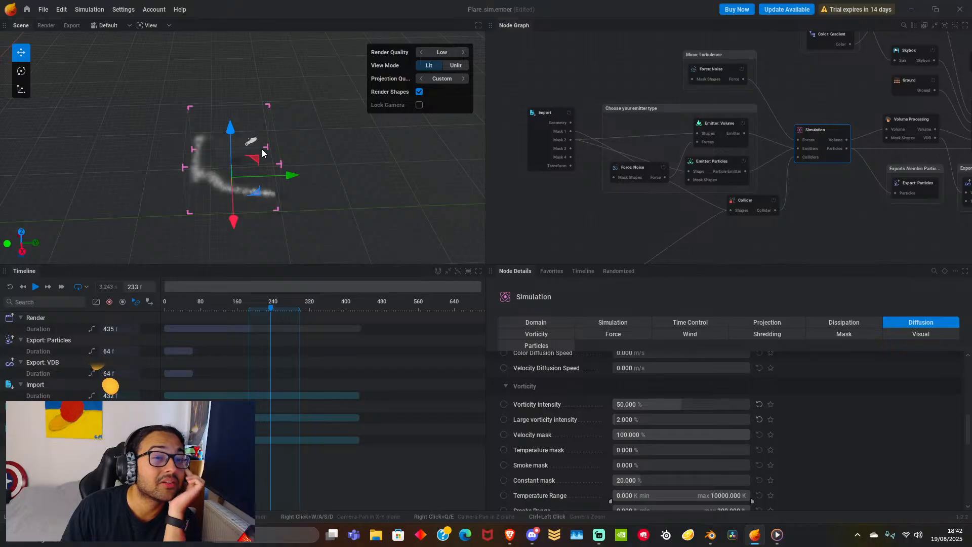
scroll(262, 153, "up", 10)
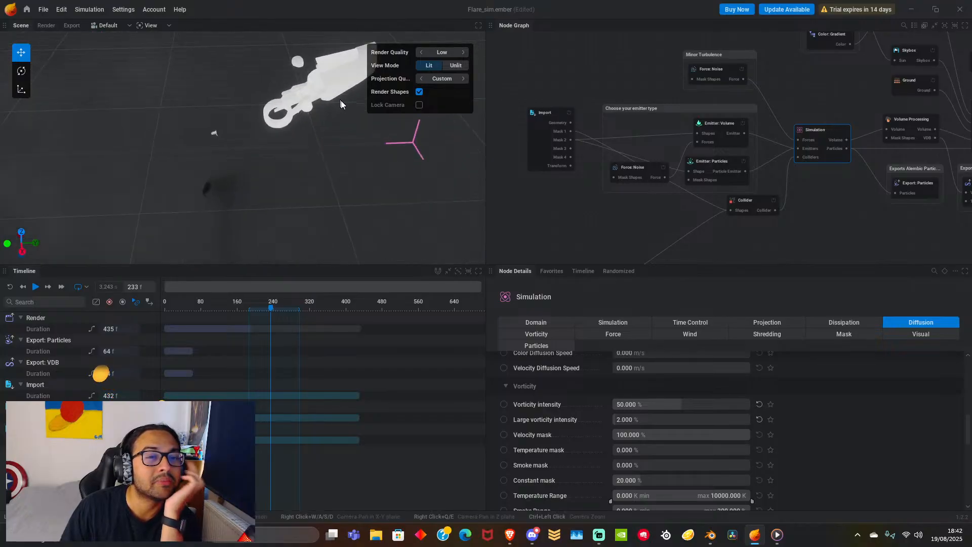
middle_click_drag(342, 104, 359, 123)
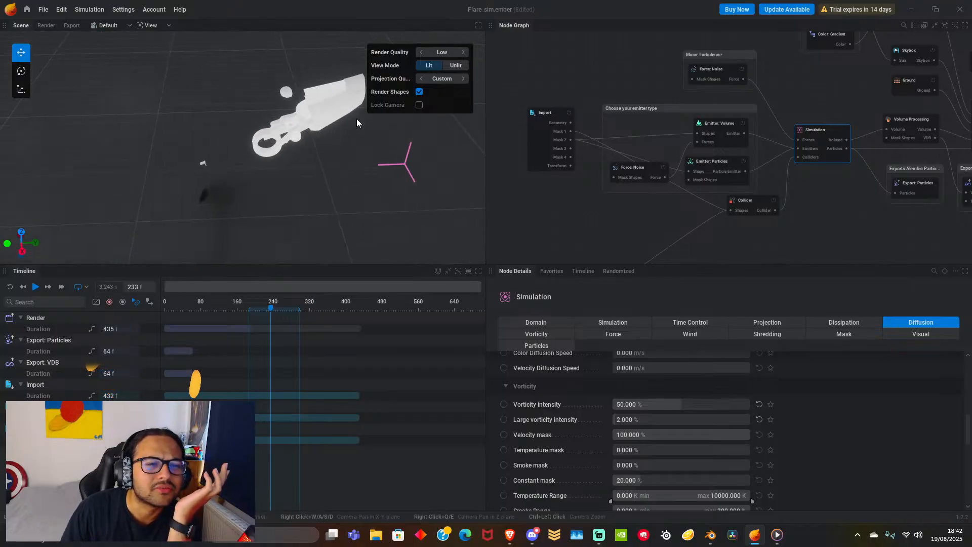
scroll(388, 153, "up", 3)
mouse_move(397, 154)
middle_mouse_down()
mouse_move(331, 191)
mouse_move(235, 199)
middle_mouse_up()
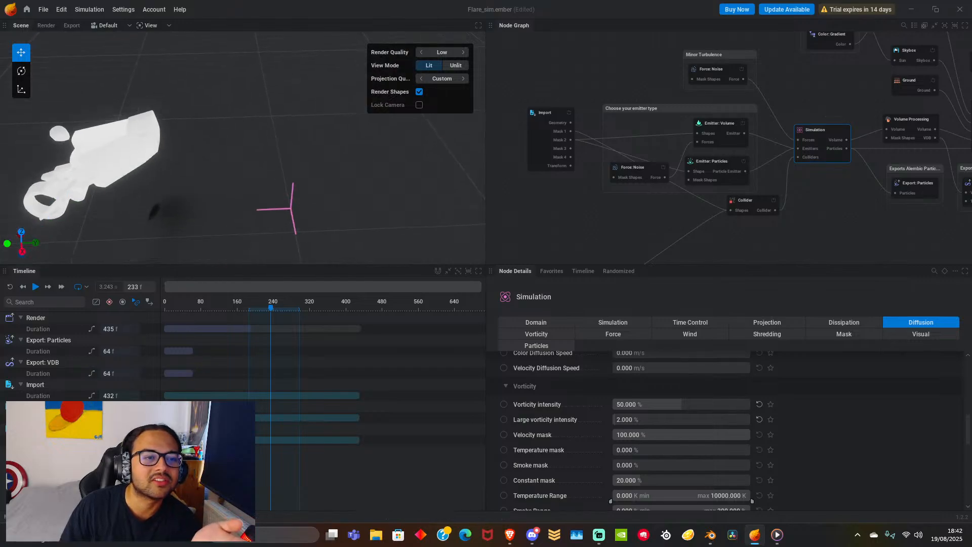
middle_click_drag(101, 172, 282, 164)
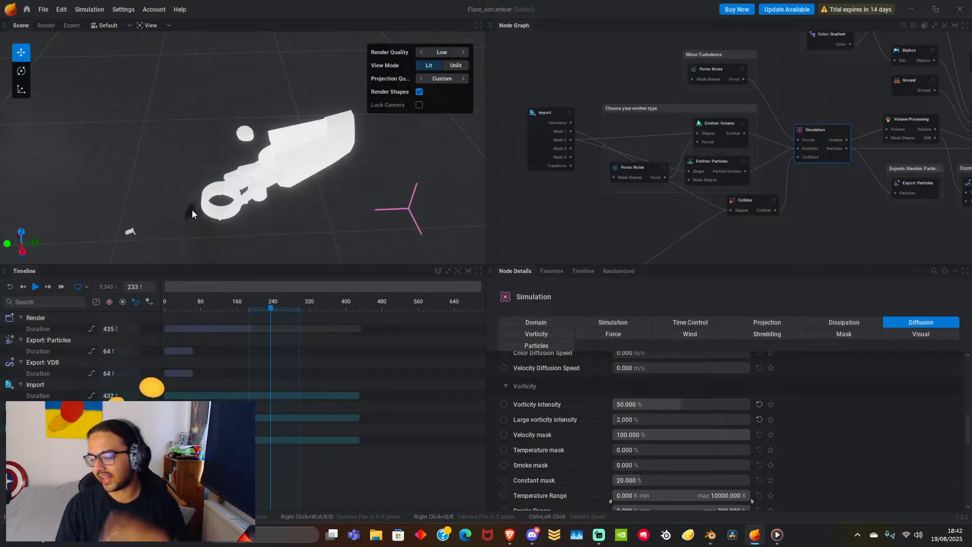
scroll(203, 211, "down", 4)
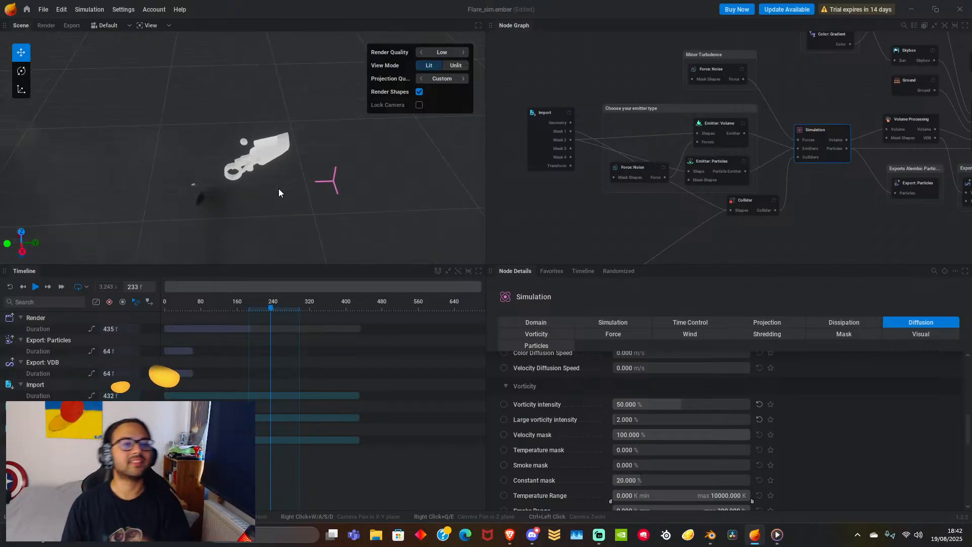
scroll(308, 152, "down", 4)
middle_click_drag(299, 150, 322, 93)
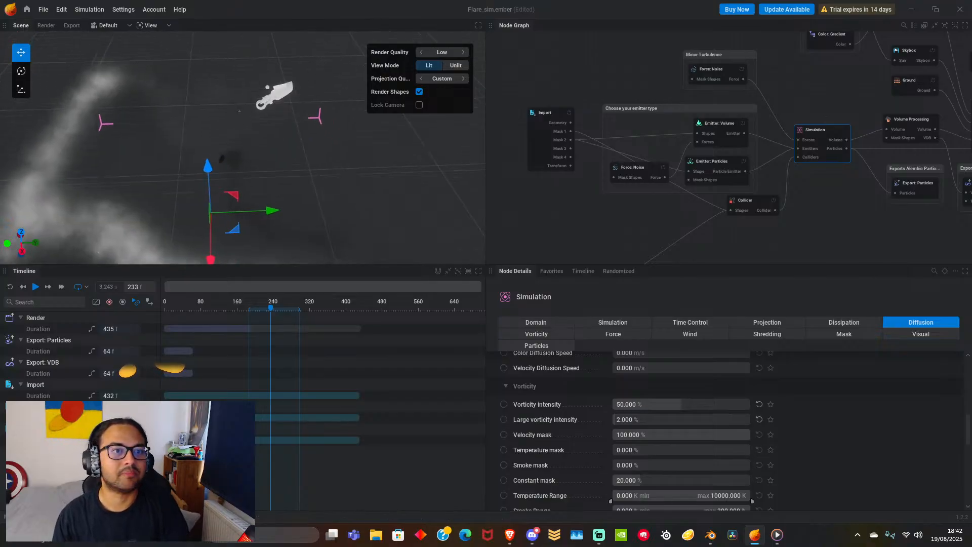
left_click_drag(192, 233, 274, 182)
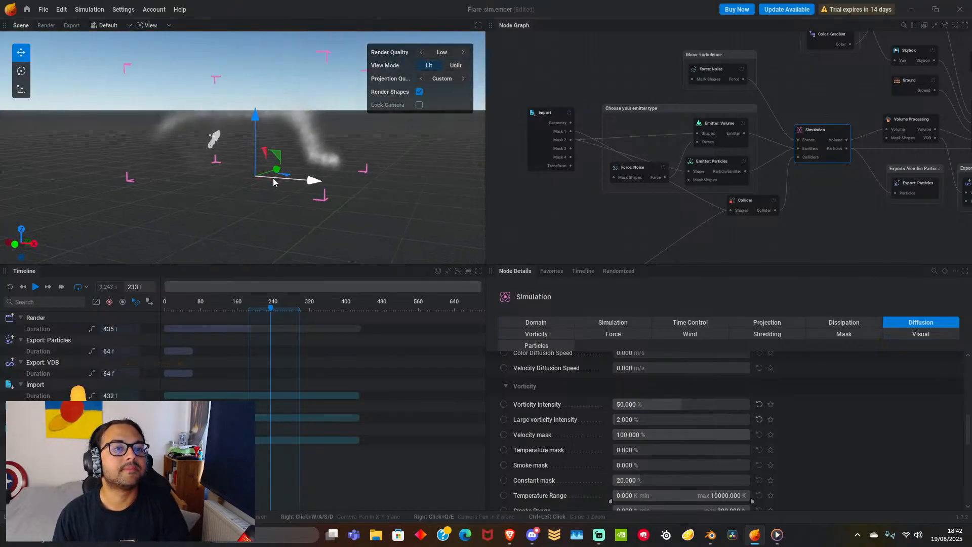
left_click_drag(347, 174, 316, 215)
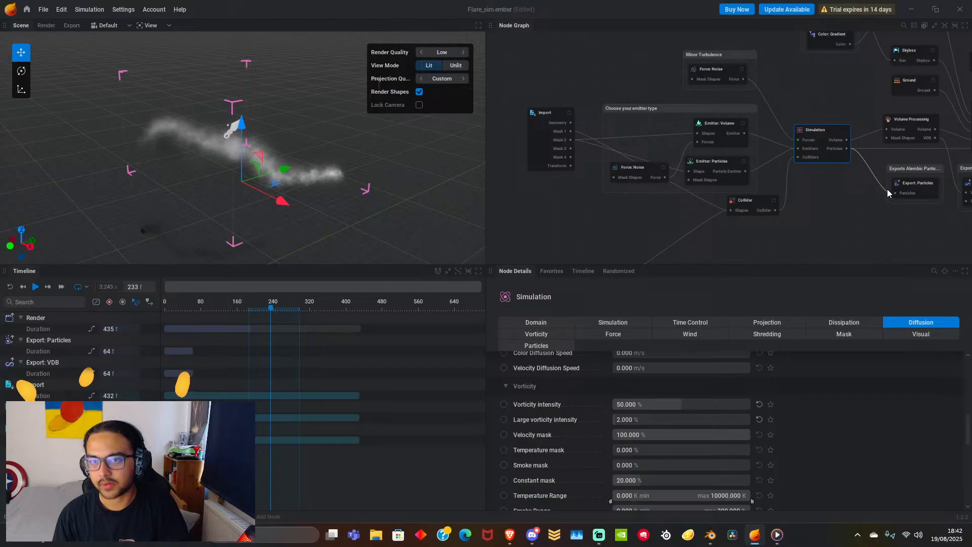
scroll(887, 193, "down", 5)
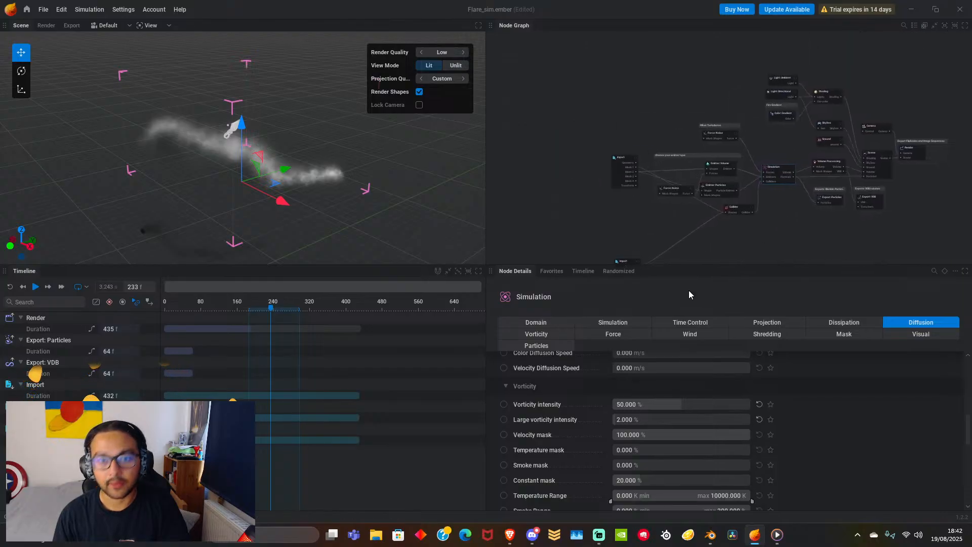
Review the Simulation node's Domain settings and examine the bike and surrounding smoke up close at frame 233.
scroll(600, 393, "up", 3)
left_click(538, 322)
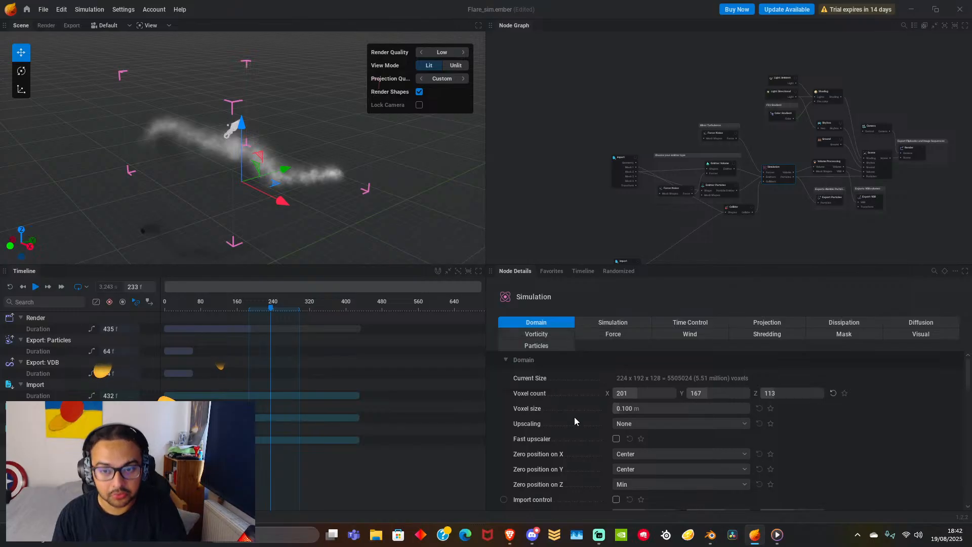
scroll(170, 162, "up", 8)
middle_click_drag(158, 181, 229, 185)
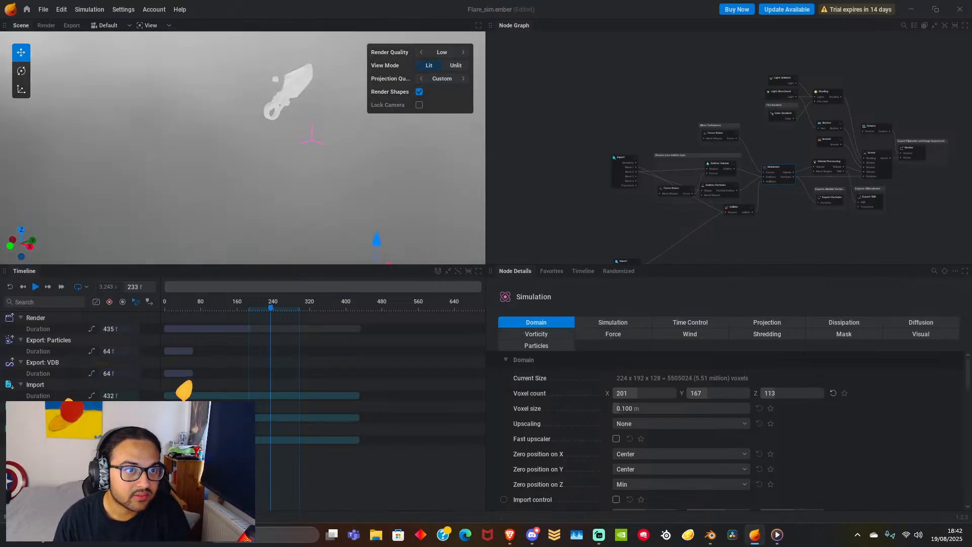
middle_click_drag(139, 196, 254, 234)
scroll(219, 178, "up", 4)
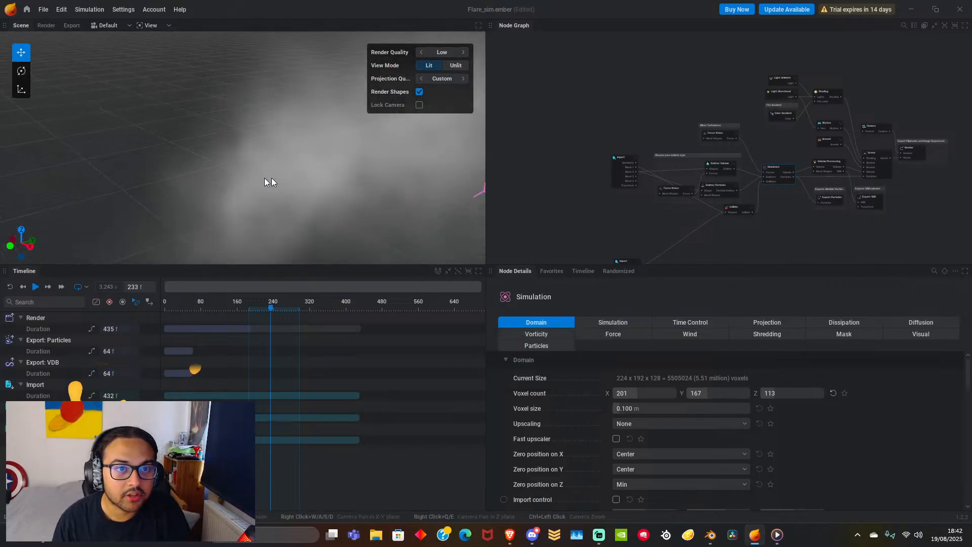
left_click_drag(284, 178, 338, 174)
scroll(329, 172, "down", 2)
mouse_move(329, 172)
middle_mouse_down()
mouse_move(316, 177)
mouse_move(341, 172)
middle_mouse_up()
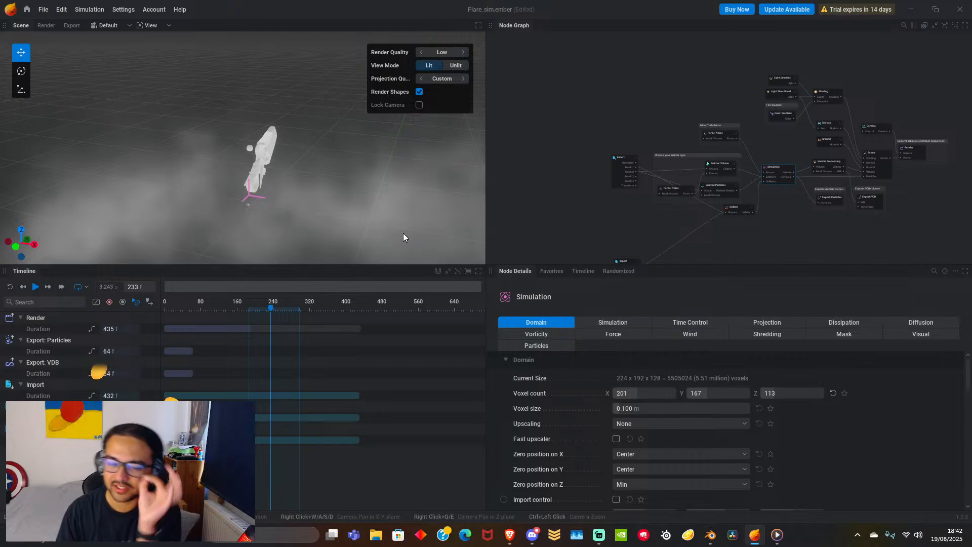
Set the Simulation node's Upscaling to X3, save the project and apply the new resolution.
left_click(633, 428)
left_click(628, 458)
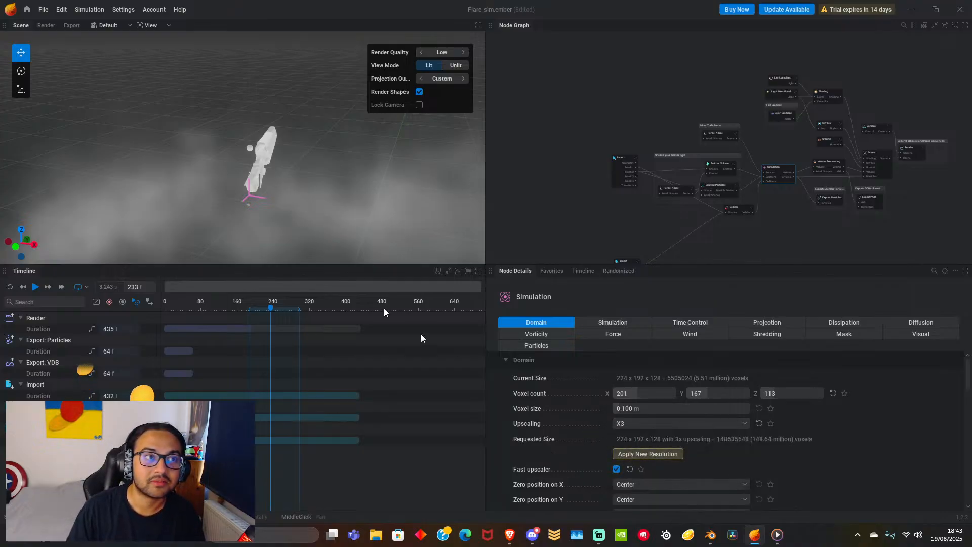
left_click(43, 9)
left_click(60, 71)
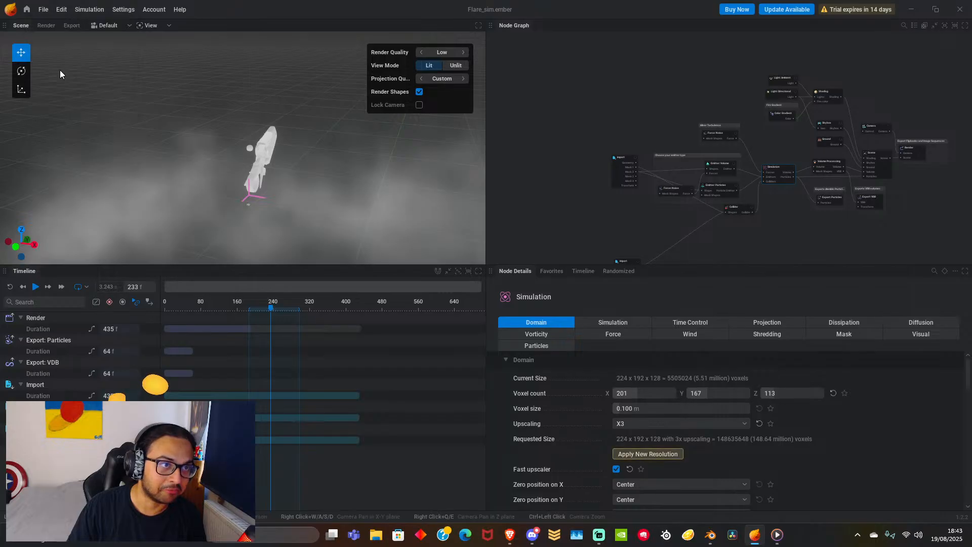
left_click(648, 454)
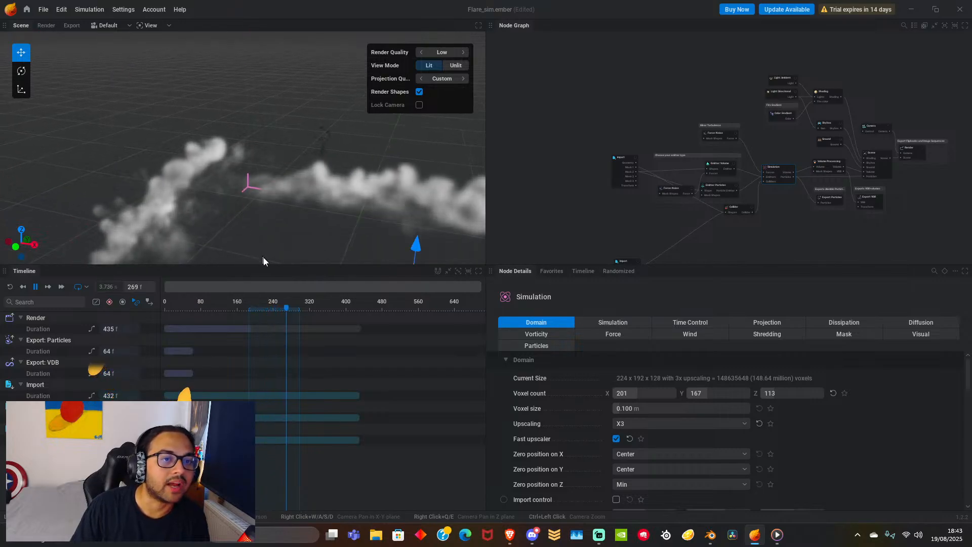
Switch the Simulation node's Upscaling back to None and apply the new resolution.
left_click(637, 426)
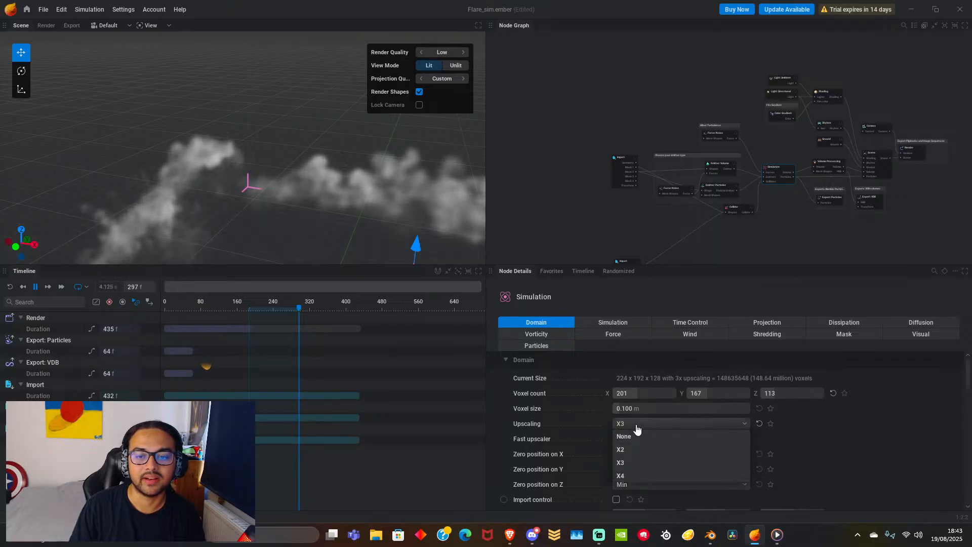
left_click(638, 436)
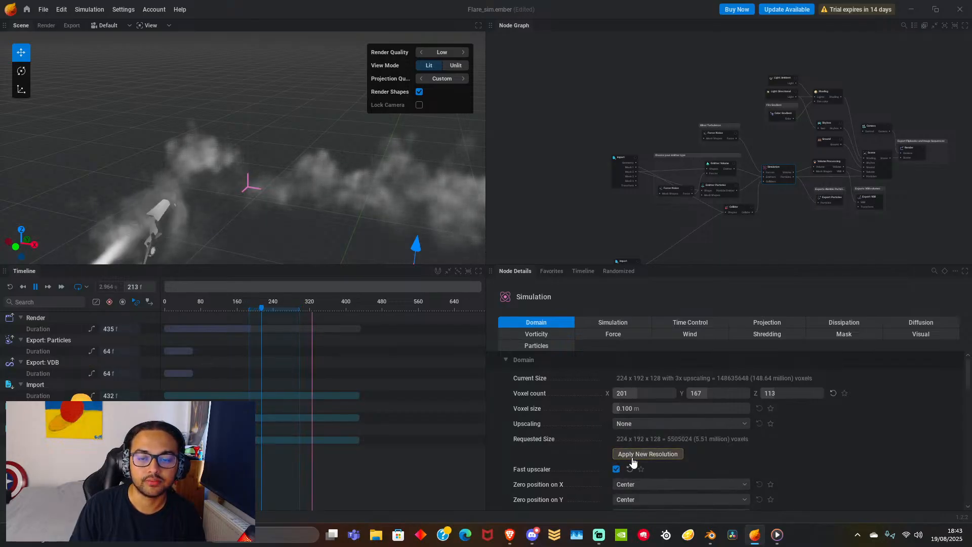
left_click(632, 454)
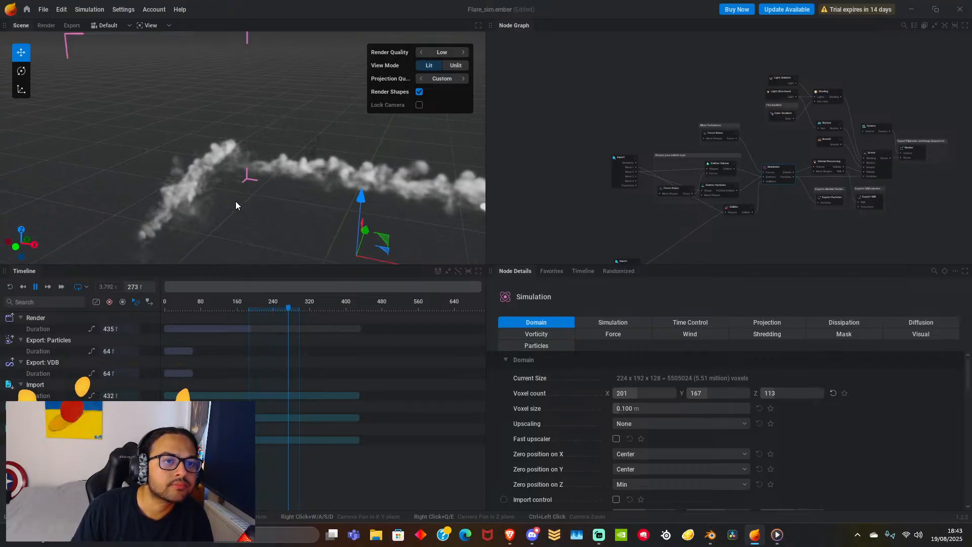
Reopen the saved Flare_sim project from the recent projects.
left_click(43, 10)
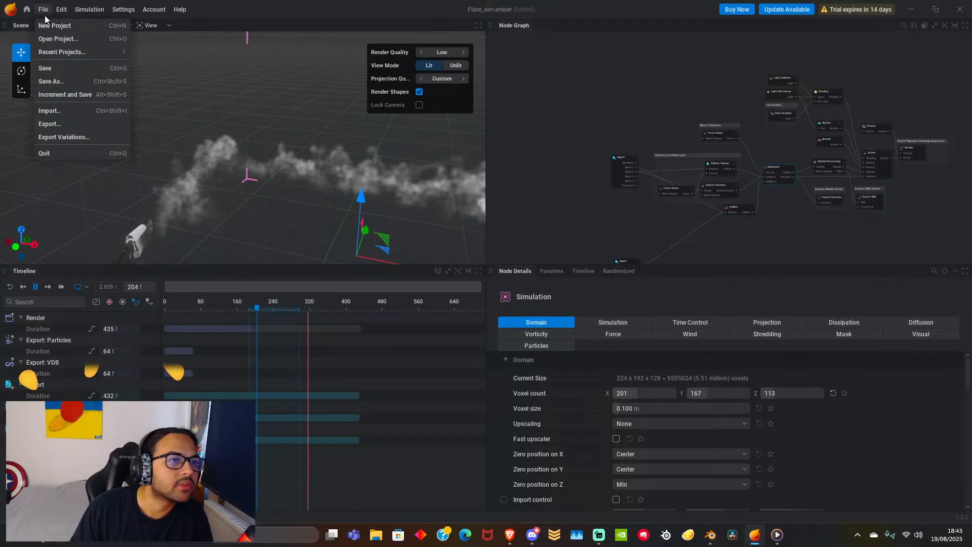
mouse_move(77, 53)
left_click(154, 50)
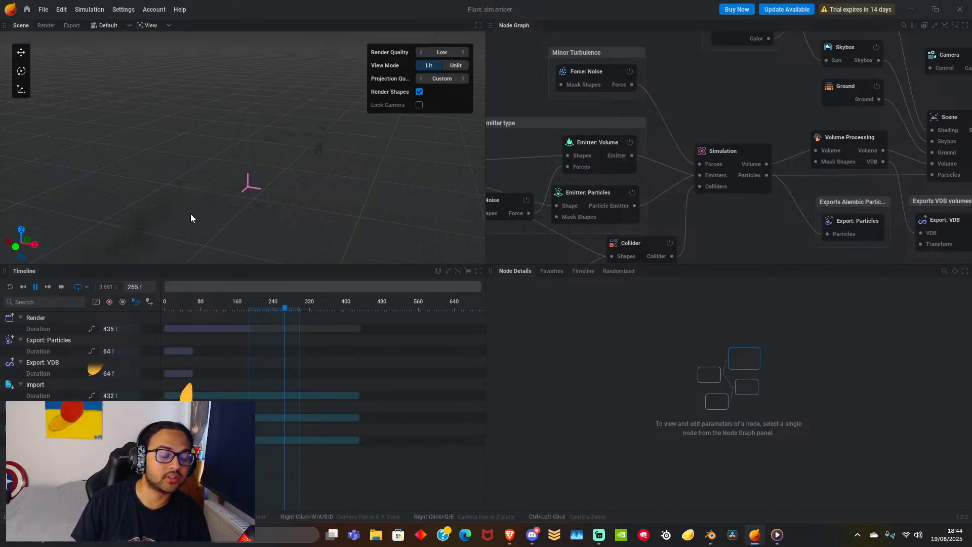
Examine the smoke and the moving bike during playback from several angles and distances.
scroll(192, 210, "down", 2)
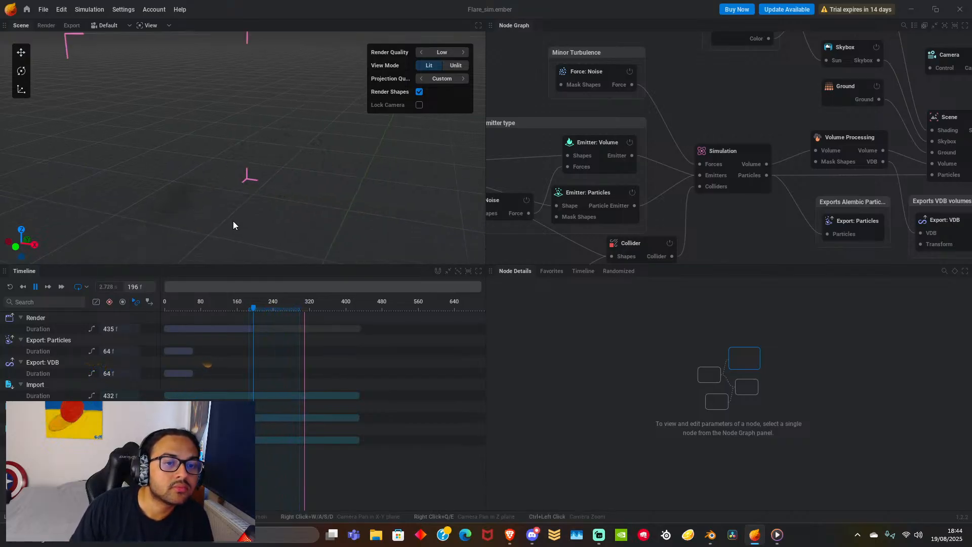
scroll(235, 223, "up", 2)
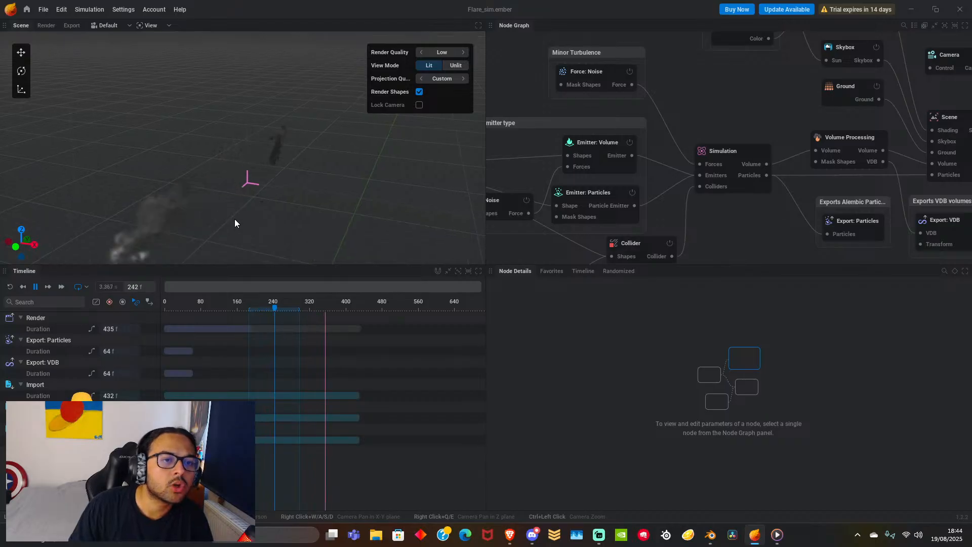
mouse_move(236, 223)
left_mouse_down()
mouse_move(157, 198)
mouse_move(249, 202)
left_mouse_up()
scroll(252, 201, "down", 5)
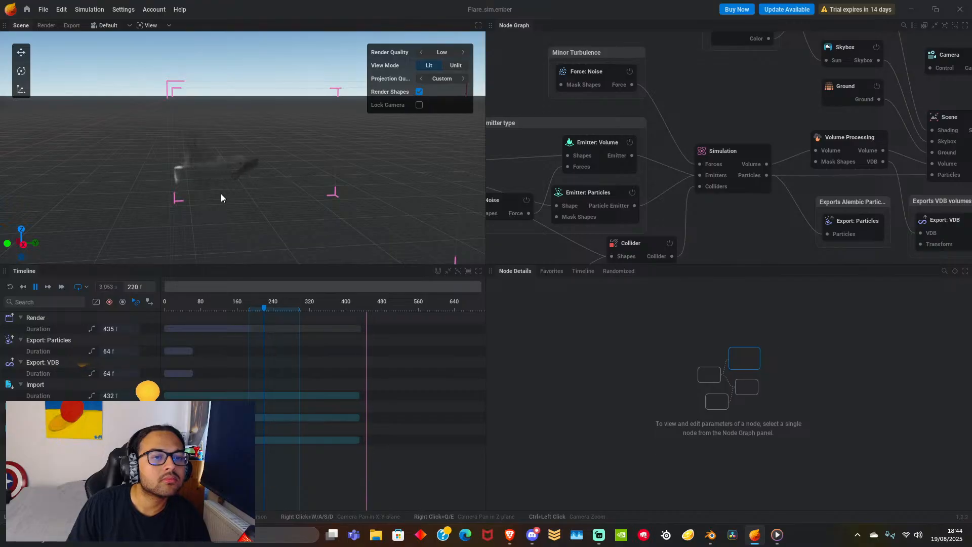
scroll(209, 185, "up", 3)
left_click_drag(202, 203, 197, 207)
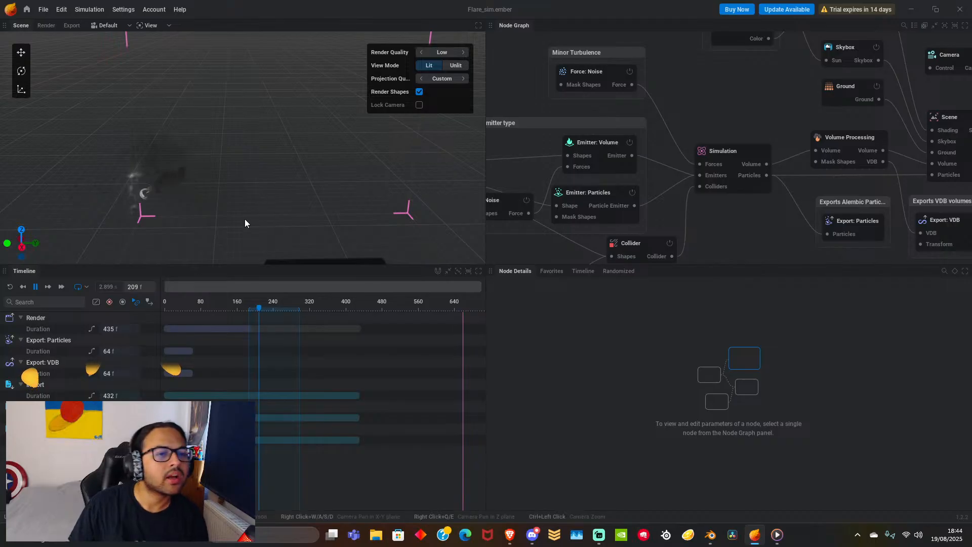
scroll(241, 218, "up", 3)
left_click_drag(220, 217, 372, 171)
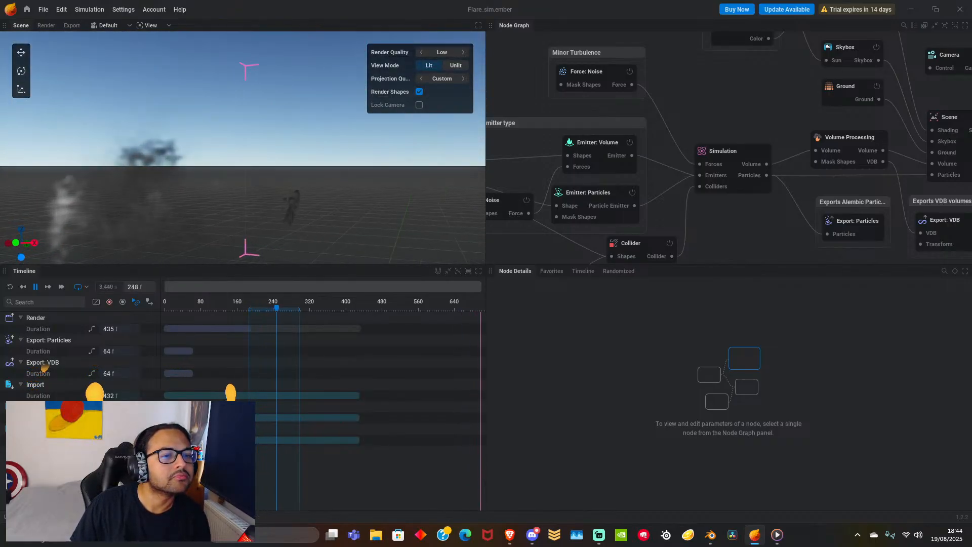
Select the Simulation node, set its Upscaling to None and apply the new resolution.
left_click(561, 272)
left_click(518, 271)
left_click(732, 152)
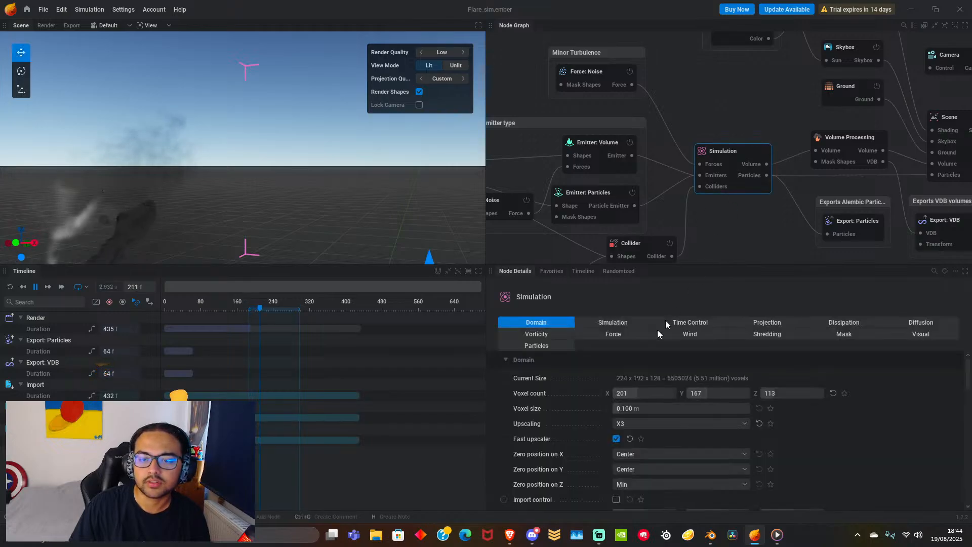
left_click(643, 425)
left_click(627, 437)
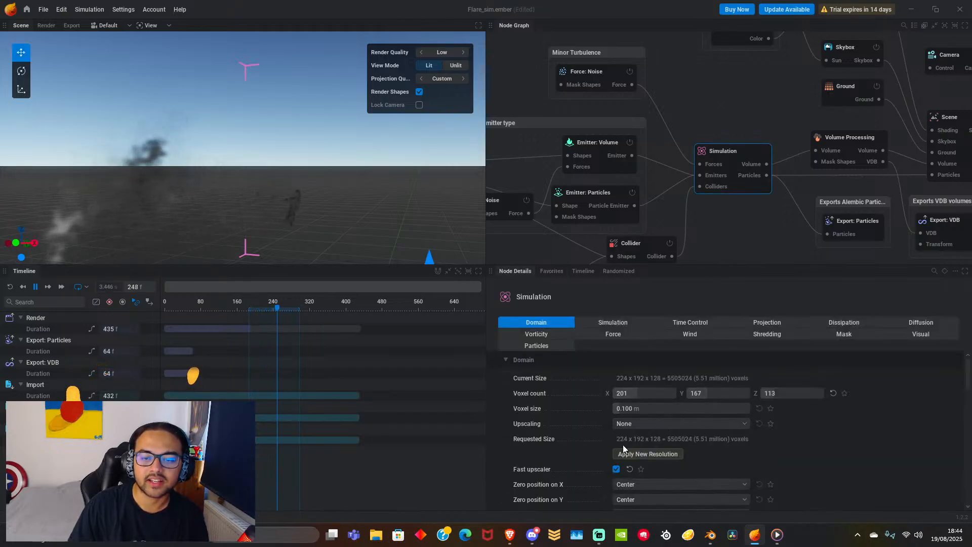
left_click(623, 454)
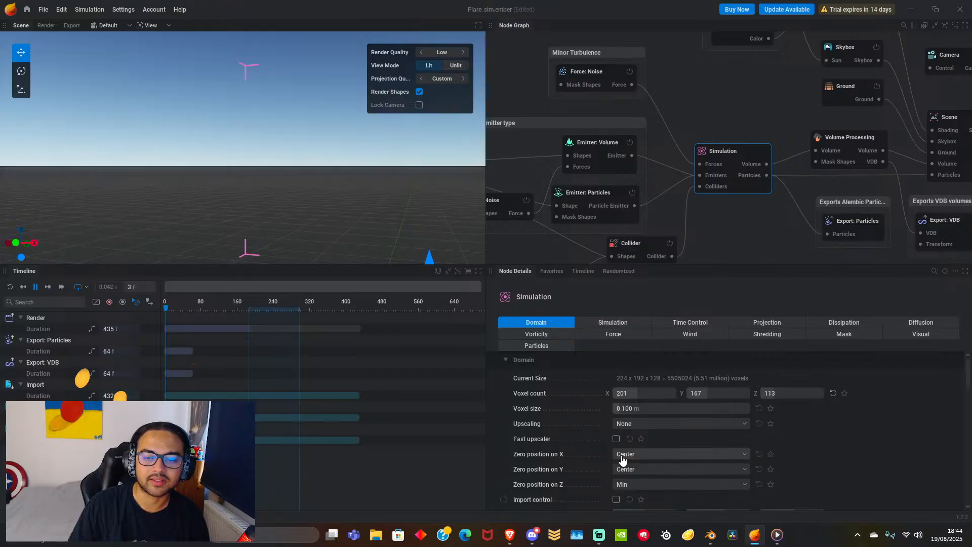
Examine the domain, smoke trail and bike during playback, then pause at frame 219.
scroll(233, 211, "down", 3)
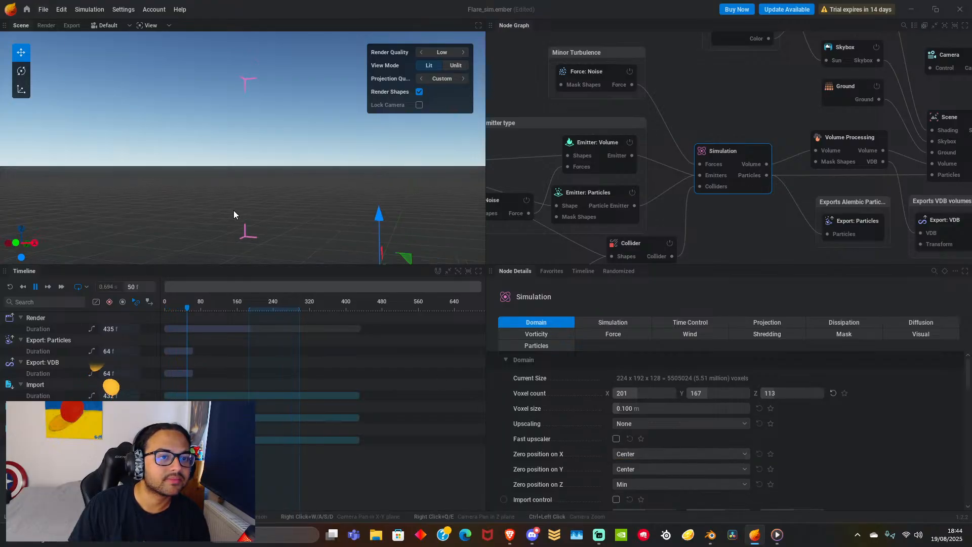
left_click_drag(231, 198, 227, 192)
scroll(229, 194, "down", 3)
scroll(231, 191, "down", 2)
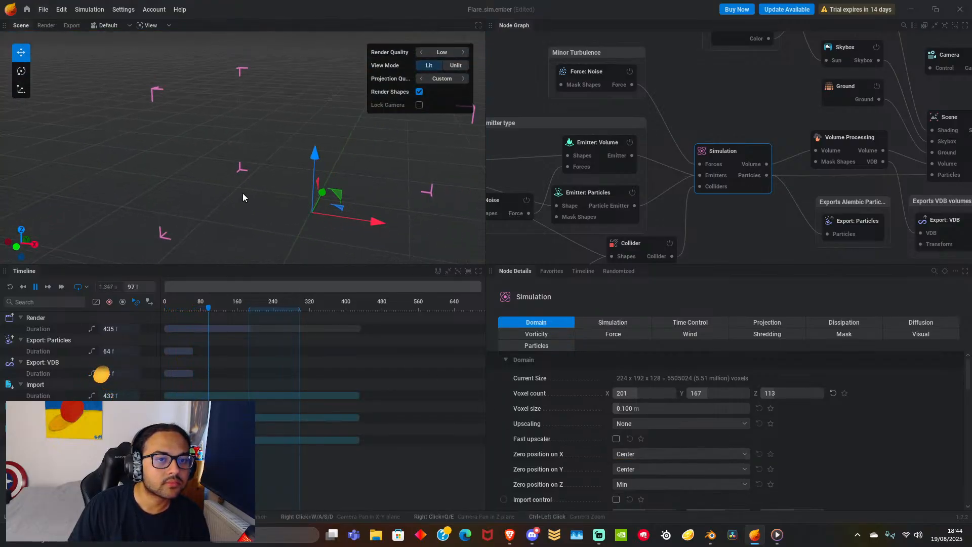
middle_click_drag(242, 193, 222, 177)
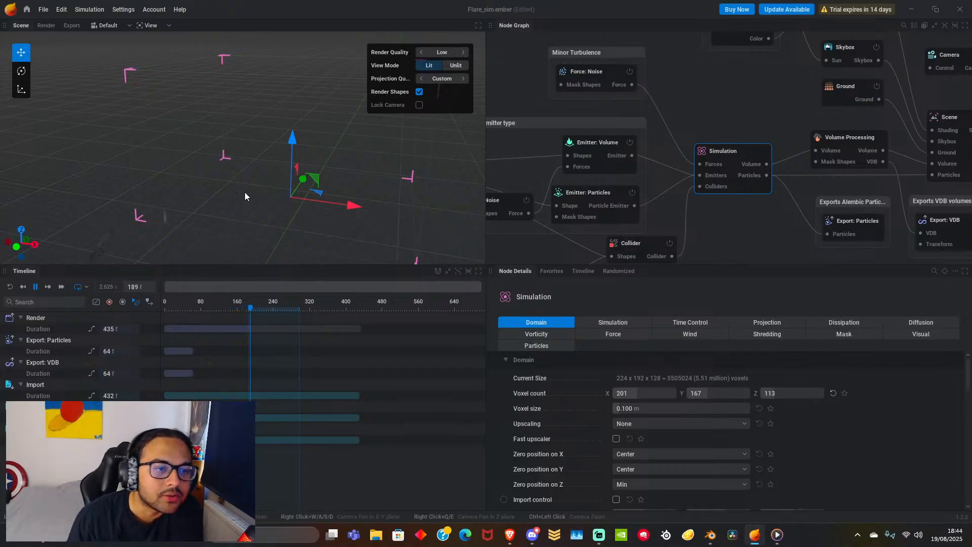
scroll(212, 177, "up", 3)
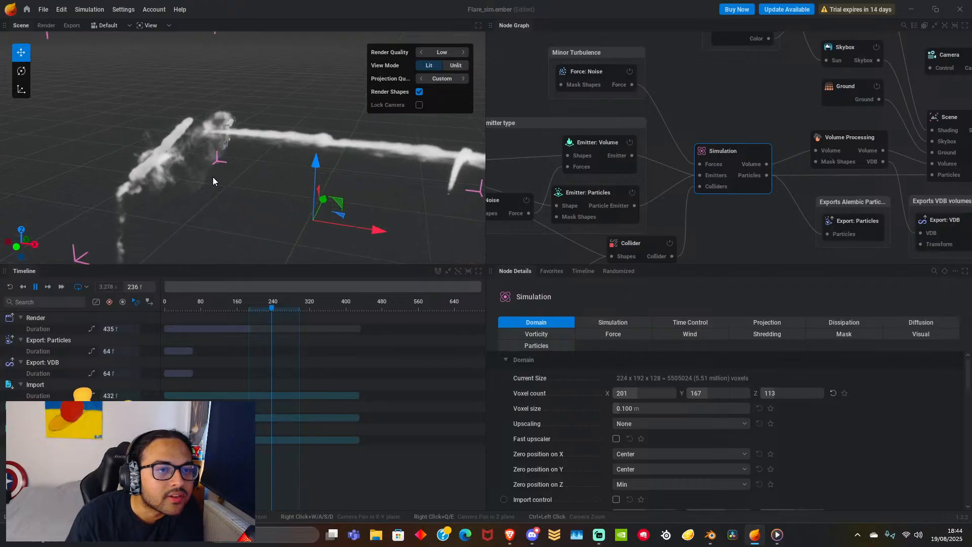
mouse_move(168, 176)
middle_mouse_down()
mouse_move(292, 195)
mouse_move(179, 173)
middle_mouse_up()
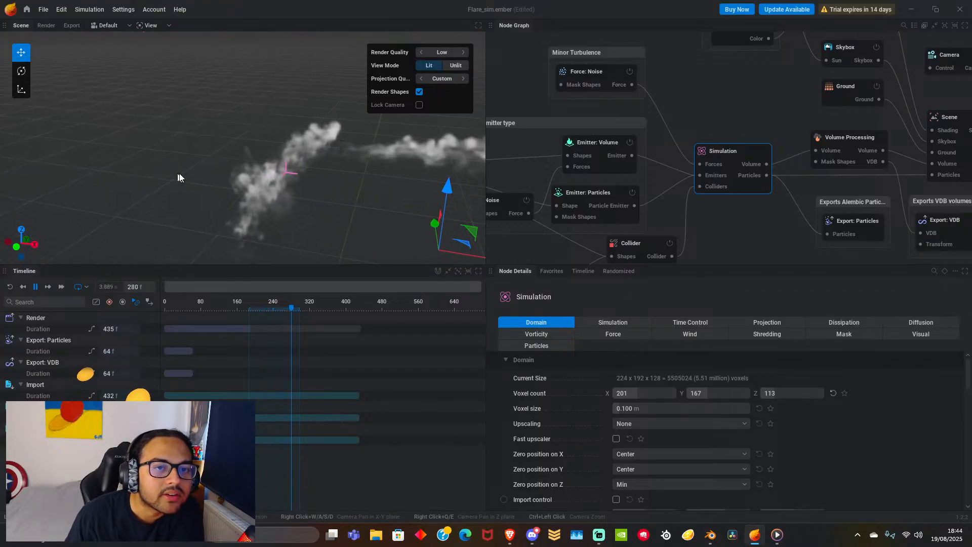
scroll(212, 175, "up", 1)
middle_click_drag(339, 198, 293, 197)
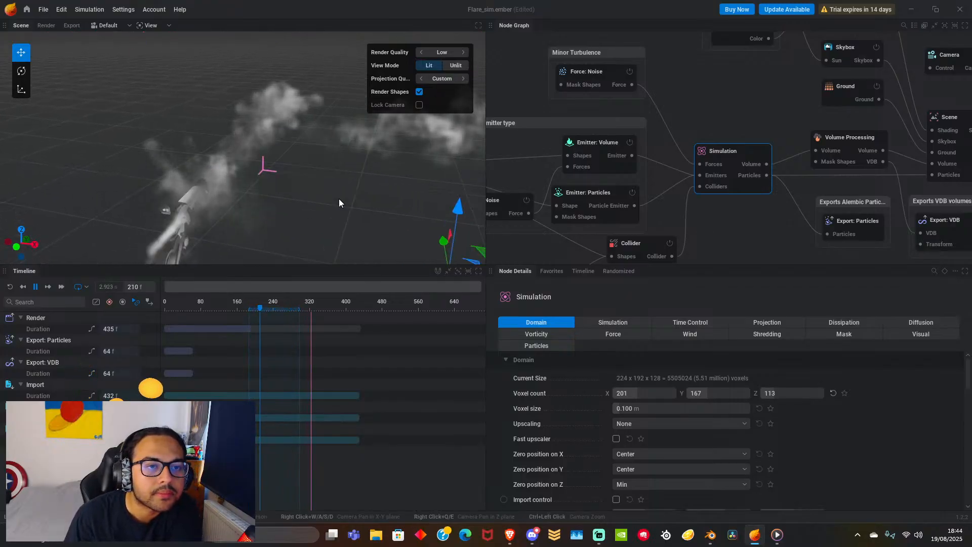
scroll(339, 193, "up", 1)
scroll(338, 192, "up", 3)
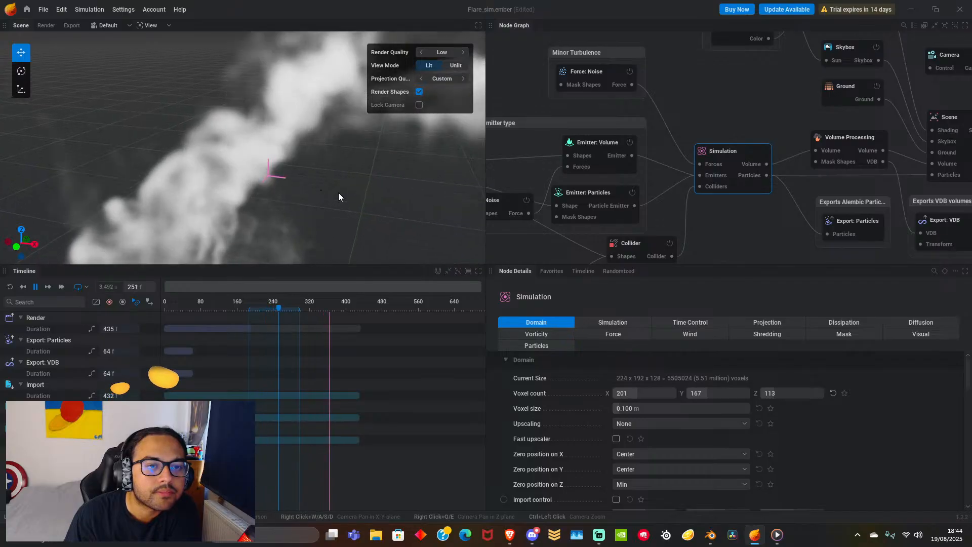
scroll(336, 194, "down", 2)
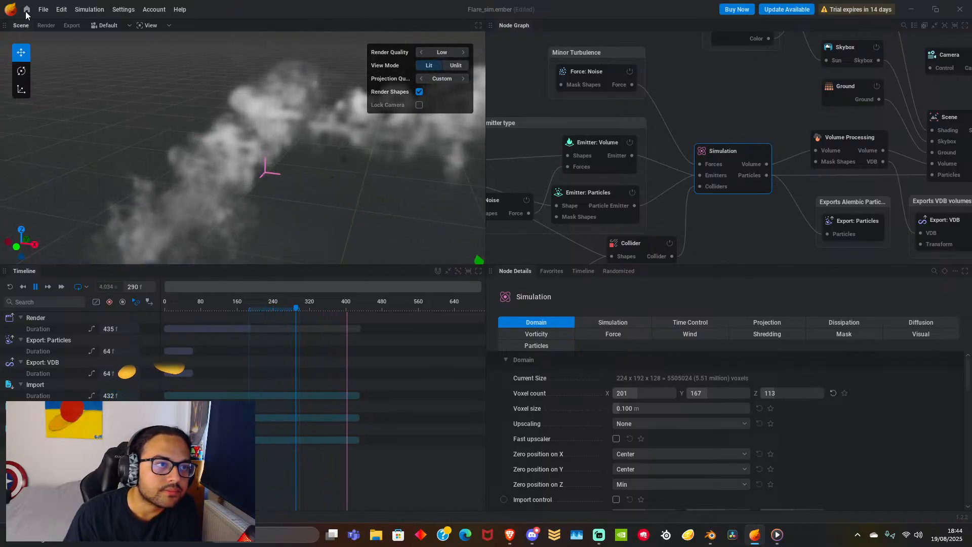
left_click(36, 288)
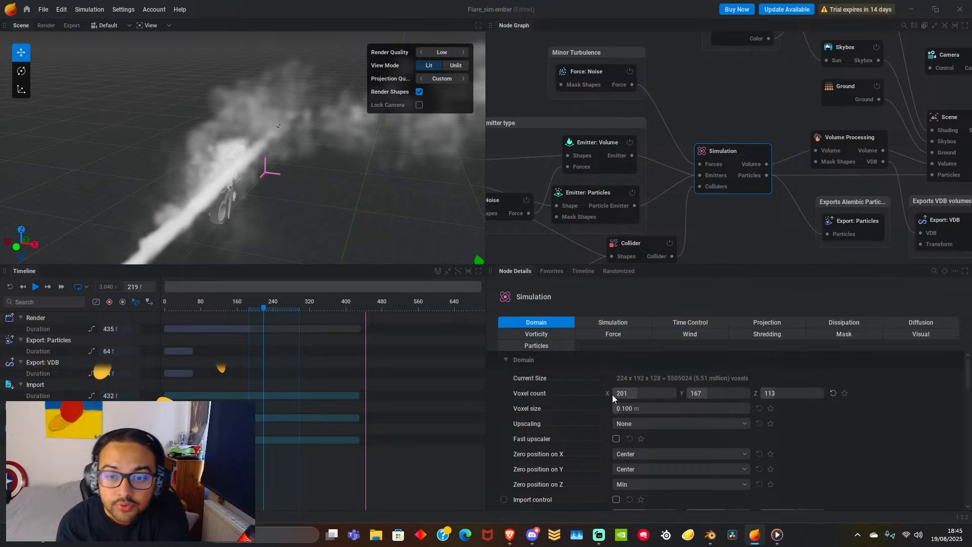
Try Voxel sizes of 0.033 m and 0.060 m in the Simulation node's domain settings, and reset the value to its default.
left_click(646, 409)
type("0.08")
key("Return")
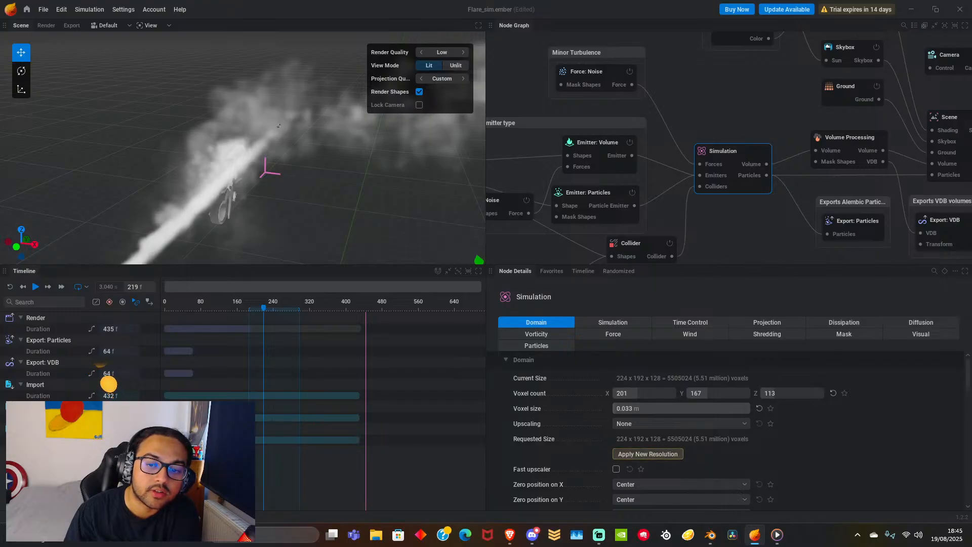
left_click(646, 408)
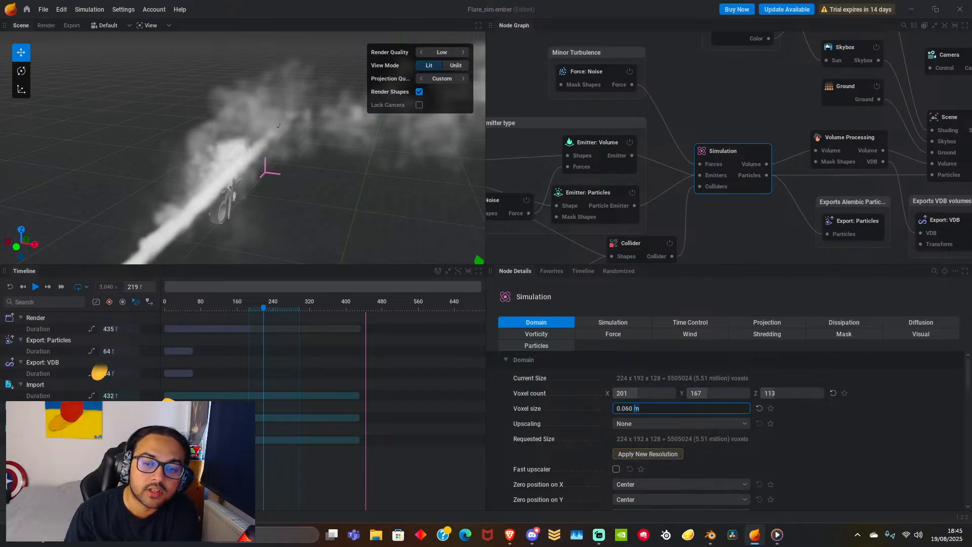
left_click(618, 456)
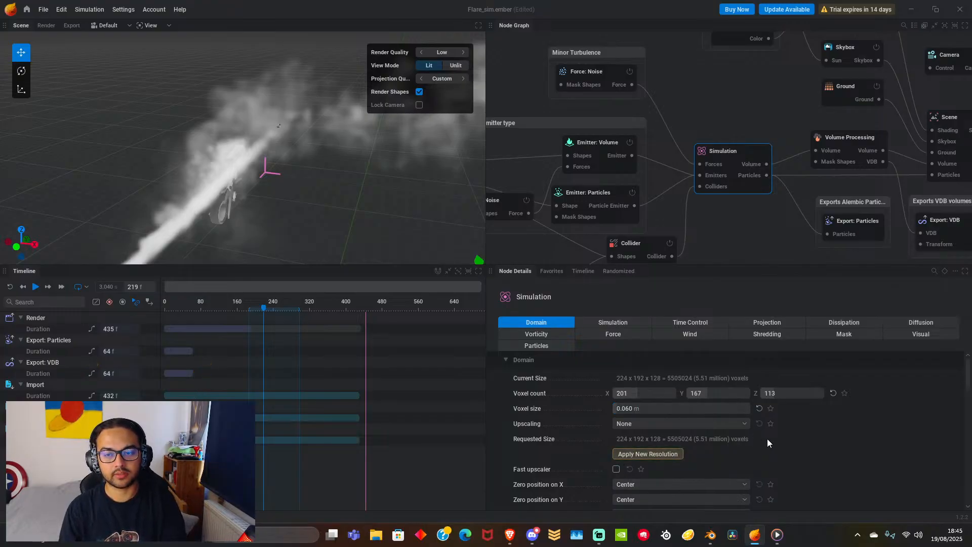
left_click(758, 407)
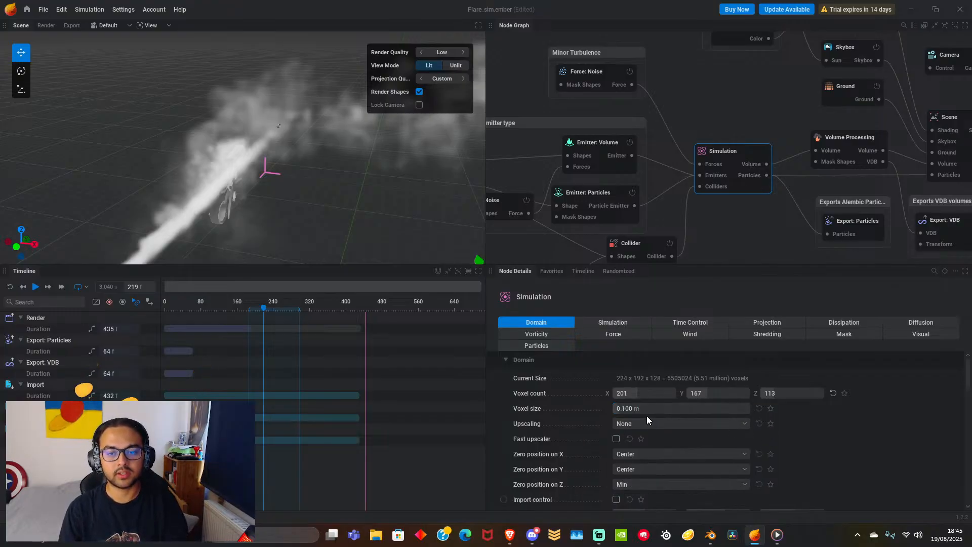
Set the Simulation node's Voxel size to 0.050 m, apply the new resolution and check the domain in the scene.
left_click(623, 408)
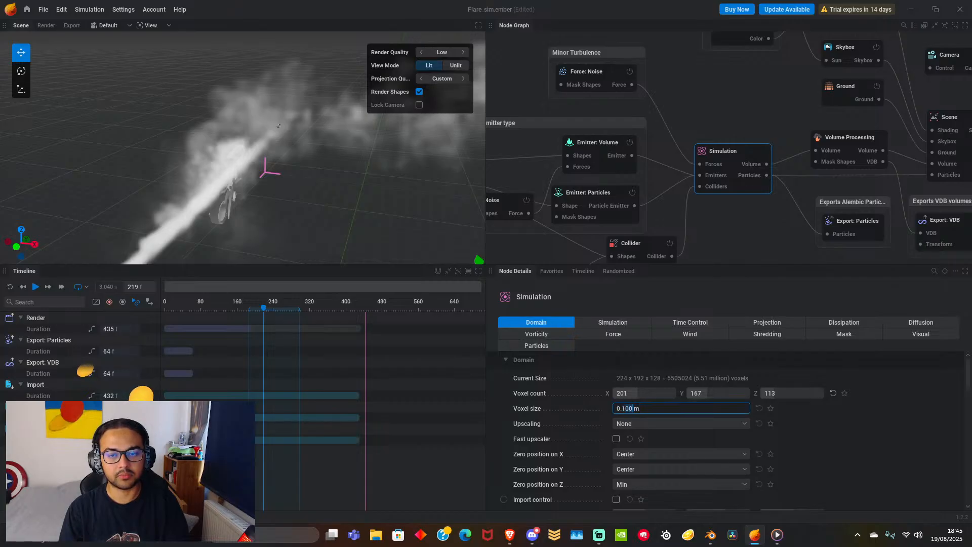
type("0")
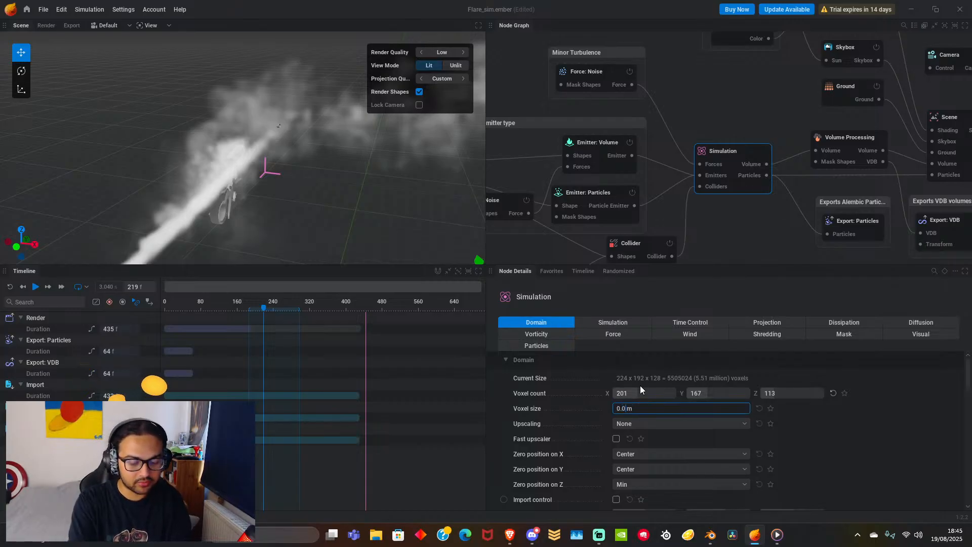
type("50")
key("Return")
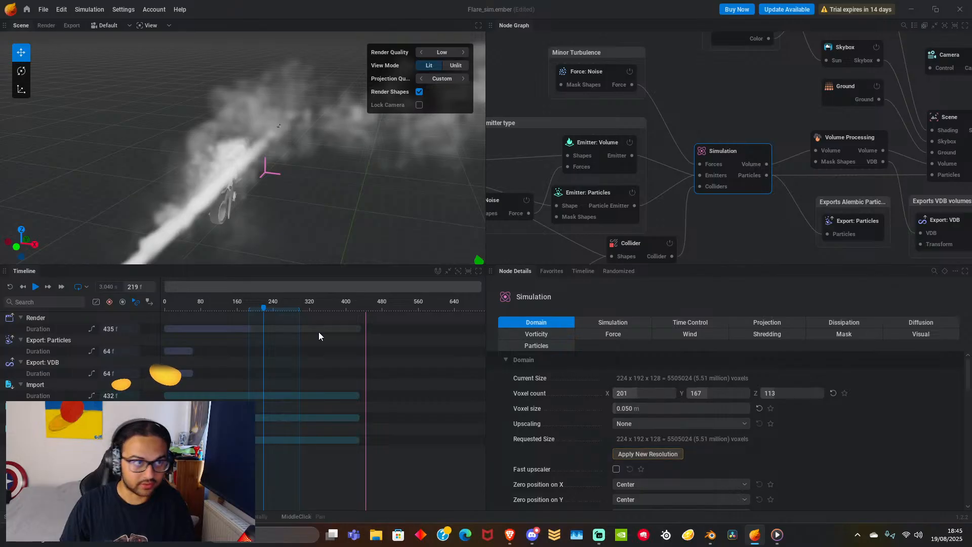
left_click(645, 454)
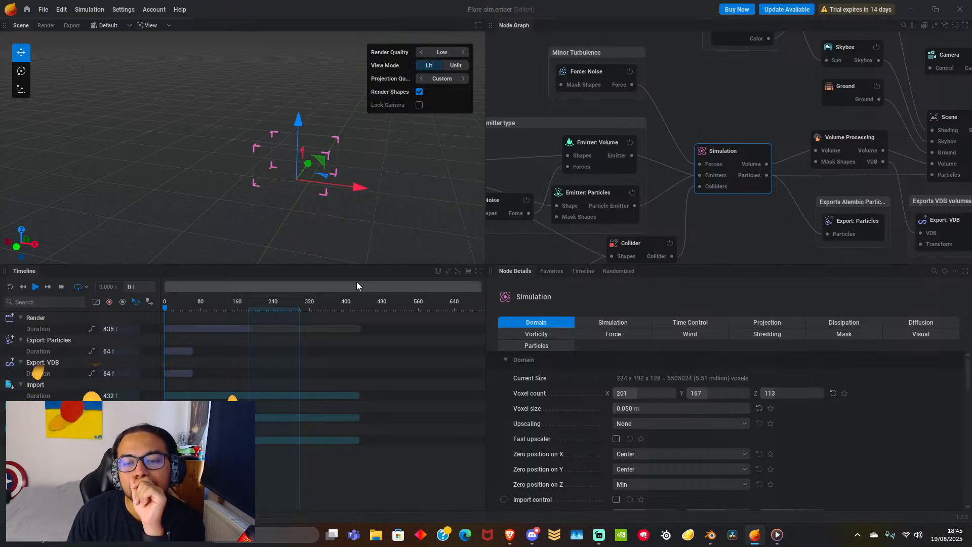
scroll(567, 429, "down", 3)
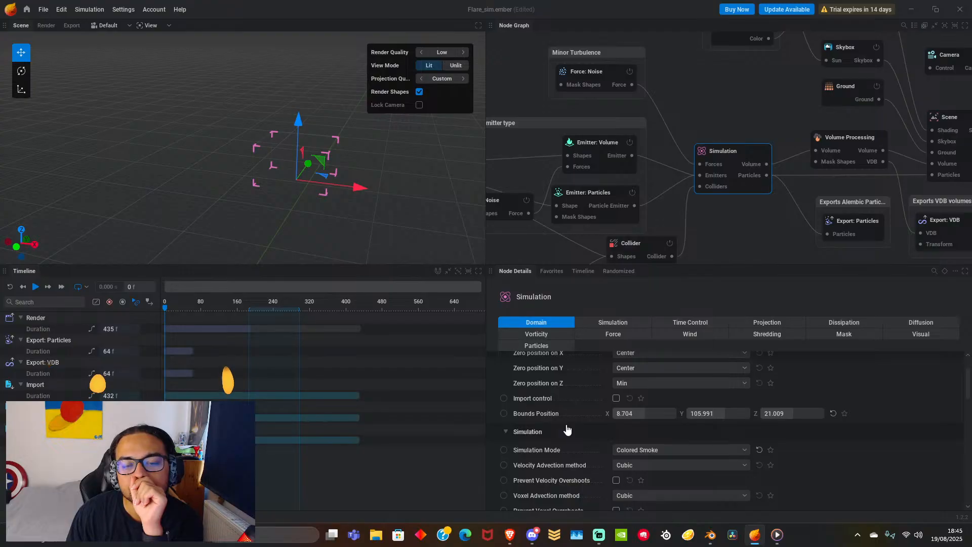
scroll(567, 429, "up", 3)
scroll(307, 212, "up", 5)
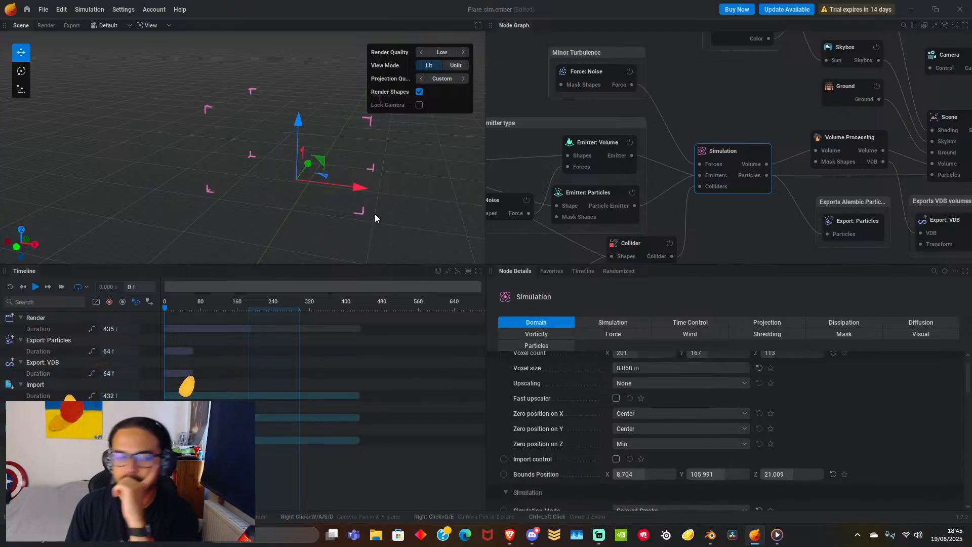
scroll(358, 187, "up", 4)
middle_click_drag(309, 226, 266, 226)
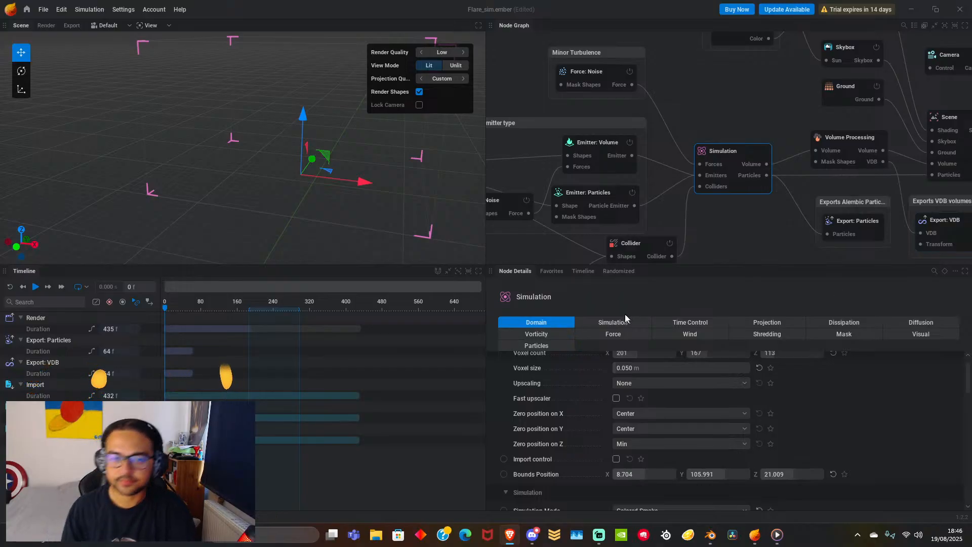
Review the settings of the Minor Turbulence group's Force: Noise node and lower its Scale to 2.667.
left_click(607, 77)
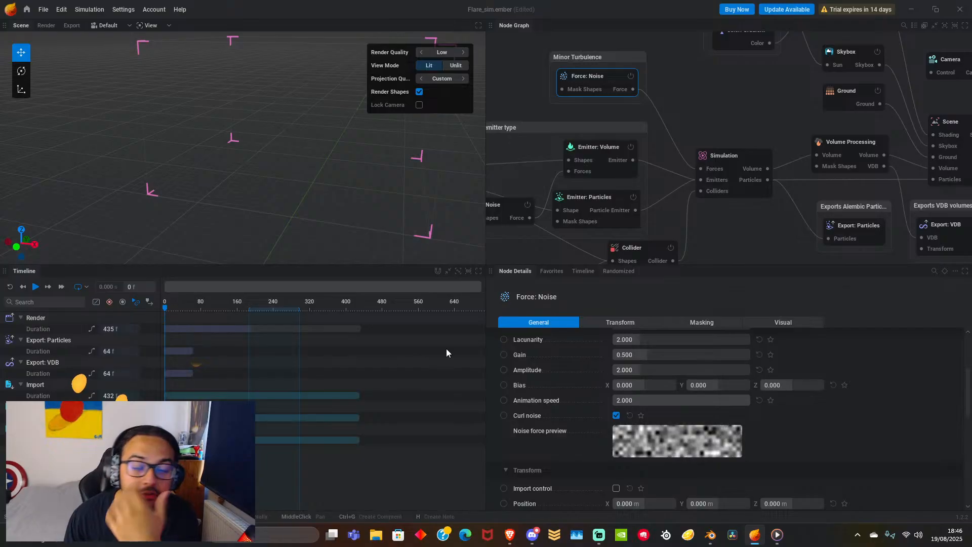
scroll(545, 383, "down", 4)
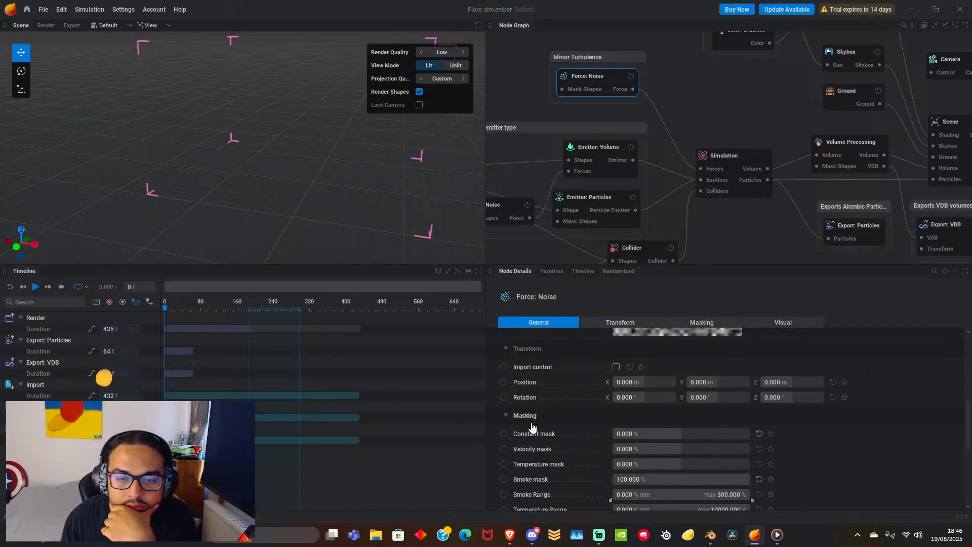
scroll(555, 450, "down", 2)
scroll(537, 438, "up", 5)
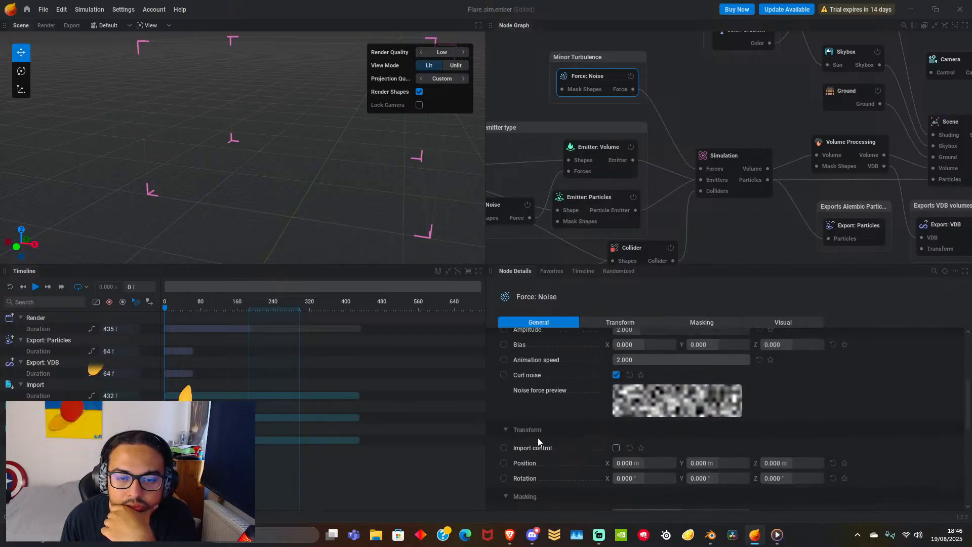
scroll(537, 437, "down", 4)
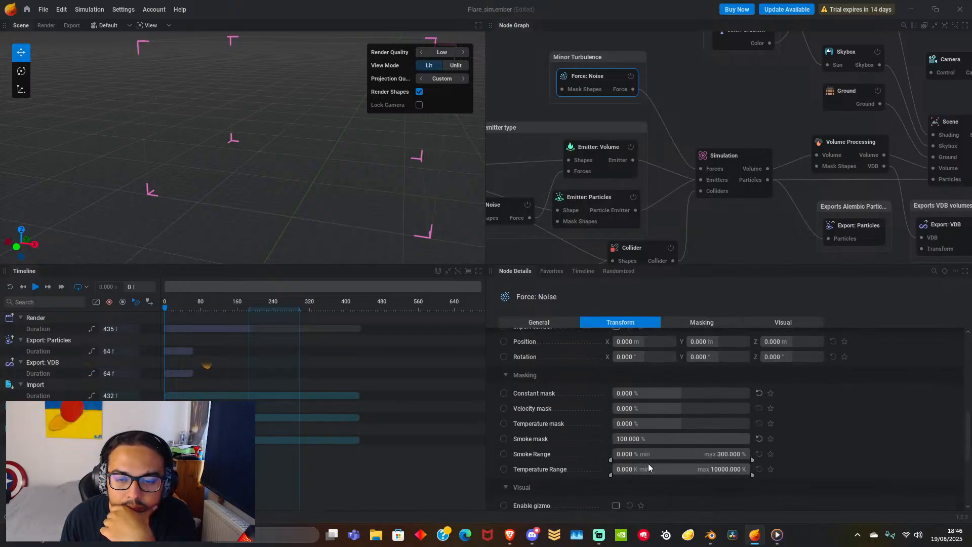
scroll(563, 402, "up", 6)
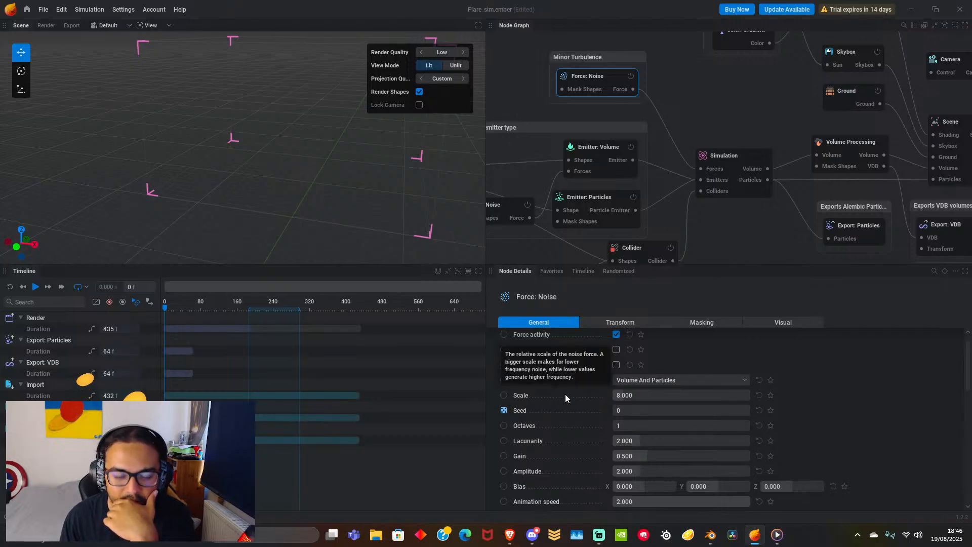
scroll(559, 418, "up", 1)
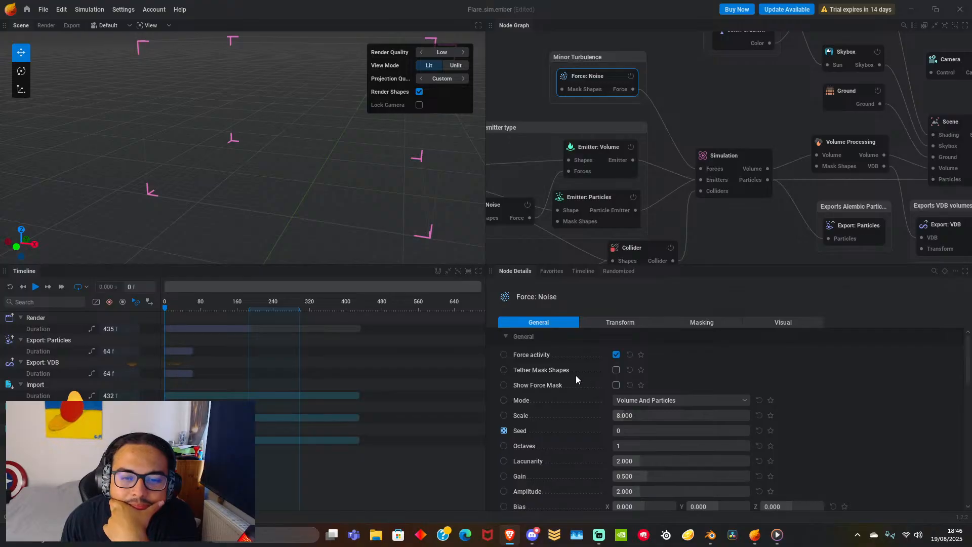
scroll(571, 430, "down", 3)
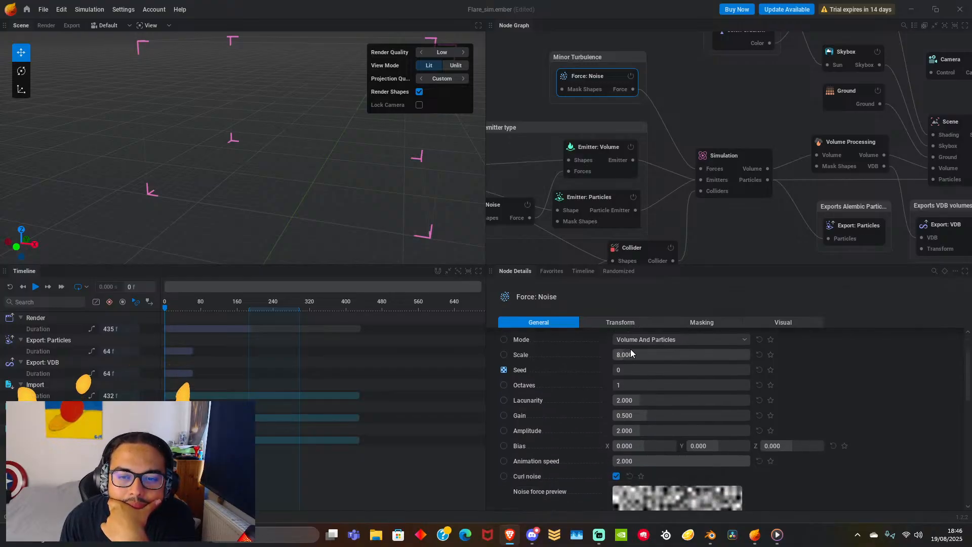
left_click_drag(629, 353, 623, 353)
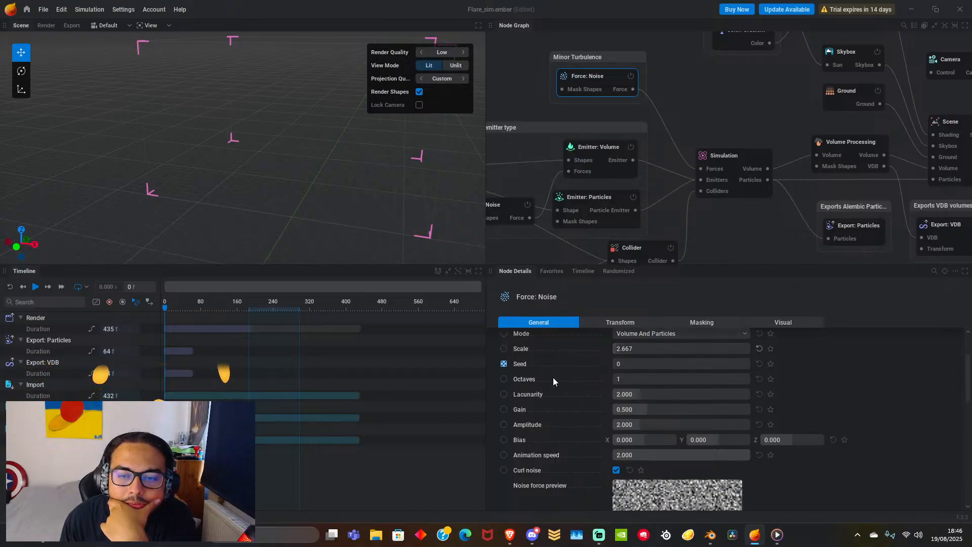
Raise the Octaves of the Minor Turbulence noise force to 4, checking the noise force preview.
scroll(553, 378, "down", 3)
scroll(555, 380, "up", 2)
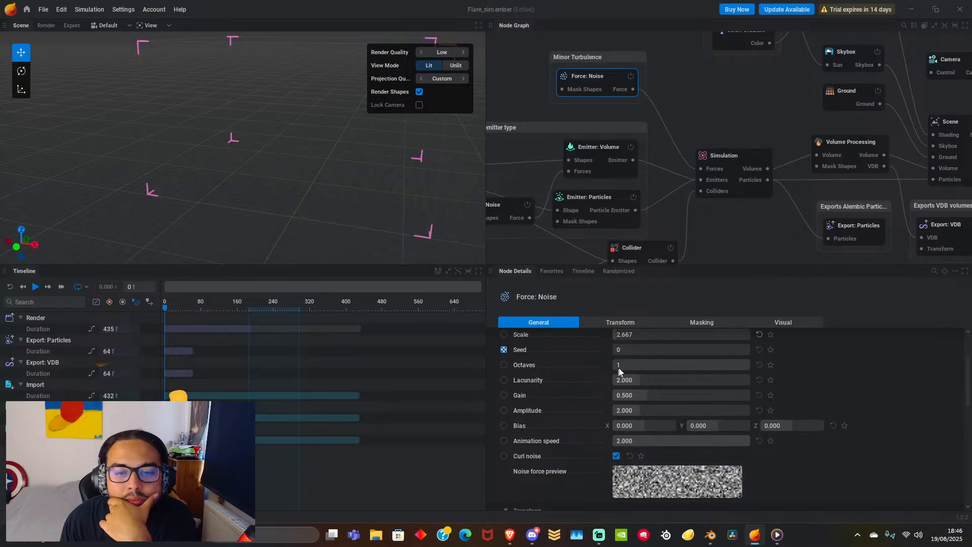
left_click_drag(618, 365, 668, 365)
scroll(627, 410, "down", 3)
scroll(576, 425, "up", 1)
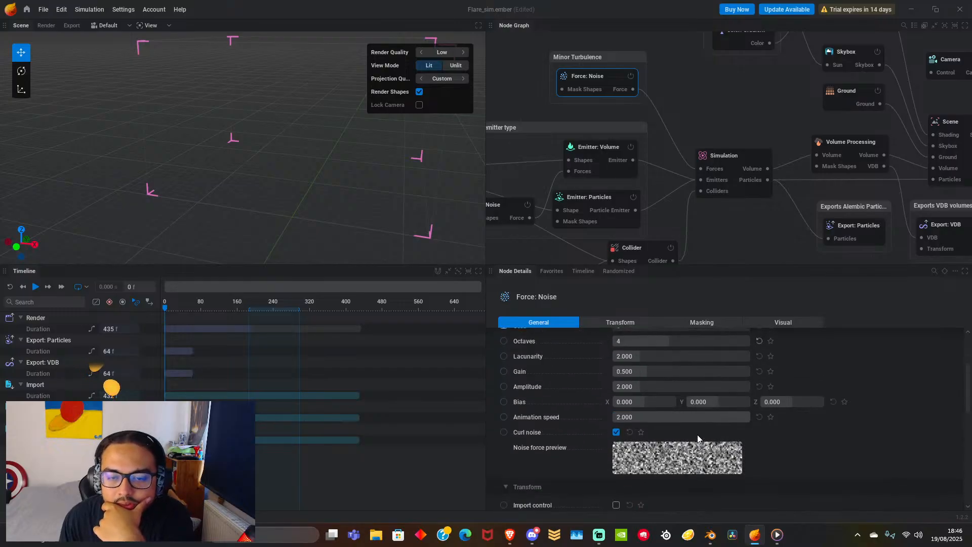
scroll(678, 476, "up", 2)
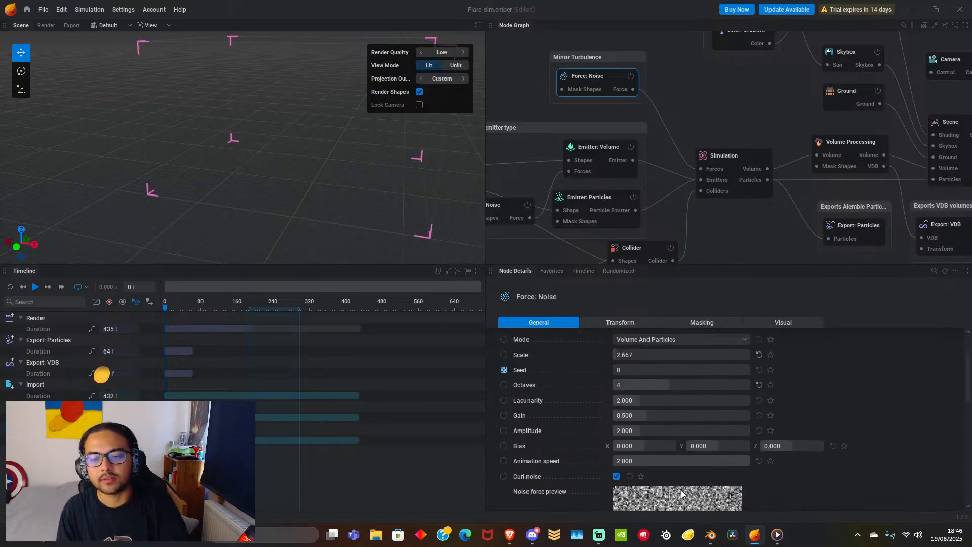
scroll(681, 490, "down", 3)
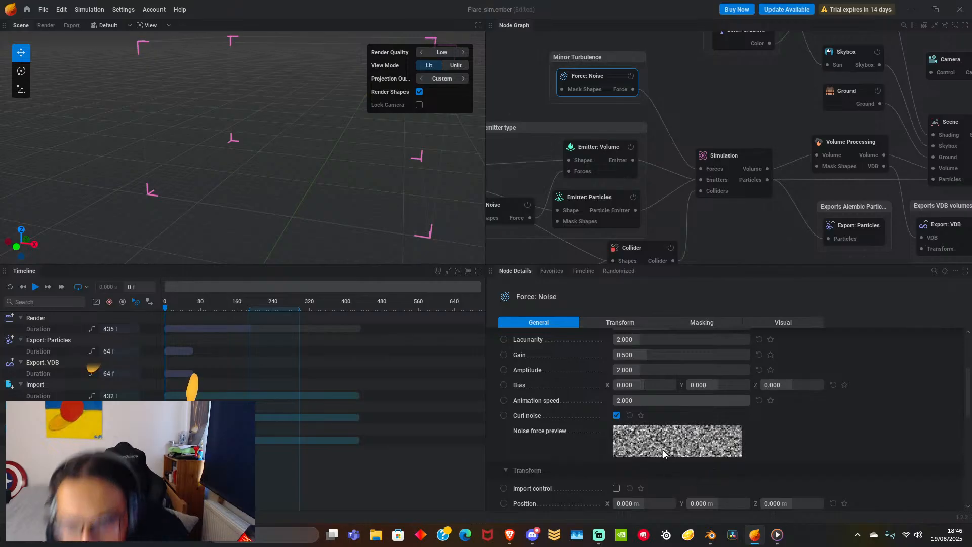
scroll(656, 440, "up", 2)
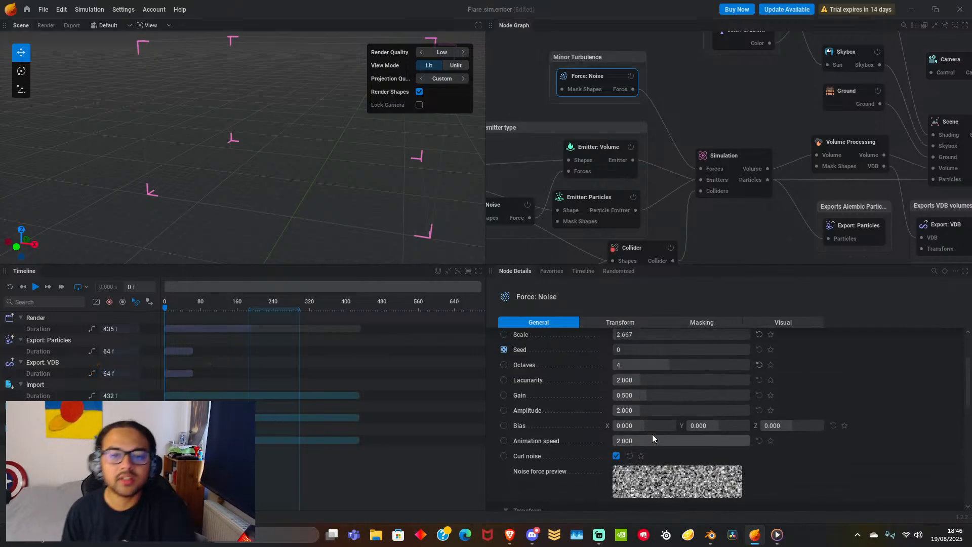
left_click_drag(653, 360, 707, 362)
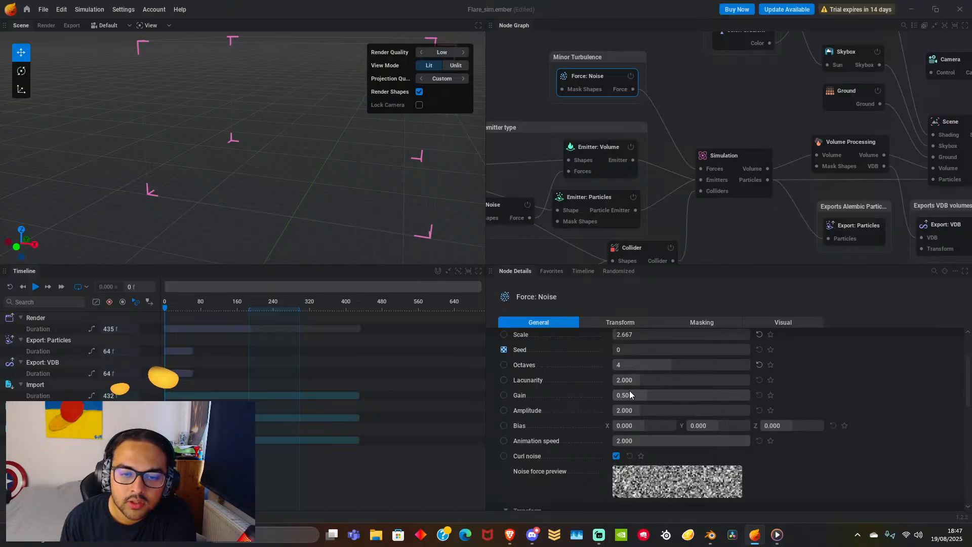
Try higher Lacunarity, Gain and Amplitude values on the noise force, resetting each one to its default.
left_click_drag(639, 383, 757, 380)
left_click(760, 383)
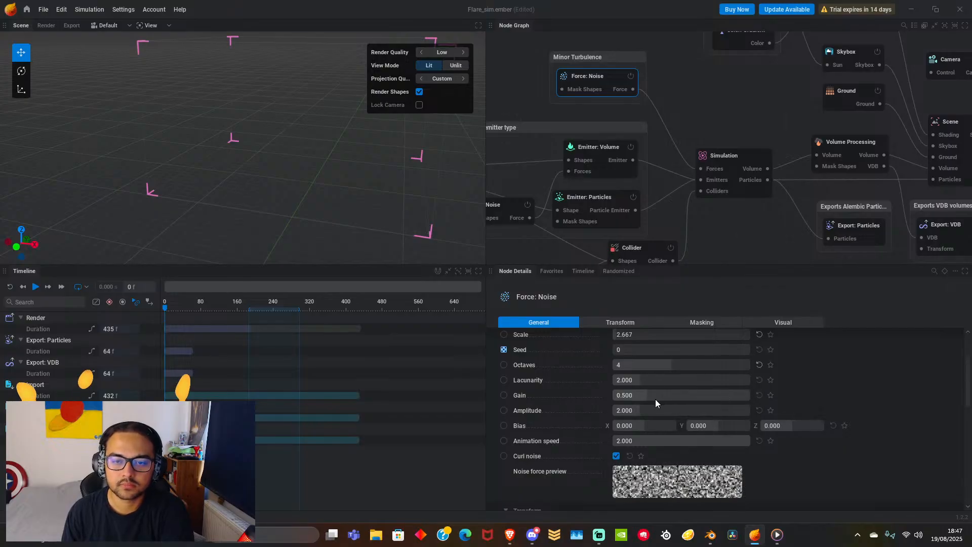
left_click_drag(655, 398, 690, 400)
left_click(758, 395)
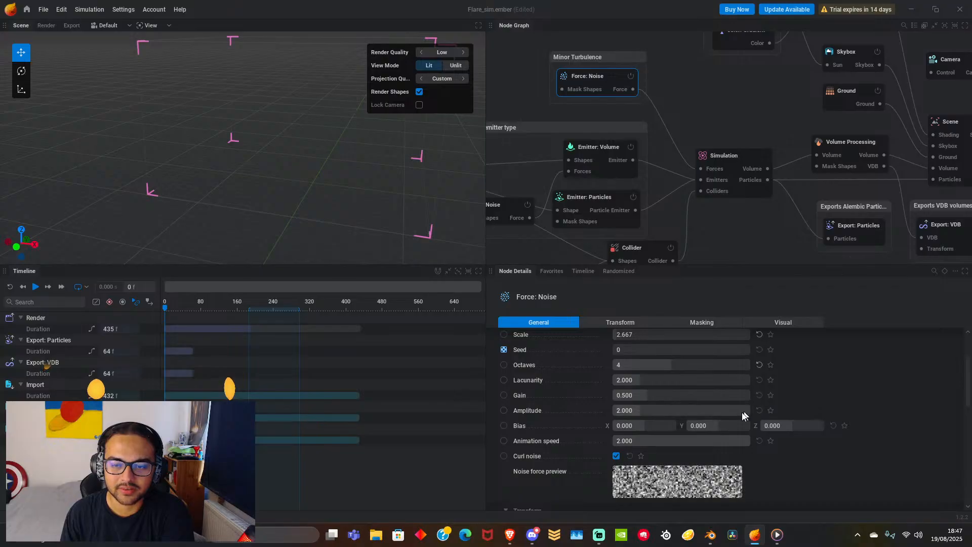
left_click_drag(652, 411, 678, 411)
left_click(759, 410)
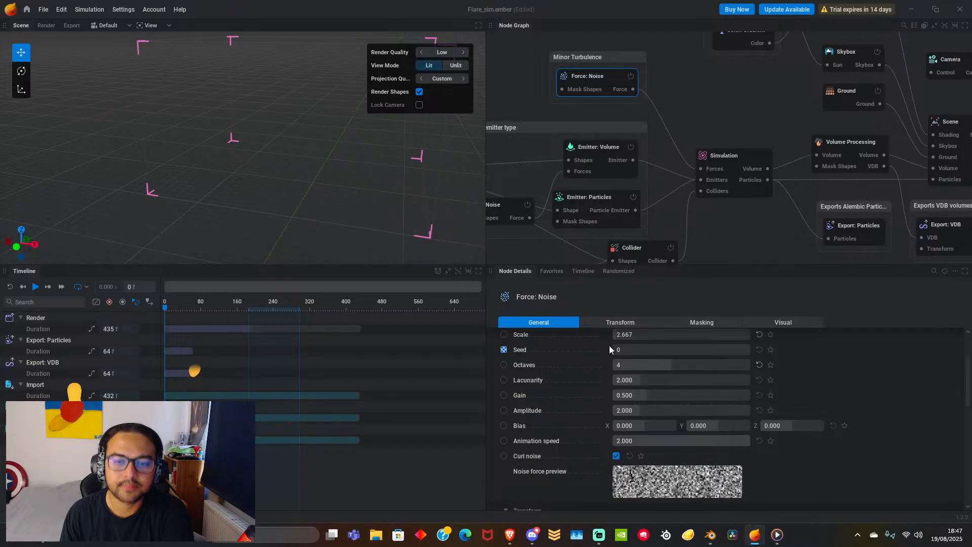
Play the simulation, examine the smoke trail's detail up close from several angles, and pause at frame 198.
left_click(35, 286)
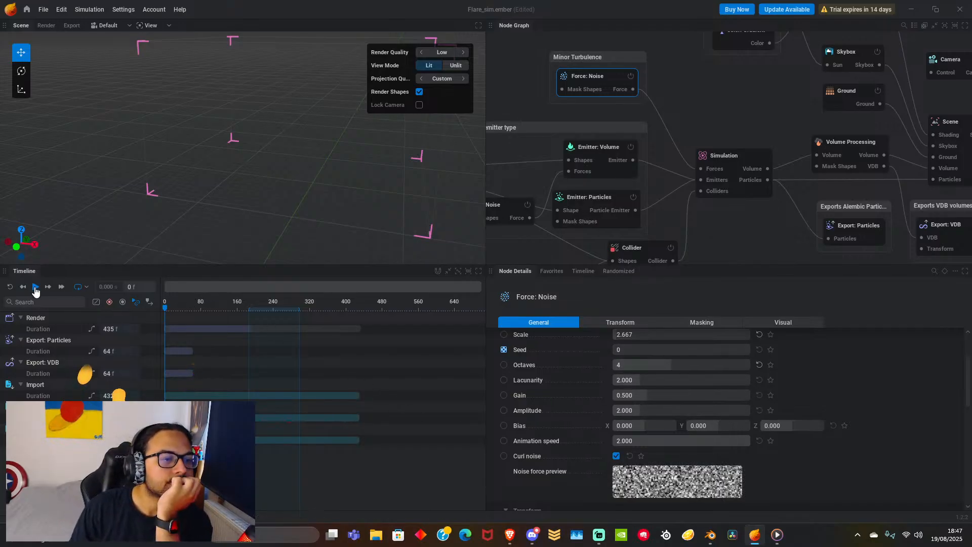
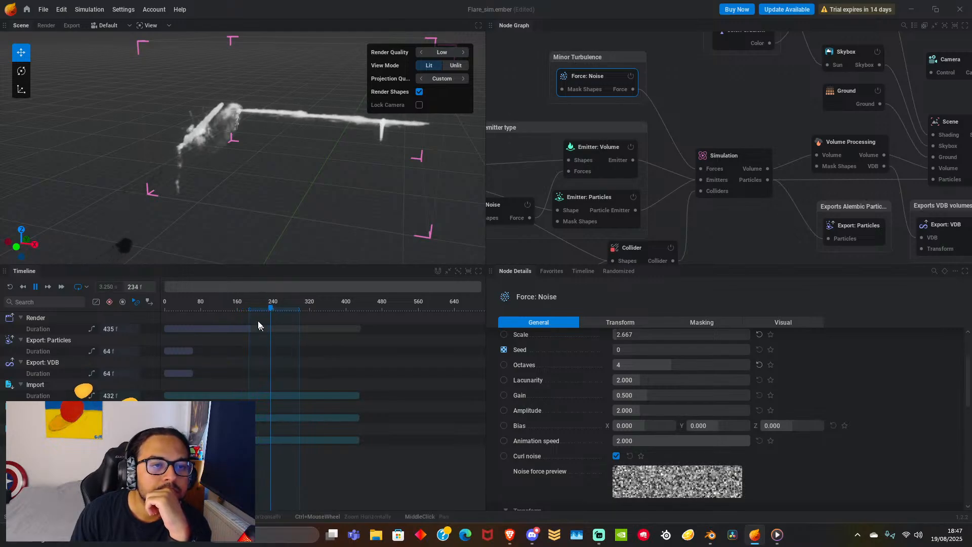
scroll(204, 145, "up", 3)
scroll(204, 136, "up", 4)
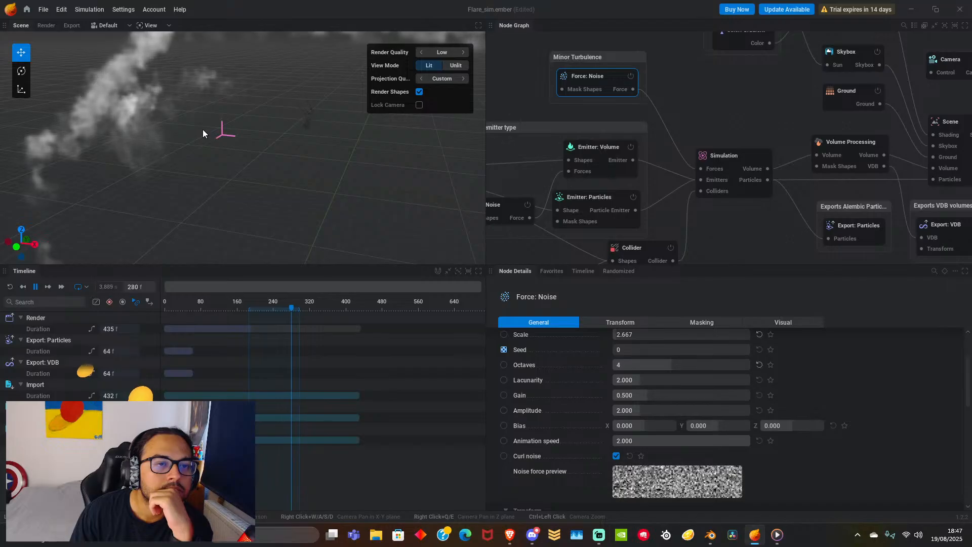
middle_click_drag(203, 130, 237, 184)
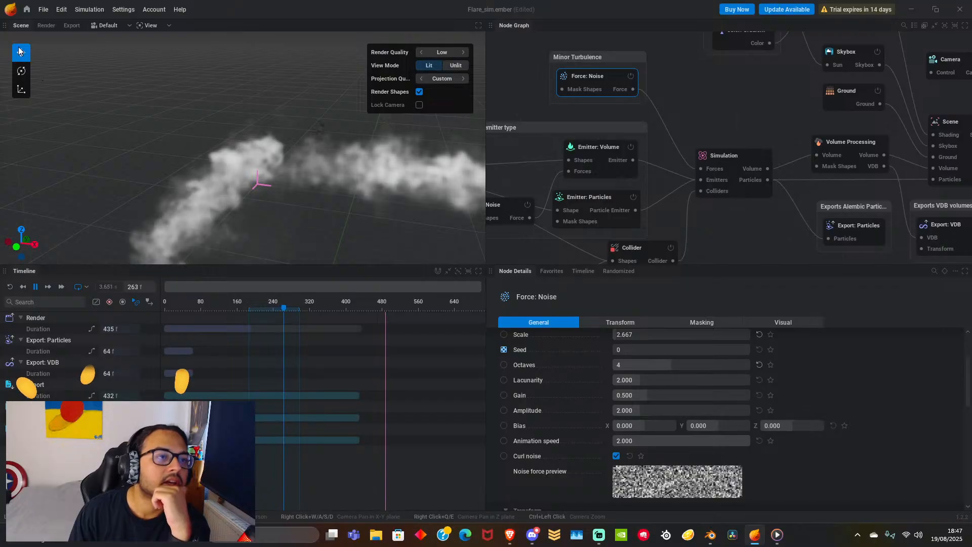
left_click(35, 287)
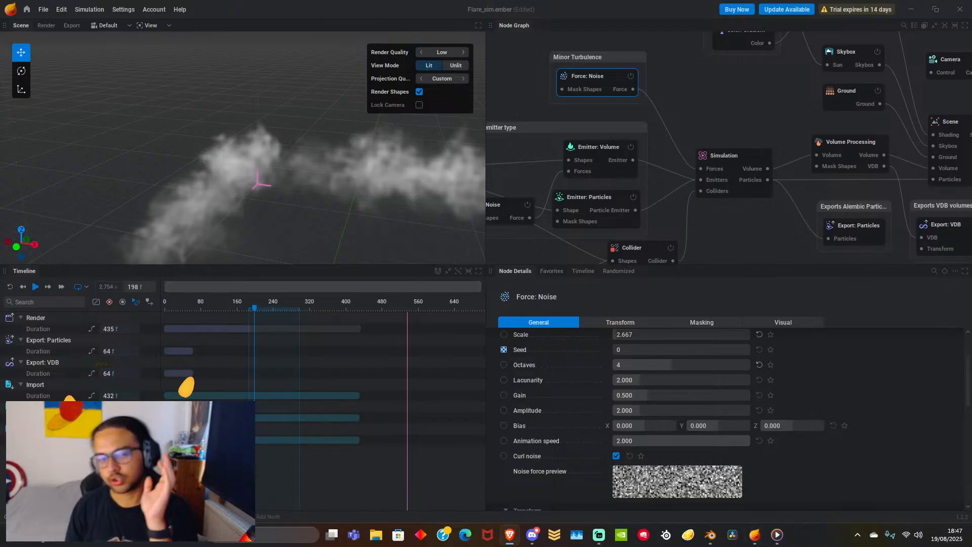
scroll(379, 181, "down", 5)
scroll(240, 176, "up", 5)
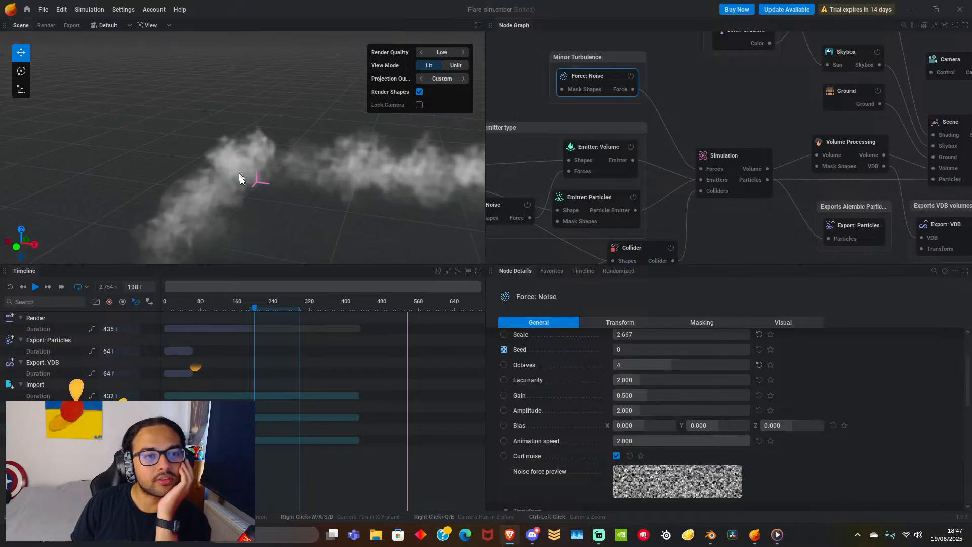
middle_click_drag(240, 176, 317, 198)
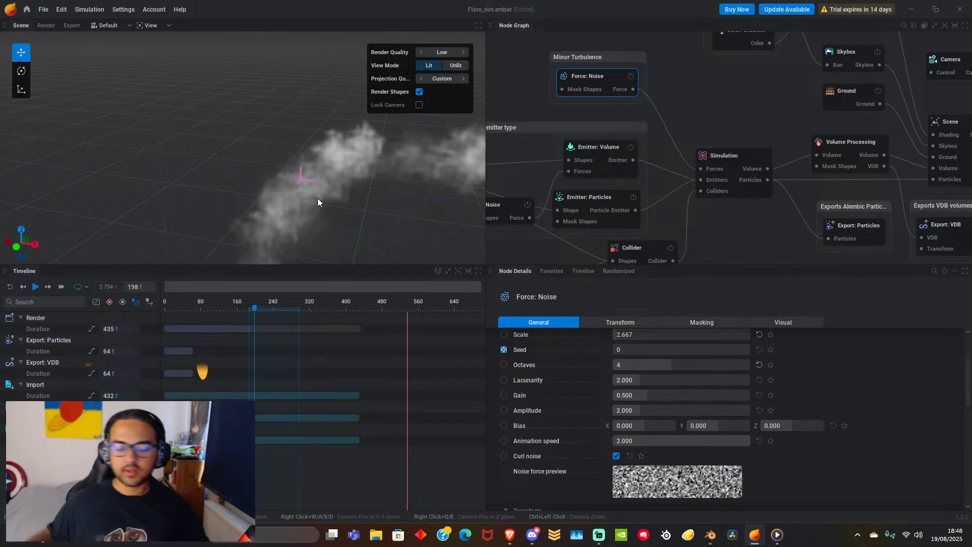
left_click_drag(411, 220, 392, 222)
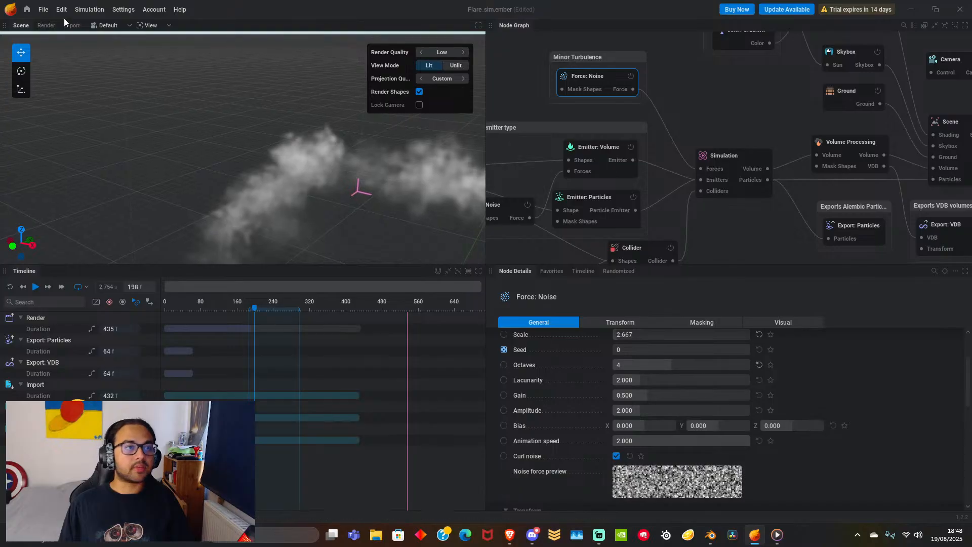
Save the project and select the Export: VDB node in the node graph to show its export settings.
left_click(43, 9)
left_click(62, 71)
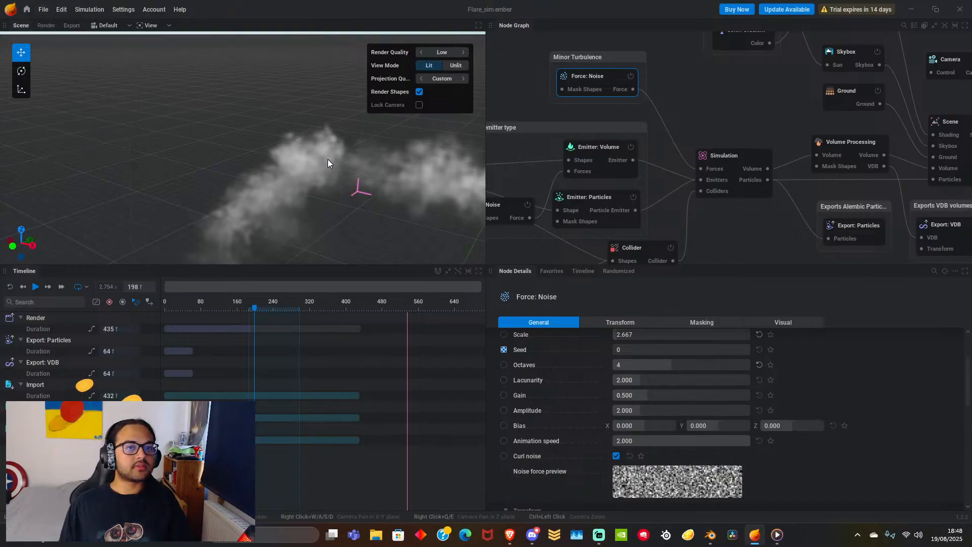
scroll(795, 233, "down", 5)
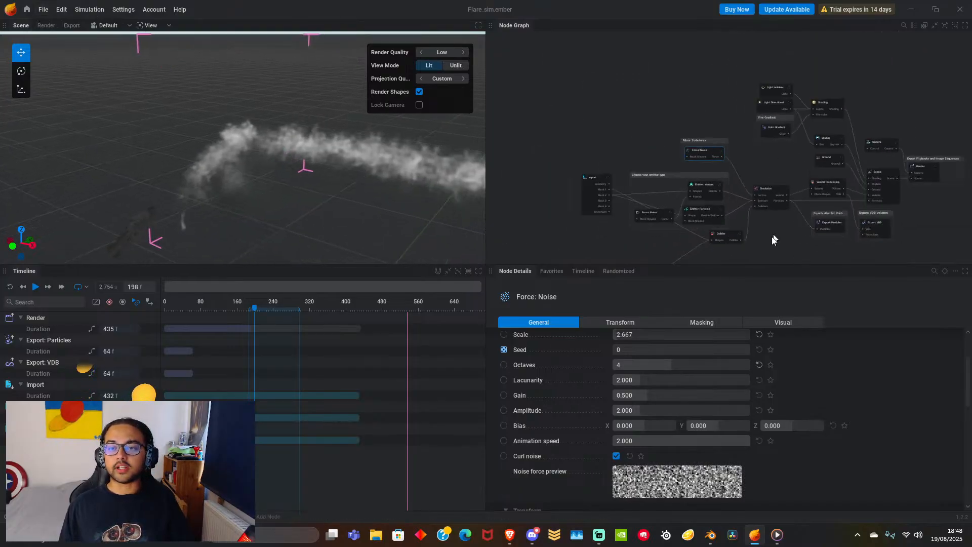
left_click(758, 191)
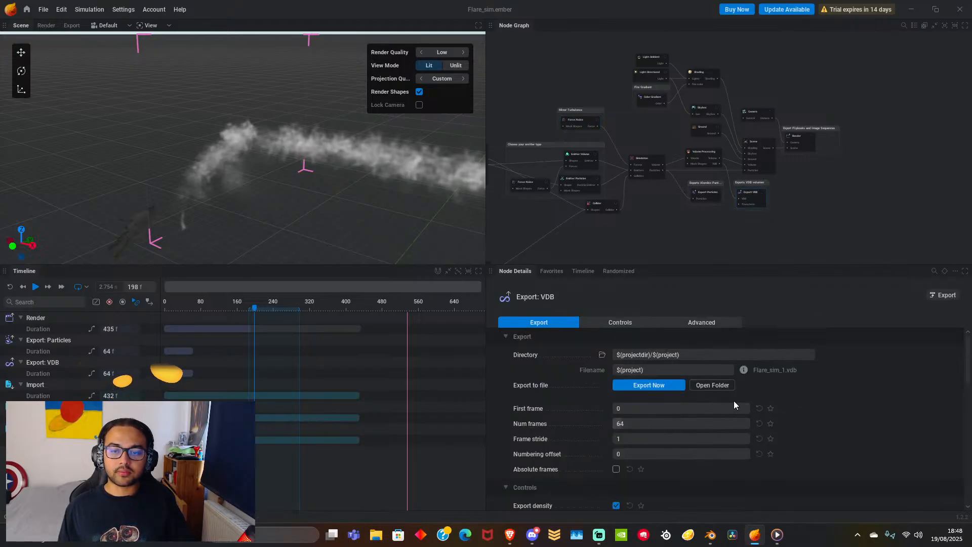
Open the VDB export folder in the file explorer and browse to the Rampage Rally Starter Files' Templates\Blender folder on DATA (D:).
left_click(708, 385)
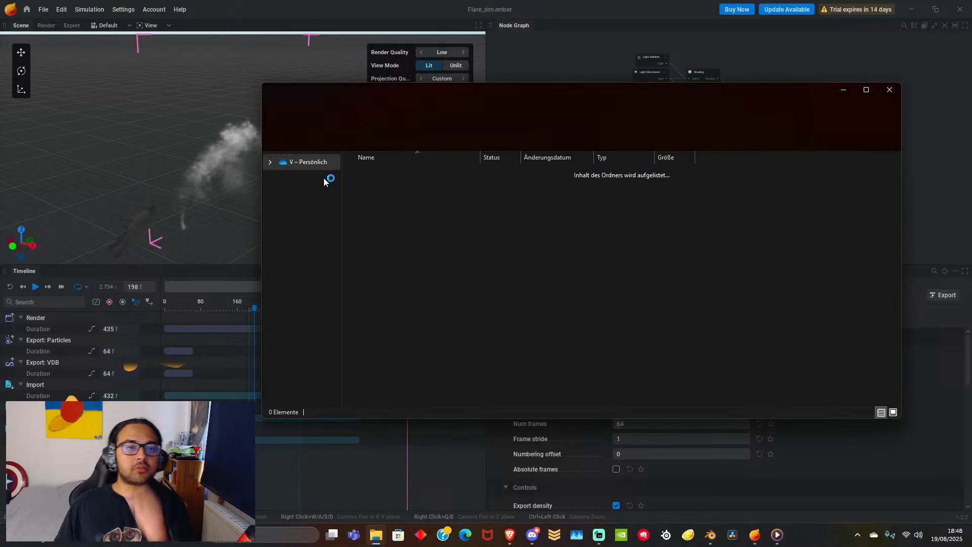
left_click(314, 359)
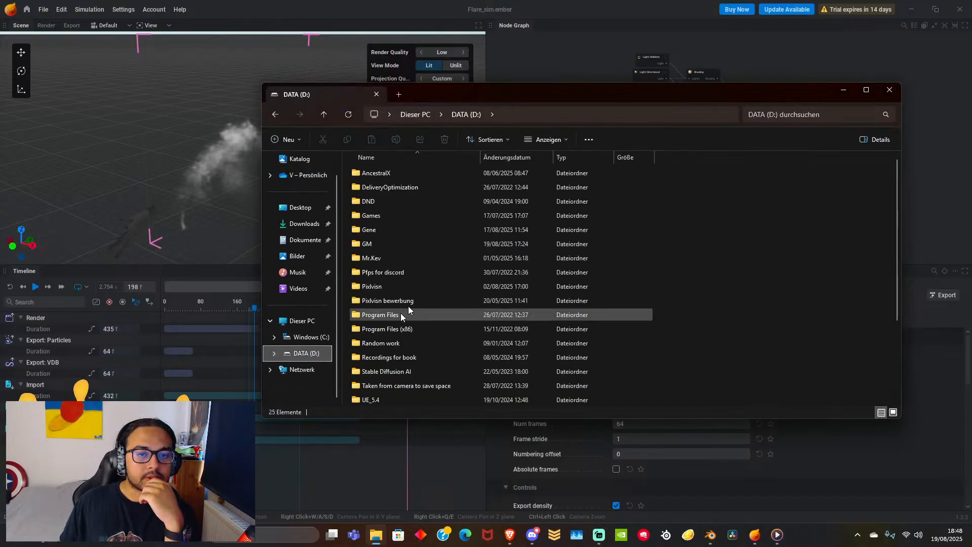
double_click(385, 239)
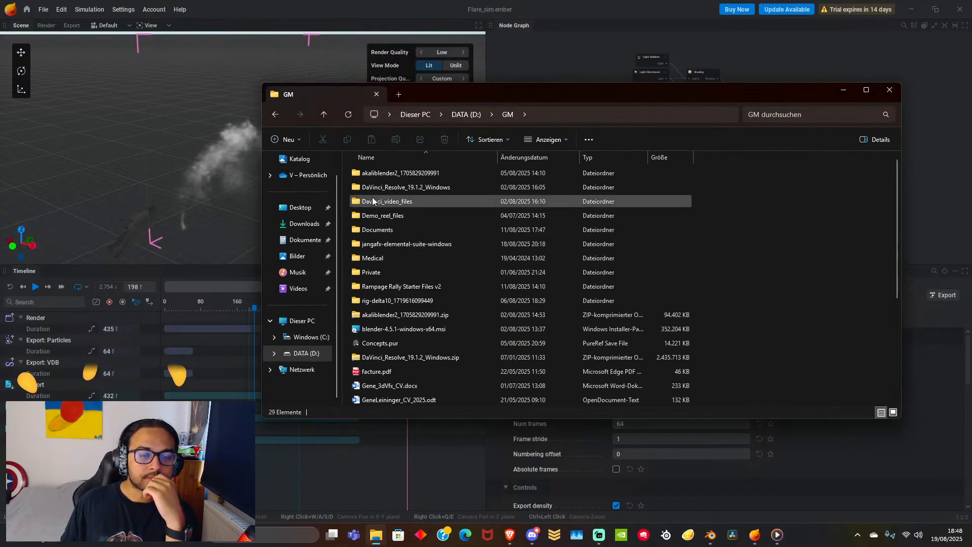
scroll(433, 355, "down", 4)
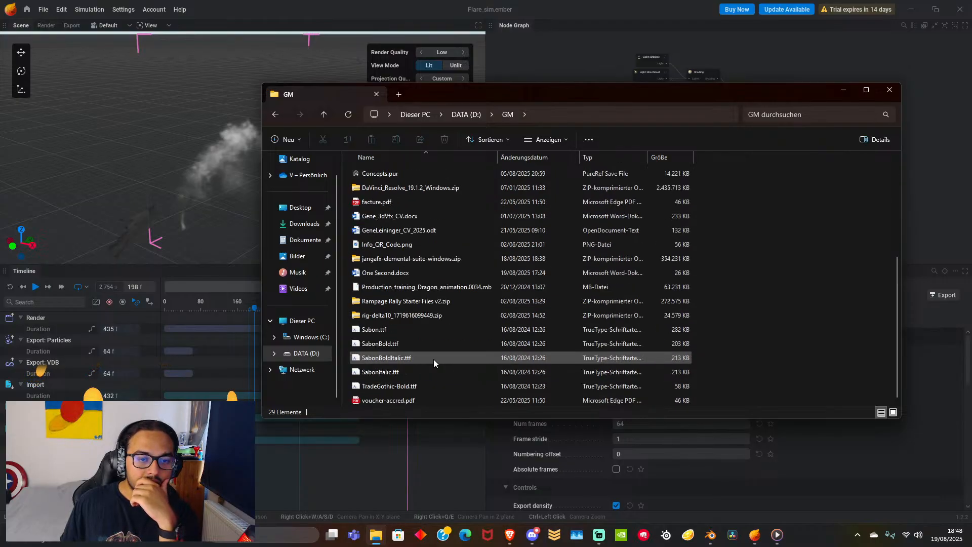
scroll(426, 342, "up", 4)
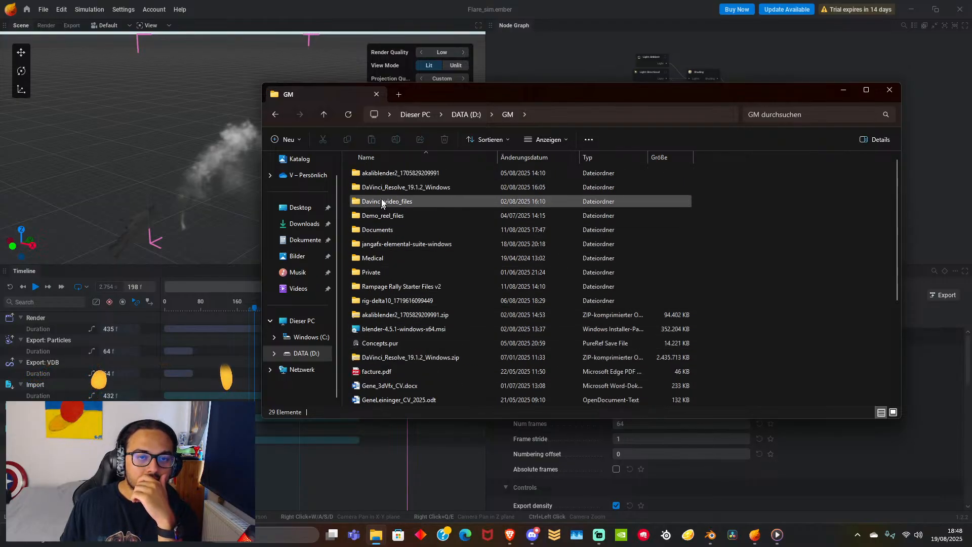
double_click(397, 289)
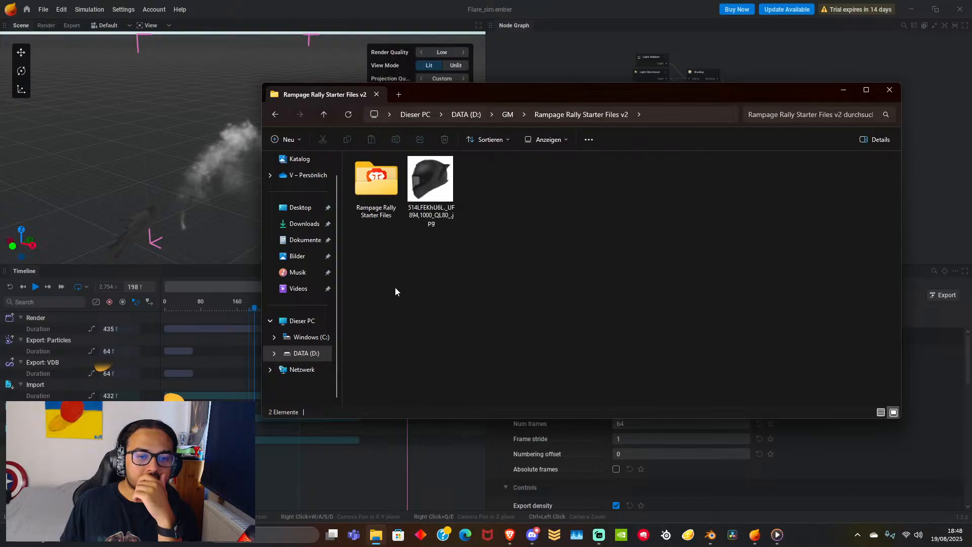
double_click(381, 191)
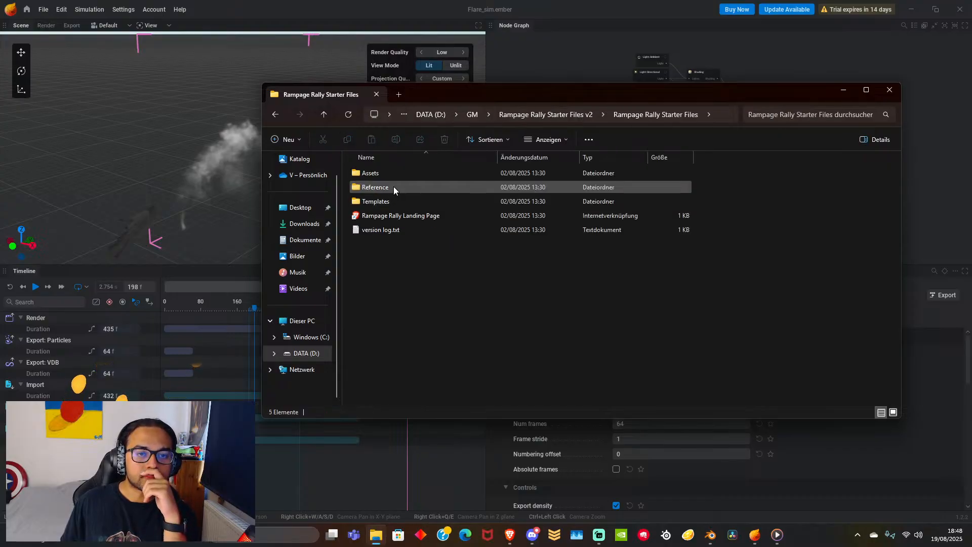
double_click(390, 201)
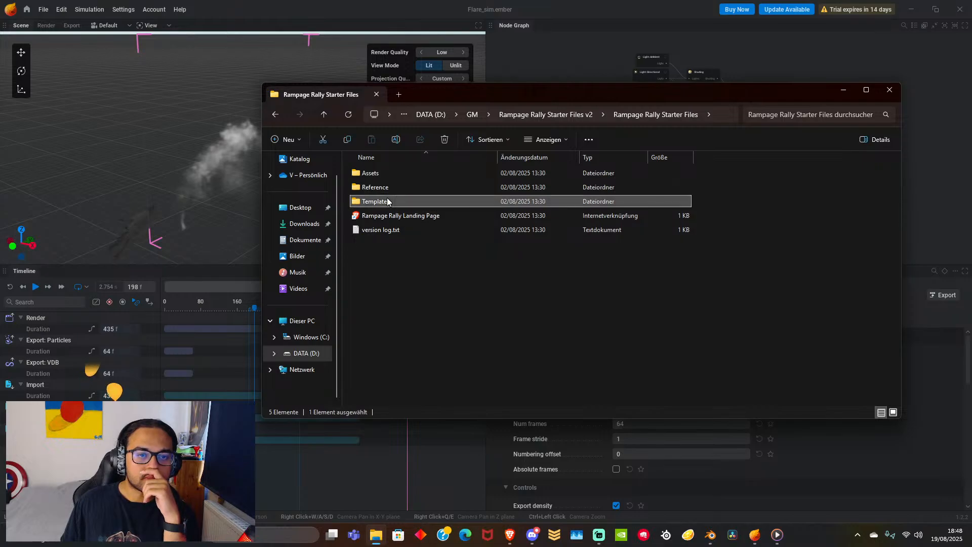
double_click(405, 174)
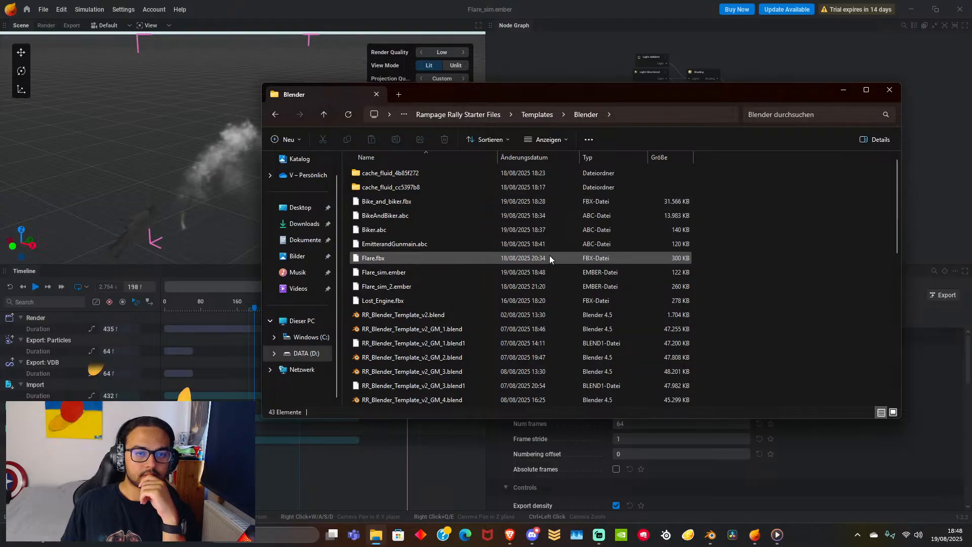
Look through the files in the Blender templates folder and close the explorer window.
scroll(674, 329, "down", 6)
scroll(674, 330, "up", 6)
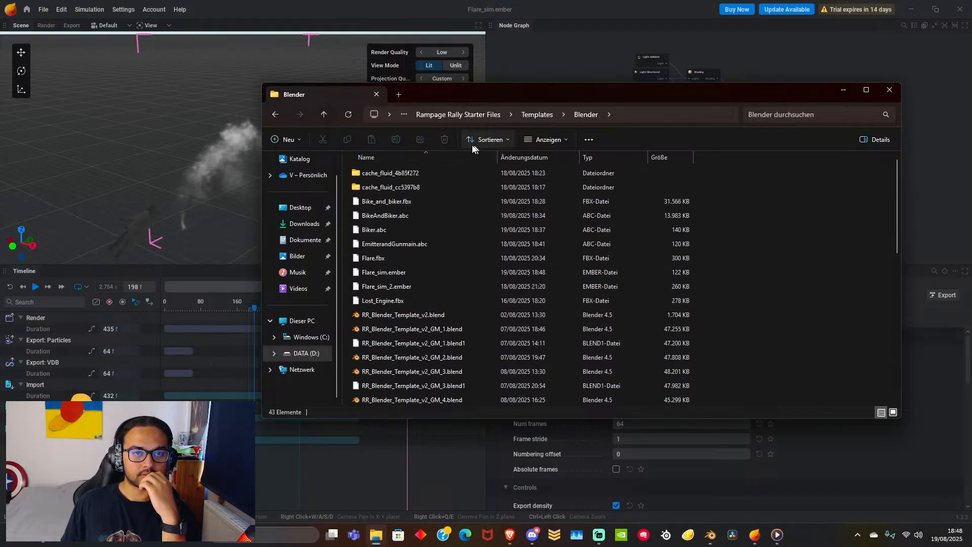
left_click_drag(678, 90, 515, 113)
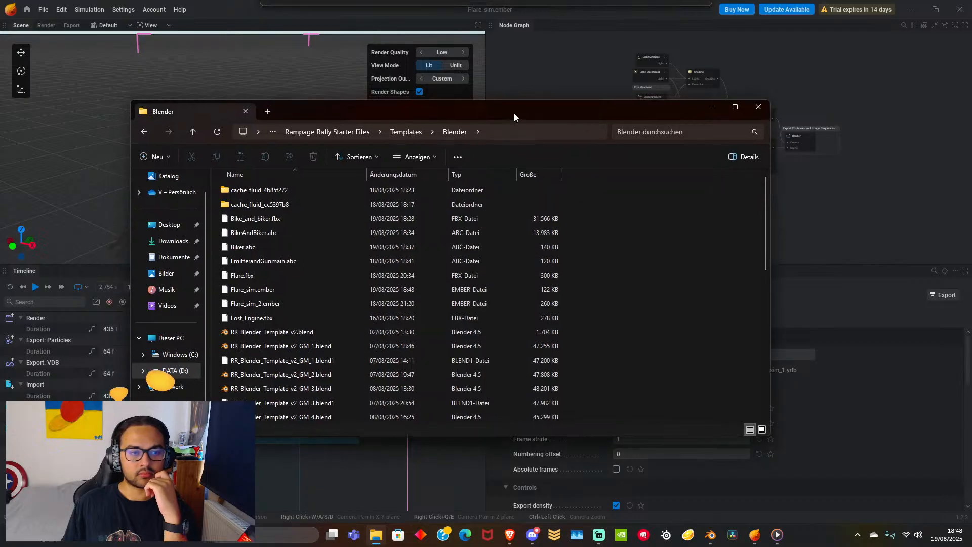
left_click(758, 108)
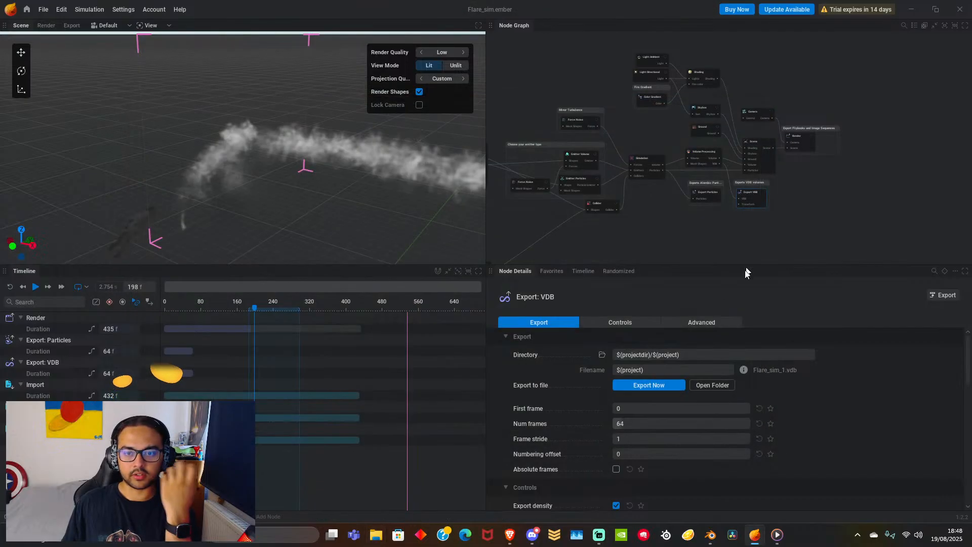
Check the variables offered for the VDB export's filename and directory.
left_click(658, 369)
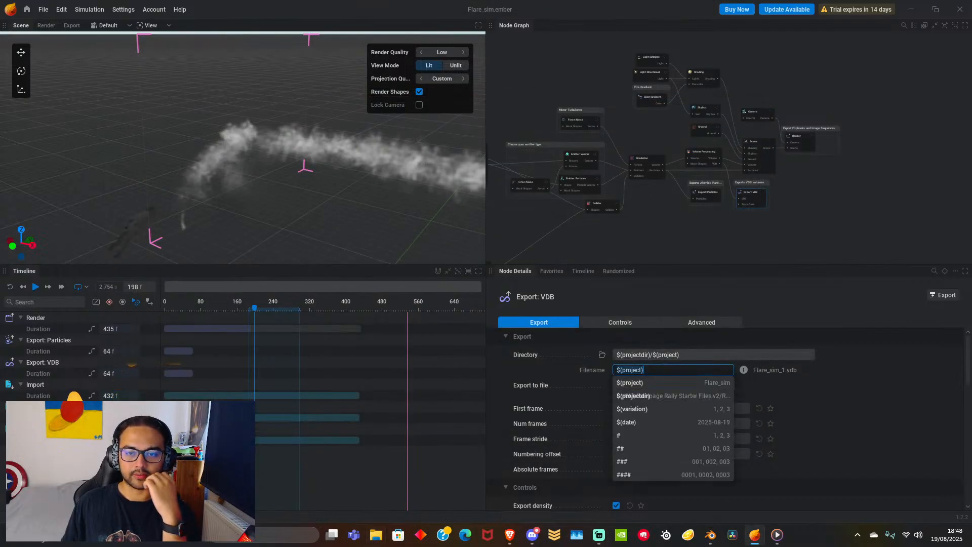
left_click(680, 357)
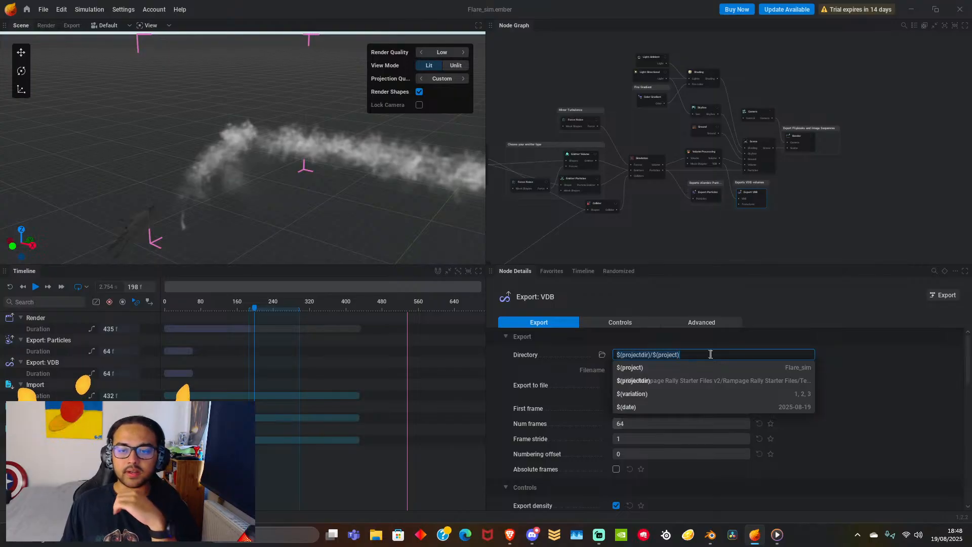
left_click(865, 373)
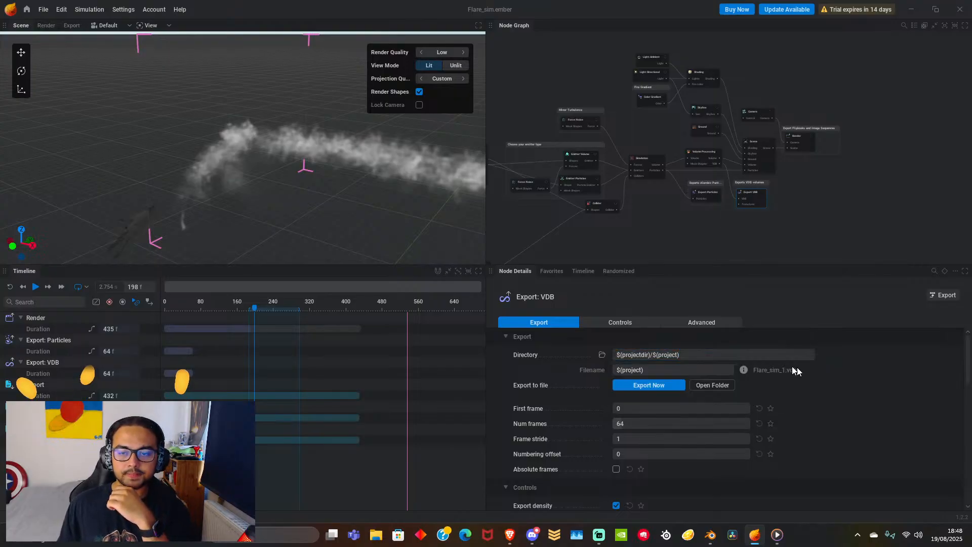
Select the entire VDB export directory path and open the DATA (D:) drive in the file explorer.
left_click(732, 355)
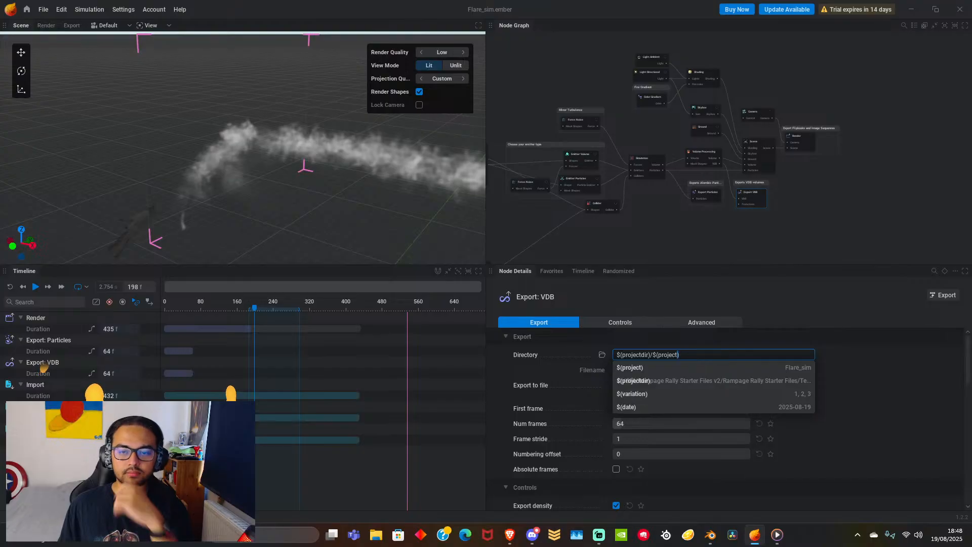
key("ctrl+a")
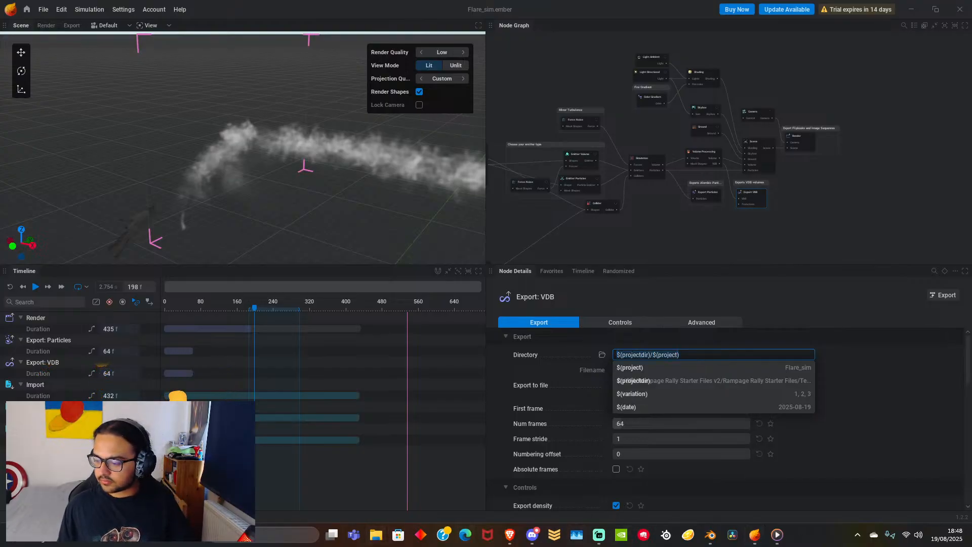
key("super+e")
double_click(404, 205)
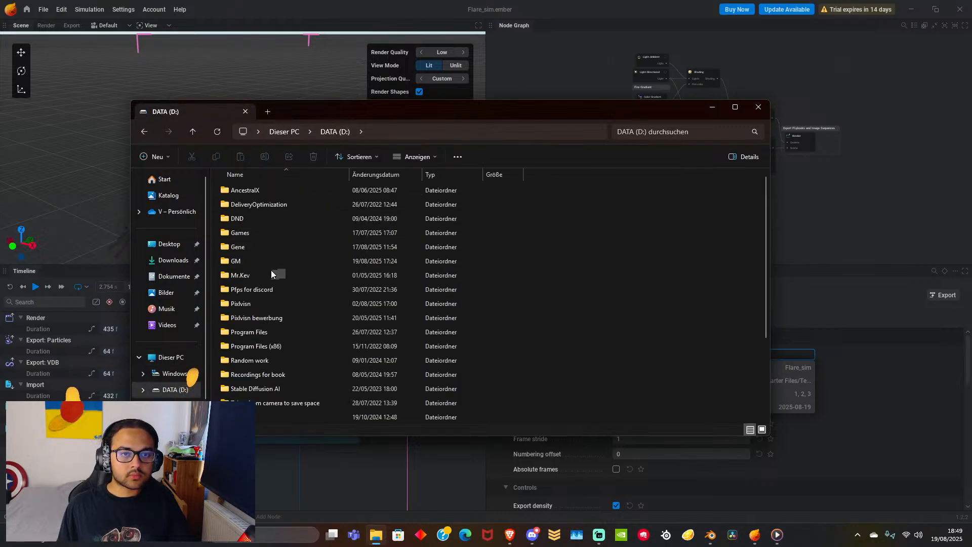
scroll(255, 354, "down", 3)
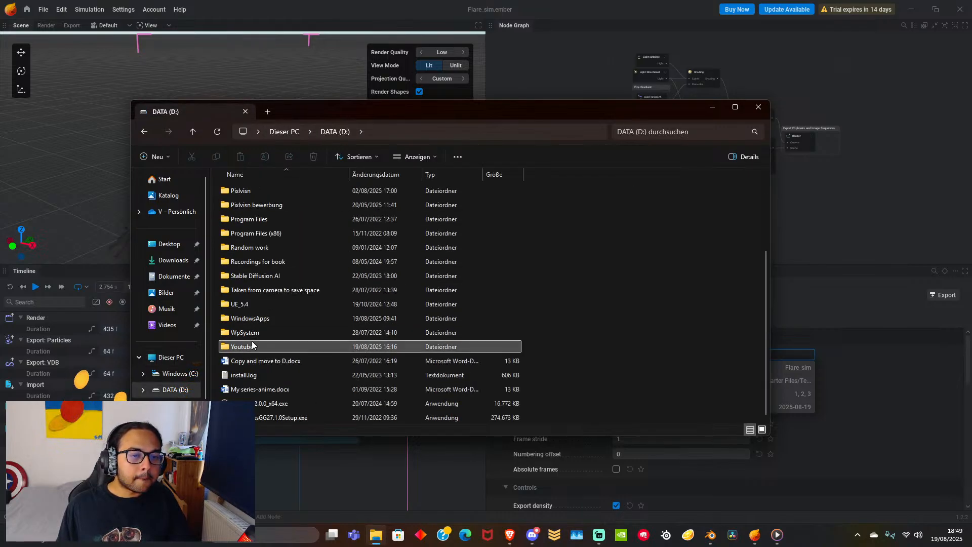
double_click(252, 345)
scroll(385, 304, "down", 10)
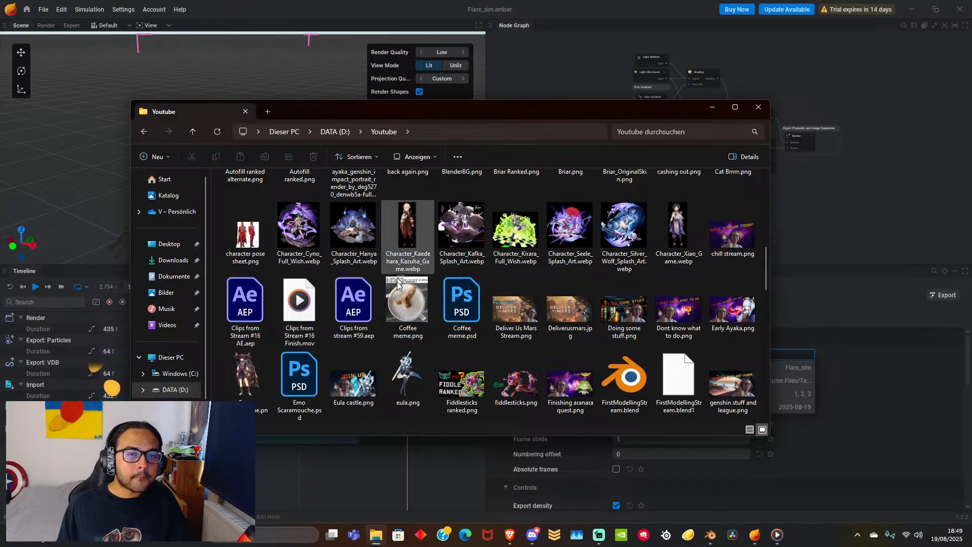
scroll(396, 281, "up", 5)
double_click(420, 350)
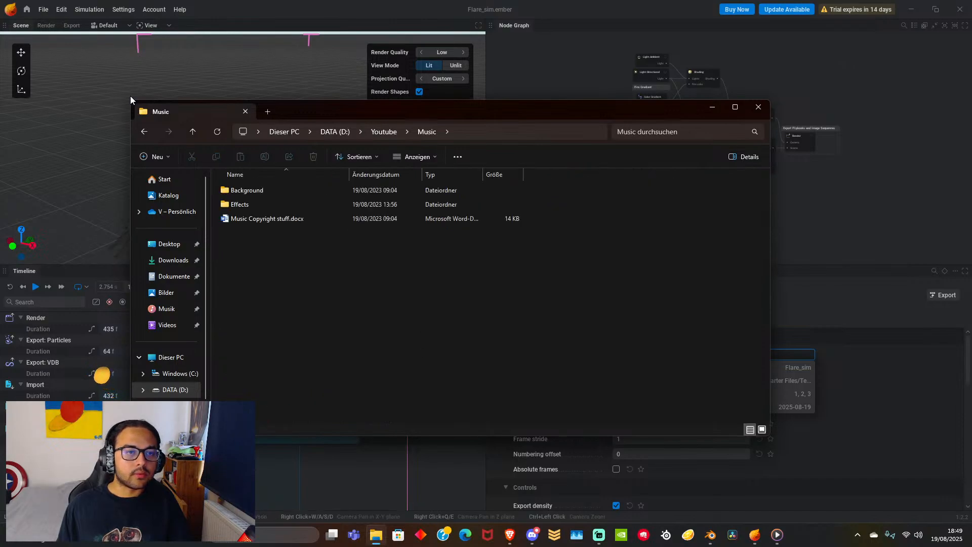
left_click(144, 131)
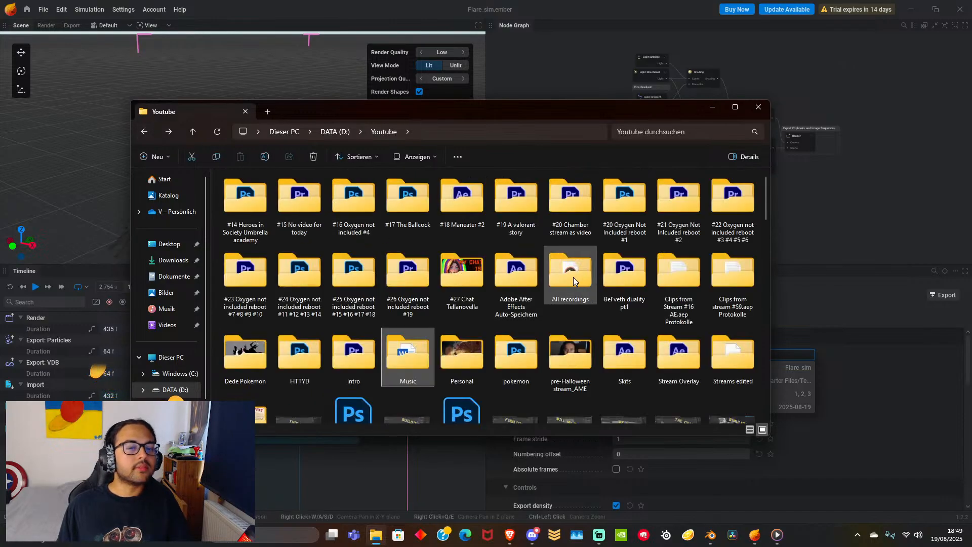
left_click(148, 135)
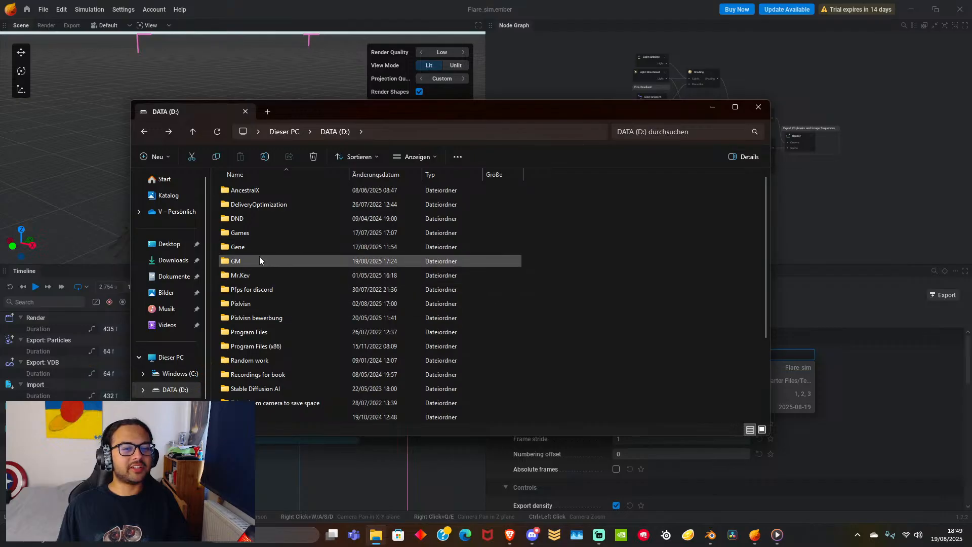
Copy the path of the Rampage Rally Starter Files v2 folder inside GM and minimize the explorer window.
double_click(260, 259)
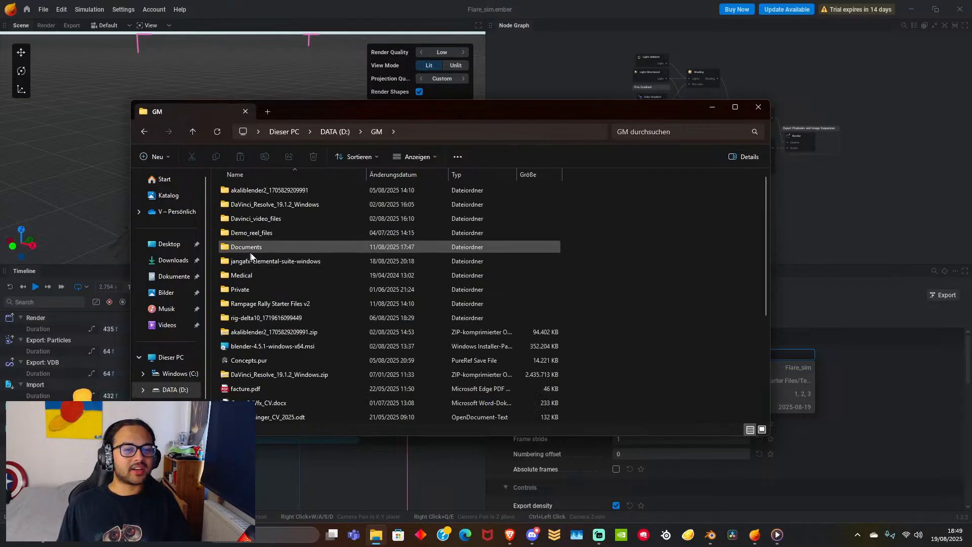
double_click(277, 304)
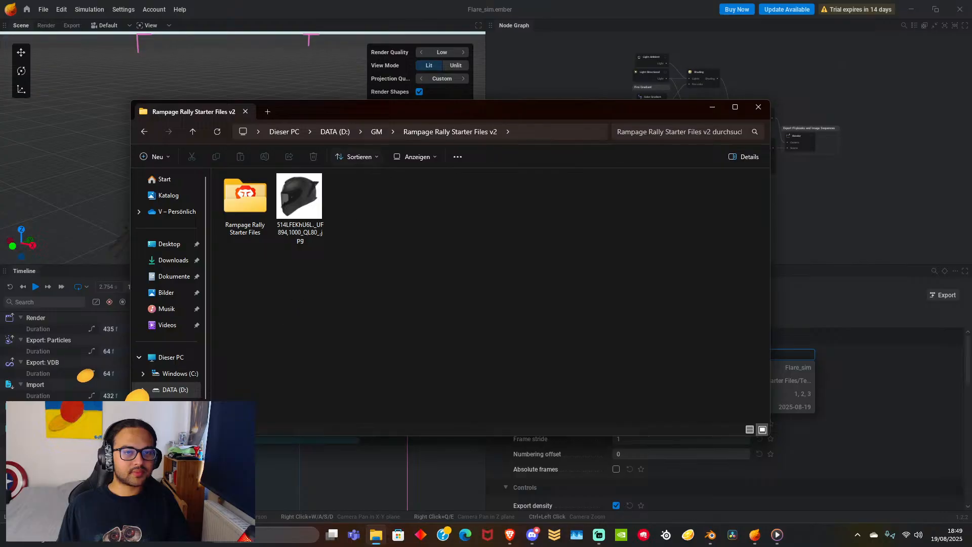
left_click(523, 130)
key("ctrl+c")
right_click(501, 133)
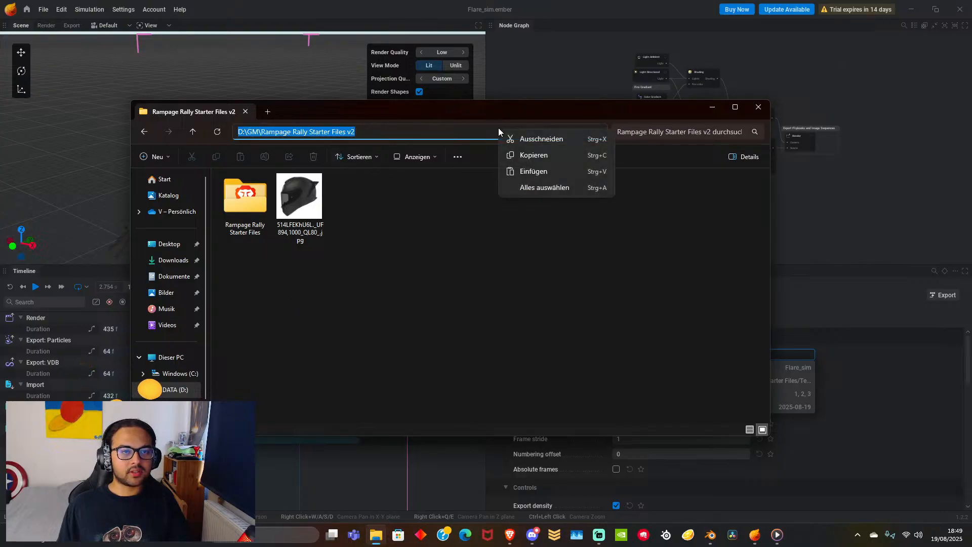
left_click(536, 155)
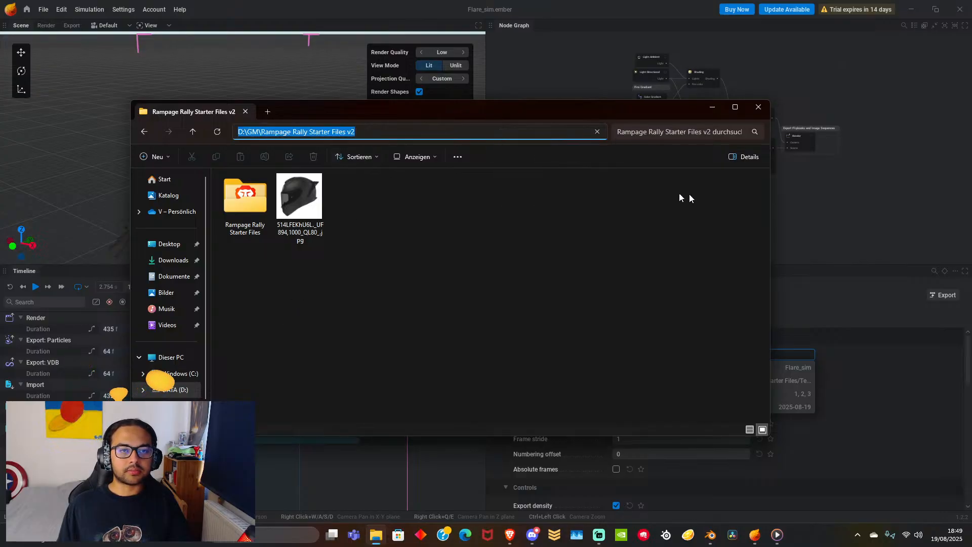
left_click(711, 108)
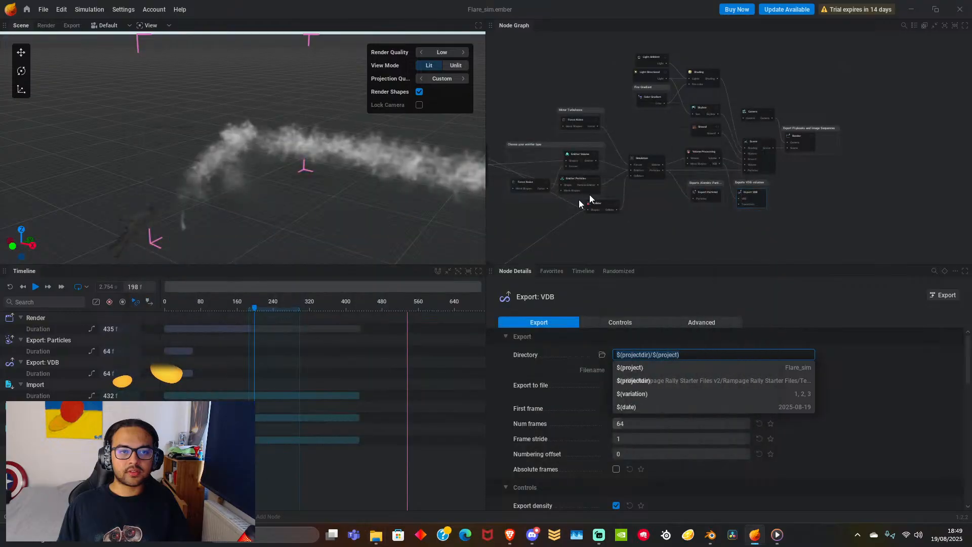
Set the VDB export directory to D:\GM\Rampage Rally Starter Files v2 and the filename to Flare_Smoke.
left_click(694, 354)
key("ctrl+v")
key("Tab")
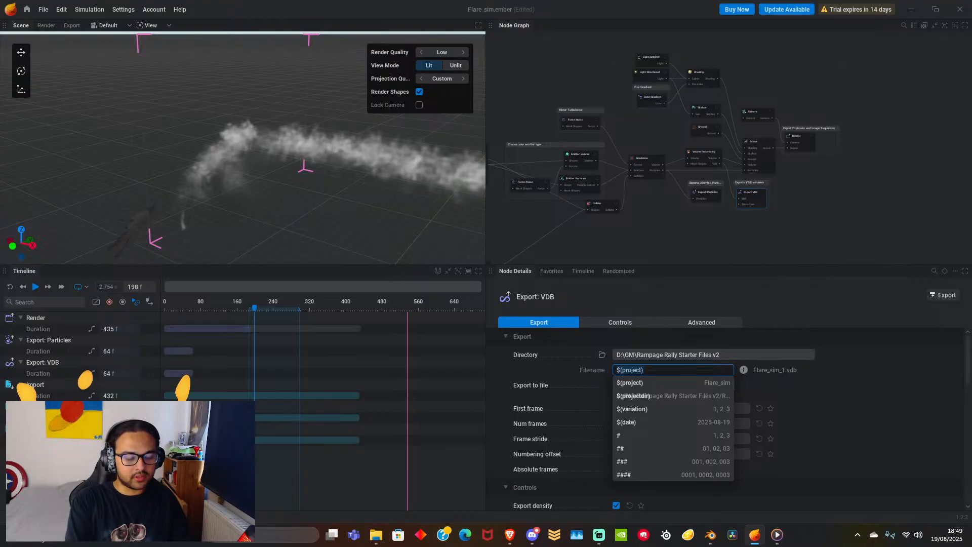
type("Flare_Smoke")
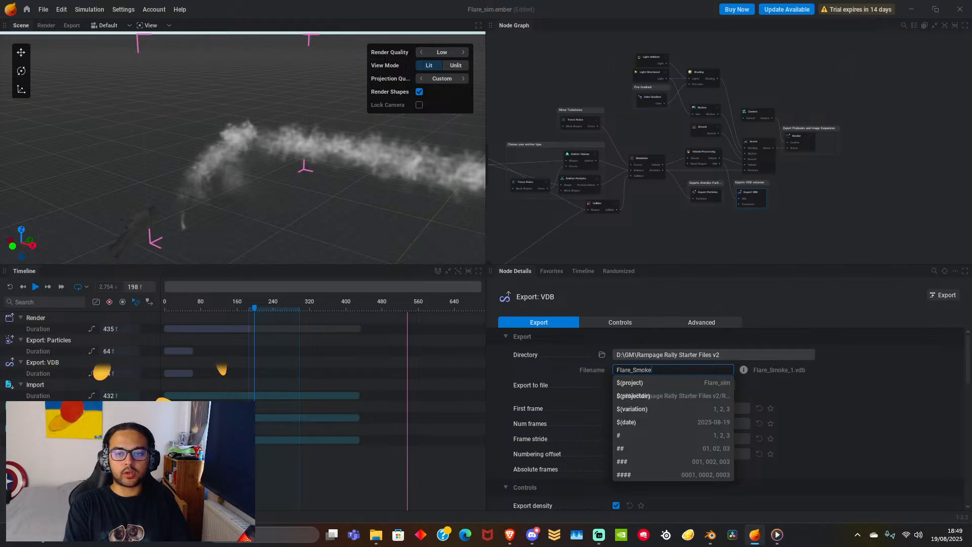
key("Return")
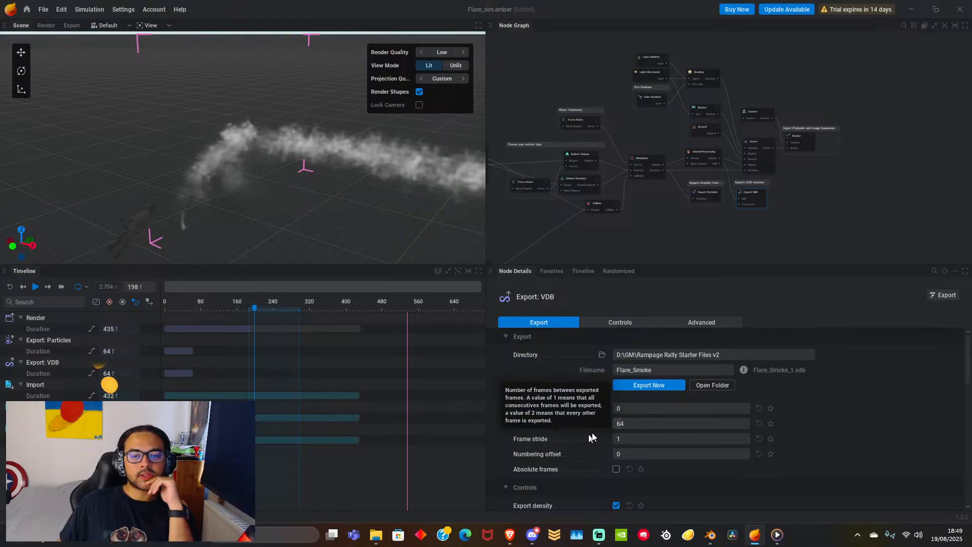
Review the VDB export's frame and channel settings, and bring up the Render node's export frame settings for comparison.
left_click(642, 426)
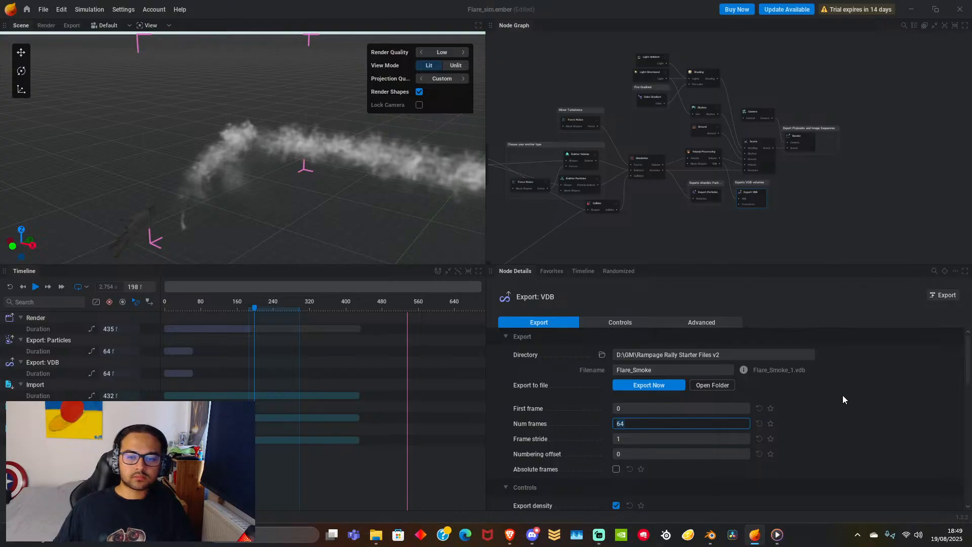
scroll(852, 387, "down", 5)
scroll(851, 401, "up", 4)
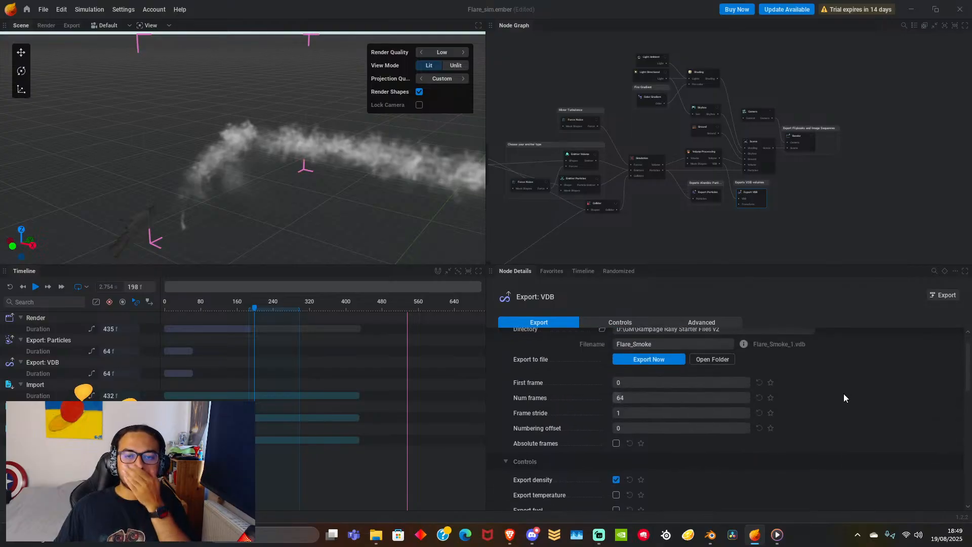
scroll(840, 393, "up", 2)
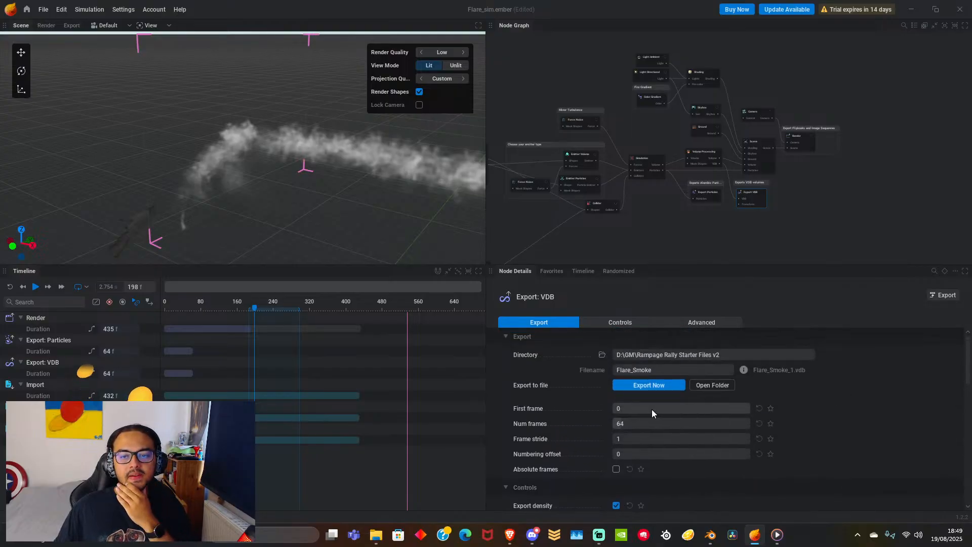
left_click(805, 145)
scroll(810, 445, "up", 6)
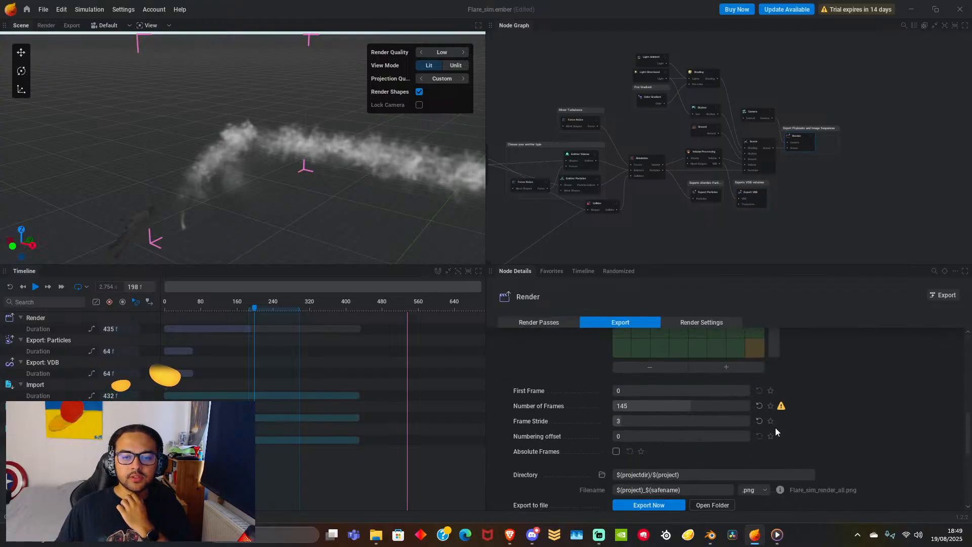
Set the VDB export's number of frames to 144, and extend its duration on the timeline to 433 frames.
left_click(761, 201)
left_click(640, 423)
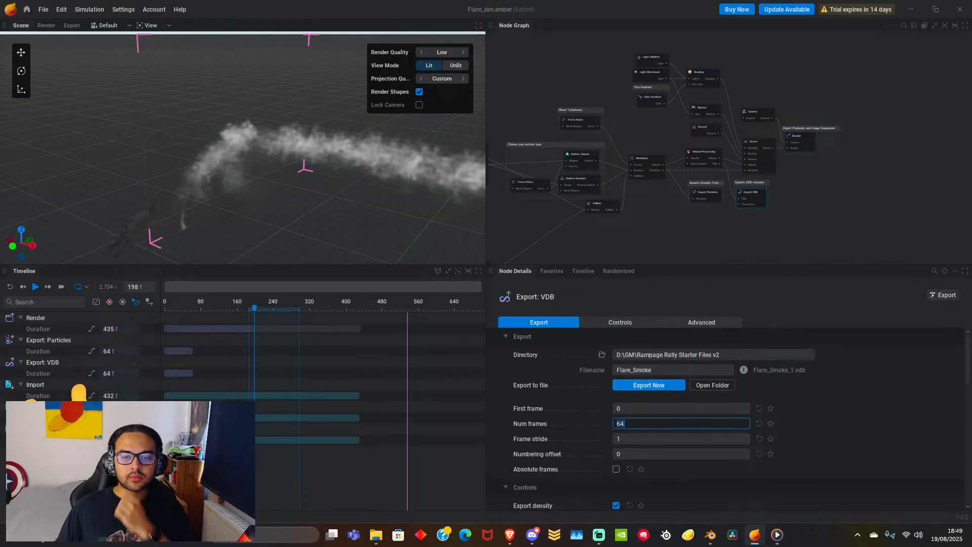
type("1")
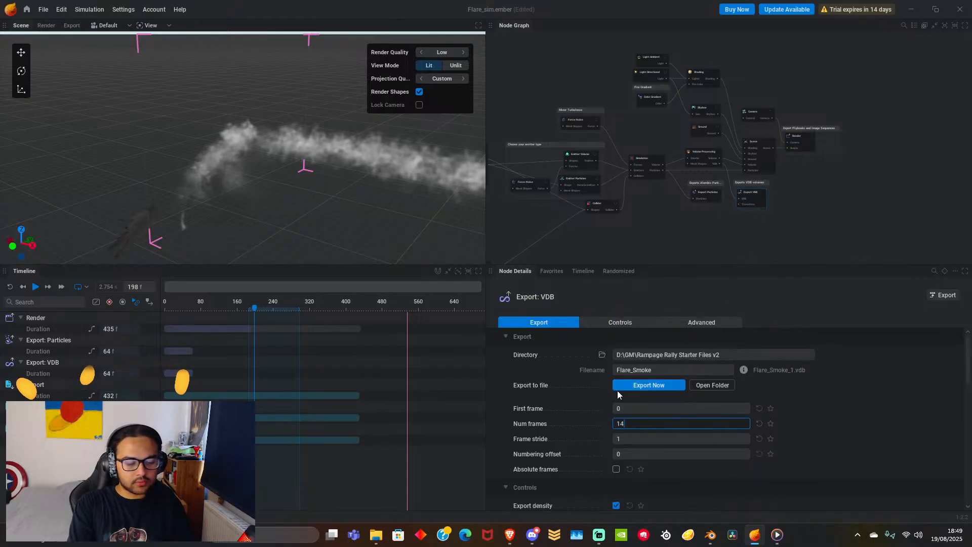
type("44")
key("Return")
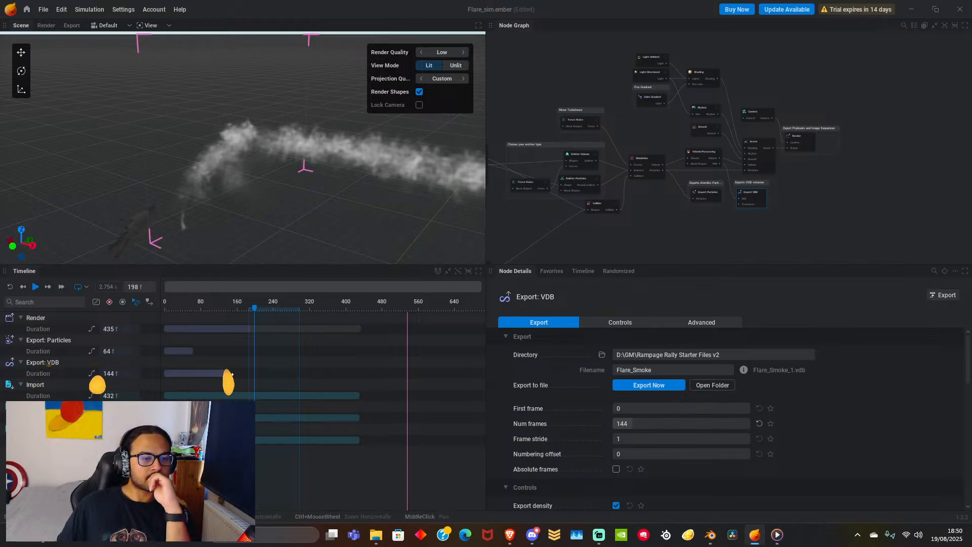
left_click_drag(232, 374, 354, 379)
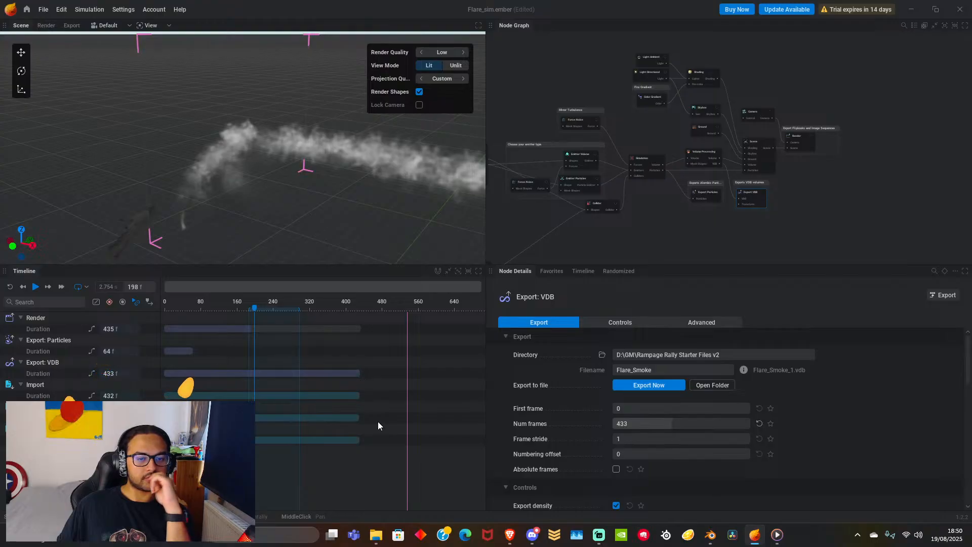
Enlarge the Render node's flipbook grid by adding rows and columns, trimming a surplus row and column.
left_click(813, 146)
scroll(777, 391, "up", 2)
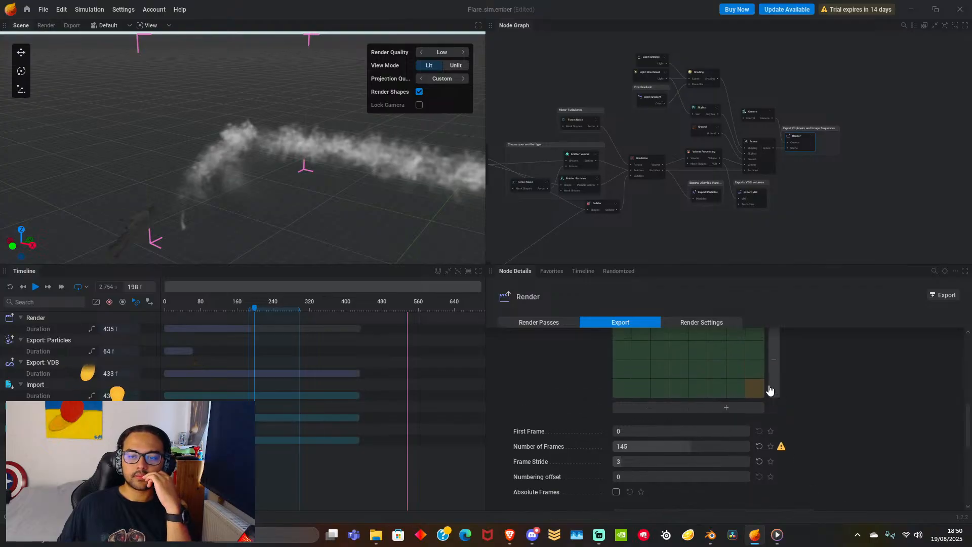
scroll(805, 383, "up", 2)
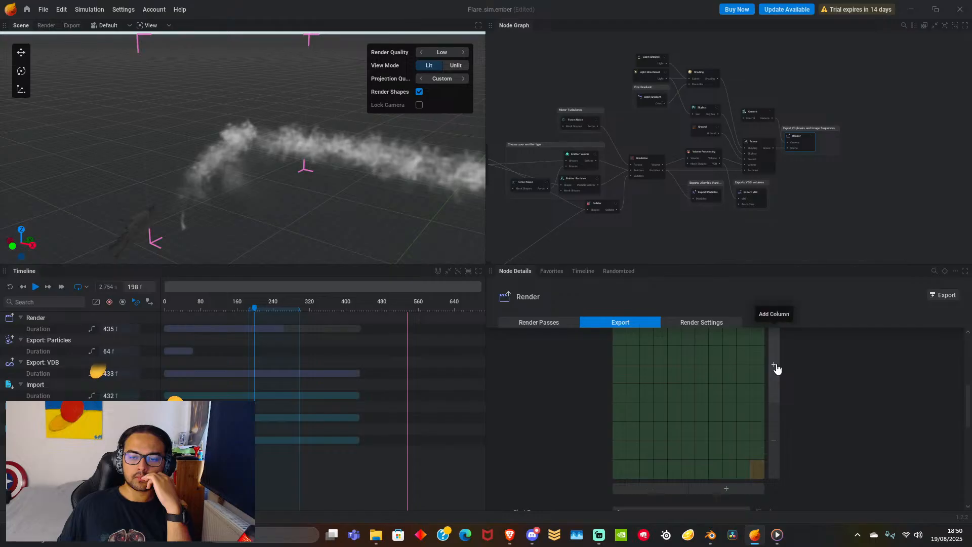
left_click(729, 491)
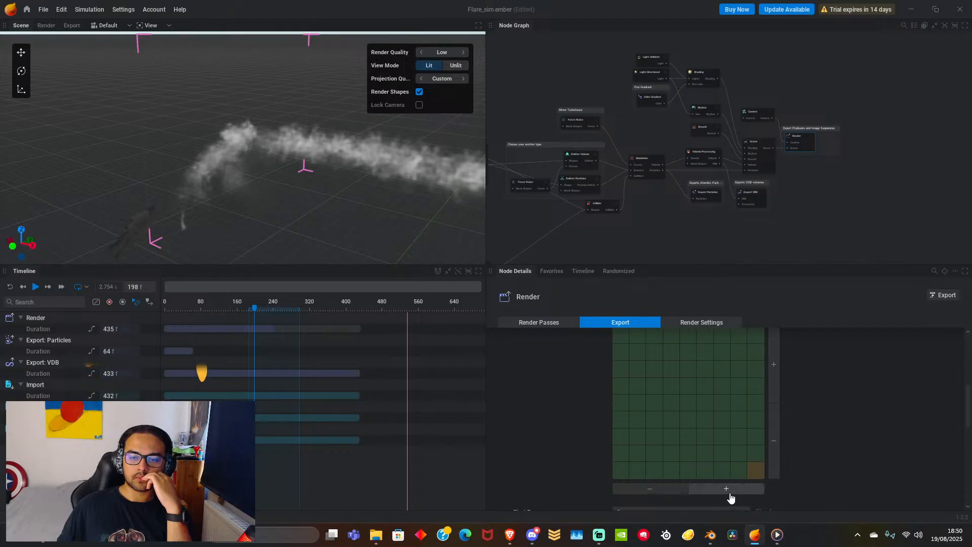
left_click(729, 492)
left_click(729, 493)
left_click(729, 493)
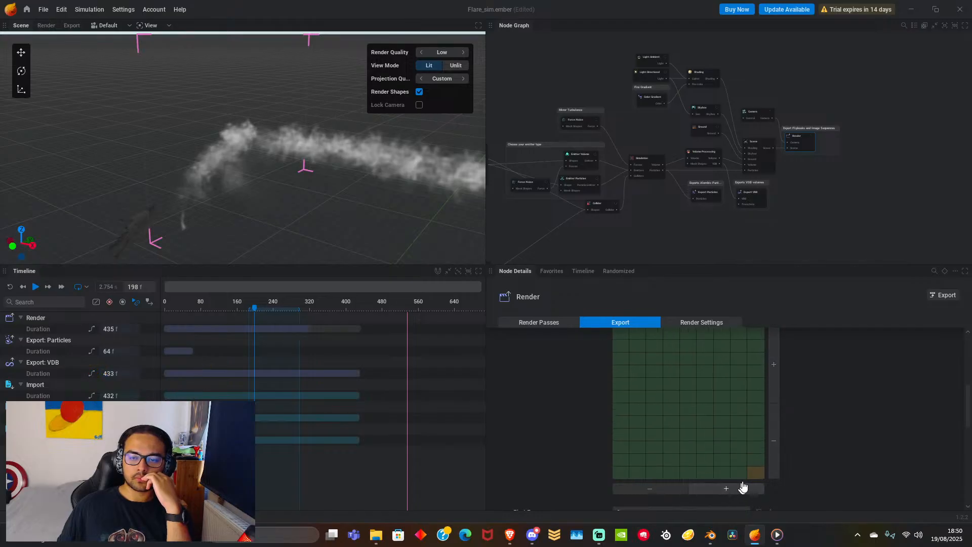
left_click(774, 389)
left_click(774, 389)
left_click(774, 389)
left_click(774, 391)
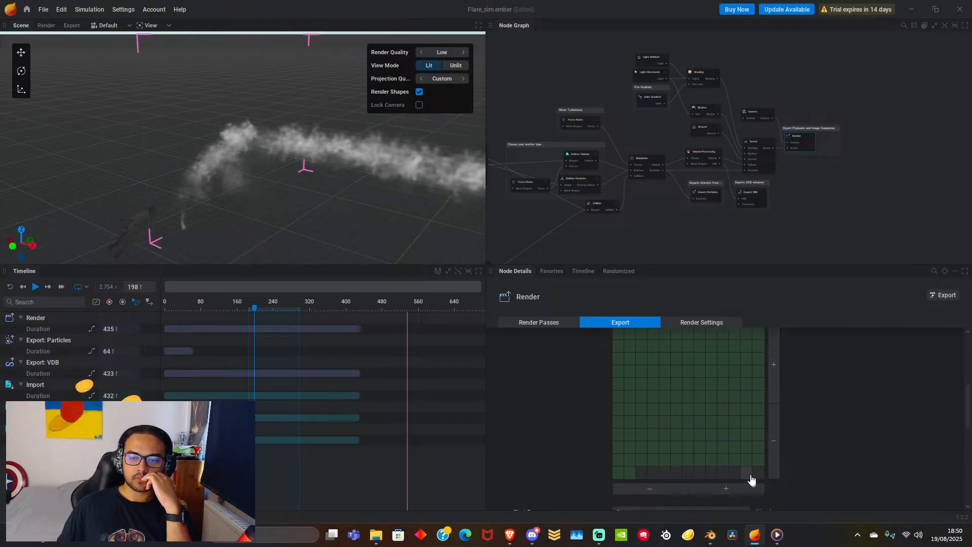
left_click(740, 490)
left_click(669, 490)
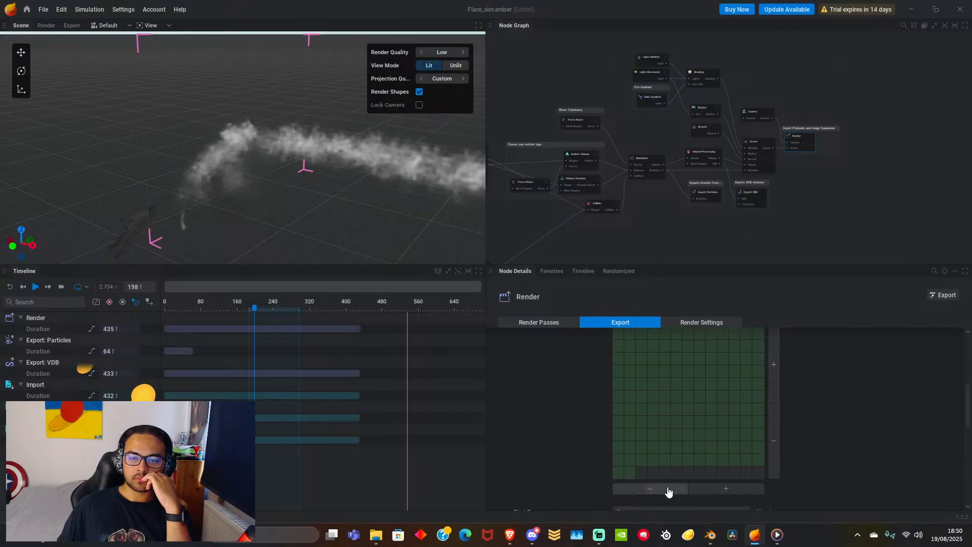
left_click(669, 489)
left_click(775, 441)
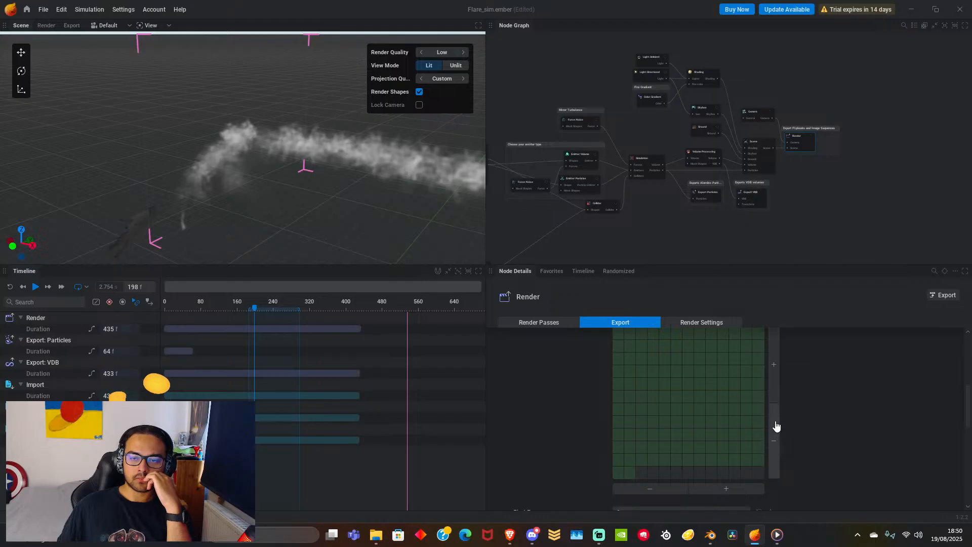
Set the Render node's number of export frames to 179.
left_click(764, 381)
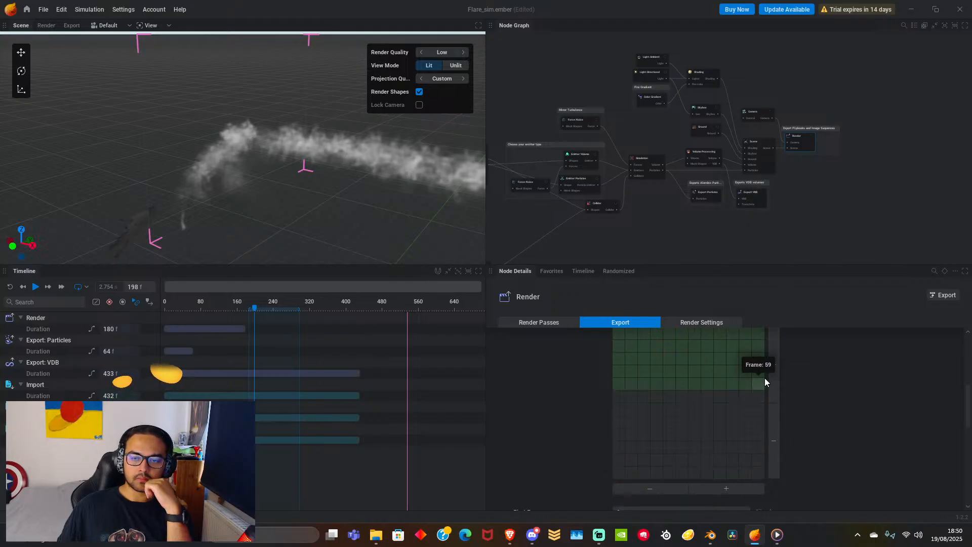
scroll(782, 451, "up", 3)
scroll(783, 445, "down", 5)
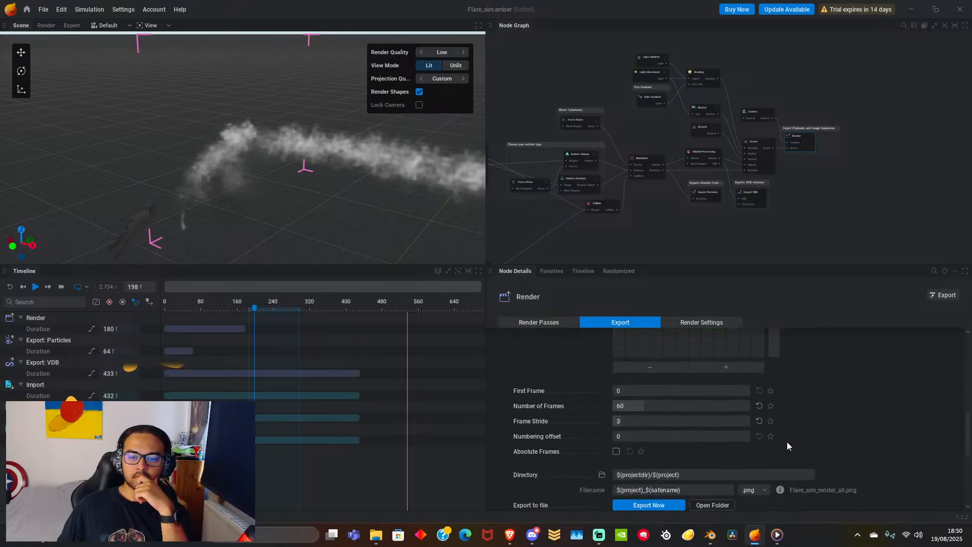
left_click_drag(650, 406, 707, 406)
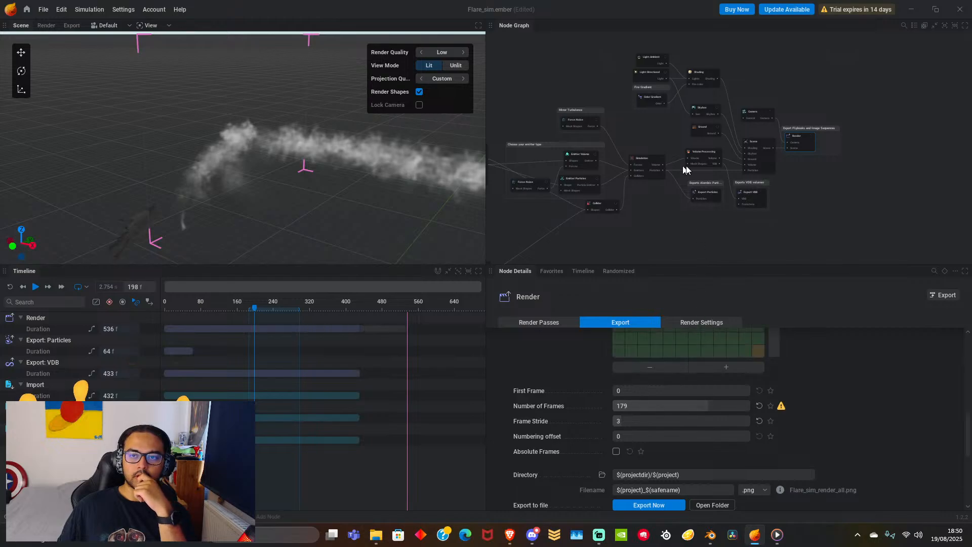
Set the Export: VDB node's number of frames to 432.
left_click(756, 197)
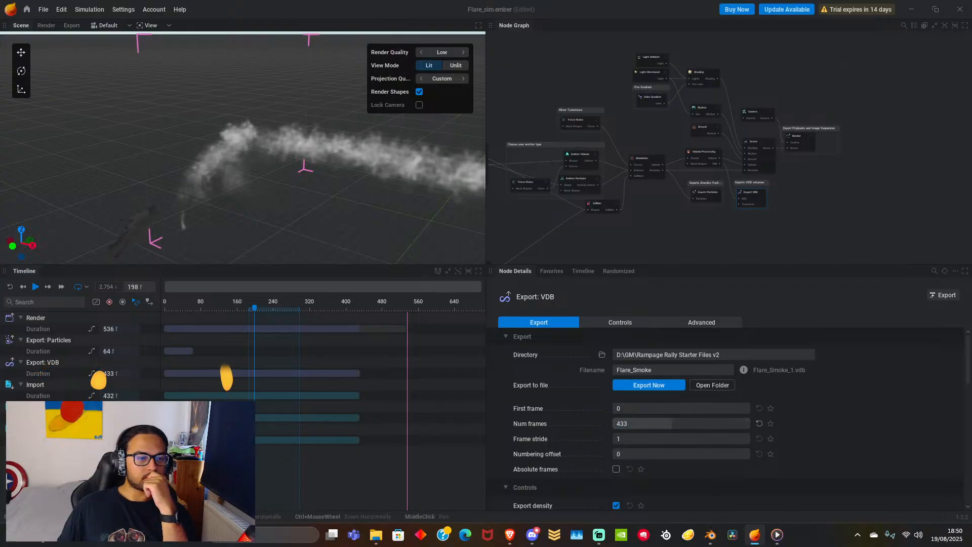
left_click(675, 424)
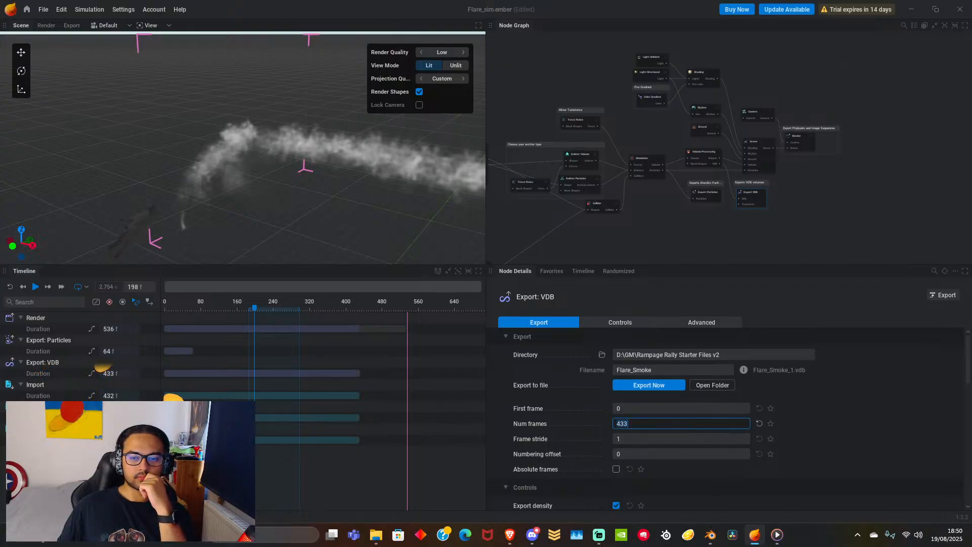
type("432")
key("Return")
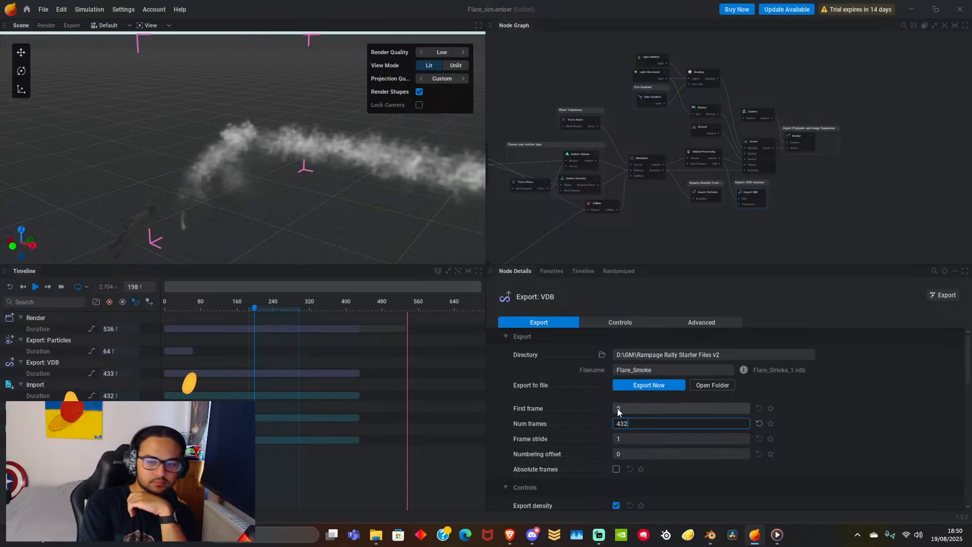
Examine the VDB export's channel, grid class, coordinate and advanced settings, and return to its frame settings.
scroll(891, 435, "down", 3)
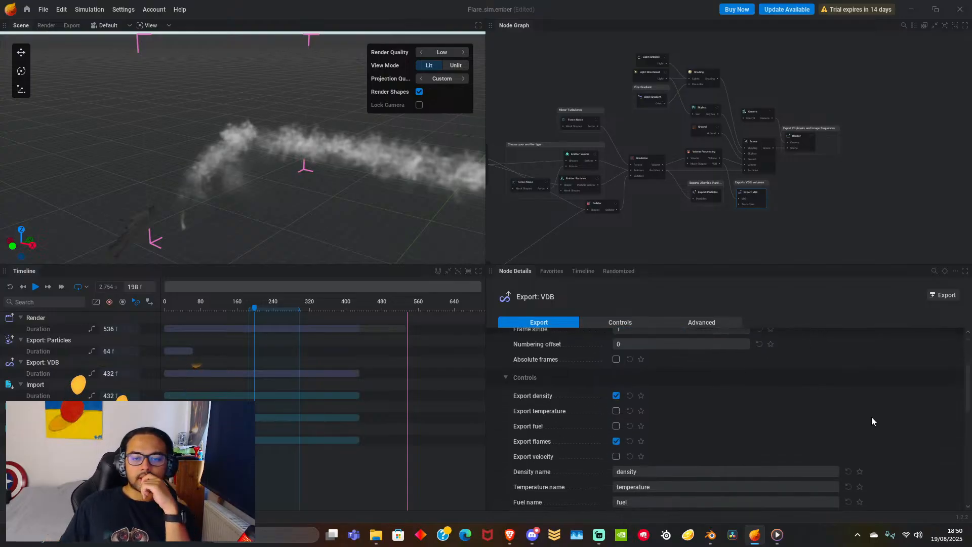
scroll(807, 389, "down", 6)
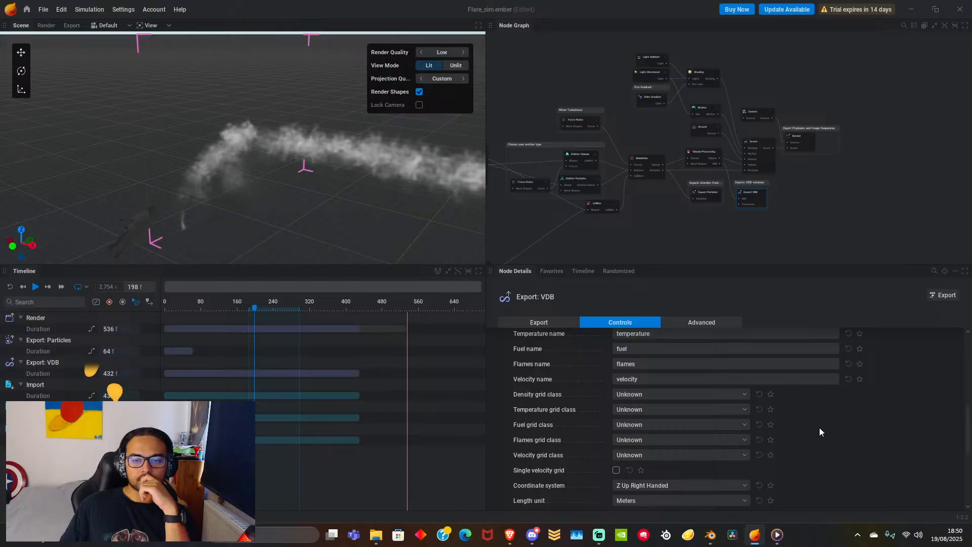
scroll(819, 426, "up", 9)
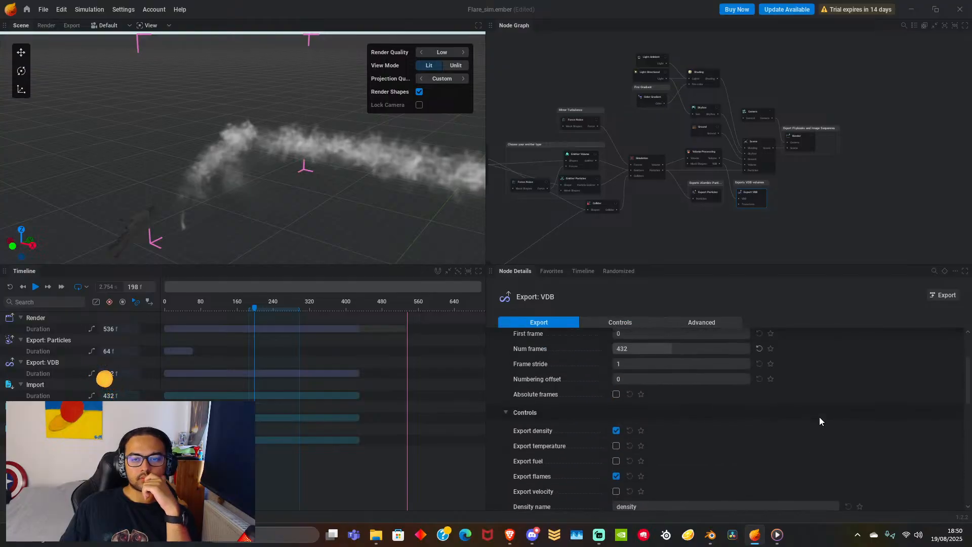
left_click(659, 323)
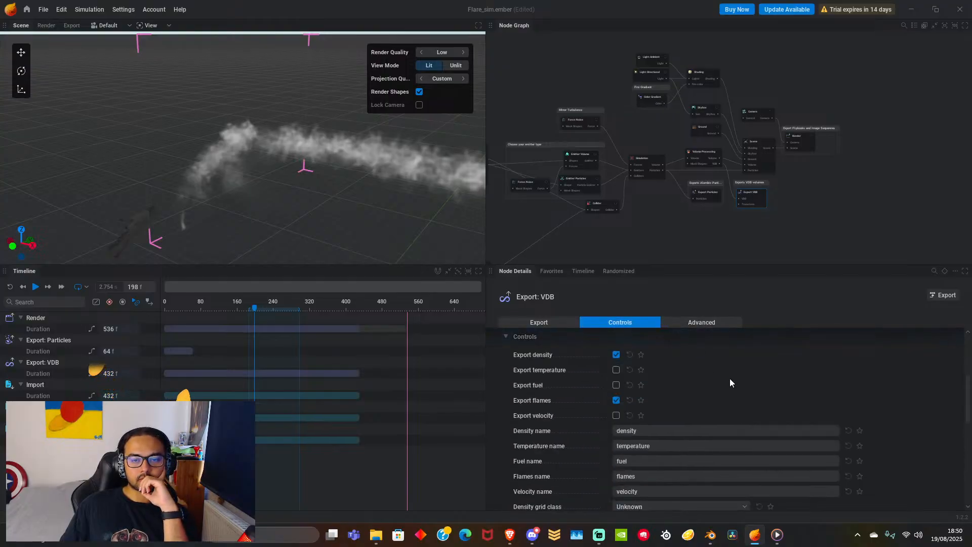
scroll(737, 381, "up", 3)
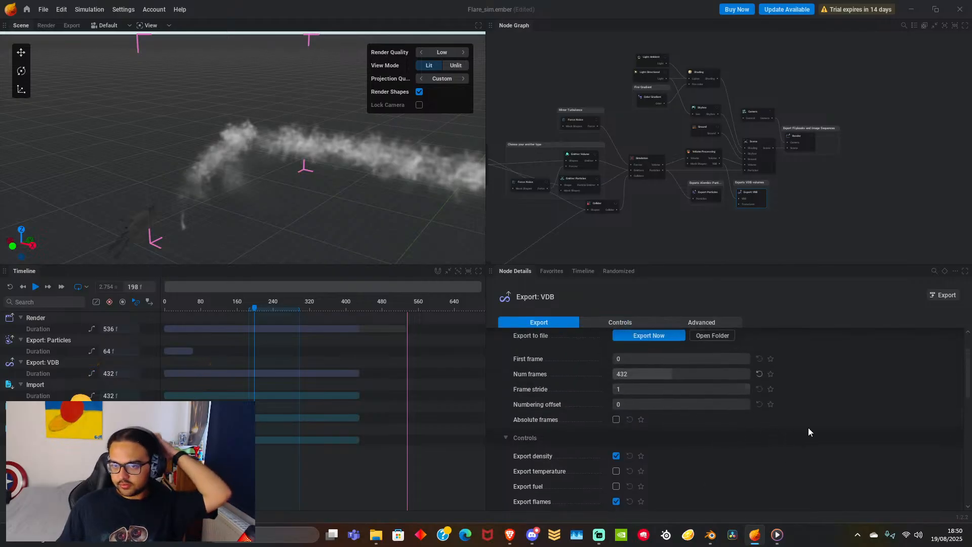
left_click(708, 322)
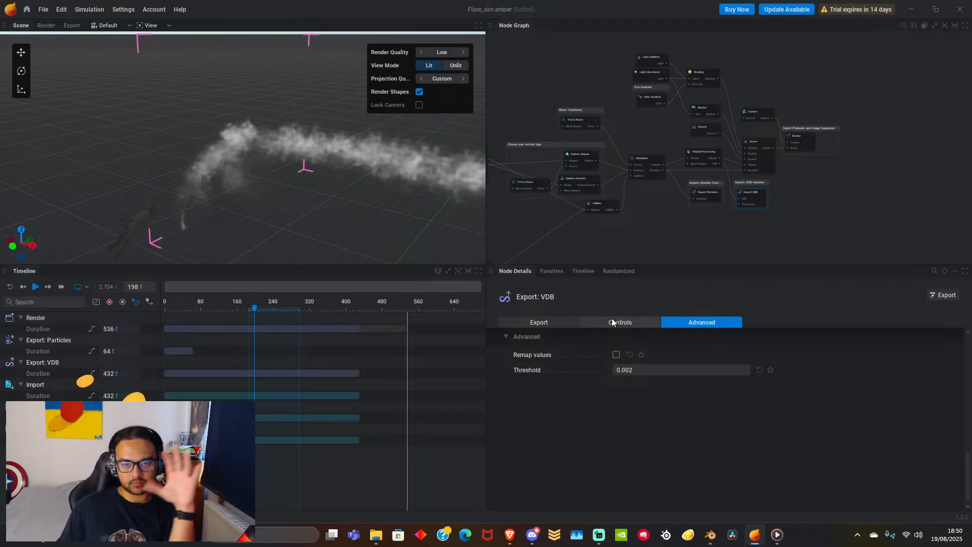
left_click(548, 321)
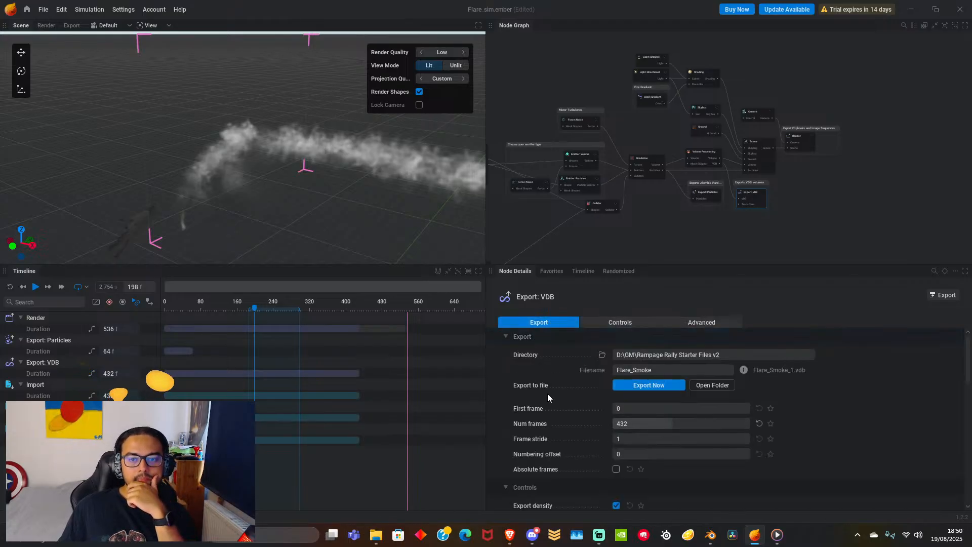
scroll(550, 391, "down", 1)
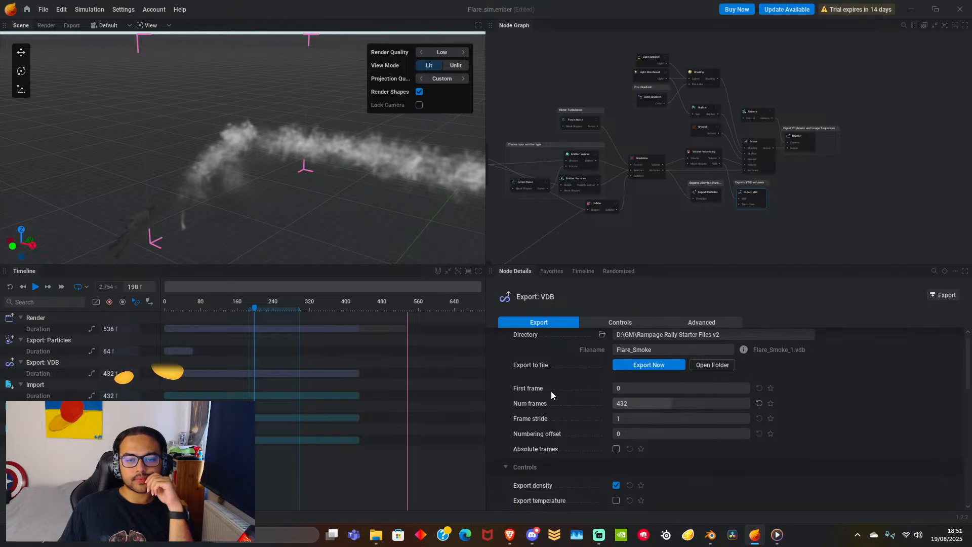
Check the Render node's frame stride and set the VDB export's frame stride to 3 to match.
left_click(801, 137)
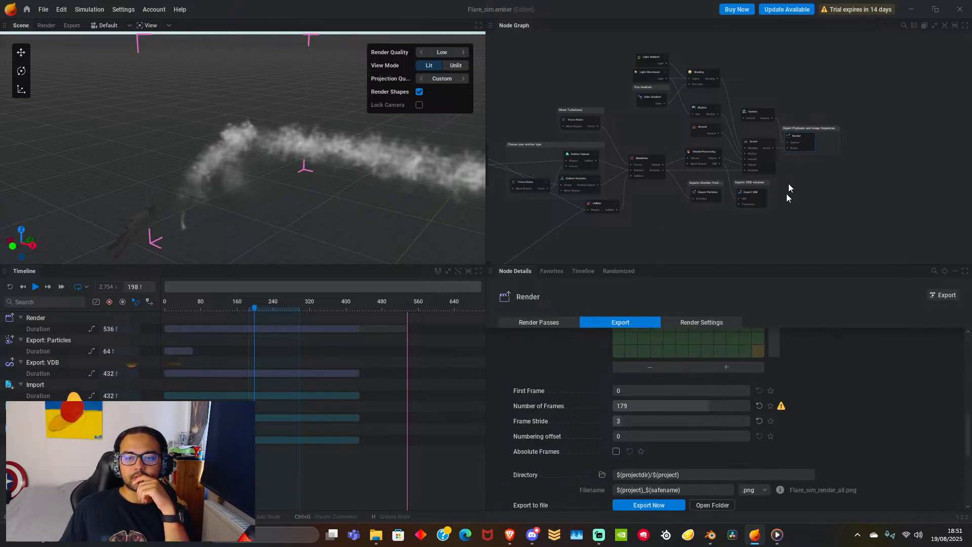
left_click(630, 422)
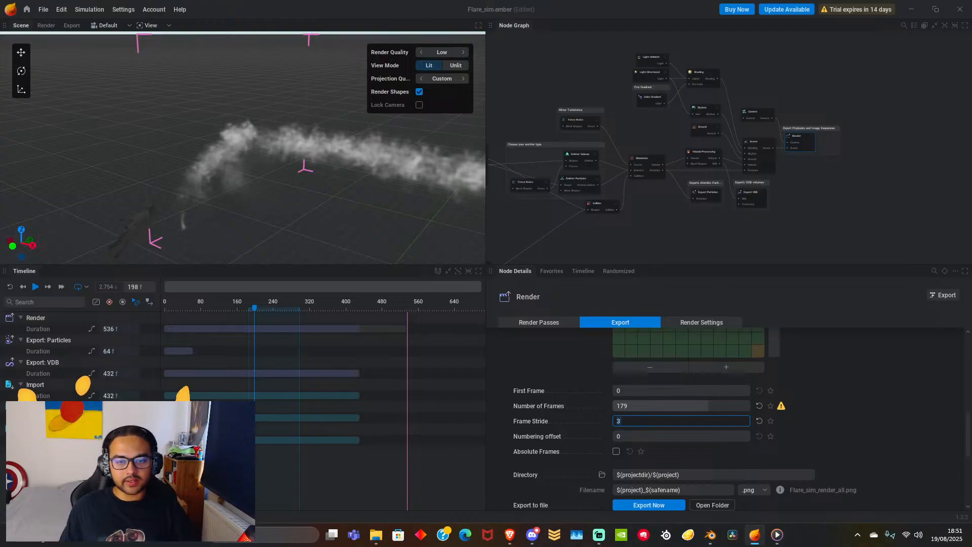
left_click(753, 192)
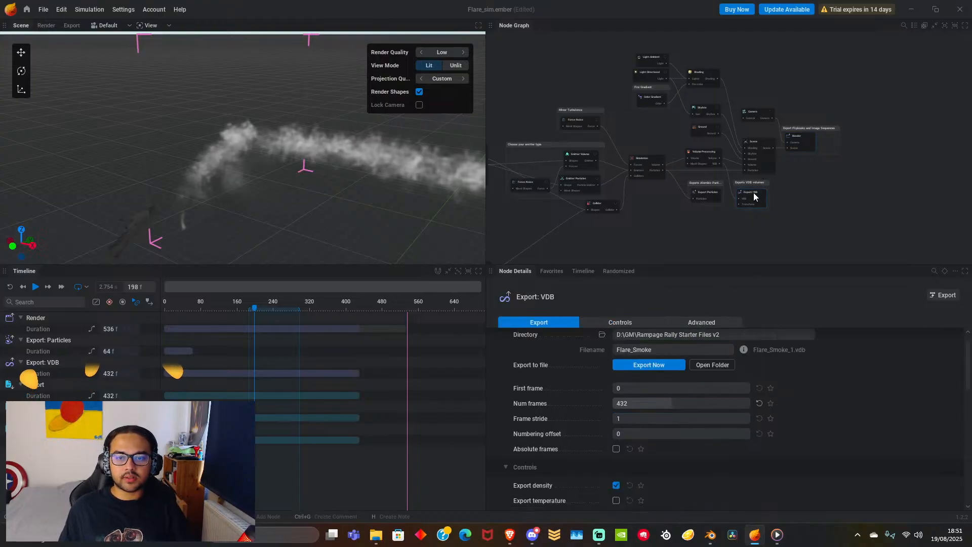
left_click(660, 419)
key("Return")
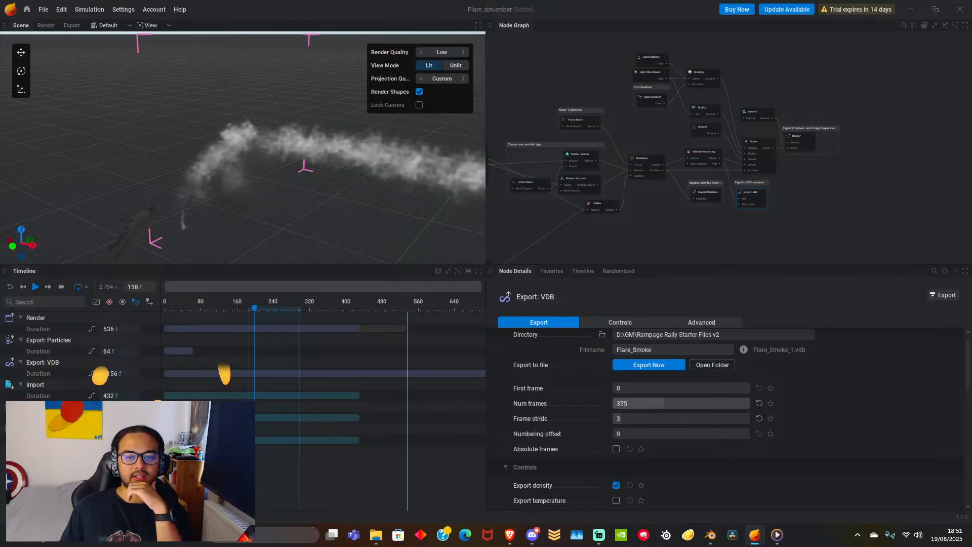
Set the VDB export's number of frames to 144.
left_click_drag(664, 404, 651, 403)
left_click(651, 403)
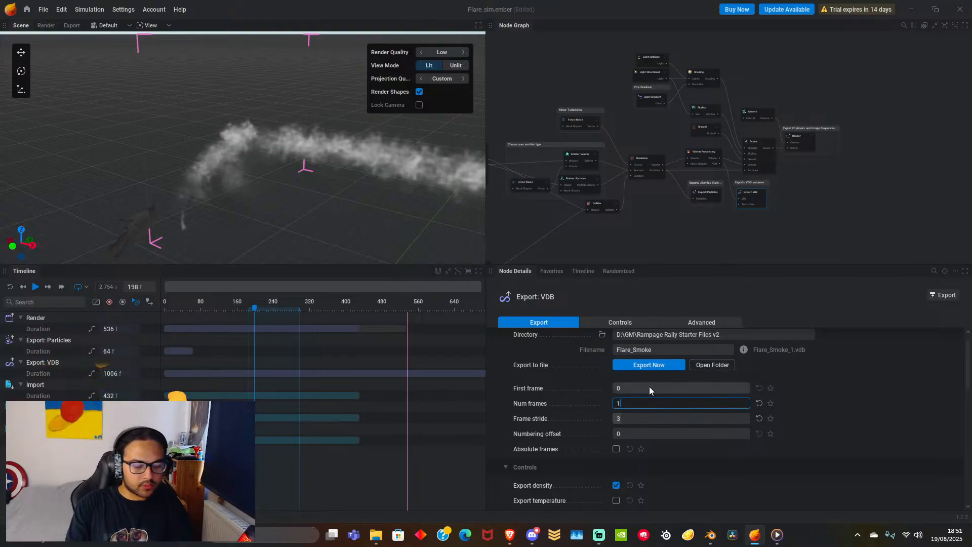
type("144")
key("Return")
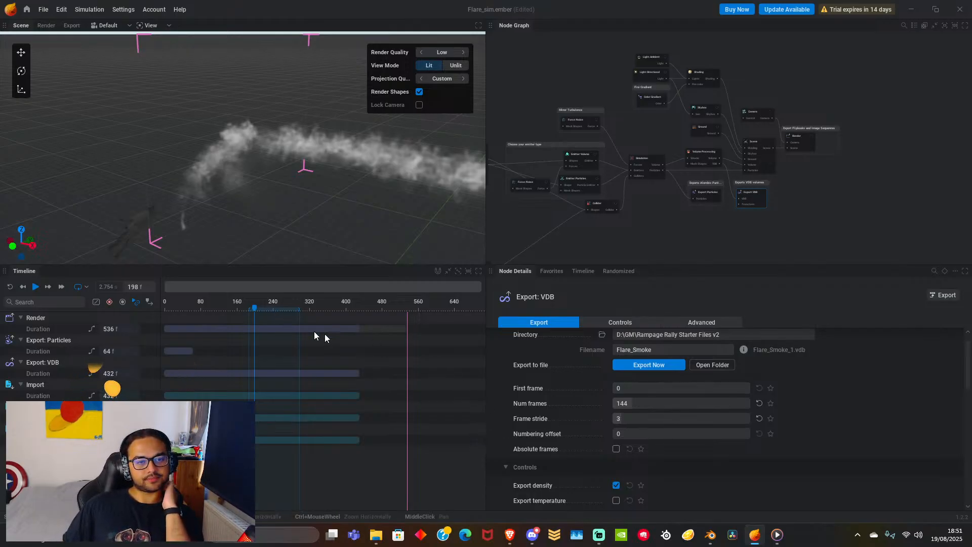
Replay the smoke simulation from frame 0, pause it, and inspect the trail up close.
scroll(600, 421, "down", 2)
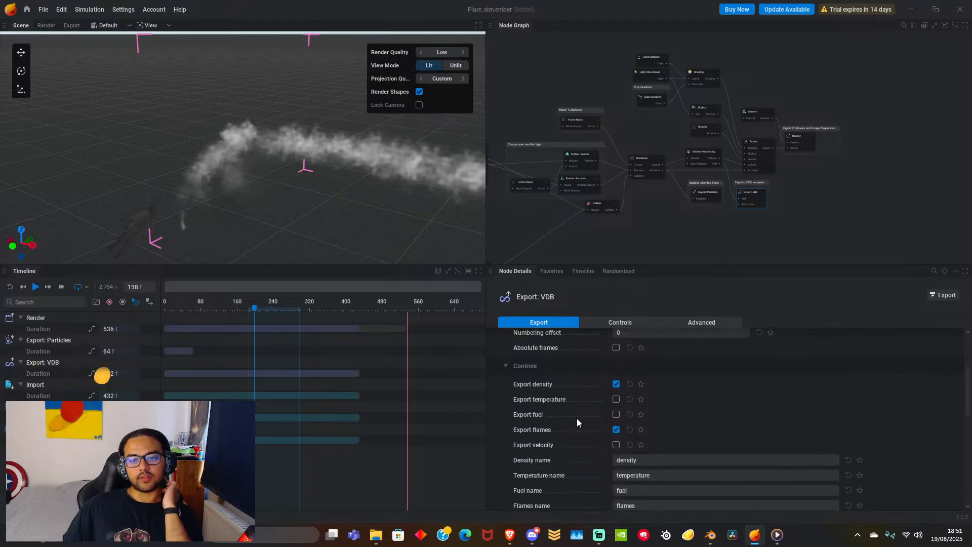
left_click(23, 286)
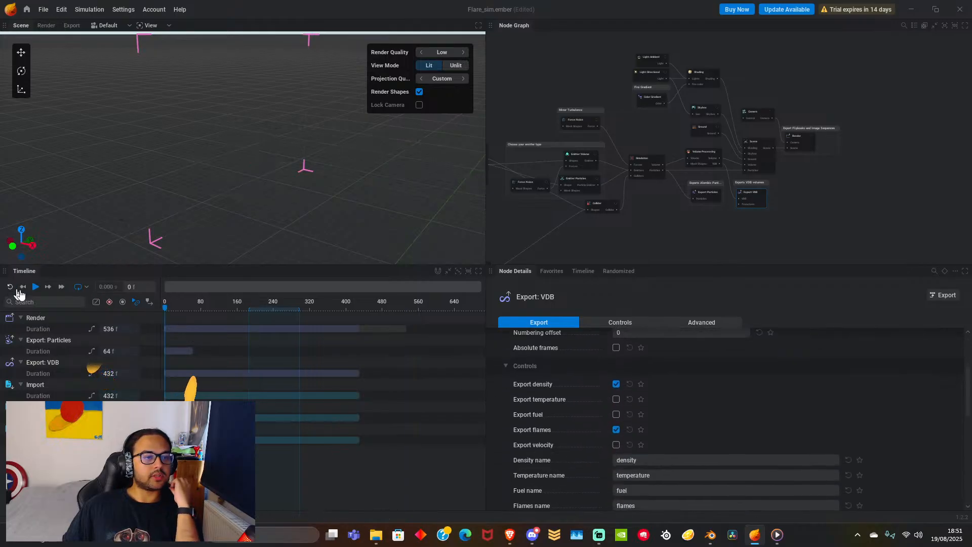
left_click(35, 287)
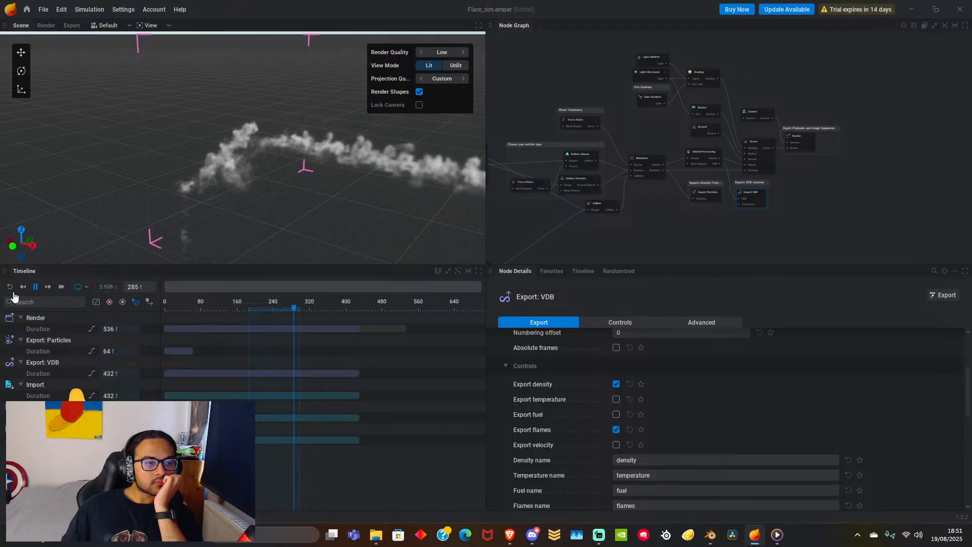
left_click(34, 292)
scroll(244, 193, "up", 4)
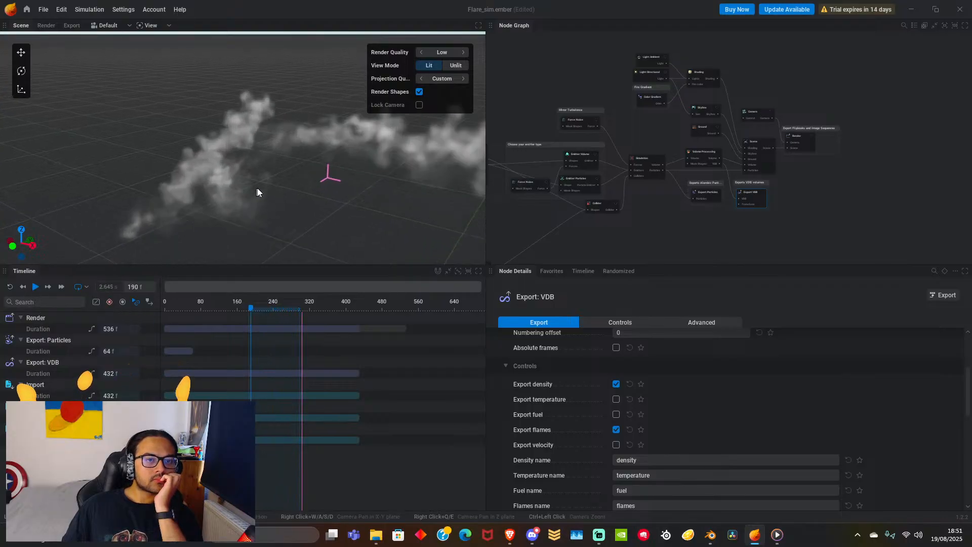
Save the project and run the VDB export of the Flare_Smoke sequence.
left_click_drag(256, 191, 123, 142)
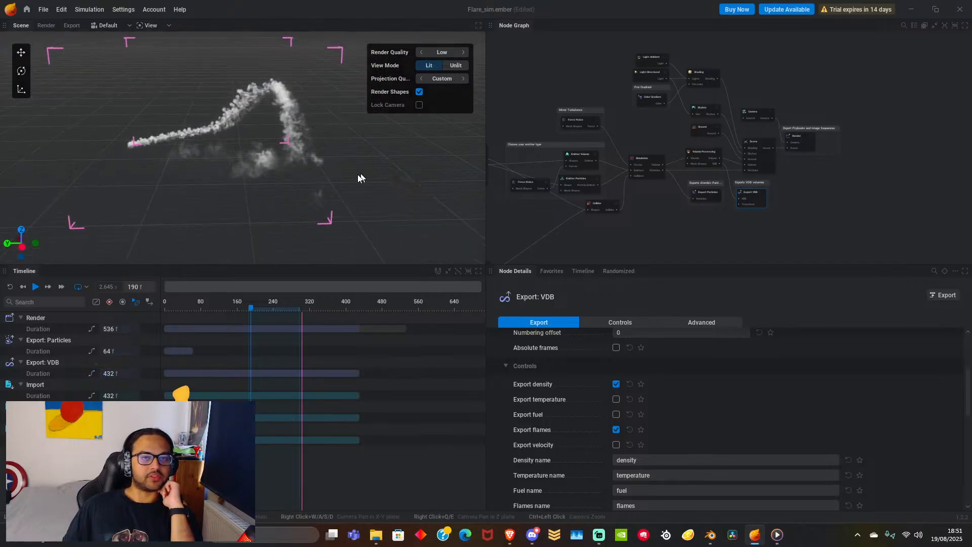
left_click_drag(358, 173, 217, 146)
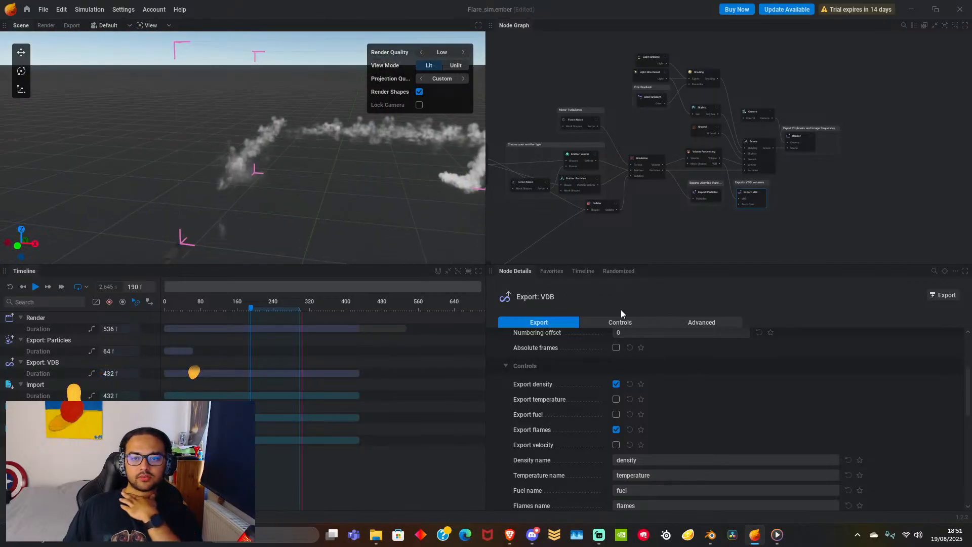
scroll(651, 397, "up", 4)
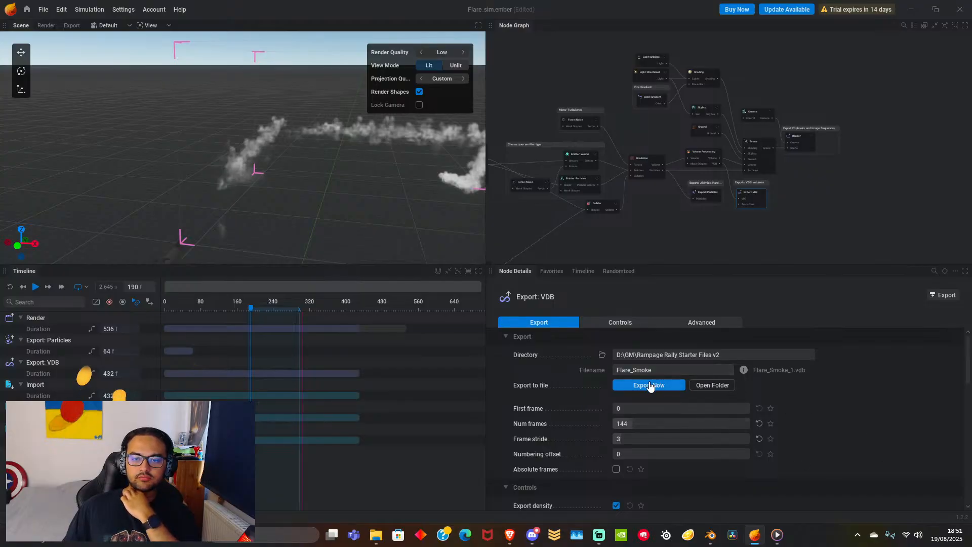
left_click(43, 9)
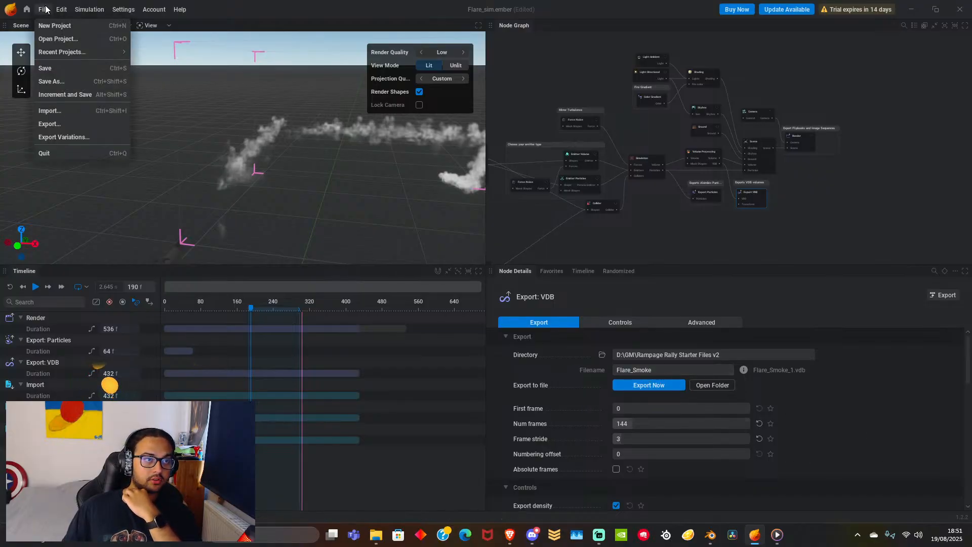
left_click(59, 69)
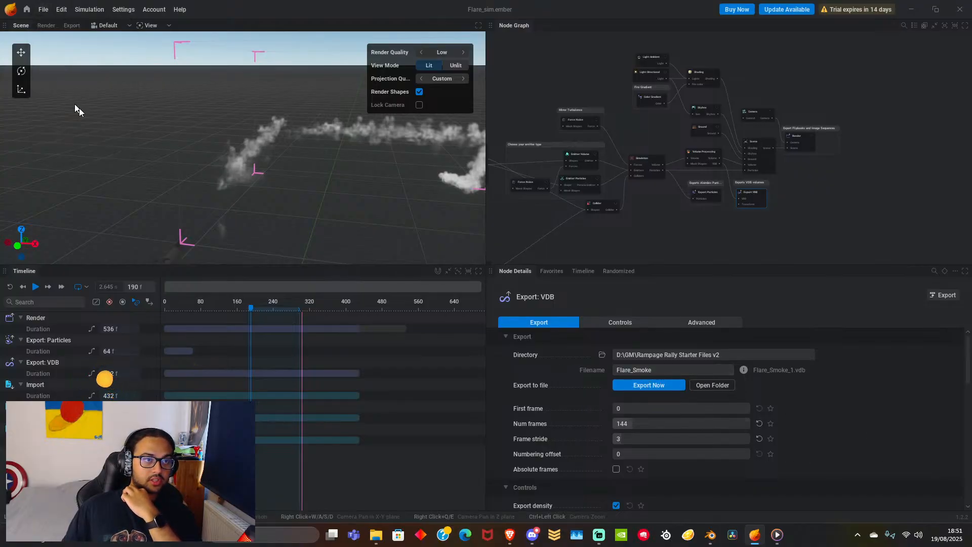
left_click(630, 393)
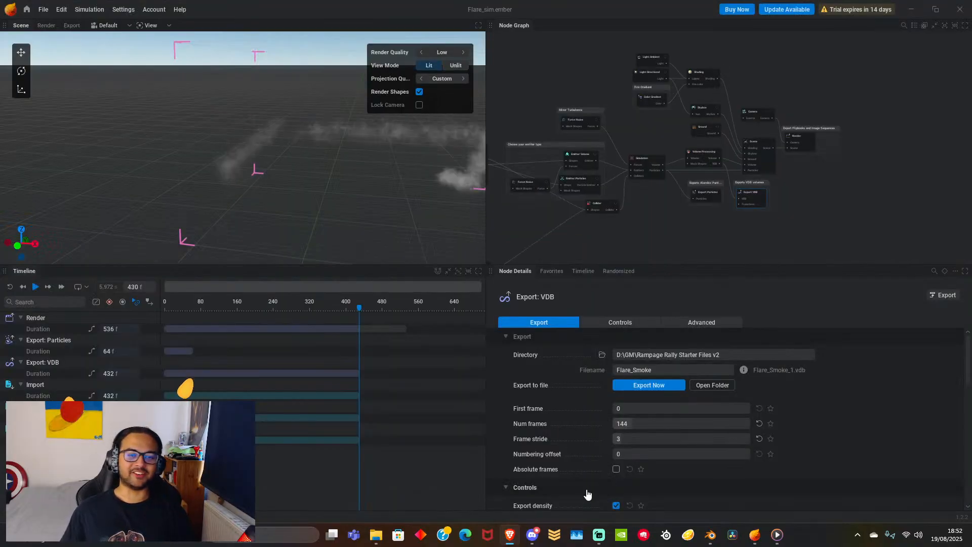
Switch to Blender and view the scene around the motorcycle and its rider from further out.
mouse_move(711, 540)
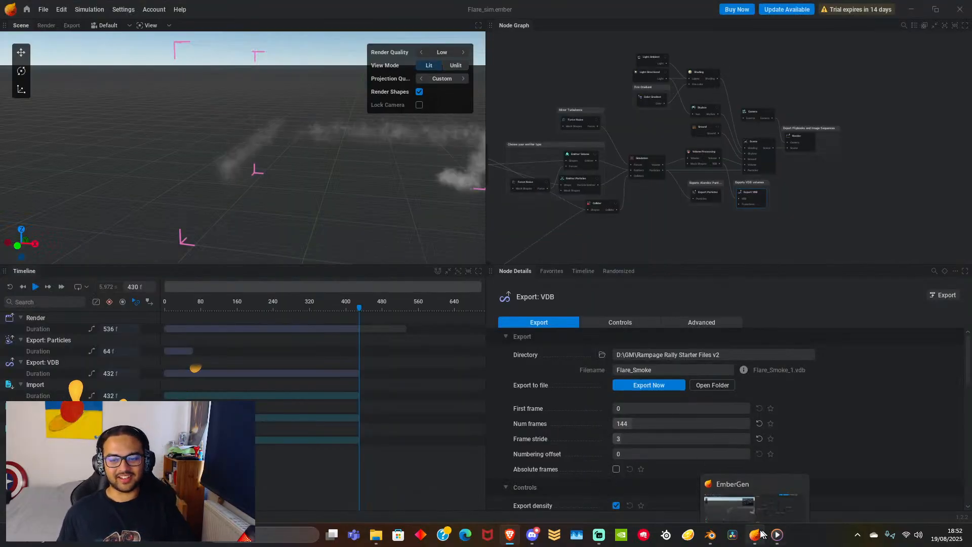
left_click(711, 536)
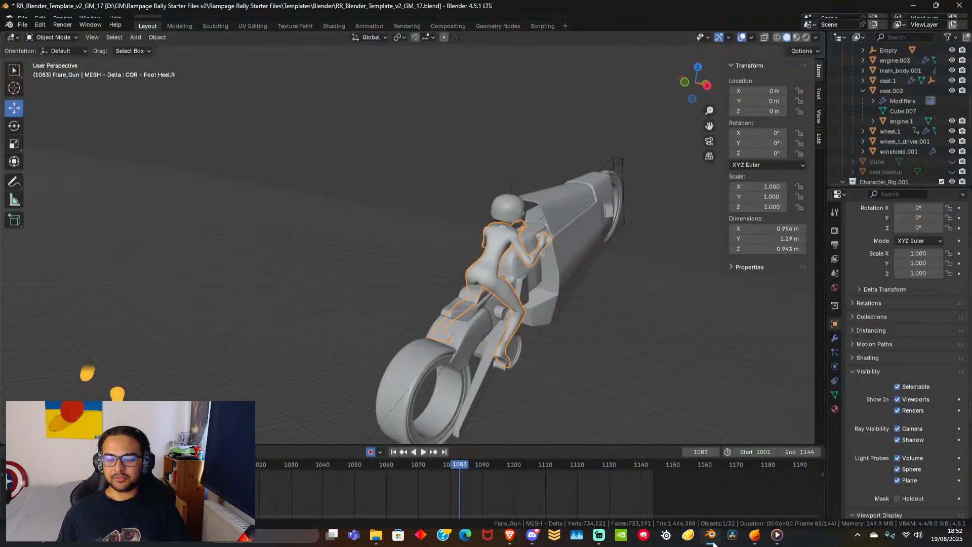
scroll(286, 302, "down", 15)
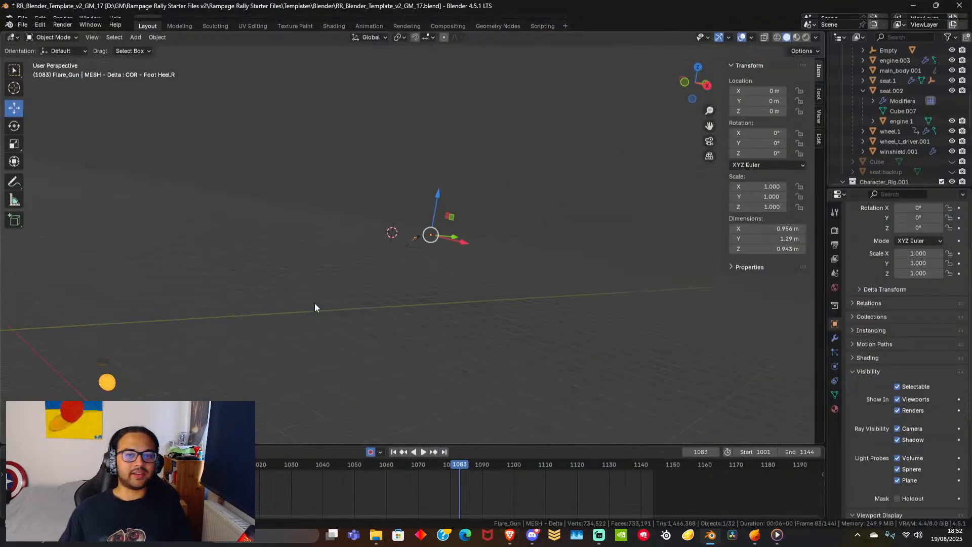
left_click(684, 82)
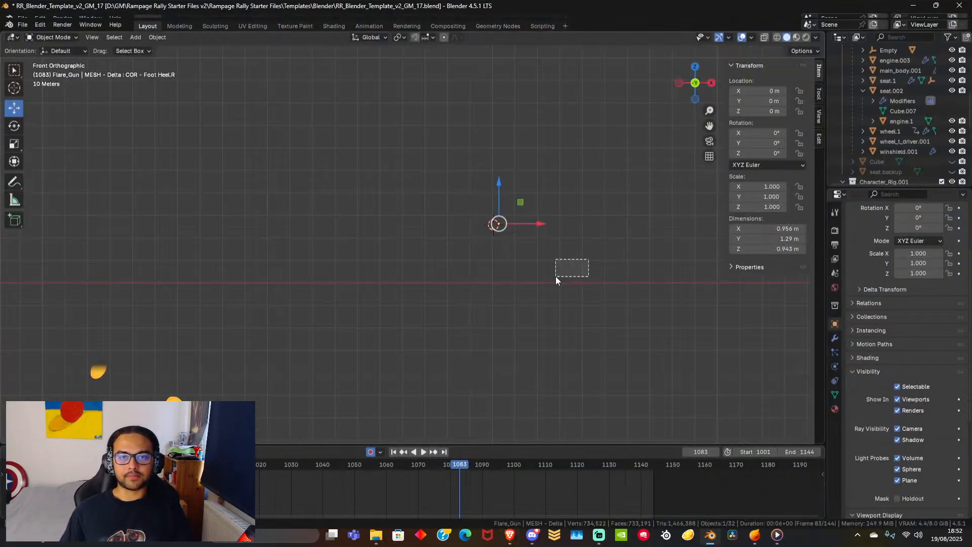
left_click_drag(555, 279, 556, 279)
mouse_move(556, 278)
middle_mouse_down()
mouse_move(603, 264)
mouse_move(375, 347)
mouse_move(549, 277)
middle_mouse_up()
key("ctrl+s")
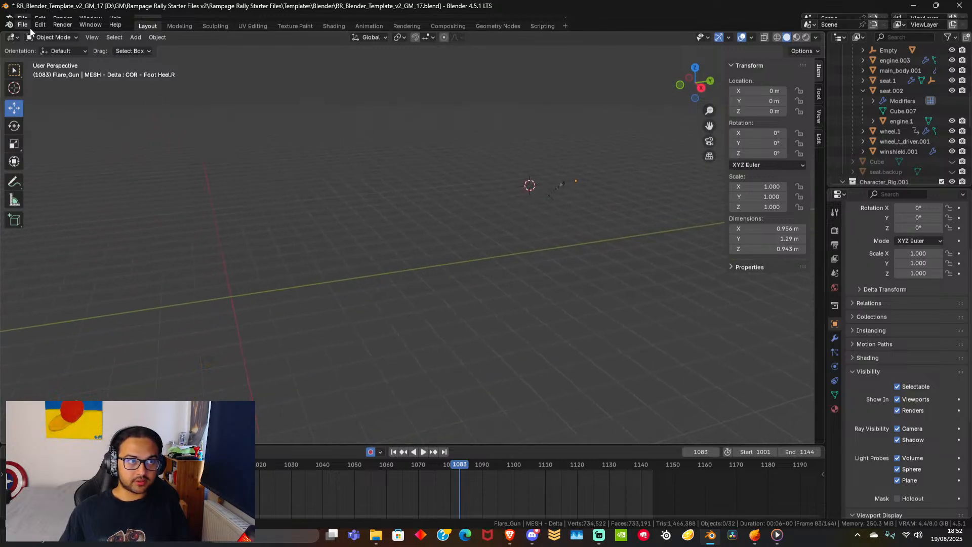
left_click(22, 25)
left_click(20, 25)
left_click(17, 26)
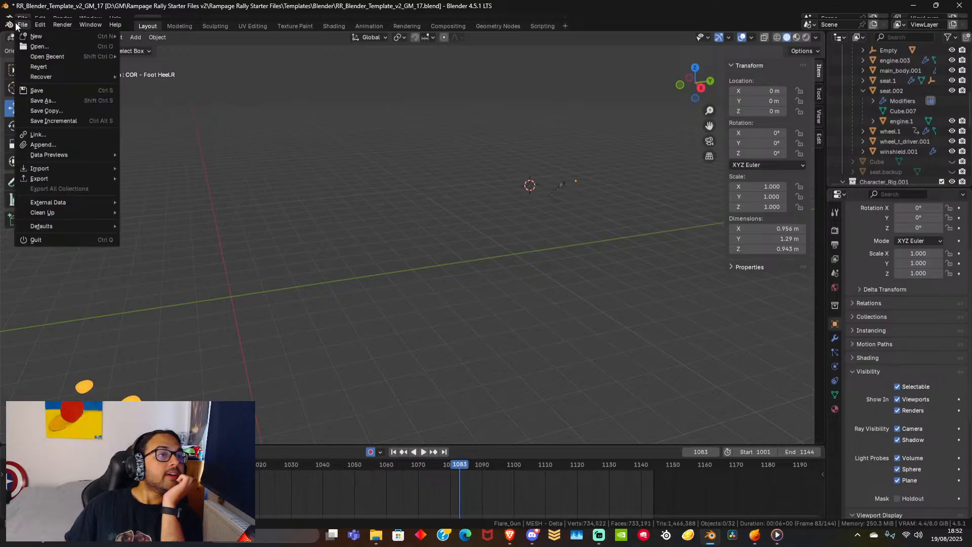
mouse_move(67, 167)
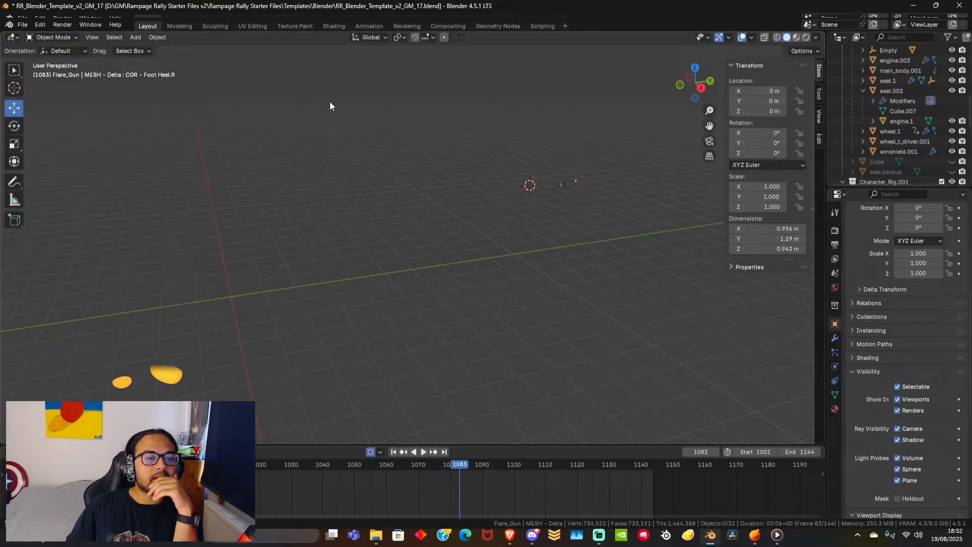
left_click(376, 537)
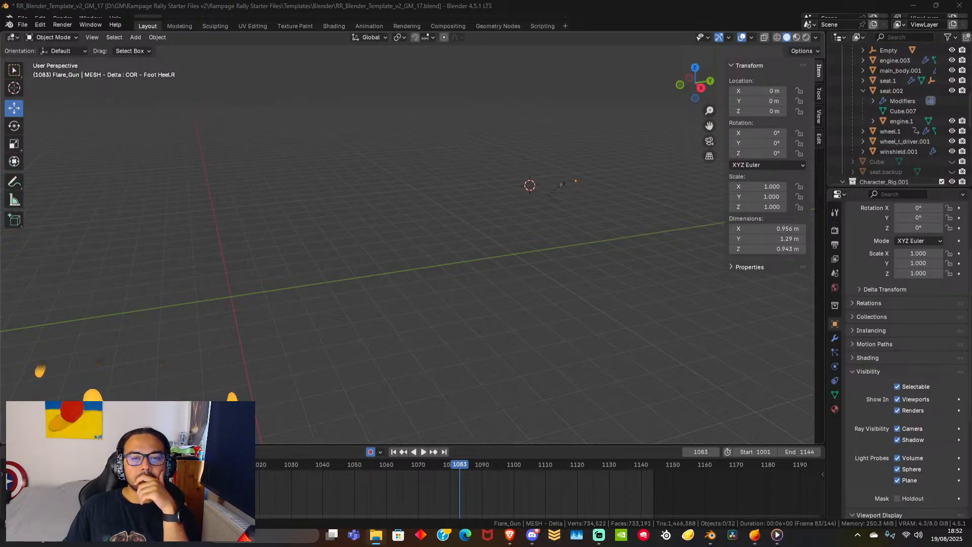
left_click(709, 111)
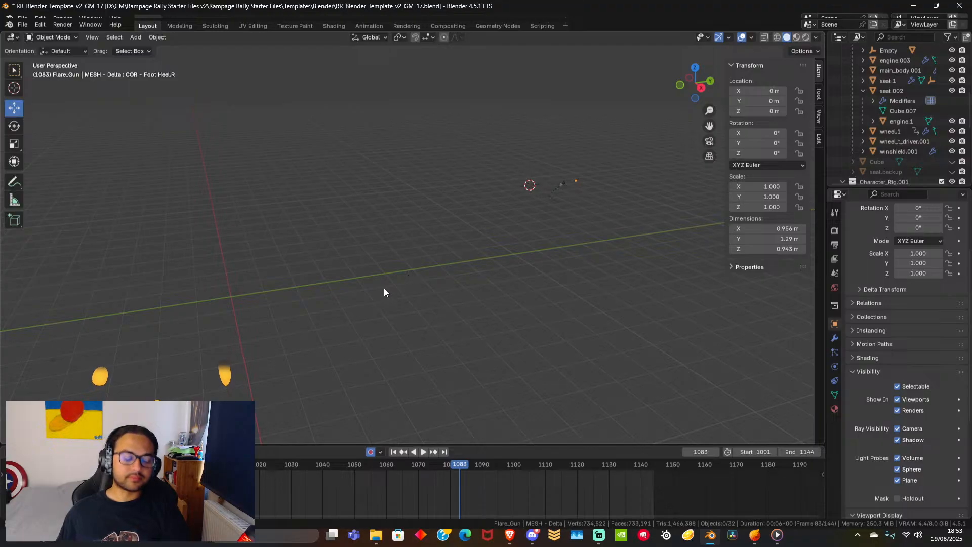
Import the exported Flare_Smoke OpenVDB files as a volume at the current 3D cursor position.
key("shift+a")
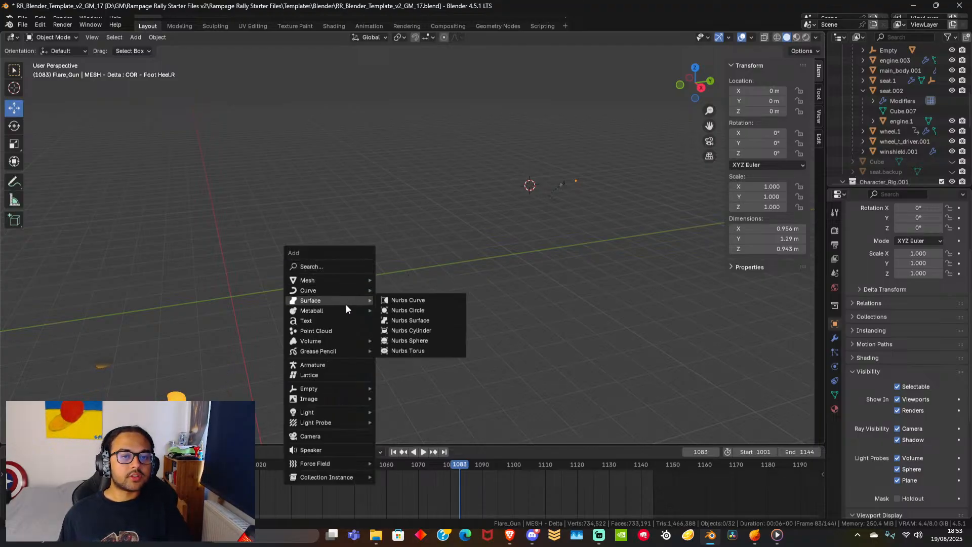
mouse_move(336, 338)
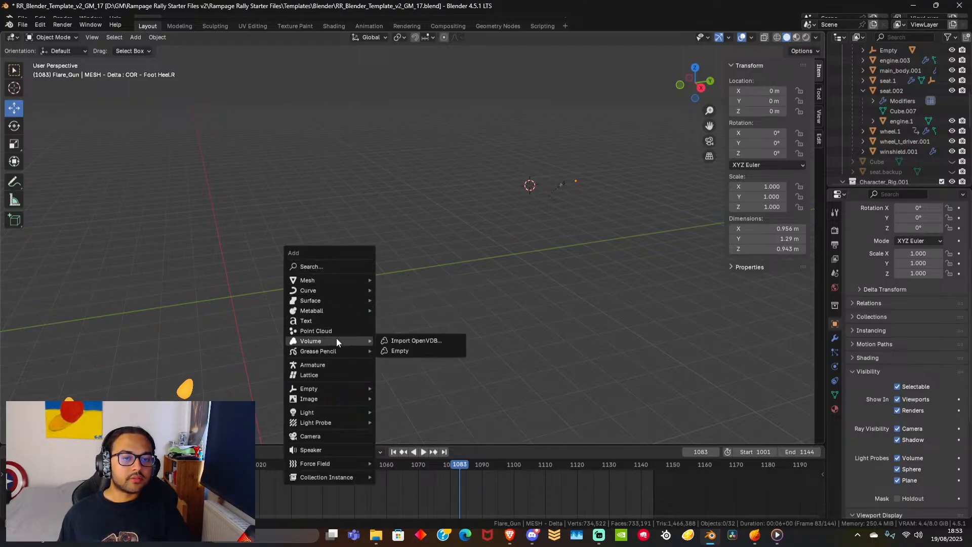
left_click(409, 342)
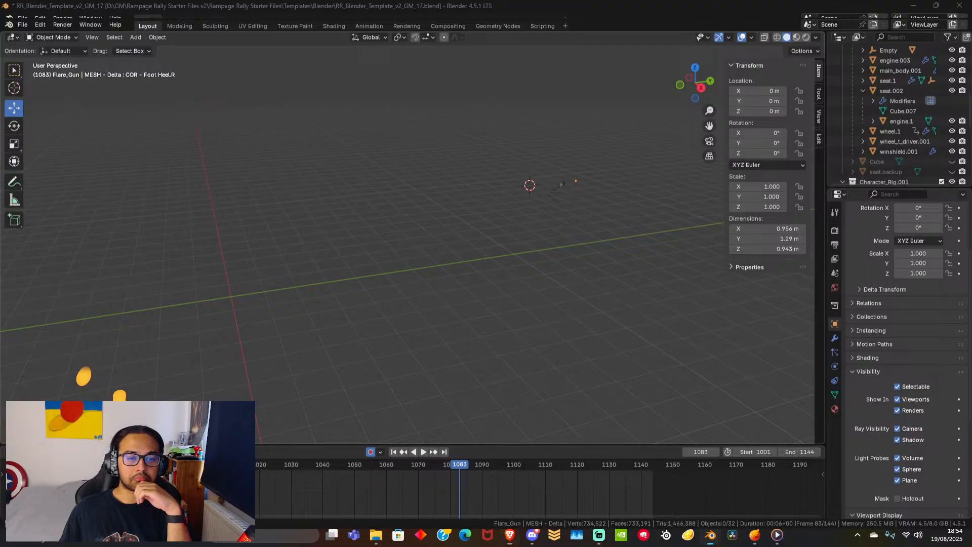
left_click(683, 416)
Play and scrub the animation from the start frame to check the imported smoke volume against the motorcycle.
scroll(560, 213, "up", 4)
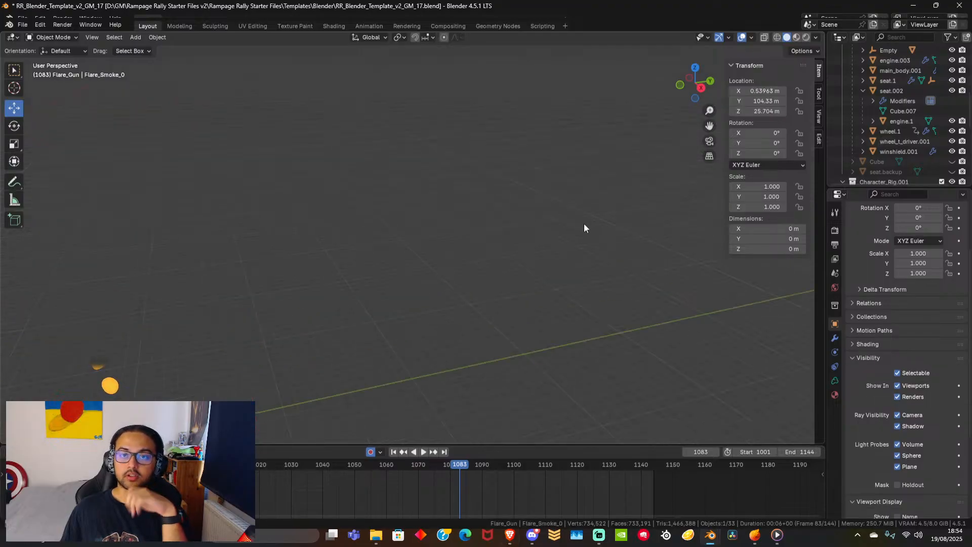
middle_click_drag(613, 230, 399, 297, "shift")
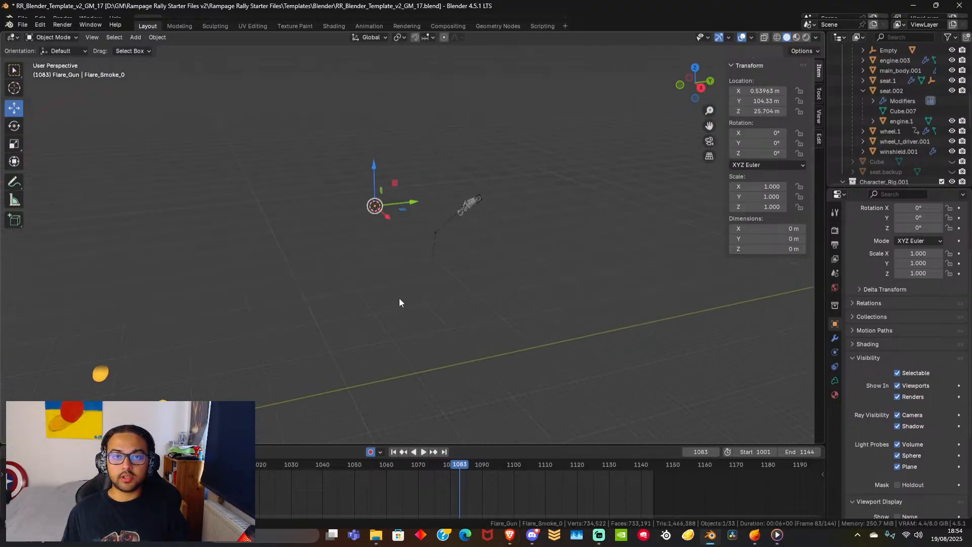
scroll(385, 247, "up", 4)
scroll(387, 246, "down", 2)
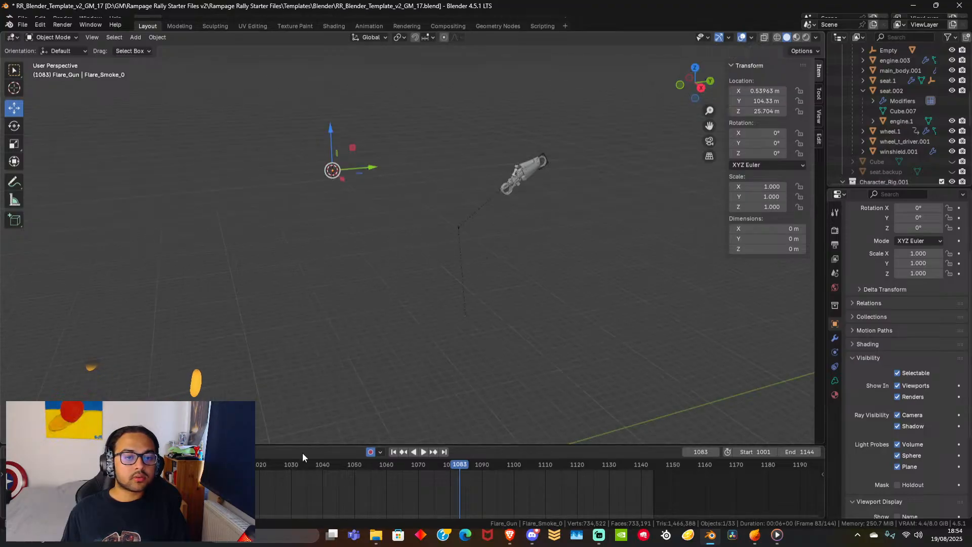
key("shift+Left")
key("space")
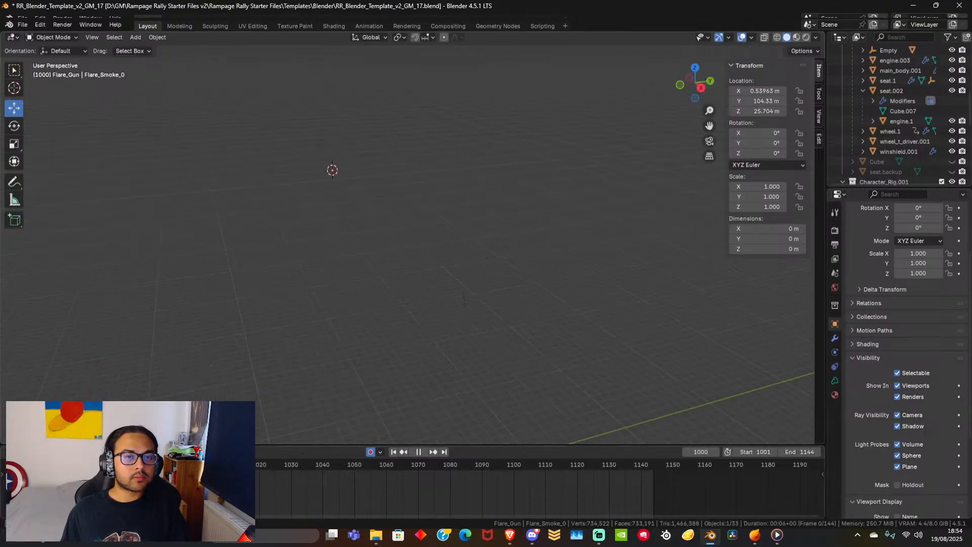
left_click_drag(344, 468, 190, 480)
key("space")
scroll(258, 284, "down", 2)
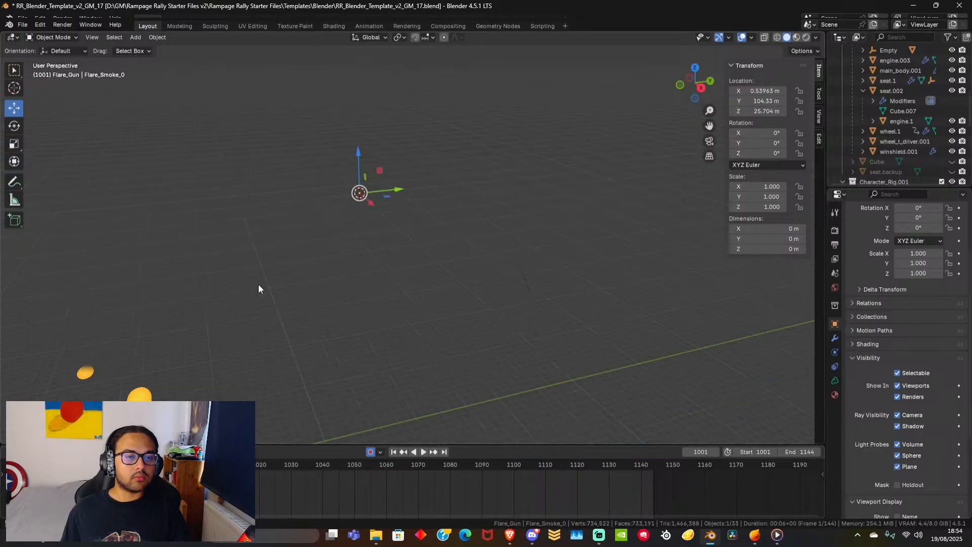
middle_click_drag(258, 288, 336, 284, "shift")
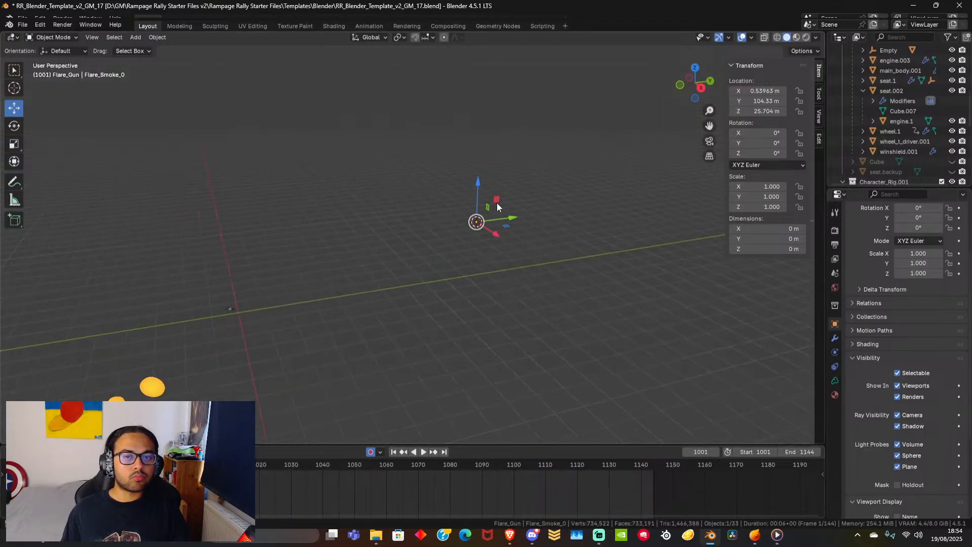
key("space")
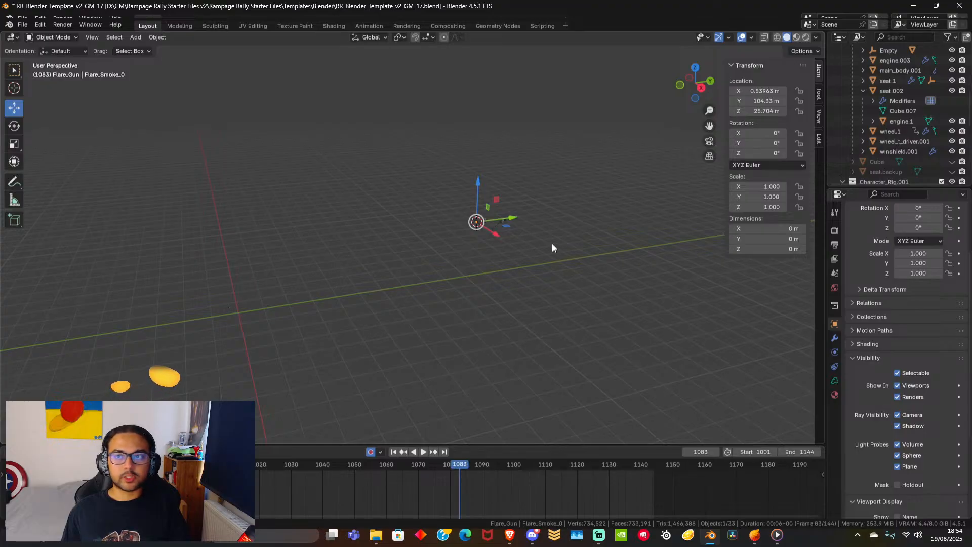
Delete the Flare_Smoke_0 volume and snap the 3D cursor to the world origin.
scroll(874, 108, "down", 10)
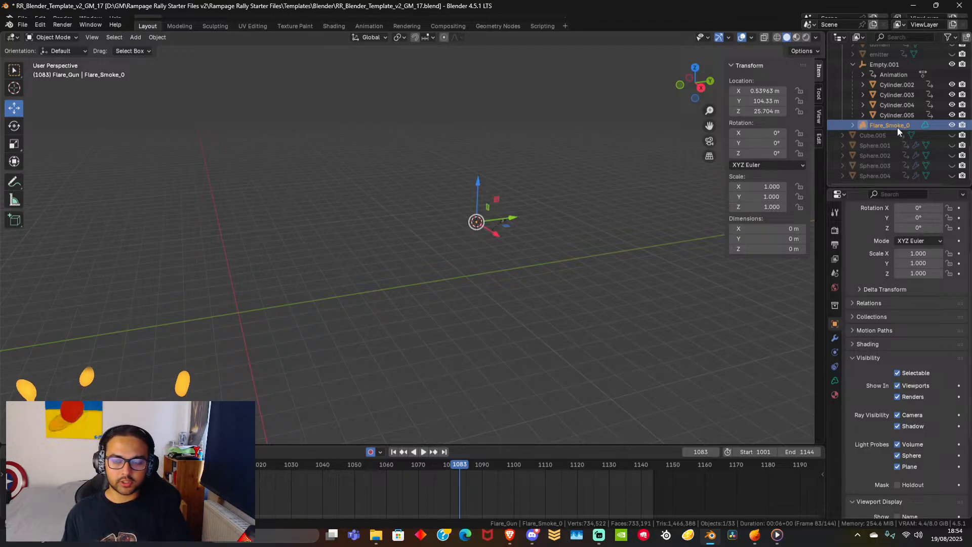
key("Delete")
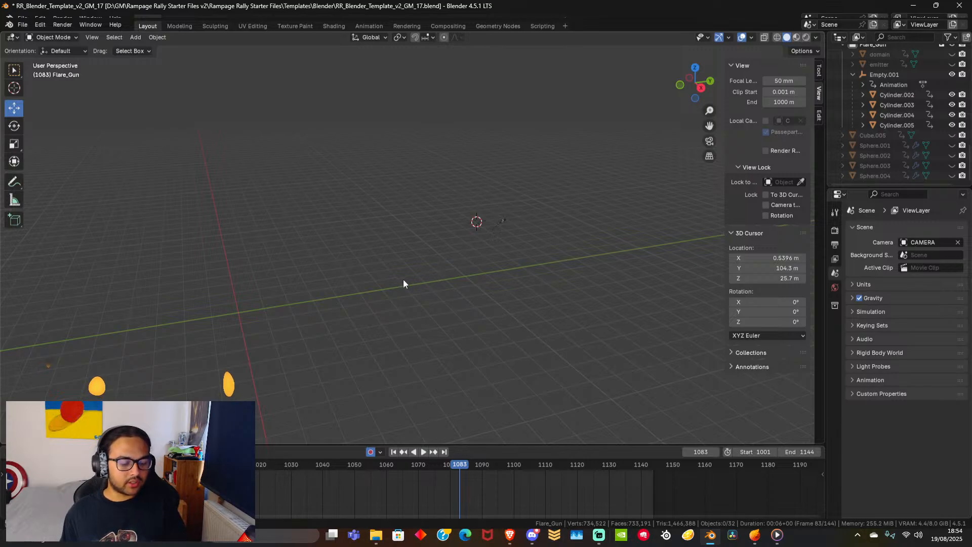
key("shift+s")
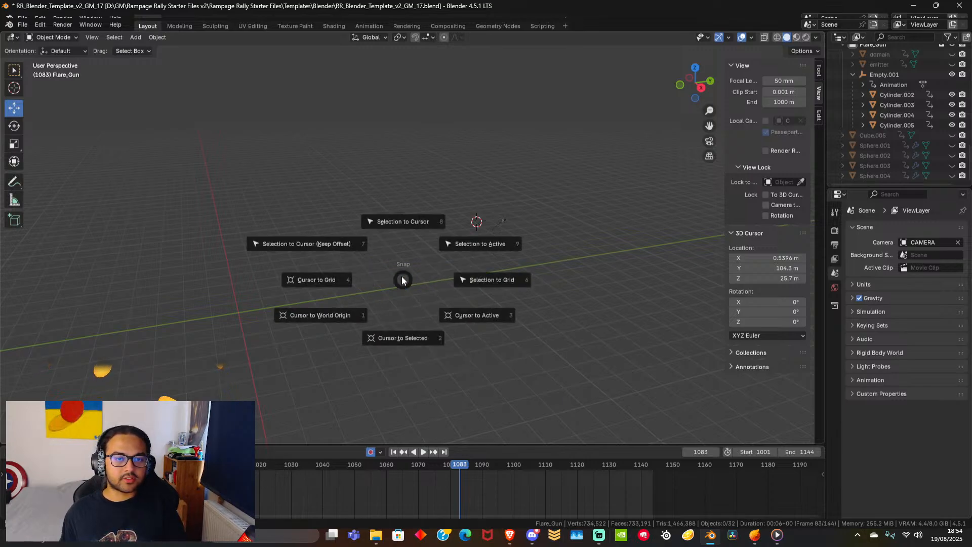
left_click(337, 315)
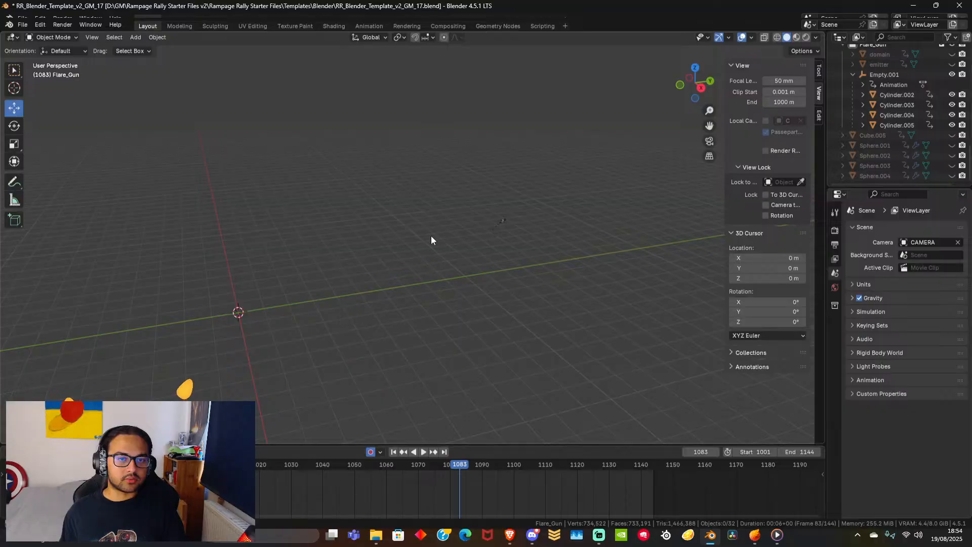
middle_click_drag(425, 314, 411, 313)
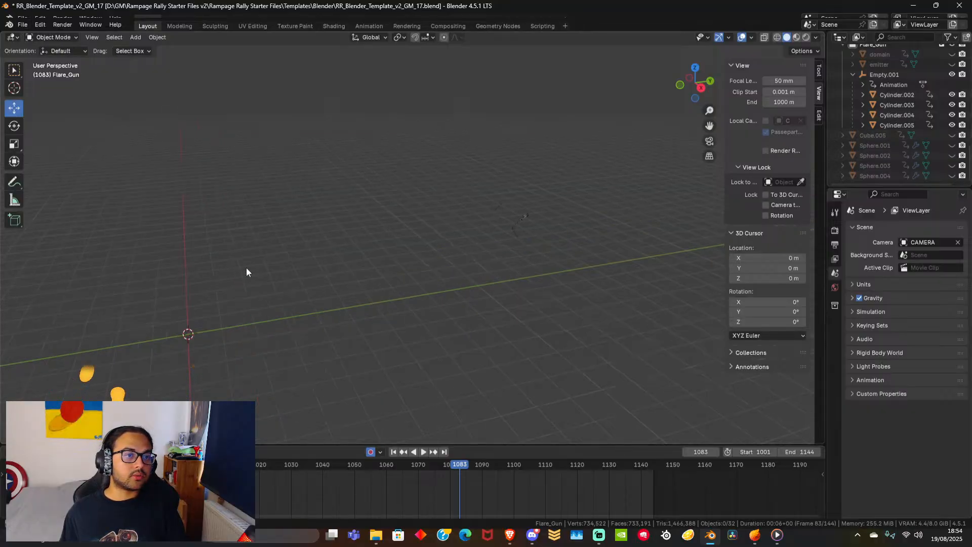
Import the Flare_Smoke OpenVDB files as a volume at the world origin.
key("shift+a")
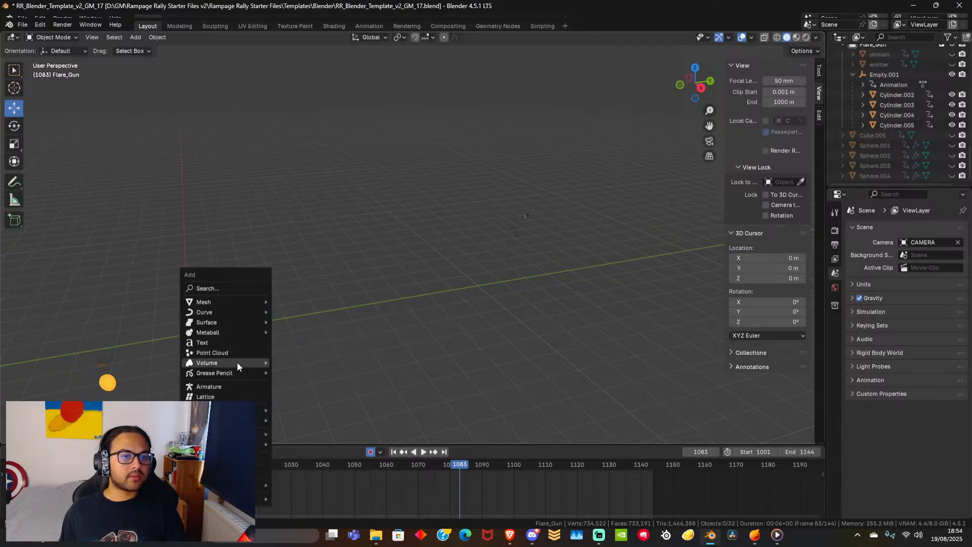
mouse_move(236, 368)
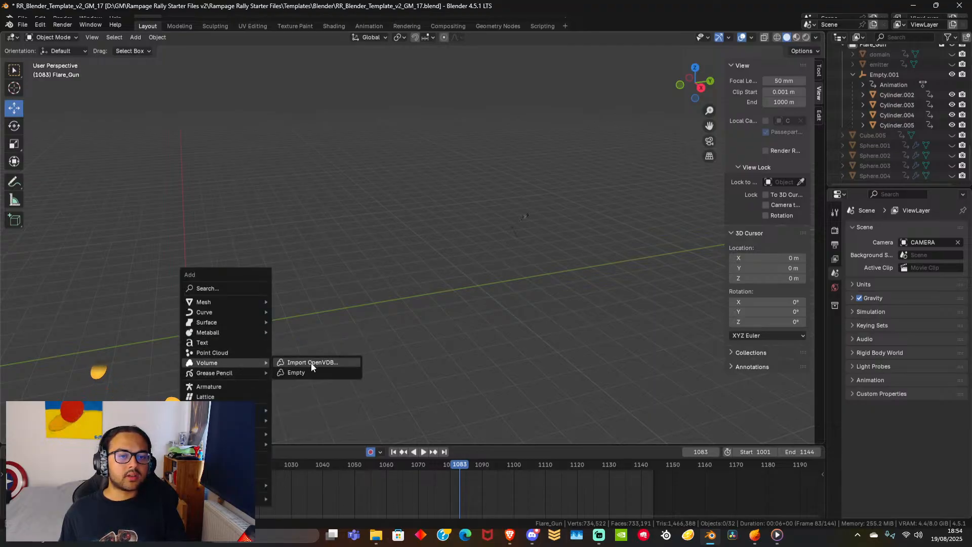
key("Escape")
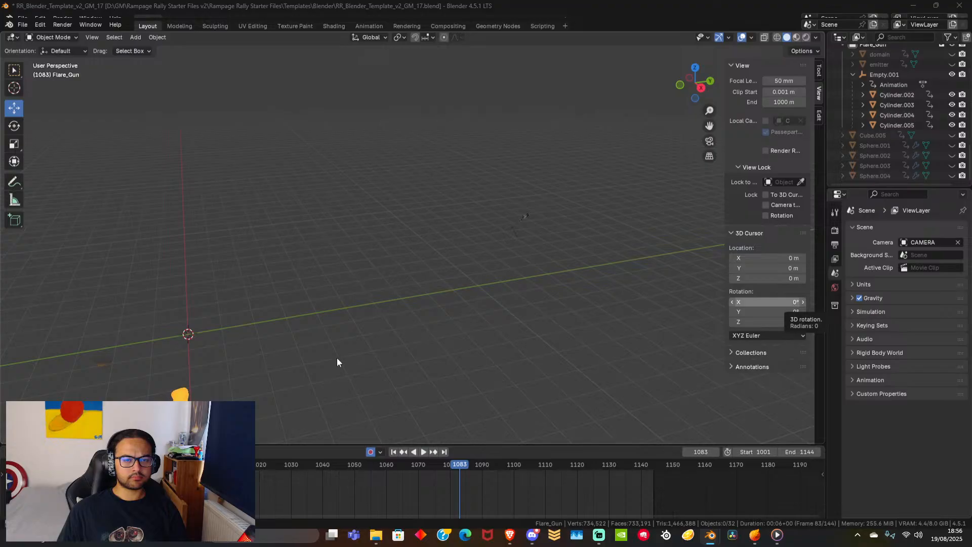
key("ctrl+v")
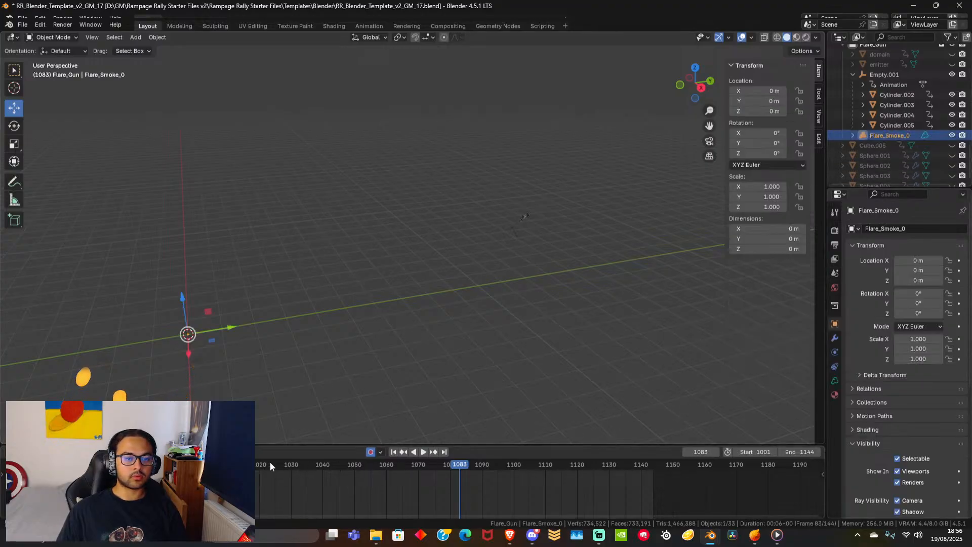
Play and scrub the timeline from its start to check the smoke volume at the world origin.
key("shift+Left")
key("space")
left_click_drag(272, 463, 969, 486)
left_click_drag(359, 478, 196, 490)
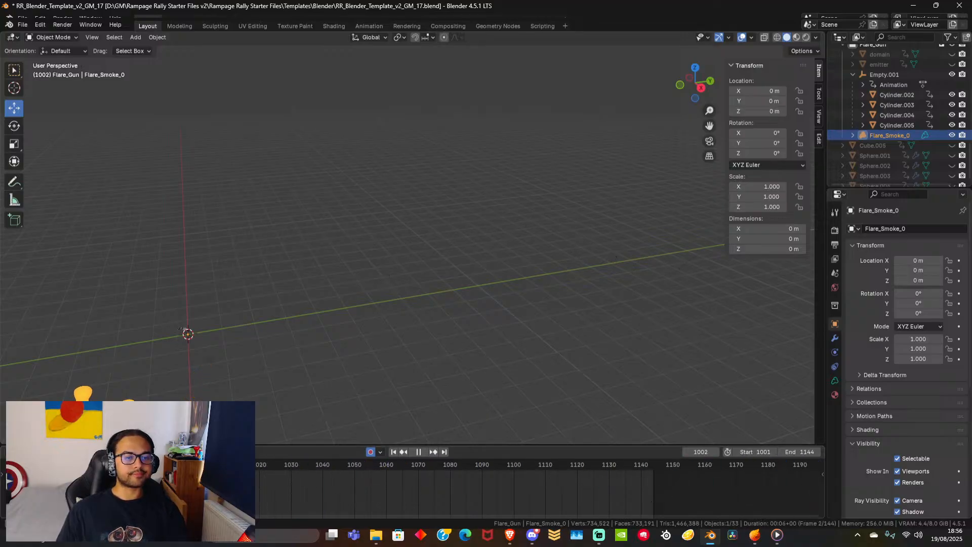
Play the animation and inspect the scene around the world origin and motorcycle for the imported smoke volume.
key("space")
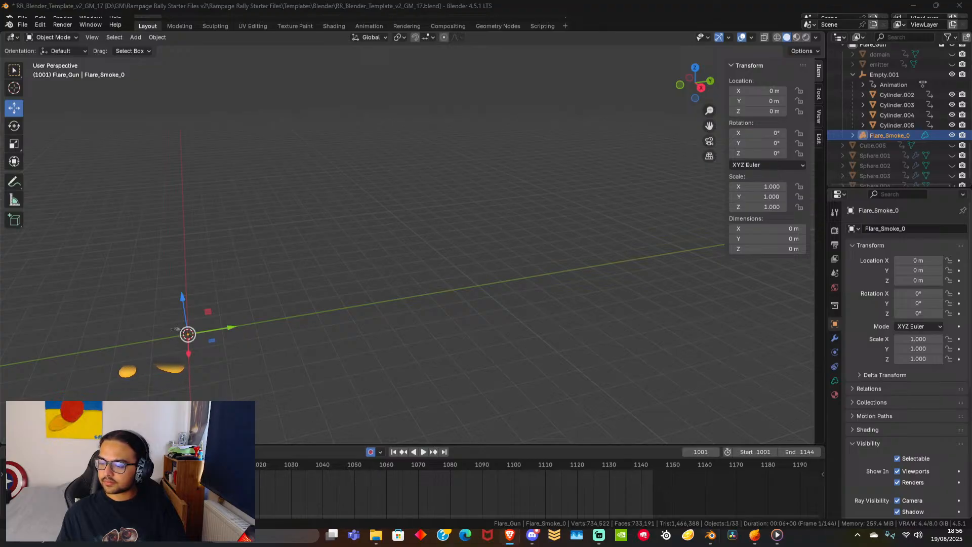
middle_click_drag(371, 332, 408, 320)
scroll(344, 330, "up", 5)
scroll(360, 311, "down", 1)
scroll(441, 266, "down", 6)
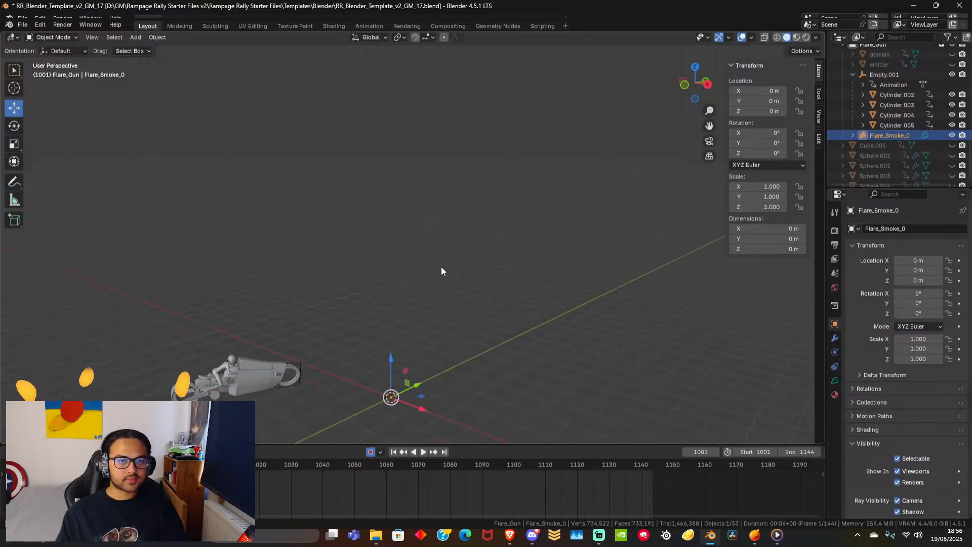
left_click(423, 452)
mouse_move(535, 295)
middle_mouse_down()
mouse_move(506, 284)
mouse_move(607, 272)
mouse_move(544, 292)
middle_mouse_up()
left_click(553, 291)
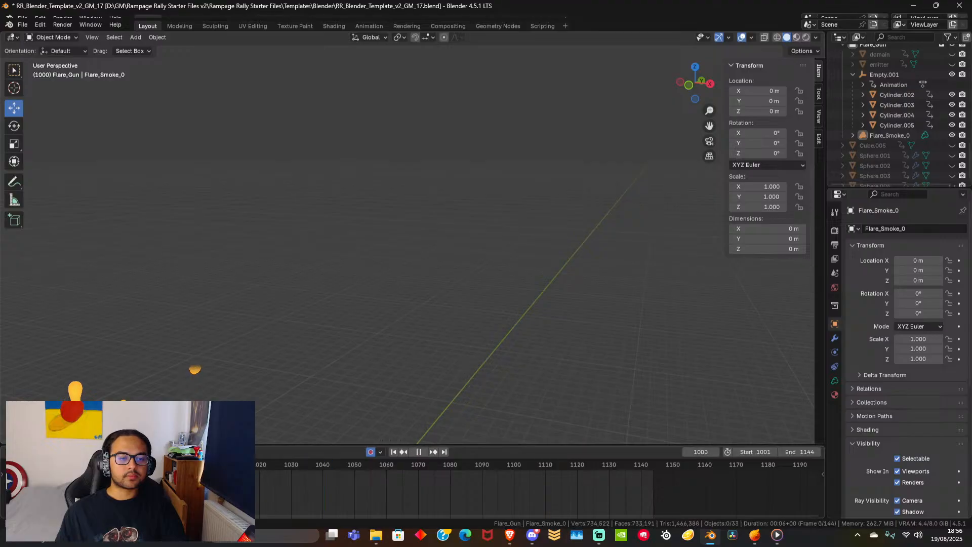
Play the animation through the scene camera to check for smoke behind the motorcycle.
left_click(708, 142)
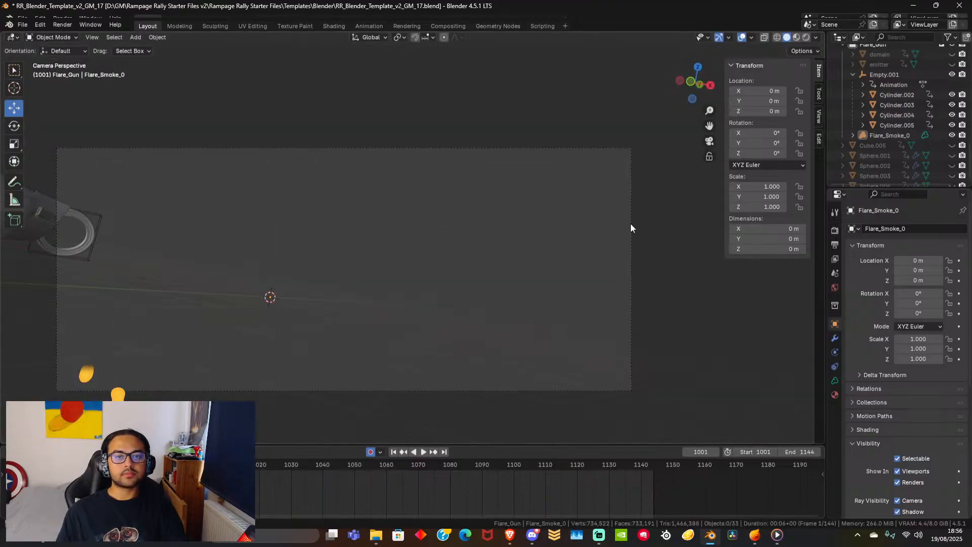
left_click(423, 452)
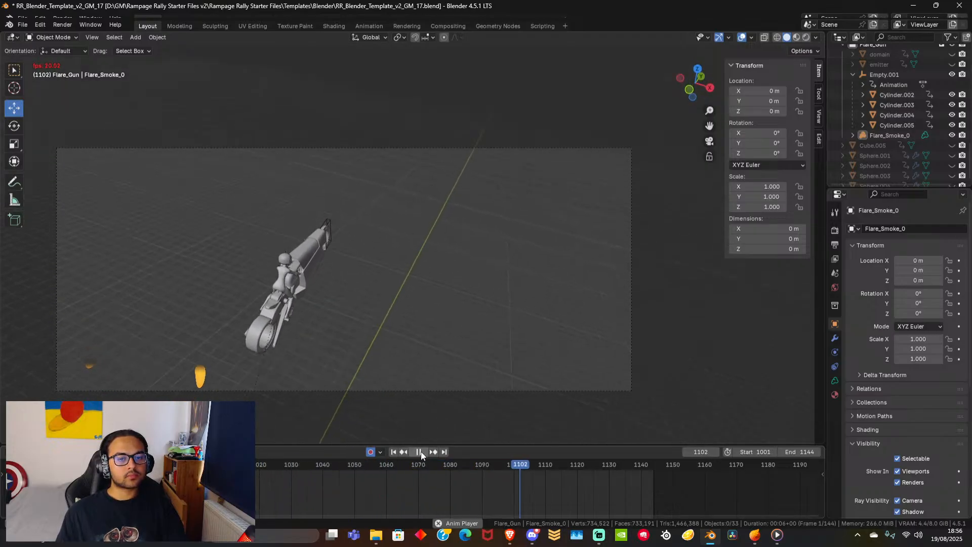
left_click(420, 451)
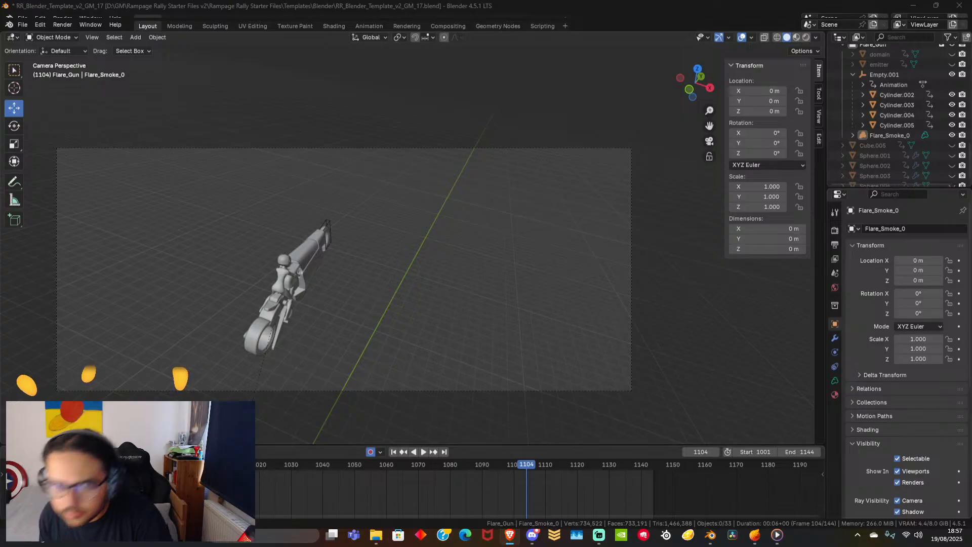
Set the scale of the Flare_Smoke_0 volume to 10 on the X, Y and Z axes.
scroll(454, 280, "down", 3)
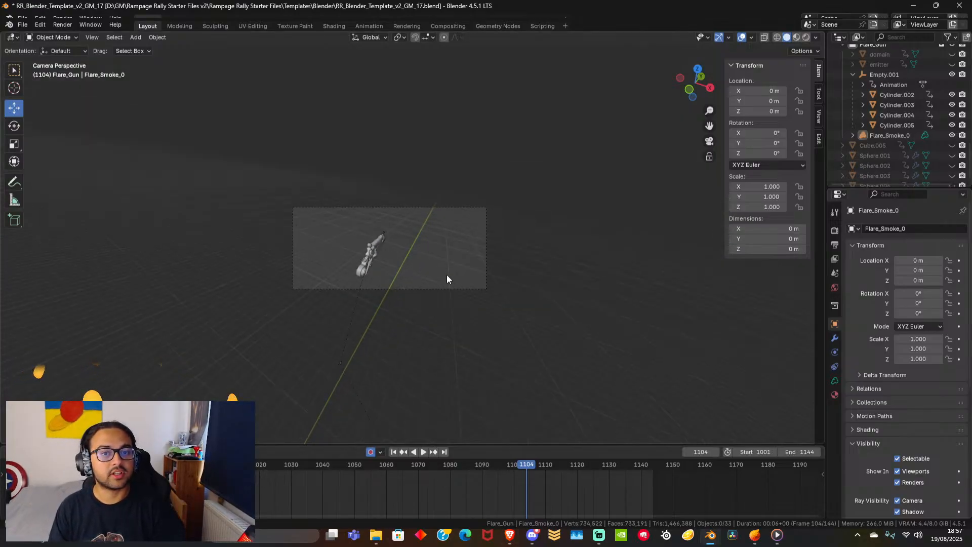
middle_click_drag(447, 278, 531, 232)
scroll(501, 280, "down", 5)
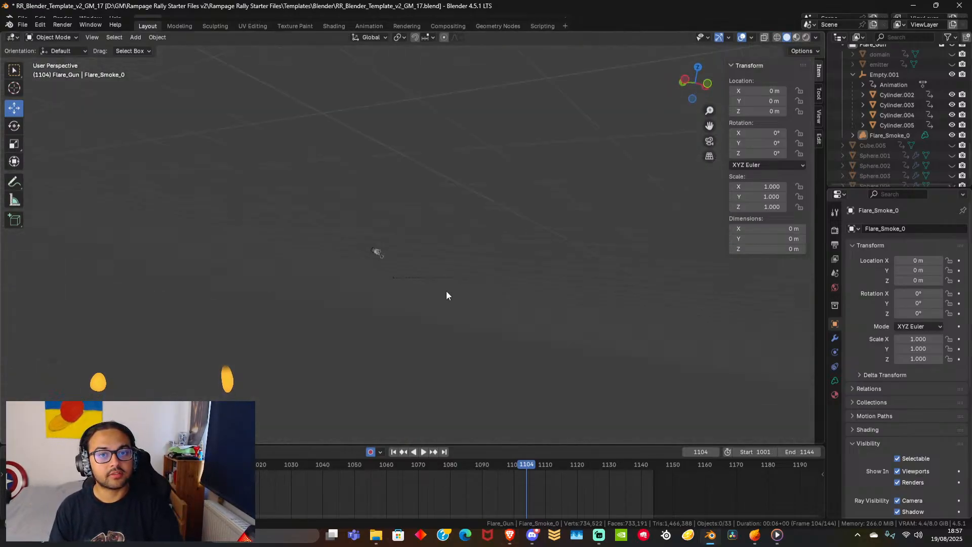
mouse_move(472, 310)
middle_mouse_down()
mouse_move(545, 343)
mouse_move(585, 314)
mouse_move(564, 308)
mouse_move(535, 421)
mouse_move(621, 335)
mouse_move(357, 252)
mouse_move(212, 405)
middle_mouse_up()
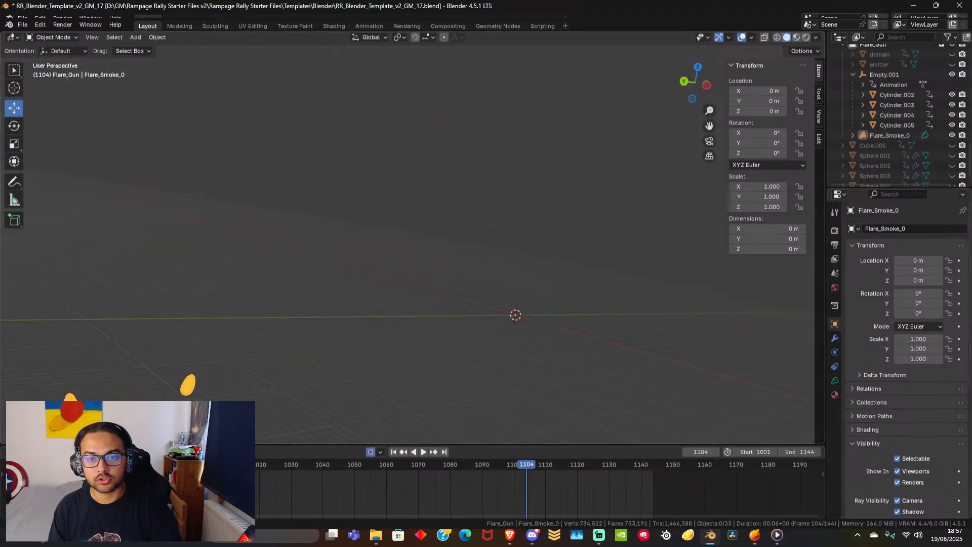
middle_click_drag(739, 317, 562, 348)
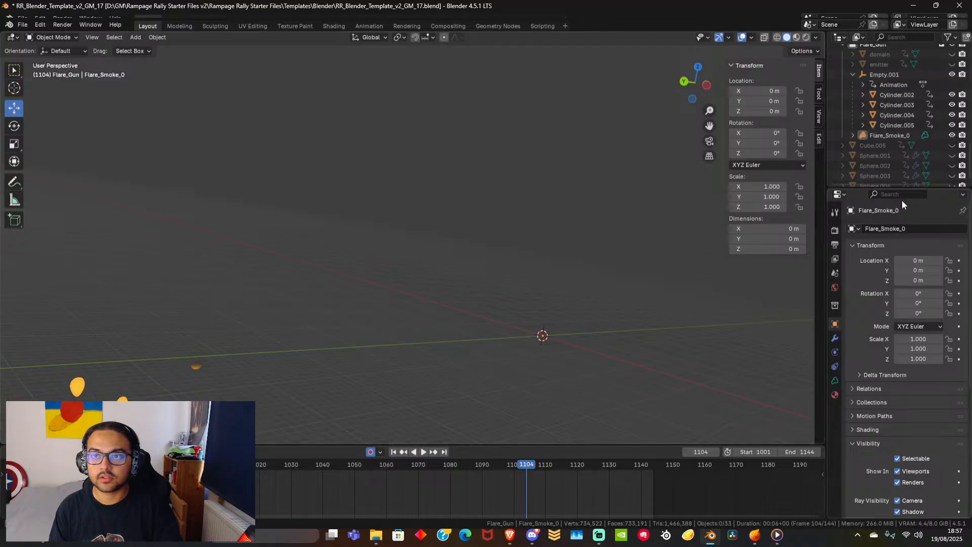
left_click(912, 134)
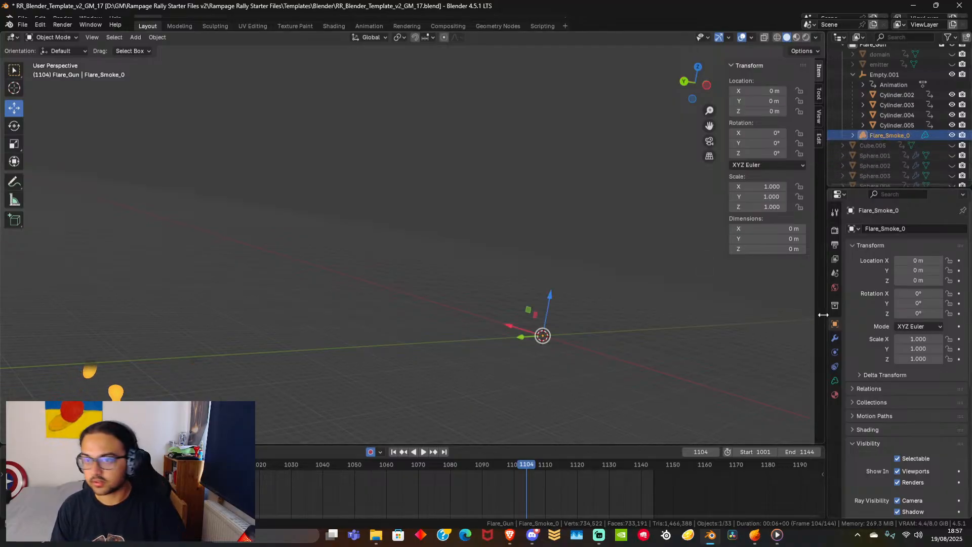
left_click(924, 337)
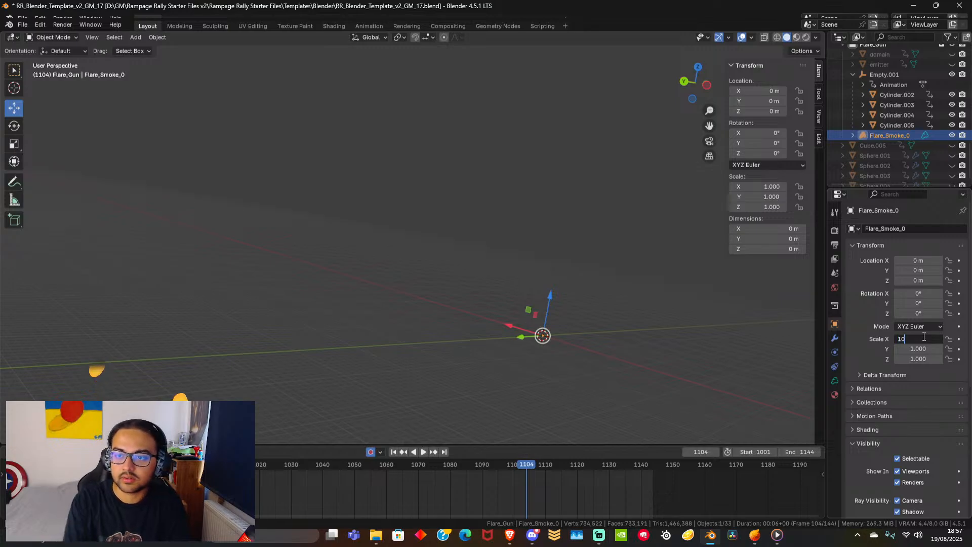
type("10")
key("Return")
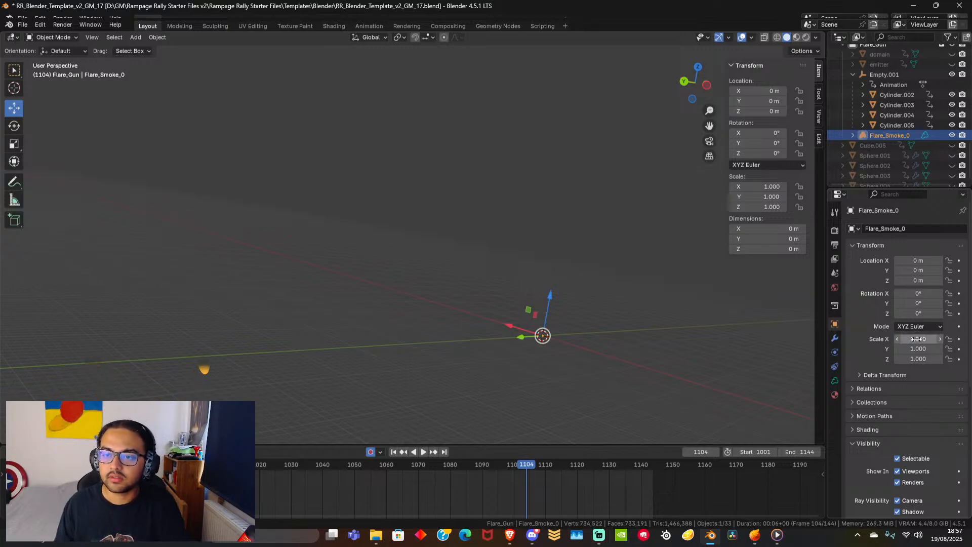
left_click_drag(919, 339, 918, 359)
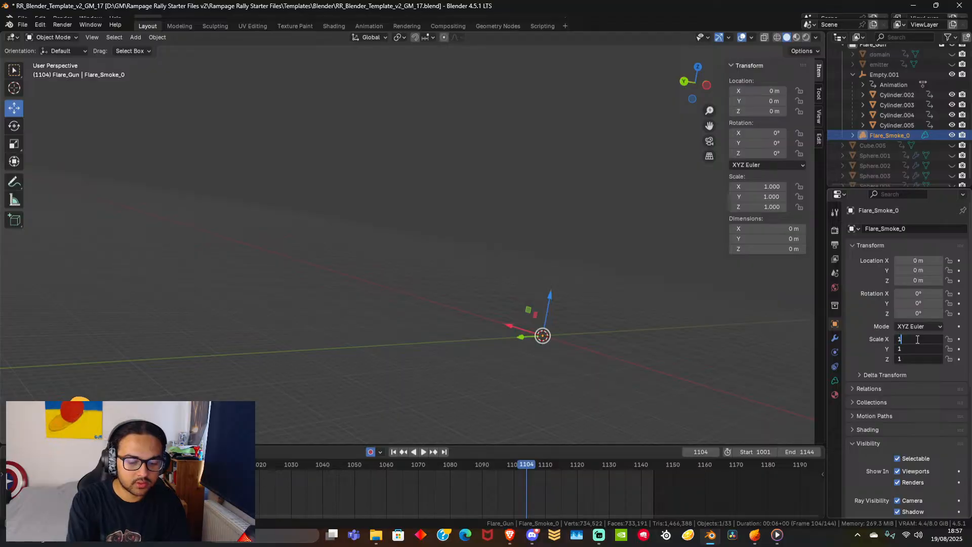
key("Return")
Set the scale of the Flare_Smoke_0 volume to 100 on the X, Y and Z axes.
middle_click_drag(558, 356, 480, 365)
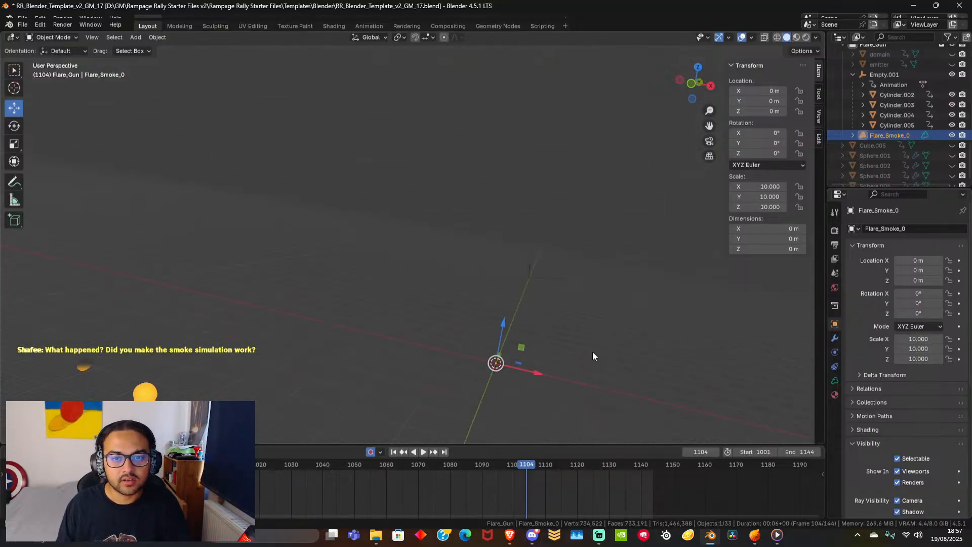
mouse_move(593, 355)
middle_mouse_down()
mouse_move(554, 347)
mouse_move(560, 360)
mouse_move(582, 350)
middle_mouse_up()
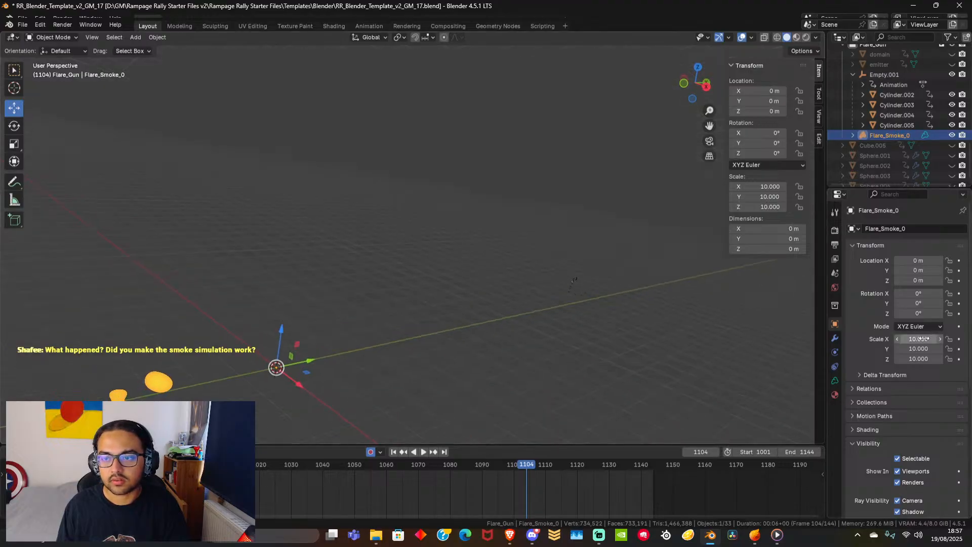
left_click_drag(924, 338, 925, 358)
type("00")
key("Return")
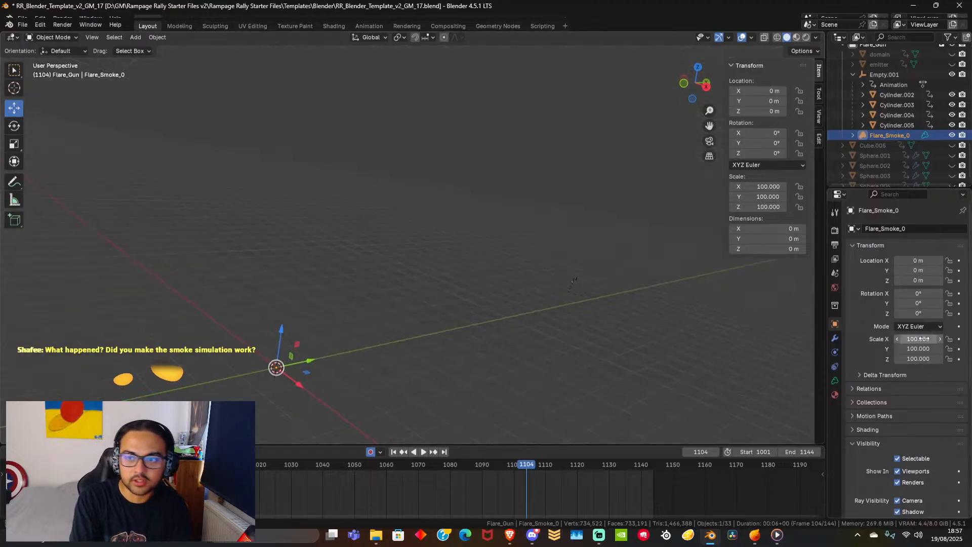
Play the animation from the start frame to check the enlarged smoke volume.
key("shift+Left")
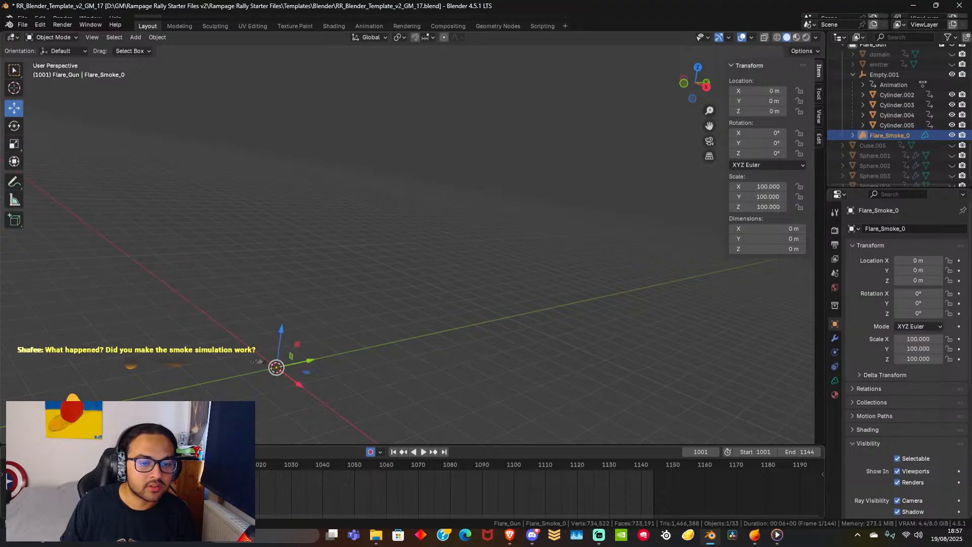
key("space")
left_click_drag(310, 463, 199, 460)
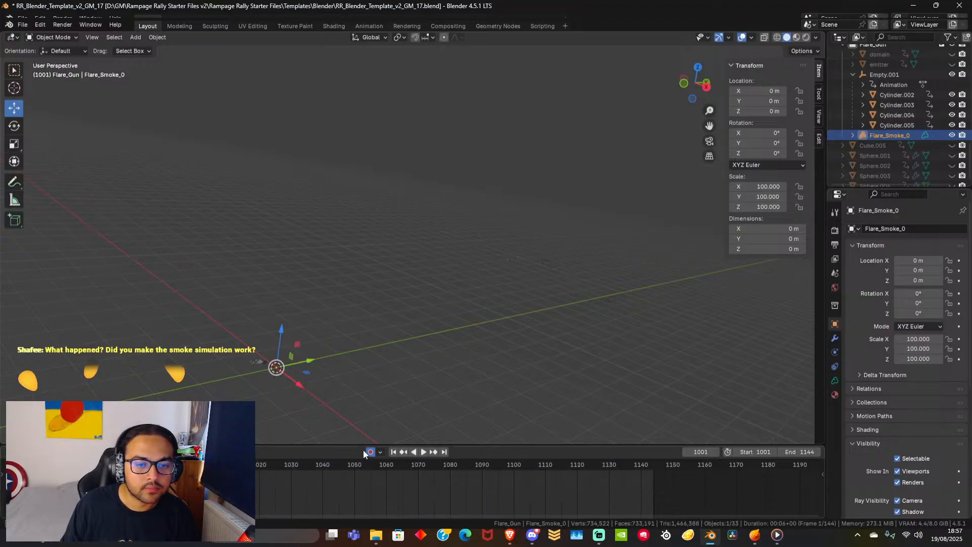
left_click(419, 452)
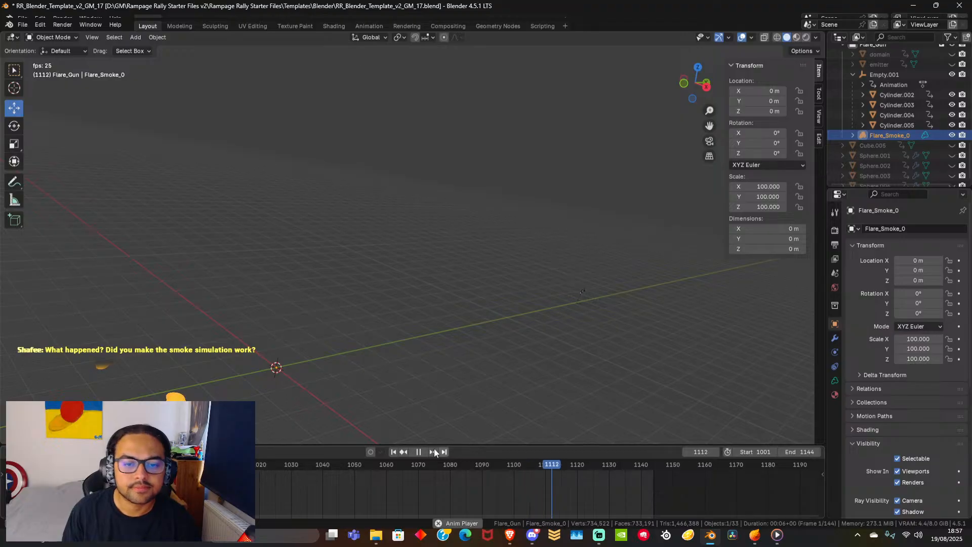
left_click(418, 451)
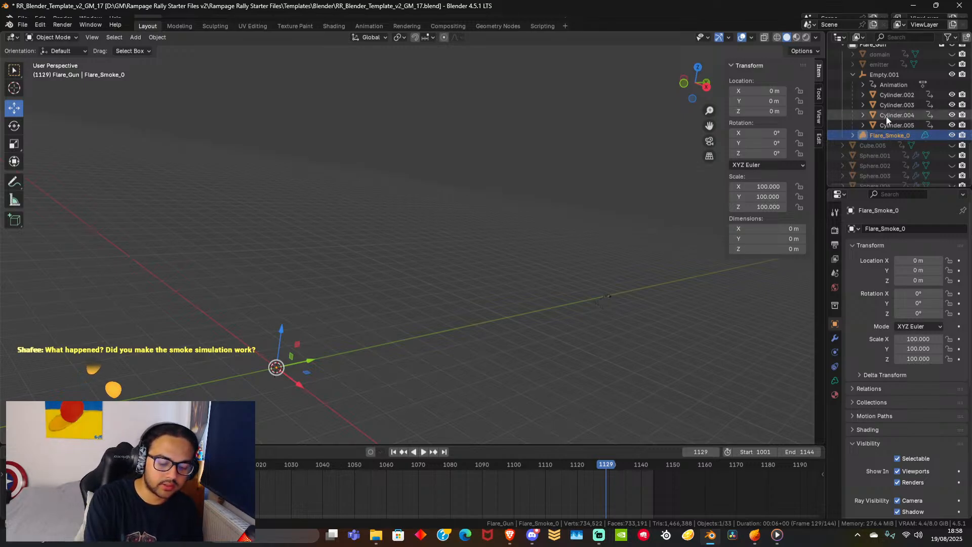
Delete the Flare_Smoke_0 volume and consult the browser video on exporting VDBs from EmberGen, returning to Blender.
key("Delete")
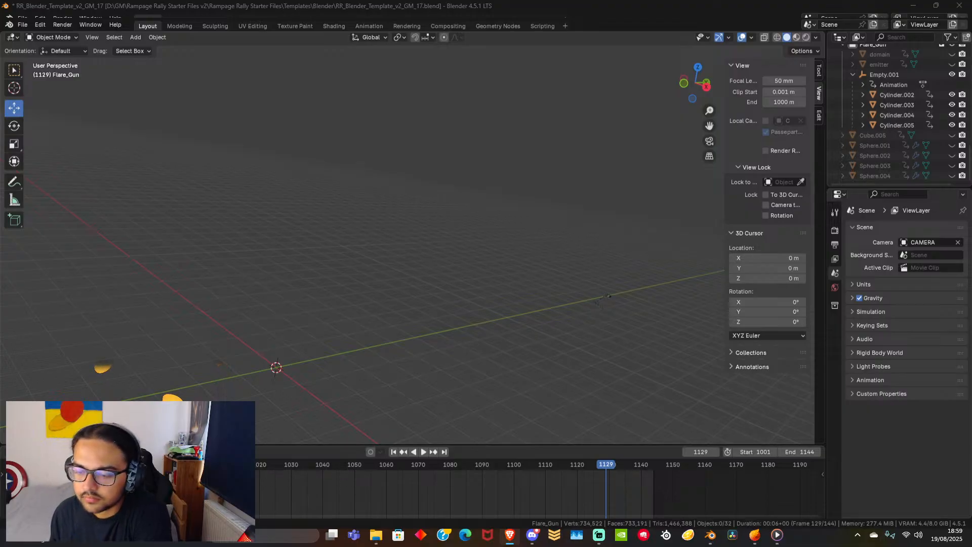
key("alt+Tab")
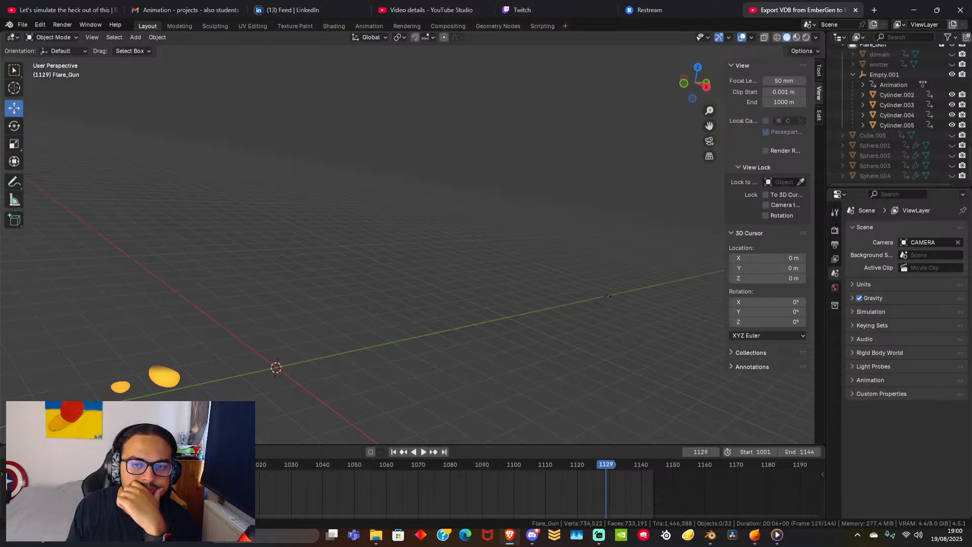
left_click(913, 10)
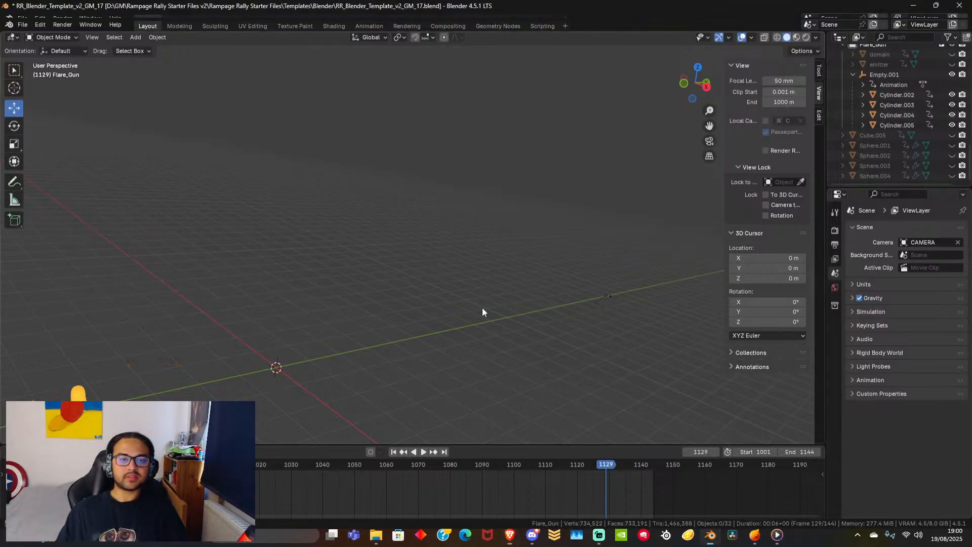
Import the Flare_Smoke OpenVDB files again as a volume at the world origin.
key("shift+a")
mouse_move(442, 295)
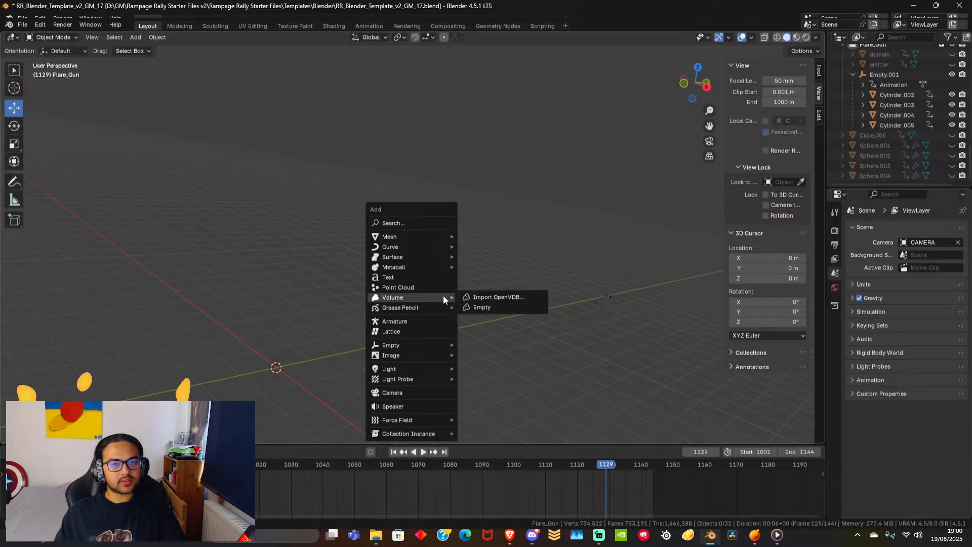
left_click(489, 296)
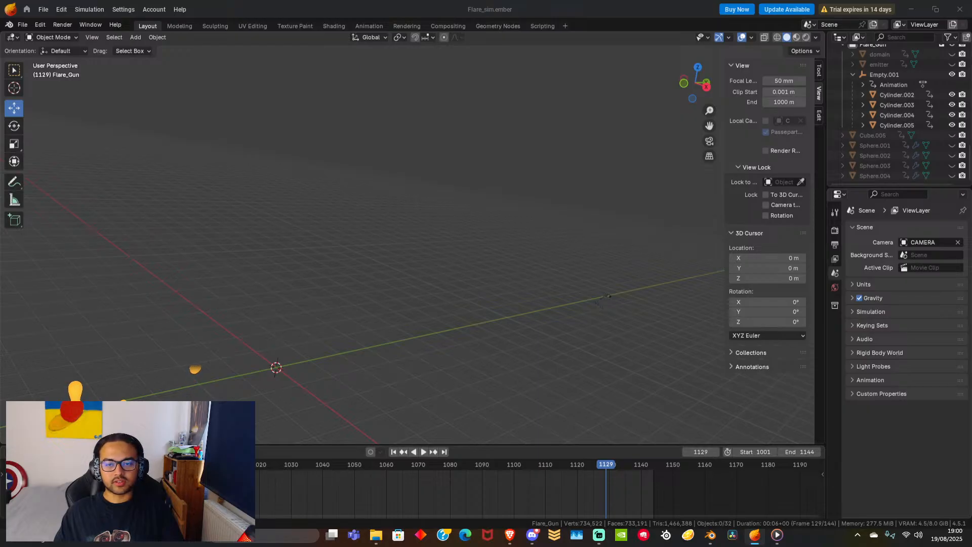
left_click(707, 535)
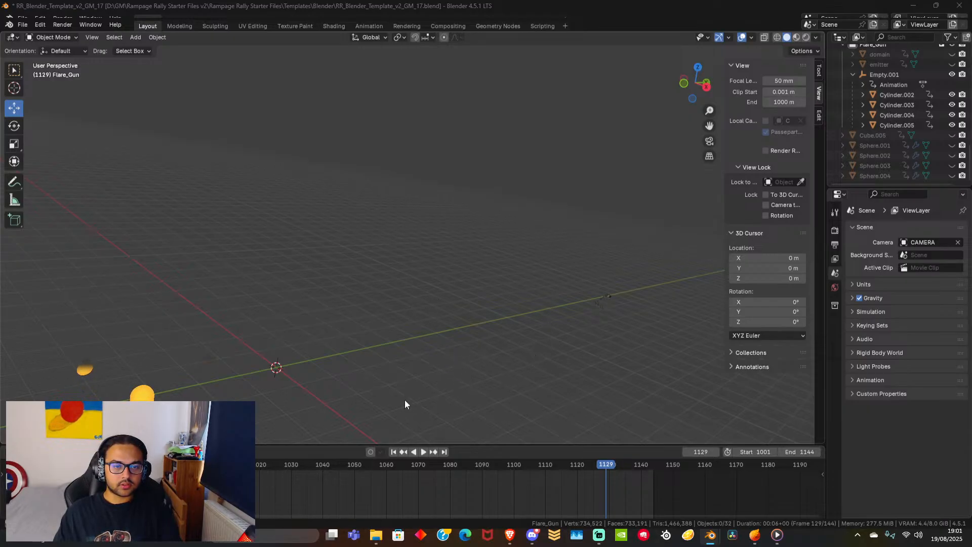
Set the scale of the new Flare_Smoke_0 volume to 0.1 on all axes and play the animation to check it.
scroll(394, 280, "down", 9)
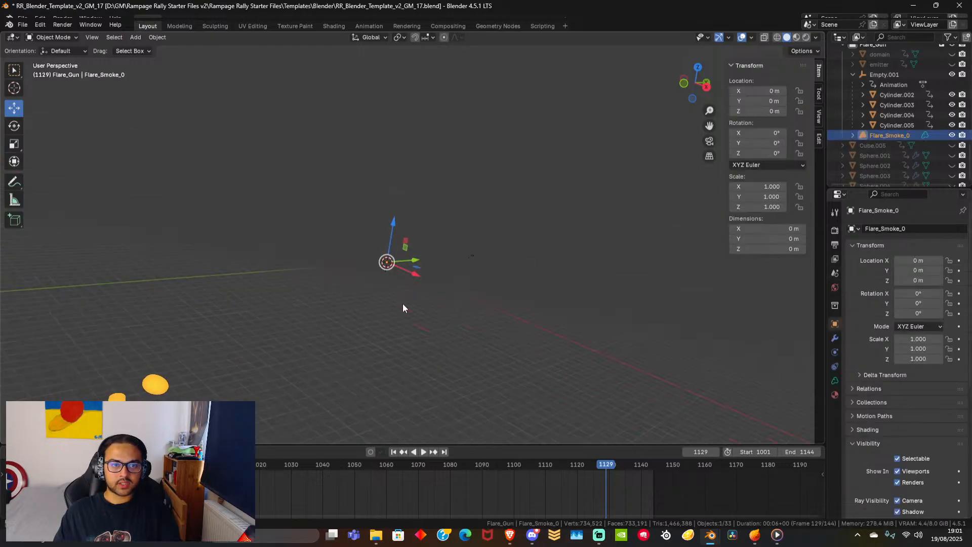
left_click_drag(460, 301, 490, 303)
middle_click_drag(527, 307, 531, 292)
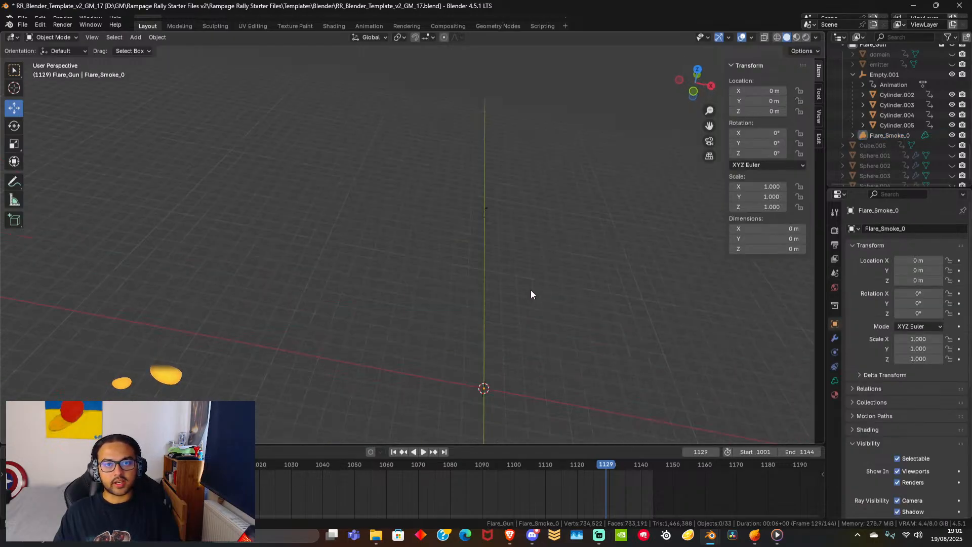
middle_click_drag(528, 360, 504, 322)
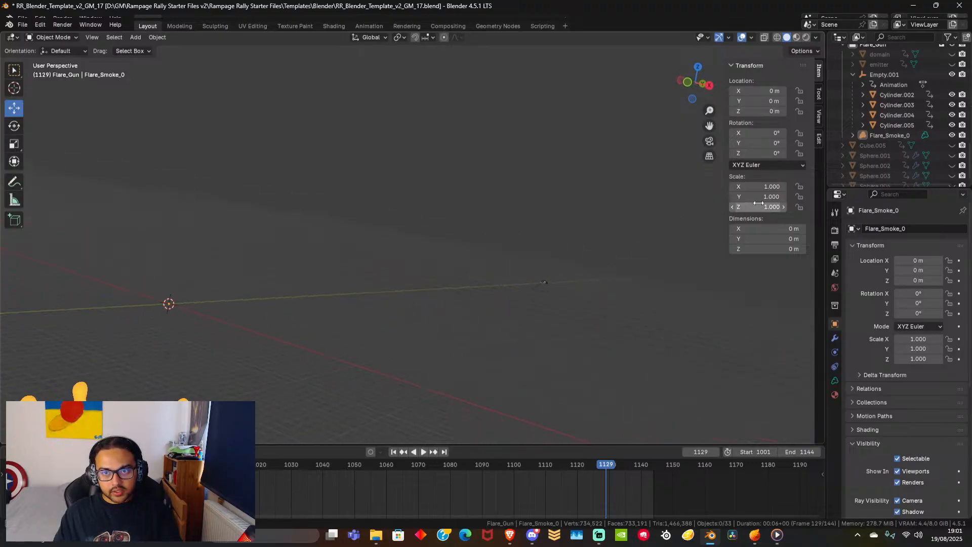
left_click(758, 186)
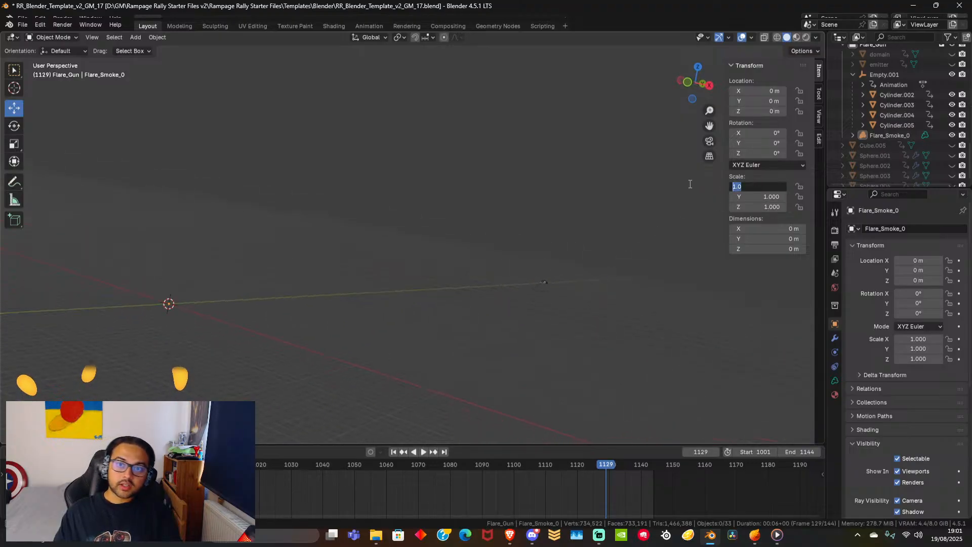
left_click(766, 178)
left_click_drag(766, 186, 765, 206)
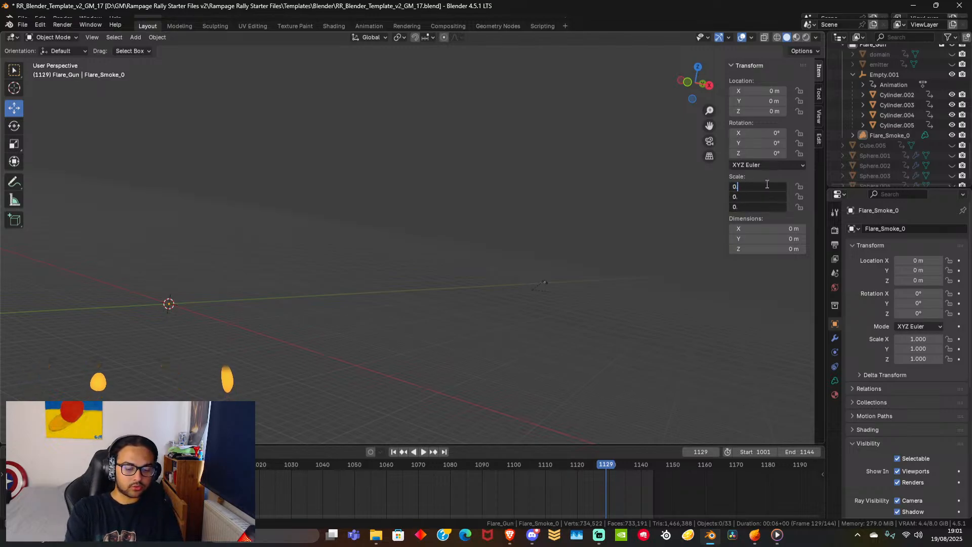
type("0.1")
key("Return")
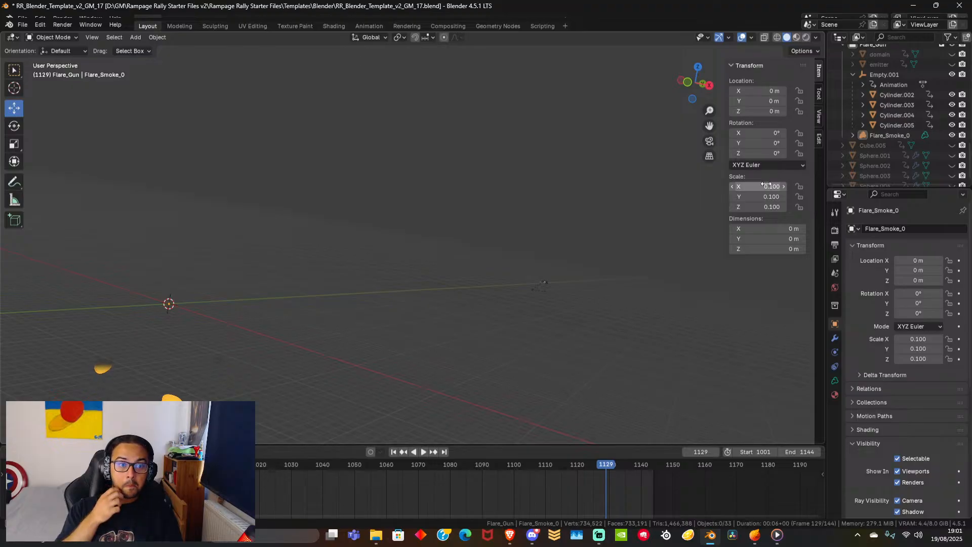
key("space")
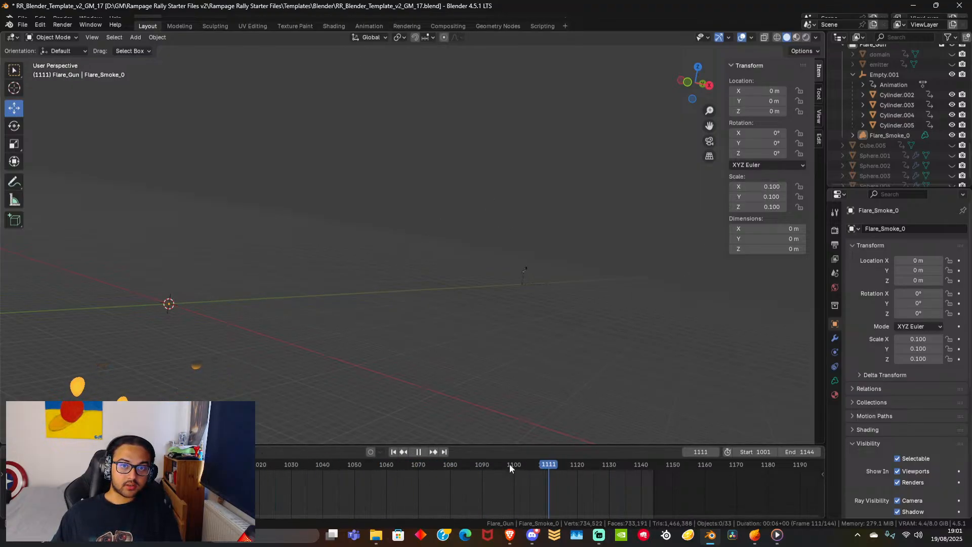
key("space")
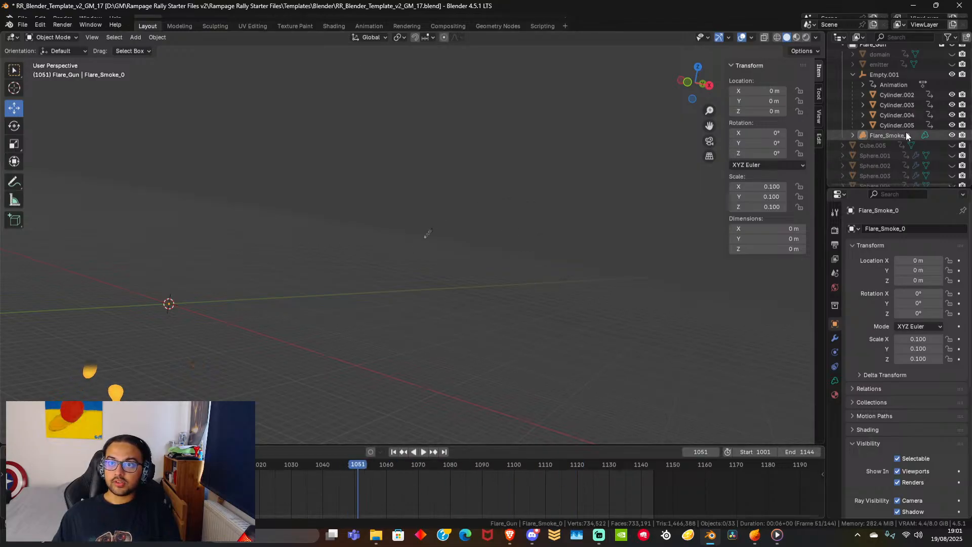
Select the Flare_Smoke_0 volume and play the animation to look for smoke, ending at frame 1020.
left_click(897, 137)
scroll(393, 342, "up", 3)
scroll(407, 330, "down", 4)
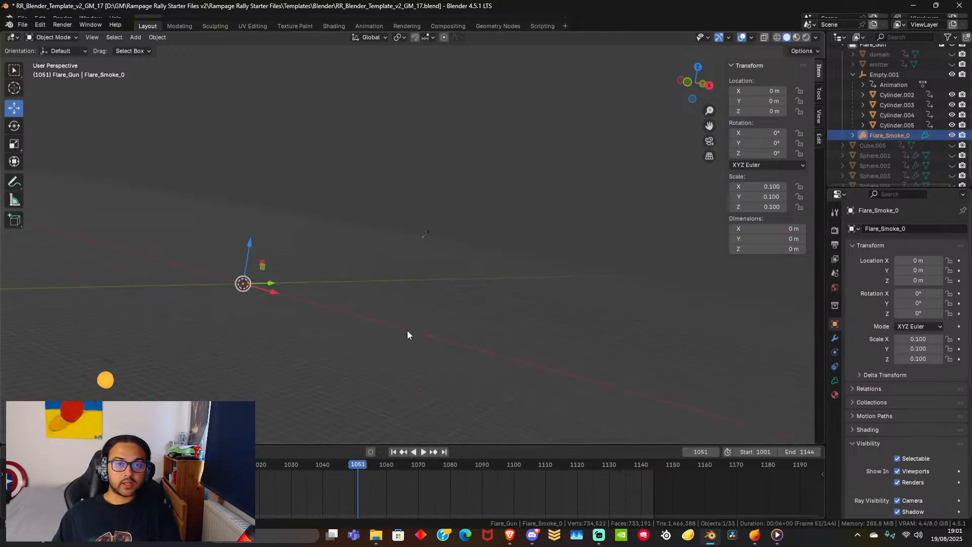
key("space")
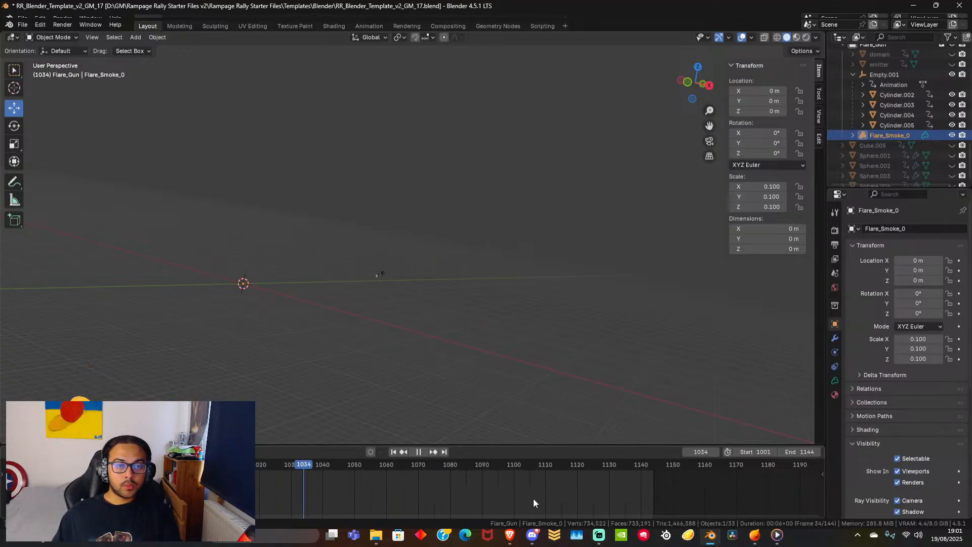
left_click(258, 485)
key("space")
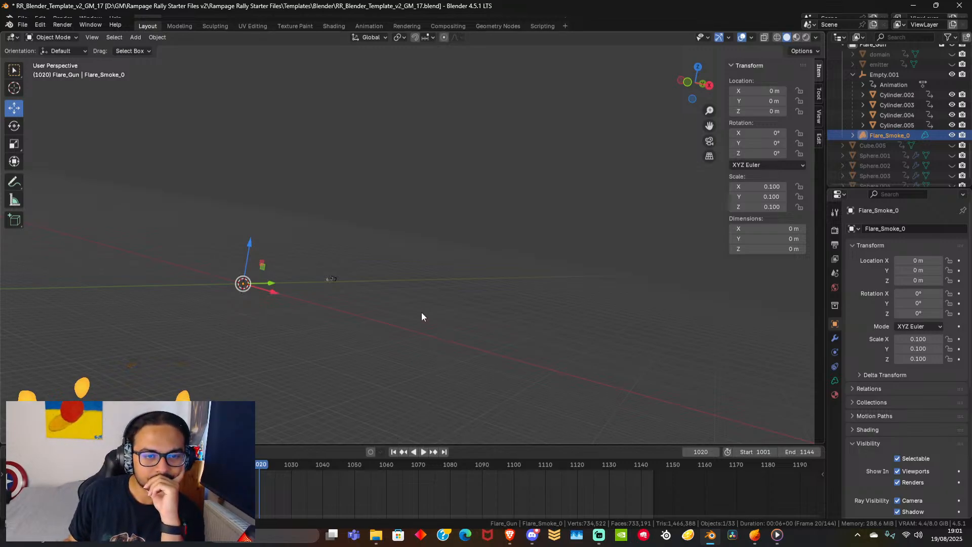
Inspect the area around the motorcycle and origin, scrubbing forward to frame 1068 to look for the smoke.
scroll(357, 328, "up", 5)
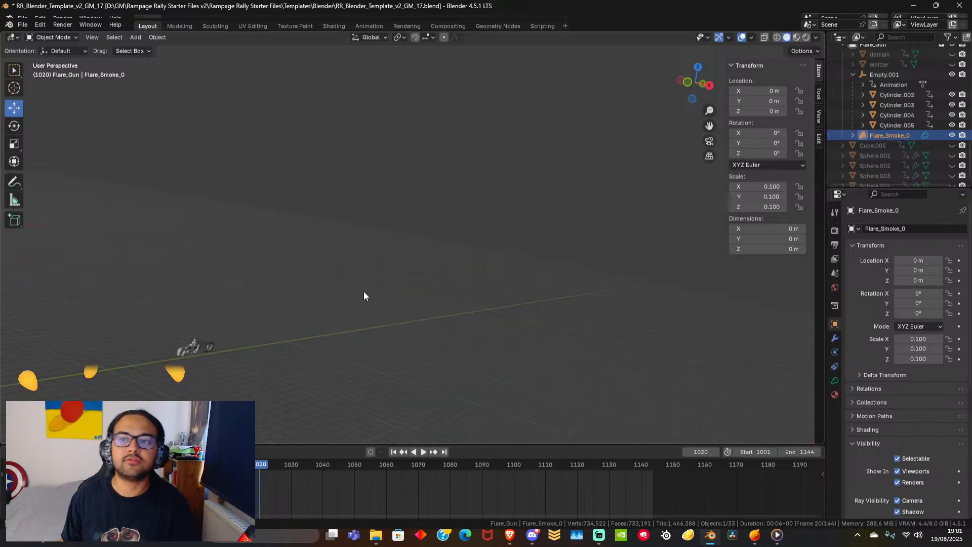
scroll(365, 289, "down", 2)
middle_click_drag(387, 286, 506, 272, "shift")
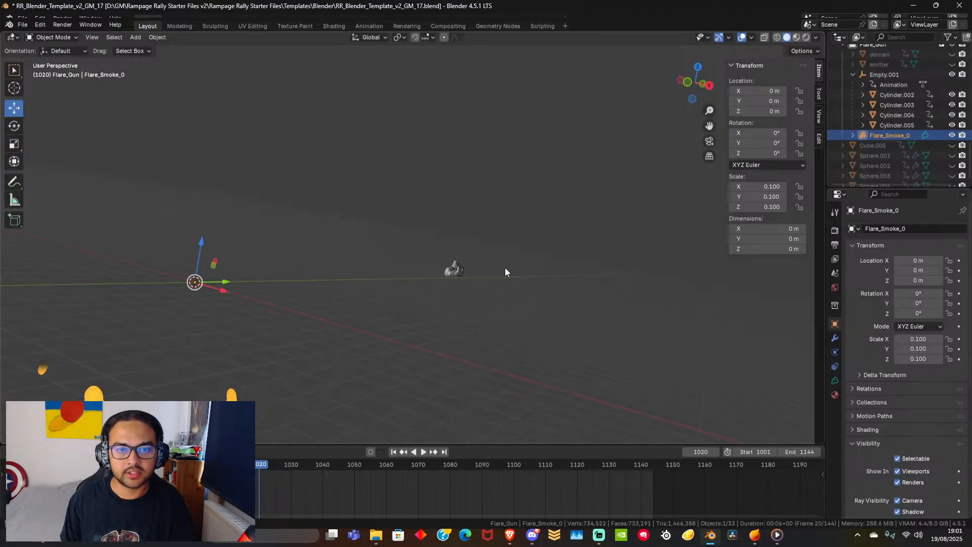
key("space")
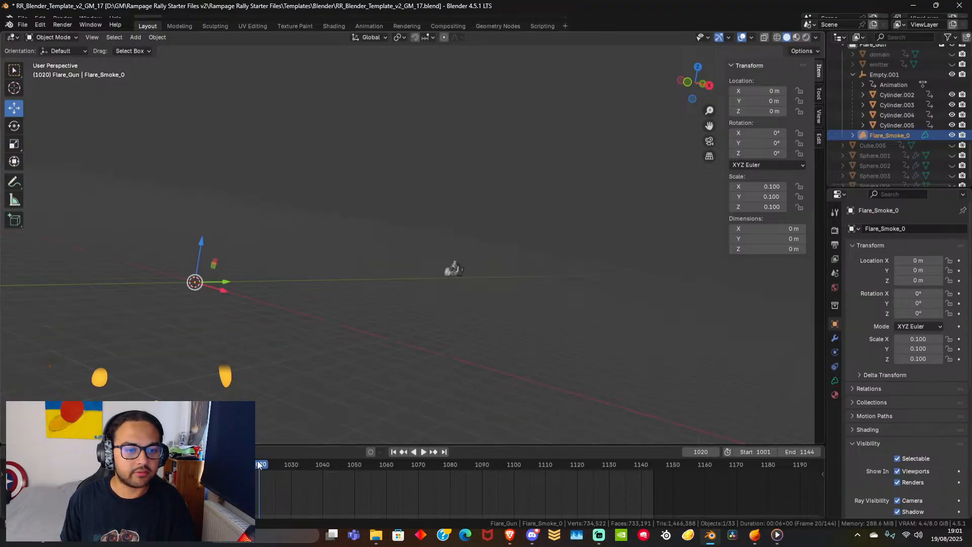
left_click_drag(310, 463, 411, 464)
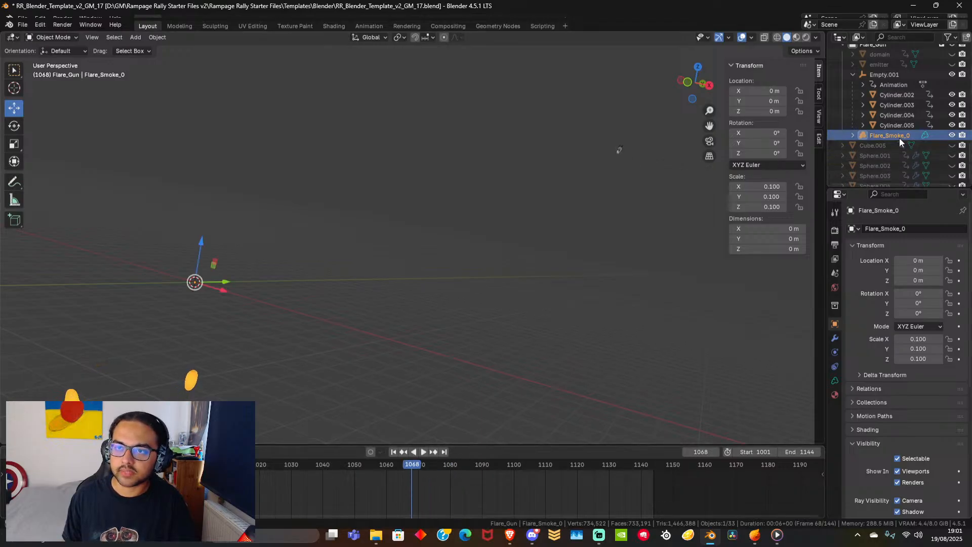
Delete the Flare_Smoke_0 volume, then switch to EmberGen and back to Blender.
key("Delete")
left_click(754, 534)
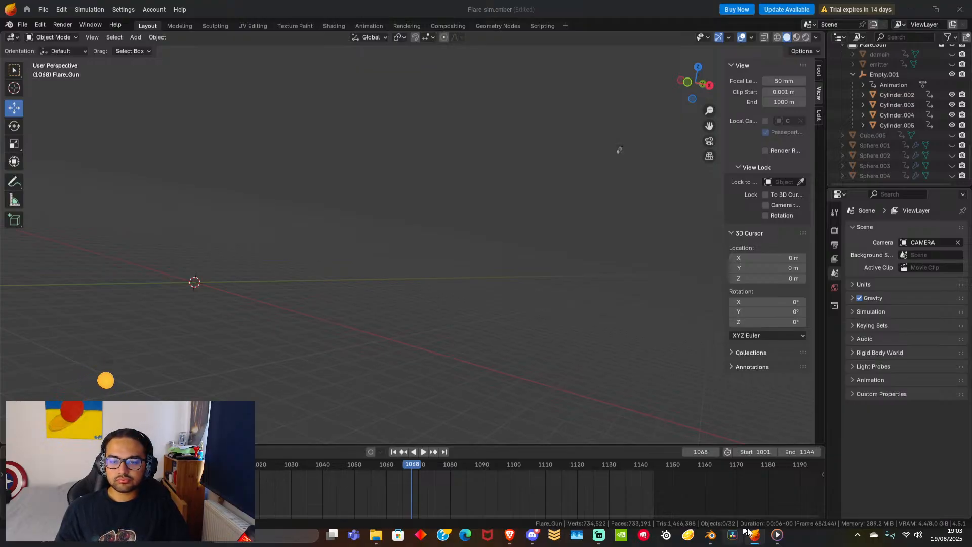
left_click(710, 534)
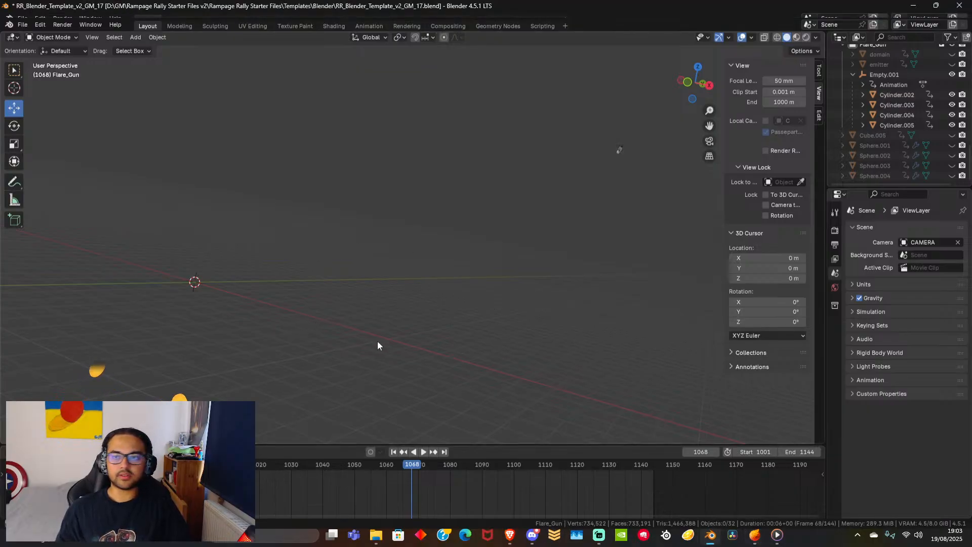
Import the Flare_smoke OpenVDB files as a new volume at the world origin.
key("shift+a")
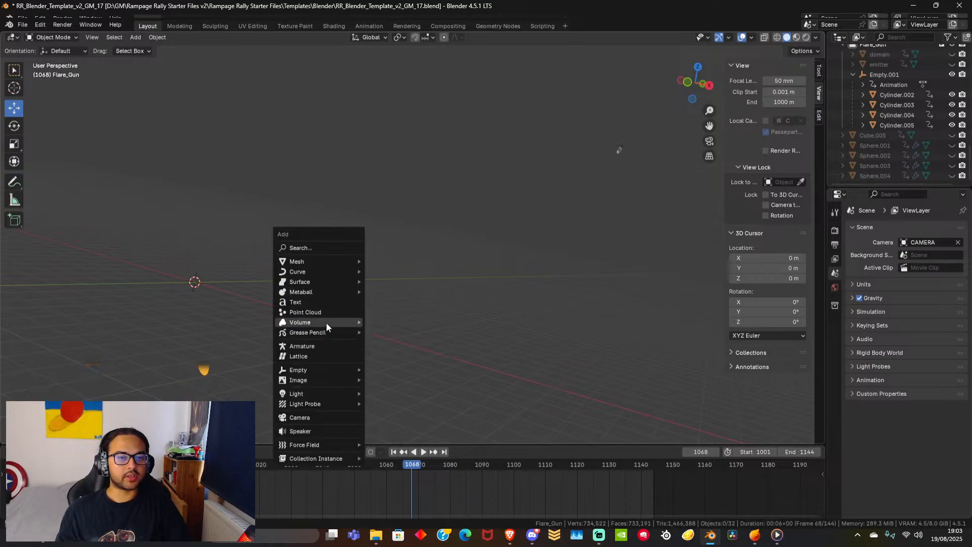
mouse_move(323, 326)
left_click(437, 317)
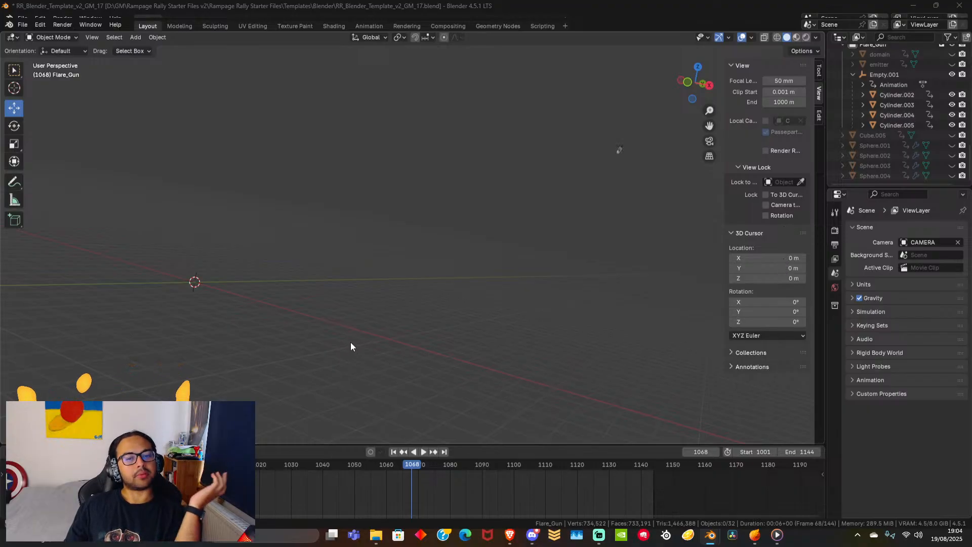
key("ctrl+v")
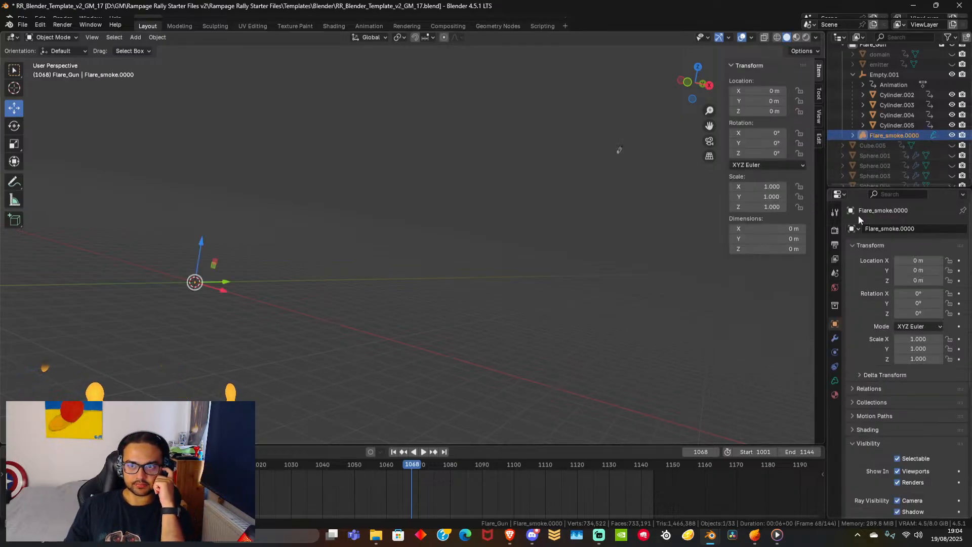
Play the animation from frame 1001 to check the newly imported Flare_smoke.0000 volume.
left_click_drag(409, 463, 199, 474)
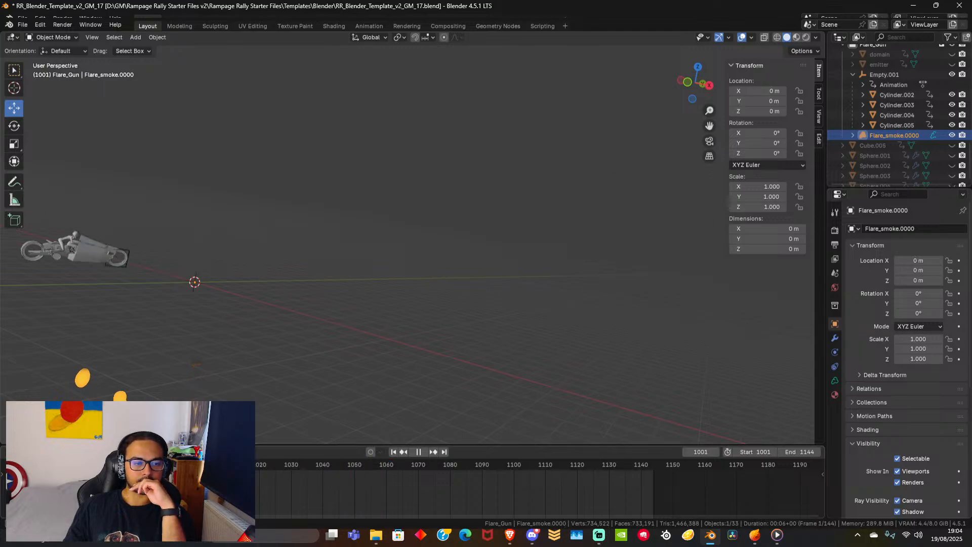
key("Escape")
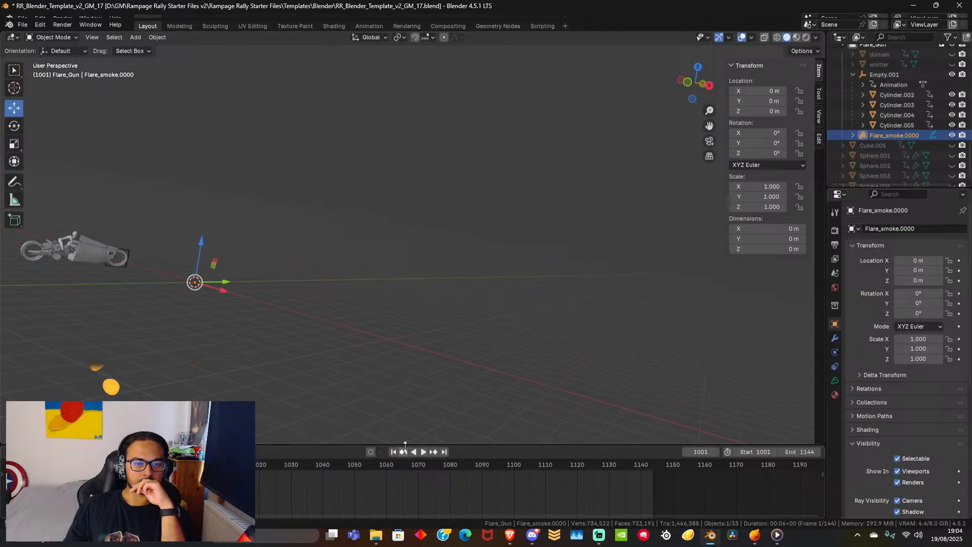
left_click(424, 452)
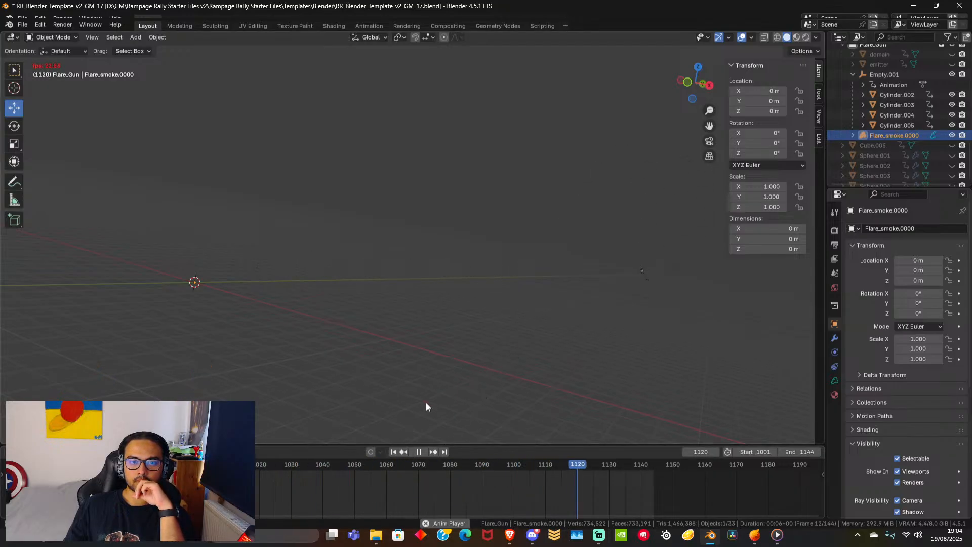
left_click(418, 451)
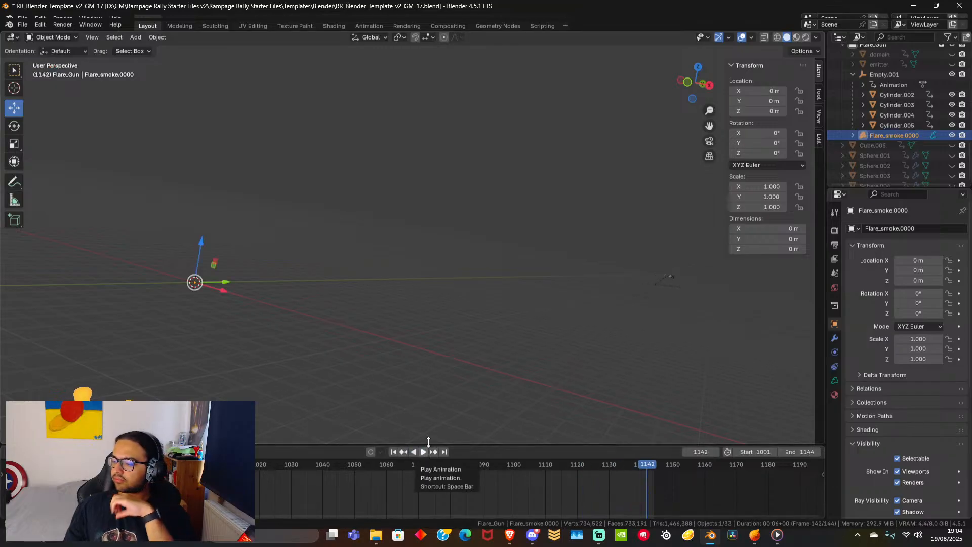
Look through the scene camera and play the animation from the start to check for smoke.
left_click(709, 141)
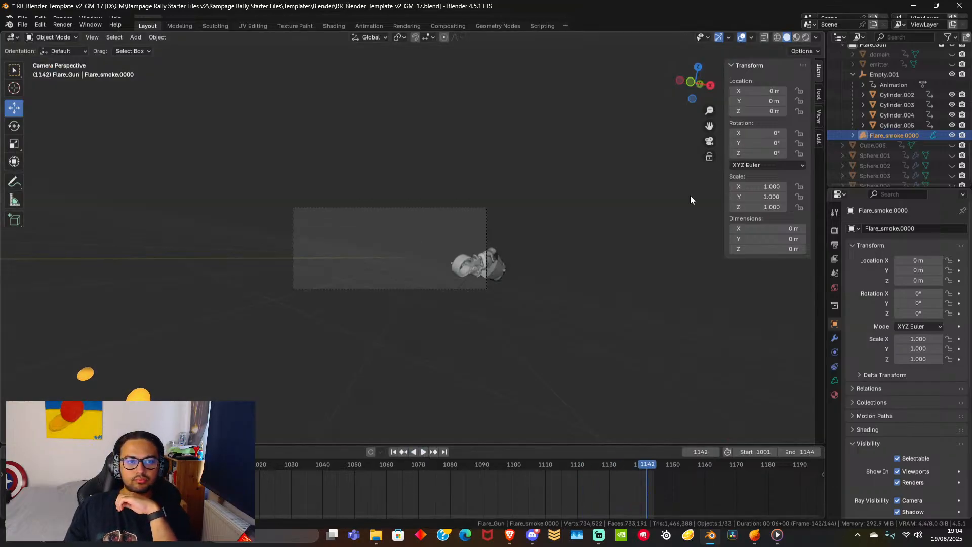
left_click_drag(221, 465, 193, 465)
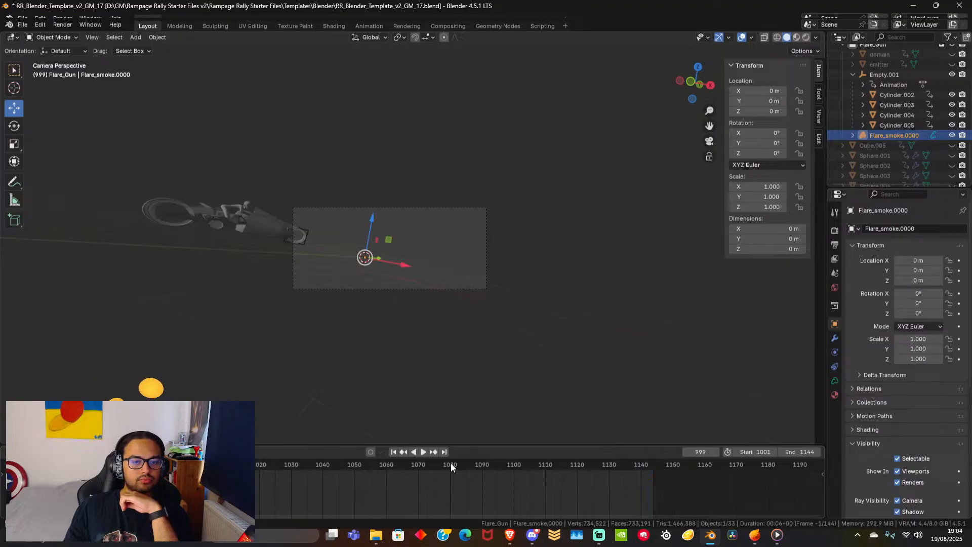
left_click(423, 452)
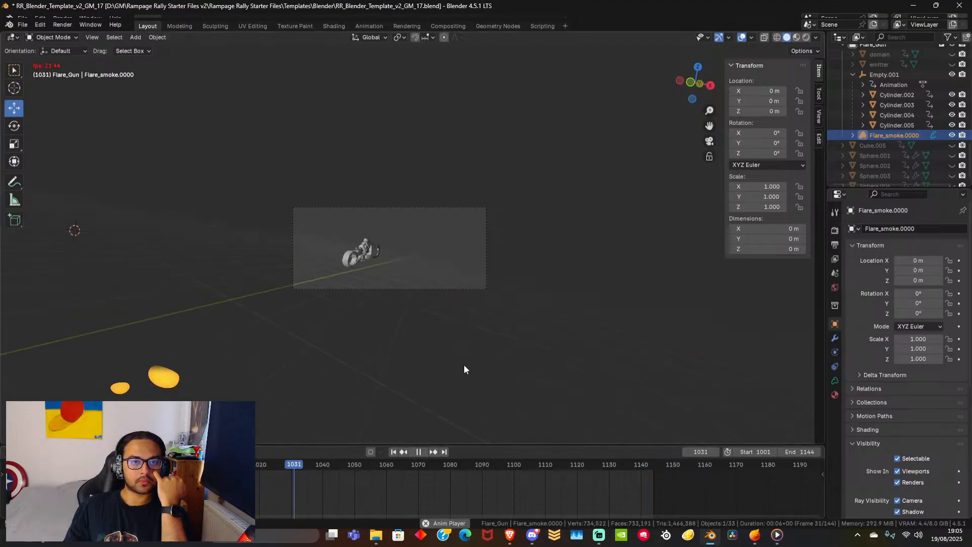
scroll(464, 288, "up", 1)
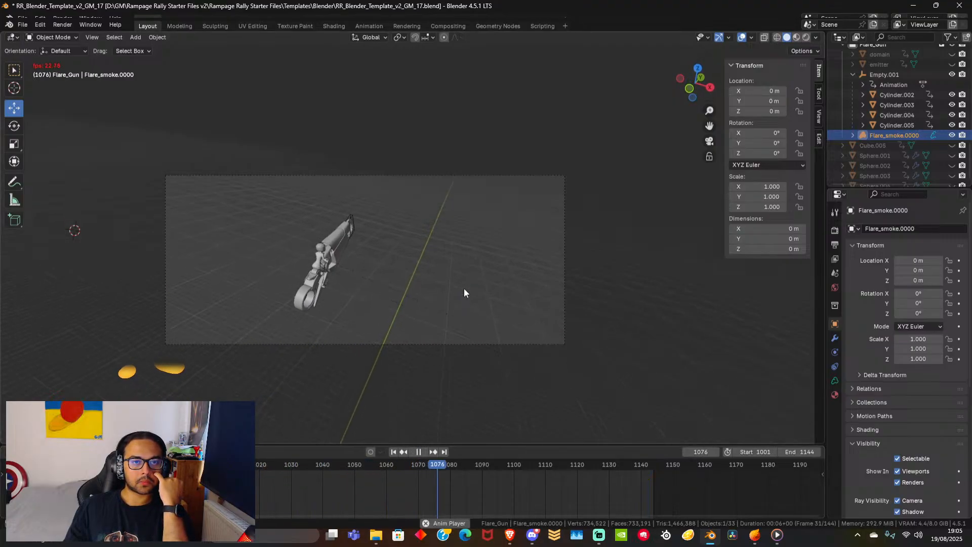
key("space")
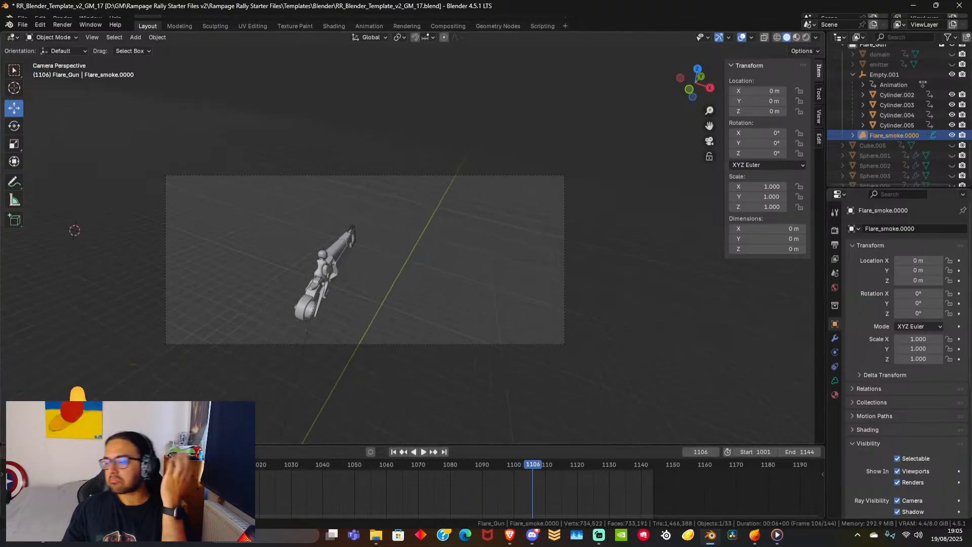
Show the material settings of Flare_smoke.0000 and inspect the volume around the world origin at frame 1001.
key("alt+Tab")
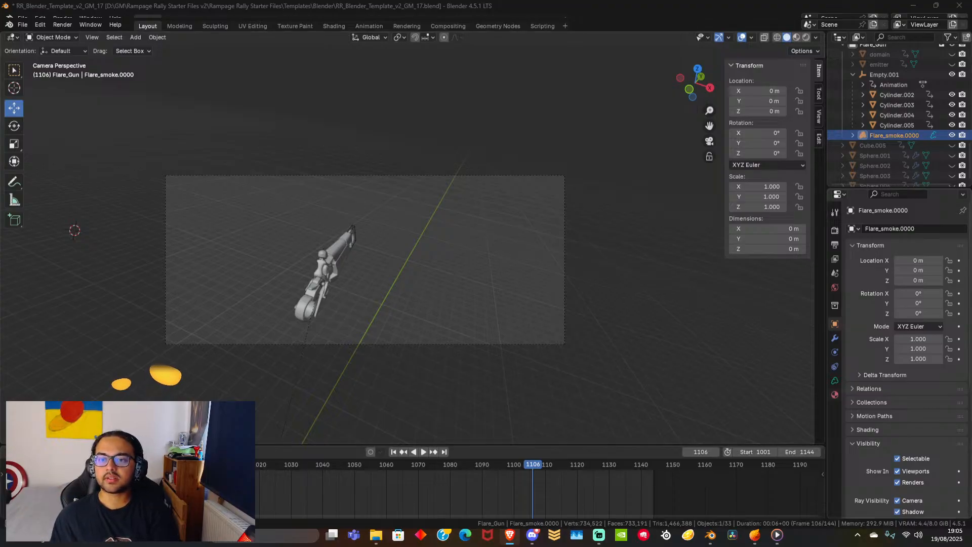
left_click(835, 394)
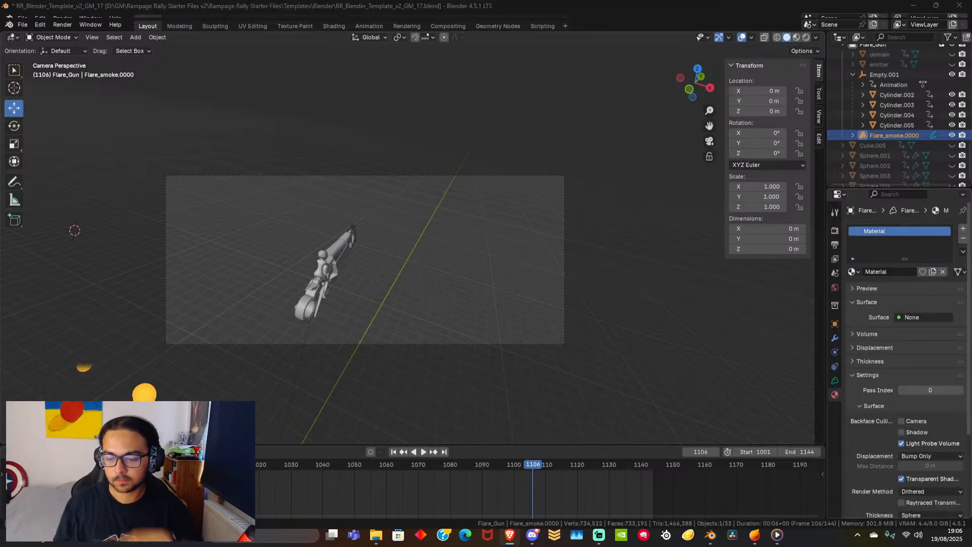
middle_click_drag(499, 314, 476, 293)
scroll(478, 291, "down", 6)
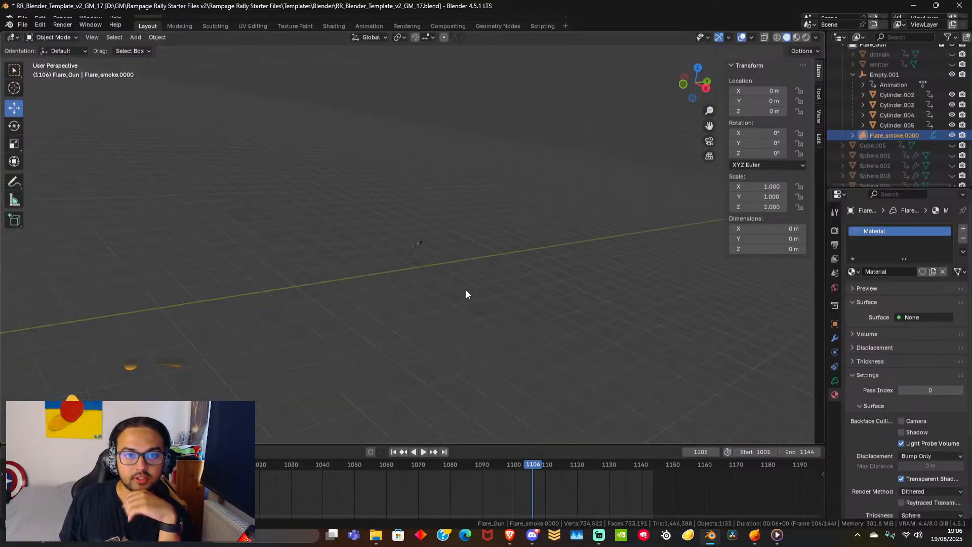
left_click_drag(350, 463, 197, 464)
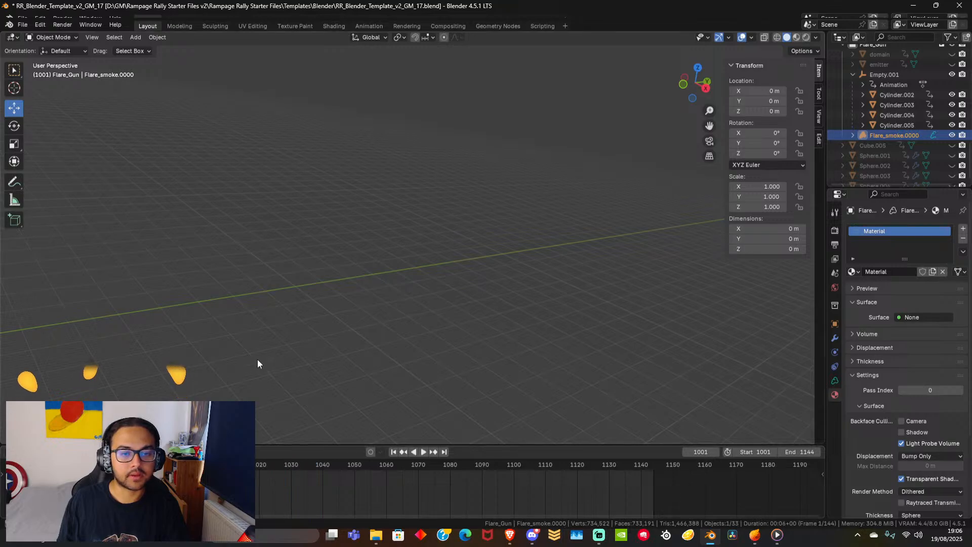
scroll(257, 357, "up", 5)
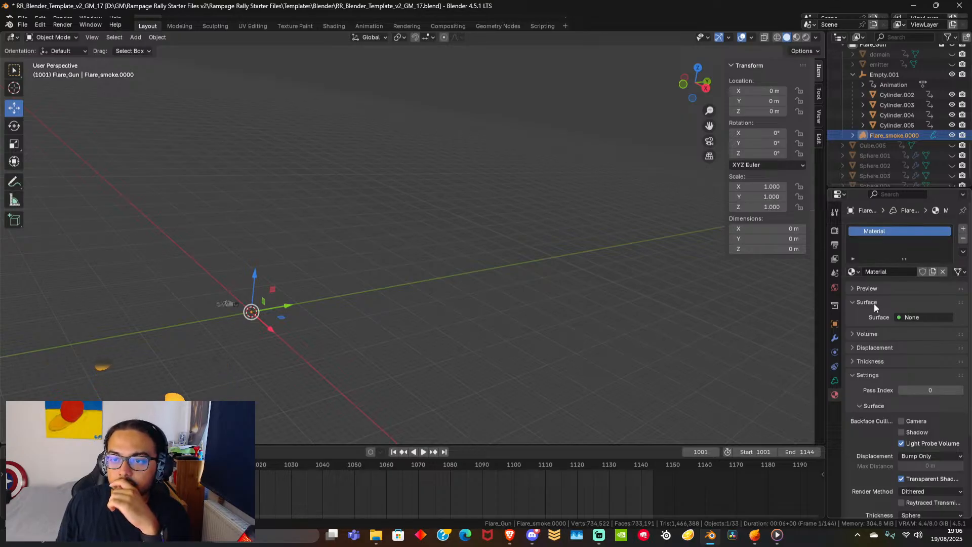
Open the Shading workspace and delete the Principled Volume node from the Flare_smoke.0000 material.
left_click(334, 27)
scroll(258, 447, "down", 1)
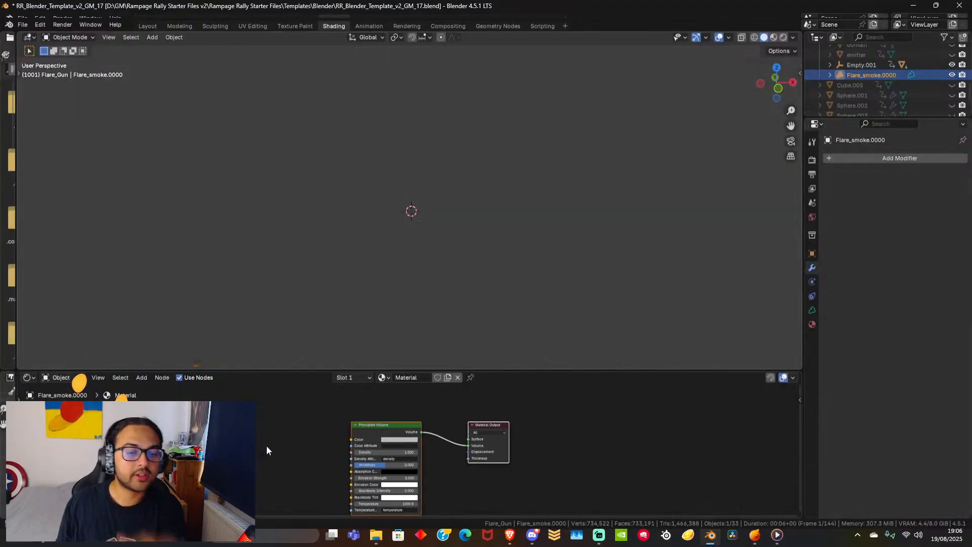
key("x")
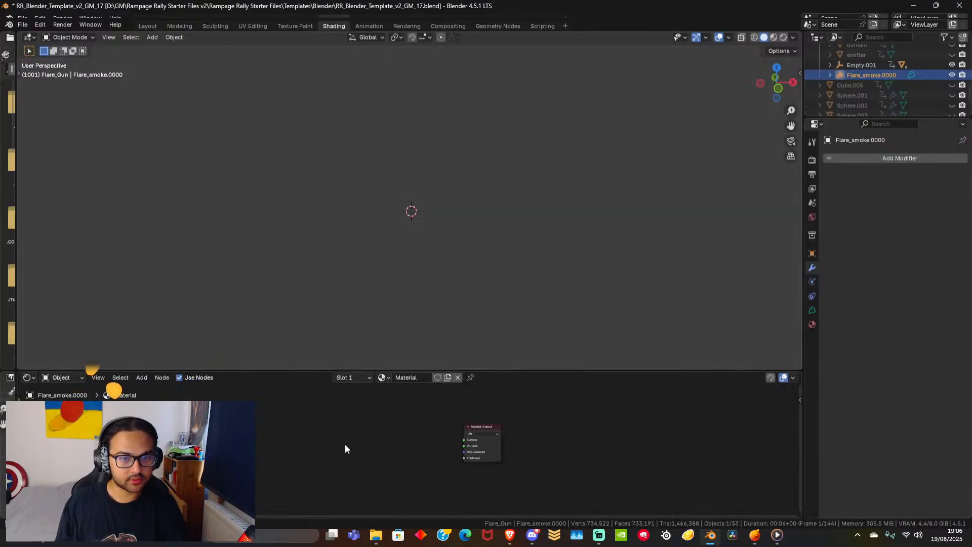
Add a new Principled Volume shader node beside the Material Output node in the smoke material.
key("shift+a")
type("bo")
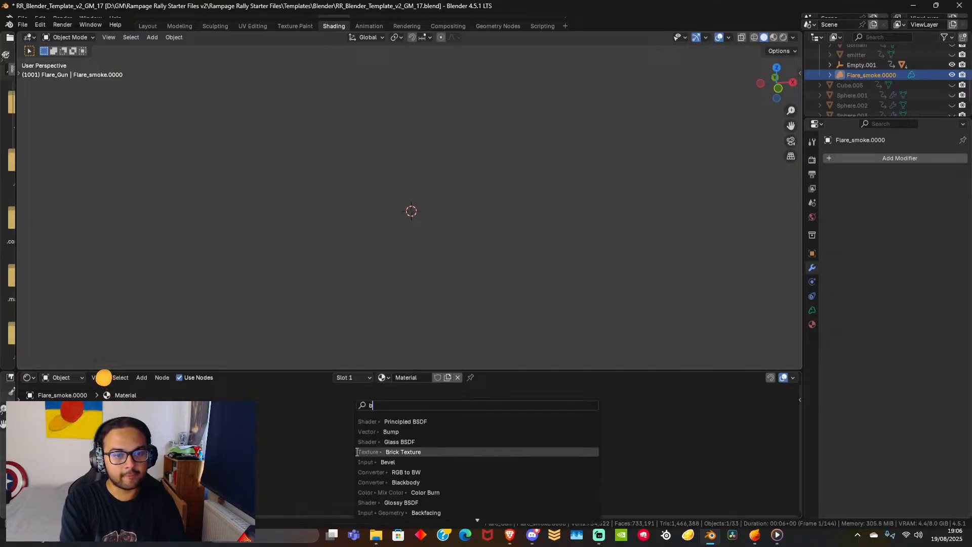
key("BackSpace")
key("BackSpace")
type("vo")
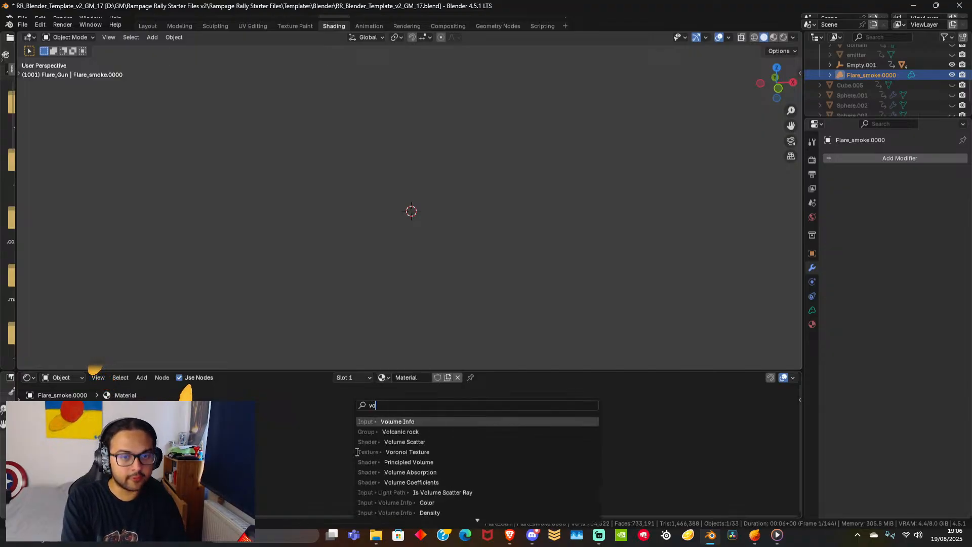
type("lume")
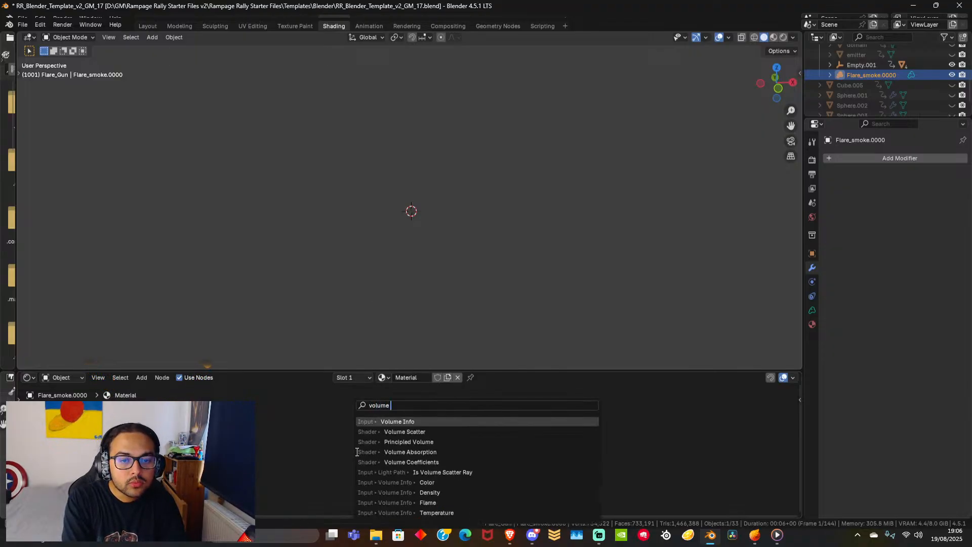
type(" sh")
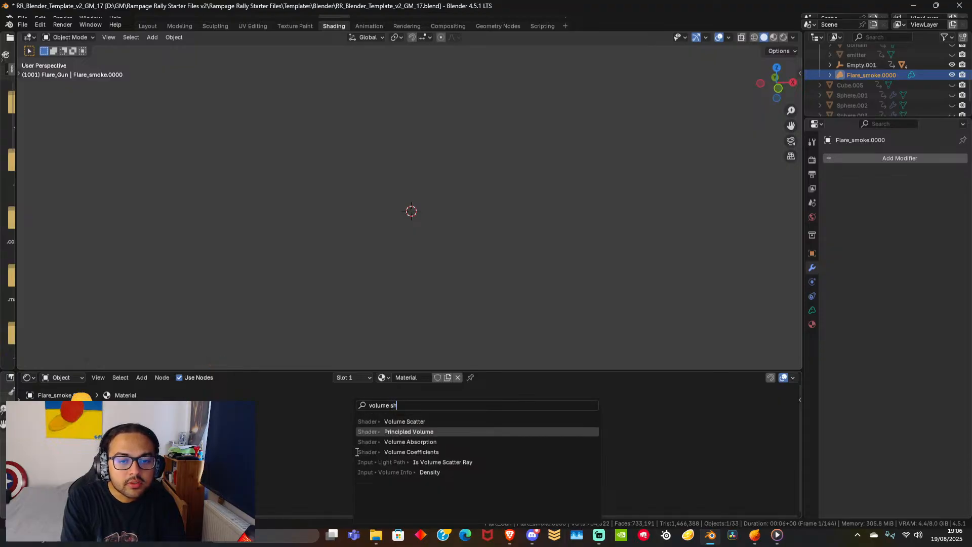
left_click(364, 431)
left_click(344, 411)
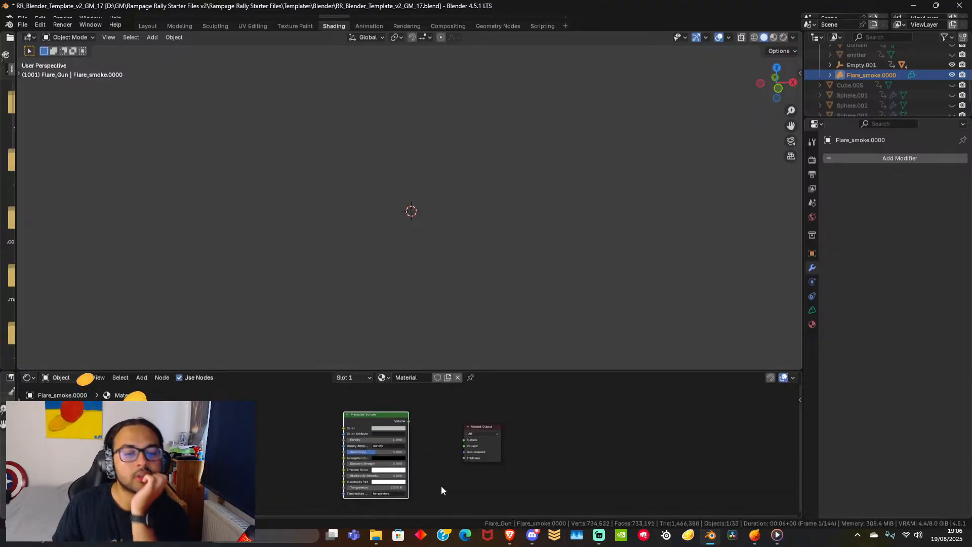
Connect the Principled Volume node's output to the Volume input of the Material Output in the Flare_smoke.0000 material.
scroll(446, 466, "up", 2)
left_click_drag(407, 411, 481, 443)
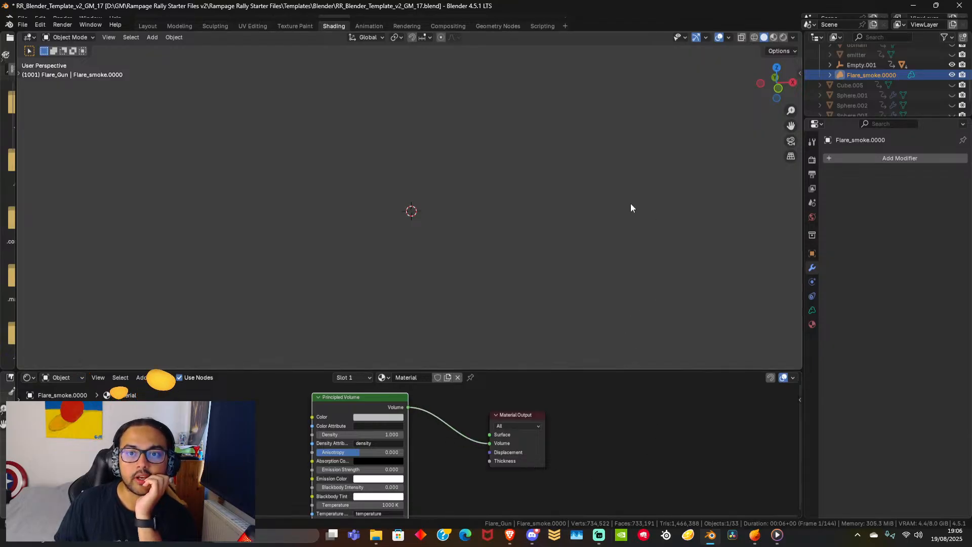
middle_click_drag(630, 203, 685, 193)
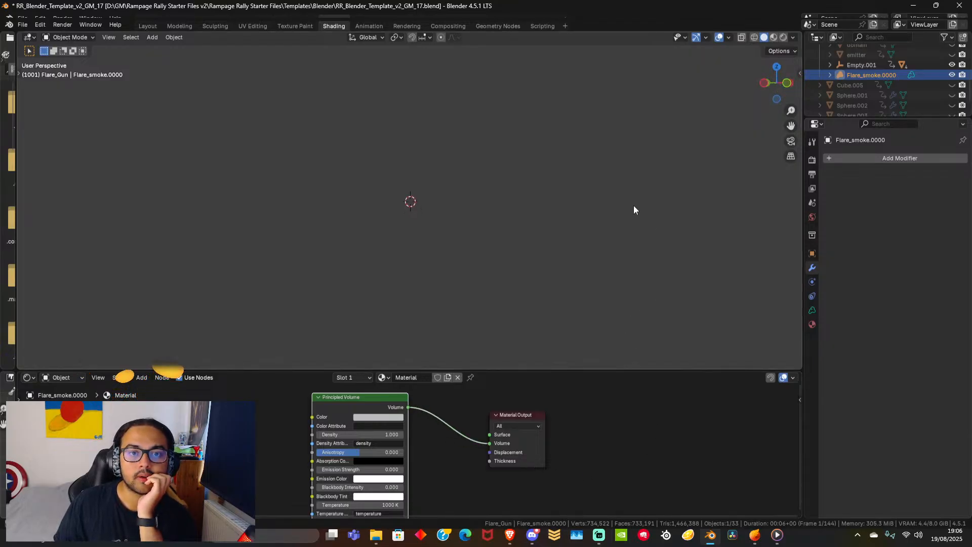
scroll(466, 220, "up", 20)
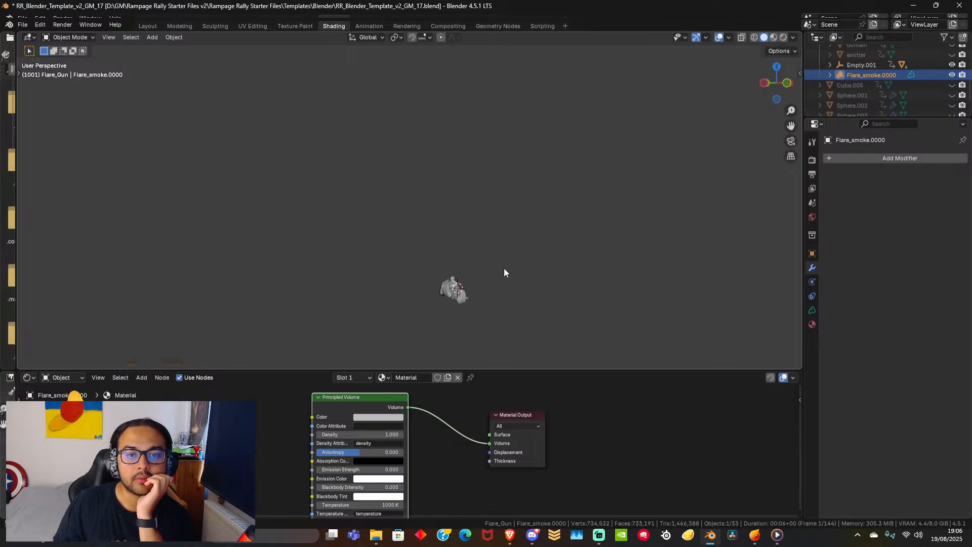
middle_click_drag(503, 273, 462, 287)
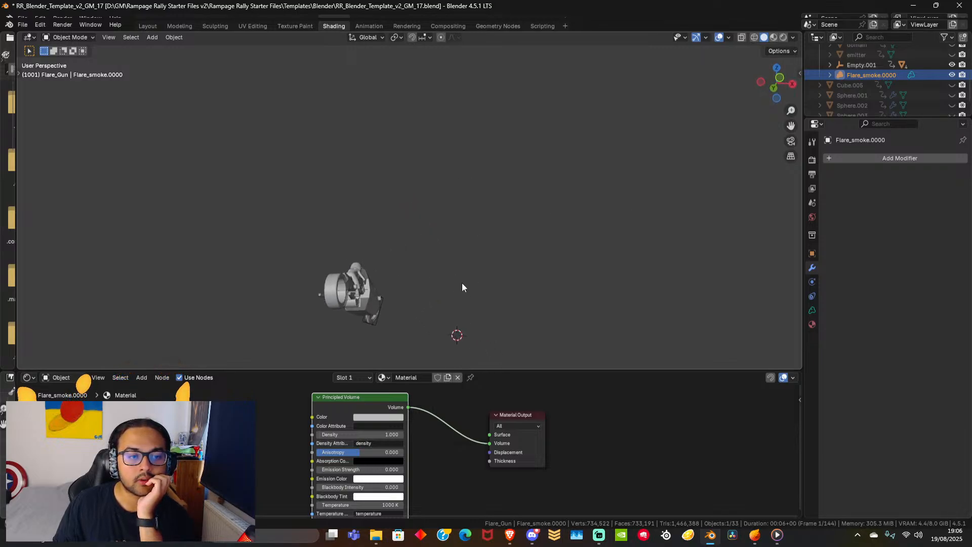
Switch to the Layout workspace and scrub through the animation to check whether the flare smoke shows in the viewport.
left_click(147, 26)
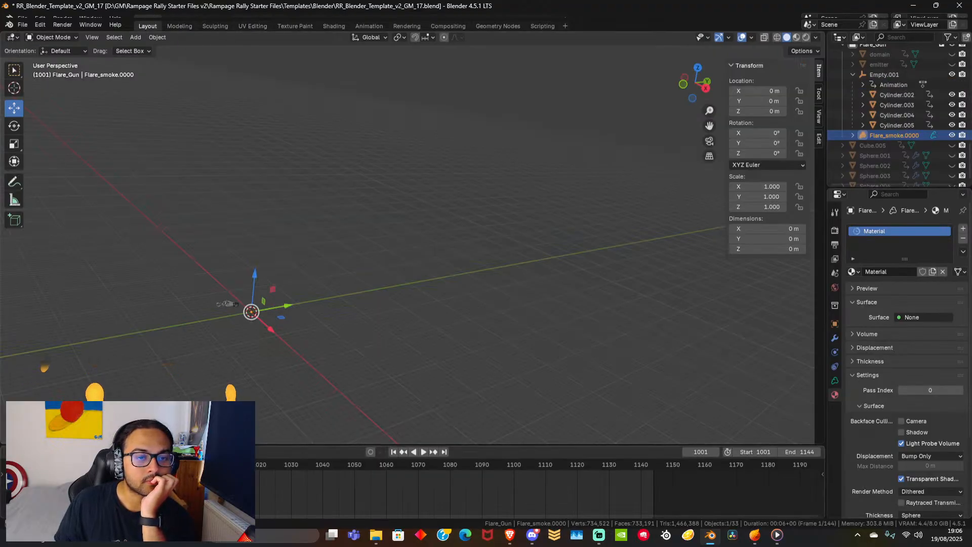
key("space")
left_click_drag(258, 463, 636, 460)
key("space")
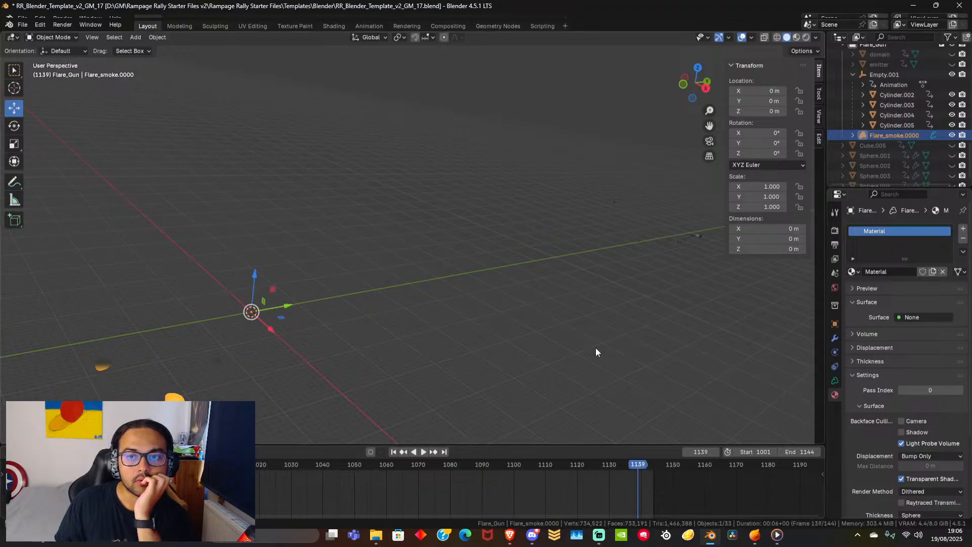
left_click(478, 313)
middle_click_drag(493, 287, 551, 384)
left_click_drag(281, 463, 462, 449)
key("space")
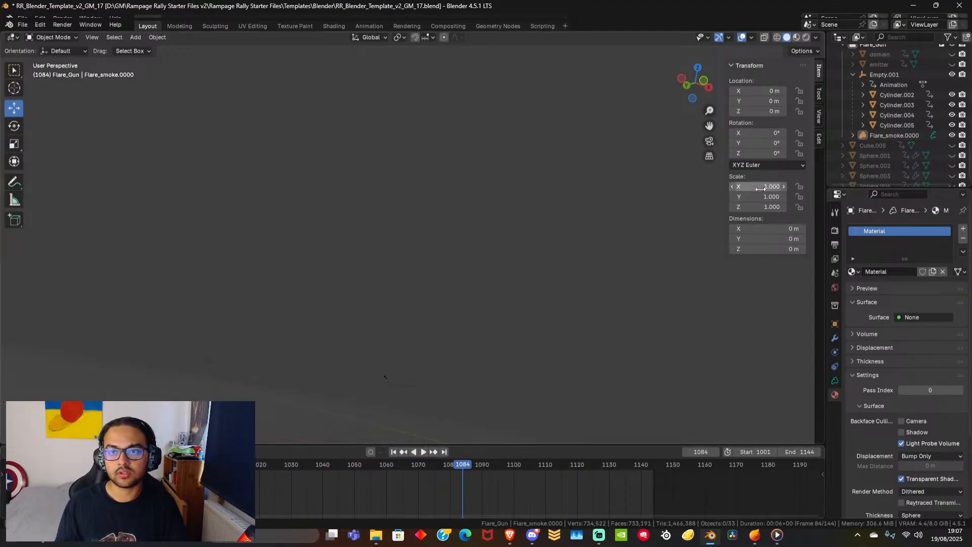
Set the Flare_smoke.0000 volume's scale to 0.1 on X, Y and Z.
left_click(760, 188)
left_click(682, 182)
left_click_drag(760, 187, 760, 207)
type("0.1")
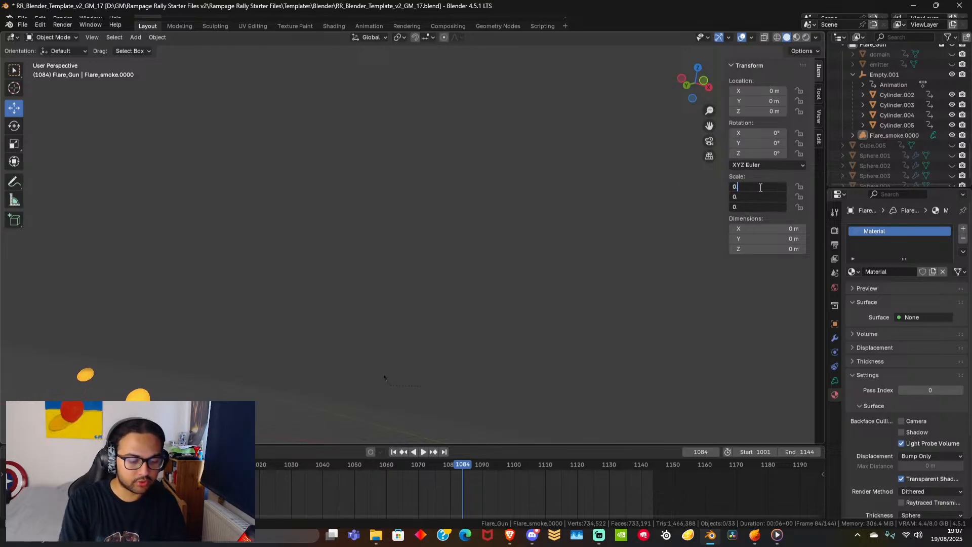
key("Return")
middle_click_drag(620, 283, 413, 253)
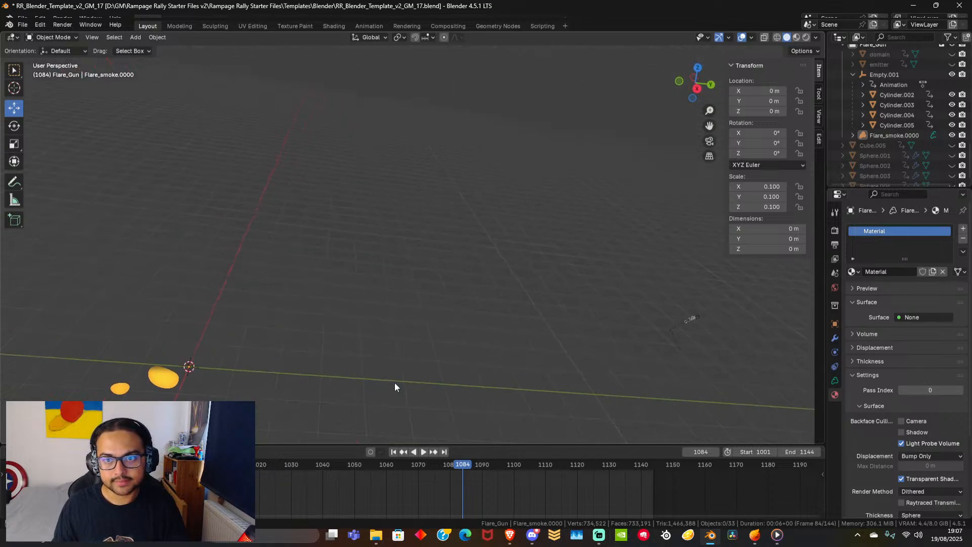
Scrub and play the animation to inspect the rescaled flare smoke along the bike's path.
left_click_drag(368, 466, 295, 467)
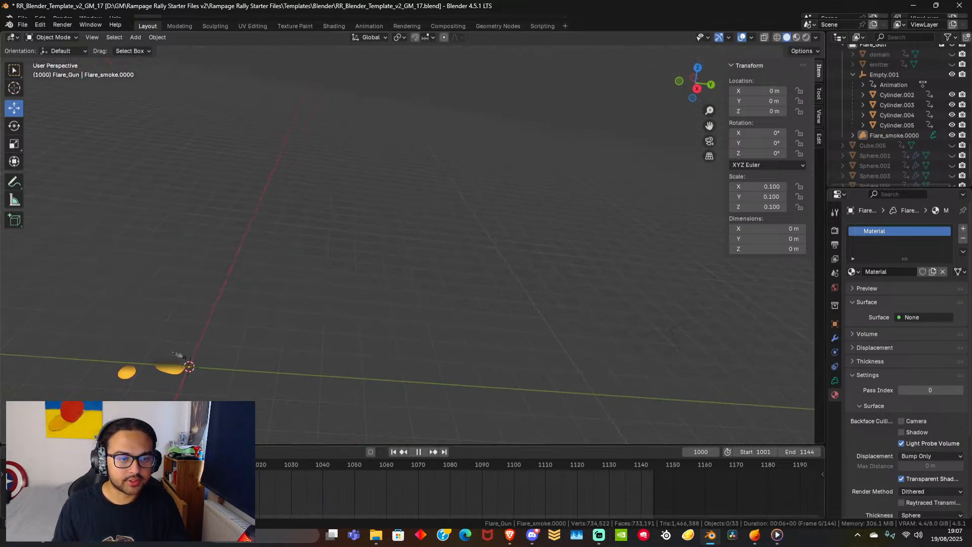
left_click_drag(405, 478, 294, 470)
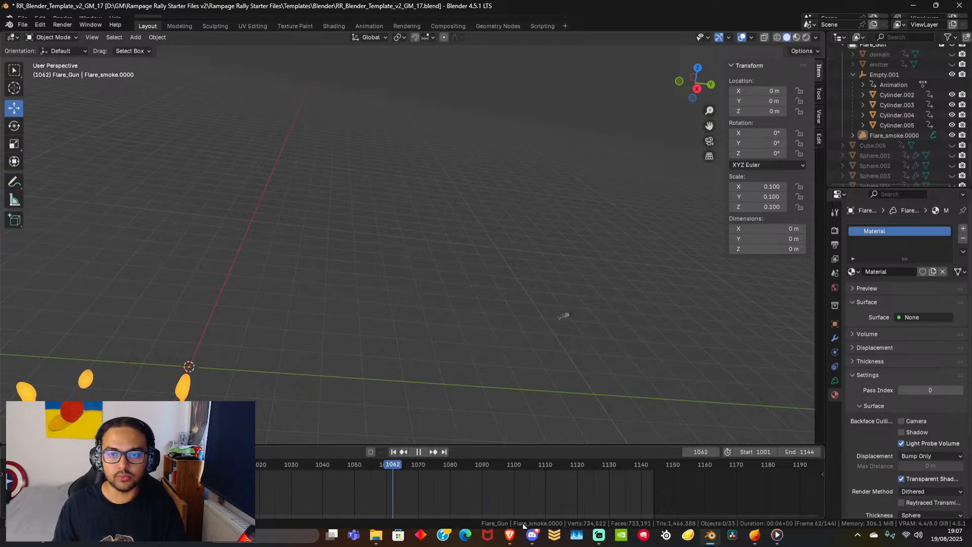
key("space")
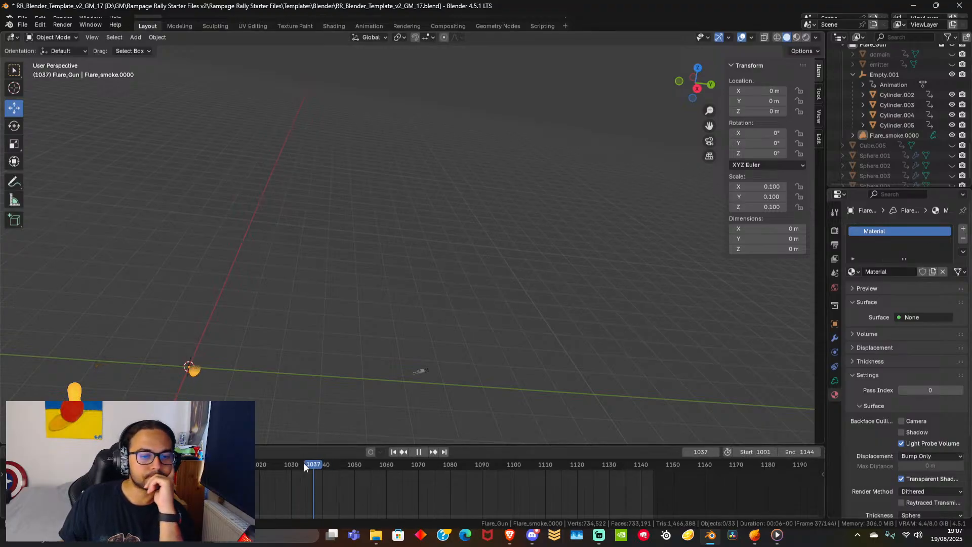
key("shift+Left")
key("space")
left_click(423, 452)
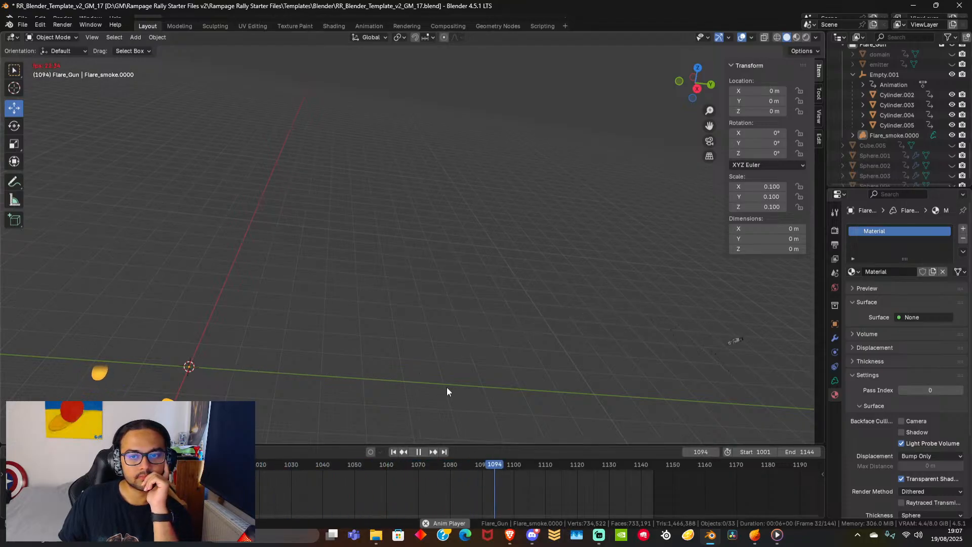
left_click(418, 451)
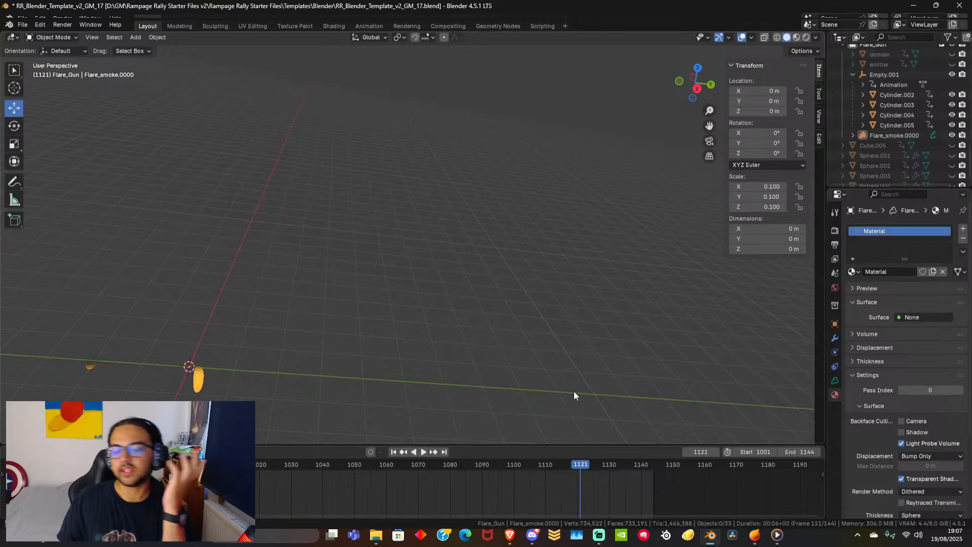
Set the viewport display density of the Flare_smoke.0000 volume to 10.
left_click(753, 535)
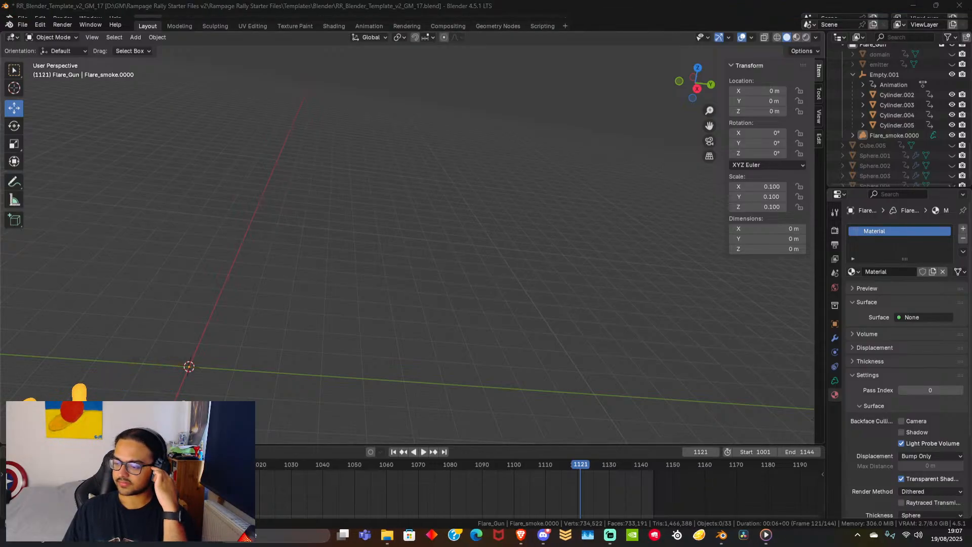
middle_click_drag(405, 380, 472, 364)
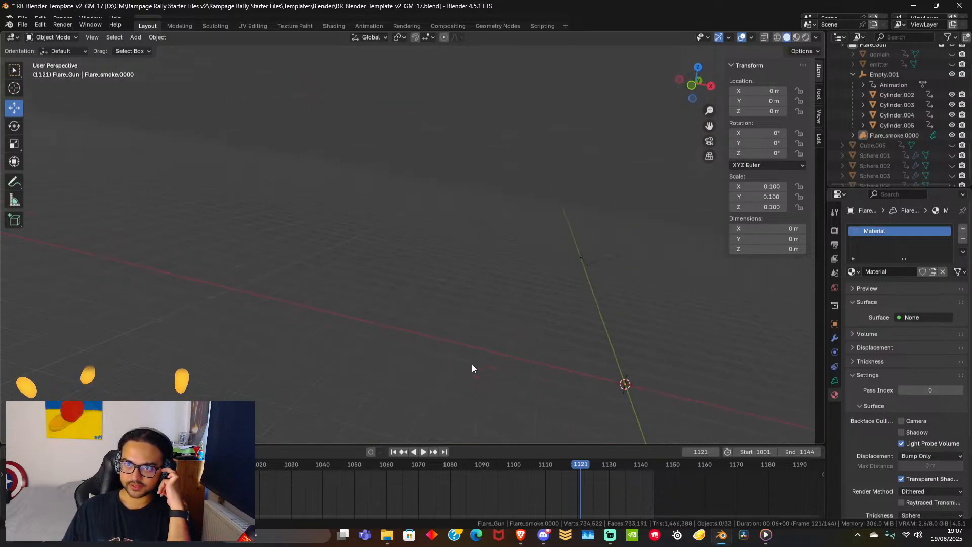
left_click(936, 134)
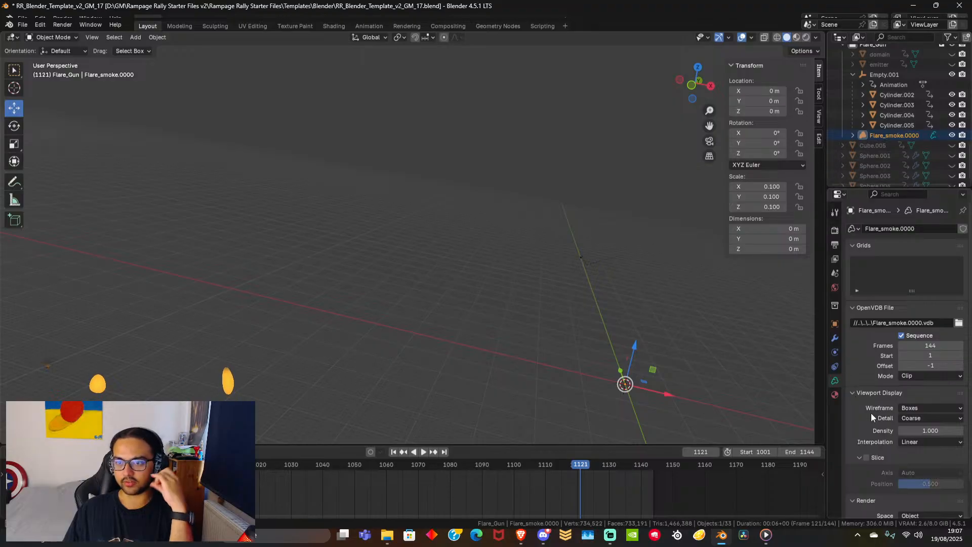
left_click_drag(930, 430, 961, 430)
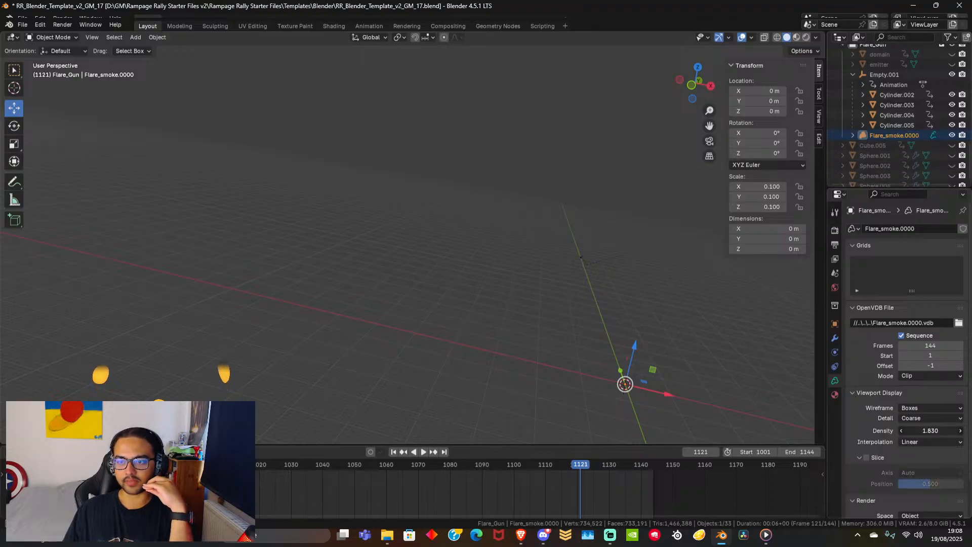
left_click(930, 430)
type("10")
key("Return")
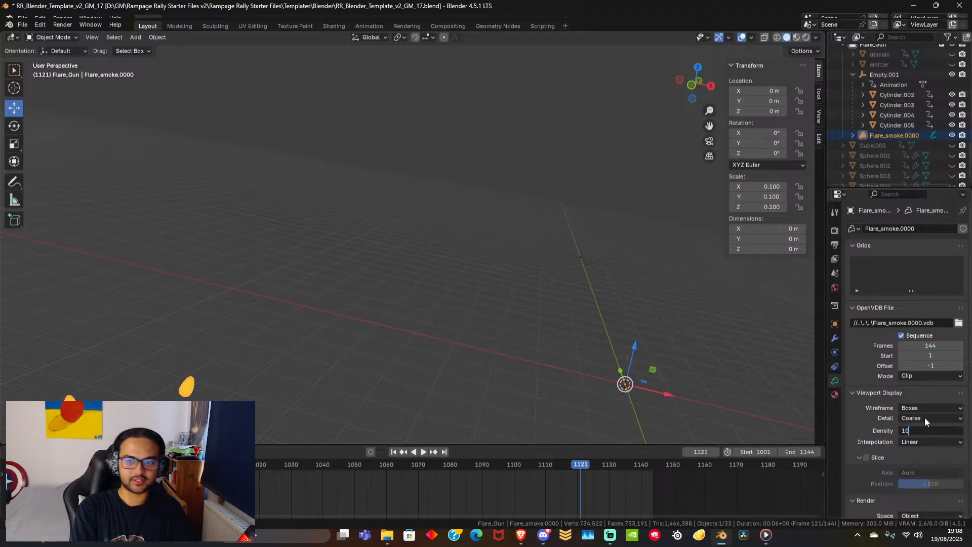
Scrub the animation for the denser smoke and change the viewport to Rendered shading.
middle_click_drag(692, 279, 567, 276)
left_click_drag(325, 467, 533, 464)
key("space")
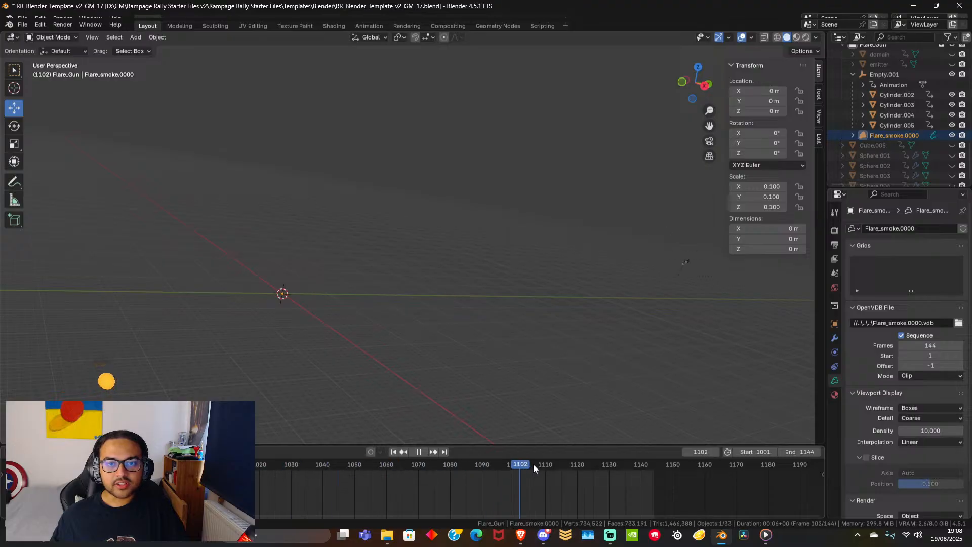
left_click_drag(618, 467, 364, 466)
key("space")
left_click(806, 37)
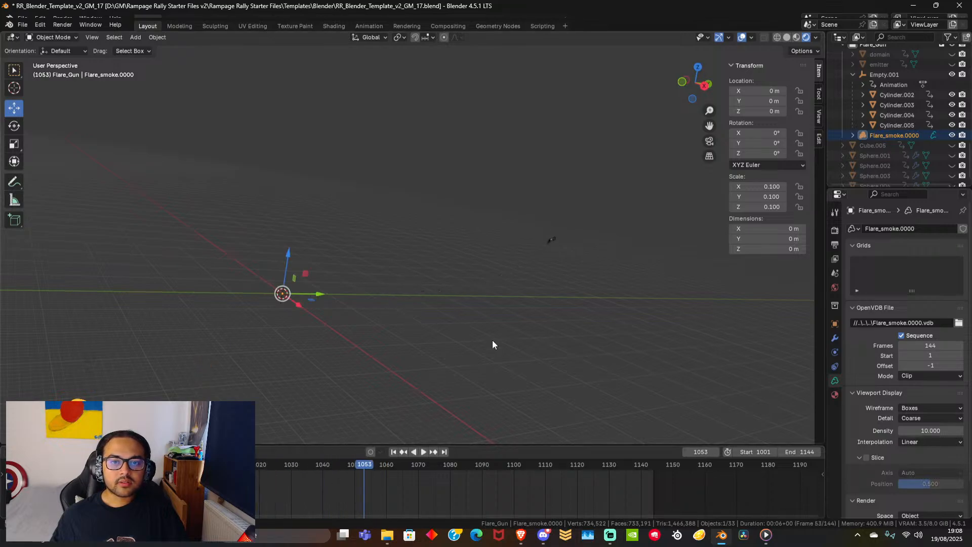
Collapse the Bike_1 collection and its neighbouring collection at the start of the scene hierarchy.
scroll(922, 139, "up", 5)
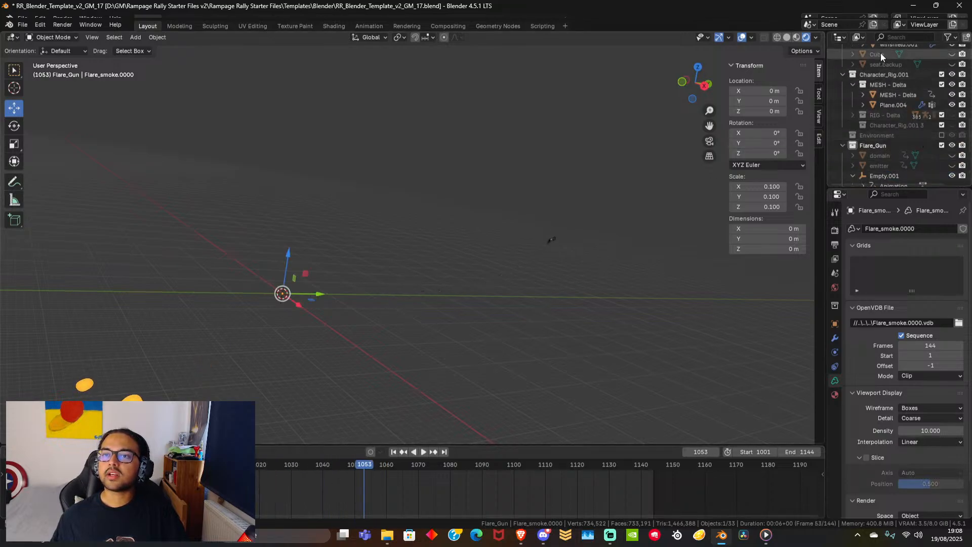
scroll(890, 125, "up", 7)
scroll(890, 125, "up", 10)
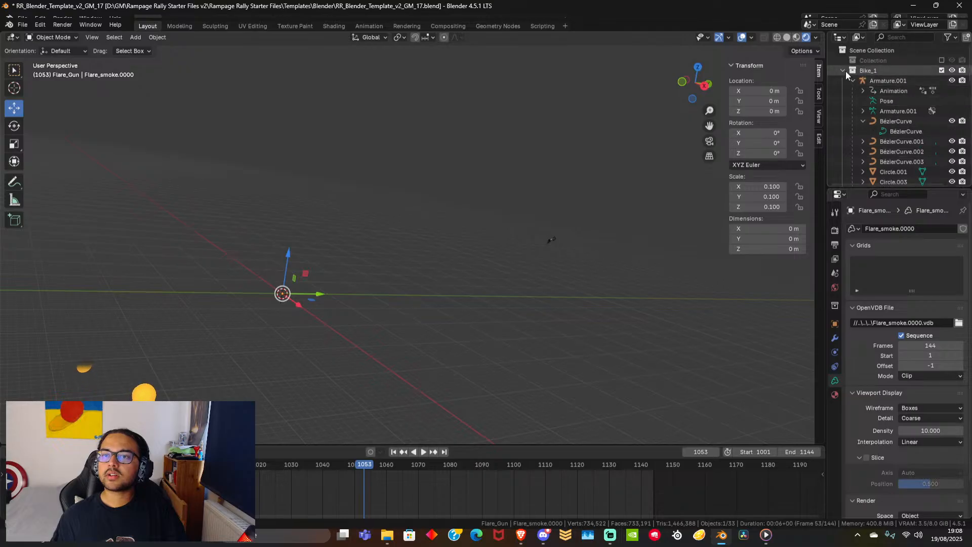
left_click(842, 80)
left_click(842, 101)
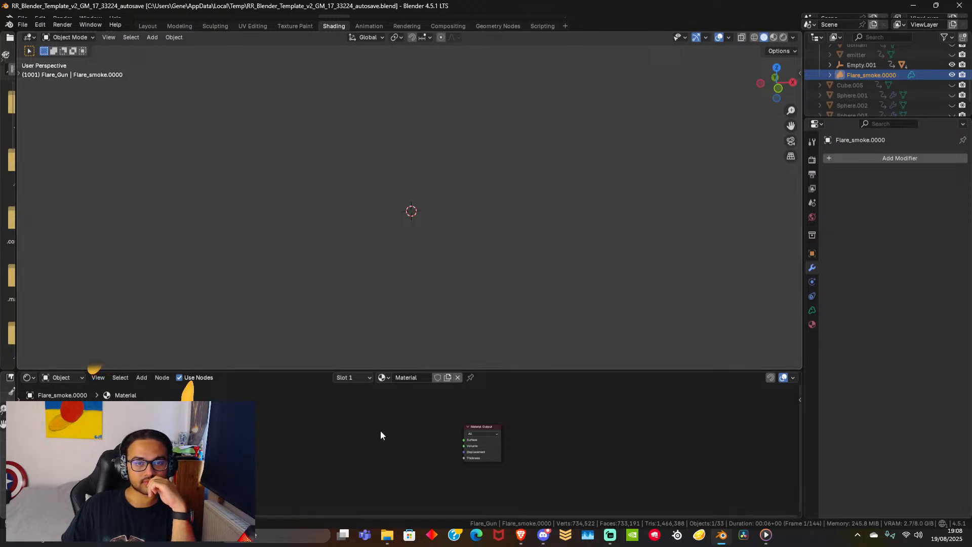
Add a Principled Volume node to the Flare_smoke.0000 material and connect it to the Material Output's Volume input.
key("shift+a")
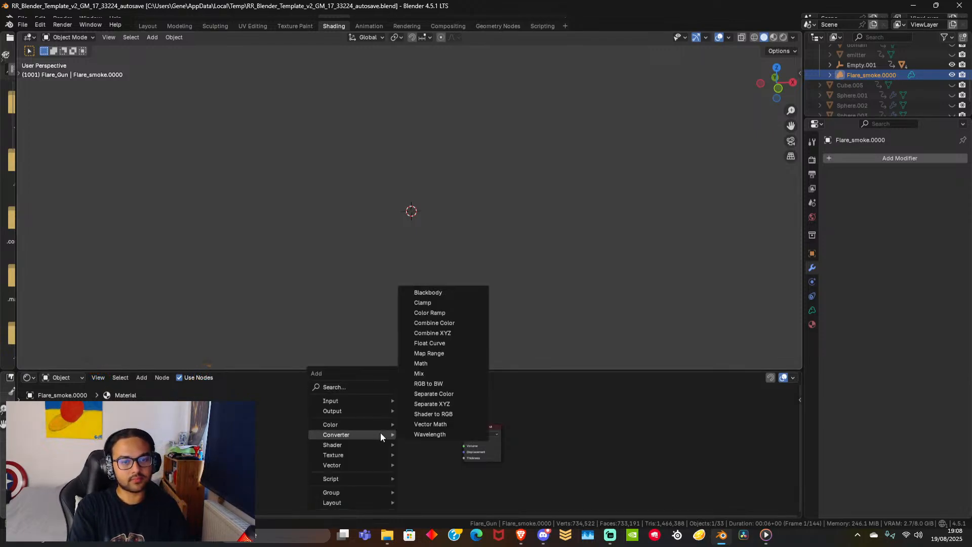
type("bolume")
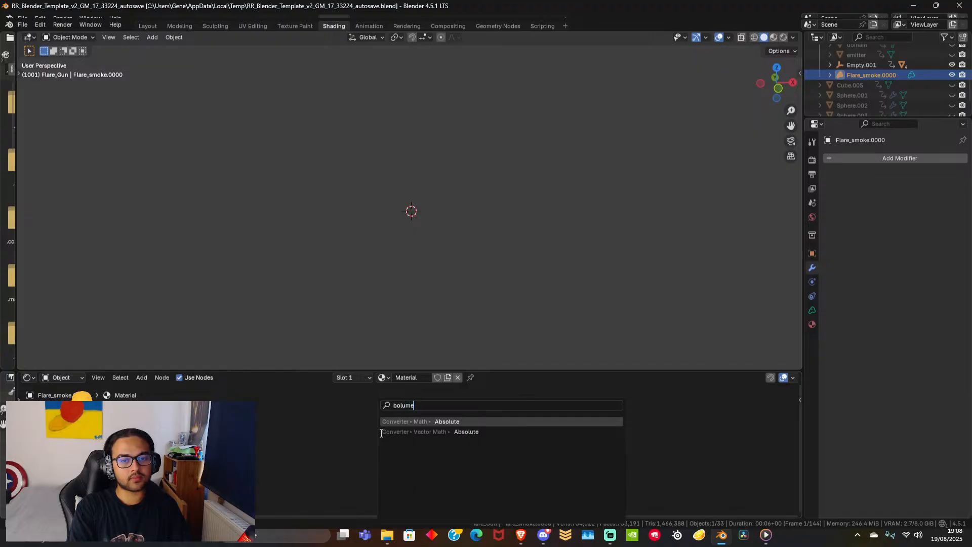
key("BackSpace")
key("BackSpace")
key("BackSpace")
key("BackSpace")
key("BackSpace")
type("vol")
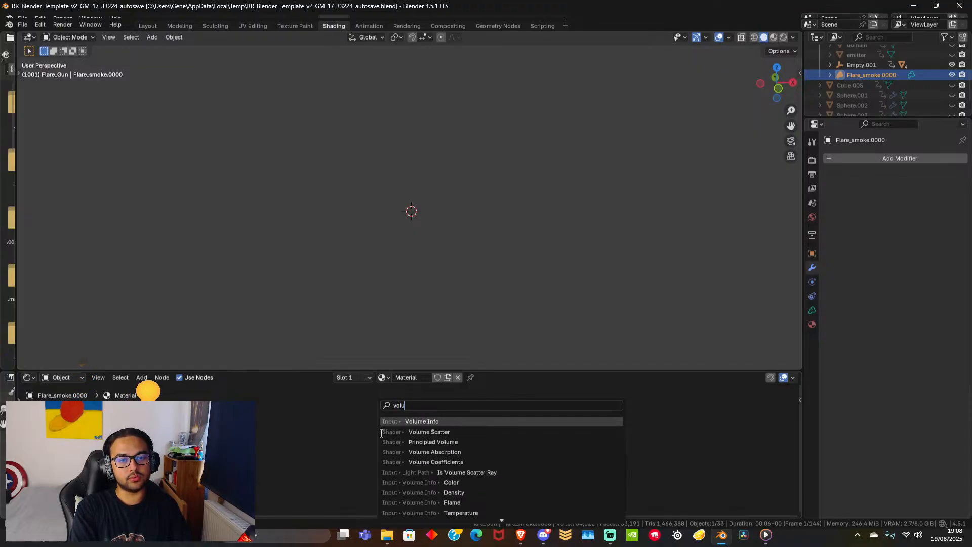
key("Down")
key("Down")
key("Down")
key("Return")
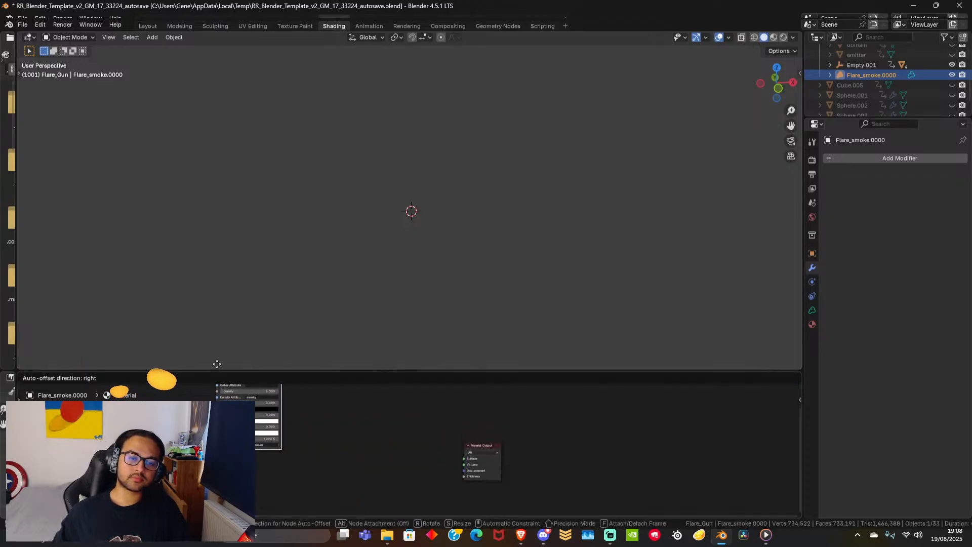
left_click(365, 443)
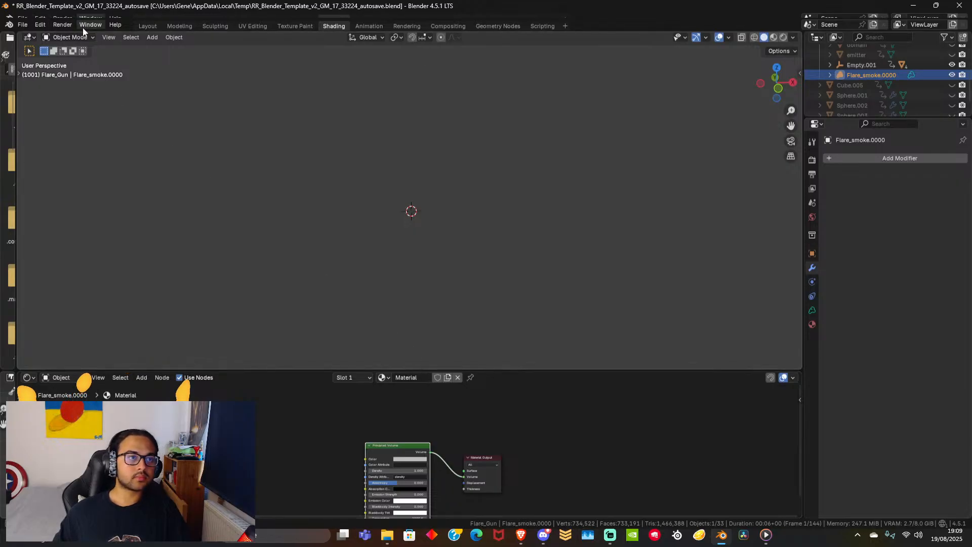
Return to the Layout workspace and save the recovered autosave as RR_Blender_Template_v2_GM_17.blend in the Templates\Blender folder.
left_click(147, 26)
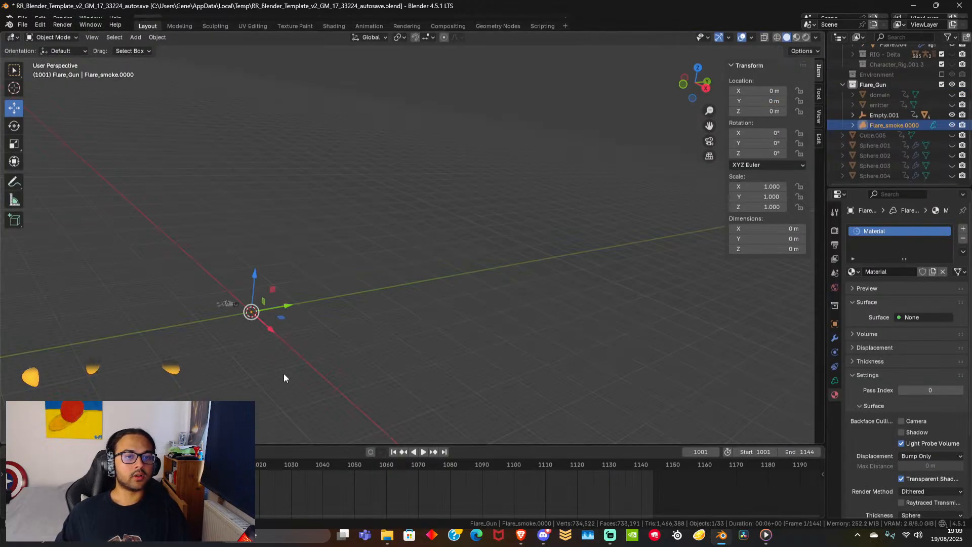
scroll(282, 373, "up", 3)
left_click(23, 26)
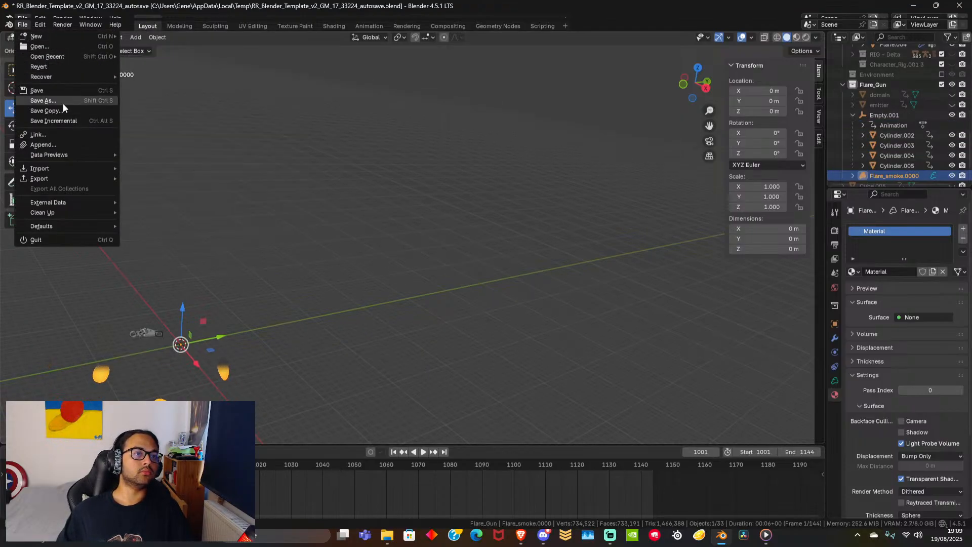
key("Escape")
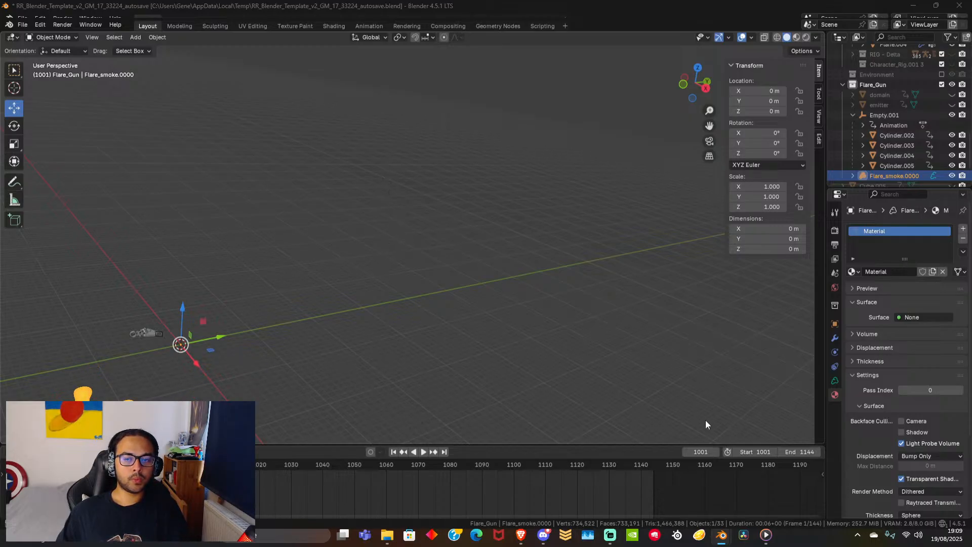
key("ctrl+s")
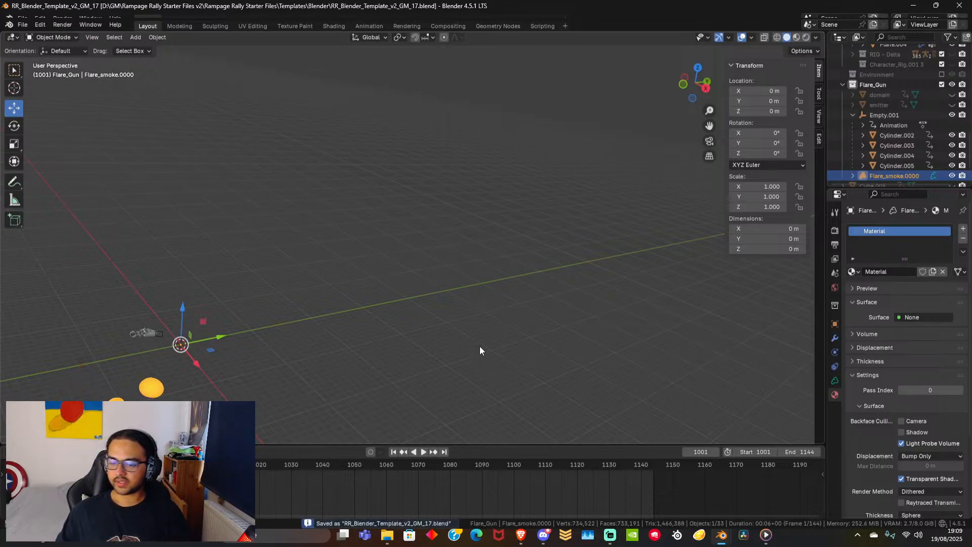
Play the animation from frame 1001 with the bike and the flare smoke's origin in view.
middle_click_drag(445, 333, 449, 319)
scroll(323, 287, "up", 2)
scroll(323, 286, "down", 1)
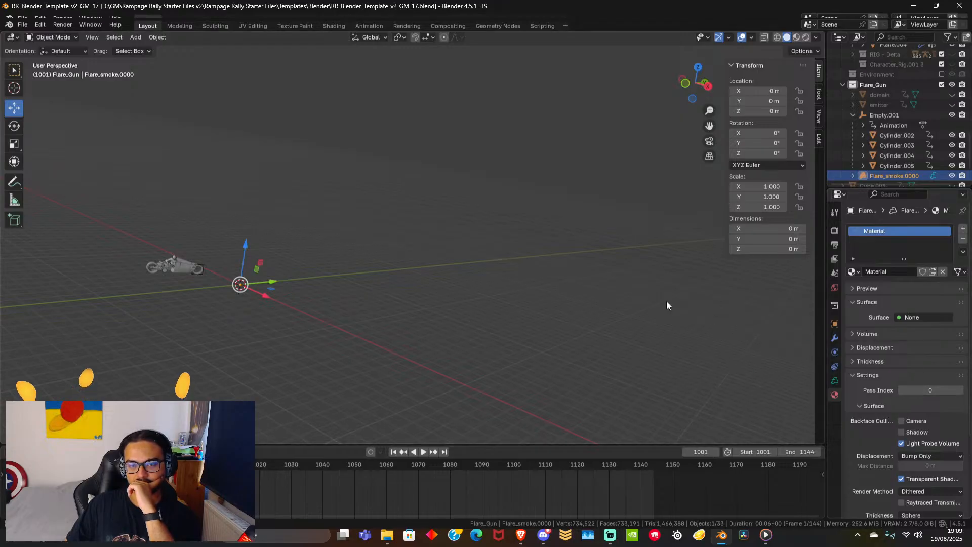
key("space")
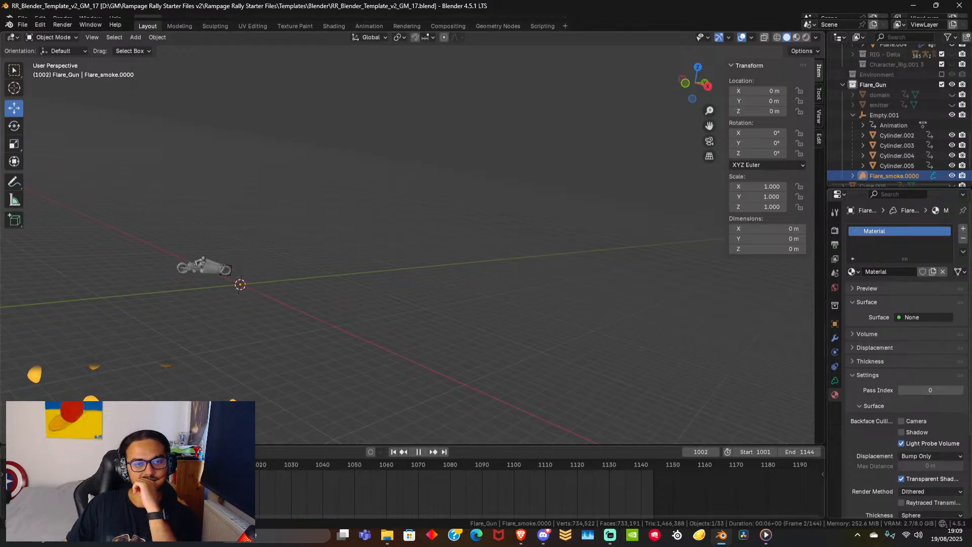
Stop the playback and raise the Principled Volume density of the Flare_smoke.0000 material to 112.3.
key("Escape")
scroll(873, 330, "down", 5)
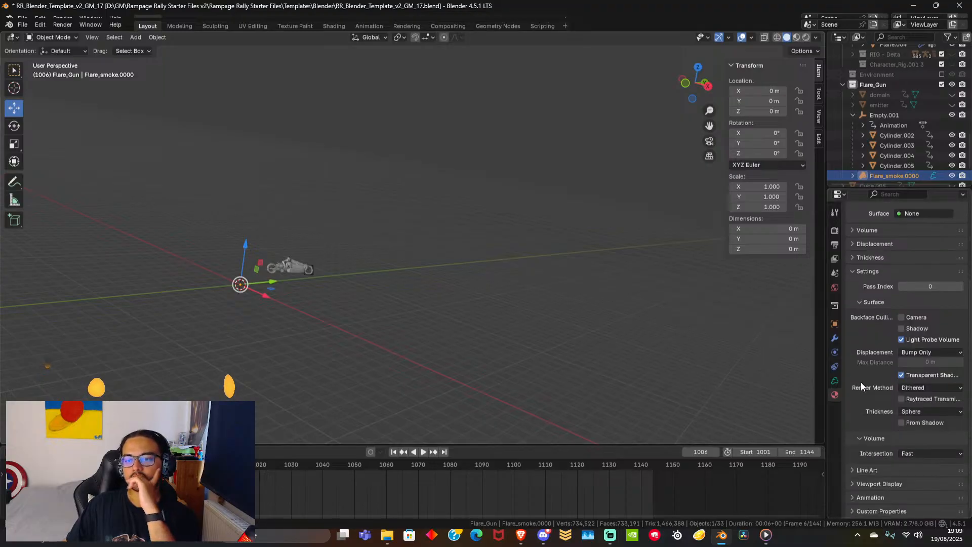
scroll(860, 367, "up", 5)
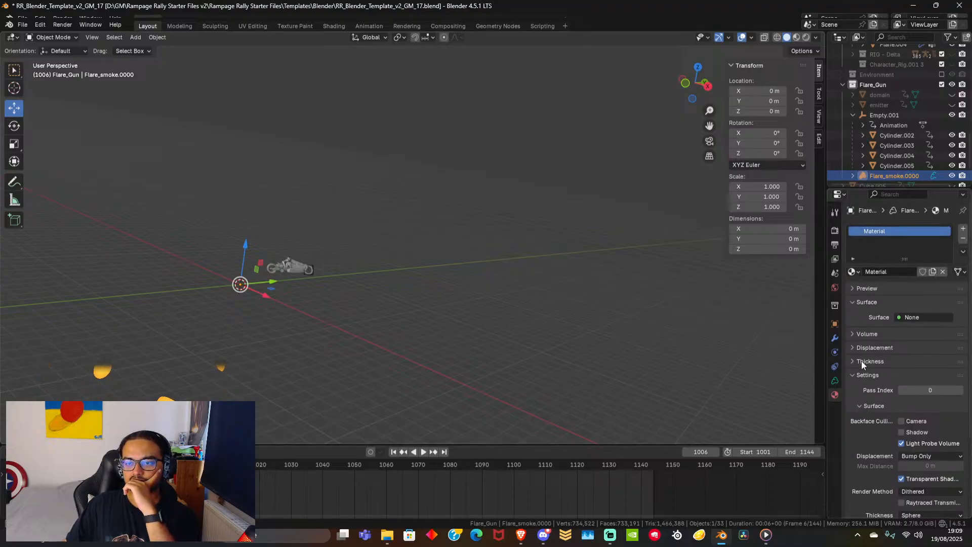
left_click(852, 348)
left_click(852, 347)
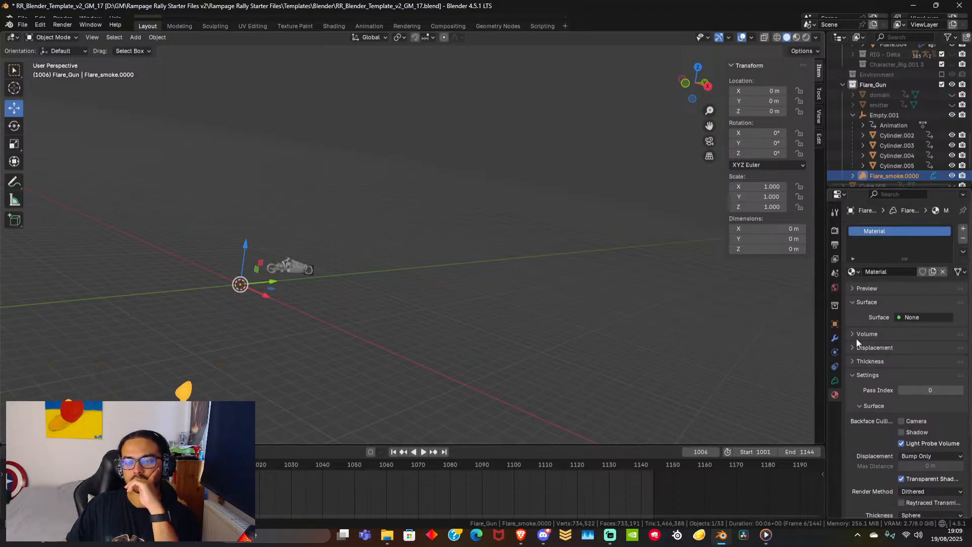
left_click(861, 334)
double_click(928, 393)
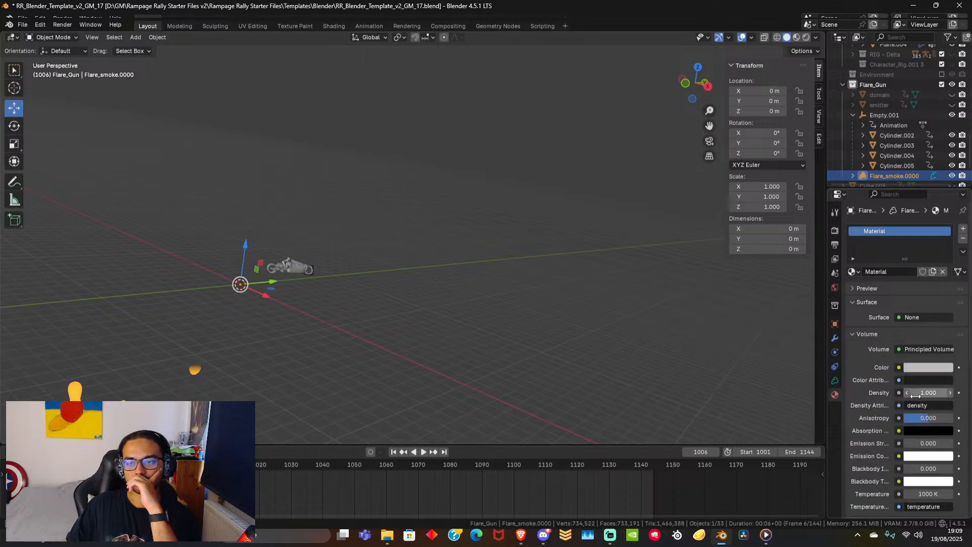
type("6.5")
key("Return")
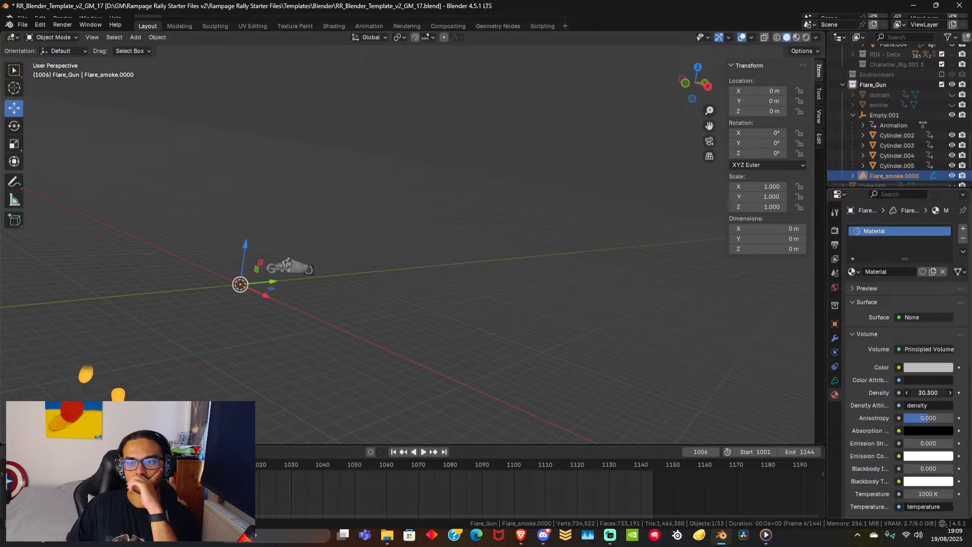
left_click_drag(928, 392, 909, 402)
middle_click_drag(418, 360, 378, 354)
scroll(399, 319, "down", 6)
Collapse the Bike_1 collection, examine the contents of the Environment collection by enabling it, and exclude it again.
scroll(864, 108, "up", 17)
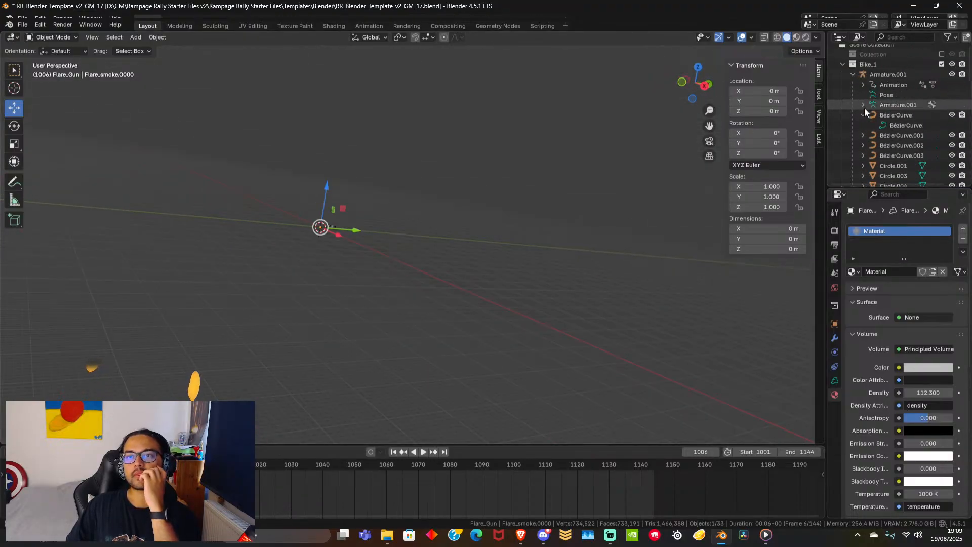
left_click(841, 65)
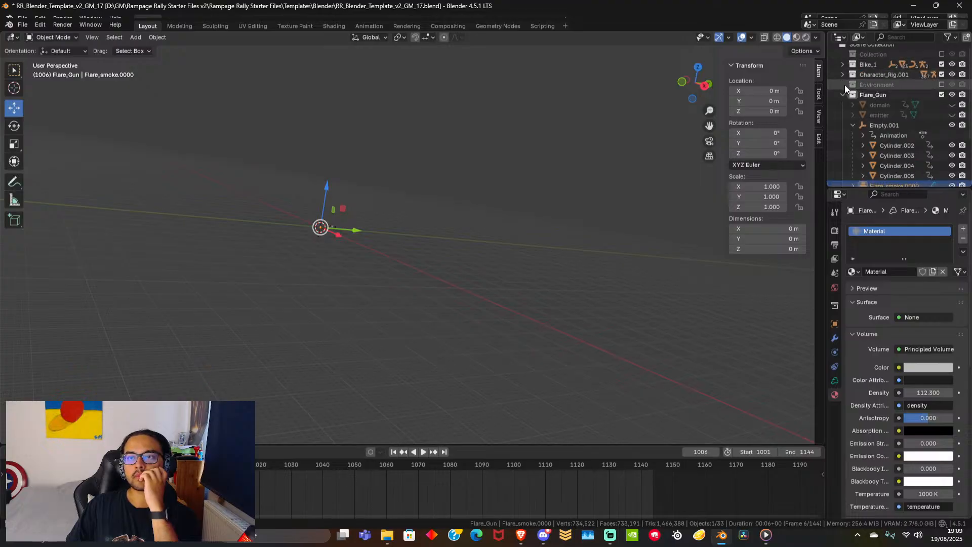
left_click(941, 84)
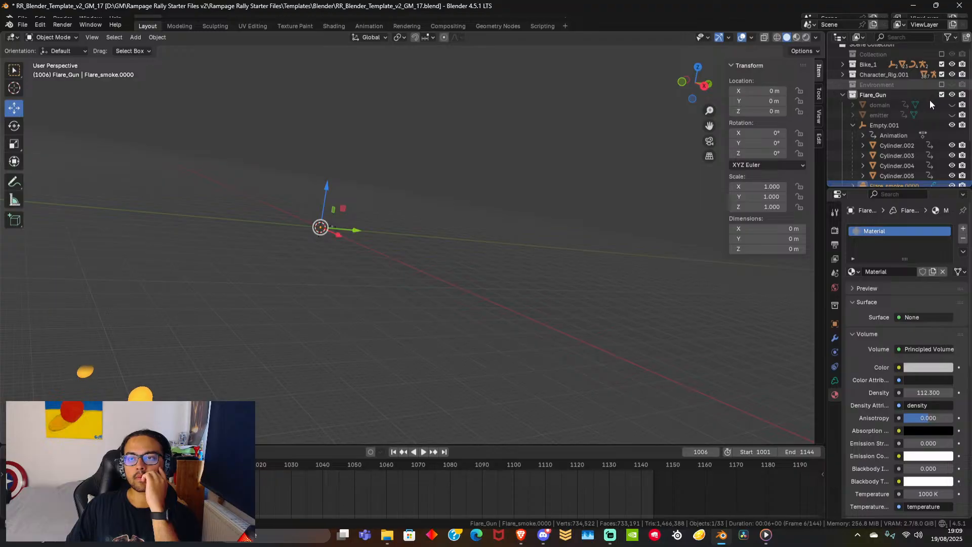
left_click(842, 85)
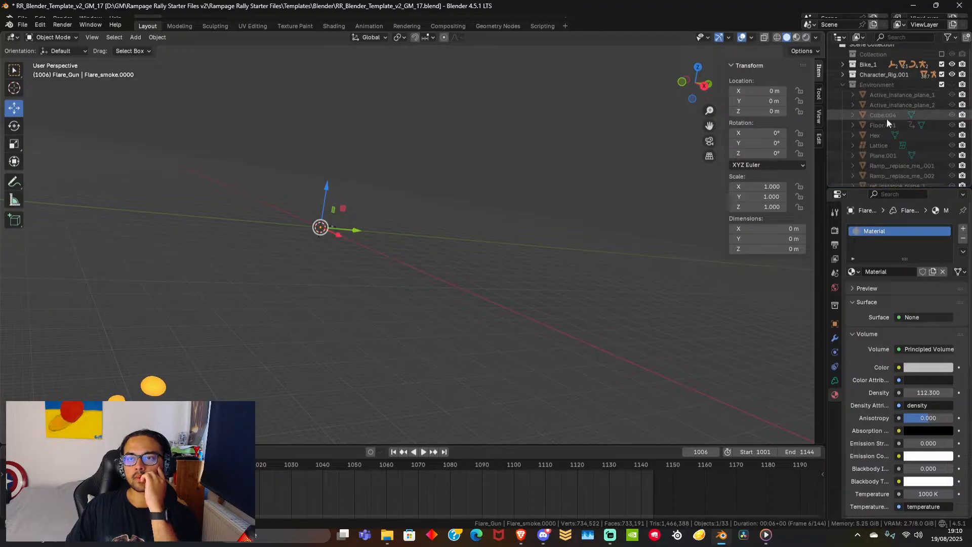
scroll(891, 138, "down", 6)
scroll(891, 140, "up", 1)
scroll(890, 136, "up", 4)
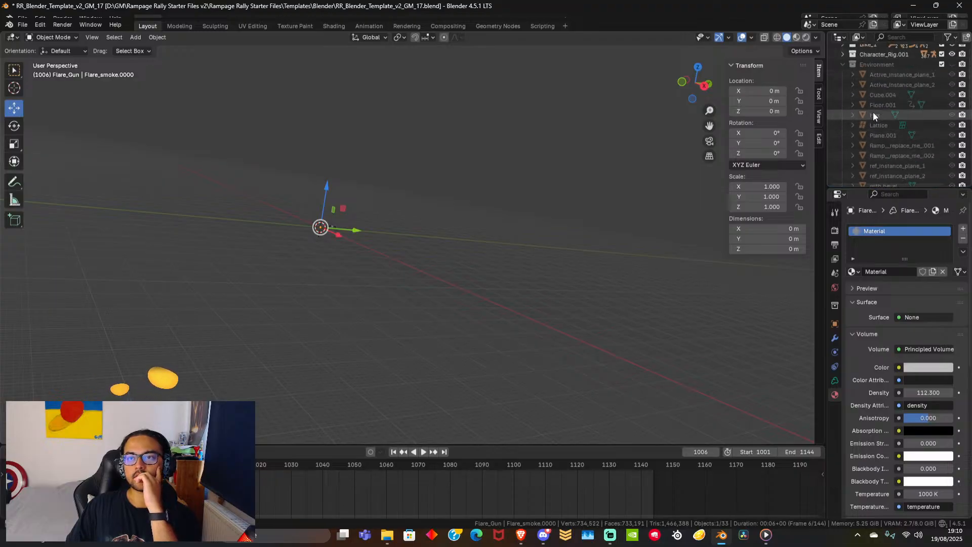
left_click(842, 64)
left_click(942, 65)
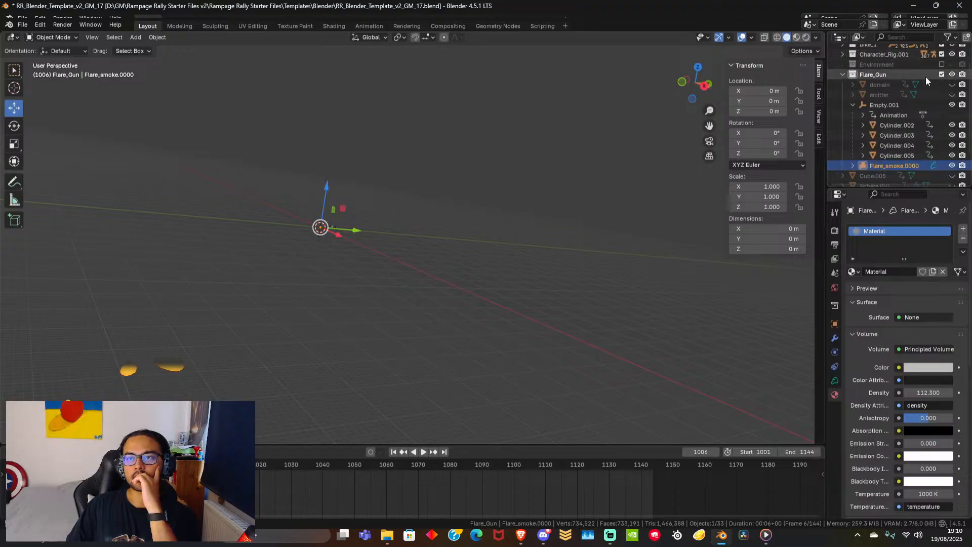
Hide the Flare_smoke.0000 volume in the viewport.
scroll(837, 91, "down", 3)
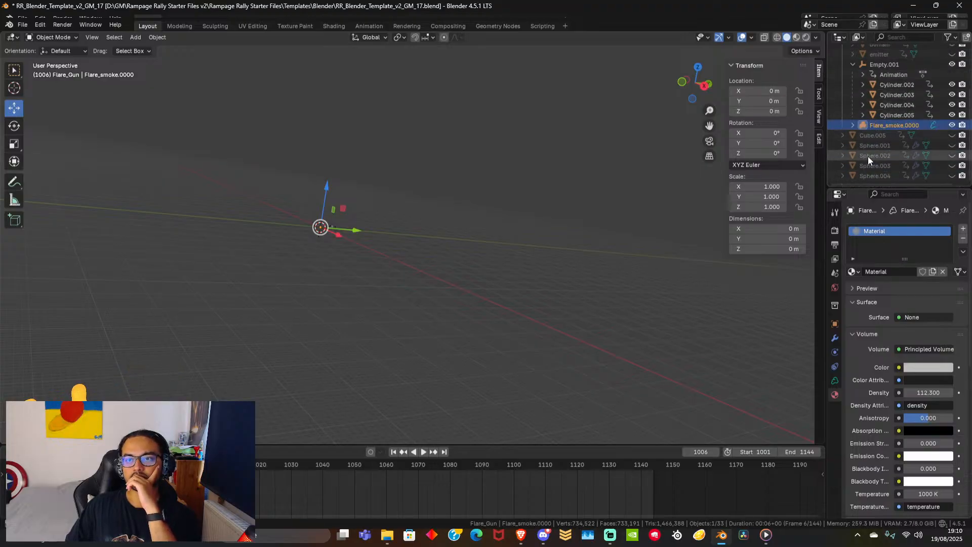
middle_click_drag(384, 257, 344, 261, "shift")
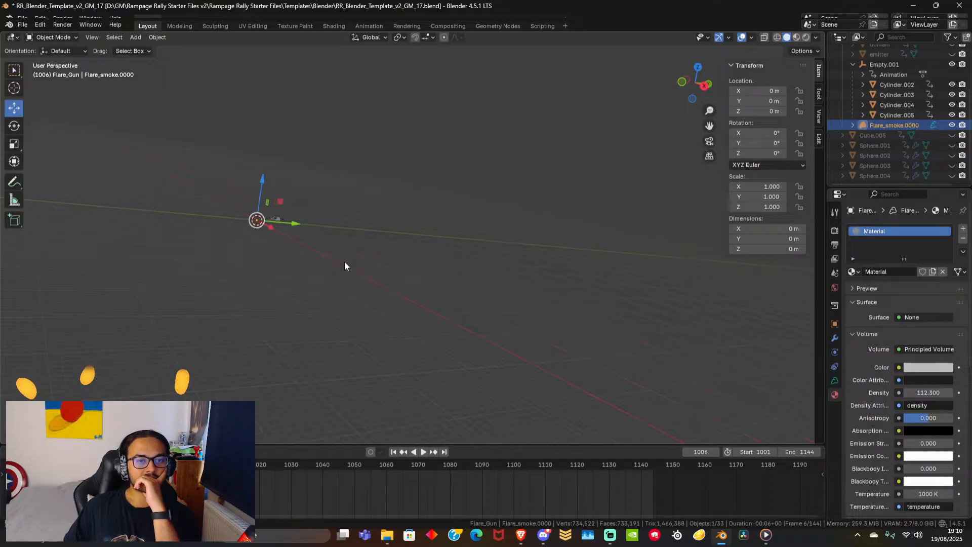
scroll(346, 261, "up", 4)
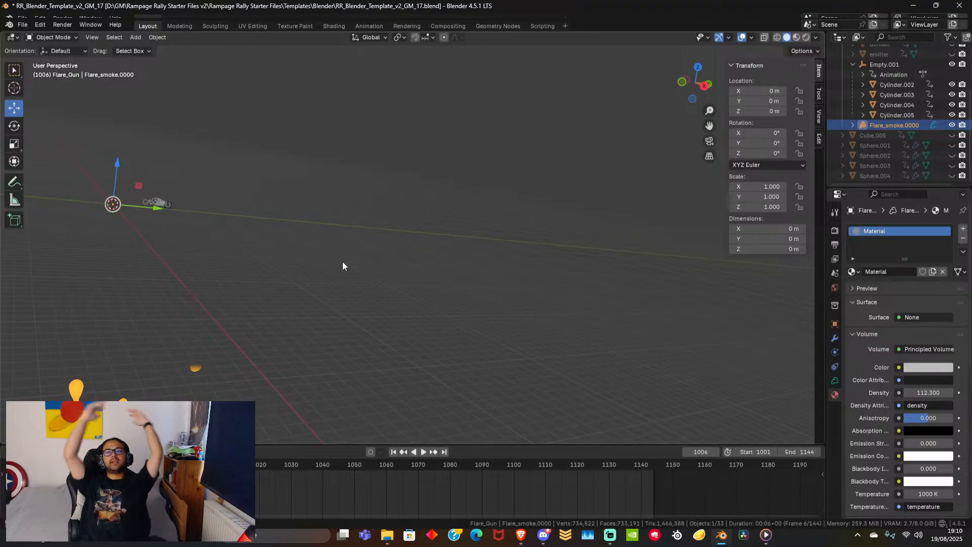
left_click(951, 126)
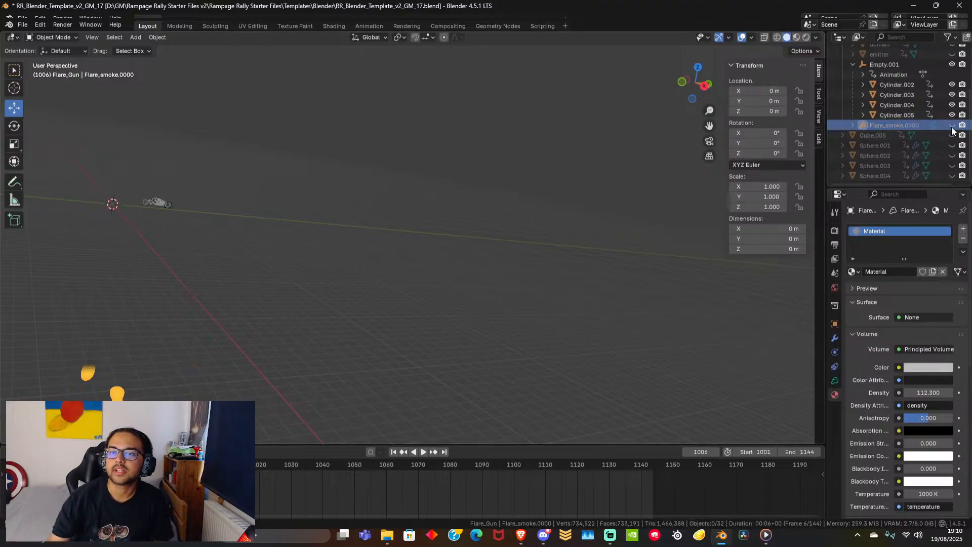
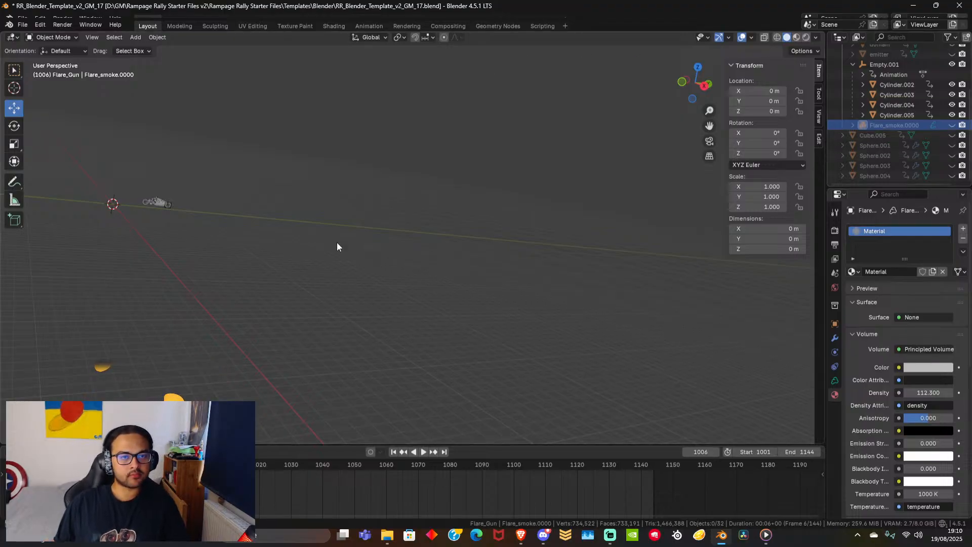
Examine the bike and the scene origin from the front and up close in perspective.
left_click(681, 81)
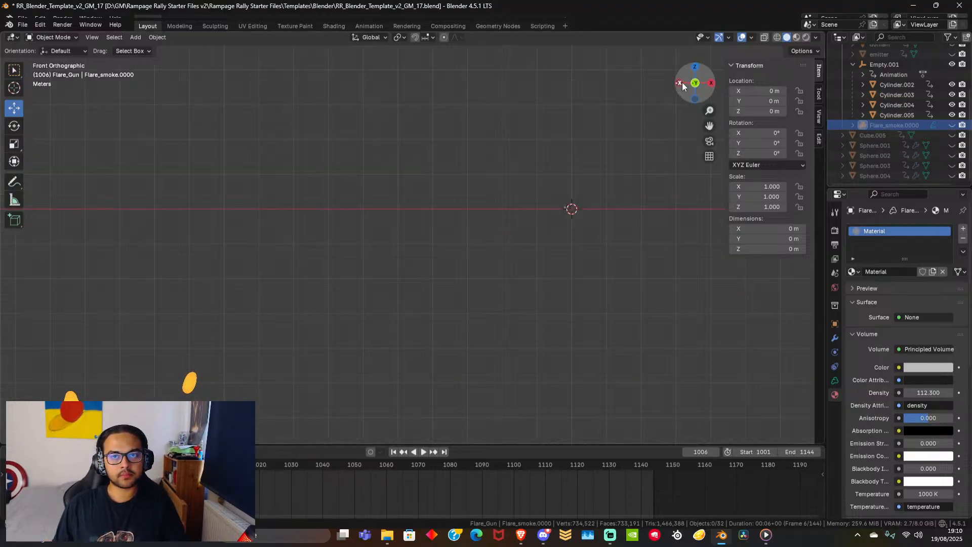
scroll(591, 243, "up", 5)
middle_click_drag(598, 208, 573, 221)
scroll(573, 220, "down", 10)
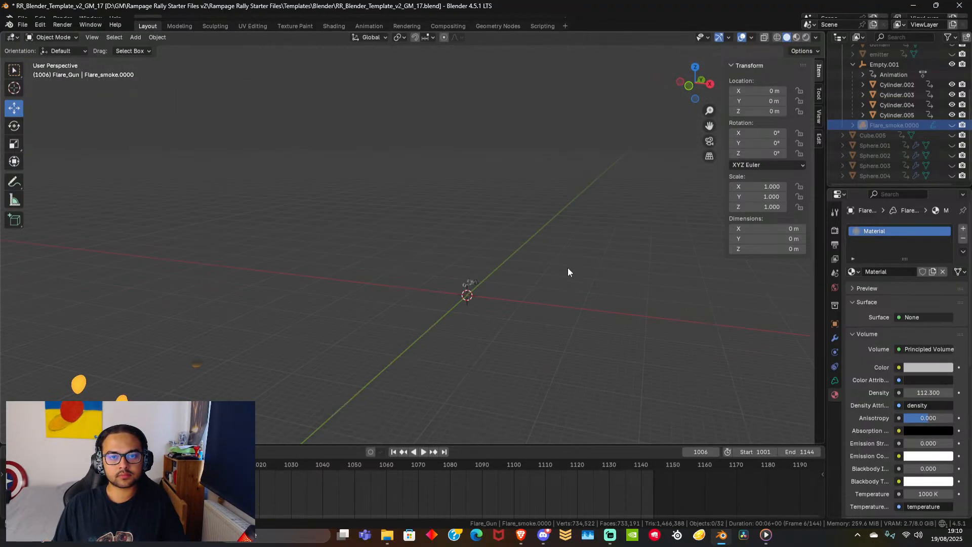
scroll(483, 280, "up", 6)
scroll(498, 282, "up", 3)
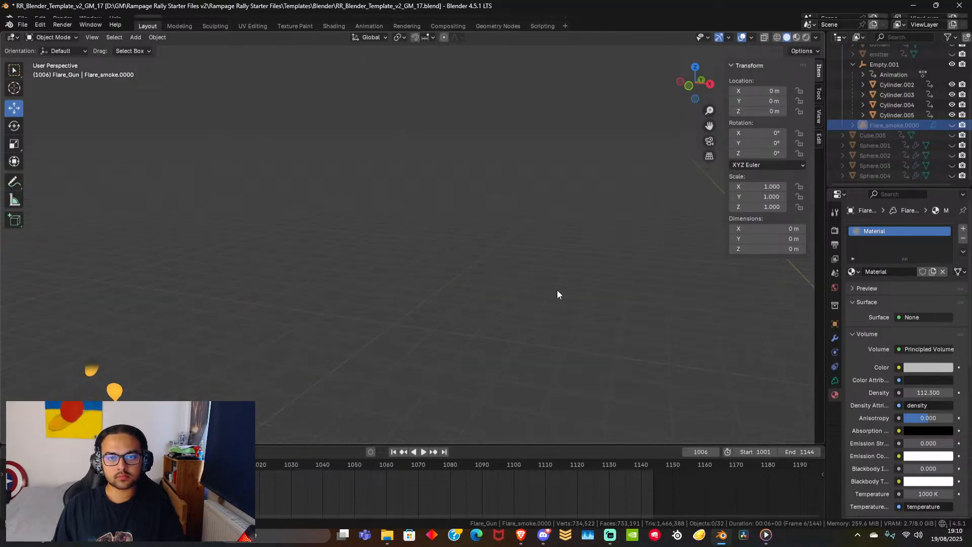
scroll(556, 288, "down", 3)
middle_click_drag(554, 288, 496, 277, "shift")
scroll(492, 283, "up", 1)
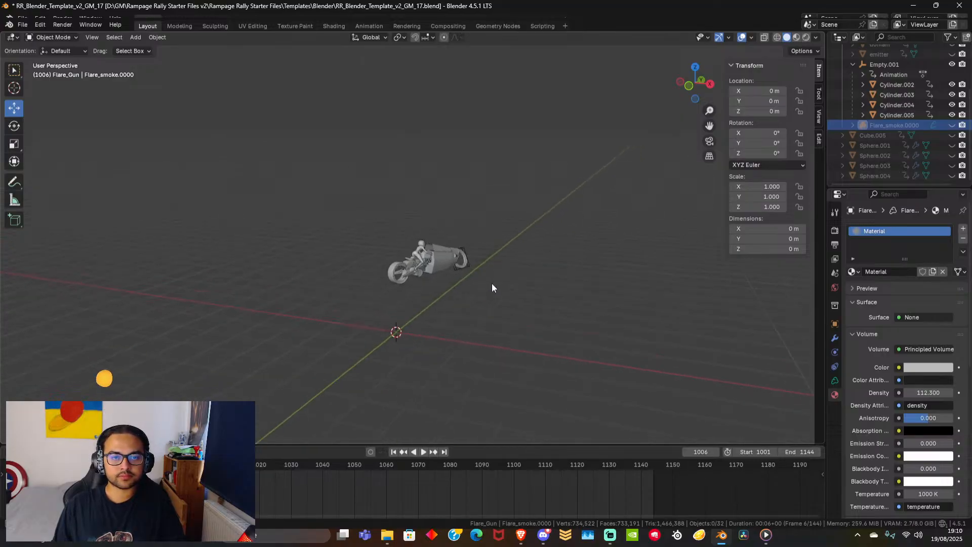
scroll(518, 278, "up", 2)
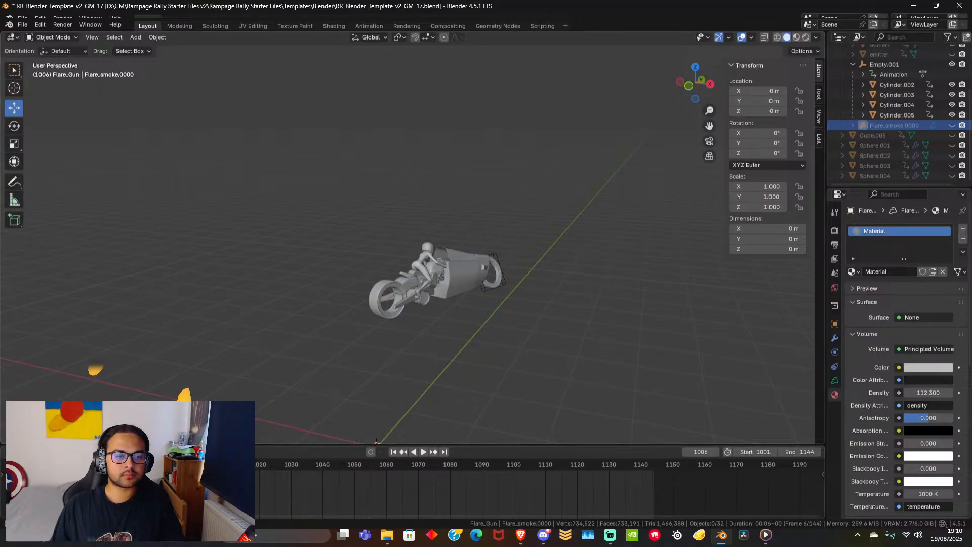
Play the animation from frame 1001, scrub through its end and stop at frame 1078.
key("Left")
key("Left")
key("Left")
key("Left")
key("Left")
key("space")
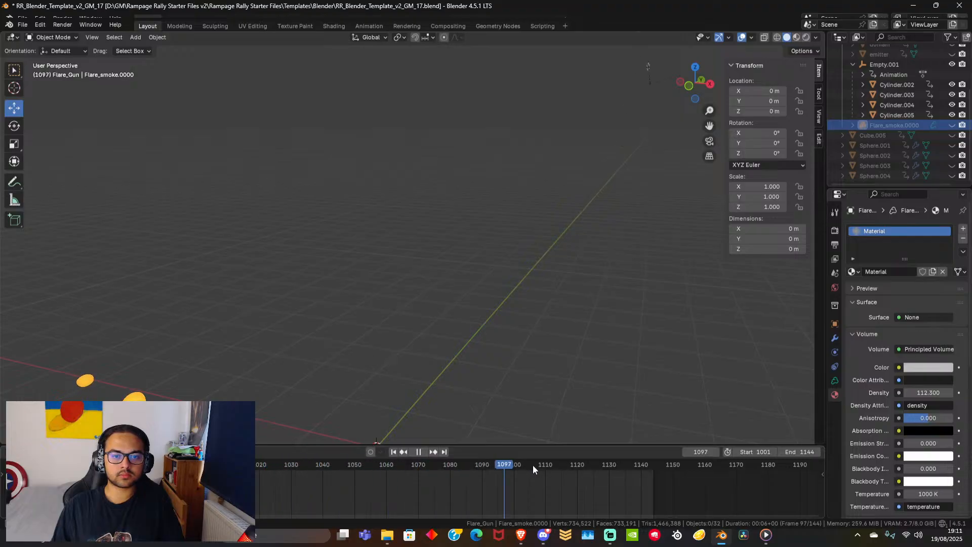
left_click_drag(533, 465, 637, 466)
left_click(443, 467)
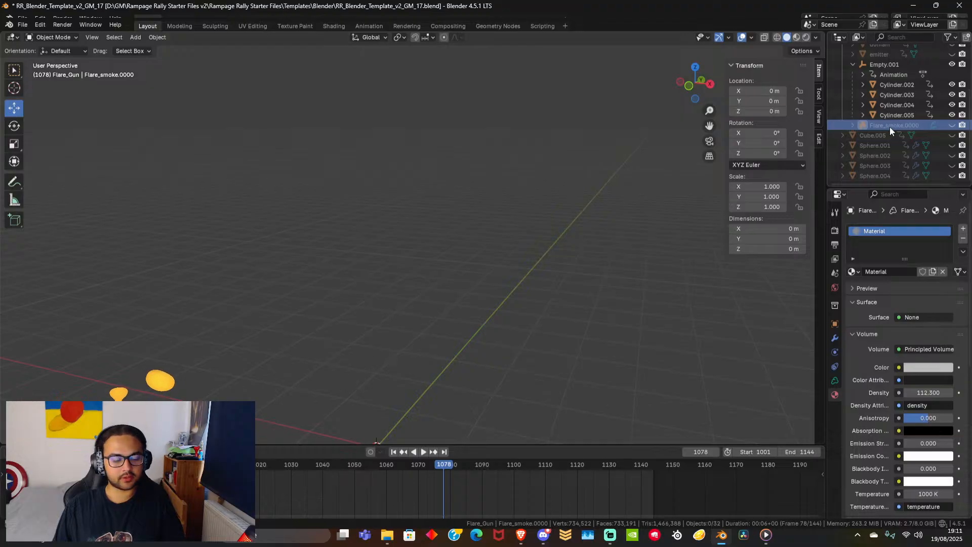
Delete the Flare_smoke.0000 volume from the Flare_Gun collection and save the file.
key("Delete")
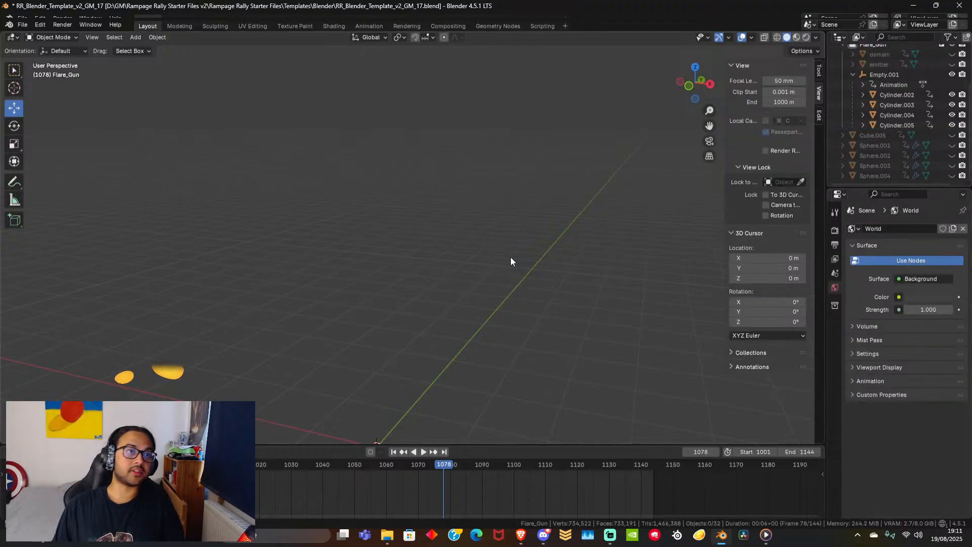
scroll(509, 261, "down", 6)
middle_click_drag(508, 263, 481, 279)
scroll(422, 254, "up", 3)
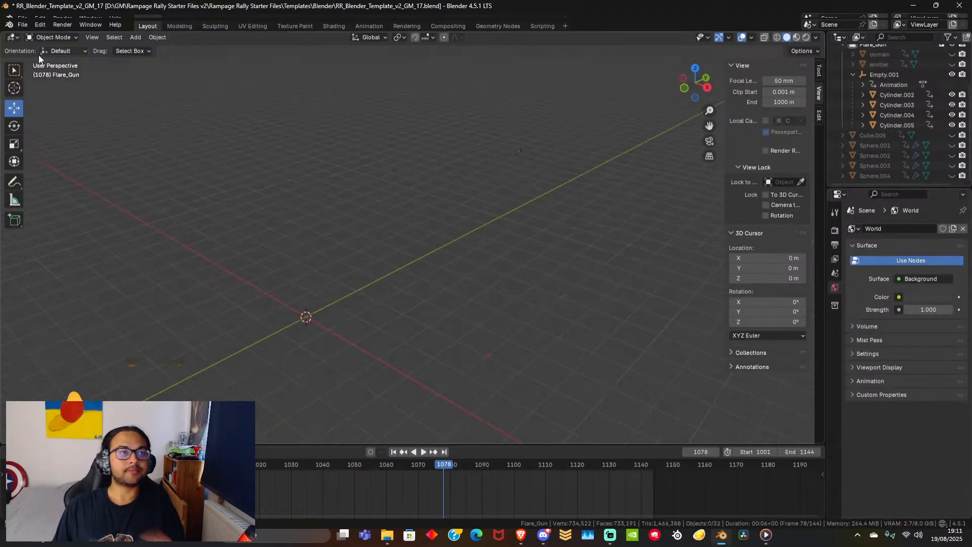
left_click(23, 25)
left_click(32, 91)
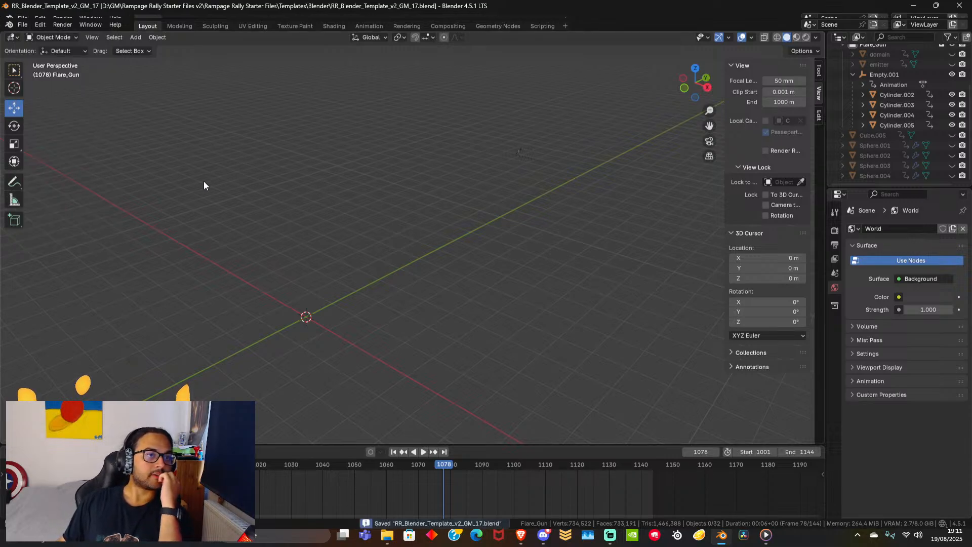
Select Cylinder.005 under Empty.001 and frame the view on it.
left_click(891, 77)
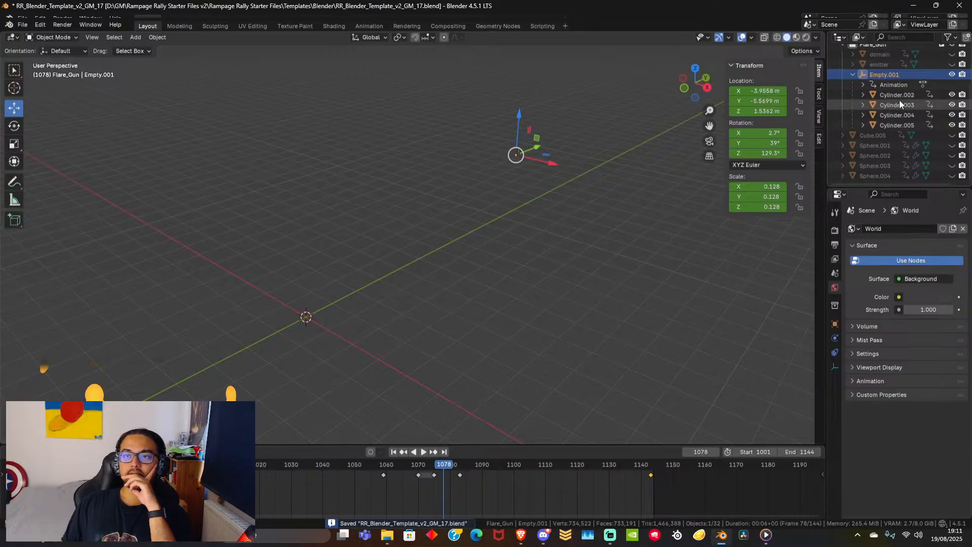
left_click(902, 124)
scroll(575, 178, "up", 5)
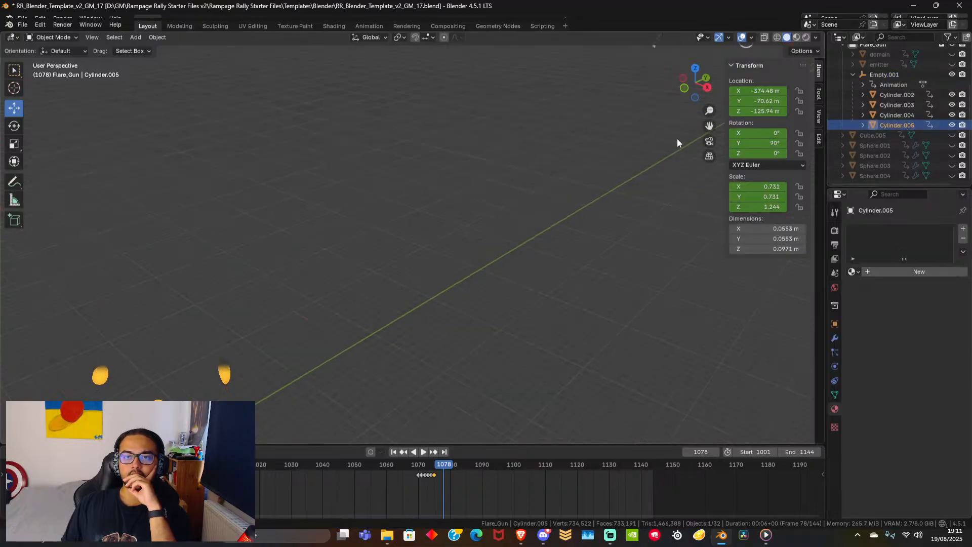
left_click(92, 37)
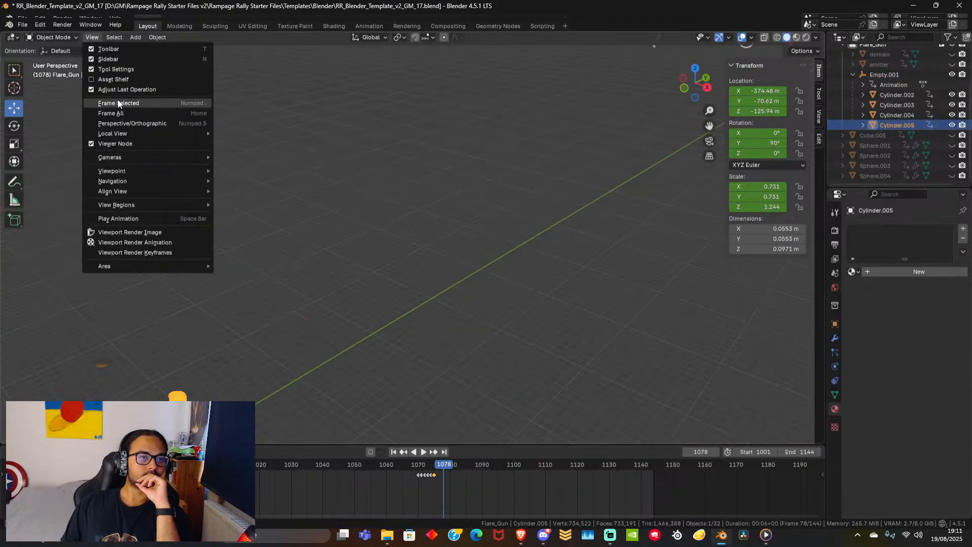
left_click(117, 99)
middle_click_drag(248, 253, 361, 230)
scroll(360, 229, "down", 4)
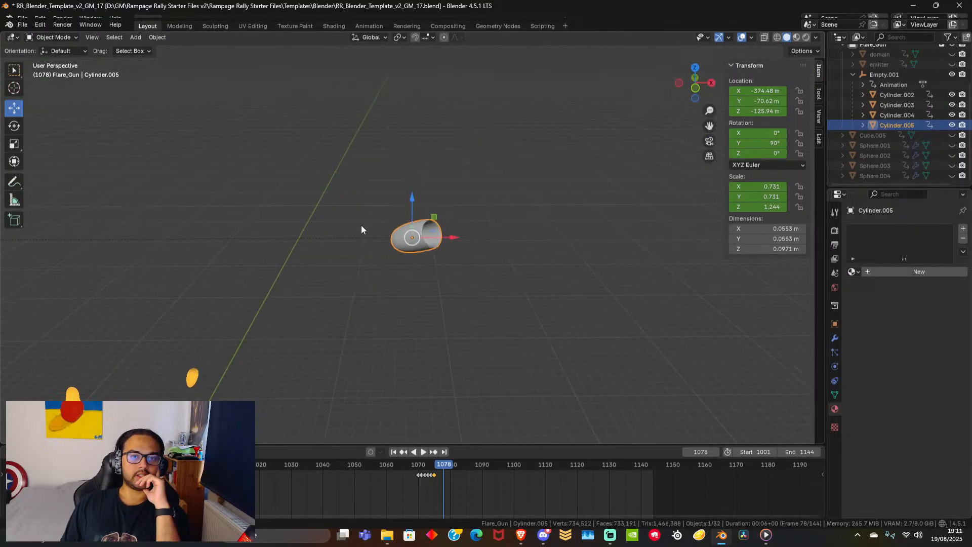
left_click(834, 367)
left_click(835, 353)
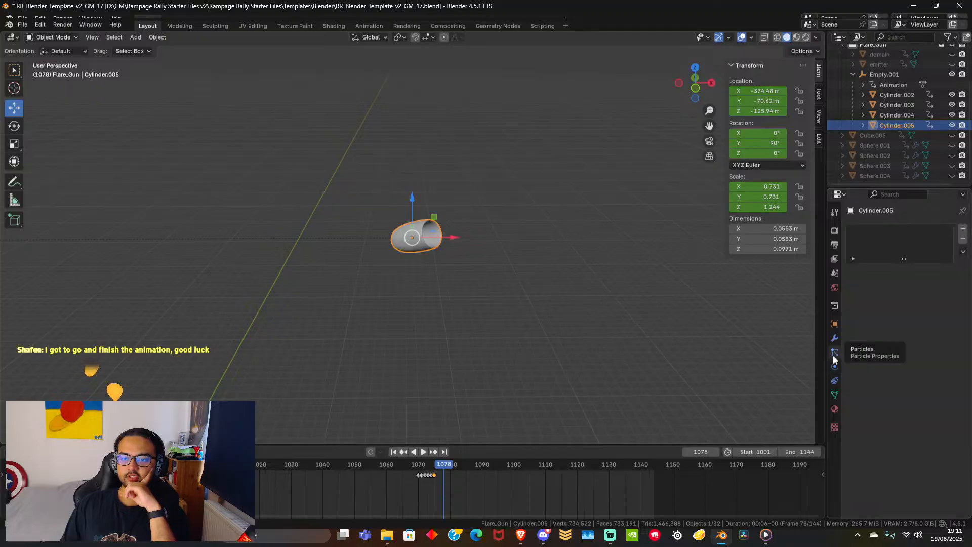
left_click(962, 231)
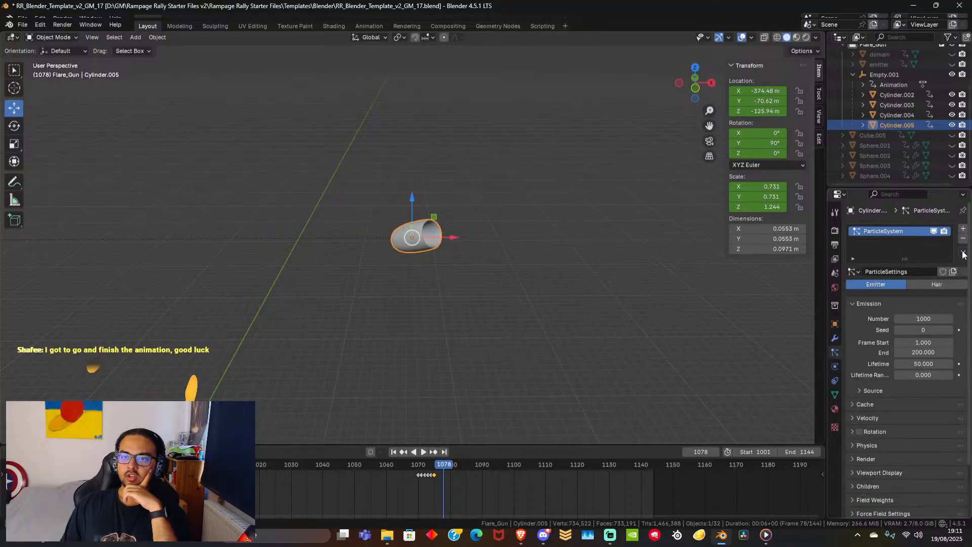
left_click(962, 239)
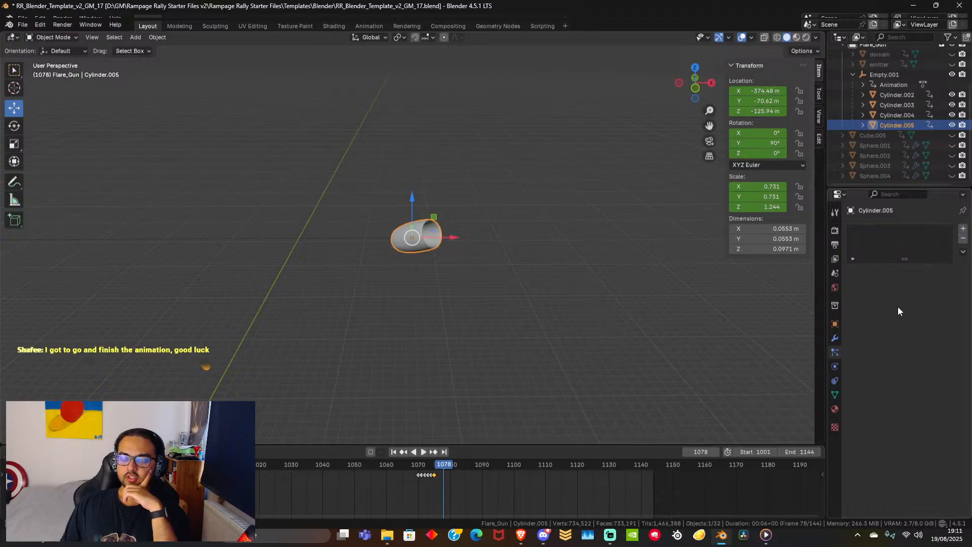
Examine the fluid flow physics settings of Cylinder.005.
left_click(835, 366)
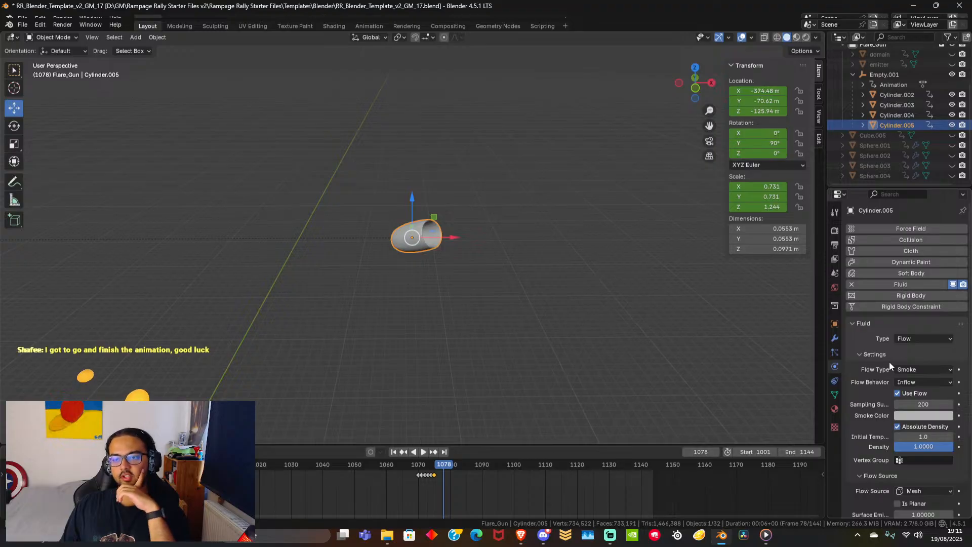
scroll(584, 295, "down", 7)
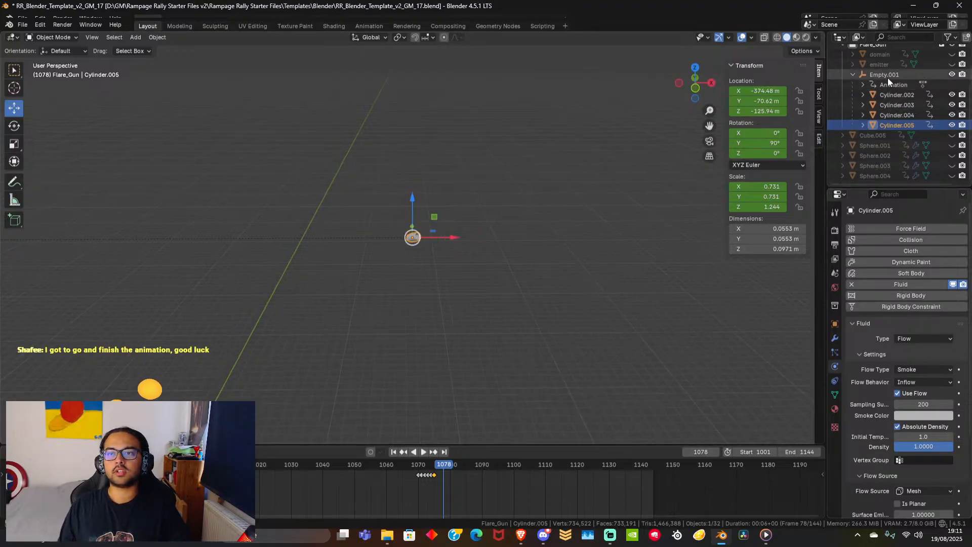
Unhide the domain object in the Flare_Gun collection, and set the timeline to frame 1068.
left_click(952, 54)
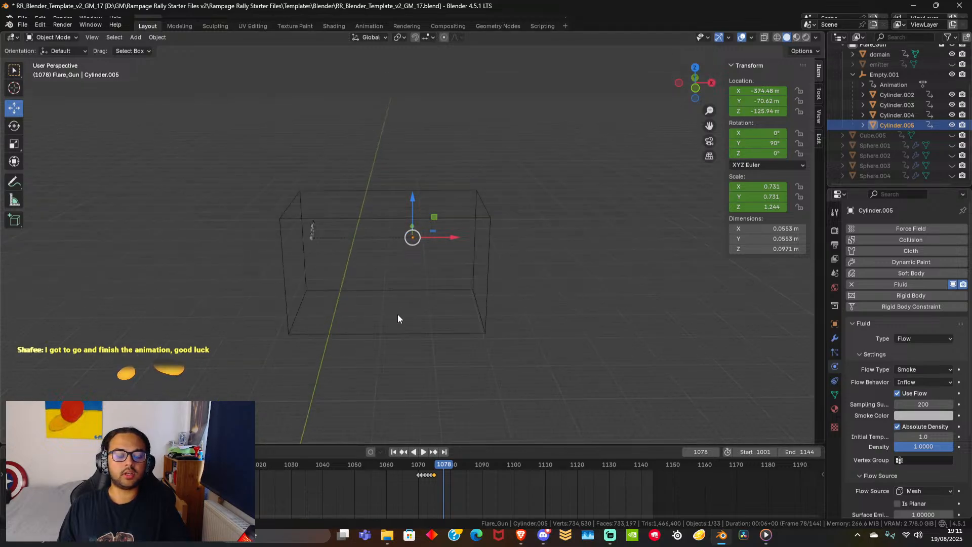
middle_click_drag(397, 318, 463, 282)
scroll(461, 264, "up", 4)
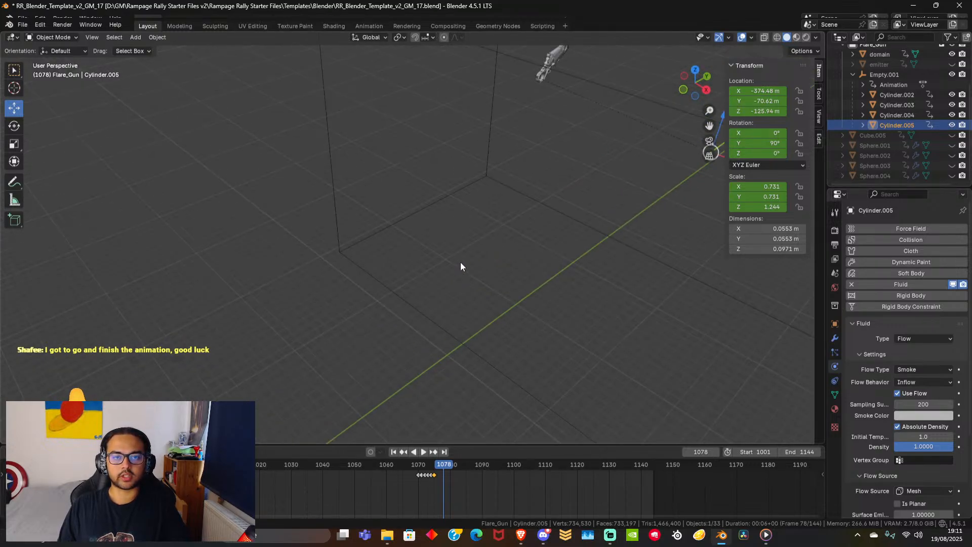
middle_click_drag(399, 263, 488, 234)
left_click_drag(444, 464, 412, 467)
middle_click_drag(302, 318, 266, 333)
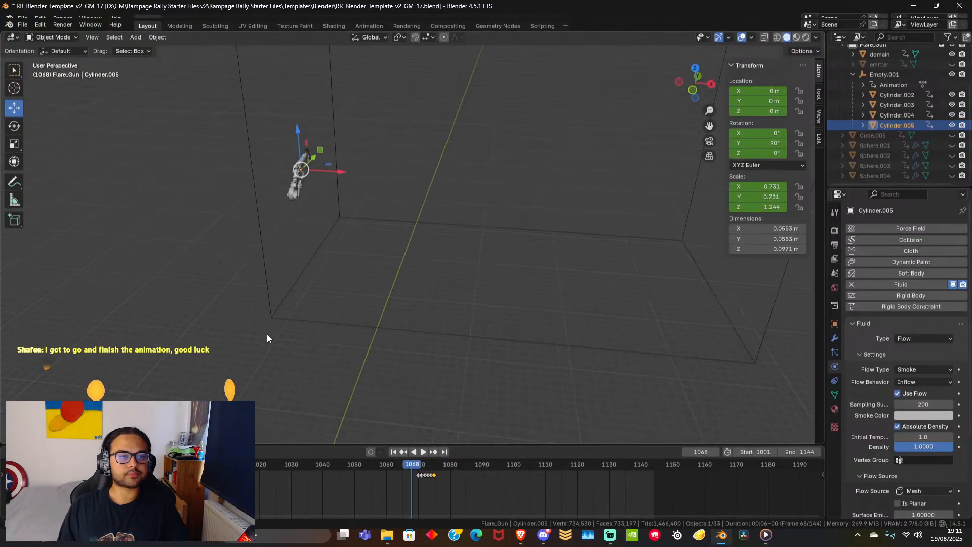
left_click(365, 221)
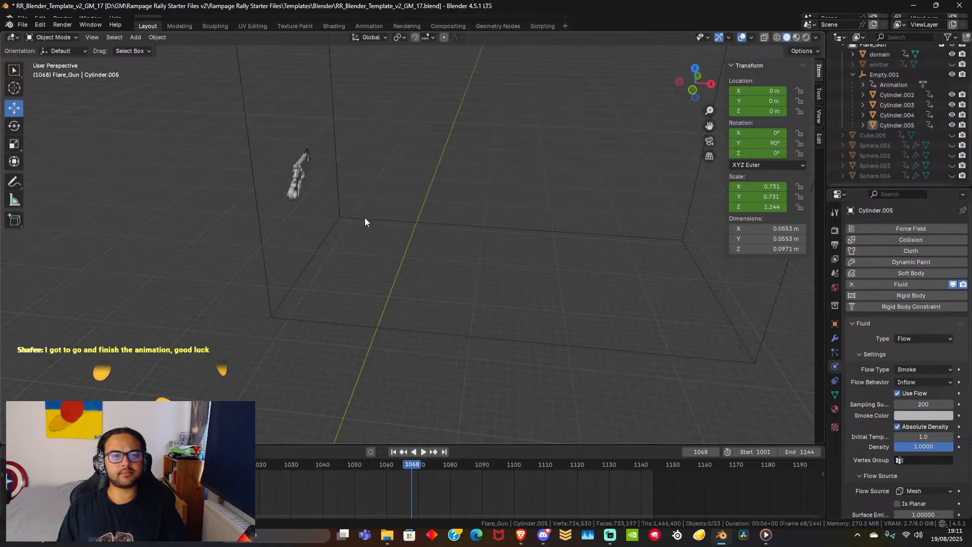
Add Fluid physics to the domain object and set its type to Domain.
left_click(881, 55)
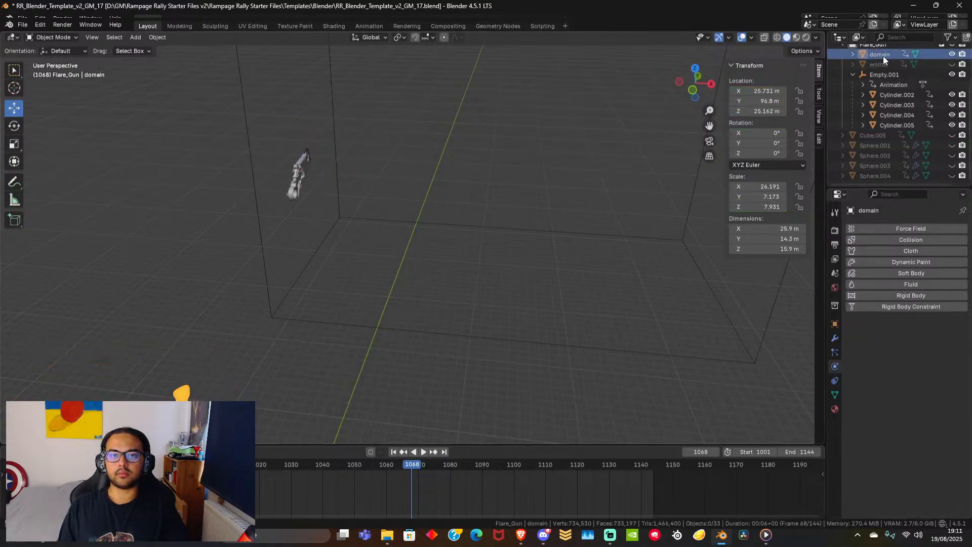
scroll(503, 285, "down", 5)
scroll(503, 285, "down", 2)
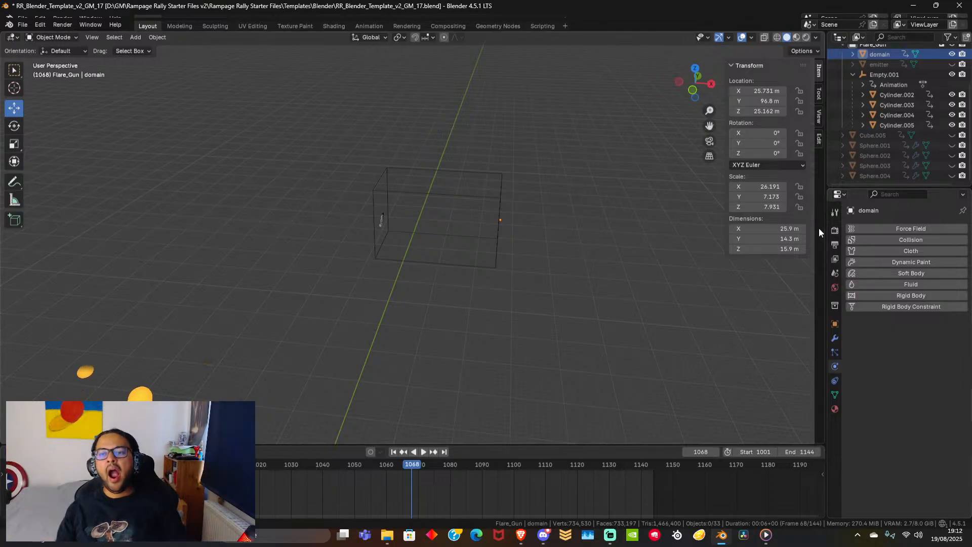
left_click(896, 284)
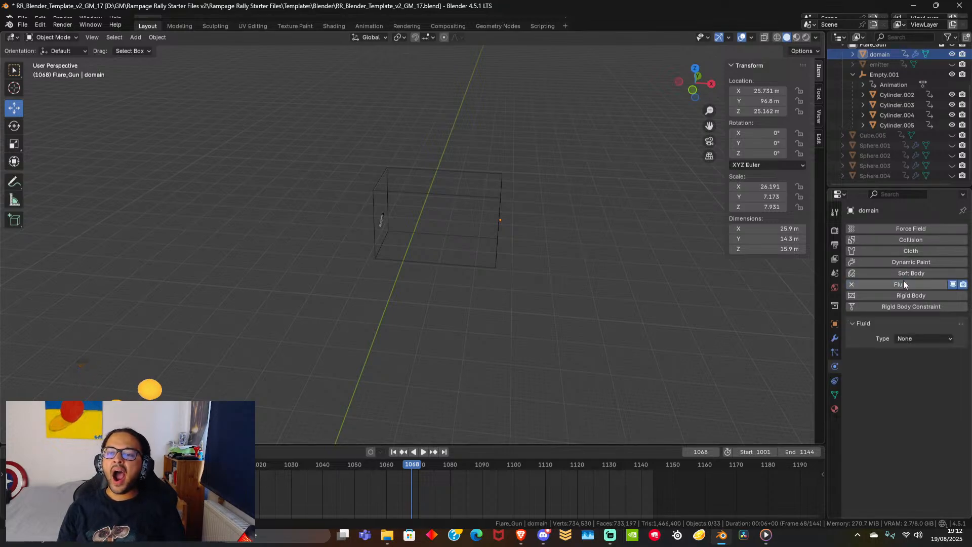
left_click(914, 327)
left_click(897, 323)
left_click(911, 338)
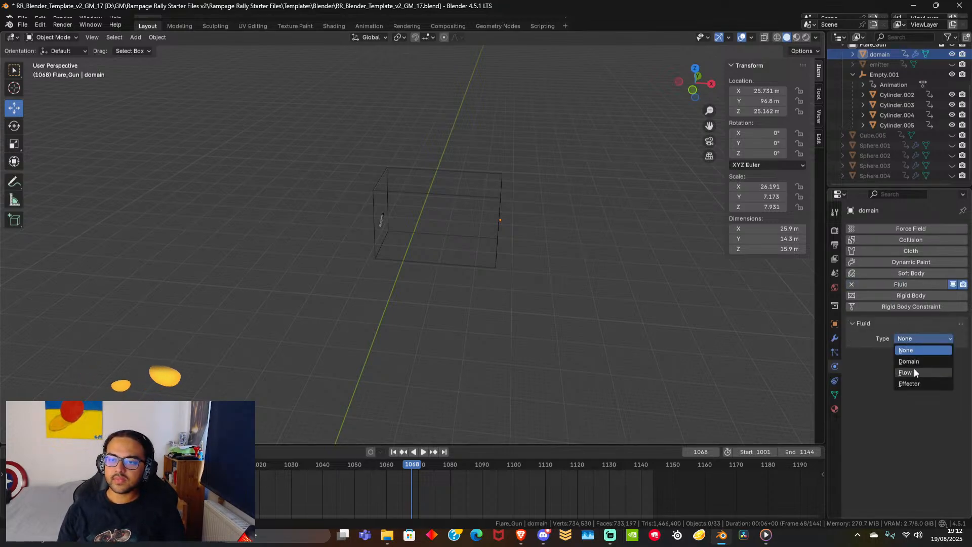
left_click(911, 354)
Set the smoke domain's resolution divisions to 120.
scroll(475, 284, "up", 5)
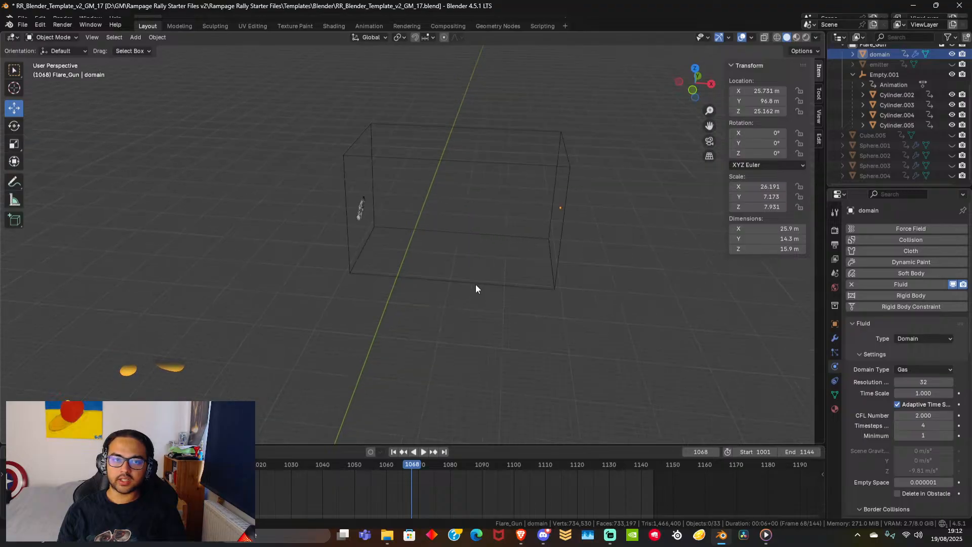
left_click(923, 382)
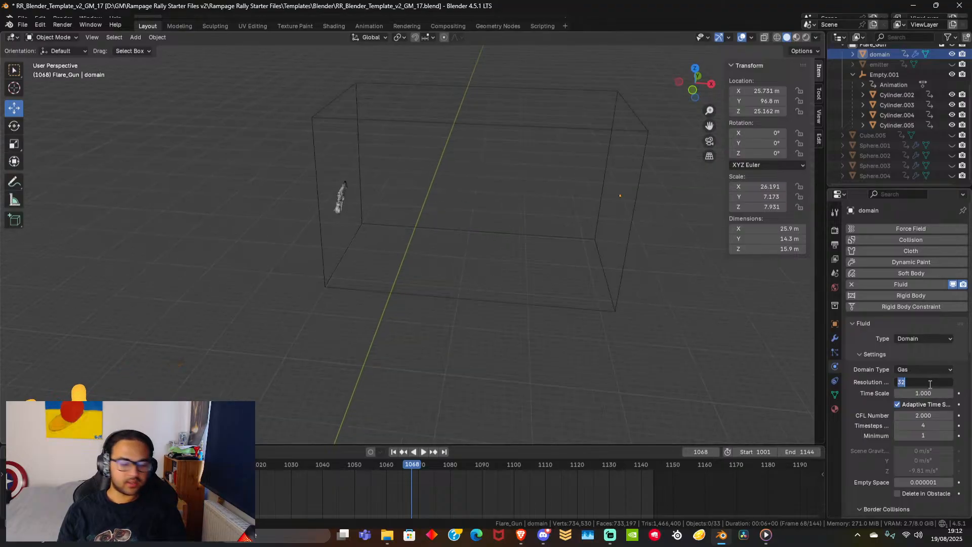
type("120")
key("Return")
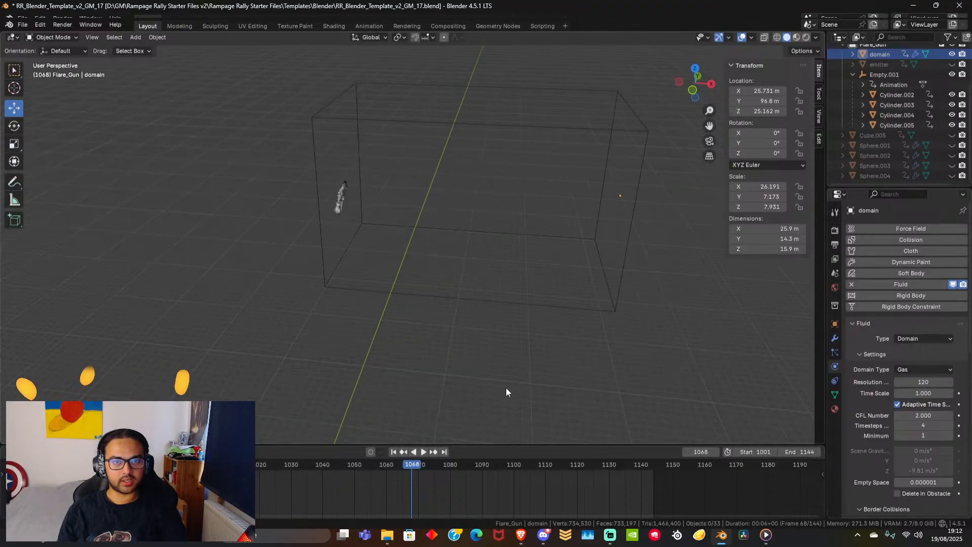
scroll(418, 320, "up", 3)
middle_click_drag(418, 320, 427, 311)
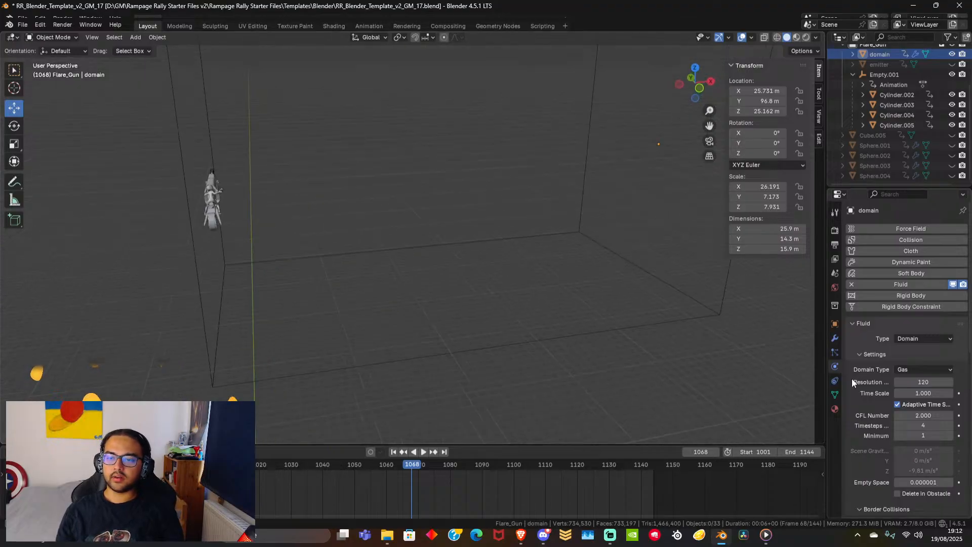
Split the viewport and turn the new area into a wide Properties editor showing the domain's physics settings.
scroll(885, 393, "down", 3)
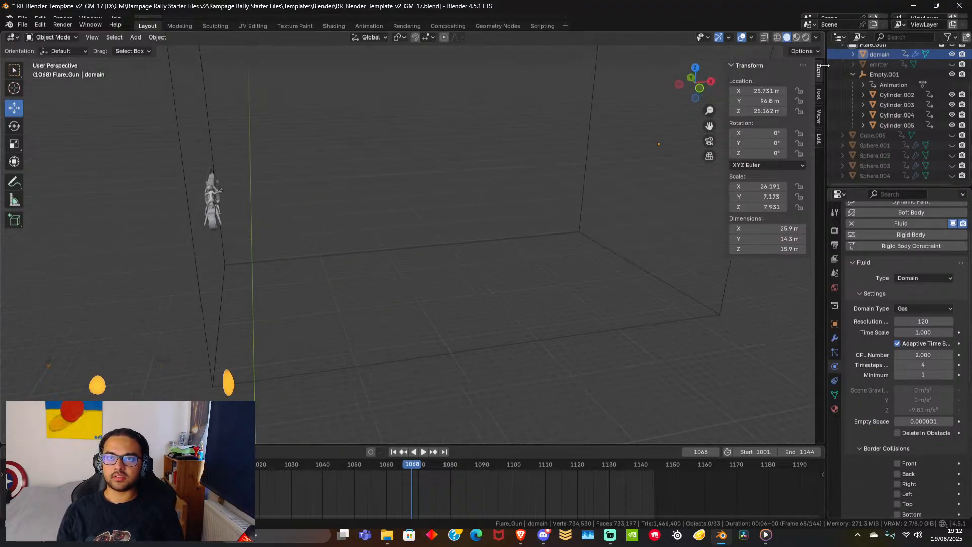
mouse_move(826, 44)
left_mouse_down()
mouse_move(823, 60)
mouse_move(802, 69)
mouse_move(830, 41)
left_mouse_up()
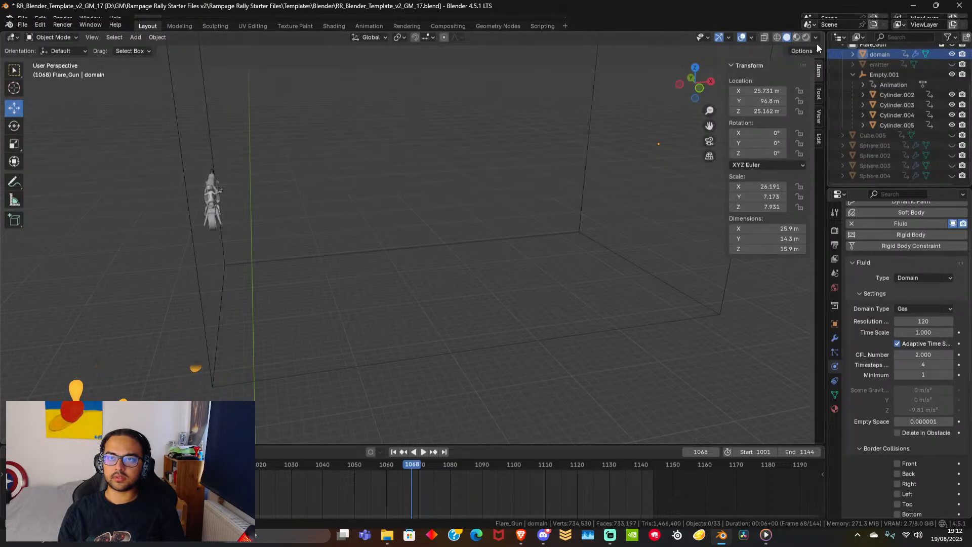
left_click_drag(823, 40, 819, 41)
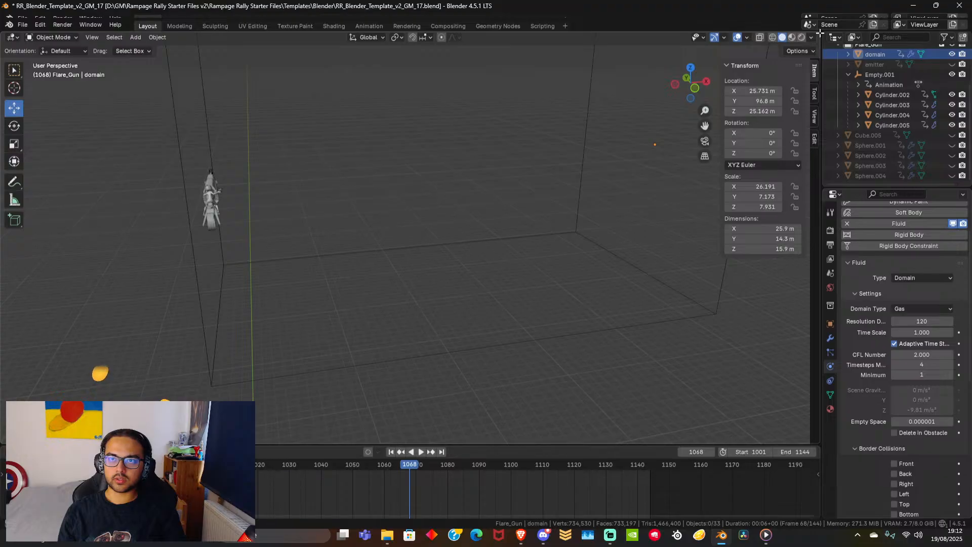
left_click_drag(819, 33, 670, 44)
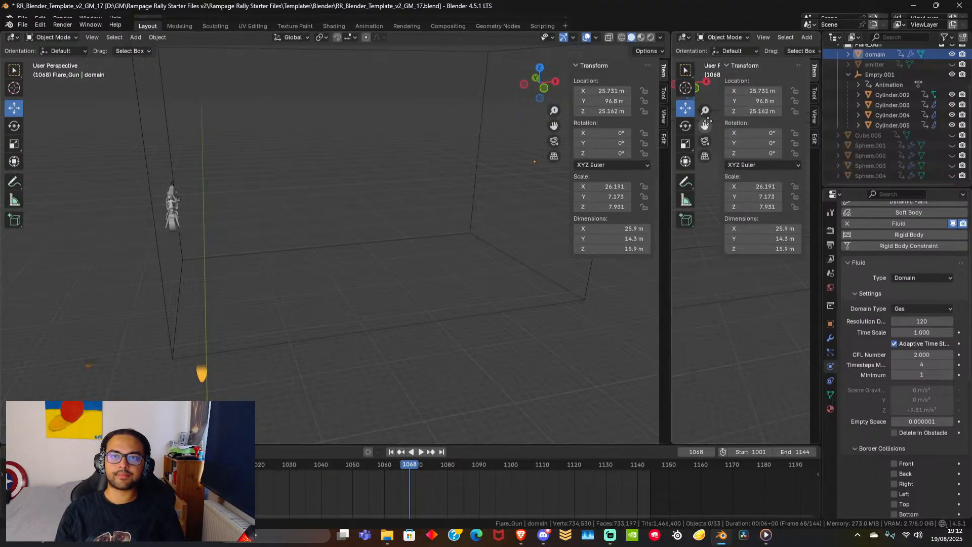
left_click(684, 38)
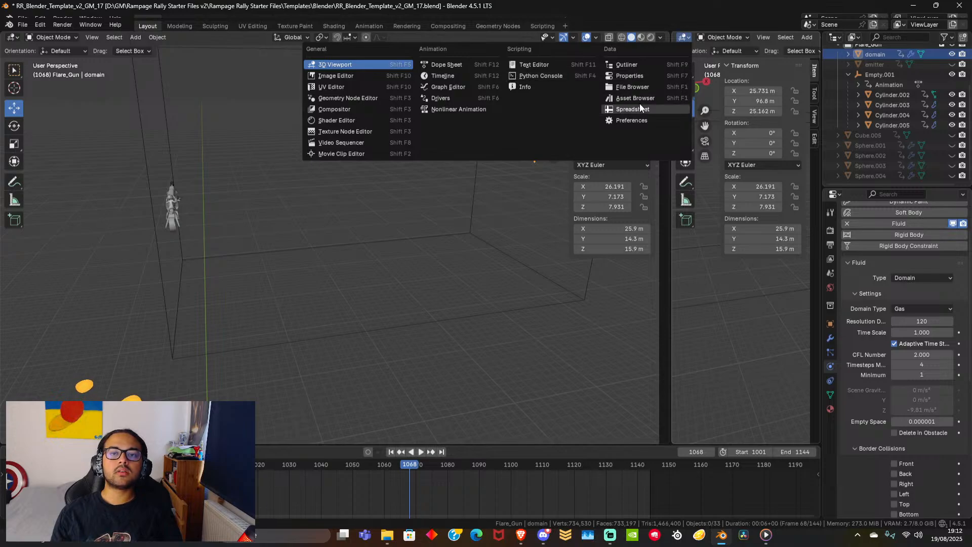
left_click(625, 76)
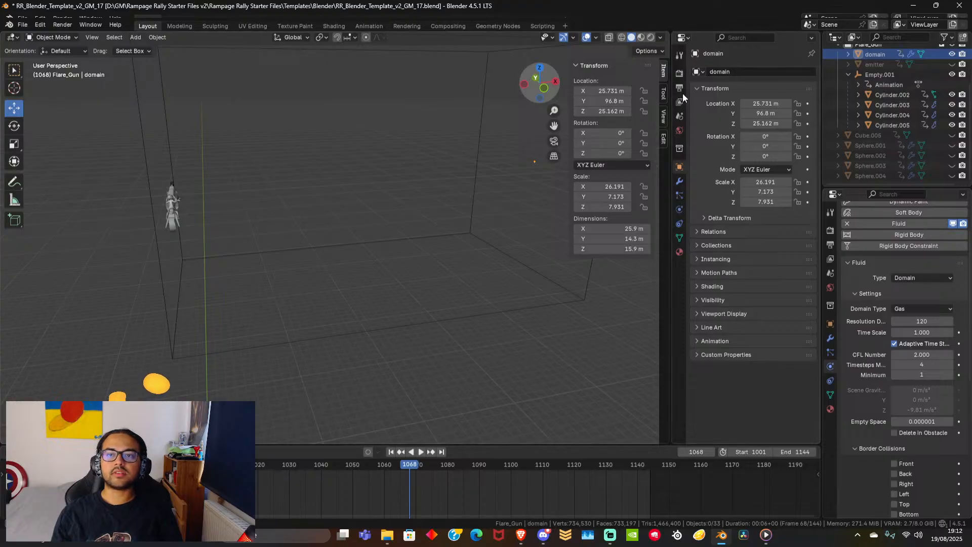
left_click(810, 53)
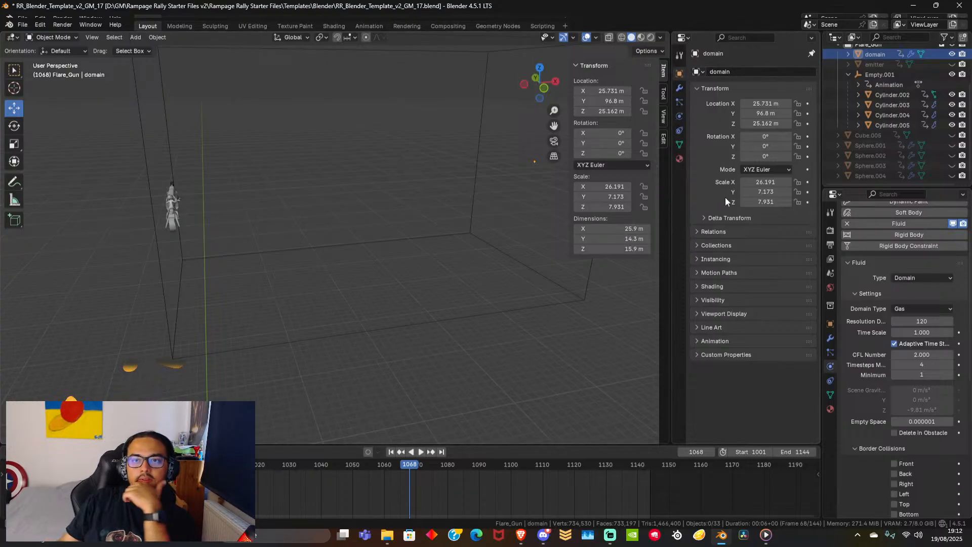
left_click(679, 130)
left_click(680, 116)
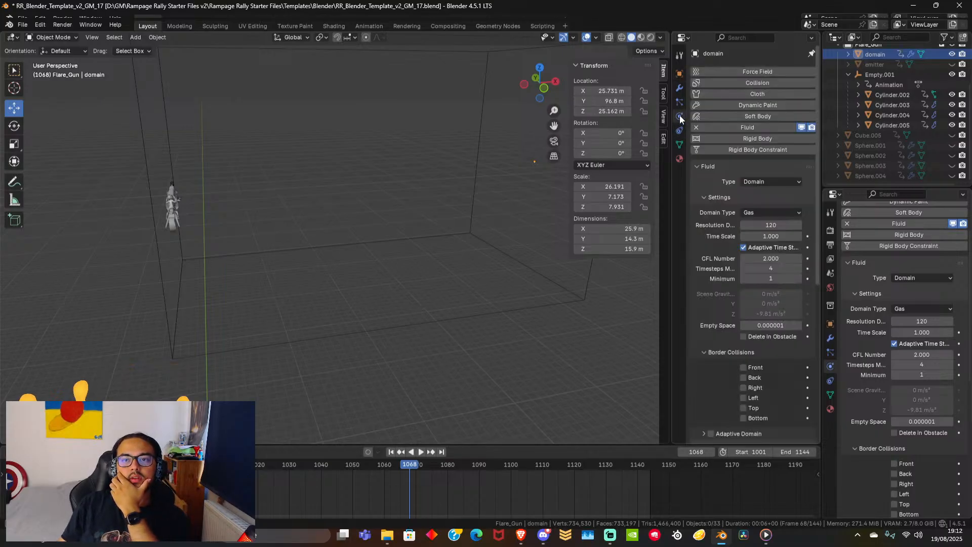
scroll(722, 270, "down", 4)
scroll(722, 270, "down", 3)
left_click_drag(671, 189, 532, 195)
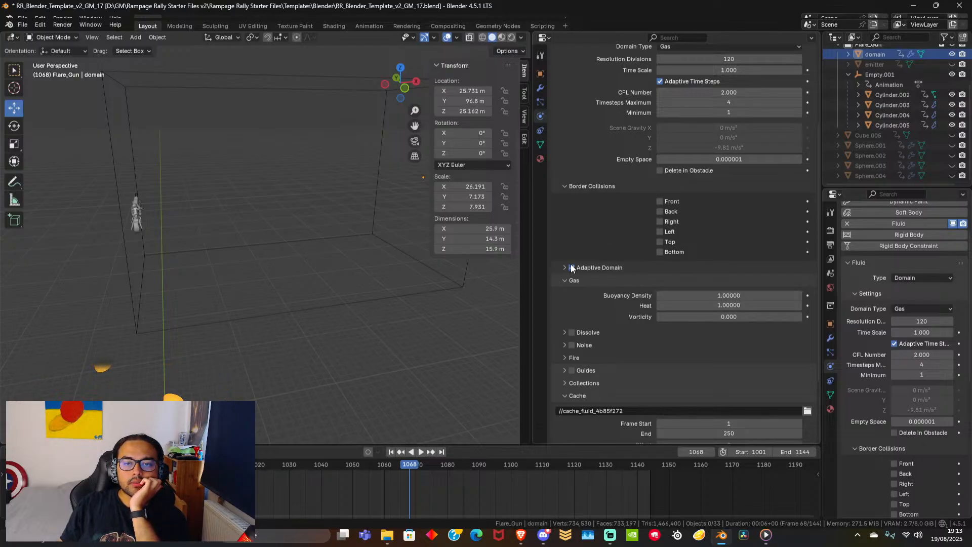
Enable Adaptive Domain for the smoke domain and set its minimum timesteps to 4.
scroll(602, 248, "up", 5)
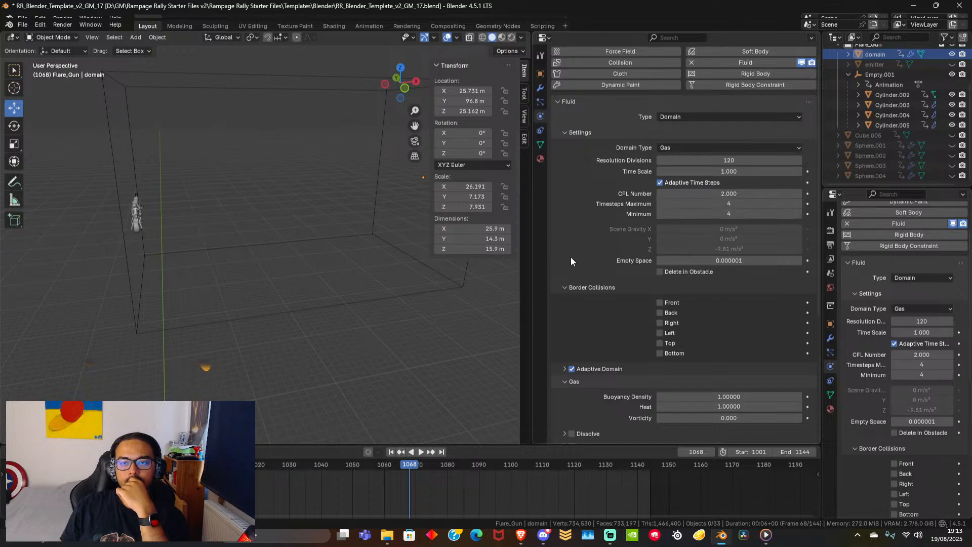
scroll(576, 248, "down", 4)
scroll(599, 283, "down", 3)
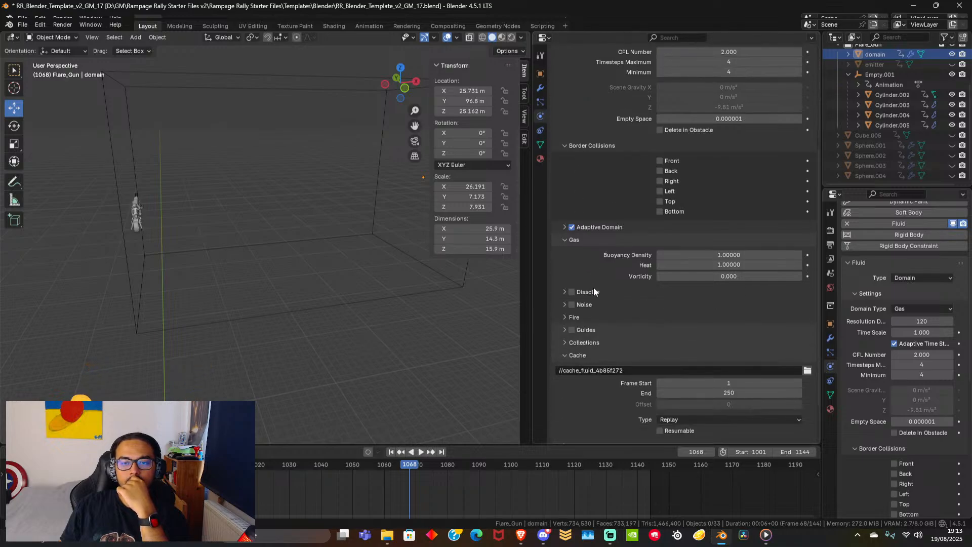
scroll(605, 292, "down", 2)
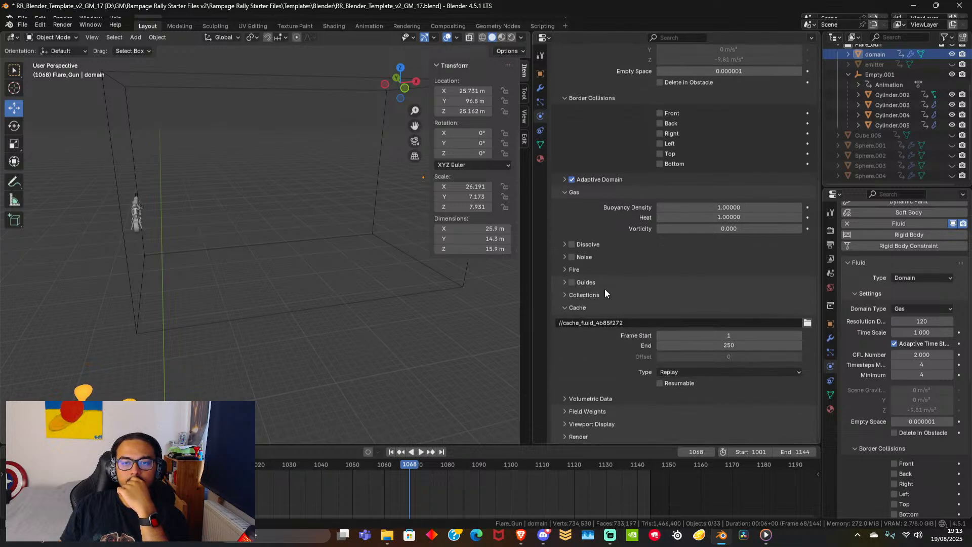
Set the domain's gas buoyancy density and heat both to -1.
left_click(697, 207)
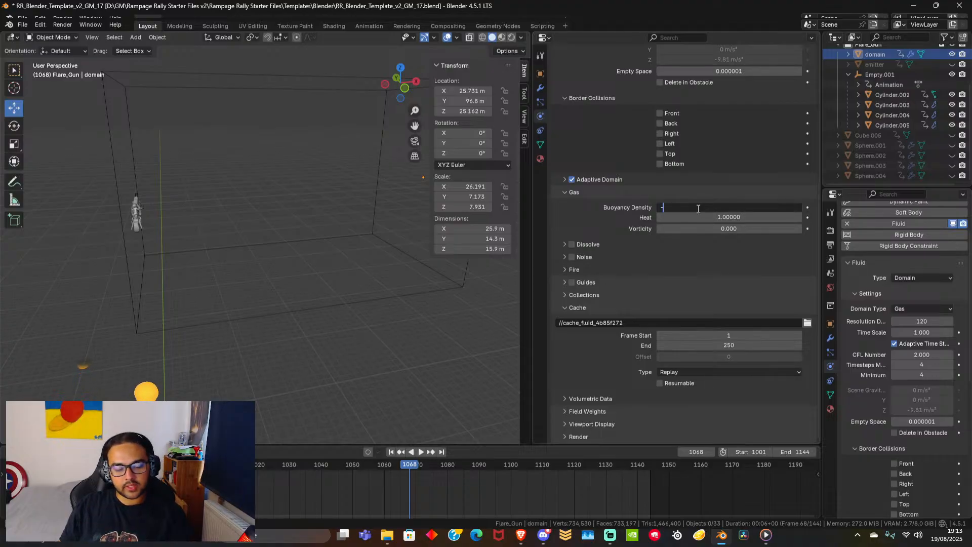
type("-1")
key("Tab")
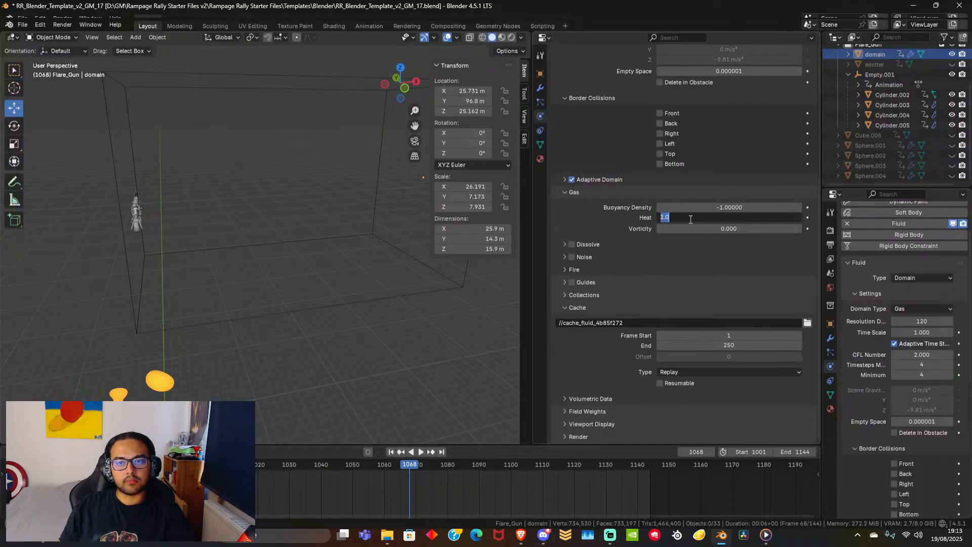
type("-1")
key("Return")
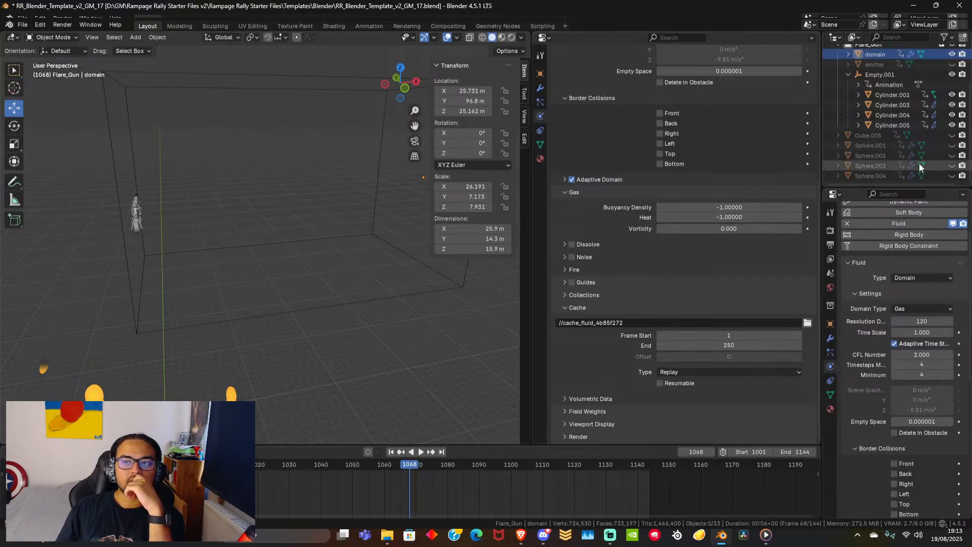
Add Fluid physics to Cylinder.004 and set its type to Effector.
left_click(886, 124)
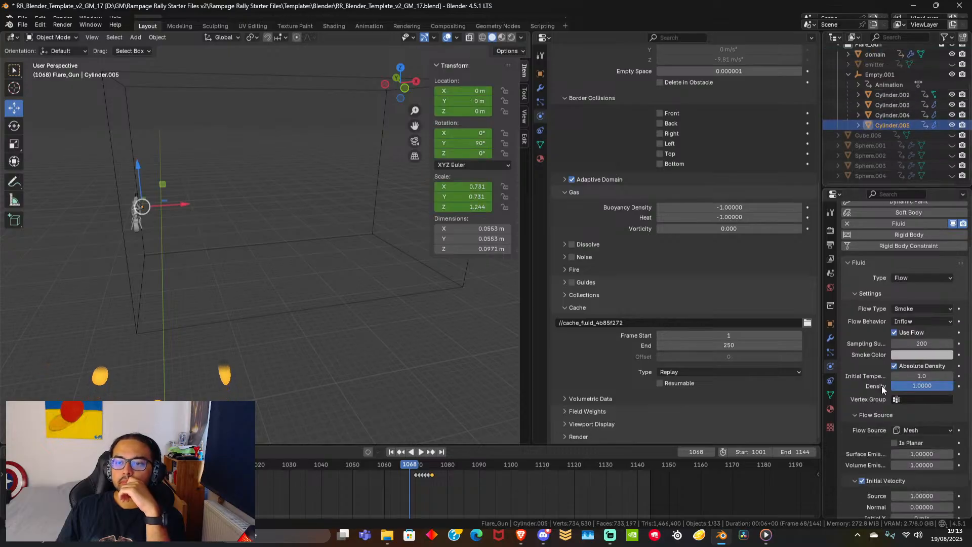
left_click(880, 112)
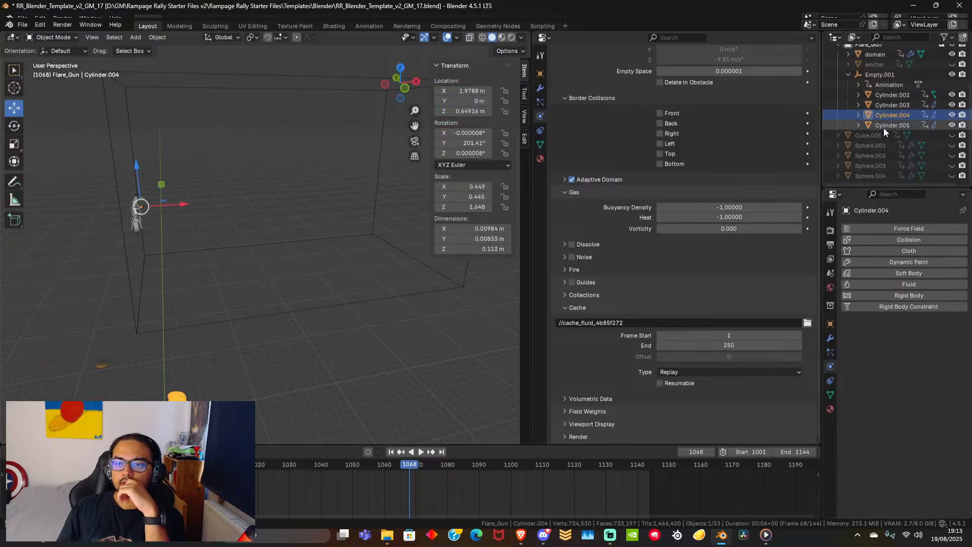
left_click(894, 284)
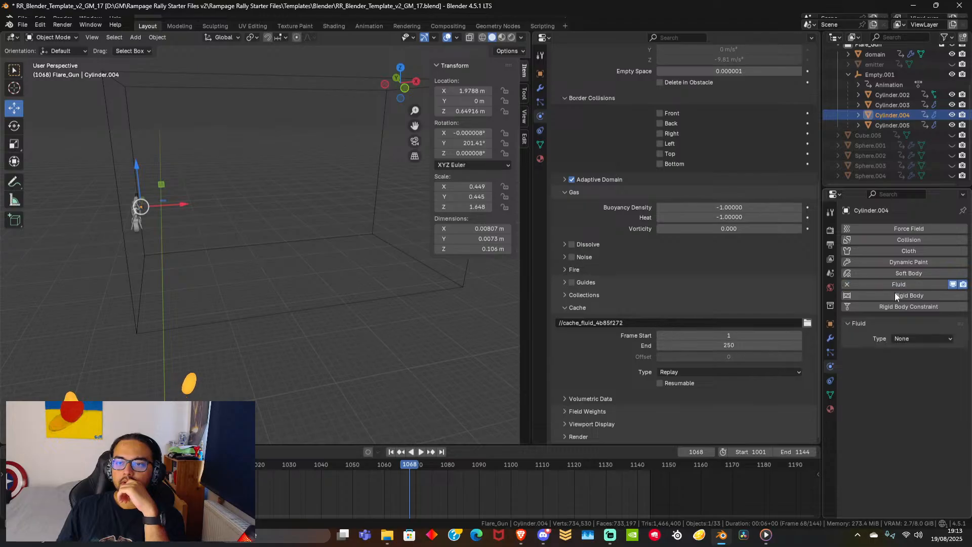
left_click(918, 338)
left_click(910, 384)
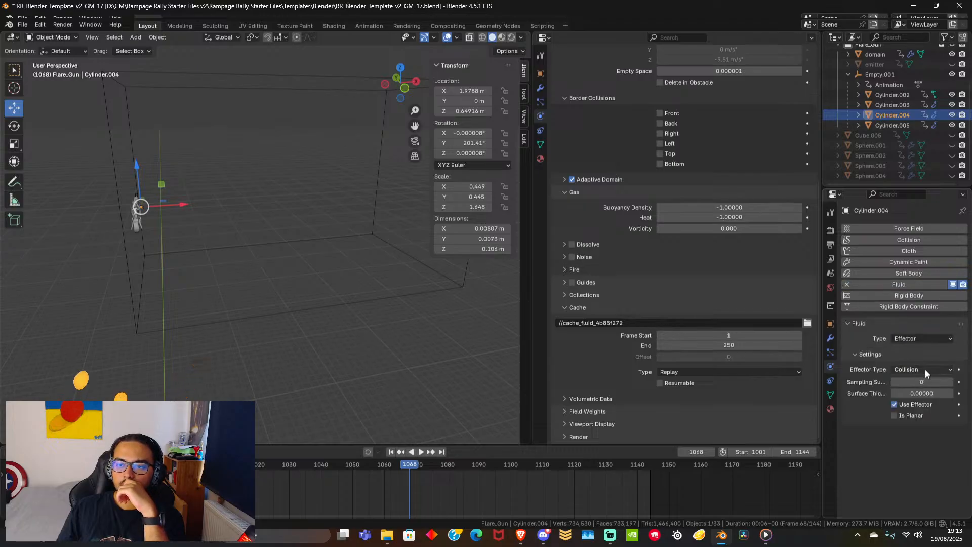
Set the sampling substeps of the Cylinder.004 effector to 20 and select Cylinder.005 again.
left_click(927, 382)
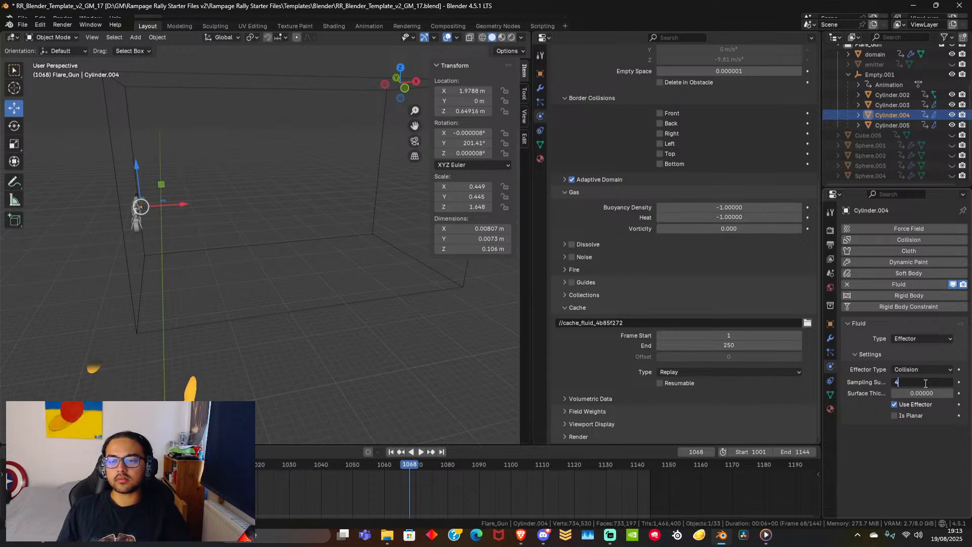
left_click_drag(925, 383, 852, 374)
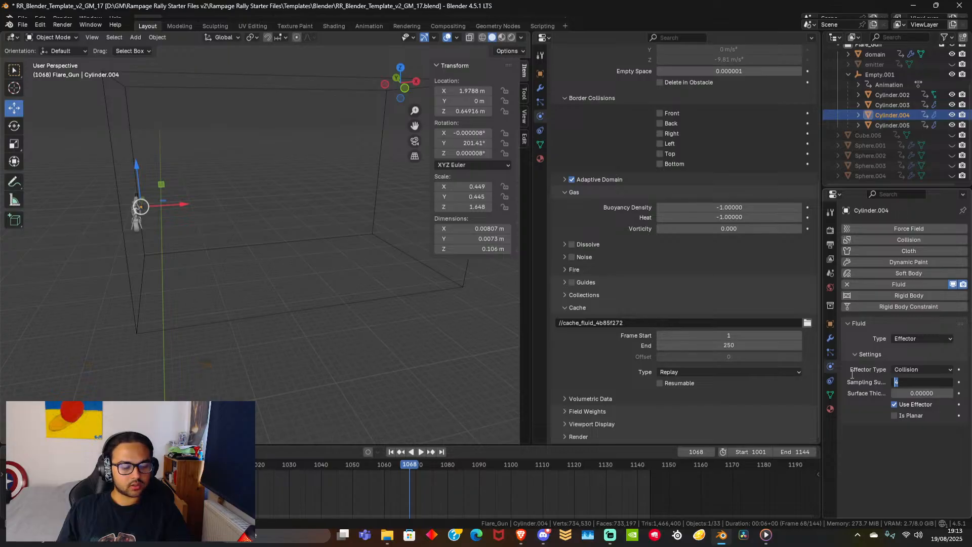
type("20")
key("Return")
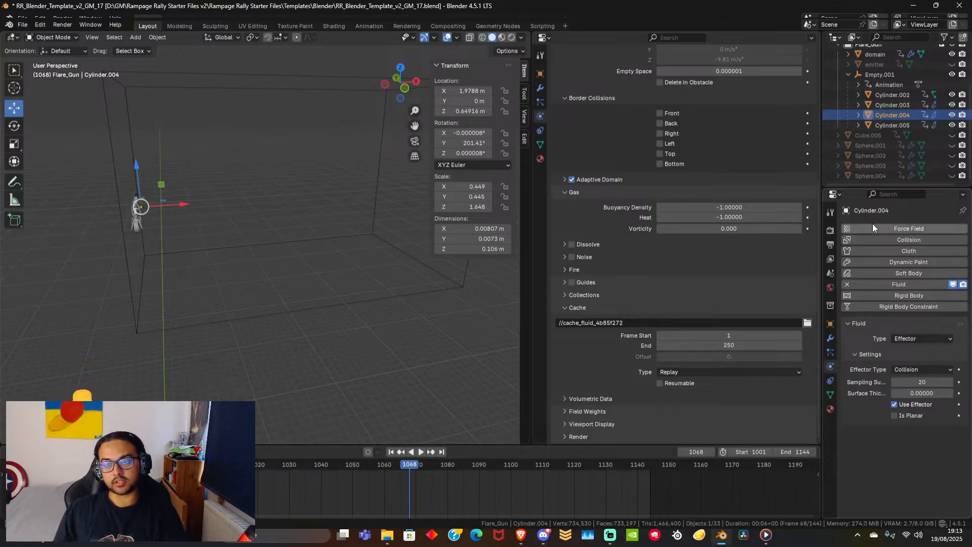
left_click(896, 124)
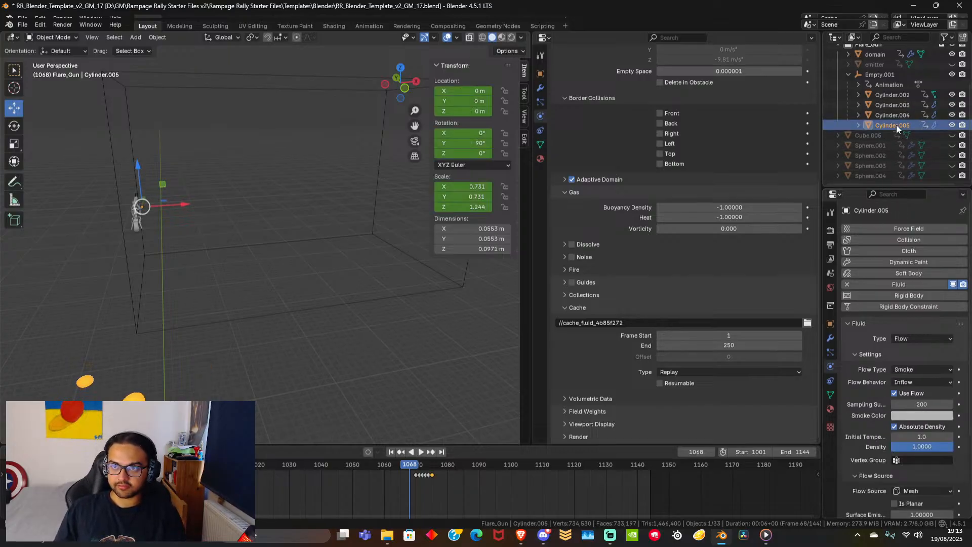
Set the sampling substeps of the Cylinder.005 smoke flow to 20.
double_click(933, 405)
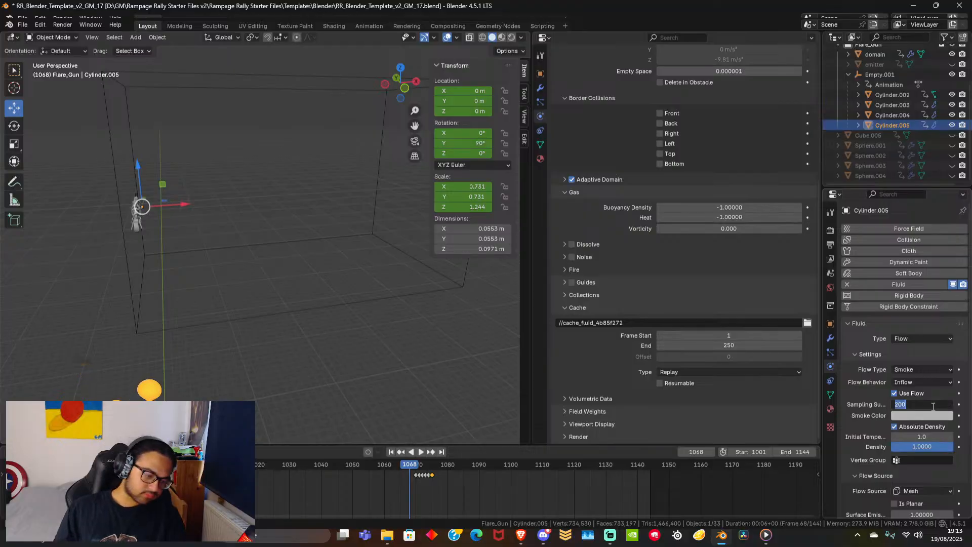
type("20")
key("Return")
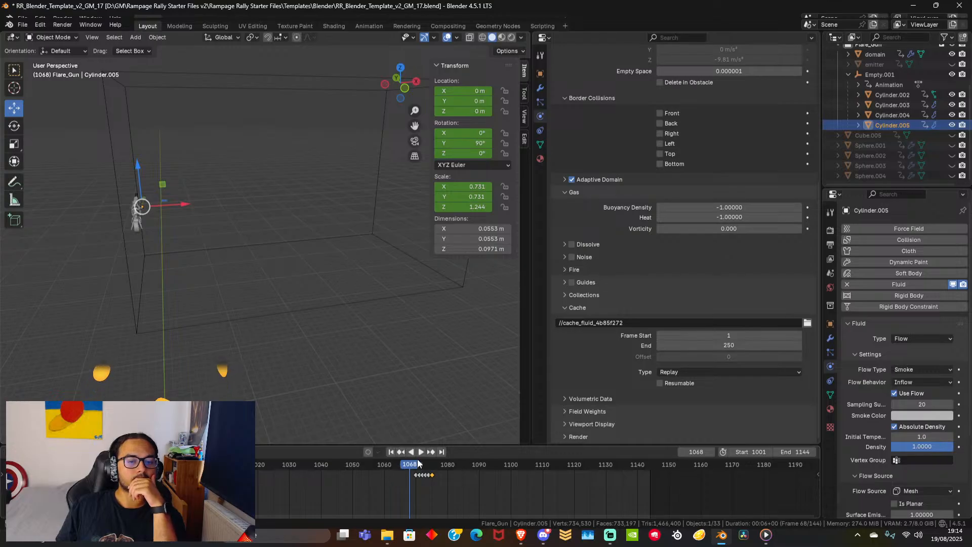
Try the All cache type on the smoke domain with a short playback and return the type to Replay.
left_click(666, 369)
left_click(685, 404)
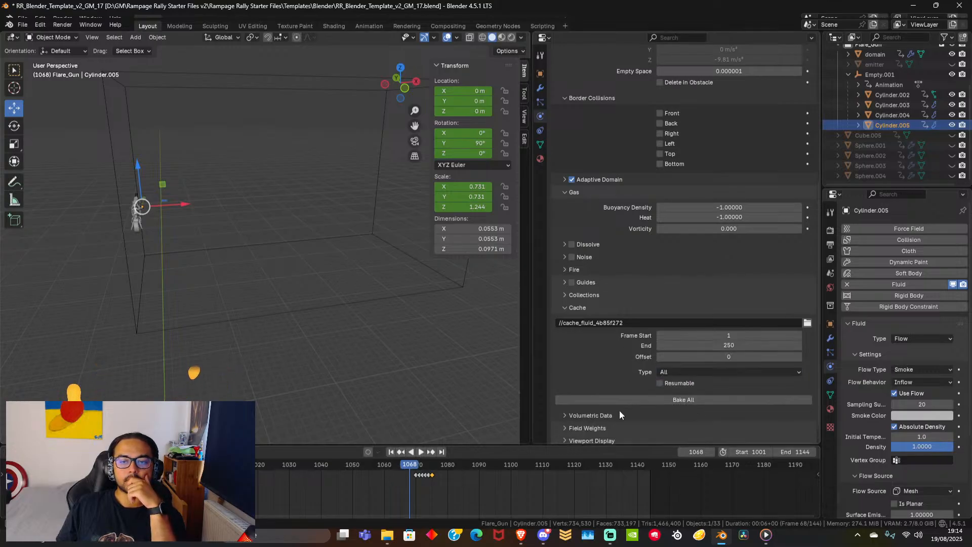
left_click(418, 453)
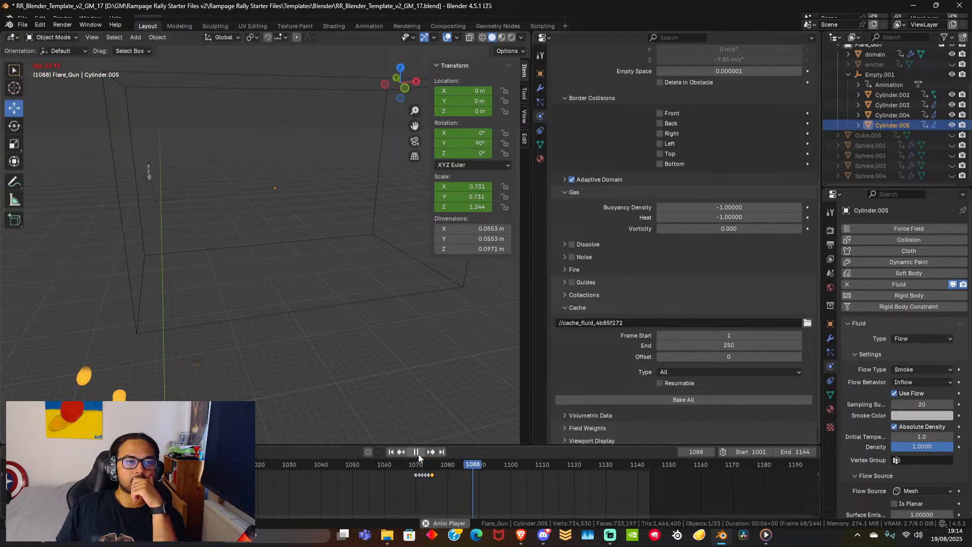
left_click(418, 454)
left_click(676, 371)
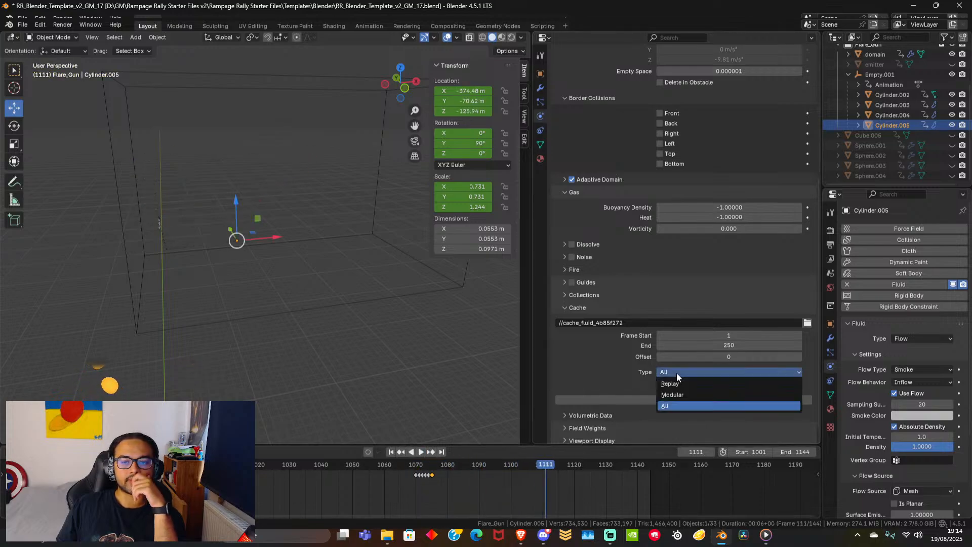
left_click(682, 384)
Play the simulation from frame 1064 and inspect it through the camera by scrubbing to frame 1074.
left_click(398, 463)
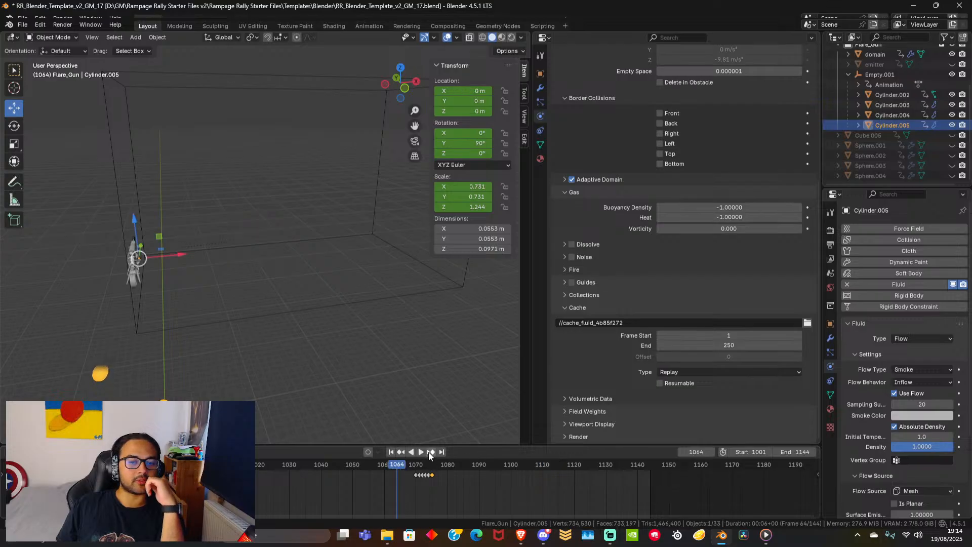
left_click(418, 451)
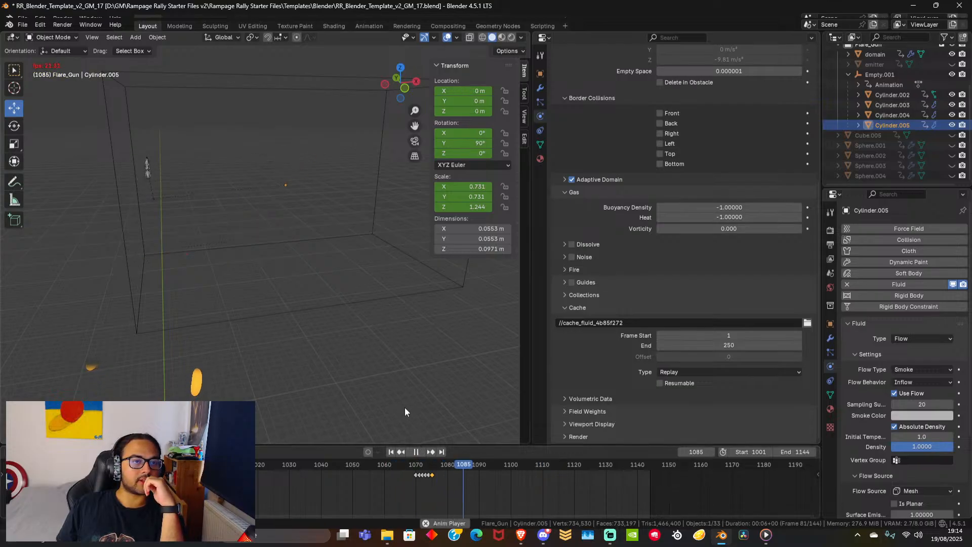
left_click(418, 451)
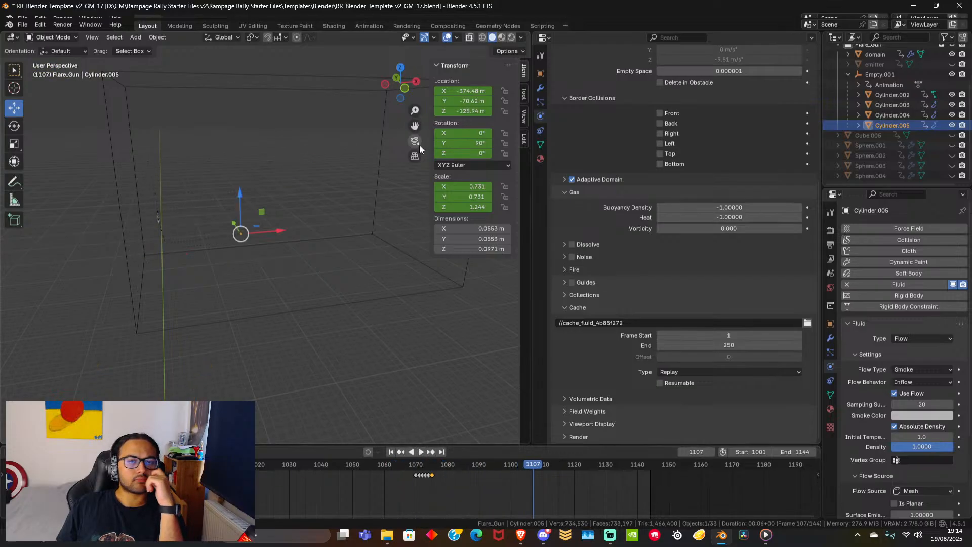
left_click(415, 142)
left_click_drag(306, 466, 355, 467)
left_click_drag(391, 470, 429, 470)
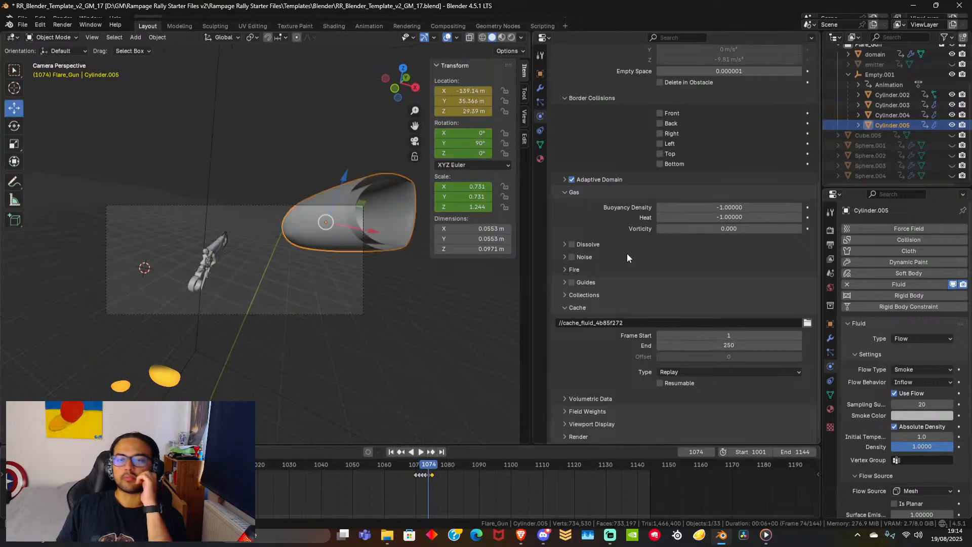
Try to set the smoke domain's cache start frame to 1060 before changing the end frame.
left_click(677, 336)
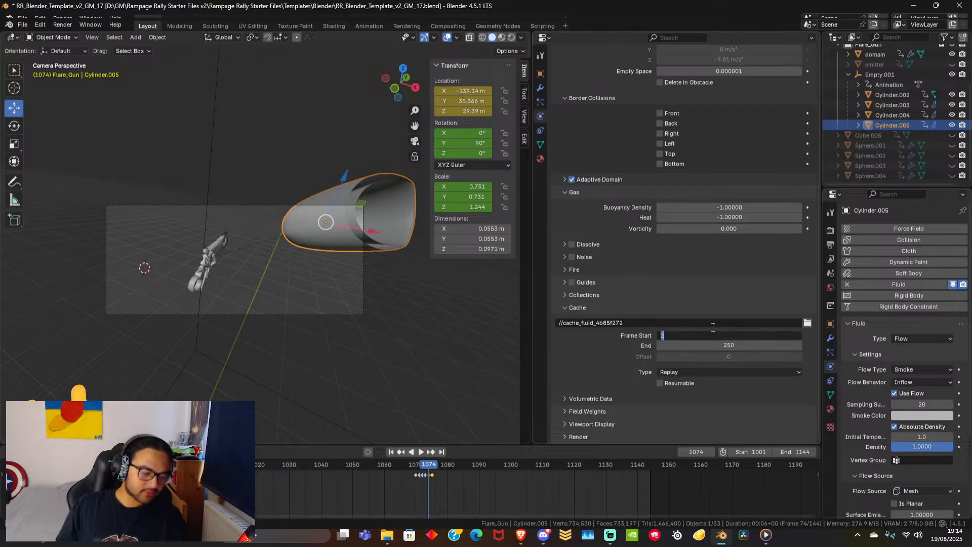
type("10")
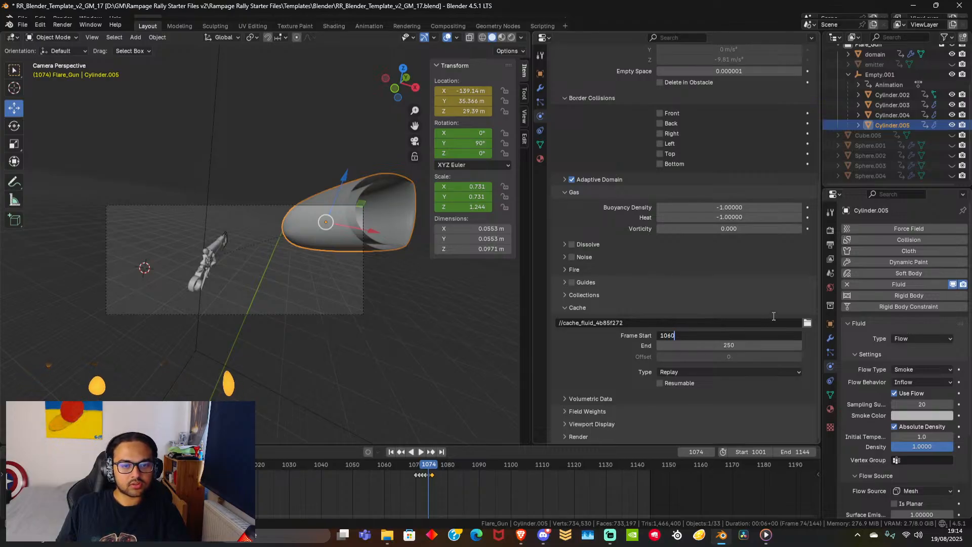
type("60")
left_click(713, 345)
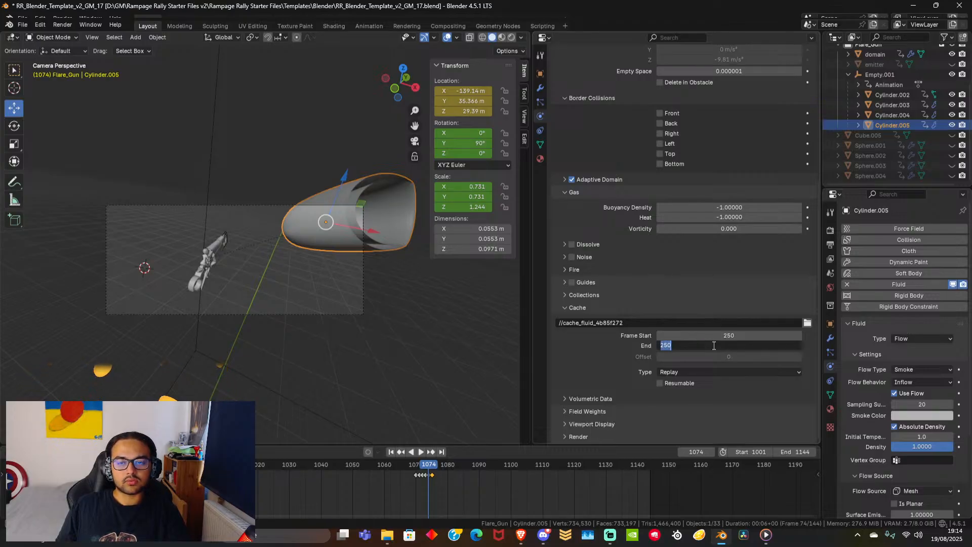
left_click(730, 334)
Set the smoke domain's cache end frame to 1080 and its start frame to 1060.
left_click(721, 344)
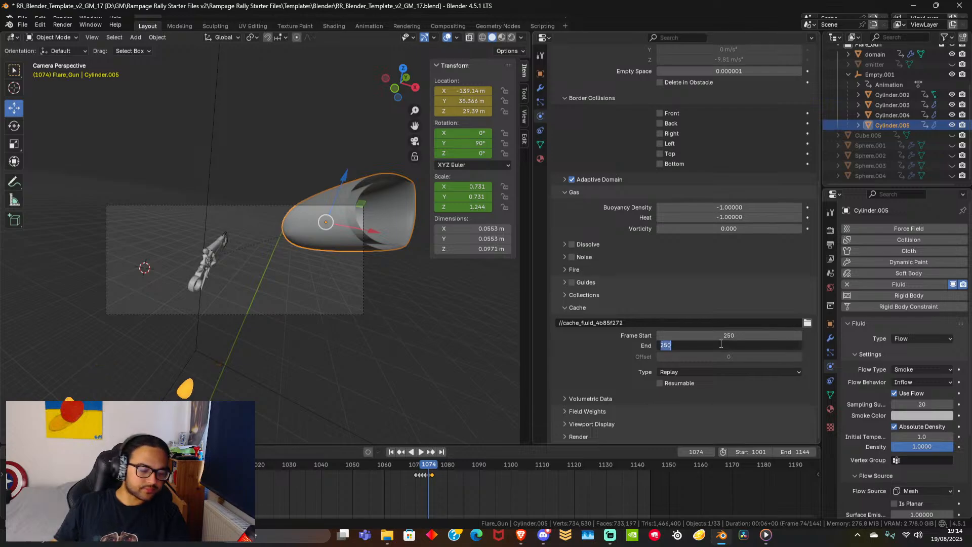
type("180")
key("Return")
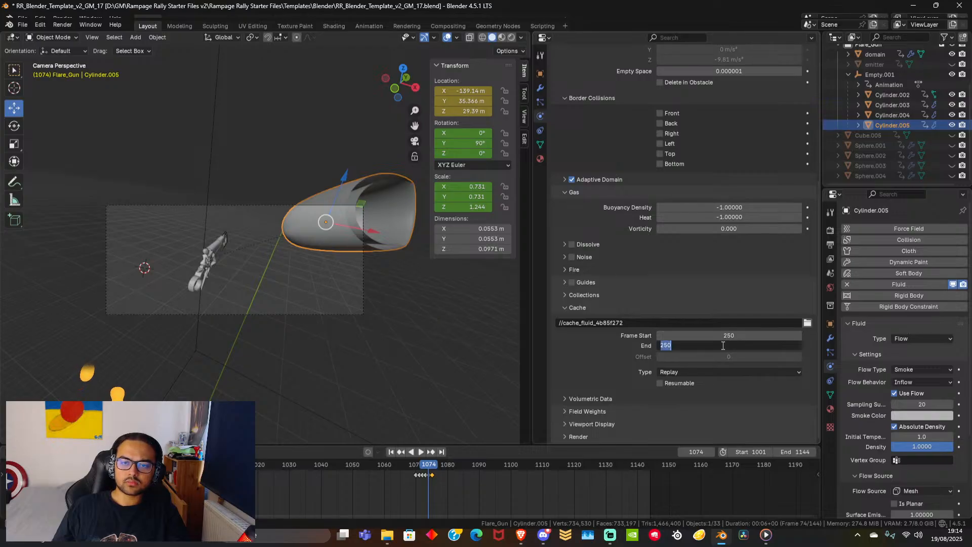
type("1080")
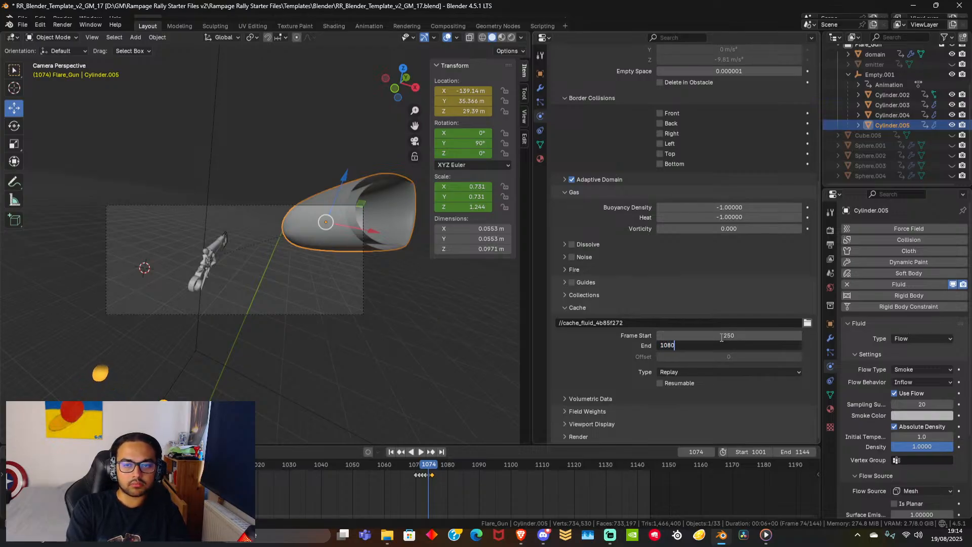
key("Return")
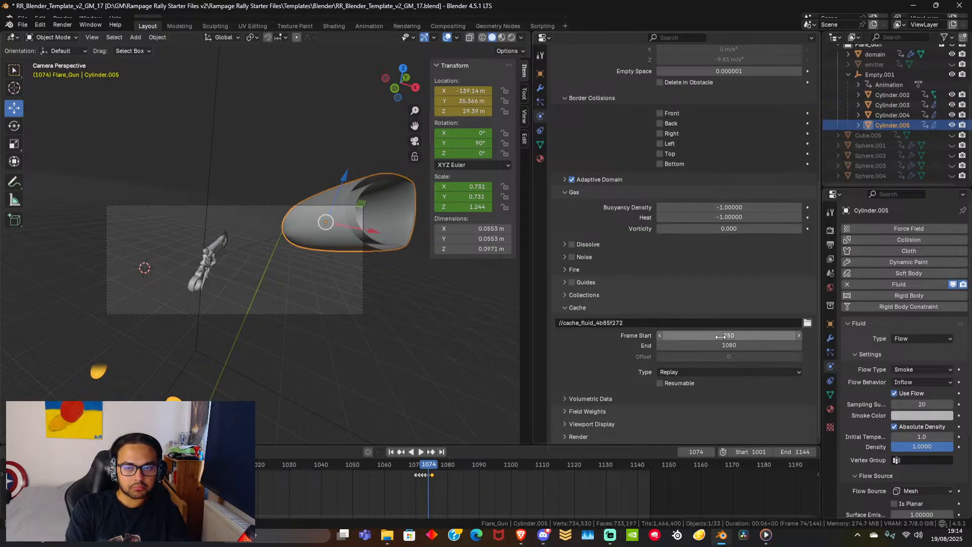
double_click(736, 336)
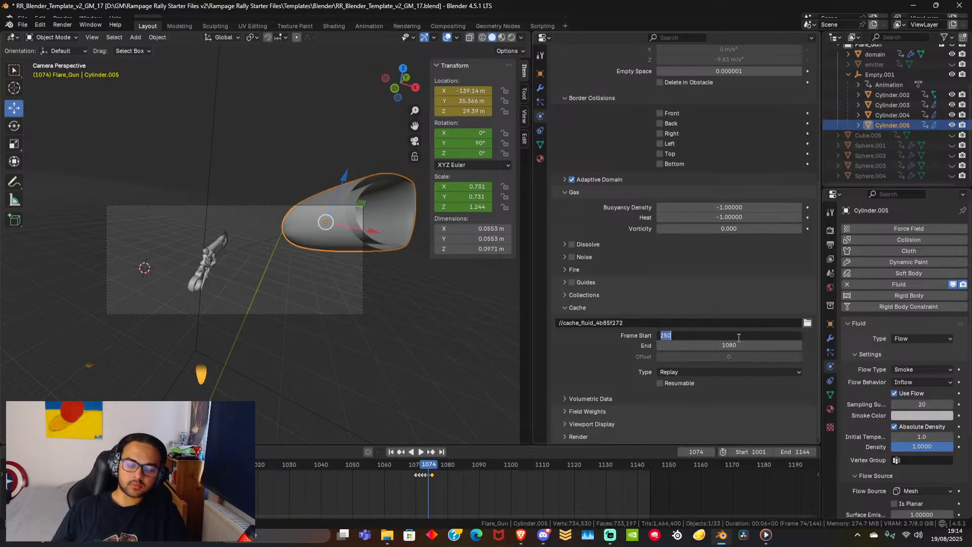
type("1060")
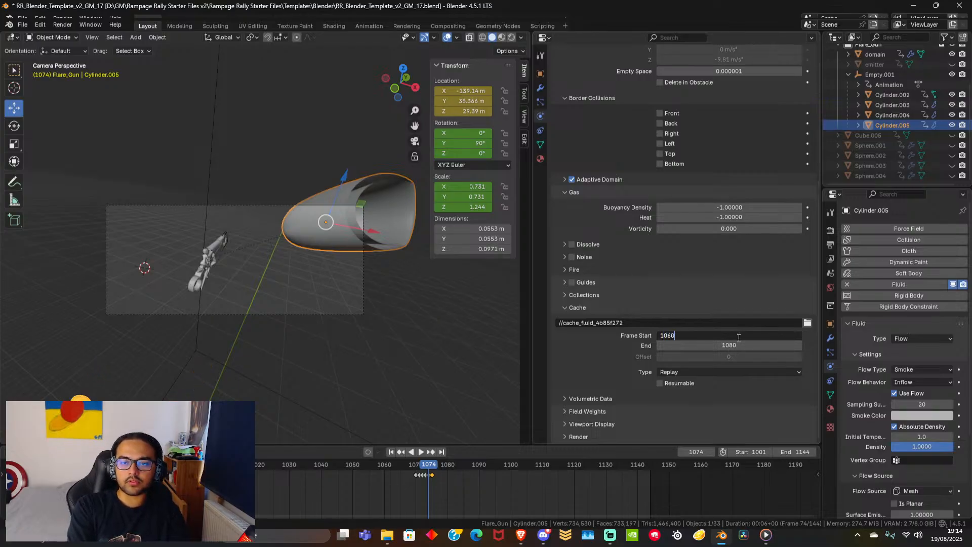
key("Return")
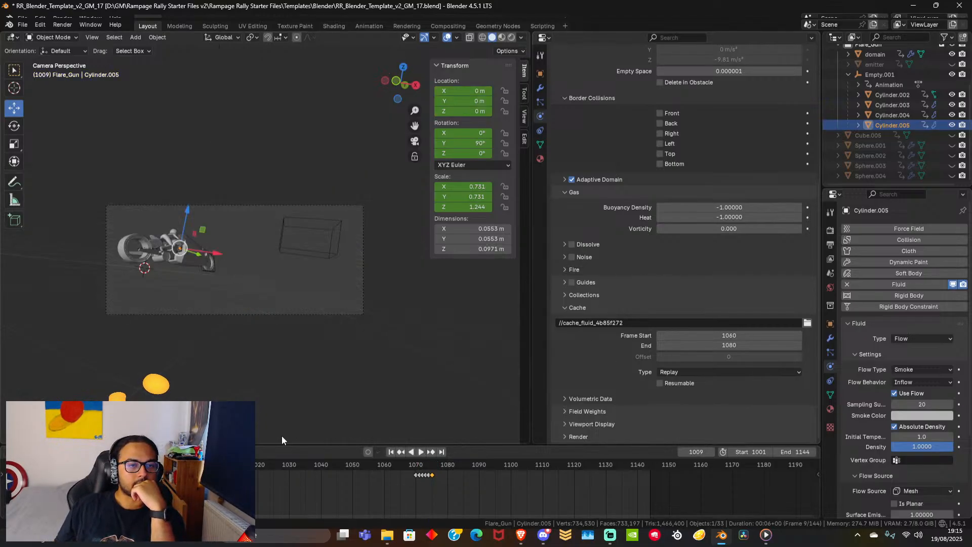
Play the animation in camera view and scrub around frames 1071 to 1073 to check the smoke around the bike.
left_click(421, 452)
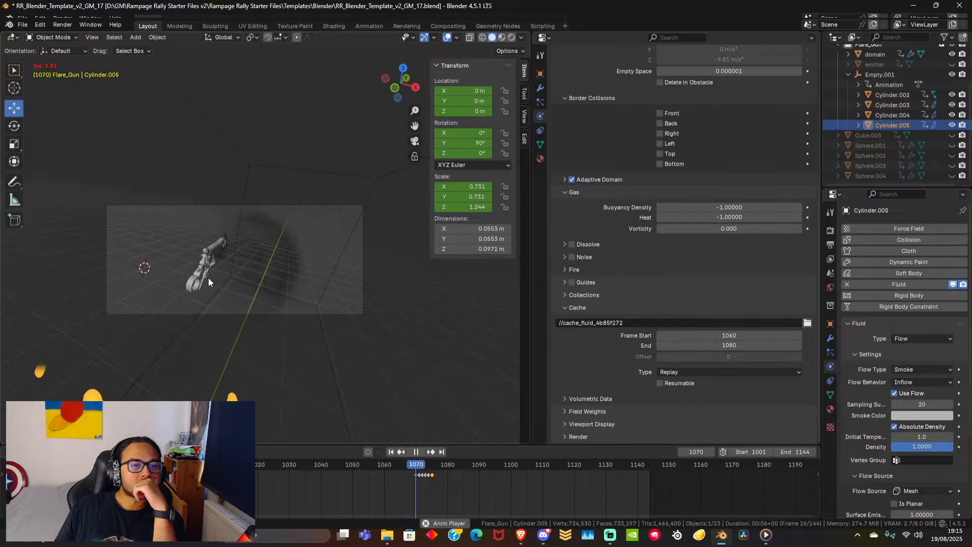
scroll(235, 277, "up", 4)
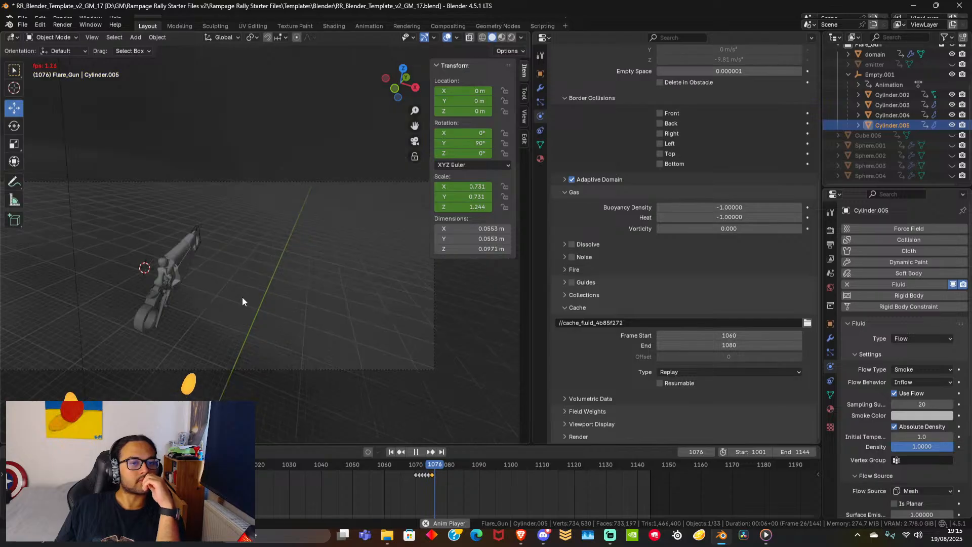
left_click(417, 452)
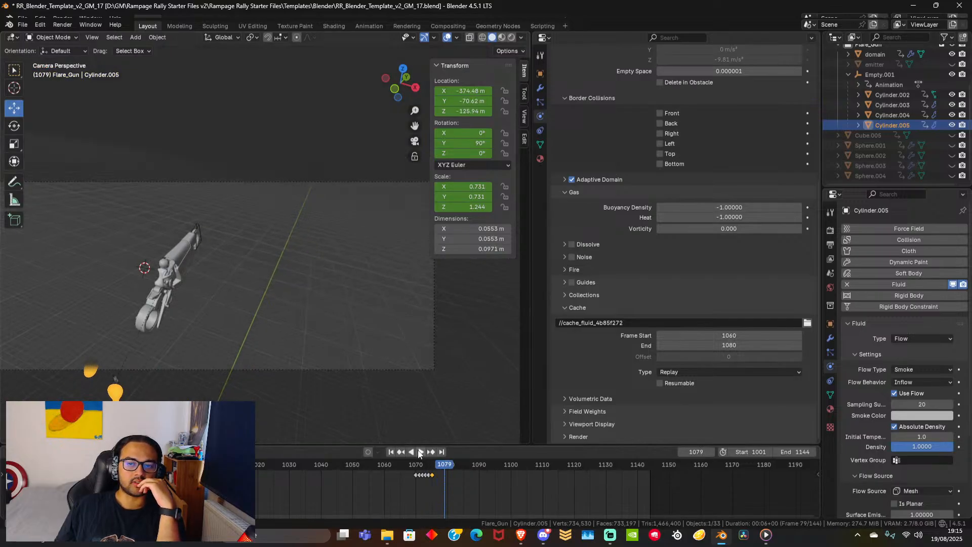
left_click(402, 466)
key("space")
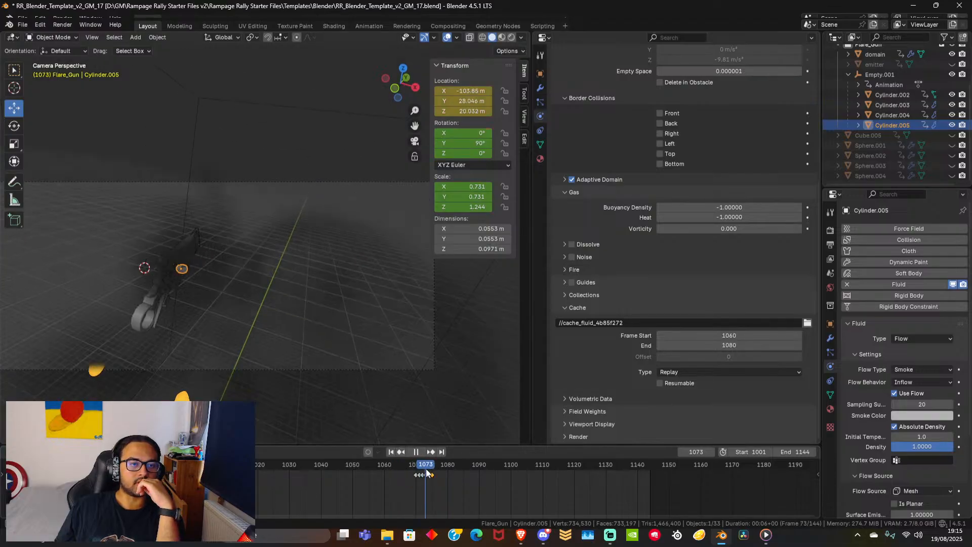
mouse_move(430, 469)
left_mouse_down()
mouse_move(387, 466)
mouse_move(419, 469)
left_mouse_up()
Set the smoke domain's cache start frame to 1070.
left_click(695, 336)
left_click(696, 335)
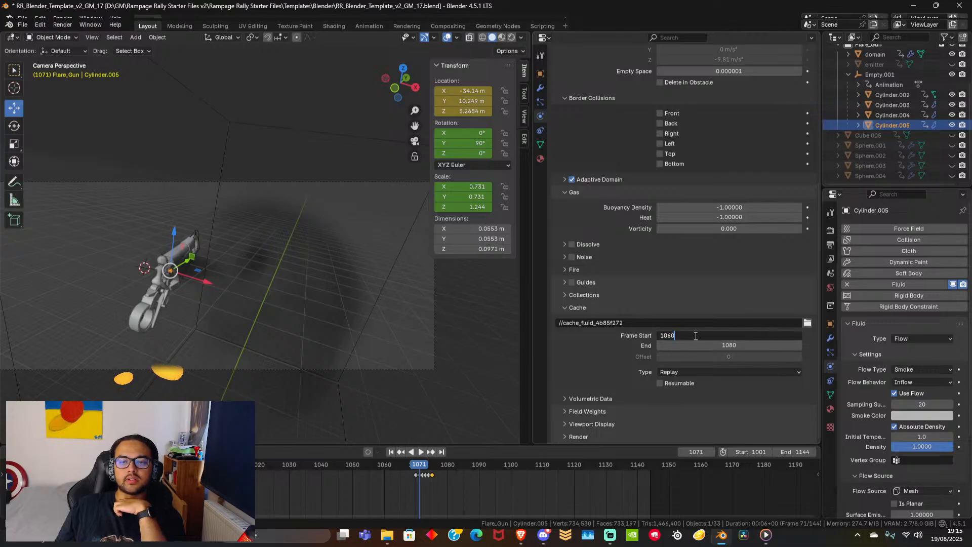
key("BackSpace")
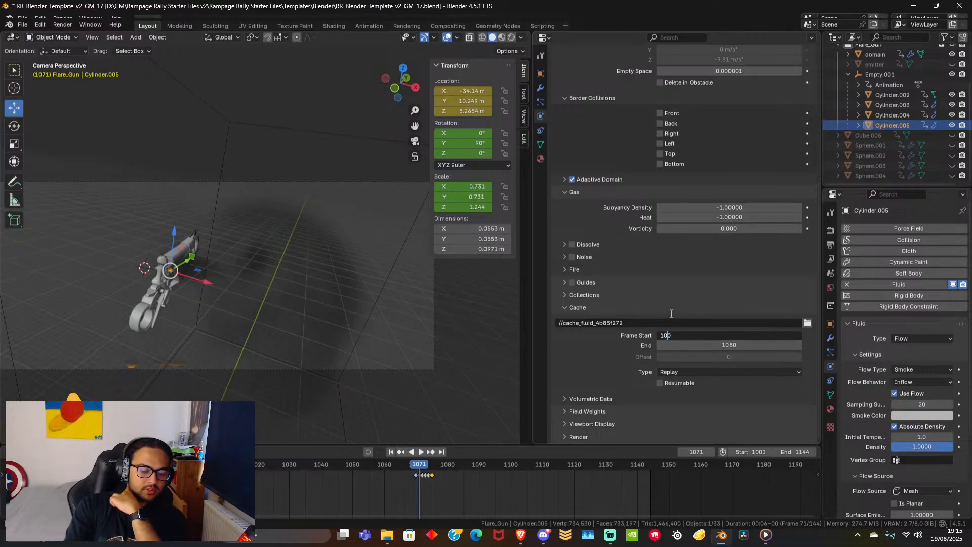
type("7")
key("Return")
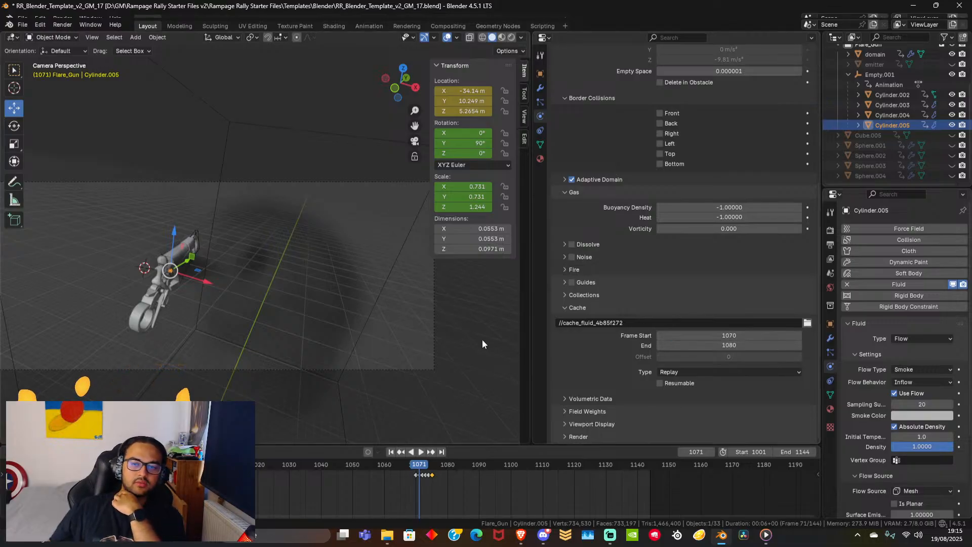
Replay the simulation with the shortened cache range and scrub back to frame 1073 to examine the smoke.
left_click(360, 464)
key("space")
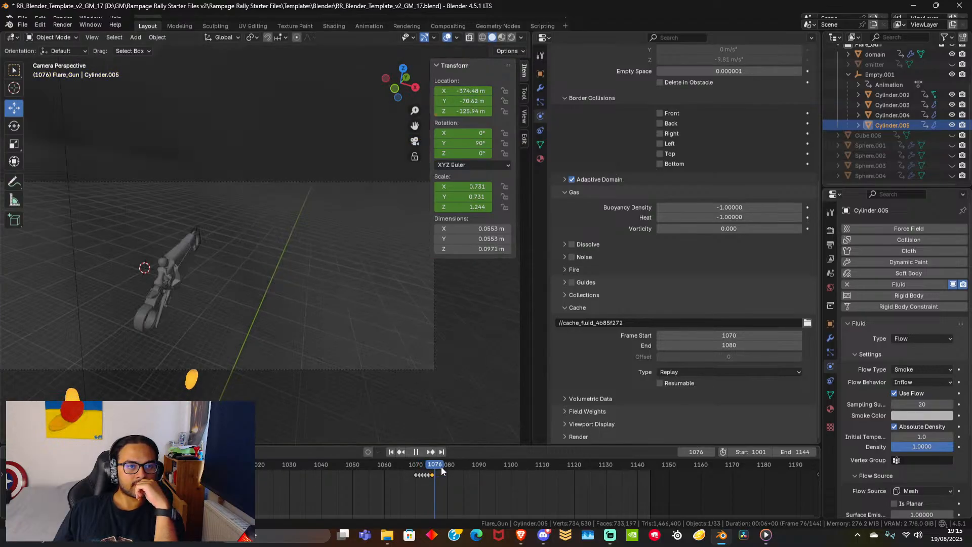
left_click_drag(445, 466, 425, 466)
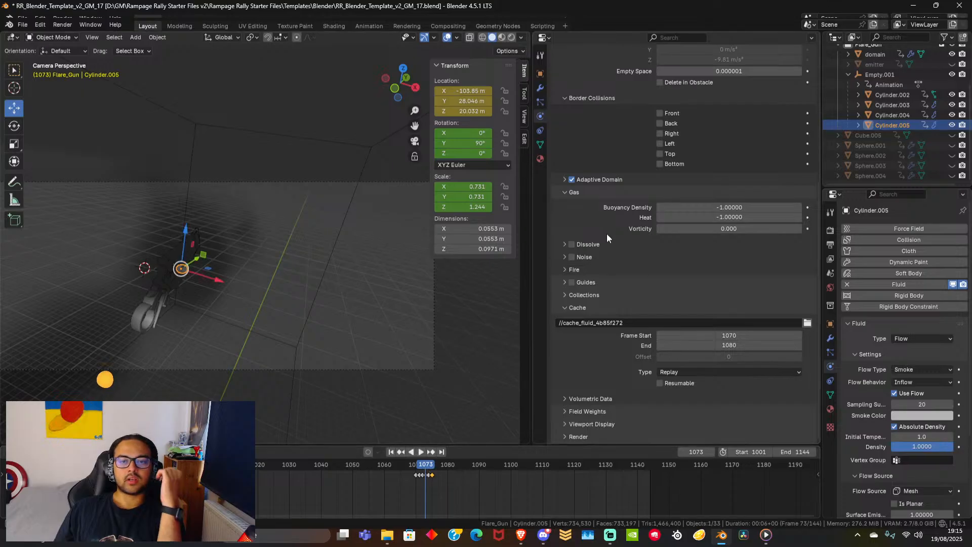
Enable Noise on the smoke domain and scrub between frames 1073 and 1071 to check the smoke detail.
left_click(564, 257)
left_click(572, 258)
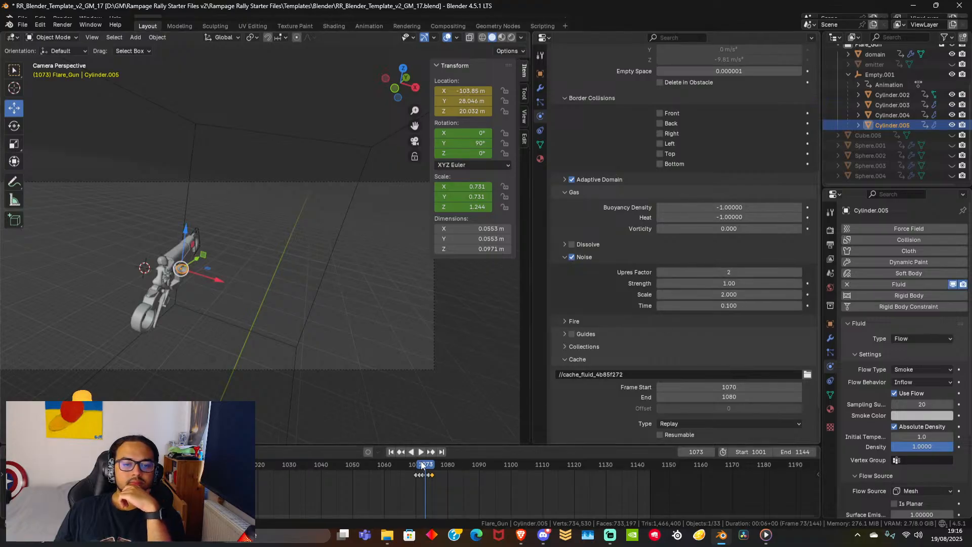
mouse_move(421, 464)
left_mouse_down()
mouse_move(395, 463)
mouse_move(426, 462)
left_mouse_up()
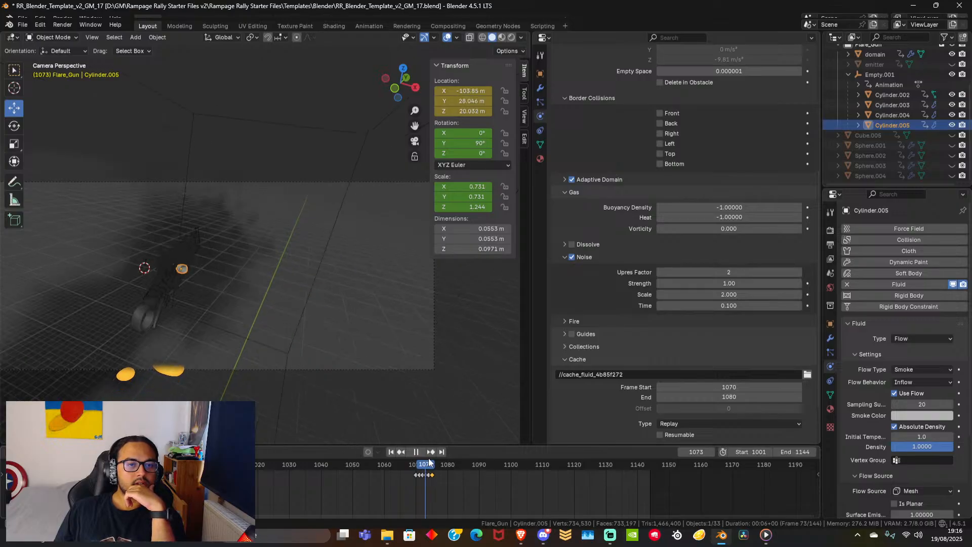
left_click_drag(425, 461, 419, 462)
Add Fluid physics to the bike's main_body.001 and set its type to Effector.
middle_click_drag(237, 304, 294, 302)
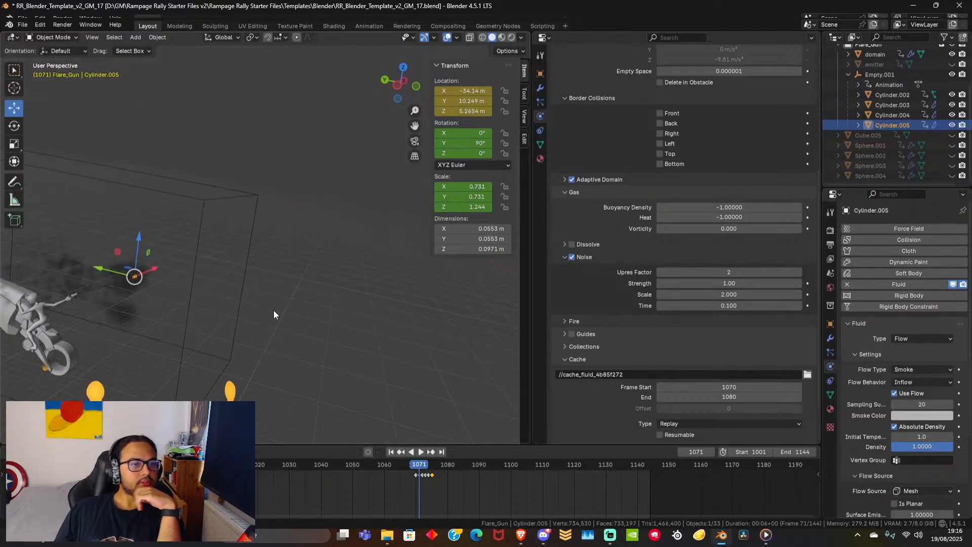
middle_click_drag(217, 338, 341, 289, "shift")
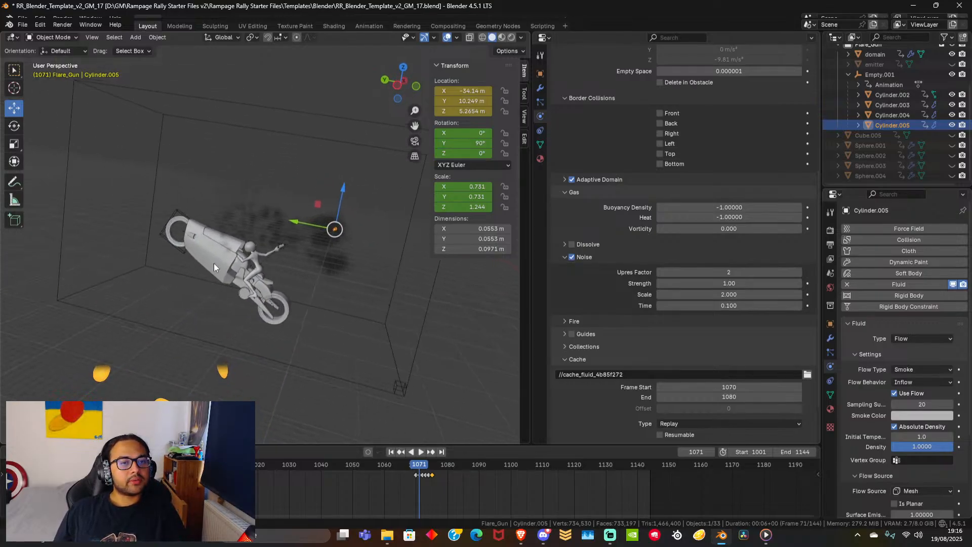
left_click(217, 259)
left_click(919, 283)
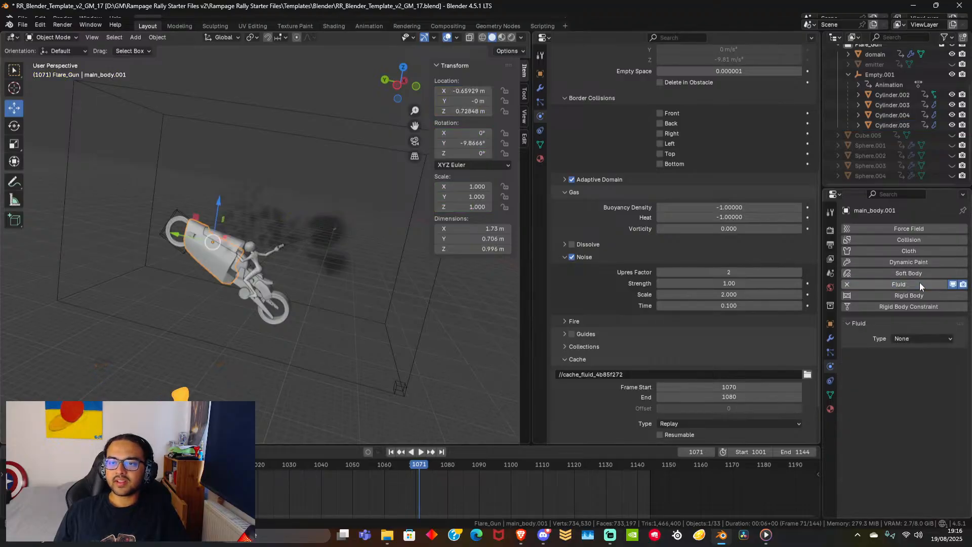
left_click(909, 338)
left_click(910, 379)
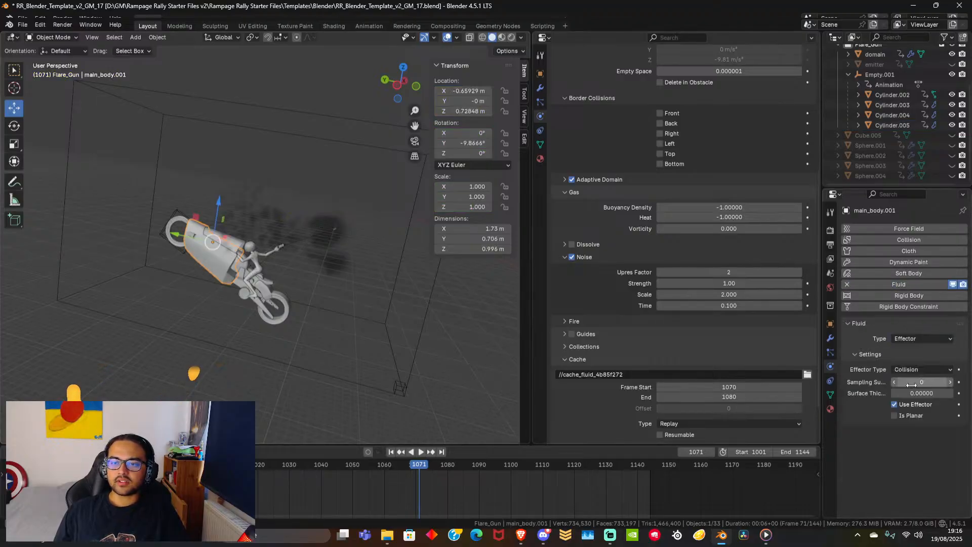
scroll(258, 269, "up", 6)
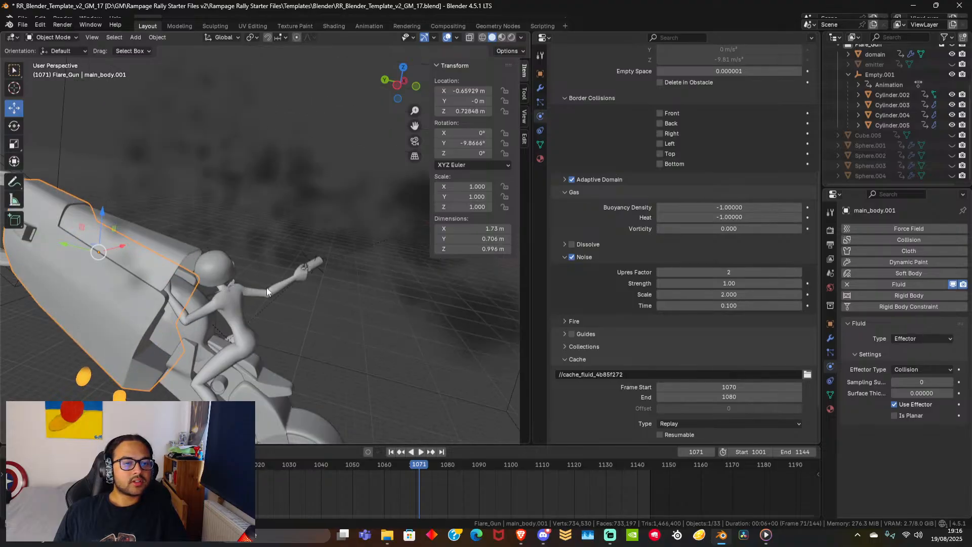
Add Fluid physics to the rider's head, Plane.004, and set its type to Effector.
left_click(231, 274)
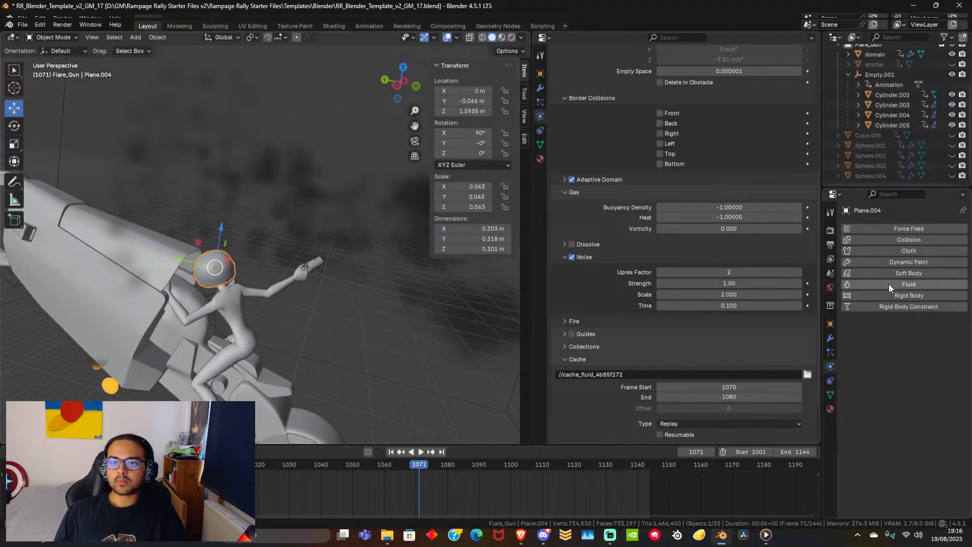
left_click(917, 338)
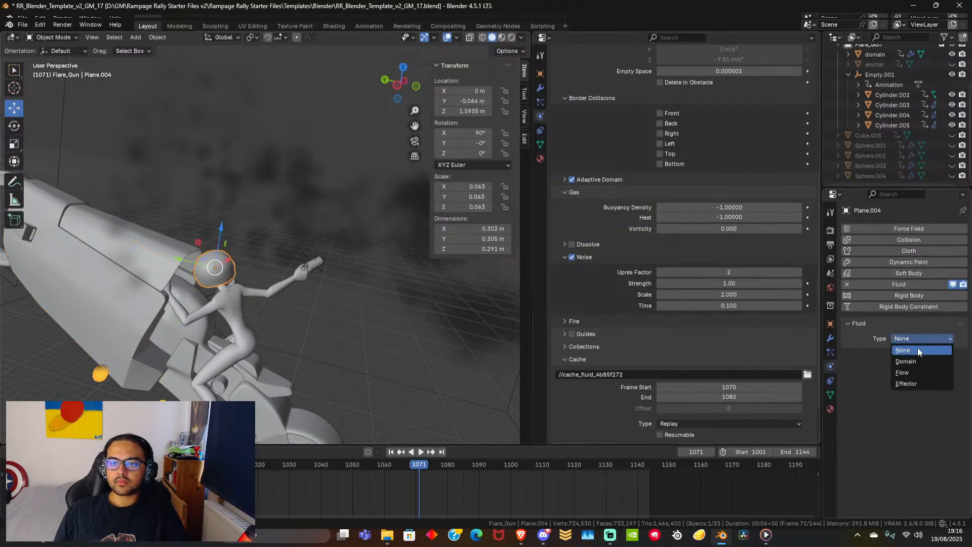
left_click(914, 385)
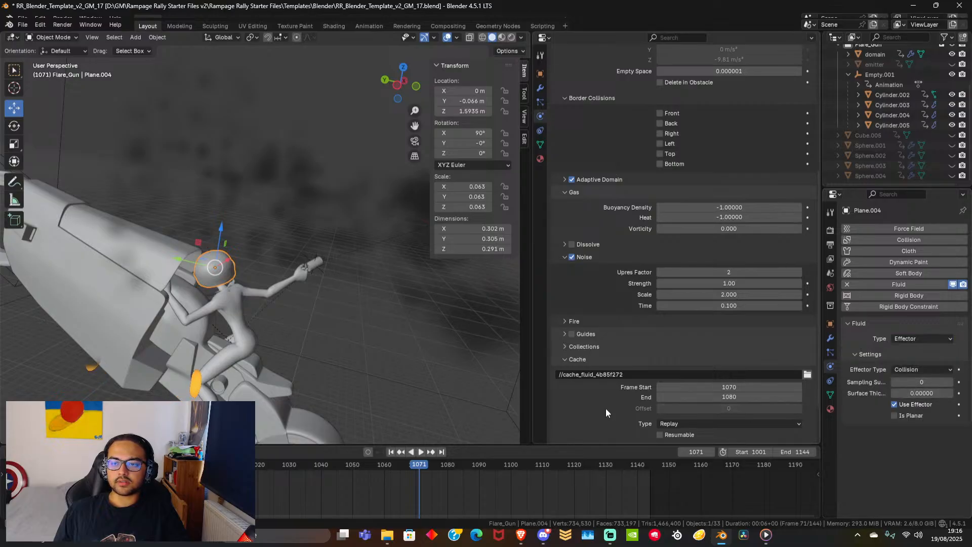
Add Fluid physics to the rider's body mesh, MESH - Delta, and set its type to Effector.
middle_click_drag(456, 375, 439, 360)
left_click(320, 311)
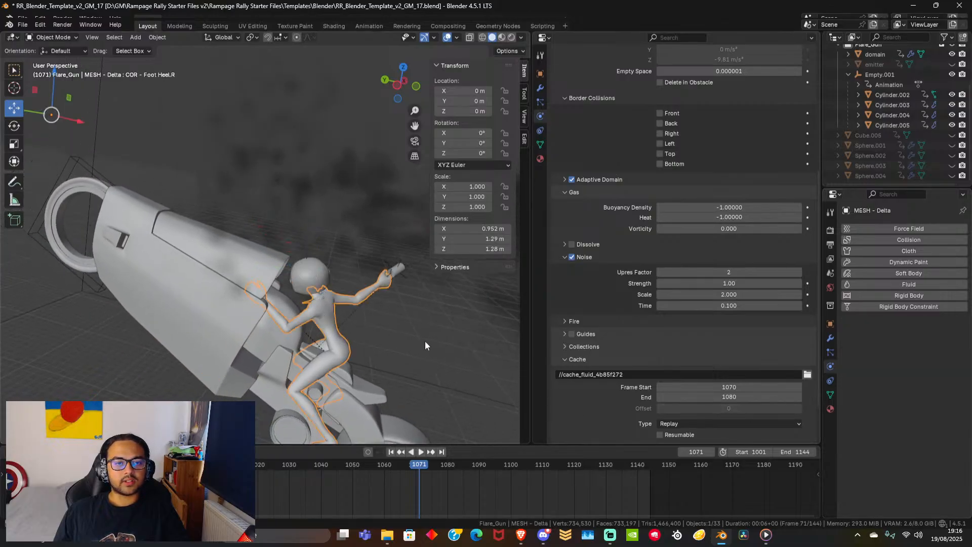
left_click(898, 284)
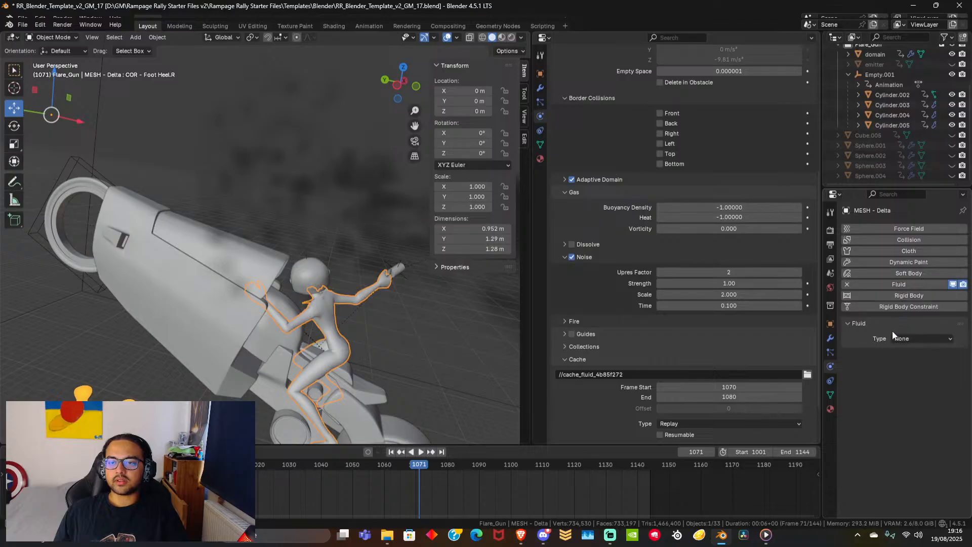
left_click(906, 338)
left_click(912, 385)
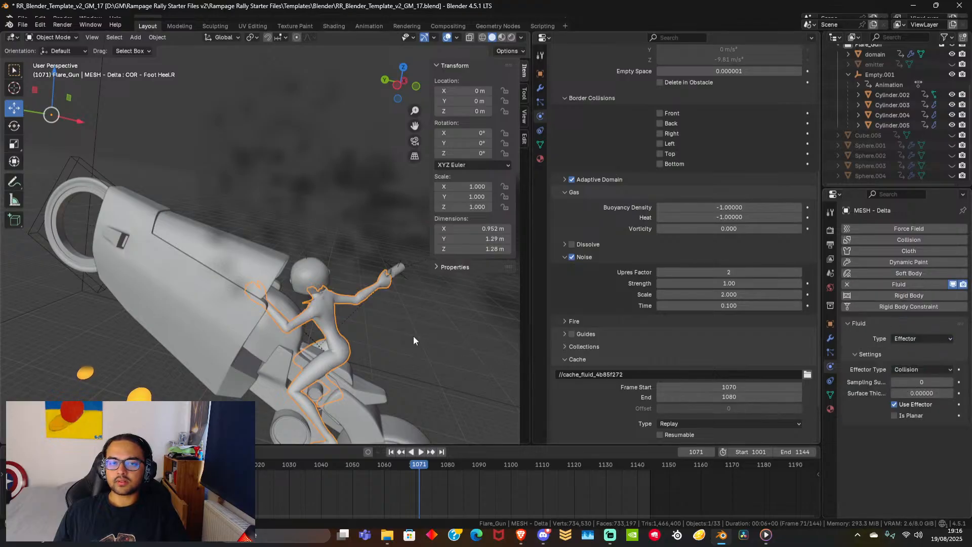
Make the bike's seat.1 a Fluid object of type Effector.
left_click(280, 297)
middle_click_drag(402, 359, 233, 356)
scroll(213, 304, "up", 4)
middle_click_drag(196, 256, 396, 306, "shift")
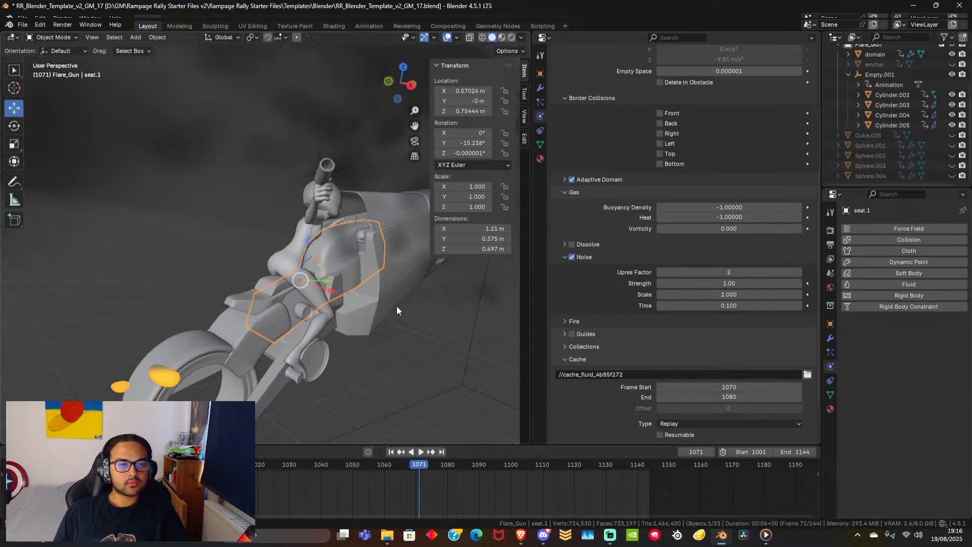
left_click(895, 284)
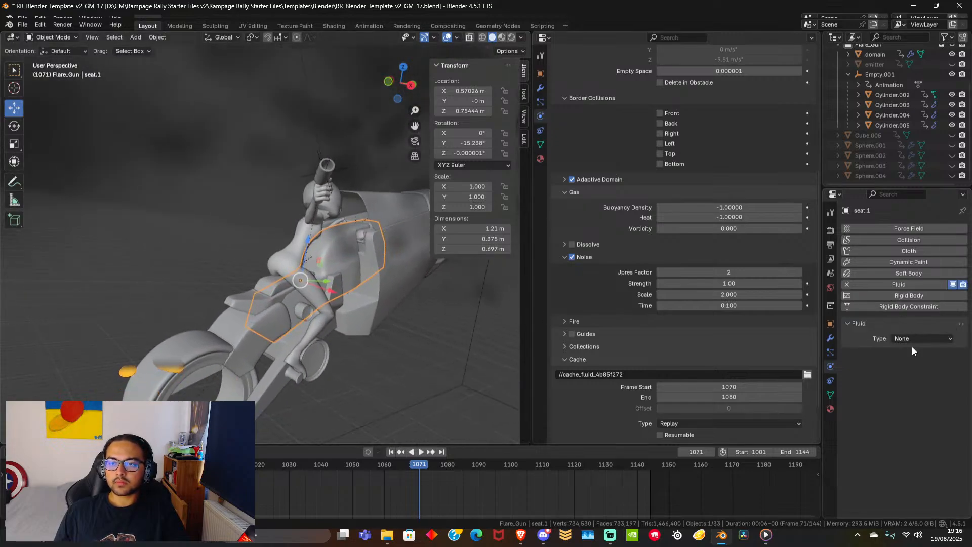
left_click(917, 338)
left_click(906, 387)
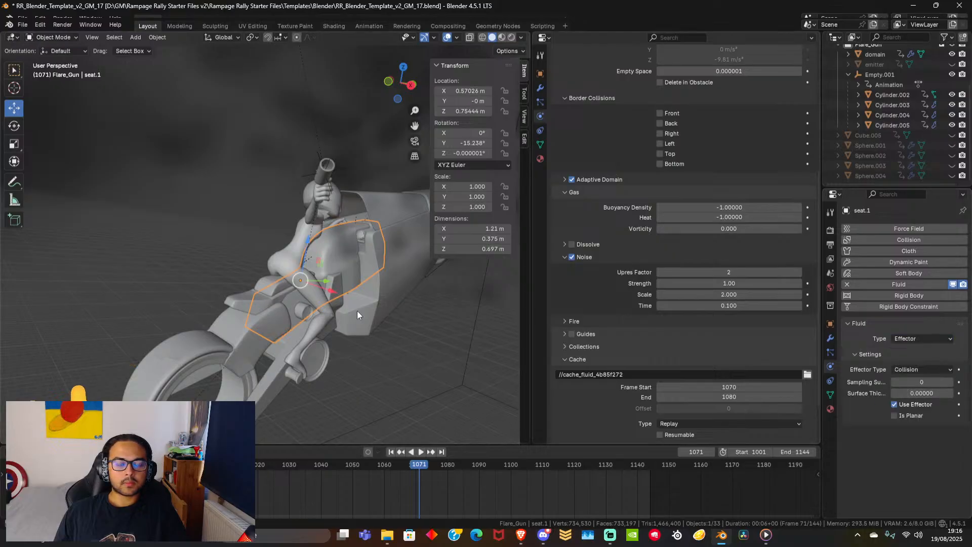
scroll(895, 105, "up", 3)
scroll(895, 104, "down", 3)
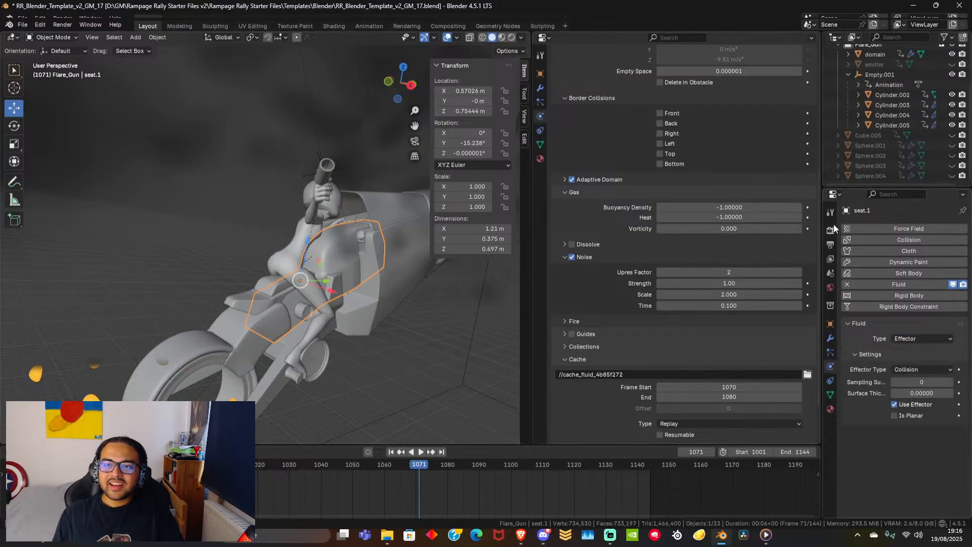
Examine the modifier stack of seat.1 and check what context options its Fluid modifier offers.
left_click(830, 338)
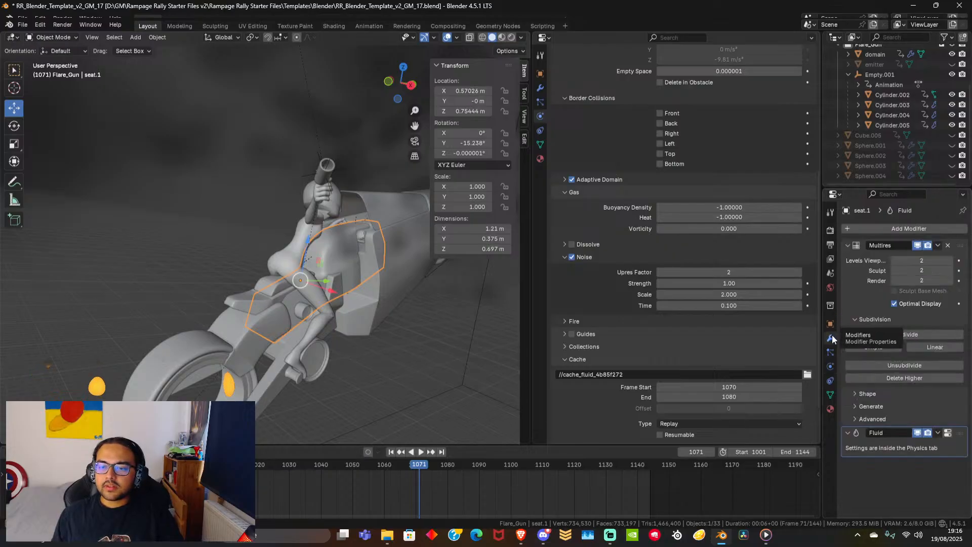
right_click(910, 448)
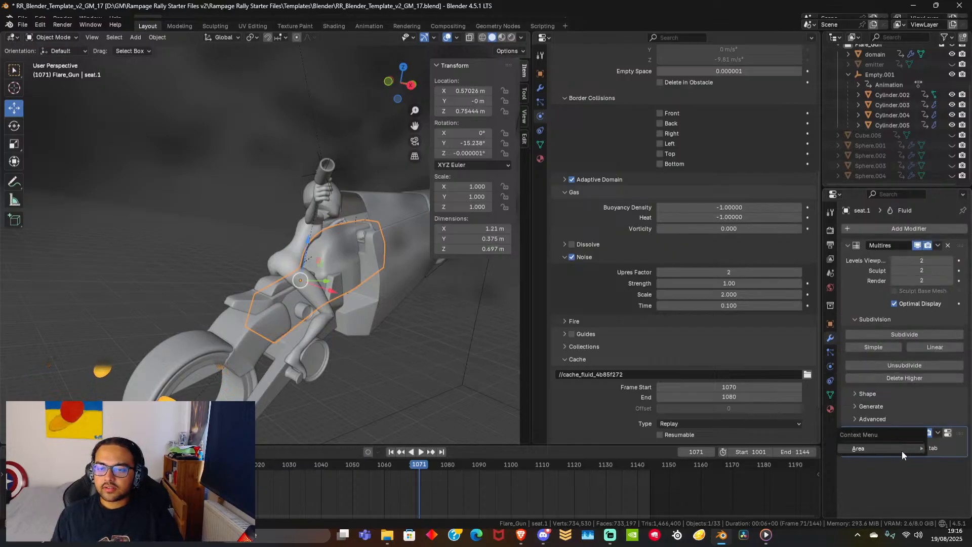
right_click(950, 447)
mouse_move(943, 447)
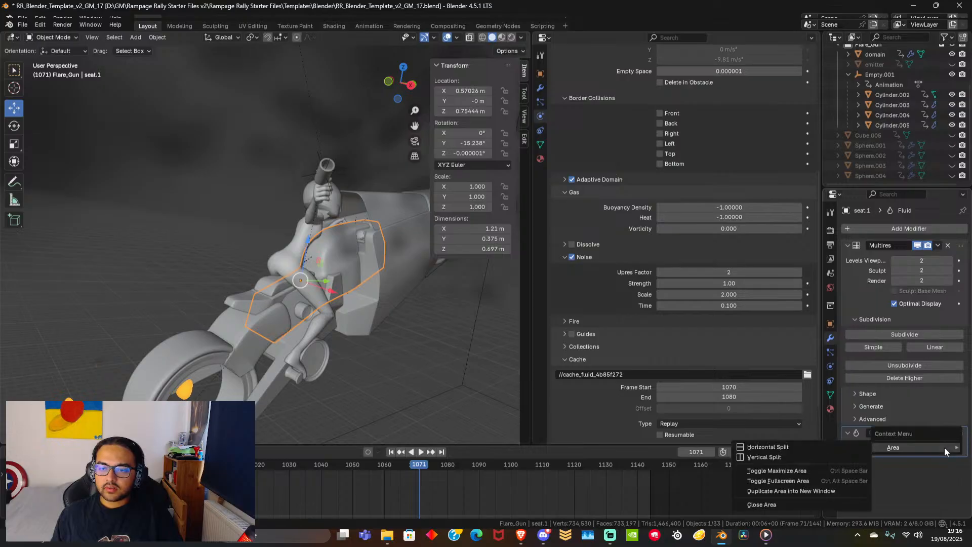
left_click(850, 445)
key("Escape")
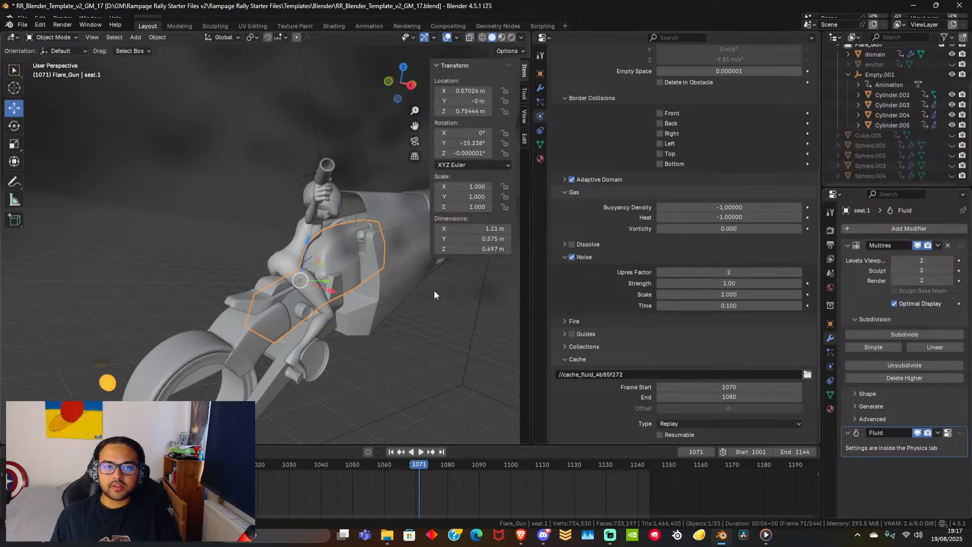
Check main_body.001, engine.1, the rider's body and the rider's head for a Fluid modifier.
left_click(397, 296)
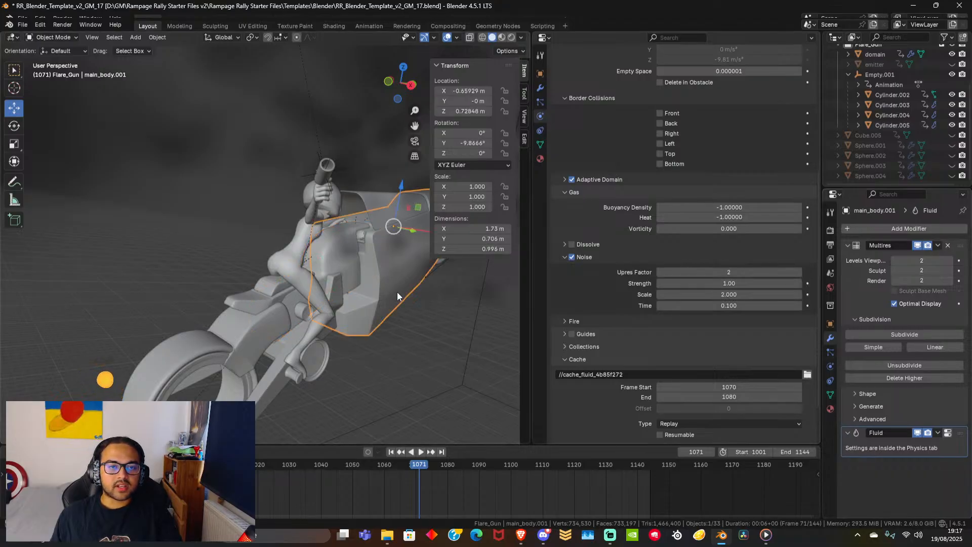
left_click(320, 360)
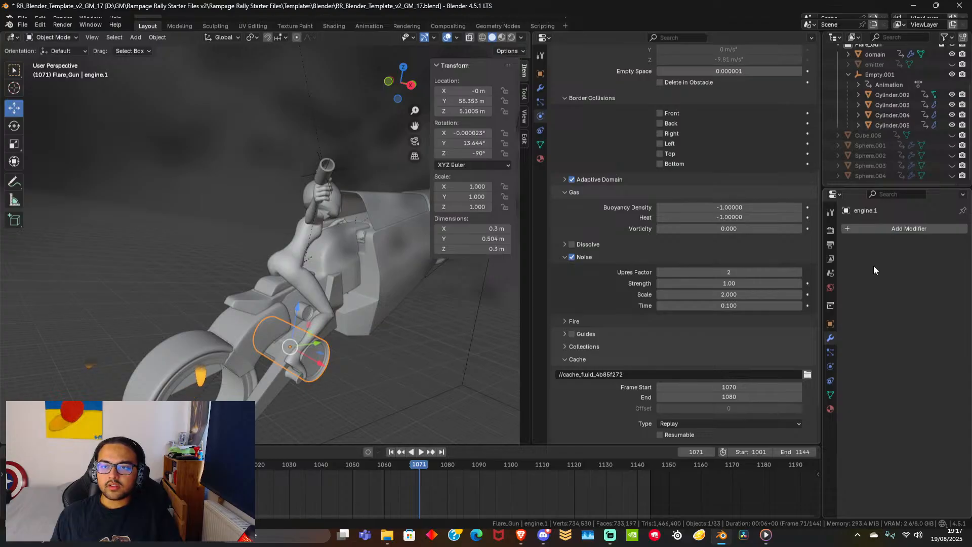
left_click(886, 229)
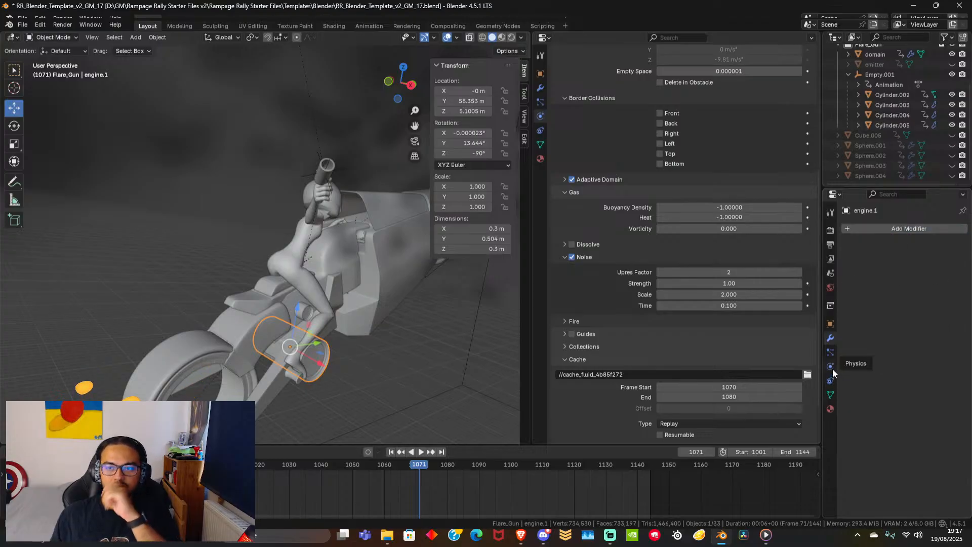
scroll(875, 126, "up", 10)
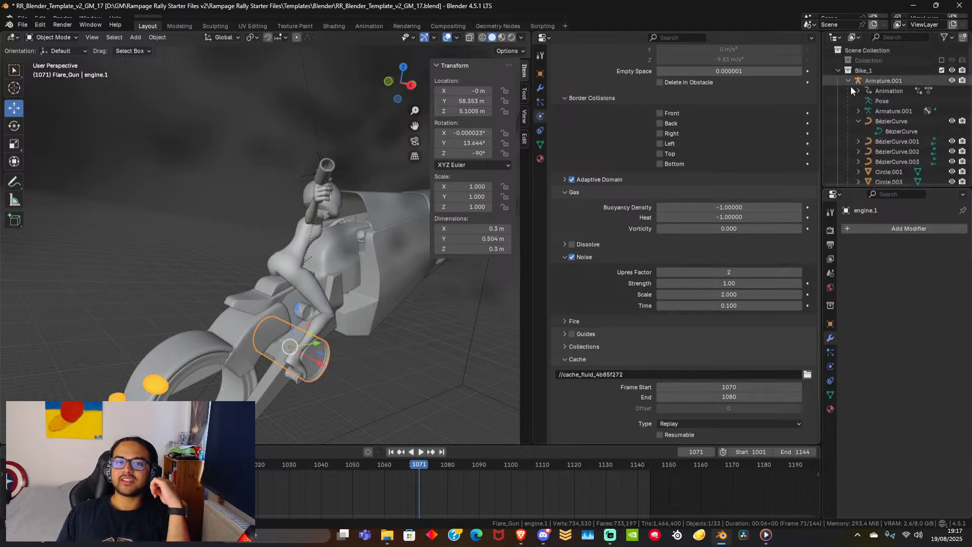
left_click(292, 265)
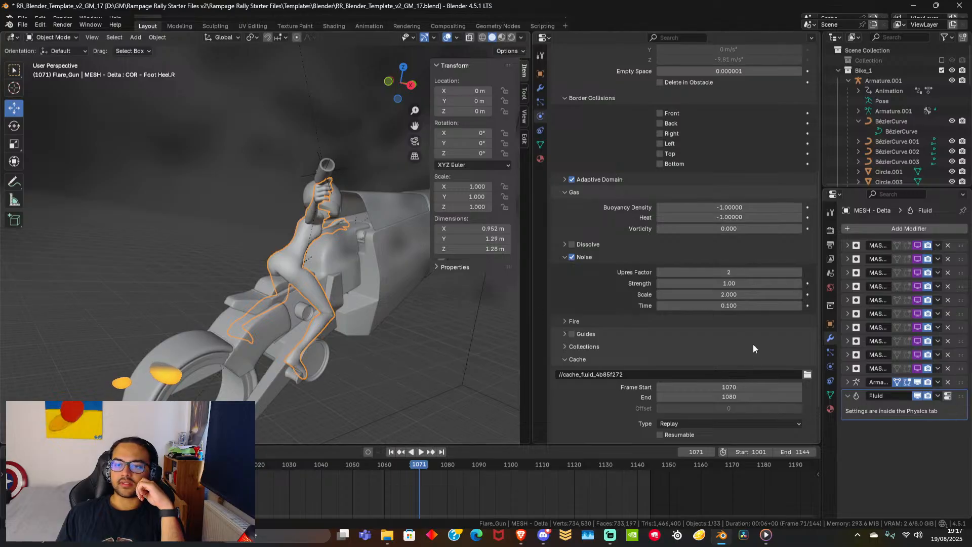
left_click(338, 203)
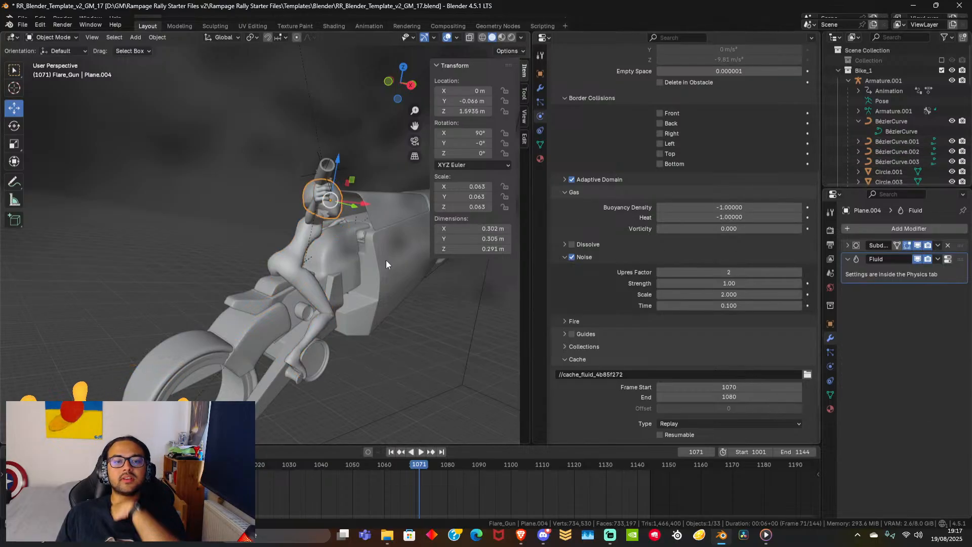
Add Fluid physics to the bike's winshield.001 and set its type to Effector.
left_click(381, 212)
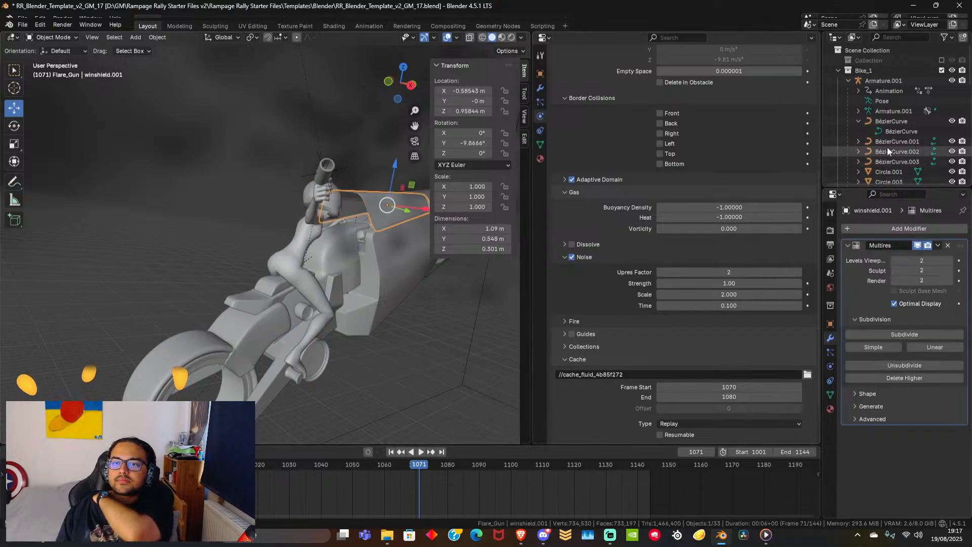
left_click(830, 366)
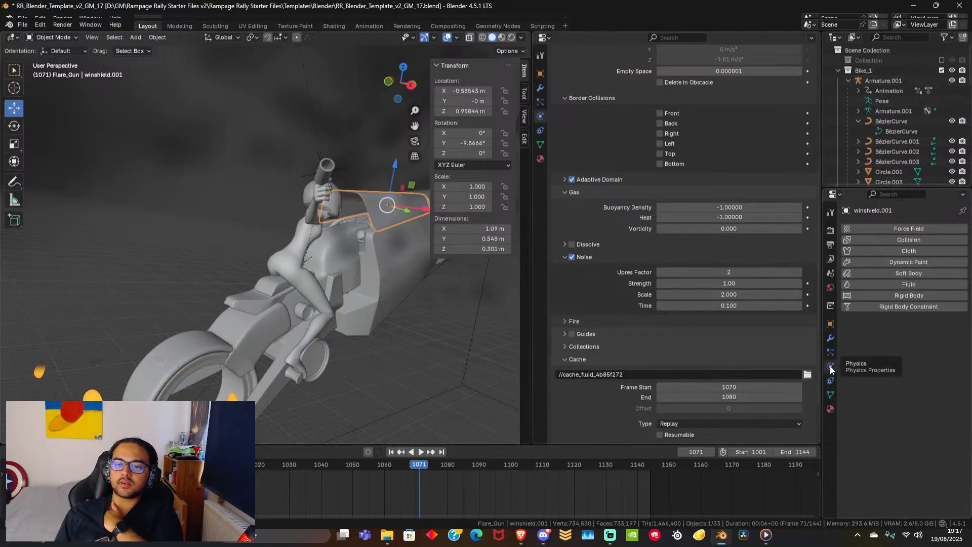
left_click(900, 284)
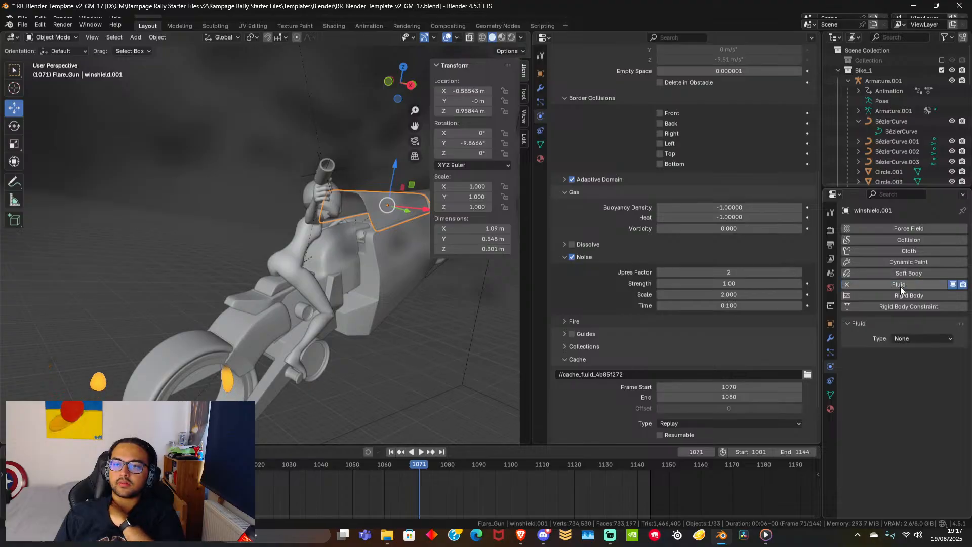
left_click(915, 339)
left_click(906, 383)
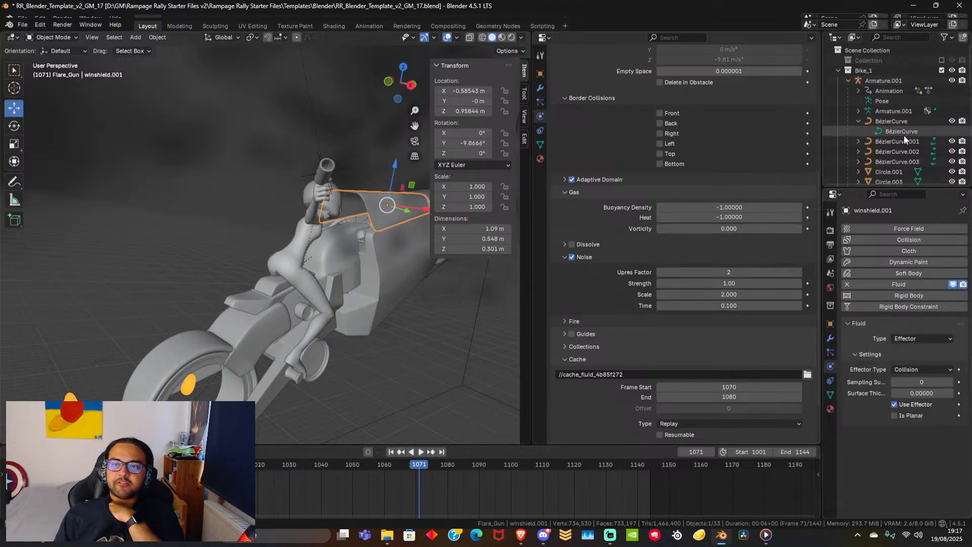
Inspect the Bézier curves under the Bike_1 armature, from BézierCurve to BézierCurve.003, for their location and available physics types.
scroll(896, 86, "down", 2)
left_click(896, 100)
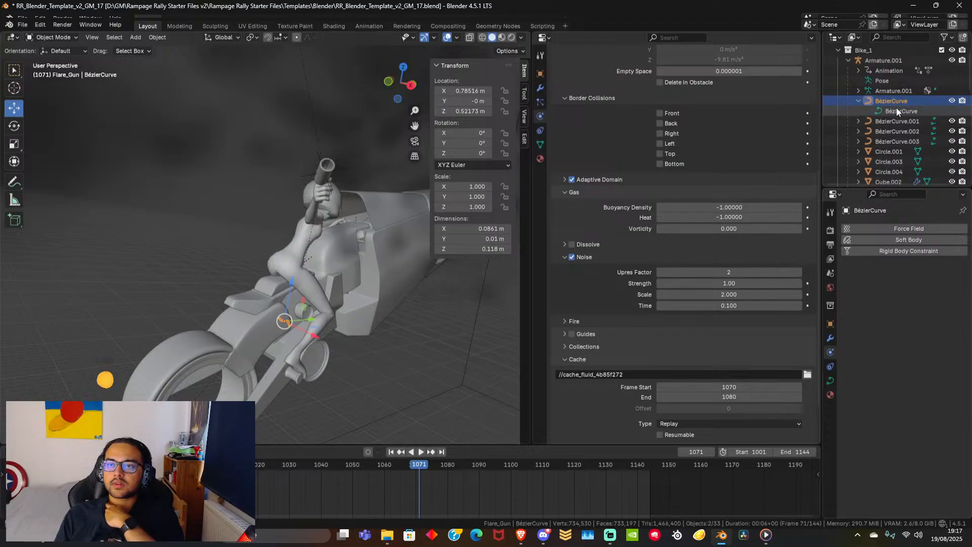
left_click(889, 119)
left_click(894, 130)
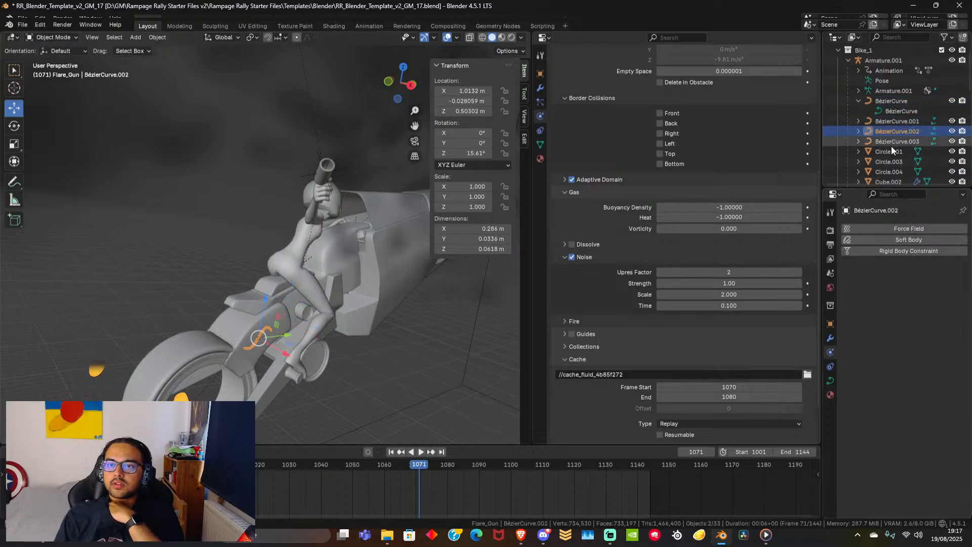
left_click(891, 145)
left_click(891, 148)
left_click(889, 141)
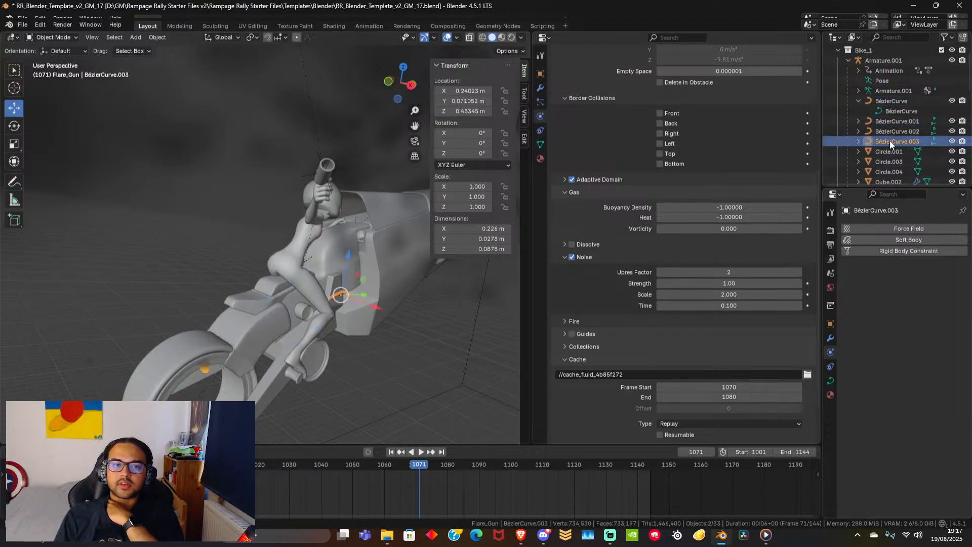
left_click(893, 132)
left_click(895, 120)
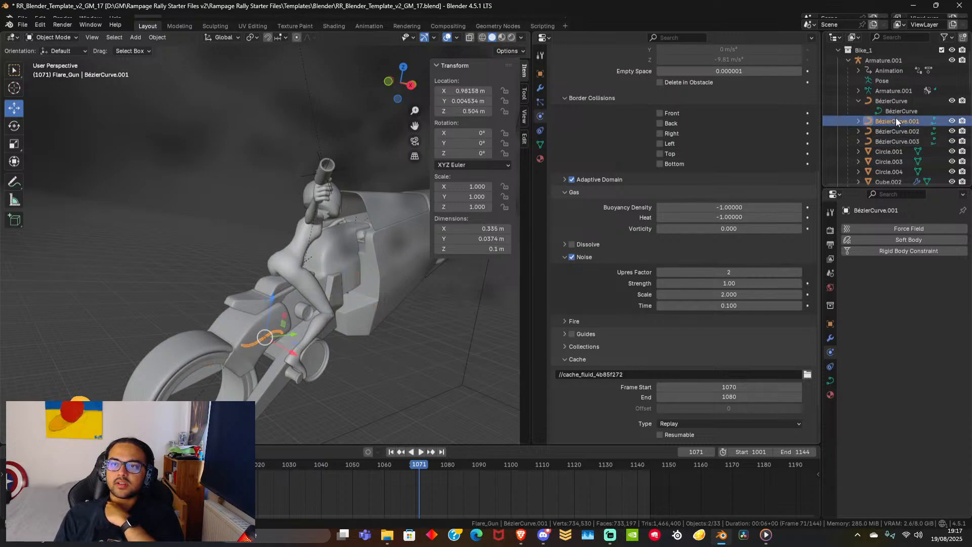
Add Fluid physics to Circle.001 in the Bike_1 collection and set its type to Effector.
left_click(883, 151)
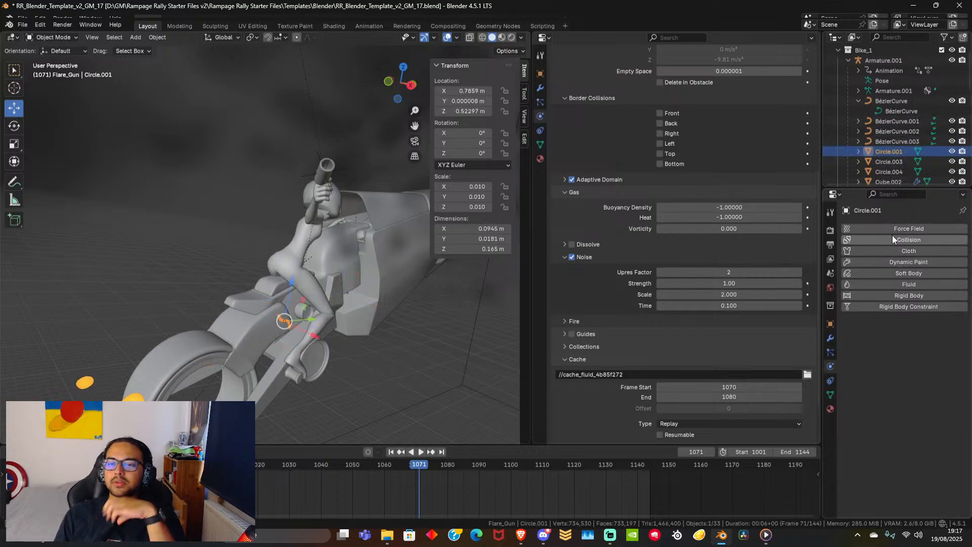
left_click(907, 284)
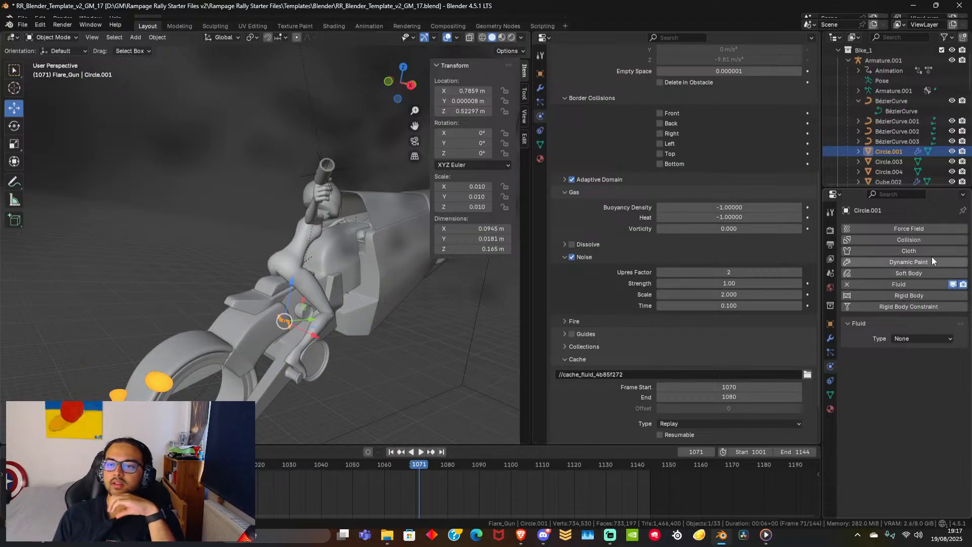
left_click(913, 342)
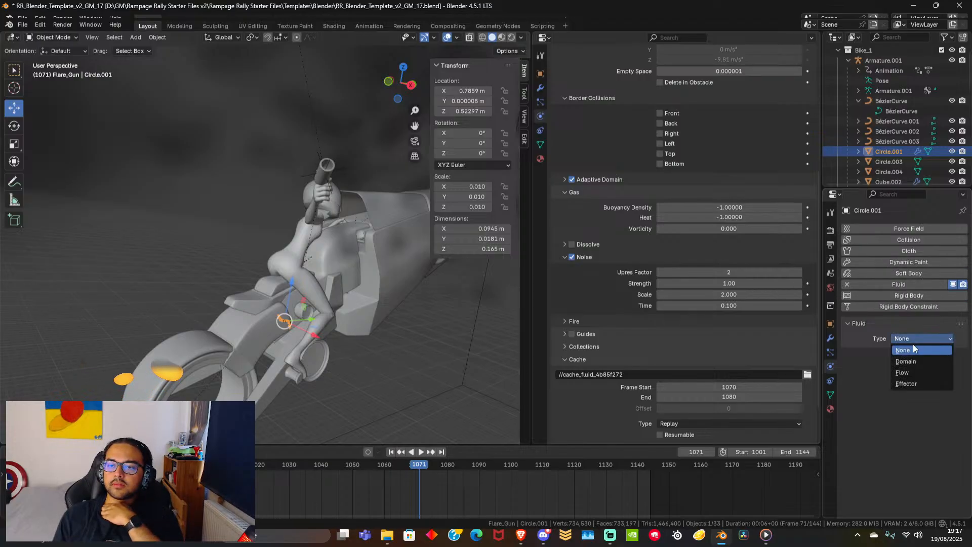
left_click(921, 382)
Give Circle.003 Fluid physics with the Effector type.
left_click(896, 161)
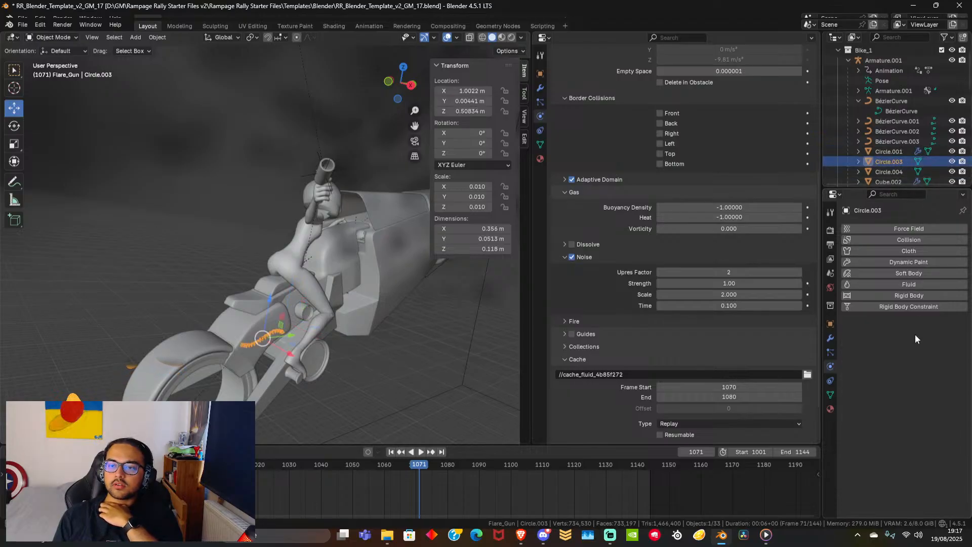
left_click(911, 340)
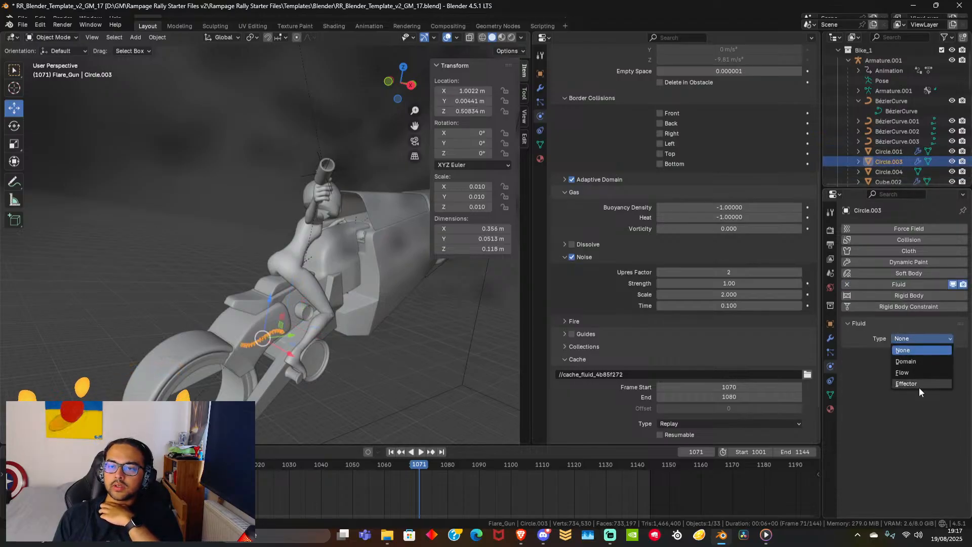
left_click(918, 387)
Give Circle.004 and Cube.002 in the Bike_1 collection Fluid physics with the Effector type.
scroll(888, 157, "down", 2)
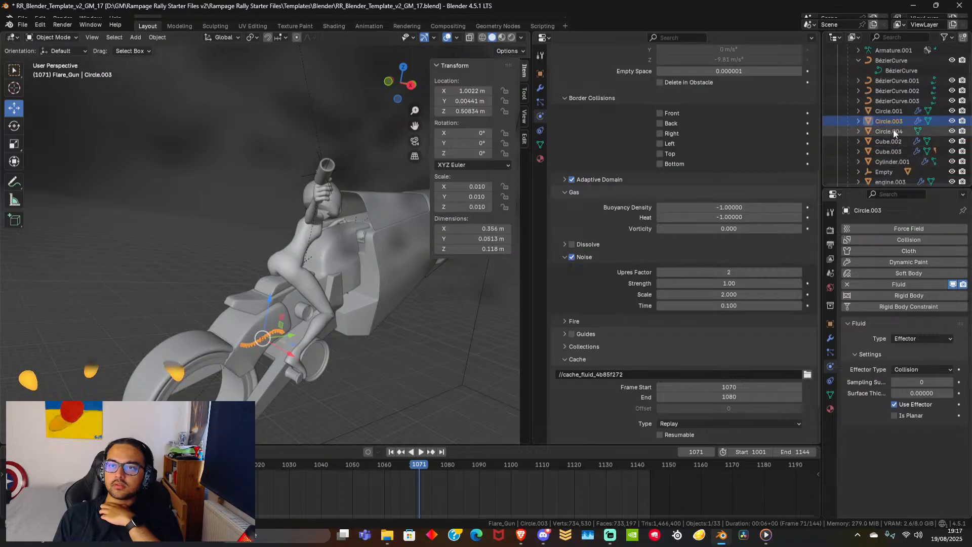
left_click(893, 131)
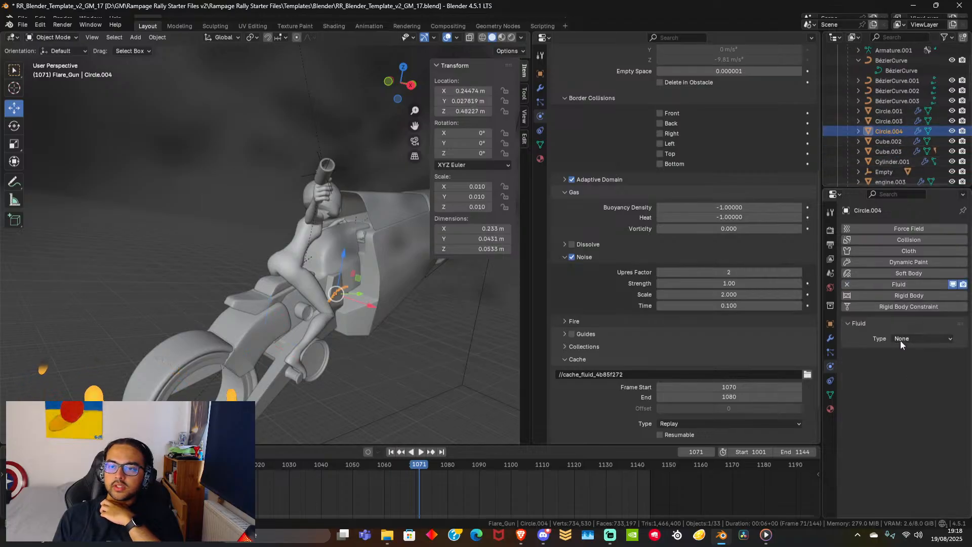
left_click(900, 340)
left_click(909, 386)
left_click(891, 139)
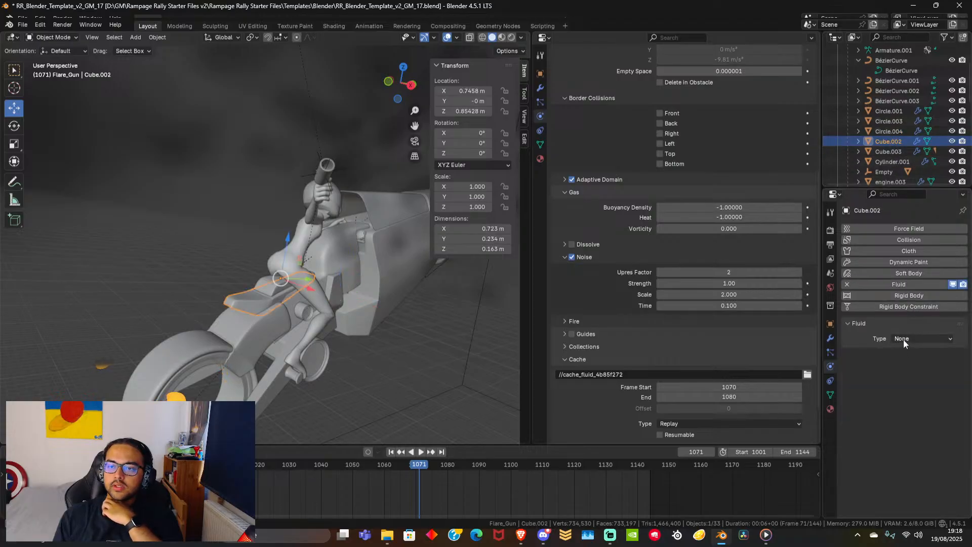
left_click(902, 339)
left_click(909, 387)
Add Fluid physics to Cube.003 and Cylinder.001 and set both to the Effector type.
left_click(896, 151)
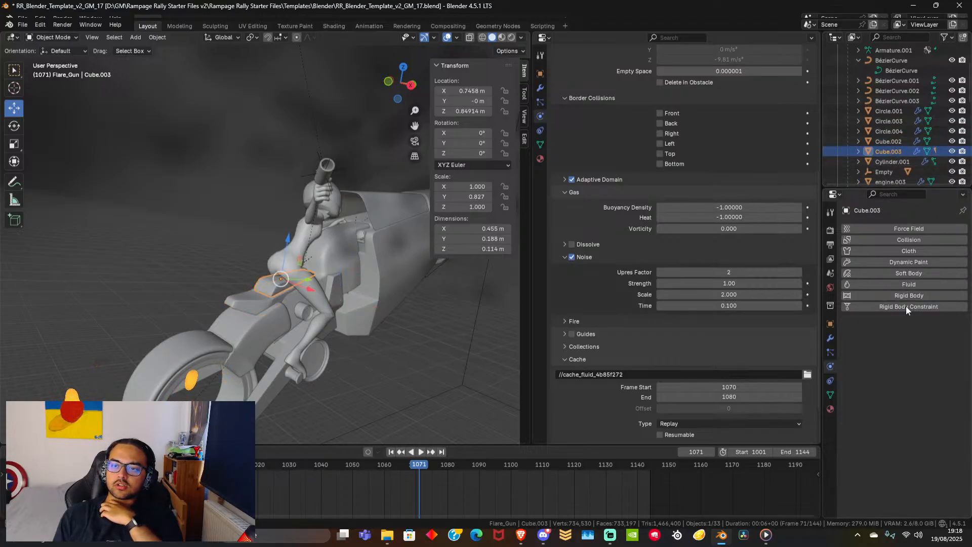
left_click(909, 283)
left_click(915, 338)
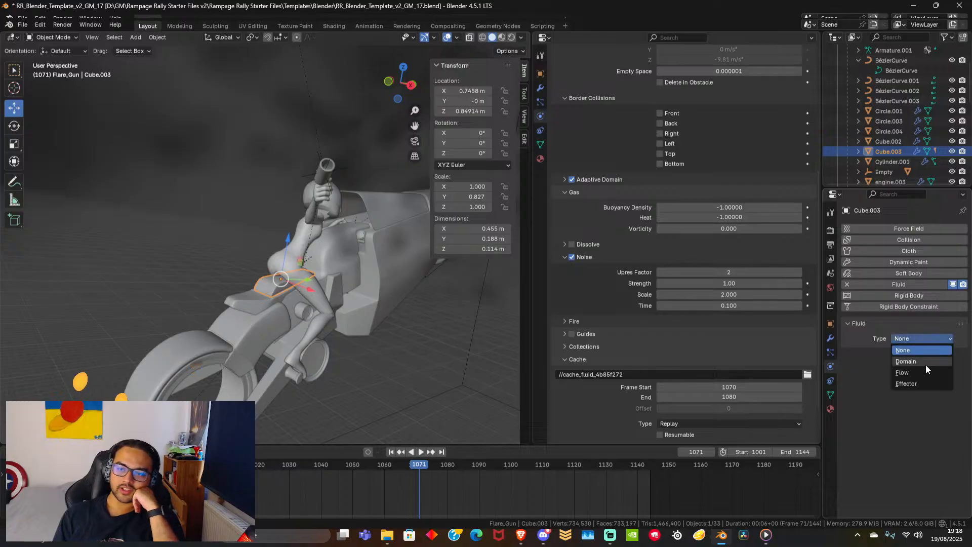
left_click(919, 386)
left_click(888, 161)
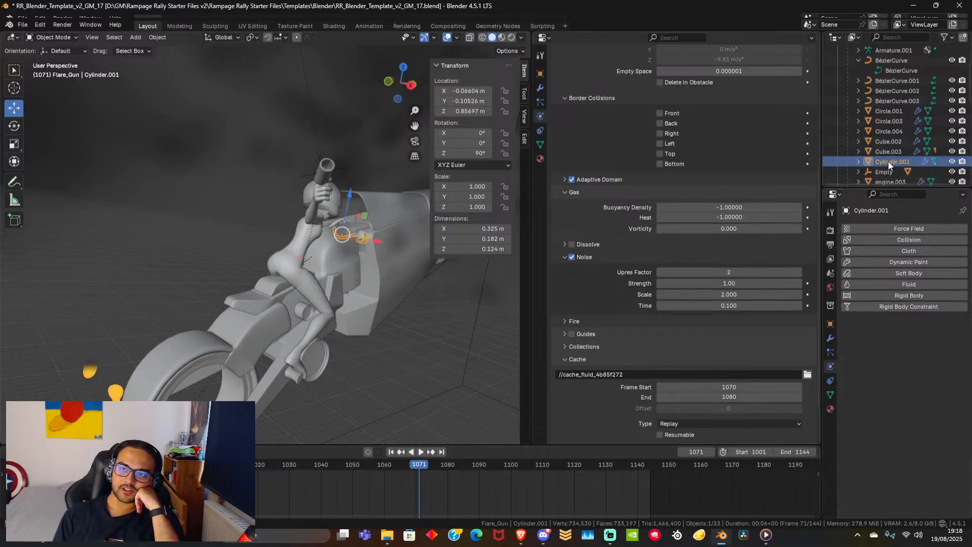
left_click(915, 282)
left_click(916, 338)
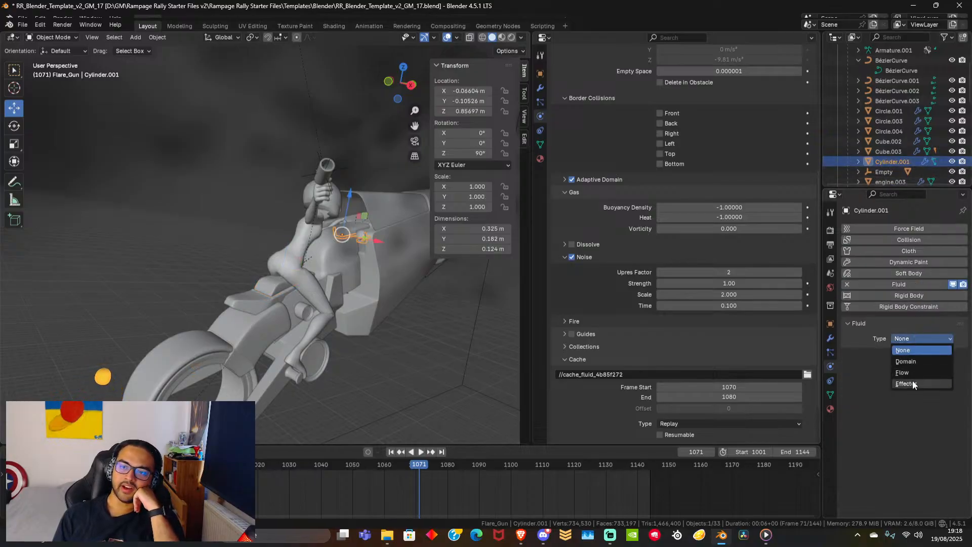
left_click(906, 383)
Add Fluid physics to engine.003 and set its type to Effector.
scroll(879, 127, "down", 3)
left_click(889, 121)
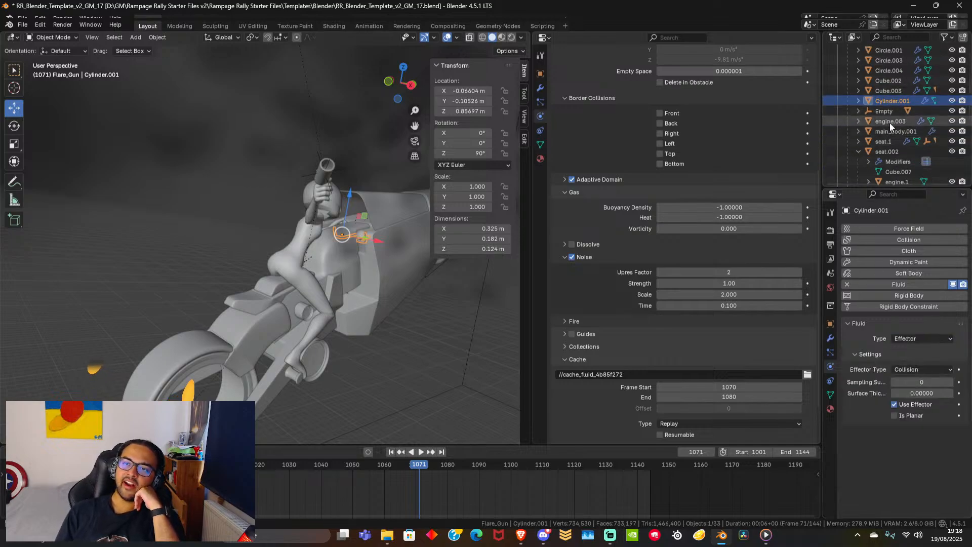
left_click(911, 285)
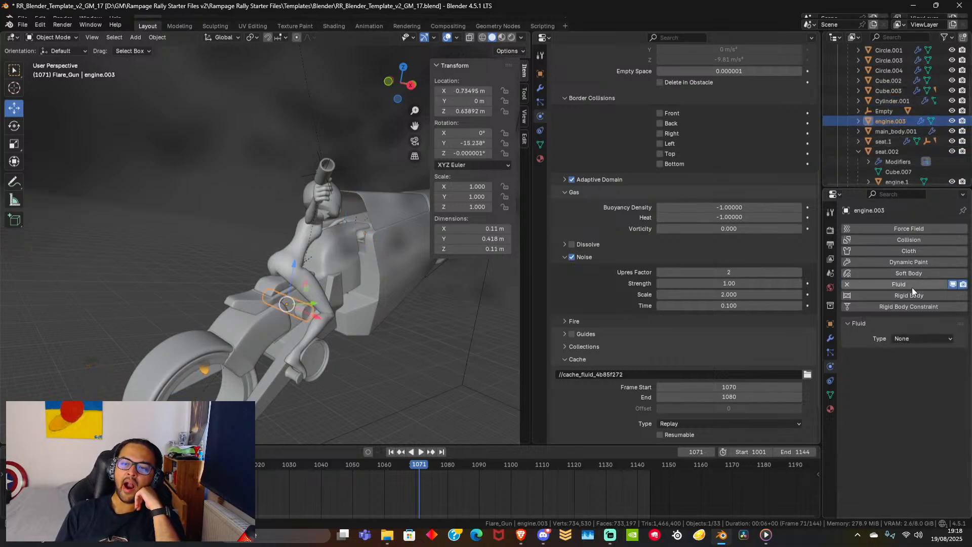
left_click(915, 339)
left_click(912, 387)
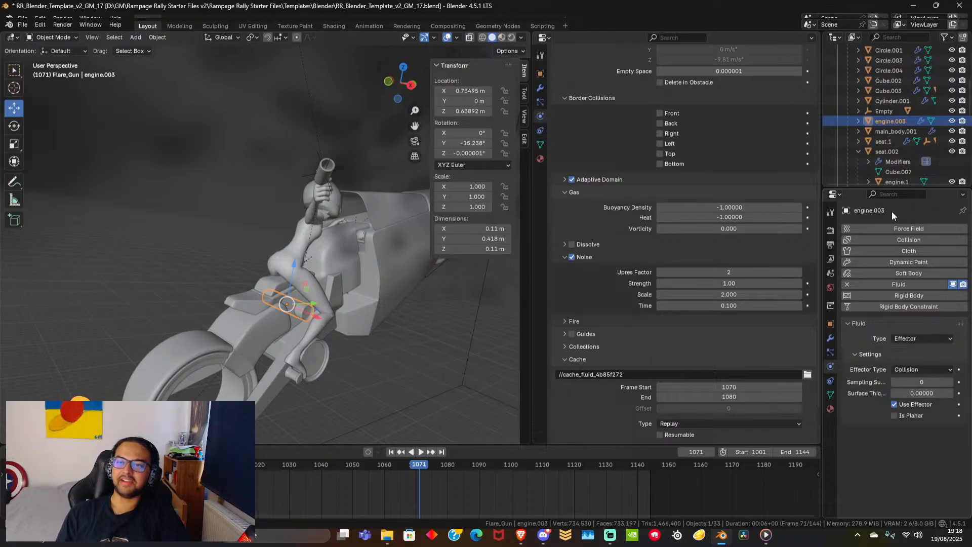
Check the physics of main_body.001 and seat.1, and give seat.002 Fluid physics with the Effector type.
left_click(890, 131)
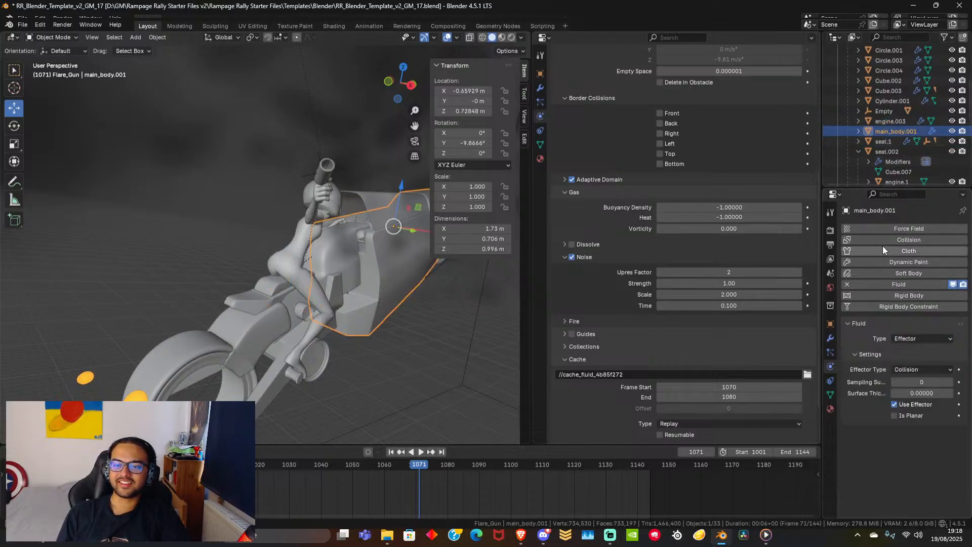
left_click(884, 141)
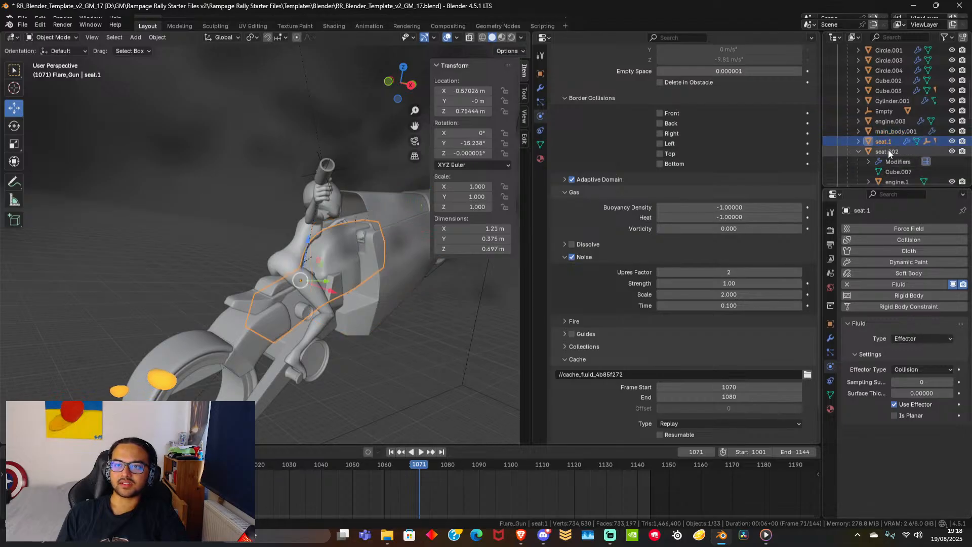
left_click(887, 150)
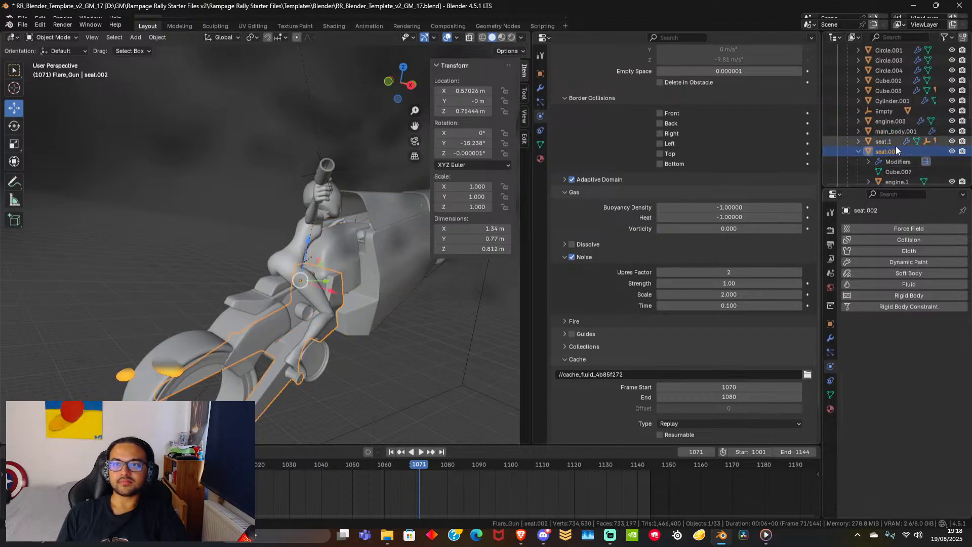
left_click(917, 284)
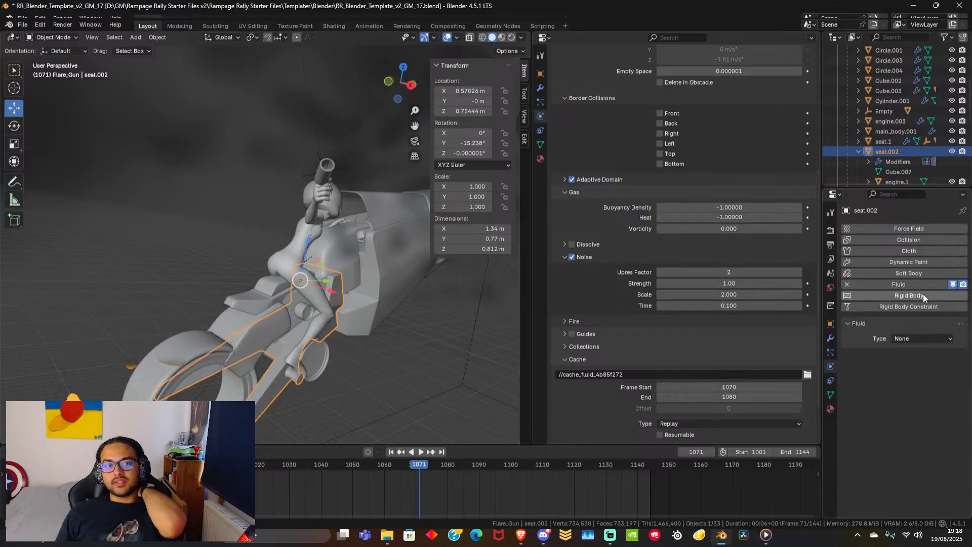
left_click(921, 338)
left_click(921, 384)
Add Fluid physics to engine.1, nested under seat.002, and set its type to Effector.
scroll(886, 132, "down", 5)
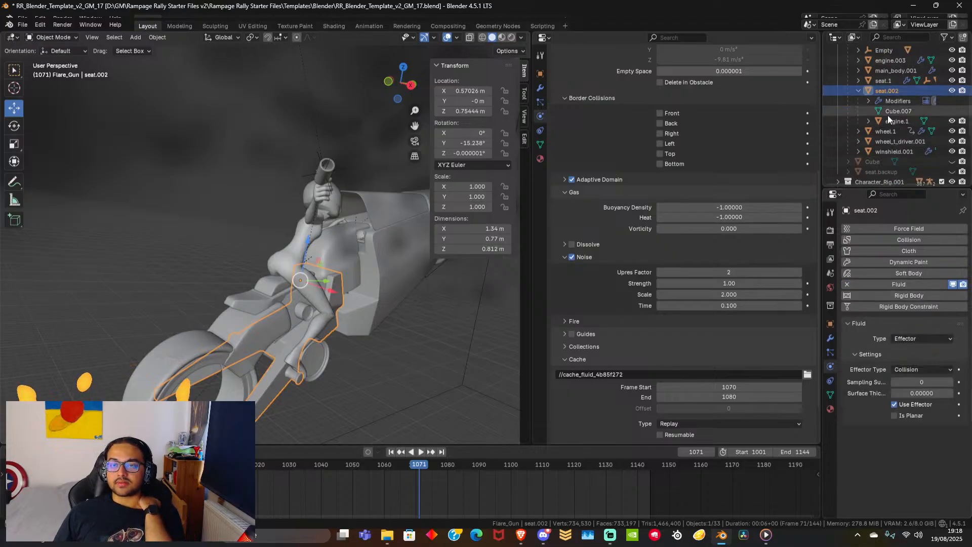
left_click(889, 81)
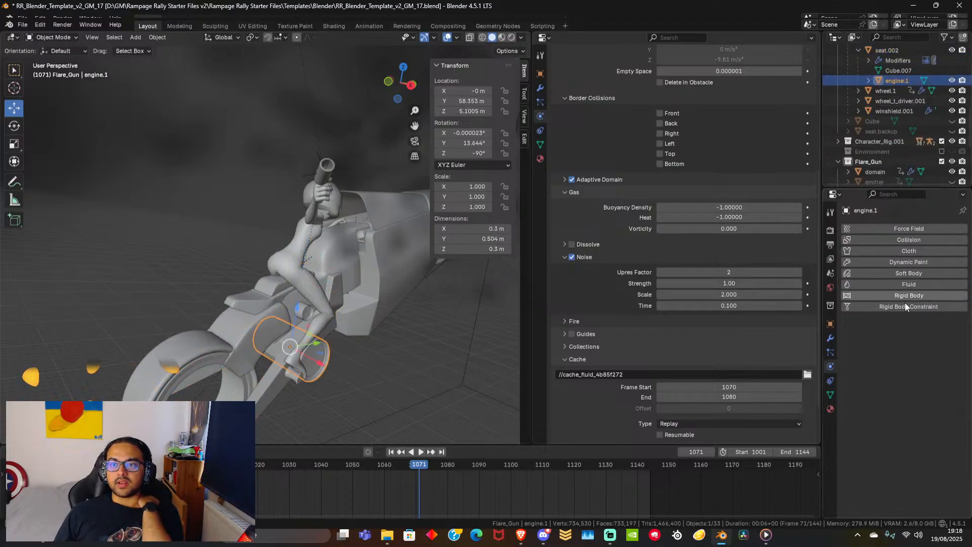
left_click(900, 284)
left_click(908, 337)
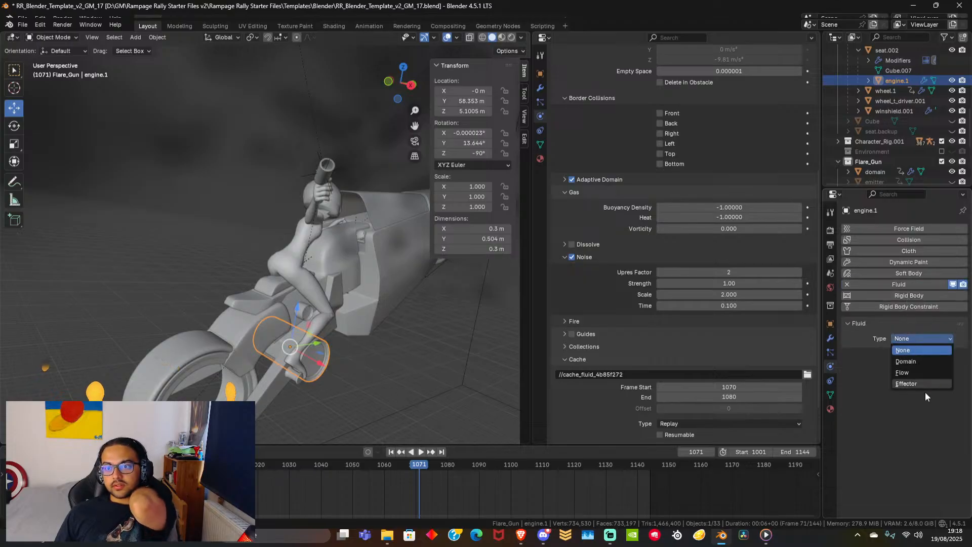
left_click(919, 386)
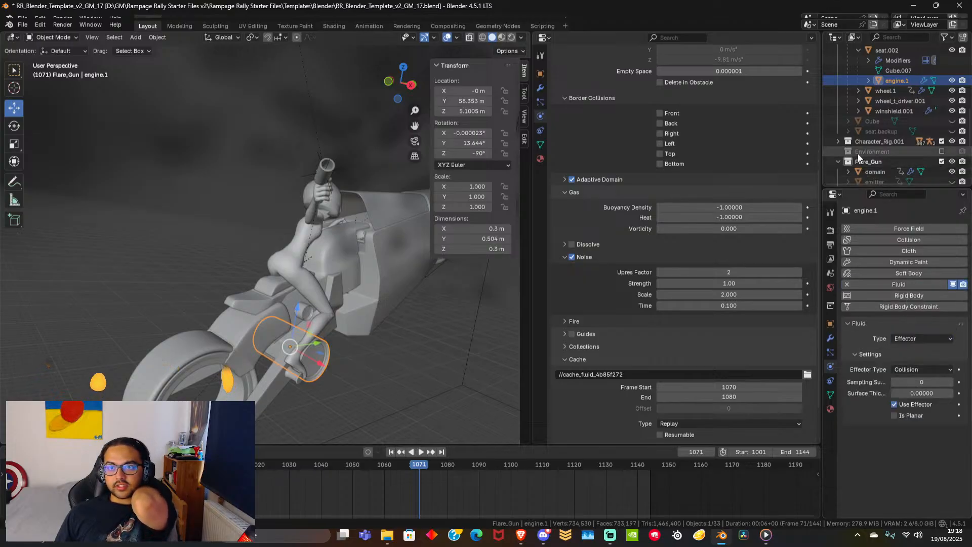
Give wheel.1 Fluid physics with the Effector type.
left_click(878, 91)
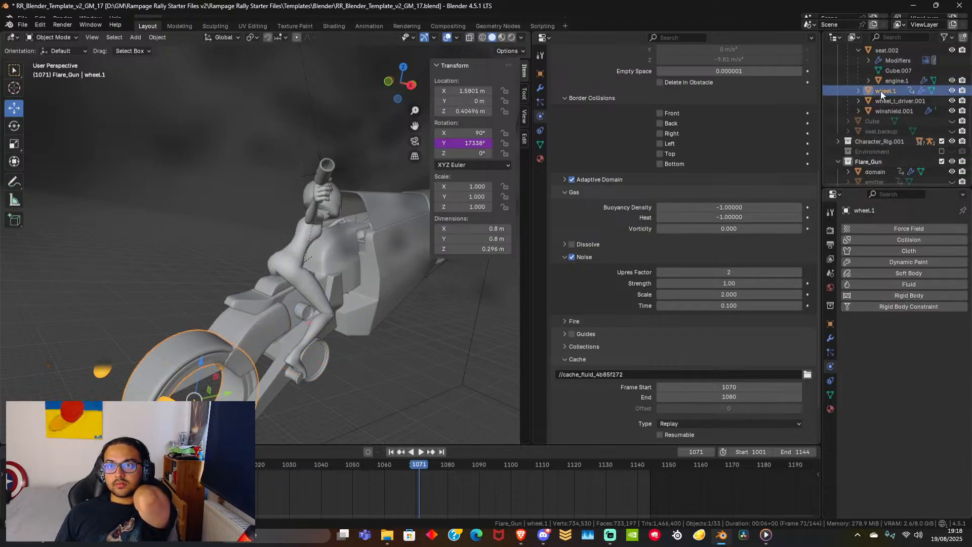
left_click(898, 285)
left_click(906, 339)
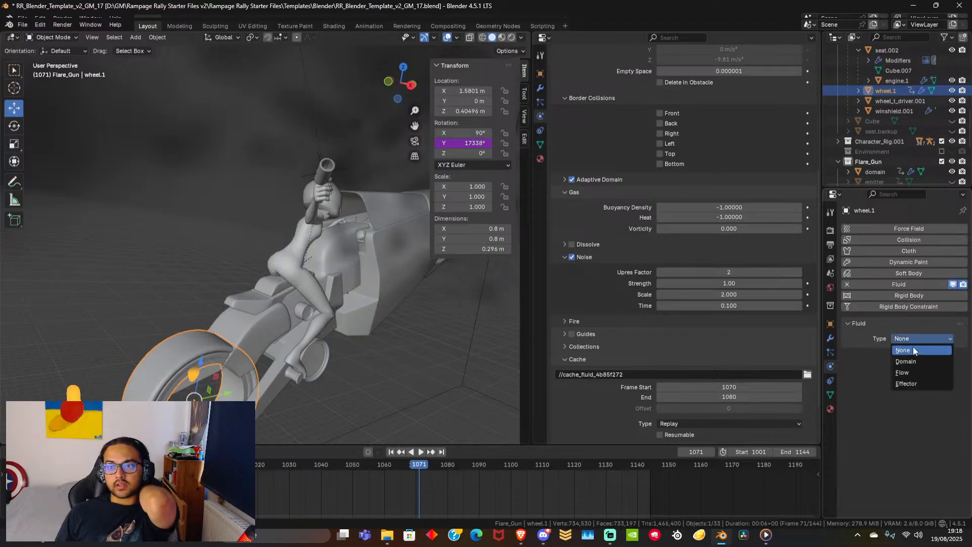
left_click(906, 384)
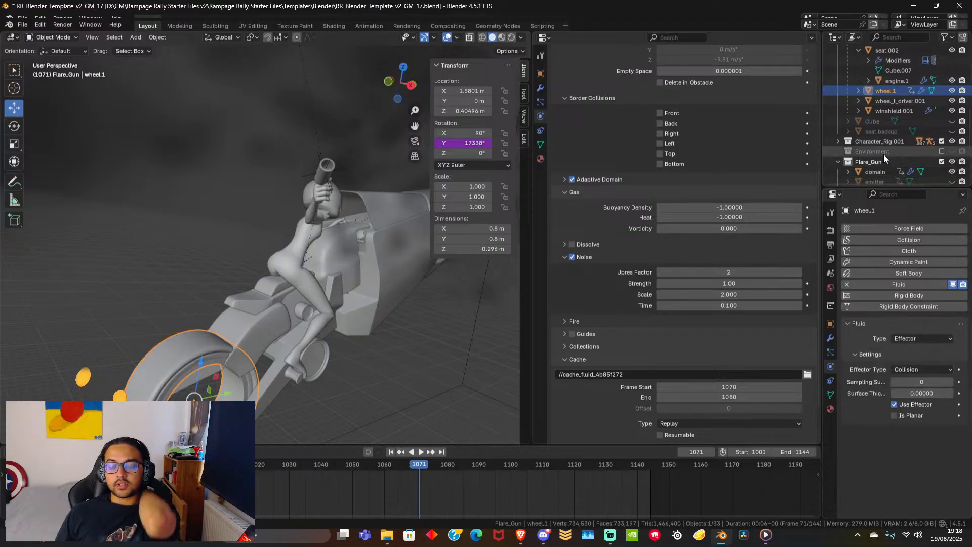
Add Fluid physics to wheel_t_driver.001 and set its type to Effector.
scroll(891, 147, "down", 3)
left_click(895, 60)
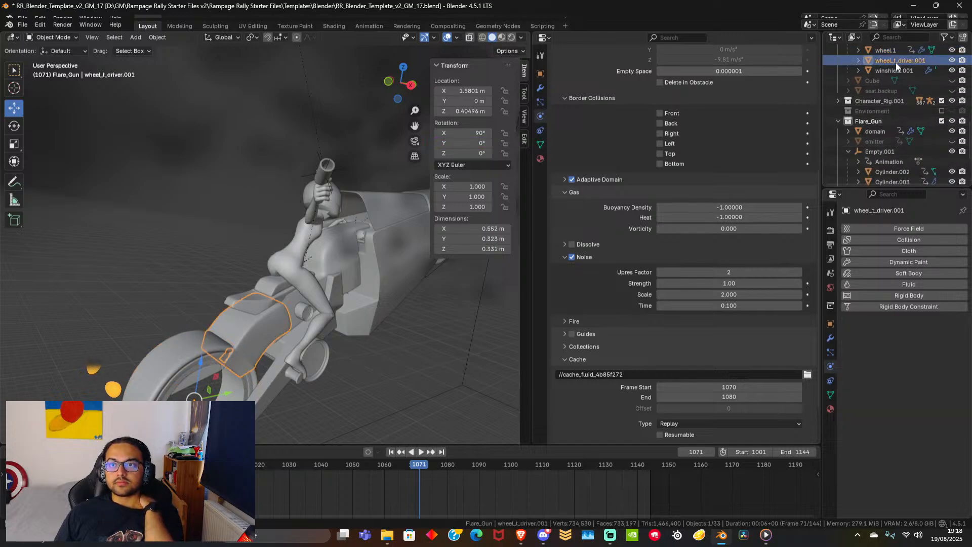
left_click(910, 282)
left_click(910, 335)
left_click(912, 387)
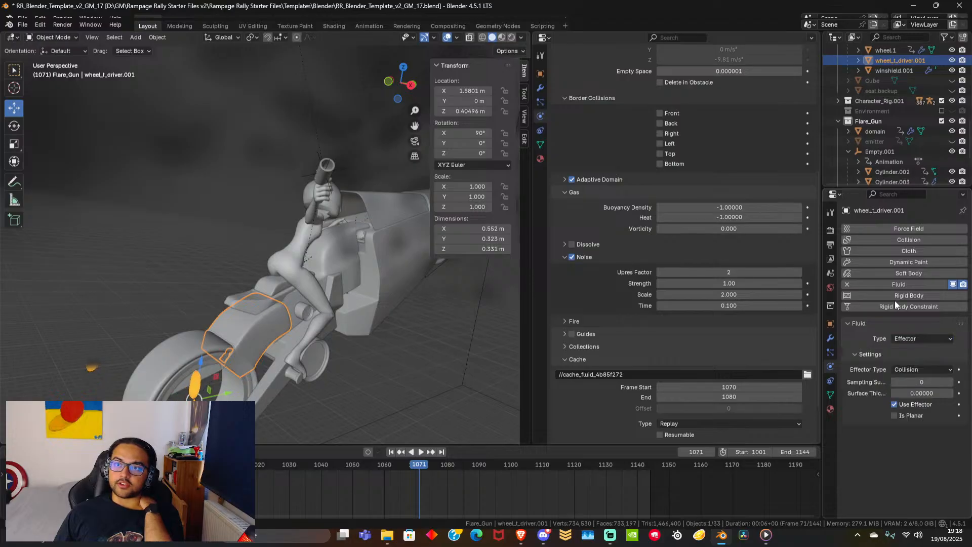
Check the physics of winshield.001, and make wheel.2 under the bike's Empty a Fluid Effector.
left_click(885, 71)
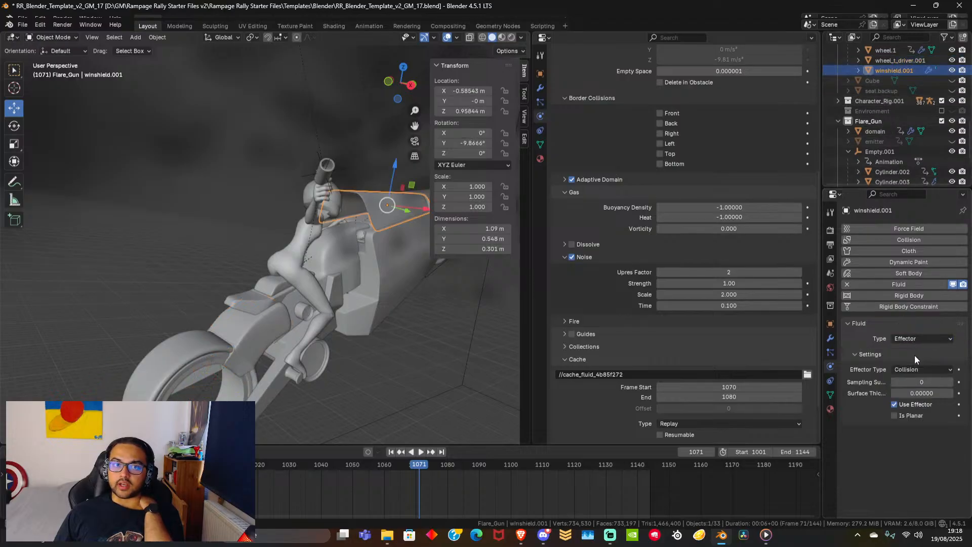
scroll(885, 132, "up", 10)
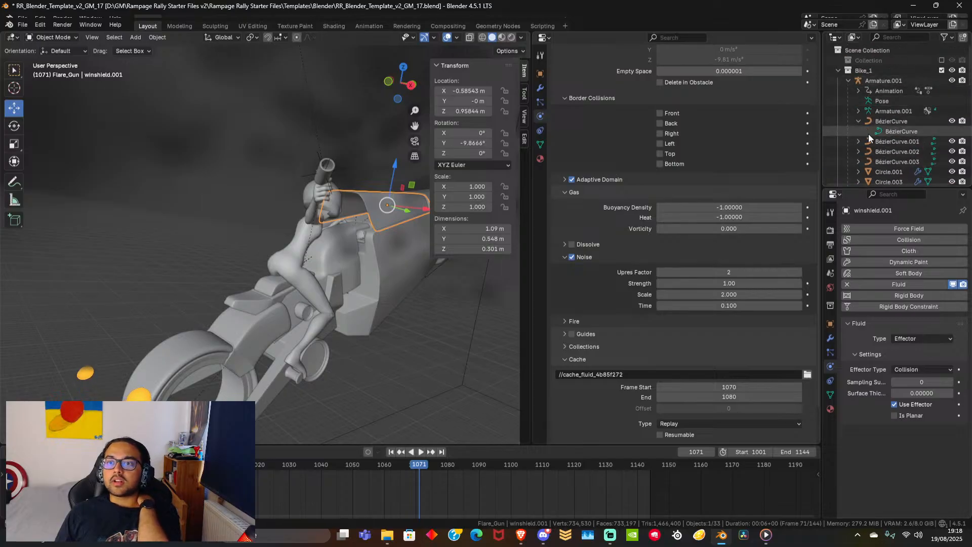
scroll(853, 112, "down", 3)
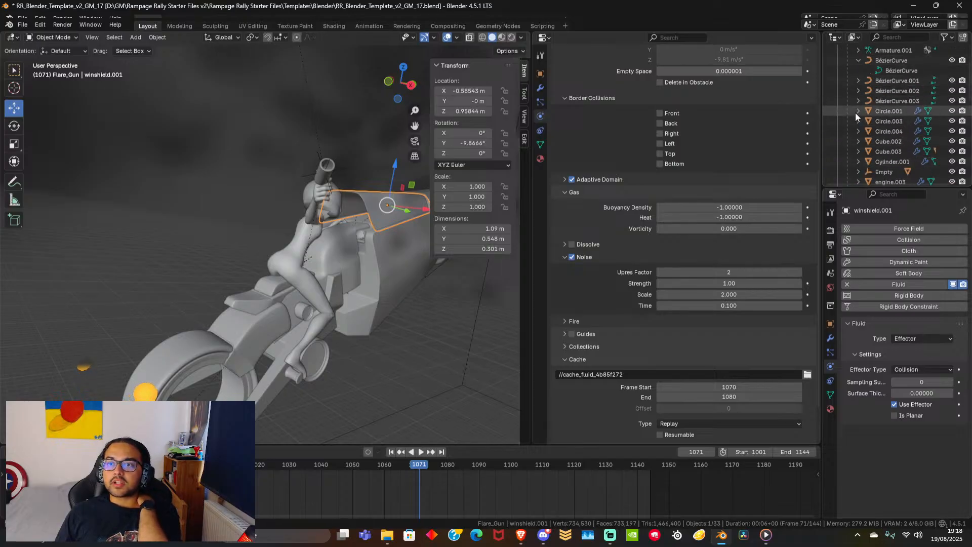
left_click(857, 171)
scroll(880, 141, "down", 3)
left_click(895, 122)
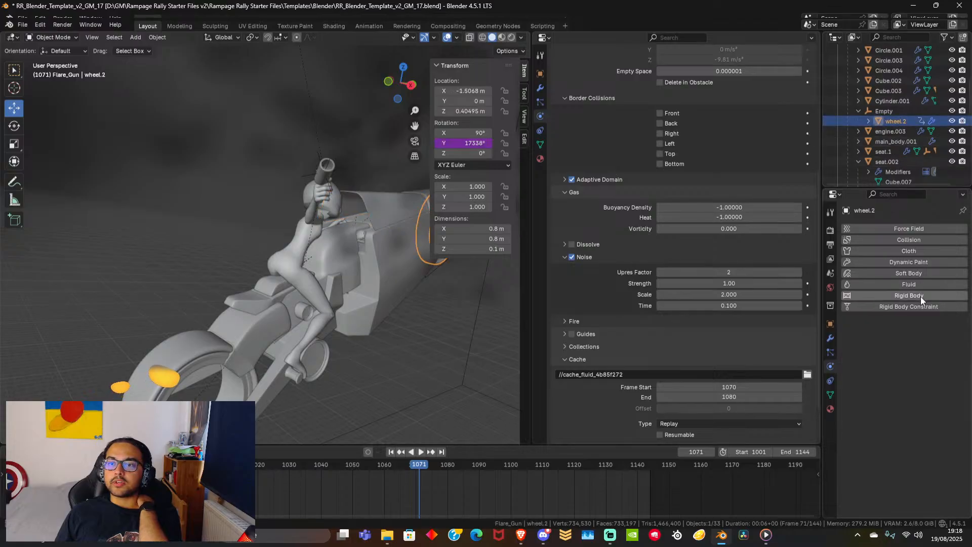
left_click(901, 285)
left_click(902, 337)
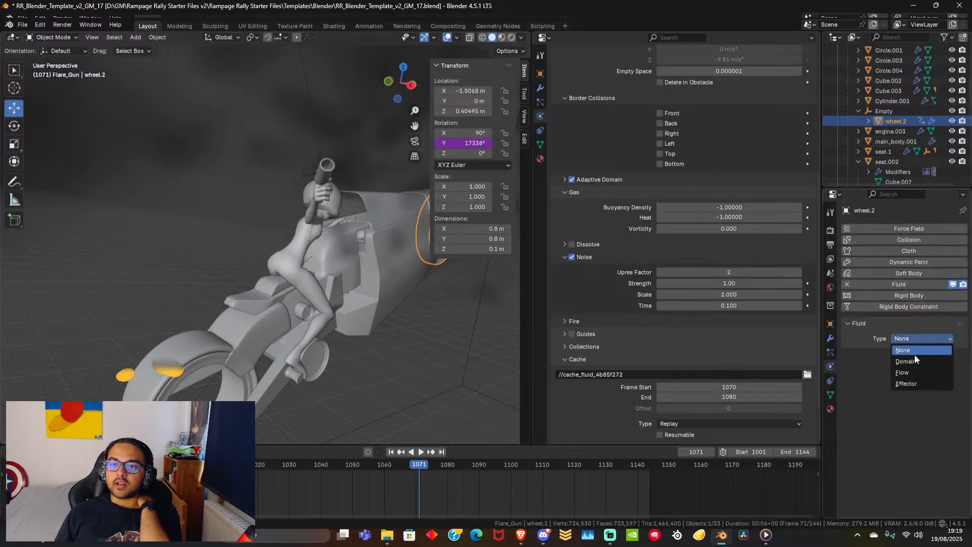
left_click(913, 381)
Deselect everything and play the animation from frame 1028 through the camera view, stopping at frame 1047.
left_click(117, 134)
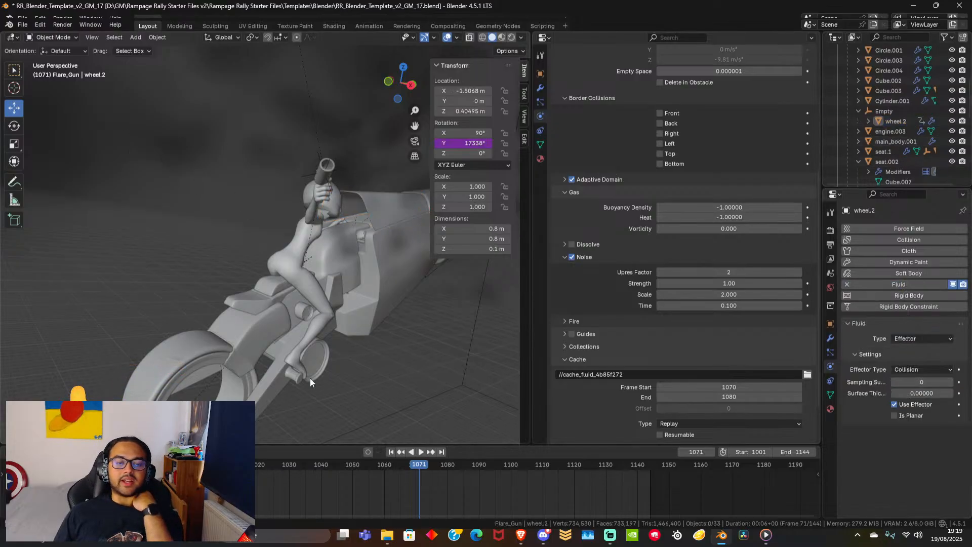
left_click(282, 460)
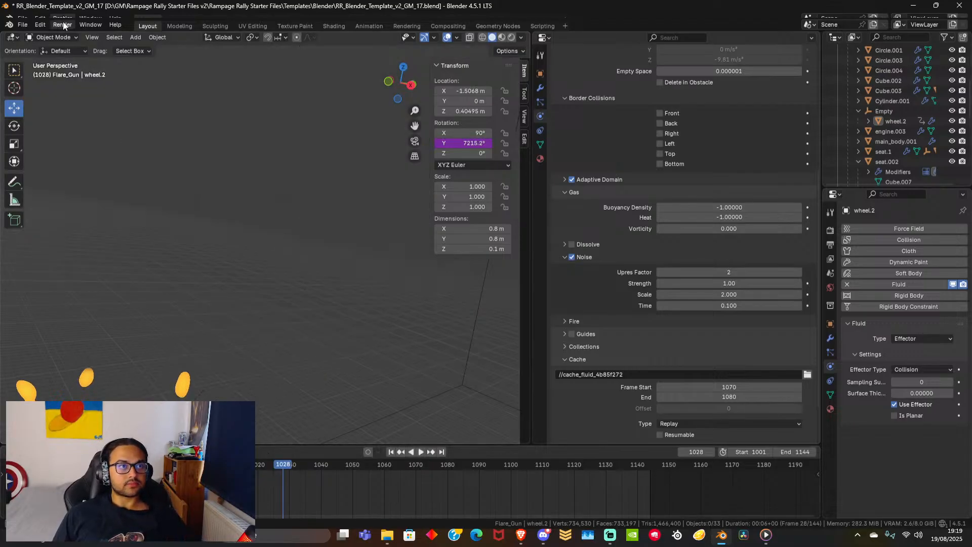
left_click(420, 452)
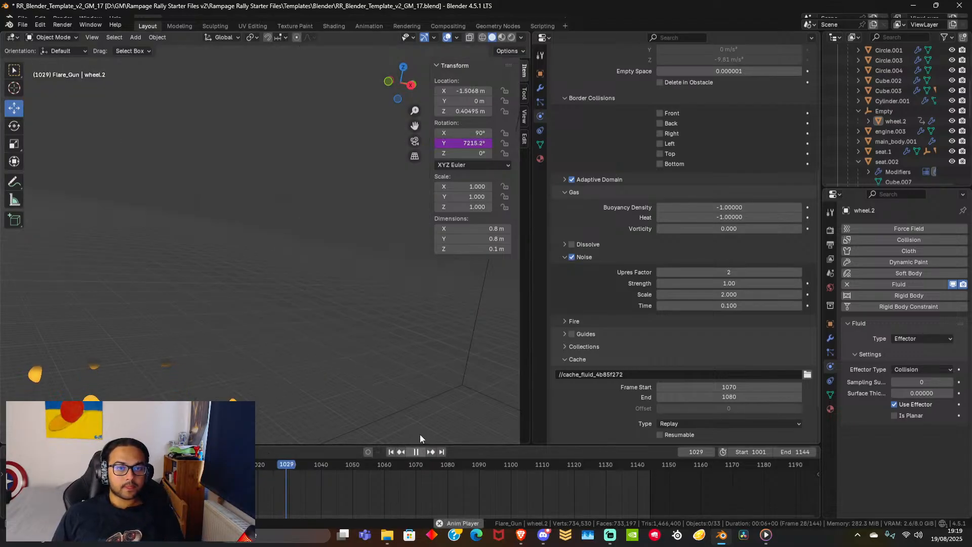
left_click(419, 141)
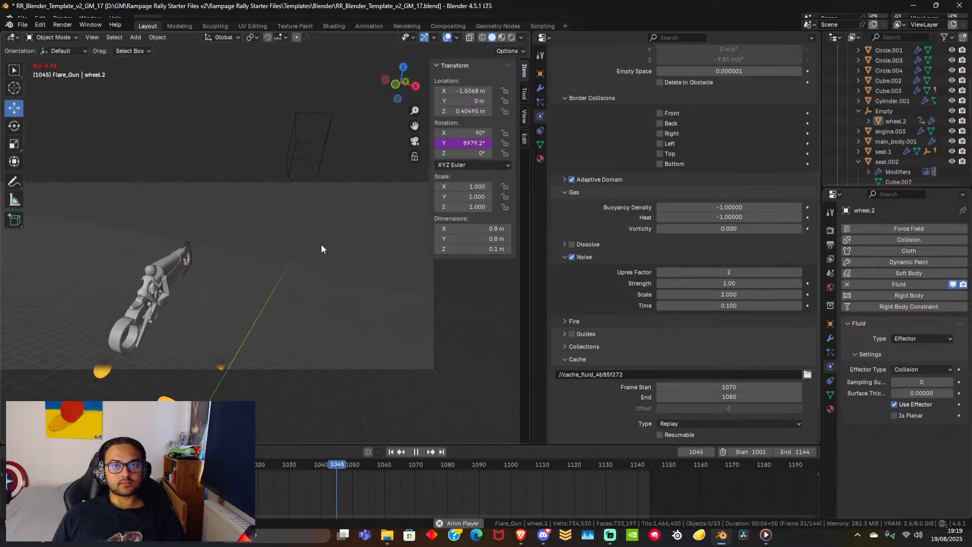
key("space")
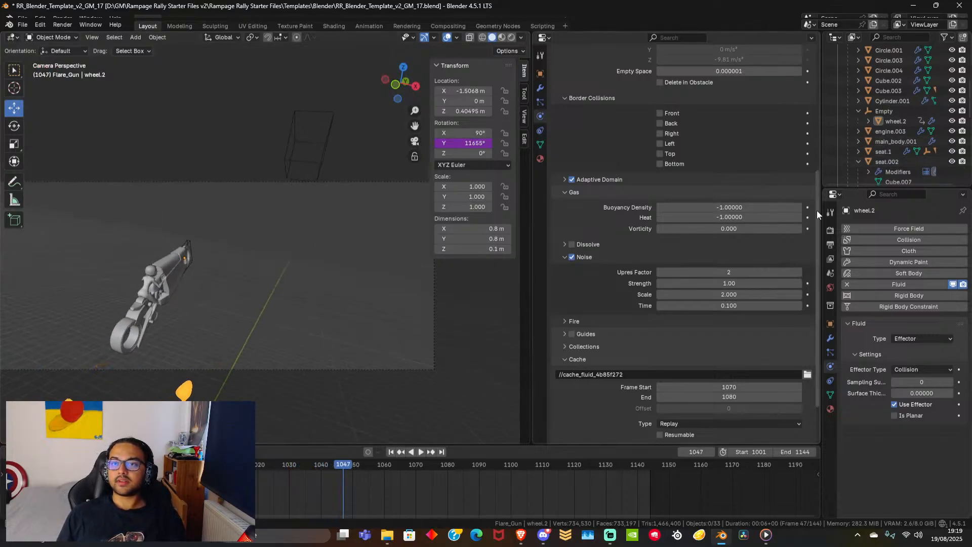
Collapse the Bike_1 collection in the scene hierarchy and select winshield.001 on the bike.
scroll(894, 107, "up", 5)
left_click(839, 50)
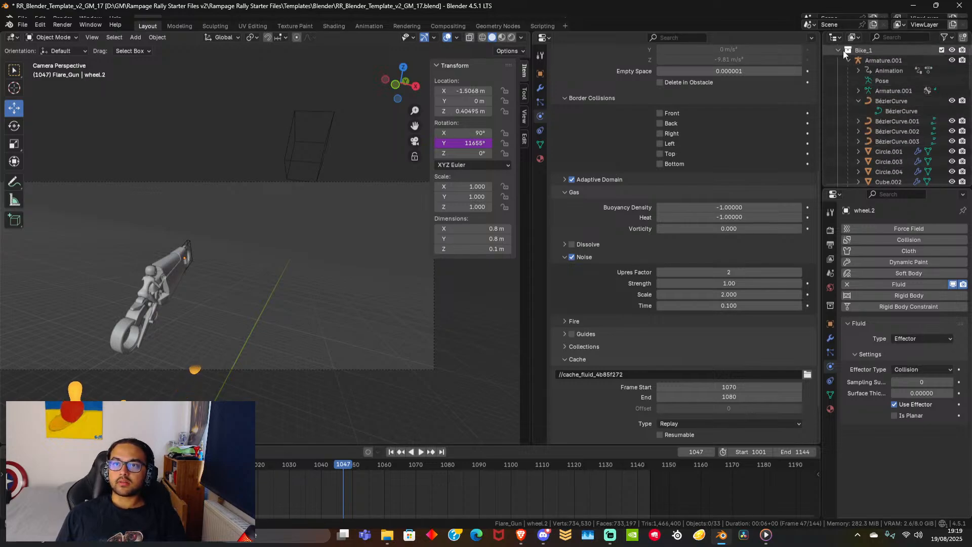
left_click(168, 264)
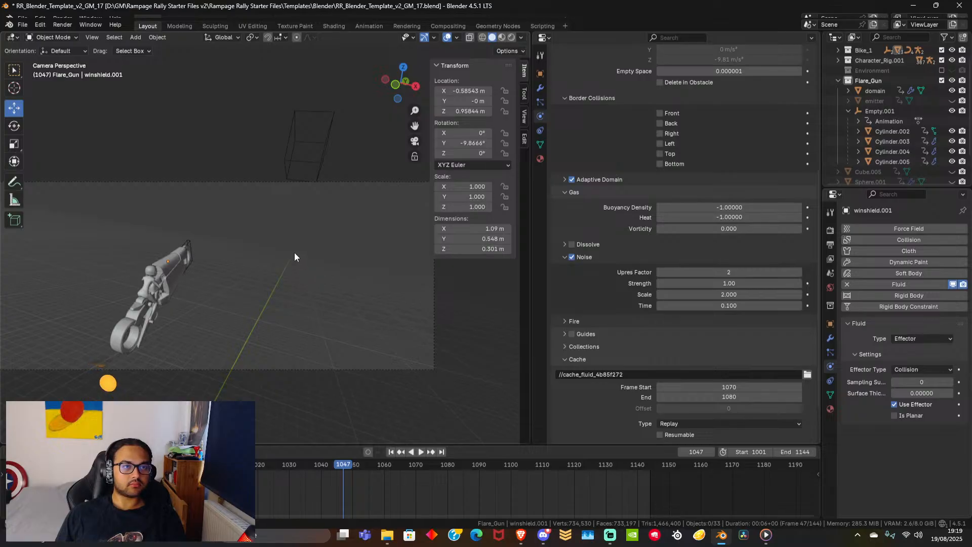
Play the animation from frame 1047 to frame 1076 and expand the domain's Adaptive Domain settings.
key("space")
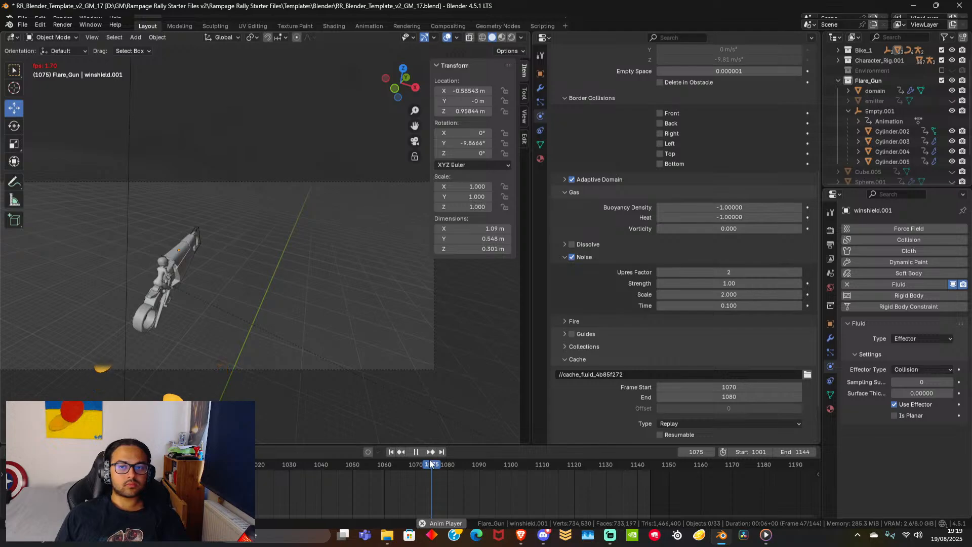
key("space")
scroll(591, 357, "up", 4)
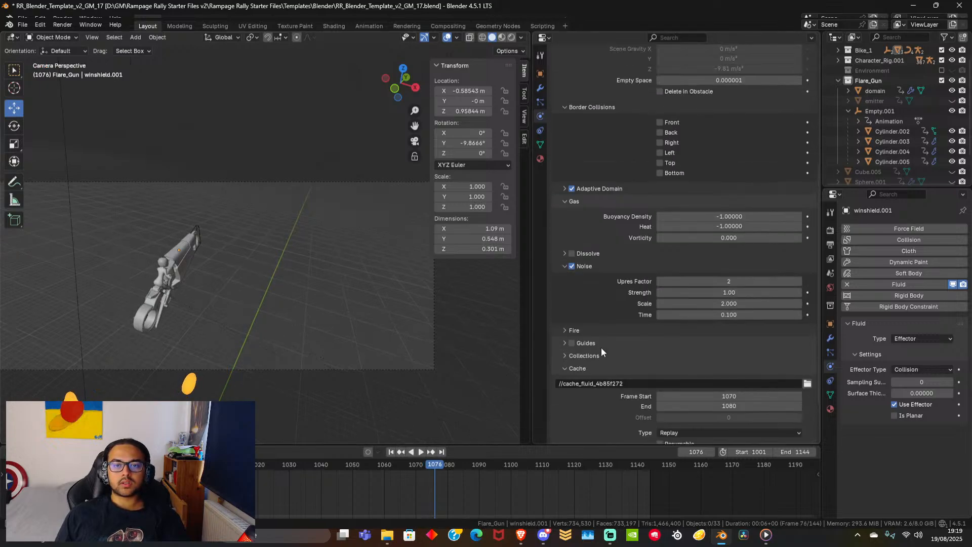
scroll(591, 334, "up", 3)
left_click(571, 310)
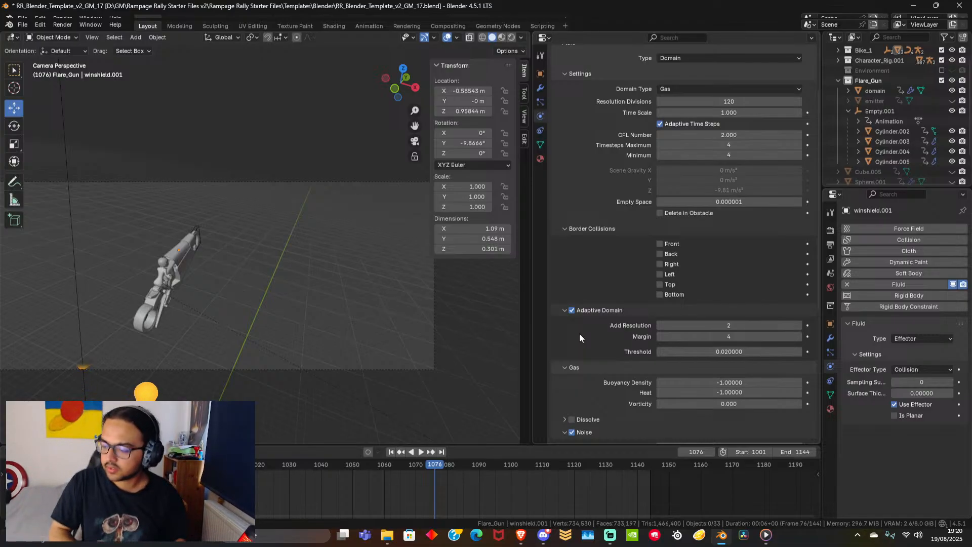
Replay the flare shot through the camera view, pausing around frame 1072 and stopping at frame 1074 to inspect the smoke.
left_click(318, 468)
key("space")
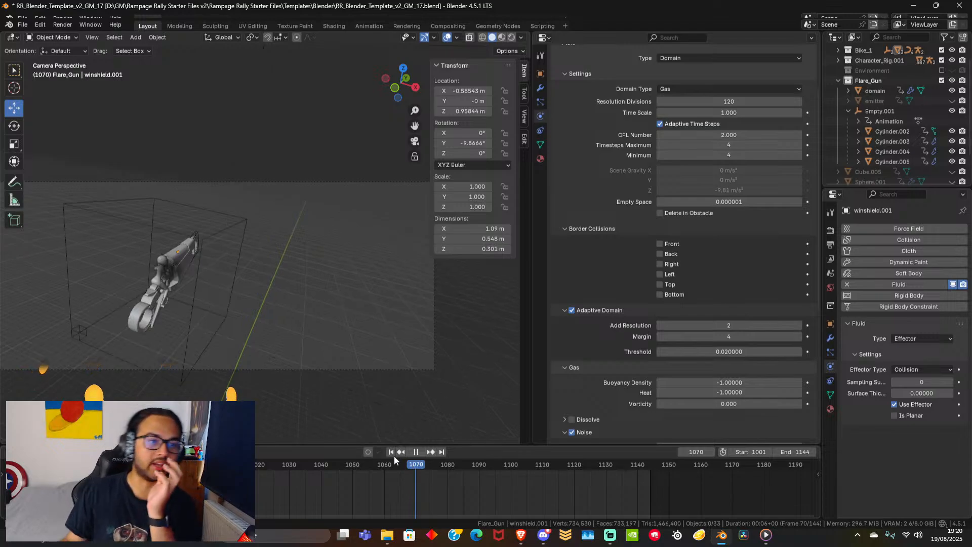
left_click(418, 452)
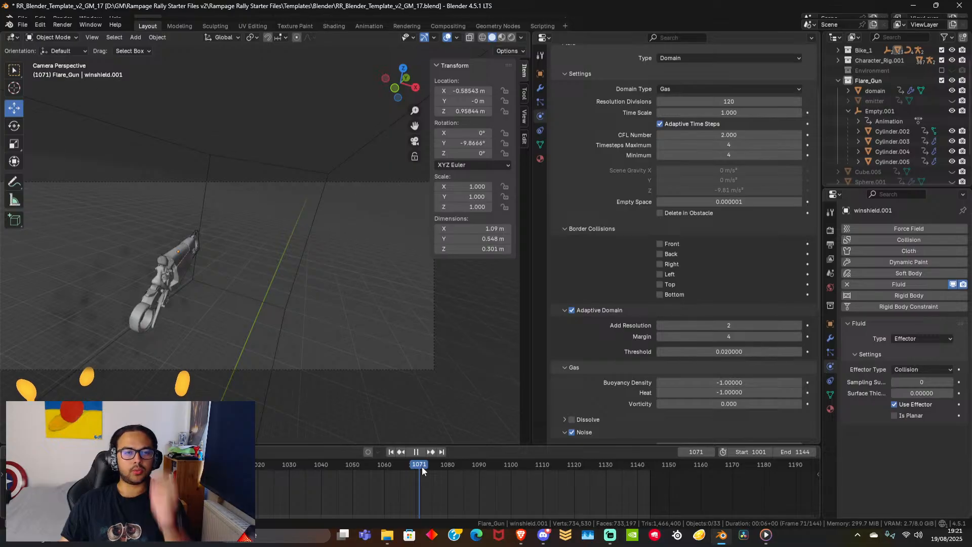
key("space")
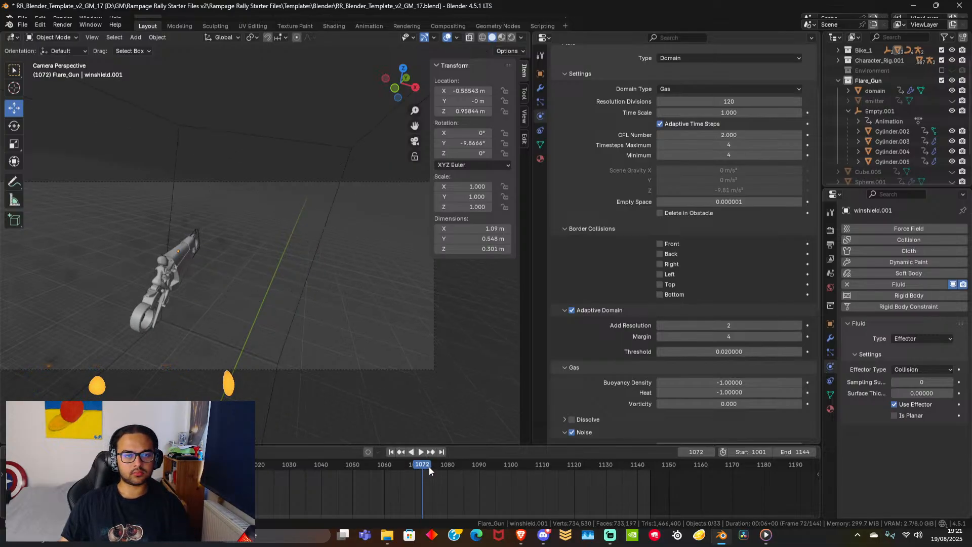
key("space")
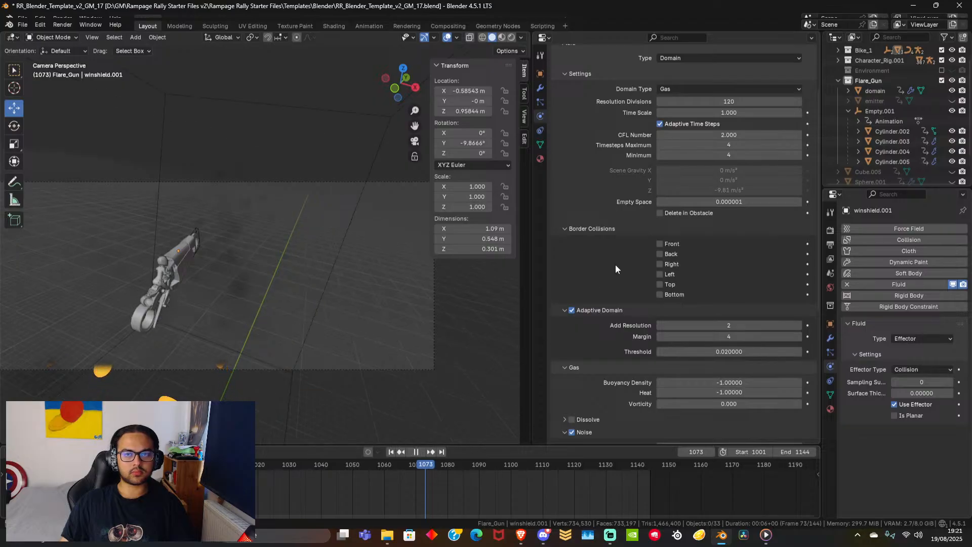
key("space")
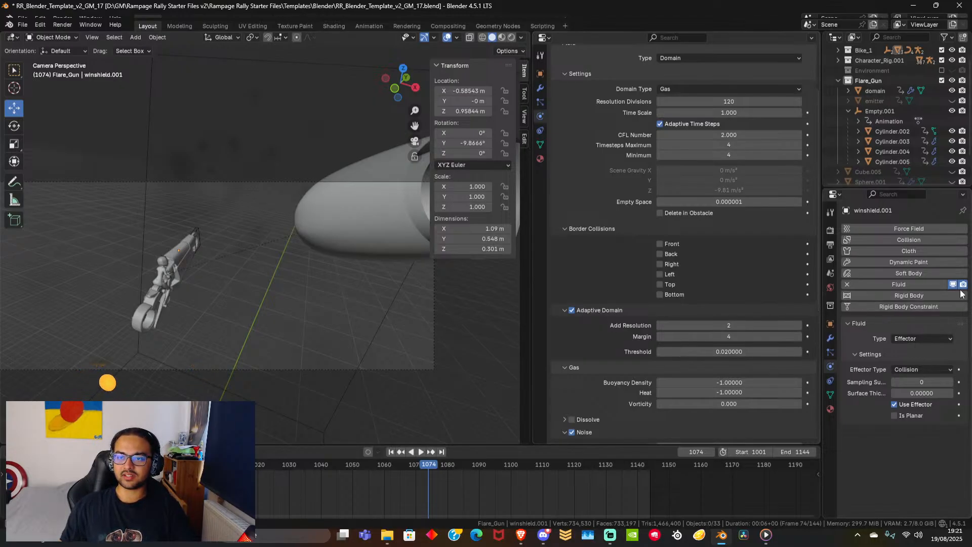
Remove the Fluid physics from winshield.001, Circle.001, Circle.003 and Circle.004 in the Bike_1 collection.
left_click(926, 282)
scroll(861, 97, "up", 2)
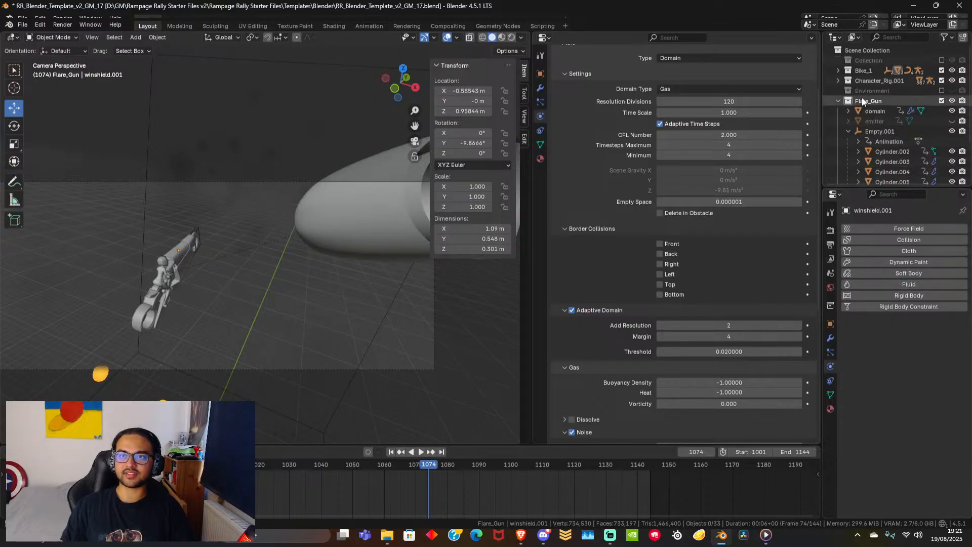
left_click(838, 70)
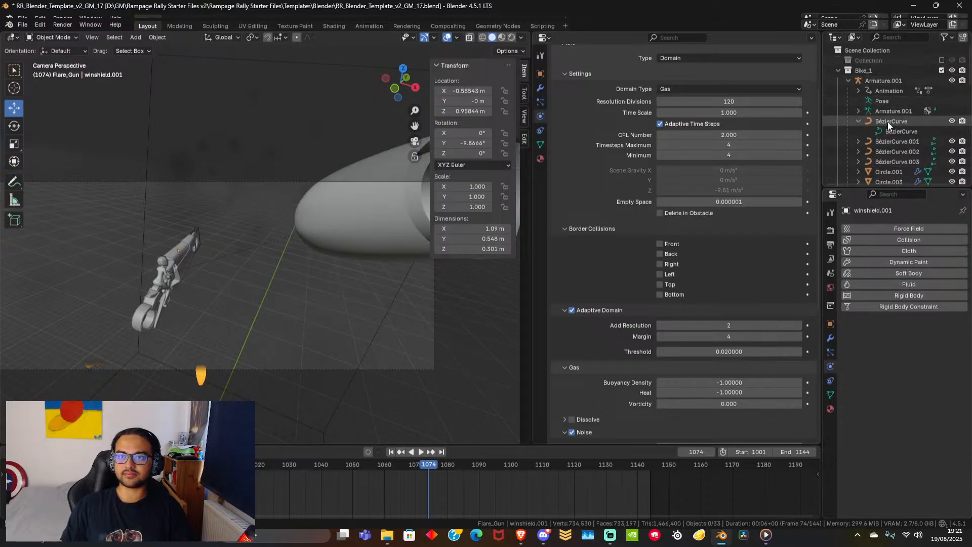
left_click(891, 172)
scroll(894, 160, "down", 4)
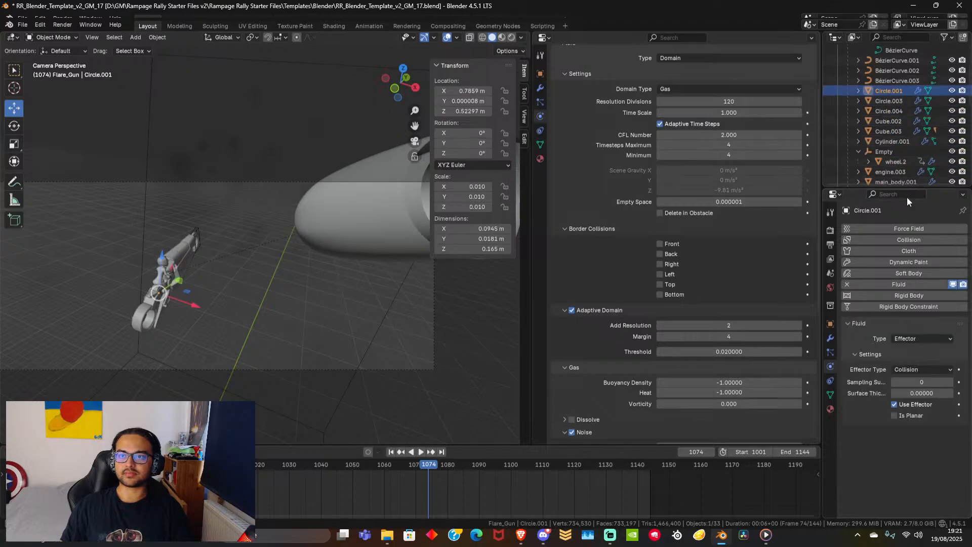
left_click(906, 284)
left_click(896, 99)
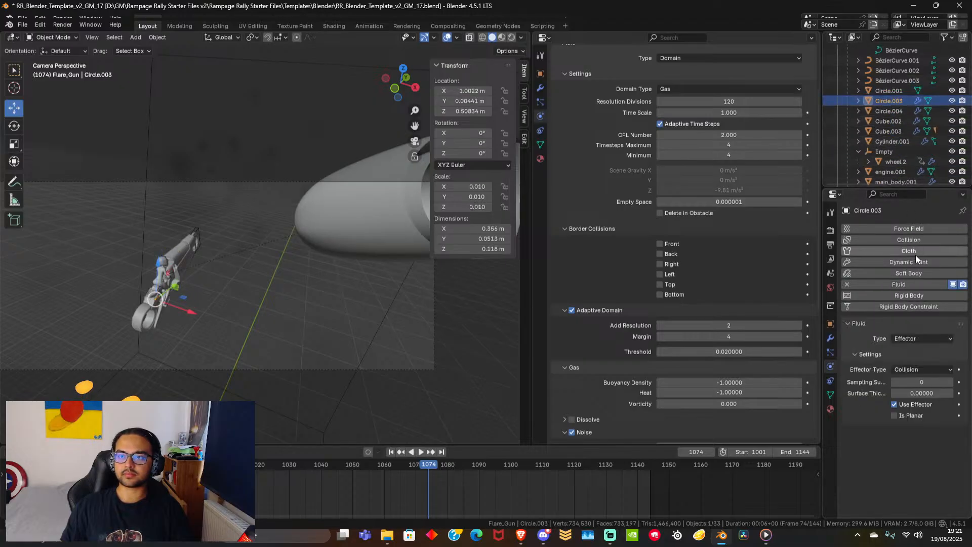
left_click(911, 284)
left_click(889, 111)
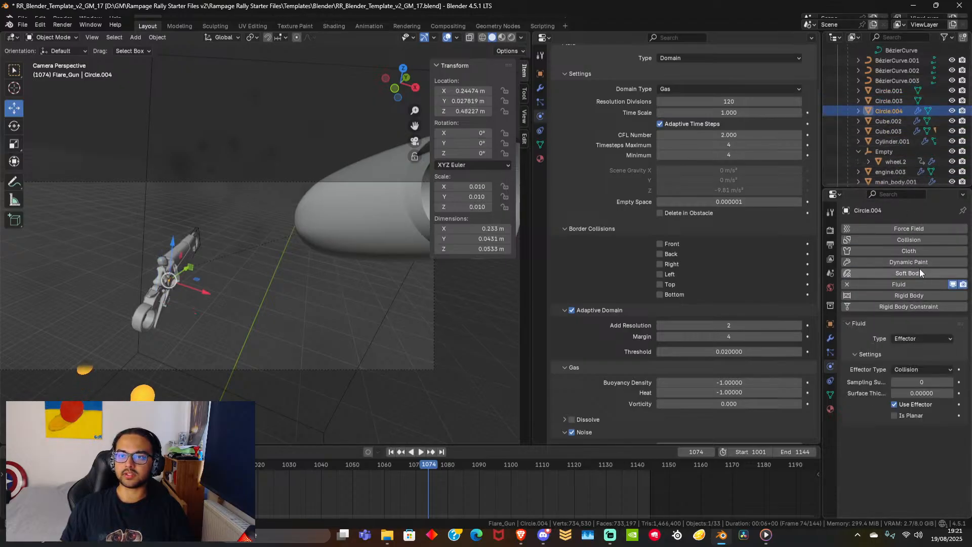
left_click(909, 284)
Remove the Fluid physics from the bike parts Cube.002, Cube.003 and Cylinder.001.
left_click(888, 122)
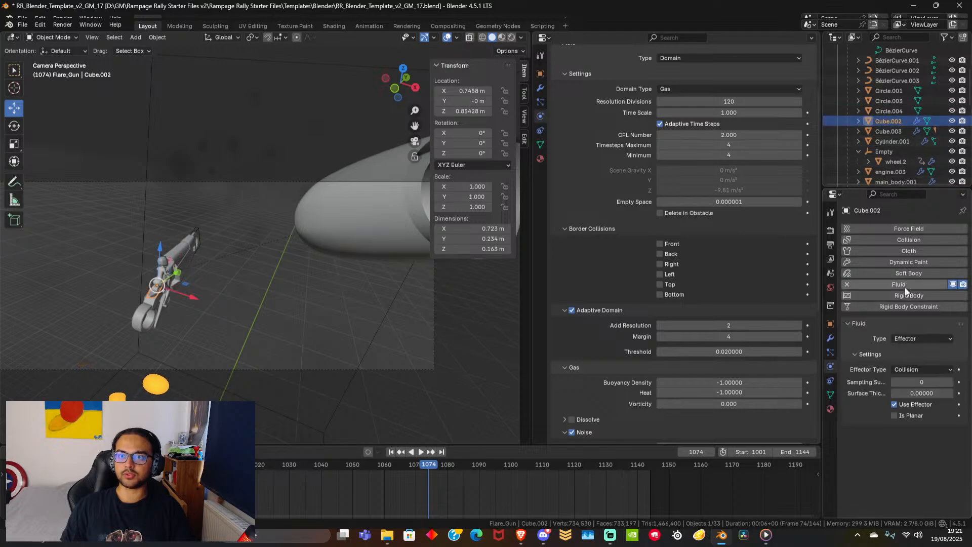
left_click(904, 286)
left_click(889, 131)
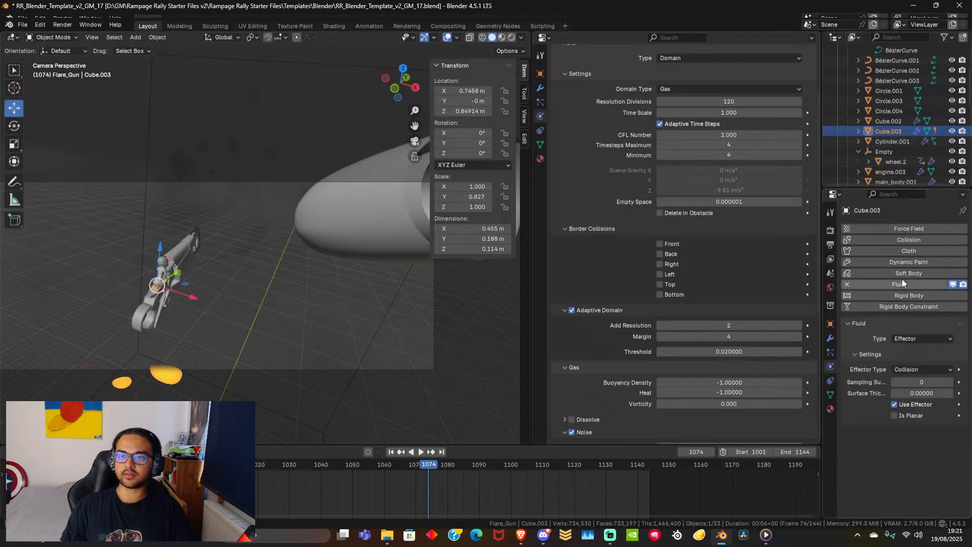
left_click(900, 282)
left_click(891, 142)
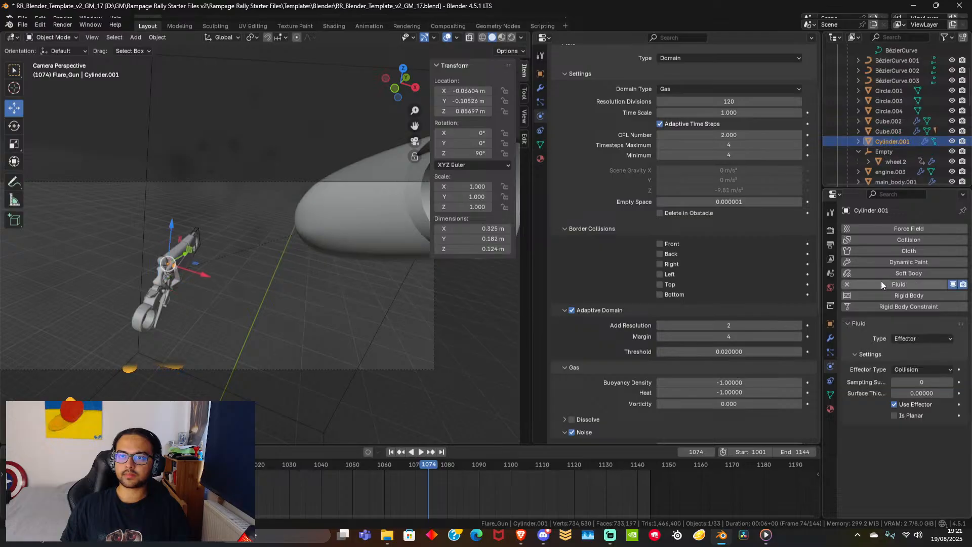
left_click(894, 281)
Remove the Fluid physics from wheel.2 and engine.003 on the bike.
left_click(891, 160)
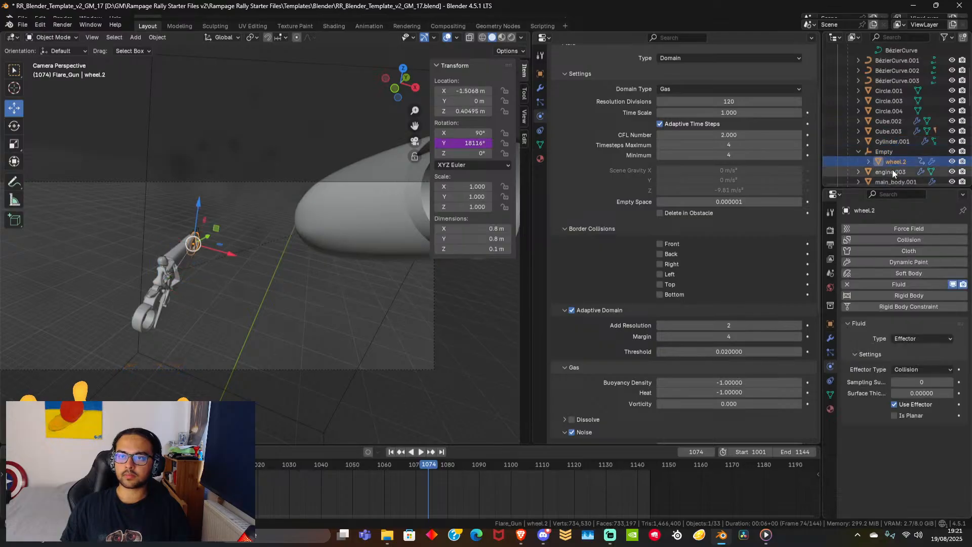
left_click(899, 284)
left_click(882, 172)
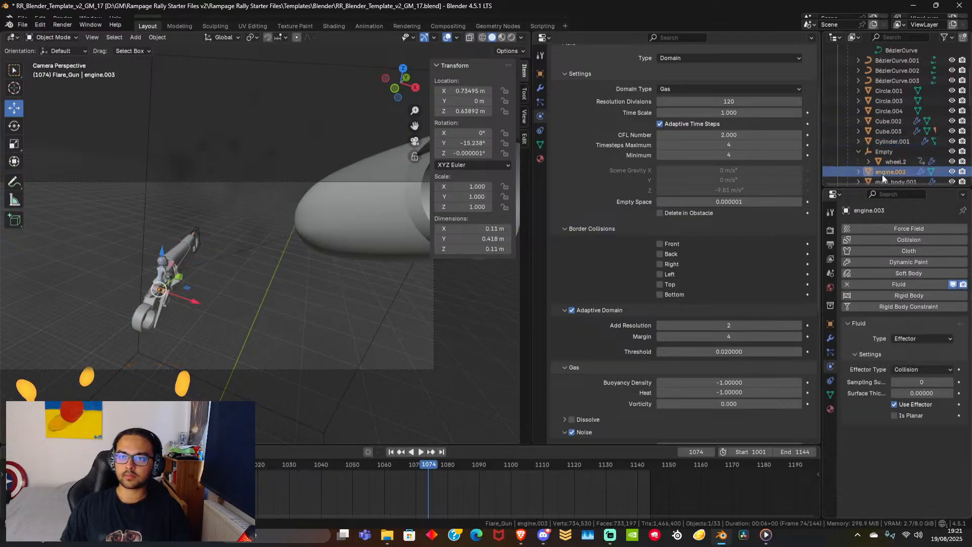
left_click(896, 283)
Remove the Fluid physics from main_body.001, seat.1 and seat.002 on the bike.
scroll(875, 147, "down", 5)
left_click(892, 81)
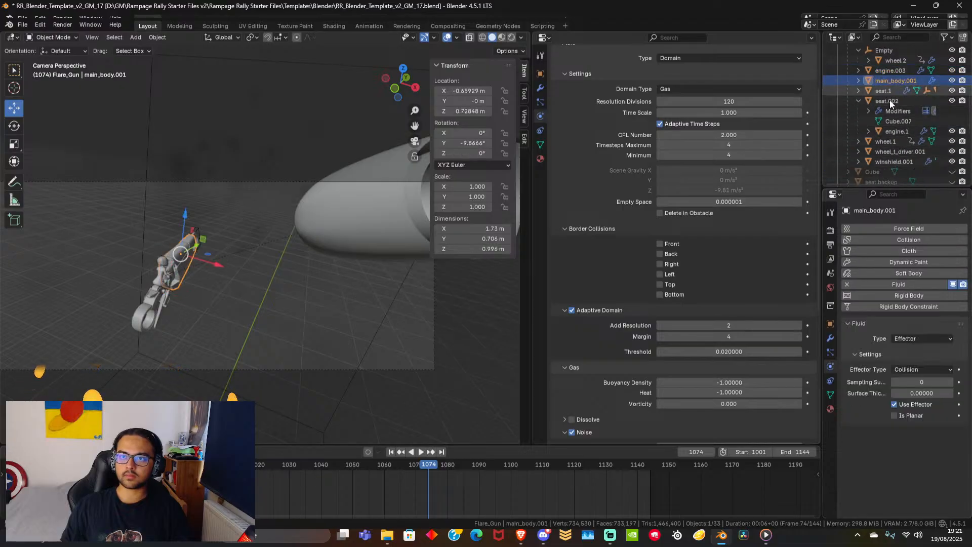
left_click(904, 282)
left_click(889, 91)
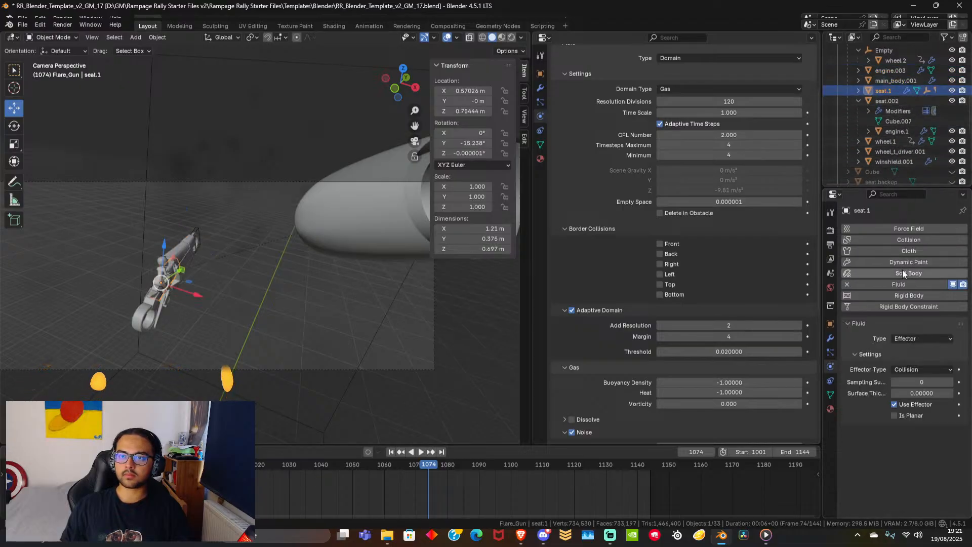
left_click(905, 284)
left_click(891, 102)
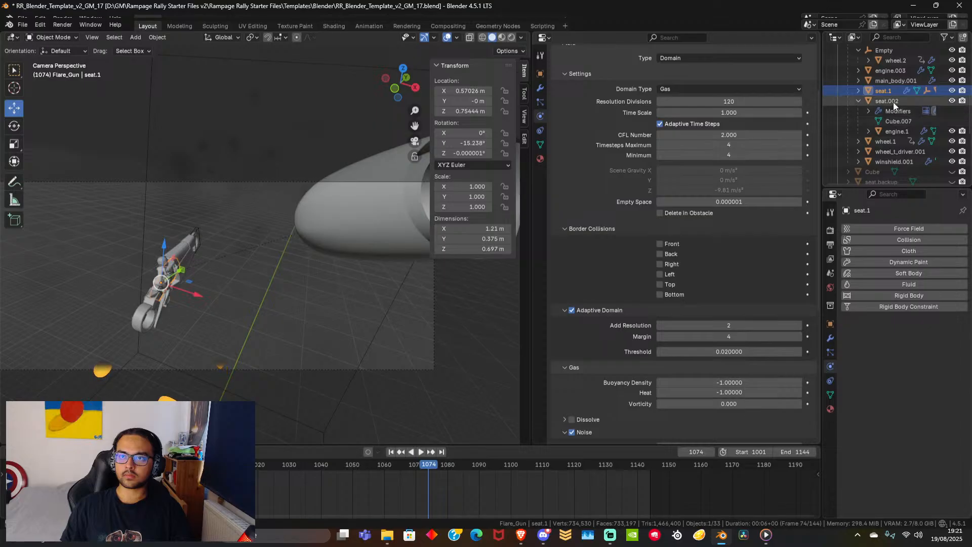
left_click(902, 285)
Remove the Fluid physics from engine.1, wheel.1 and wheel_t_driver.001, and check the physics of winshield.001.
left_click(884, 133)
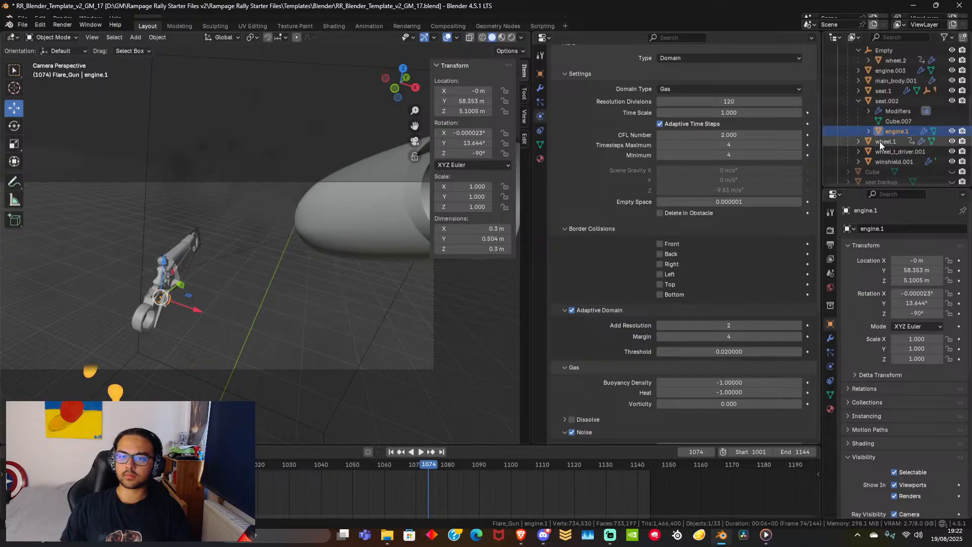
left_click(830, 366)
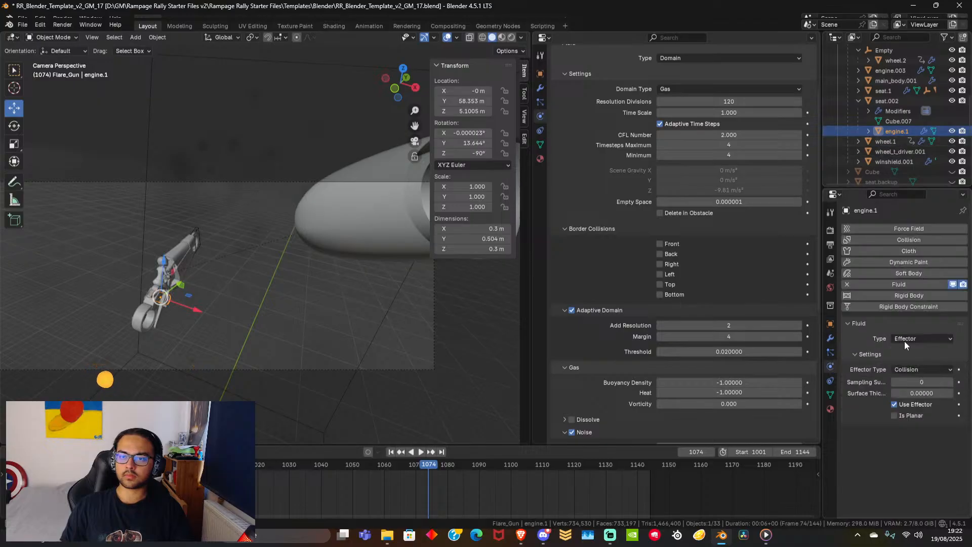
left_click(887, 141)
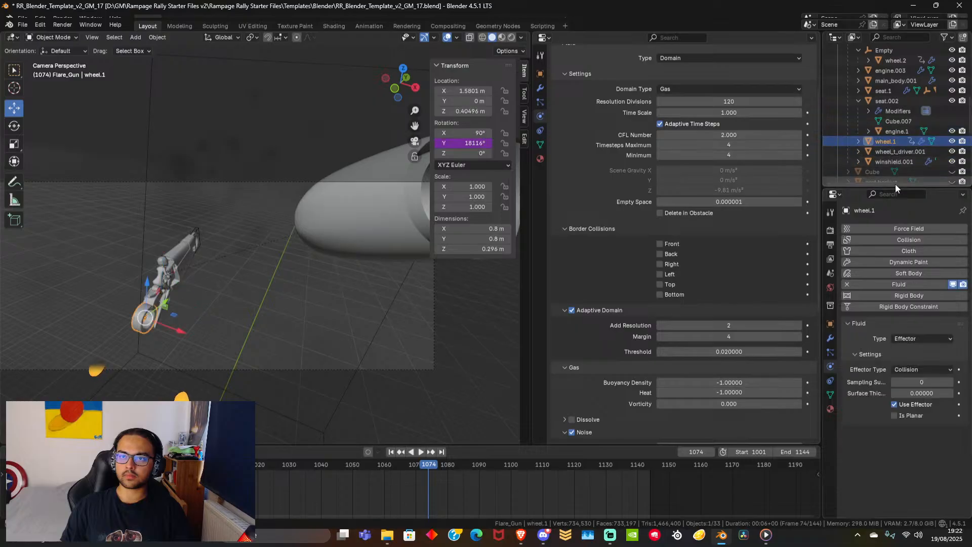
left_click(882, 151)
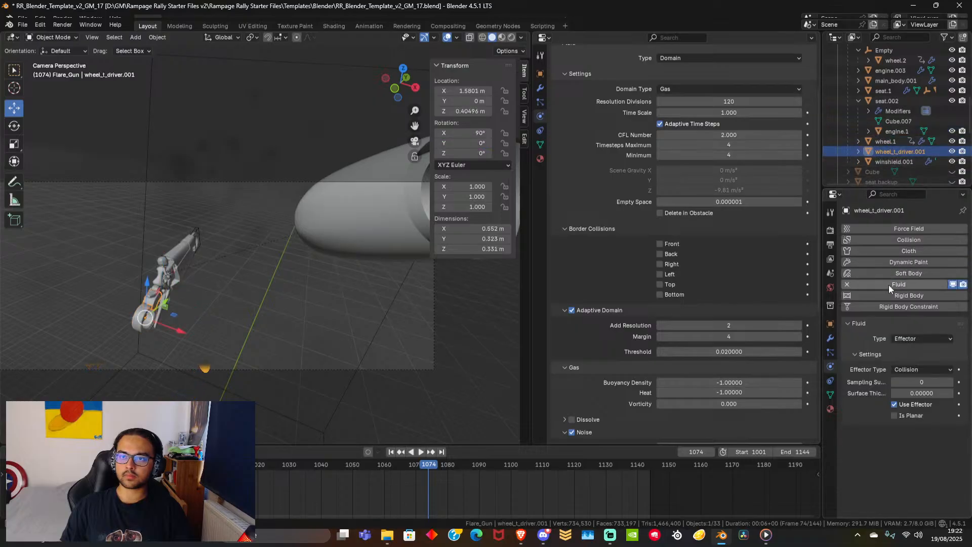
left_click(891, 286)
left_click(891, 160)
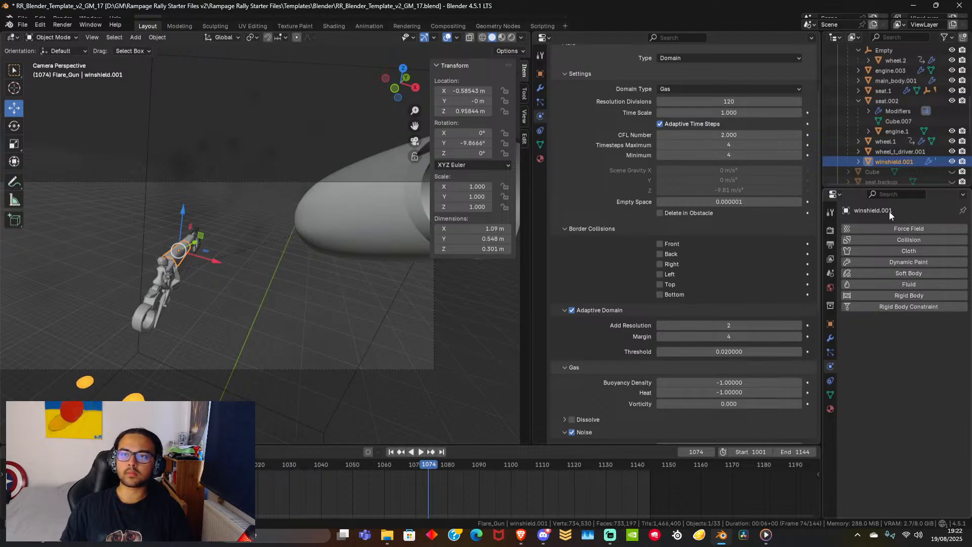
Play the flare shot up to frame 1075, deselect everything, and replay it from frame 1065, returning to frame 1072.
key("space")
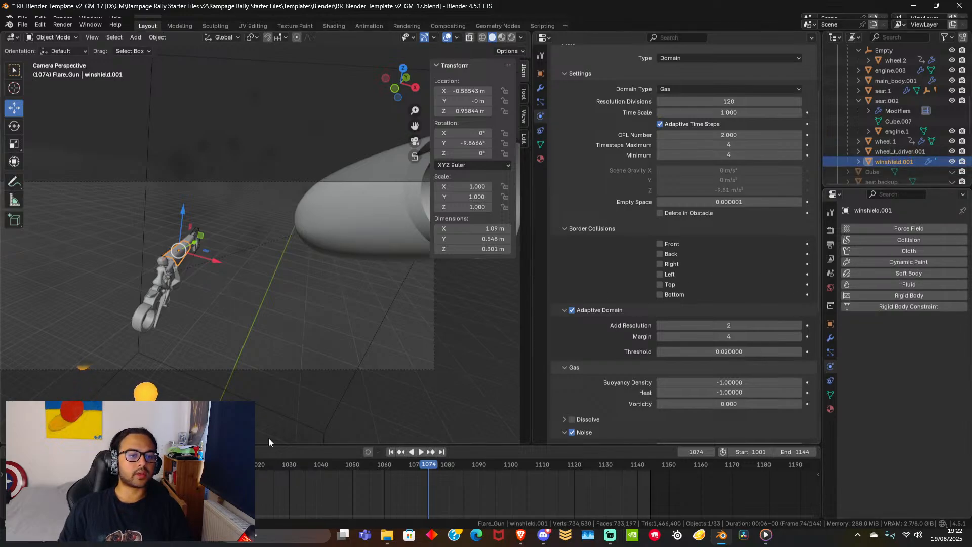
left_click(387, 465)
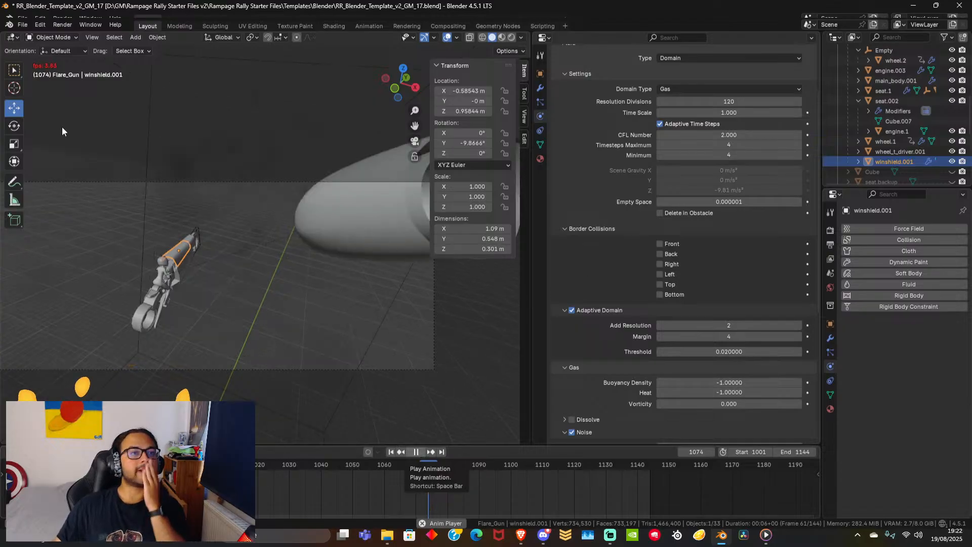
left_click(25, 26)
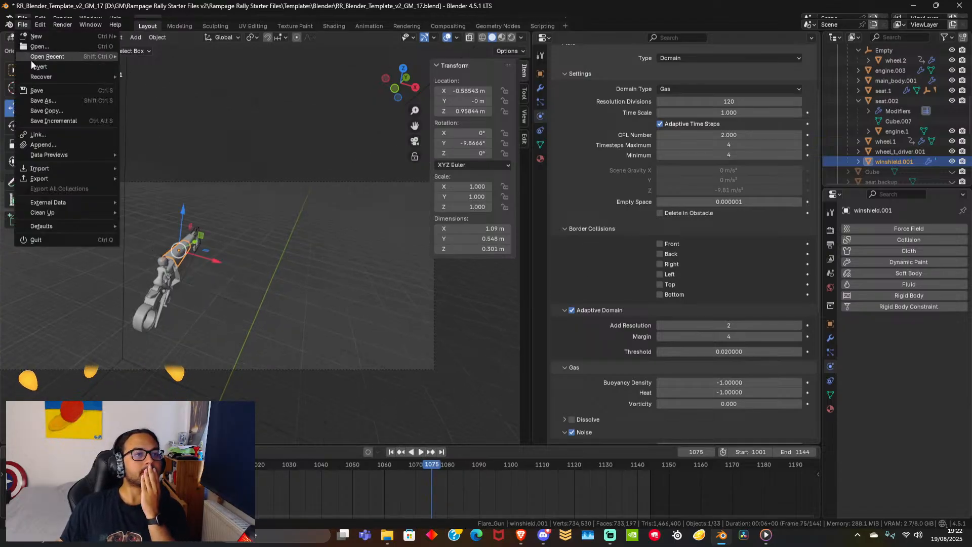
left_click(315, 121)
left_click_drag(432, 466, 401, 467)
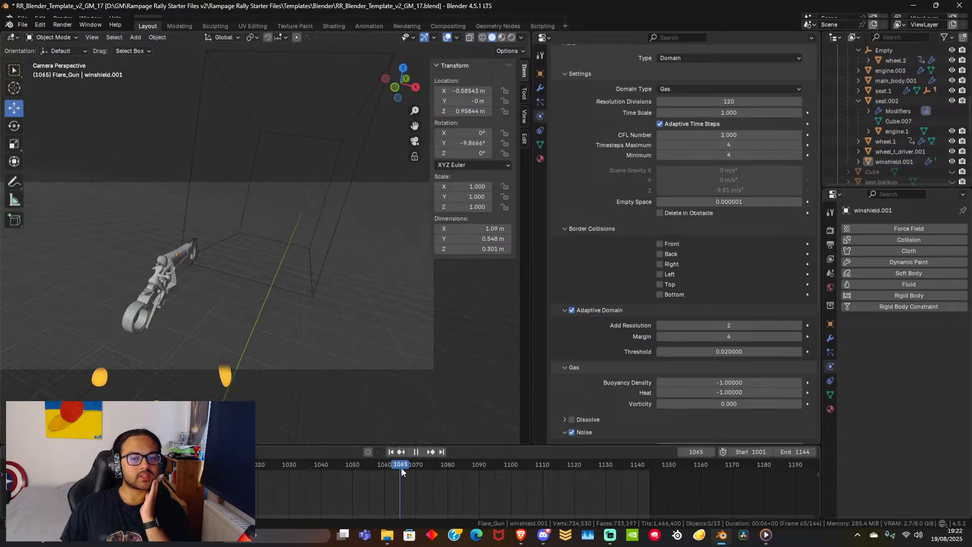
key("space")
key("space")
key("Left")
key("Left")
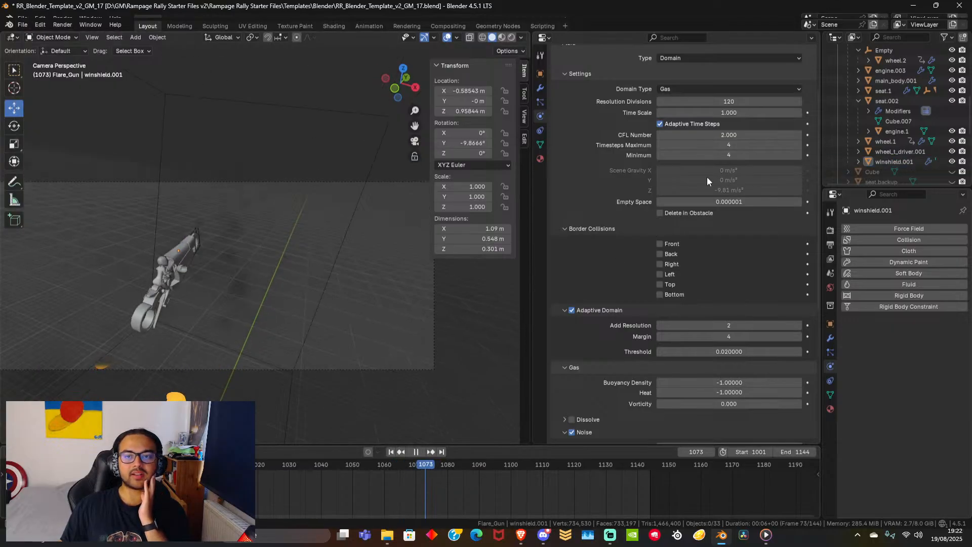
Set the domain's Adaptive Domain Add Resolution to 0 and disable Noise for the gas simulation.
left_click(718, 326)
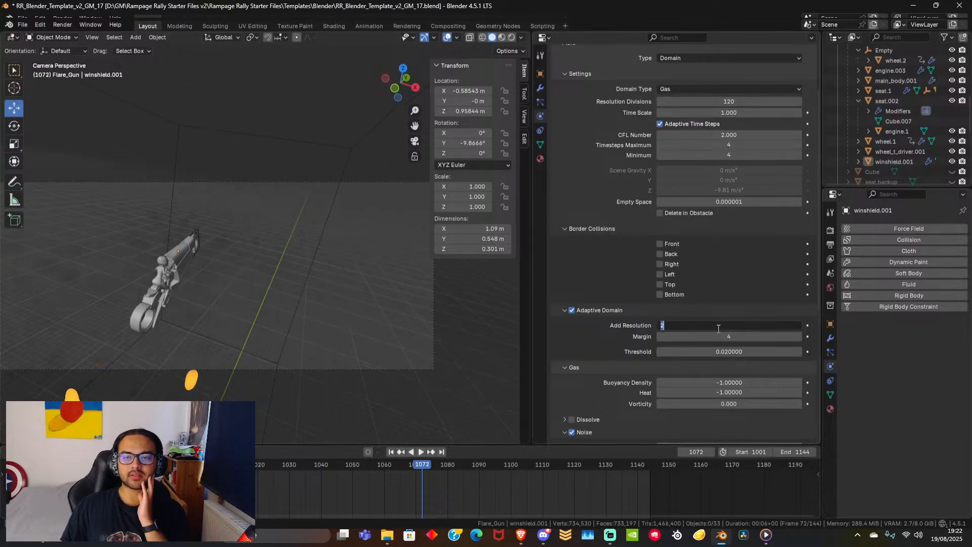
key("Return")
scroll(598, 338, "down", 7)
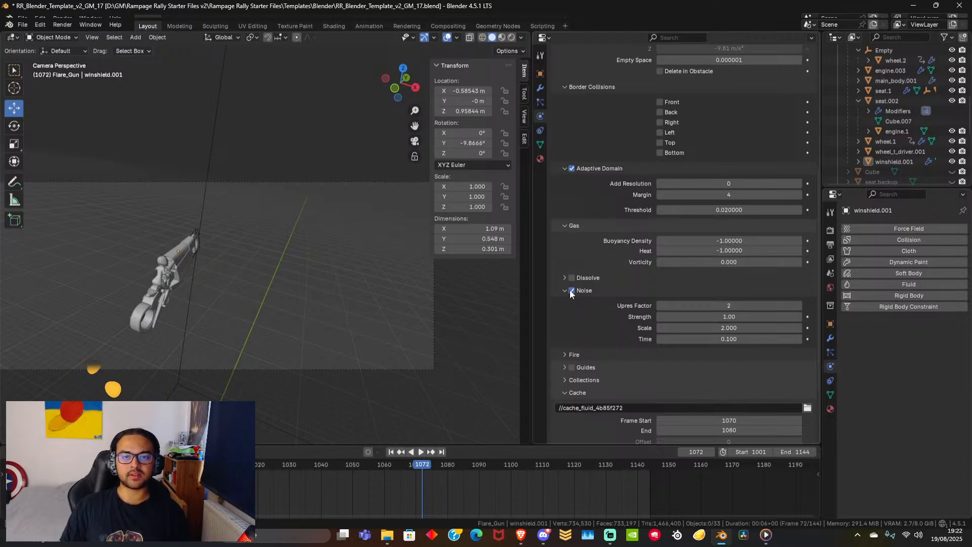
left_click(571, 290)
Return to start frame 1001 and play the animation to check the smoke simulation.
left_click_drag(377, 468, 182, 469)
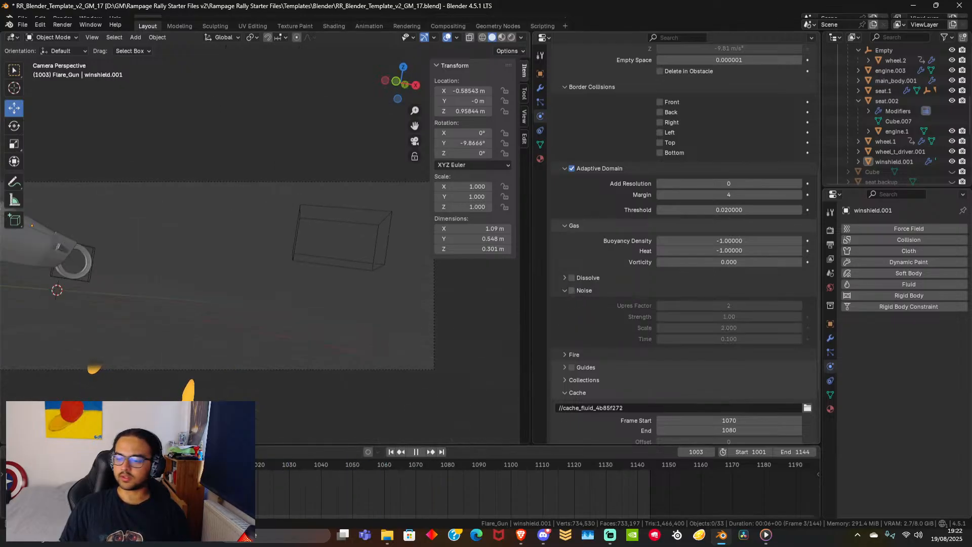
key("shift+Left")
key("space")
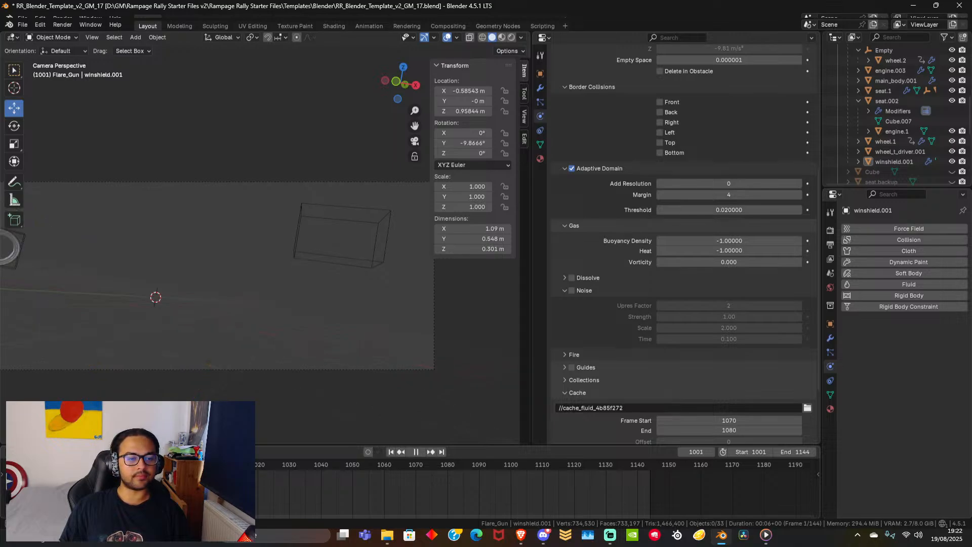
Play the animation up to frame 1055, stop it, and save the file as the incremental version RR_Blender_Template_v2_GM_18.blend.
left_click(420, 453)
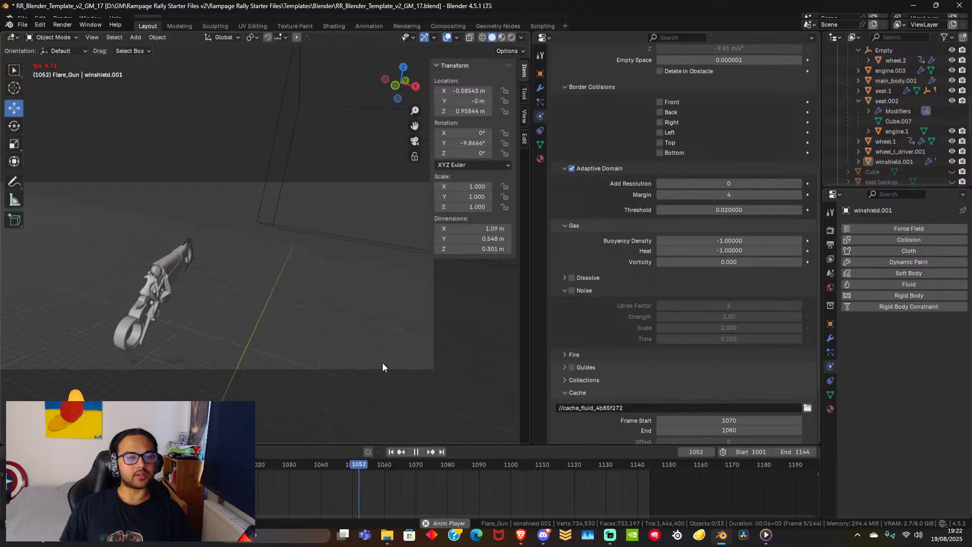
key("space")
left_click(22, 23)
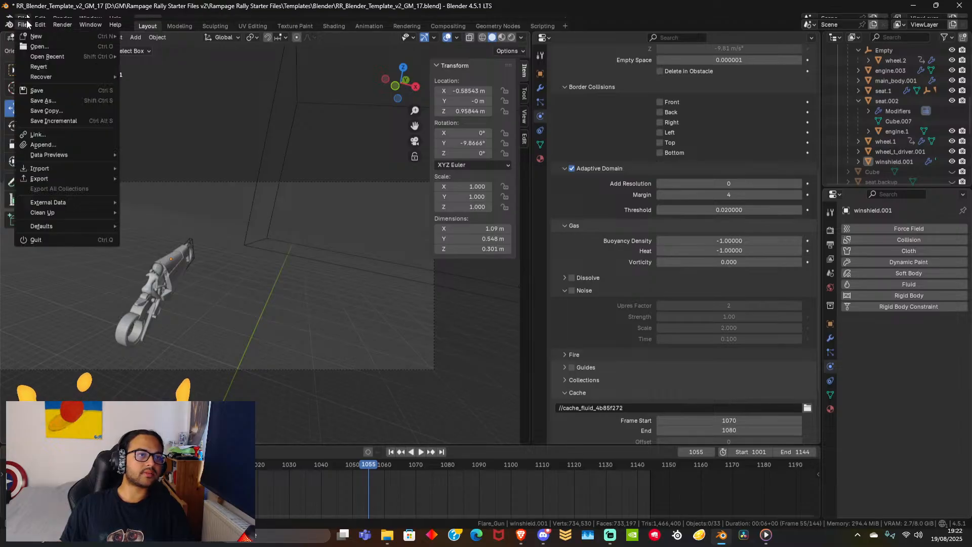
left_click(59, 92)
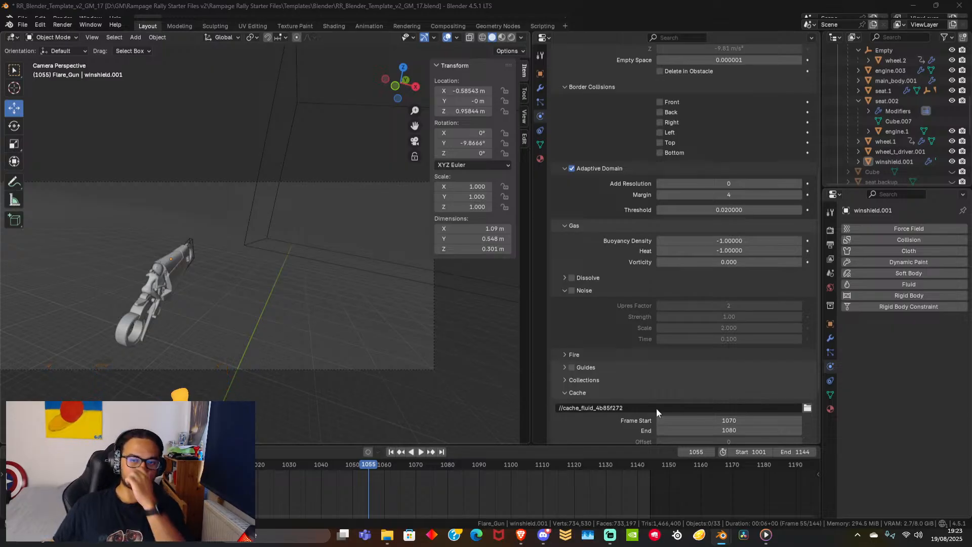
Reopen the previous version RR_Blender_Template_v2_GM_17.blend from the recent files.
left_click(22, 24)
mouse_move(69, 52)
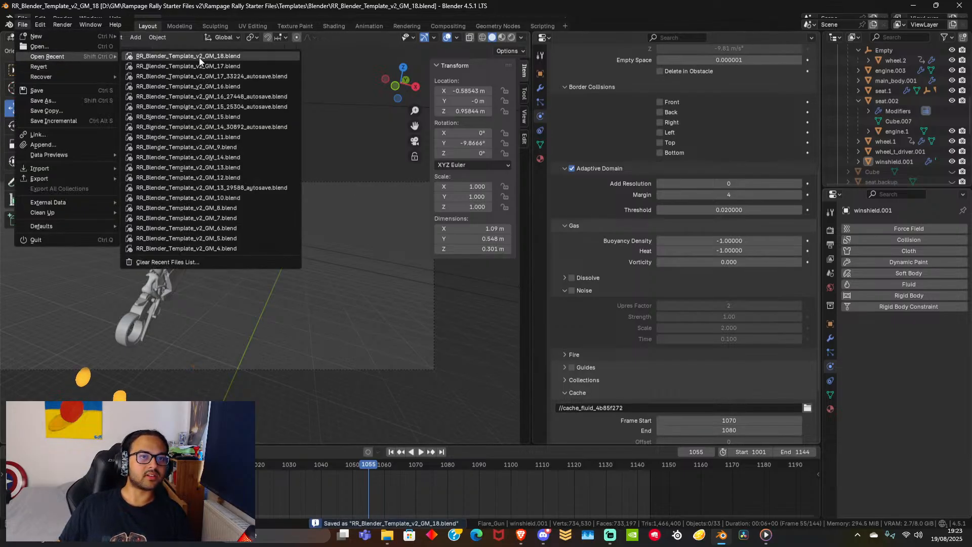
left_click(202, 65)
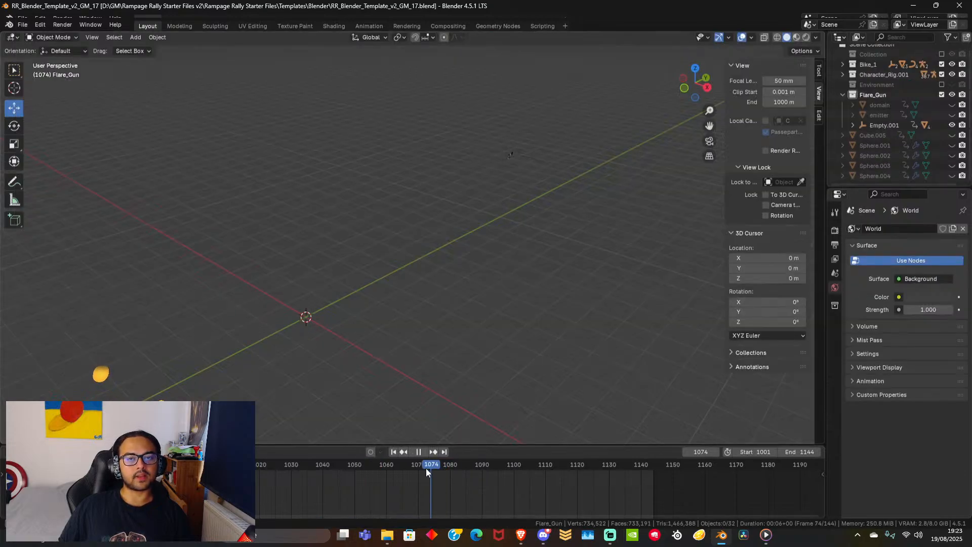
Stop playback at frame 1036, expand Empty.001 in the Flare_Gun collection, and select and unhide the domain object.
left_click(311, 462)
key("space")
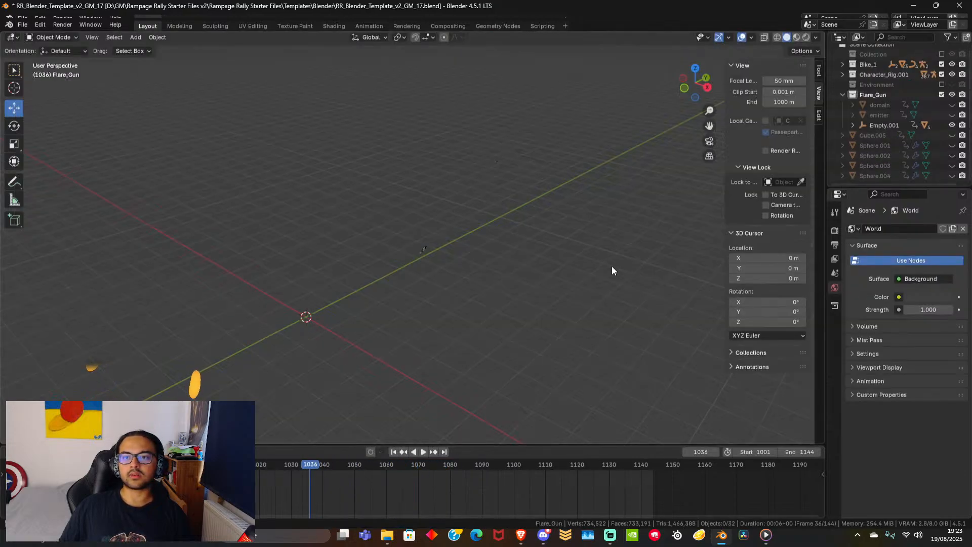
middle_click_drag(612, 265, 629, 244)
scroll(554, 293, "up", 7)
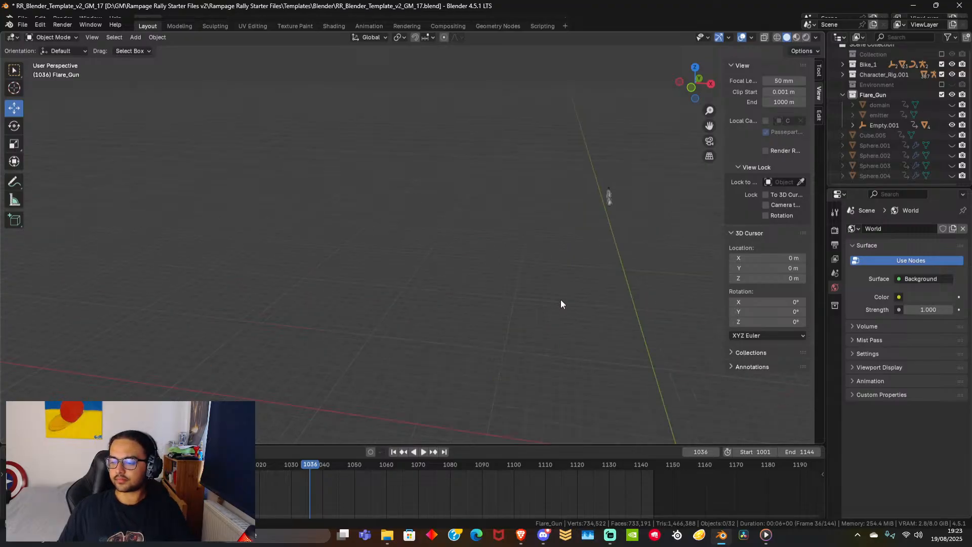
scroll(560, 295, "down", 1)
middle_click_drag(559, 293, 441, 300, "shift")
scroll(450, 285, "up", 1)
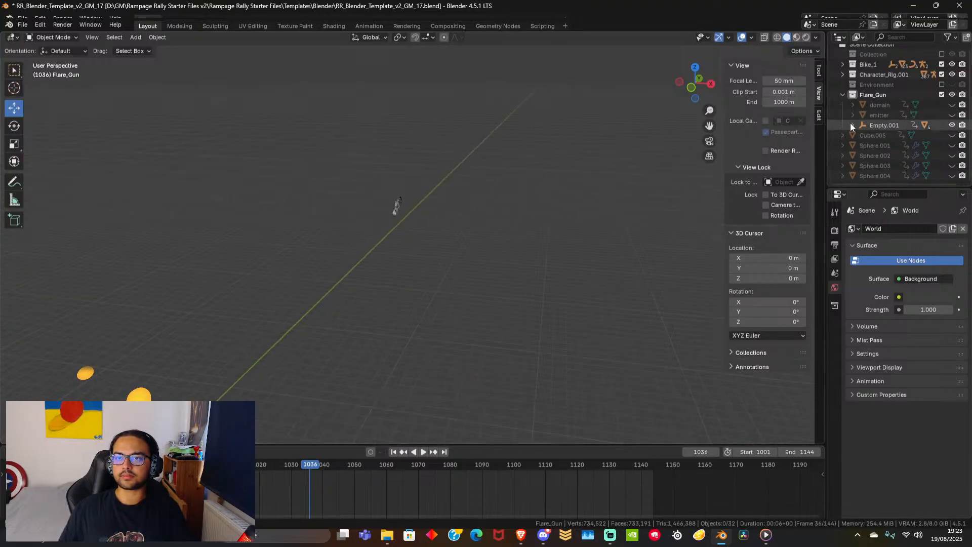
left_click(852, 125)
left_click(885, 106)
left_click(949, 104)
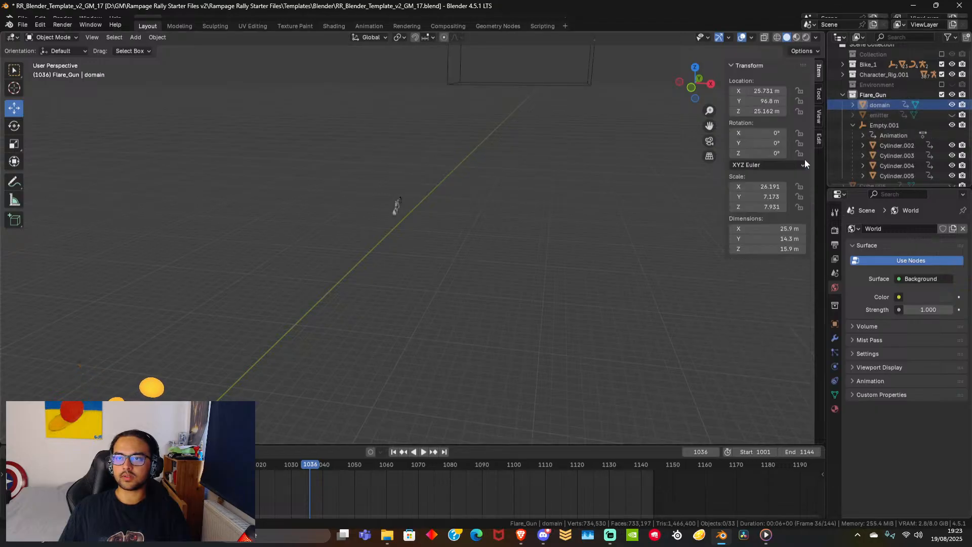
scroll(862, 141, "down", 1)
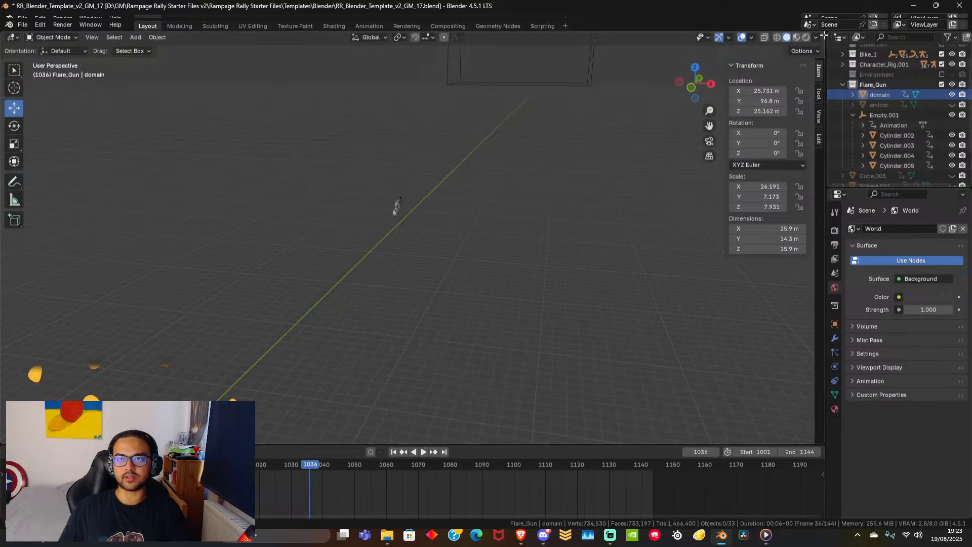
Split the 3D viewport, turn the new area into a Properties editor, and pin it to the domain object.
left_click_drag(820, 38, 653, 46)
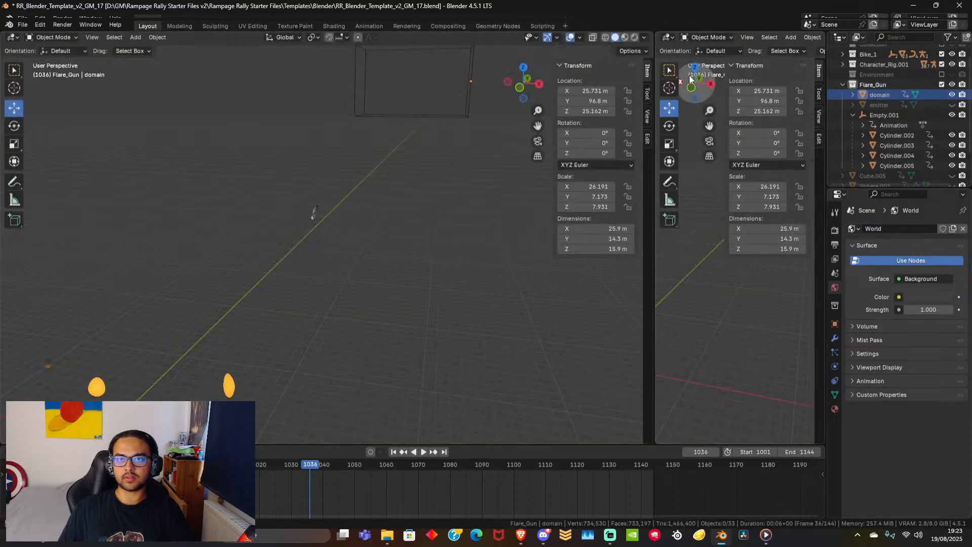
left_click(666, 37)
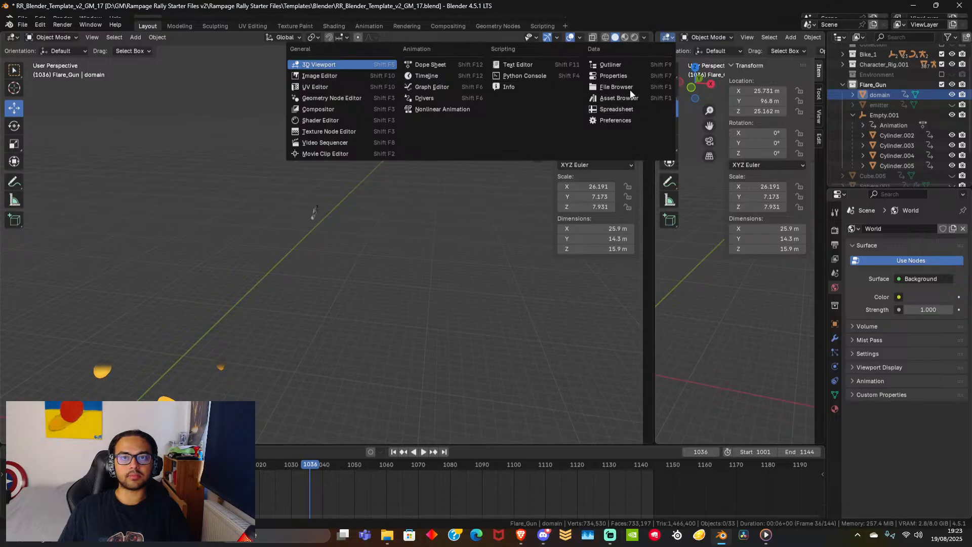
left_click(636, 77)
left_click(816, 54)
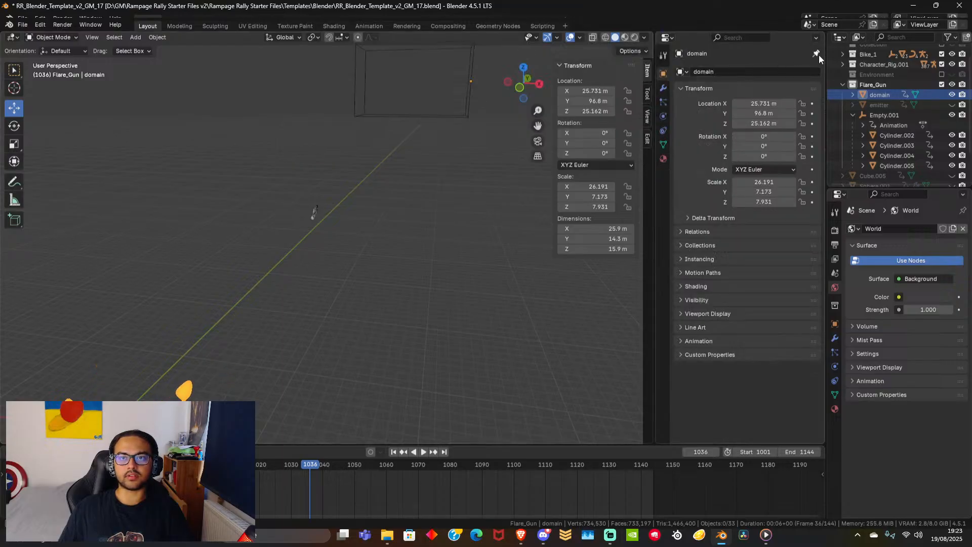
Add Fluid physics of type Domain to the domain object and set its gas Resolution Divisions to 120.
left_click(663, 119)
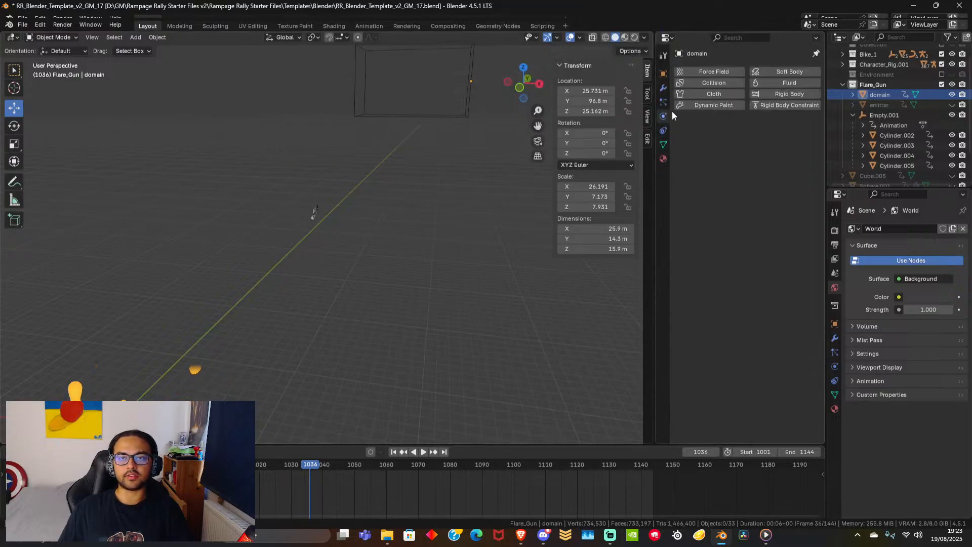
left_click(794, 82)
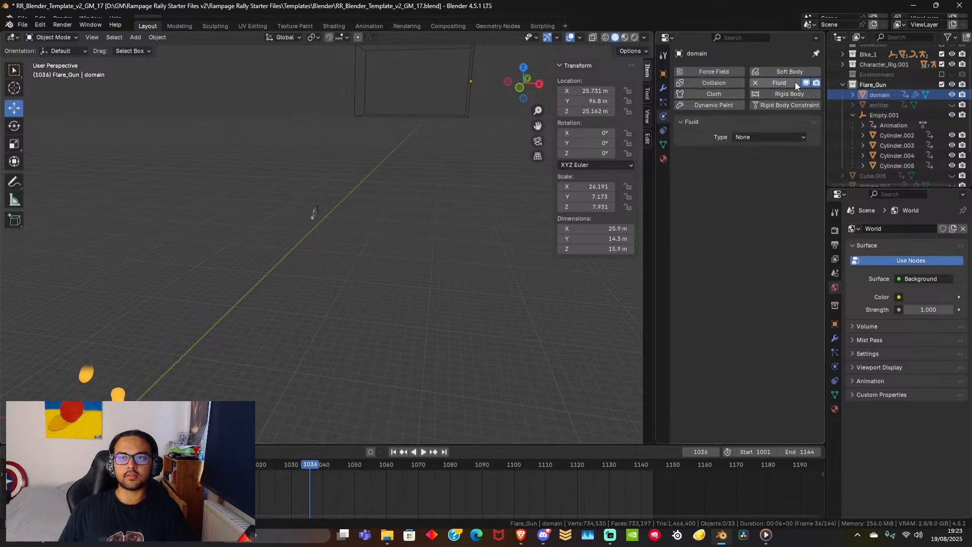
left_click(767, 136)
left_click(769, 161)
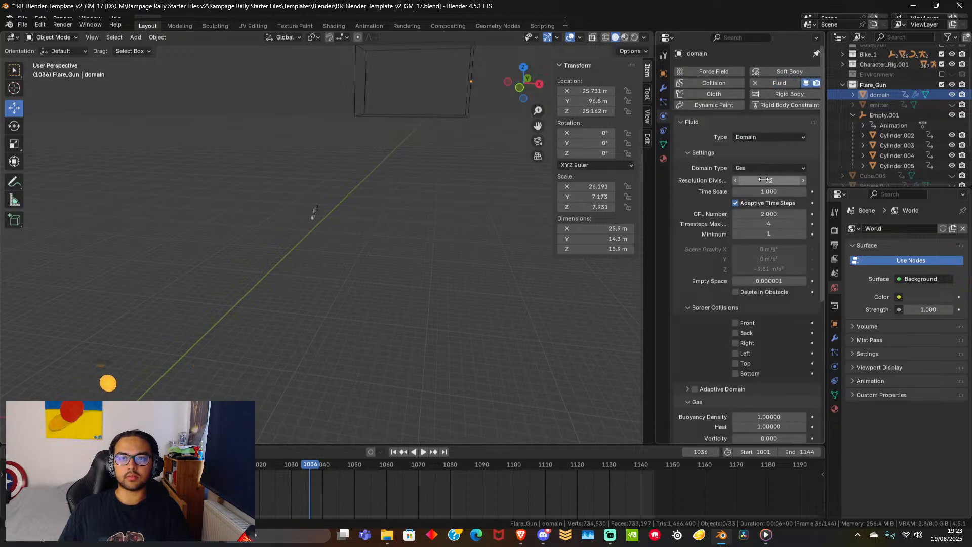
left_click(773, 180)
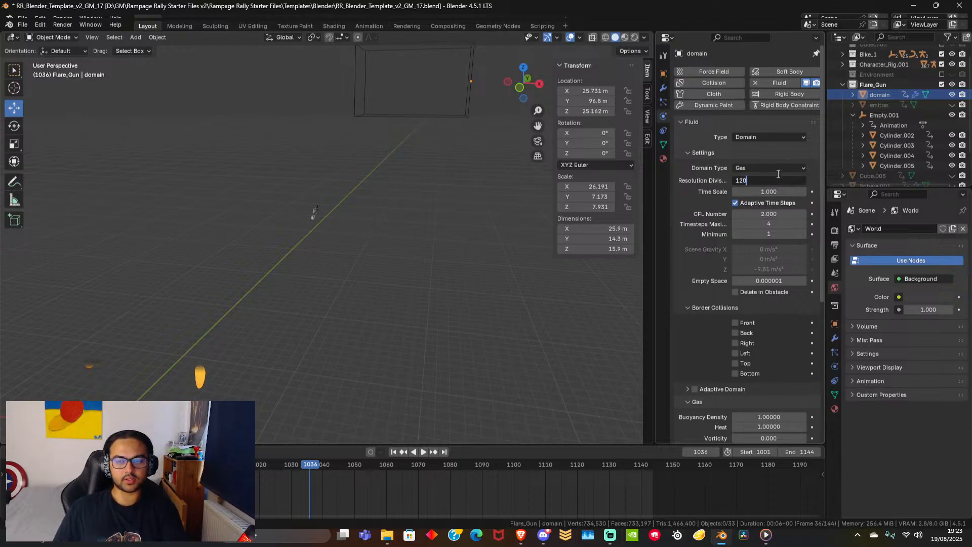
type("120")
key("Return")
Set the domain's gas Buoyancy Density and Heat both to -1.
scroll(691, 199, "down", 6)
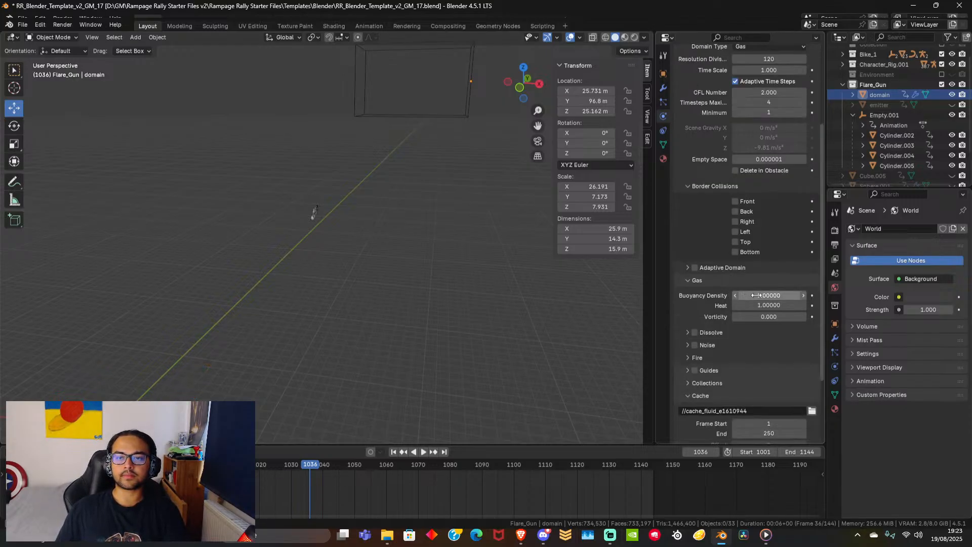
left_click(757, 295)
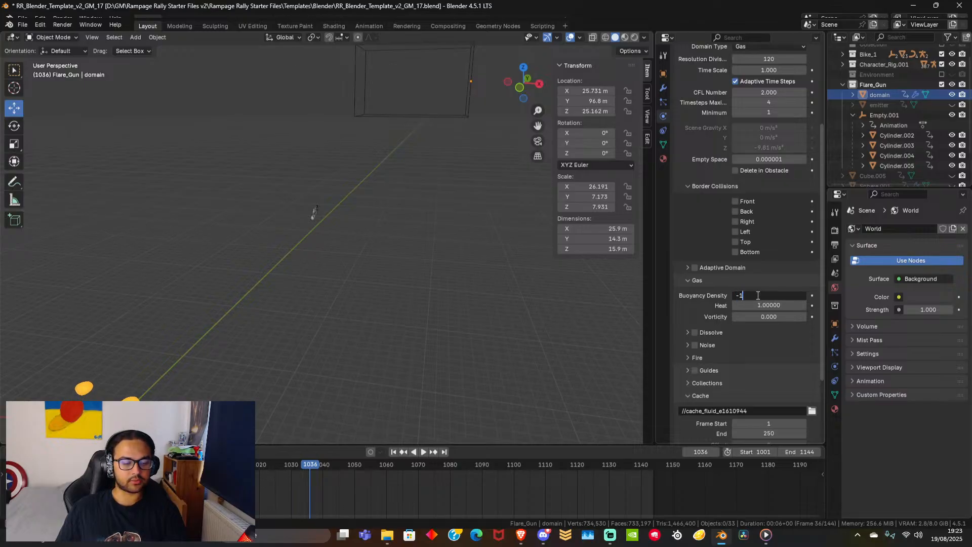
type("-1")
key("Return")
left_click(786, 305)
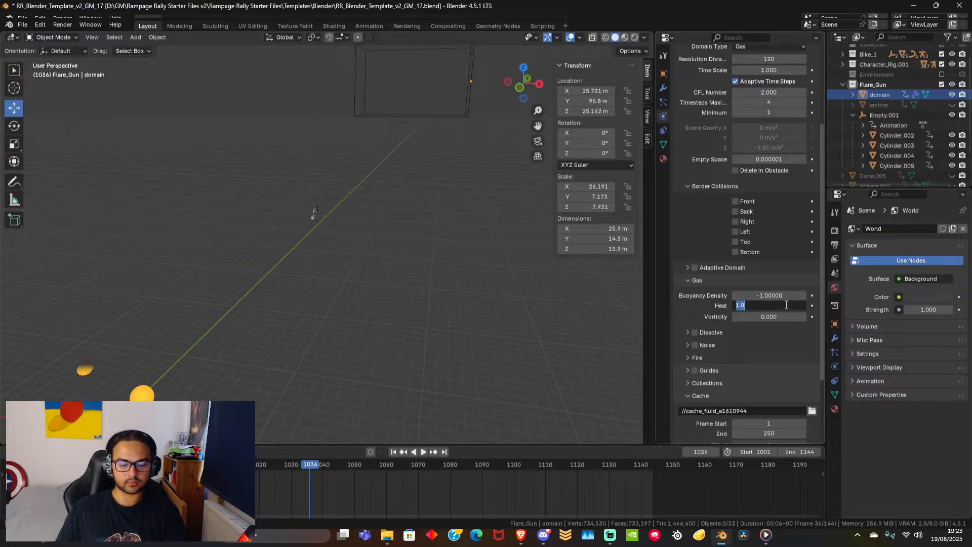
key("Return")
Set the domain's fluid cache range to Frame Start 1070 and End 1077.
scroll(707, 284, "down", 4)
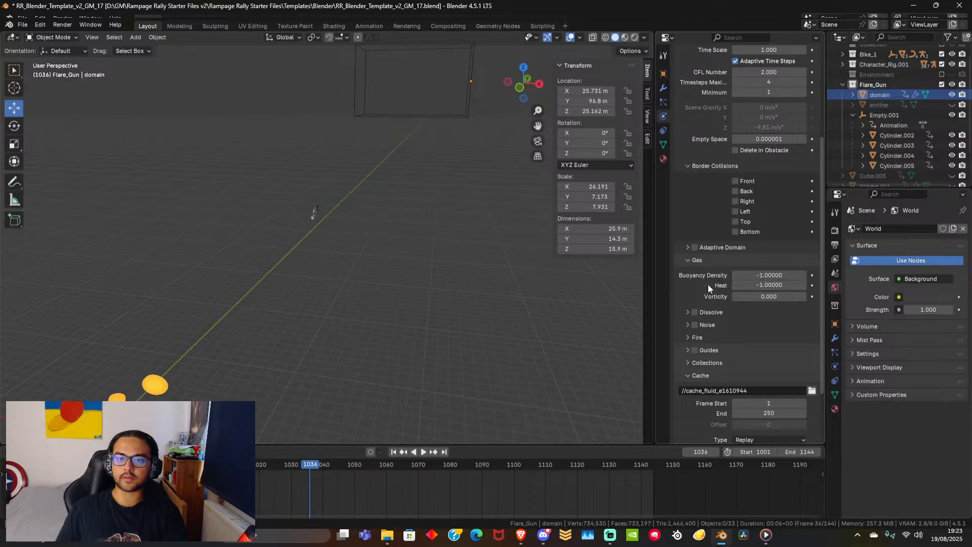
left_click(757, 334)
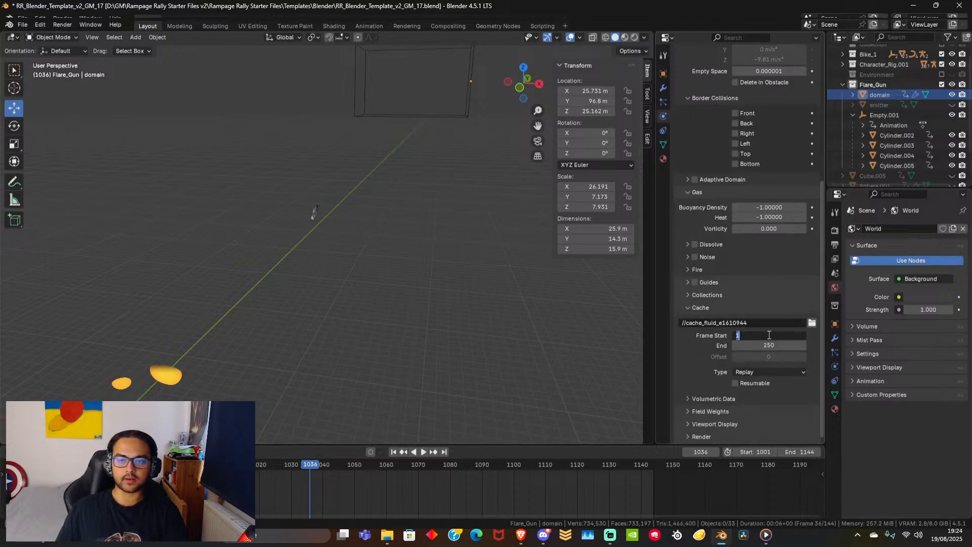
type("1")
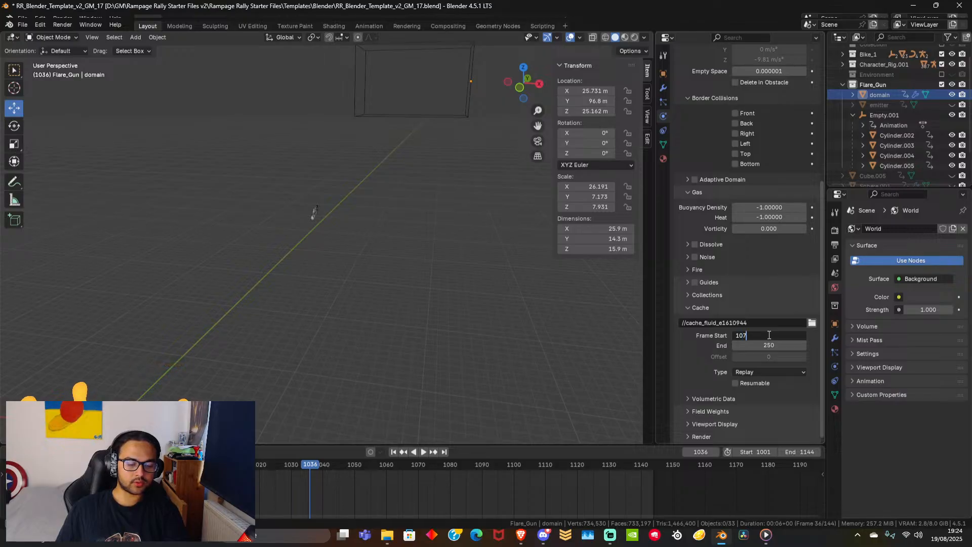
key("Return")
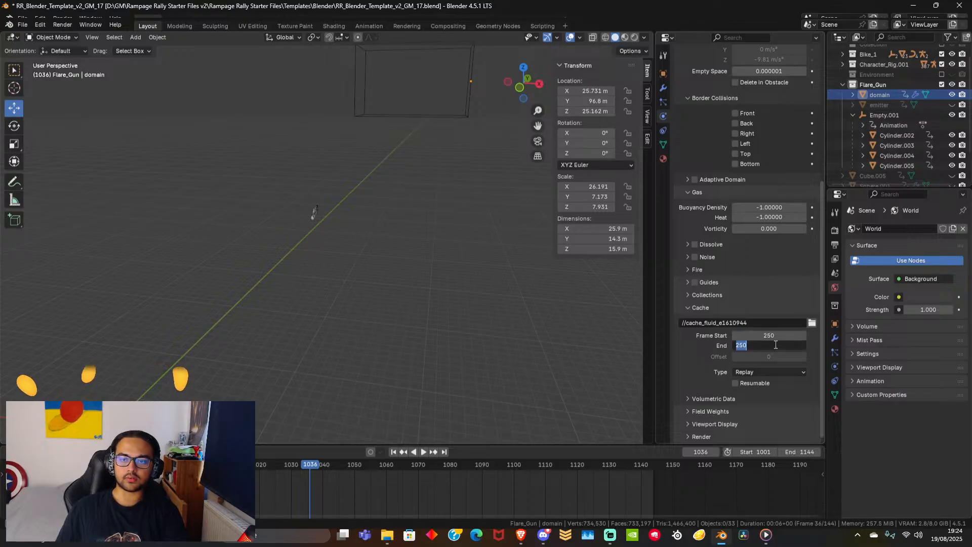
left_click(776, 346)
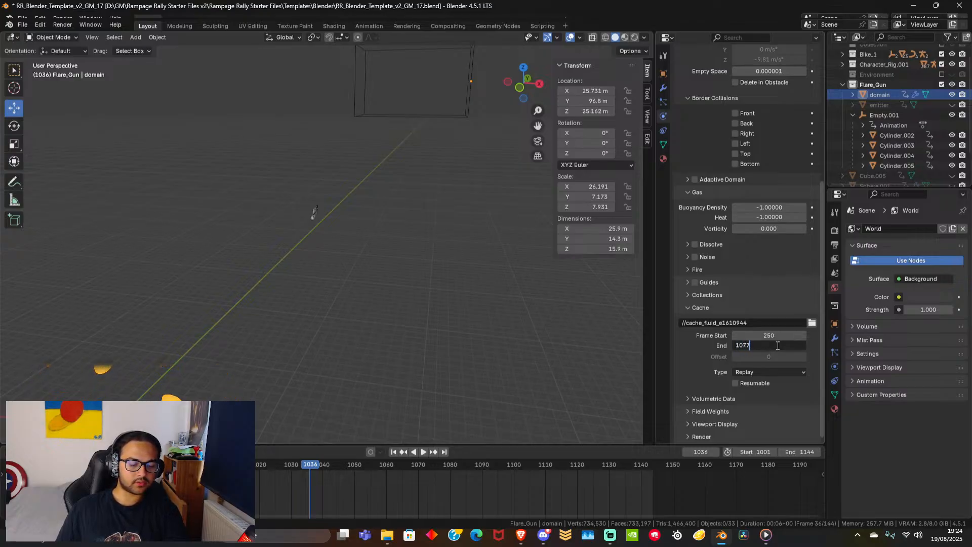
type("1077")
left_click(792, 335)
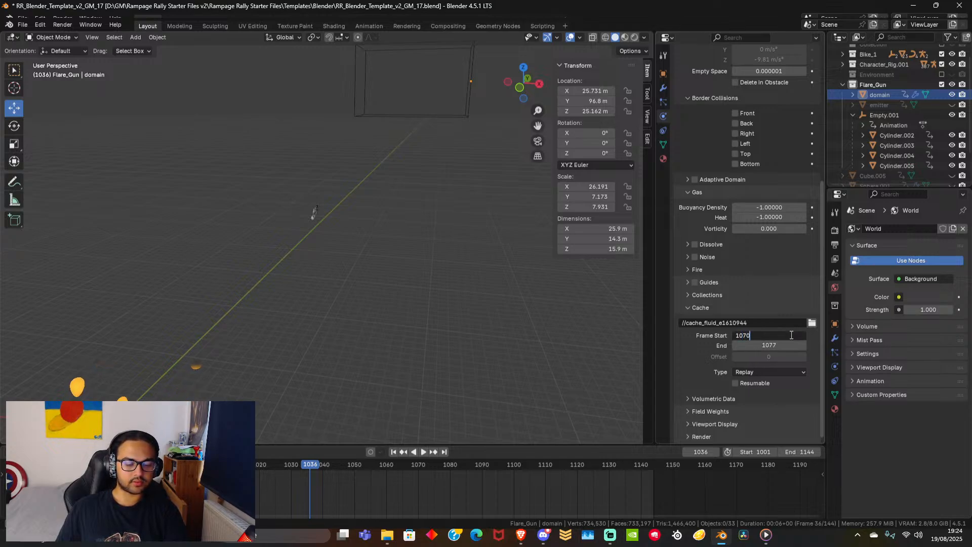
key("Return")
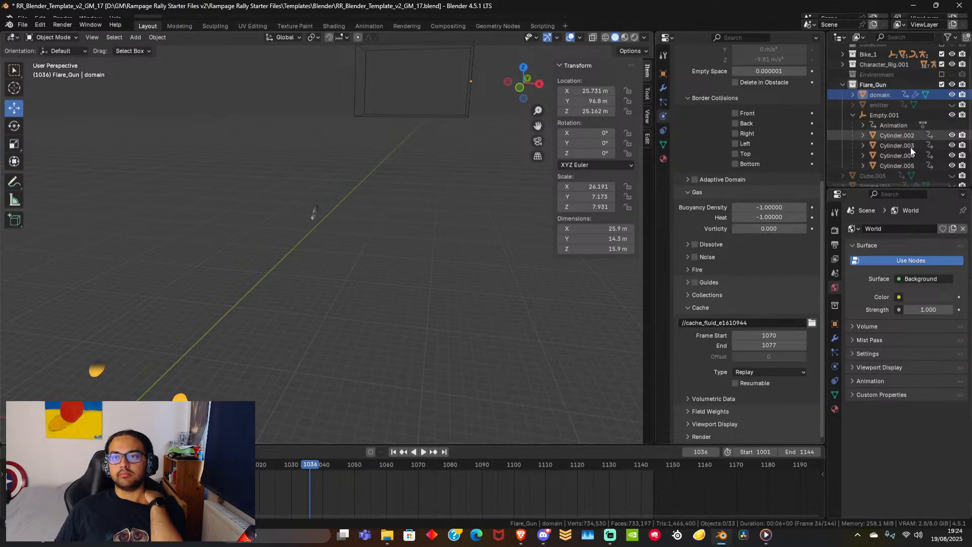
Select Cylinder.005 and set the Sampling Substeps of its smoke flow to 20.
left_click(901, 165)
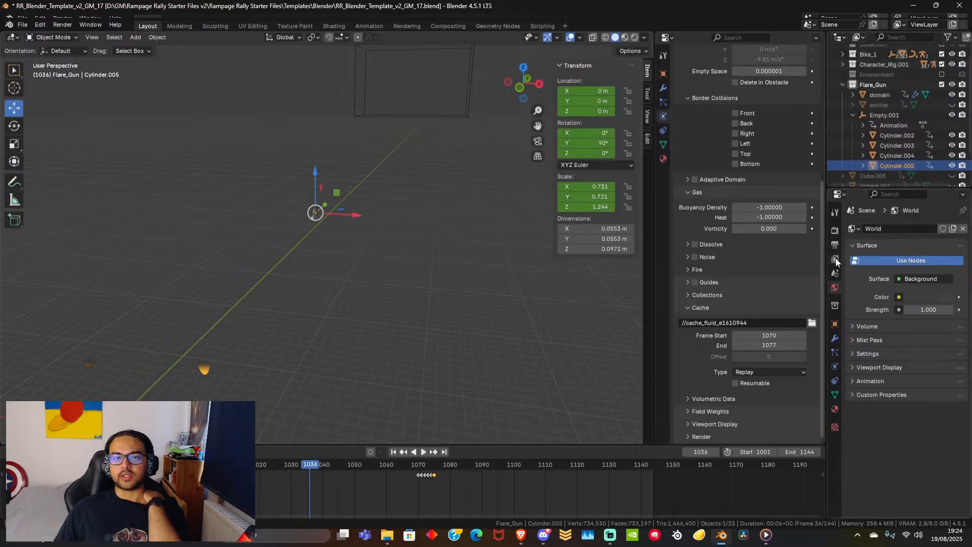
left_click(835, 365)
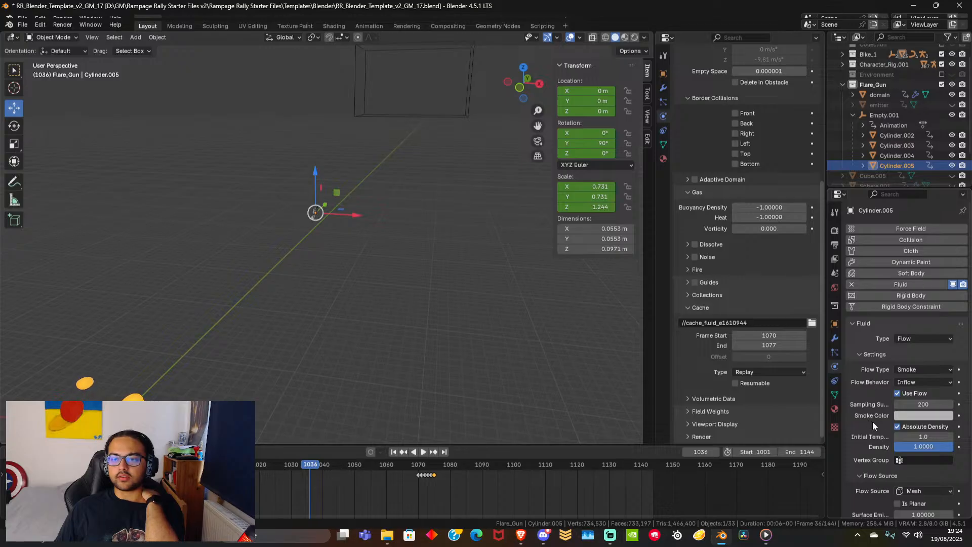
left_click(923, 404)
type("20")
key("Return")
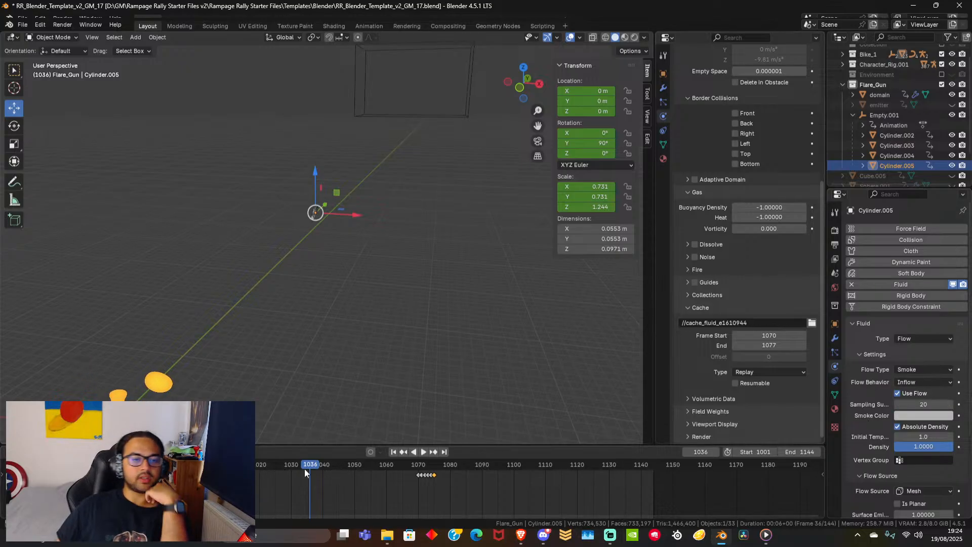
Play the shot through the camera from frame 1028 with nothing selected, then stop and go back to frame 1053.
left_click_drag(305, 468, 285, 466)
left_click(379, 323)
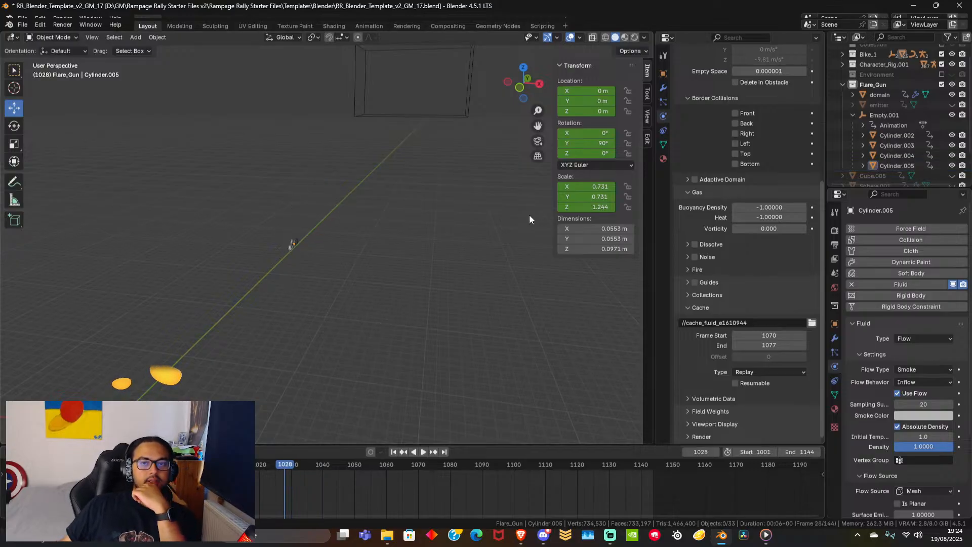
left_click(537, 141)
left_click(424, 451)
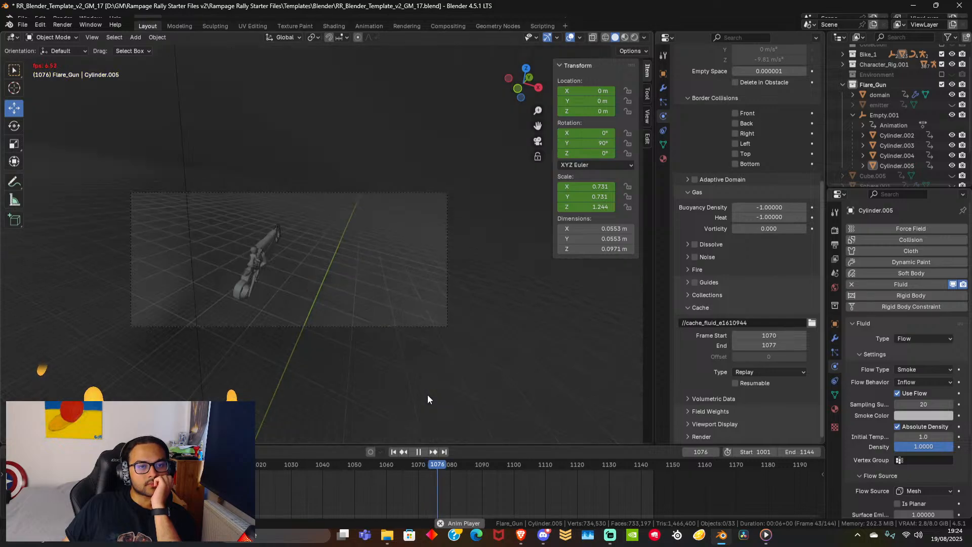
left_click(428, 448)
left_click_drag(447, 467, 363, 464)
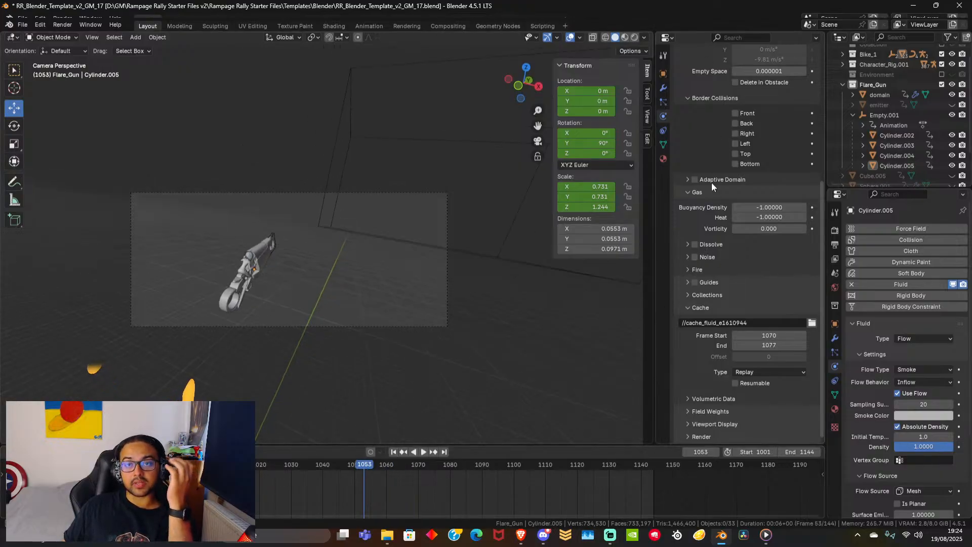
Enable Dissolve in the domain's gas settings and set its Time to 90, keeping Slow on.
scroll(715, 173, "up", 5)
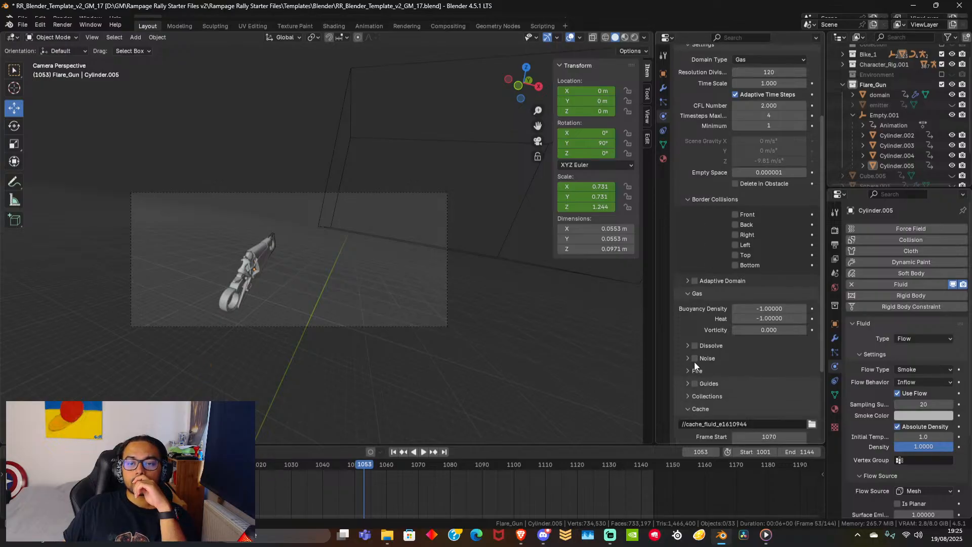
left_click(682, 344)
scroll(688, 342, "down", 2)
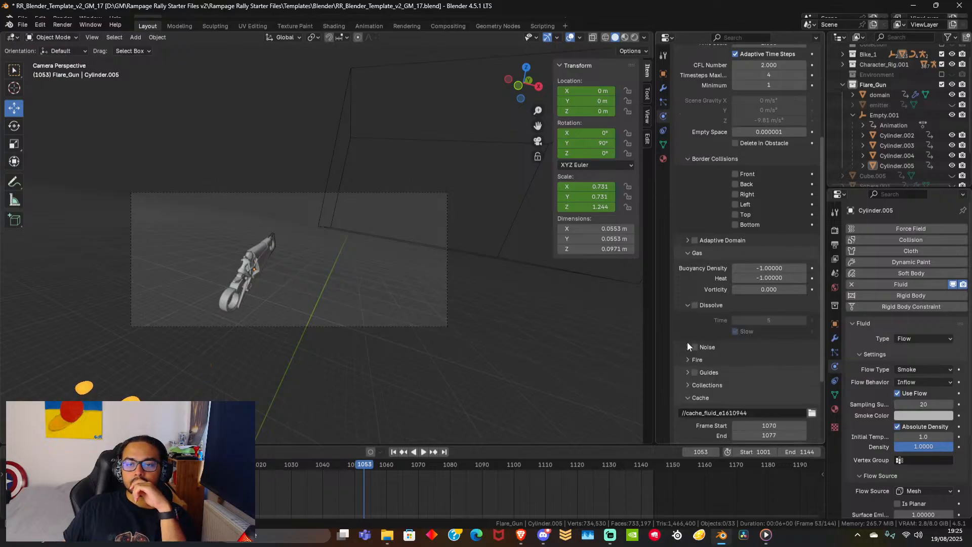
scroll(687, 342, "down", 2)
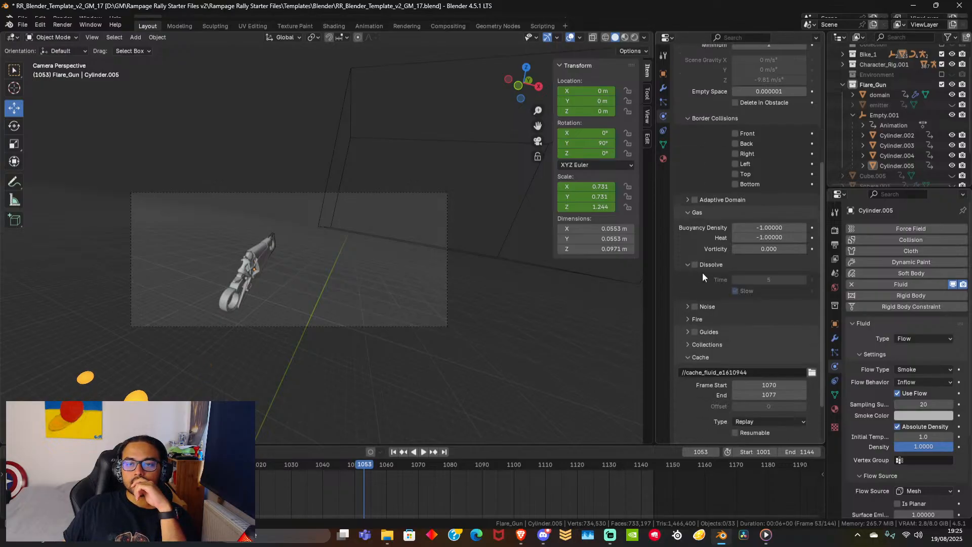
left_click(695, 264)
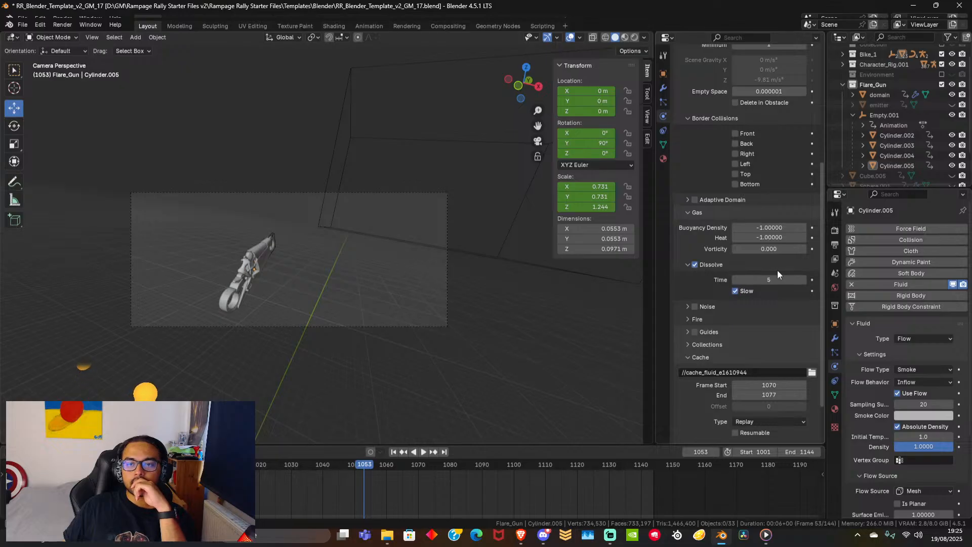
left_click(776, 278)
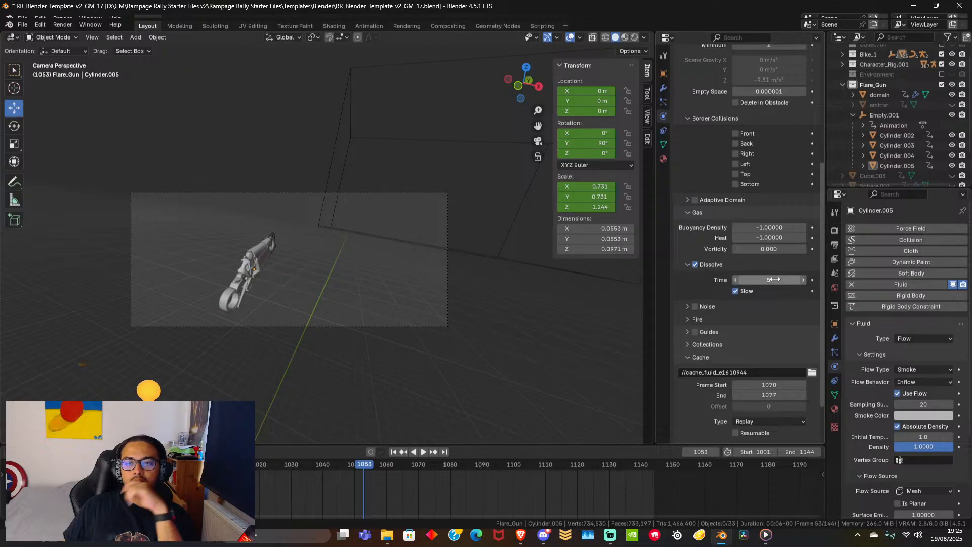
type("90")
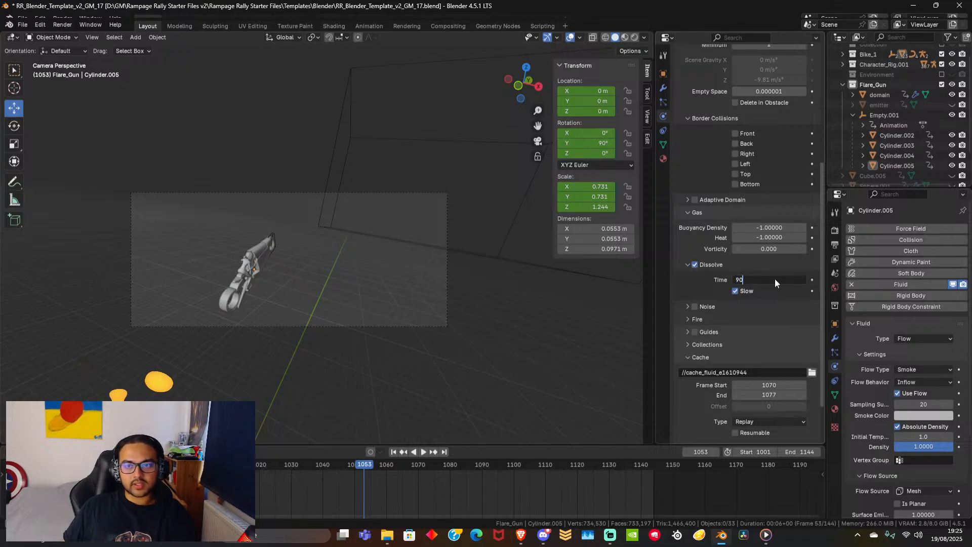
key("Return")
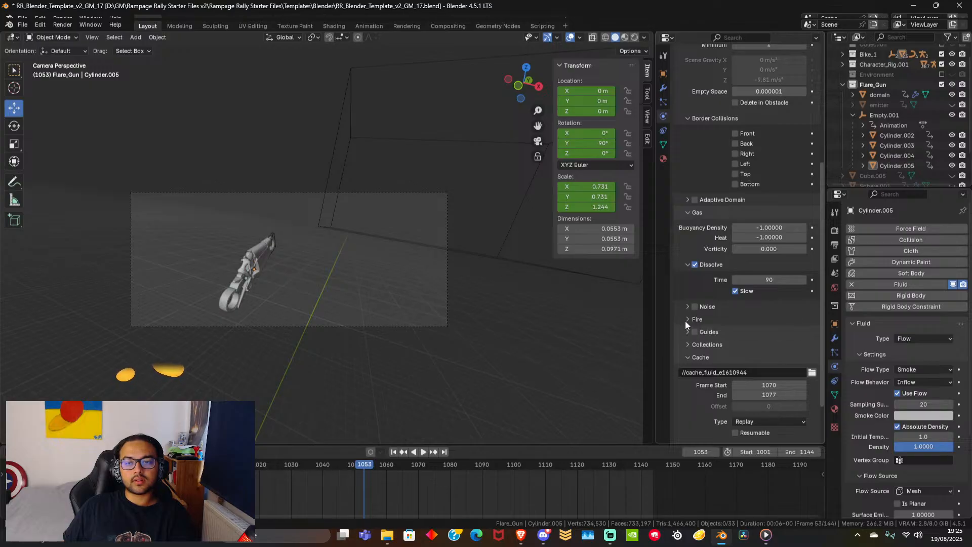
Enable Noise for the domain's gas and set the noise Scale to 1.5.
left_click(695, 306)
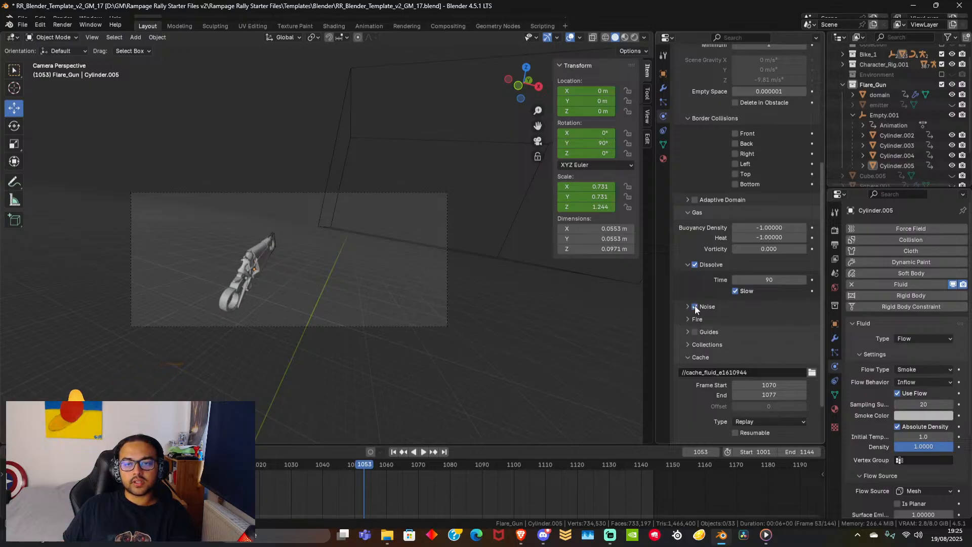
left_click(687, 306)
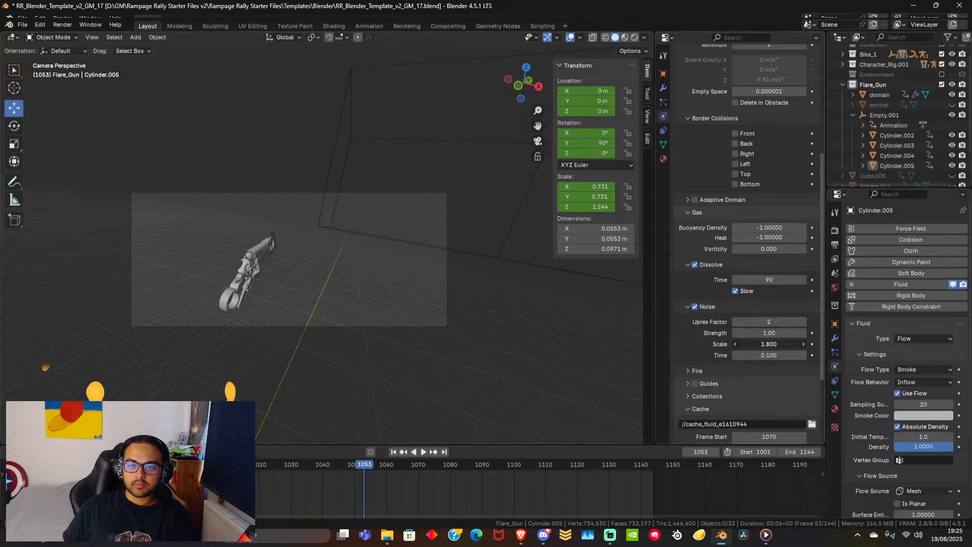
left_click(778, 344)
type("1.1")
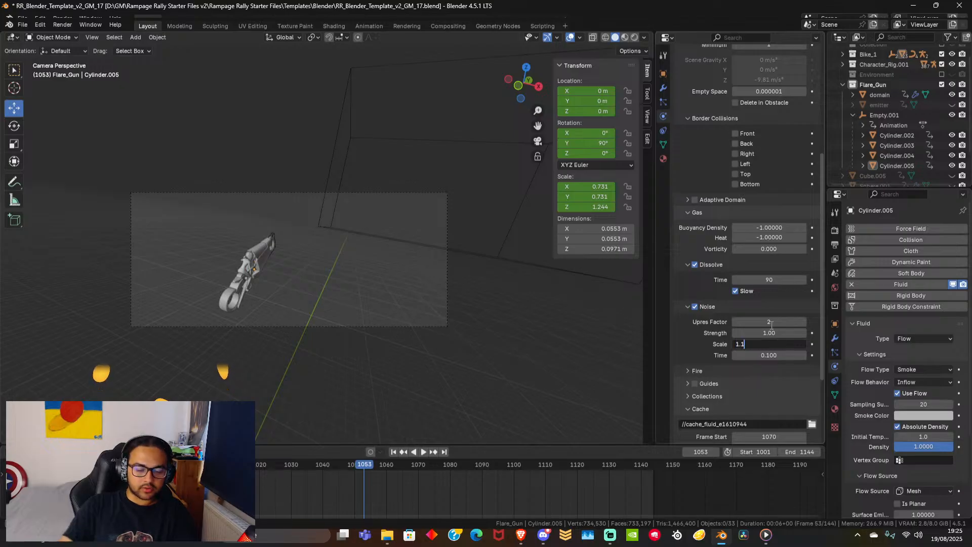
key("BackSpace")
type("5")
key("Return")
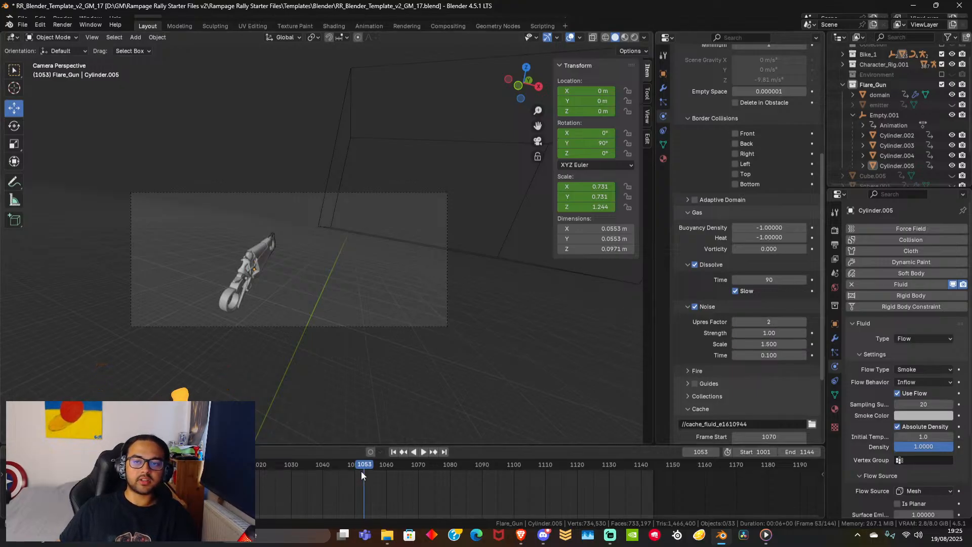
Play the shot through the camera from frame 1015 and stop at frame 1098.
left_click_drag(342, 461, 244, 463)
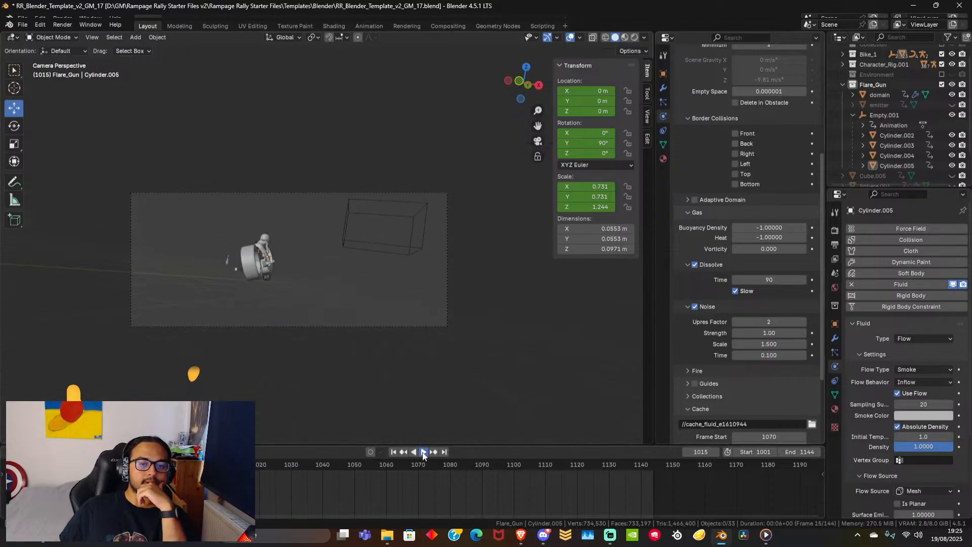
left_click(423, 452)
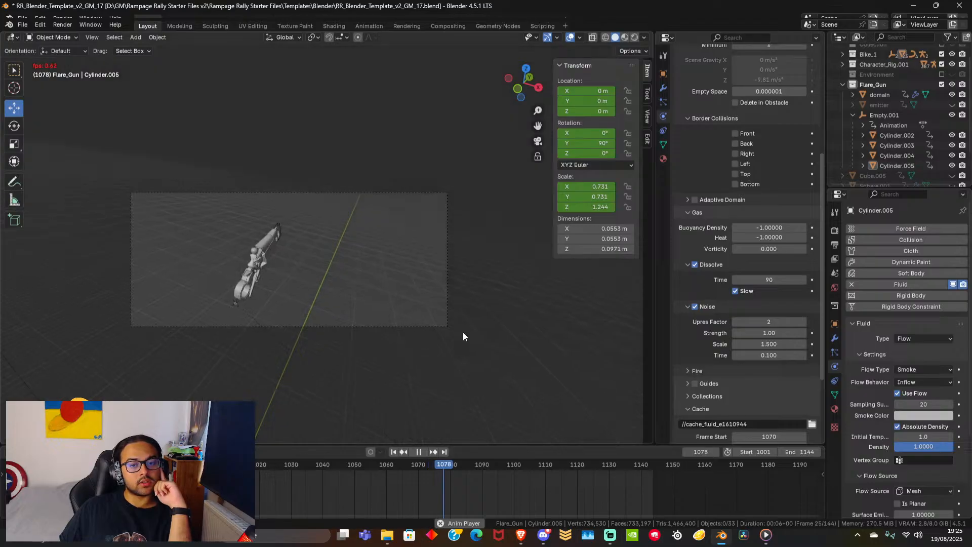
left_click(418, 452)
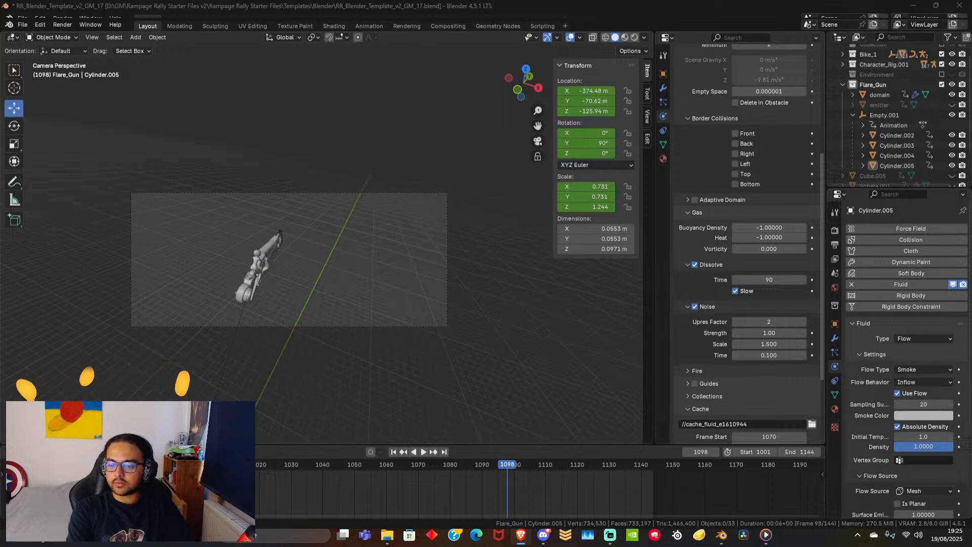
Save the scene as a new version named RR_Blender_Template_v2_GM_18.blend.
left_click(22, 25)
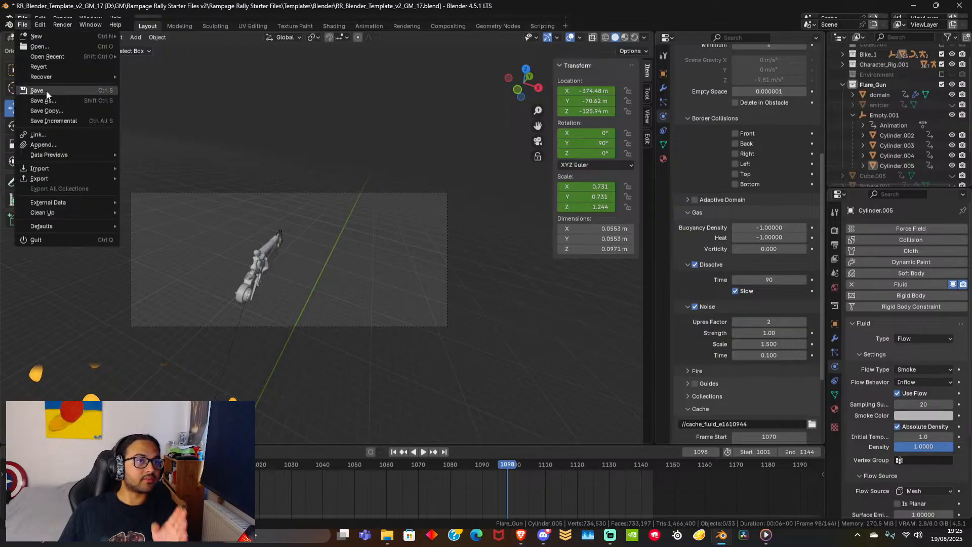
left_click(55, 102)
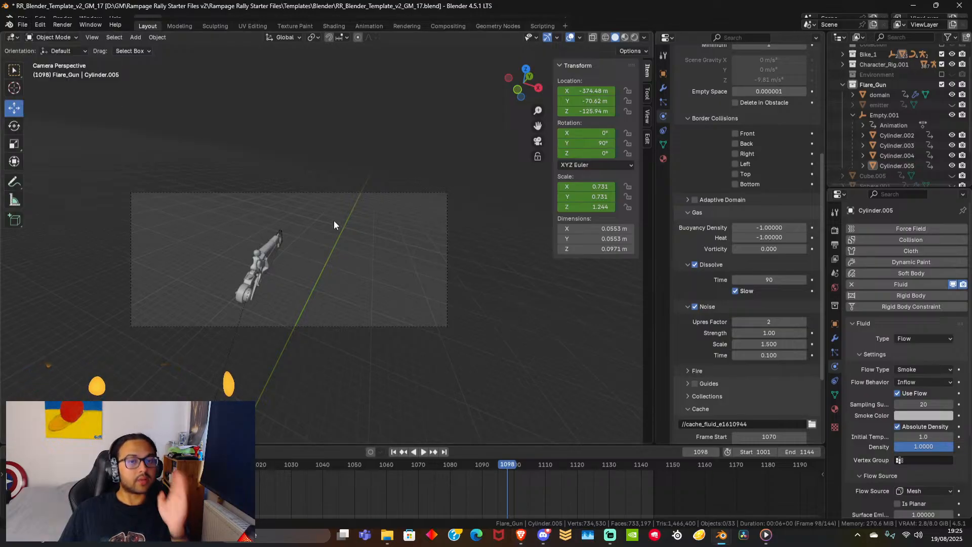
left_click(702, 416)
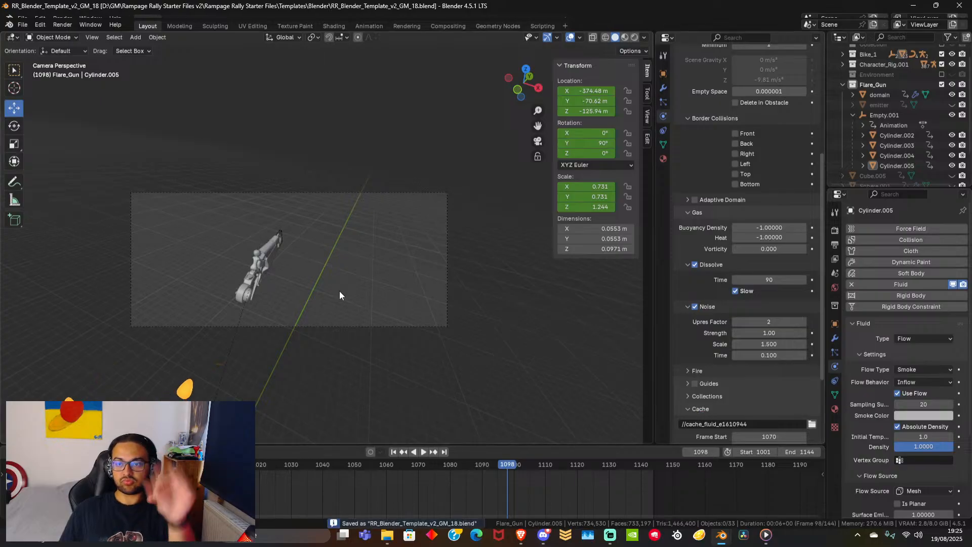
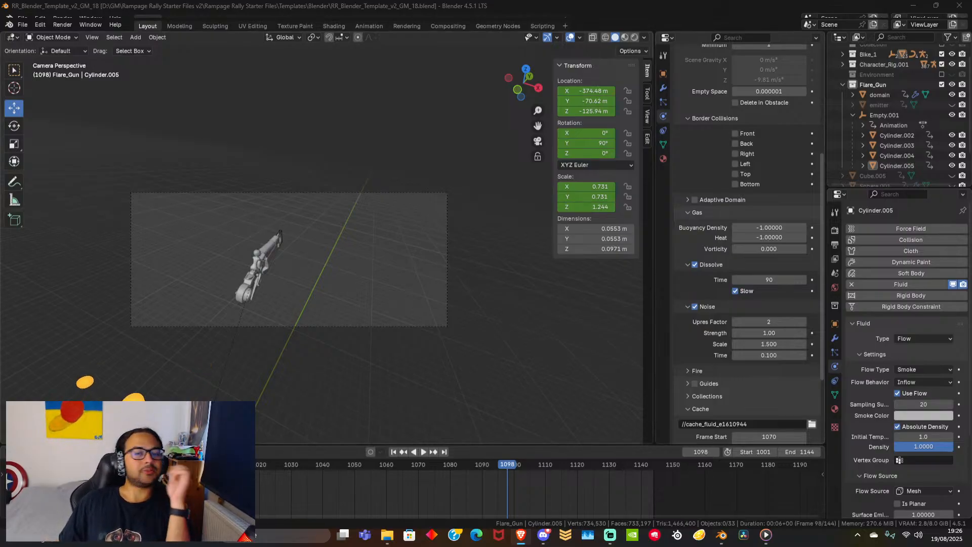
Set the domain's cache Type to All with Resumable on, and bake the whole fluid simulation.
scroll(749, 304, "down", 5)
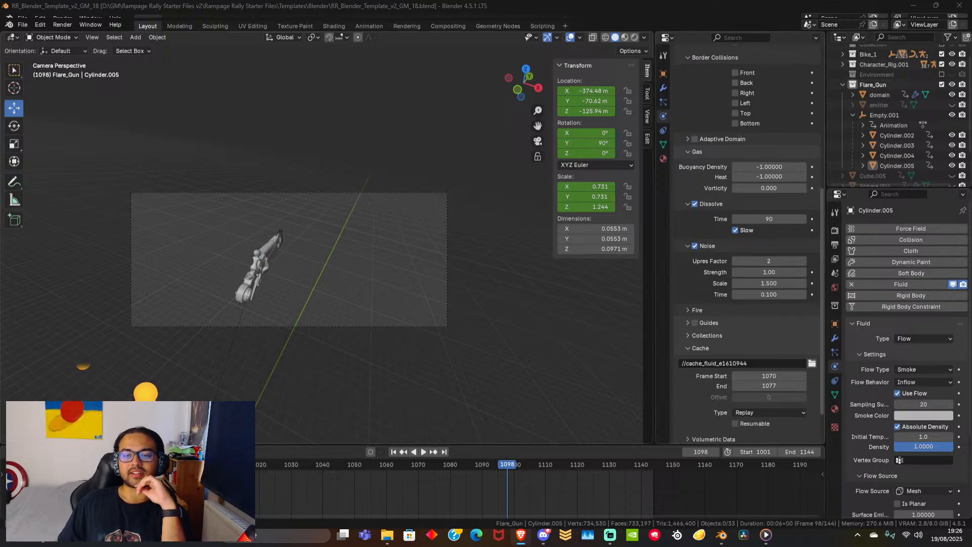
left_click(759, 372)
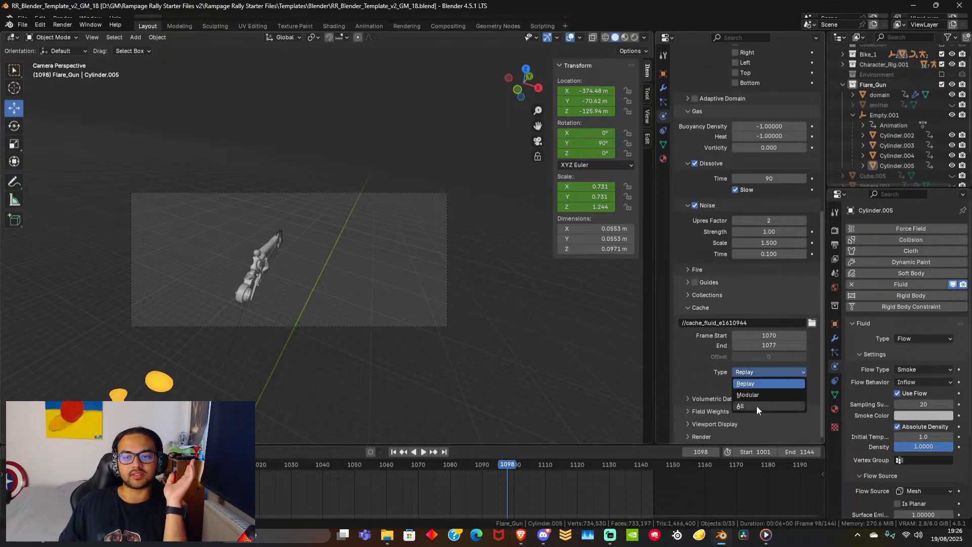
left_click(767, 371)
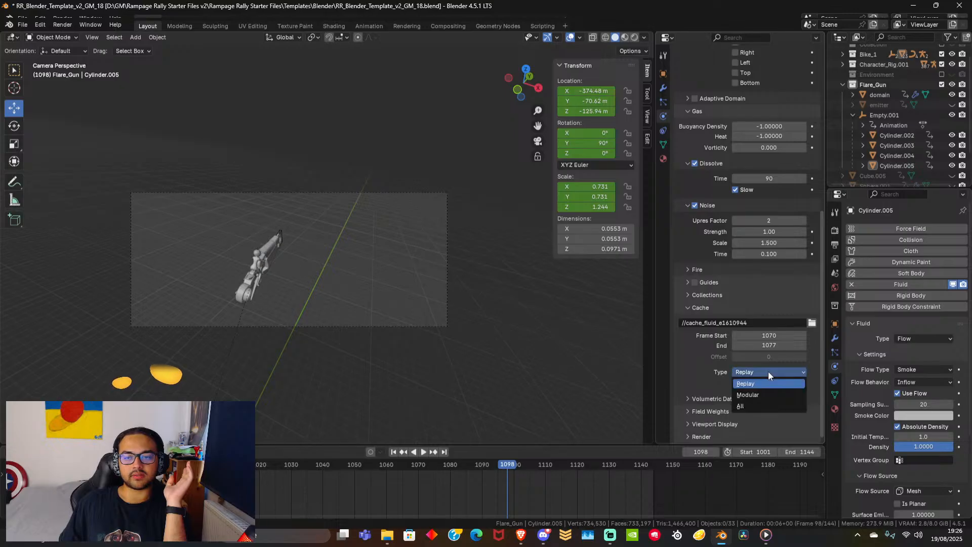
left_click(771, 400)
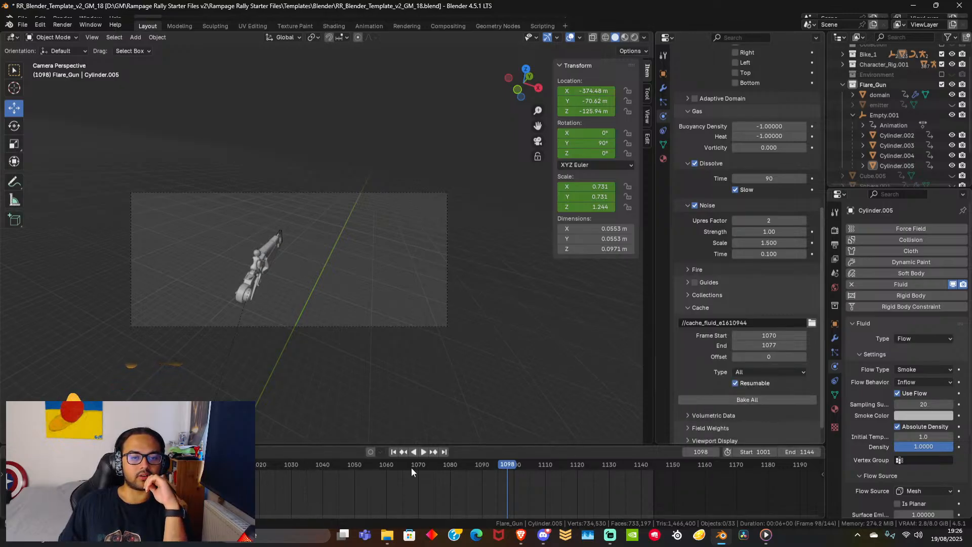
left_click(729, 400)
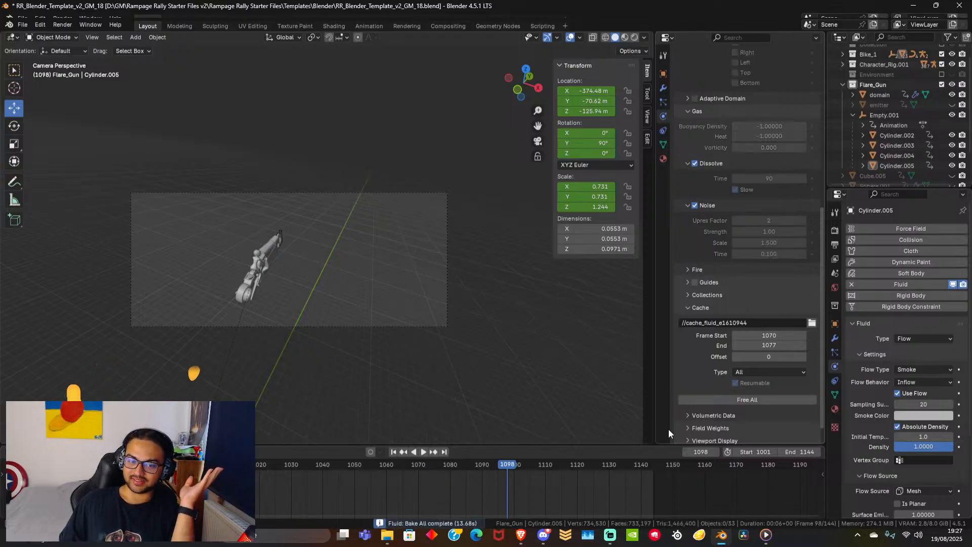
Go to frame 1074 and inspect the baked smoke trail from outside the camera view.
mouse_move(446, 466)
left_mouse_down()
mouse_move(408, 469)
mouse_move(430, 466)
left_mouse_up()
key("space")
key("space")
middle_click_drag(381, 329, 337, 312)
scroll(390, 309, "up", 3)
scroll(401, 334, "down", 3)
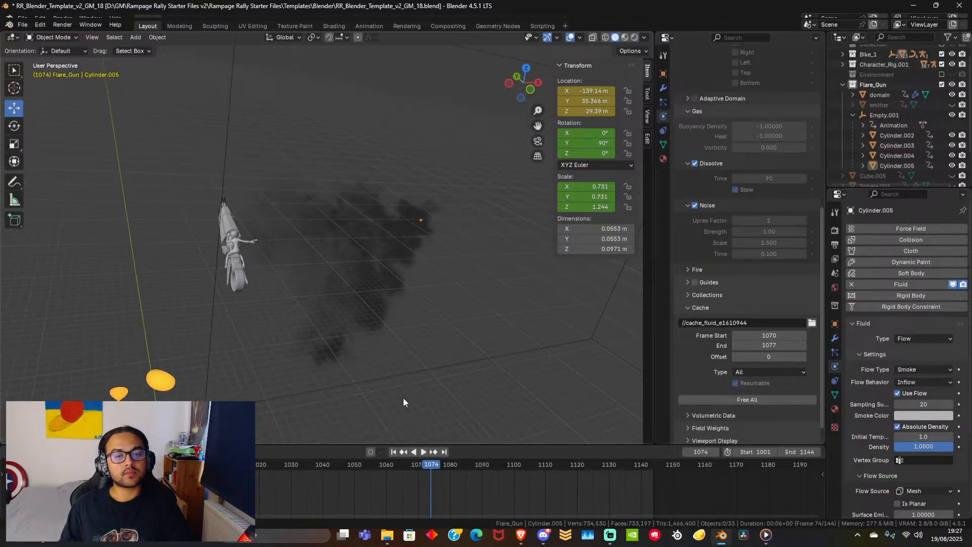
Go back to frame 1070 and step through to frame 1077 to check how the smoke trail develops.
key("space")
left_click_drag(431, 463, 415, 465)
key("Right")
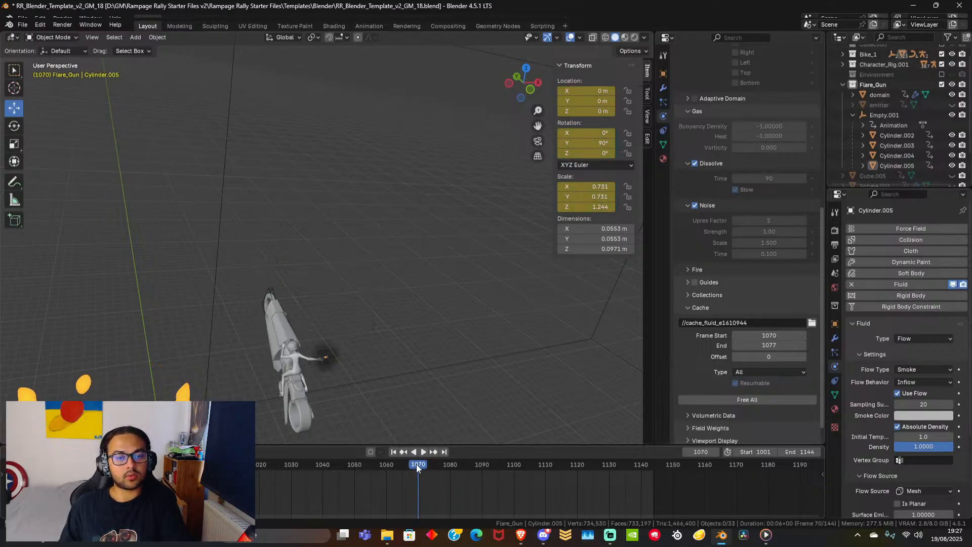
key("Left")
key("Right")
key("Right")
key("Right")
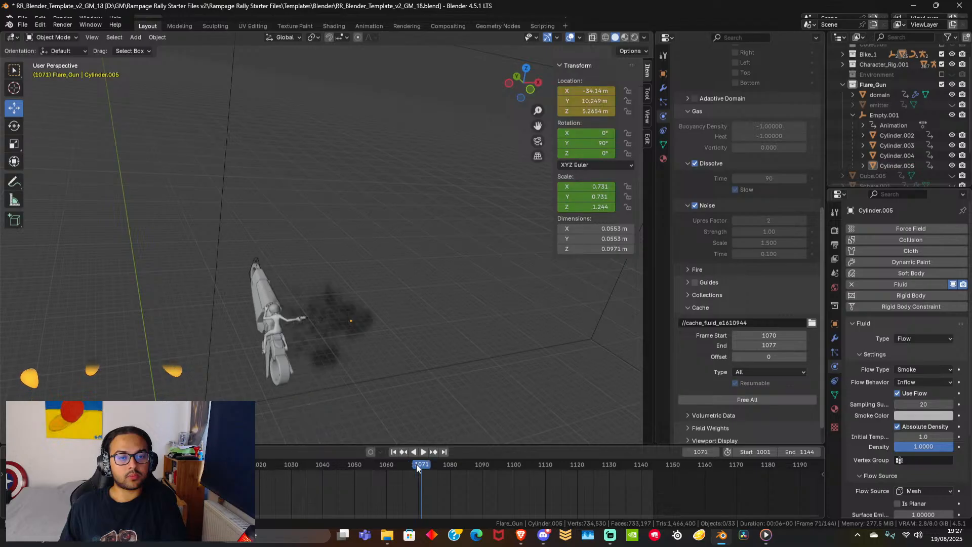
key("Right")
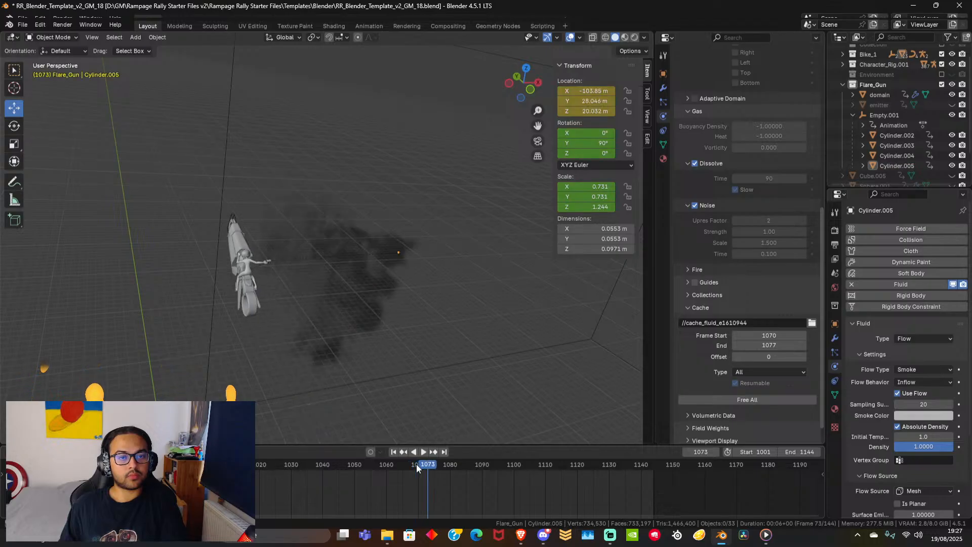
key("Right")
key("Right")
key("Right")
key("Right")
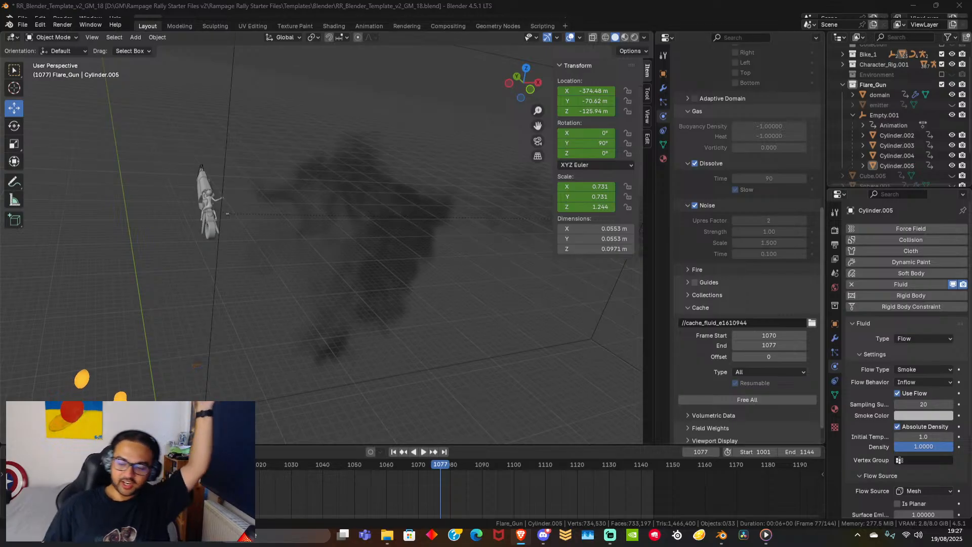
Examine the smoke inside the whole domain box from another side at frame 1077.
scroll(354, 283, "down", 7)
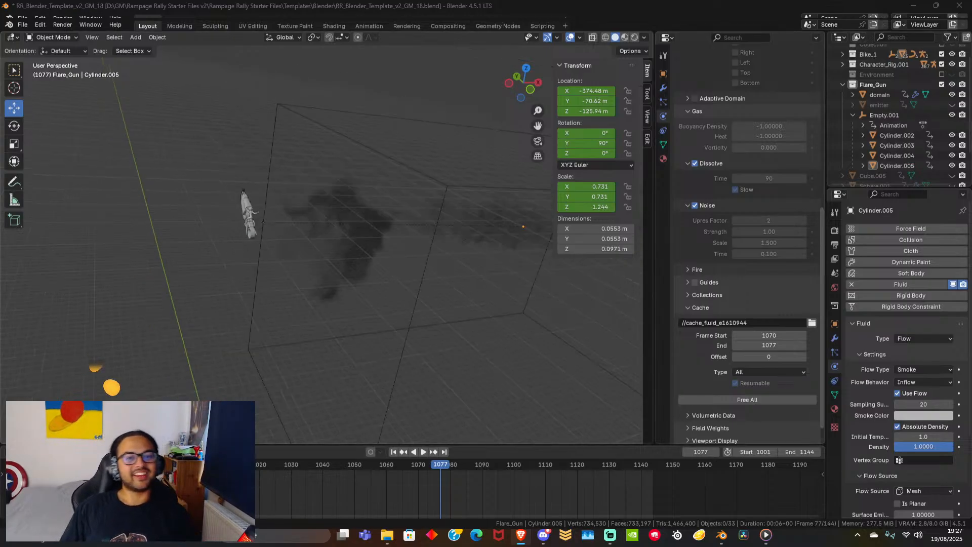
middle_click_drag(344, 296, 224, 341)
scroll(411, 274, "up", 5)
scroll(260, 300, "up", 4)
middle_click_drag(242, 336, 281, 315)
scroll(280, 315, "down", 6)
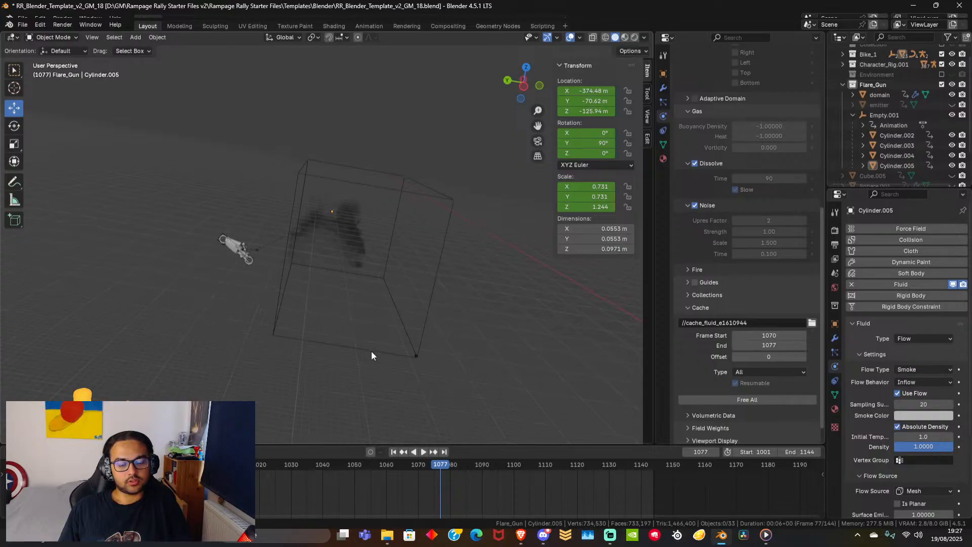
Step back to frame 1072 and forward again to 1077 to compare the smoke with the flare's path.
key("Left")
key("Left")
key("Left")
key("Left")
key("Left")
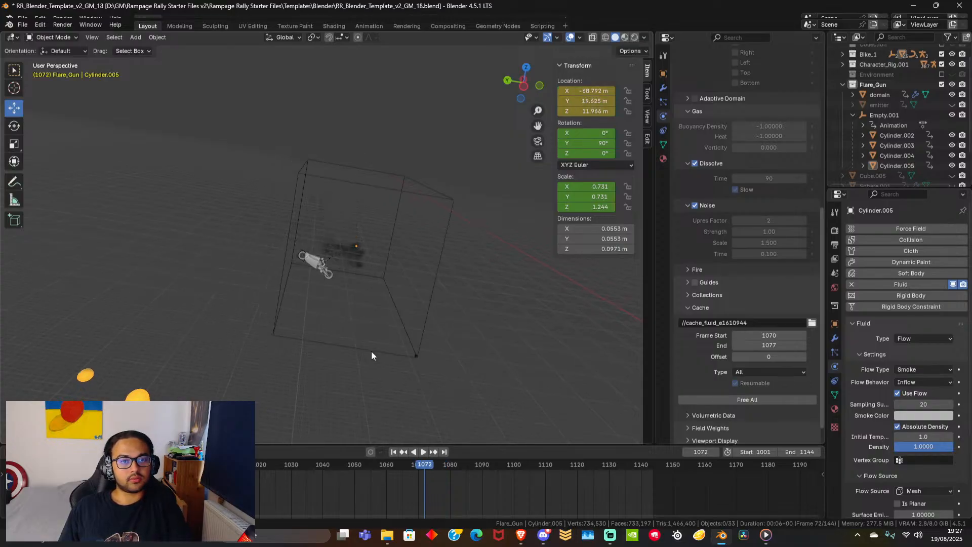
key("Right")
key("Right")
key("Right")
key("Right")
key("Right")
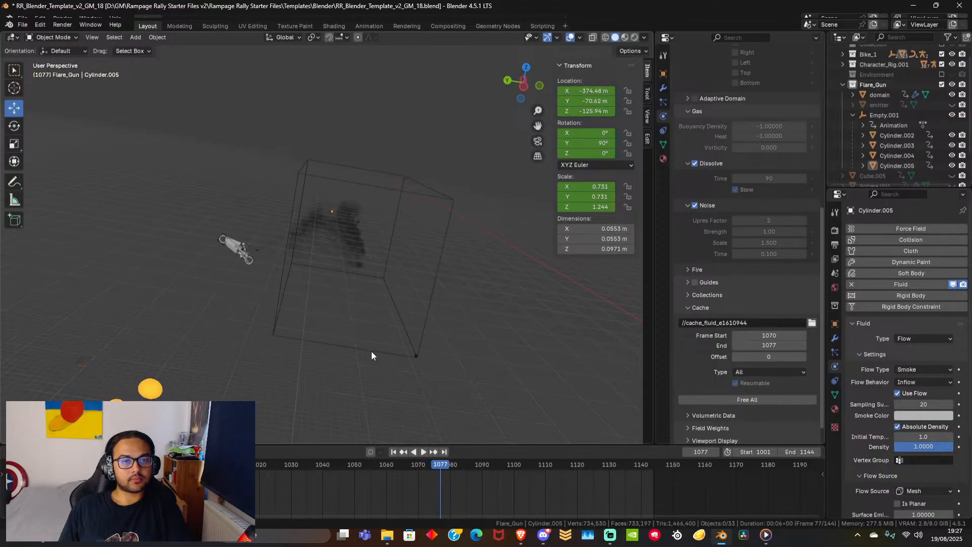
key("Right")
key("Left")
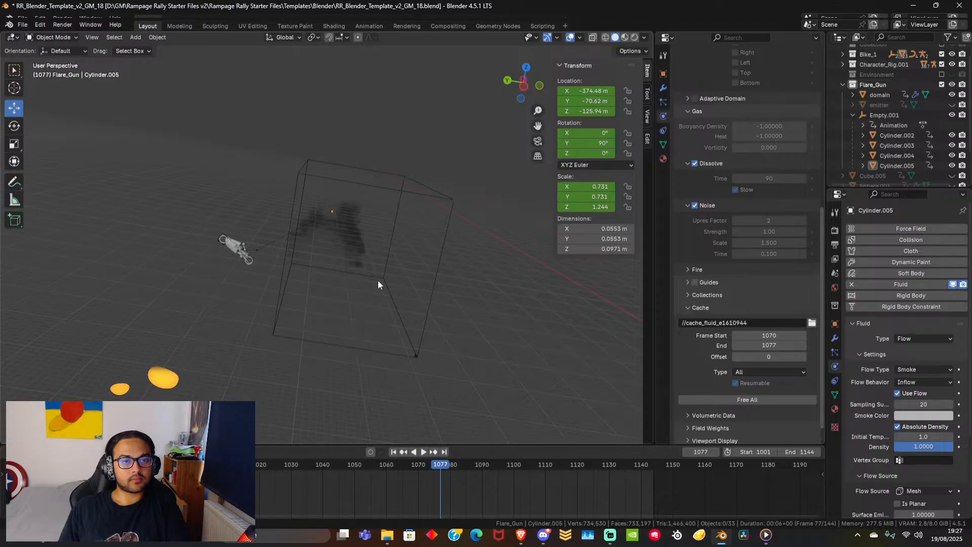
Return to the camera view and step back to frame 1074 to check the smoke in the shot.
left_click(538, 141)
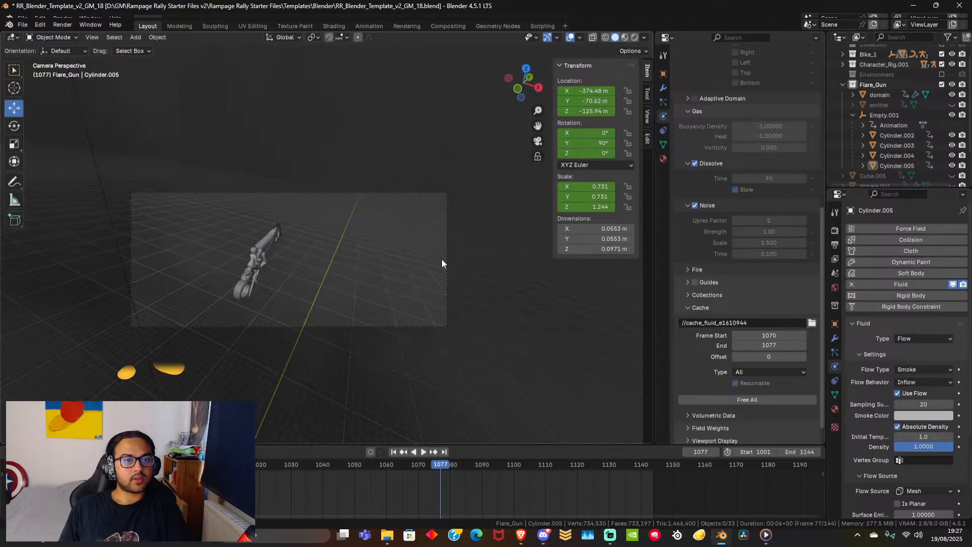
key("Left")
key("Left")
key("Left")
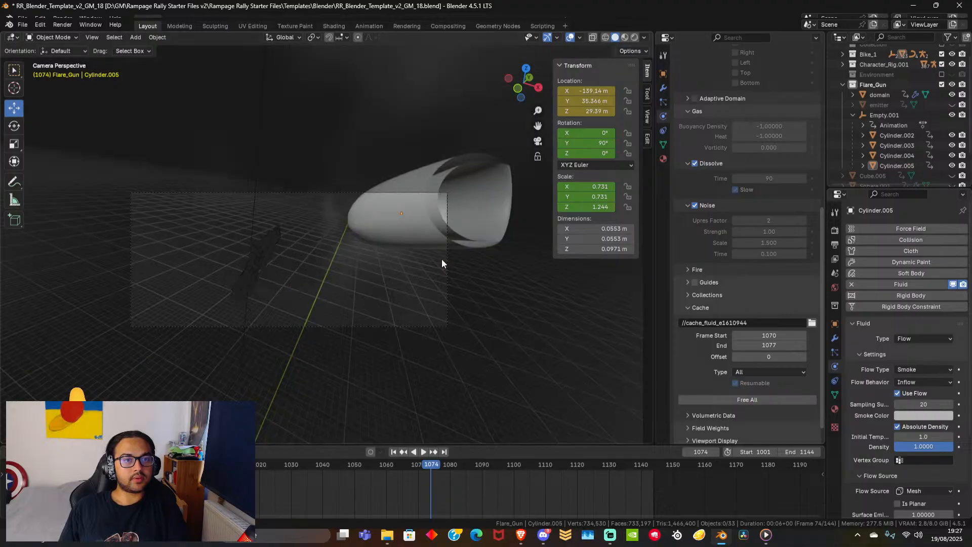
Step forward to frame 1078 to check the smoke in the shot, and save the project file.
key("Right")
key("Right")
key("Right")
key("Right")
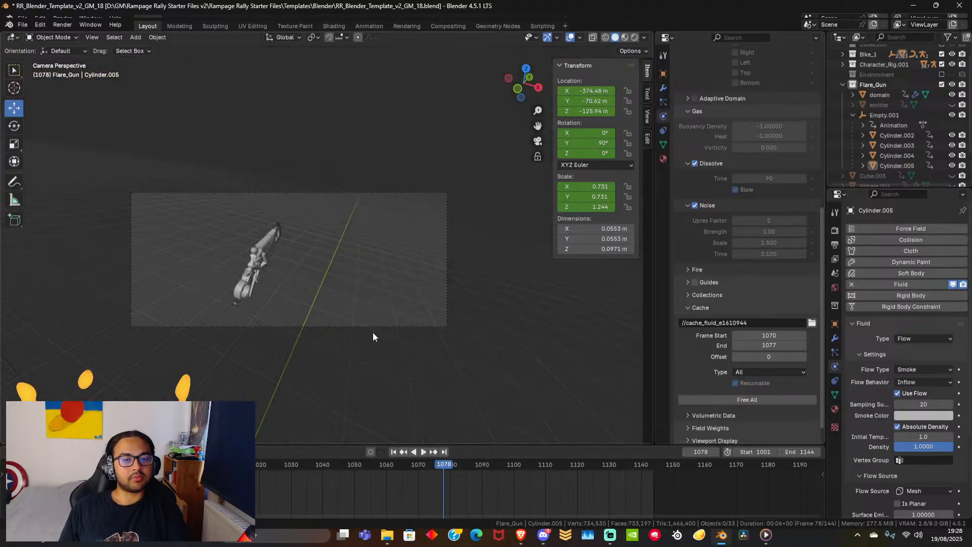
left_click(22, 24)
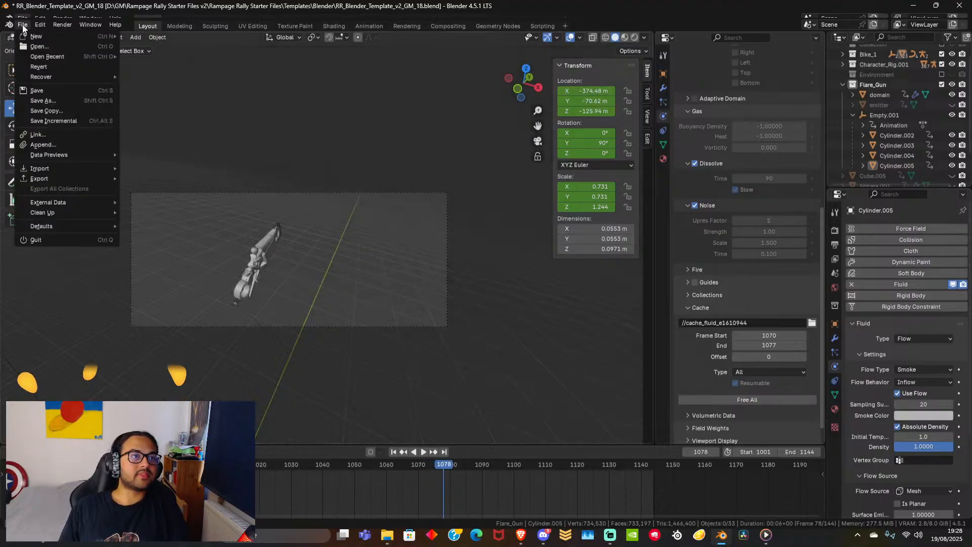
left_click(38, 90)
Extend the domain box by moving its bike-side face about 6.13 m along Y in Edit Mode.
middle_click_drag(244, 345, 319, 369)
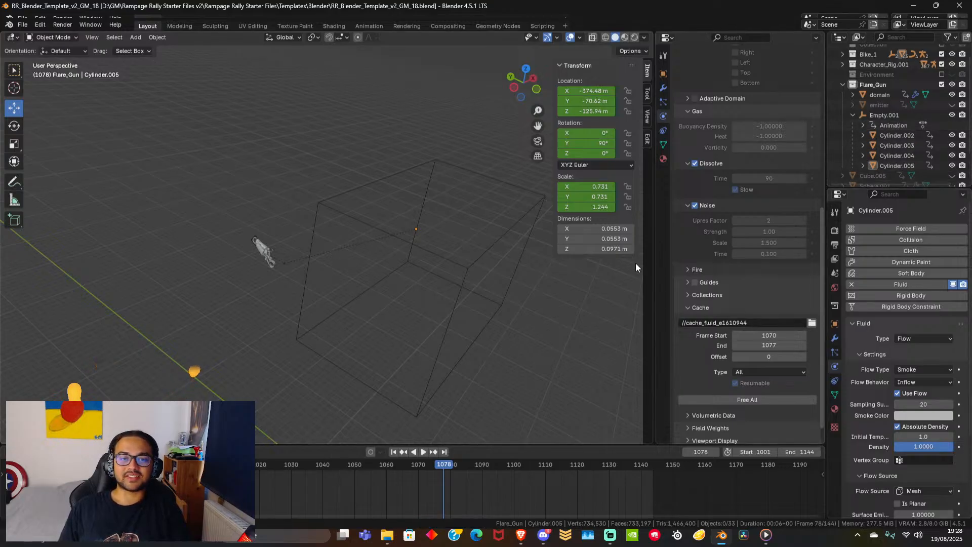
left_click(881, 94)
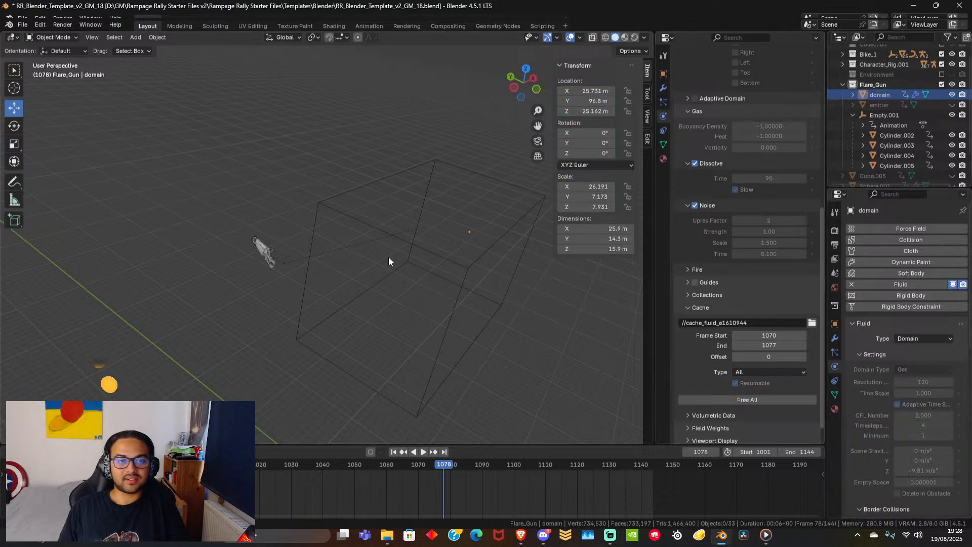
key("Tab")
middle_click_drag(267, 310, 322, 309)
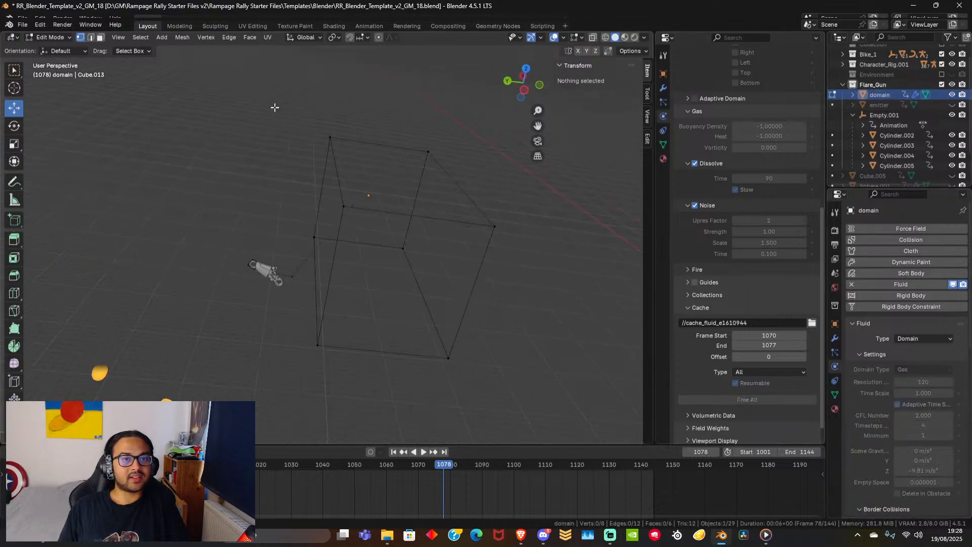
left_click_drag(274, 107, 352, 398)
middle_click_drag(370, 370, 351, 373)
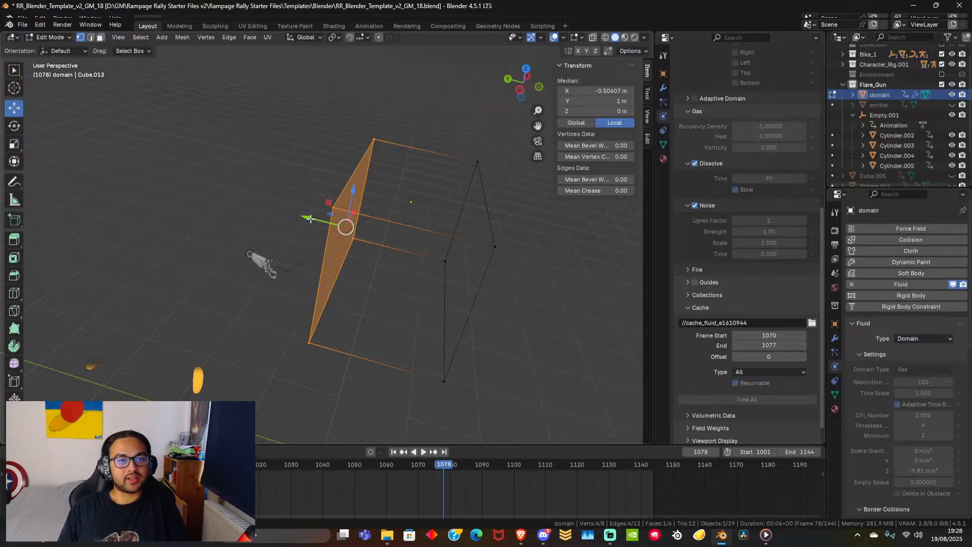
left_click_drag(306, 218, 263, 206)
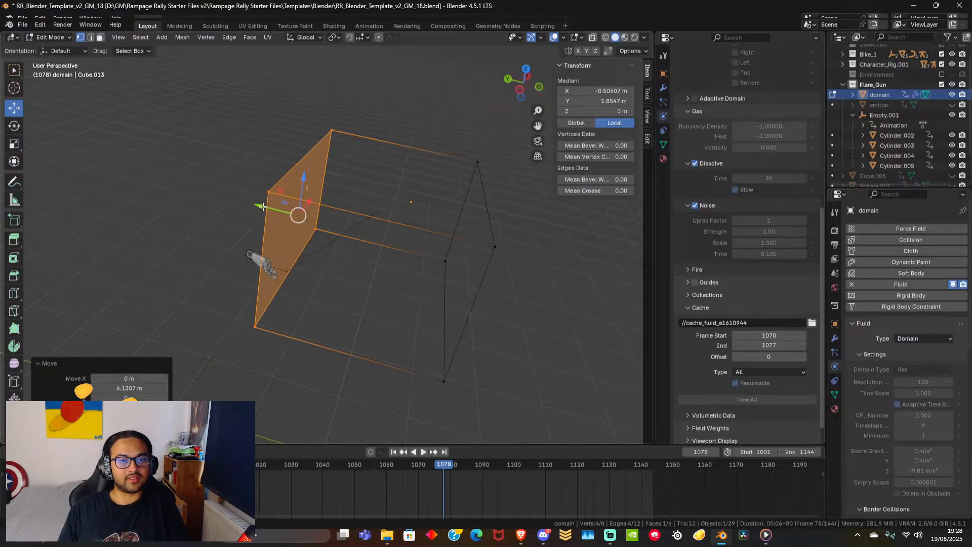
key("Tab")
Free the domain's baked fluid cache, go back to frame 1064 and set the cache type to Replay.
middle_click_drag(406, 310, 233, 297)
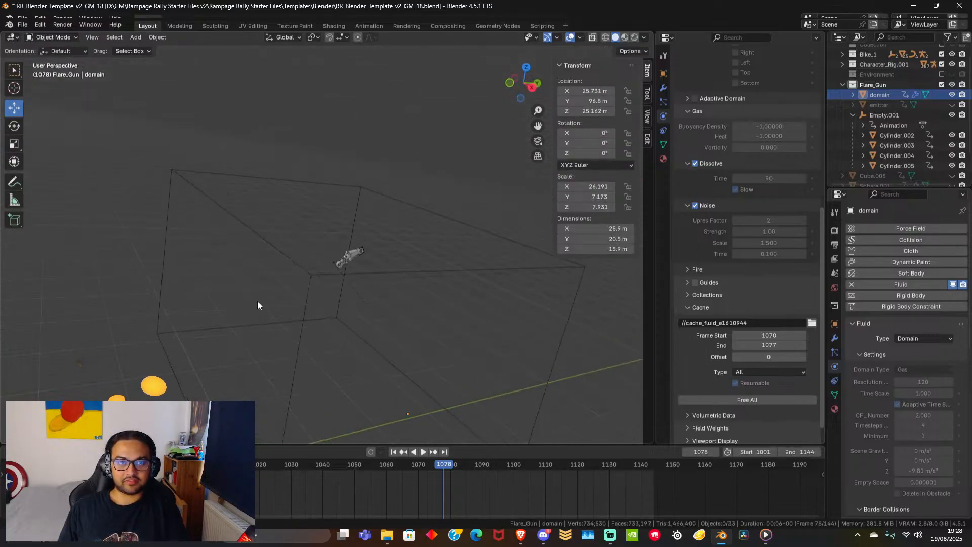
left_click(748, 399)
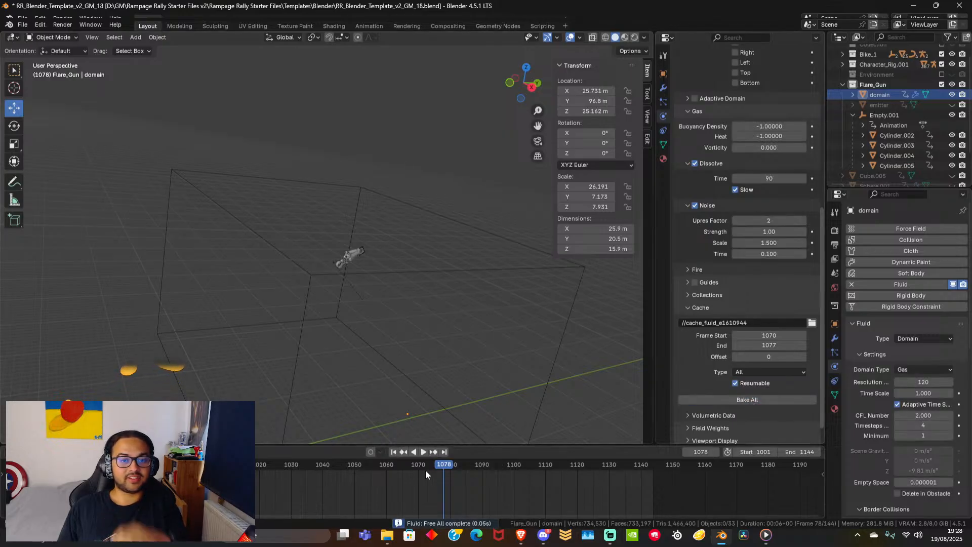
left_click_drag(425, 469, 399, 466)
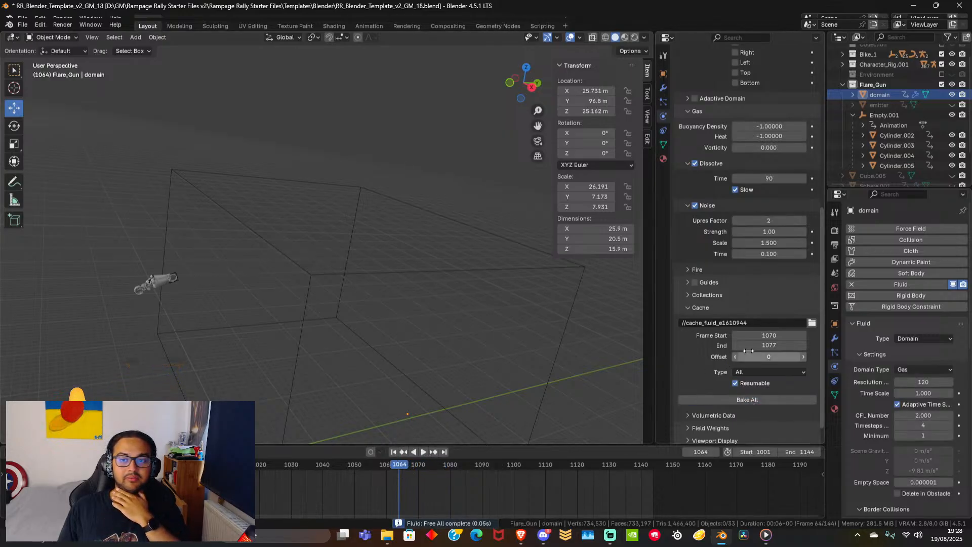
left_click(767, 372)
left_click(757, 381)
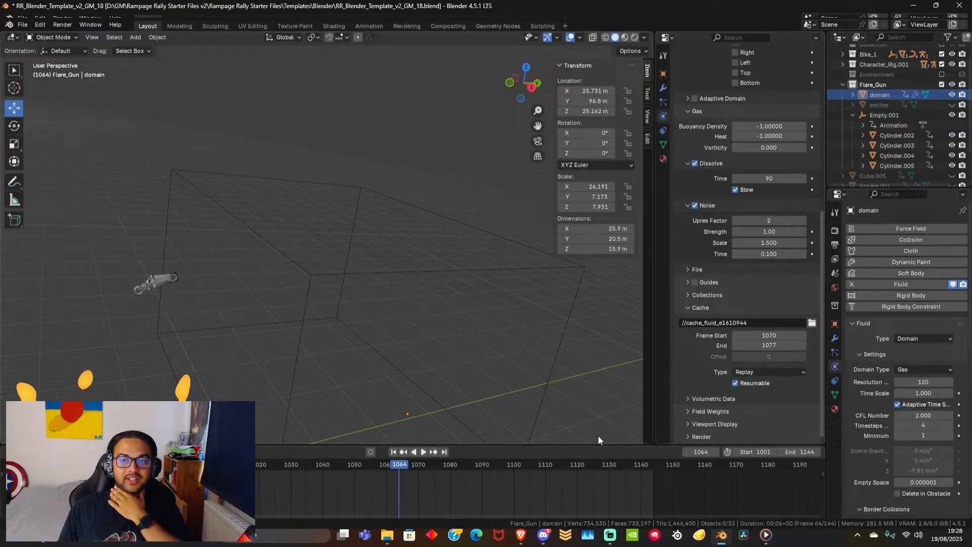
Play the animation from frame 1041 through the cache range to simulate the smoke in the enlarged domain.
left_click(418, 451)
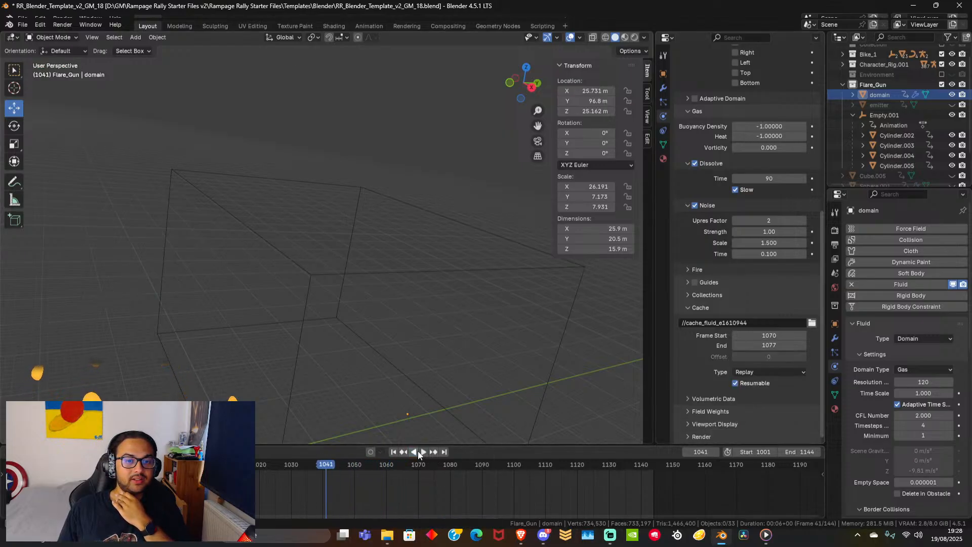
left_click(424, 451)
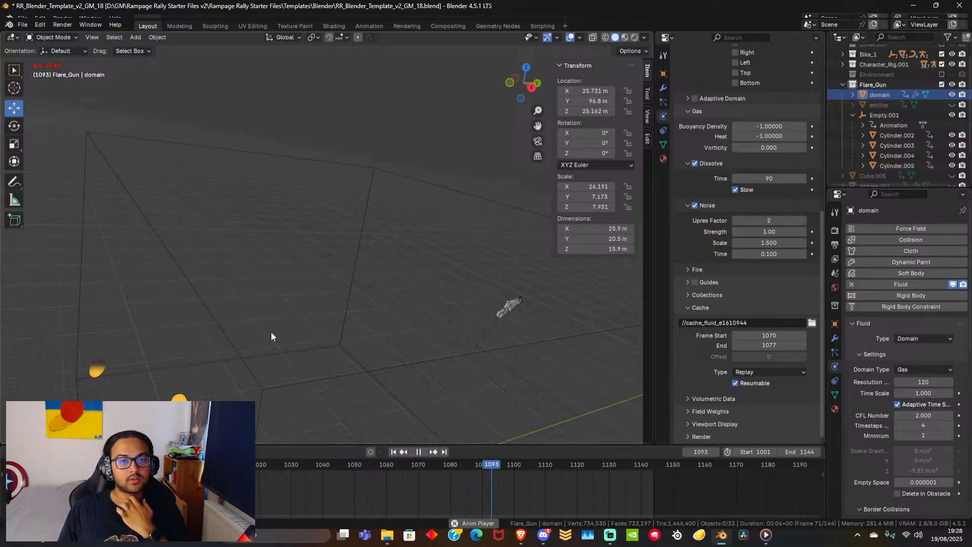
left_click(421, 451)
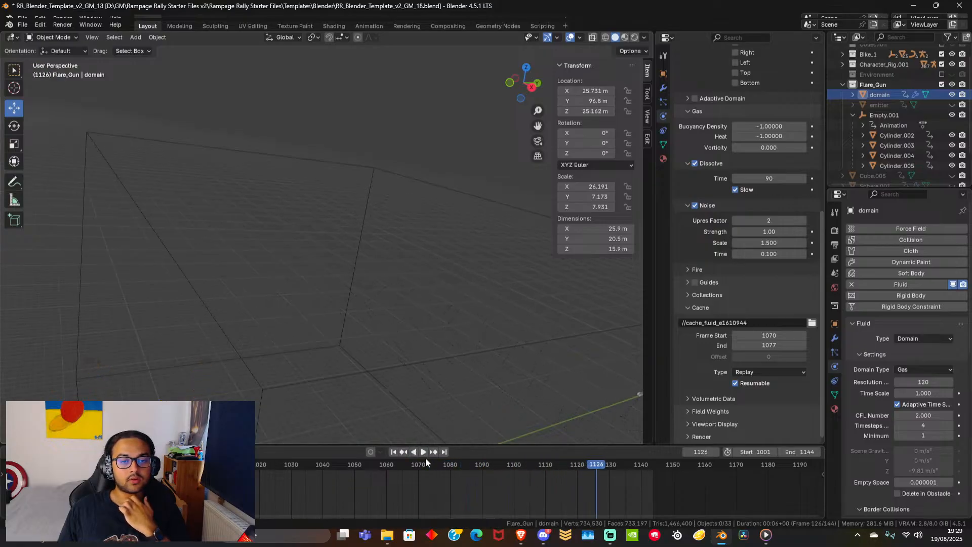
Play the smoke frames through the scene camera up to frame 1077, and scrub back to frame 1058.
left_click(537, 141)
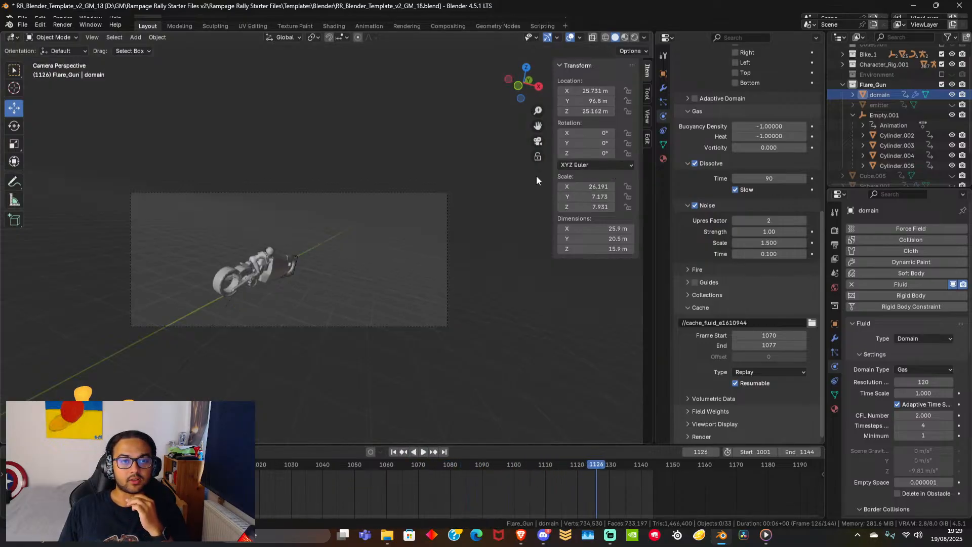
left_click(368, 470)
key("space")
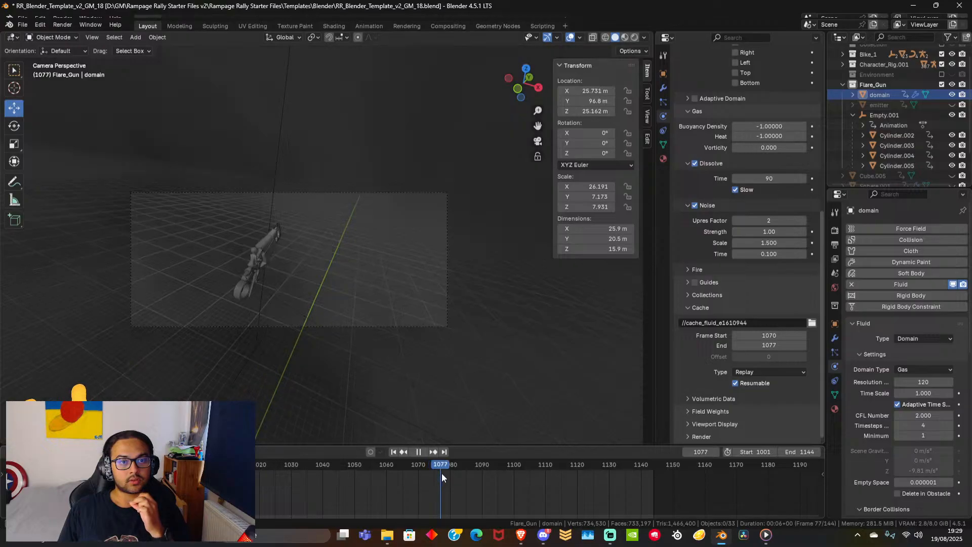
left_click_drag(443, 473, 379, 468)
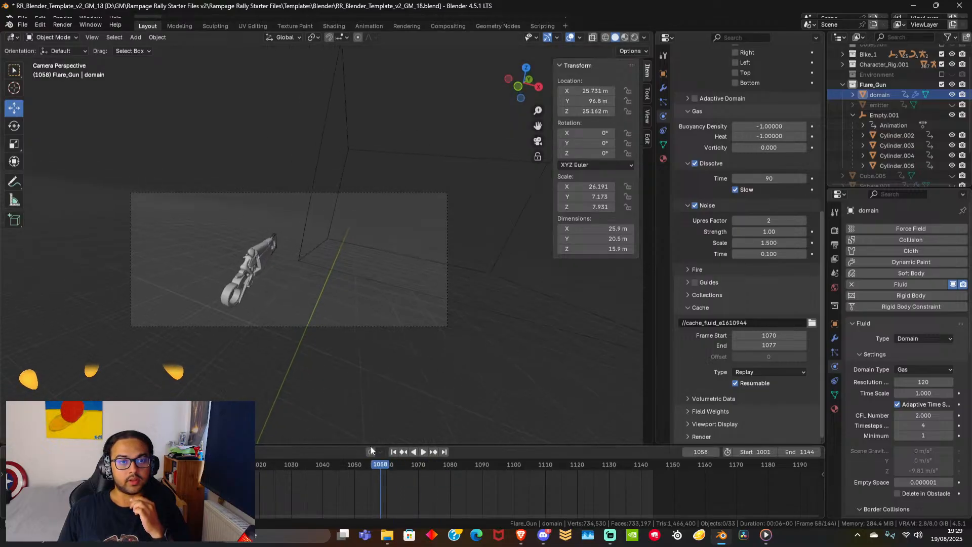
View the whole domain box from outside and play the smoke from frame 1058, restarting at frame 1070.
middle_click_drag(369, 435, 359, 271)
scroll(358, 271, "down", 7)
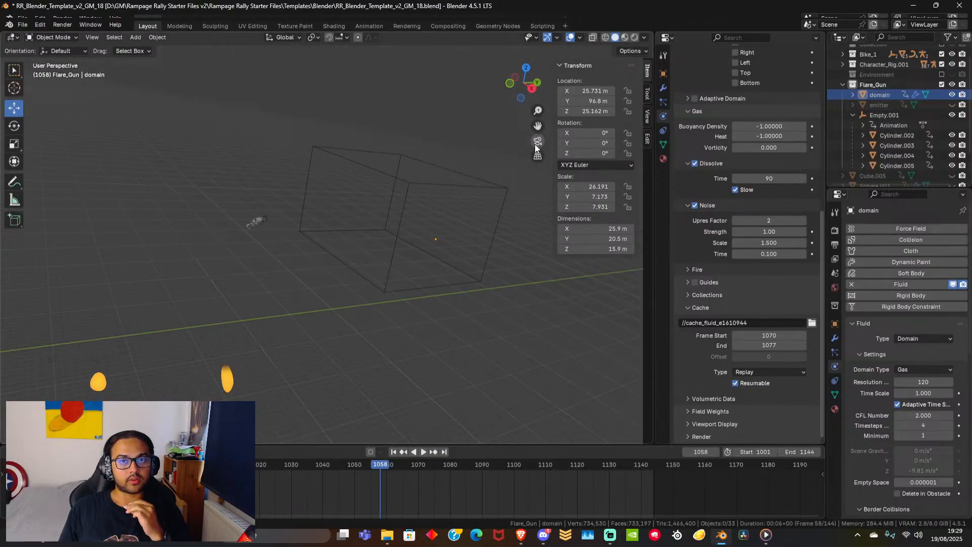
left_click(535, 144)
left_click(535, 144)
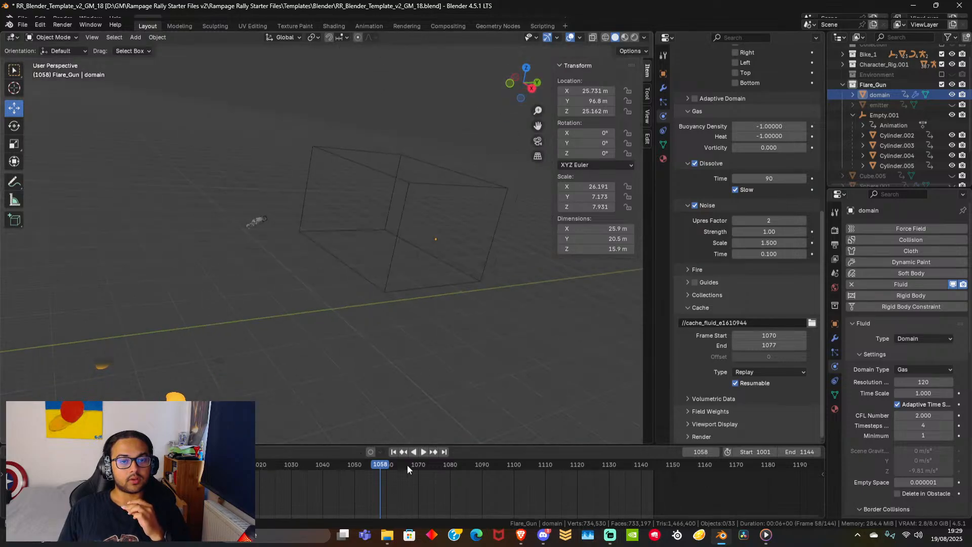
left_click(425, 452)
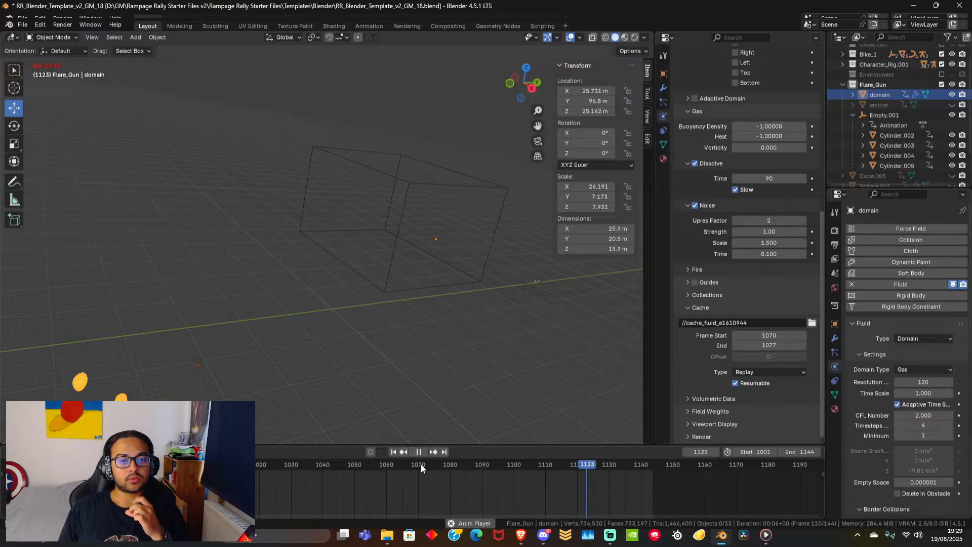
left_click(420, 464)
left_click(420, 464)
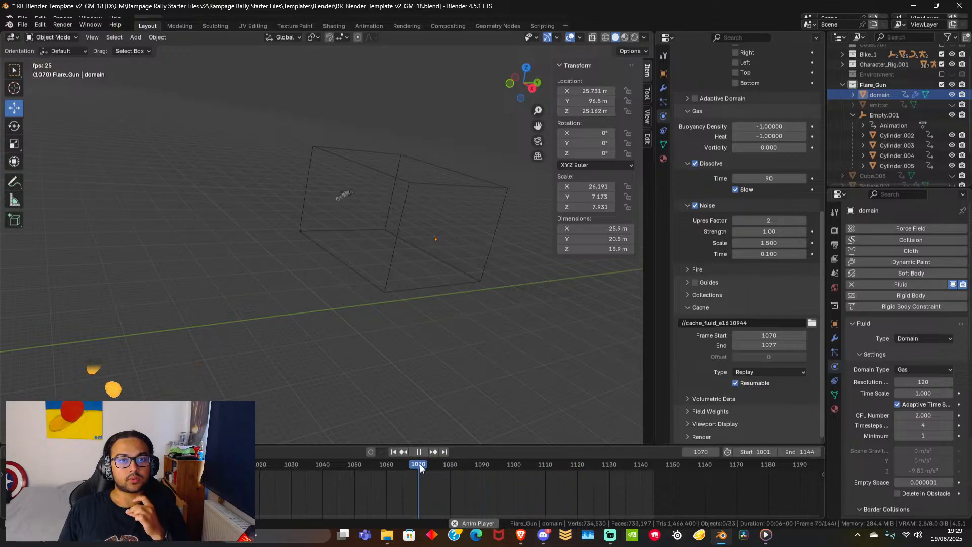
Replay the animation from frame 1066 with the domain seen from another side and pause to examine the smoke.
middle_click_drag(454, 313, 416, 306)
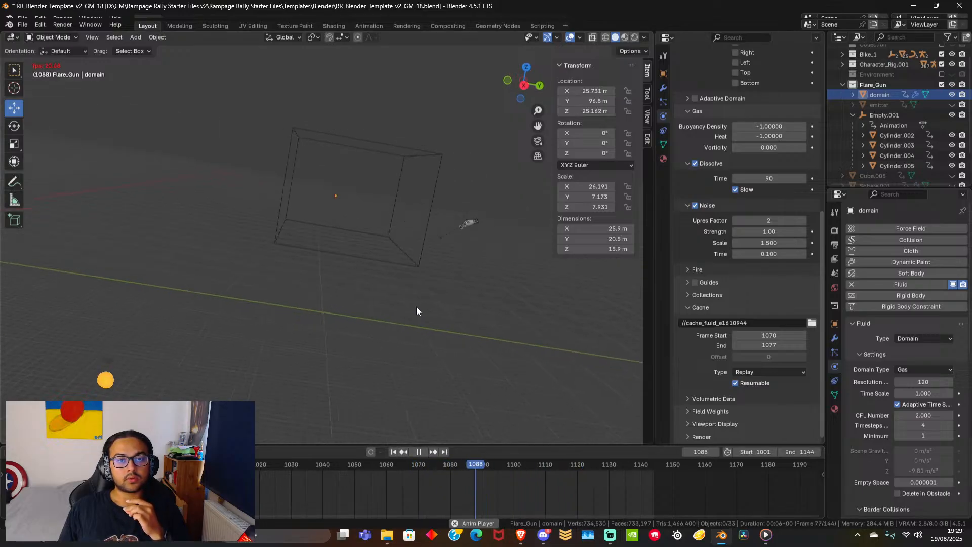
left_click(404, 464)
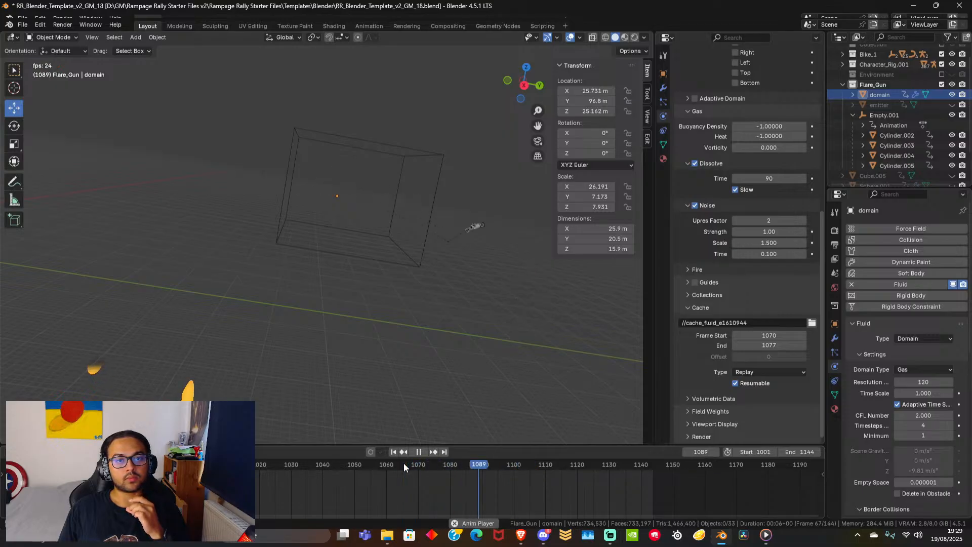
left_click(404, 464)
left_click(403, 462)
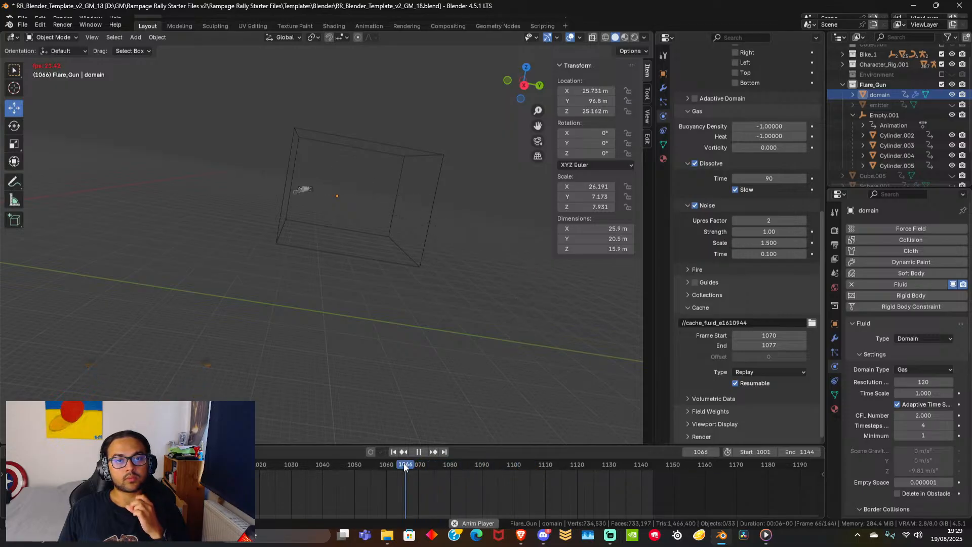
key("space")
Return to the camera view and check the smoke in the shot around frame 1078.
left_click(537, 141)
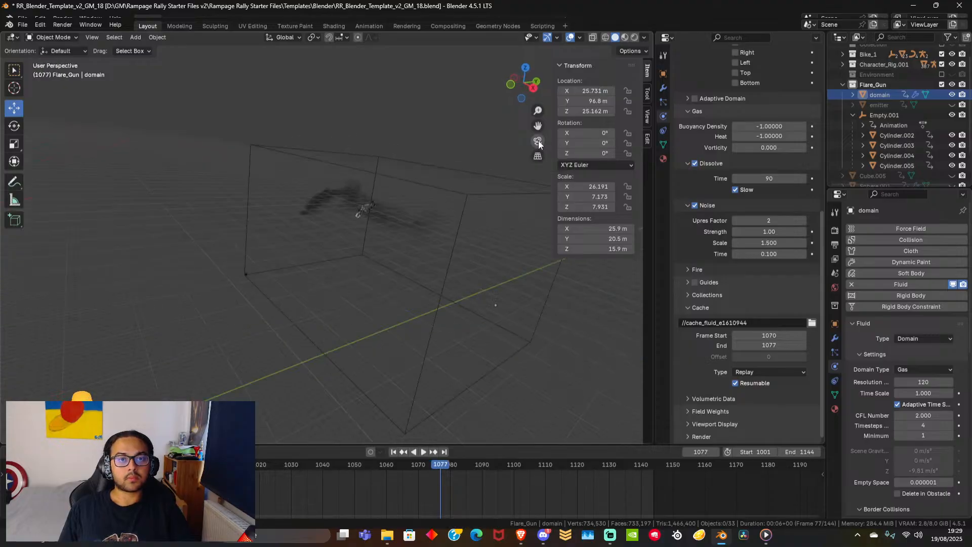
key("space")
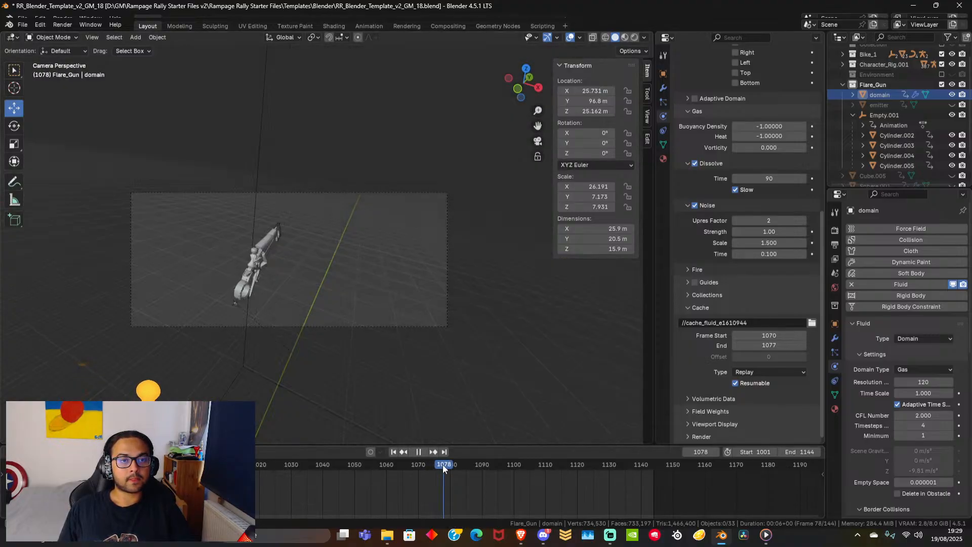
key("space")
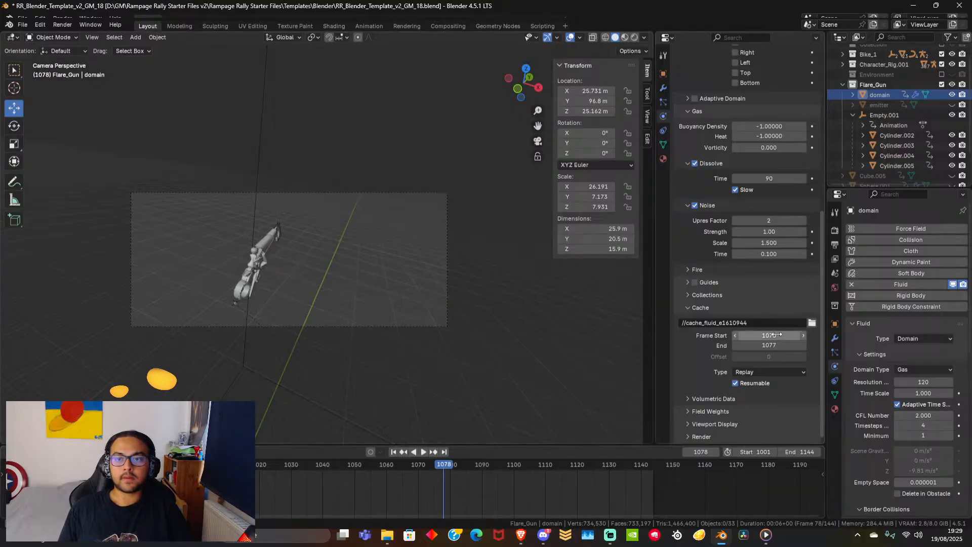
Set the domain cache's end frame to 1081.
left_click(774, 345)
type("107")
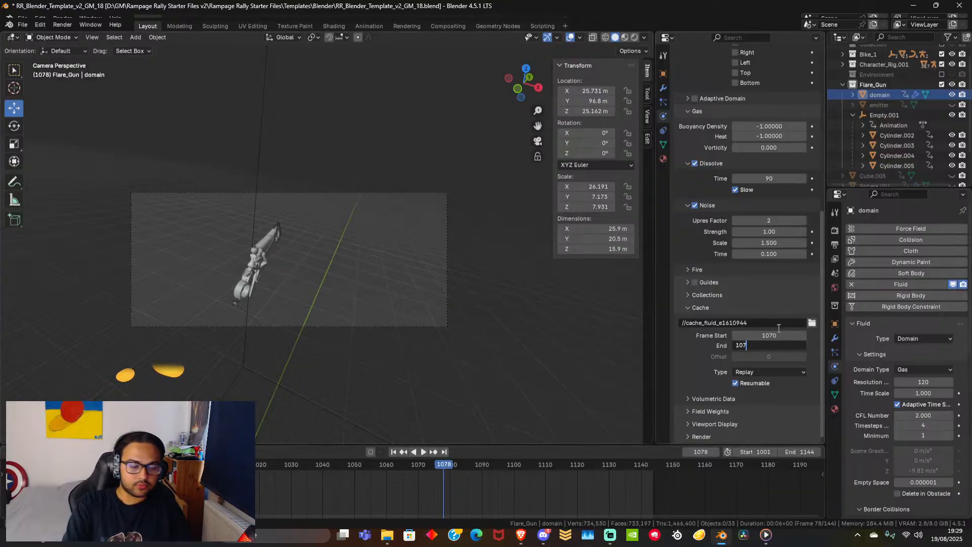
key("BackSpace")
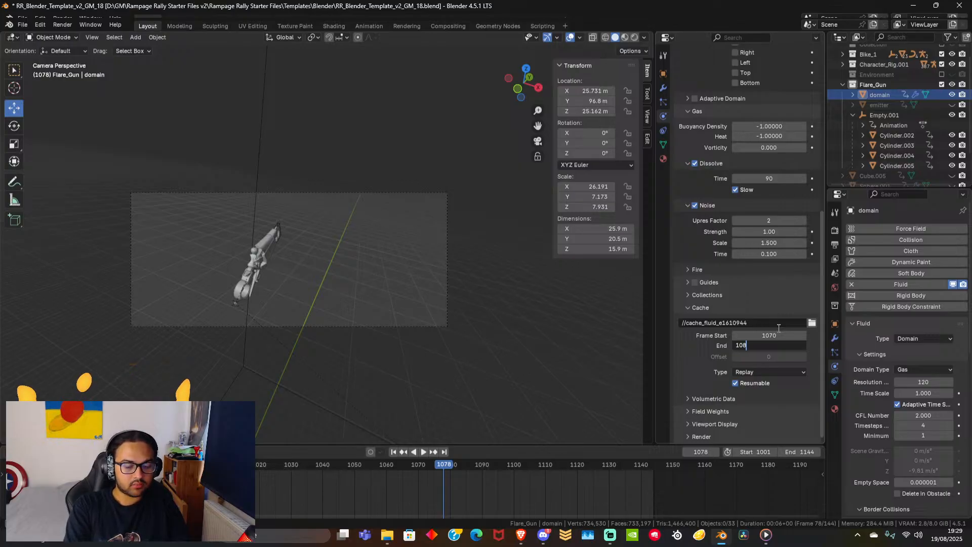
type("8")
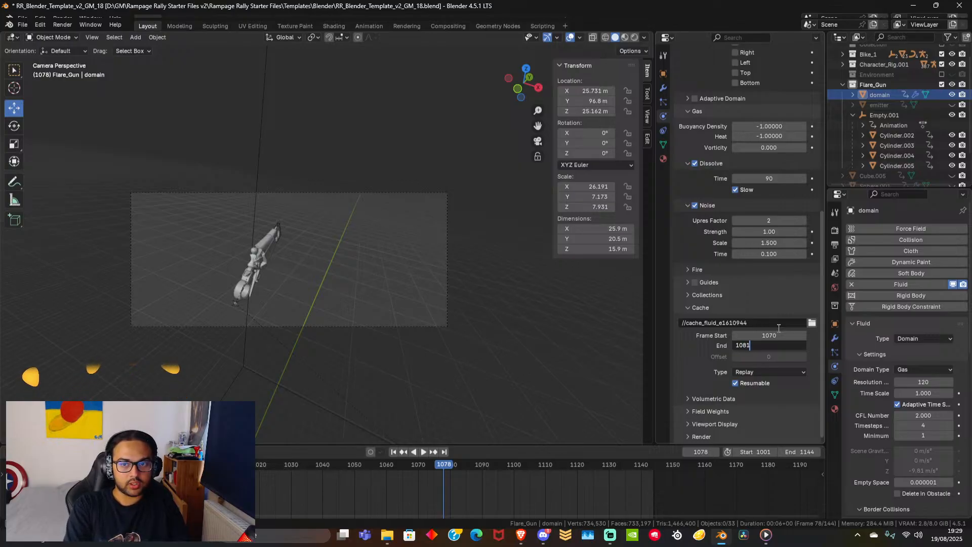
type("1")
key("Return")
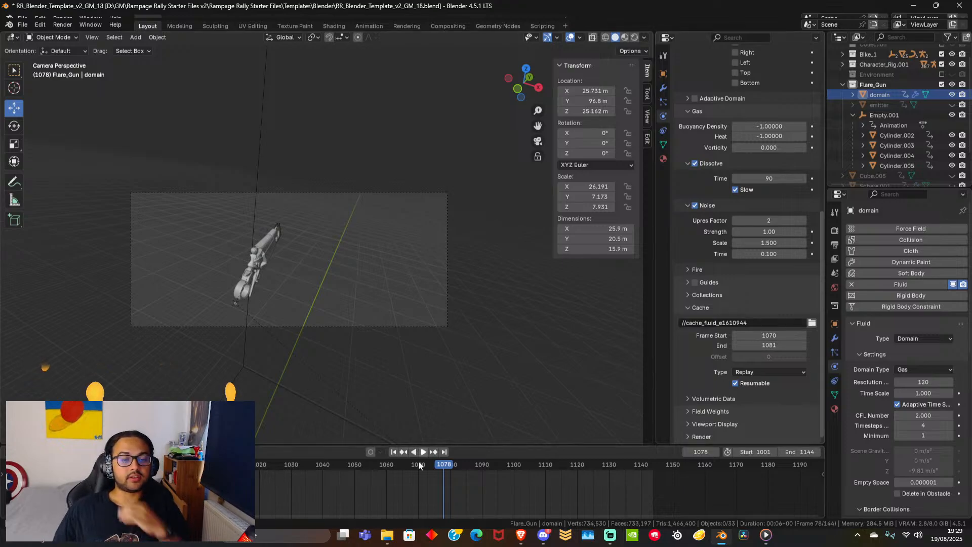
Play the animation from about frame 1054 past the cache end in camera view to simulate the extended smoke range.
left_click(368, 465)
left_click(421, 451)
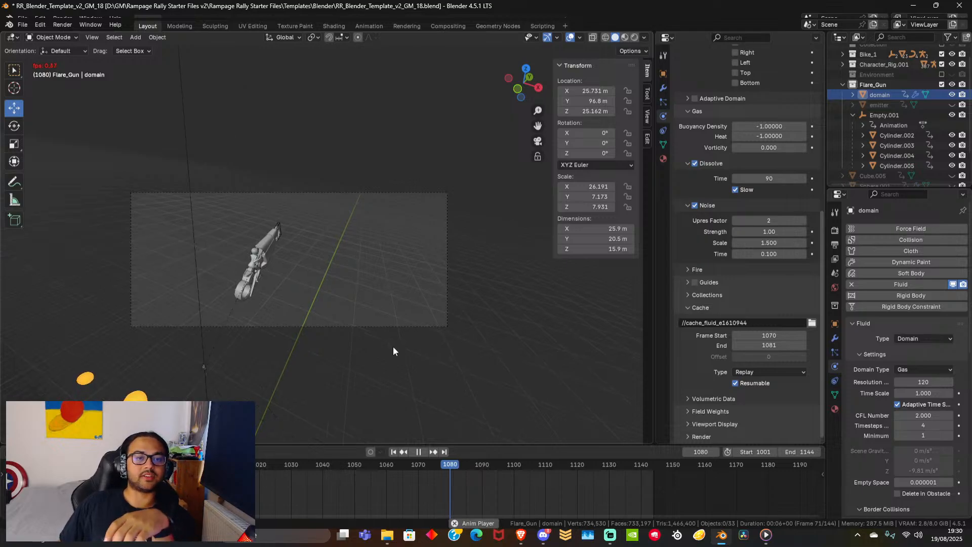
key("space")
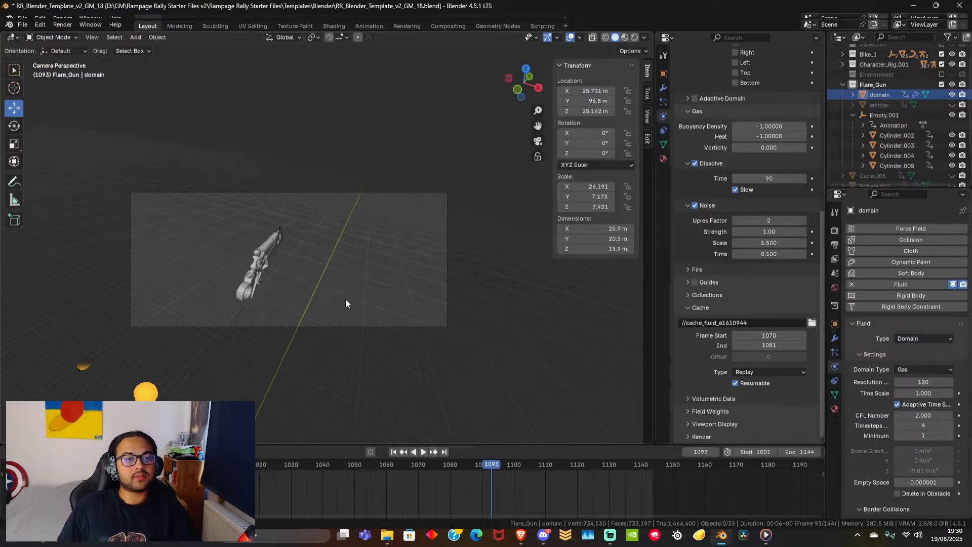
Save the scene incrementally as a new numbered version of the file.
left_click(22, 25)
left_click(21, 25)
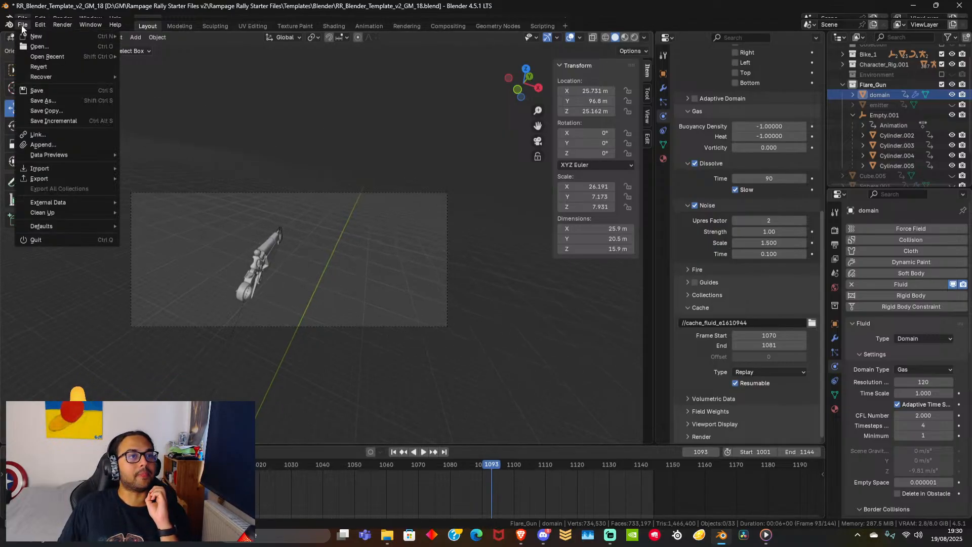
left_click(73, 98)
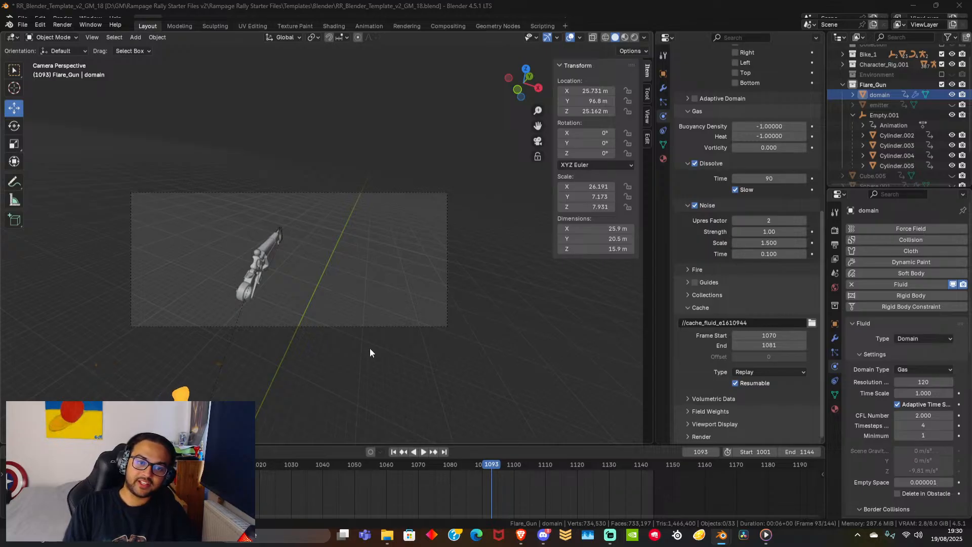
key("ctrl+alt+s")
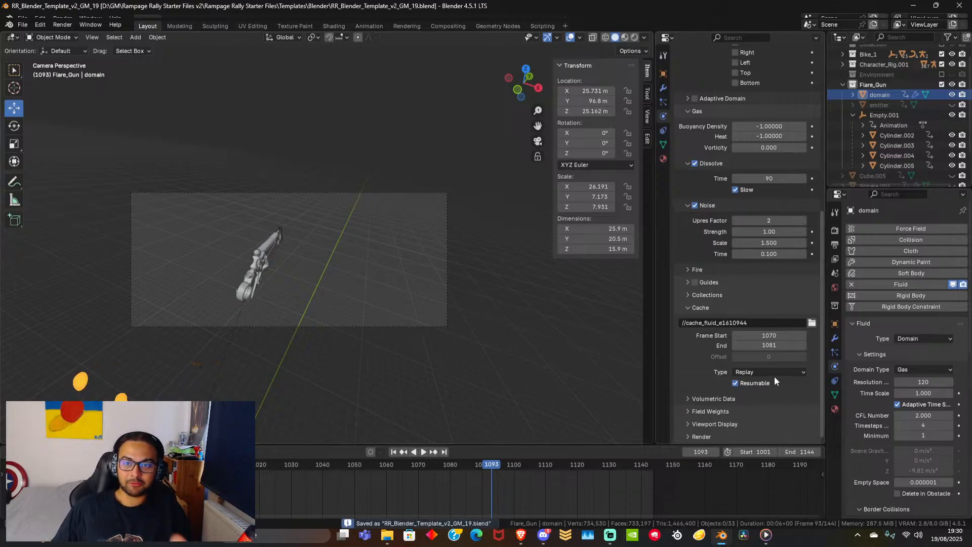
Set the smoke domain's fluid cache type to All and bake the whole simulation.
left_click(761, 373)
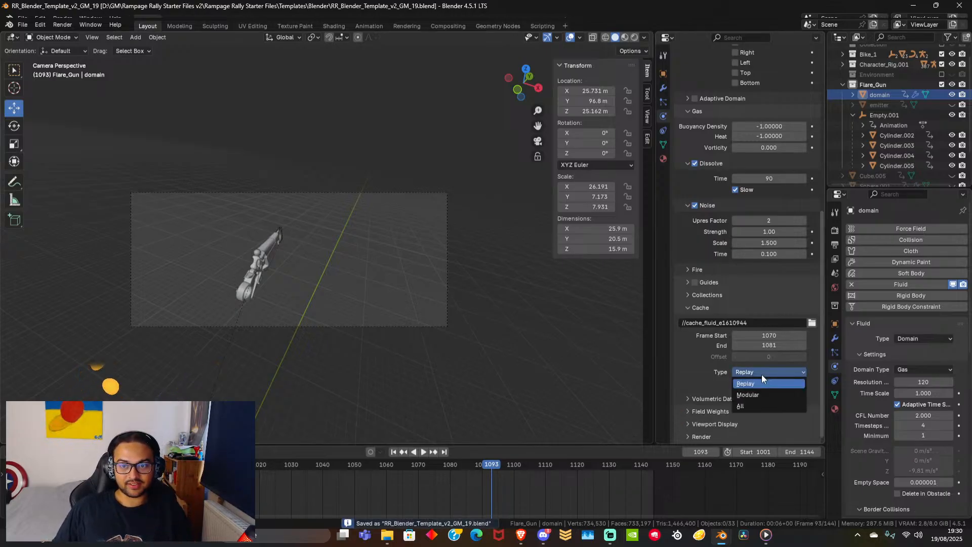
left_click(754, 405)
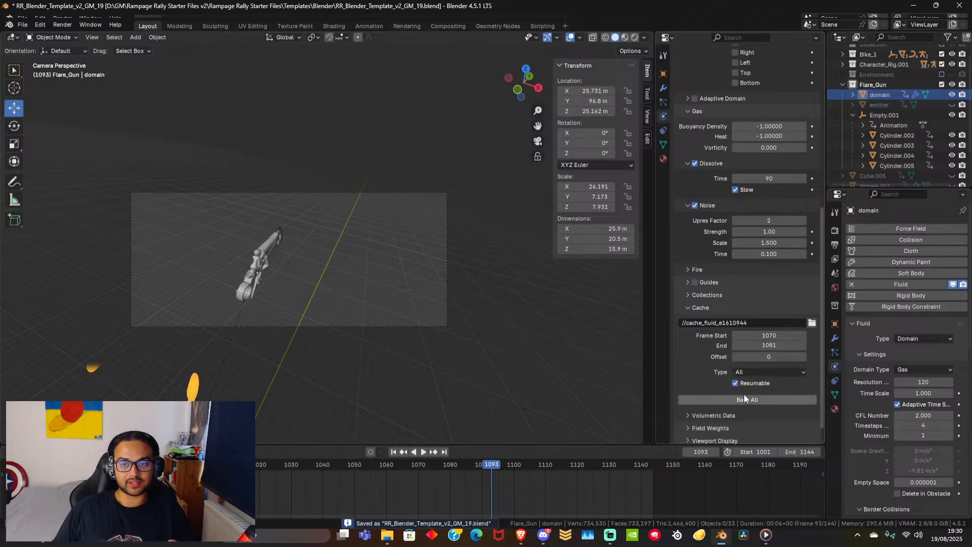
left_click(749, 400)
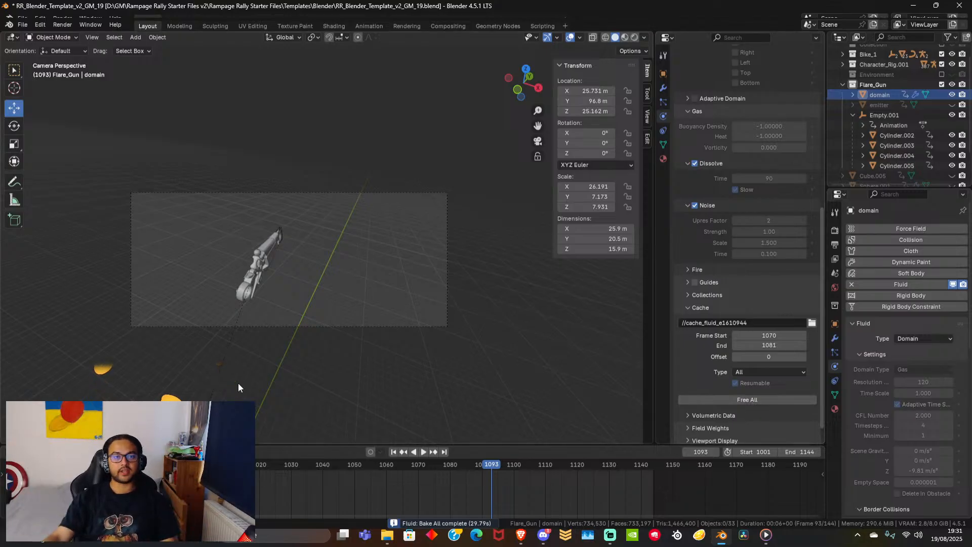
Play and scrub the animation in camera view between frames 1056 and 1081 to review the baked smoke.
left_click(390, 468)
key("space")
left_click_drag(389, 466, 375, 466)
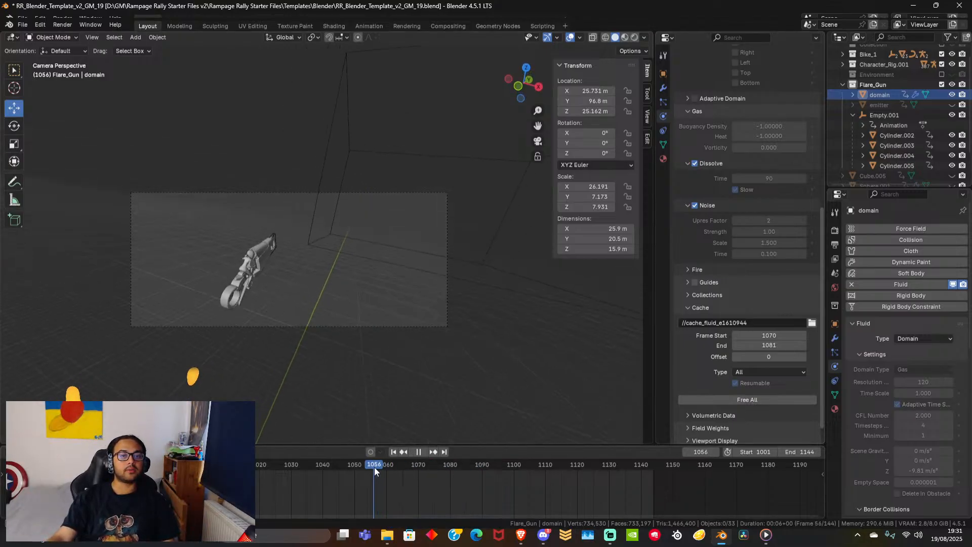
left_click(430, 451)
left_click(424, 450)
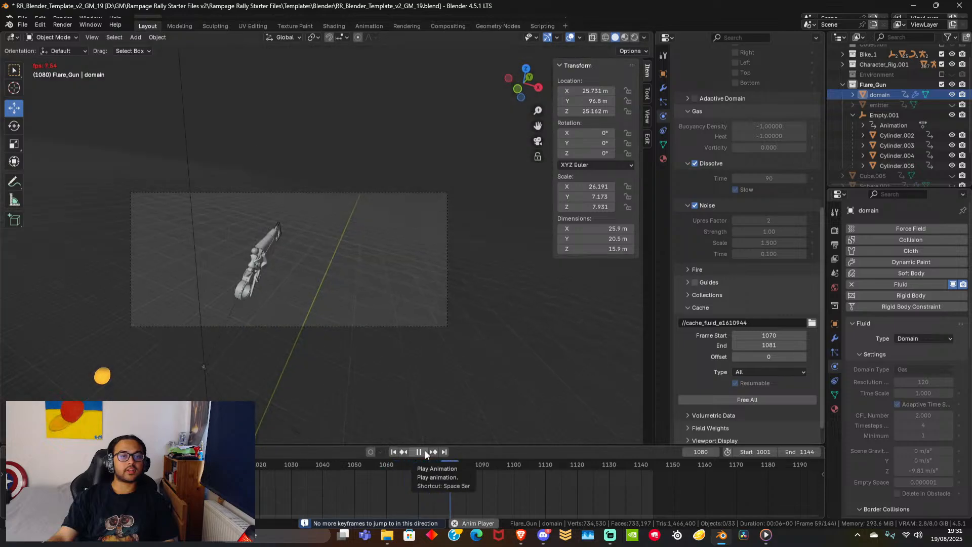
left_click(392, 465)
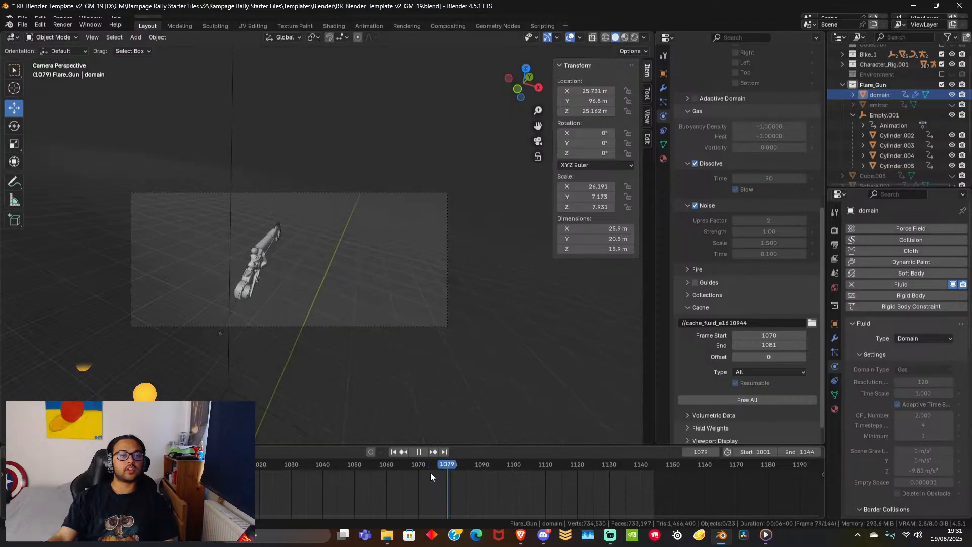
left_click_drag(430, 472, 452, 468)
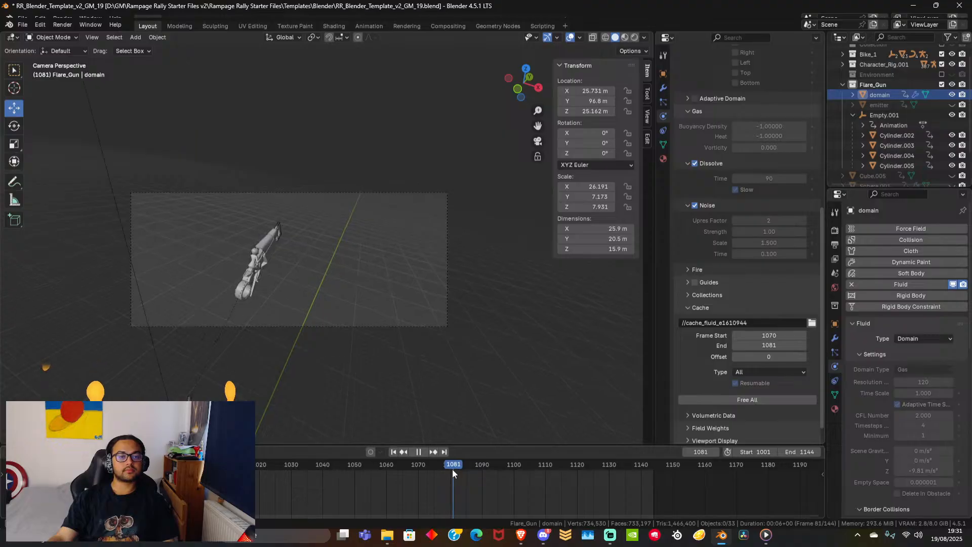
Save the scene under its current file name.
left_click(22, 25)
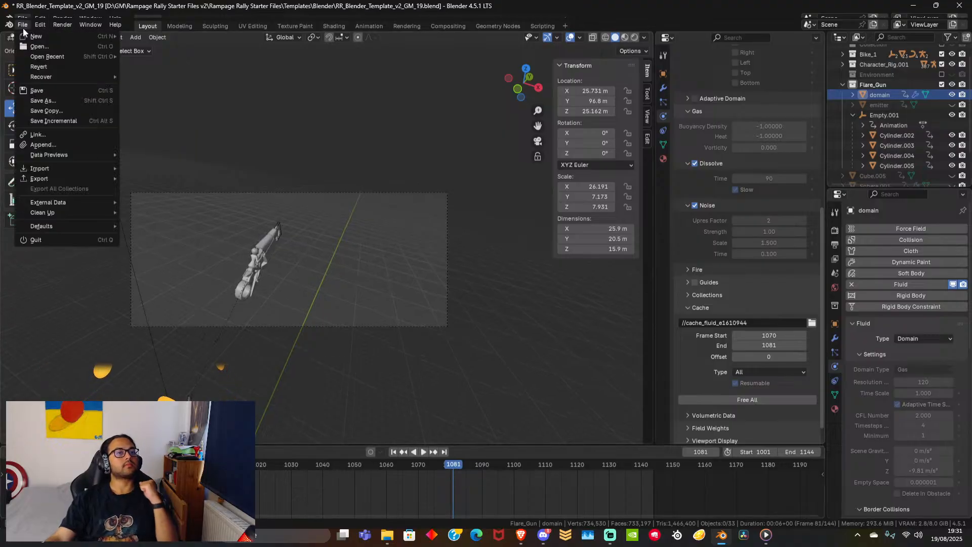
left_click(59, 91)
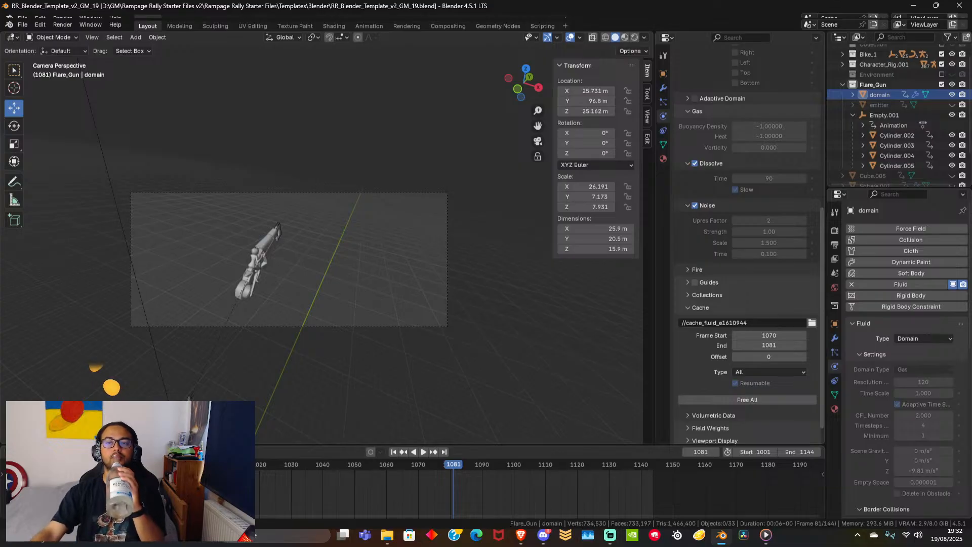
Exclude the Flare_Gun and Character_Rig.001 collections from the view layer and include them again.
scroll(337, 247, "down", 3)
middle_click_drag(326, 288, 399, 321)
scroll(394, 277, "down", 5)
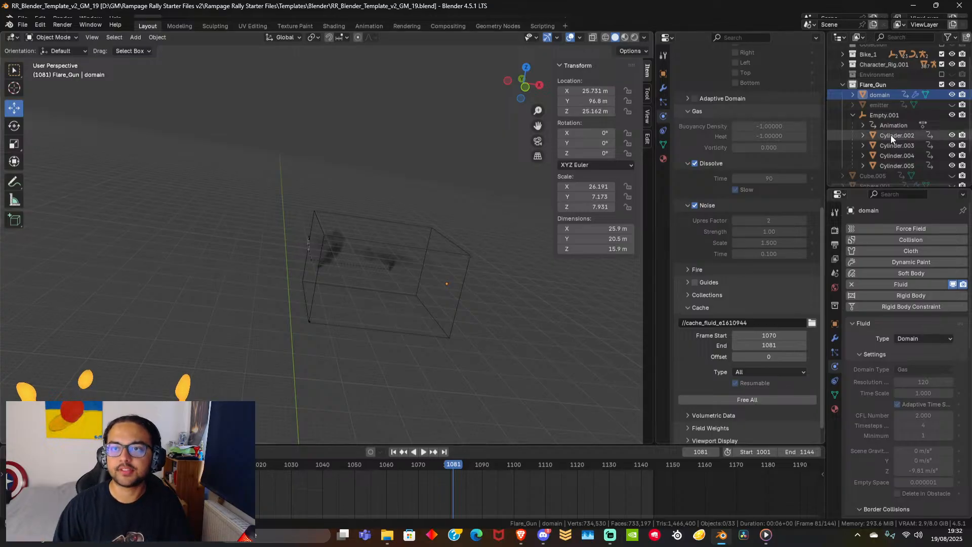
left_click(942, 84)
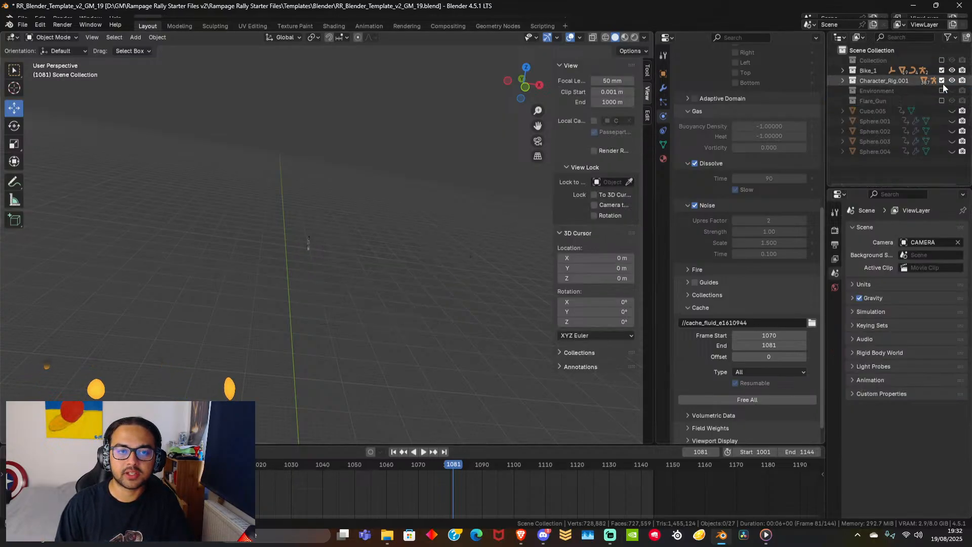
left_click(942, 82)
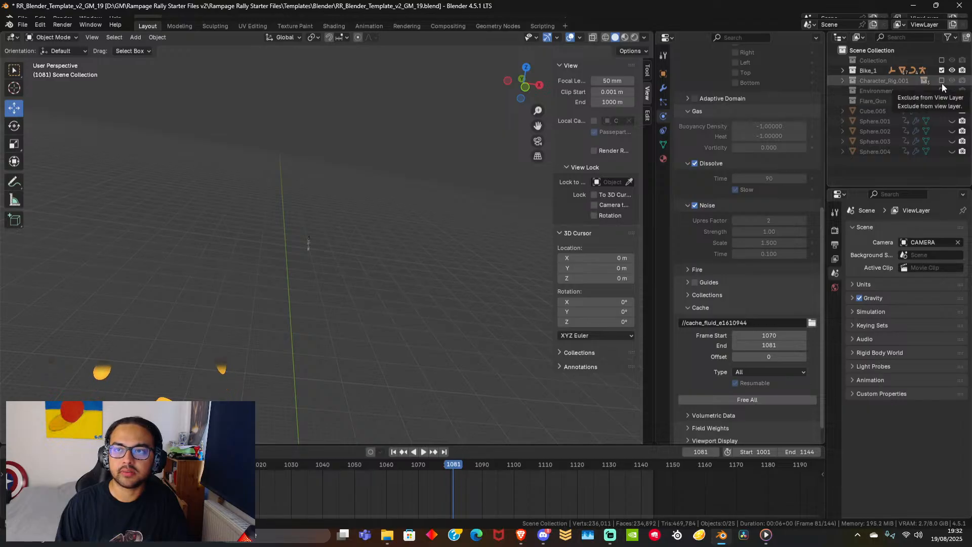
left_click(942, 82)
left_click(938, 99)
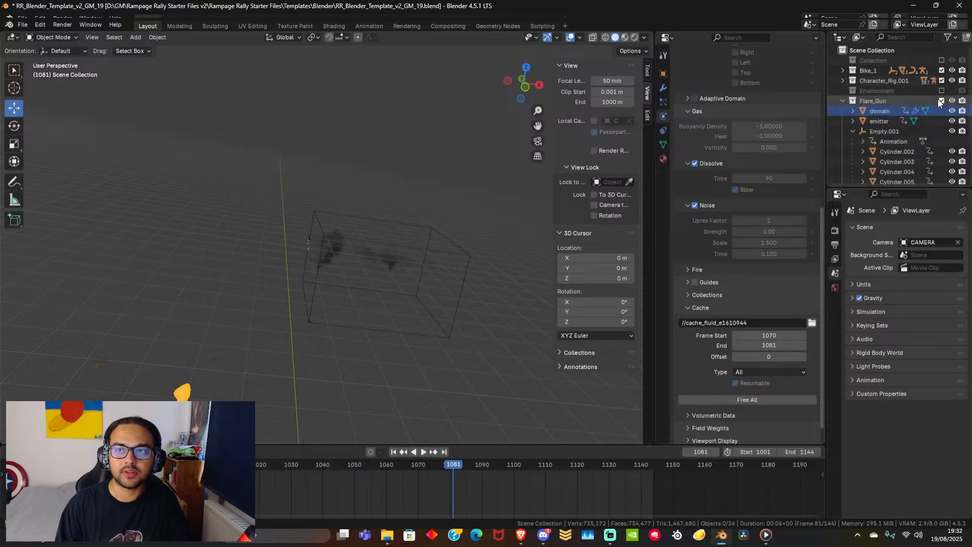
left_click(937, 99)
left_click(937, 99)
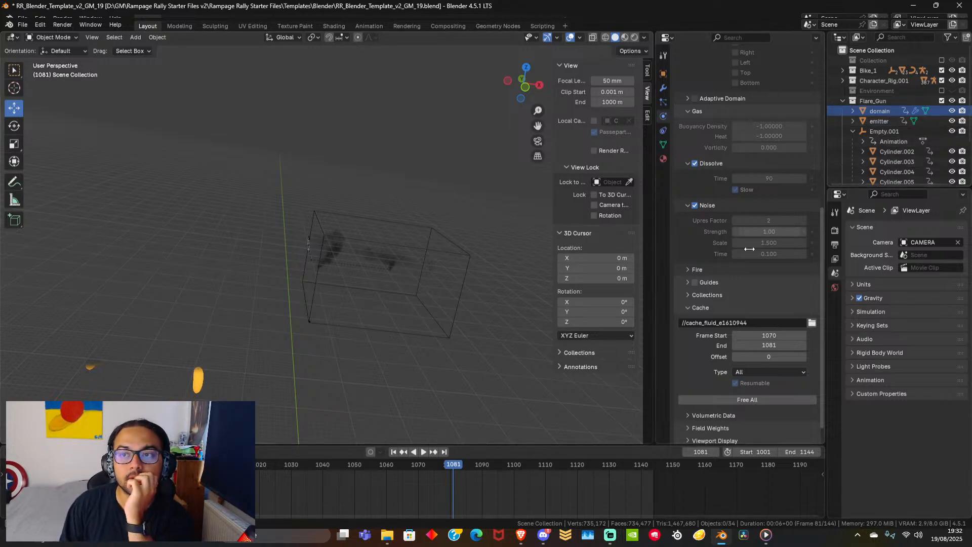
Inspect the baked smoke up close around the bike and rider between frames 1069 and 1077.
left_click_drag(456, 463, 440, 451)
scroll(355, 313, "up", 9)
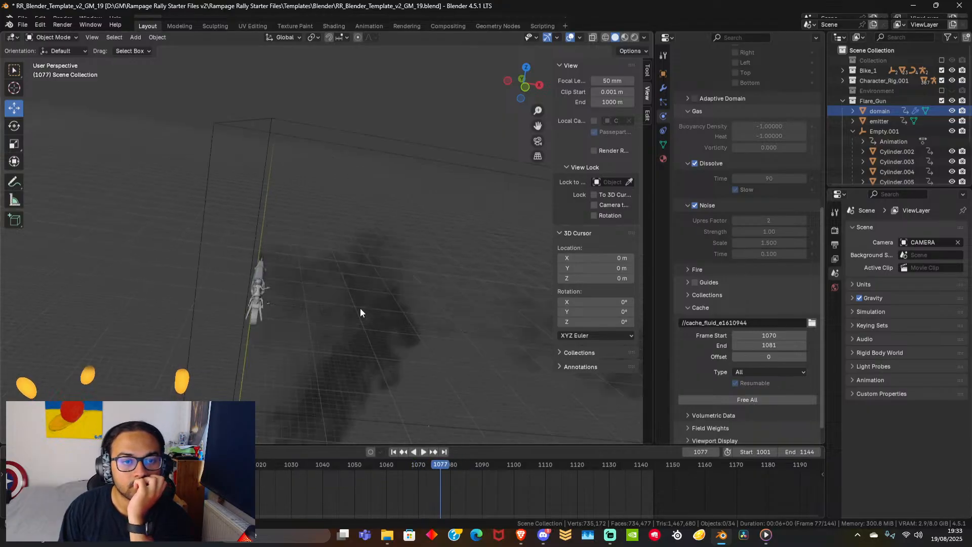
mouse_move(396, 339)
middle_mouse_down()
mouse_move(390, 325)
mouse_move(452, 344)
mouse_move(432, 357)
mouse_move(407, 349)
middle_mouse_up()
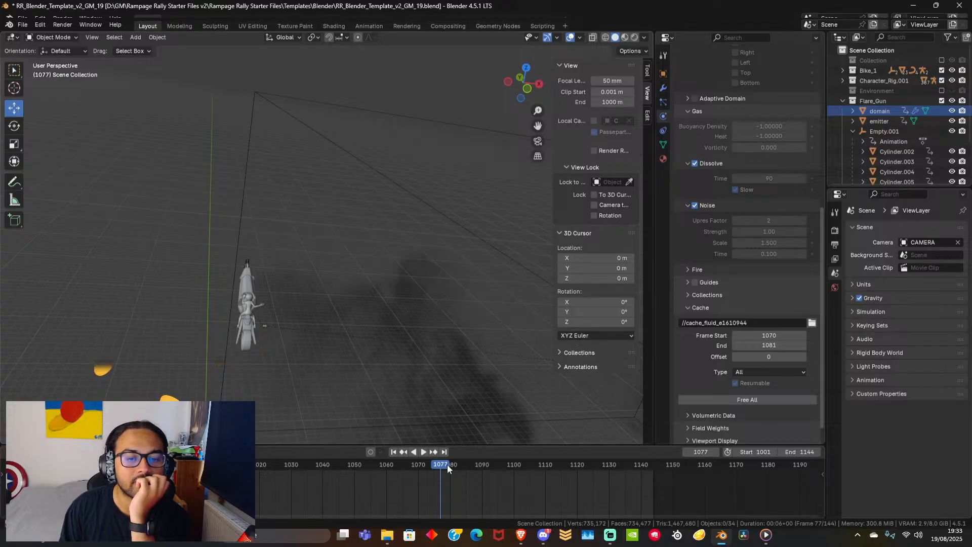
left_click_drag(447, 464, 414, 464)
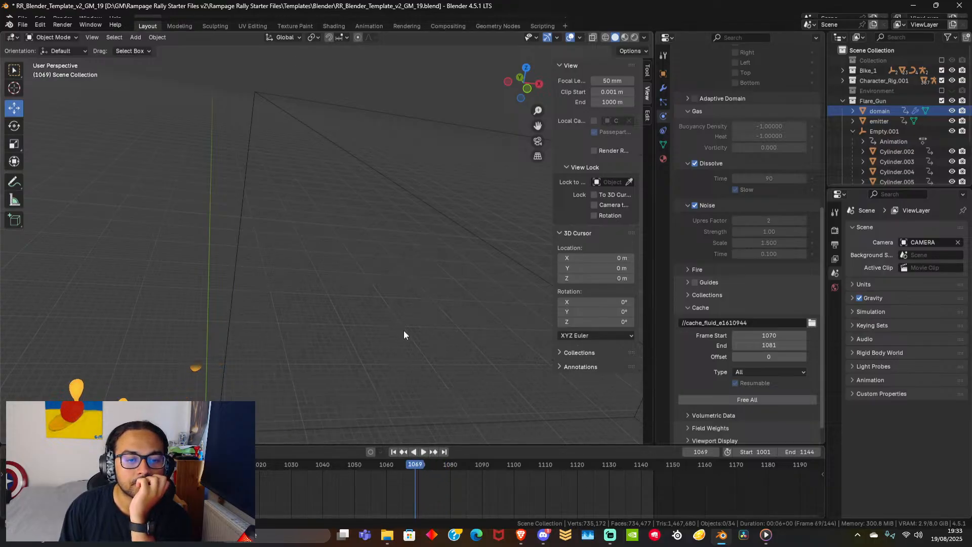
middle_click_drag(403, 334, 396, 250)
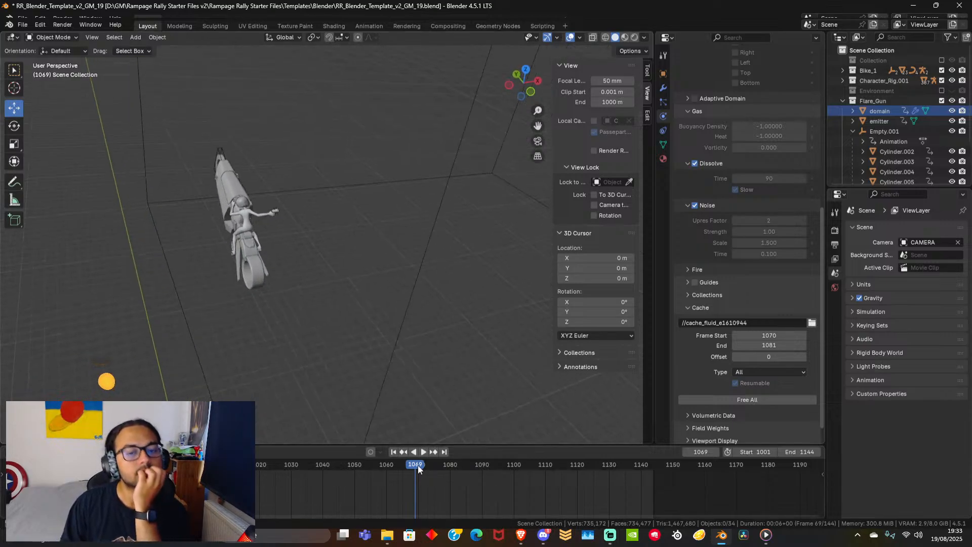
key("space")
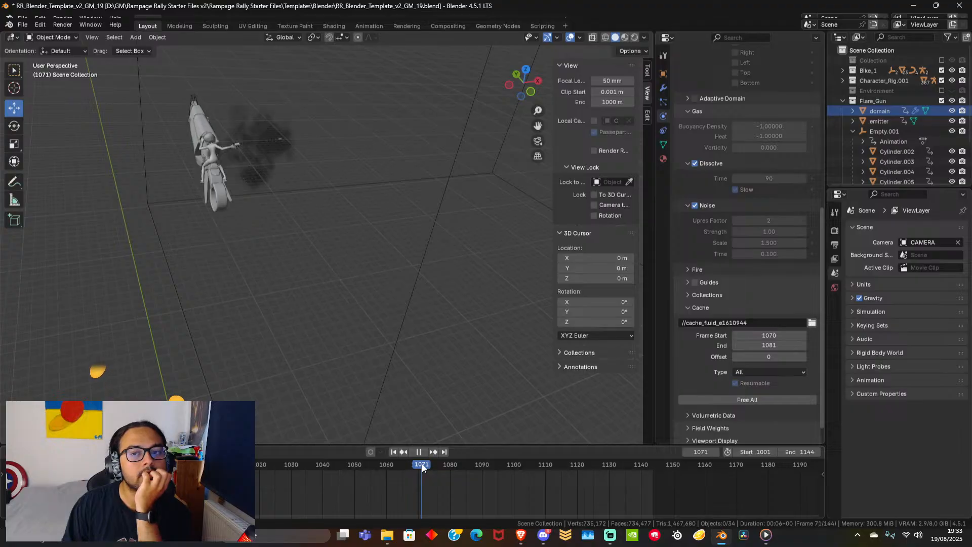
Free the domain's baked fluid data and set its resolution divisions to 500.
scroll(749, 199, "up", 12)
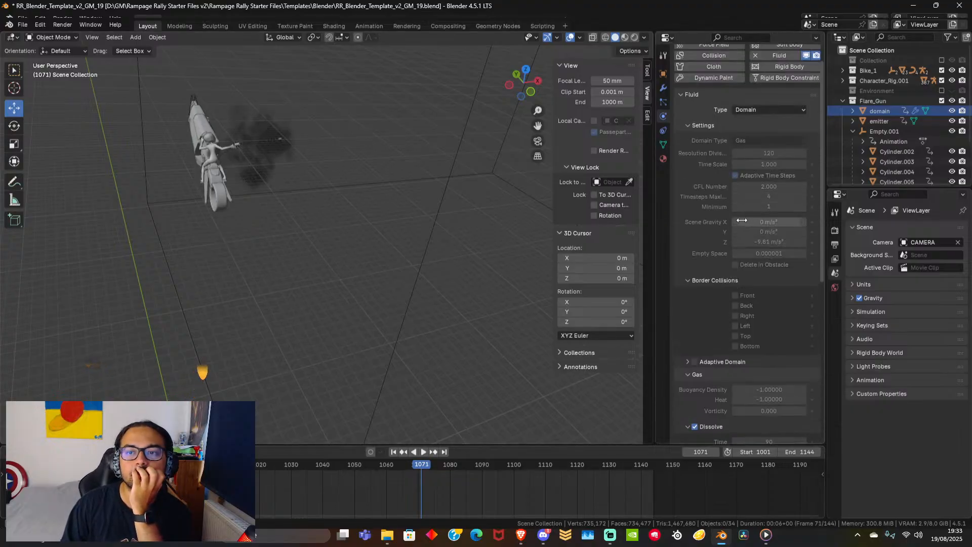
scroll(743, 263, "down", 10)
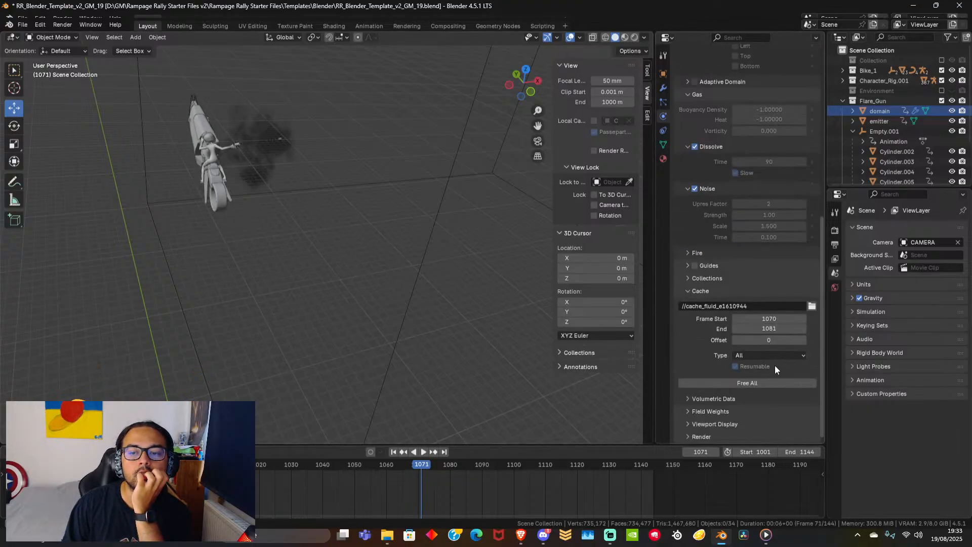
left_click(752, 383)
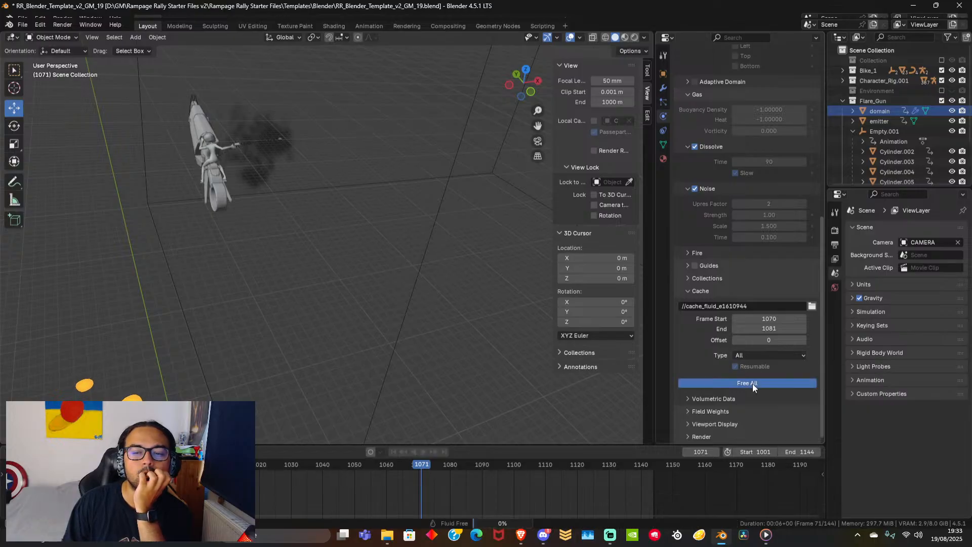
scroll(716, 306, "up", 12)
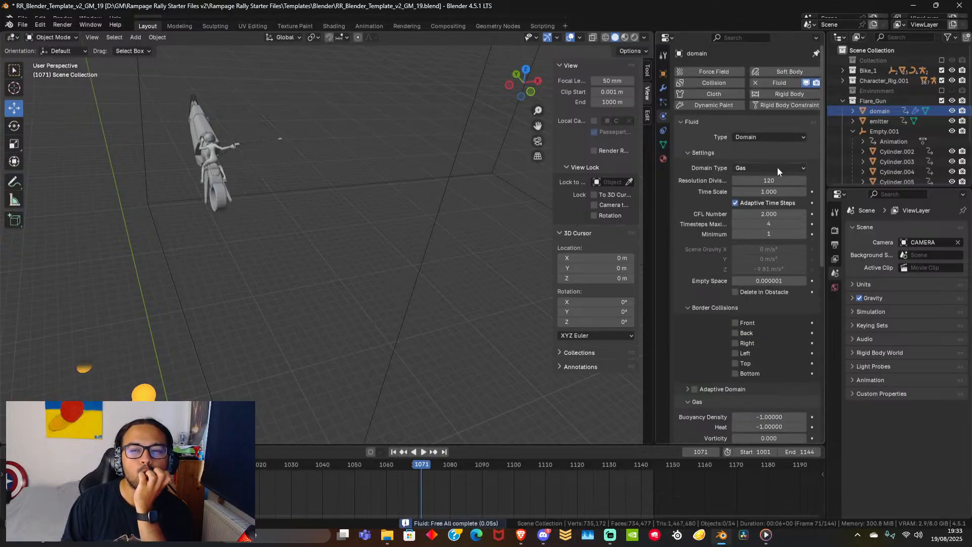
left_click(785, 181)
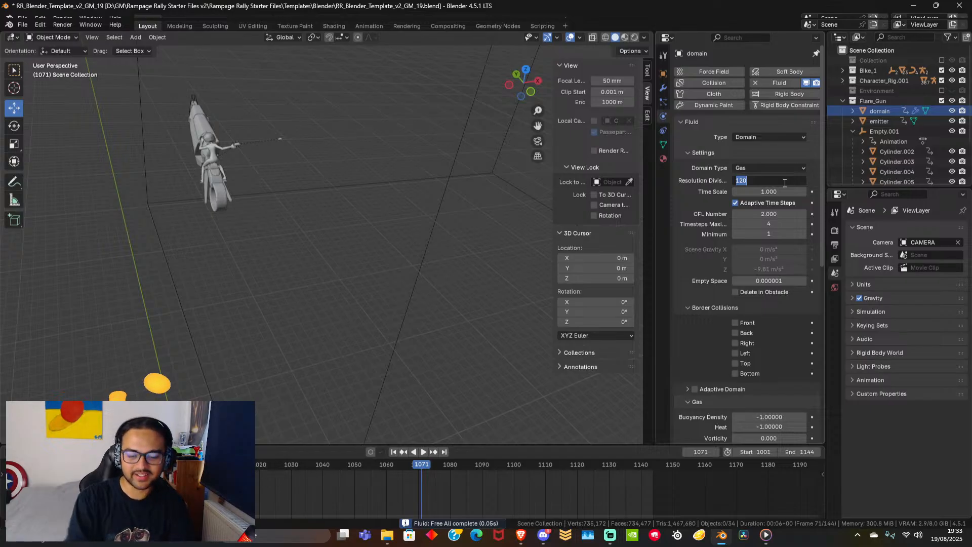
key("BackSpace")
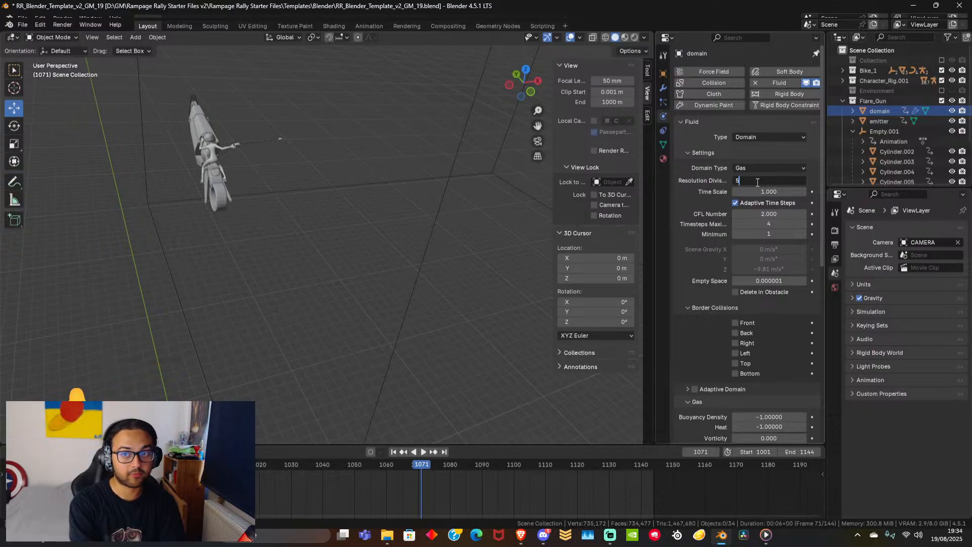
type("00")
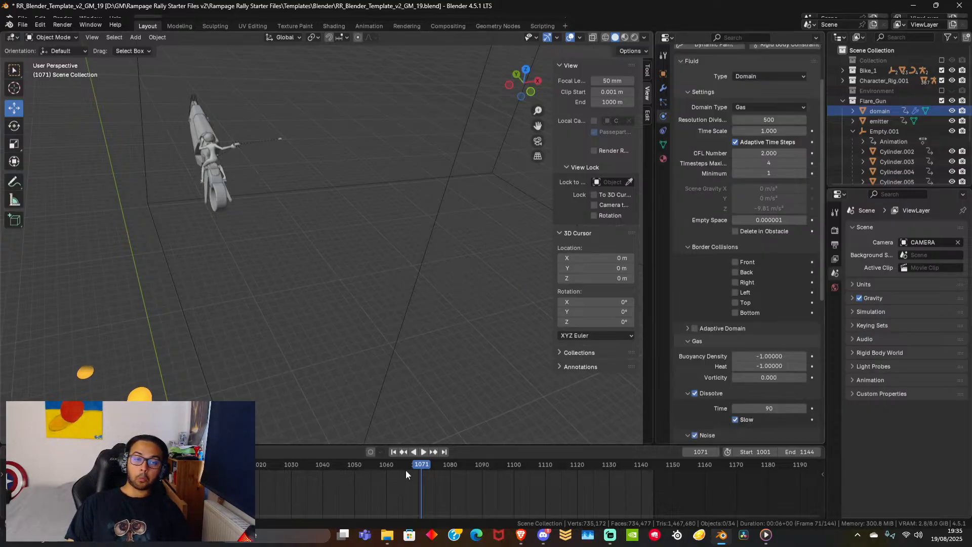
Scrub the animation between frames 1068 and 1073 to check the moment the flare is fired.
left_click(385, 469)
key("space")
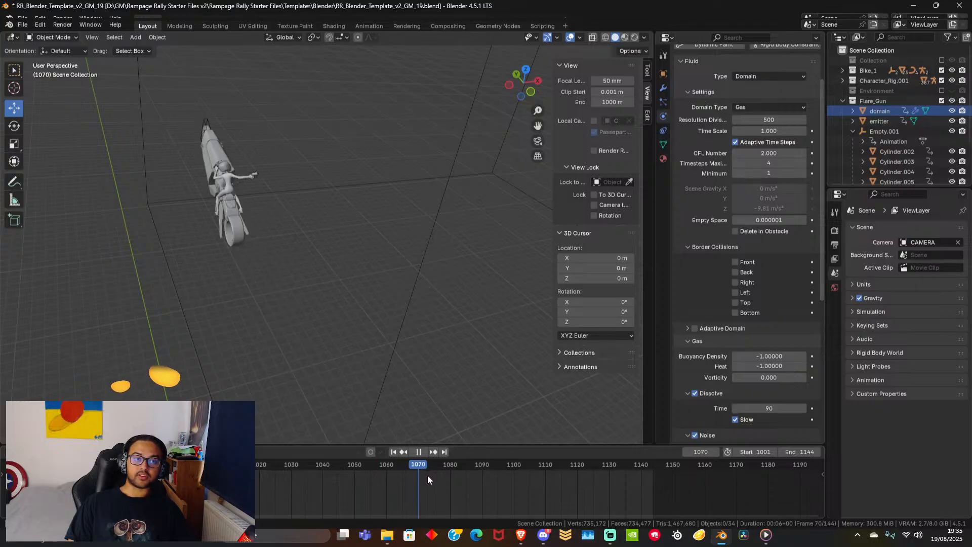
left_click_drag(427, 475, 413, 474)
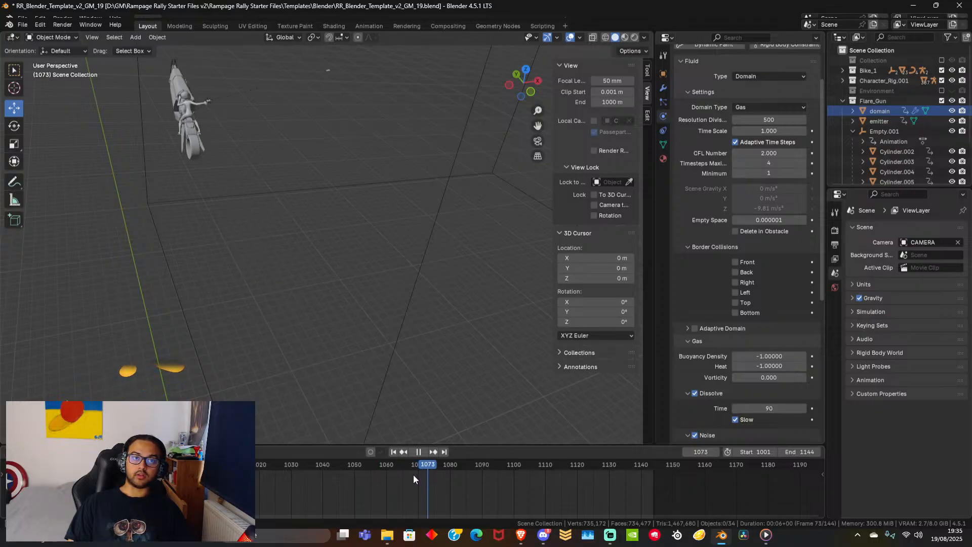
key("Escape")
Name the domain's fluid cache Flare_sim_500 and try to bake the whole simulation.
scroll(724, 290, "down", 10)
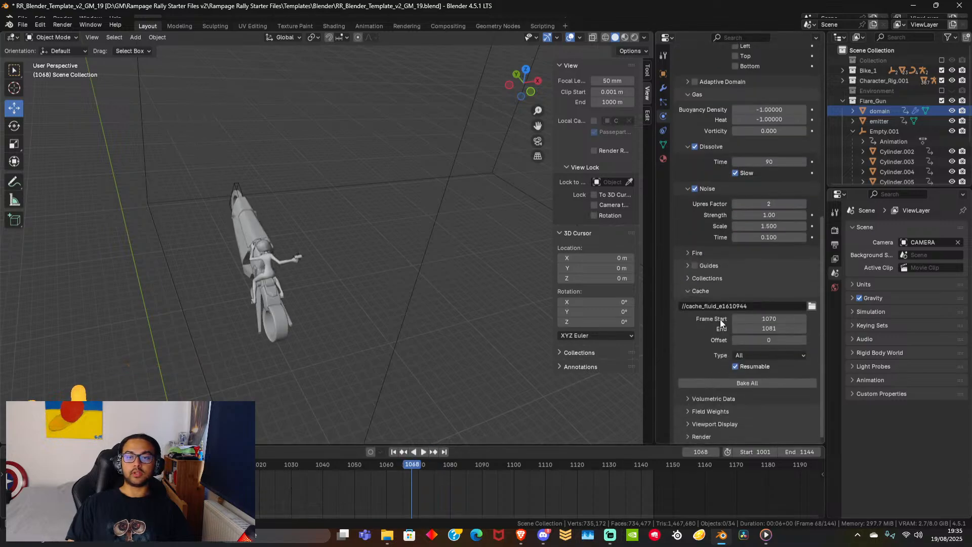
left_click(779, 305)
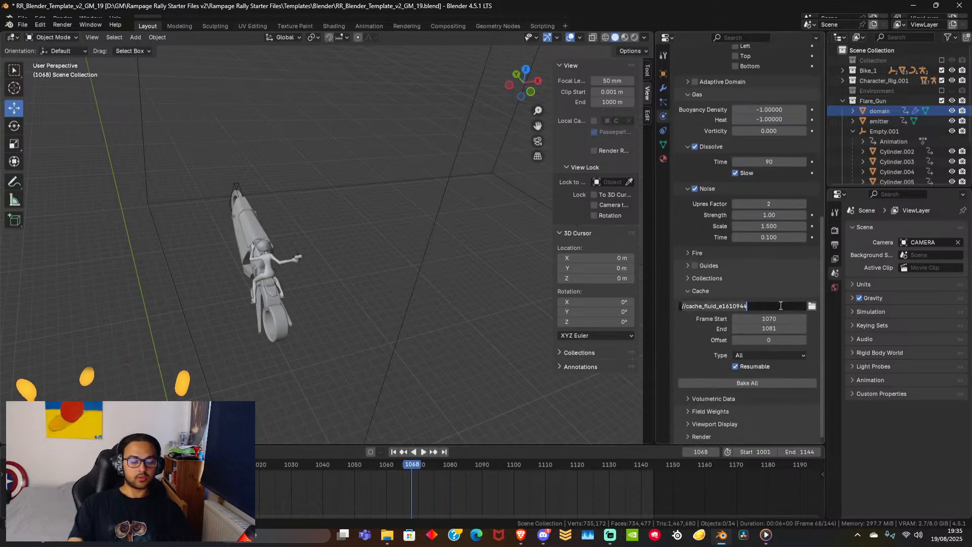
type("F")
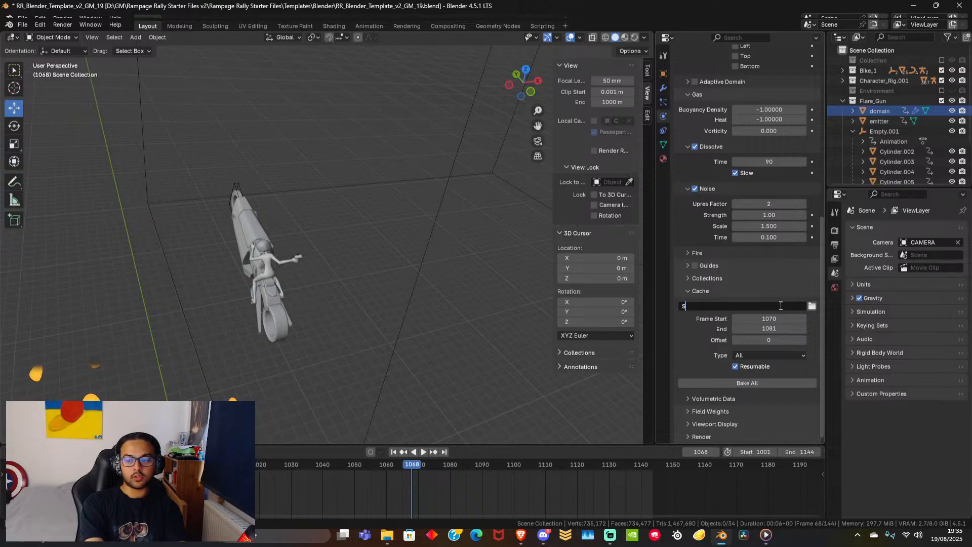
type("lare")
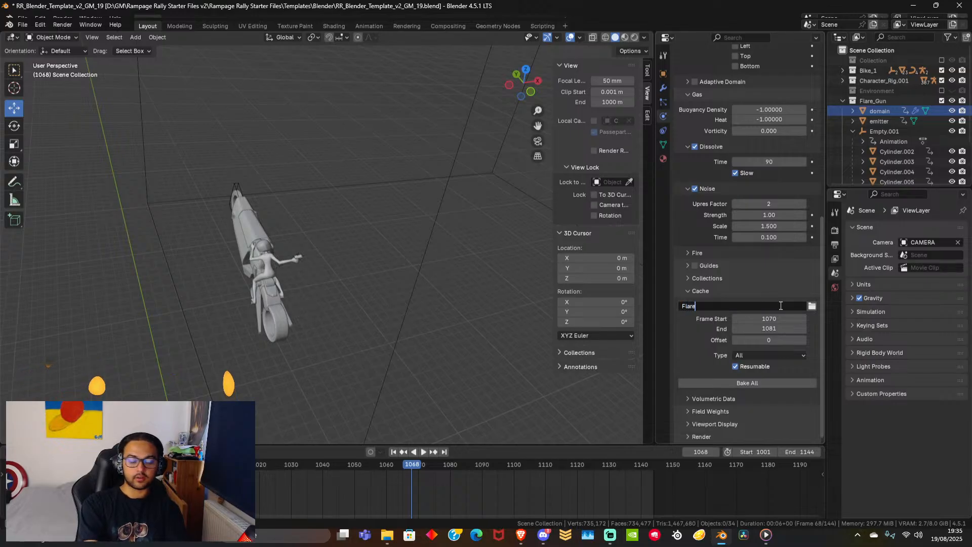
type("_sim")
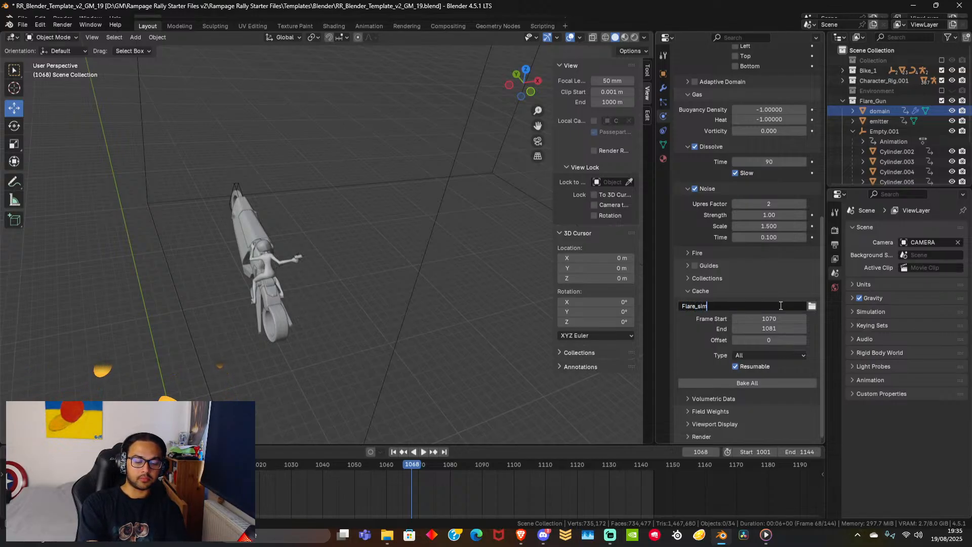
type("_500")
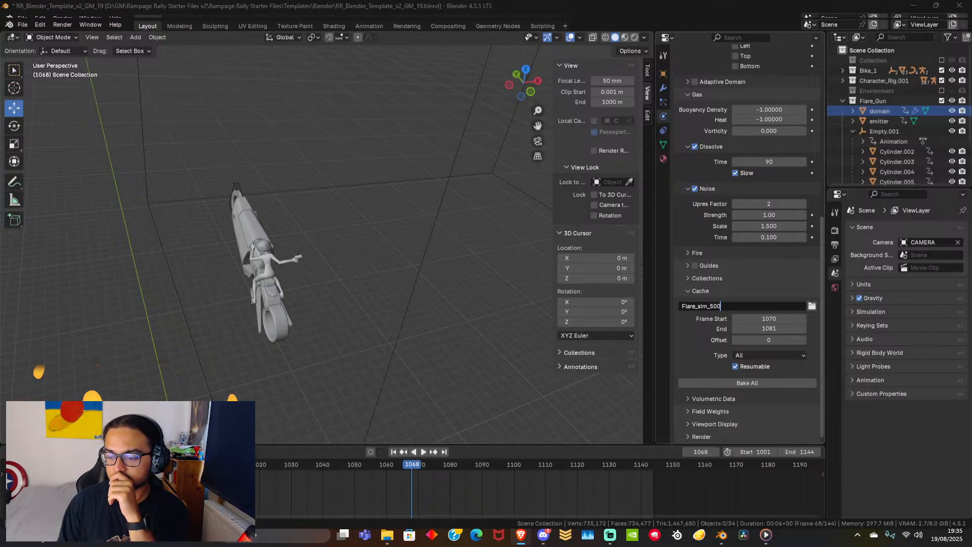
key("Return")
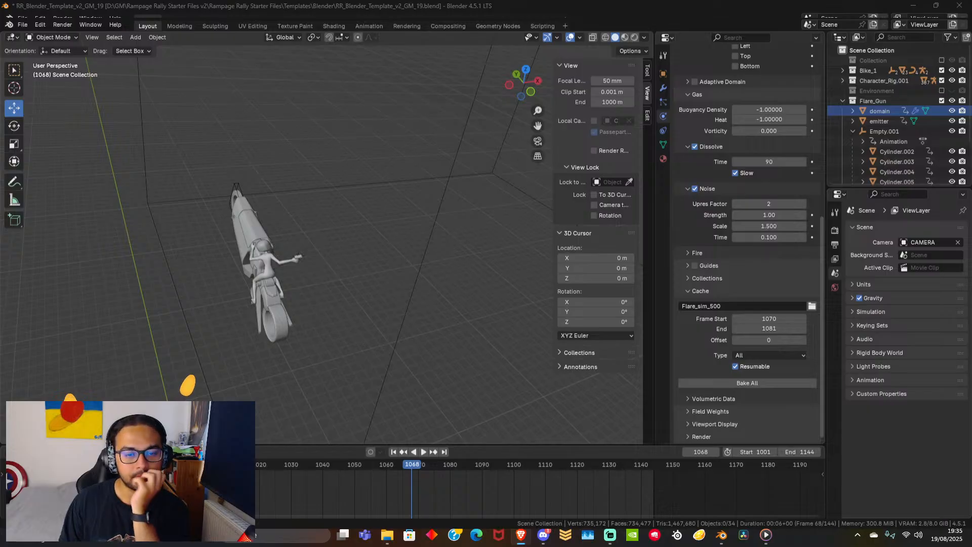
left_click_drag(403, 468, 412, 467)
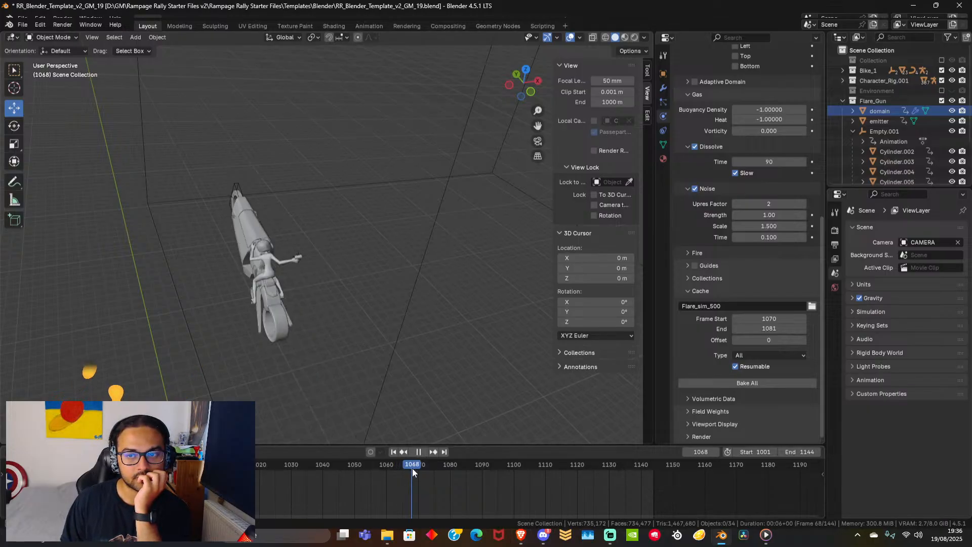
left_click(706, 380)
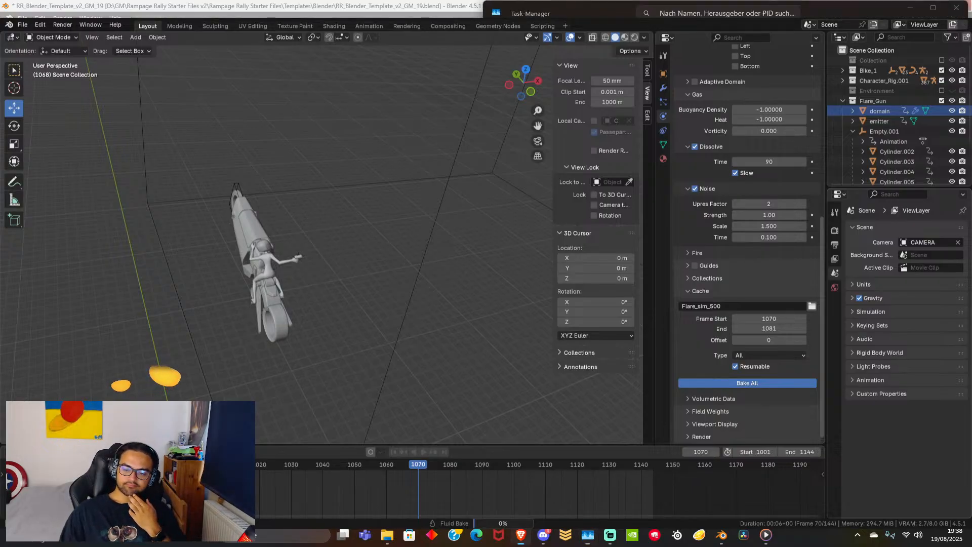
Close the unresponsive Blender session, restart Blender and reopen the recent file RR_Blender_Template_v2_GM_19.blend.
left_click(952, 9)
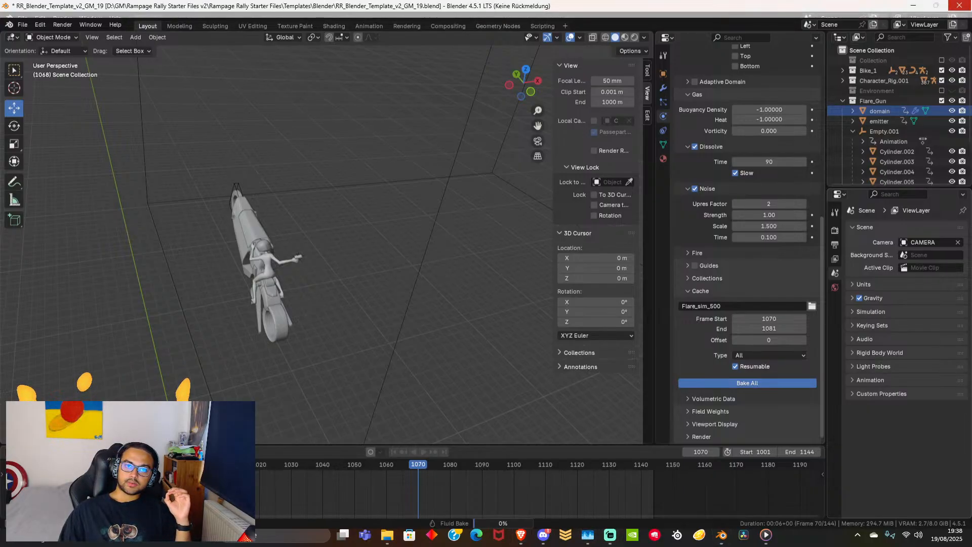
left_click(587, 534)
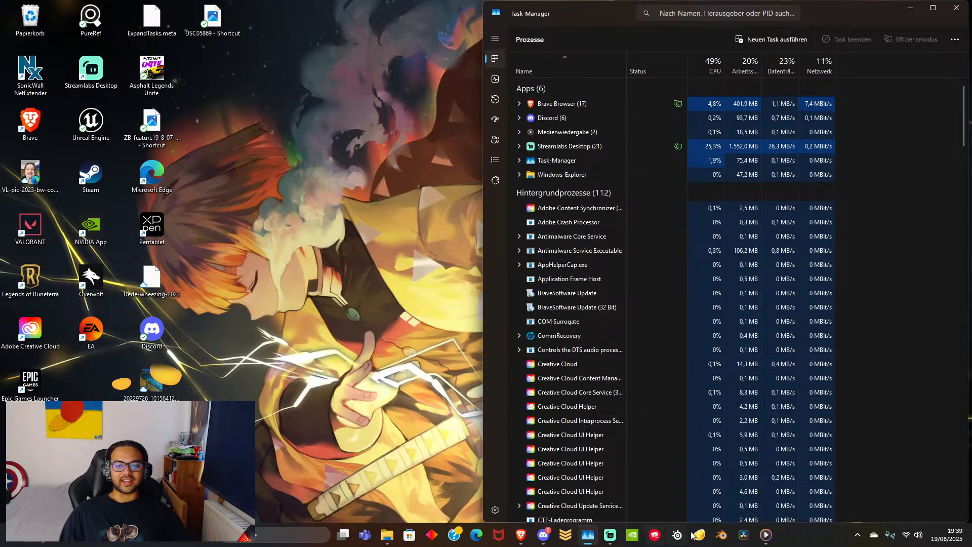
left_click(720, 535)
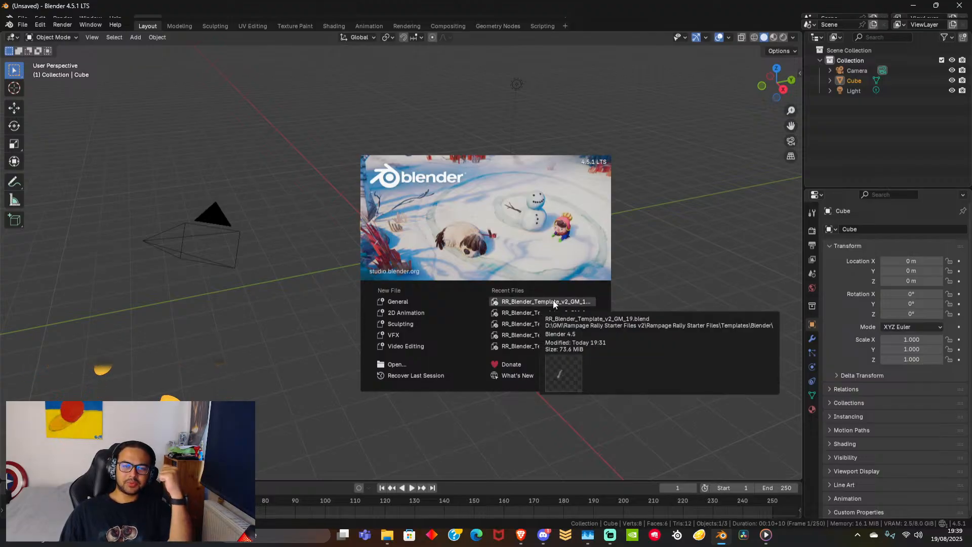
left_click(553, 302)
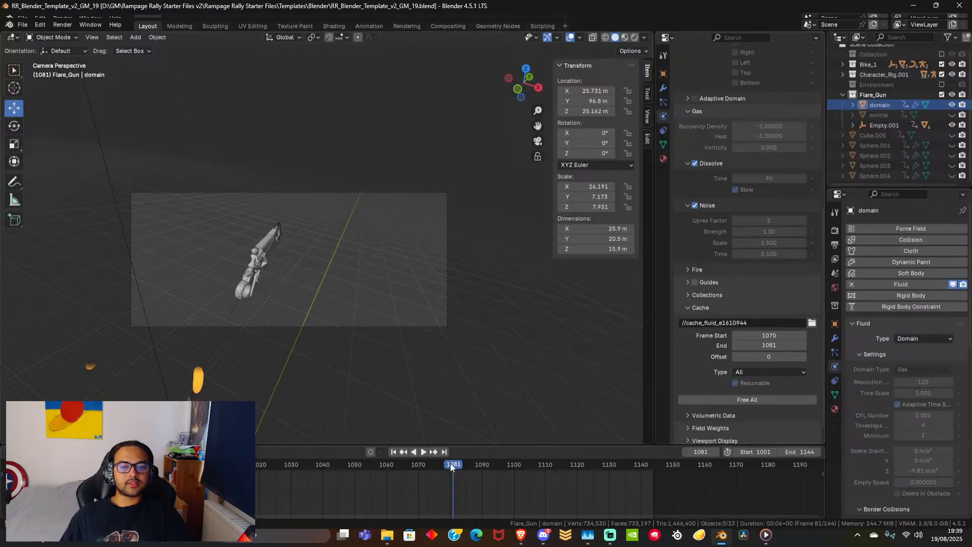
Go back to frame 1058, free the domain's baked fluid data and bake the whole simulation again.
left_click_drag(450, 463, 380, 464)
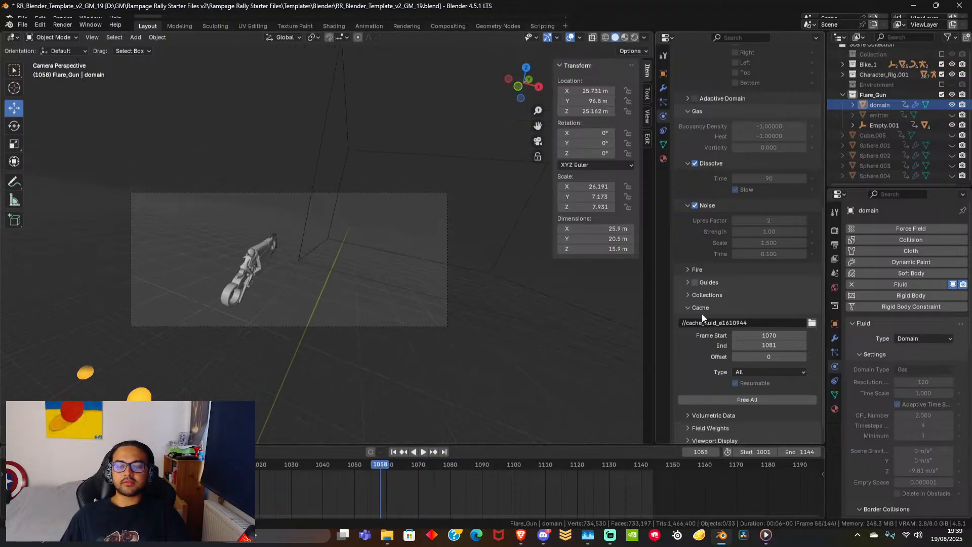
left_click(753, 322)
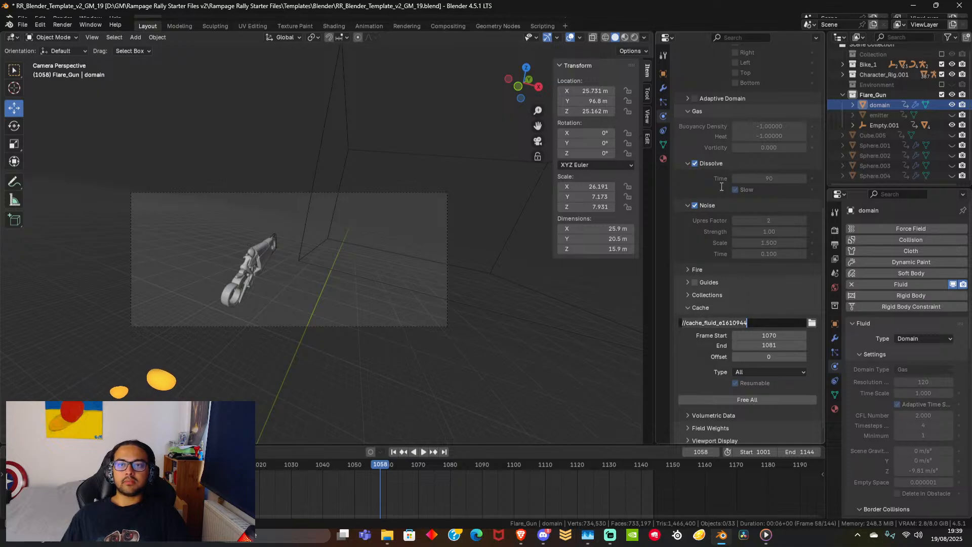
scroll(691, 242, "up", 12)
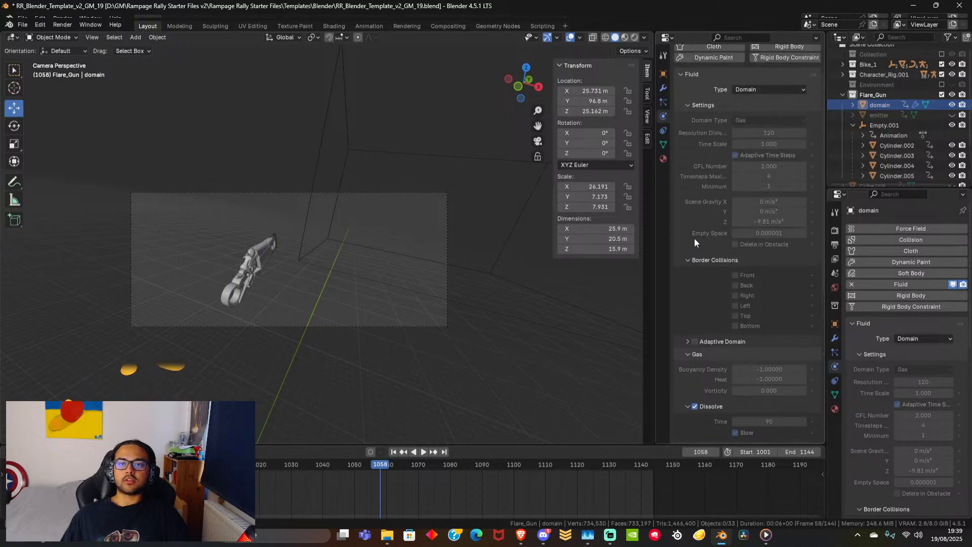
scroll(705, 253, "down", 12)
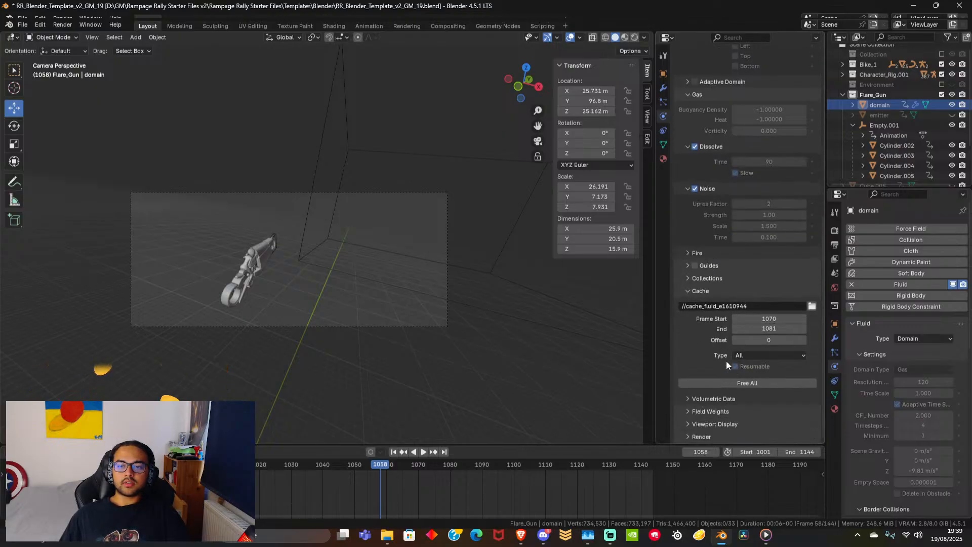
left_click(735, 383)
left_click(738, 383)
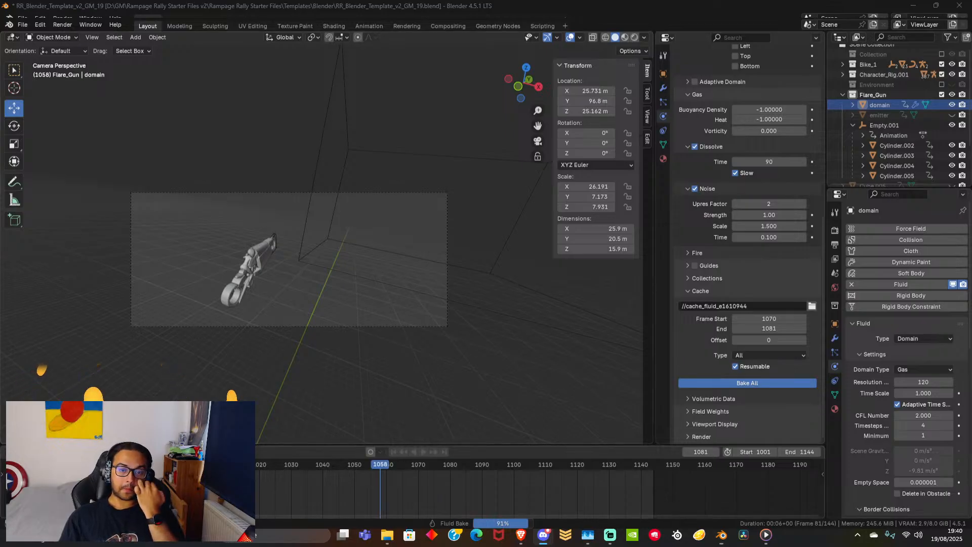
Play the animation and check the new smoke inside the domain from outside the camera, ending at frame 1077.
left_click(421, 451)
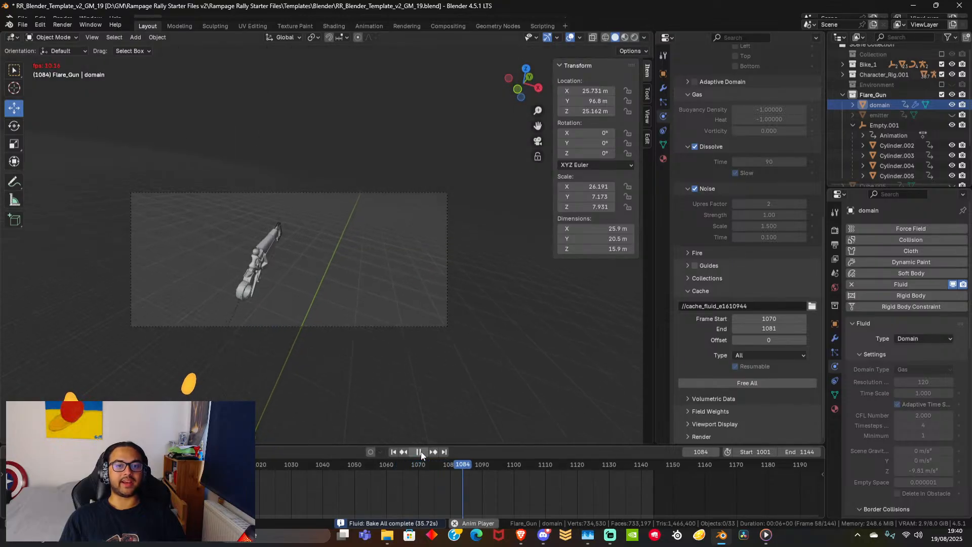
left_click(421, 451)
middle_click_drag(342, 353, 347, 328)
scroll(411, 285, "down", 10)
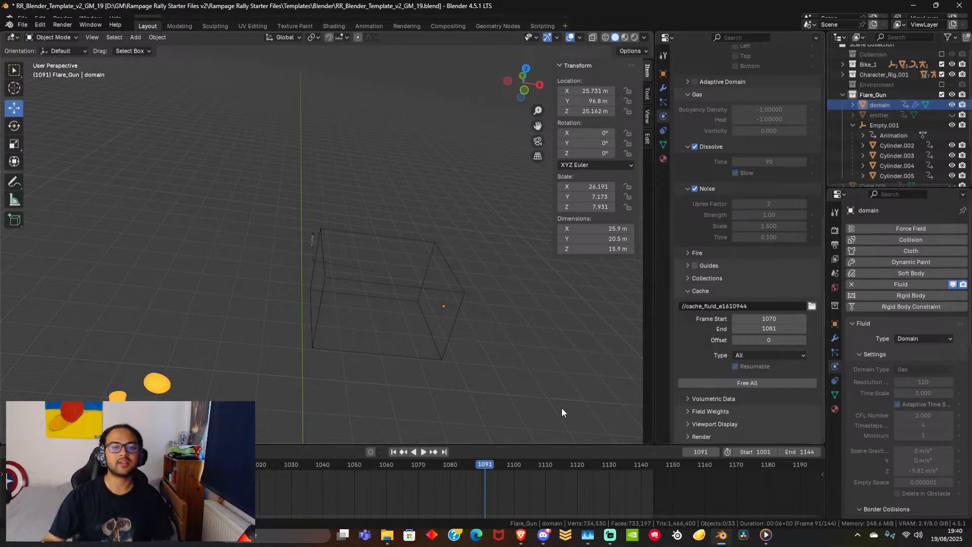
left_click_drag(467, 466, 439, 463)
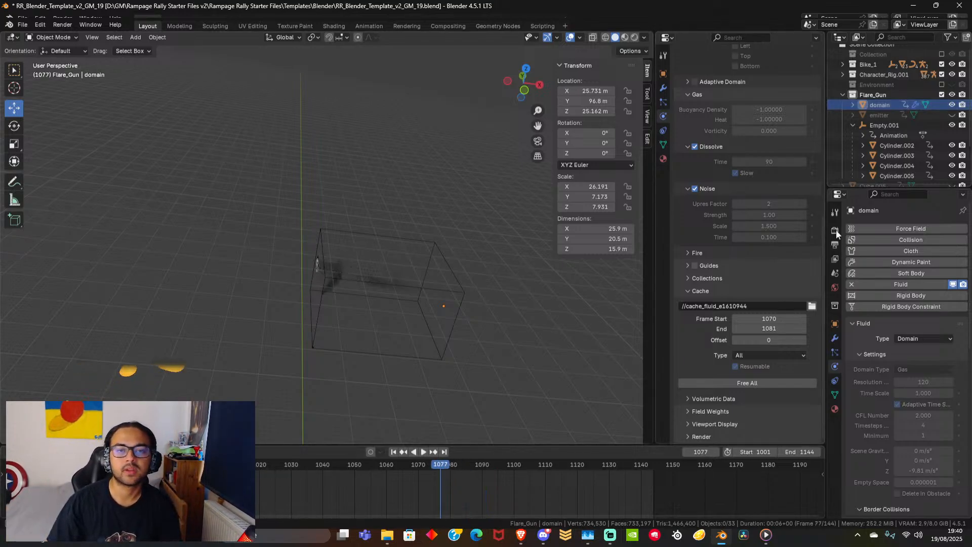
Toggle the smoke domain's viewport visibility and leave the domain hidden.
left_click(951, 106)
left_click(952, 106)
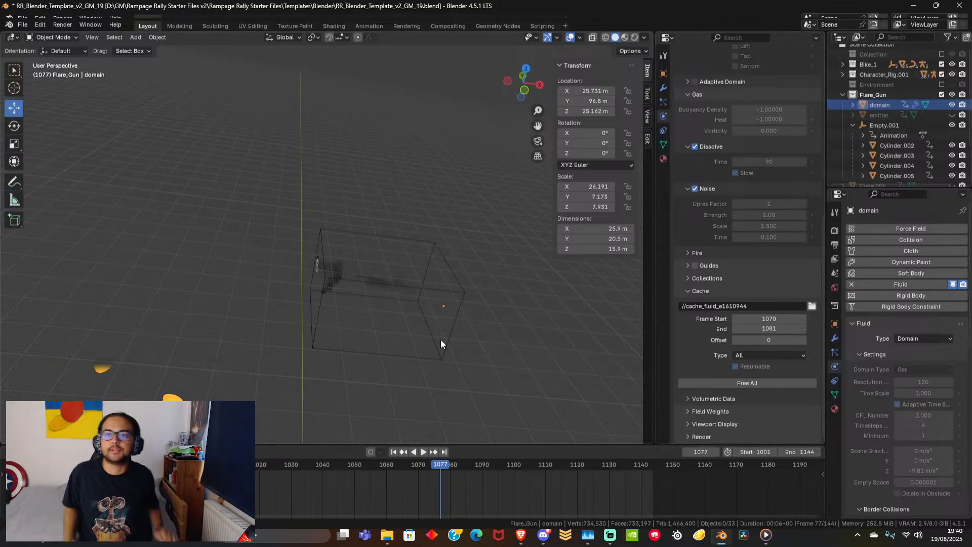
left_click(952, 105)
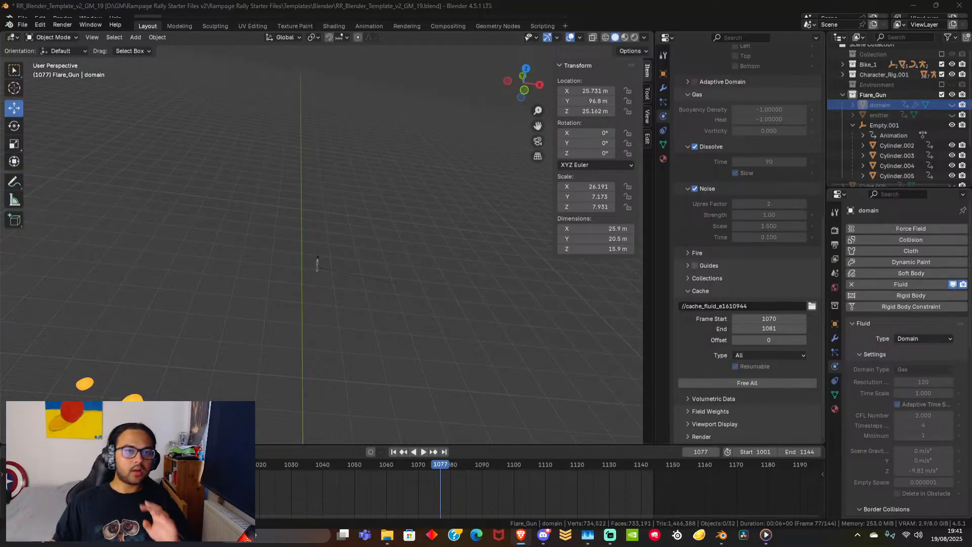
Collapse the Flare_Gun collection, include the Environment collection in the view layer and inspect the surroundings of the bike.
middle_click_drag(486, 385, 369, 357)
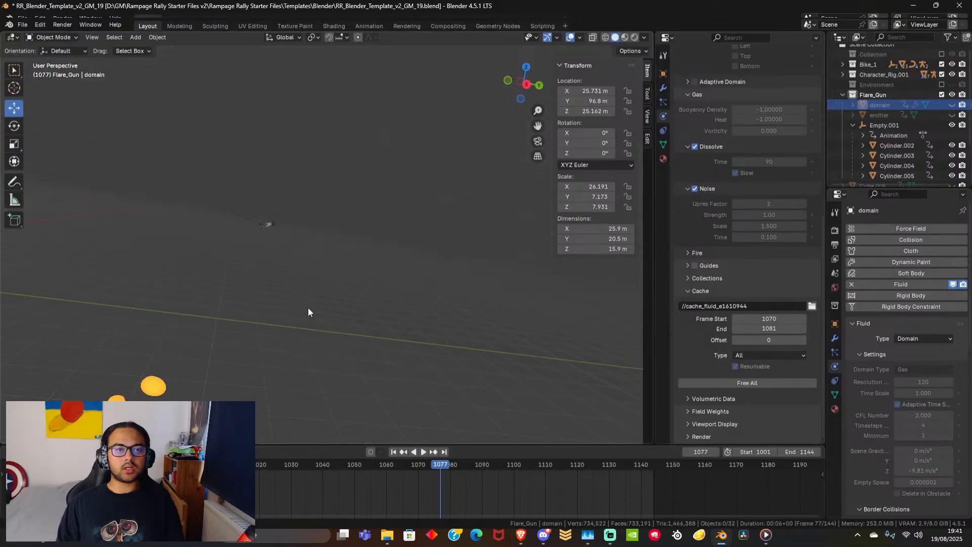
middle_click_drag(308, 311, 381, 361, "shift")
scroll(385, 352, "up", 5)
middle_click_drag(324, 386, 409, 391)
scroll(410, 396, "down", 4)
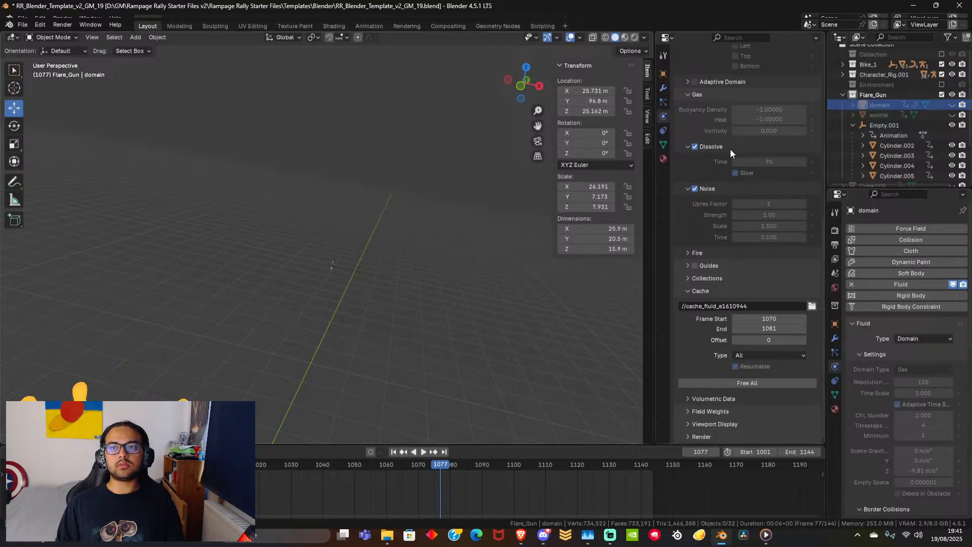
left_click(842, 94)
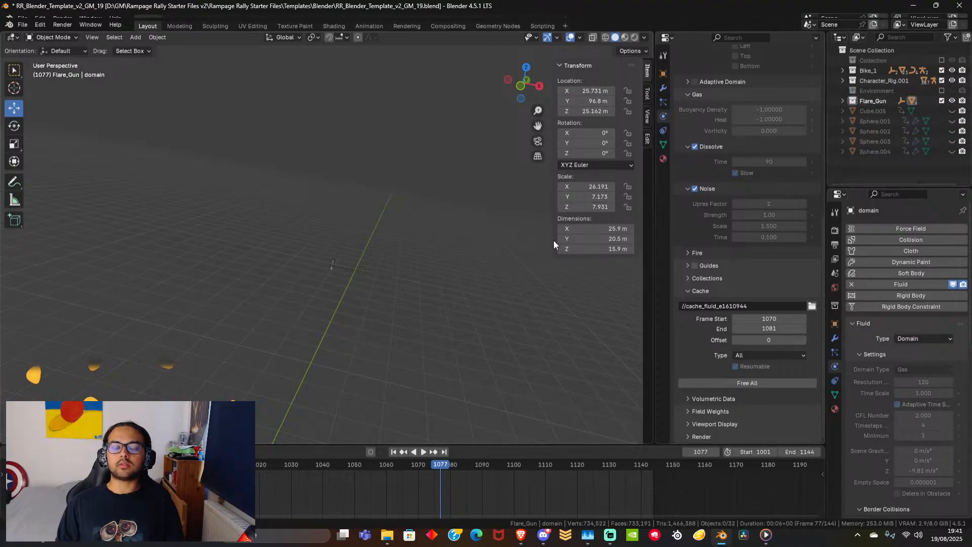
middle_click_drag(398, 267, 408, 229)
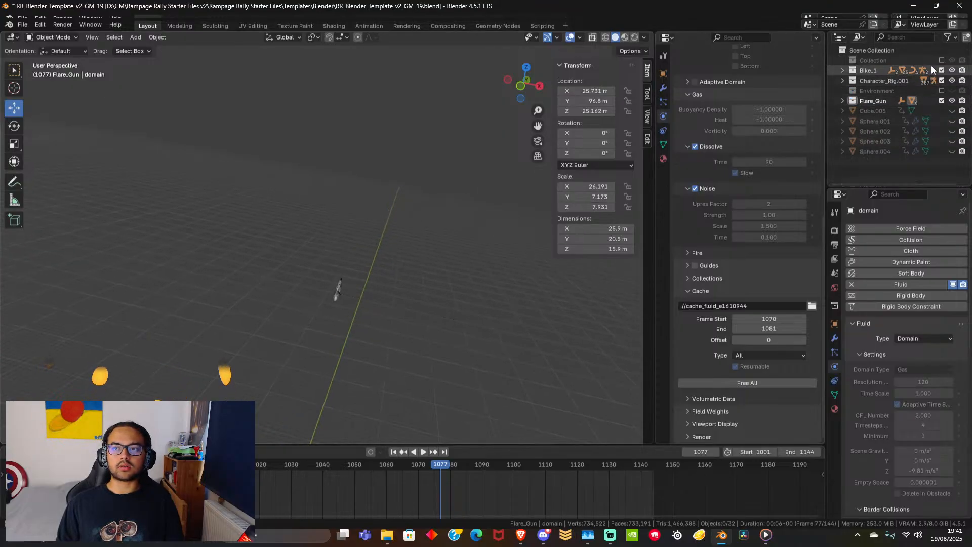
left_click(941, 91)
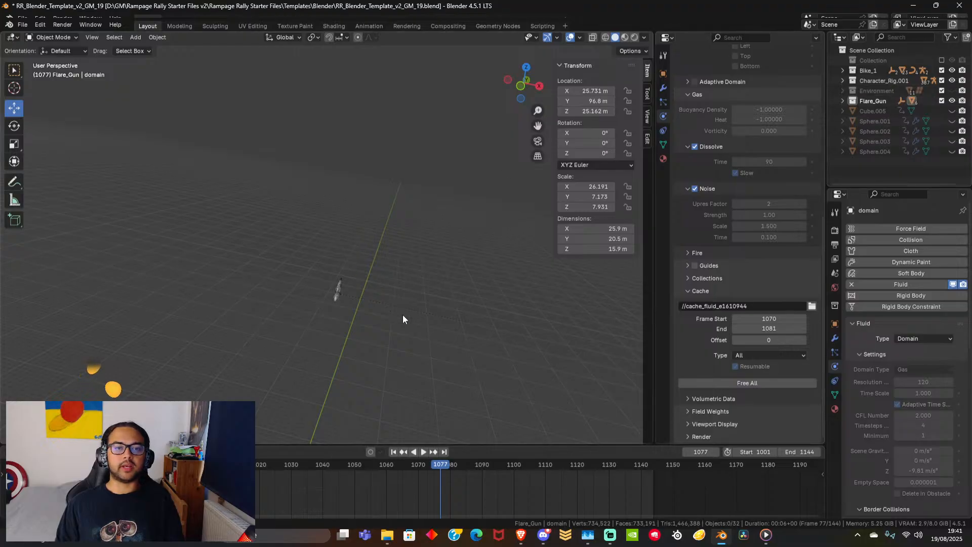
middle_click_drag(403, 319, 425, 230)
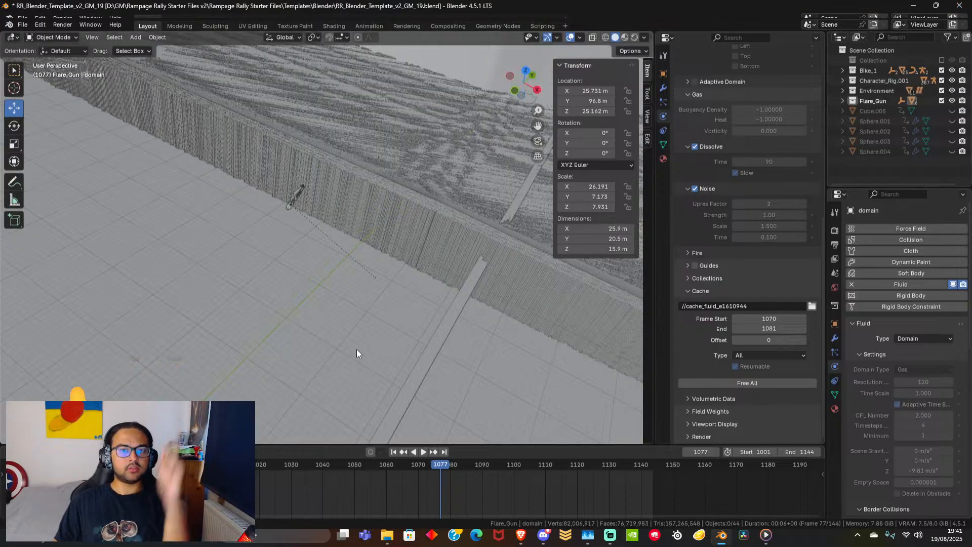
middle_click_drag(414, 265, 345, 226)
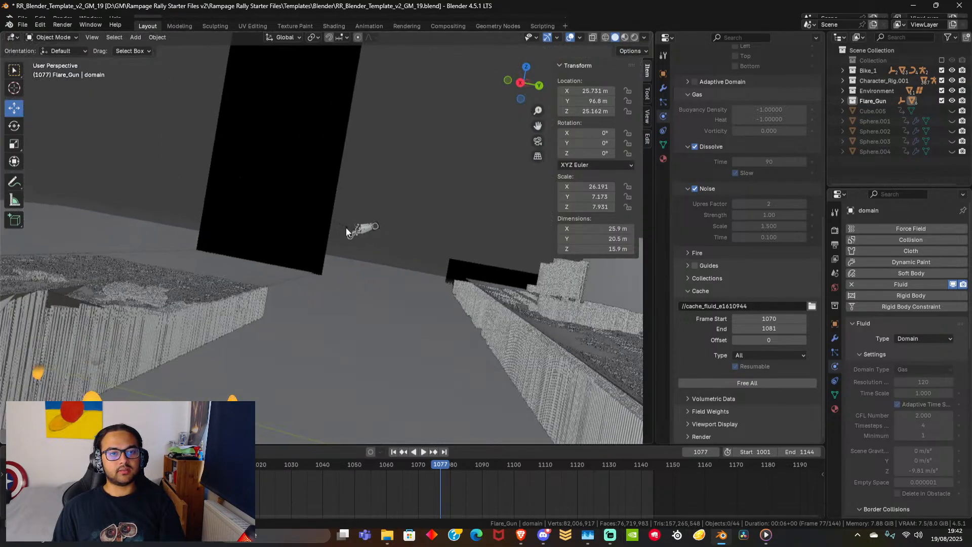
Expand the Environment collection and hide Cube.004, Hex, Lattice and Plane.001 in the viewport, keeping Floor.001 shown.
left_click(843, 90)
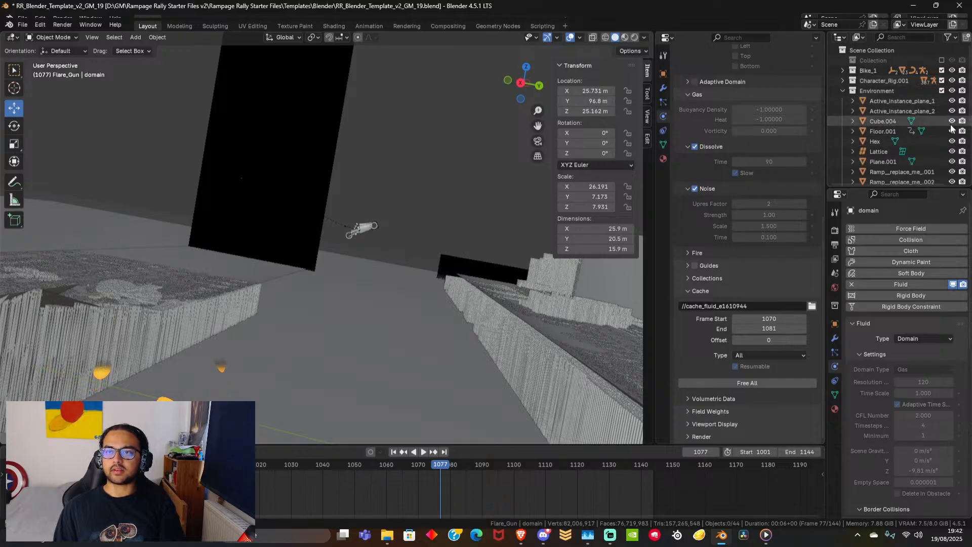
left_click_drag(952, 121, 952, 131)
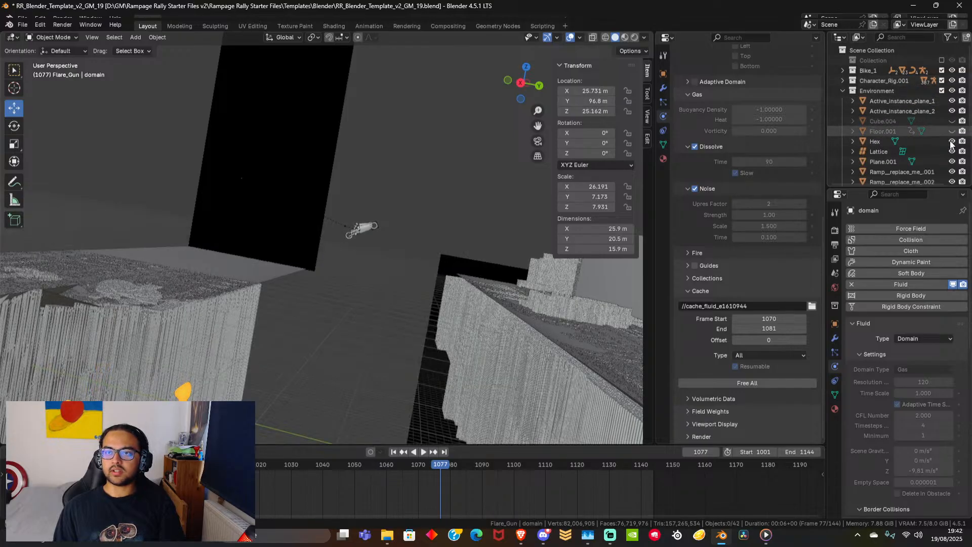
left_click(952, 131)
left_click(952, 141)
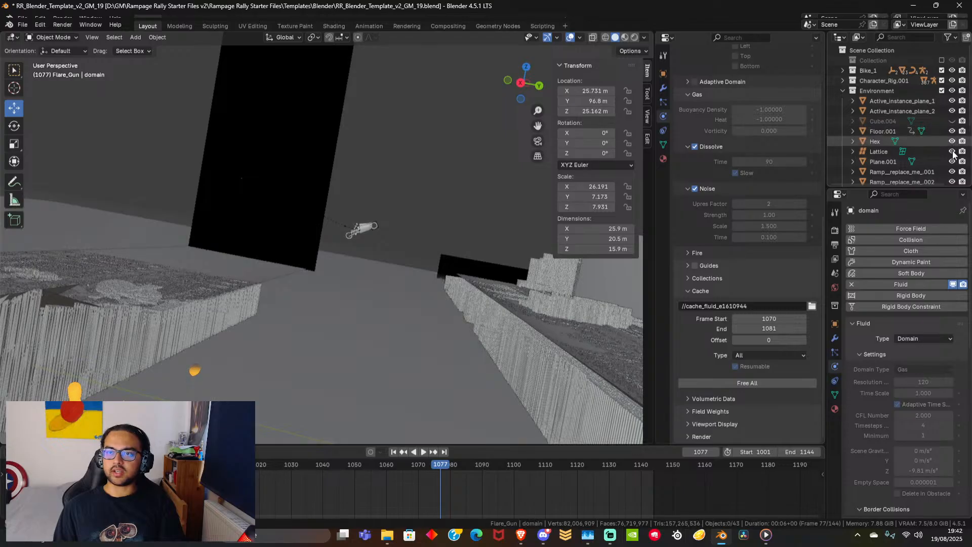
left_click(952, 151)
left_click(952, 161)
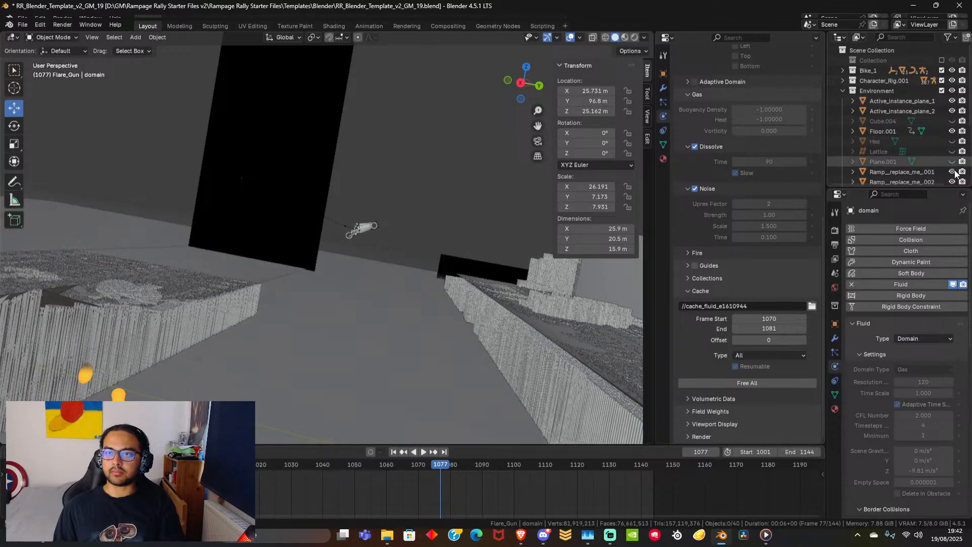
Hide both Ramp__replace_me objects, ref_instance_plane_1, ref_instance_plane_2 and the with bevel object in the viewport.
left_click(952, 171)
left_click(952, 182)
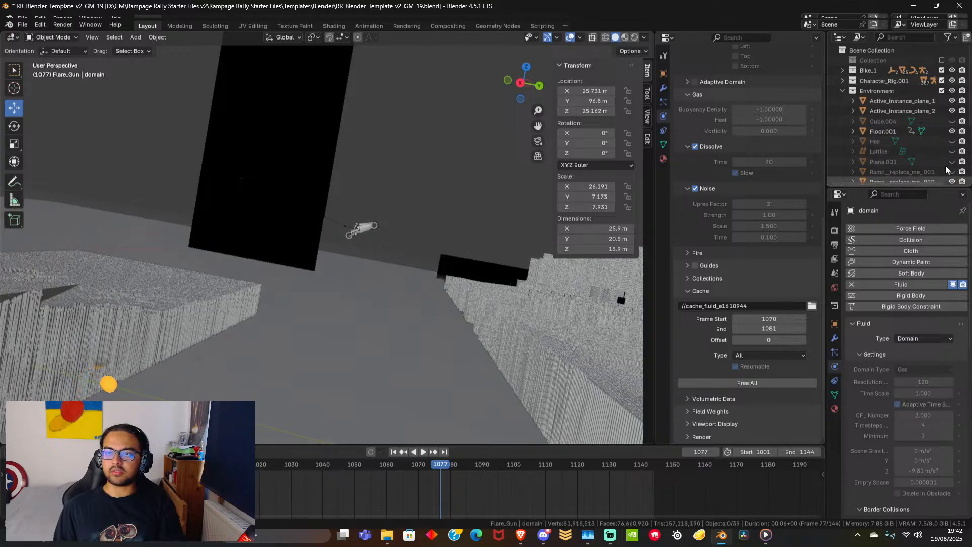
scroll(945, 131, "down", 4)
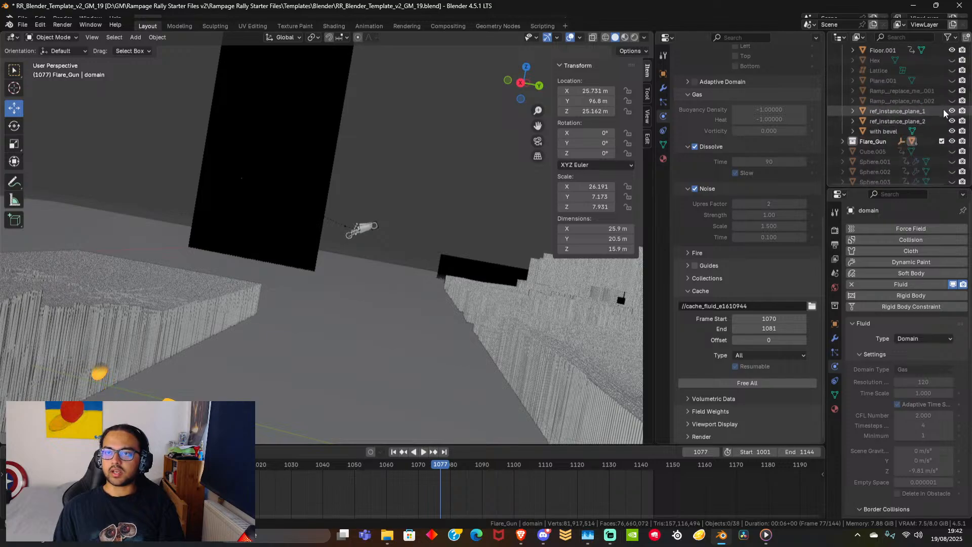
left_click(952, 111)
left_click(952, 121)
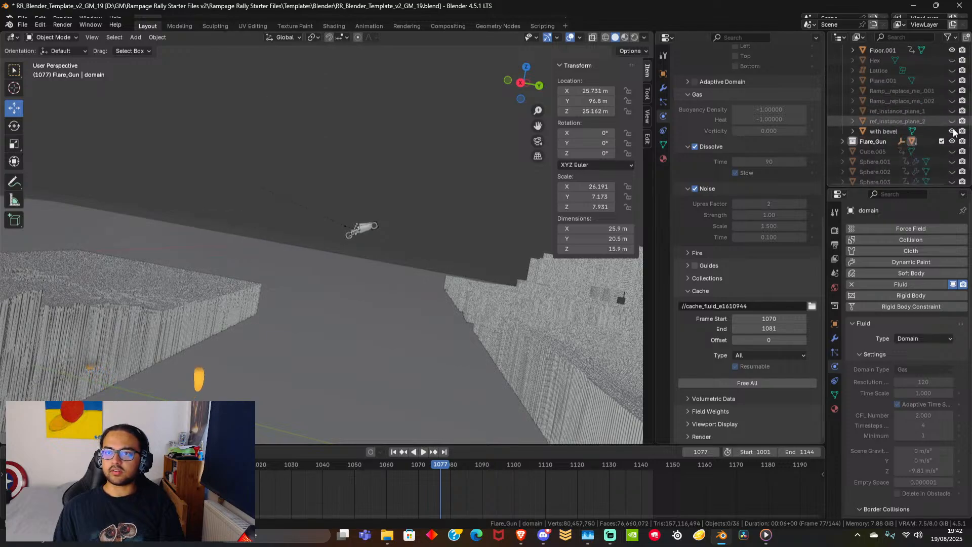
Inspect the instanced terrain around the bike from several sides and select Active_instance_plane_2.
mouse_move(306, 292)
middle_mouse_down()
mouse_move(323, 294)
mouse_move(263, 289)
mouse_move(312, 283)
middle_mouse_up()
scroll(313, 284, "down", 2)
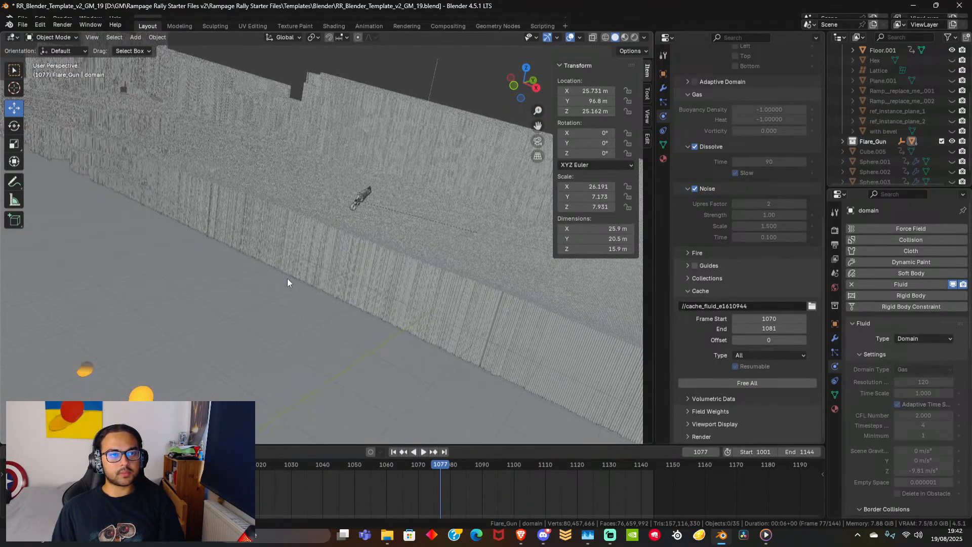
scroll(184, 284, "down", 3)
middle_click_drag(184, 283, 651, 256)
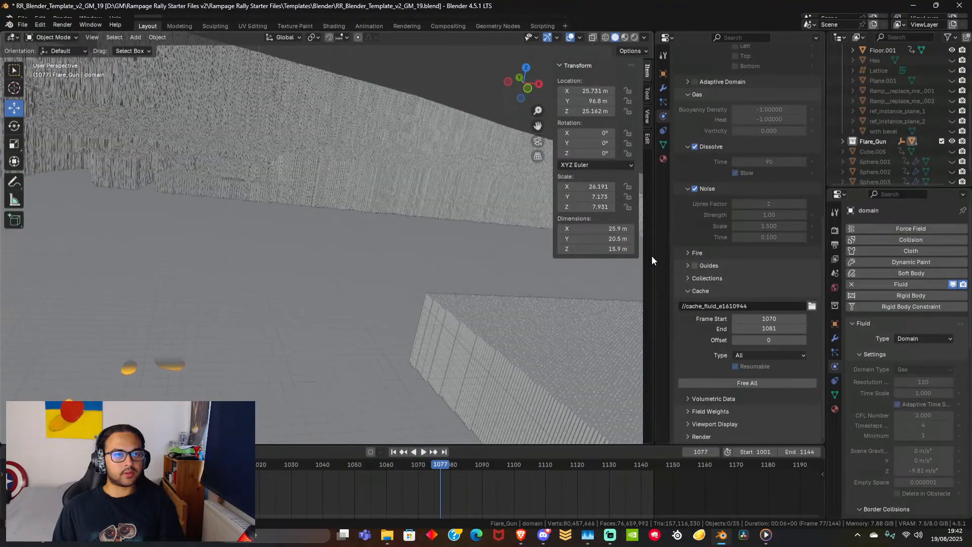
middle_click_drag(374, 256, 363, 142)
scroll(362, 142, "up", 4)
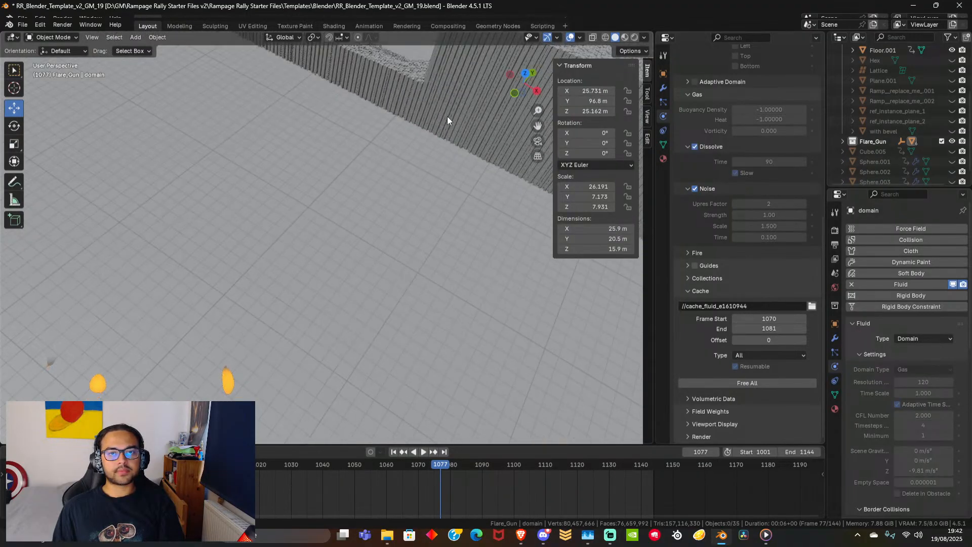
left_click(448, 120)
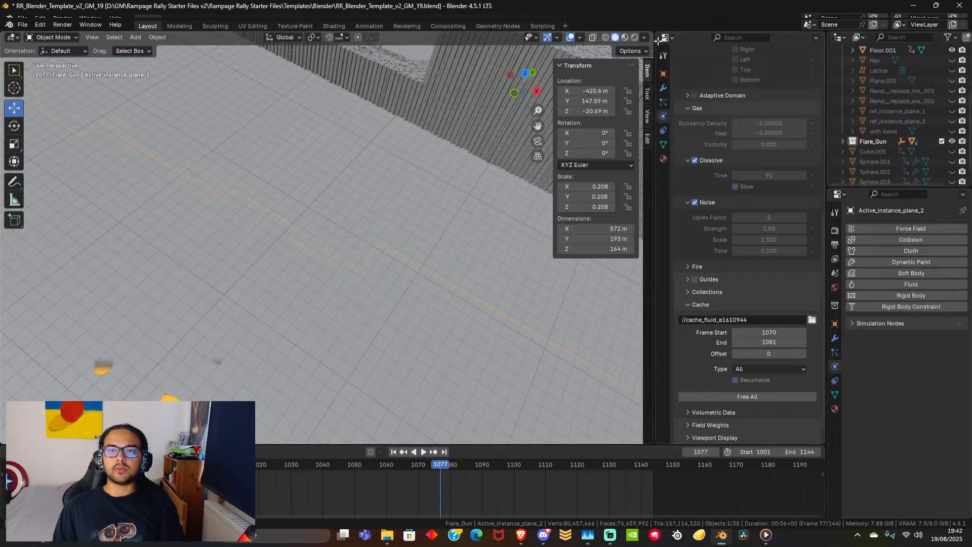
Detach the extra Properties editor beside the 3D viewport into its own window and close it.
mouse_move(700, 42)
left_mouse_down()
mouse_move(830, 46)
mouse_move(670, 42)
left_mouse_up()
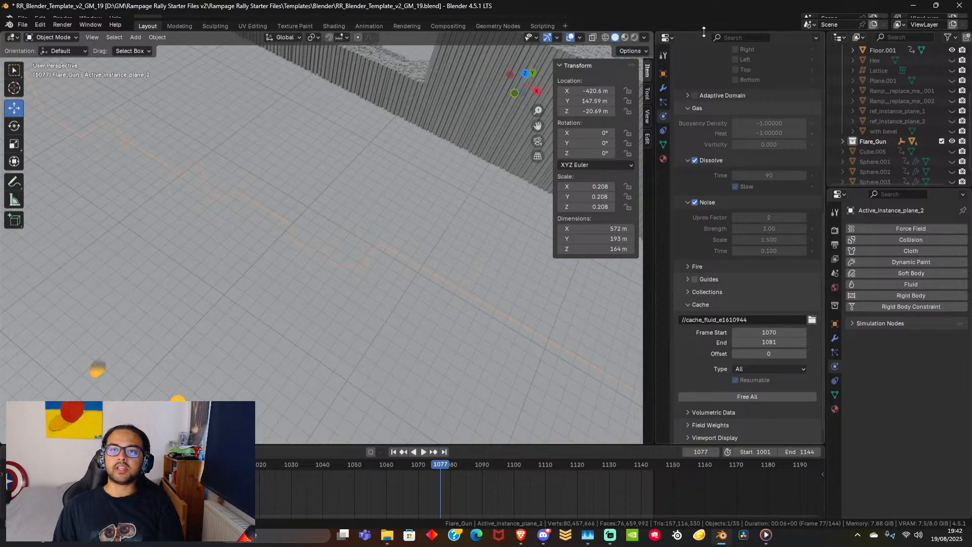
mouse_move(656, 39)
left_mouse_down()
mouse_move(818, 37)
mouse_move(658, 48)
mouse_move(672, 2)
left_mouse_up()
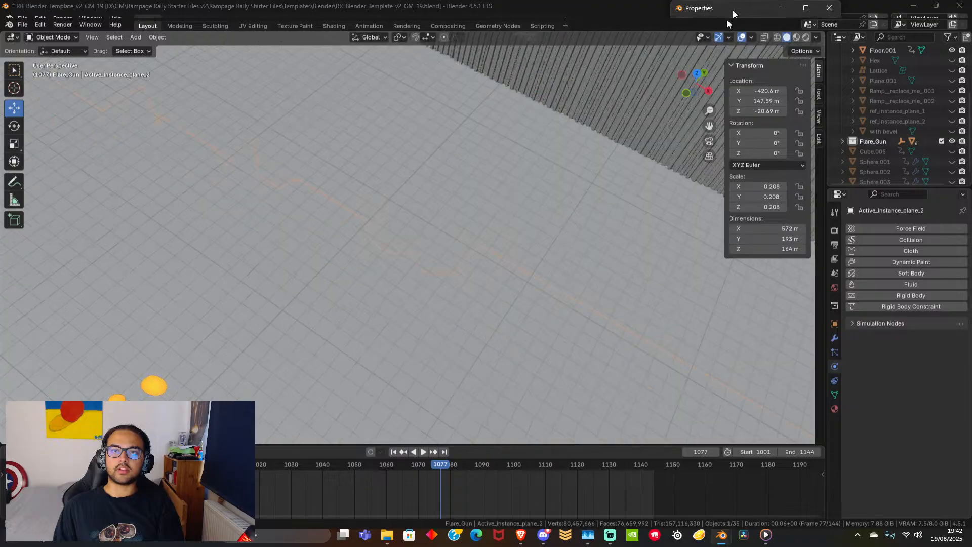
left_click(829, 7)
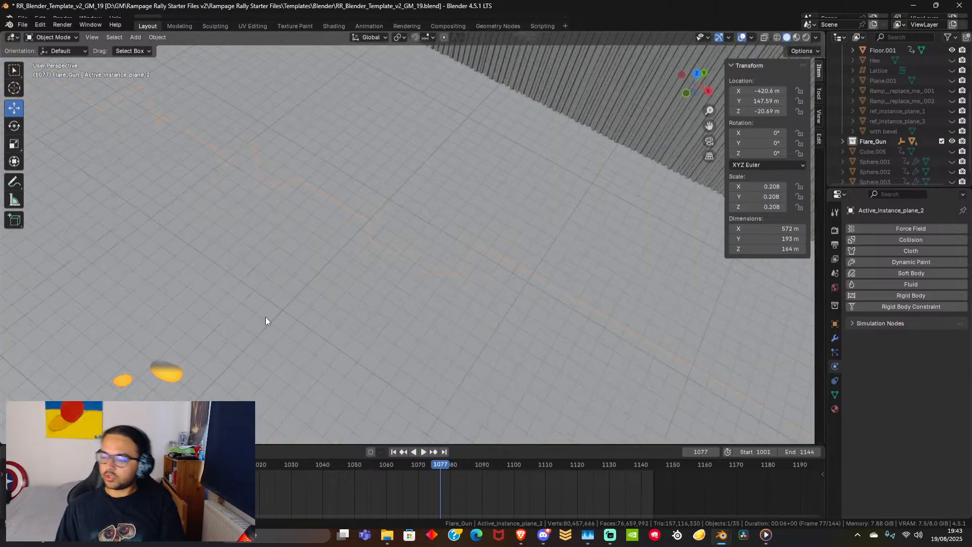
Switch to the Geometry Nodes workspace and bring the node tree of Active_instance_plane_2 into closer view.
middle_click_drag(485, 256, 518, 226)
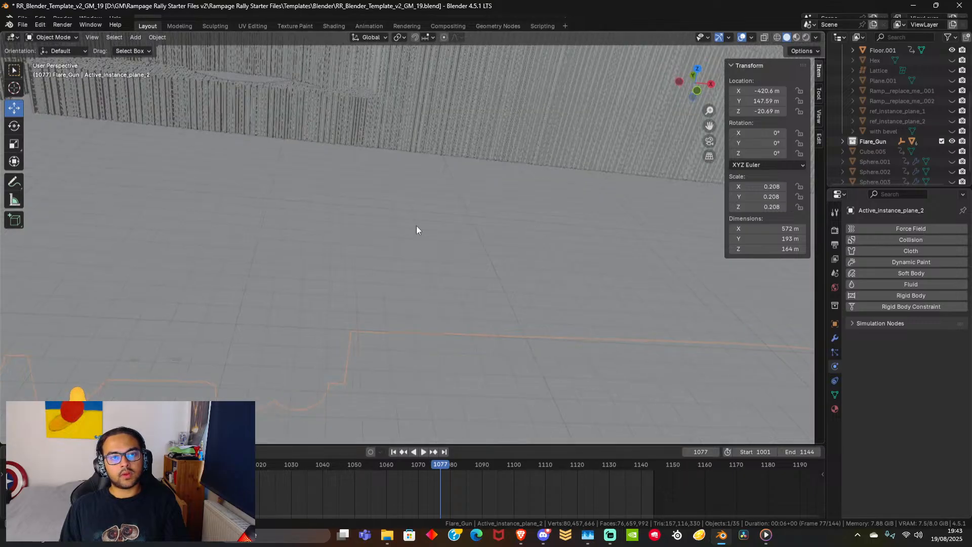
middle_click_drag(417, 229, 472, 260)
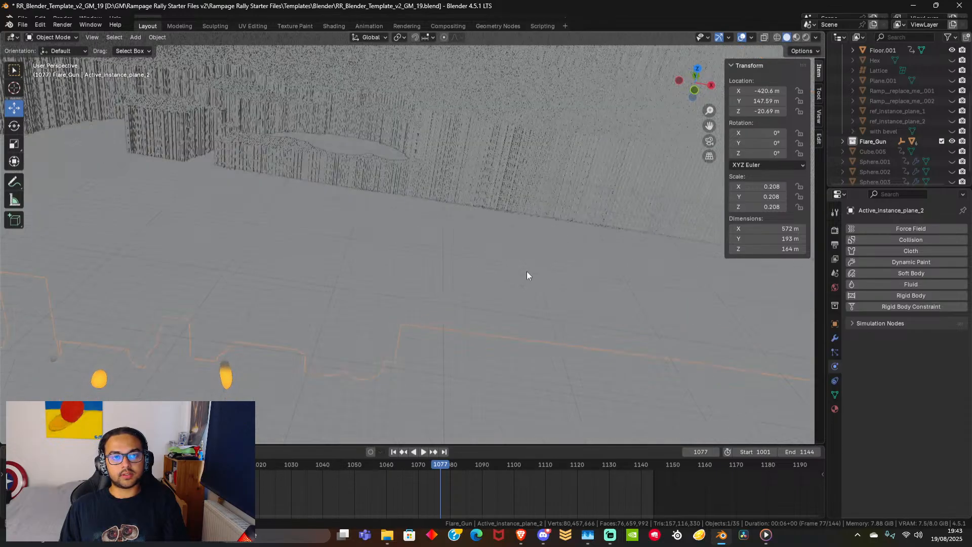
middle_click_drag(526, 273, 521, 134)
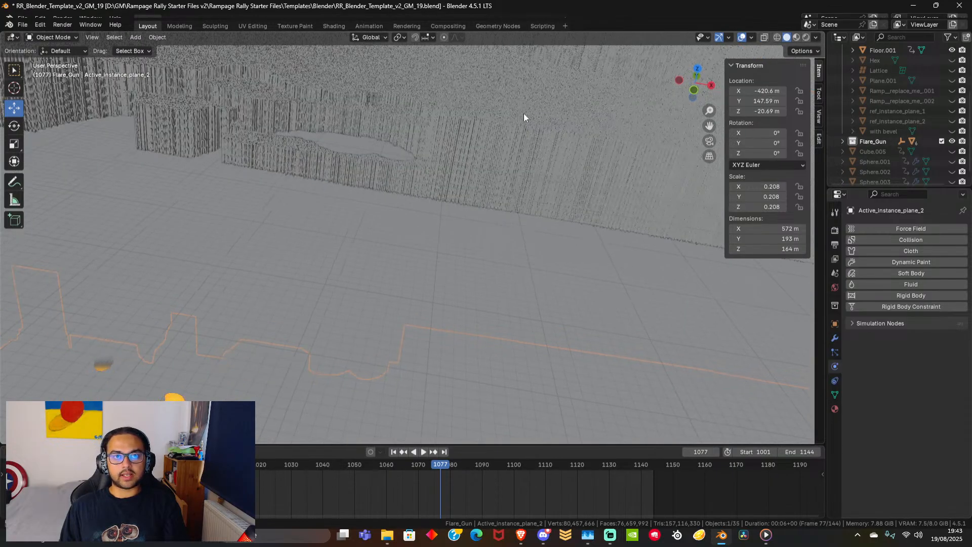
left_click(503, 26)
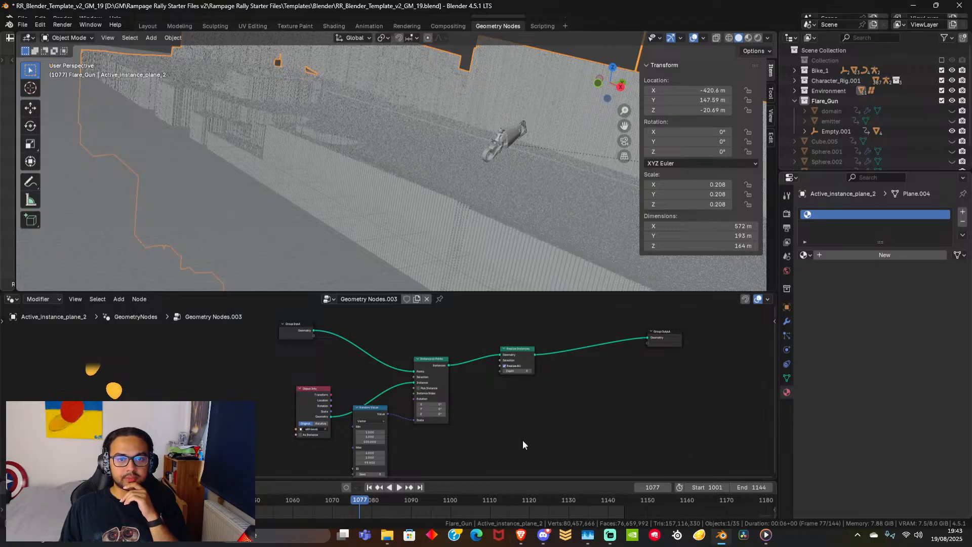
scroll(547, 400, "up", 1)
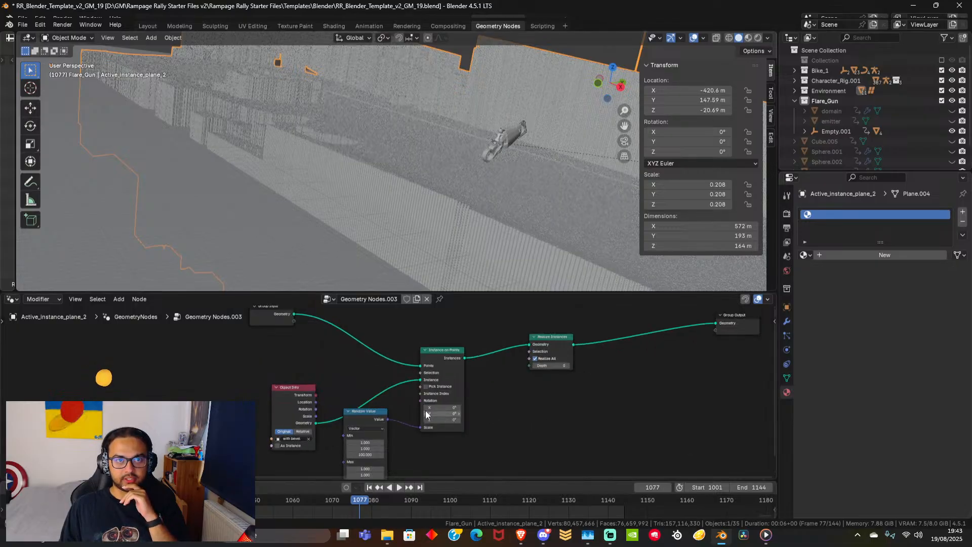
Save the current file, and save a new version as RR_Blender_Template_v2_GM_20.blend.
left_click(22, 25)
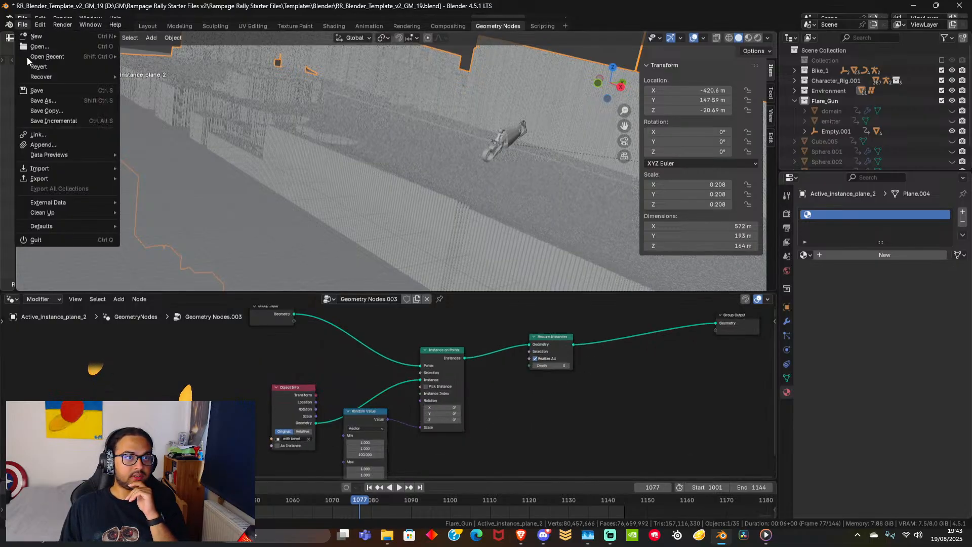
left_click(52, 90)
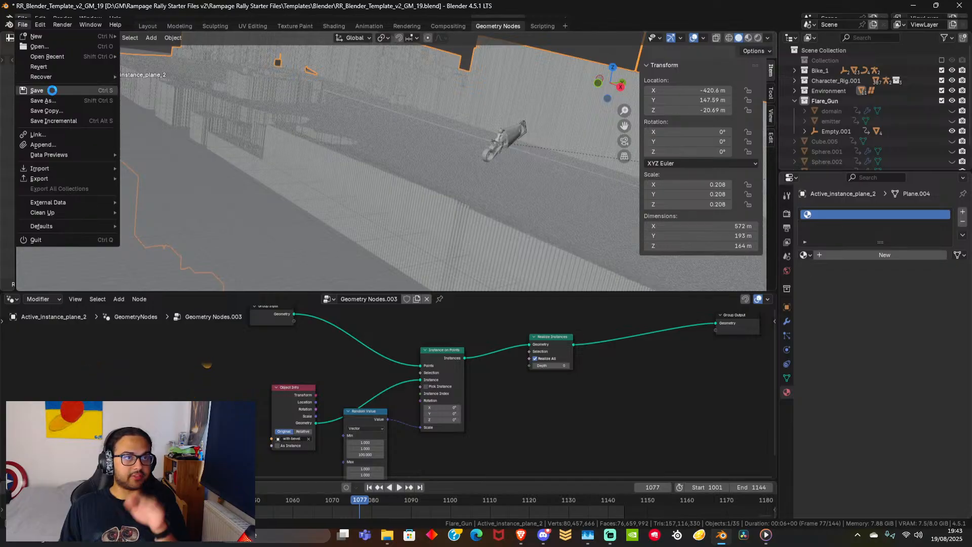
left_click(24, 24)
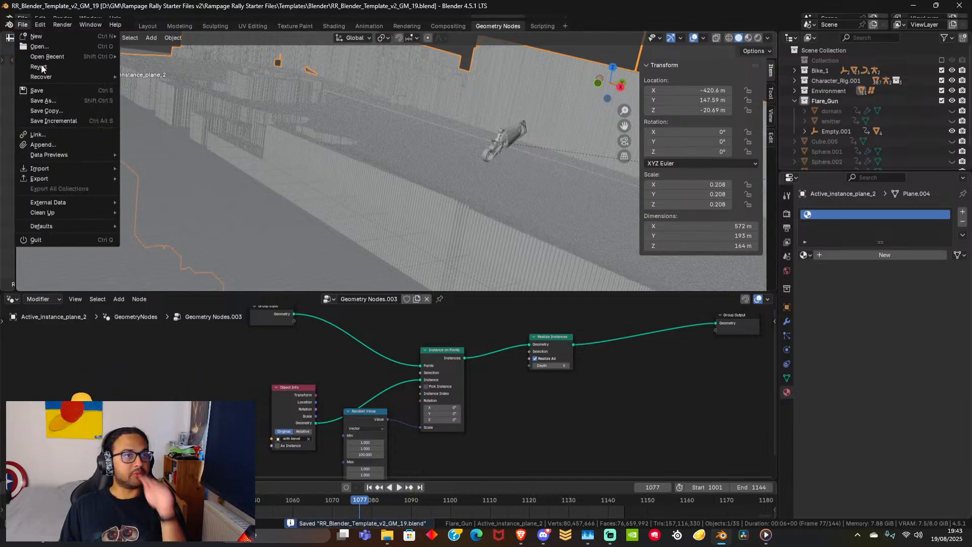
left_click(65, 103)
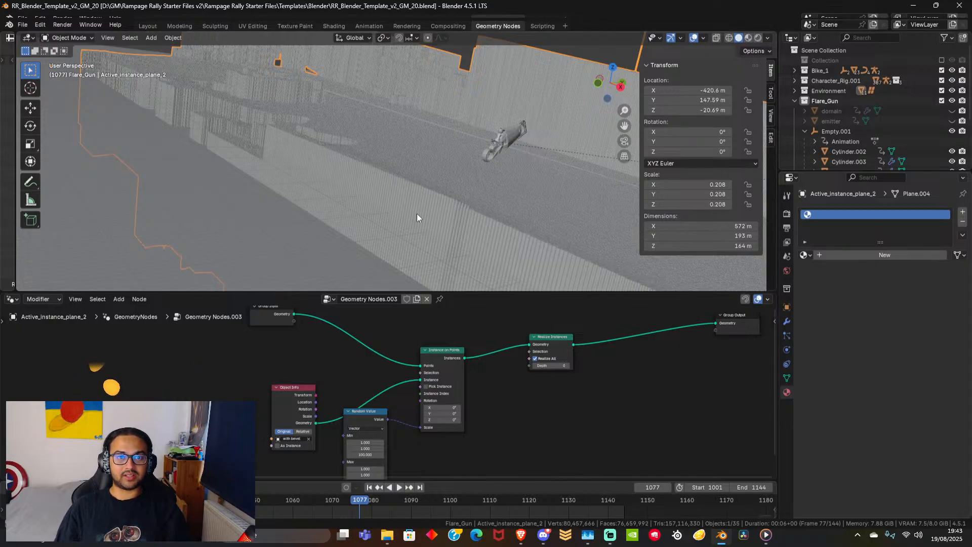
Apply the GeometryNodes modifier on Active_instance_plane_2.
scroll(452, 217, "down", 2)
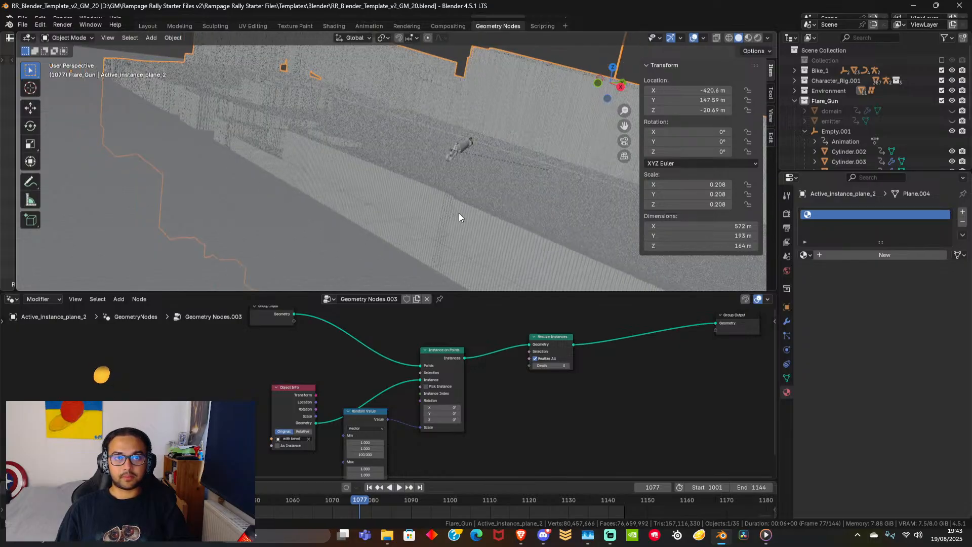
middle_click_drag(459, 213, 461, 213)
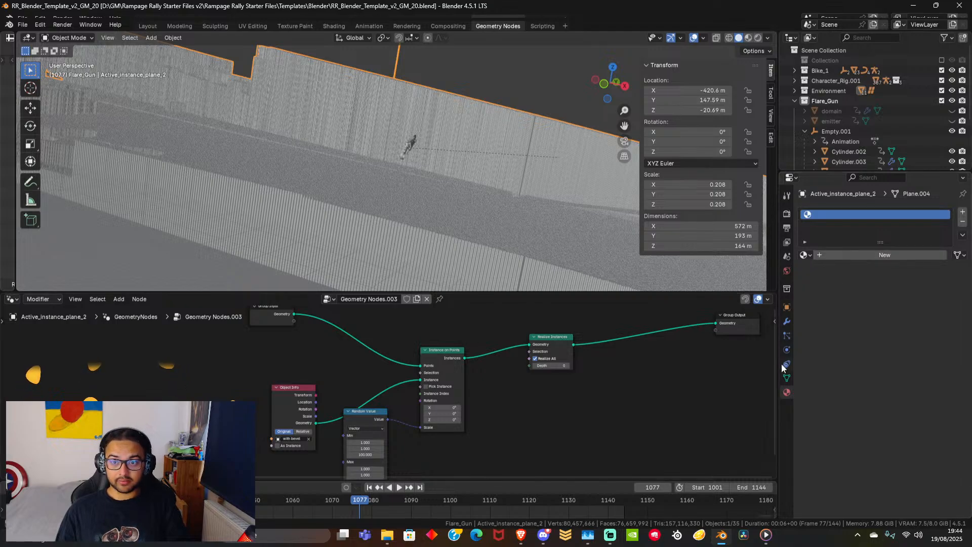
left_click(786, 323)
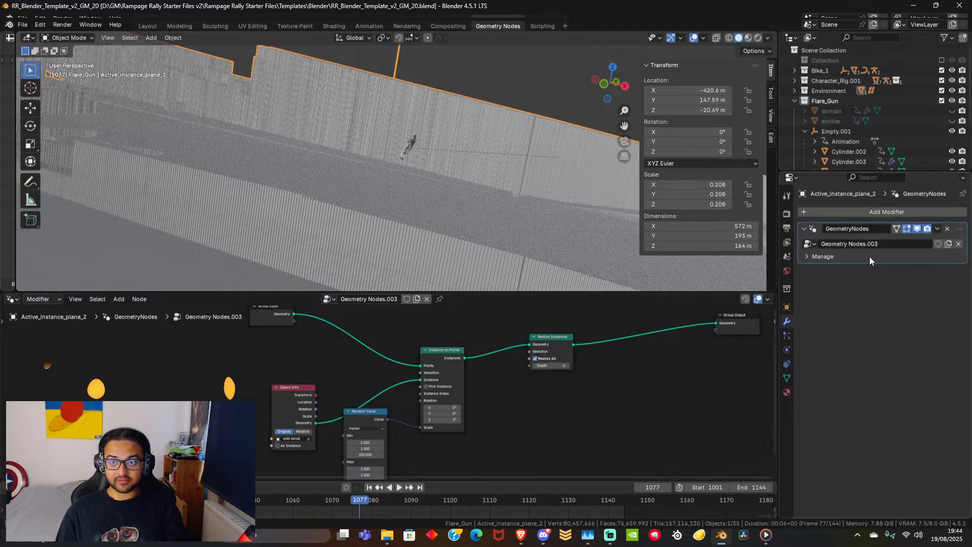
left_click(937, 228)
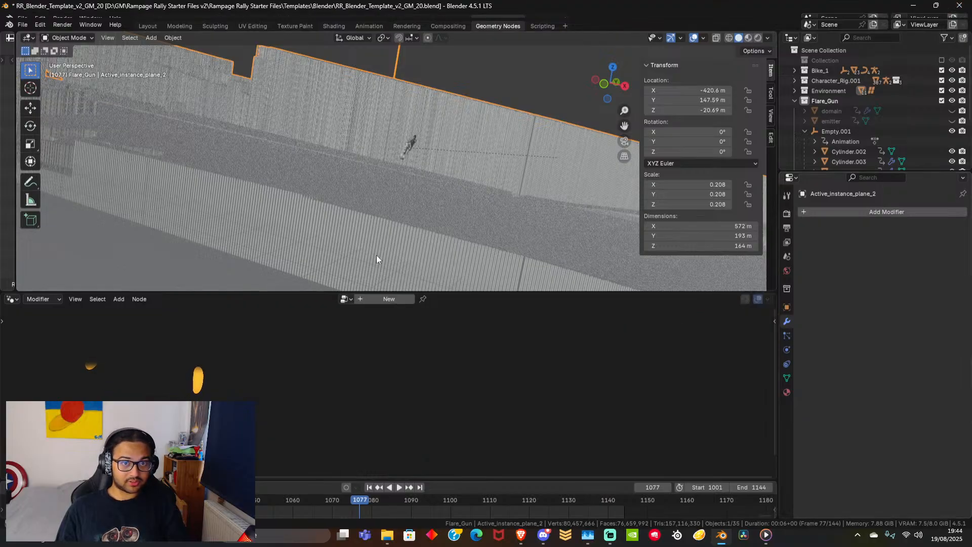
Look over the whole terrain and select the smaller instanced block, Active_instance_plane_1.
middle_click_drag(497, 205, 512, 229)
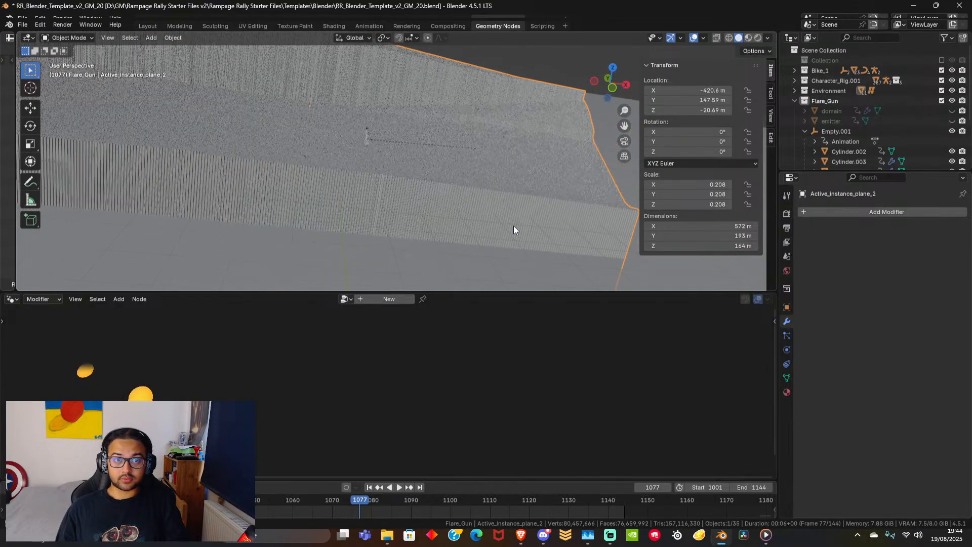
scroll(513, 226, "down", 5)
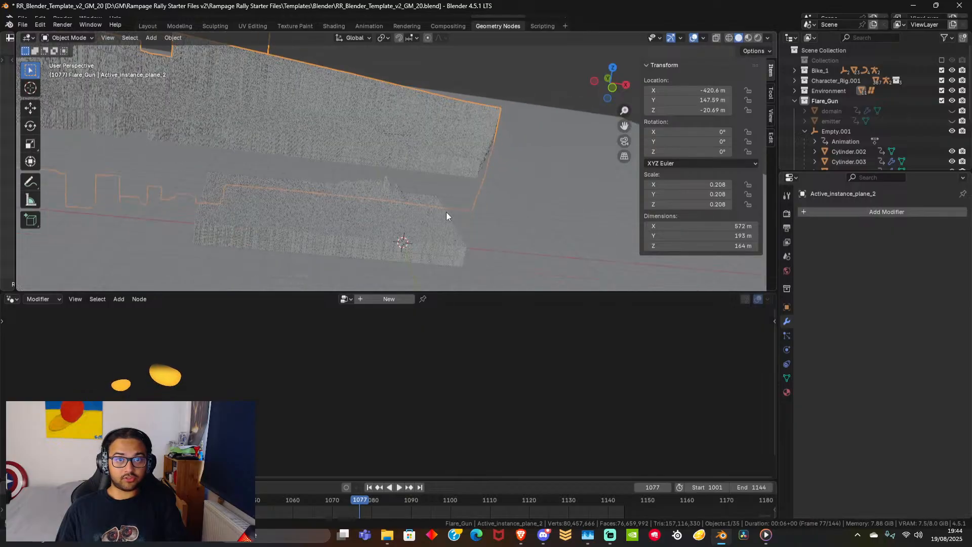
left_click(500, 208)
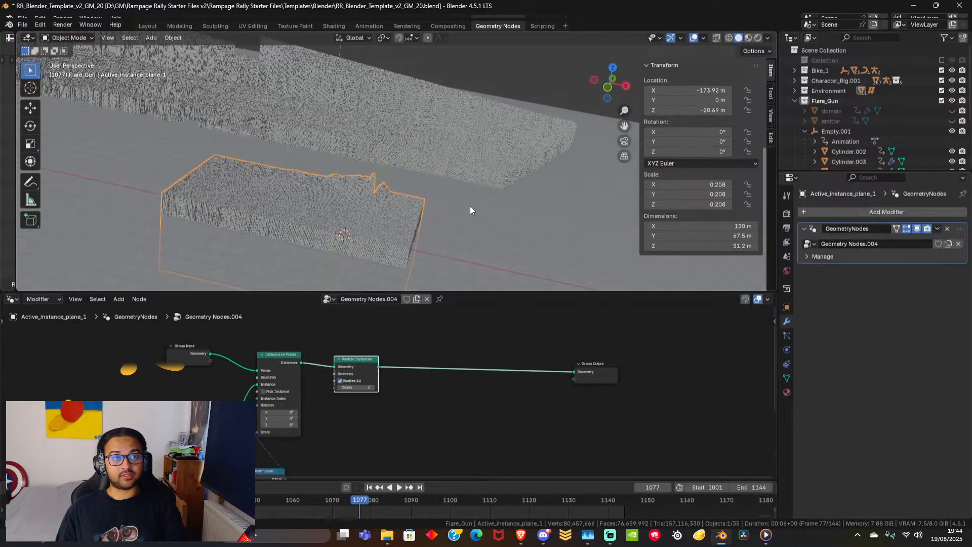
middle_click_drag(469, 205, 431, 217)
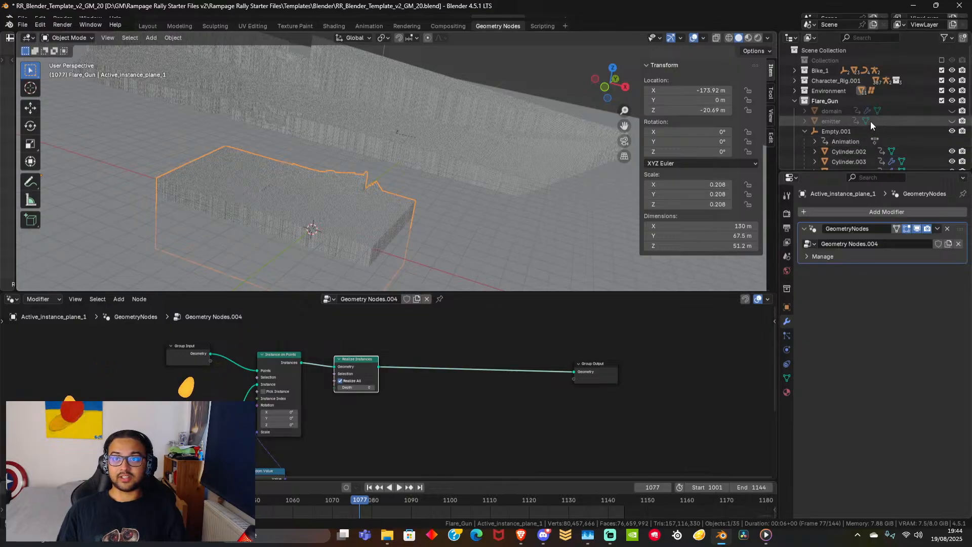
Expand the Environment collection, unhide Plane.001 in the viewport and take a closer look at the terrain.
left_click(794, 91)
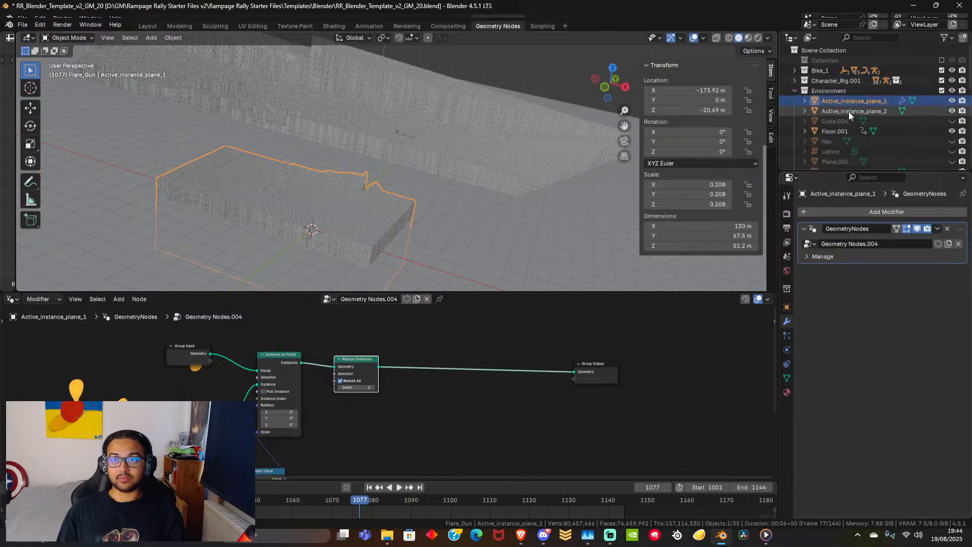
scroll(860, 121, "down", 4)
scroll(914, 98, "up", 1)
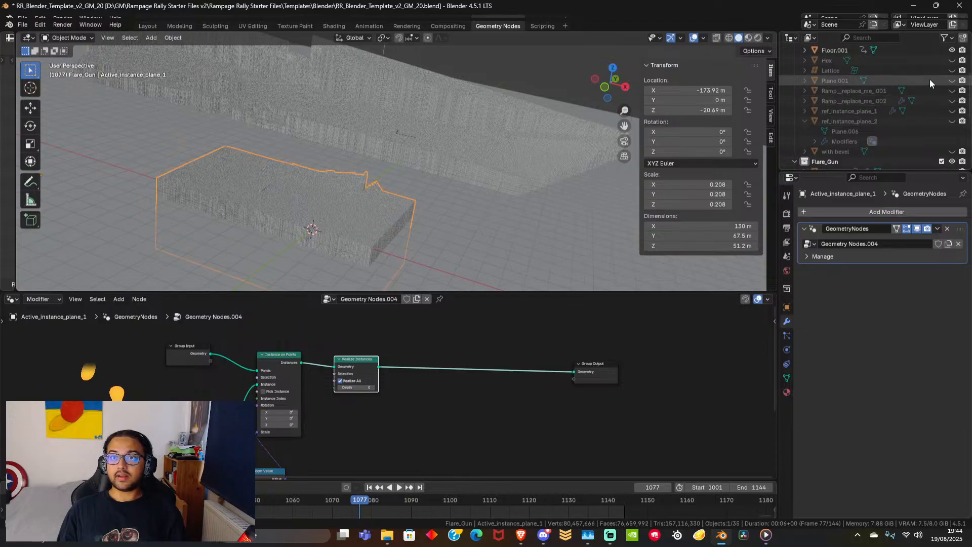
left_click(952, 80)
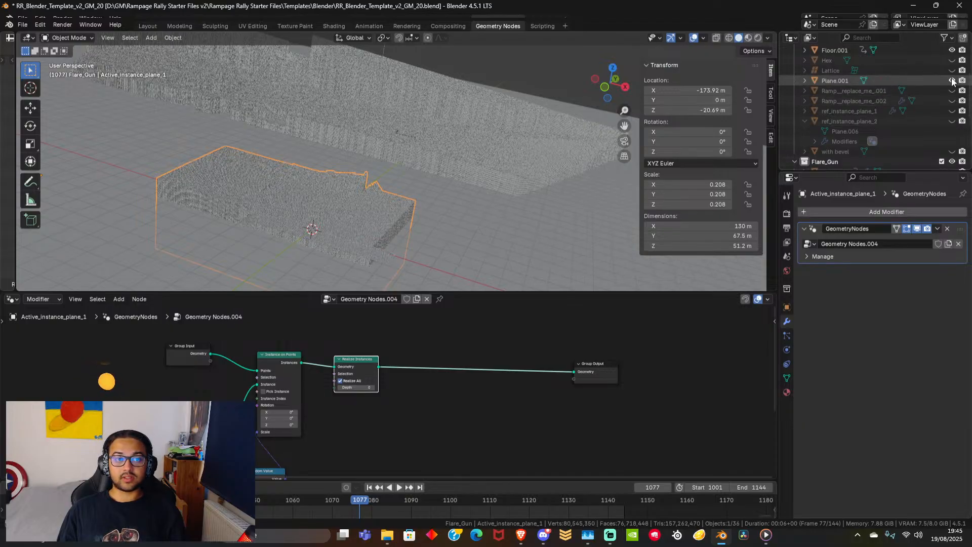
scroll(374, 247, "up", 3)
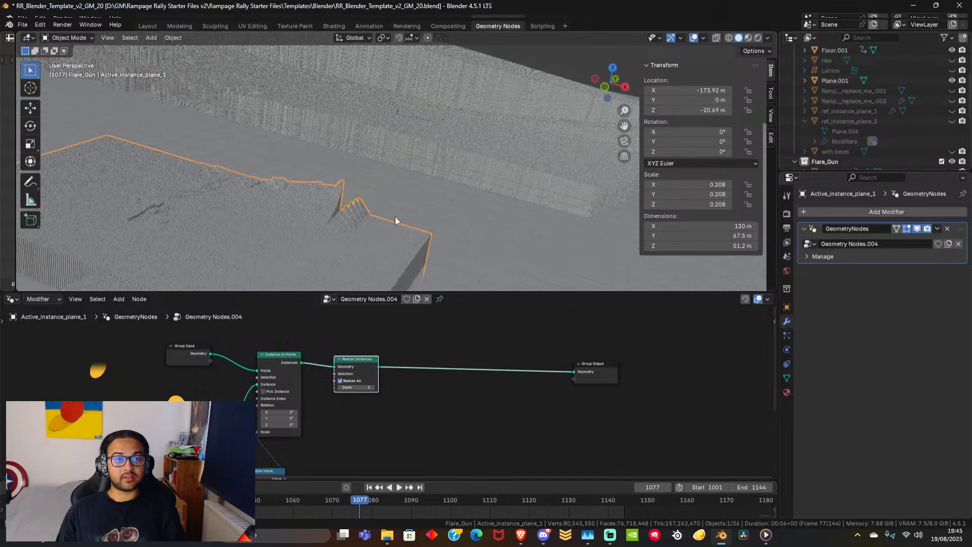
Apply the GeometryNodes modifier on Active_instance_plane_1 and select the floor instead.
middle_click_drag(407, 205, 409, 202, "shift")
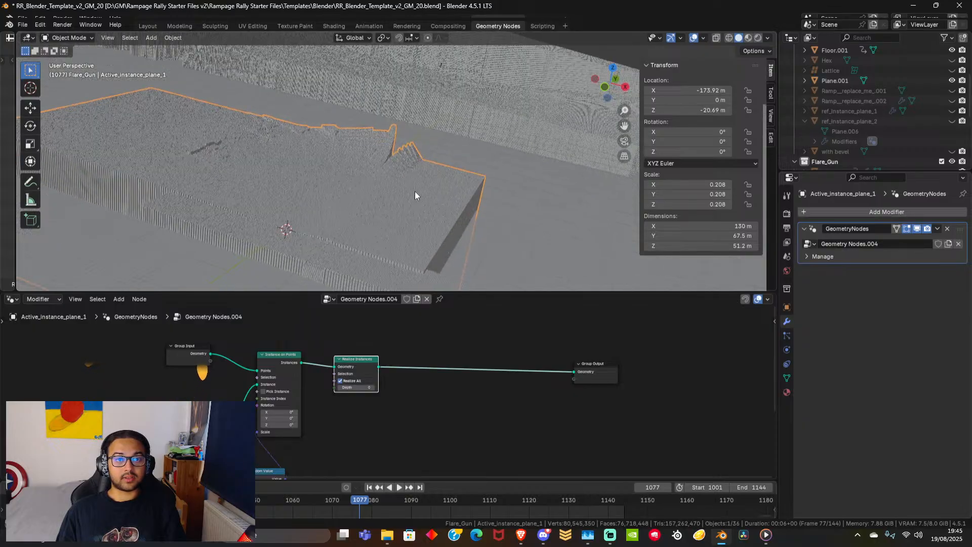
left_click(937, 229)
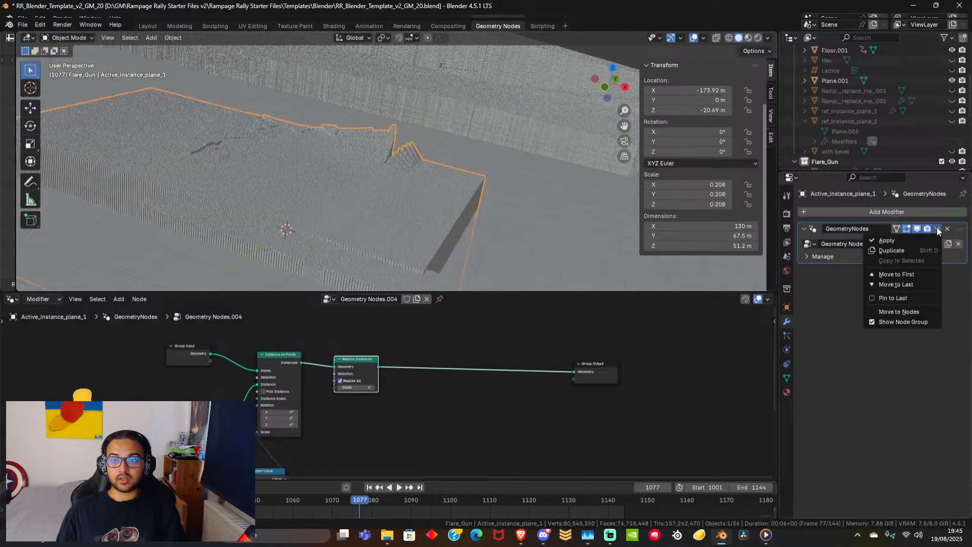
left_click(914, 240)
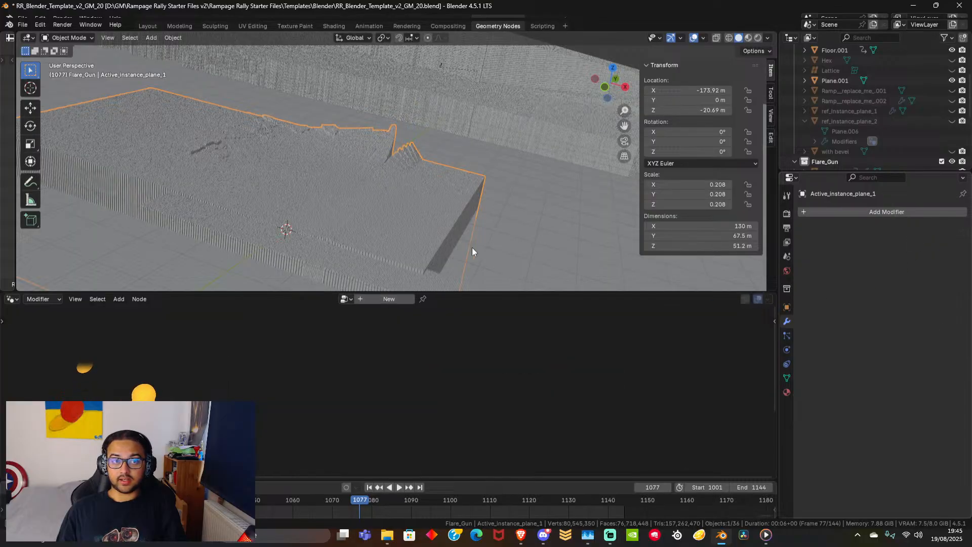
left_click(509, 213)
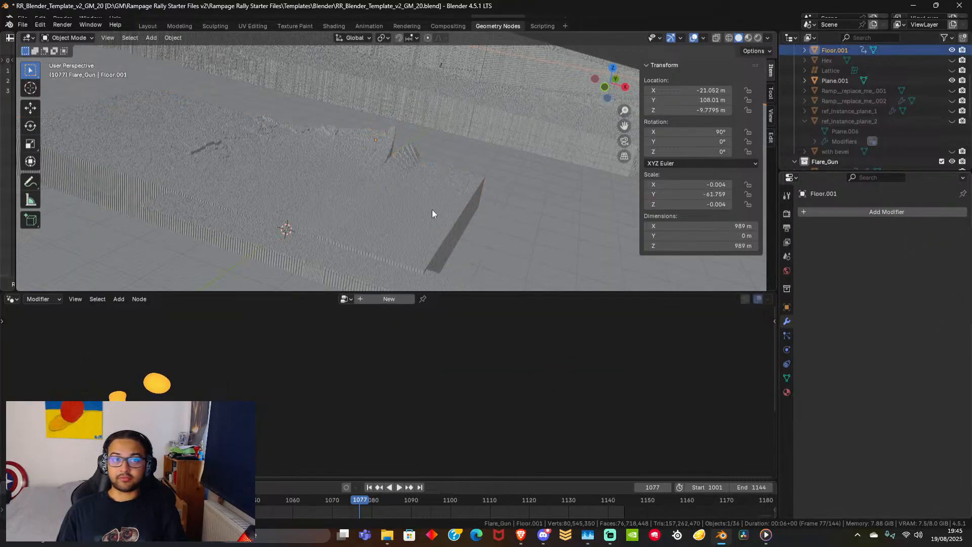
Inspect the terrain's instanced hexagon columns from the front view and up close around the spiky ridge.
scroll(429, 206, "up", 6)
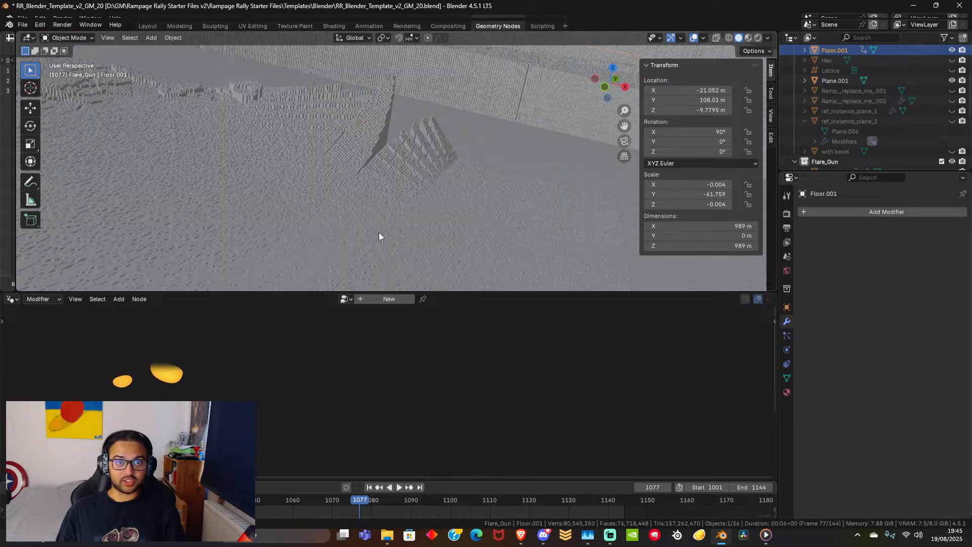
scroll(411, 208, "up", 6)
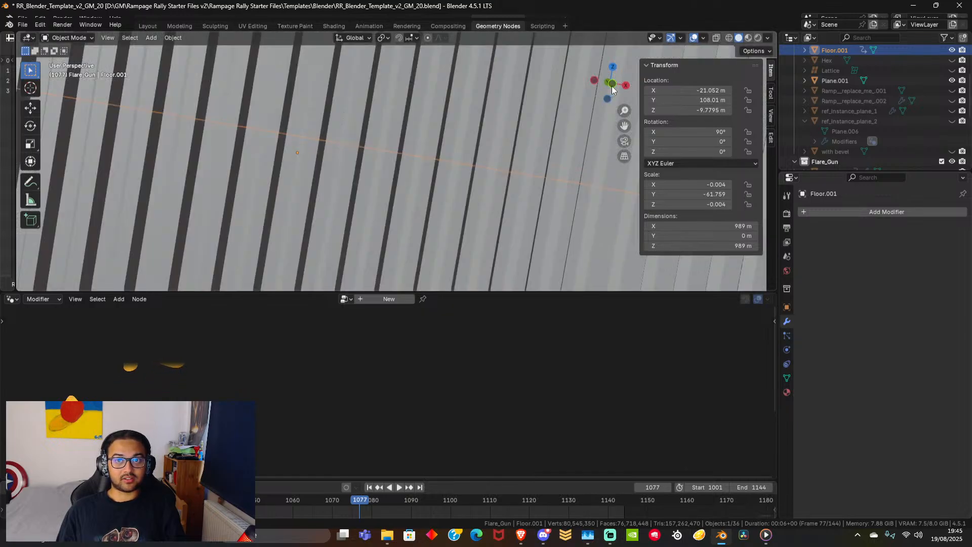
left_click(612, 85)
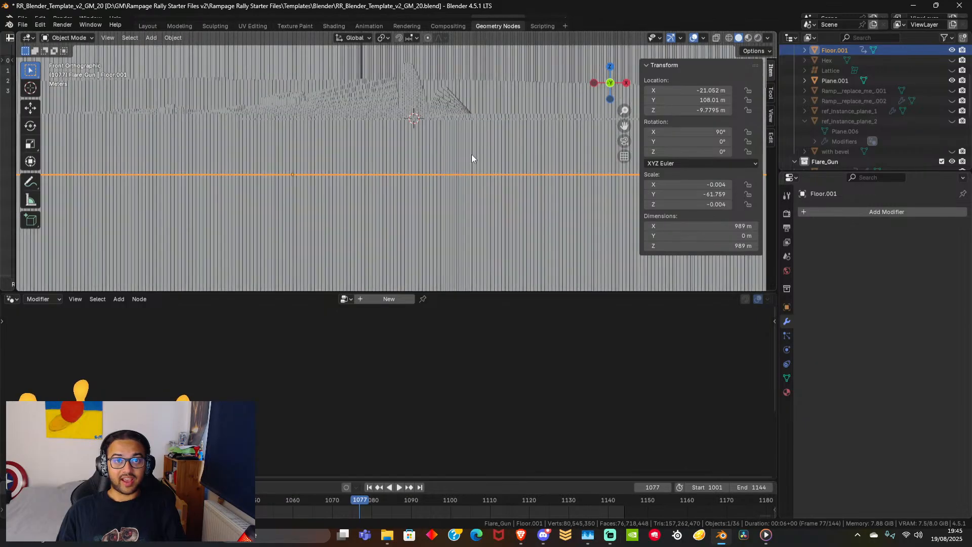
middle_click_drag(463, 160, 407, 184)
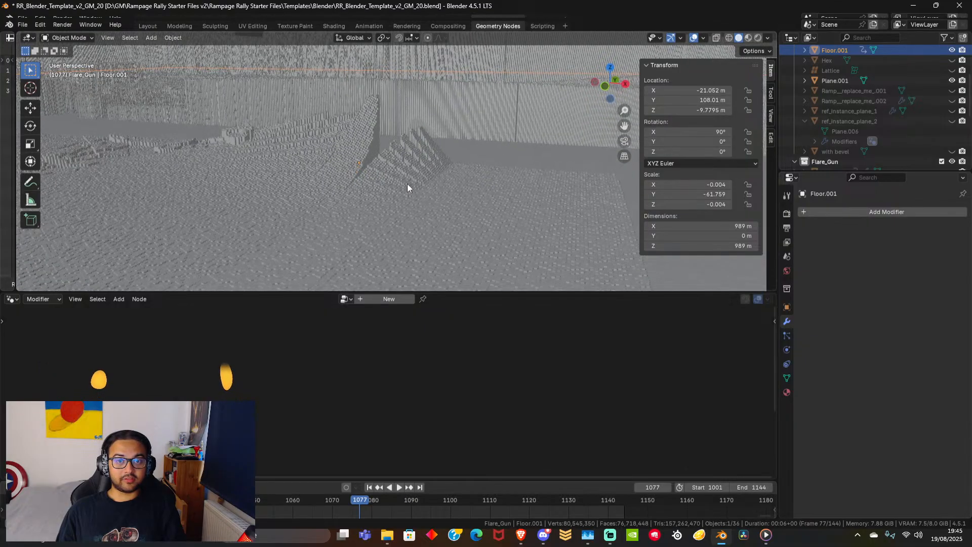
scroll(407, 185, "up", 5)
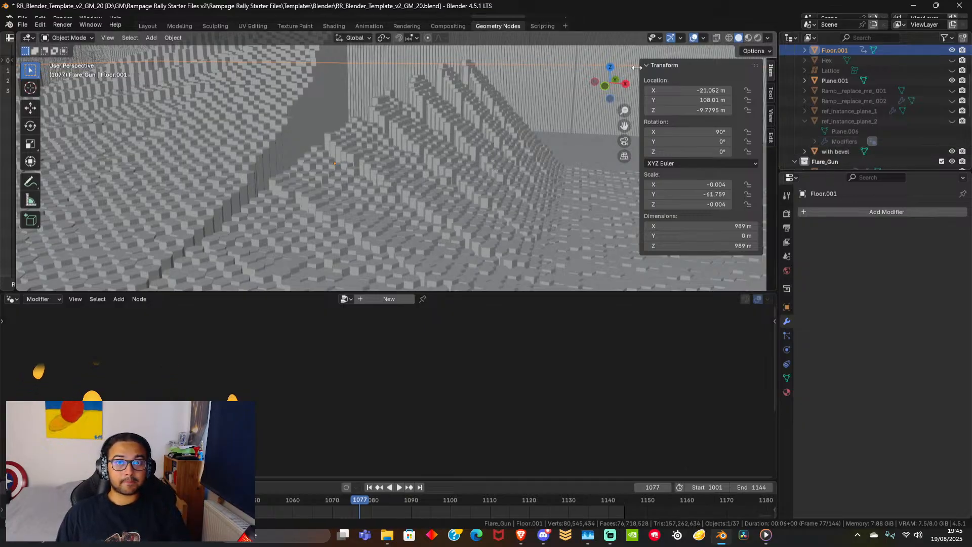
scroll(426, 196, "down", 8)
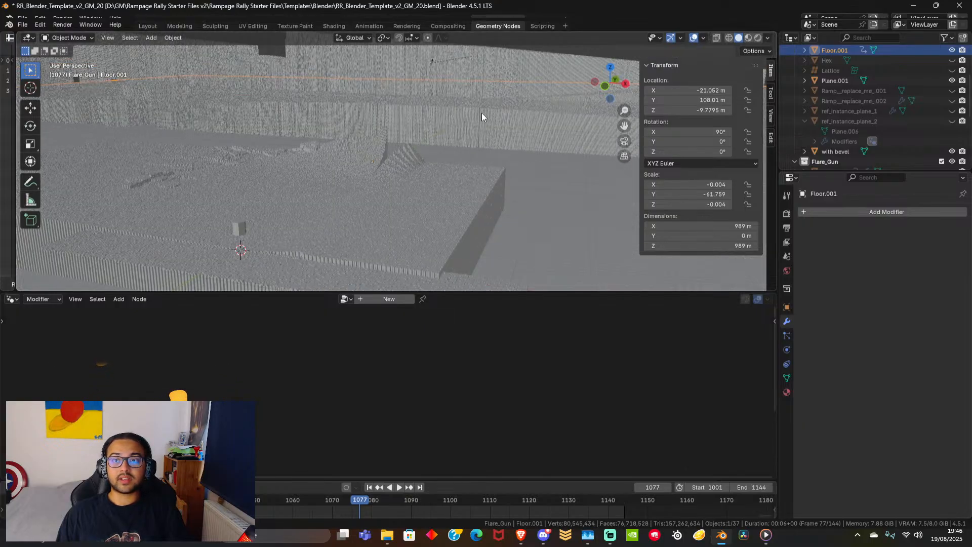
Hide Active_instance_plane_1 and Active_instance_plane_2 in the viewport, leaving the single hexagon block in view.
scroll(909, 66, "up", 4)
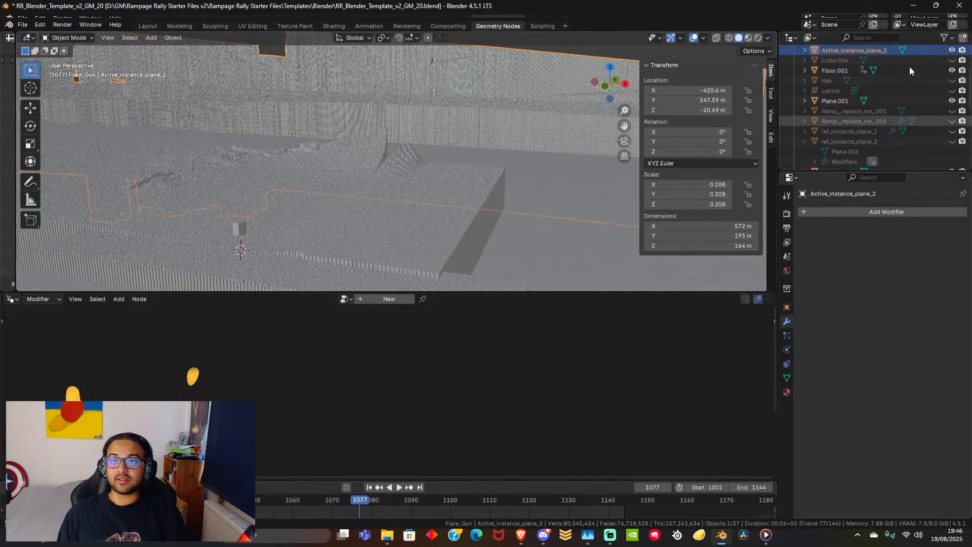
left_click(952, 101)
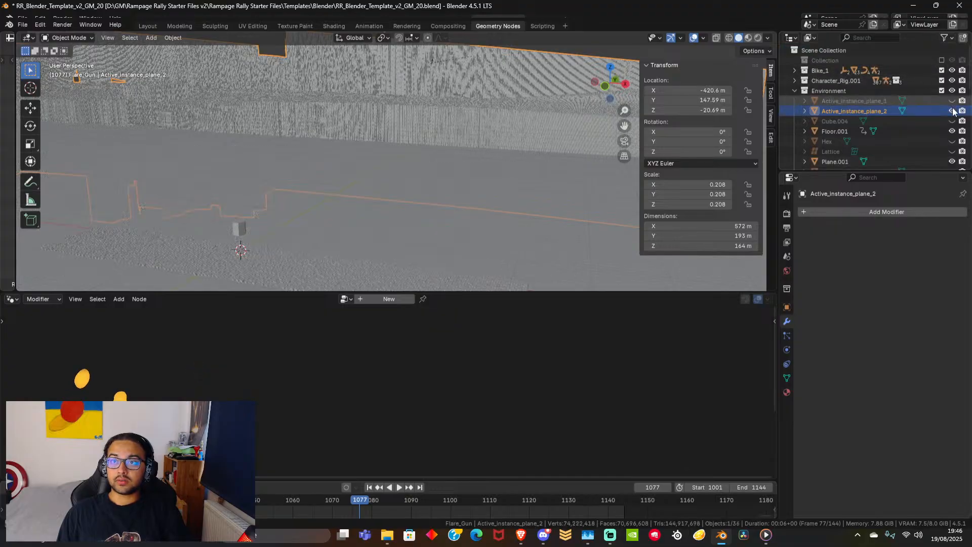
left_click(952, 111)
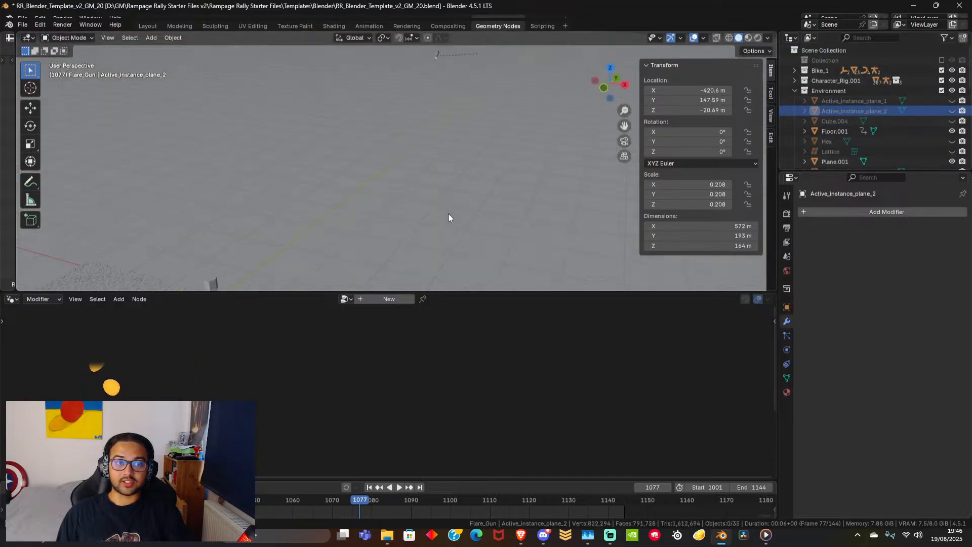
middle_click_drag(254, 266, 395, 174, "shift")
scroll(324, 174, "down", 5)
scroll(368, 177, "up", 5)
scroll(367, 177, "down", 5)
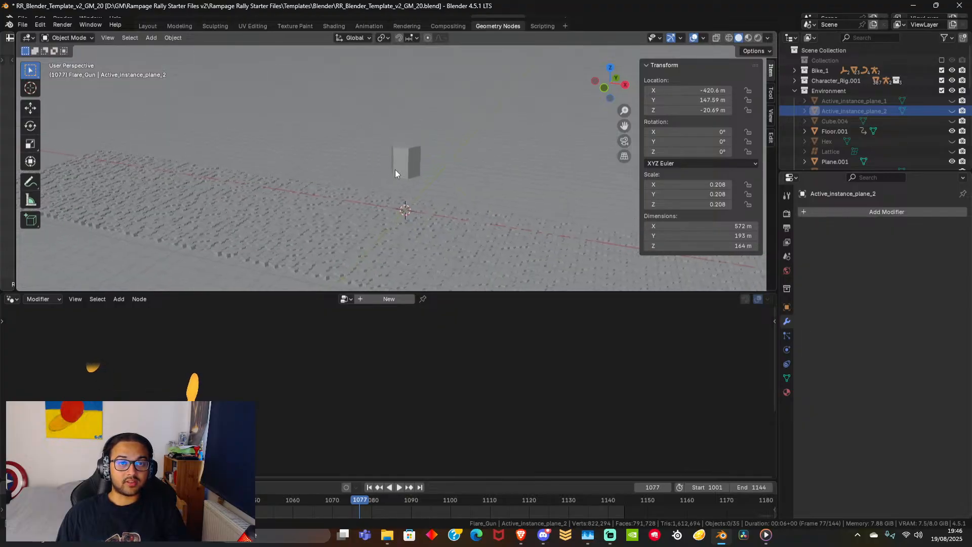
Add a Subdivision Surface modifier to the "with bevel" hexagon block and set its viewport levels to 3.
left_click(413, 165)
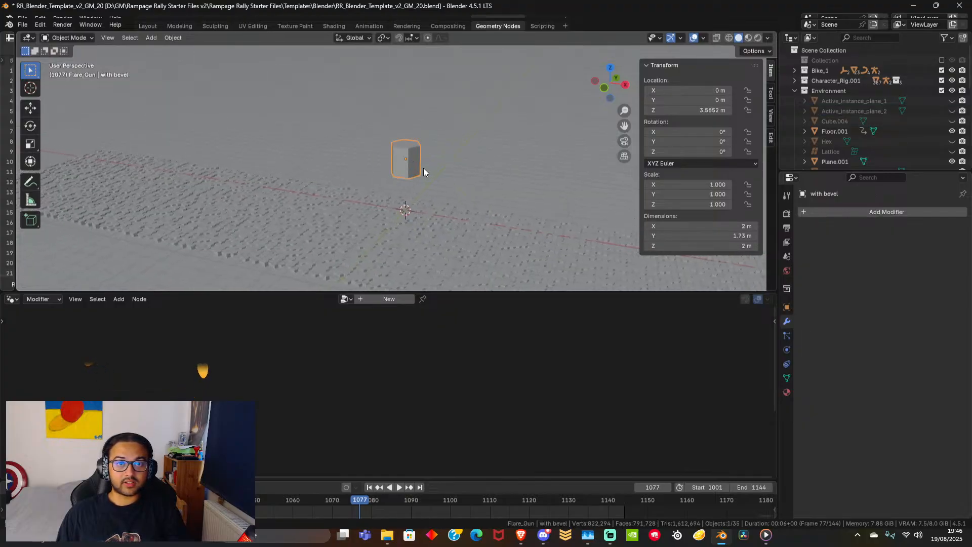
left_click(830, 210)
mouse_move(816, 248)
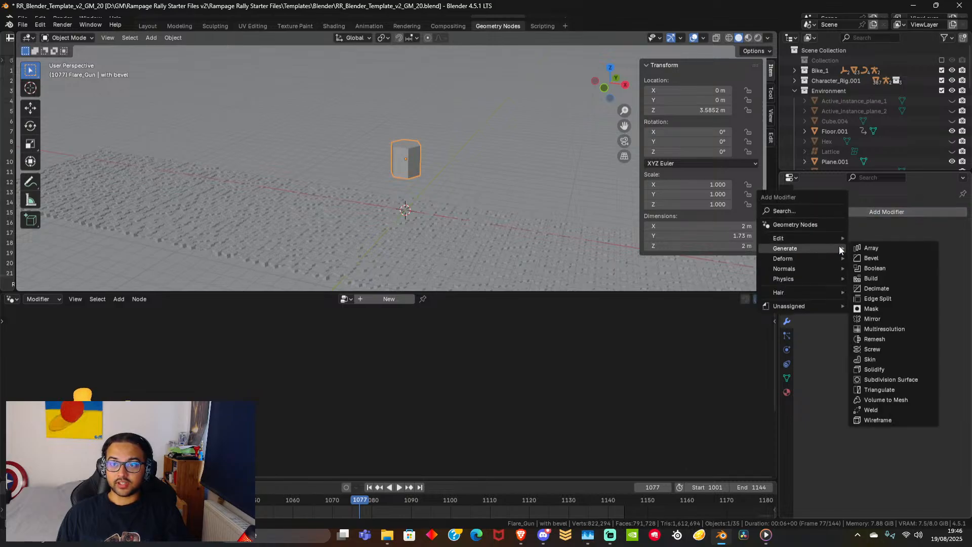
left_click(887, 380)
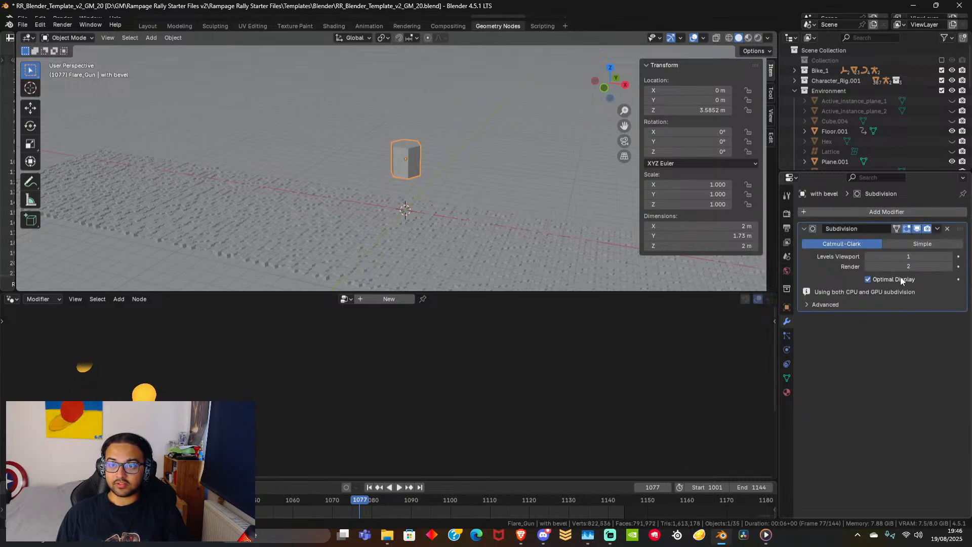
left_click(949, 258)
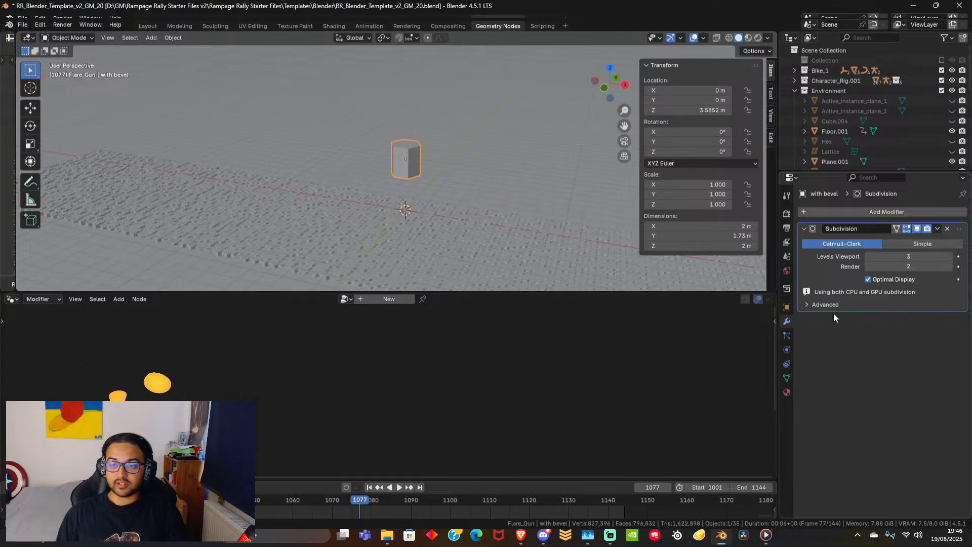
left_click(937, 229)
left_click(925, 244)
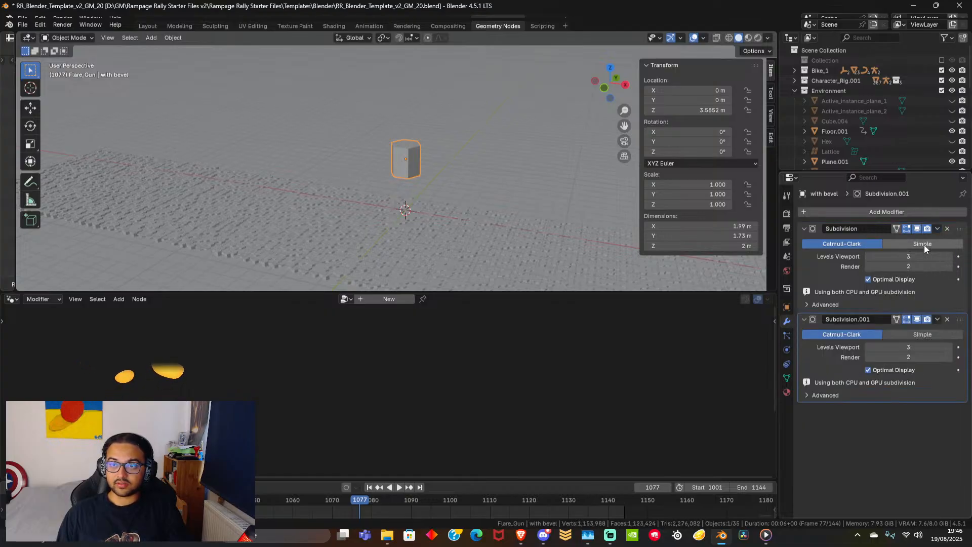
left_click(947, 319)
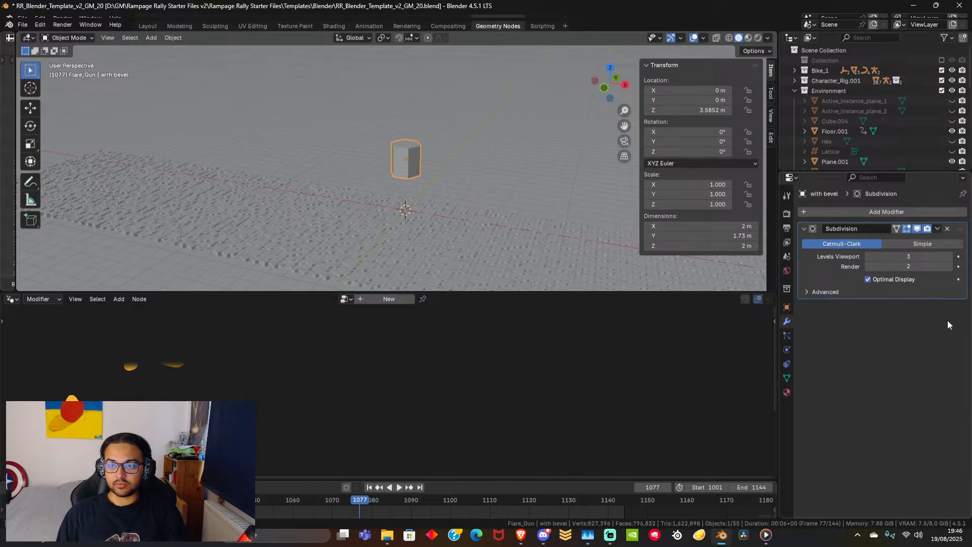
Apply the Subdivision modifier on the "with bevel" hexagon and check the subdivided mesh in Edit Mode.
left_click(937, 229)
left_click(931, 242)
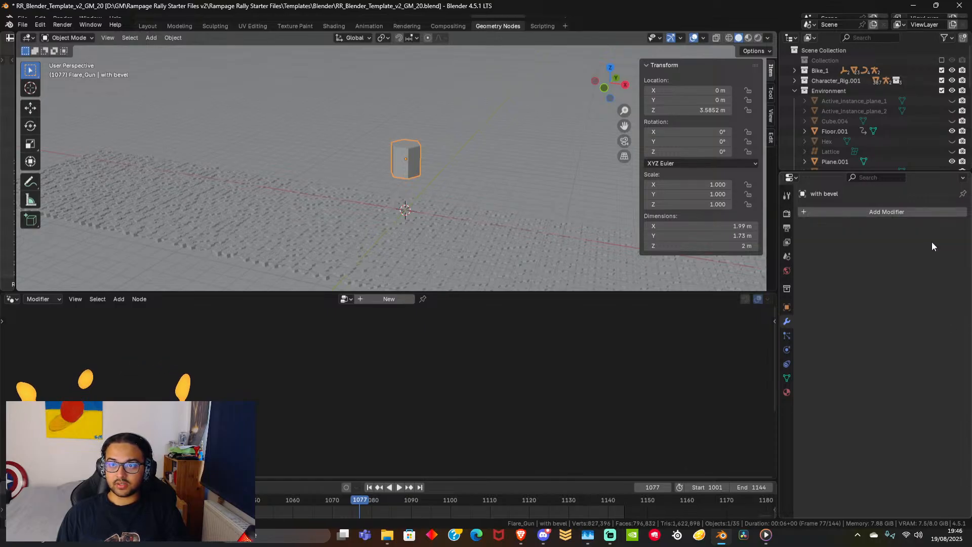
key("Tab")
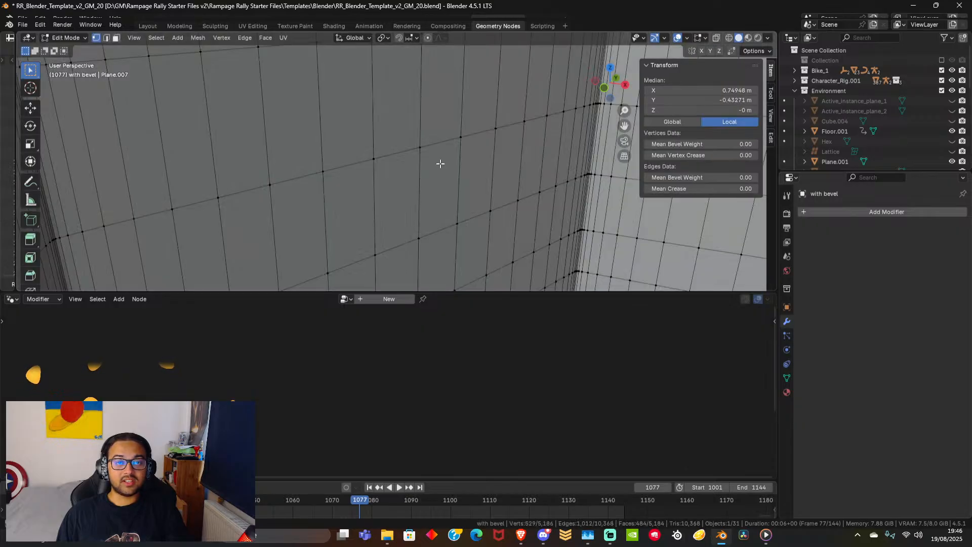
scroll(440, 163, "up", 10)
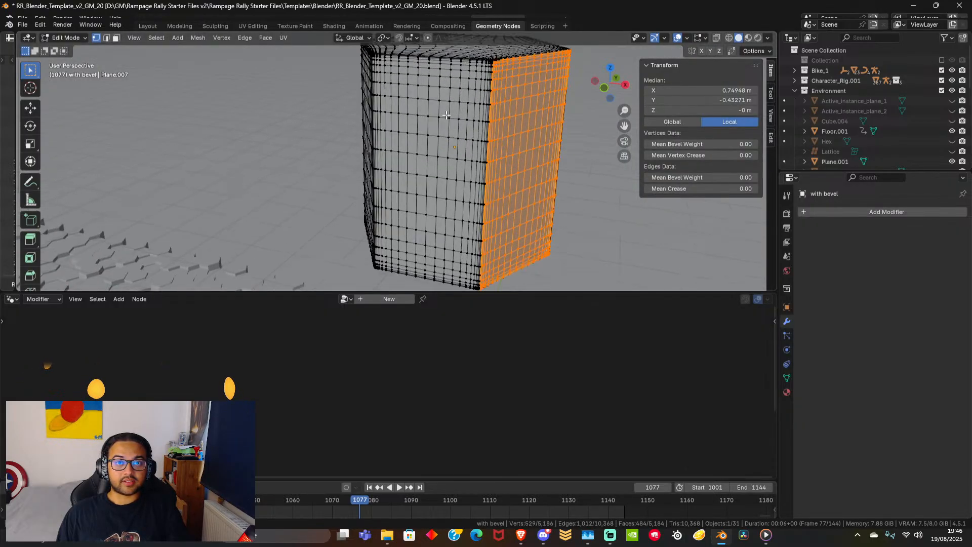
scroll(448, 114, "down", 6)
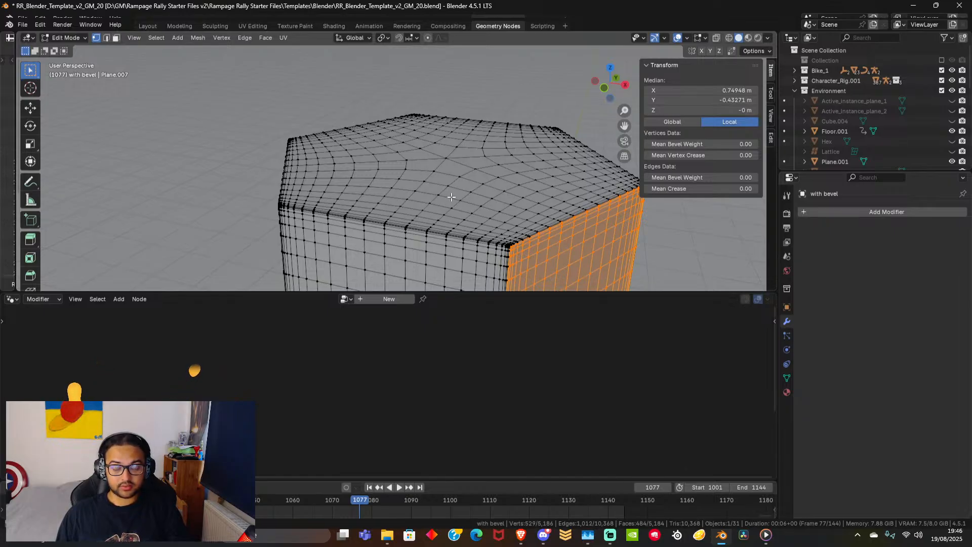
key("Tab")
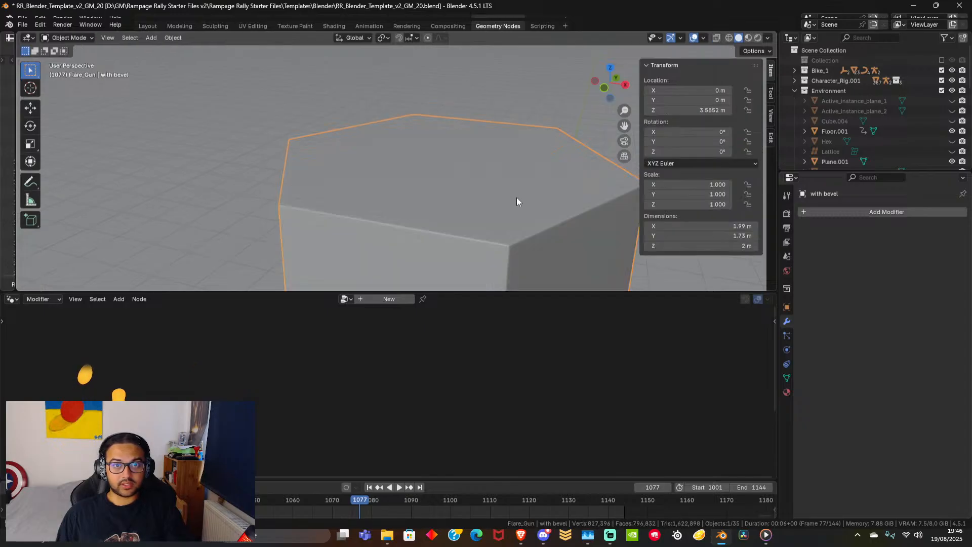
Bring back the unapplied level 3 Subdivision modifier to view the hexagon's base mesh, and apply the modifier in Object Mode.
key("ctrl+3")
key("Tab")
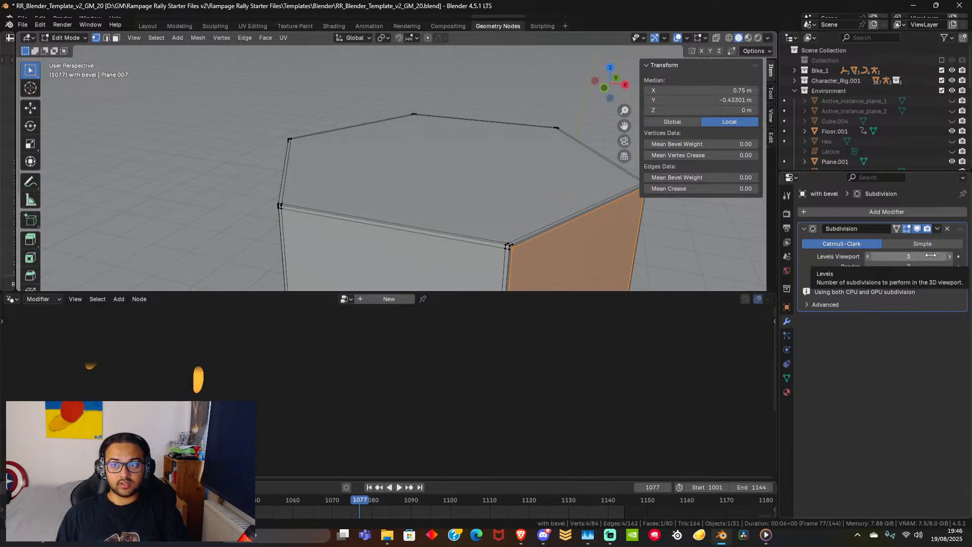
left_click(937, 228)
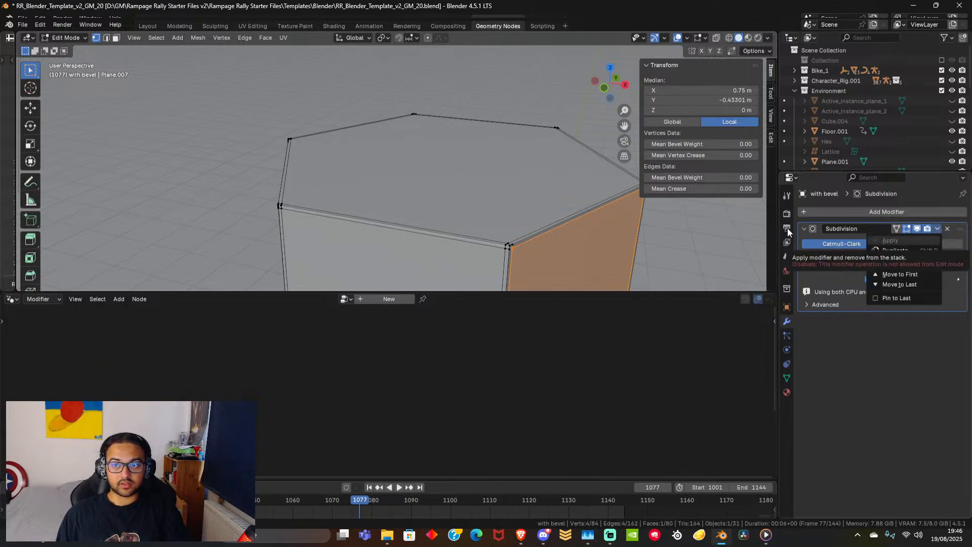
key("Tab")
left_click(937, 228)
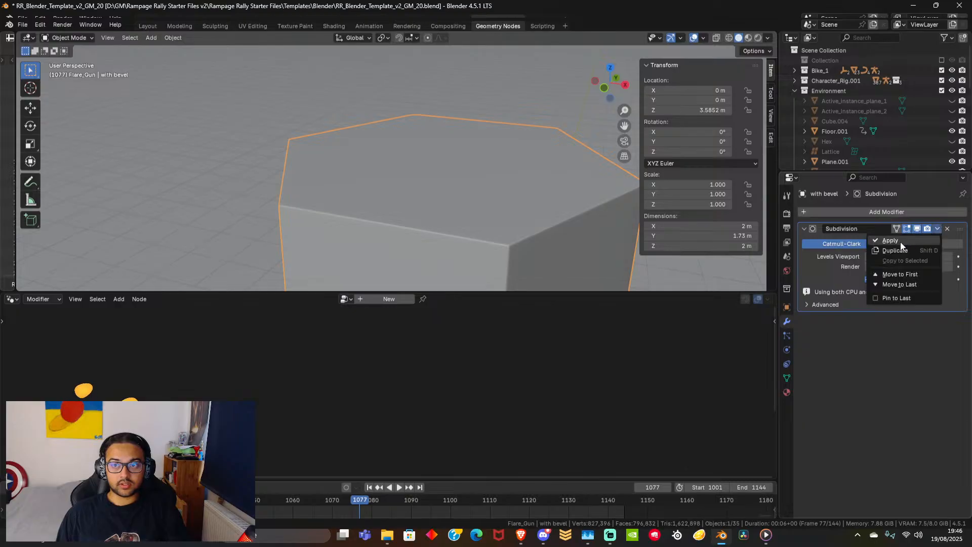
left_click(900, 242)
Examine the subdivided topology across the top of the "with bevel" hexagon in Edit Mode and return to Object Mode.
key("Tab")
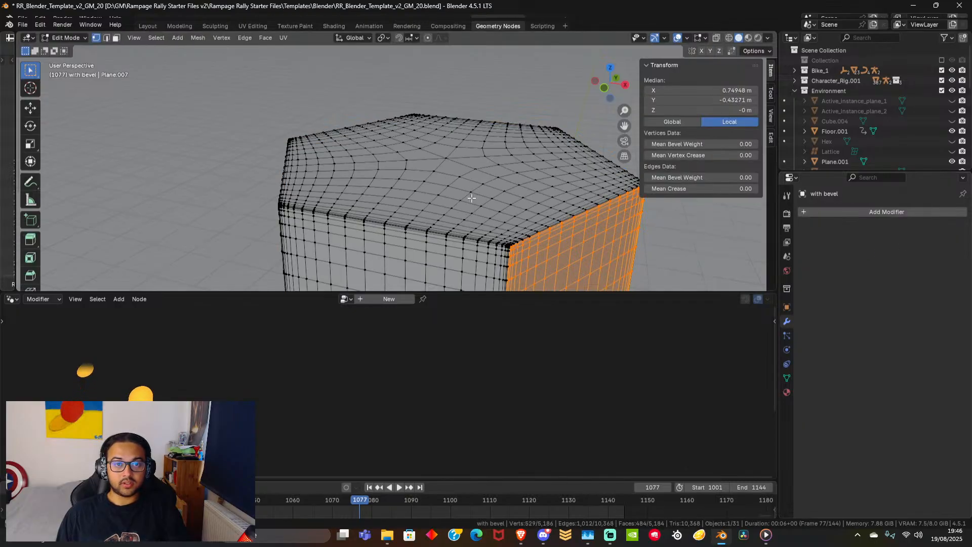
scroll(471, 198, "up", 5)
scroll(434, 178, "down", 5)
scroll(446, 176, "up", 3)
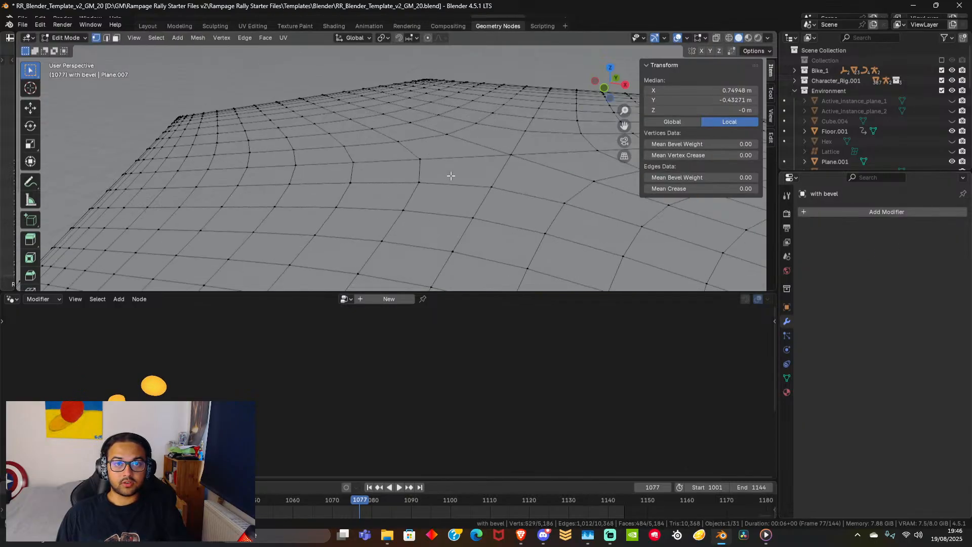
middle_click_drag(450, 176, 334, 281, "shift")
middle_click_drag(455, 203, 458, 177, "shift")
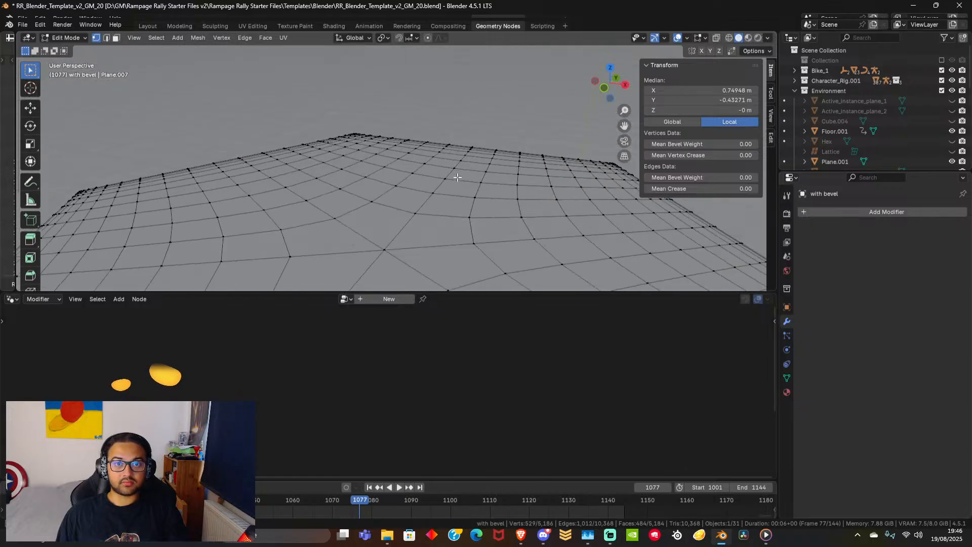
scroll(457, 178, "down", 10)
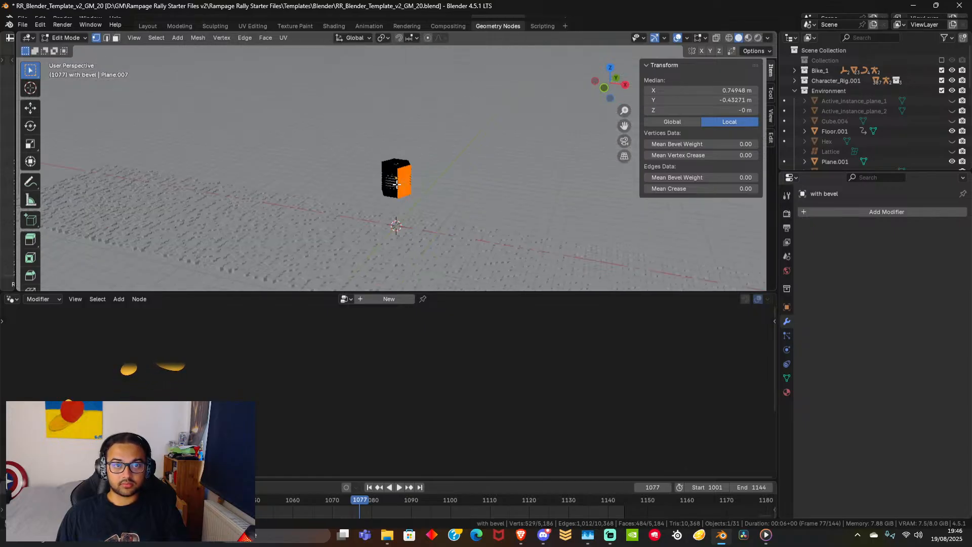
scroll(397, 185, "up", 8)
scroll(405, 189, "down", 5)
key("Tab")
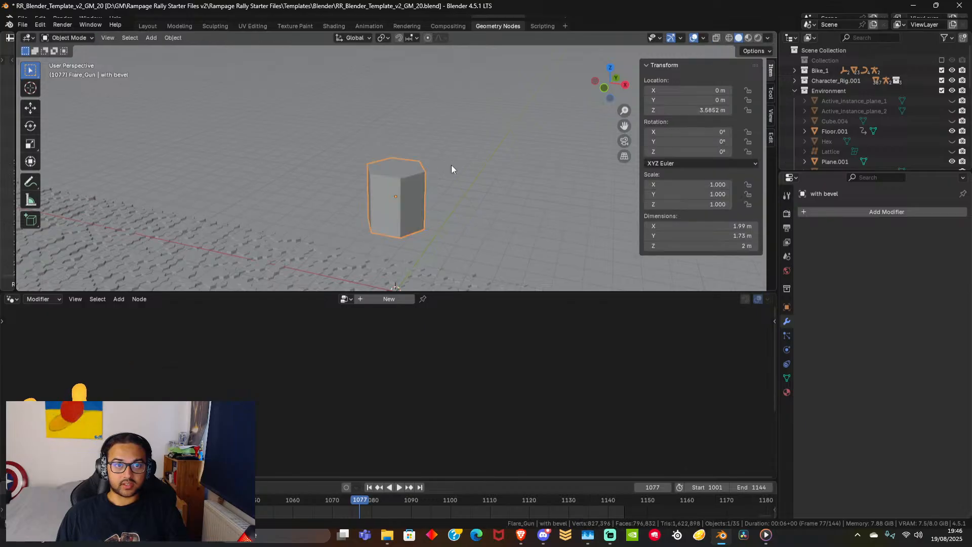
Deselect the hexagon block to view its bevelled edges, and select the "with bevel" object again.
left_click(440, 194)
scroll(439, 199, "up", 3)
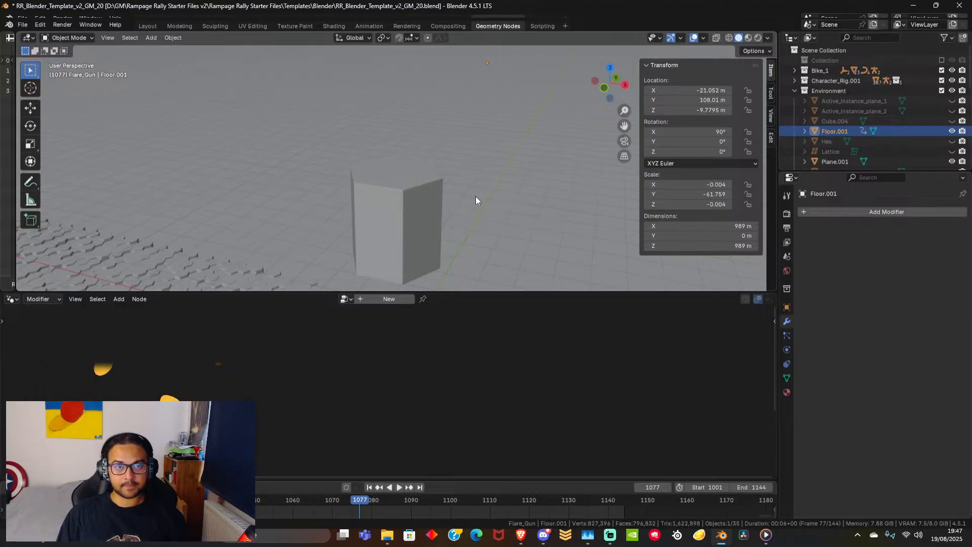
scroll(475, 196, "down", 5)
left_click(404, 171)
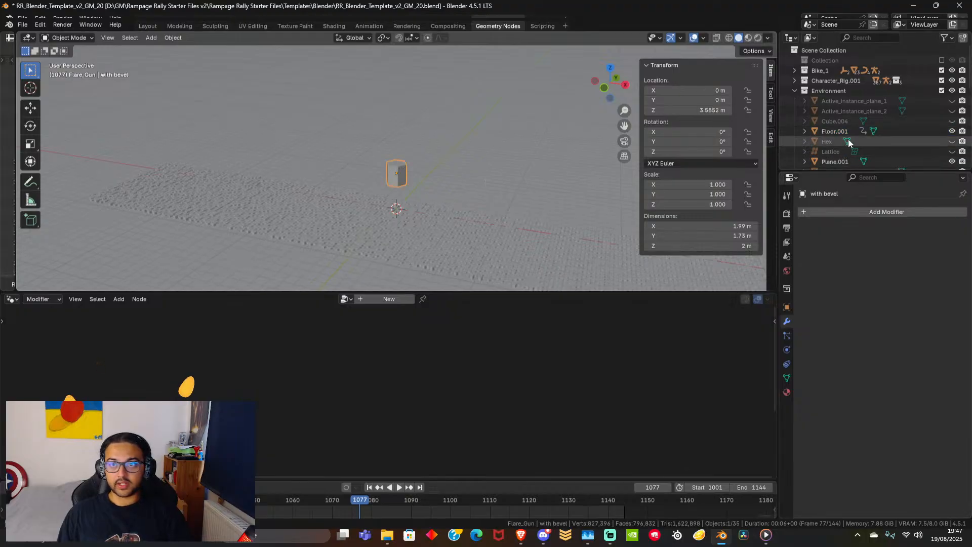
Hide the "with bevel" hexagon and show the Ramp_replace_me_.001 terrain object in the Environment collection.
scroll(918, 129, "down", 5)
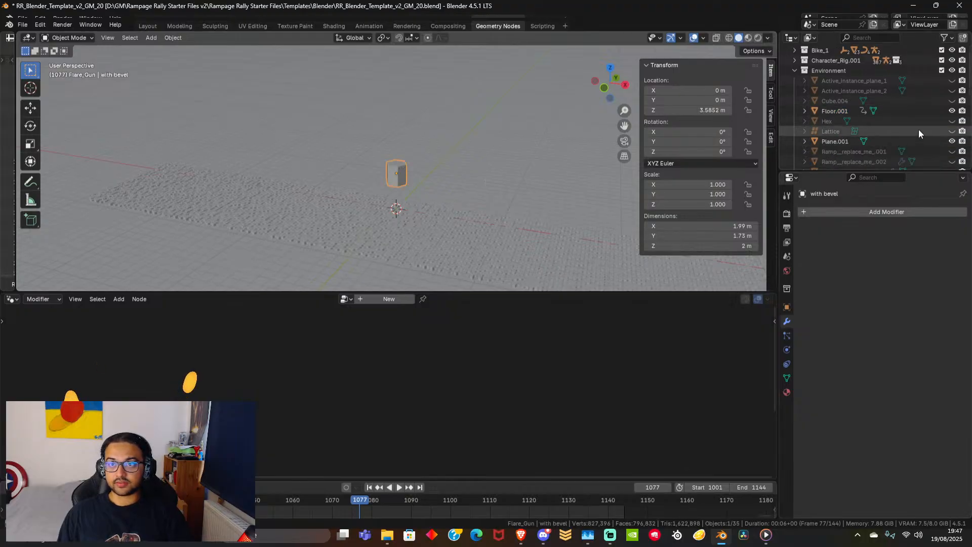
left_click(951, 151)
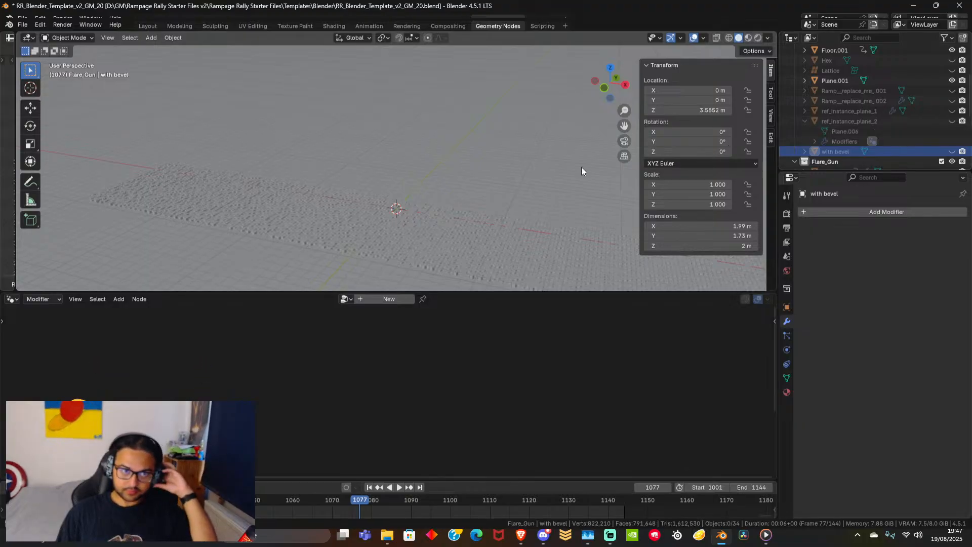
scroll(439, 240, "up", 3)
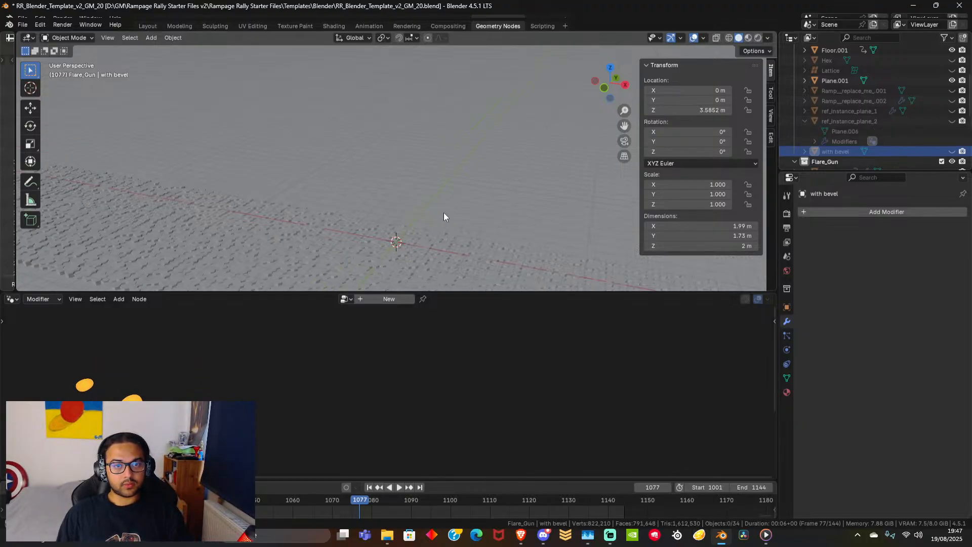
scroll(457, 206, "down", 3)
middle_click_drag(449, 208, 409, 210)
left_click(951, 92)
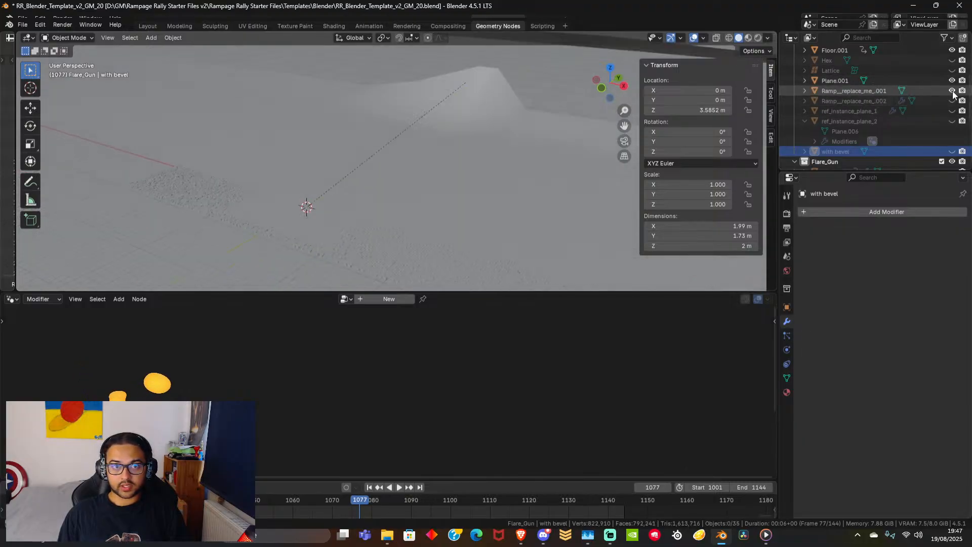
left_click(952, 101)
left_click(952, 101)
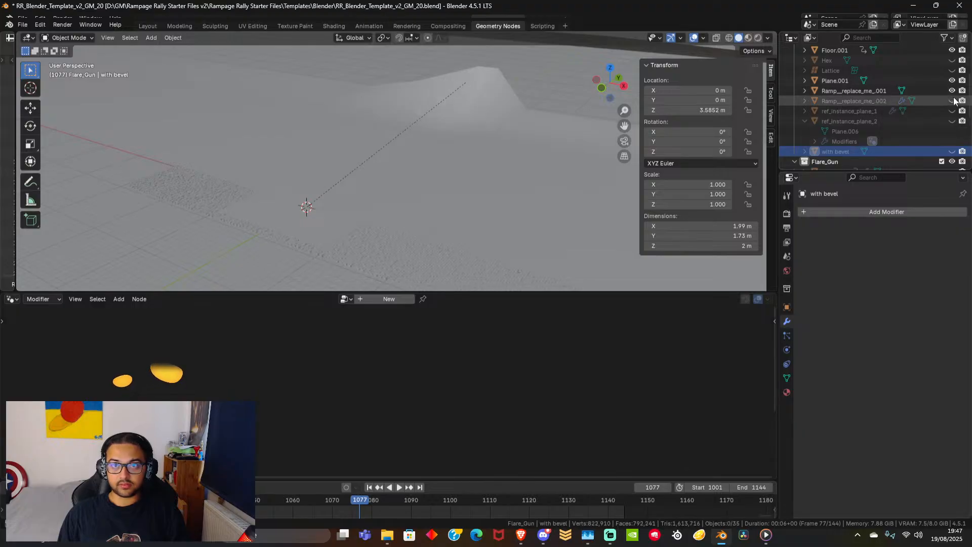
Show the Active_instance_plane_2 and Active_instance_plane_1 hexagon instances in the Environment collection.
scroll(433, 214, "up", 4)
middle_click_drag(433, 214, 460, 180)
scroll(914, 77, "up", 3)
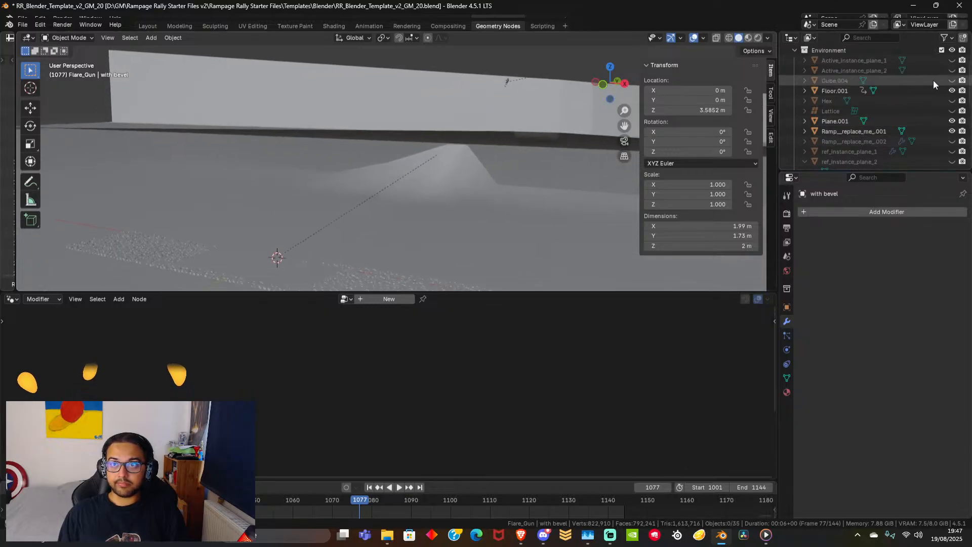
left_click(952, 70)
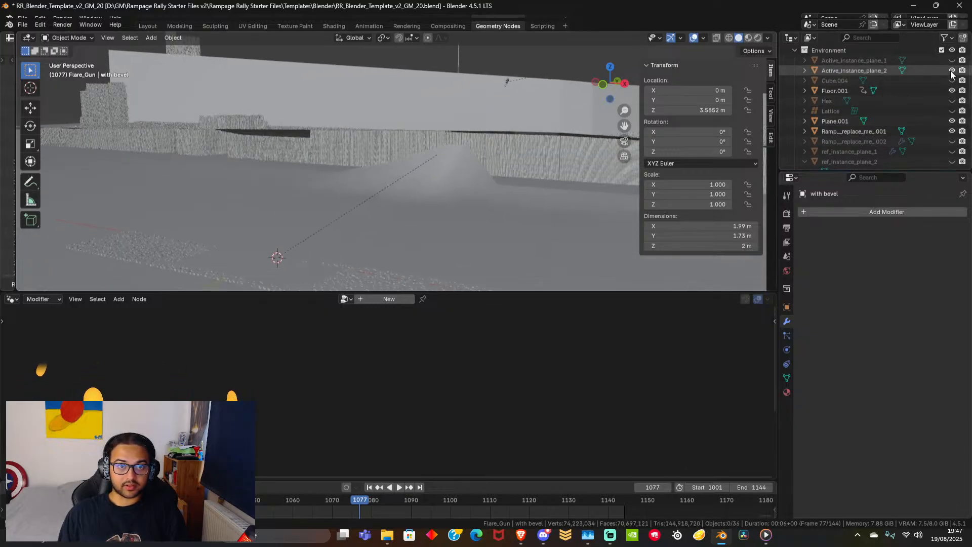
left_click(951, 60)
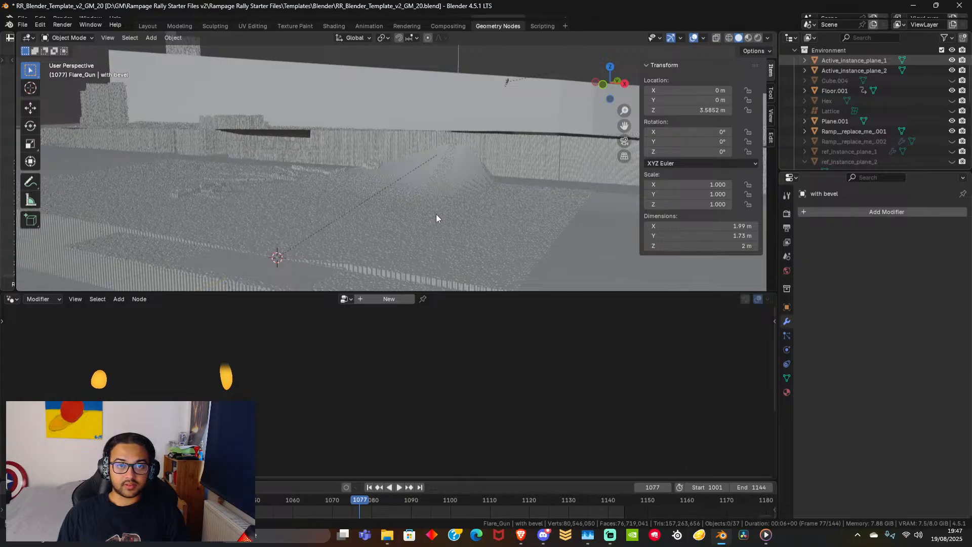
Examine how the hexagon instances cover the ground and the ramp, up close and from a distance.
scroll(431, 219, "up", 4)
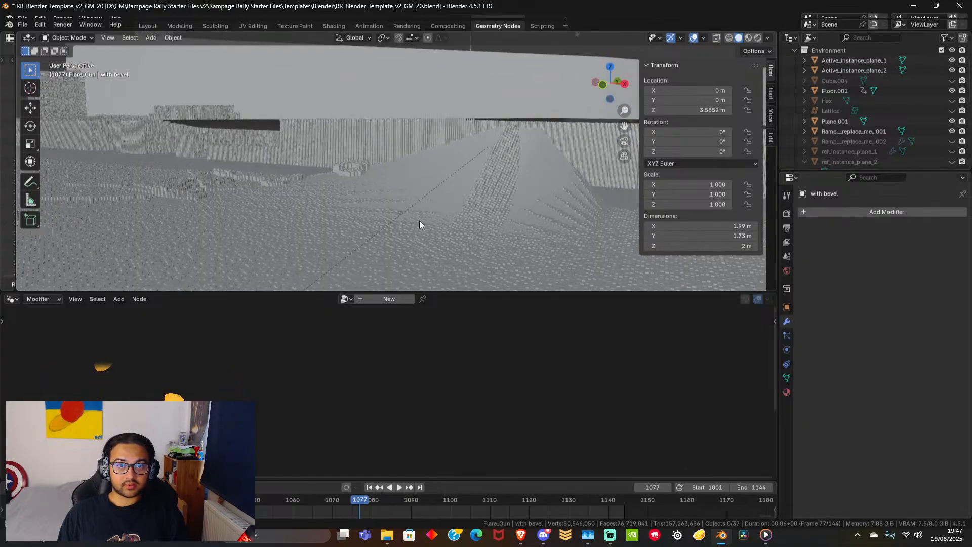
mouse_move(419, 221)
middle_mouse_down()
mouse_move(362, 208)
mouse_move(412, 214)
middle_mouse_up()
scroll(390, 214, "down", 4)
scroll(397, 211, "up", 7)
scroll(396, 217, "down", 6)
scroll(416, 218, "up", 6)
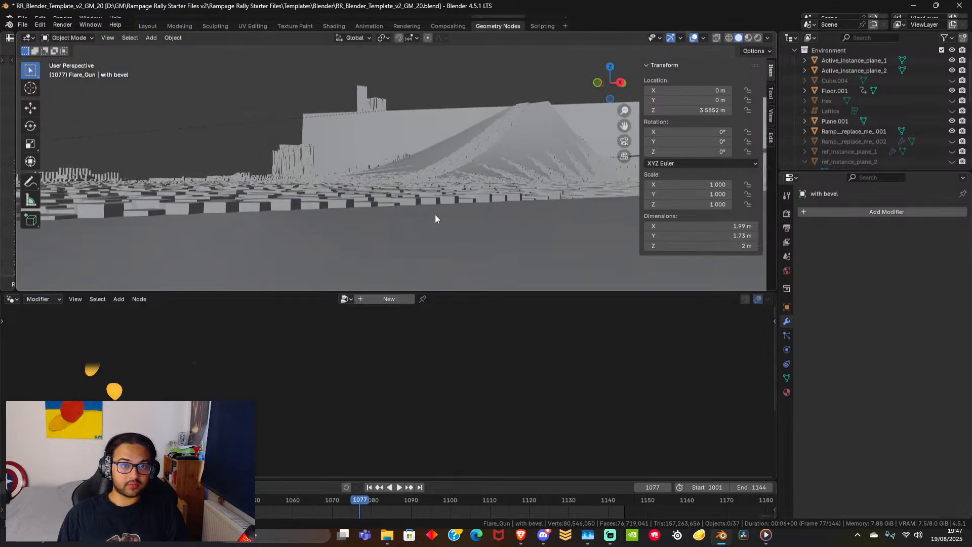
scroll(458, 218, "up", 3)
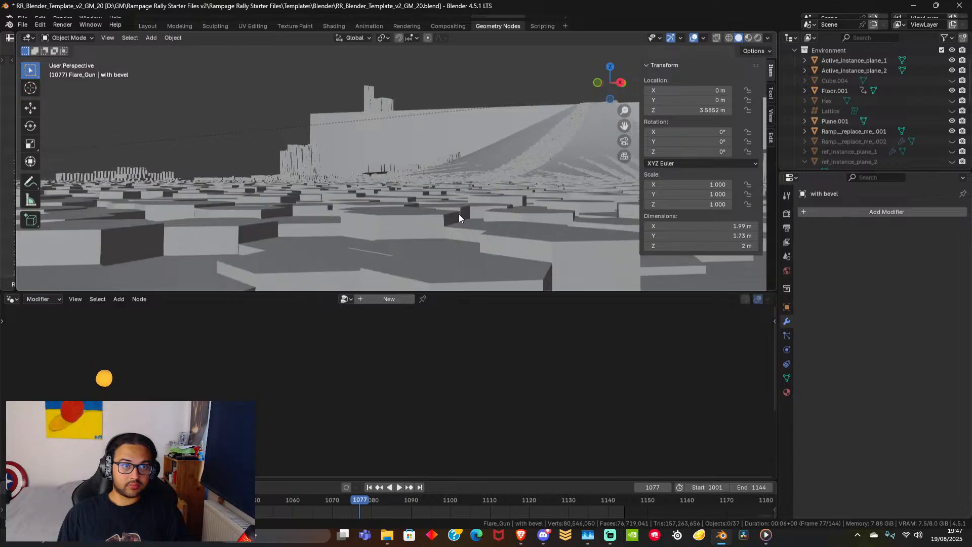
scroll(458, 218, "up", 5)
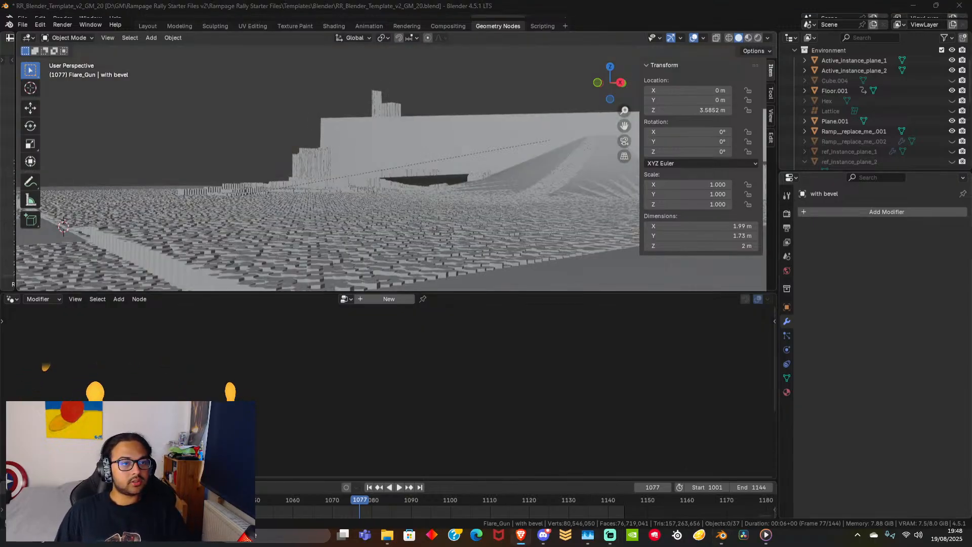
mouse_move(428, 227)
middle_mouse_down()
mouse_move(451, 221)
mouse_move(312, 206)
mouse_move(326, 209)
middle_mouse_up()
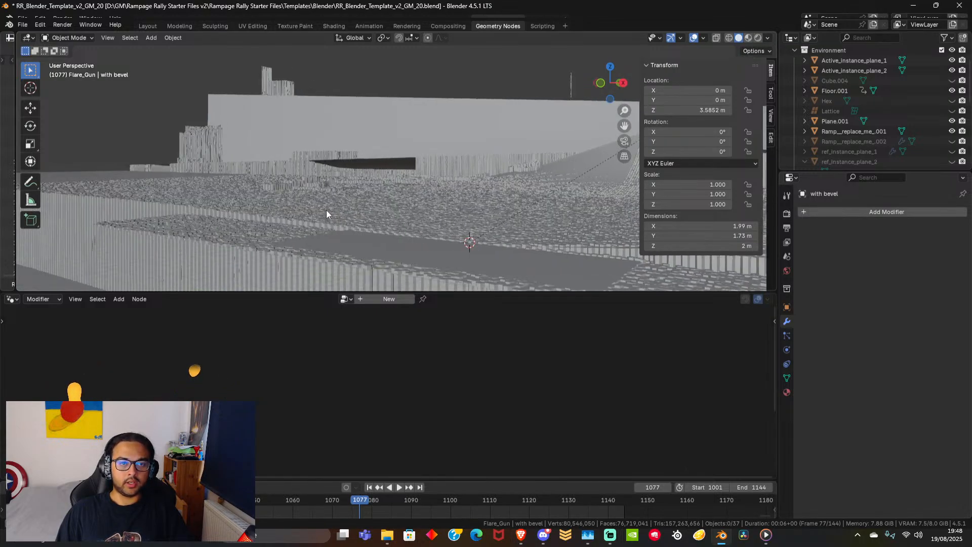
Select Ramp_replace_me_.001 and try a Z location of -5346.44 m, checking it against the surrounding hexagons.
left_click(587, 155)
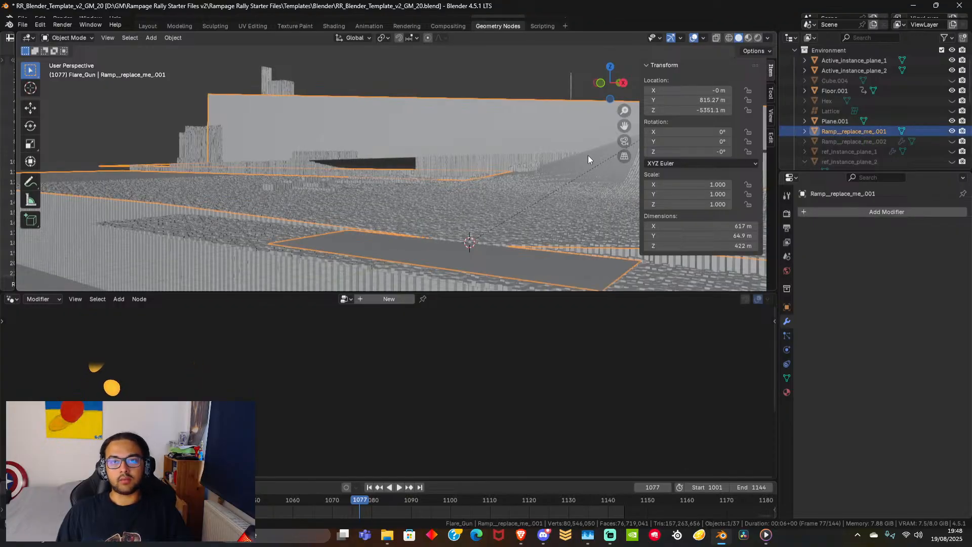
left_click(686, 110)
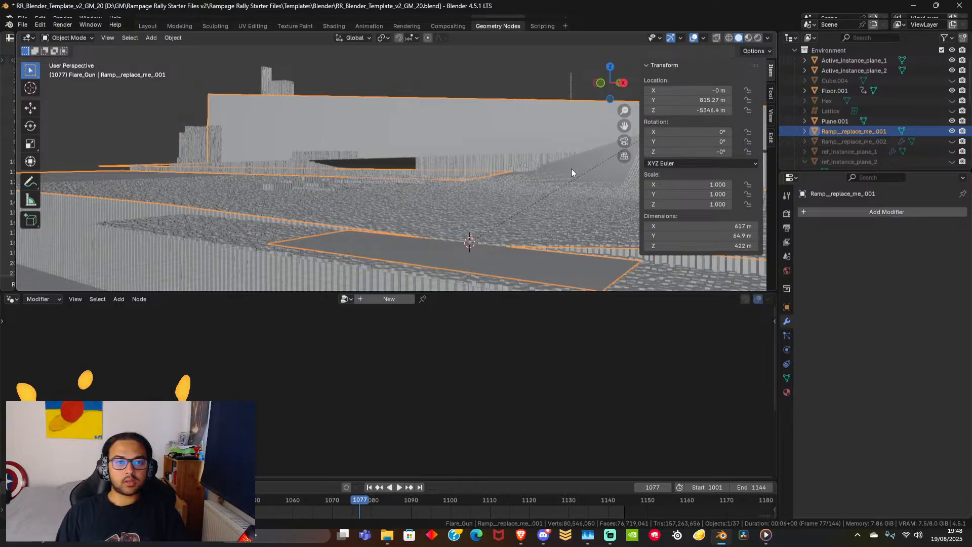
scroll(506, 199, "up", 3)
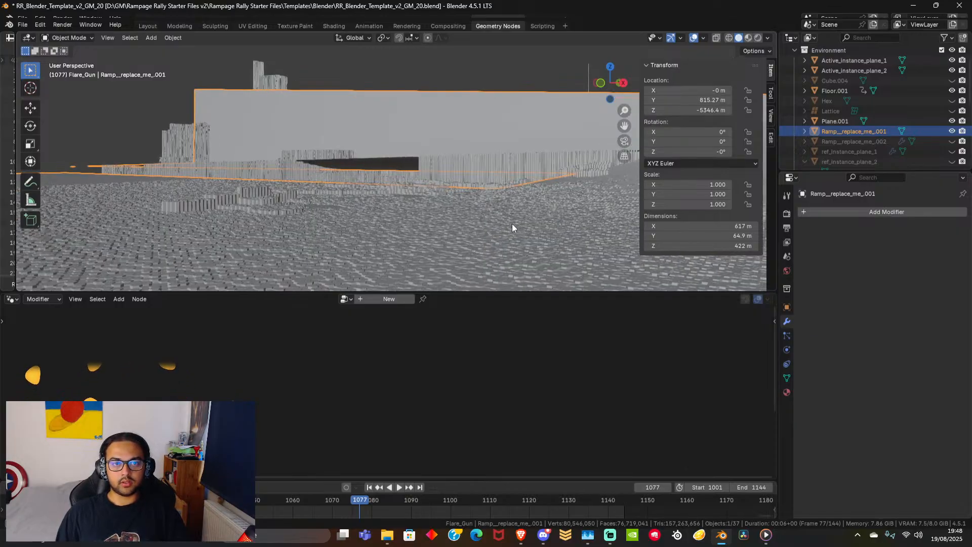
scroll(511, 223, "up", 3)
scroll(504, 203, "up", 5)
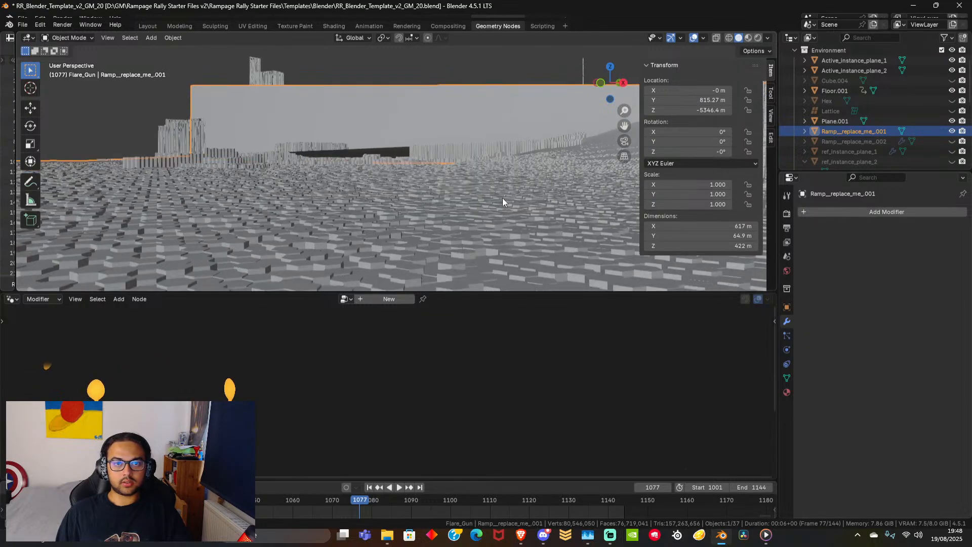
scroll(508, 194, "down", 2)
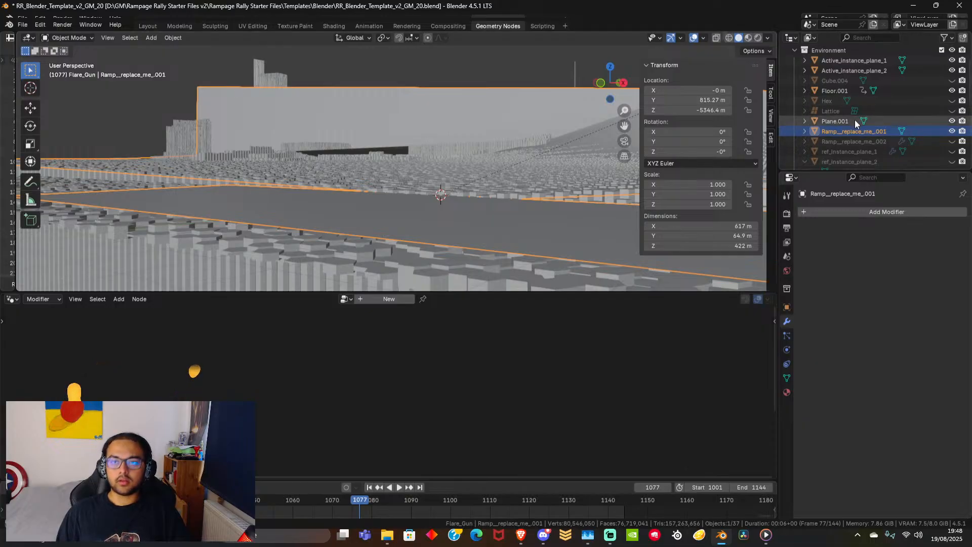
Try a Z location of -5340 m for Ramp_replace_me_.001.
left_click(700, 110)
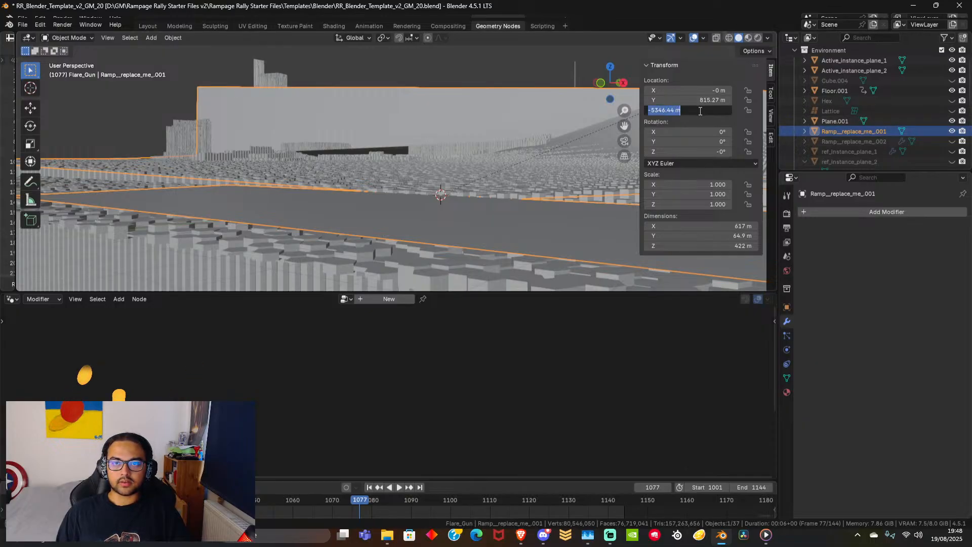
left_click_drag(661, 110, 680, 111)
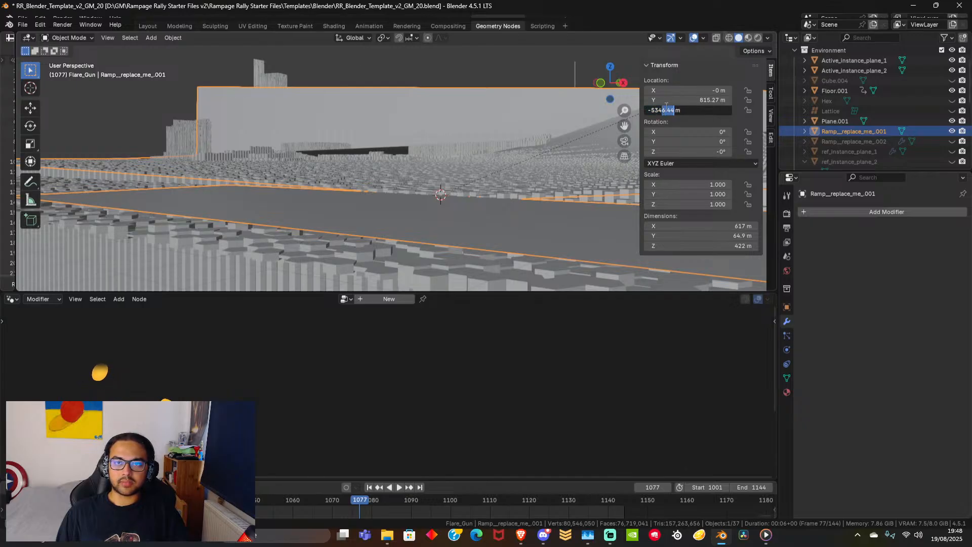
type("0")
key("Return")
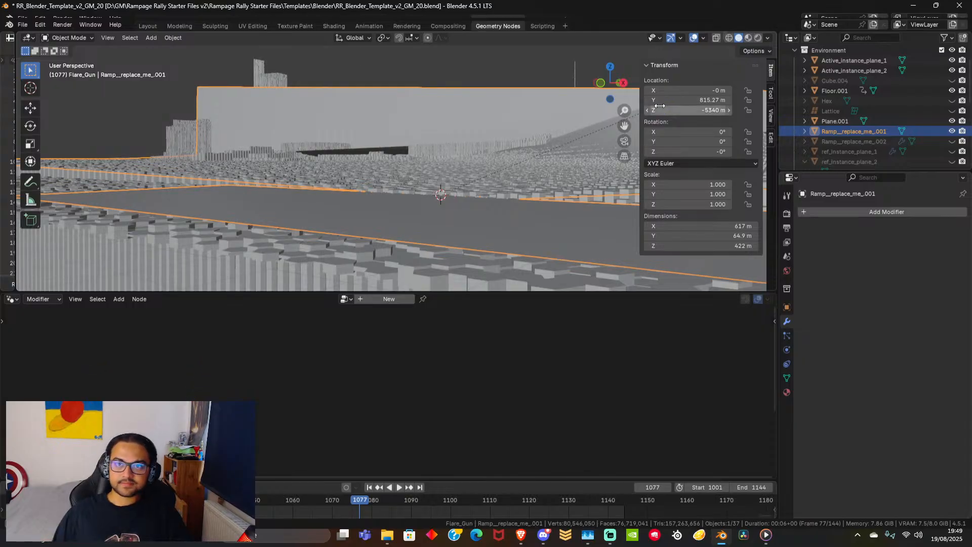
mouse_move(671, 109)
left_mouse_down()
mouse_move(685, 108)
mouse_move(672, 108)
left_mouse_up()
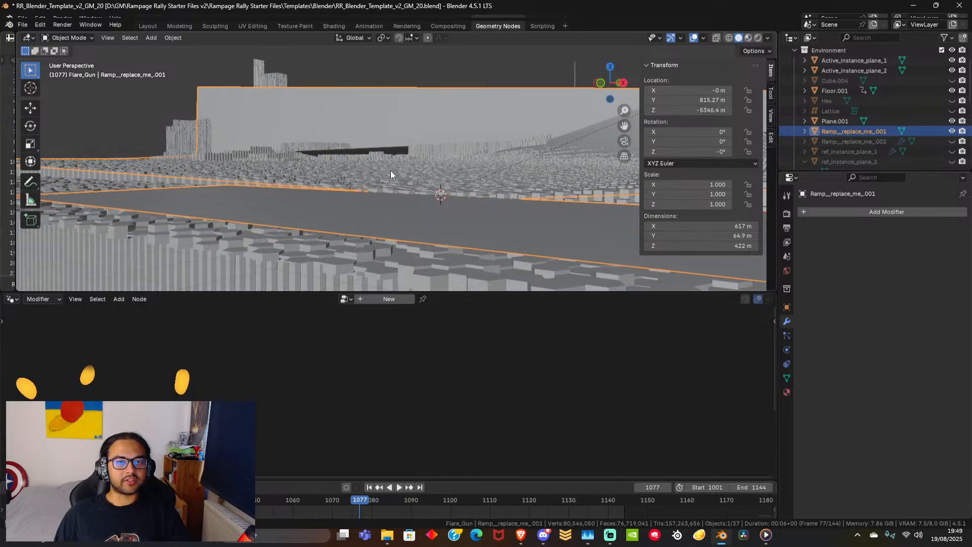
Hide the Active_instance_plane_1 hexagon instances covering the ramp terrain.
middle_click_drag(391, 171, 547, 174)
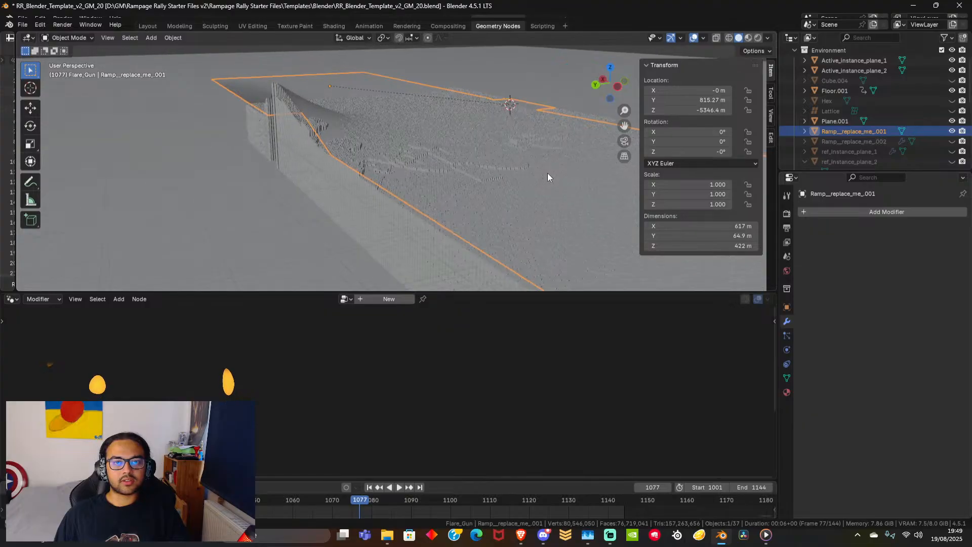
left_click(547, 173)
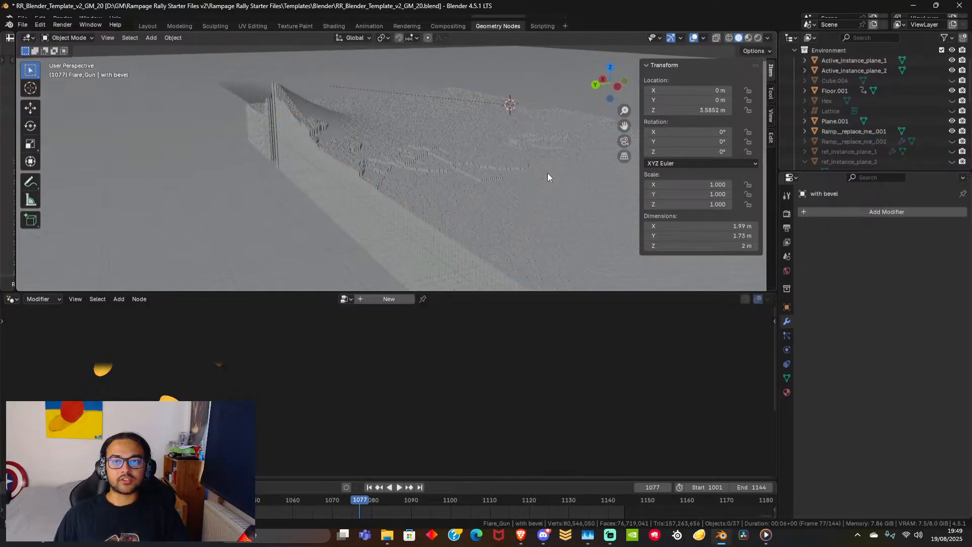
key("h")
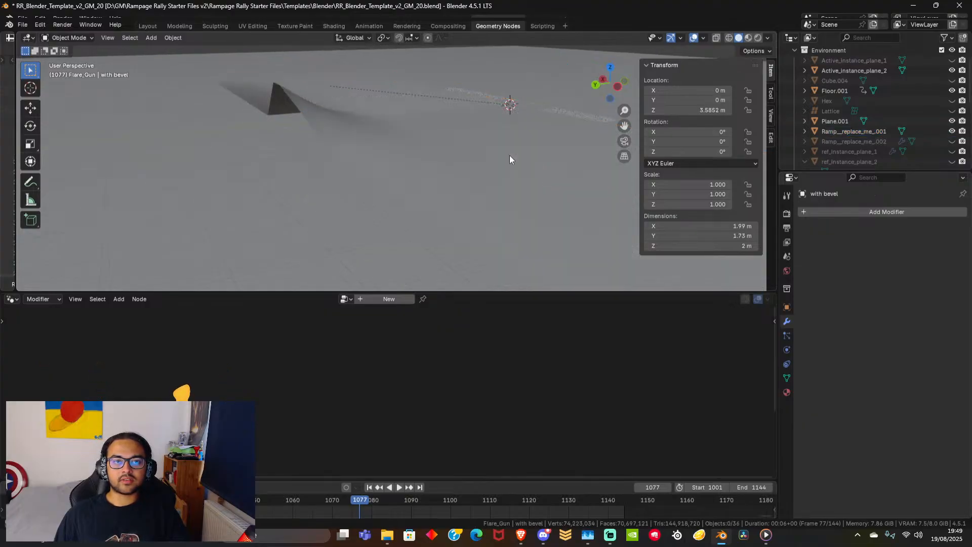
Select Ramp_replace_me_.001, switch to the camera view, and play the shot, stopping at frame 1001.
left_click(411, 125)
middle_click_drag(392, 139, 395, 174)
scroll(334, 220, "up", 2)
left_click(625, 142)
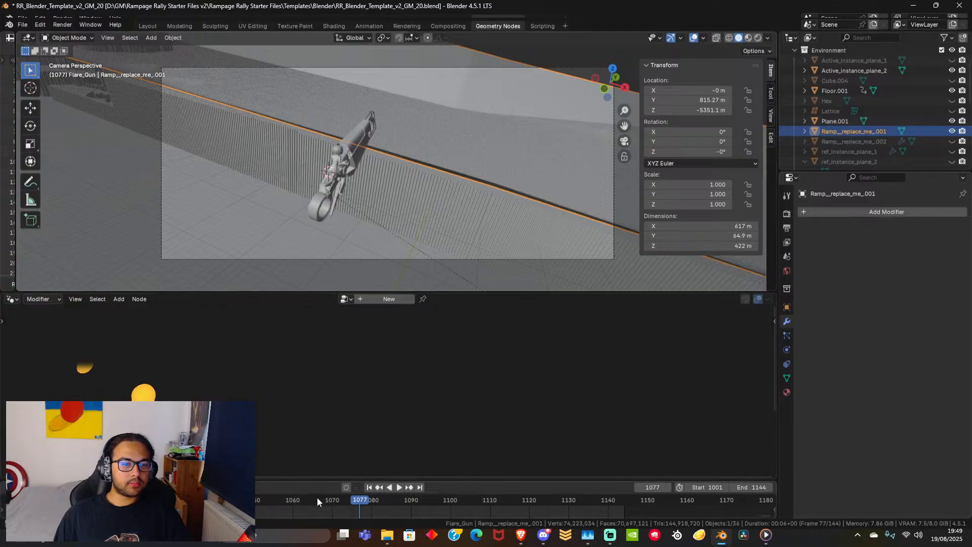
key("space")
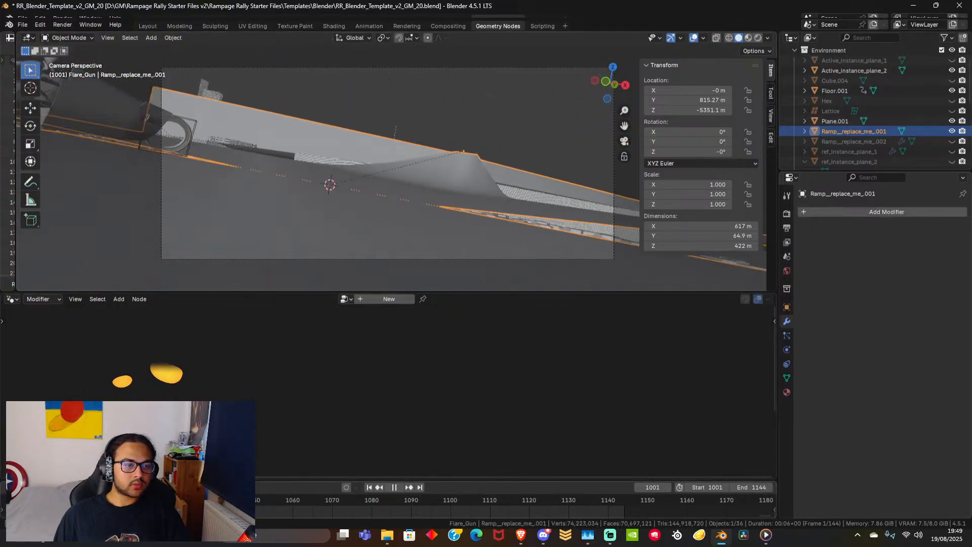
key("space")
View the bike beside the ramp's edge in right orthographic view and play the animation to frame 1003.
left_click(626, 85)
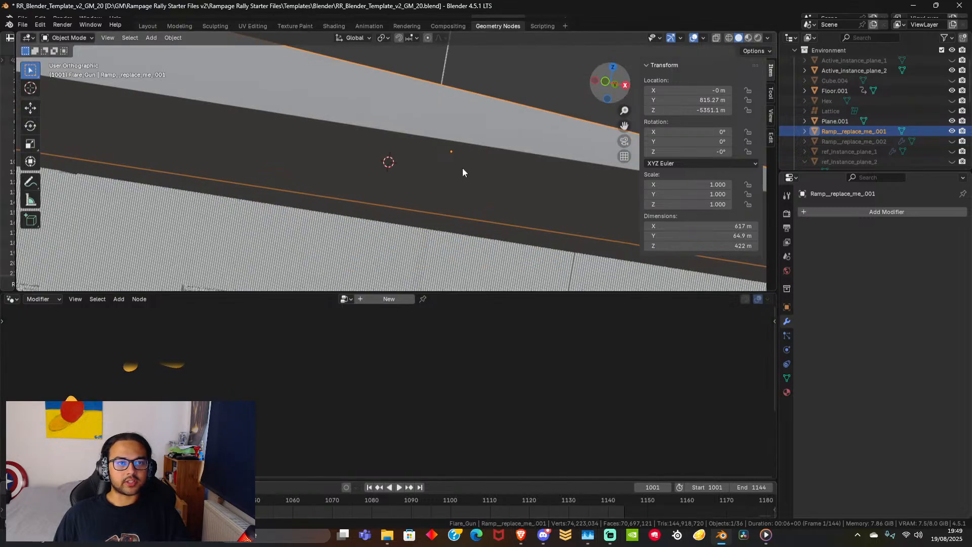
middle_click_drag(400, 158, 706, 240, "shift")
middle_click_drag(511, 194, 337, 126, "shift")
scroll(485, 193, "up", 5)
scroll(508, 229, "up", 3)
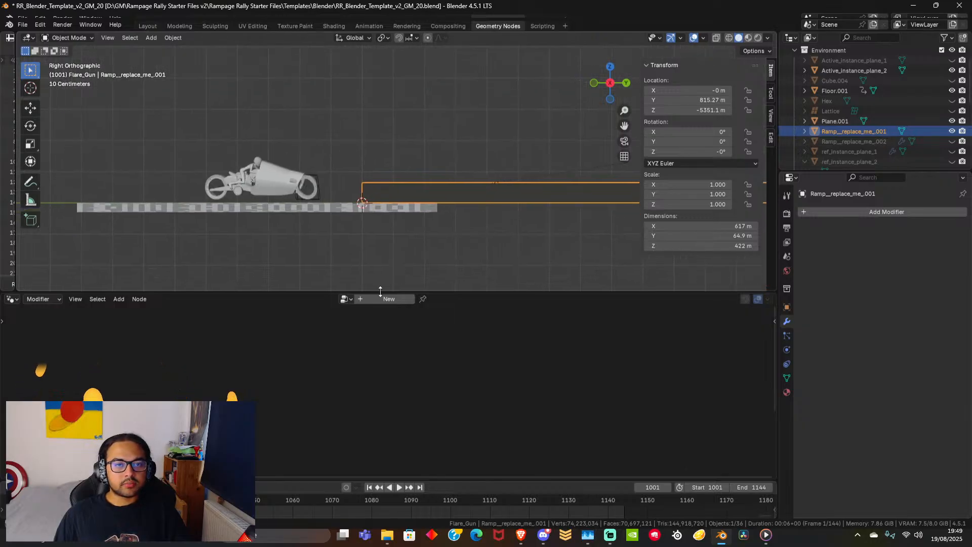
key("space")
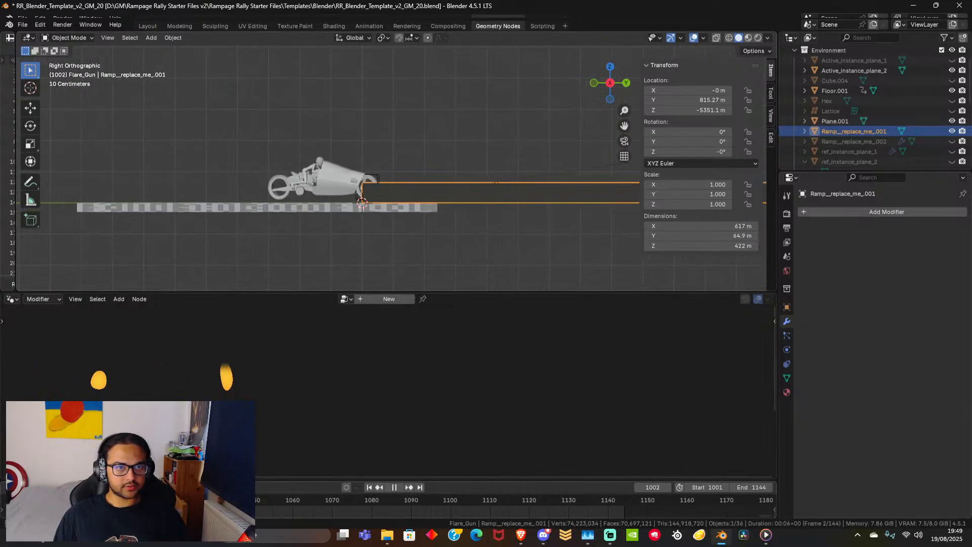
key("space")
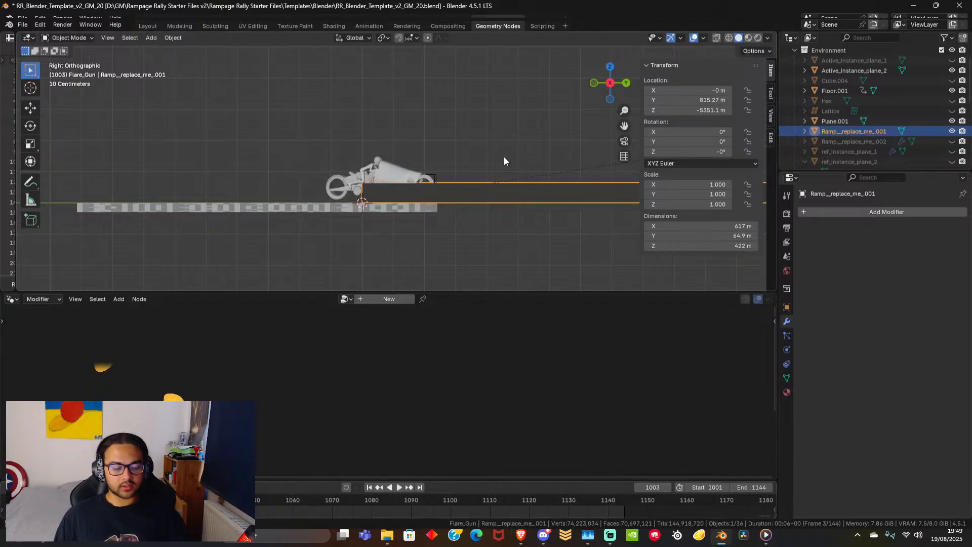
Switch the viewport to wireframe shading and inspect the bike's wheels against the ramp's edge up close.
key("z")
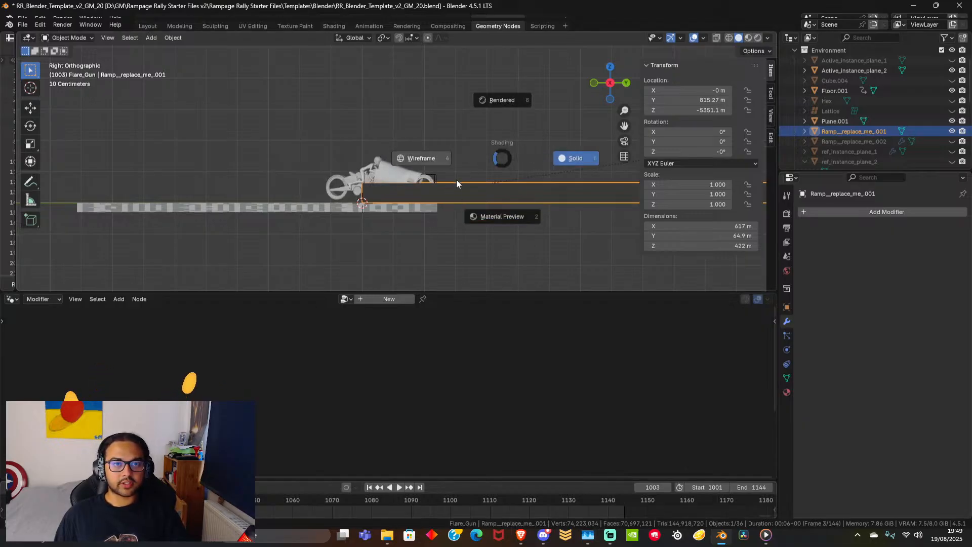
left_click(420, 156)
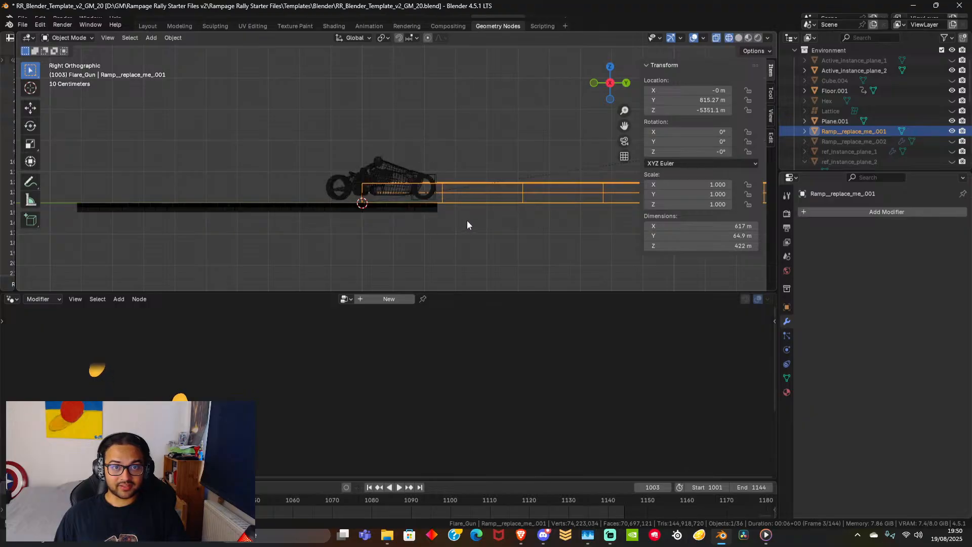
scroll(447, 220, "up", 4)
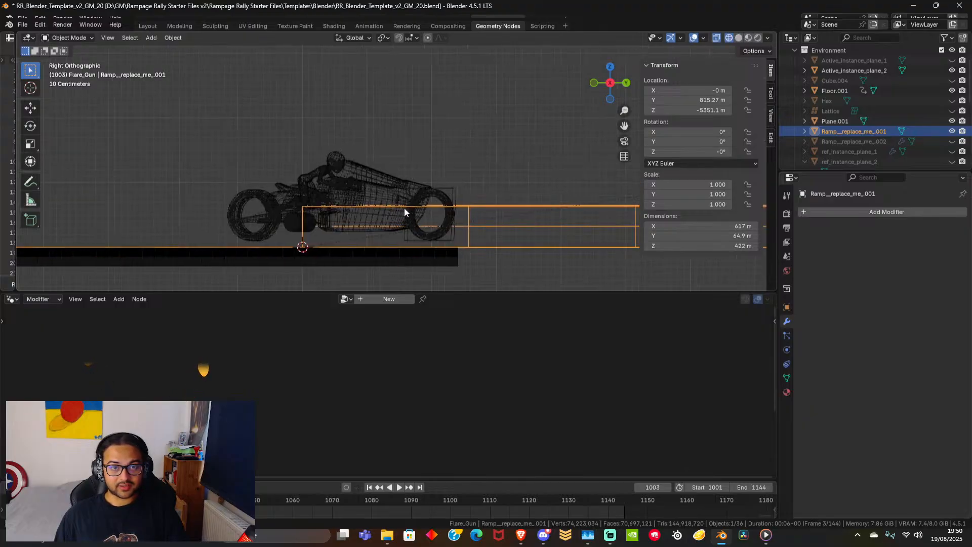
middle_click_drag(444, 217, 394, 205, "shift")
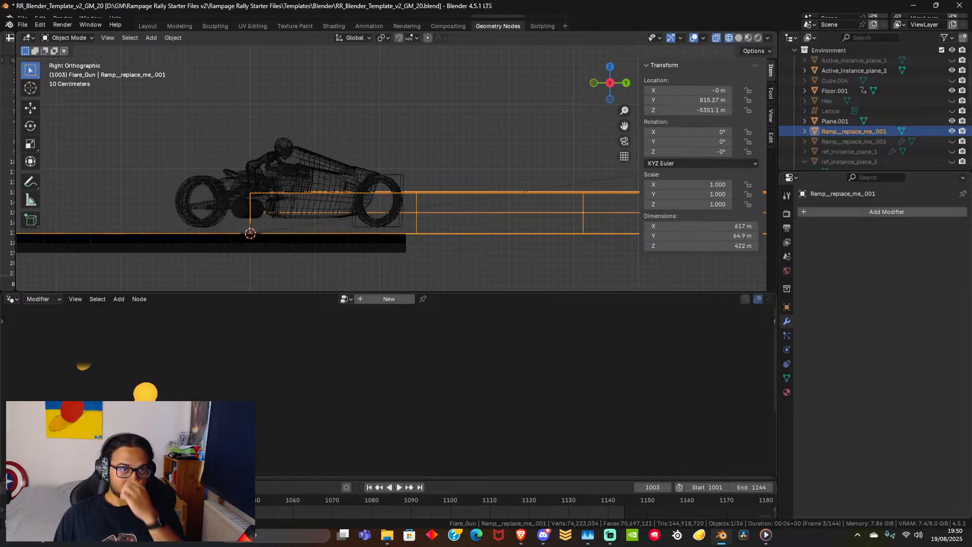
Replay the bike's approach, return to frame 1001, and raise Ramp__replace_me_.001 along global Z to a Y location of 826.54 m.
key("space")
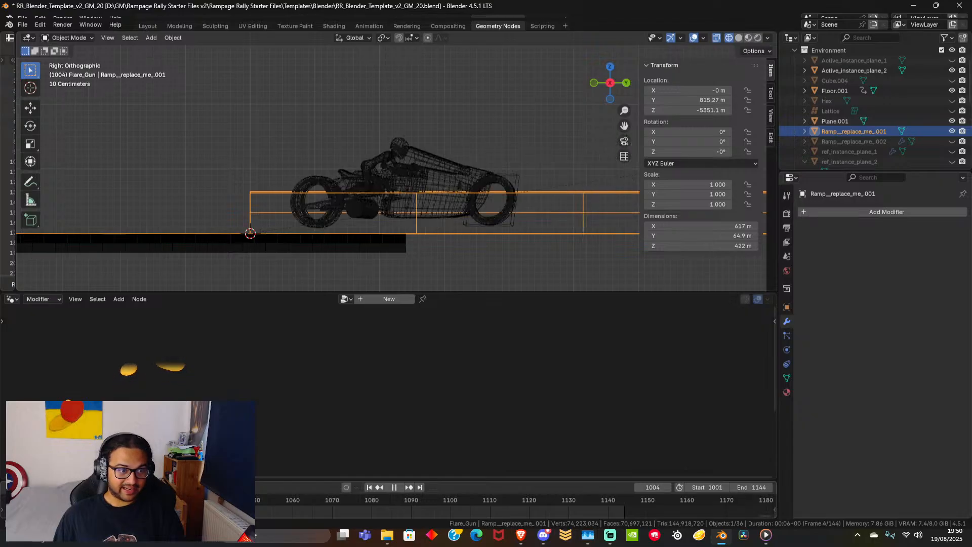
key("space")
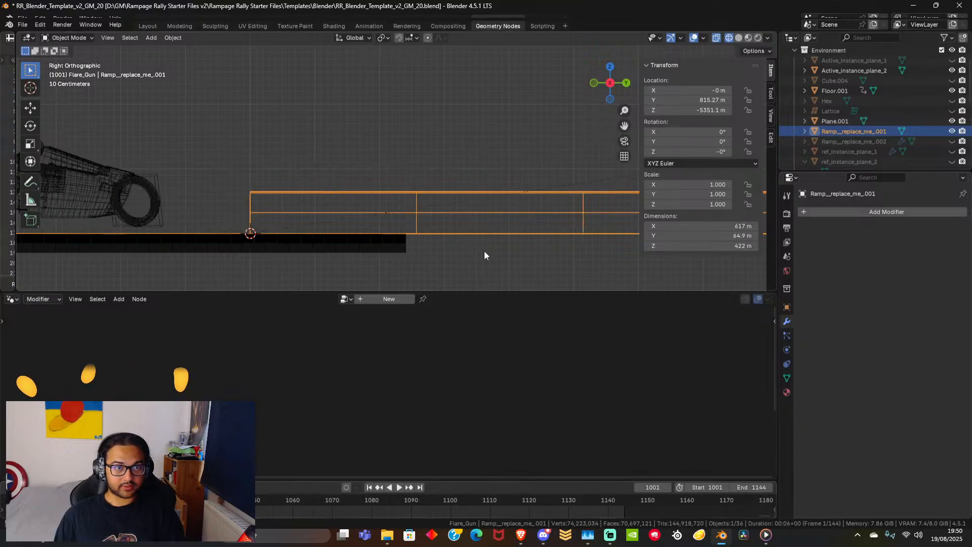
scroll(462, 254, "down", 2)
middle_click_drag(429, 258, 422, 258, "shift")
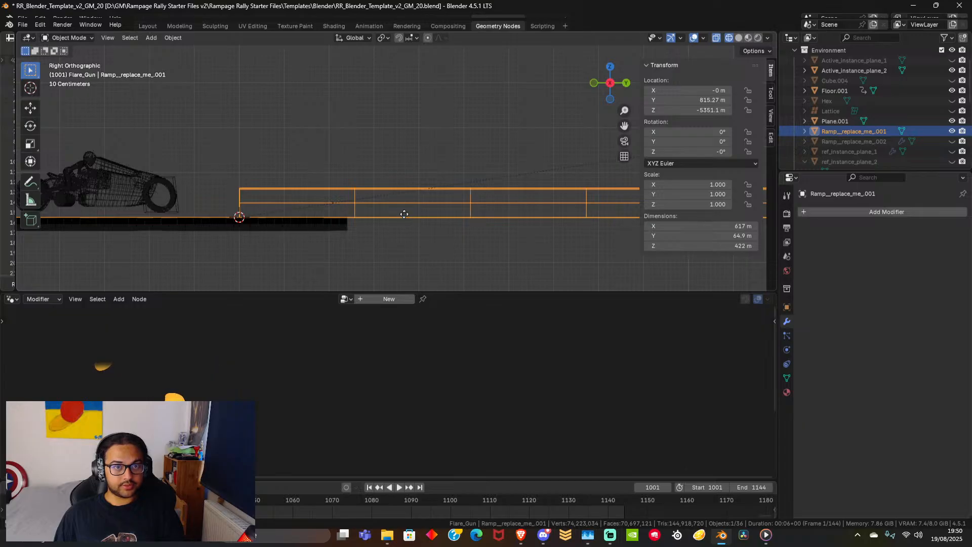
key("g")
key("z")
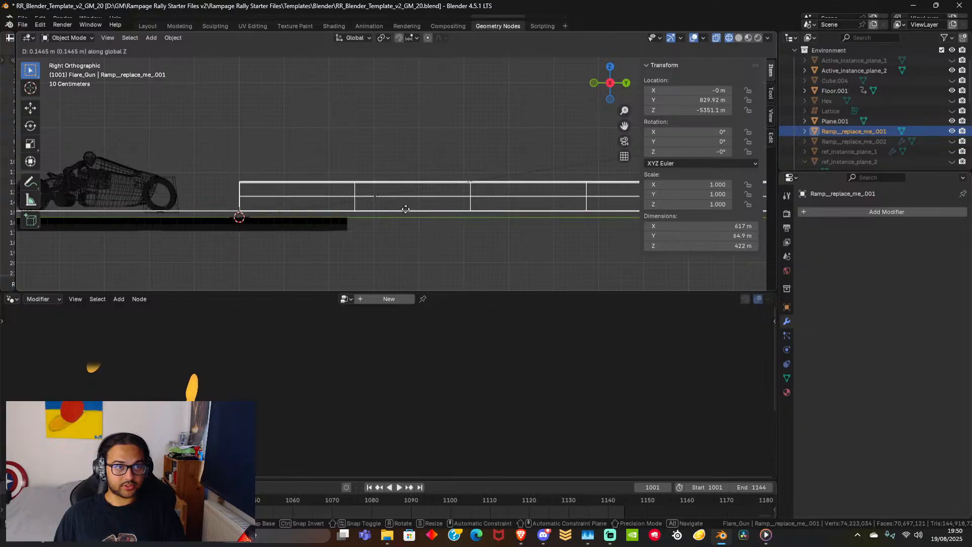
left_click(405, 209)
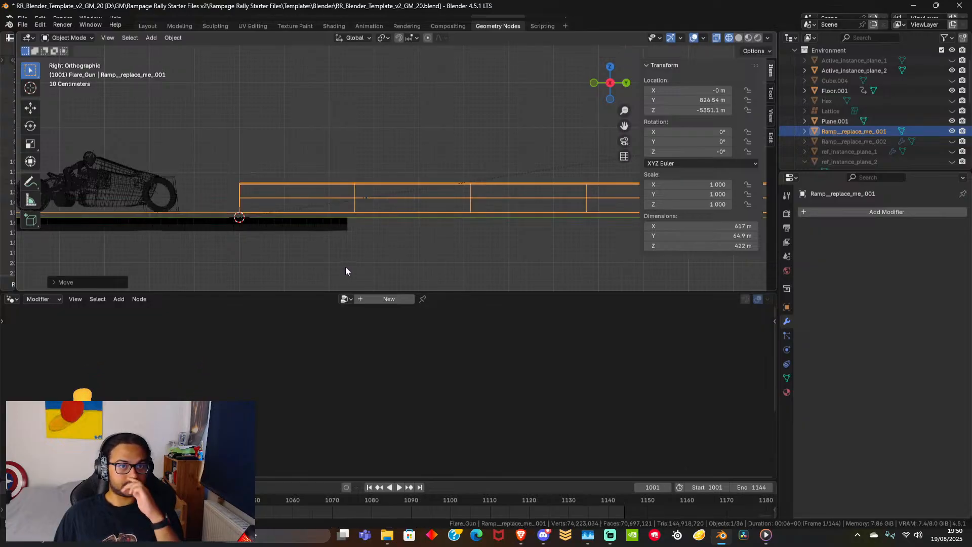
Switch the viewport to solid shading and examine the raised ramp's terrain and peak in perspective.
middle_click_drag(345, 267, 478, 211)
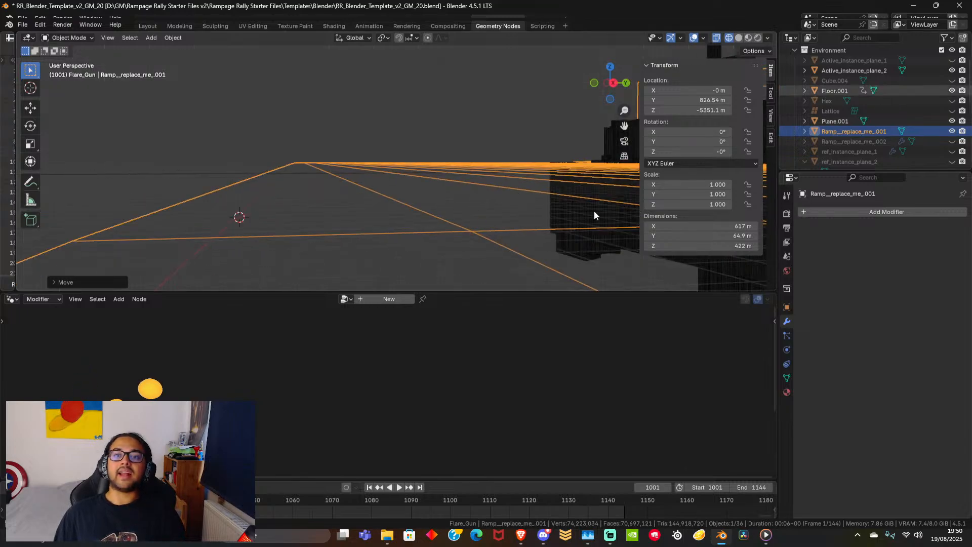
middle_click_drag(607, 238, 491, 191)
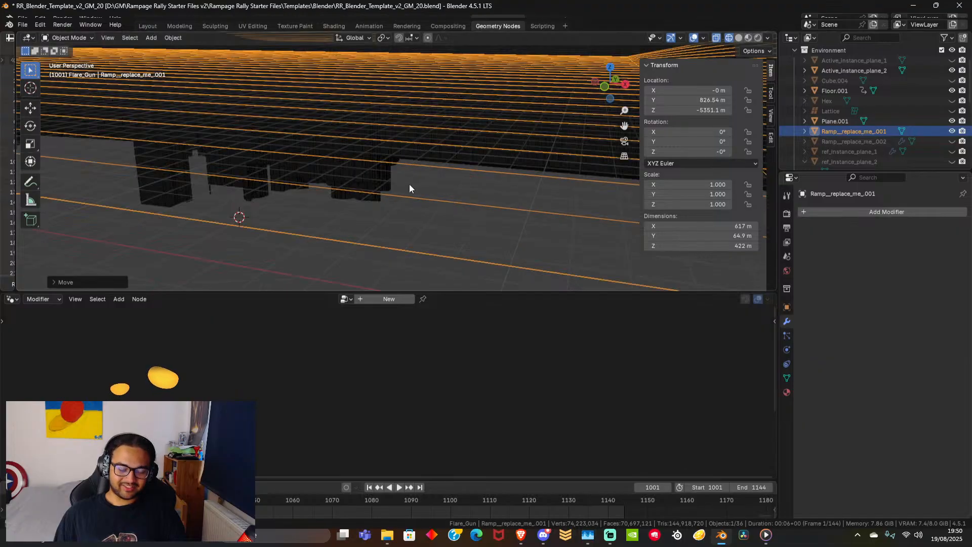
key("z")
left_click(498, 189)
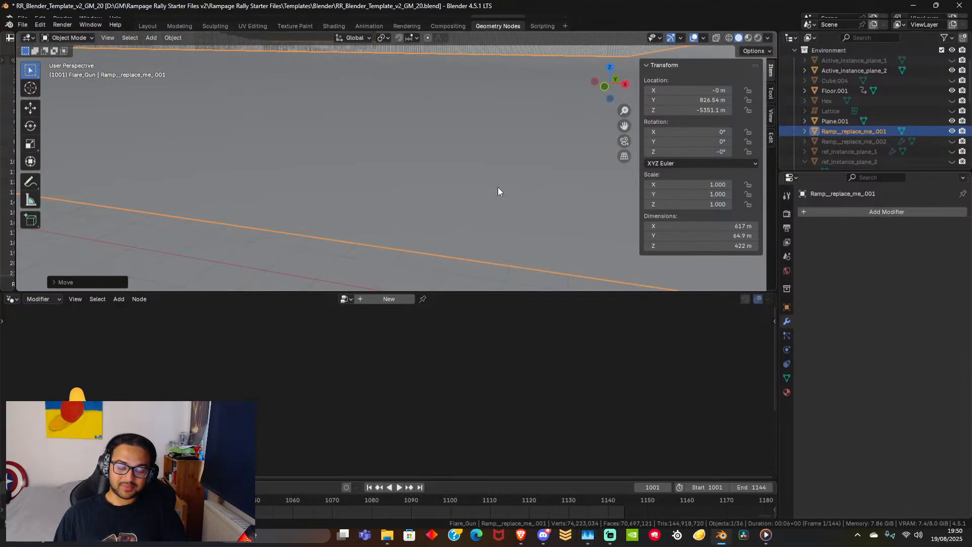
scroll(511, 188, "down", 2)
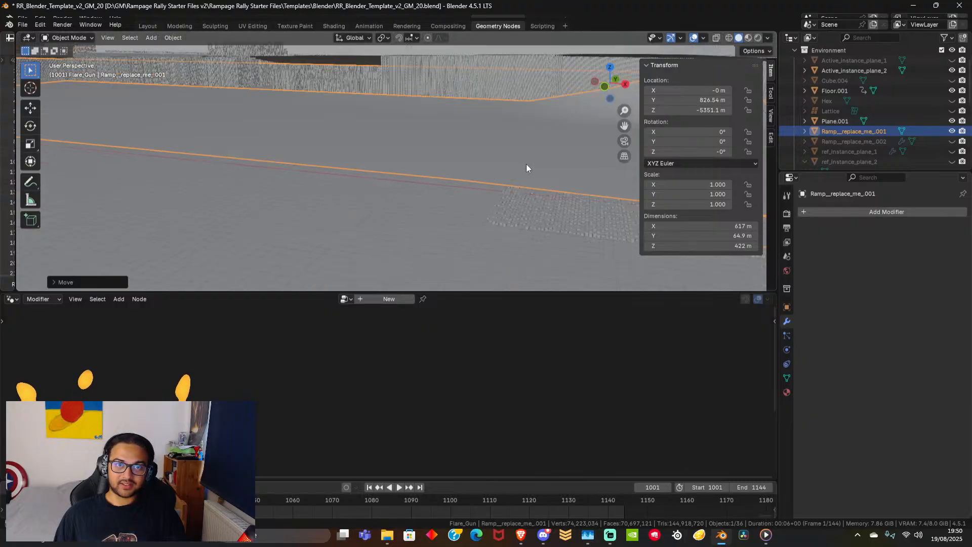
middle_click_drag(457, 191, 208, 289, "shift")
middle_click_drag(490, 156, 463, 159)
scroll(520, 165, "down", 4)
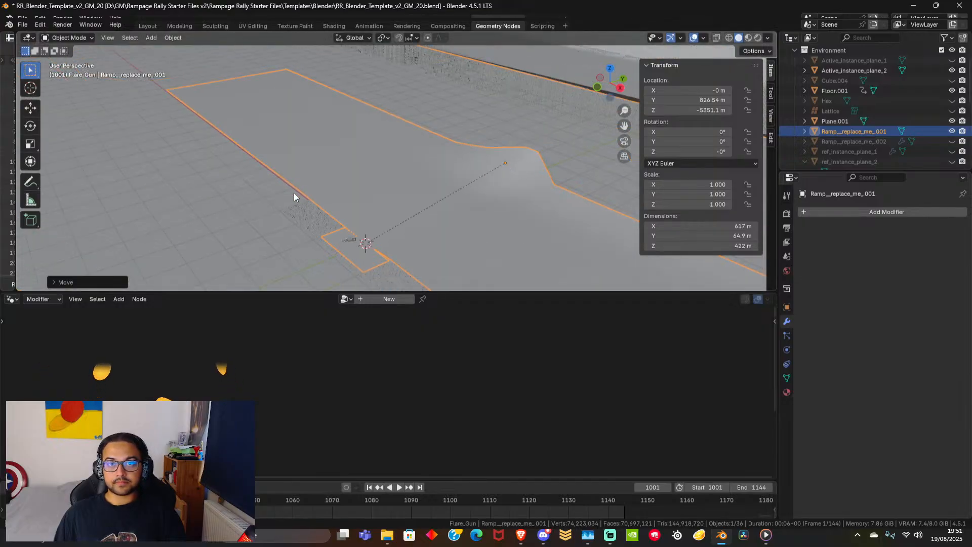
middle_click_drag(293, 192, 248, 203, "shift")
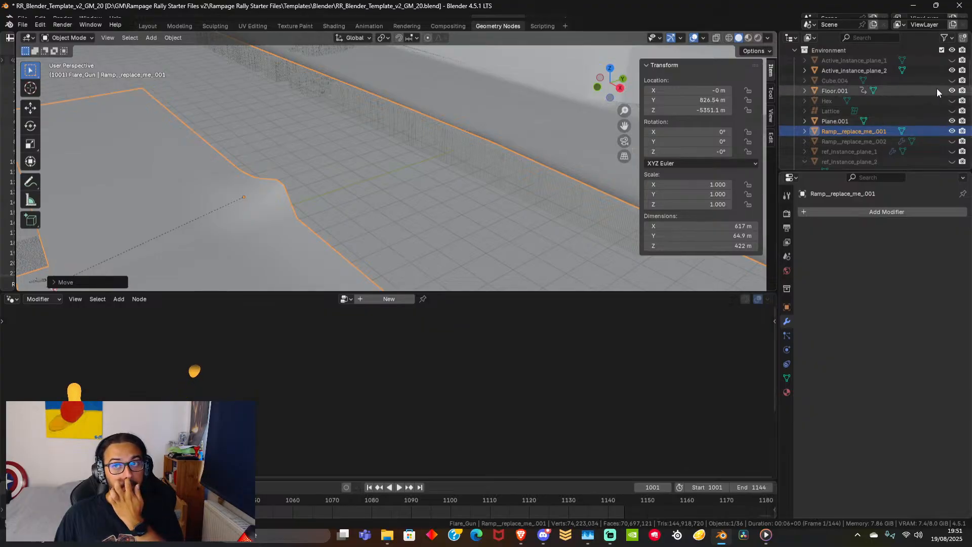
Unhide Active_instance_plane_1 and inspect how its hexagon instances sit against the ramp surface and the bike's platform.
left_click(952, 60)
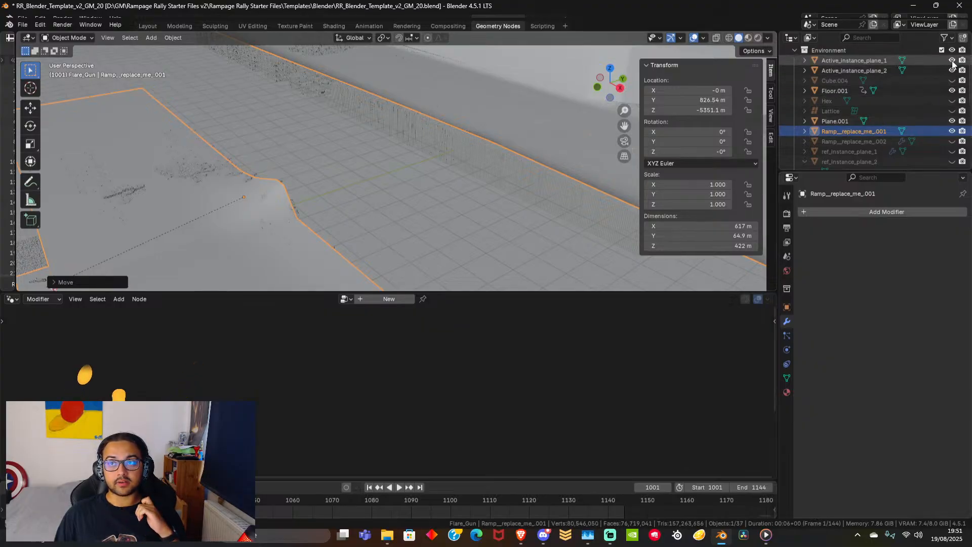
scroll(284, 226, "up", 2)
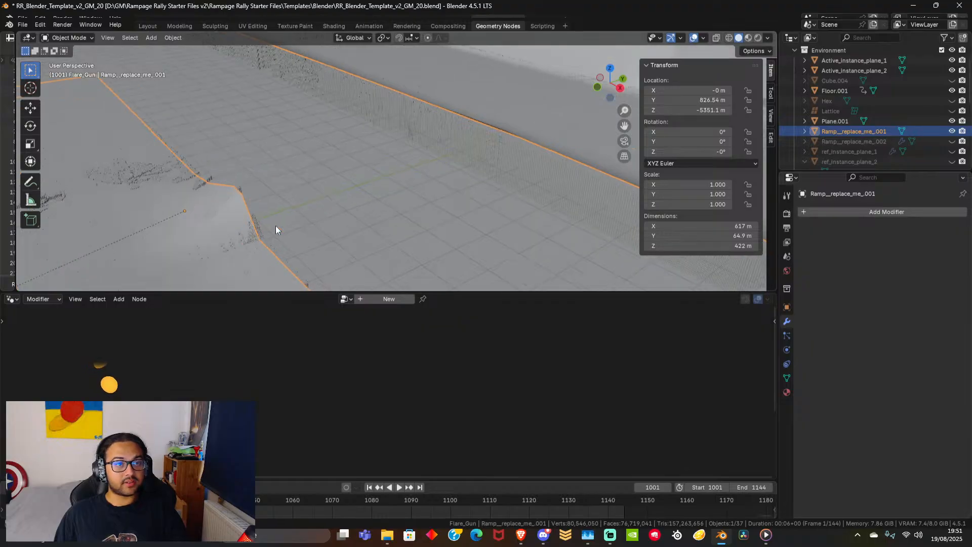
middle_click_drag(351, 163, 441, 108, "shift")
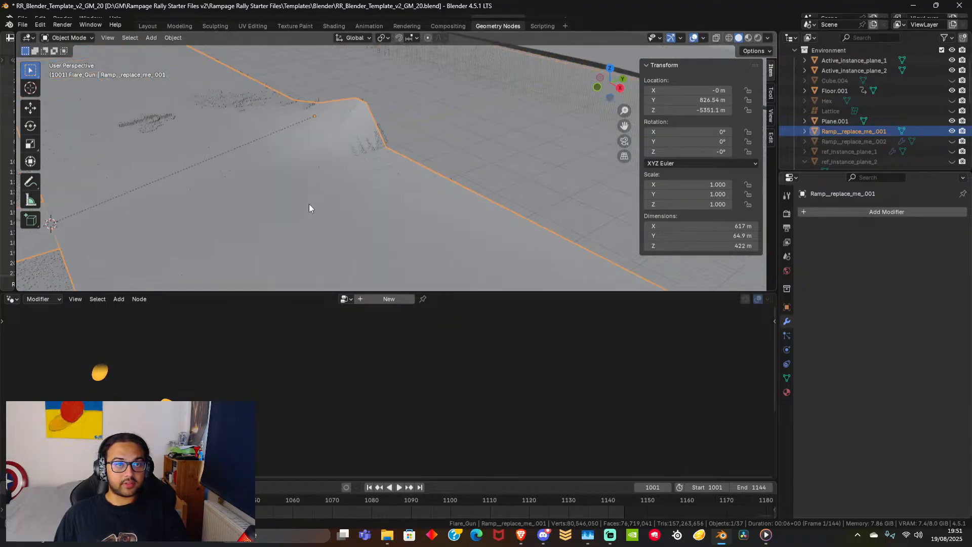
middle_click_drag(309, 204, 369, 171)
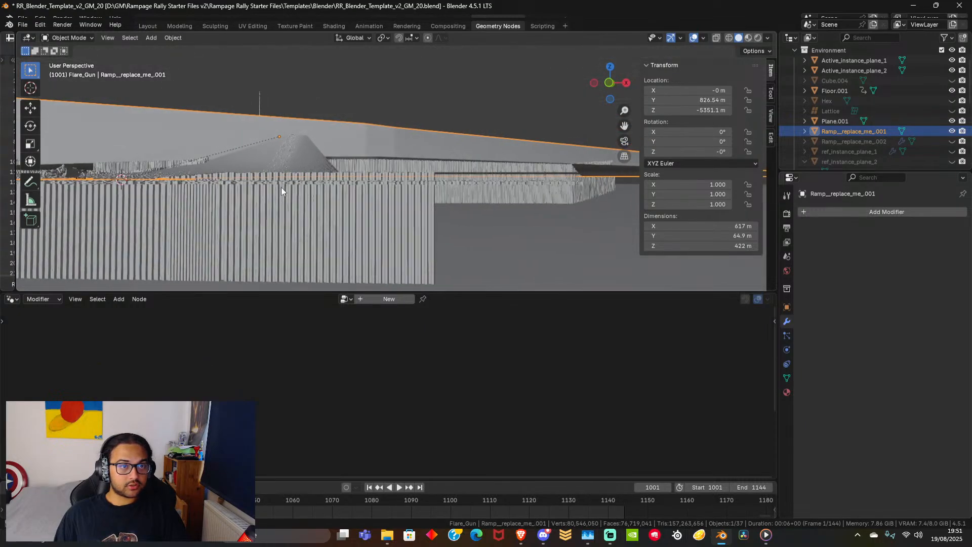
scroll(273, 189, "up", 2)
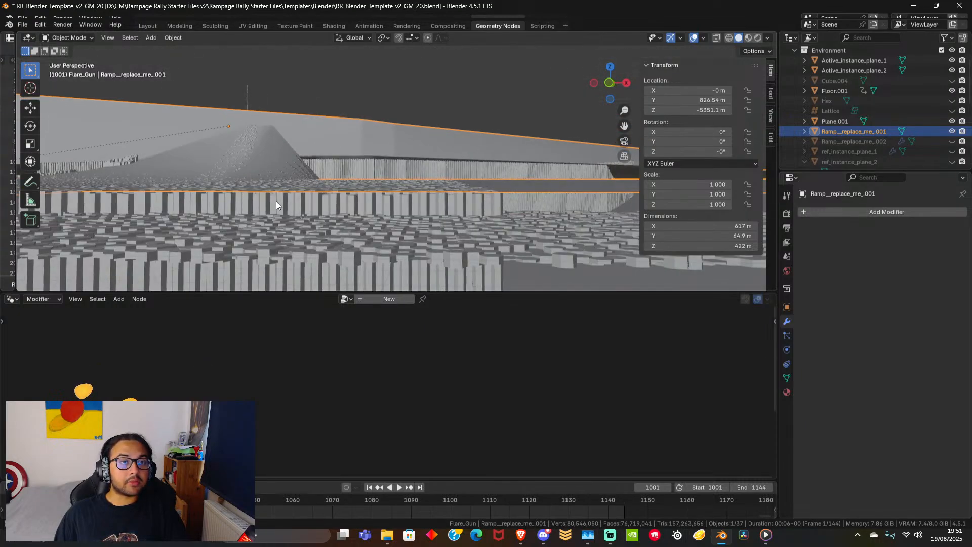
middle_click_drag(275, 200, 362, 173, "shift")
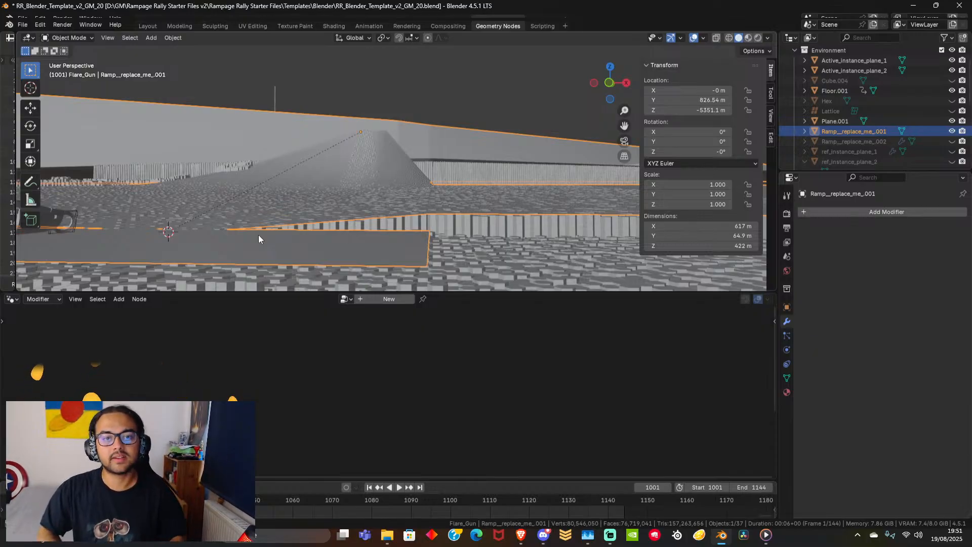
Switch to the Layout workspace, view the whole environment in perspective, and leave Ramp__replace_me_.001 selected.
left_click(146, 26)
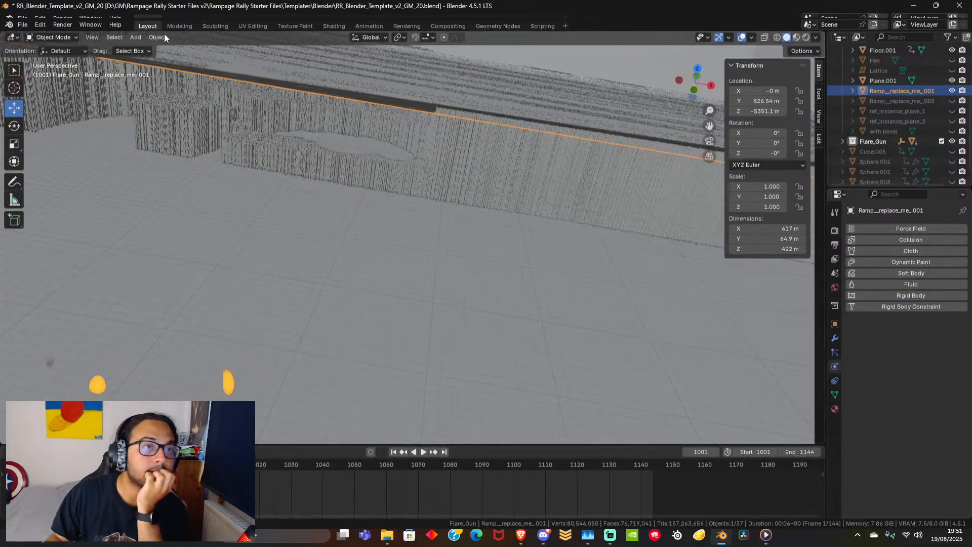
middle_click_drag(436, 170, 443, 158)
left_click(687, 88)
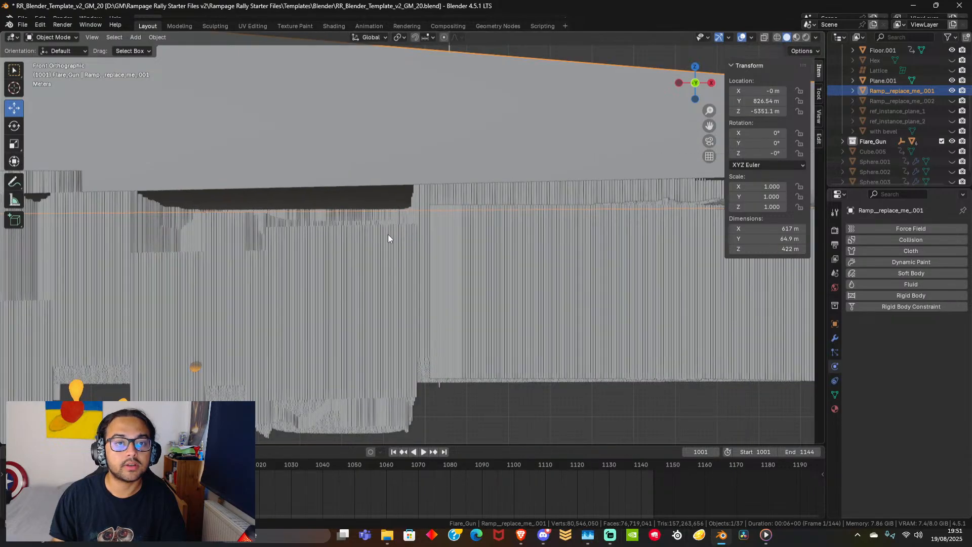
middle_click_drag(388, 234, 524, 260)
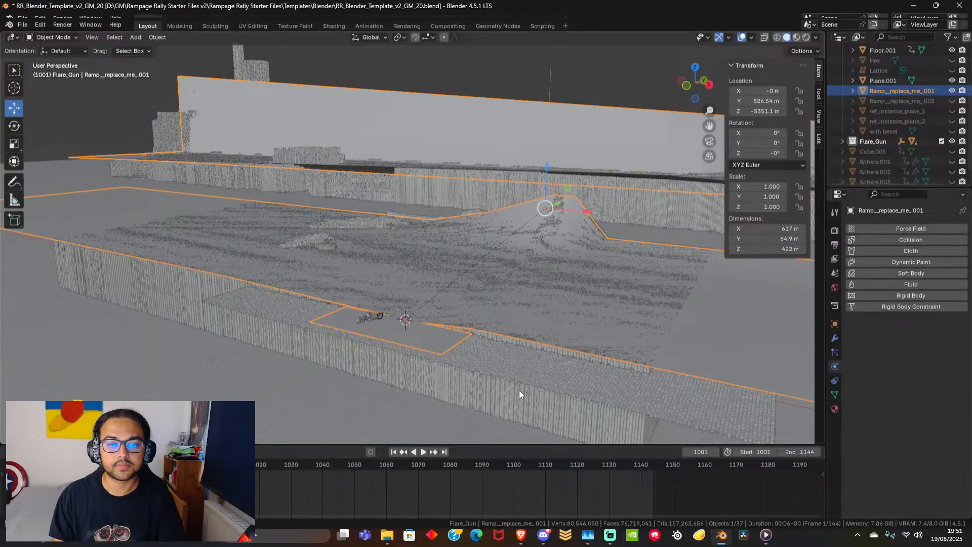
left_click(485, 345)
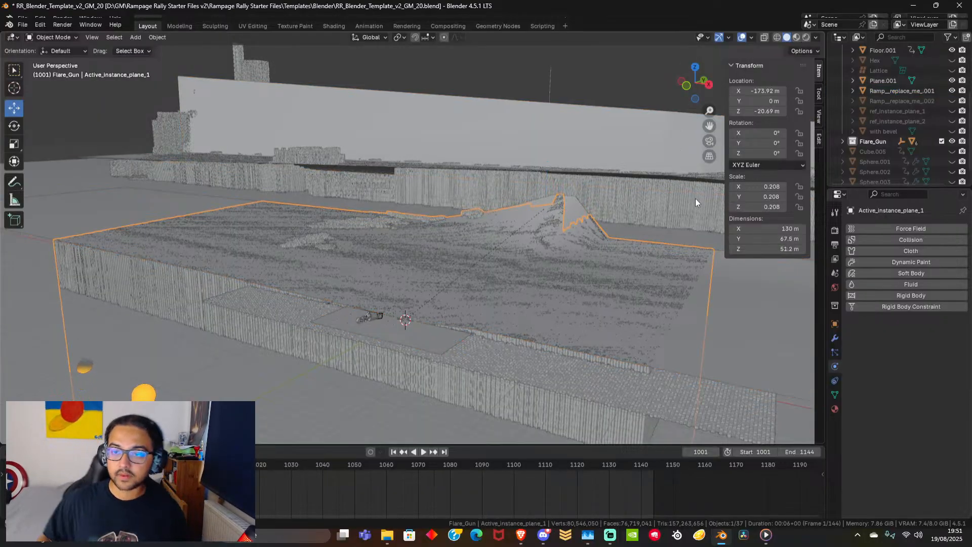
left_click(725, 323)
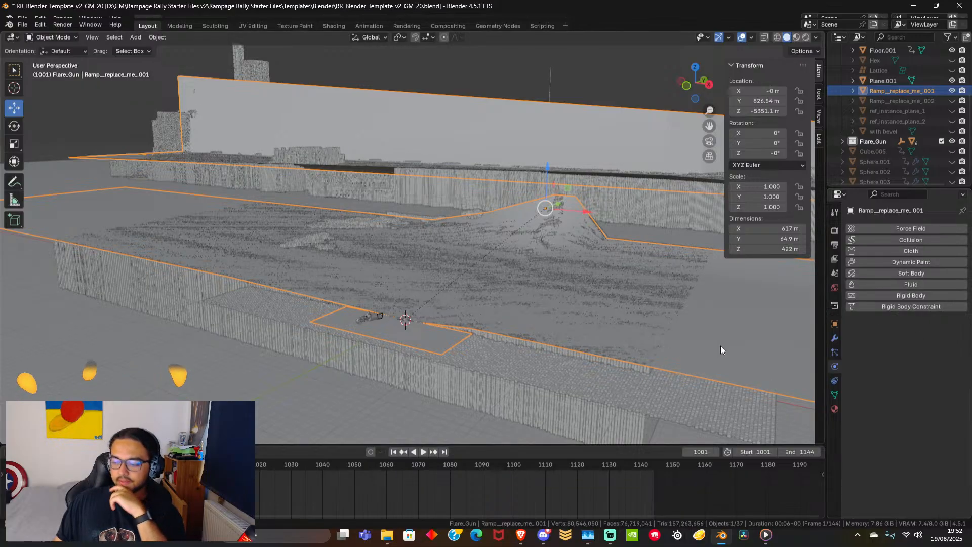
key("shift+a")
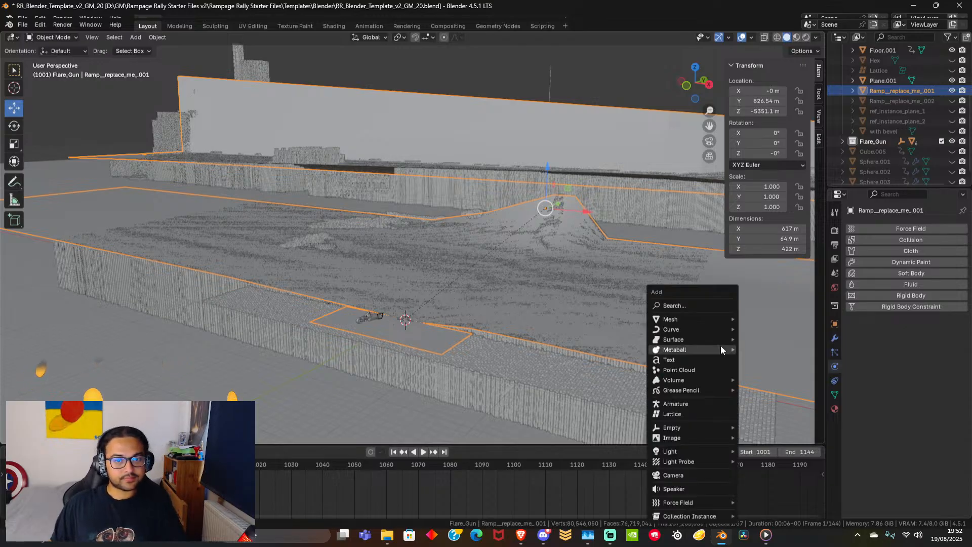
type("smlo")
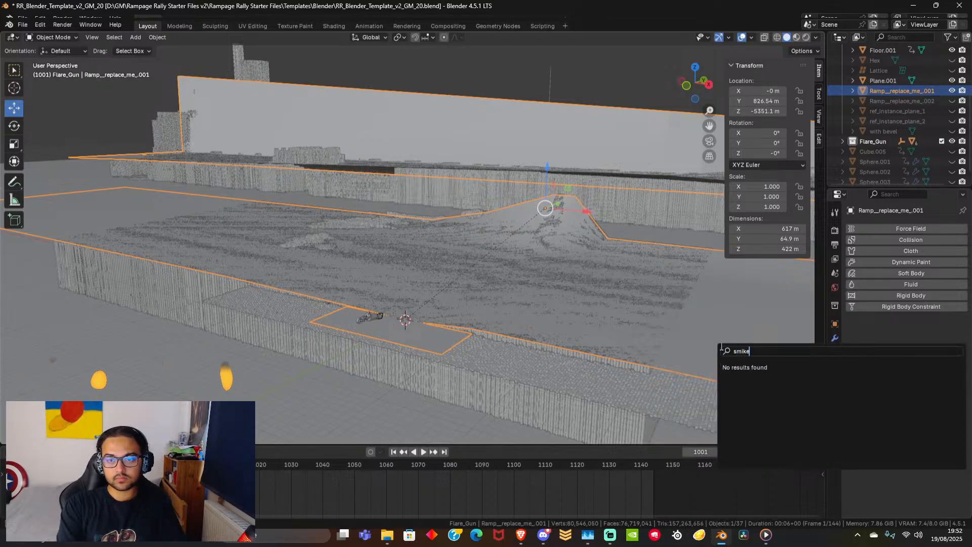
key("BackSpace")
key("BackSpace")
type("p")
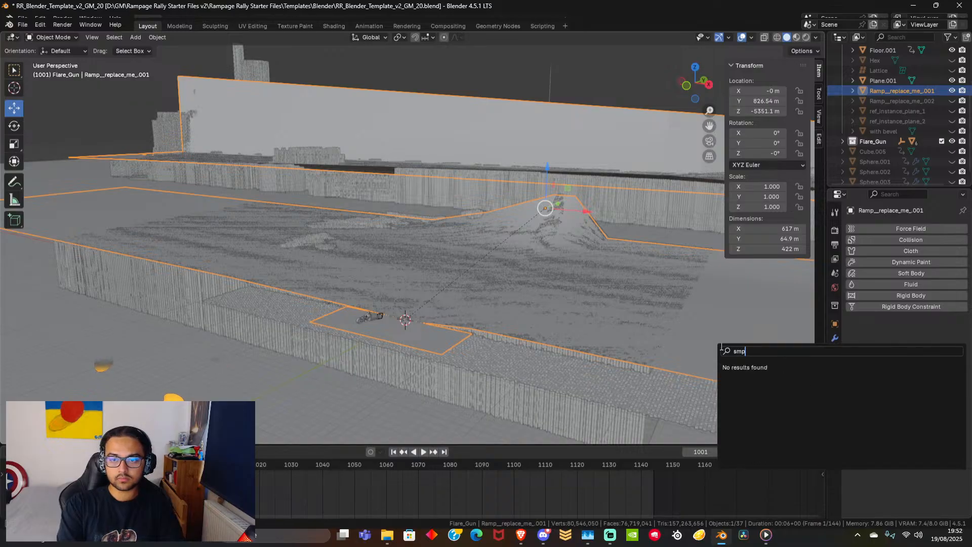
key("BackSpace")
type("o")
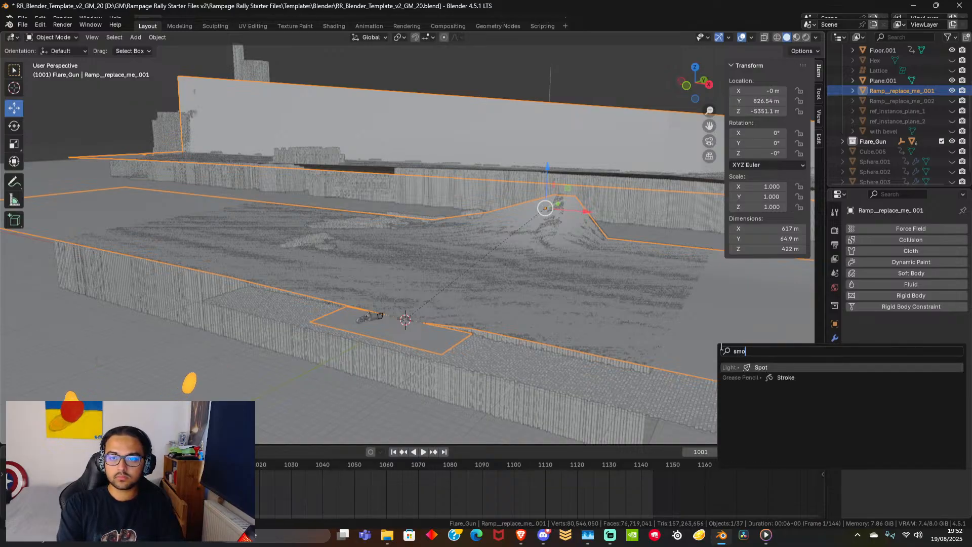
key("BackSpace")
key("BackSpace")
key("BackSpace")
key("Escape")
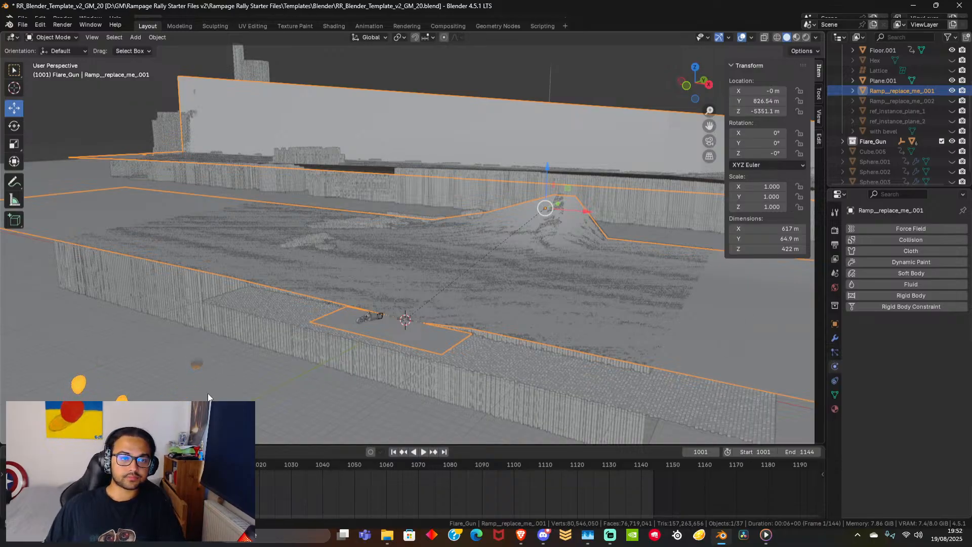
left_click(369, 305)
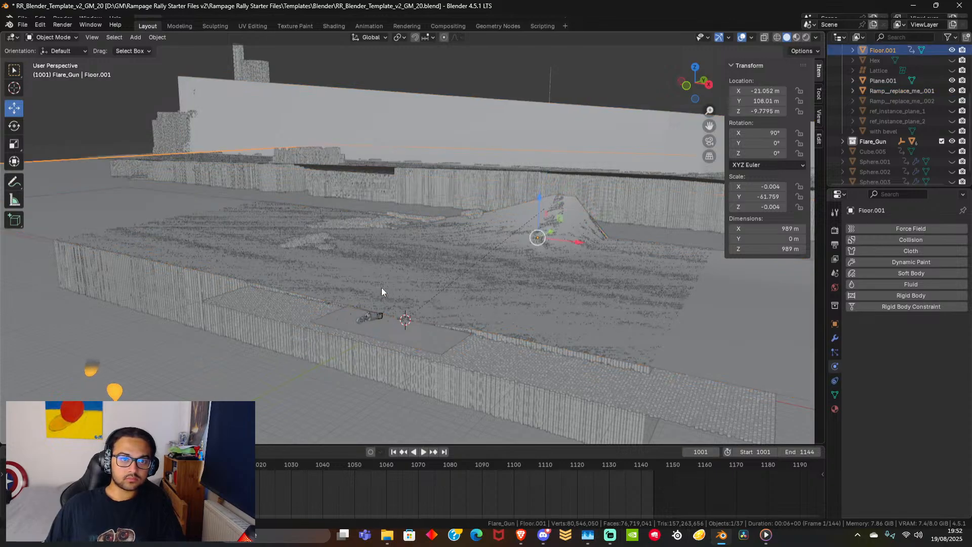
key("shift+a")
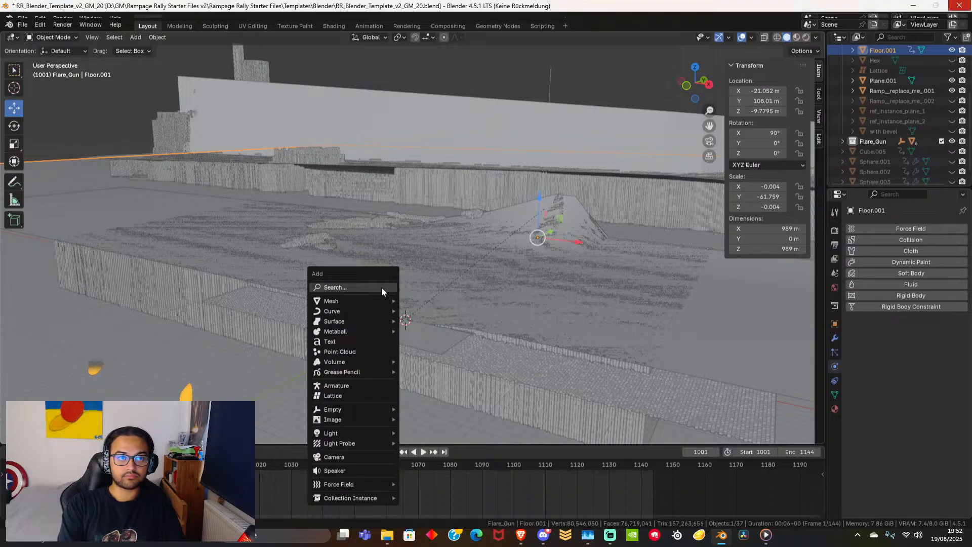
type("smop")
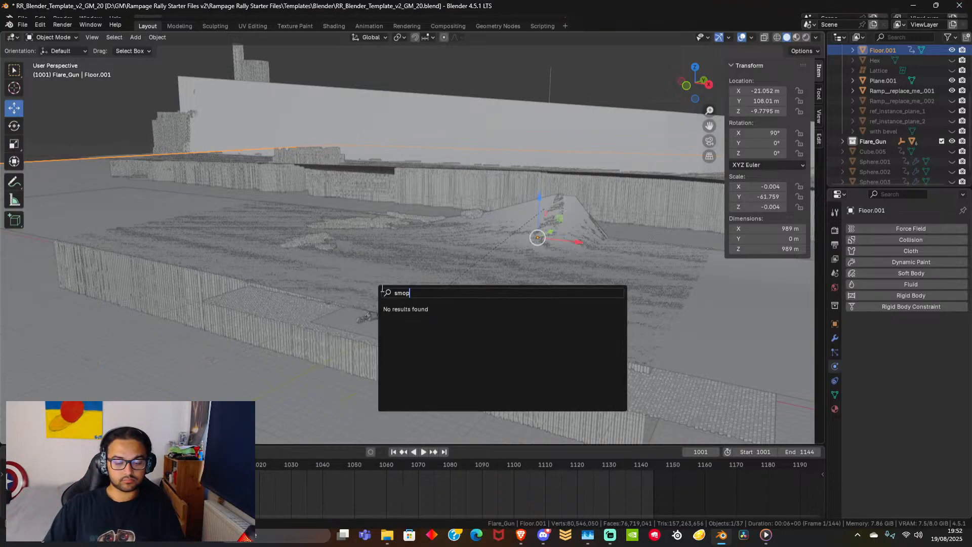
key("BackSpace")
key("BackSpace")
key("BackSpace")
key("BackSpace")
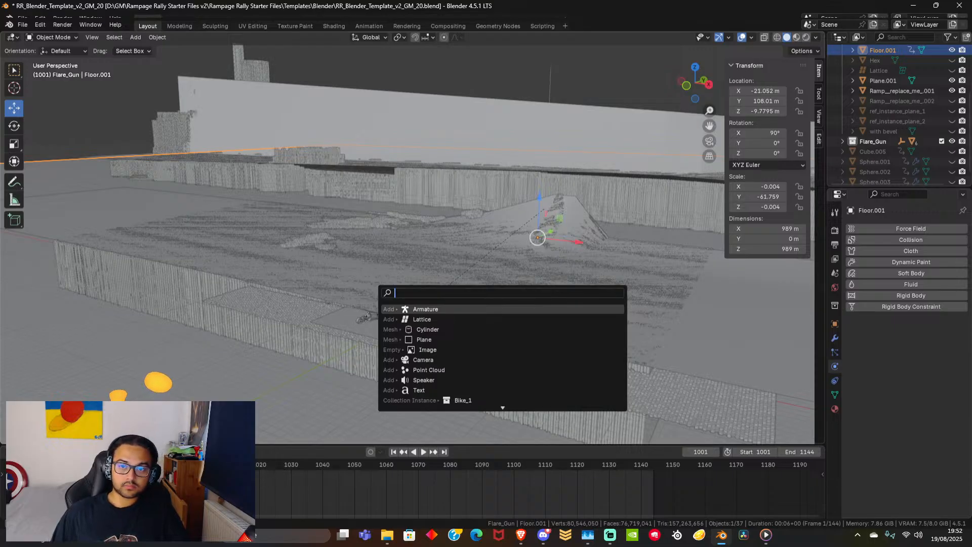
key("Escape")
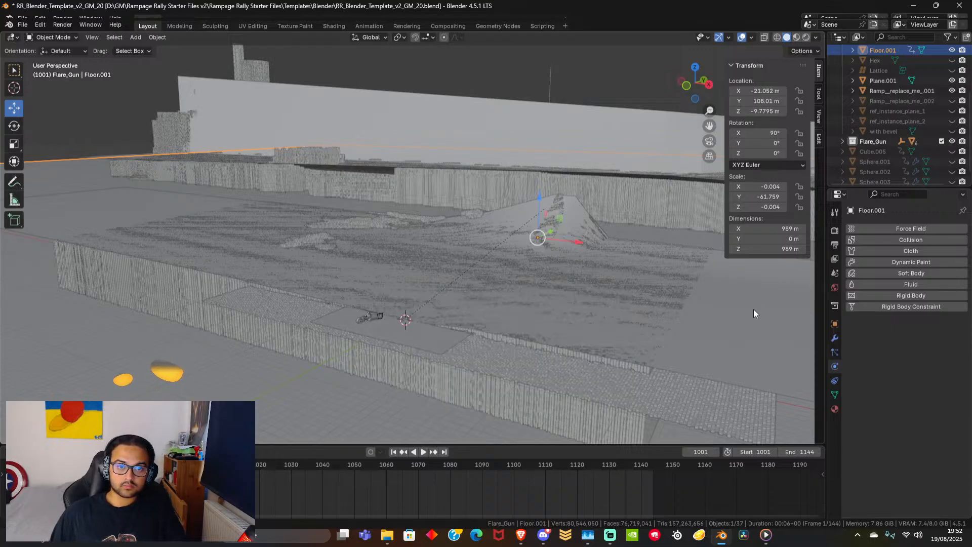
left_click(753, 309)
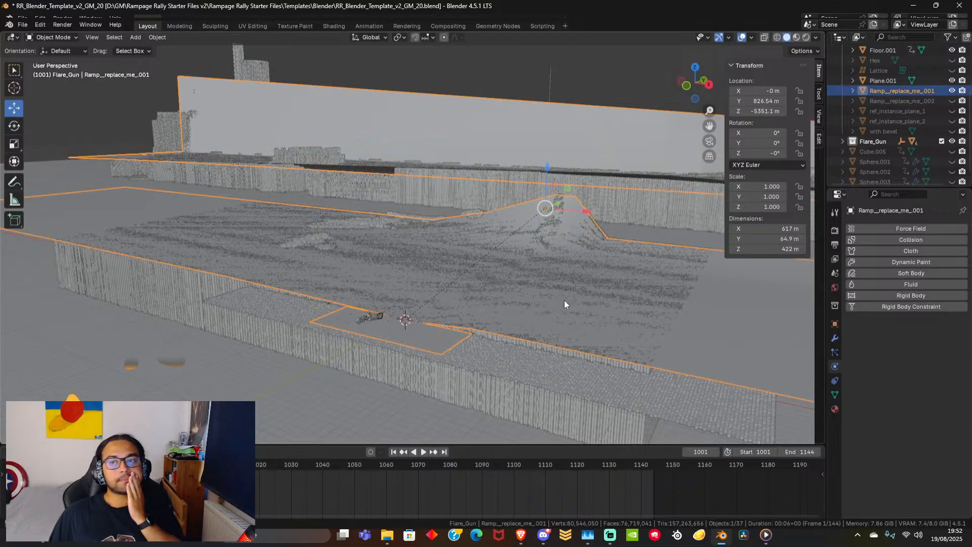
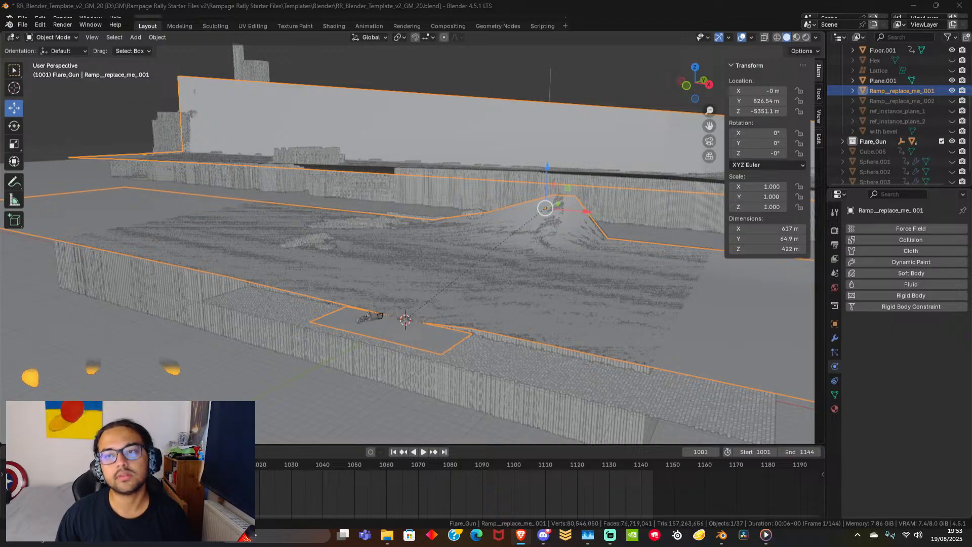
scroll(896, 116, "up", 5)
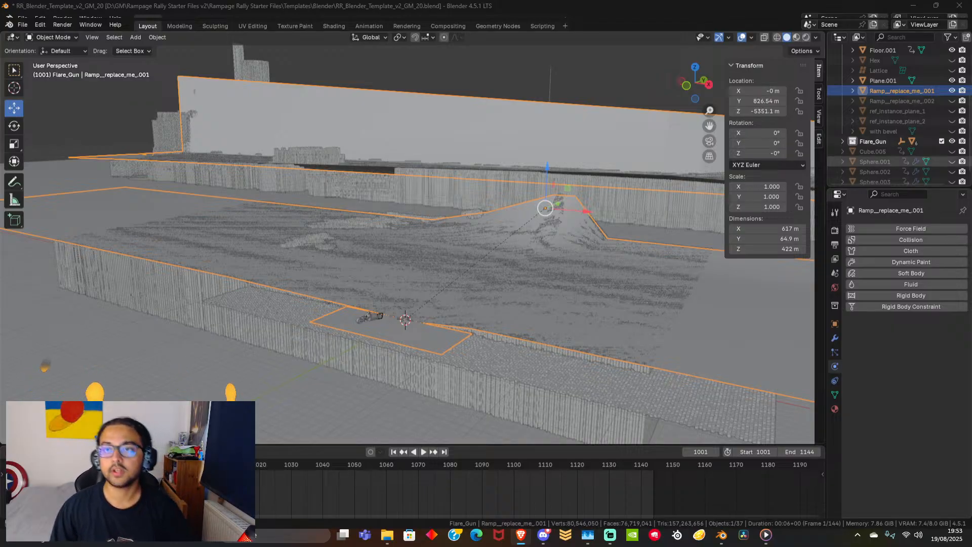
Make Bike_1 the active collection and look through its objects in the scene hierarchy.
left_click(842, 91)
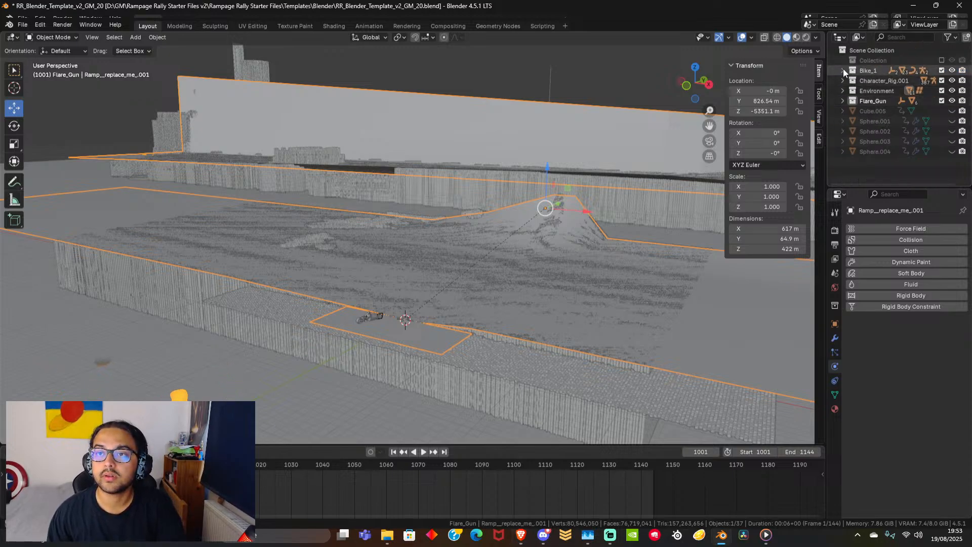
left_click(843, 70)
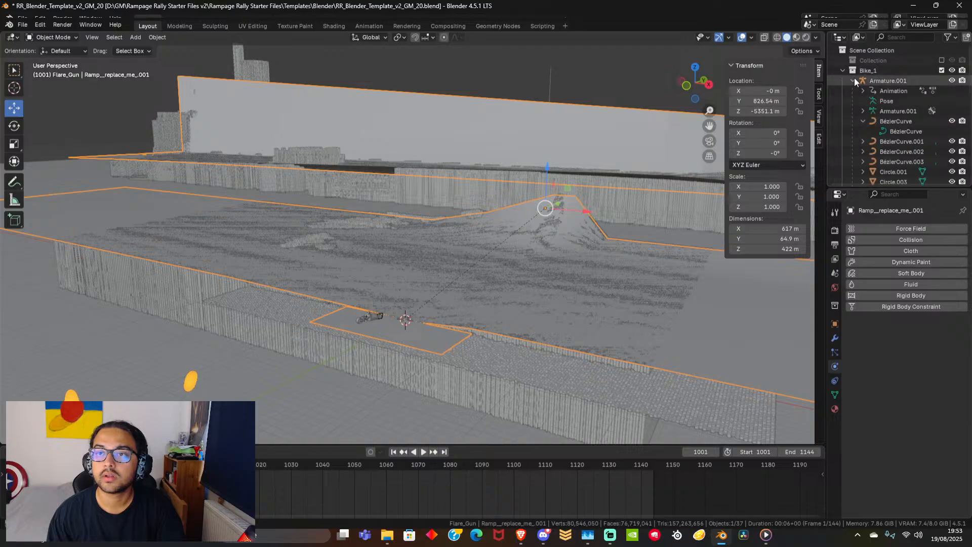
left_click(888, 72)
scroll(886, 122, "down", 8)
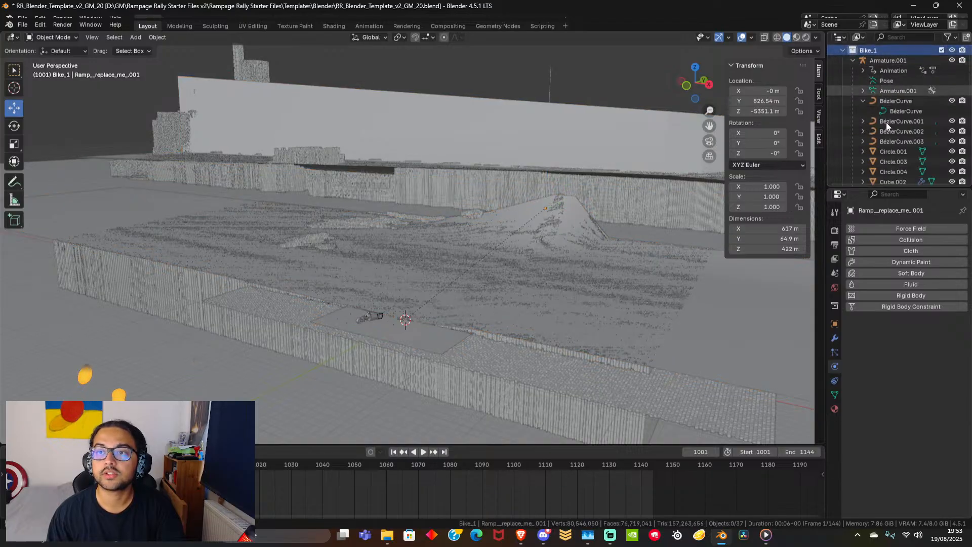
scroll(885, 130, "down", 5)
scroll(884, 131, "down", 3)
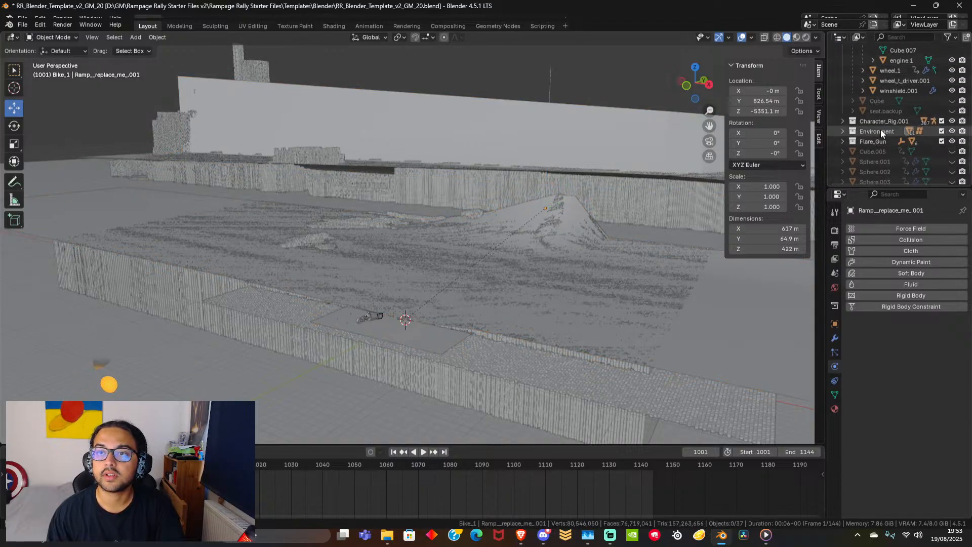
Add a mesh cylinder at the world origin within Bike_1 and set its vertex count to 16.
key("shift+a")
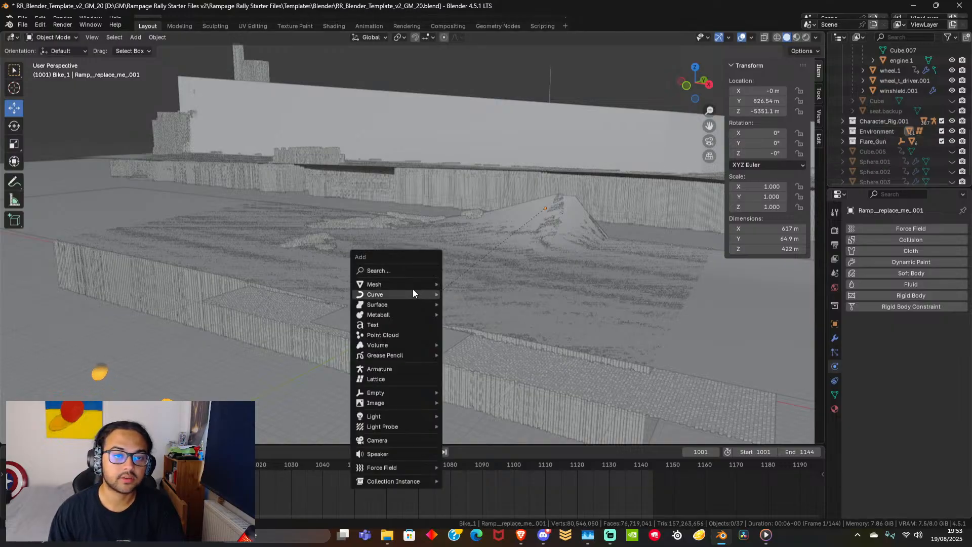
mouse_move(421, 284)
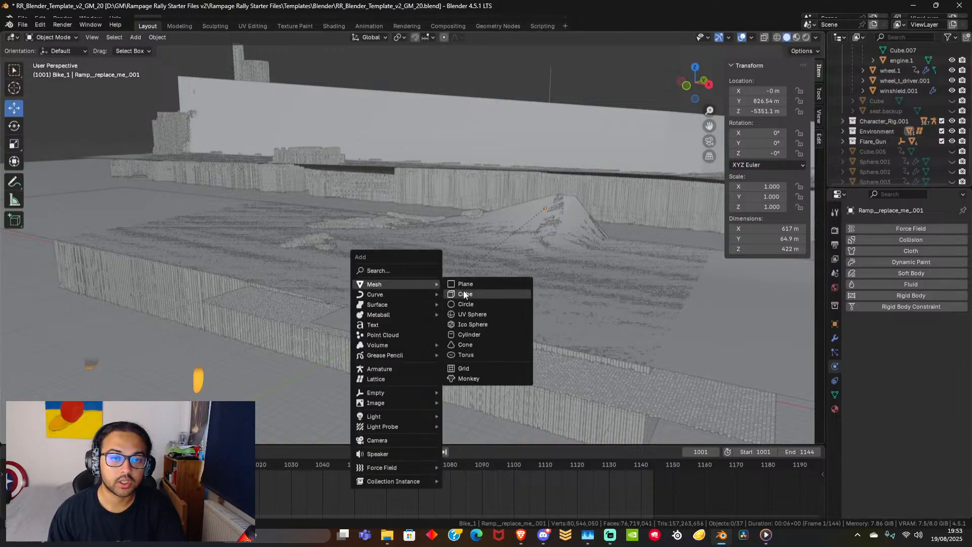
left_click(487, 336)
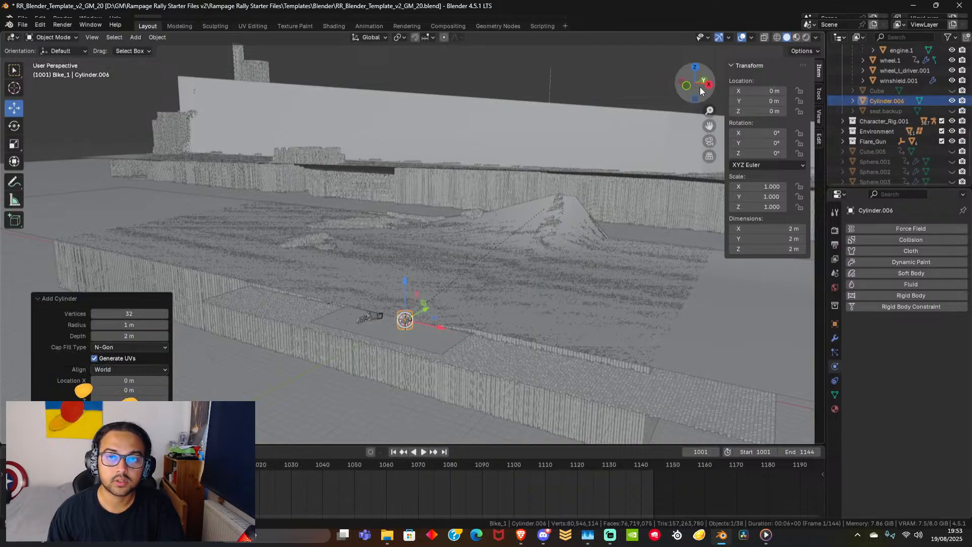
scroll(417, 334, "up", 3)
scroll(418, 296, "up", 6)
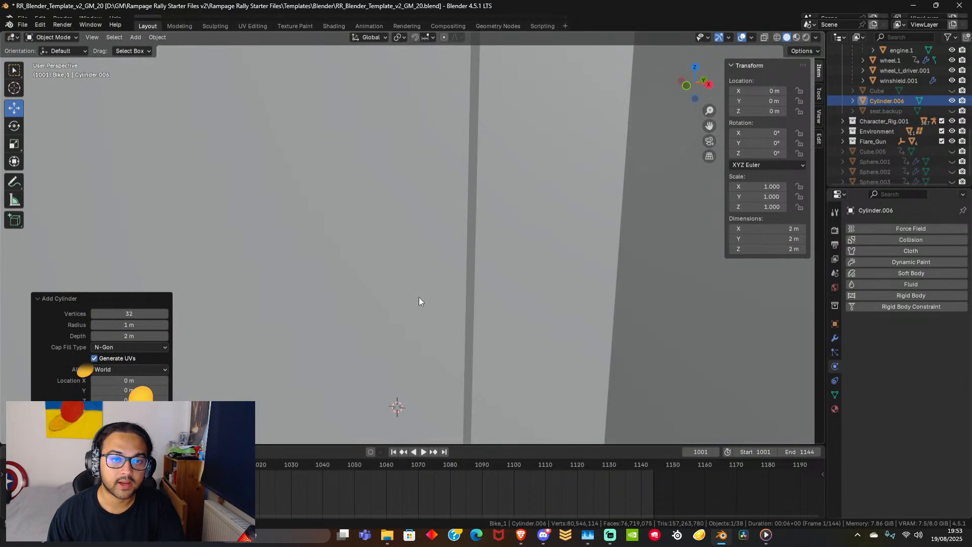
scroll(420, 293, "down", 5)
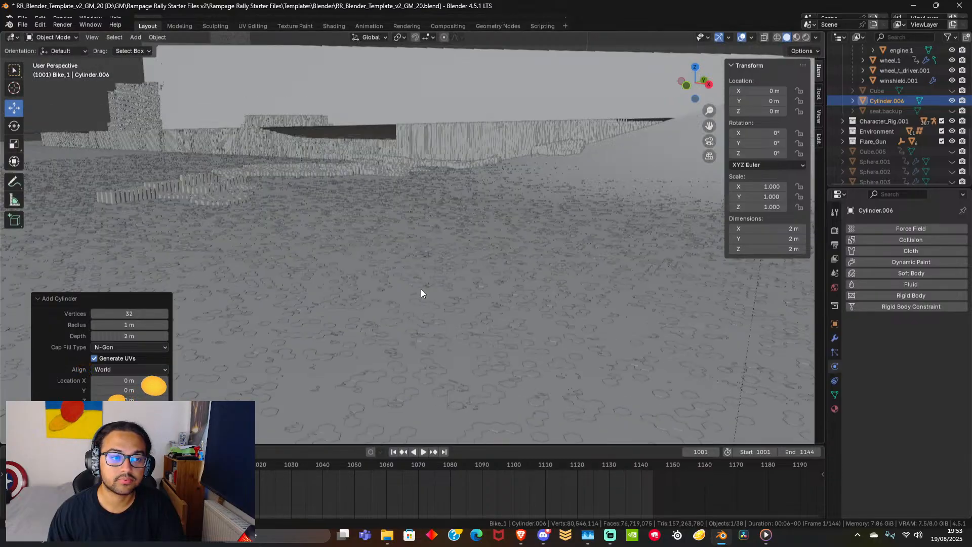
scroll(428, 293, "down", 2)
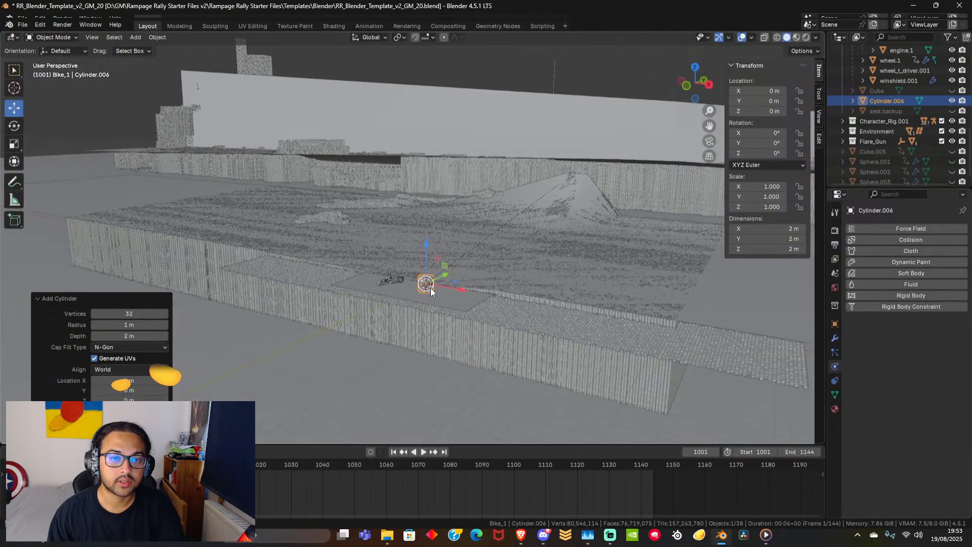
scroll(429, 297, "up", 3)
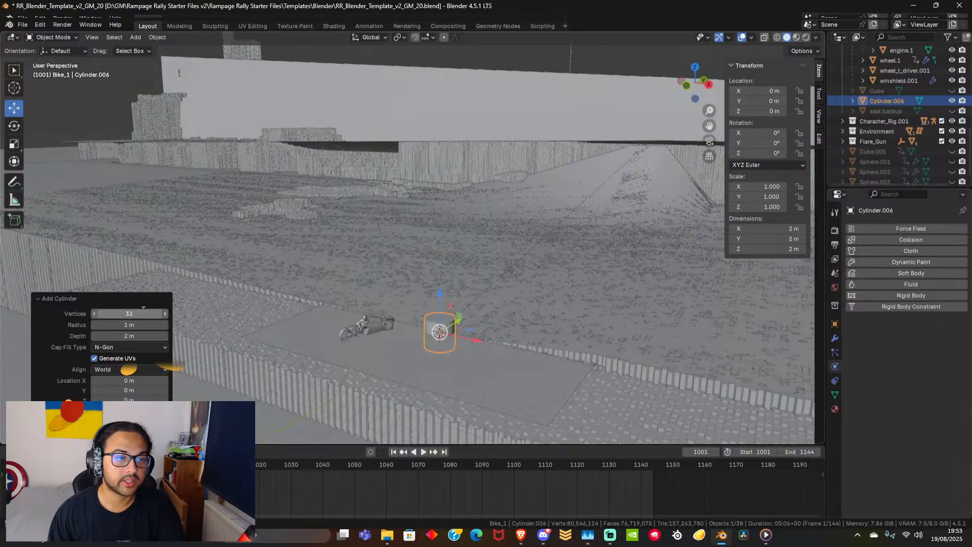
left_click(135, 314)
type("1")
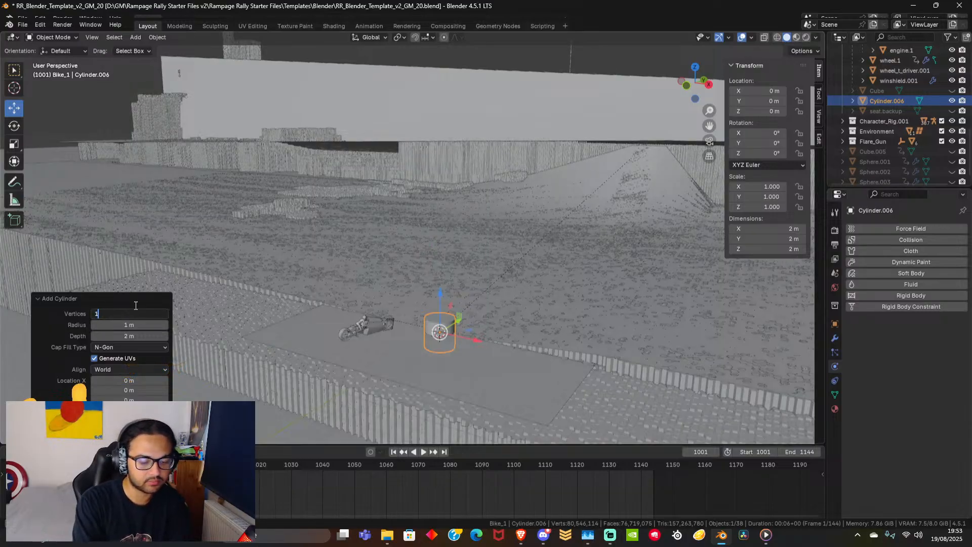
type("6")
key("Return")
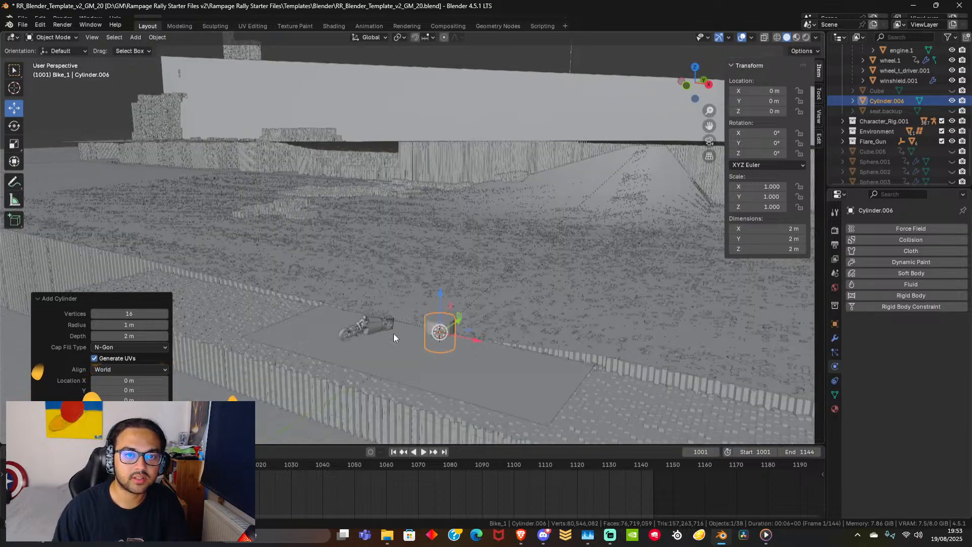
Hide the Environment collection in the viewport so only the bike, rider and cylinder are shown.
middle_click_drag(394, 333, 463, 261, "shift")
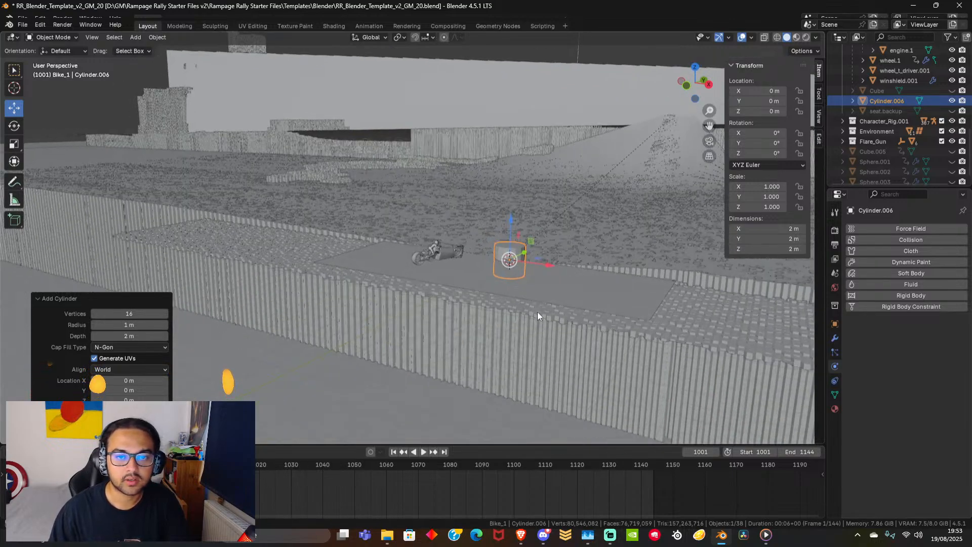
scroll(539, 310, "up", 3)
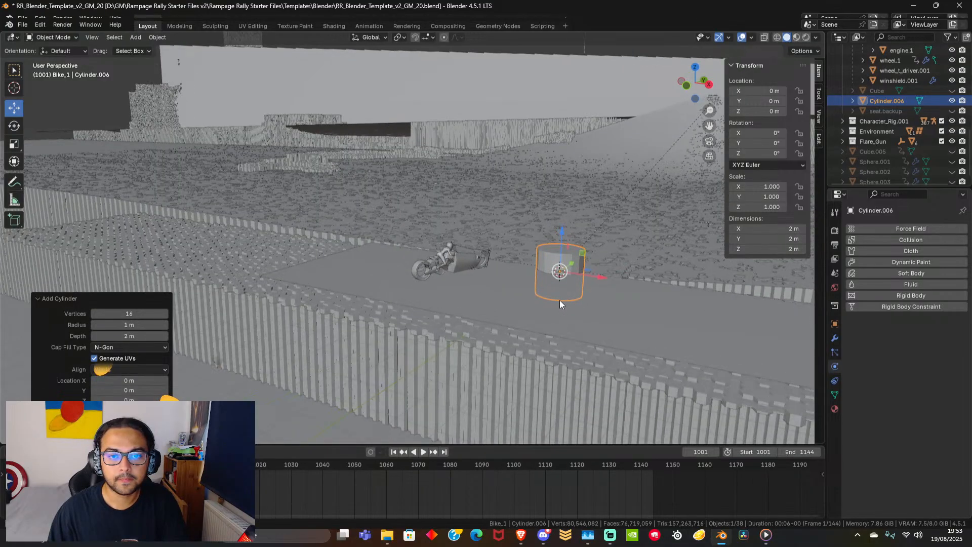
scroll(560, 304, "up", 2)
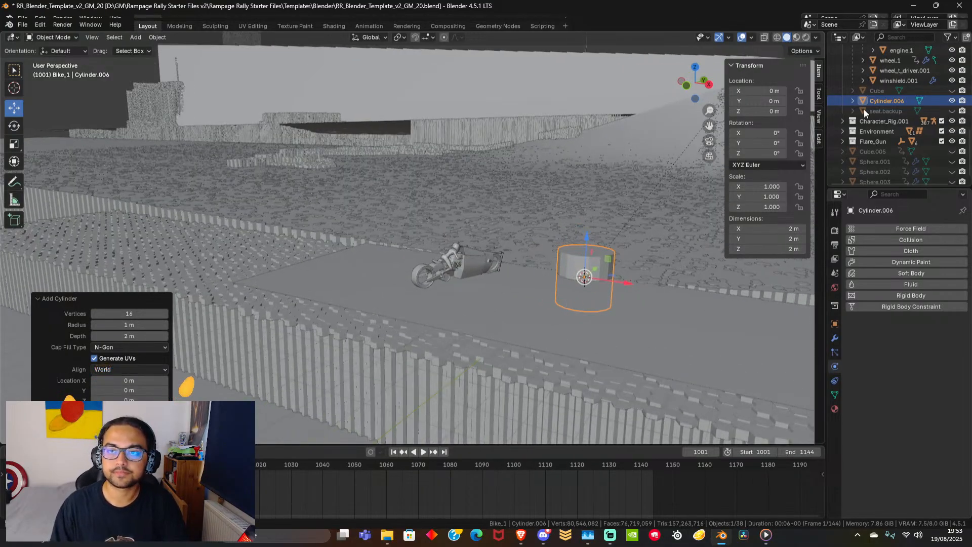
left_click(952, 132)
scroll(526, 282, "up", 5)
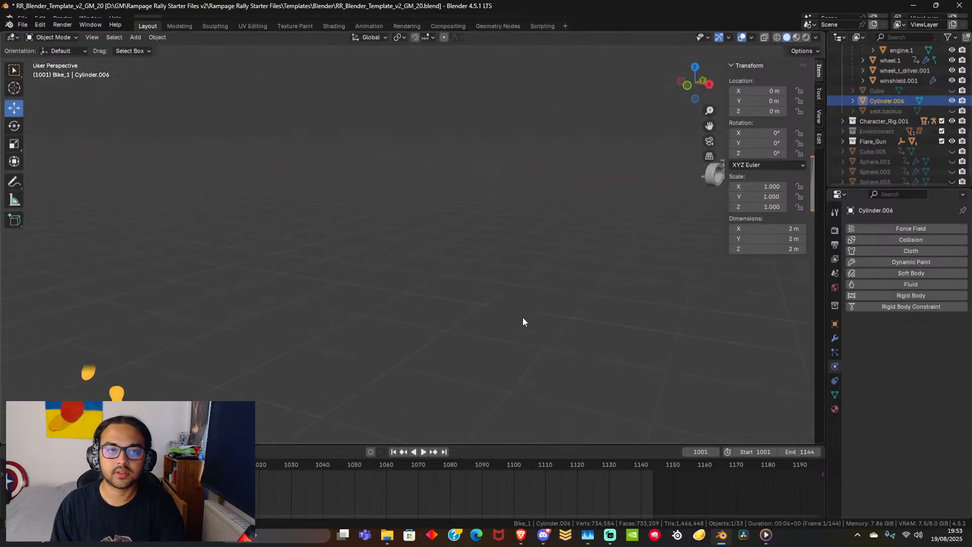
middle_click_drag(523, 317, 518, 317)
scroll(538, 290, "up", 4)
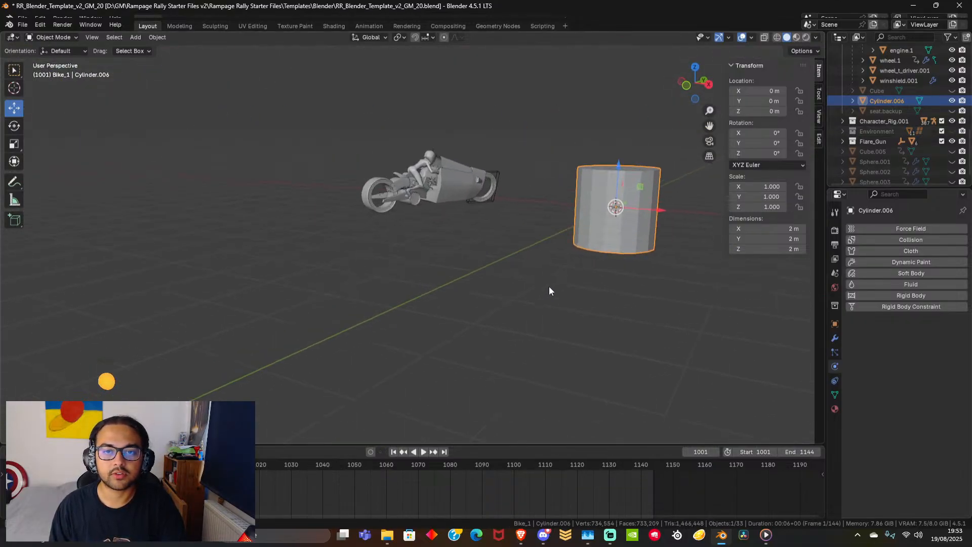
middle_click_drag(549, 287, 542, 272)
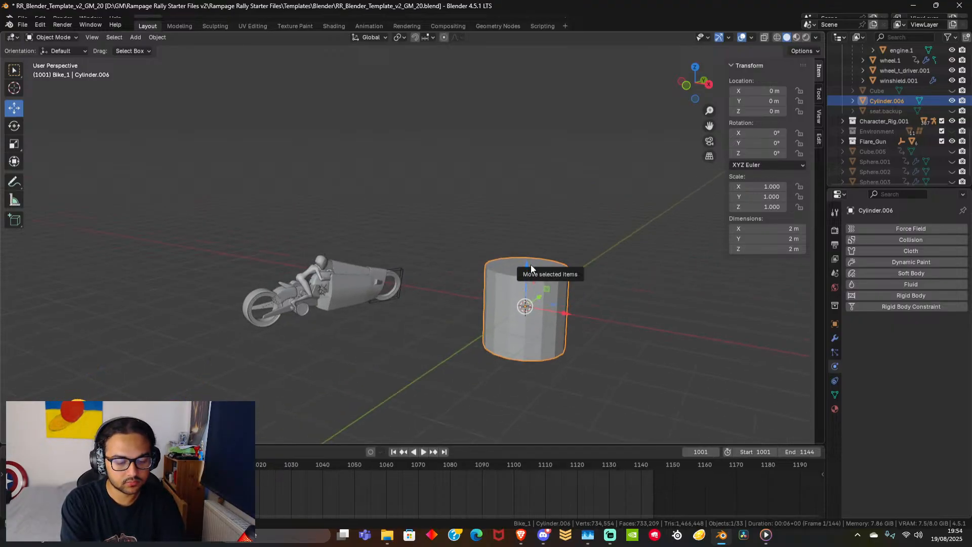
Frame the selected cylinder in the viewport and view it beside the bike from an angle above.
key("KP_0")
key("KP_0")
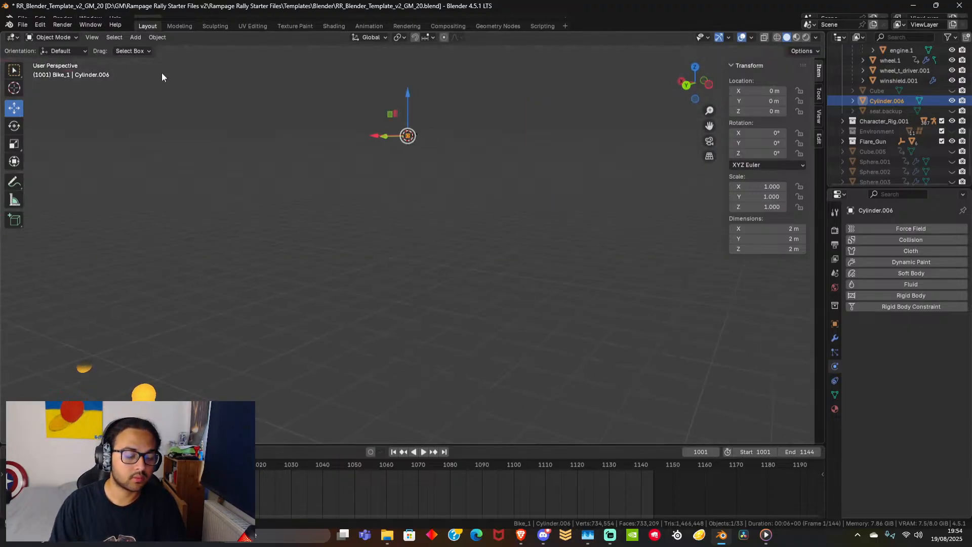
key("KP_1")
key("KP_2")
key("KP_3")
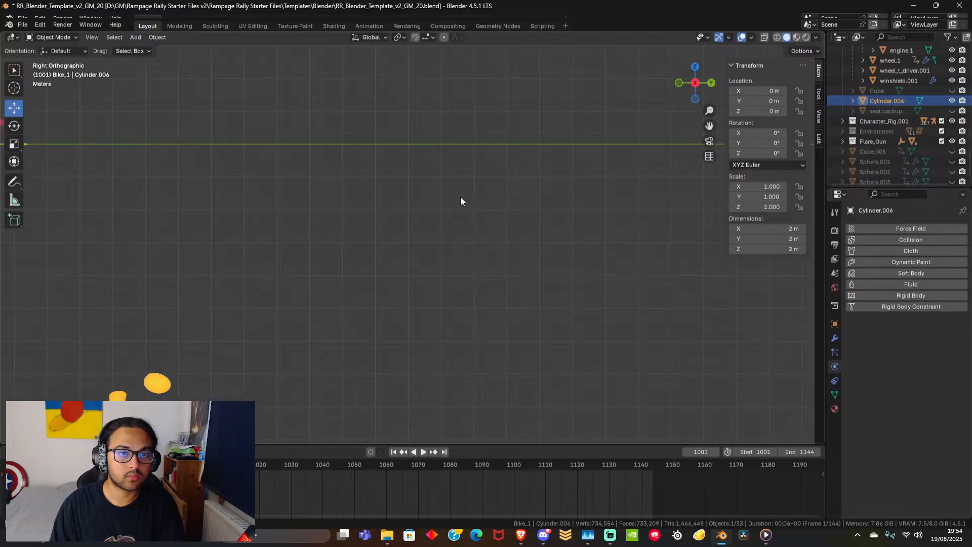
key("KP_4")
key("KP_5")
key("KP_6")
key("KP_7")
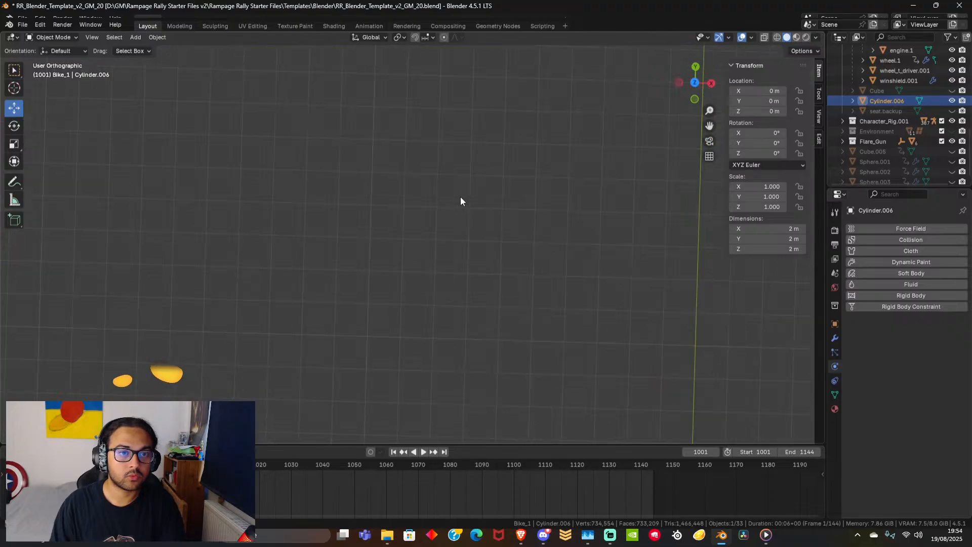
key("KP_8")
key("KP_9")
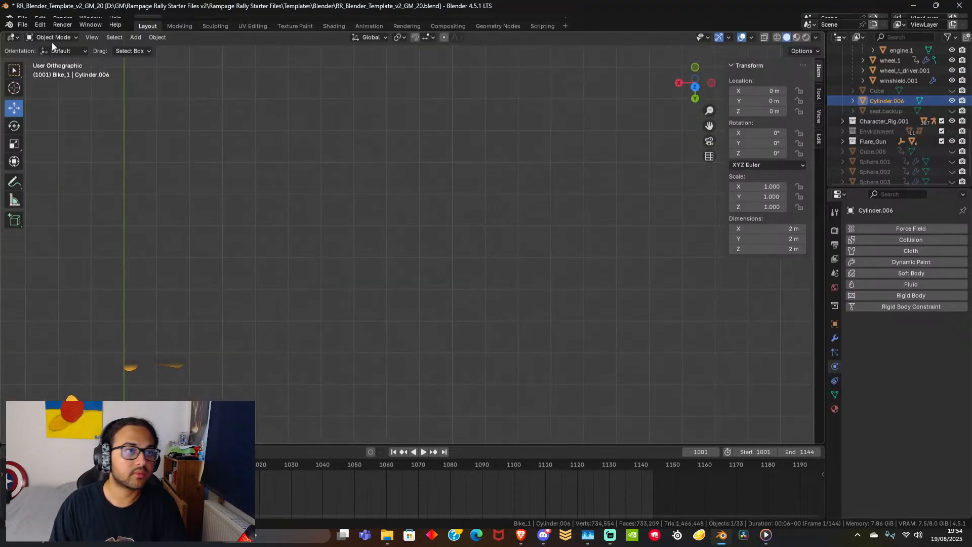
left_click(92, 37)
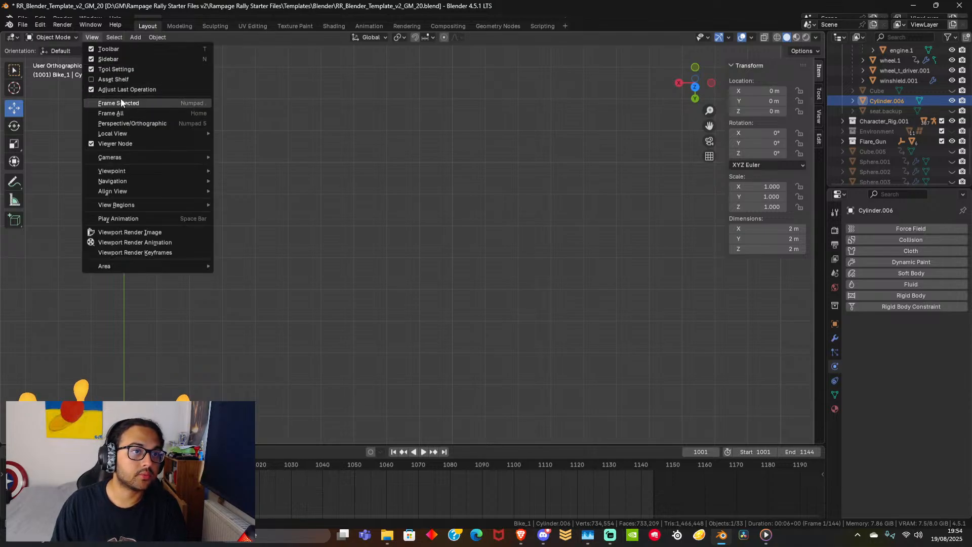
left_click(137, 103)
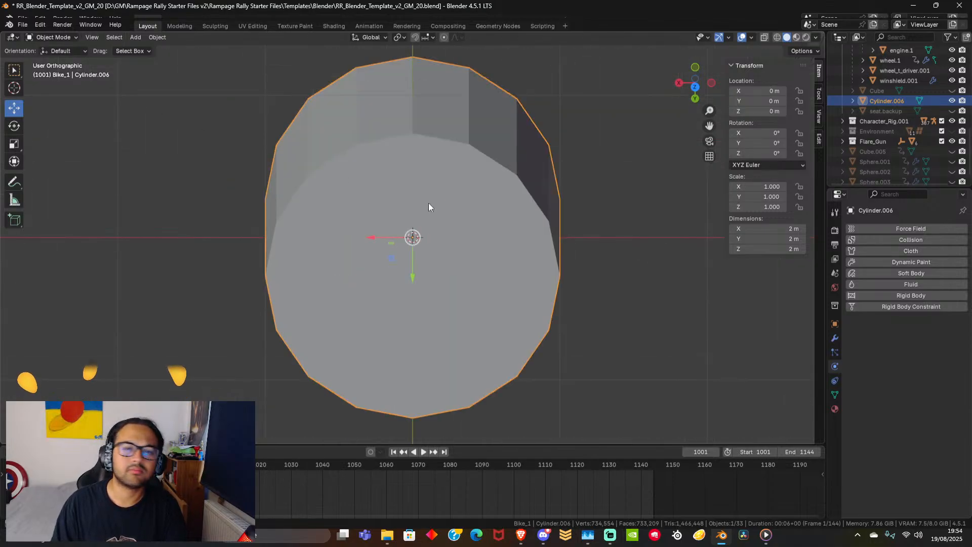
middle_click_drag(428, 203, 527, 187)
scroll(360, 248, "down", 5)
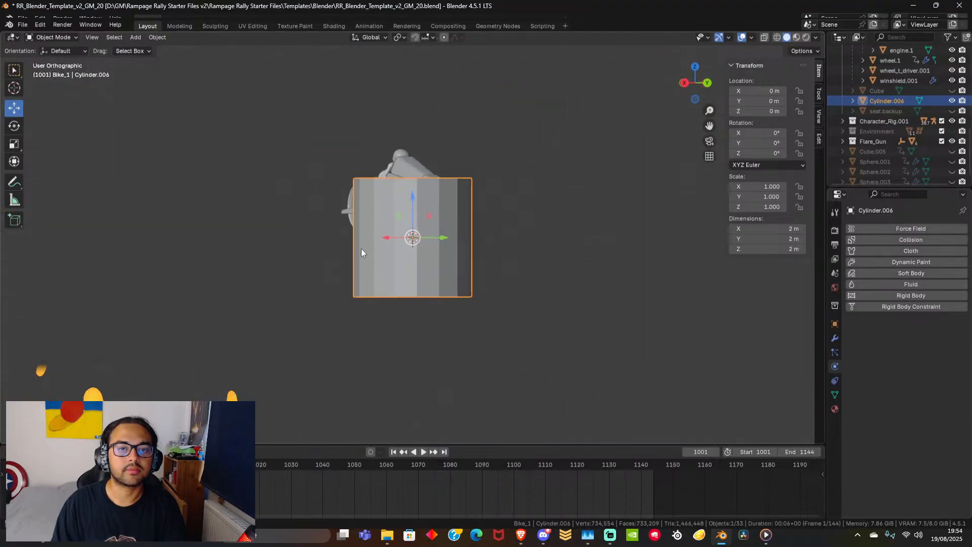
middle_click_drag(360, 248, 515, 291)
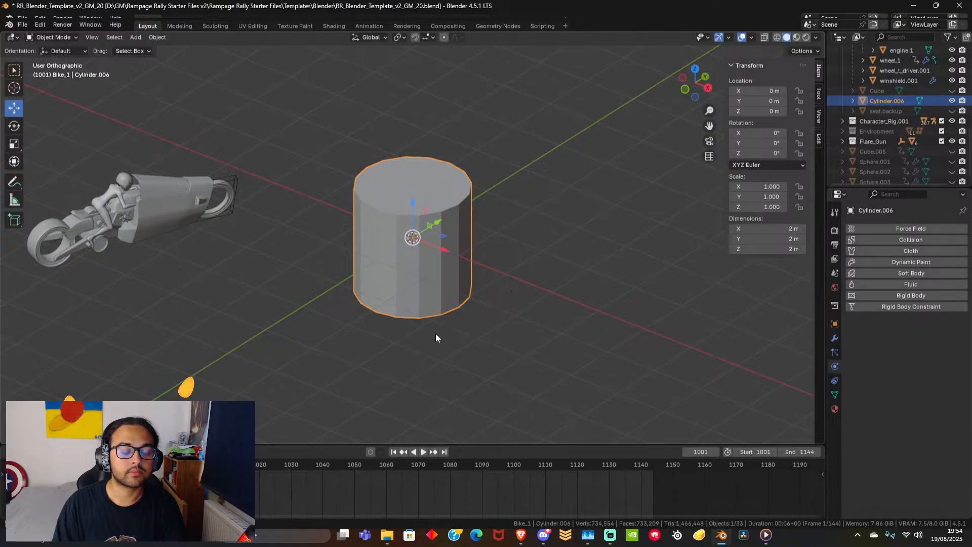
Rotate the cylinder 90° around the global Y axis.
left_click(539, 303)
middle_click_drag(538, 304, 430, 259)
left_click(448, 192)
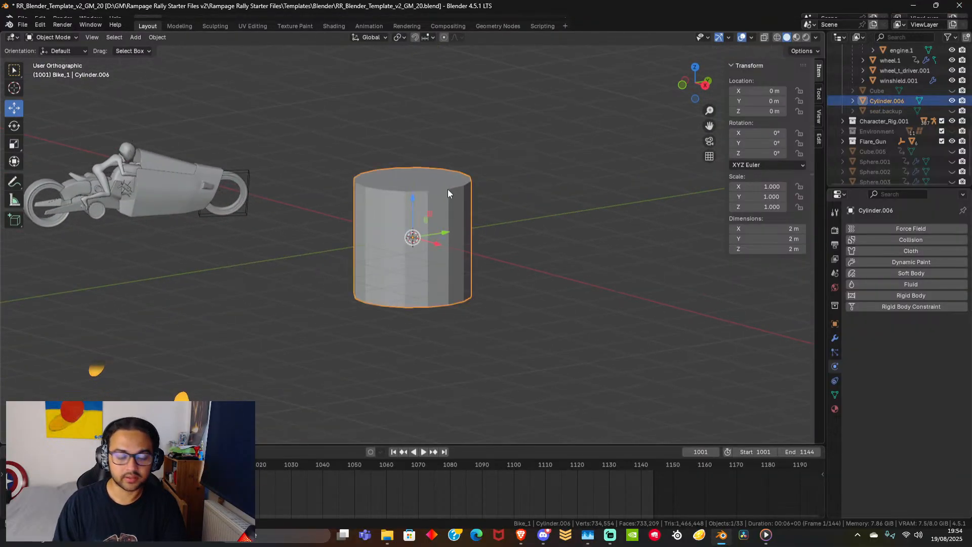
type("r90")
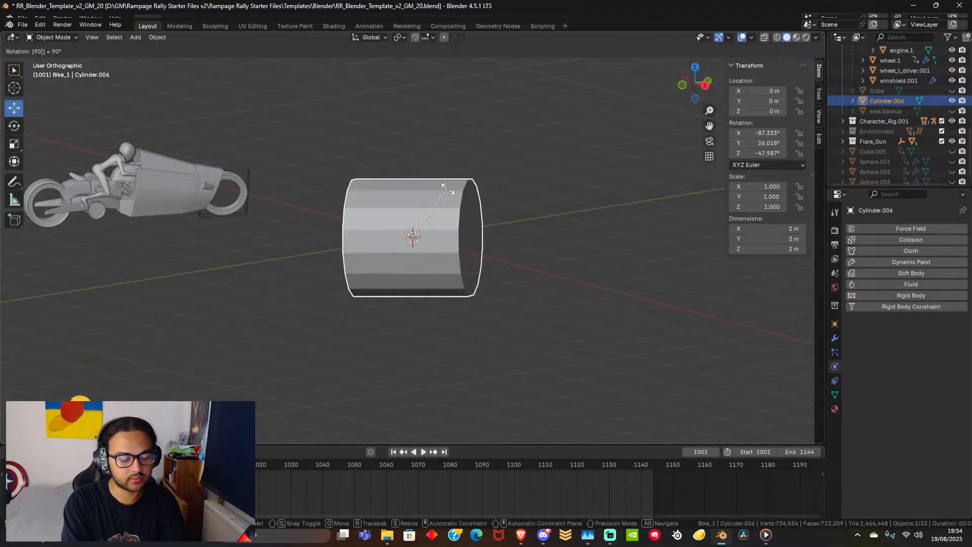
type("y")
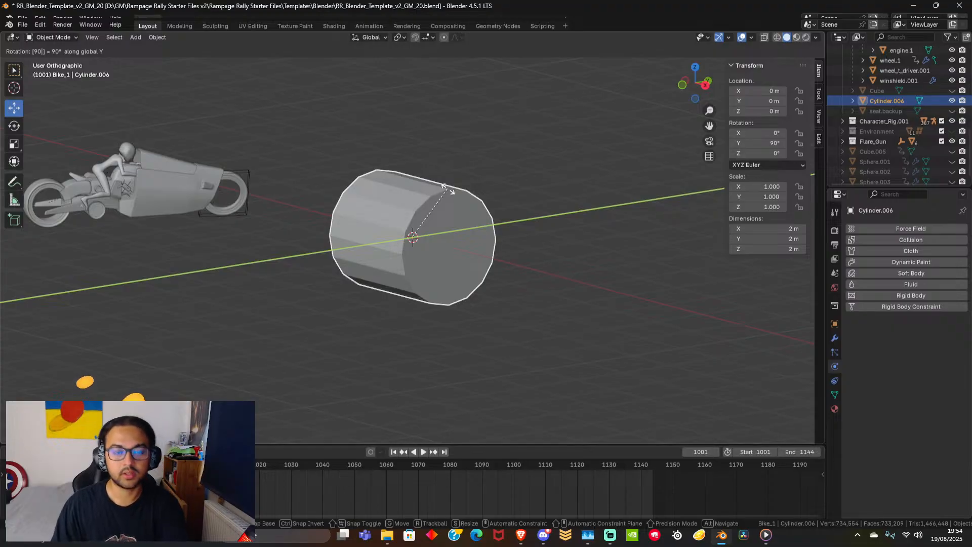
key("Return")
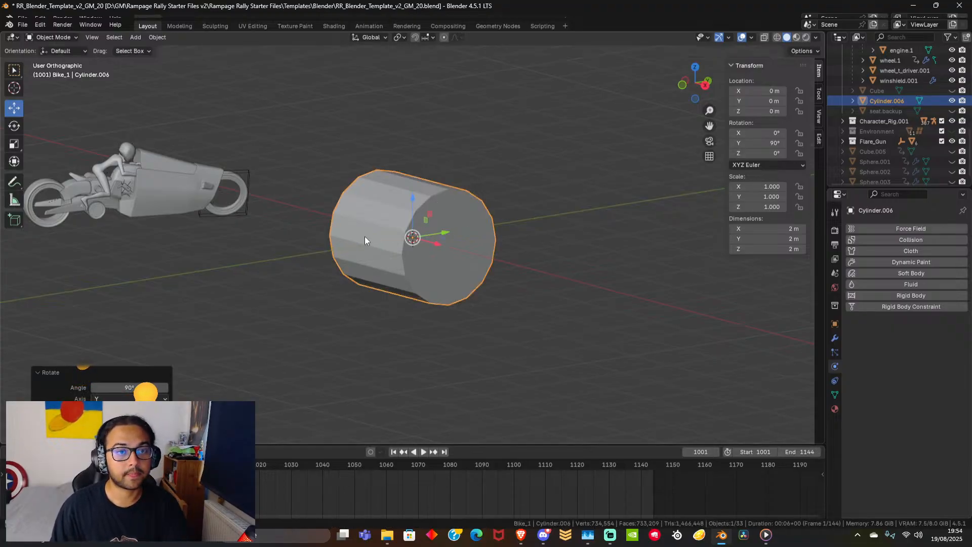
Delete the rotated cylinder beside the bike.
middle_click_drag(365, 238, 481, 289)
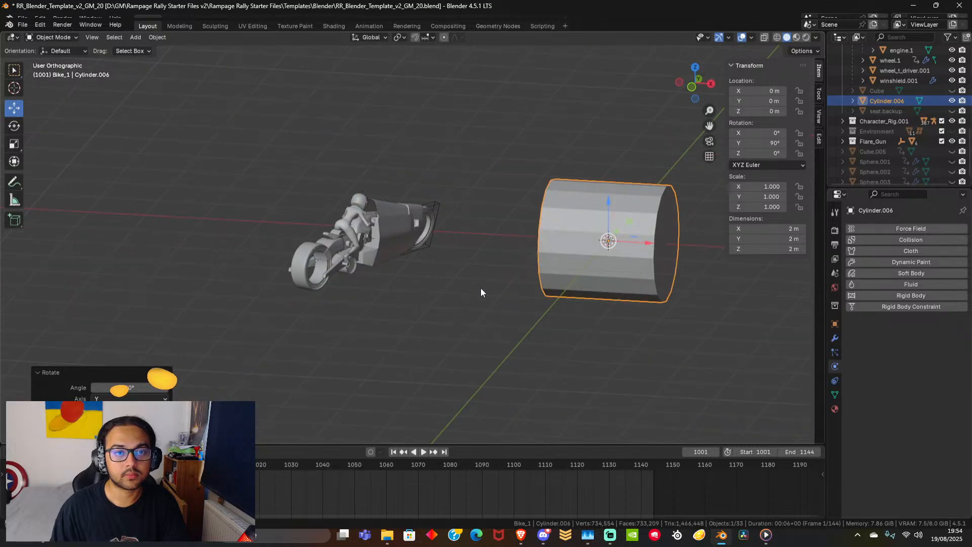
key("x")
left_click(571, 248)
Select wheel.1 on the bike, inspect its lower edge up close, and switch to the front orthographic view.
left_click(314, 273)
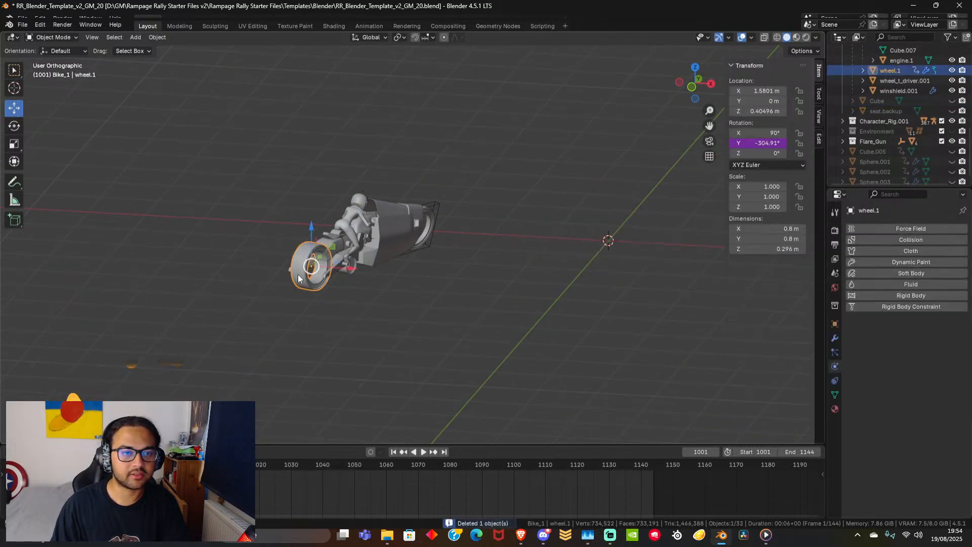
scroll(291, 306, "up", 6)
middle_click_drag(288, 341, 644, 229, "shift")
scroll(572, 277, "up", 5)
scroll(602, 273, "down", 10)
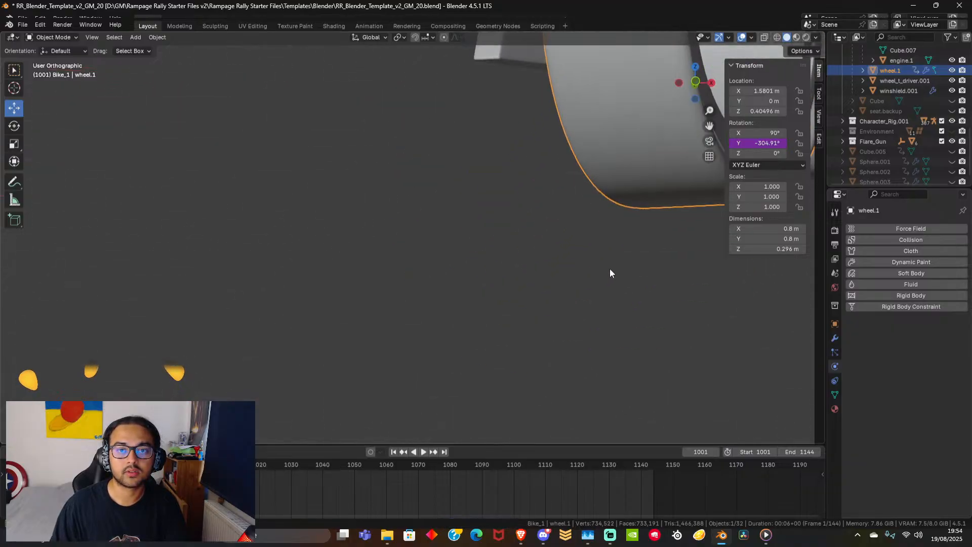
middle_click_drag(537, 222, 580, 219)
key("KP_1")
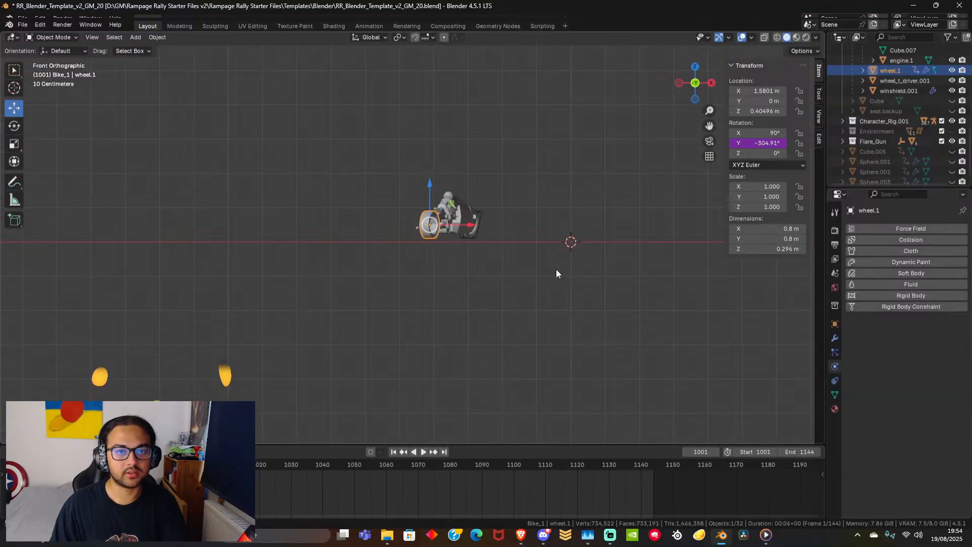
Bring wheel.1 into close view with its tread facing forward and open its mesh for editing.
middle_click_drag(556, 269, 509, 290)
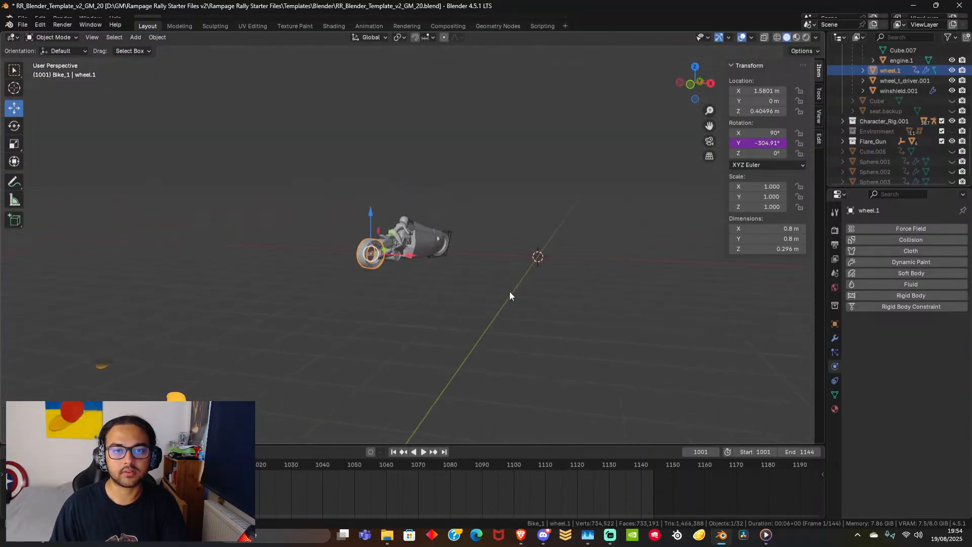
scroll(430, 312, "up", 8)
middle_click_drag(366, 360, 479, 296)
scroll(466, 319, "up", 5)
scroll(503, 361, "up", 3)
middle_click_drag(503, 361, 503, 323)
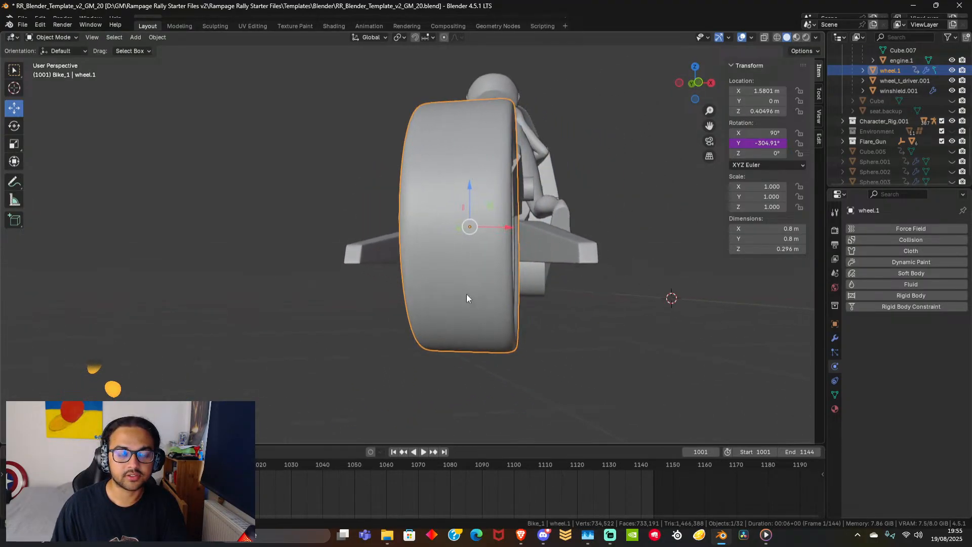
key("Tab")
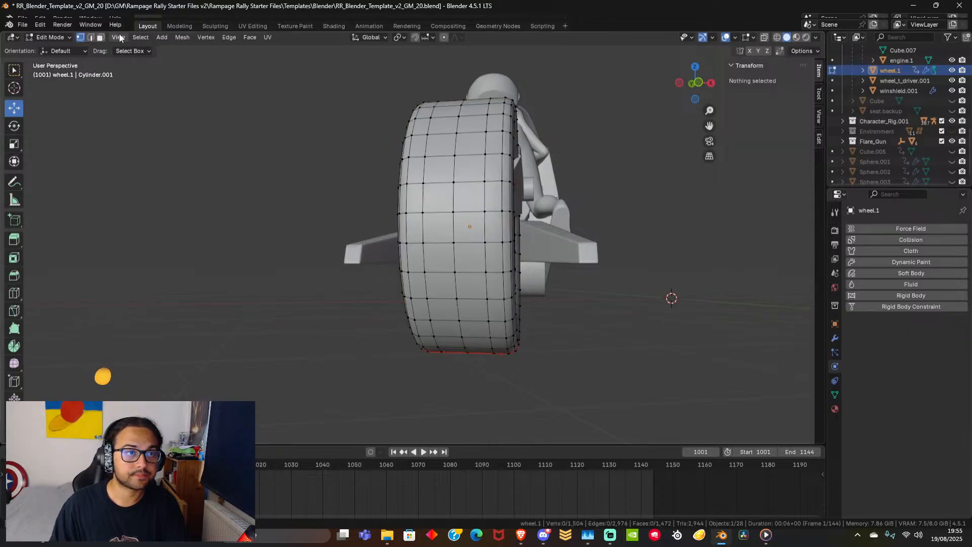
Try to select the two central face loops running around the wheel's tread in face select mode.
left_click(437, 227, "alt")
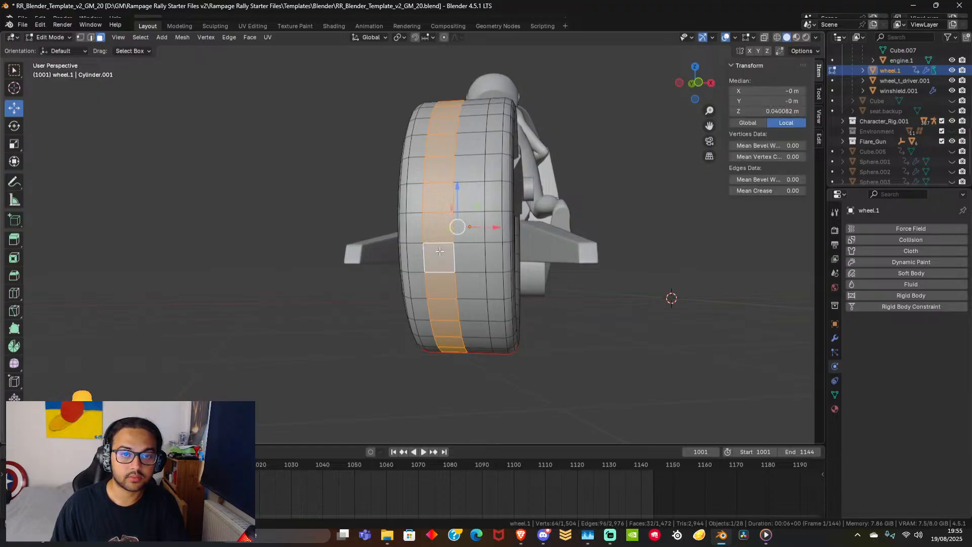
left_click(463, 257, "alt")
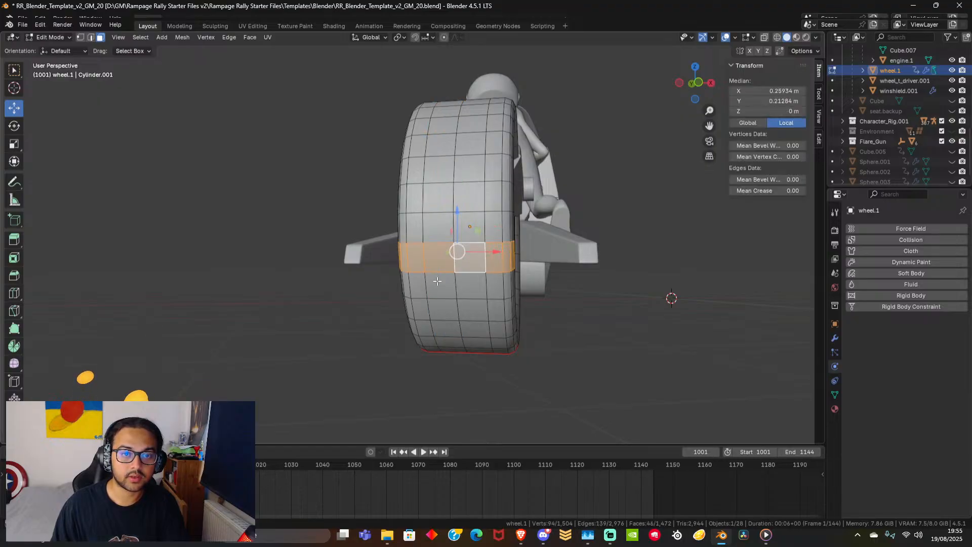
left_click(434, 263)
left_click(439, 289, "alt")
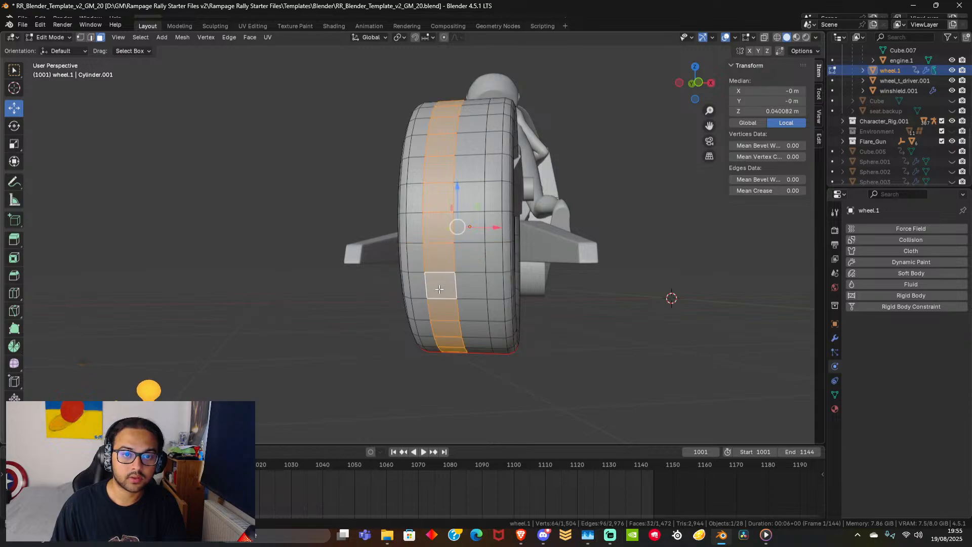
left_click(467, 287, "alt+shift")
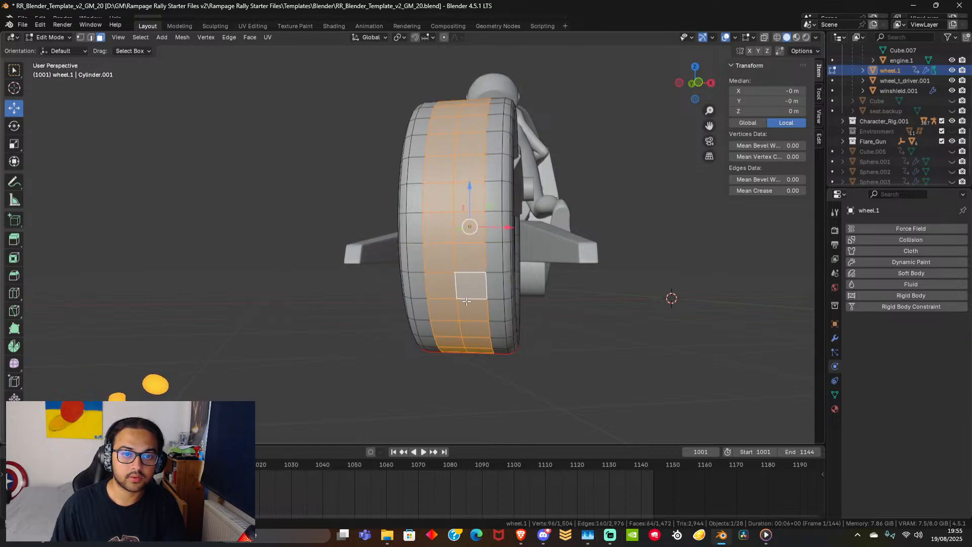
Try to extend the selection to the outer tread loops and the remaining faces across the tread.
left_click(491, 286, "alt+shift")
left_click(500, 311, "alt+shift")
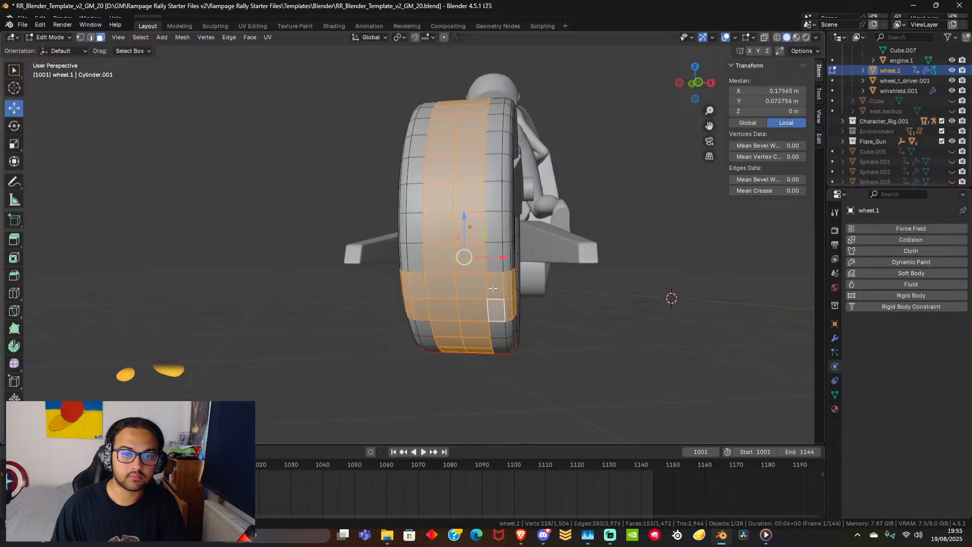
left_click(500, 311, "shift")
left_click(494, 246, "alt+shift")
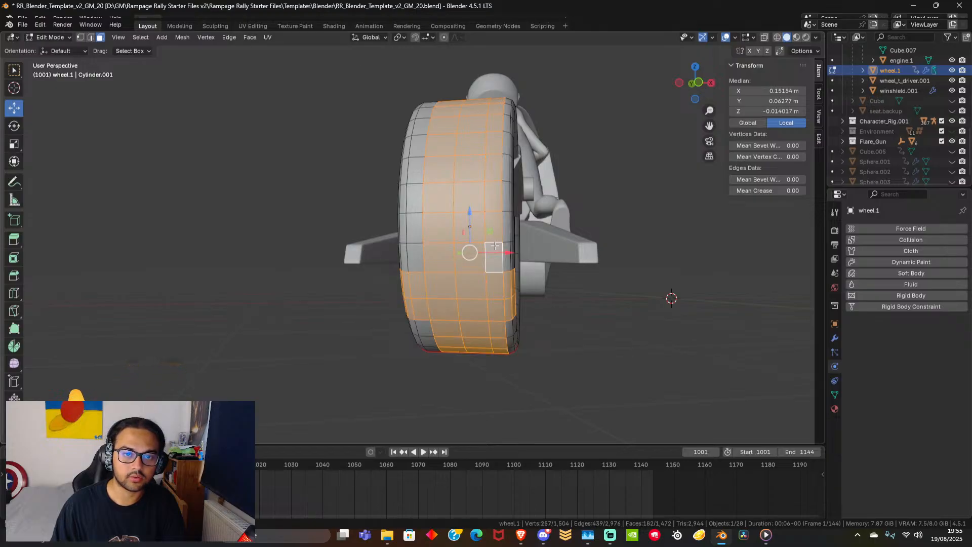
left_click(420, 263, "alt+shift")
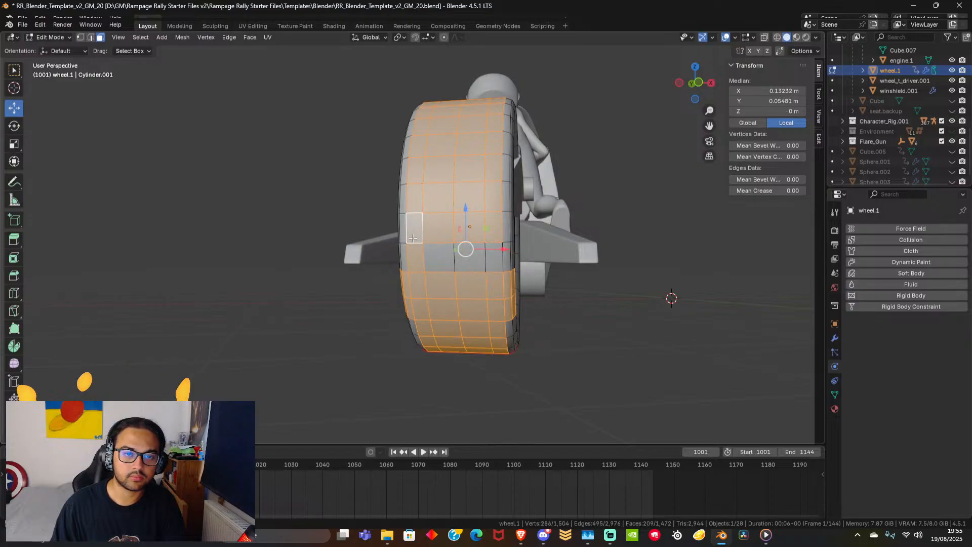
left_click(422, 268, "alt+shift")
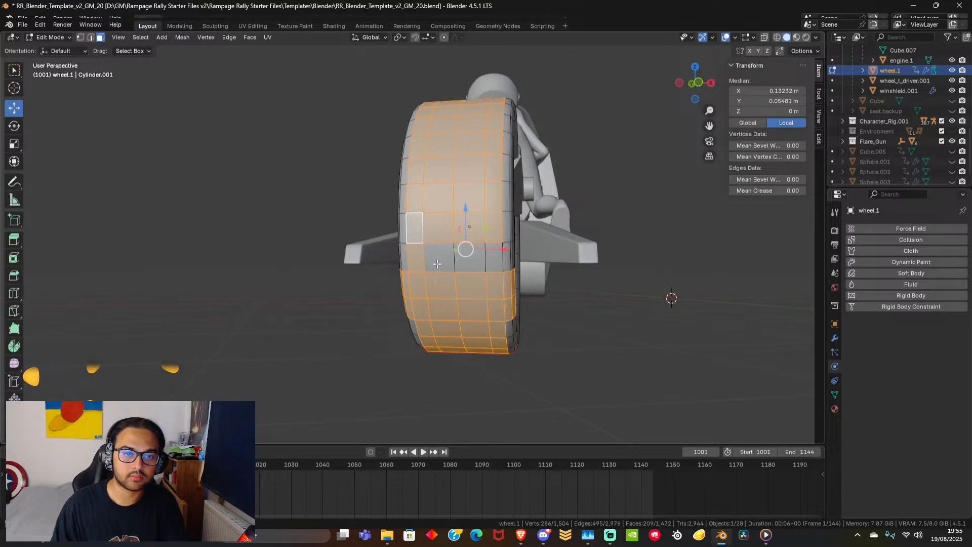
left_click(438, 257, "shift")
left_click(470, 258, "shift")
left_click(499, 262, "shift")
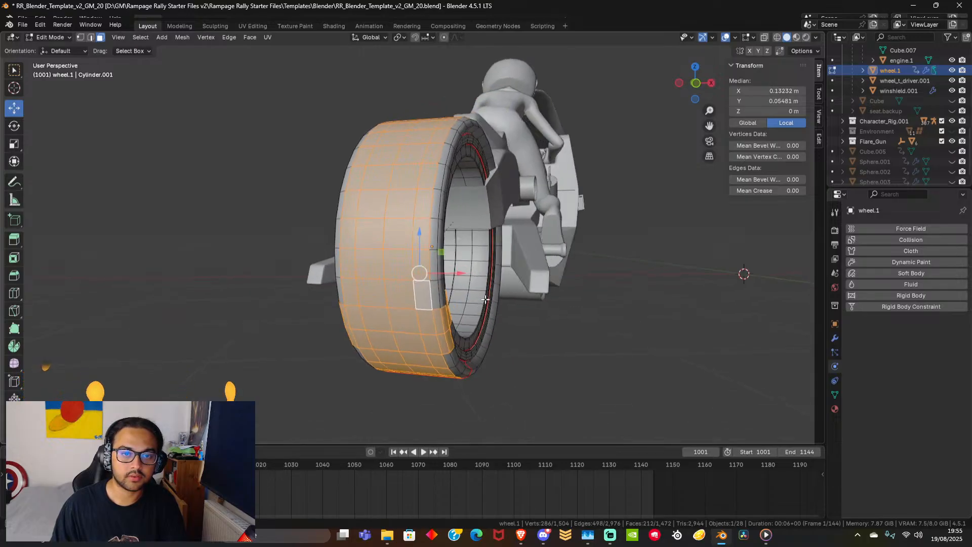
Try to restart the tread selection with a face loop beside the wheel's shoulder, viewed up close.
middle_click_drag(499, 291, 510, 292)
scroll(510, 293, "up", 6)
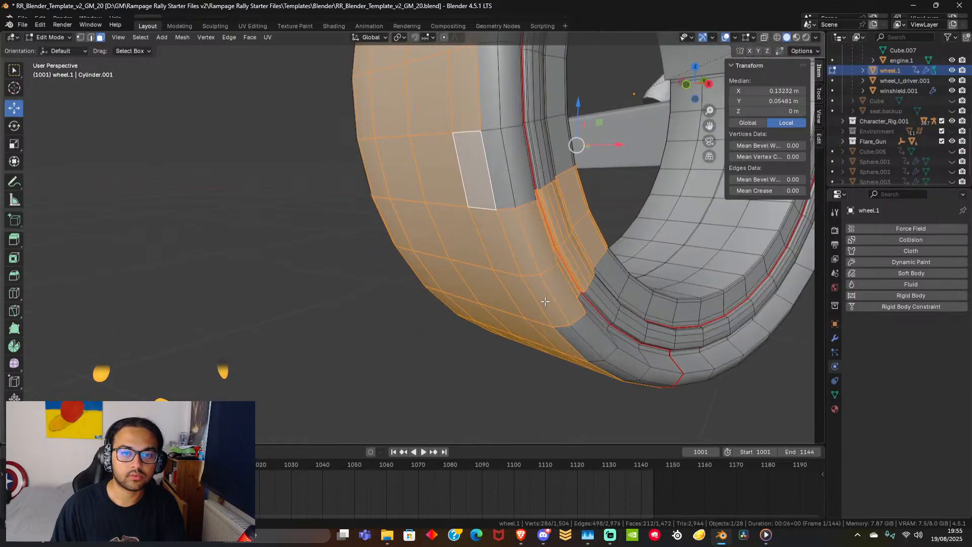
left_click(504, 187, "alt")
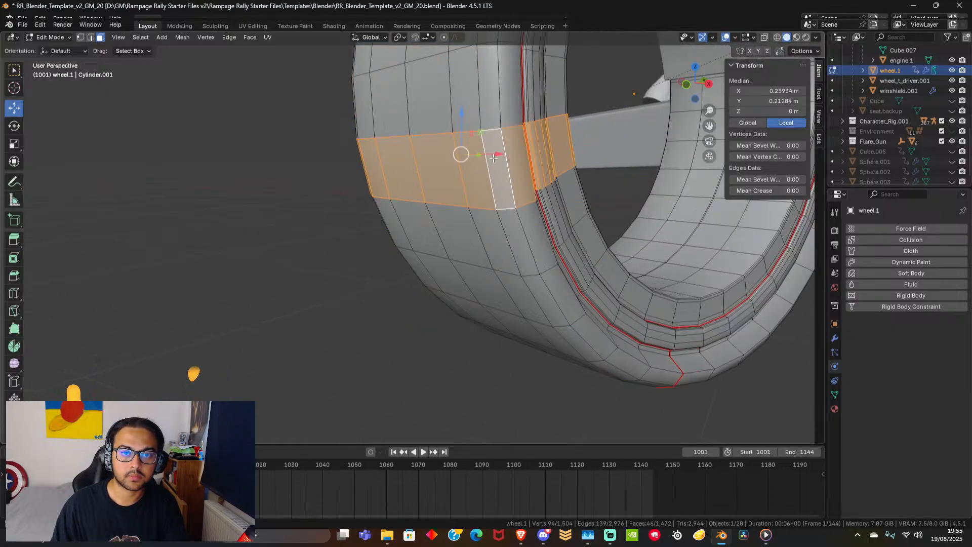
left_click(507, 240)
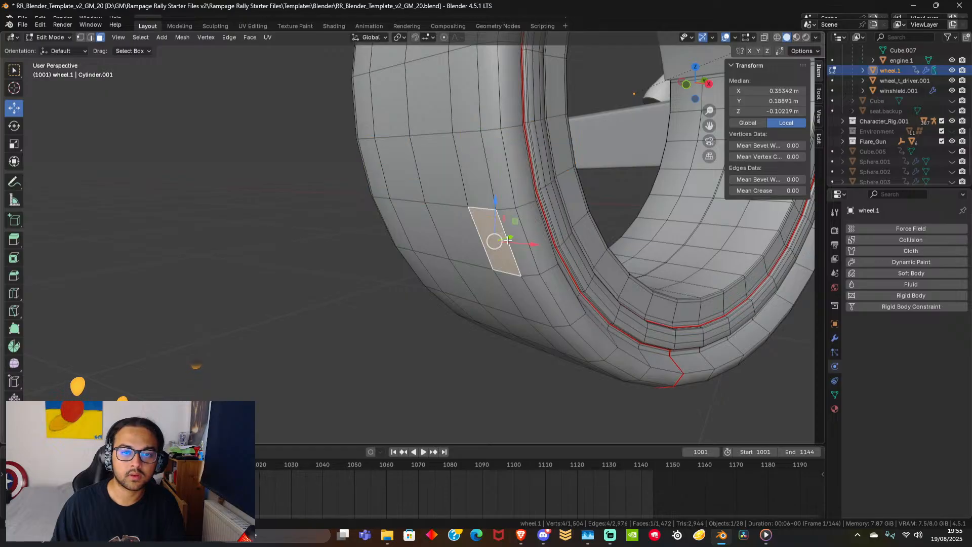
left_click(518, 297, "alt+shift")
left_click(524, 303)
left_click(485, 221, "alt+shift")
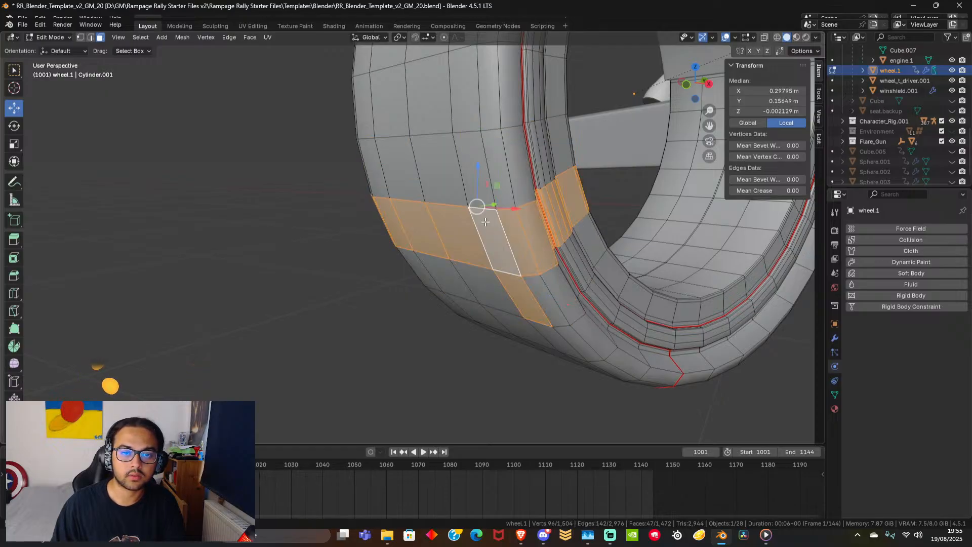
left_click(521, 282, "shift")
left_click(507, 261, "alt+shift")
left_click(506, 260, "alt+shift")
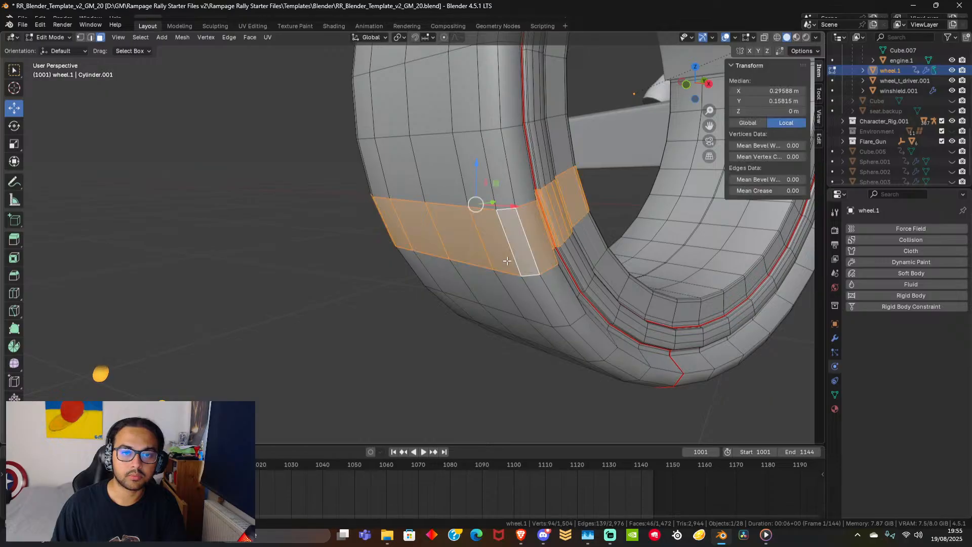
left_click(507, 261, "alt+shift")
left_click(507, 261, "alt+shift")
left_click(507, 260, "alt+shift")
left_click(507, 261, "alt+shift")
left_click(507, 260, "alt+shift")
left_click(506, 260, "alt+shift")
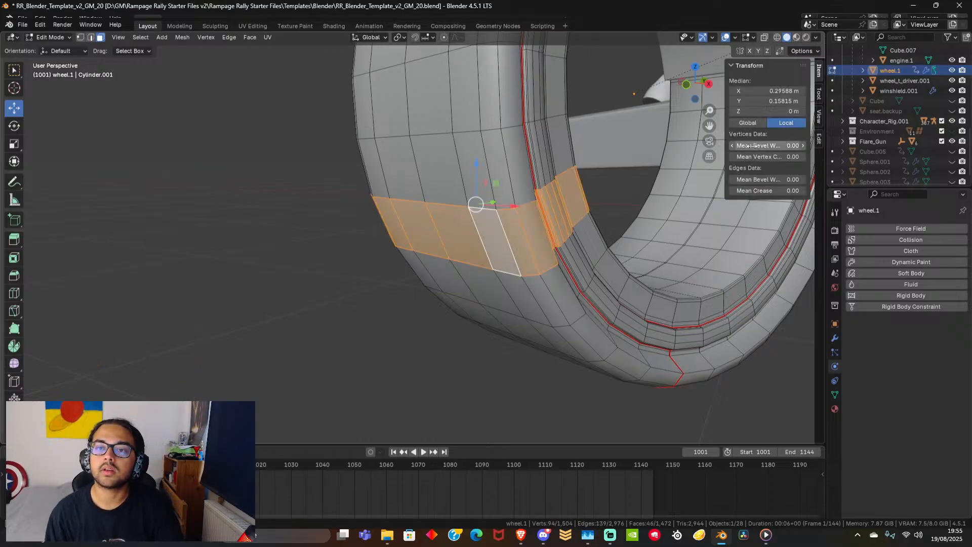
Try to select a single tread face beside the seam on the wheel's underside.
middle_click_drag(578, 332, 601, 163)
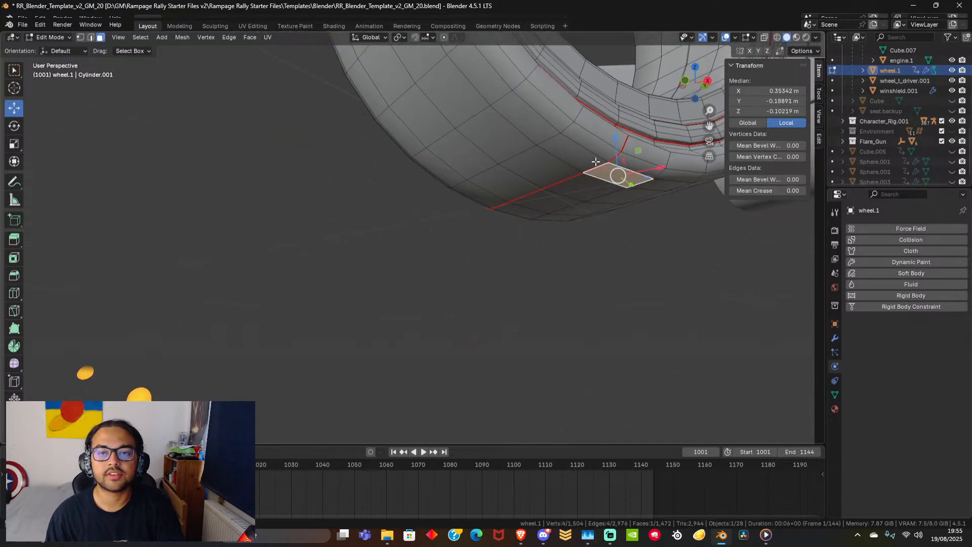
left_click(594, 160, "shift")
left_click(602, 169)
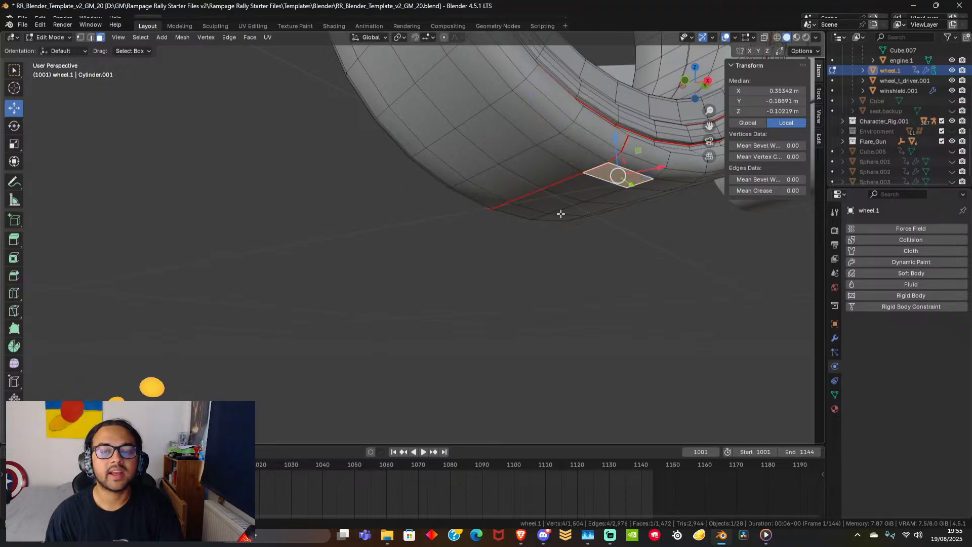
middle_click_drag(559, 213, 504, 208)
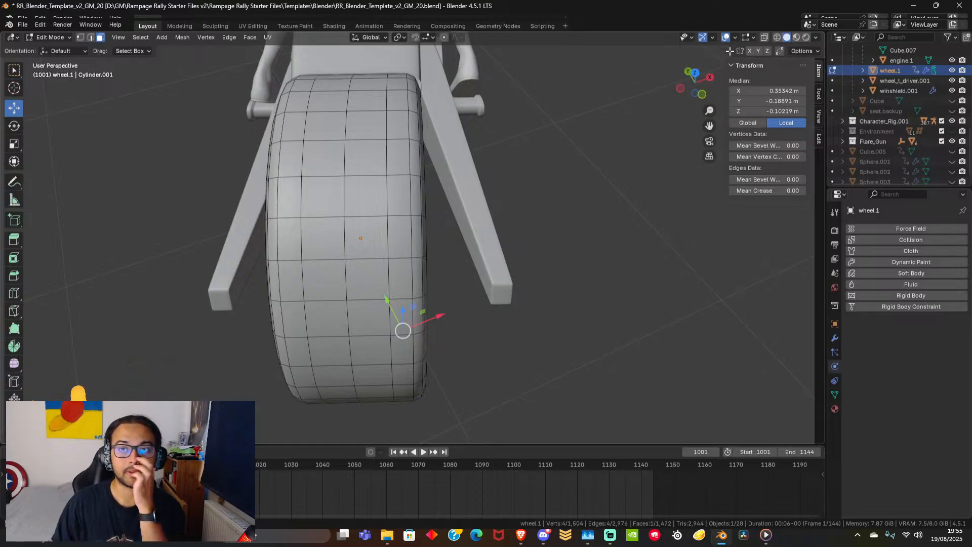
Box-select the lower half of the wheel's faces in wireframe shading from the left orthographic view.
key("z")
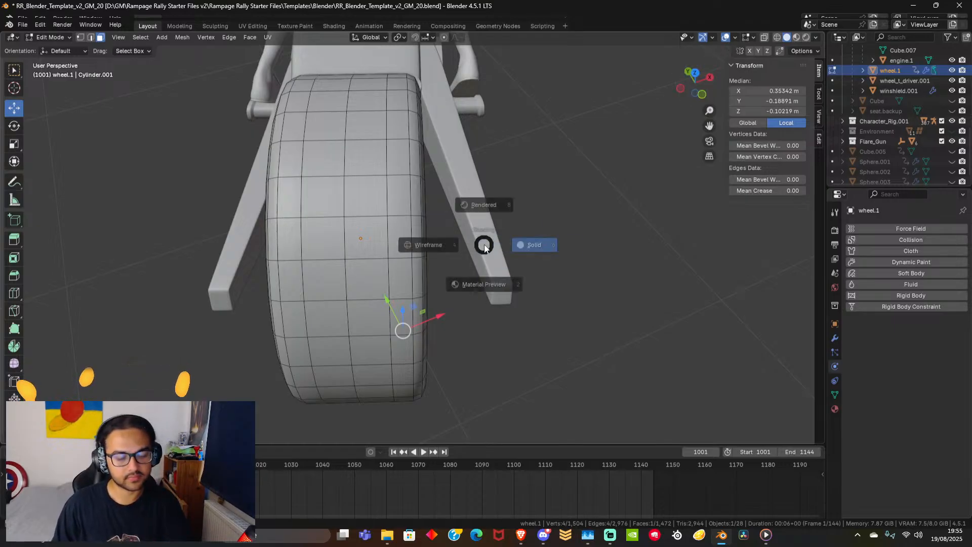
left_click(353, 249)
middle_click_drag(353, 249, 651, 197)
left_click(703, 83)
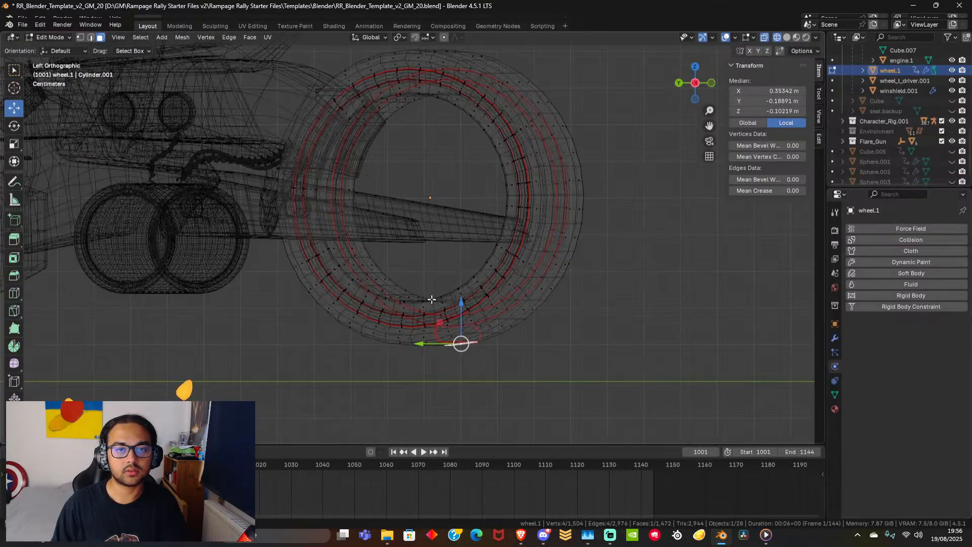
left_click_drag(266, 226, 619, 399)
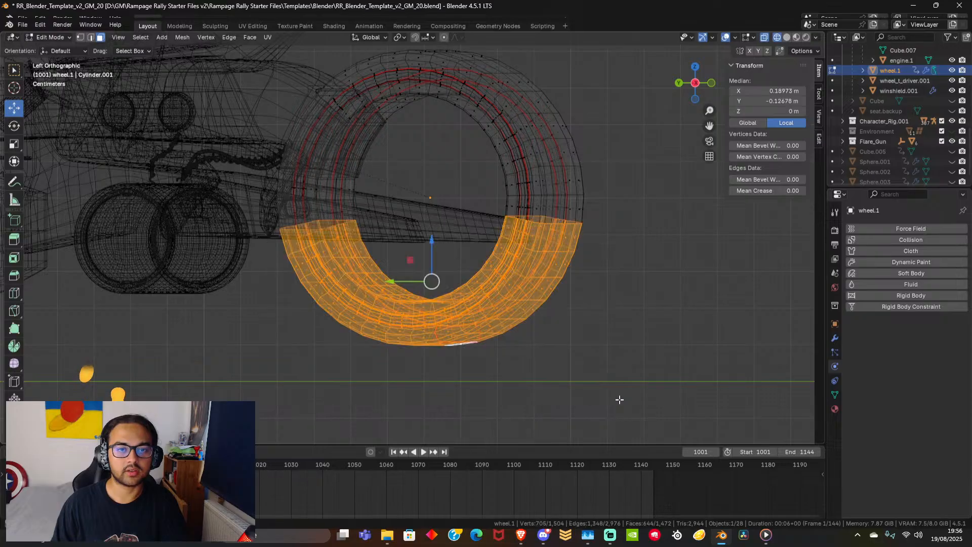
Remove the inner rim faces from the selection along the wheel's bike-facing lower quarter.
middle_click_drag(649, 311, 685, 304)
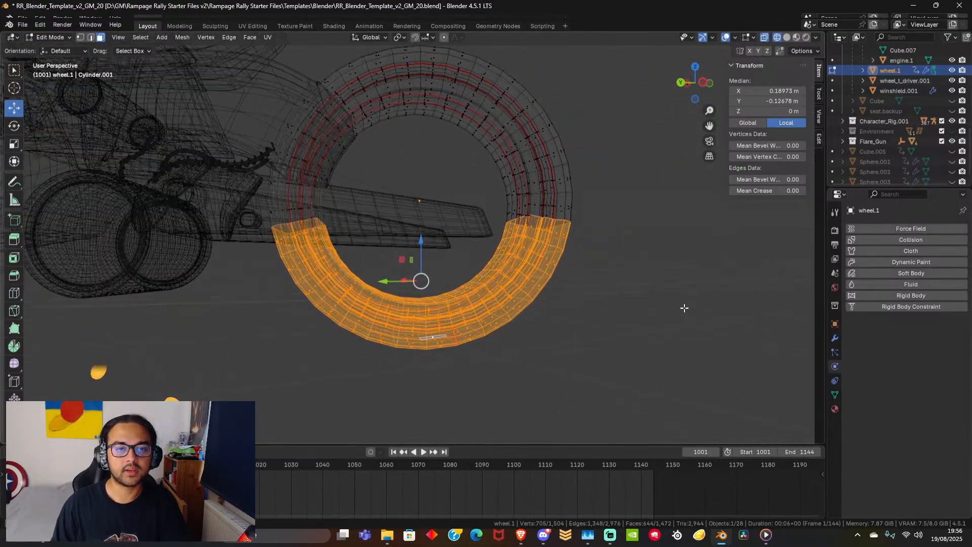
left_click(327, 237, "alt+shift")
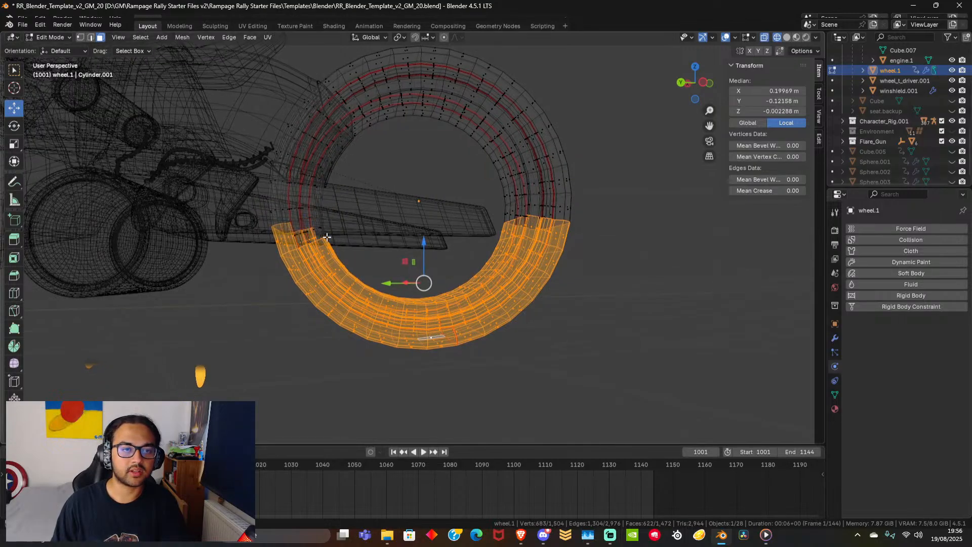
left_click(339, 253, "alt+shift")
middle_click_drag(338, 255, 362, 261)
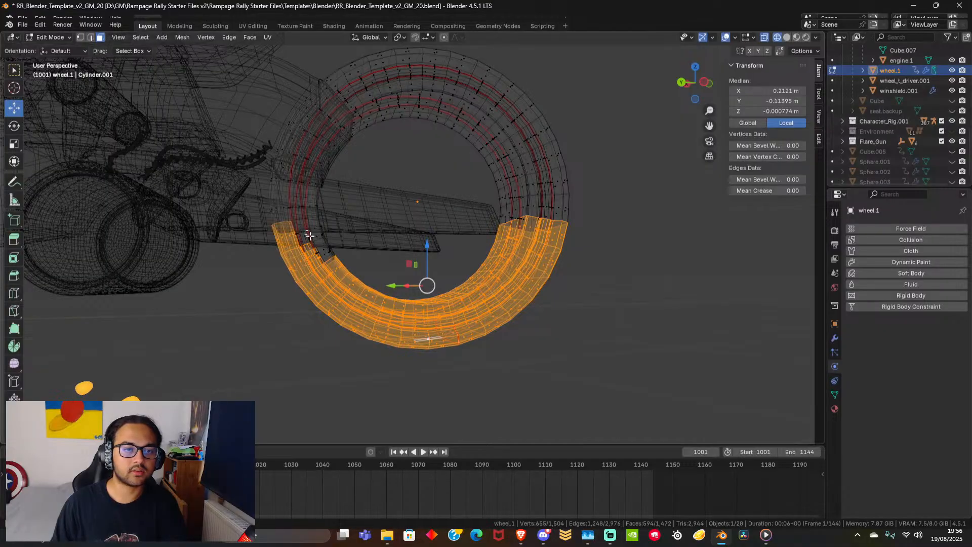
left_click(322, 253, "alt+shift")
left_click(327, 265, "alt+shift")
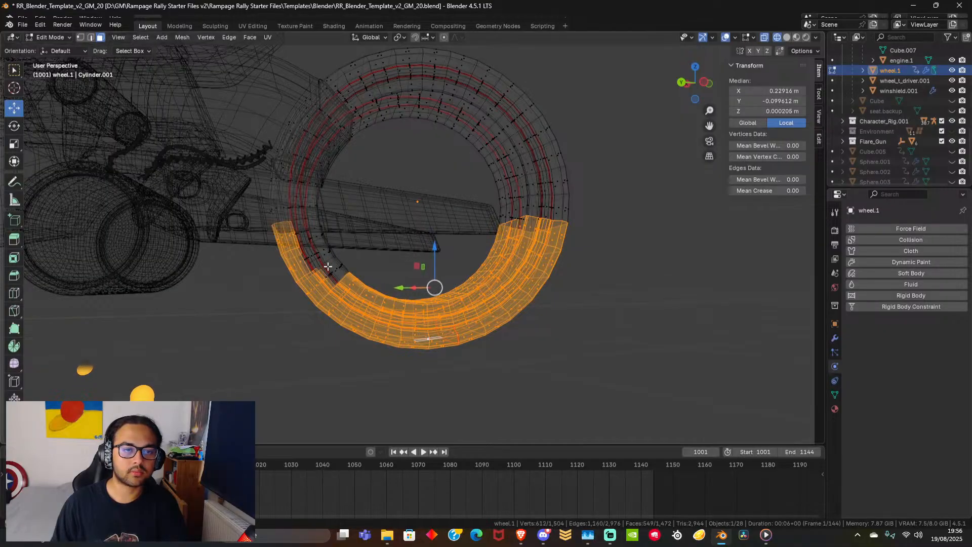
left_click(340, 276, "alt+shift")
left_click_drag(339, 274, 400, 310)
left_click_drag(348, 274, 425, 317, "ctrl")
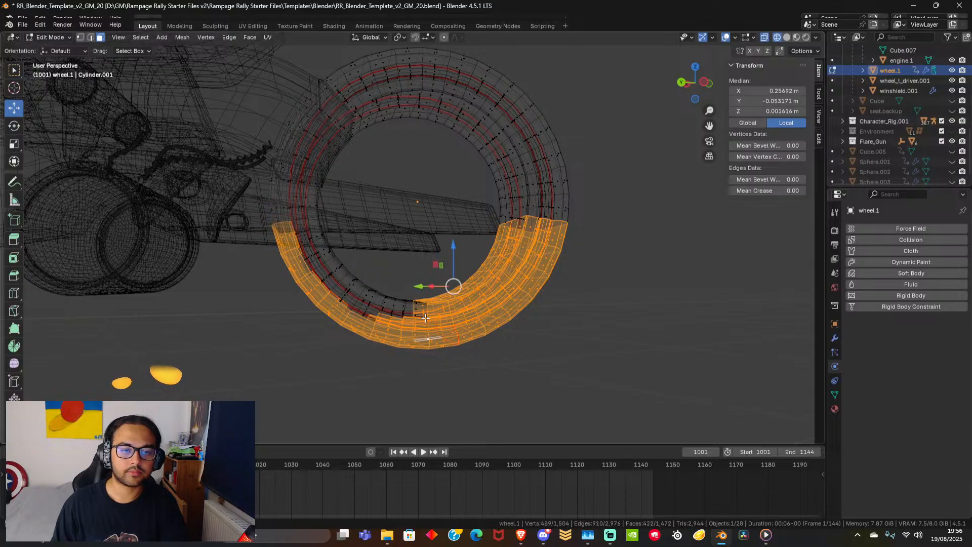
Remove the remaining inner rim faces from the selection along the wheel's bottom and rear lower quarter.
middle_click_drag(425, 317, 449, 329)
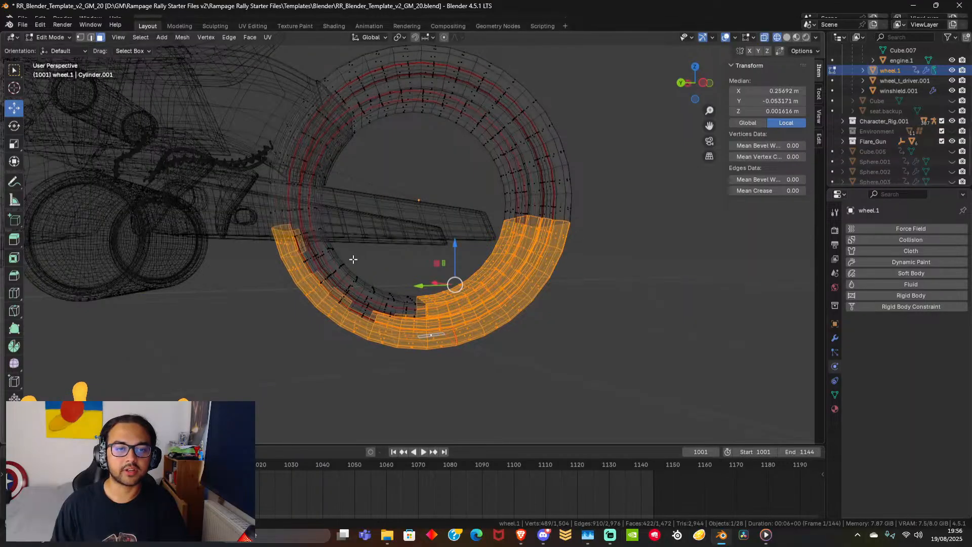
left_click_drag(353, 259, 468, 295, "ctrl")
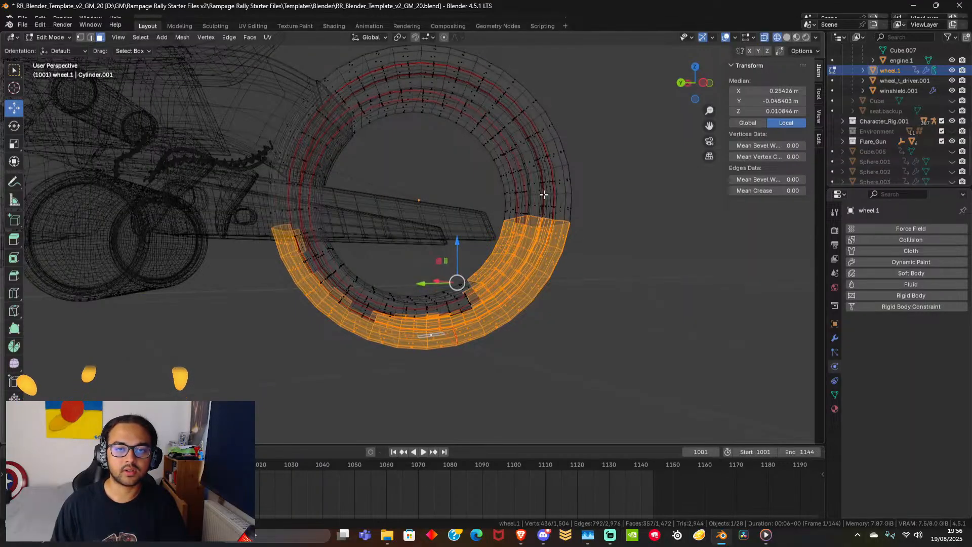
left_click_drag(543, 195, 483, 243, "ctrl")
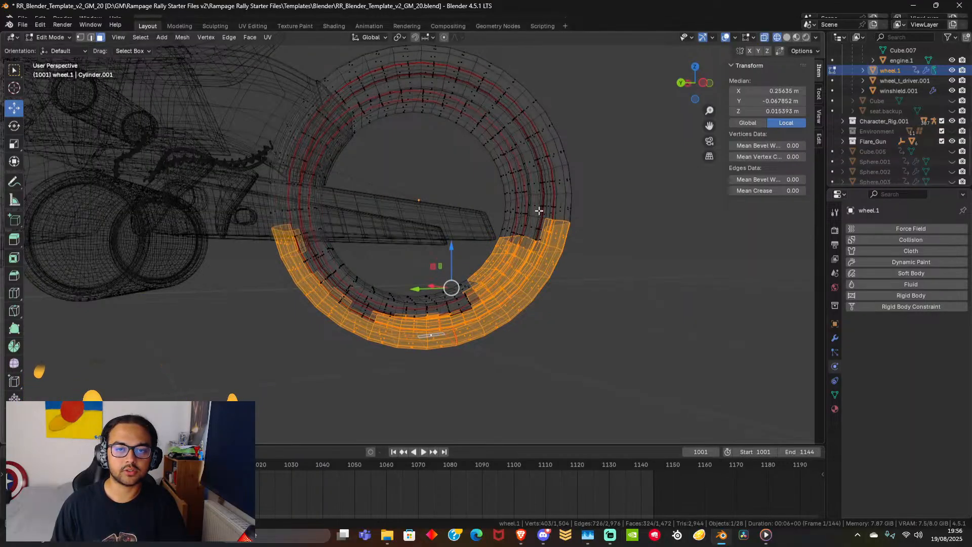
left_click_drag(539, 211, 439, 290, "ctrl")
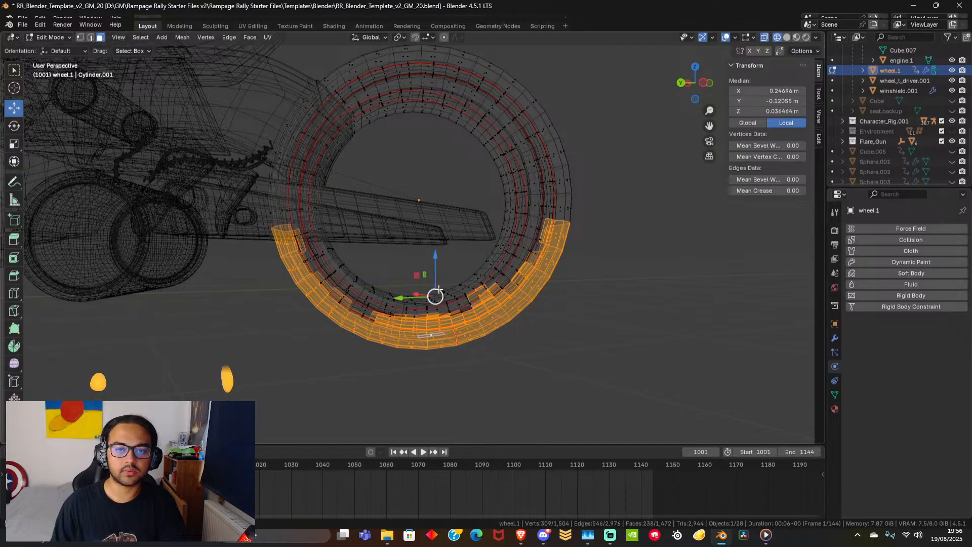
left_click_drag(528, 257, 418, 323, "ctrl")
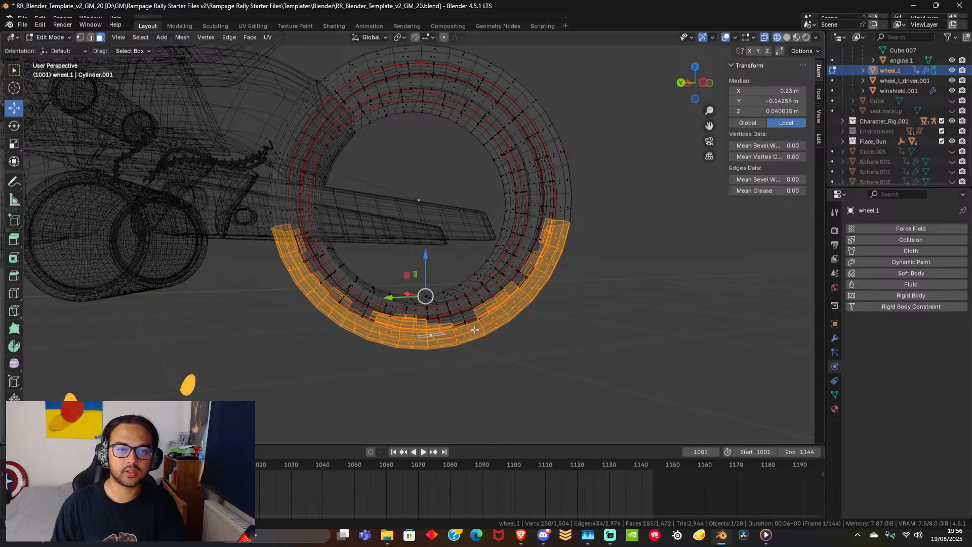
Try to add a tread face loop to the lower-half selection, then undo back through the recent inner rim deselections.
middle_click_drag(475, 330, 361, 298)
left_click(447, 319, "alt+shift")
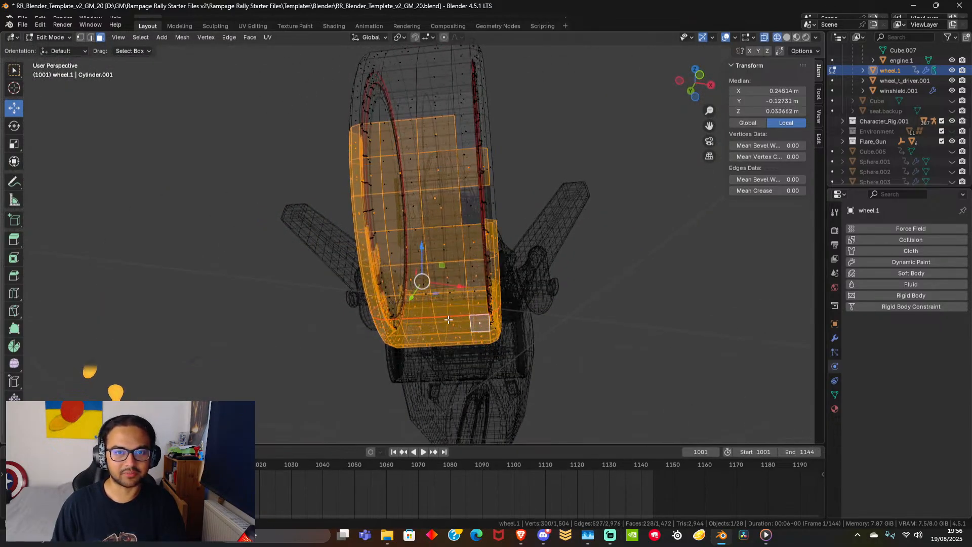
key("ctrl+z")
key("ctrl+z")
middle_click_drag(517, 318, 407, 356)
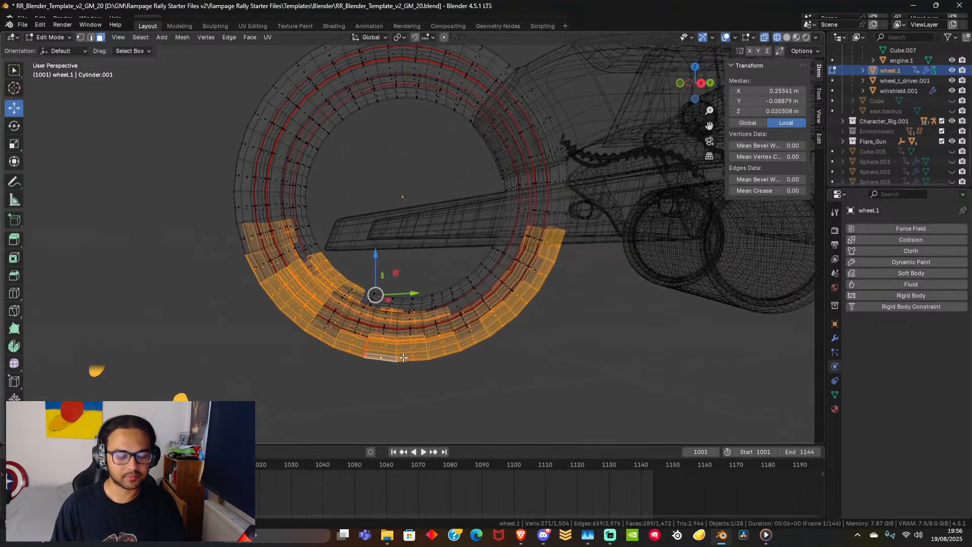
key("ctrl+z")
key("ctrl+z")
key("ctrl+z")
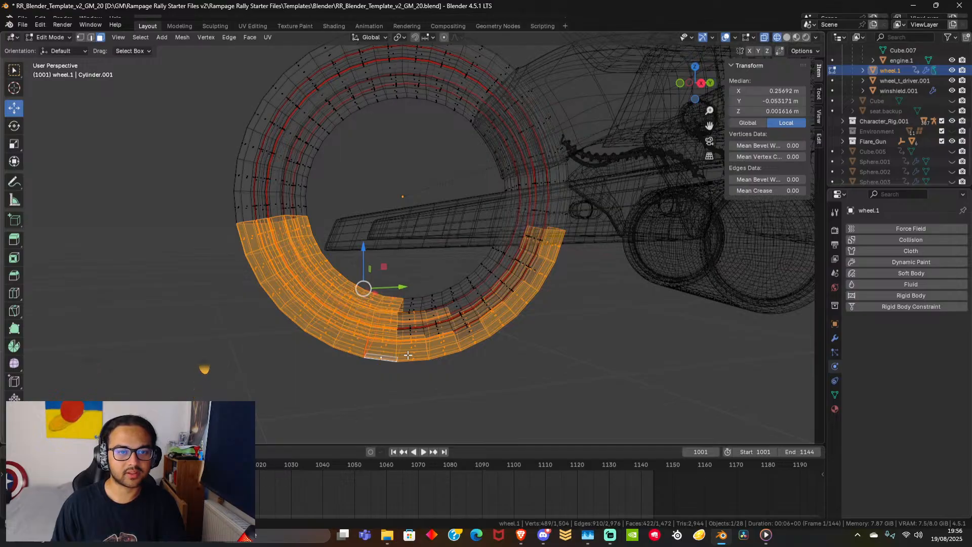
Remove the inner rim faces from the selection along the wheel's bottom and outer lower quarter, away from the bike body.
middle_click_drag(408, 355, 424, 314)
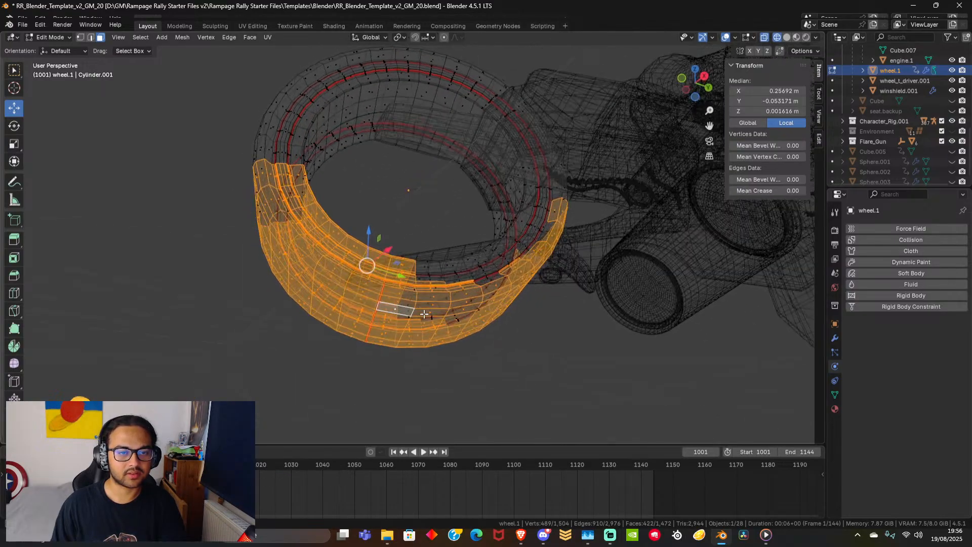
left_click_drag(348, 215, 398, 266, "ctrl")
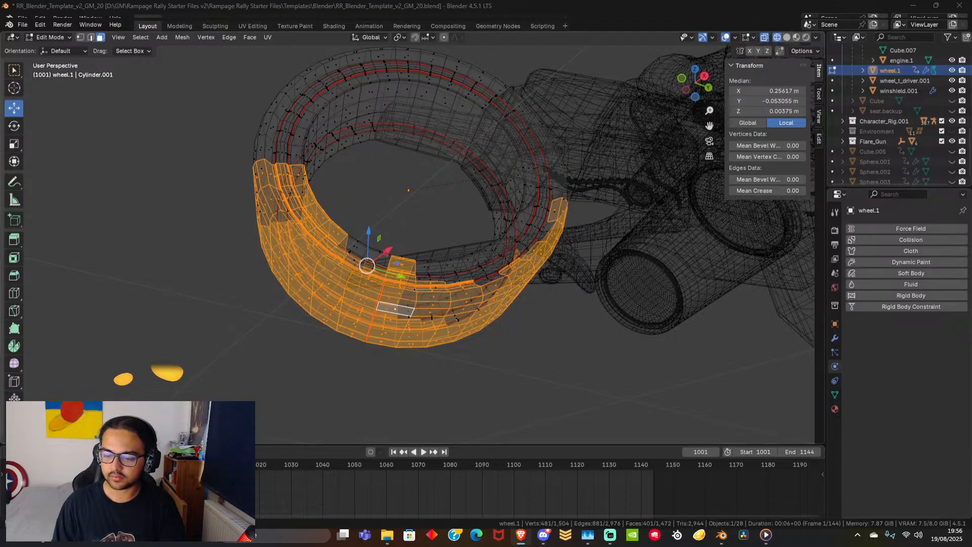
middle_click_drag(369, 295, 345, 338)
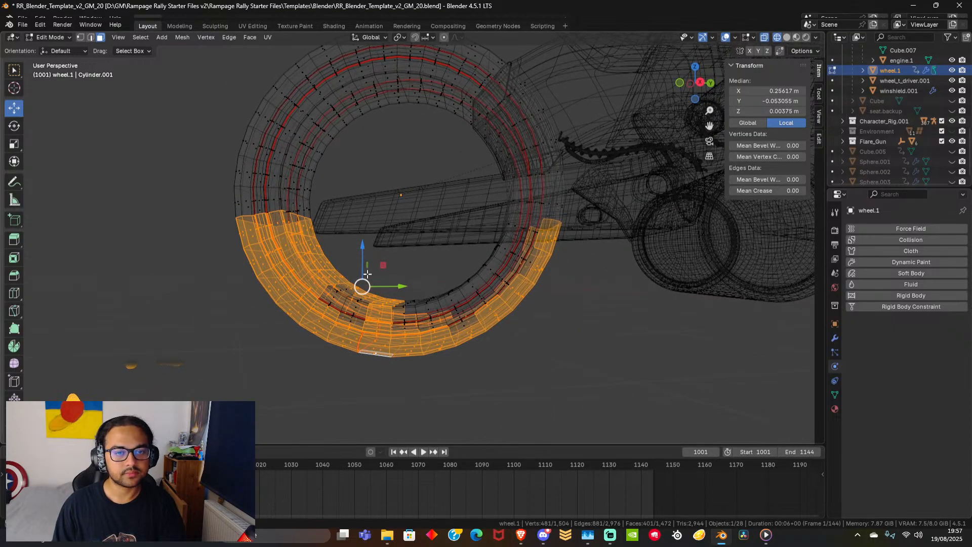
left_click(380, 286)
left_click_drag(431, 269, 348, 322, "ctrl")
left_click_drag(349, 218, 323, 291, "ctrl")
left_click_drag(339, 206, 292, 261, "ctrl")
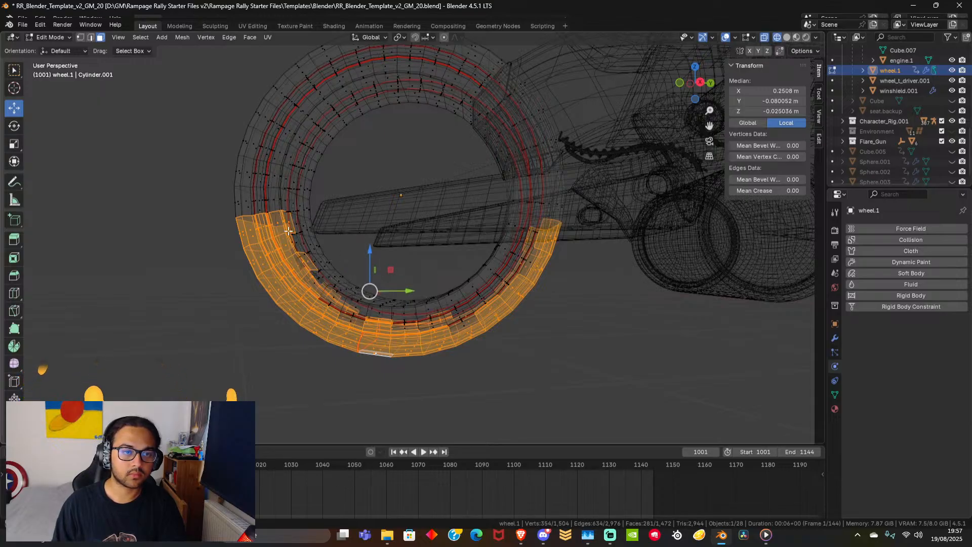
left_click_drag(281, 209, 296, 256, "ctrl")
middle_click_drag(302, 248, 453, 245)
Switch to solid shading and replace the selection with a small L-shaped patch of tread faces using shortest-path picking.
left_click(513, 242)
middle_click_drag(575, 301, 432, 167)
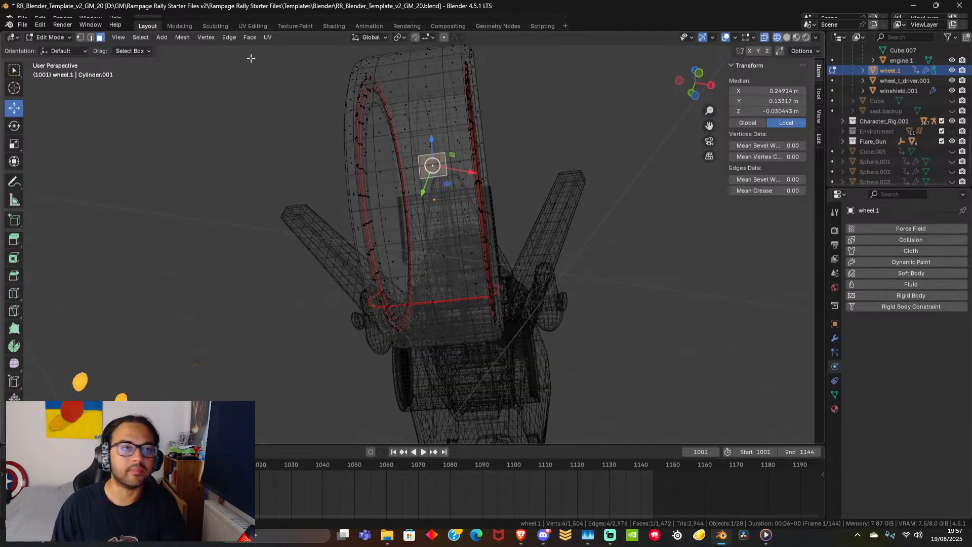
key("z")
left_click(494, 149)
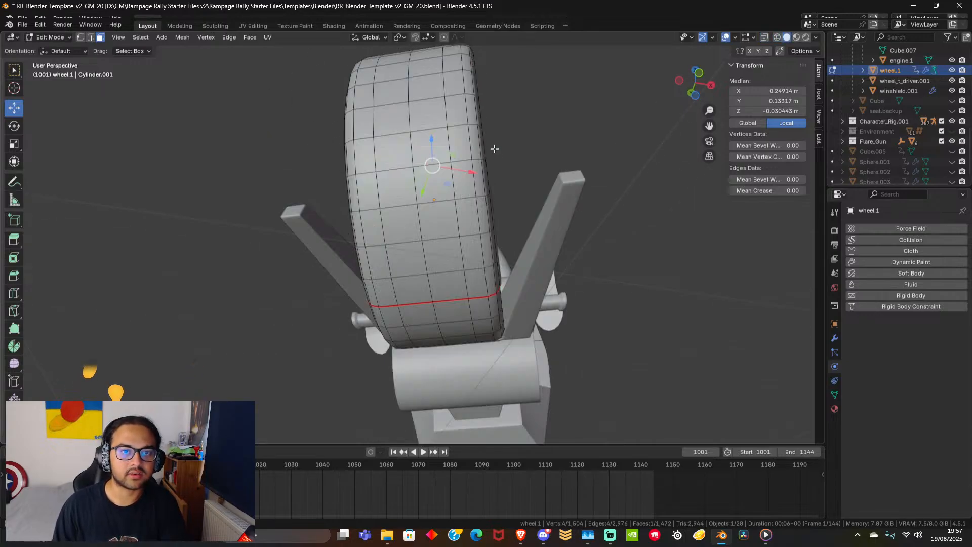
left_click(440, 230)
left_click(412, 226, "ctrl")
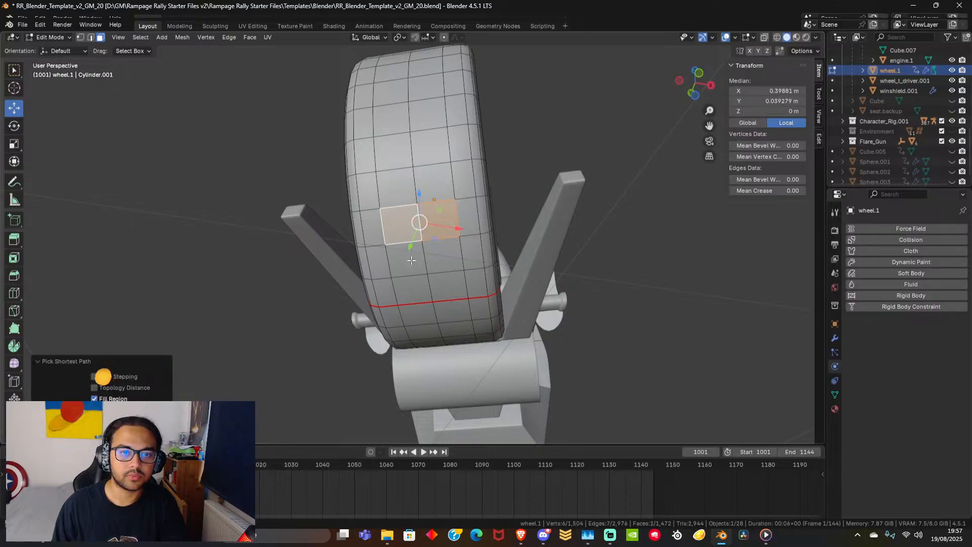
left_click(405, 277, "ctrl")
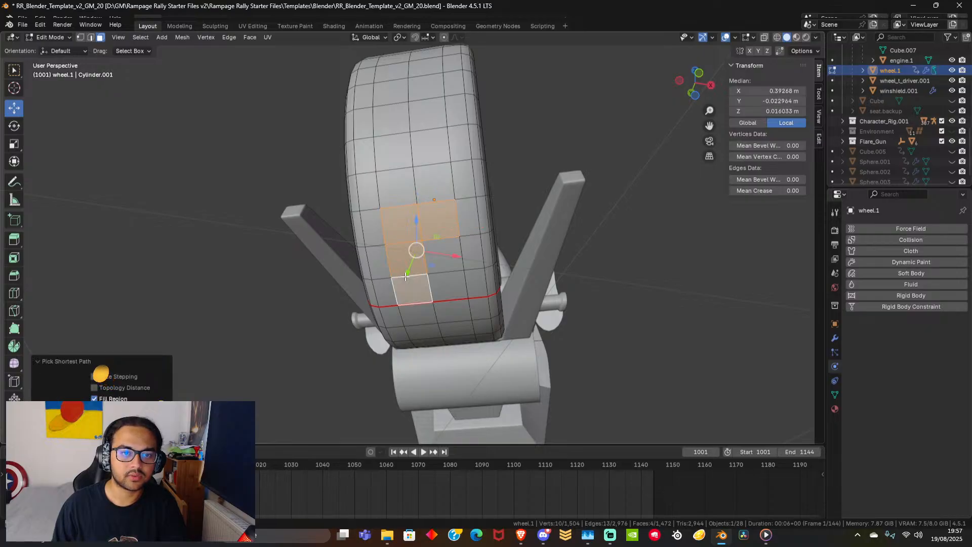
Select three adjacent face loops running around the wheel's tread, leaving out the L-shaped patch's separate faces.
left_click(442, 285, "alt+shift")
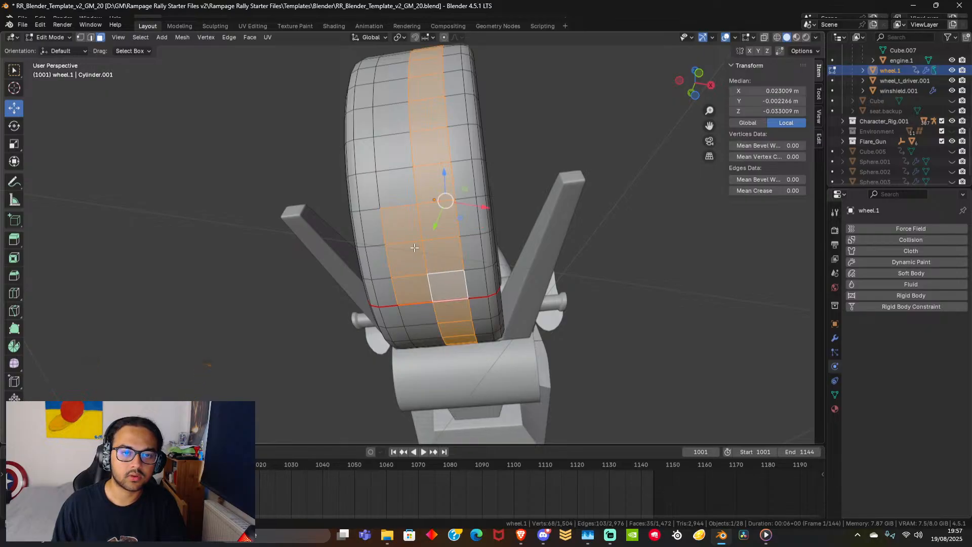
left_click(393, 195, "alt+shift")
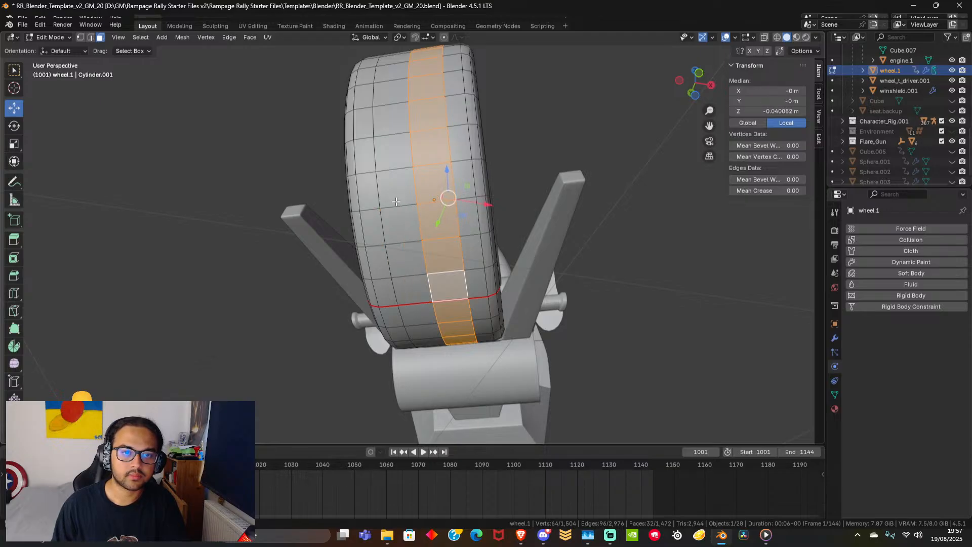
left_click(395, 201, "alt+shift")
left_click(371, 203, "alt+shift")
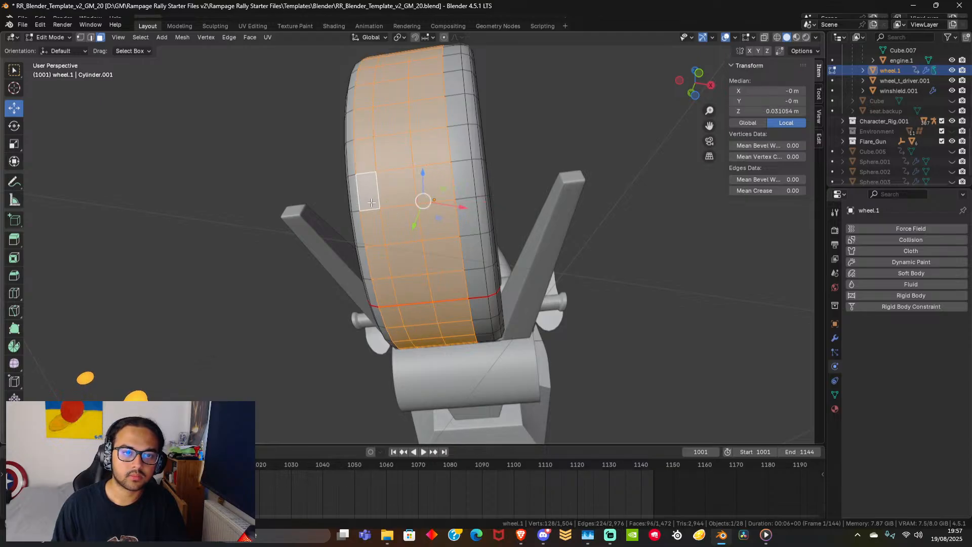
Try to extend the selection with the fourth tread face loop beside the three selected ones, reversing each crosswise ring selection.
left_click(458, 173, "alt+shift")
left_click(458, 173, "alt+shift")
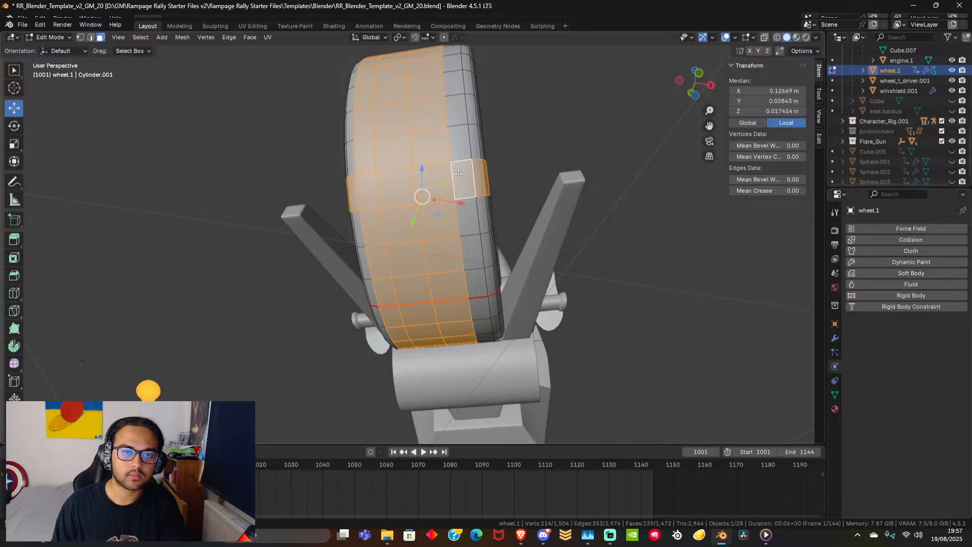
left_click(458, 174, "alt+shift")
left_click(458, 174, "alt+shift")
left_click(458, 174, "alt+shift")
left_click(458, 174, "alt+shift")
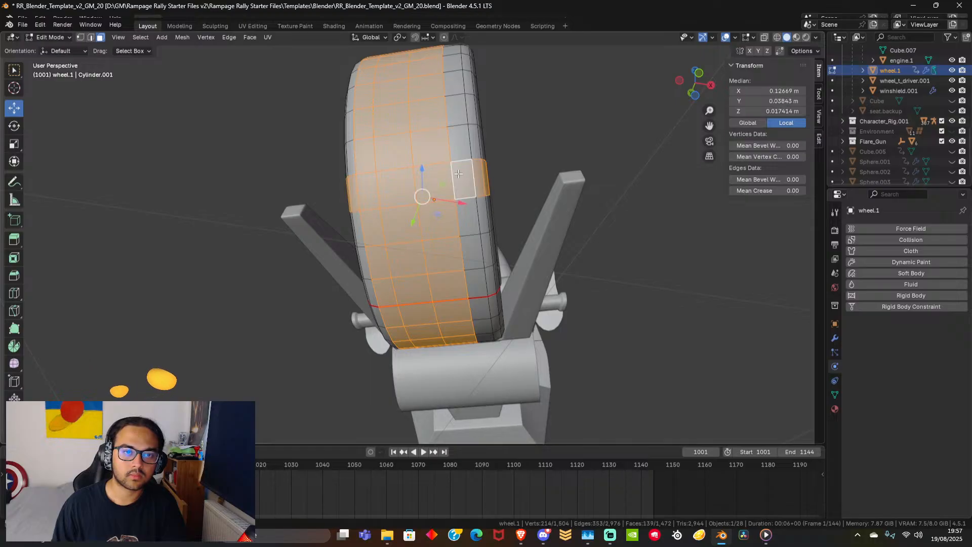
left_click(458, 173, "alt+shift")
left_click(458, 172, "alt+shift")
left_click(459, 171, "alt+shift")
left_click(459, 170, "alt+shift")
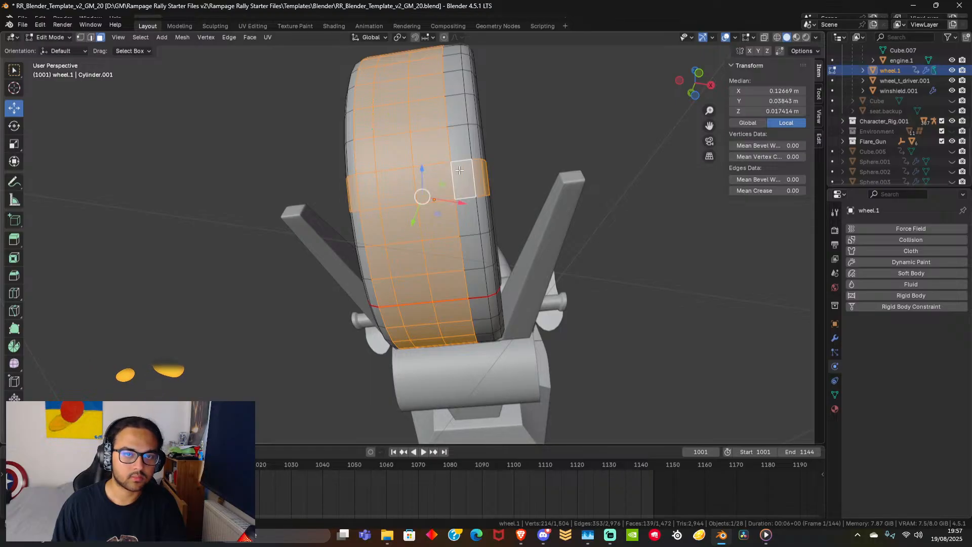
left_click(459, 170, "alt+shift")
left_click(459, 170, "alt+shift")
left_click(459, 170, "alt+shift")
left_click(459, 170, "alt+shift")
left_click(459, 170, "alt+shift")
left_click(459, 170, "alt+shift")
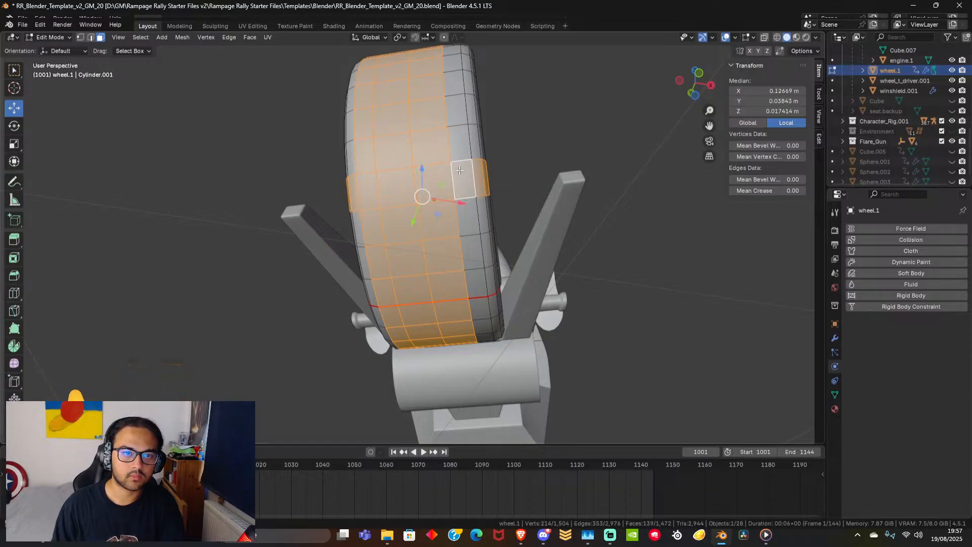
left_click(459, 170, "alt+shift")
left_click(459, 170, "alt+shift")
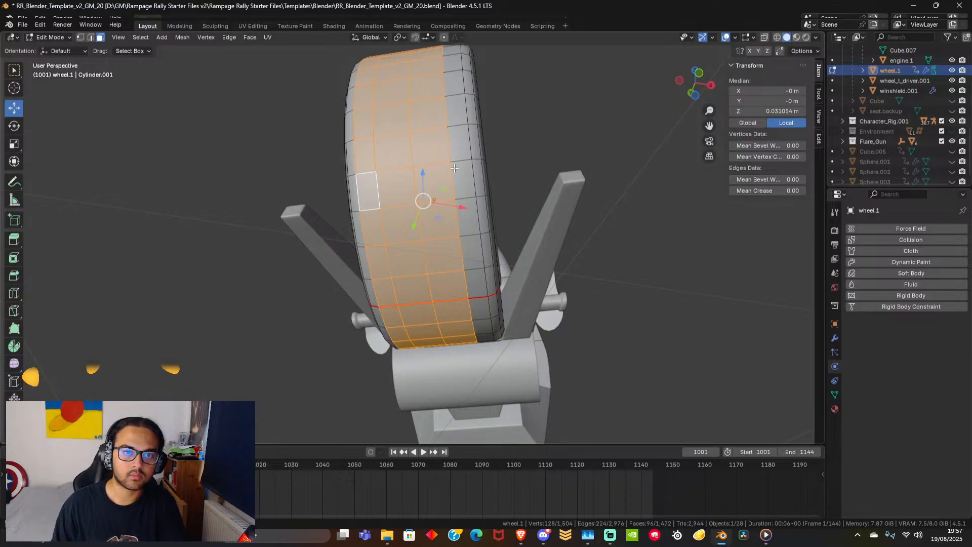
left_click(465, 221, "alt+shift")
left_click(465, 222, "alt+shift")
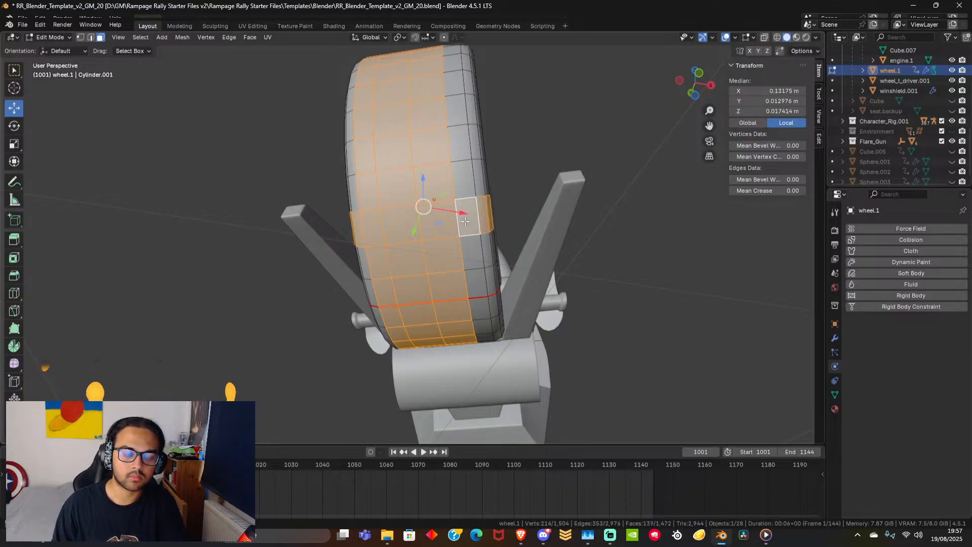
left_click(465, 221, "alt+shift")
left_click(465, 221, "alt+shift")
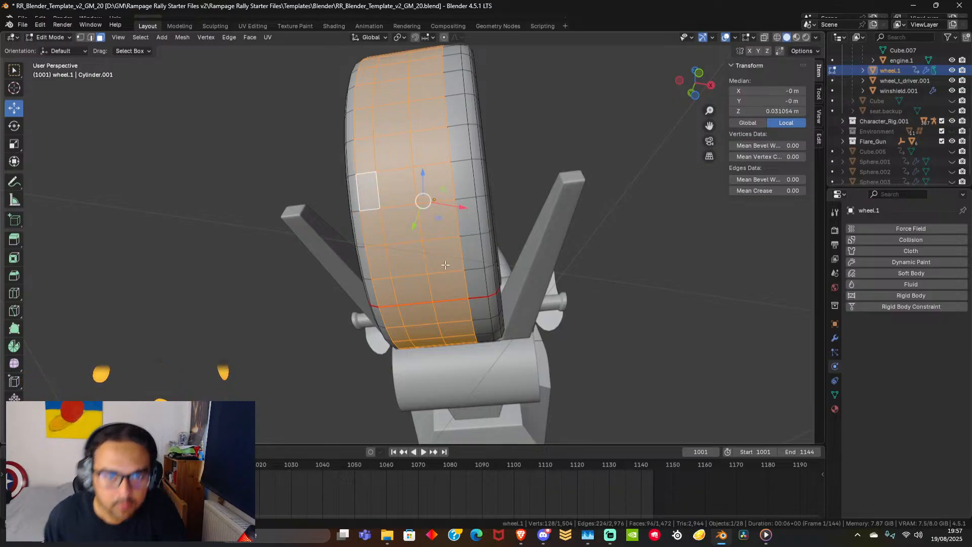
Try to add the fourth tread loop from the wheel's opposite side, then undo the selection back to two tread loops.
middle_click_drag(464, 221, 501, 229)
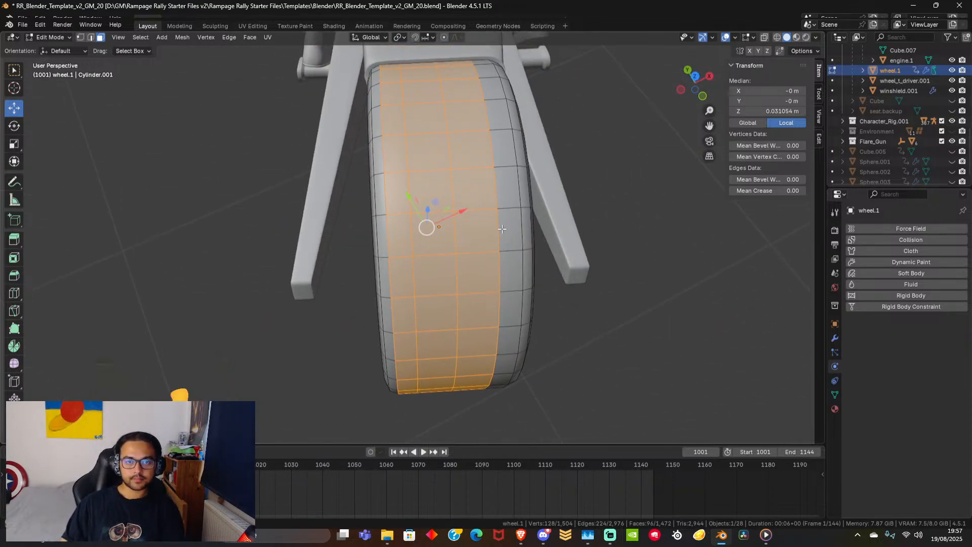
left_click(504, 270, "alt+shift")
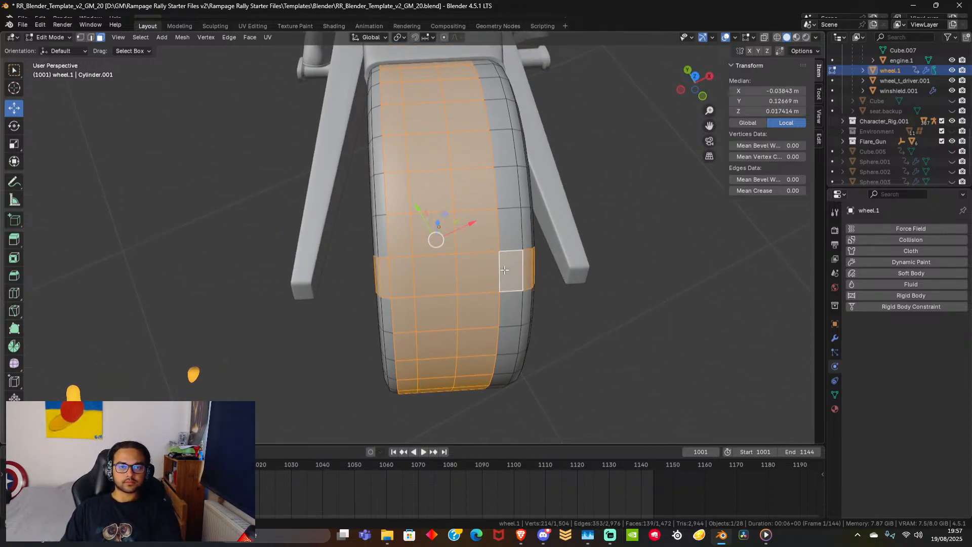
left_click(504, 270, "alt+shift")
left_click(507, 231, "alt+shift")
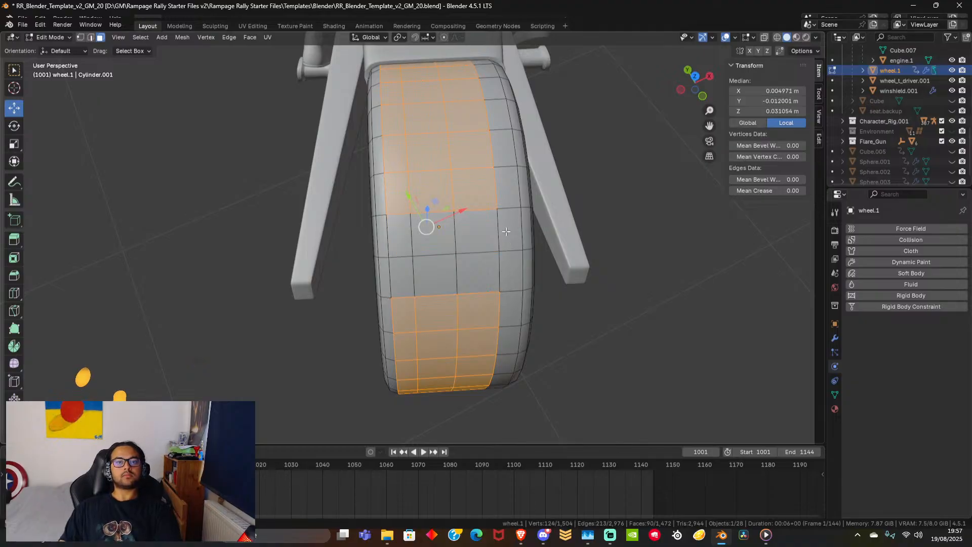
key("ctrl+z")
key("ctrl+z")
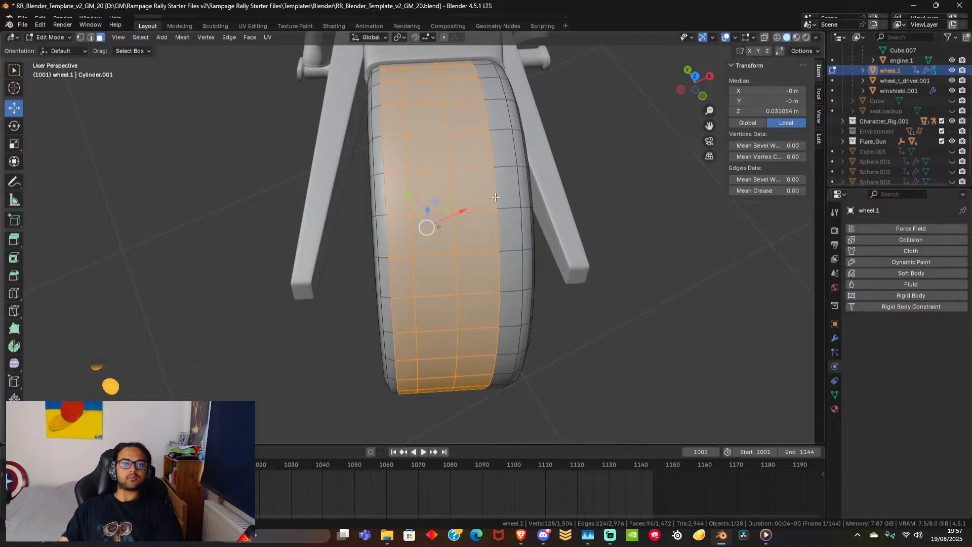
left_click(501, 183, "alt+shift")
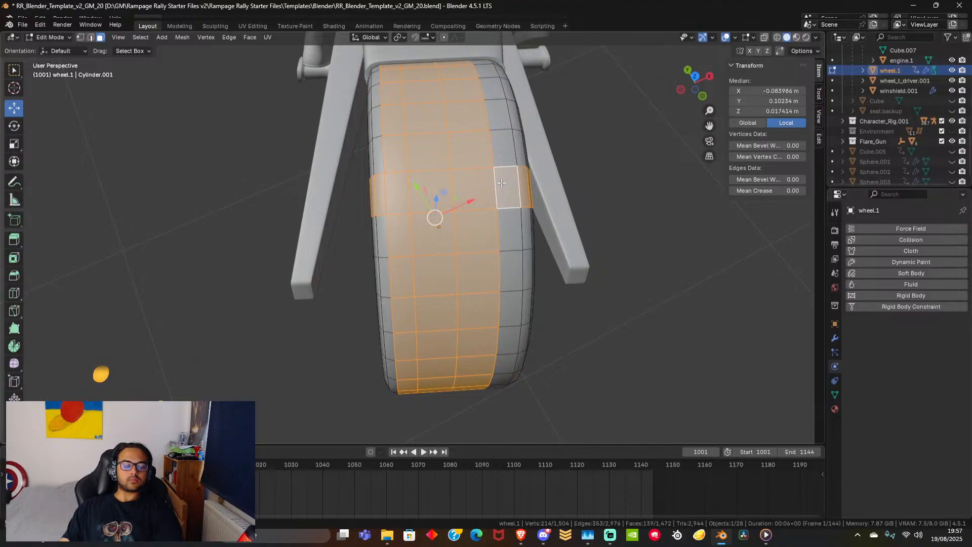
key("ctrl+z")
key("ctrl+z")
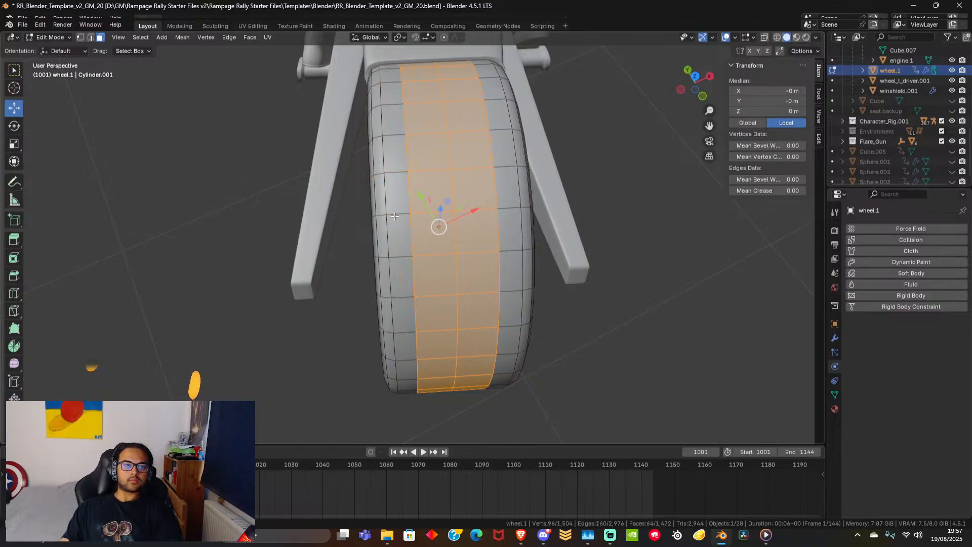
Add the third tread loop again, try to include the fourth one, and undo both selection changes.
left_click(400, 209, "alt+shift")
left_click(505, 187, "alt+shift")
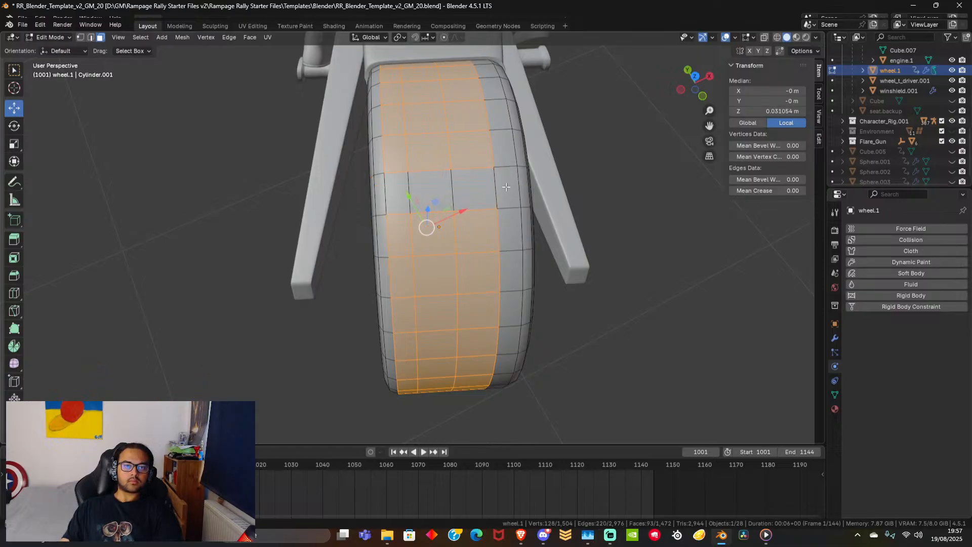
key("ctrl+z")
key("ctrl+z")
Activate the Move tool, retry adding the outer tread loop beside the two selected ones, and undo the attempt.
key("shift+space")
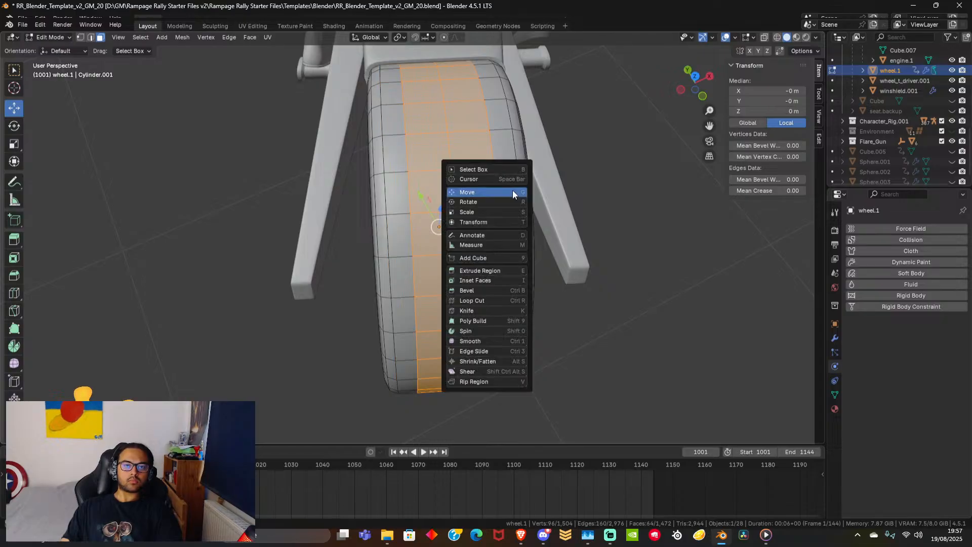
left_click(504, 193)
left_click(514, 191, "alt+shift")
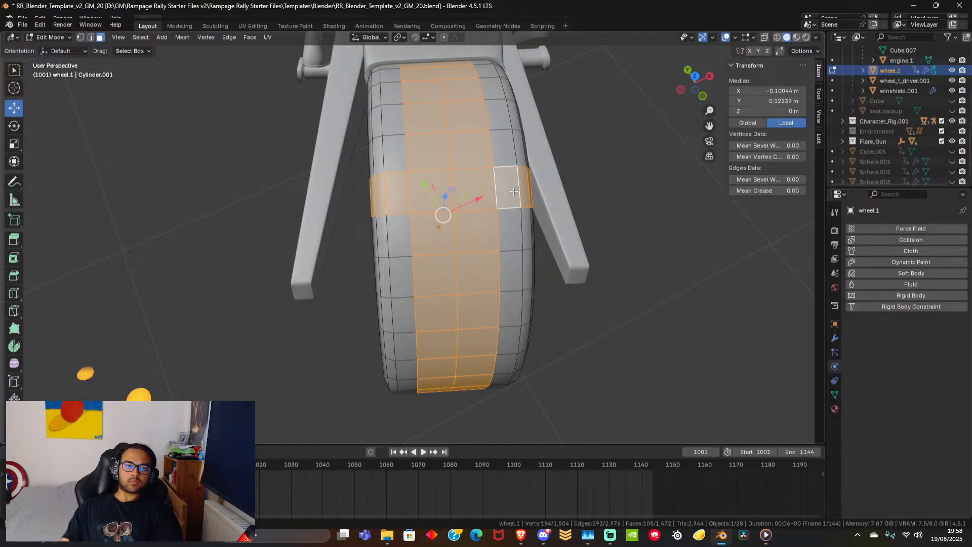
key("ctrl+z")
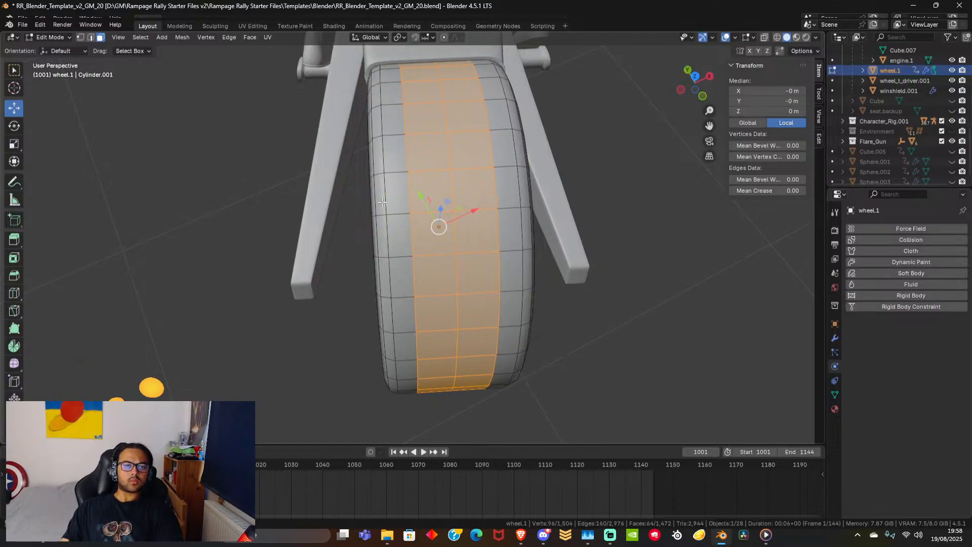
Try to add the tread loop on the other side of the two selected ones, then undo back to one loop.
left_click(402, 203, "alt+shift")
left_click(406, 203, "alt+shift")
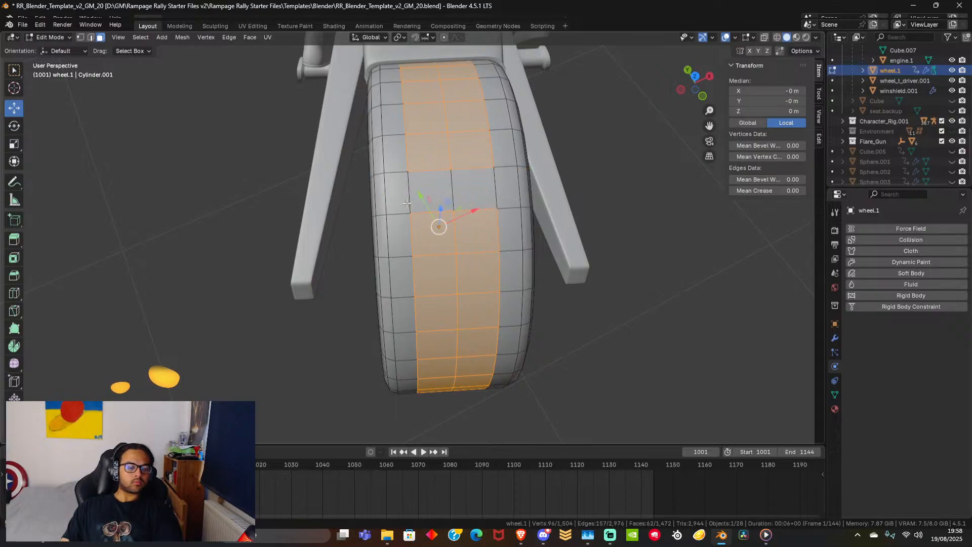
key("ctrl+z")
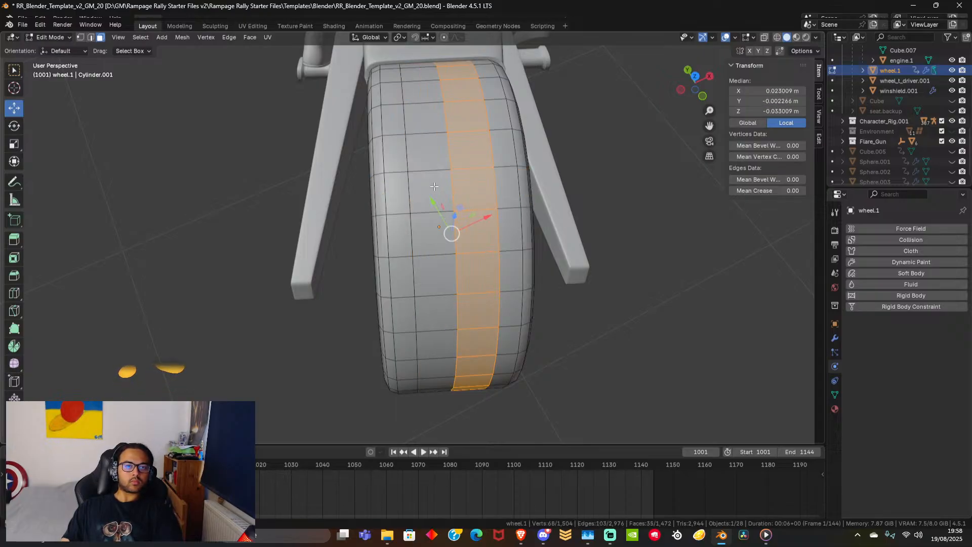
Add the neighbouring centre tread loop back to the selection and try to include the next loop beside it.
left_click(435, 186, "alt+shift")
left_click(401, 187, "alt+shift")
left_click(402, 189, "alt+shift")
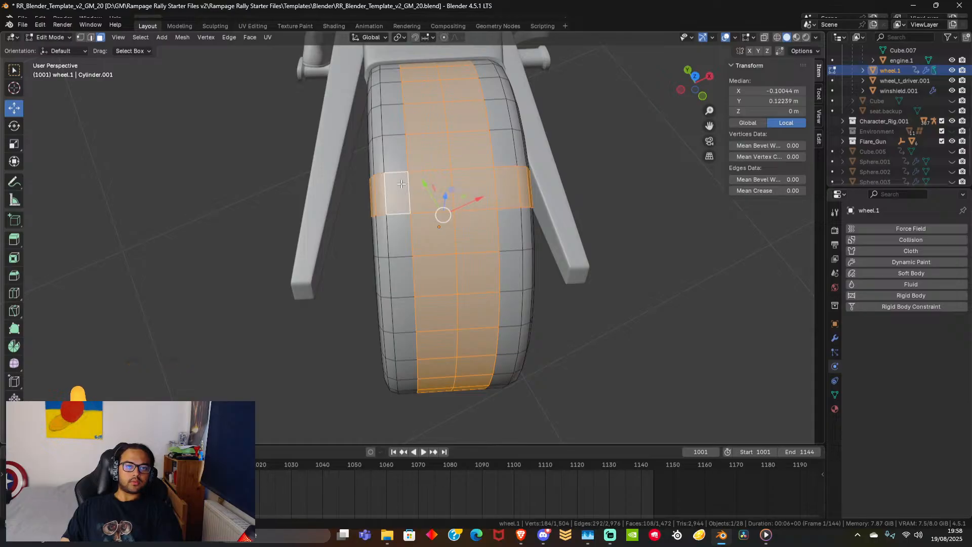
left_click(402, 190, "alt+shift")
left_click(402, 190, "alt+shift")
left_click(403, 191, "alt+shift")
middle_click_drag(427, 221, 613, 284)
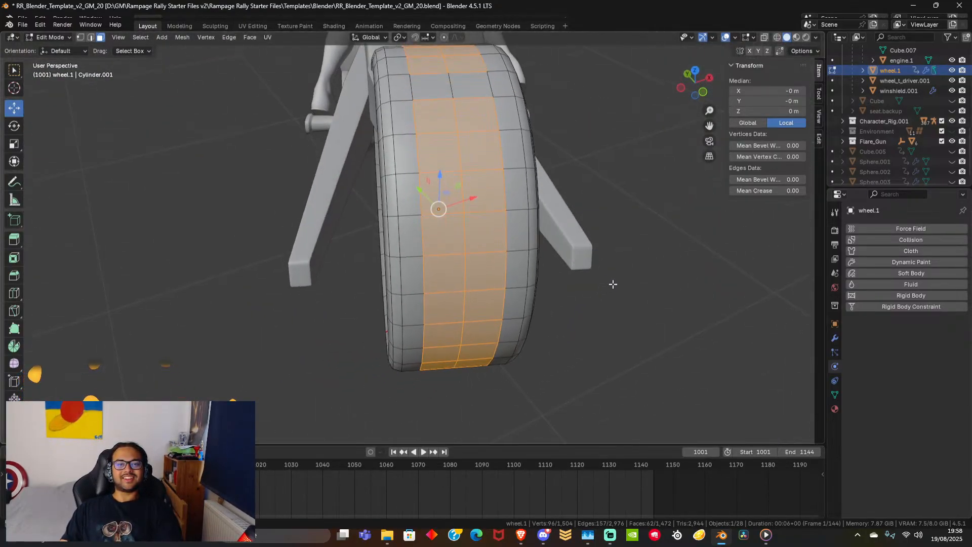
Deselect the faces of the two centre tread loops on the wheel's upper and bike-facing portions.
left_click_drag(355, 114, 577, 228, "ctrl")
middle_click_drag(633, 181, 618, 312, "shift")
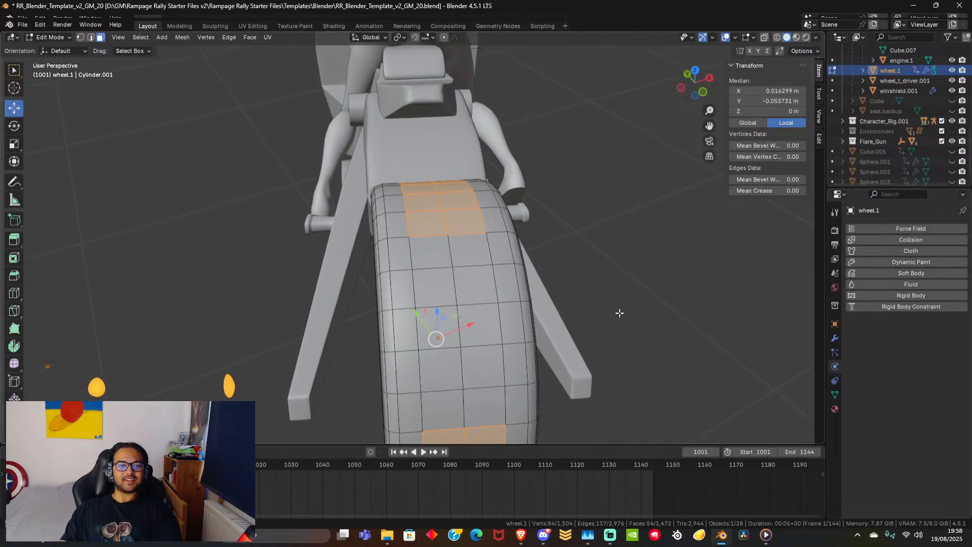
left_click_drag(561, 190, 348, 269, "ctrl")
middle_click_drag(348, 269, 556, 292)
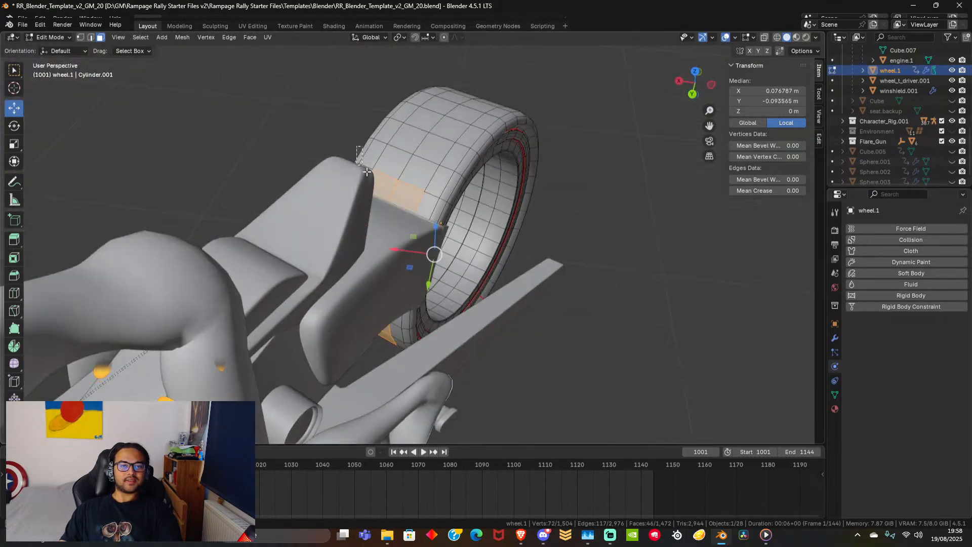
left_click_drag(366, 171, 501, 291, "ctrl")
middle_click_drag(486, 323, 451, 172)
scroll(420, 231, "up", 2)
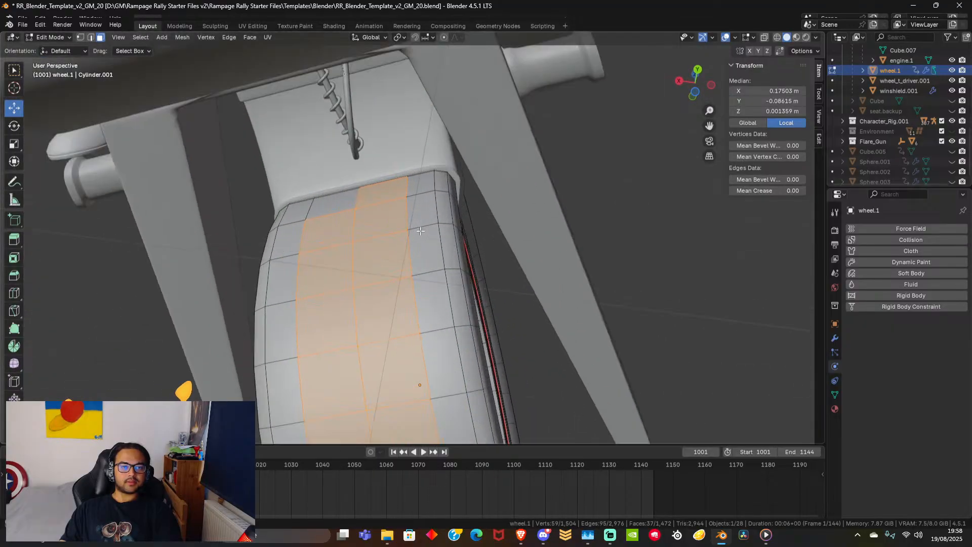
left_click_drag(361, 195, 385, 266, "ctrl")
middle_click_drag(375, 213, 283, 301)
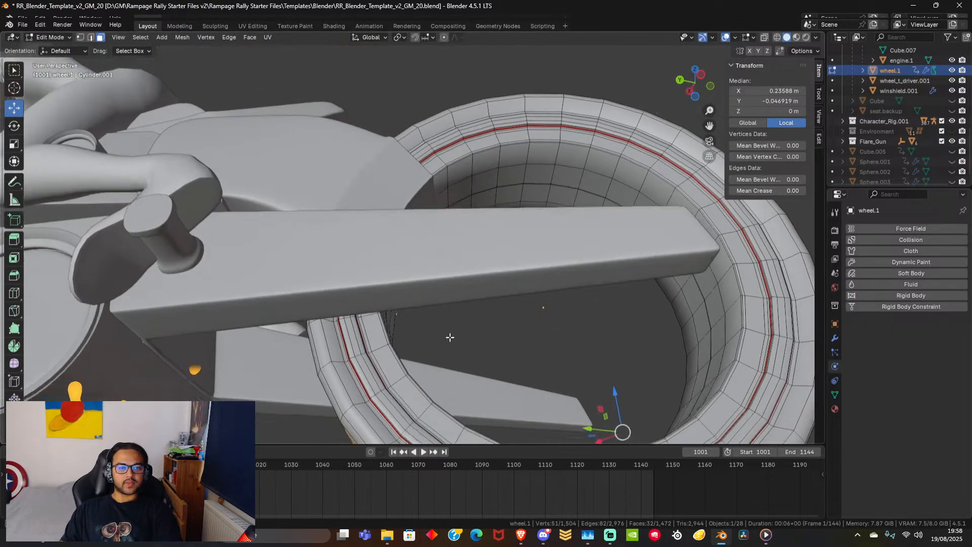
Trim the remaining centre tread selection on the wheel's rear side, keeping only the lower arc near the ground.
middle_click_drag(449, 336, 328, 315, "shift")
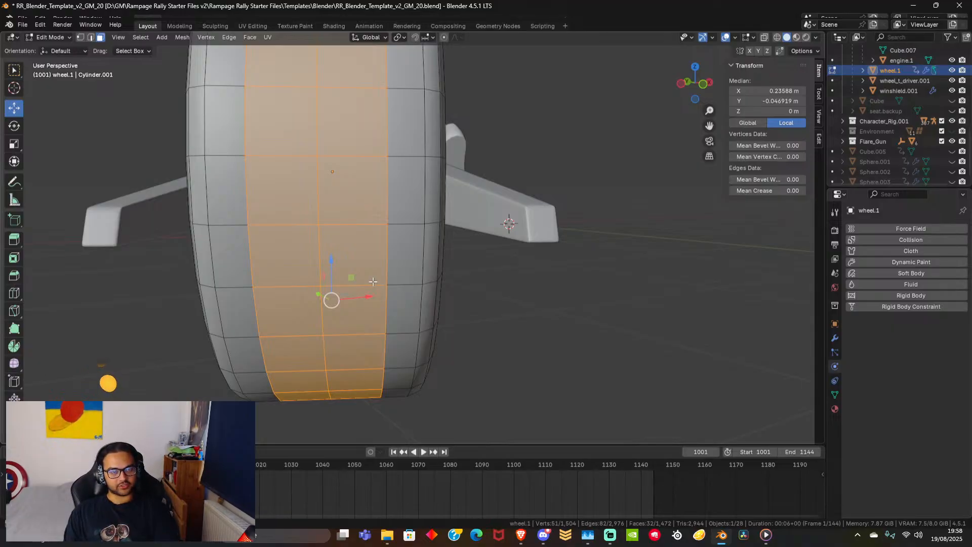
scroll(424, 236, "down", 5)
middle_click_drag(430, 231, 368, 232)
left_click_drag(236, 126, 334, 211, "ctrl")
left_click_drag(249, 198, 310, 241, "ctrl")
middle_click_drag(443, 271, 381, 290)
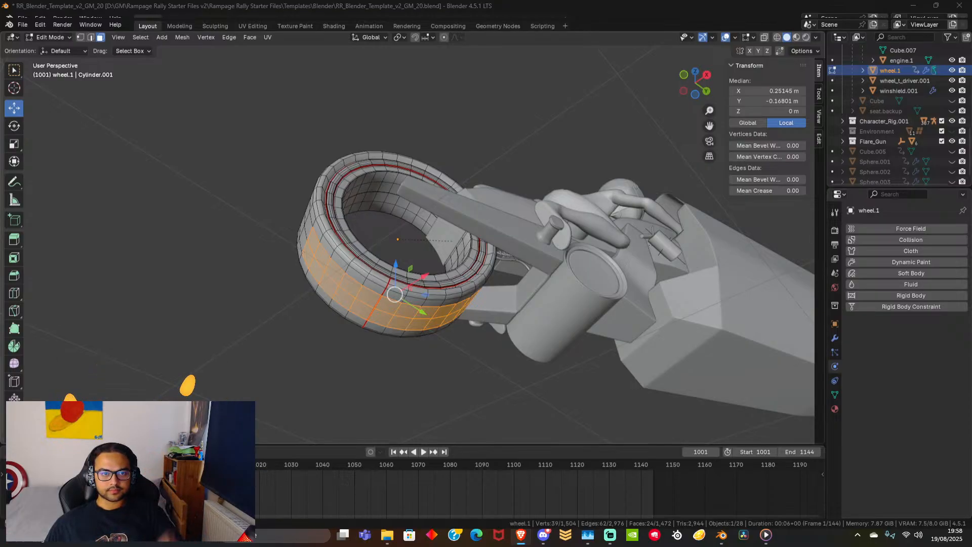
Grow the lower tread selection three times so it spans the full width of the tyre.
middle_click_drag(440, 399, 461, 412)
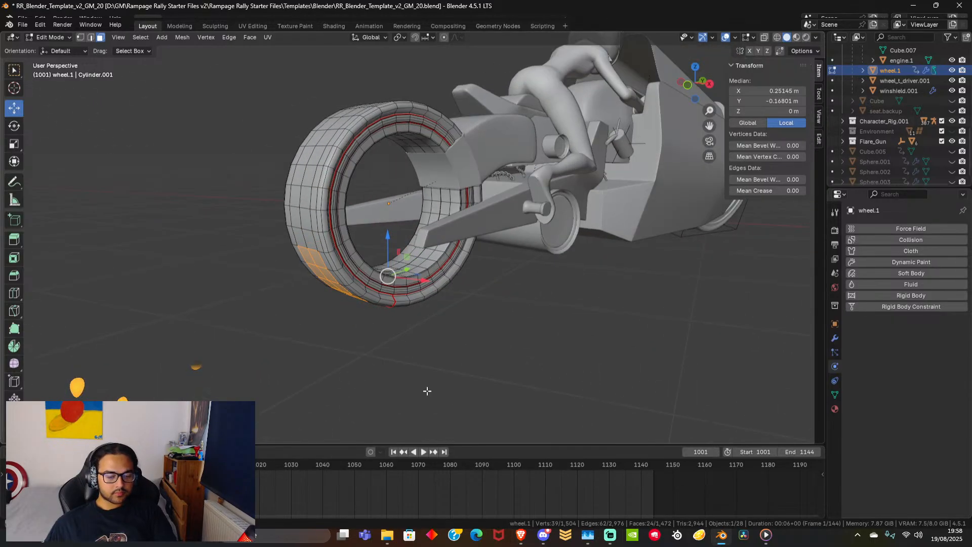
key("ctrl+KP_Add")
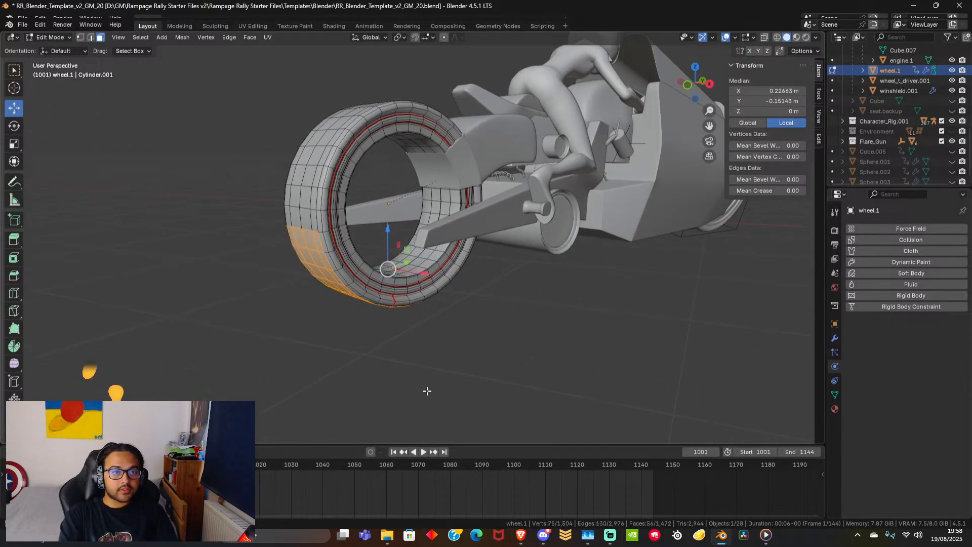
key("ctrl+KP_Add")
key("ctrl+KP_Add")
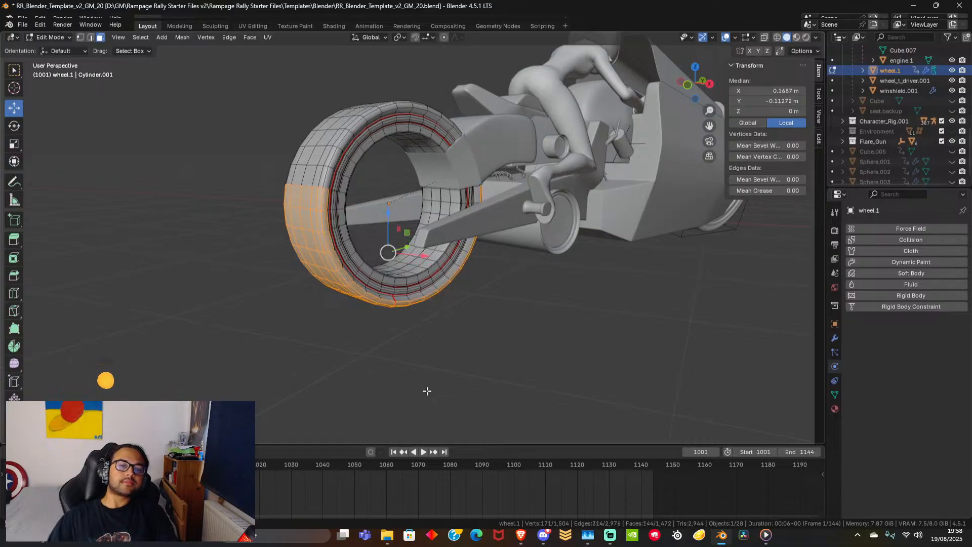
Trim both ends of the grown selection back to an even lower tread patch and add the side face at its corner.
middle_click_drag(402, 386, 314, 249)
left_click_drag(251, 135, 458, 241, "ctrl")
mouse_move(458, 241)
middle_mouse_down()
mouse_move(464, 294)
mouse_move(456, 243)
middle_mouse_up()
left_click_drag(453, 164, 541, 252, "ctrl")
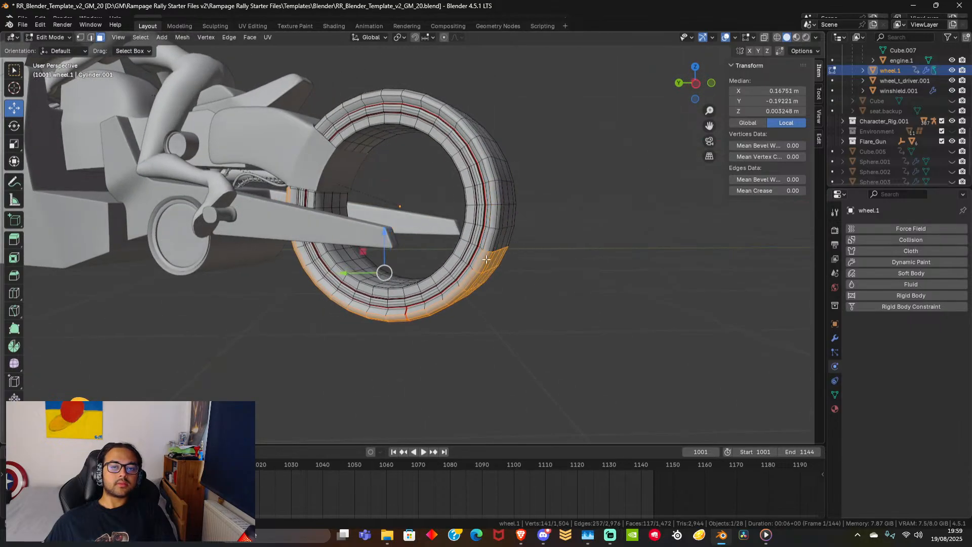
middle_click_drag(400, 289, 435, 260)
left_click_drag(363, 176, 416, 285, "ctrl")
middle_click_drag(380, 299, 449, 203)
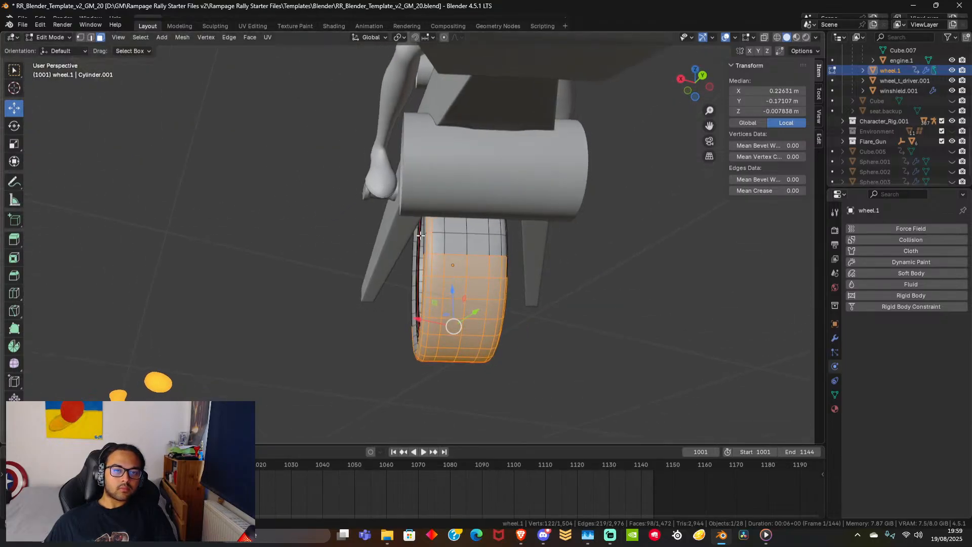
left_click_drag(420, 253, 449, 193, "ctrl")
middle_click_drag(449, 191, 441, 251)
scroll(419, 210, "up", 2)
left_click(422, 211, "shift")
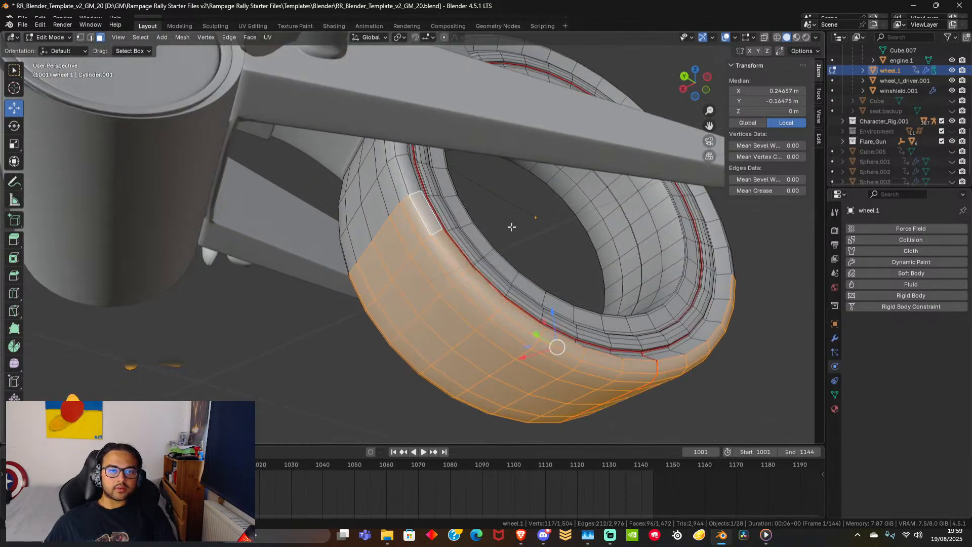
Duplicate the selected lower tread patch in place, without moving the copy.
middle_click_drag(512, 224, 256, 343)
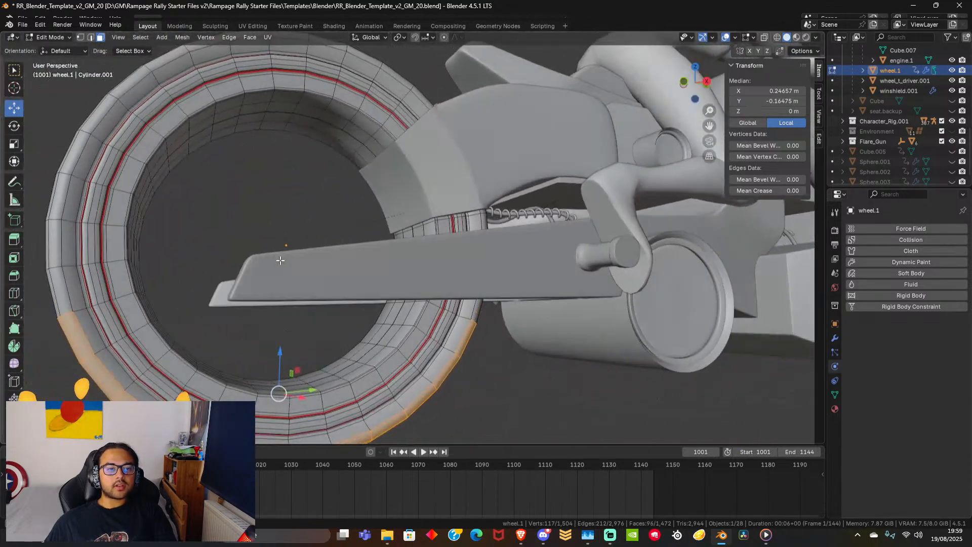
key("shift+d")
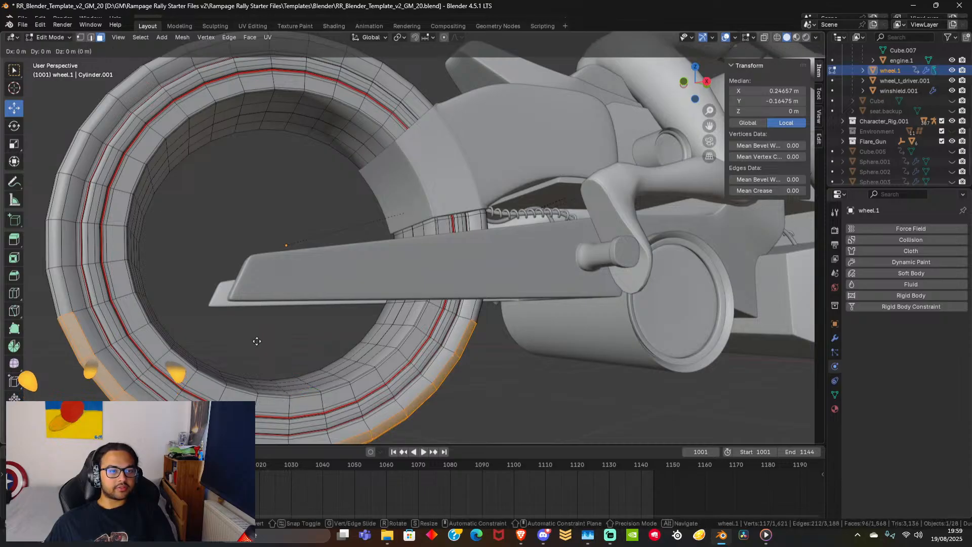
right_click(258, 346)
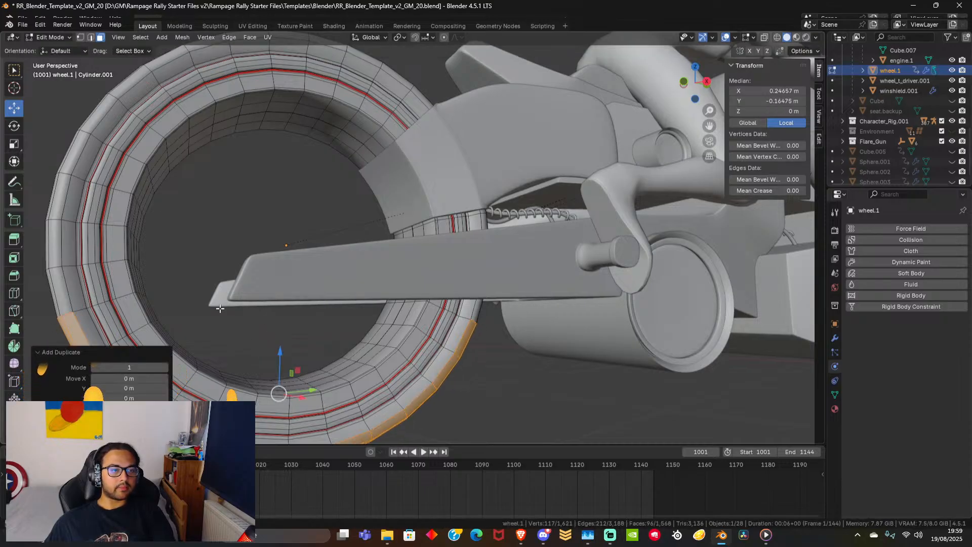
Try scaling the duplicated tread patch to 0.11 and moving it down along Z, then undo both changes.
key("KP_Decimal")
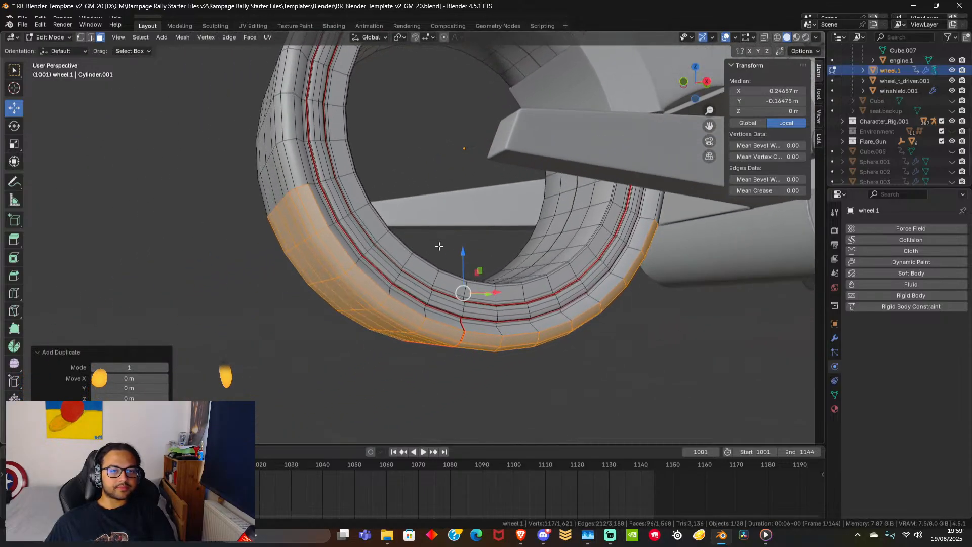
middle_click_drag(439, 246, 473, 268)
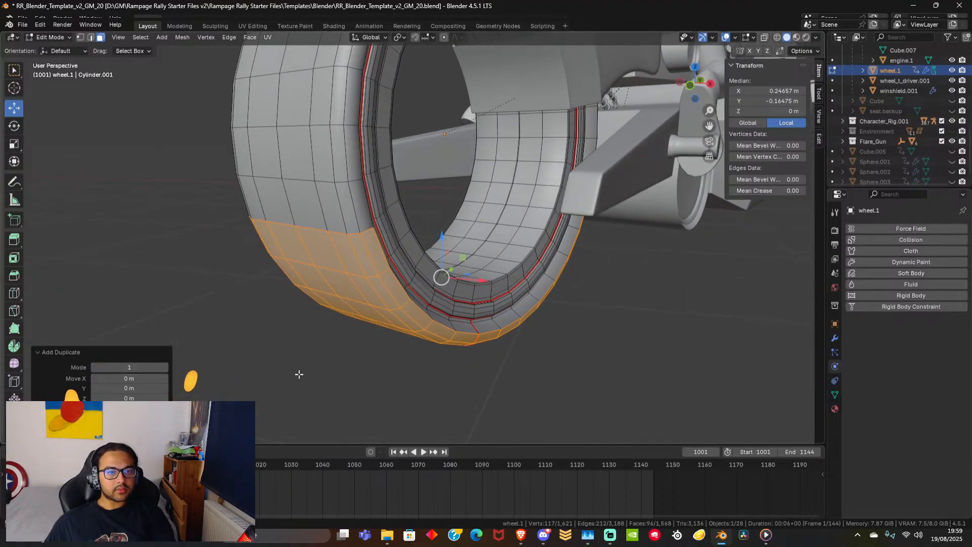
key("s")
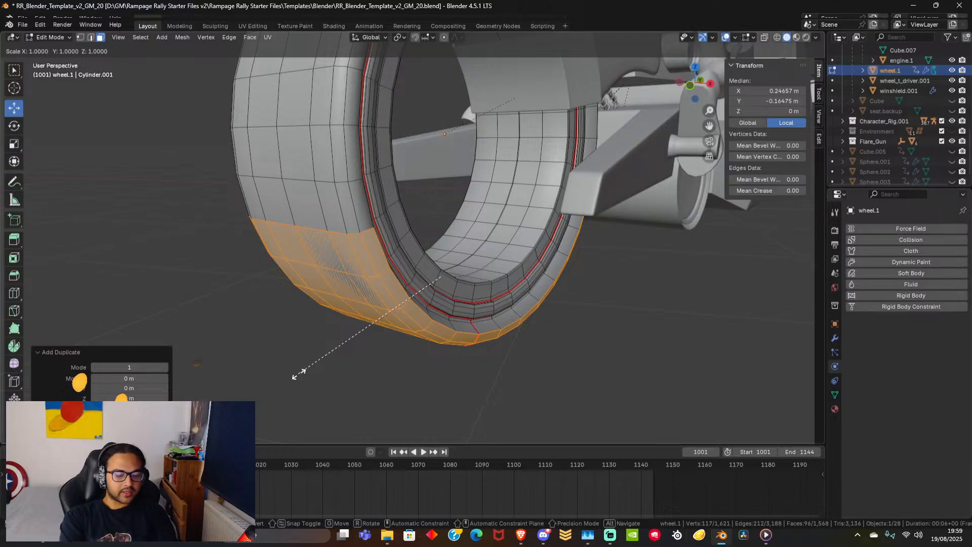
type("0")
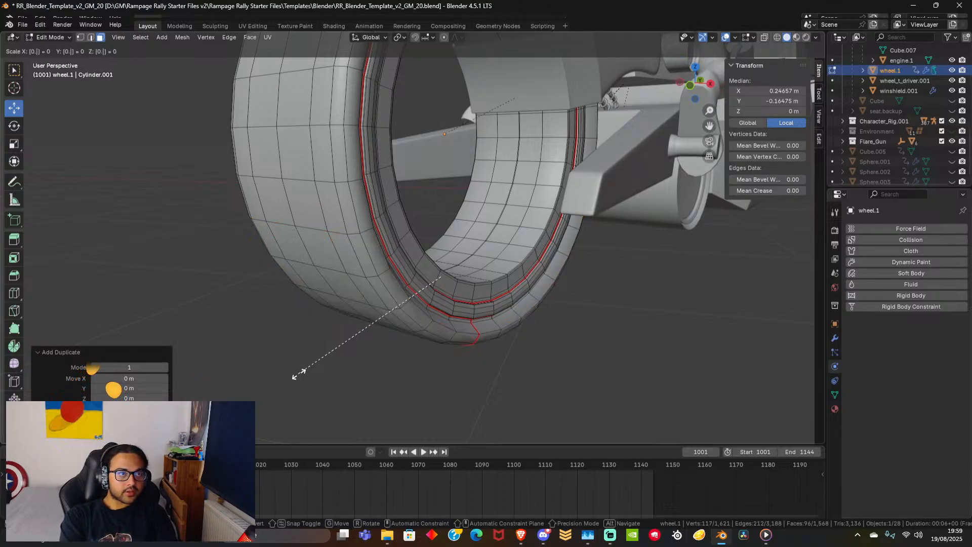
type(".1")
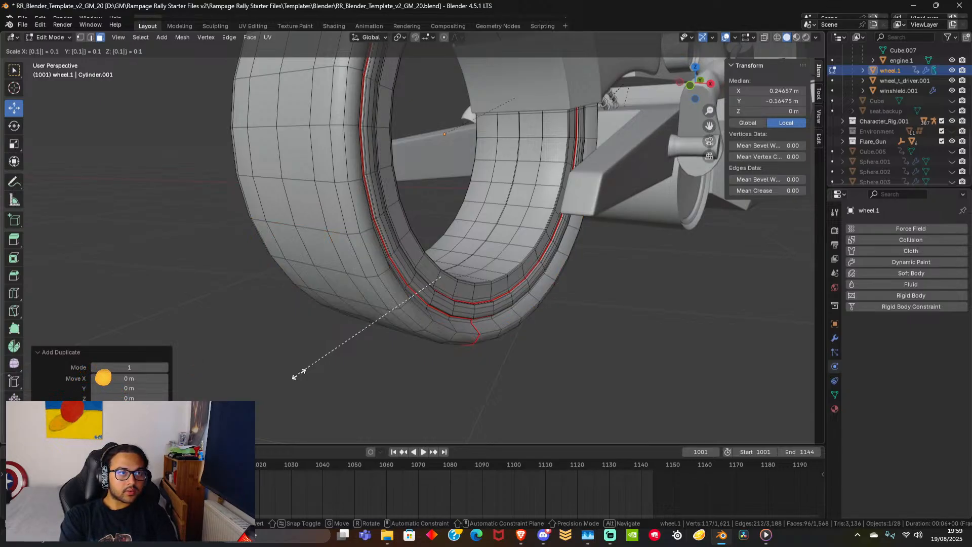
type("1")
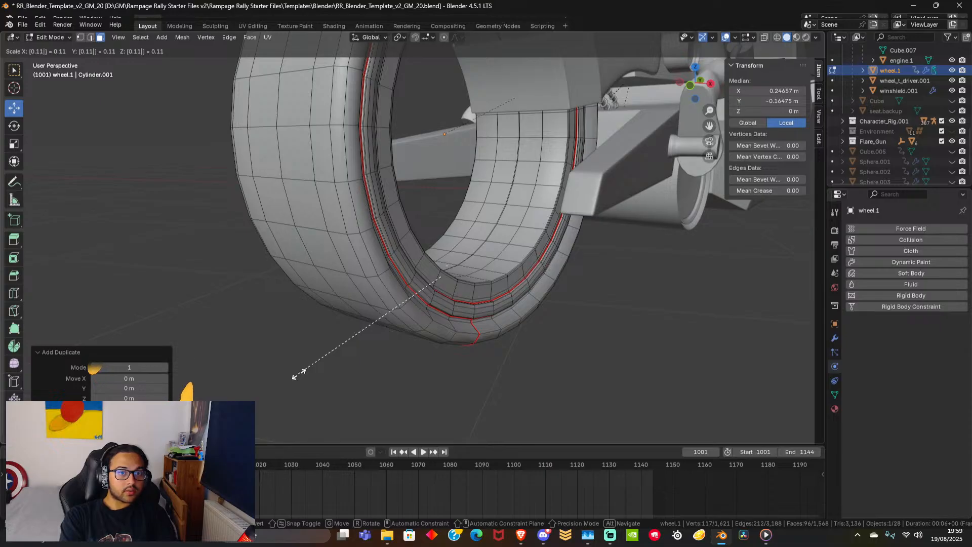
key("Return")
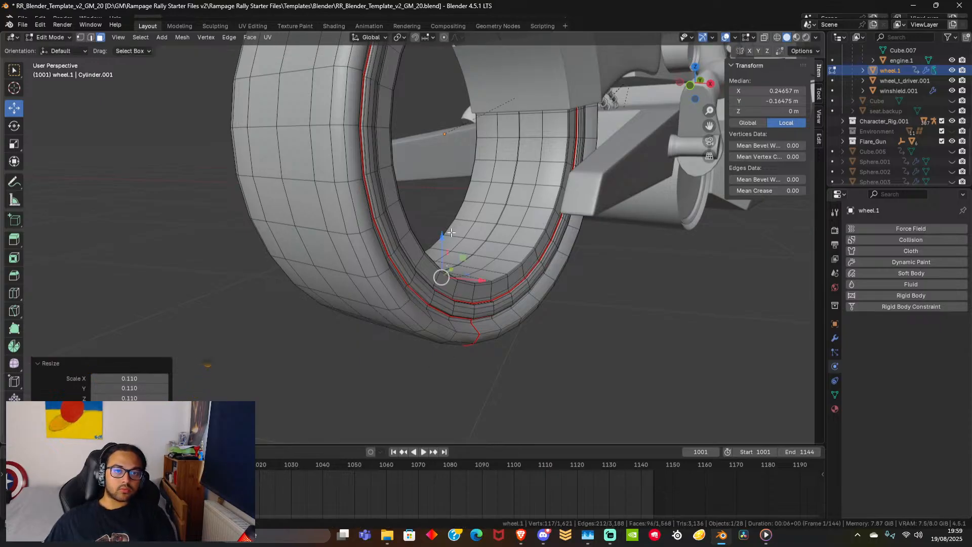
key("g")
key("z")
left_click(460, 353)
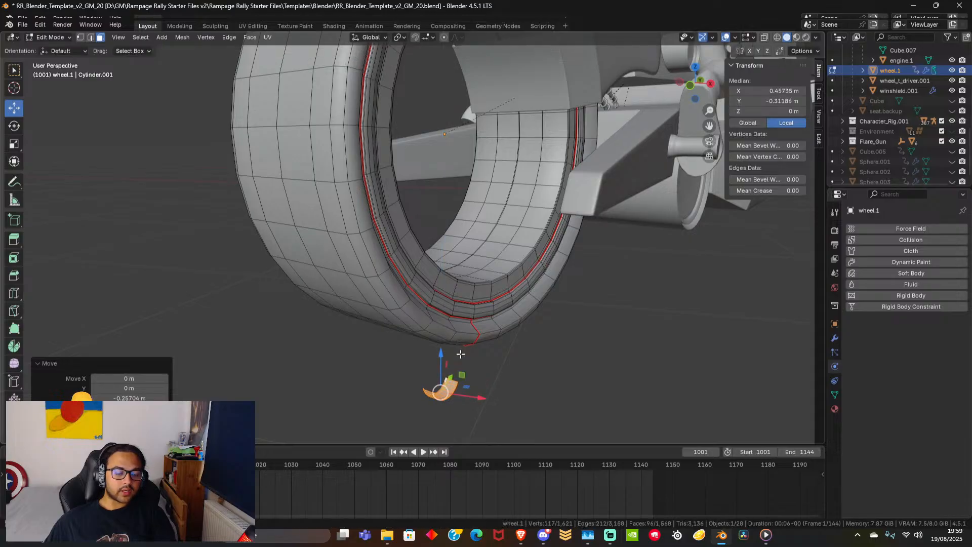
key("ctrl+z")
key("l")
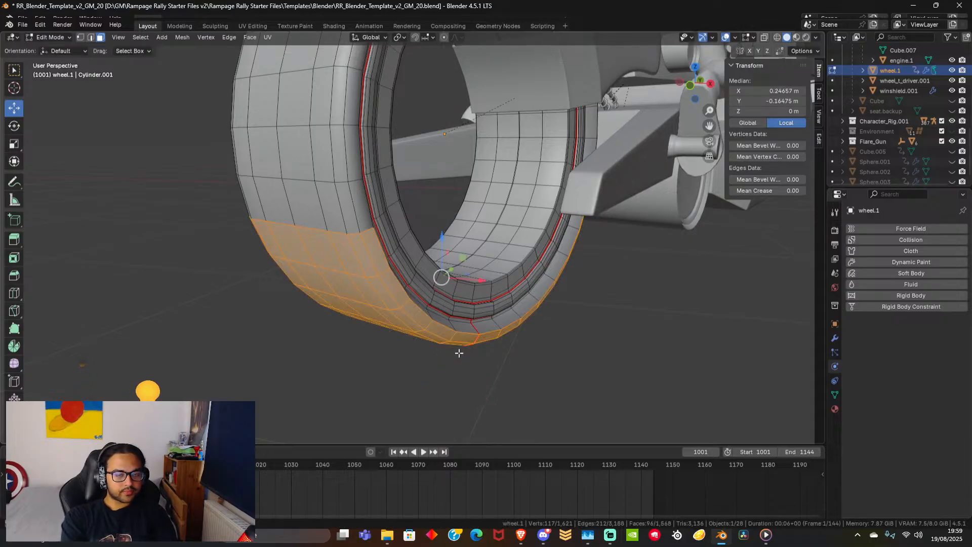
Scale the duplicated tread patch uniformly by 1.01 so it sits slightly outside the tyre.
key("KP_1")
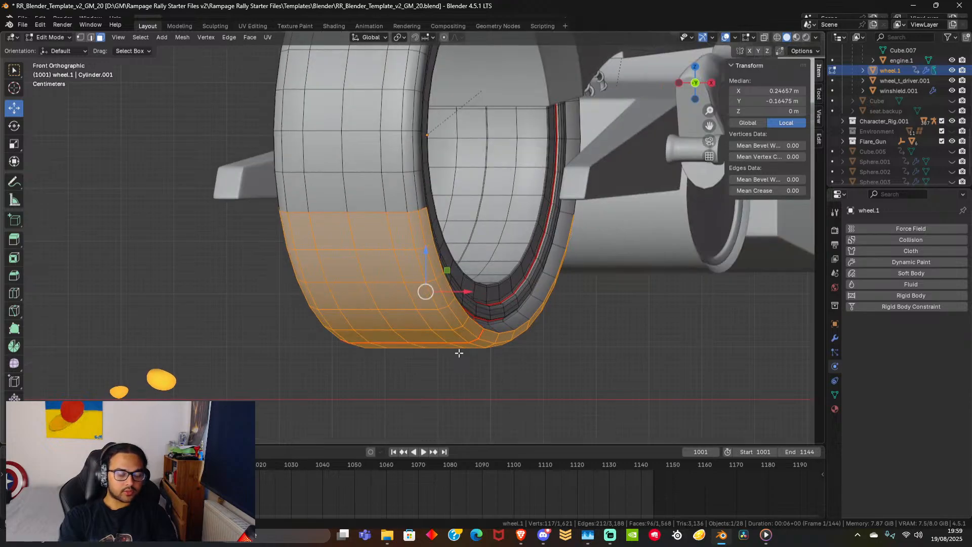
middle_click_drag(459, 353, 496, 349)
key("s")
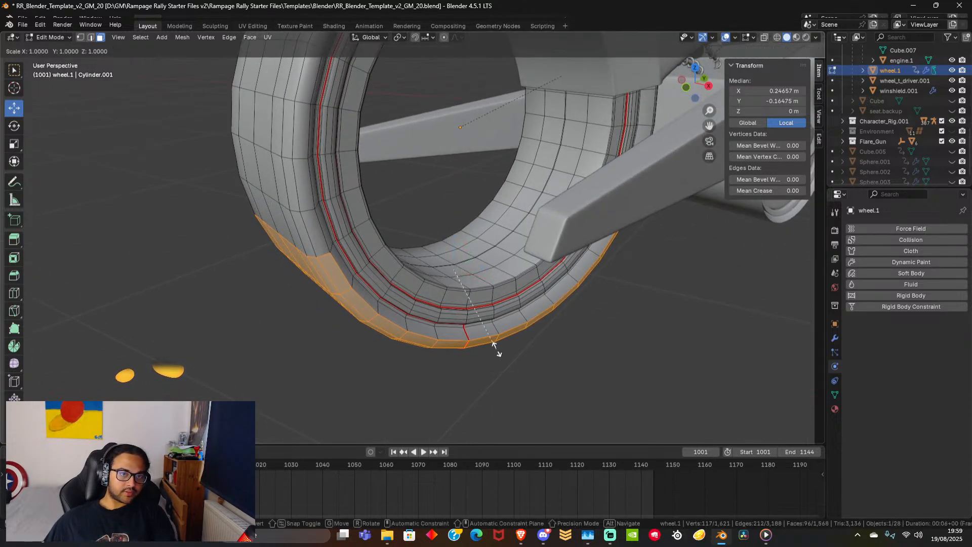
type("1.1")
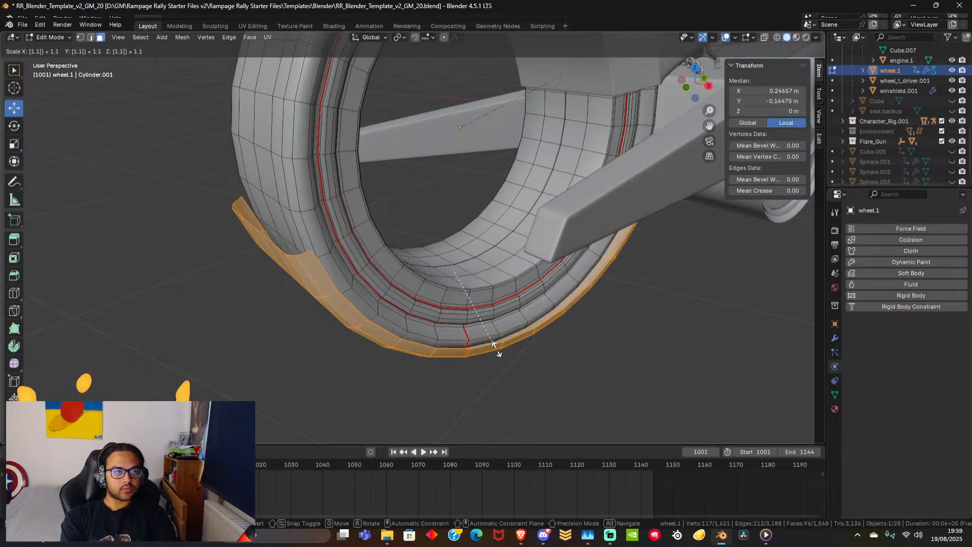
key("BackSpace")
type("0.")
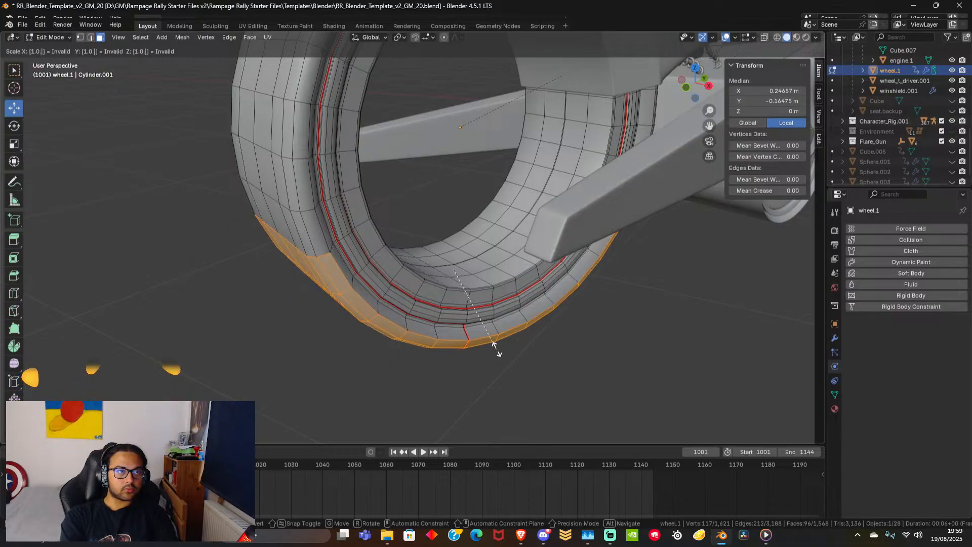
key("BackSpace")
type("1")
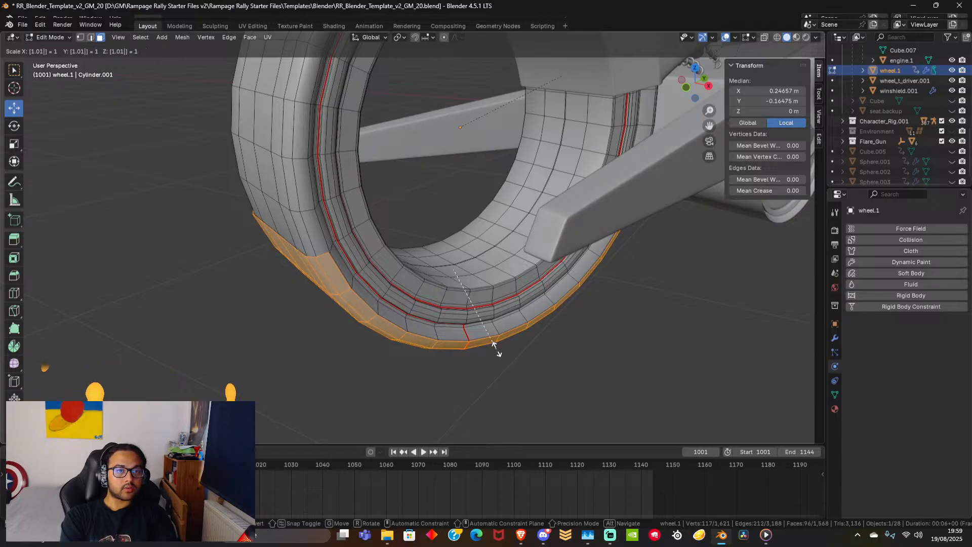
key("Return")
middle_click_drag(496, 347, 422, 300)
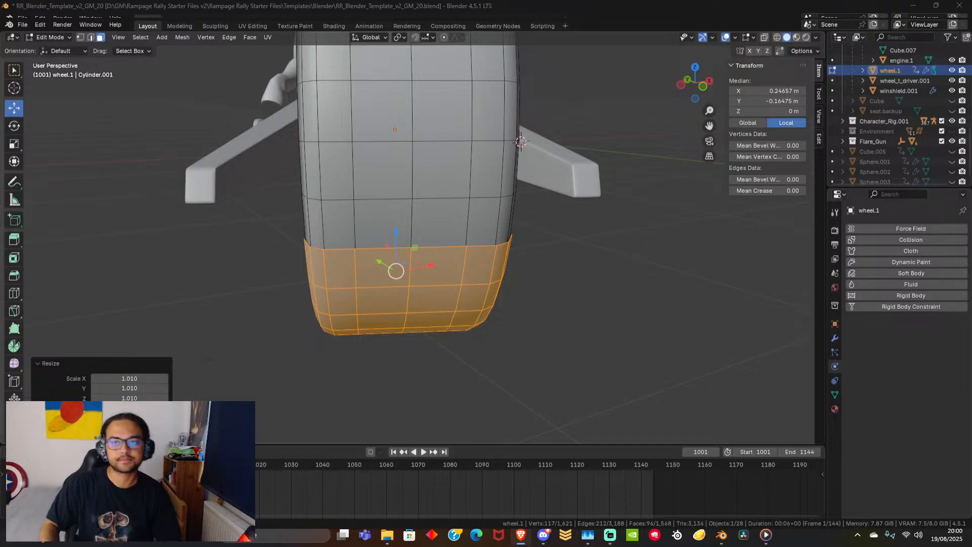
middle_click_drag(560, 284, 663, 286)
scroll(342, 334, "down", 5)
middle_click_drag(342, 334, 627, 317, "shift")
middle_click_drag(492, 308, 508, 288)
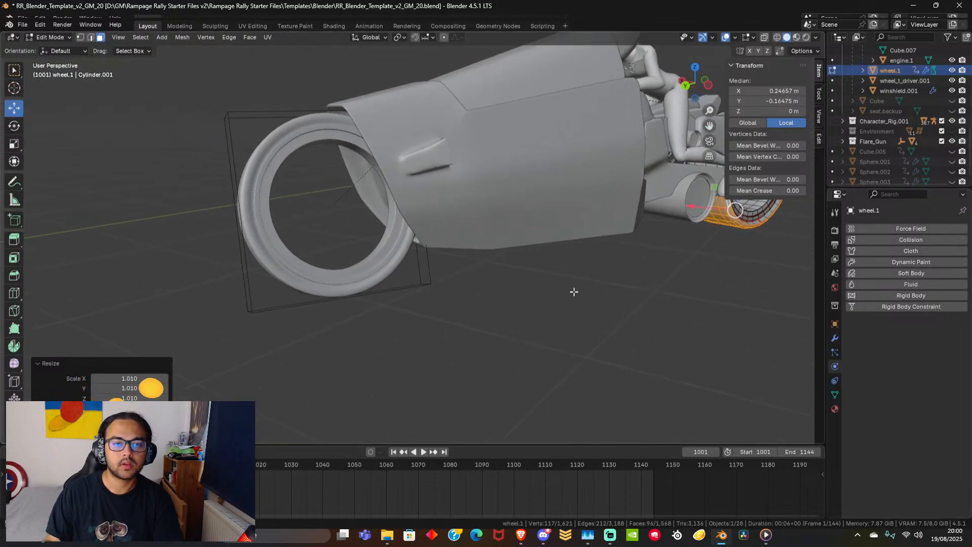
middle_click_drag(574, 291, 517, 285)
Reopen wheel.1 in Edit Mode, select its whole mesh, and separate it by loose parts.
left_click(472, 252)
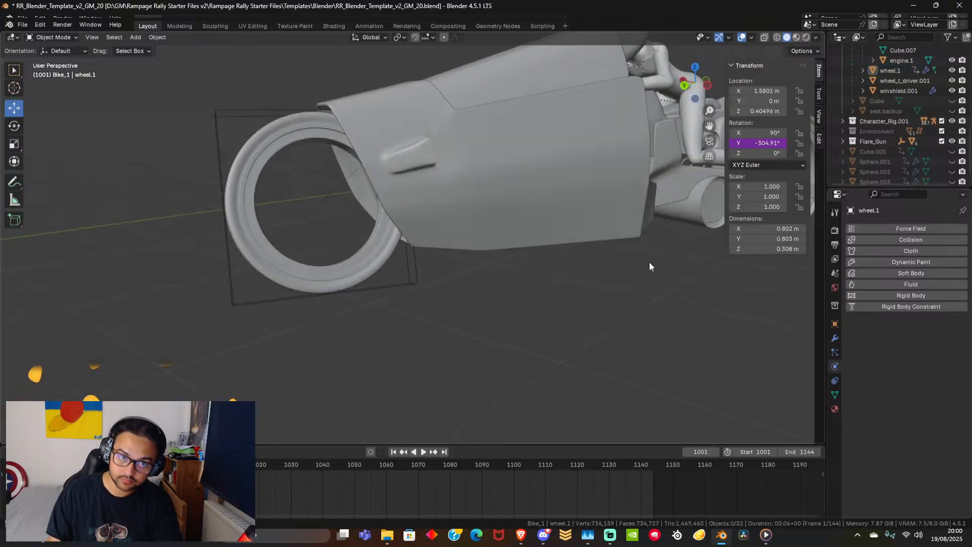
middle_click_drag(703, 262, 330, 257)
left_click(402, 231)
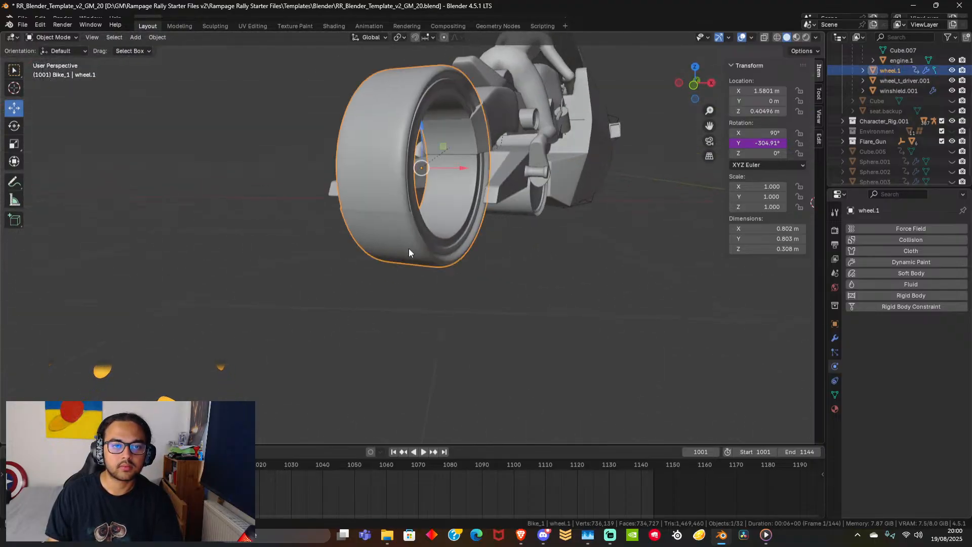
key("Tab")
key("Tab")
key("Tab")
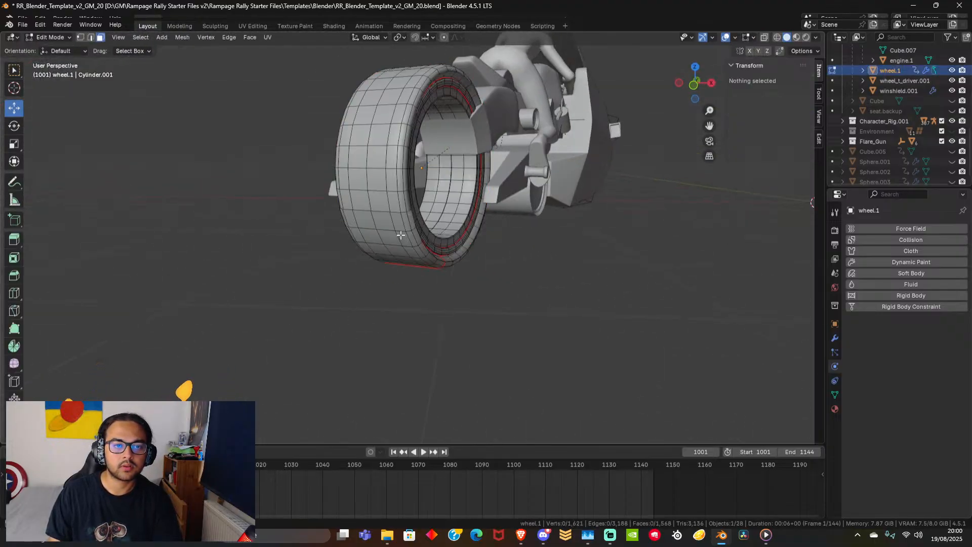
key("a")
right_click(401, 235)
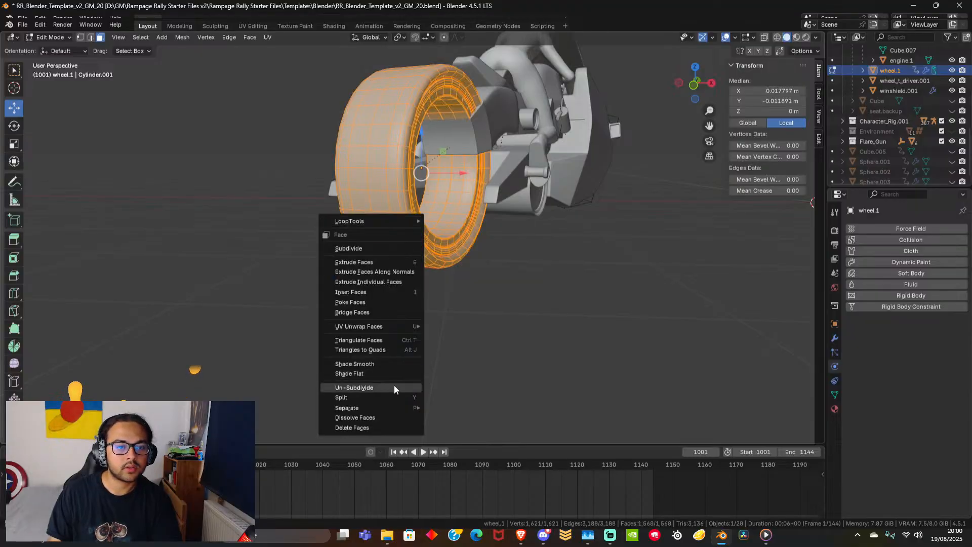
mouse_move(386, 410)
left_click(471, 429)
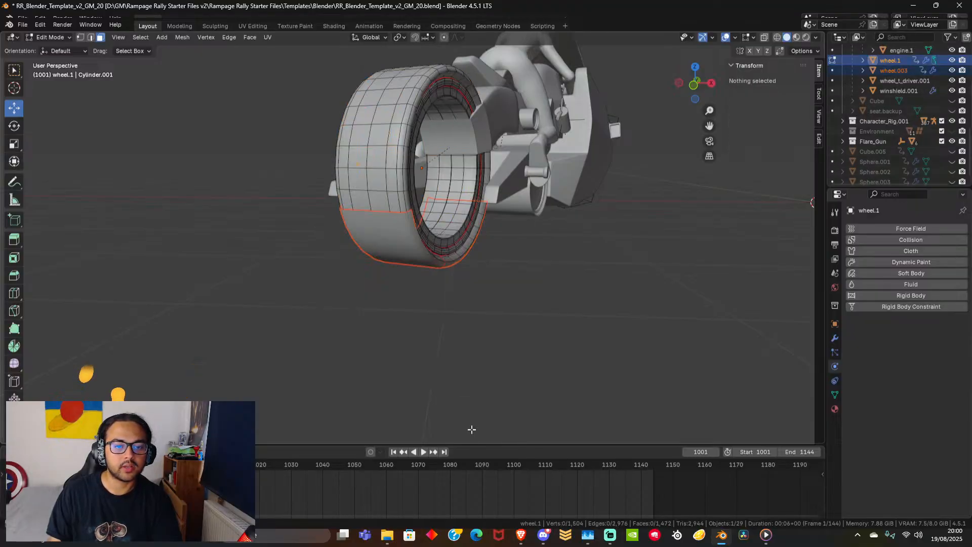
Return to Object Mode, select the separated tread patch, and open its name for editing in the Outliner.
key("Tab")
left_click(399, 242)
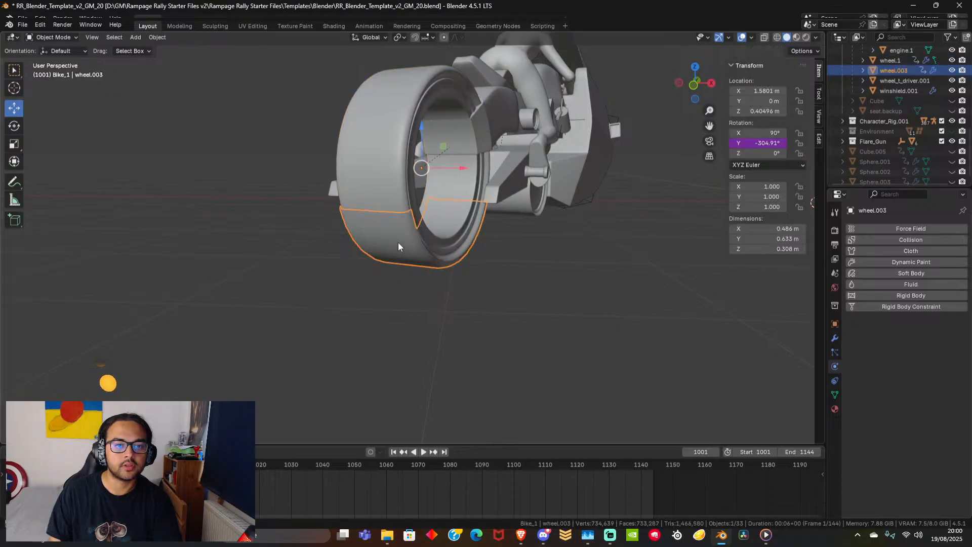
double_click(904, 71)
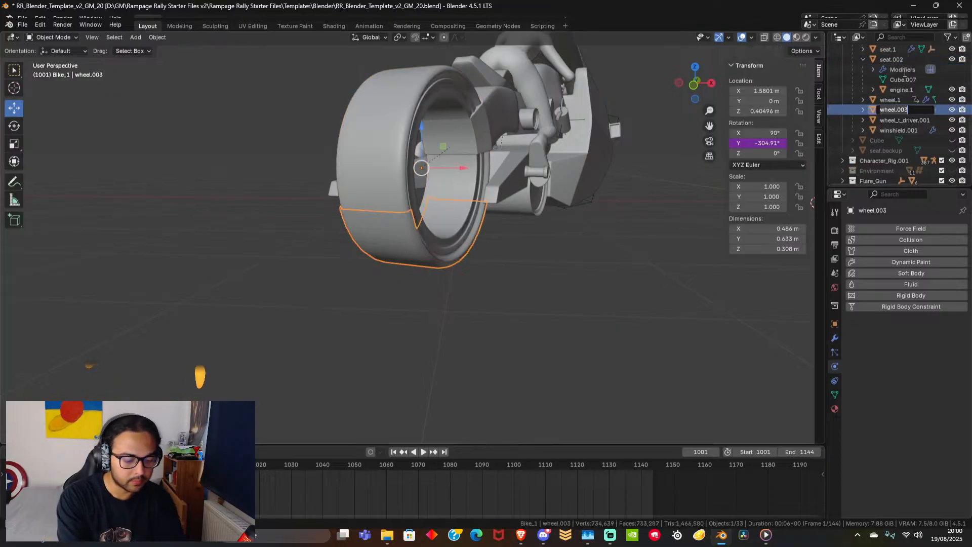
Rename the partial wheel object wheel.003 as Back_wheel_emitter.
type("Back_")
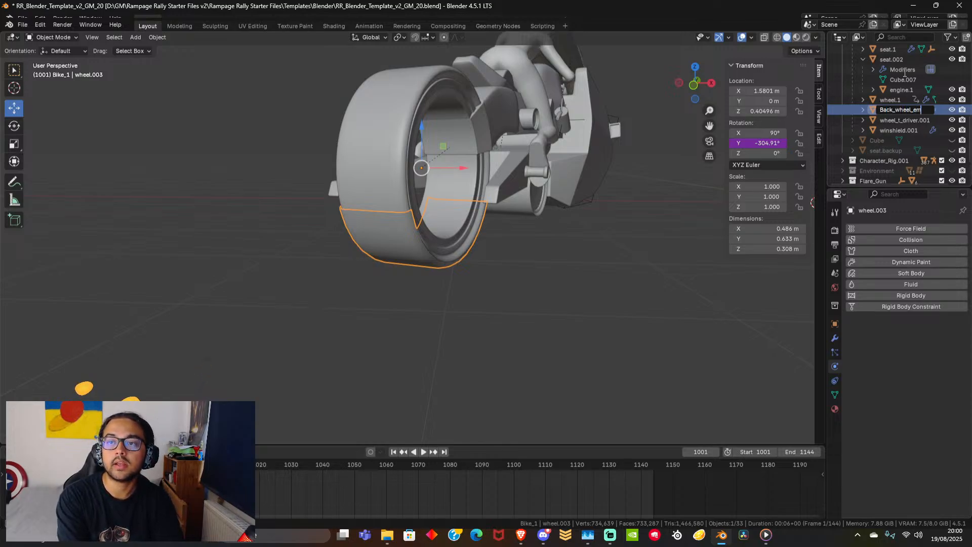
type("wheel_emitter")
key("Return")
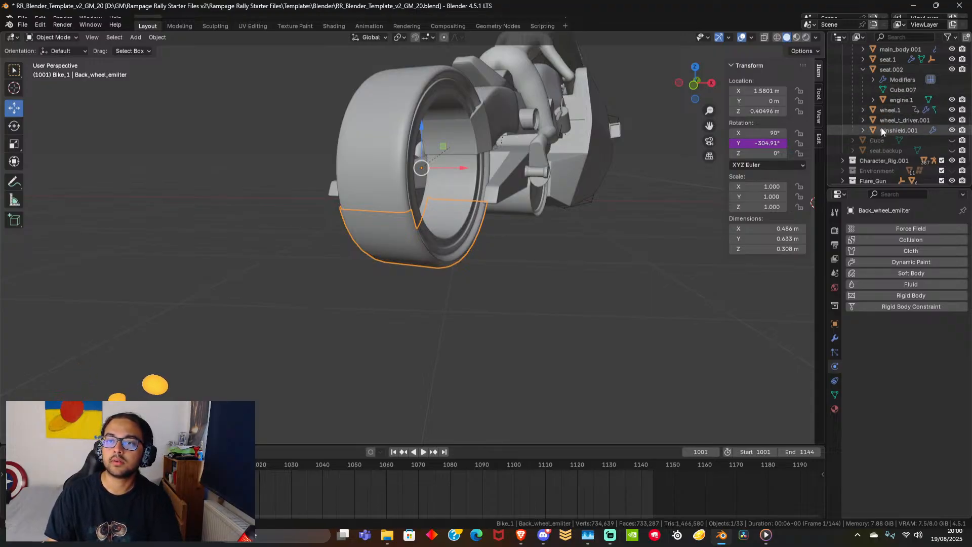
Try parenting Back_wheel_emitter to the bike's rear wheel, wheel.1, using the Object option.
scroll(894, 121, "up", 4)
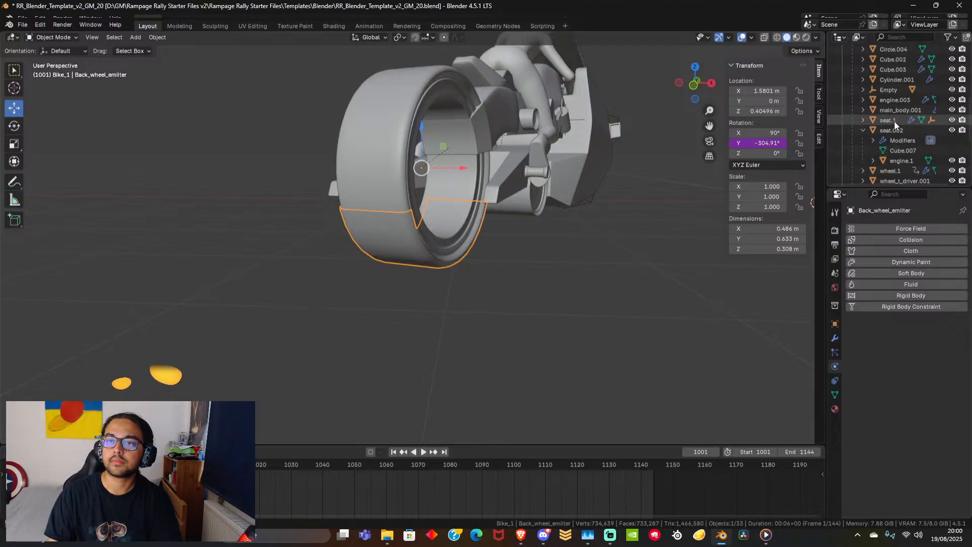
scroll(496, 227, "up", 3)
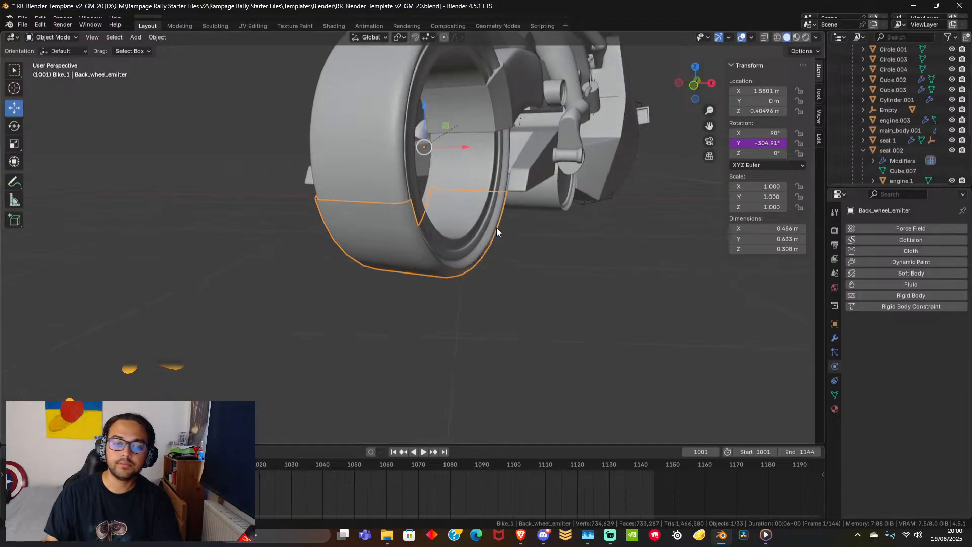
middle_click_drag(505, 268, 490, 296)
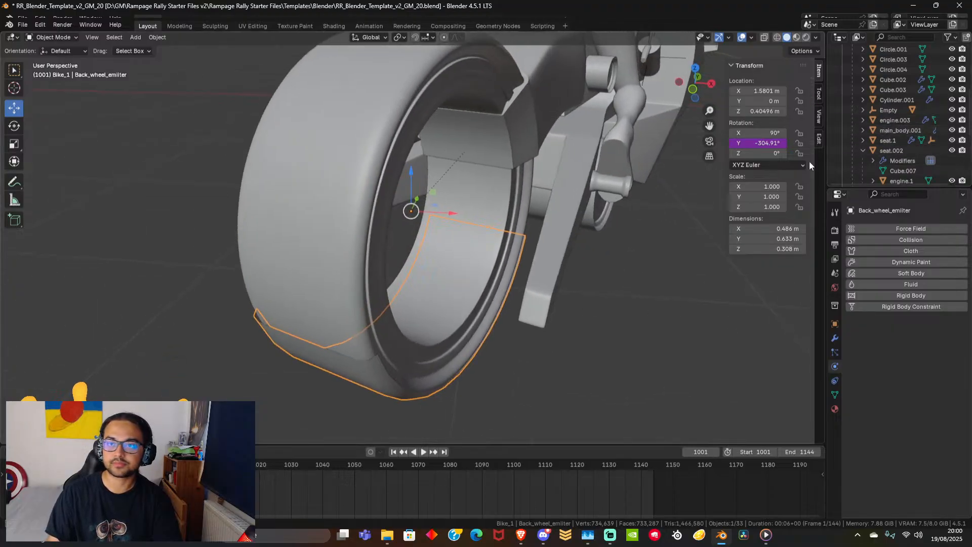
scroll(906, 96, "up", 6)
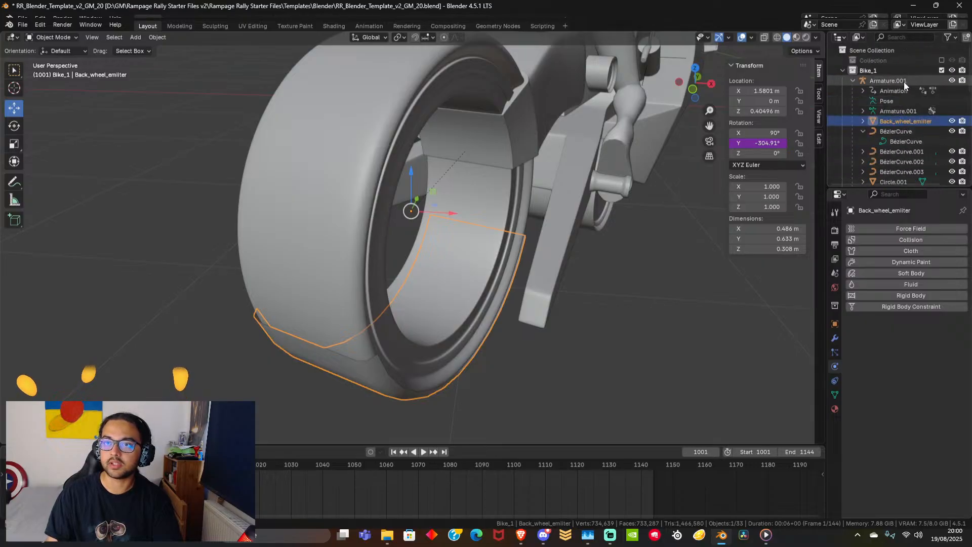
left_click(348, 201, "shift")
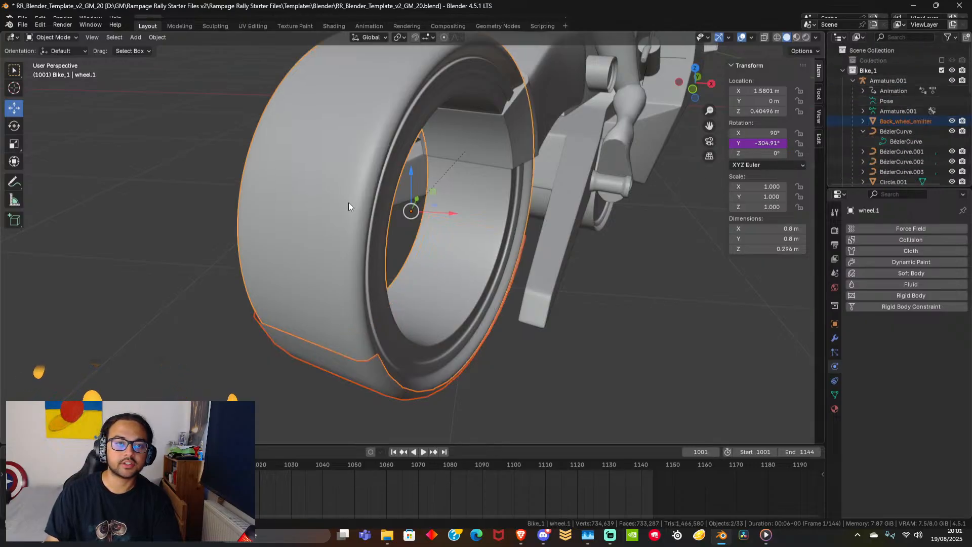
key("ctrl+p")
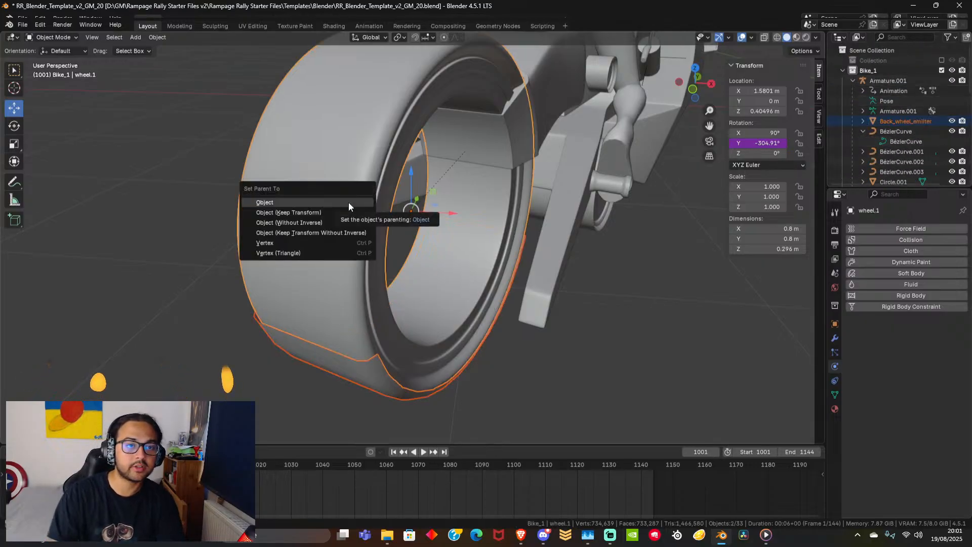
left_click(315, 205)
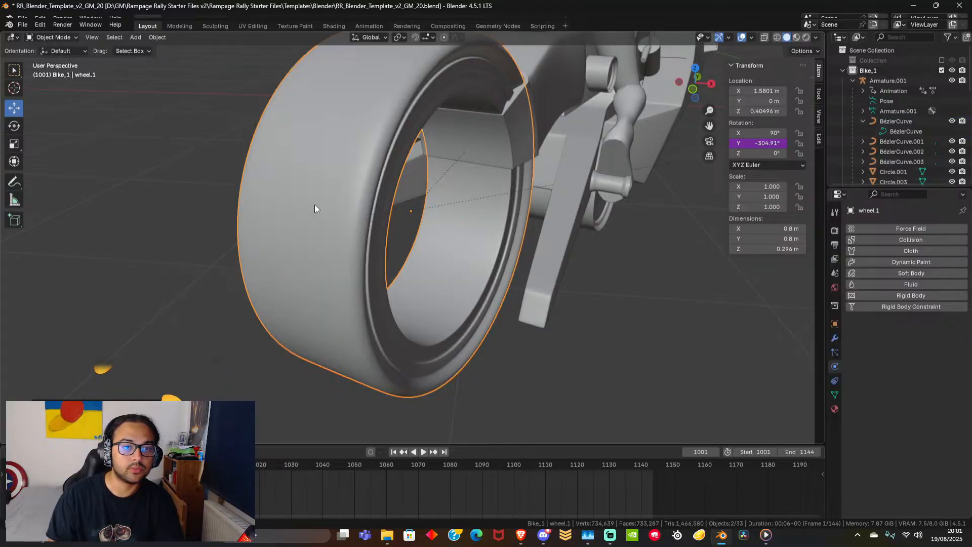
Try parenting Back_wheel_emitter to wheel.1 using Object (Keep Transform).
scroll(496, 297, "down", 10)
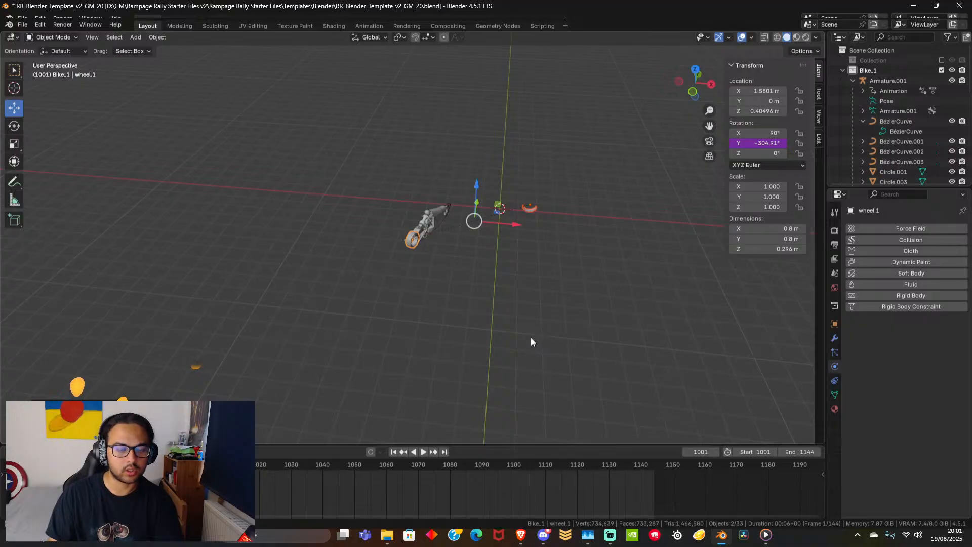
scroll(432, 303, "up", 10)
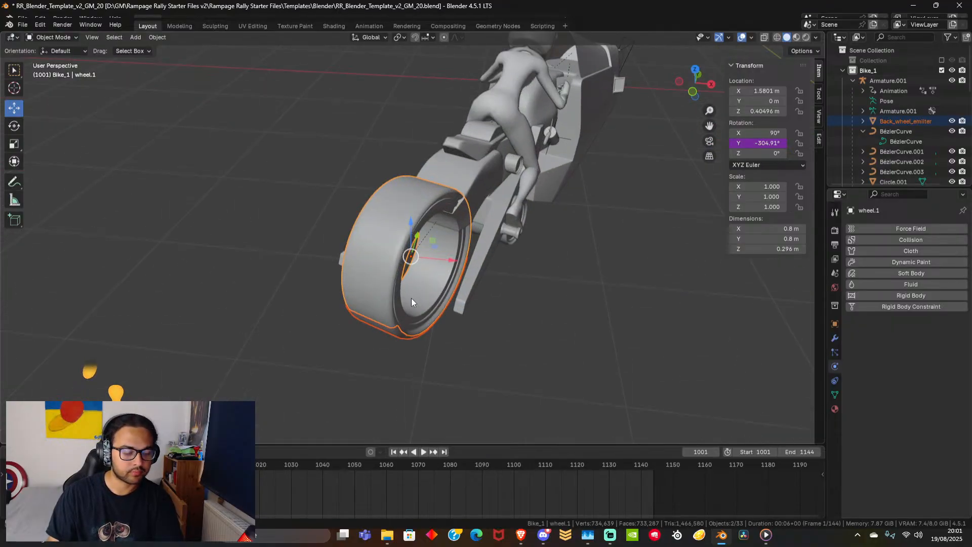
key("ctrl+p")
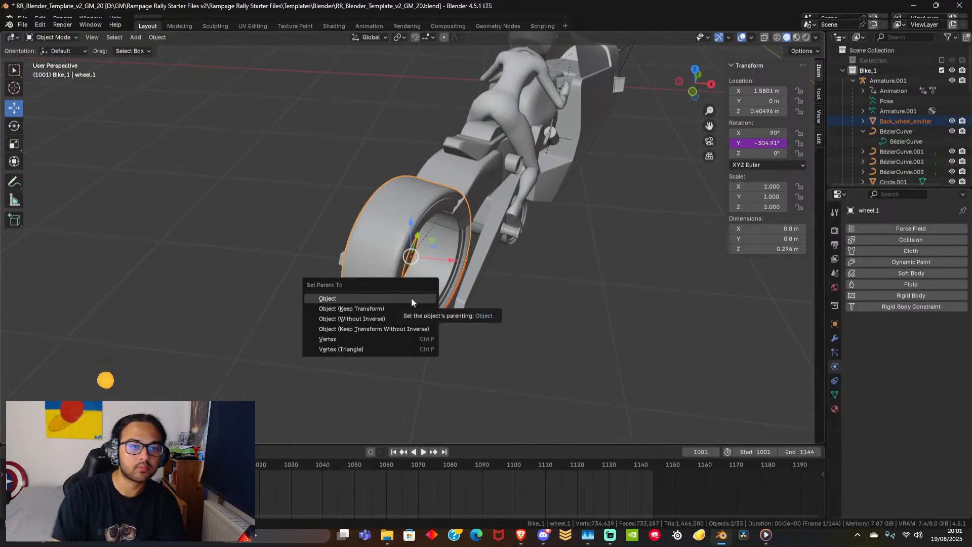
left_click(411, 310)
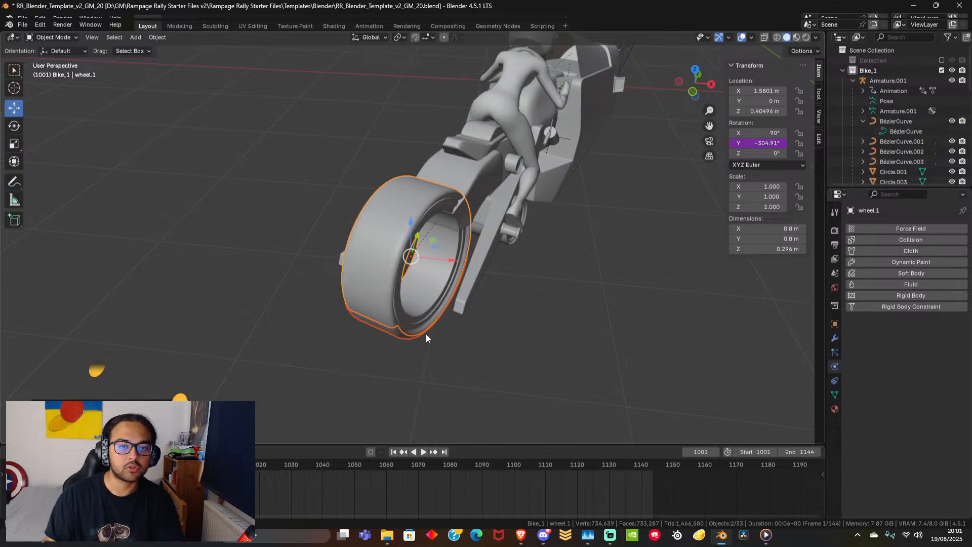
Play the animation briefly to test the emitter's motion, return to frame 1001, and undo the parenting to wheel.1.
key("space")
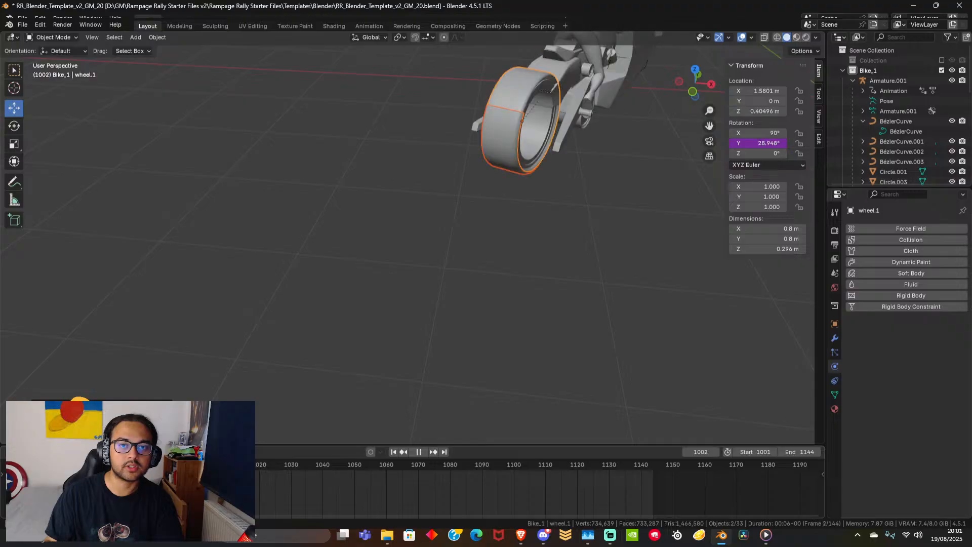
key("Escape")
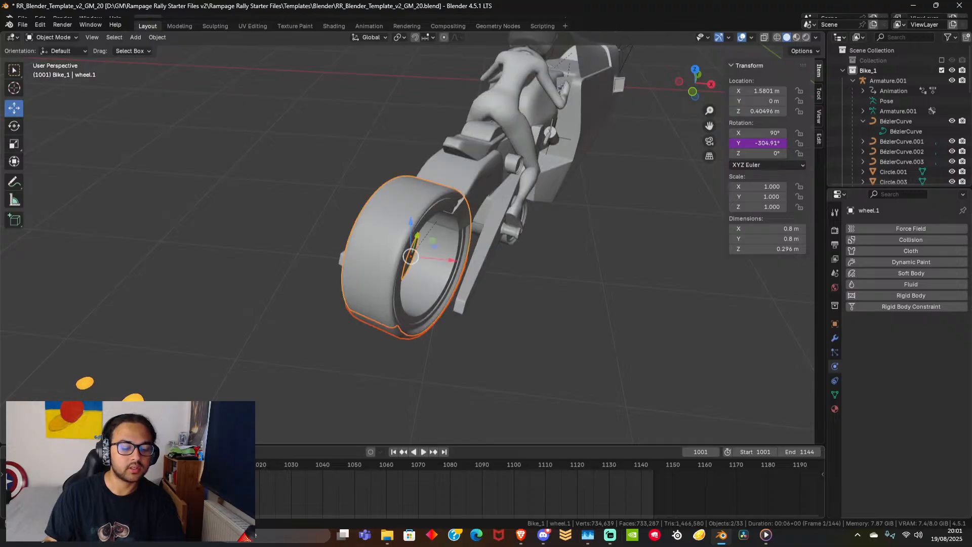
key("ctrl+z")
key("ctrl+z")
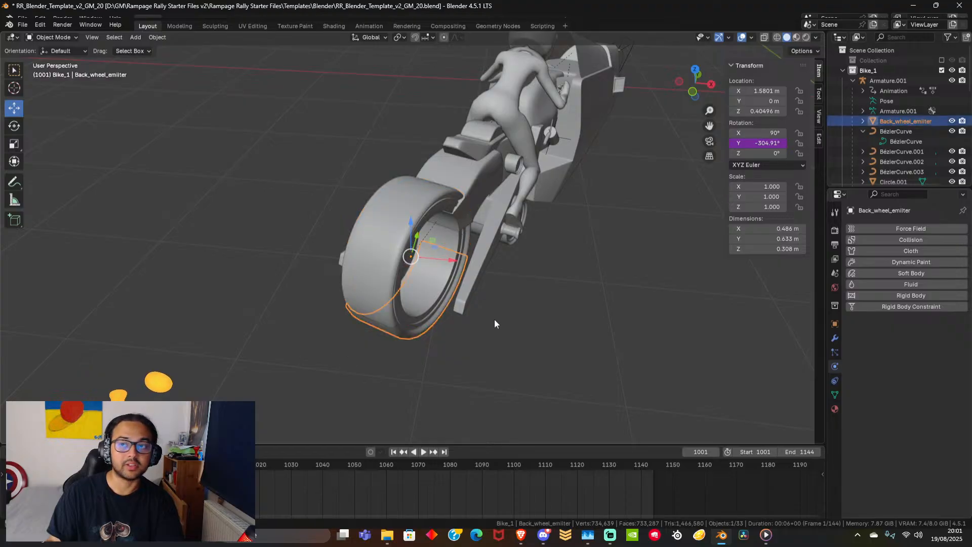
Select Back_wheel_emitter, add wheel_t_driver.001 as the active object, and parent the emitter to it.
left_click(483, 308)
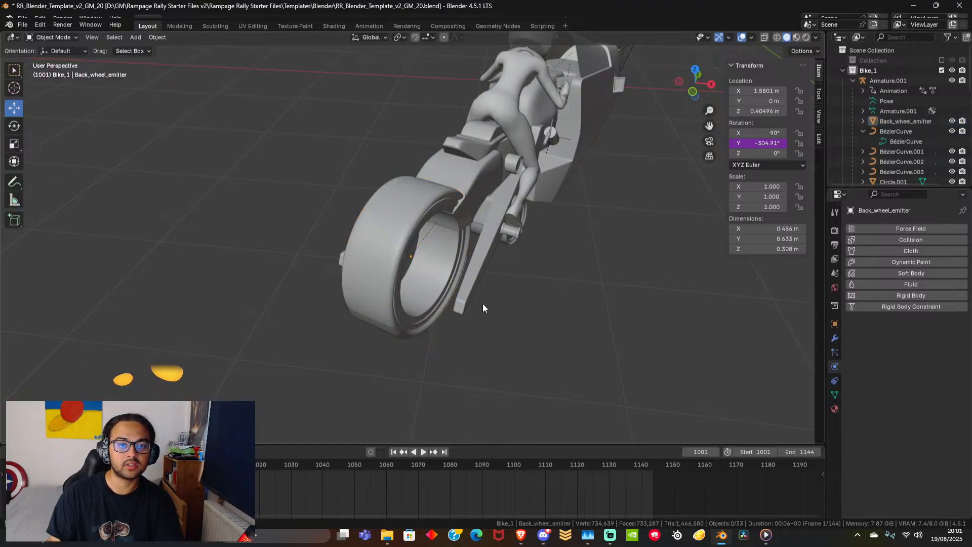
left_click(390, 330)
left_click(477, 181, "shift")
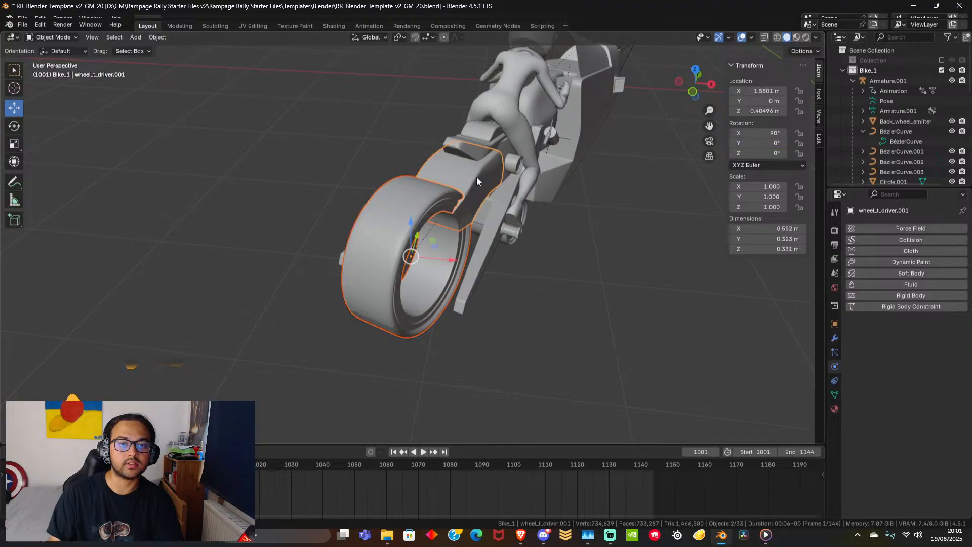
left_click(426, 336)
left_click(396, 337)
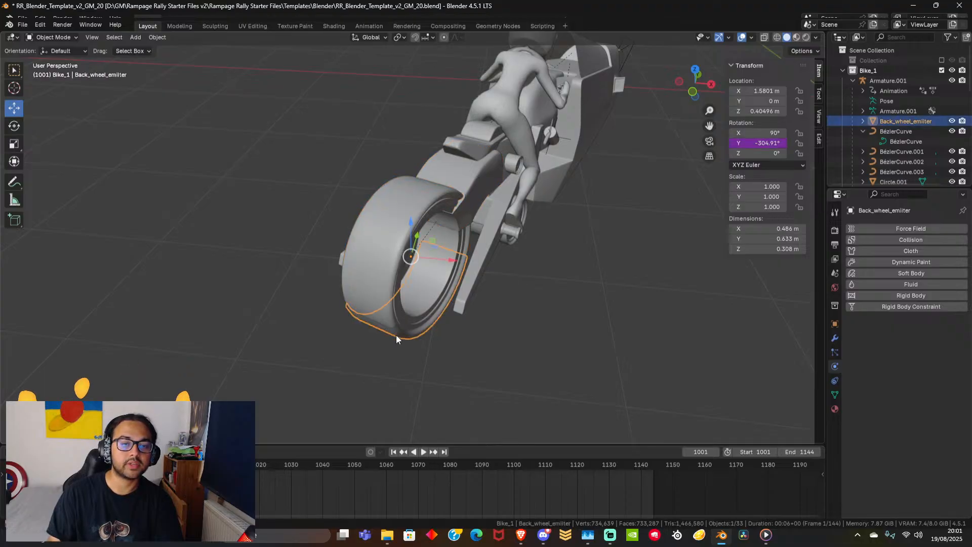
left_click(462, 174, "shift")
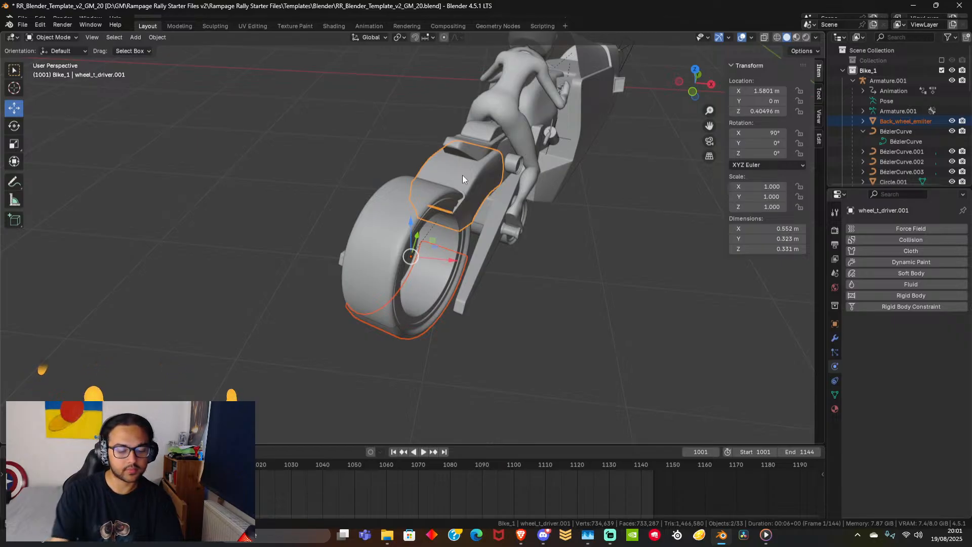
key("ctrl+p")
left_click(462, 174)
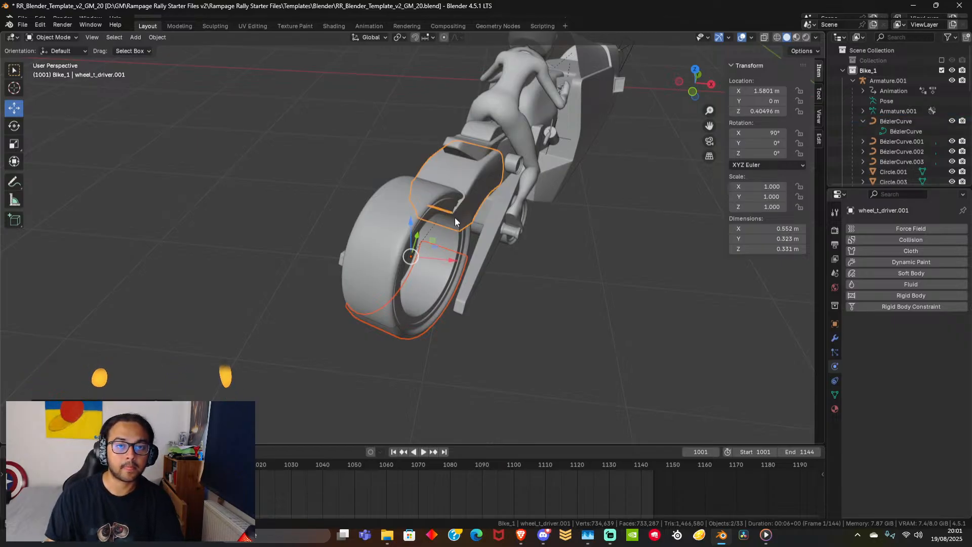
Advance and play the animation to check how the emitter follows the rear wheel, then return to frame 1001.
key("Right")
key("Right")
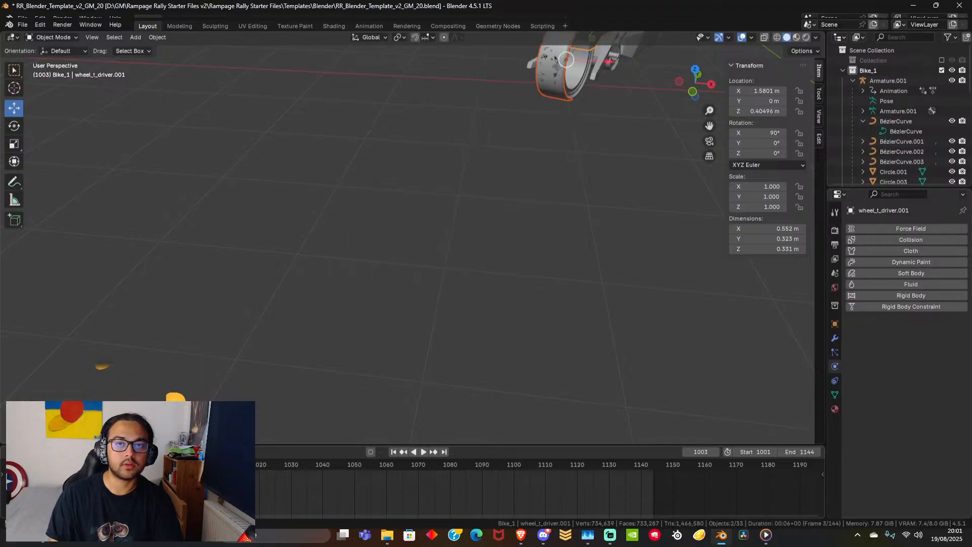
middle_click_drag(529, 236, 280, 244)
key("space")
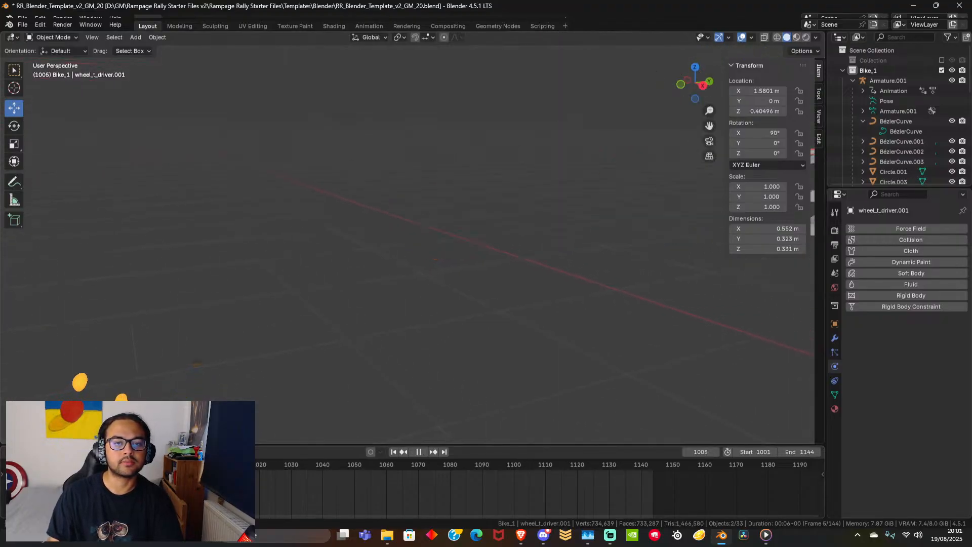
left_click_drag(212, 465, 200, 464)
middle_click_drag(199, 391, 714, 376)
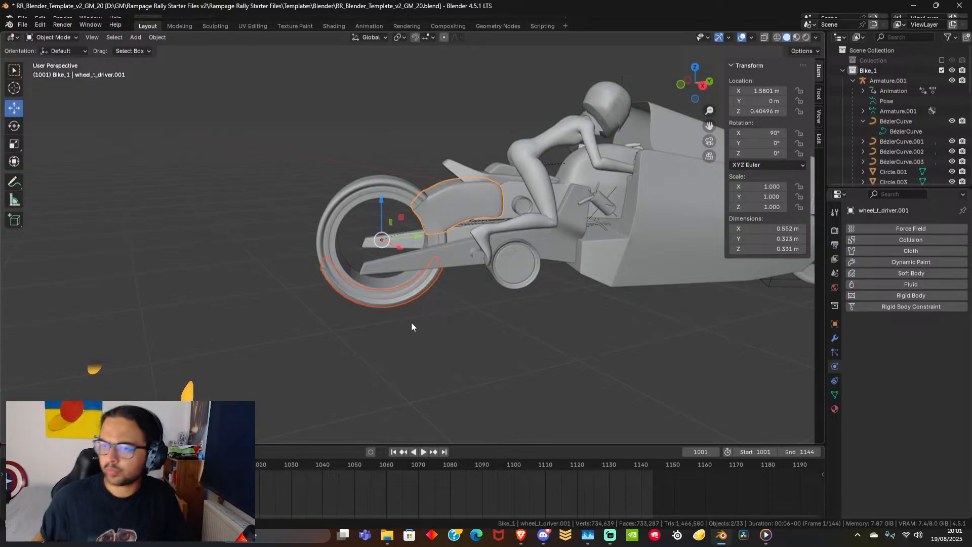
Clear Back_wheel_emitter's parent with its transform kept, and reparent it to wheel_t_driver.001 using Object (Keep Transform).
left_click(430, 282)
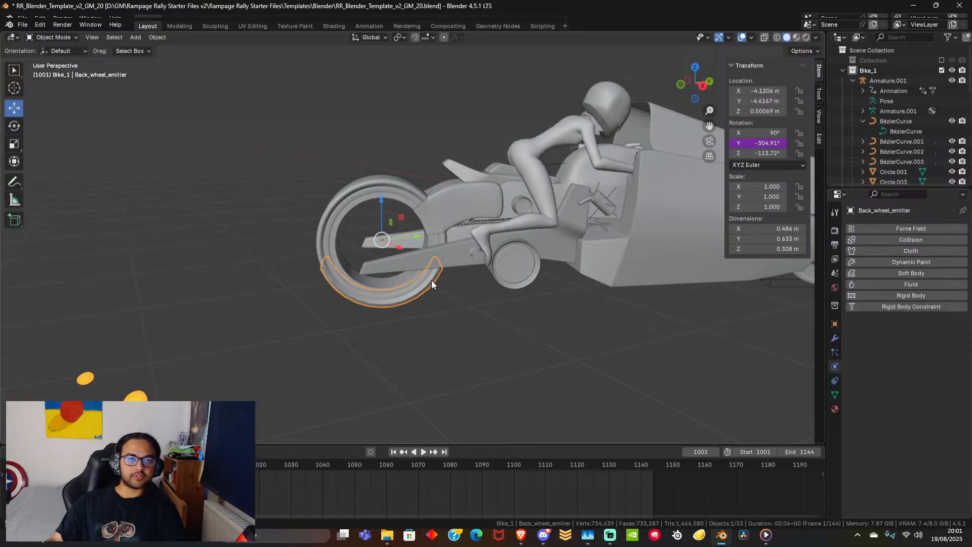
key("alt+p")
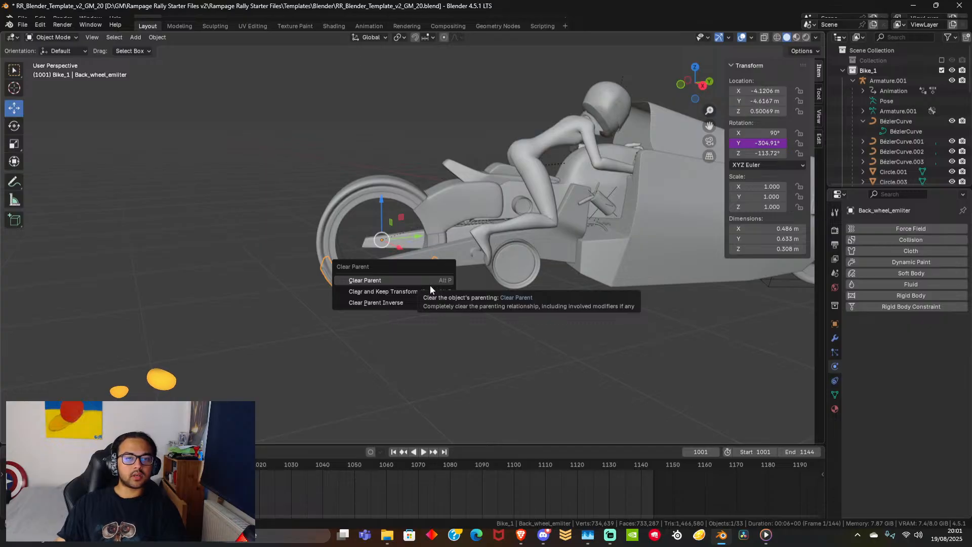
left_click(409, 293)
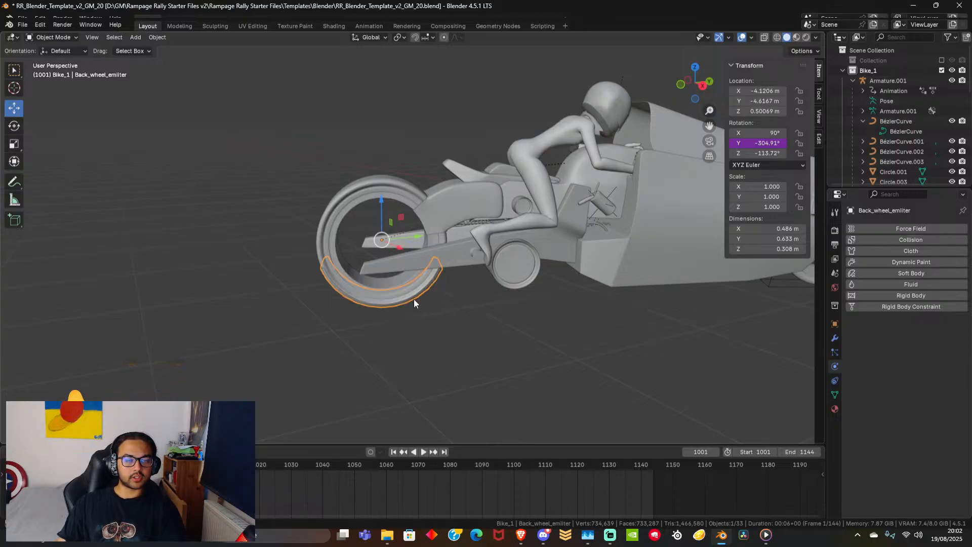
left_click(438, 195, "shift")
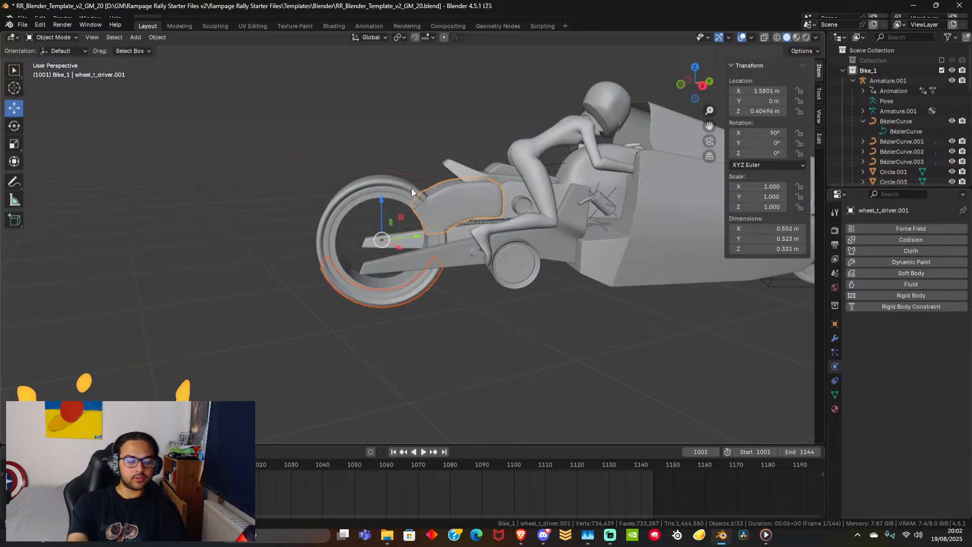
key("ctrl+p")
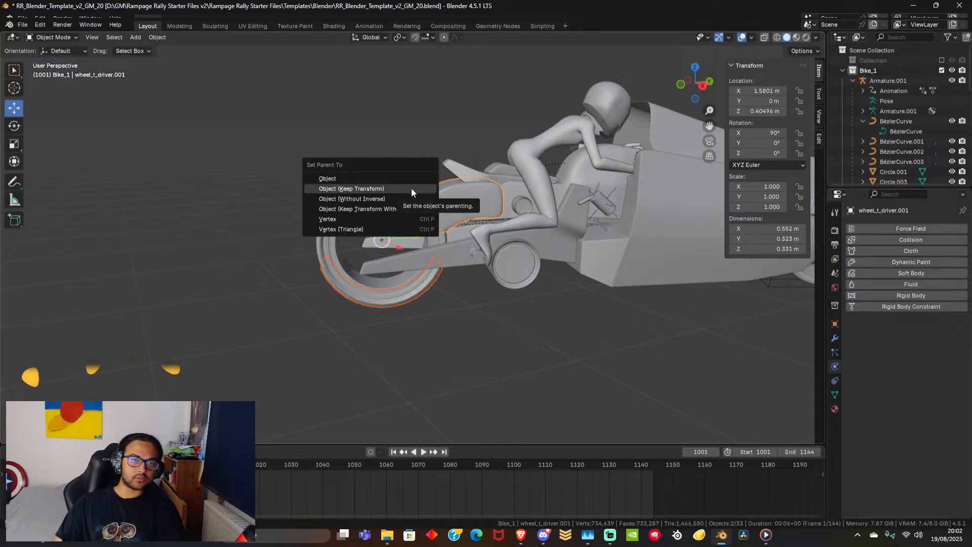
left_click(405, 189)
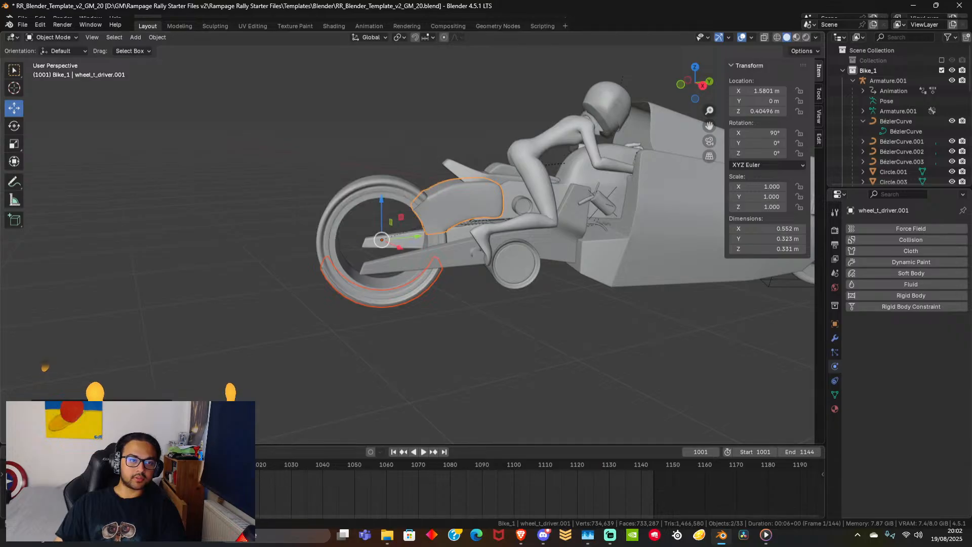
Play the animation in short bursts to frames 1003 and 1005, examining the emitter's orientation on the rear wheel.
key("space")
key("space")
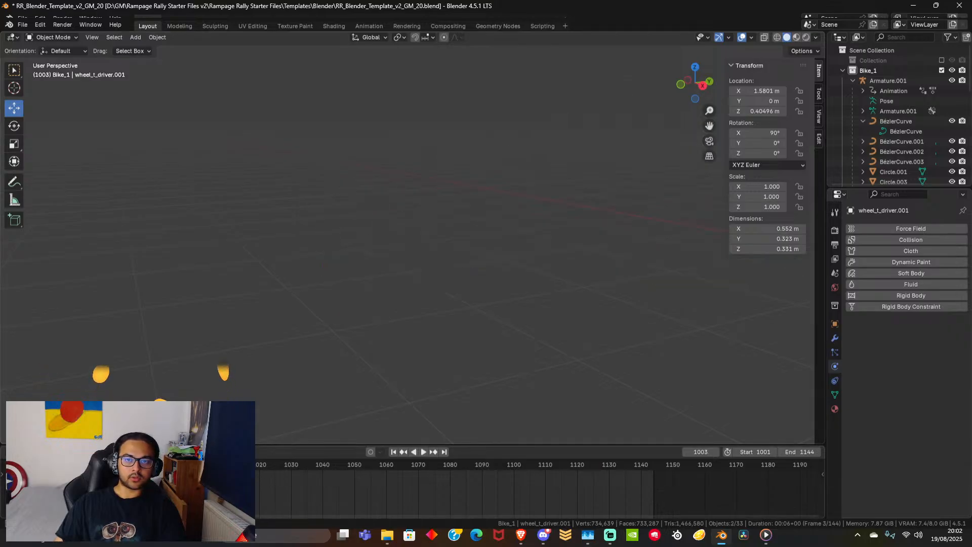
scroll(684, 324, "down", 5)
middle_click_drag(646, 297, 560, 316, "shift")
scroll(560, 316, "up", 5)
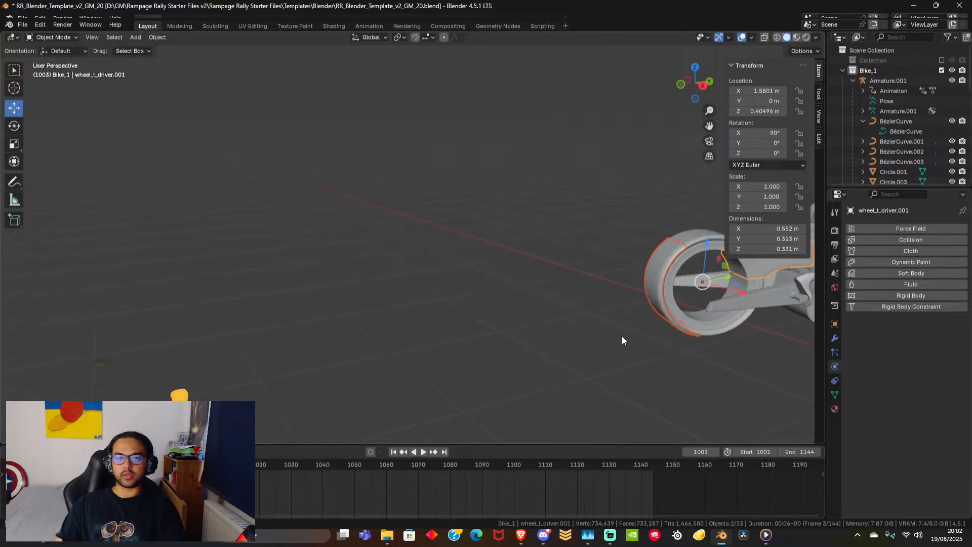
middle_click_drag(621, 335, 478, 354, "shift")
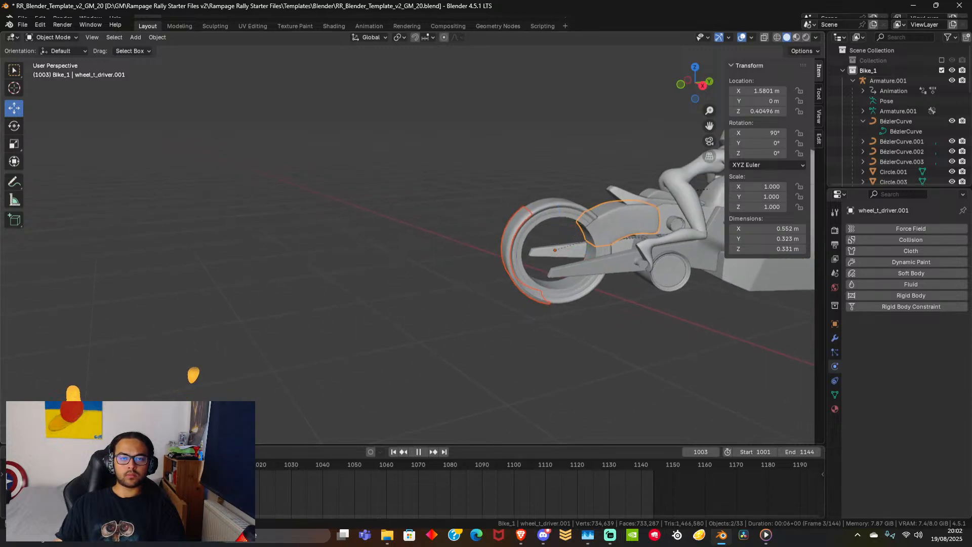
key("space")
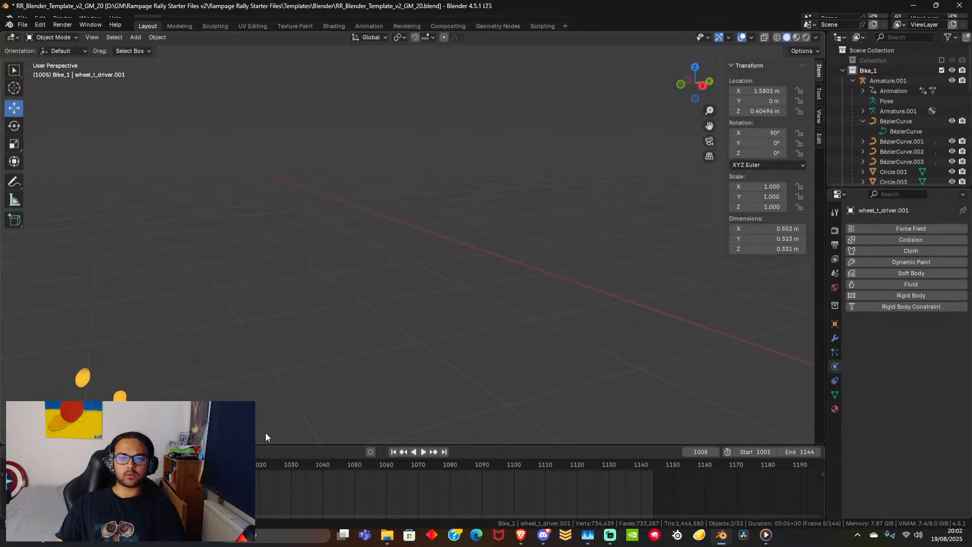
scroll(446, 301, "down", 3)
middle_click_drag(505, 275, 418, 295, "shift")
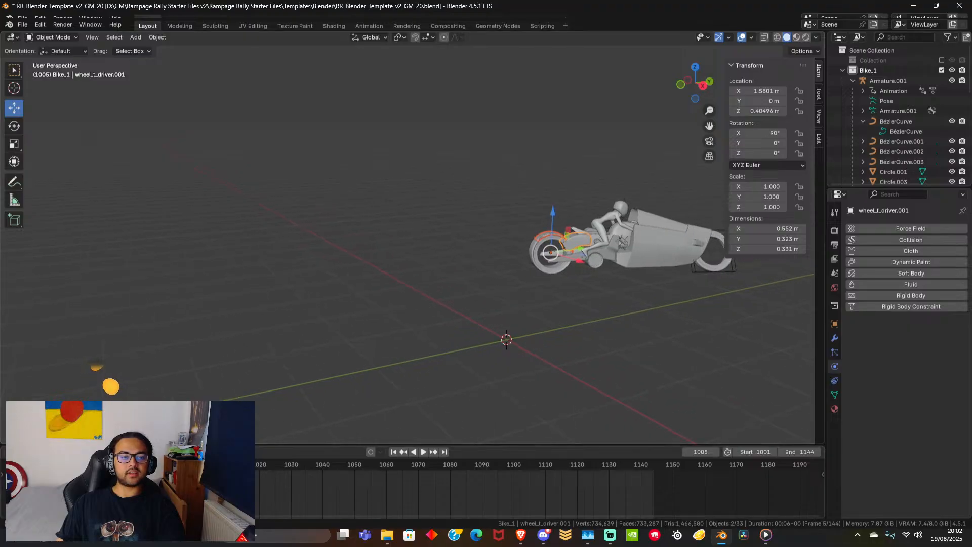
Return to frame 1001, select Back_wheel_emitter on the rear wheel, and delete the driver from its Y rotation.
key("Left")
key("Left")
key("Left")
key("Left")
middle_click_drag(124, 348, 423, 275, "shift")
scroll(422, 271, "up", 8)
left_click(423, 273)
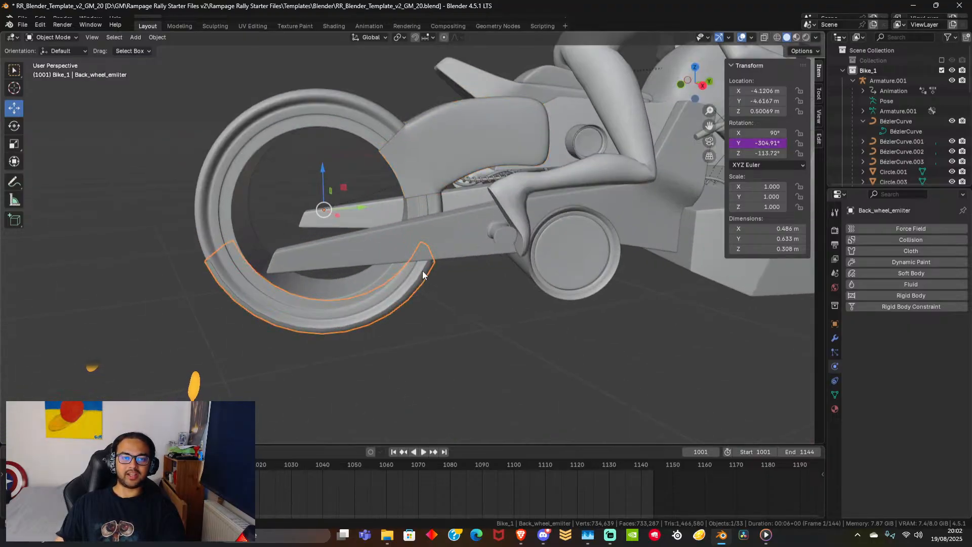
right_click(753, 145)
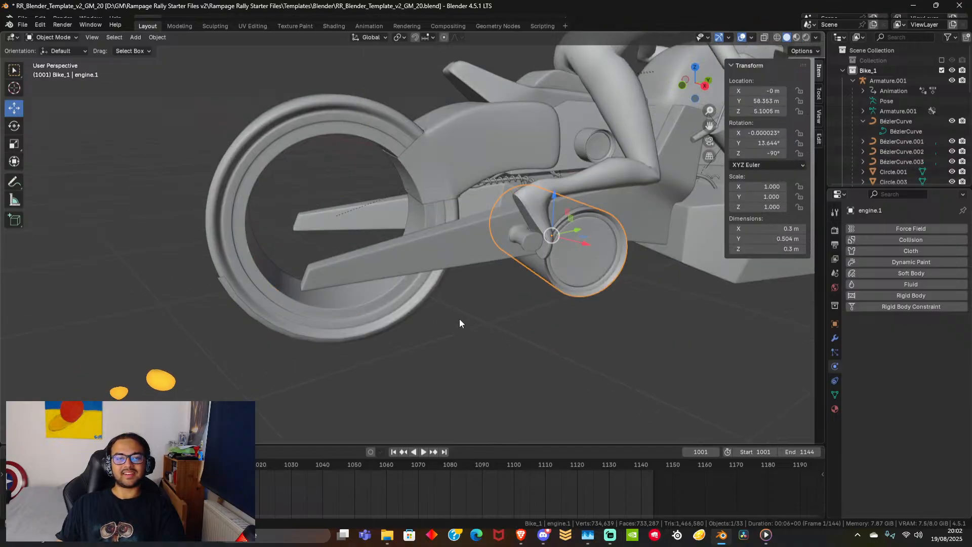
Reselect Back_wheel_emitter and play the animation briefly to check how it follows the rear wheel without the rotation driver.
left_click(407, 314)
mouse_move(436, 333)
middle_mouse_down()
mouse_move(518, 321)
mouse_move(440, 315)
middle_mouse_up()
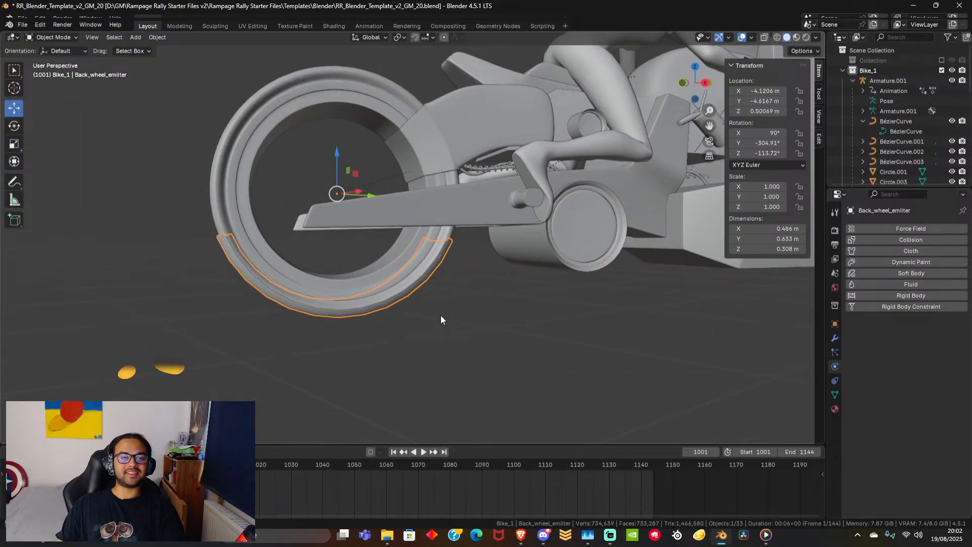
key("shift+ctrl+space")
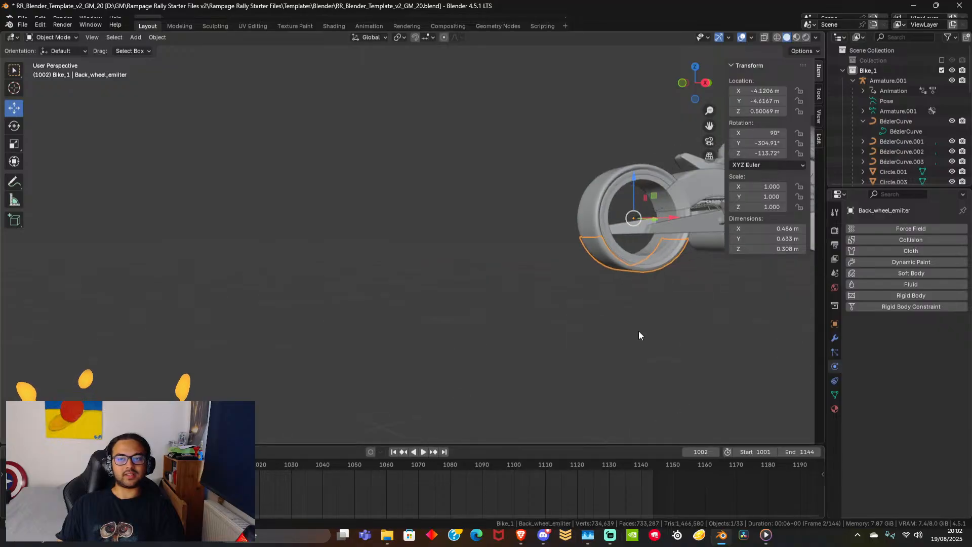
key("Escape")
middle_click_drag(606, 331, 538, 323)
scroll(552, 334, "down", 6)
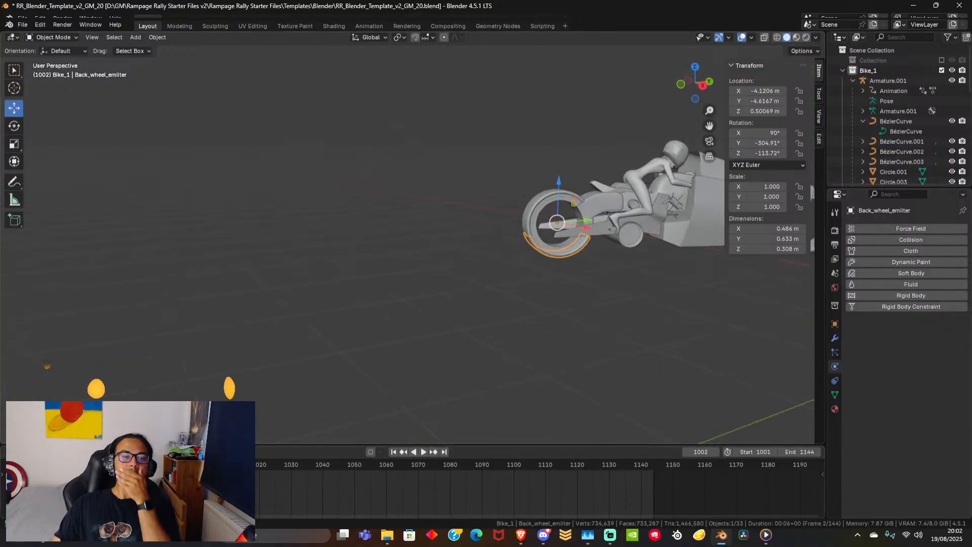
key("shift+ctrl+space")
key("Escape")
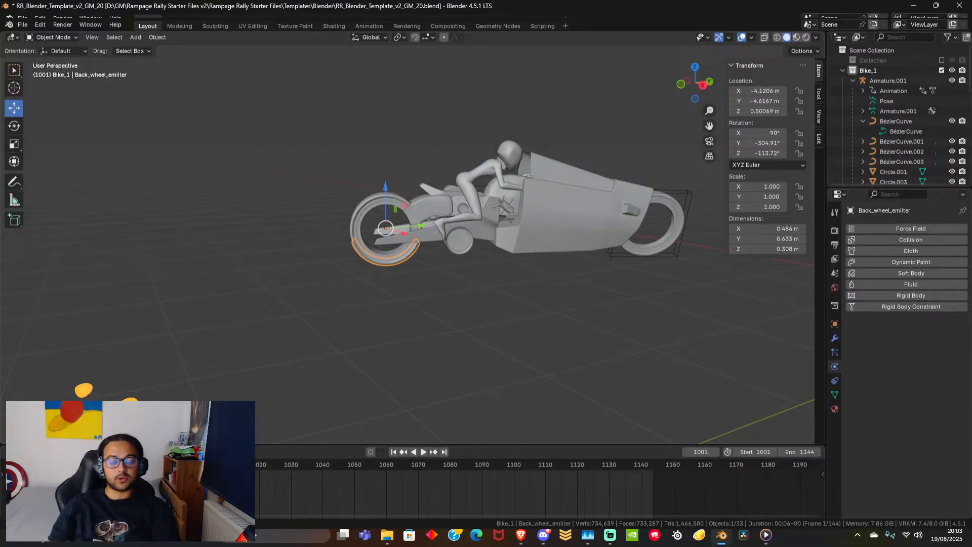
Select the front wheel object wheel.2, enter Edit Mode, and deselect all of its faces.
middle_click_drag(542, 350, 510, 340)
scroll(491, 263, "up", 5)
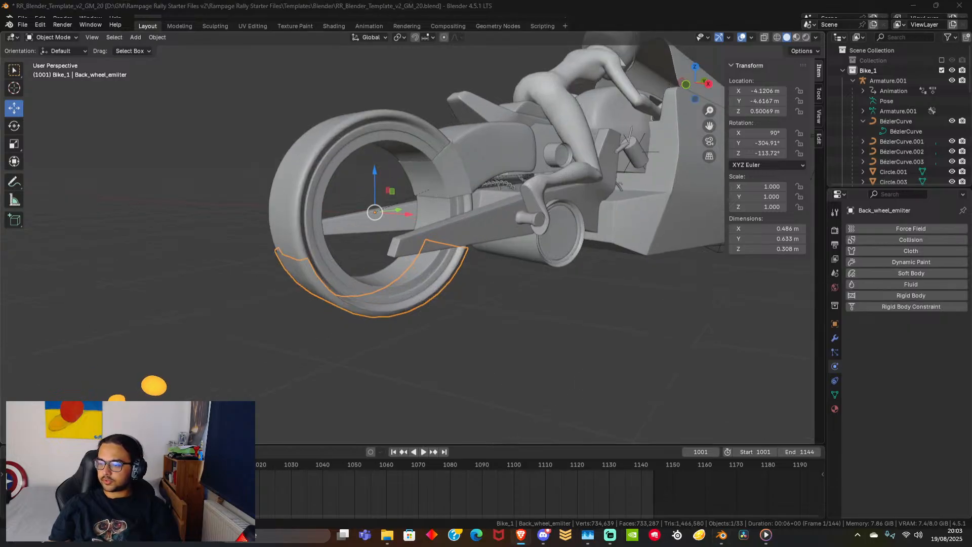
middle_click_drag(552, 329, 521, 326)
middle_click_drag(607, 315, 377, 347, "shift")
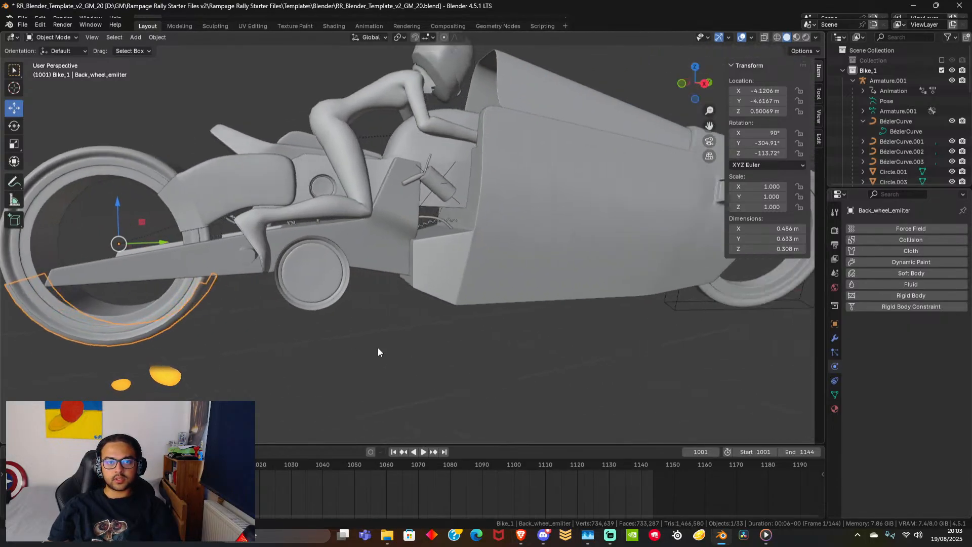
middle_click_drag(651, 320, 379, 305, "shift")
left_click(520, 273)
middle_click_drag(549, 287, 373, 292)
scroll(373, 296, "up", 2)
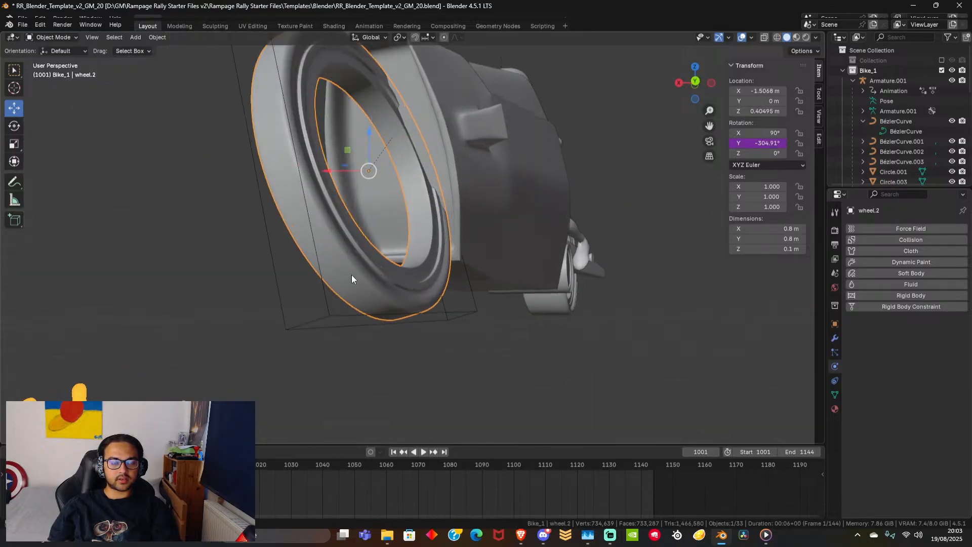
key("Tab")
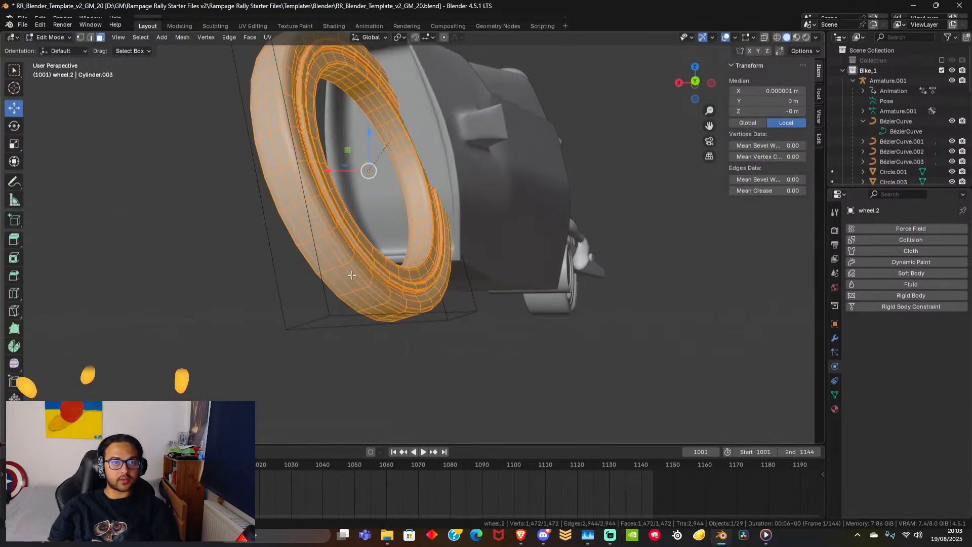
key("alt+a")
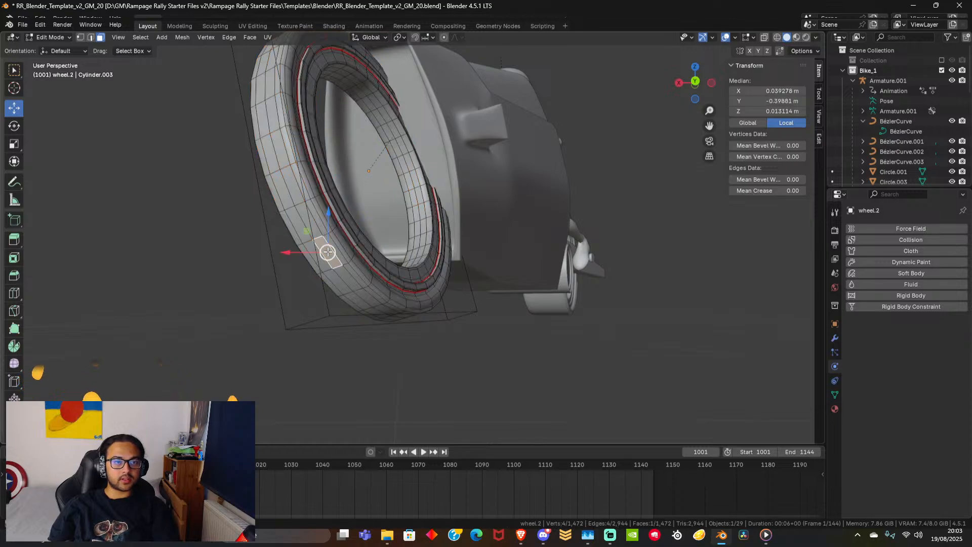
left_click(343, 275, "alt")
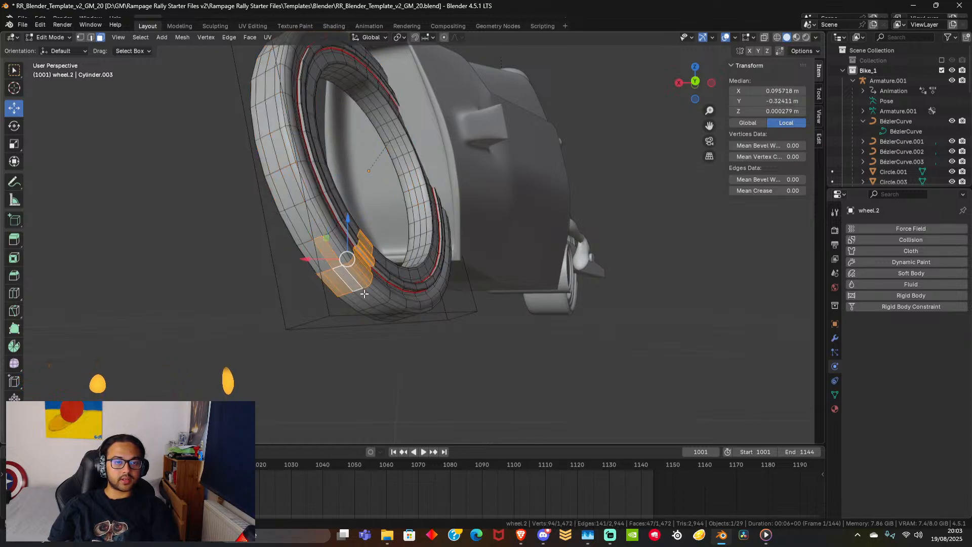
left_click(355, 289)
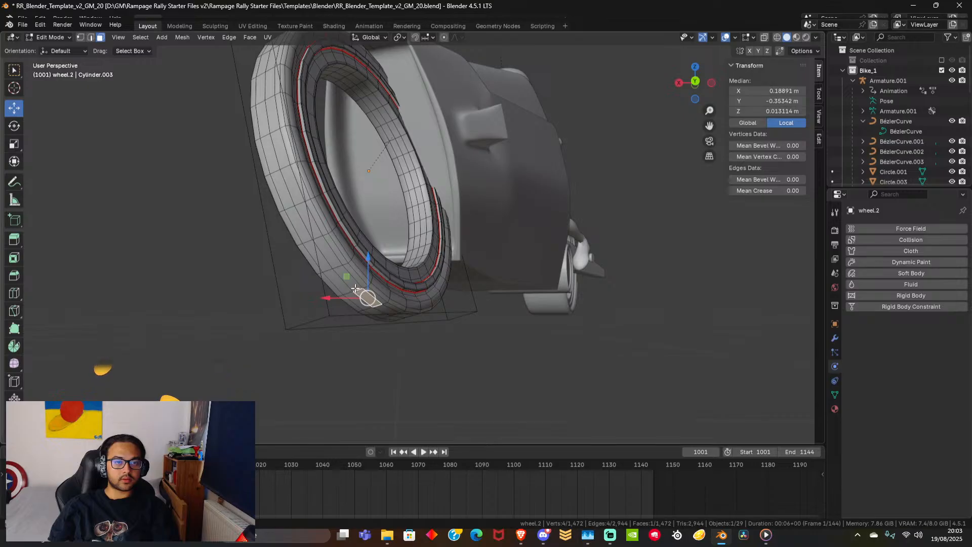
left_click(354, 288, "alt")
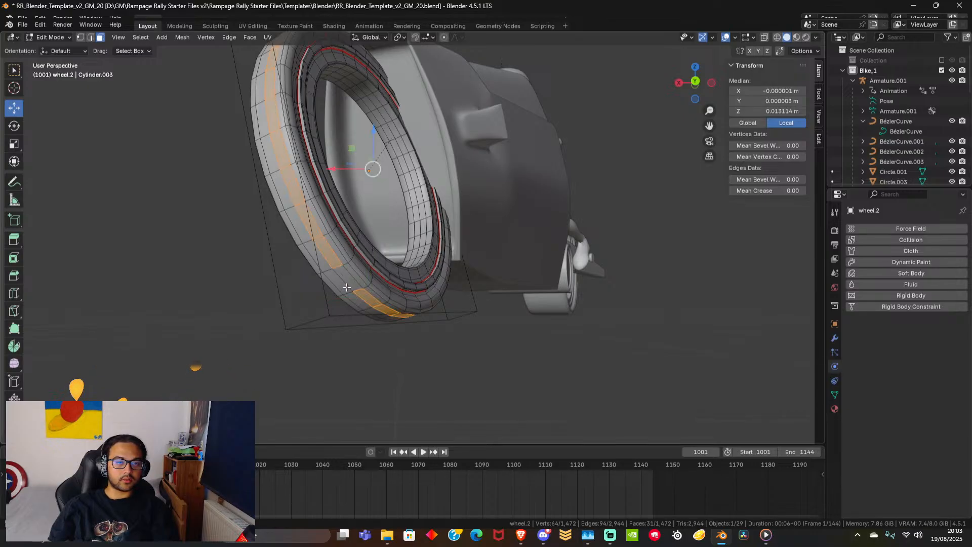
left_click(347, 287, "shift")
middle_click_drag(363, 295, 394, 302)
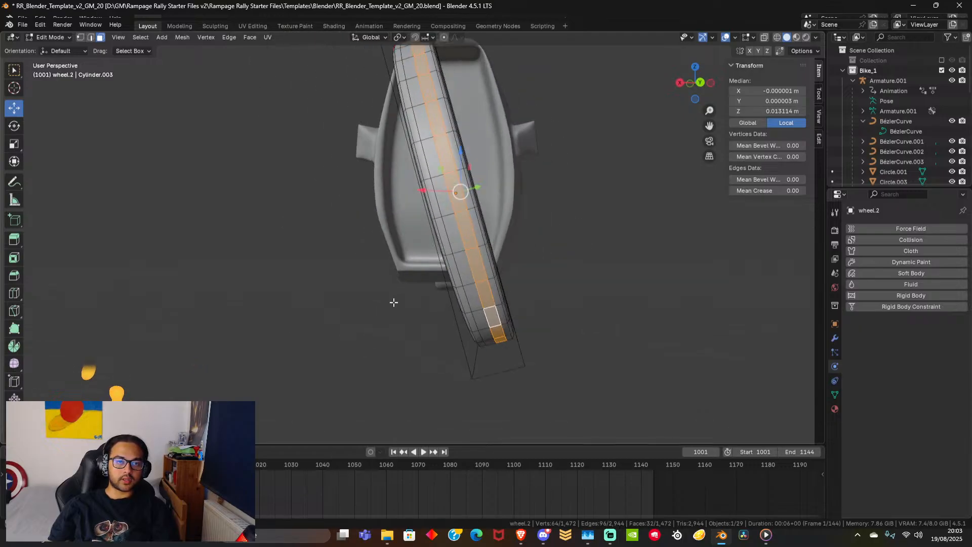
left_click(449, 230, "alt+shift")
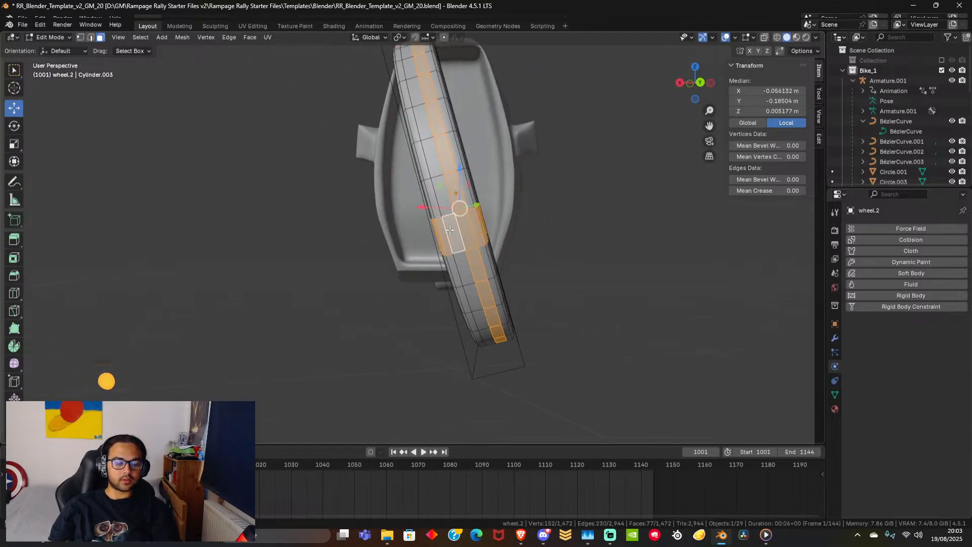
key("ctrl+z")
left_click(465, 279, "alt+shift")
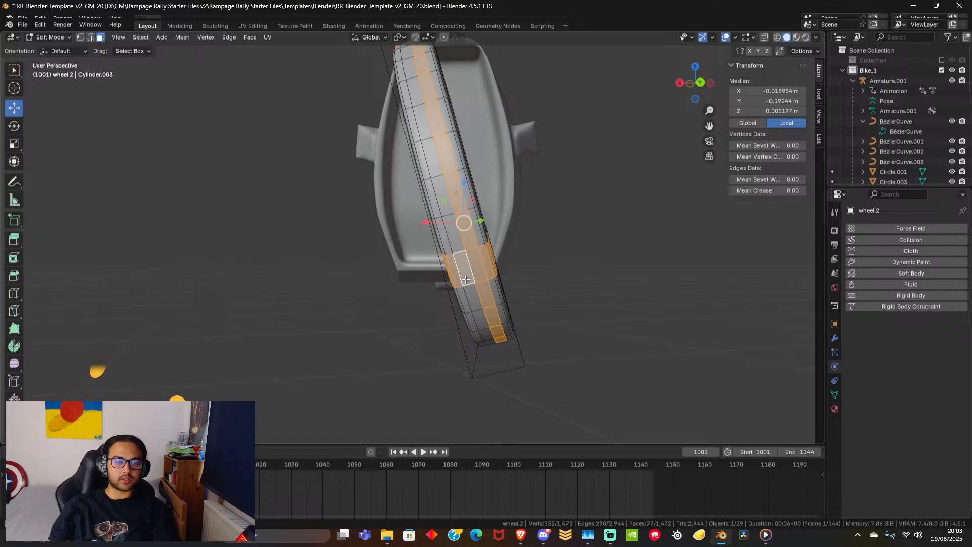
key("ctrl+z")
left_click(476, 300, "alt+shift")
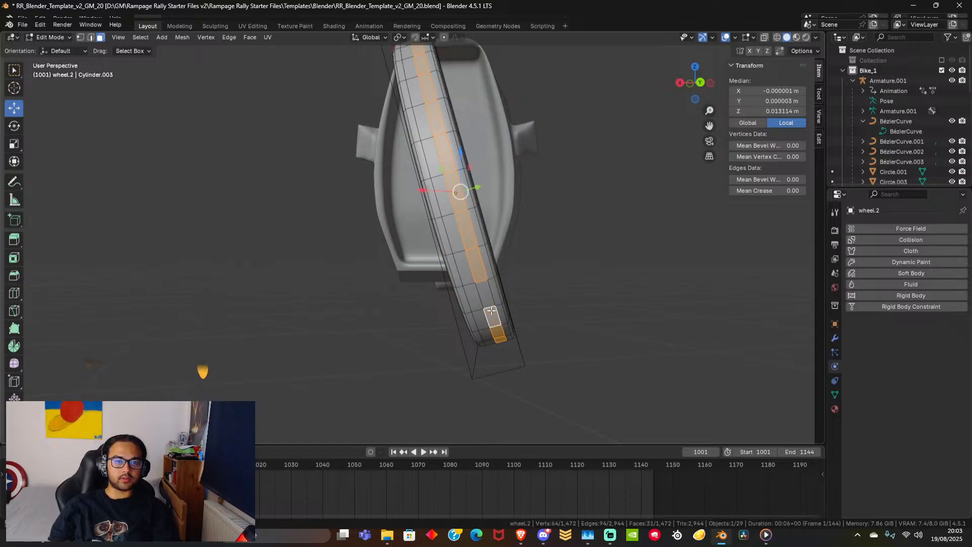
left_click(461, 272)
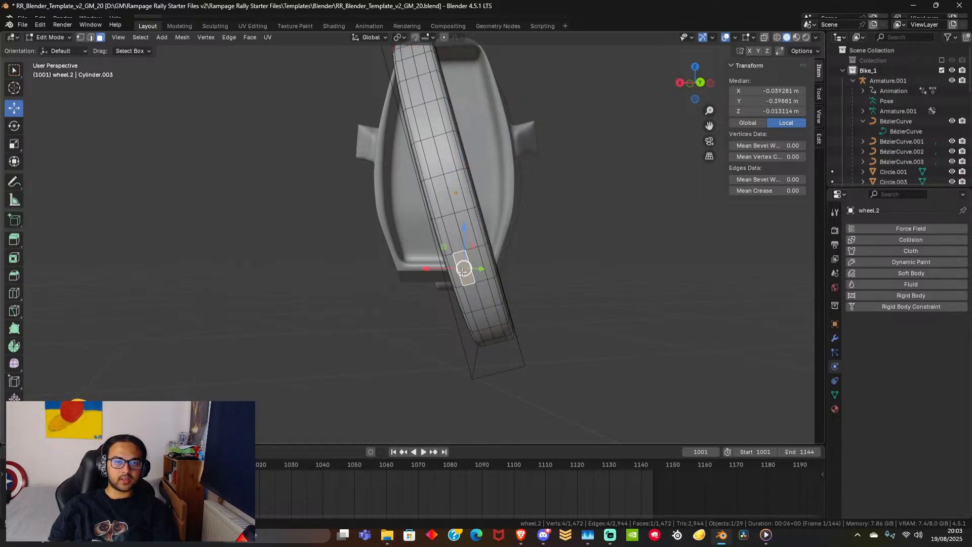
left_click(477, 296, "alt")
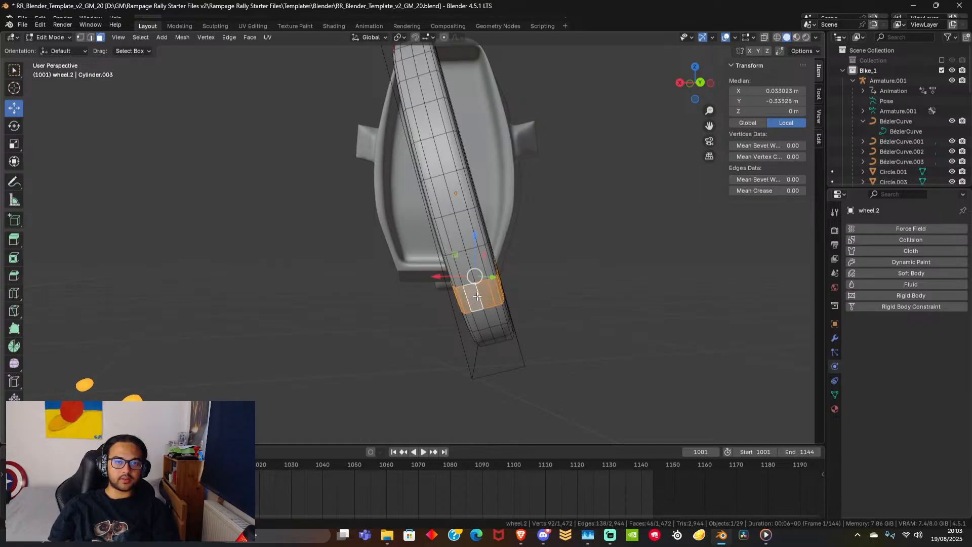
left_click(496, 316, "alt")
left_click(469, 252, "alt")
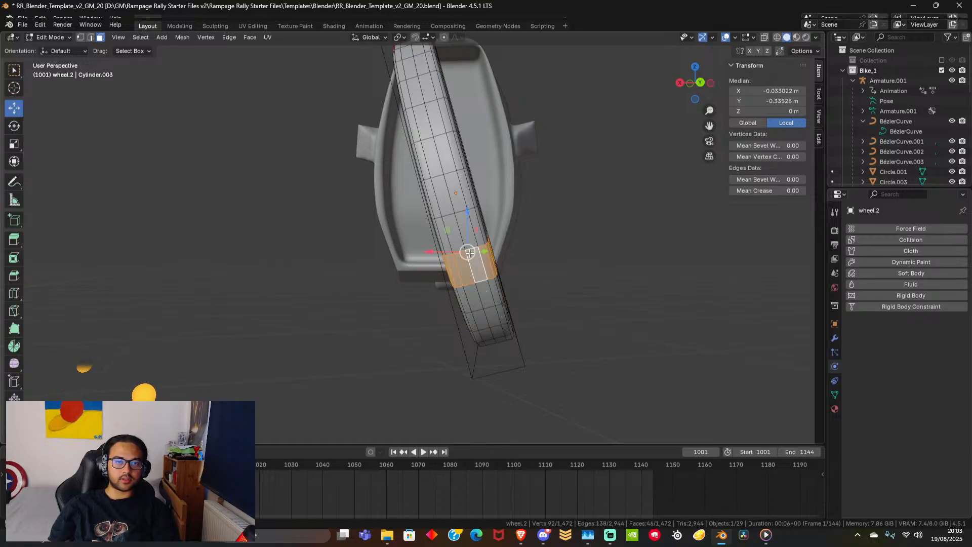
Select the two central face loops around the front tyre's tread, and lasso-deselect their upper and rear portion.
left_click(458, 211, "alt")
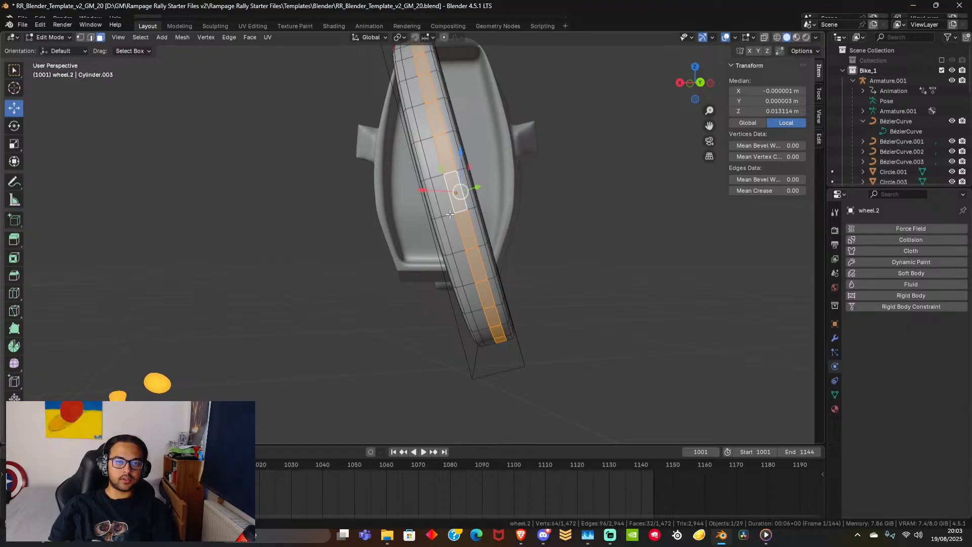
middle_click_drag(452, 214, 524, 327)
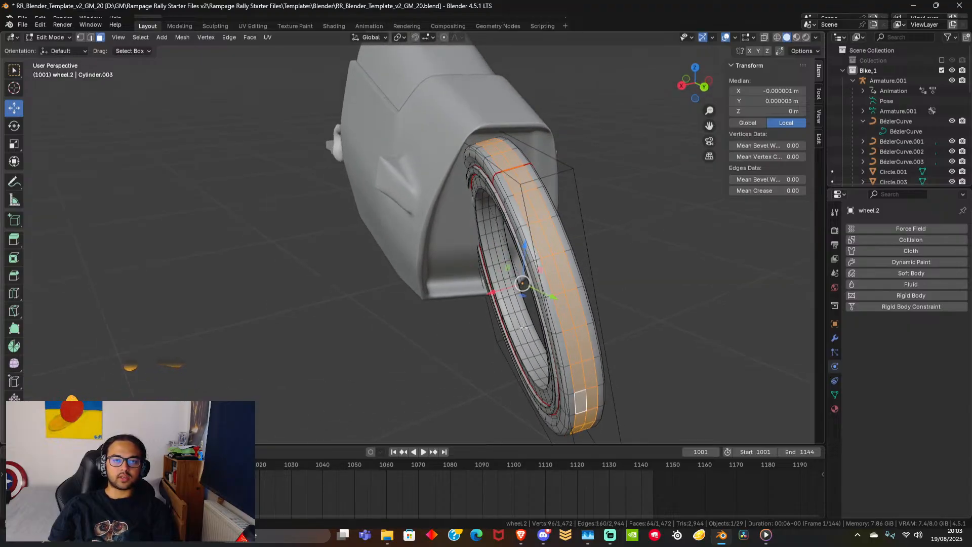
scroll(466, 370, "down", 4)
left_click_drag(376, 164, 510, 265, "ctrl")
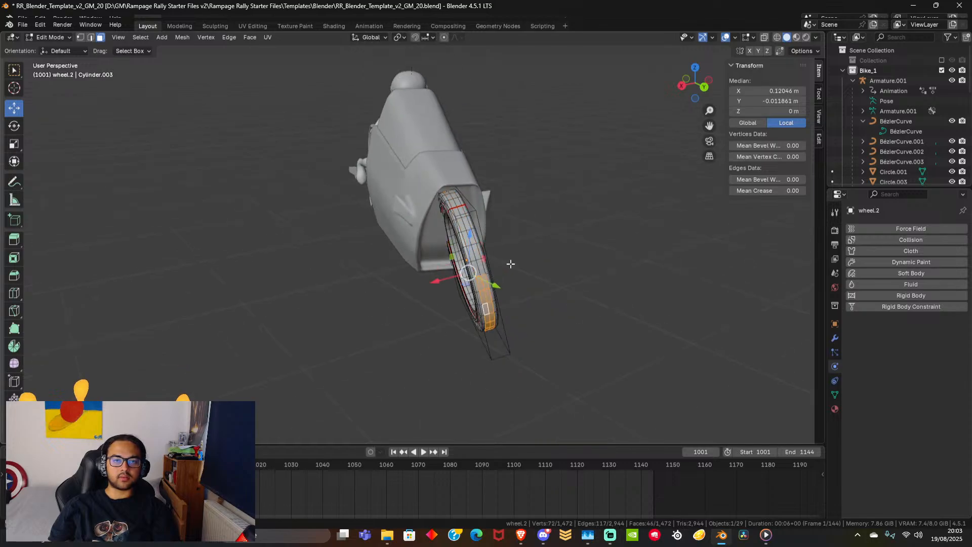
middle_click_drag(514, 311, 272, 151)
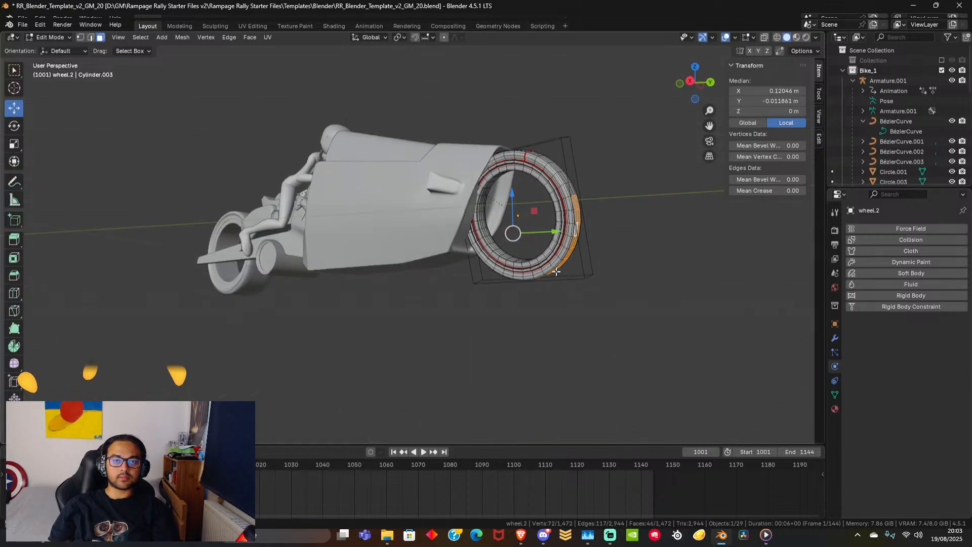
Isolate wheel.2 in local view and lasso-deselect more tread faces, keeping only a central strip along the tyre's lower front.
key("KP_Divide")
middle_click_drag(321, 171, 329, 74)
left_click_drag(329, 74, 480, 178, "ctrl")
left_click_drag(321, 163, 435, 233, "ctrl")
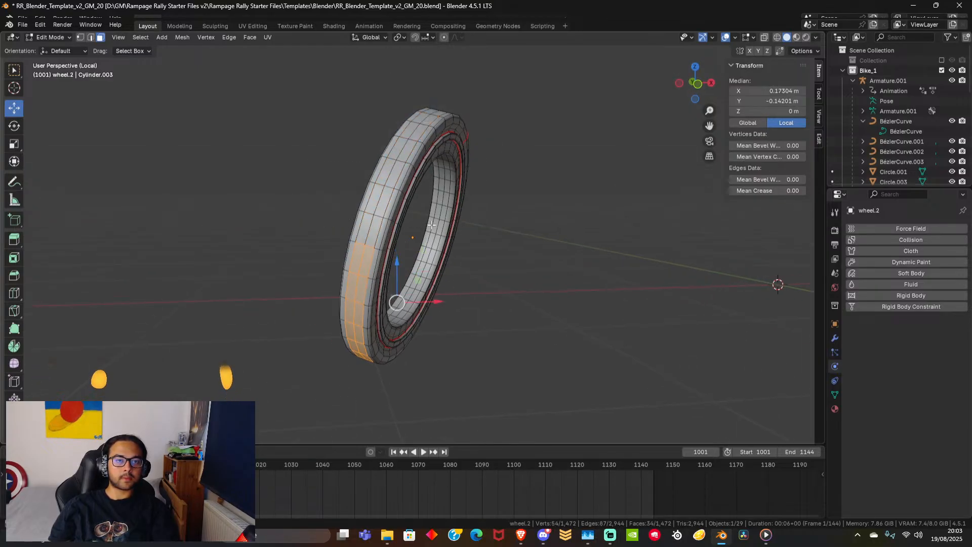
middle_click_drag(496, 281, 385, 241)
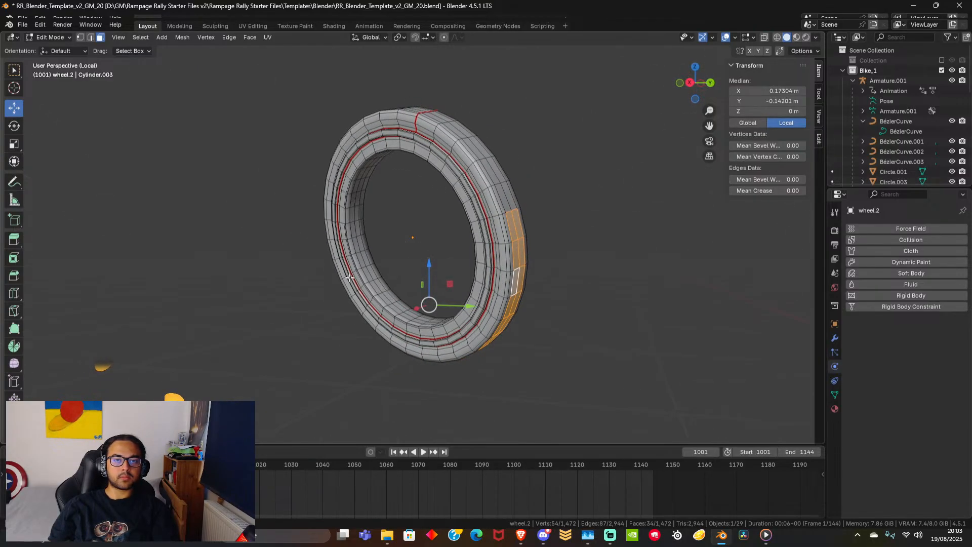
left_click_drag(468, 176, 545, 239, "ctrl")
middle_click_drag(545, 240, 570, 278)
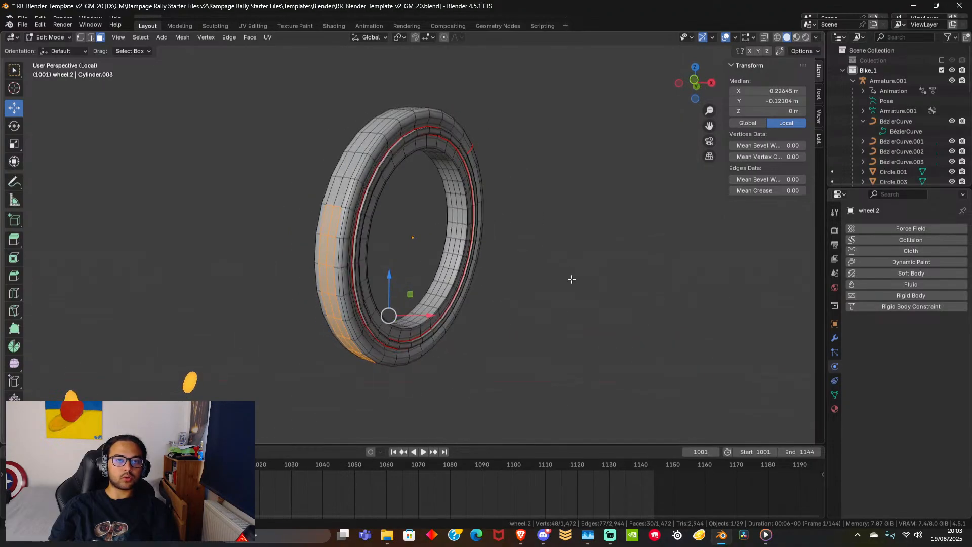
left_click_drag(305, 190, 342, 220, "ctrl")
middle_click_drag(416, 265, 545, 221)
left_click_drag(536, 225, 563, 260, "ctrl")
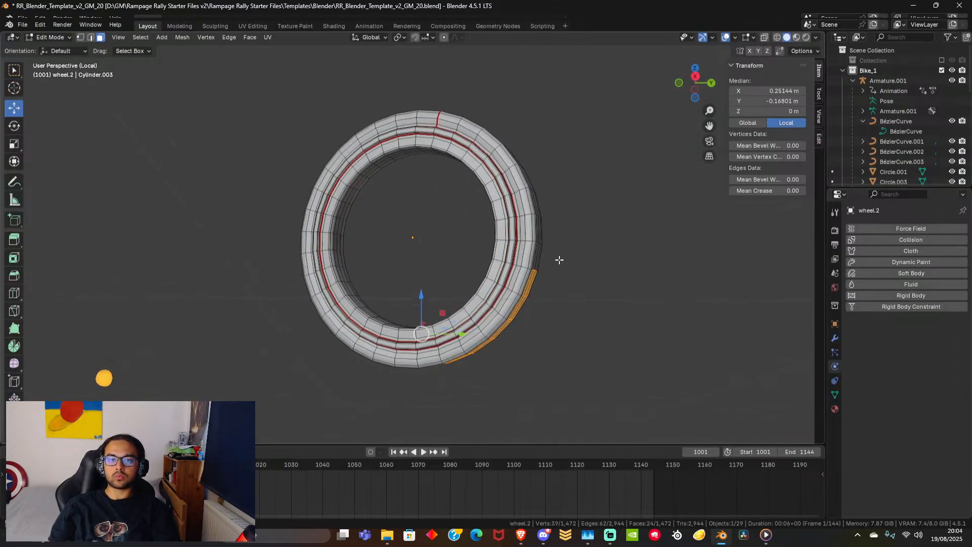
middle_click_drag(549, 269, 476, 283)
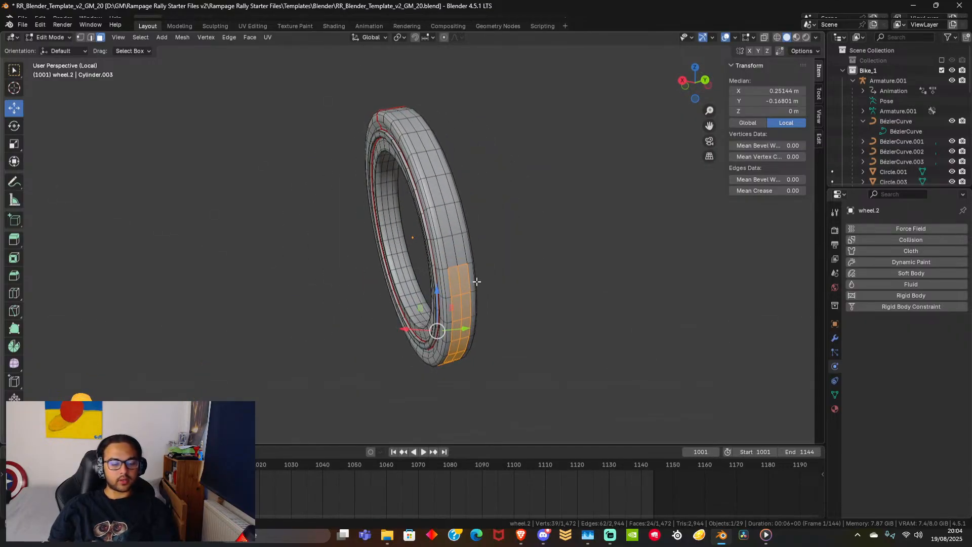
Grow the face selection three times so it spreads across the tyre's width.
key("ctrl+KP_Add")
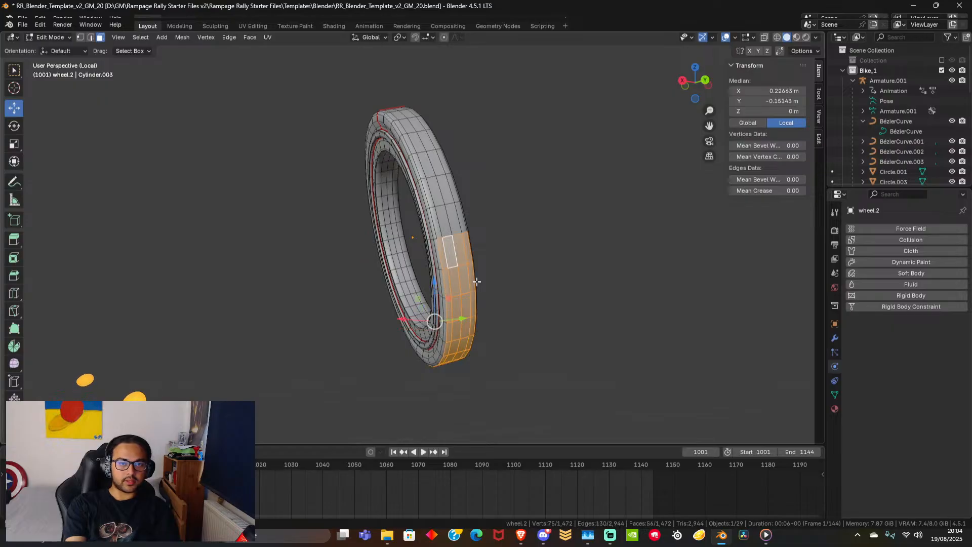
key("ctrl+KP_Add")
key("ctrl+KP_Add")
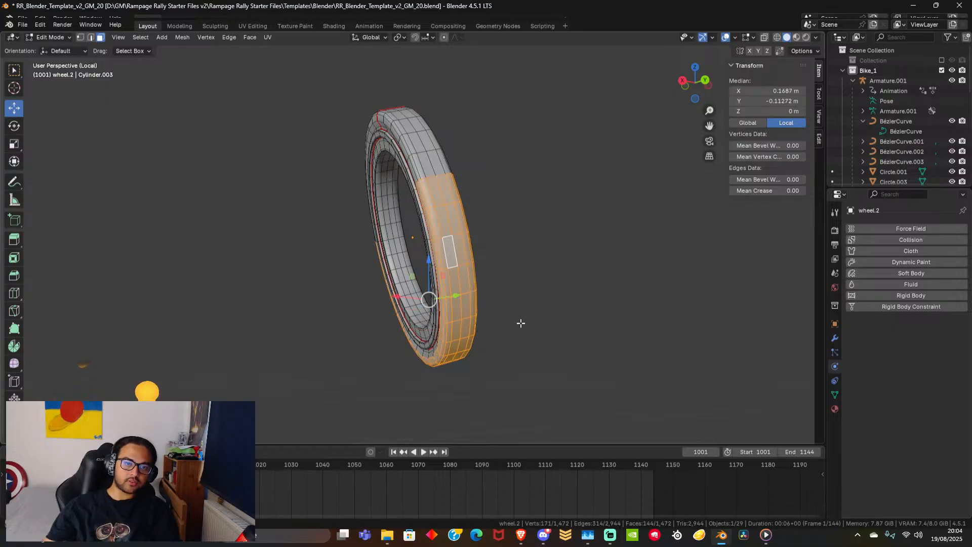
Deselect the uppermost selected tread faces on both sides of wheel.2, keeping only the tyre's lower arc selected.
mouse_move(520, 321)
middle_mouse_down()
mouse_move(613, 329)
mouse_move(526, 313)
middle_mouse_up()
left_click_drag(401, 130, 523, 215)
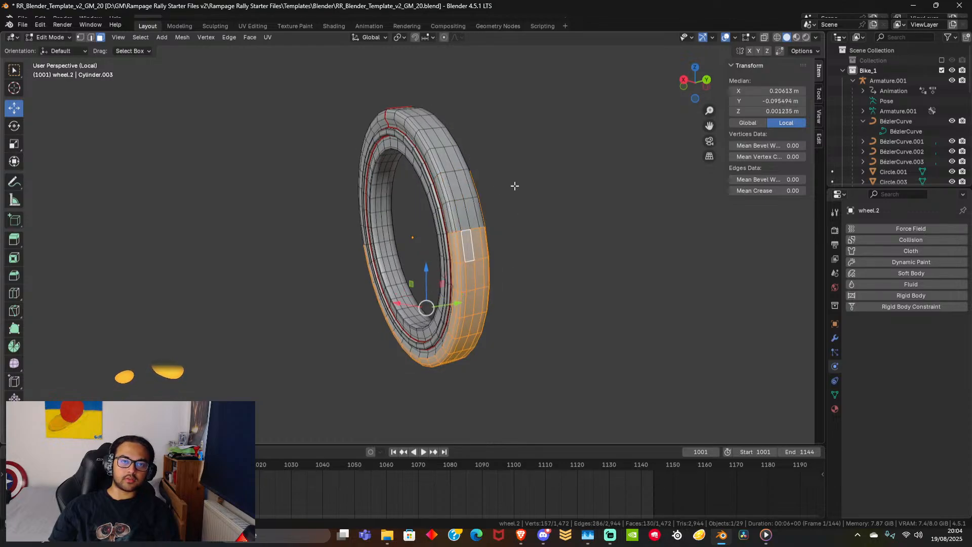
middle_click_drag(514, 186, 442, 221)
left_click_drag(332, 218, 333, 220, "ctrl")
middle_click_drag(333, 220, 500, 209)
left_click_drag(513, 206, 573, 252, "ctrl")
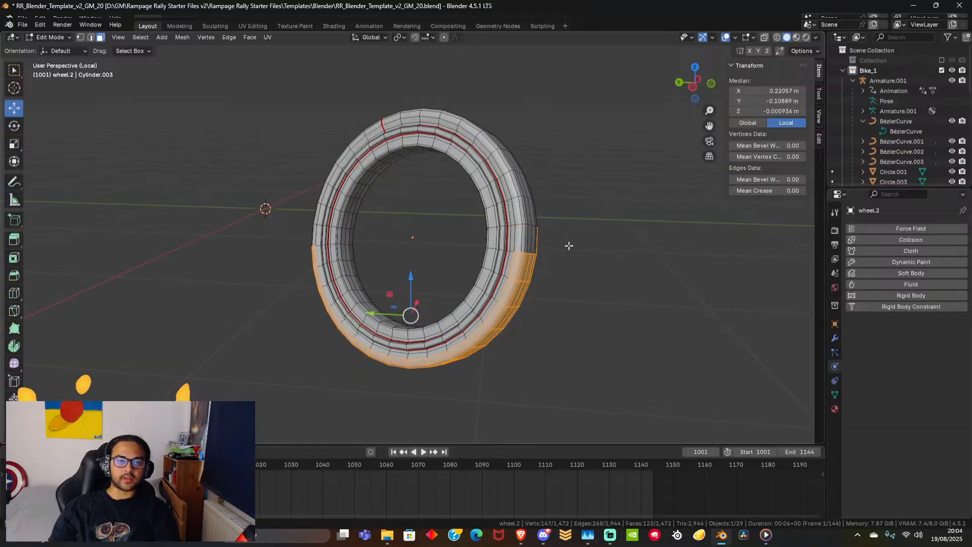
middle_click_drag(582, 251, 493, 250)
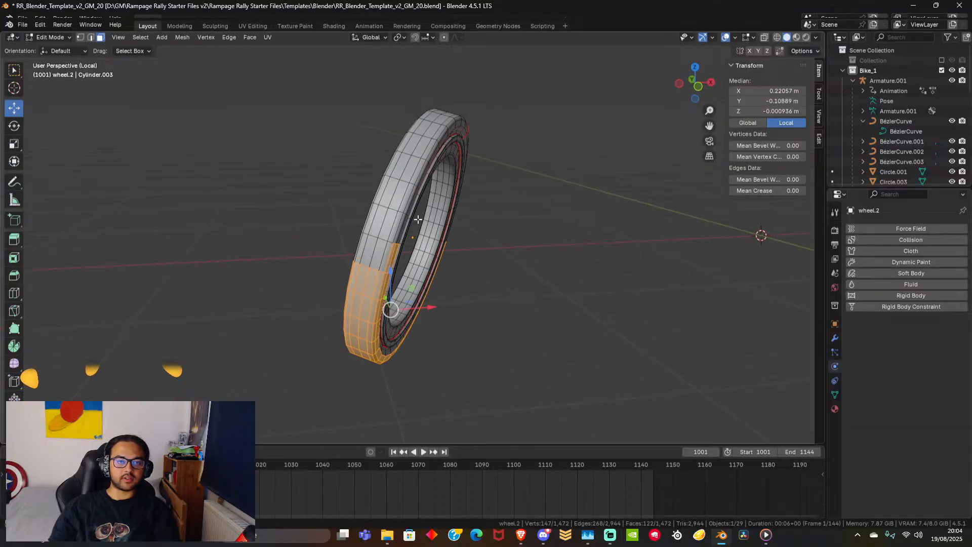
left_click_drag(368, 219, 343, 256, "ctrl")
middle_click_drag(322, 257, 520, 256)
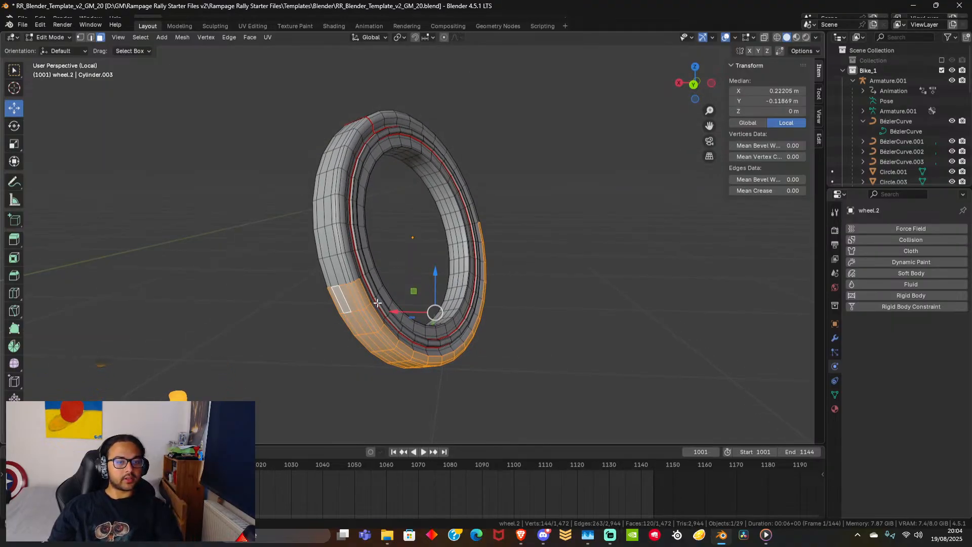
Duplicate the selected lower tyre faces in place and scale the copy to 1.01.
key("shift+d")
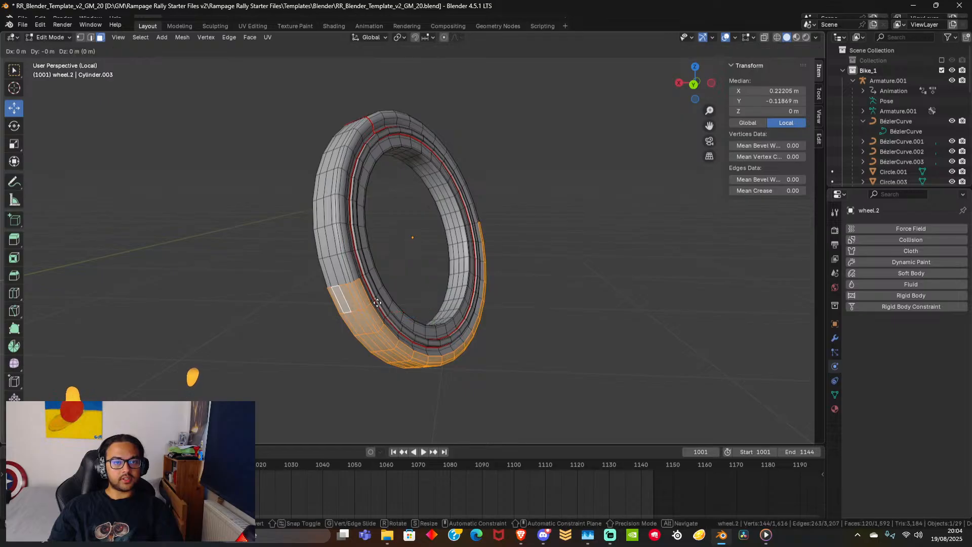
right_click(375, 303)
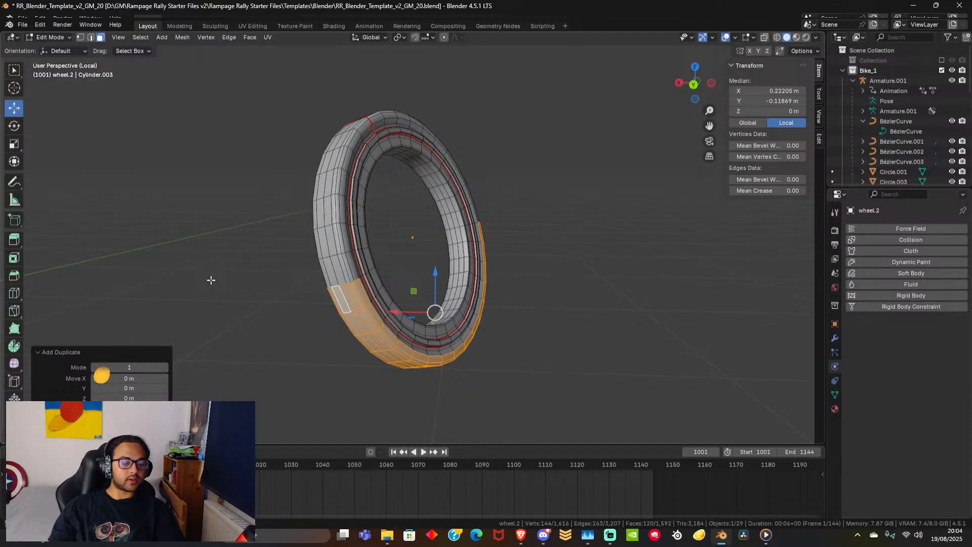
key("s")
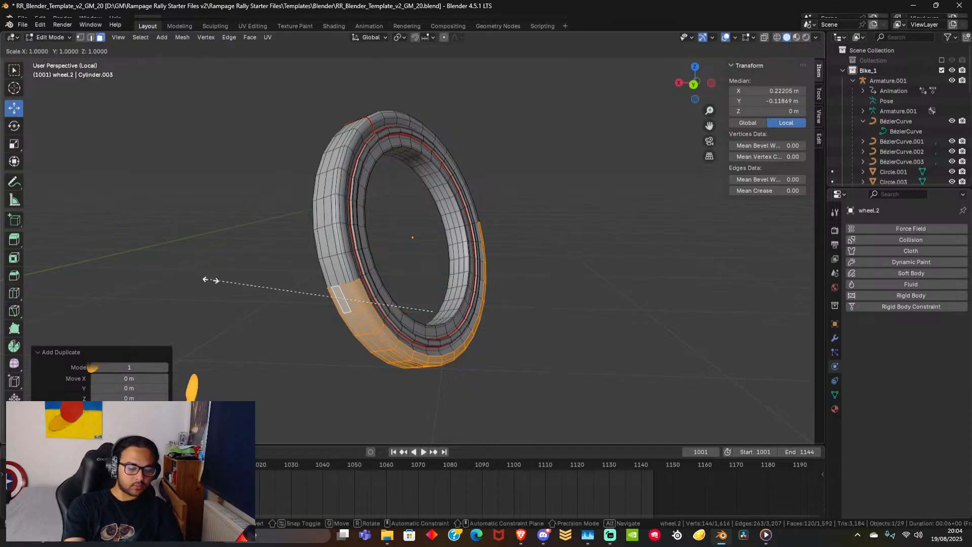
type("1.01")
key("Return")
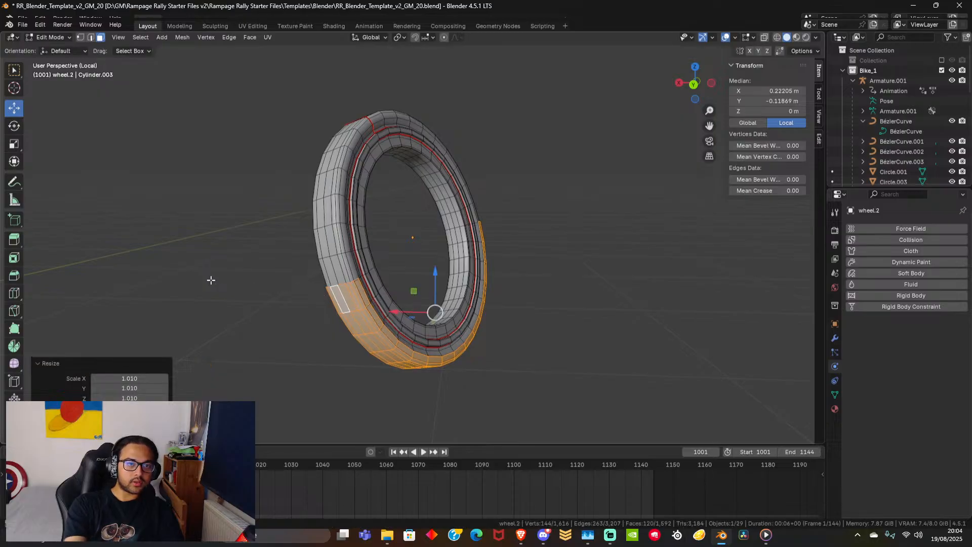
scroll(408, 323, "up", 3)
middle_click_drag(410, 327, 551, 309)
scroll(553, 308, "down", 3)
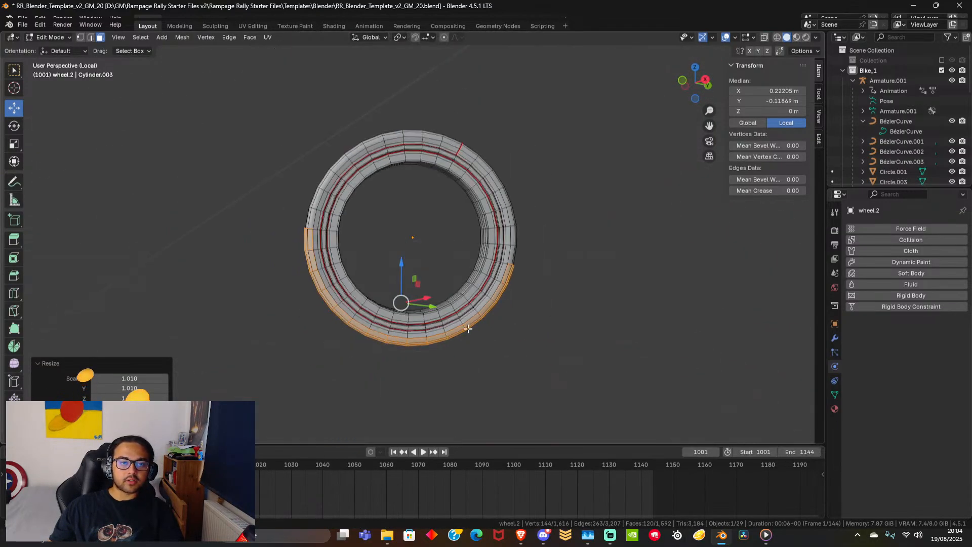
middle_click_drag(468, 329, 590, 359)
middle_click_drag(503, 300, 565, 336)
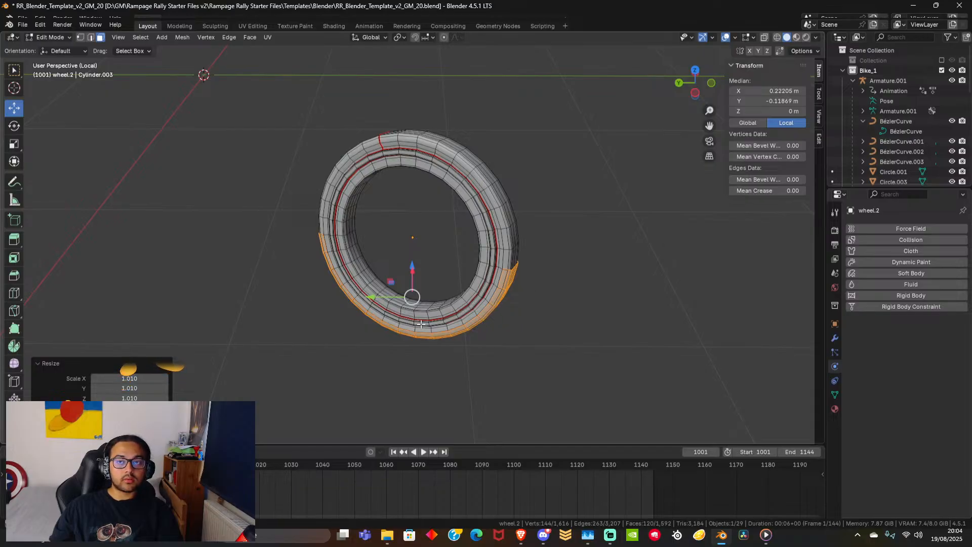
Exit local view and separate the wheel.2 mesh by loose parts so the duplicated tyre faces become their own object.
key("Tab")
key("KP_Divide")
middle_click_drag(461, 307, 389, 321)
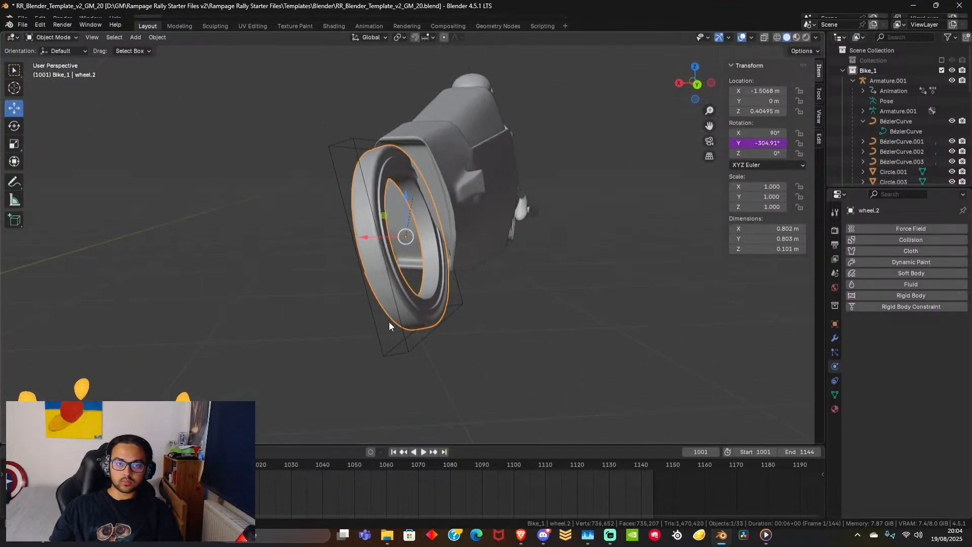
scroll(412, 303, "up", 5)
scroll(400, 306, "down", 2)
key("Tab")
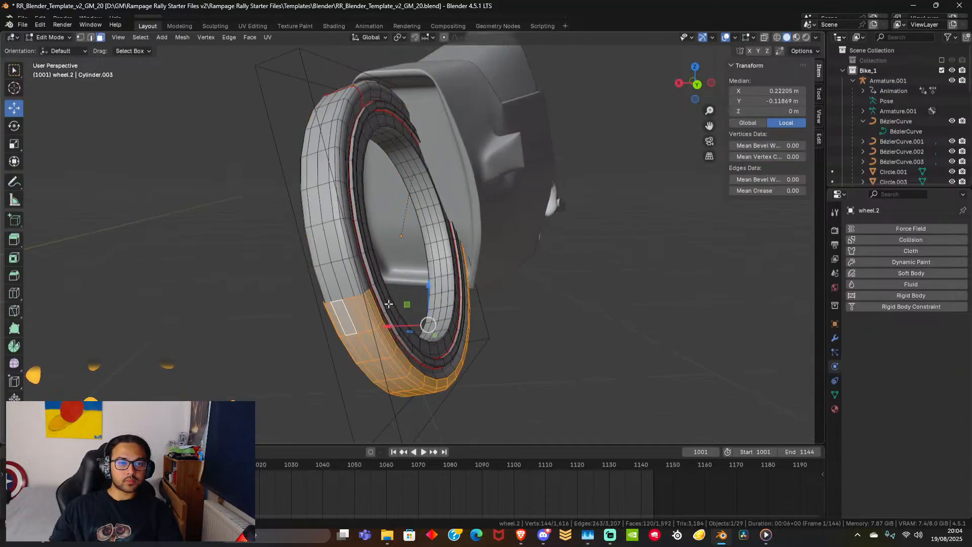
right_click(364, 308)
mouse_move(364, 308)
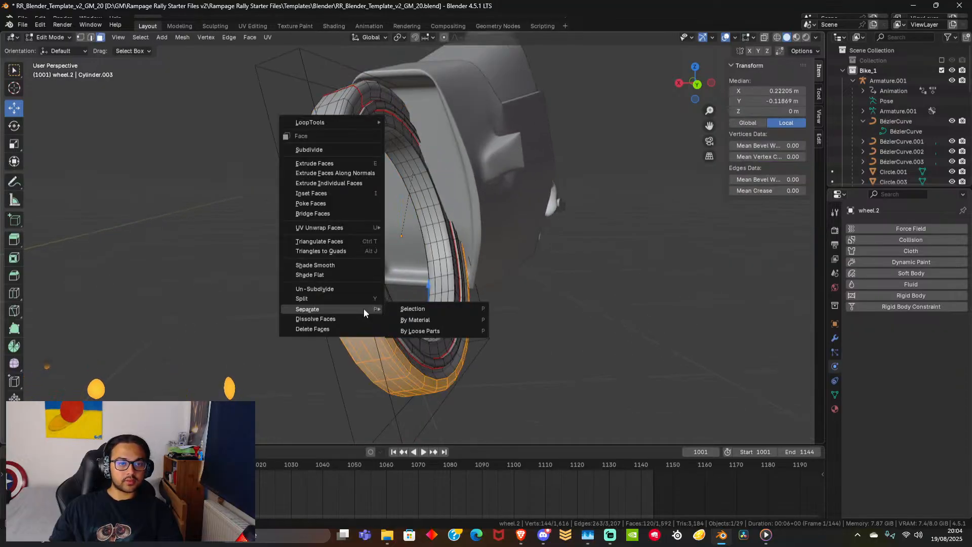
left_click(419, 332)
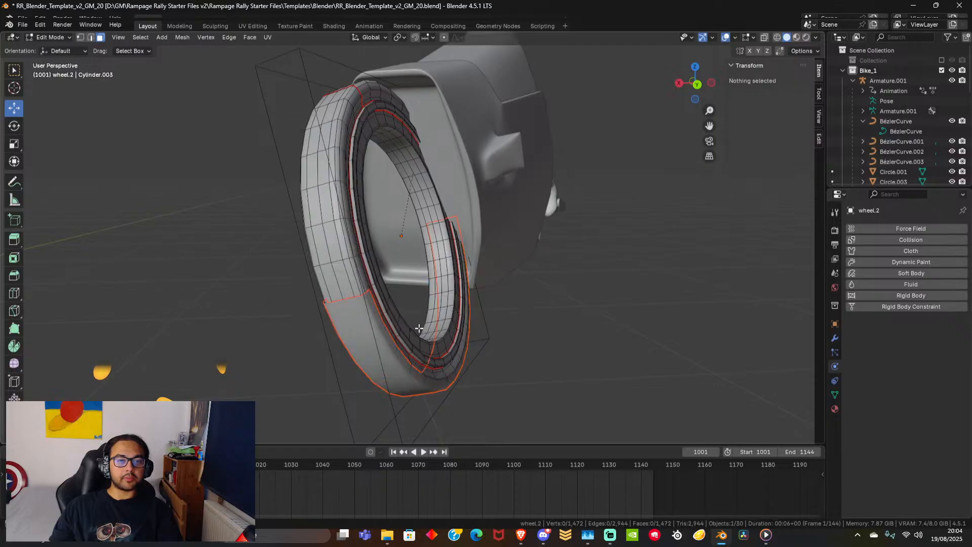
Return to Object Mode, isolate the wheel pieces in local view, and select the separated lower tyre strip.
key("Tab")
key("KP_Divide")
left_click(394, 318)
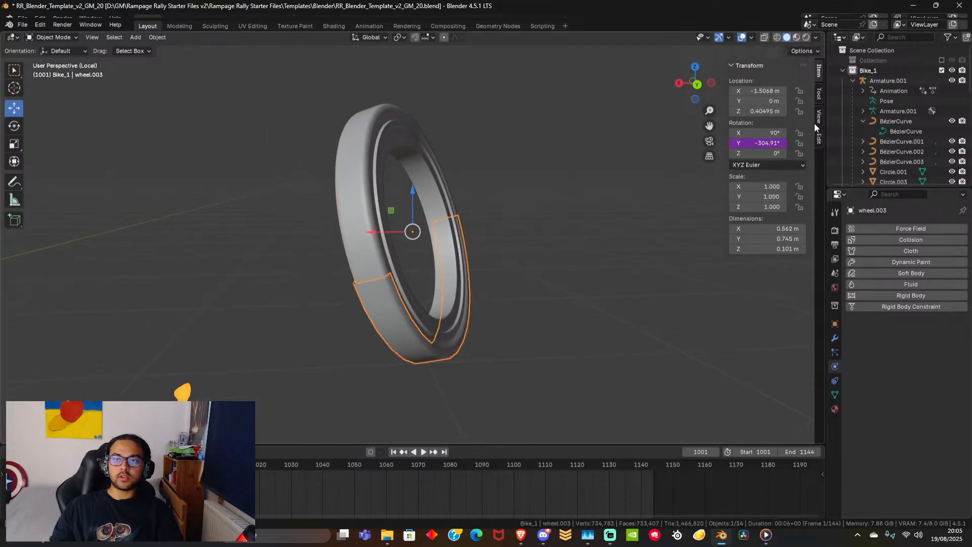
Find the separated strip wheel.003 under the Empty in the outliner and rename it Front_wheel_emitter.
scroll(880, 108, "down", 10)
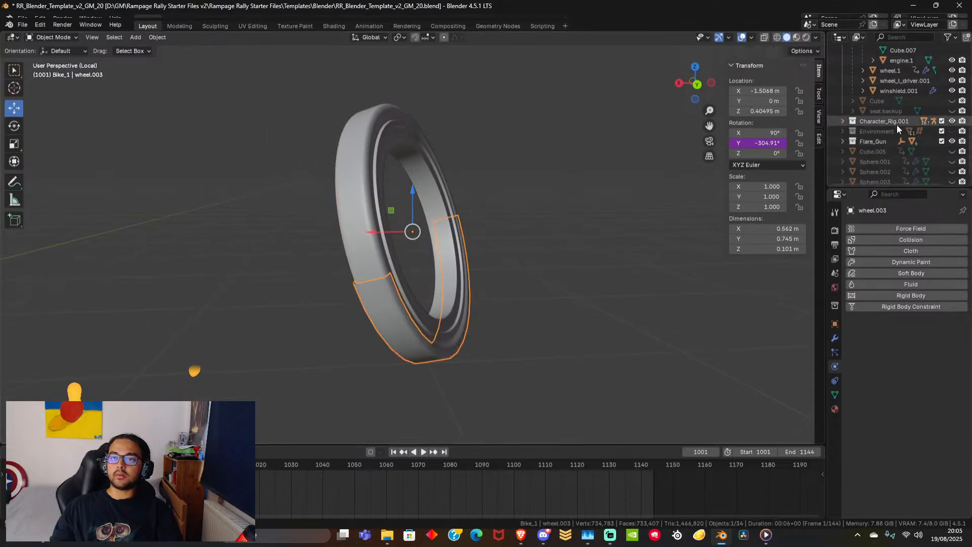
scroll(896, 125, "up", 6)
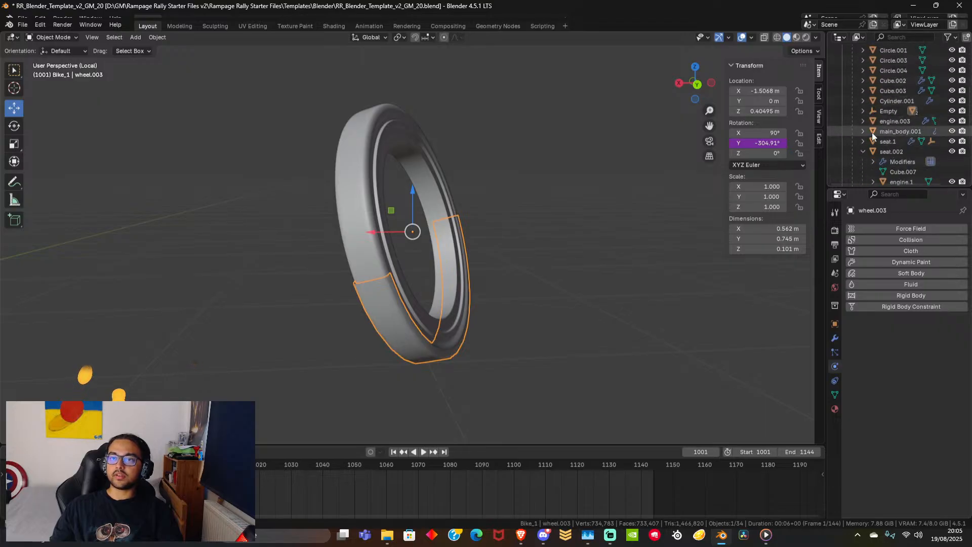
left_click(863, 111)
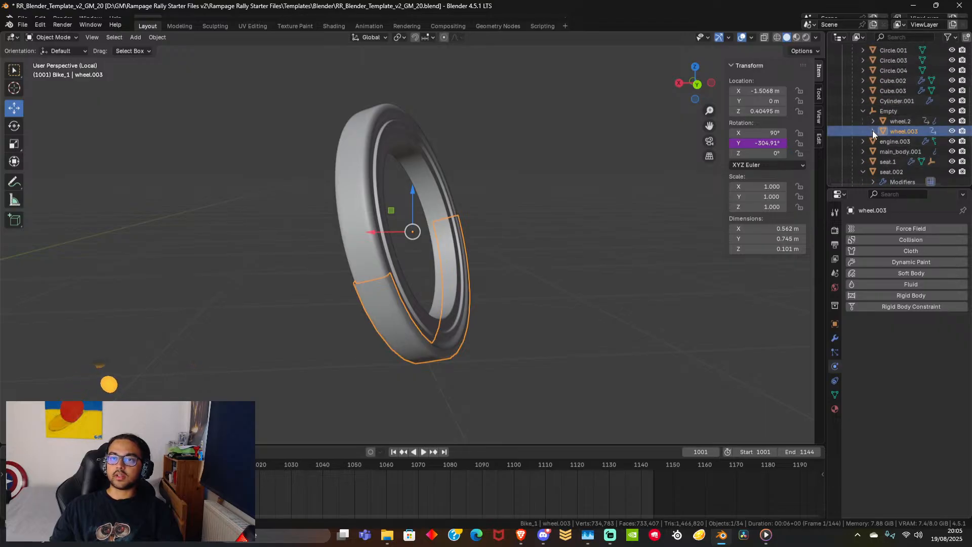
left_click(873, 131)
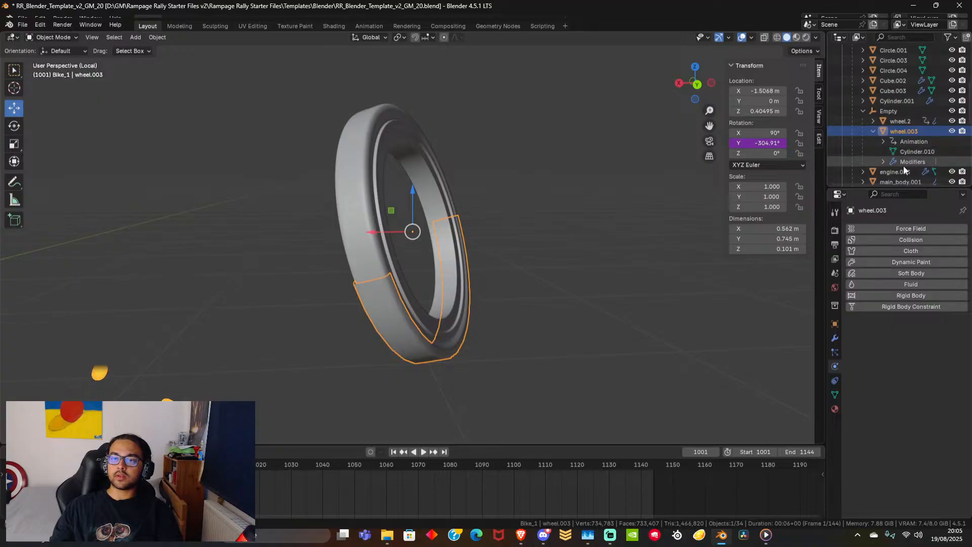
scroll(903, 166, "down", 2)
key("F2")
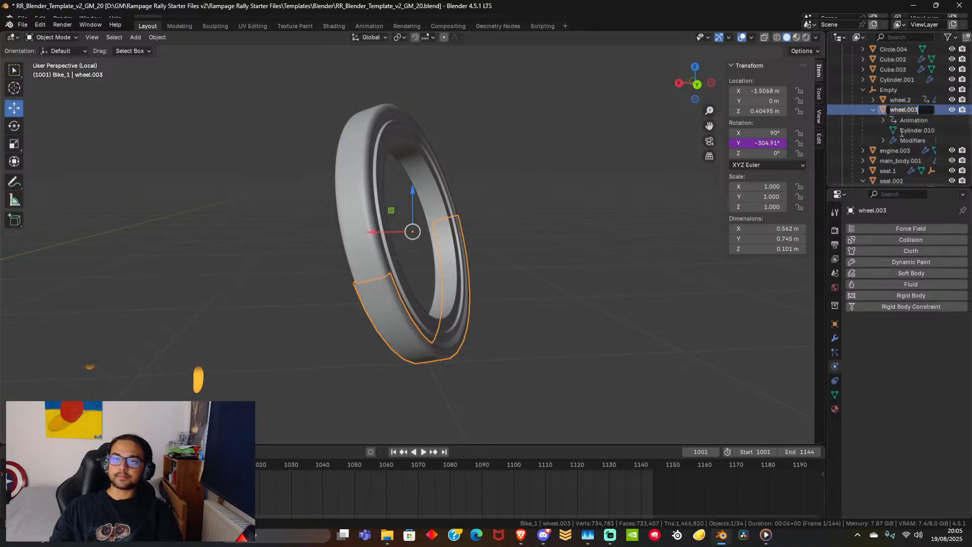
key("BackSpace")
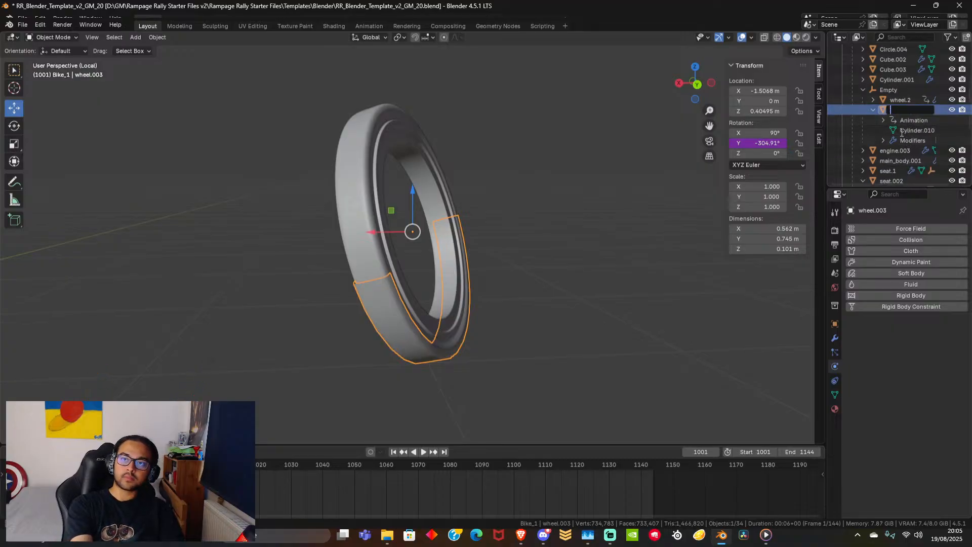
type("Front_wheel_")
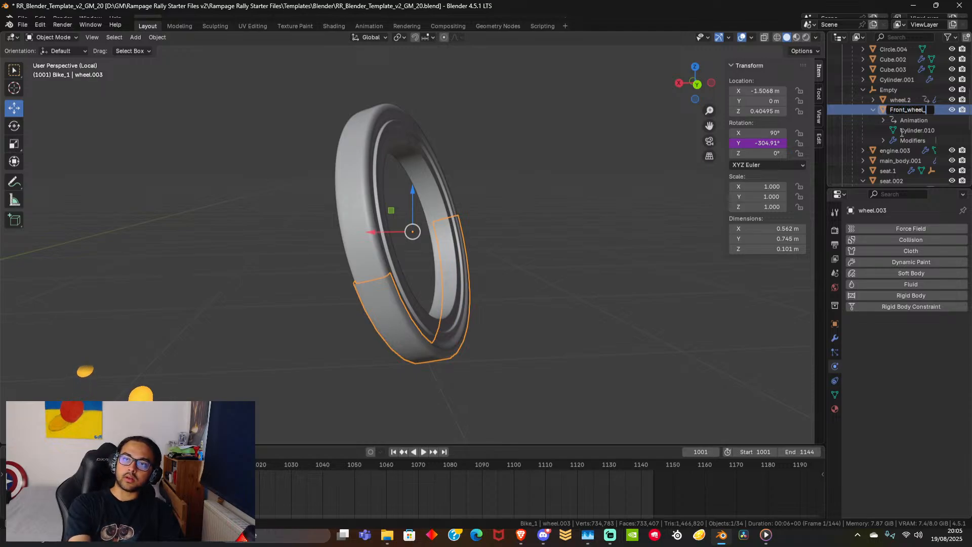
type("e")
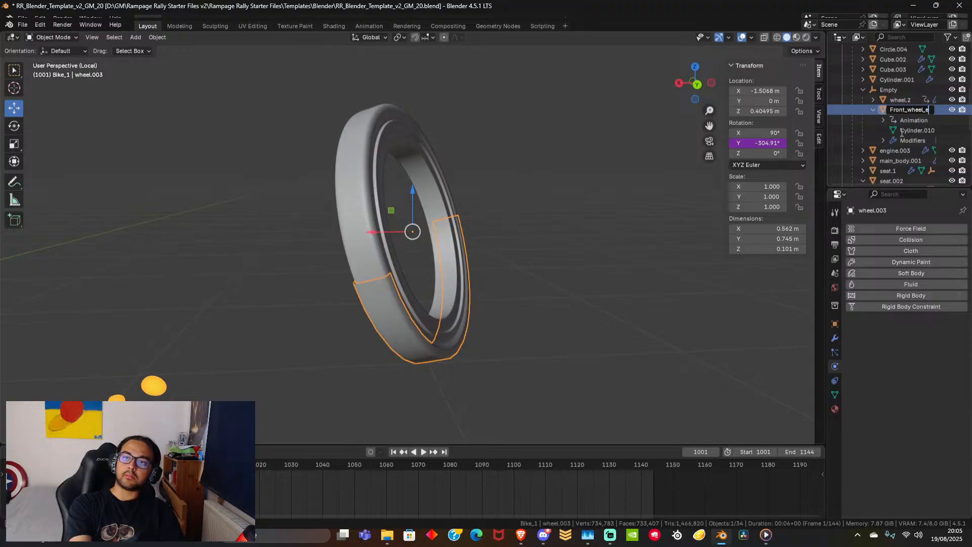
type("mitter")
key("Return")
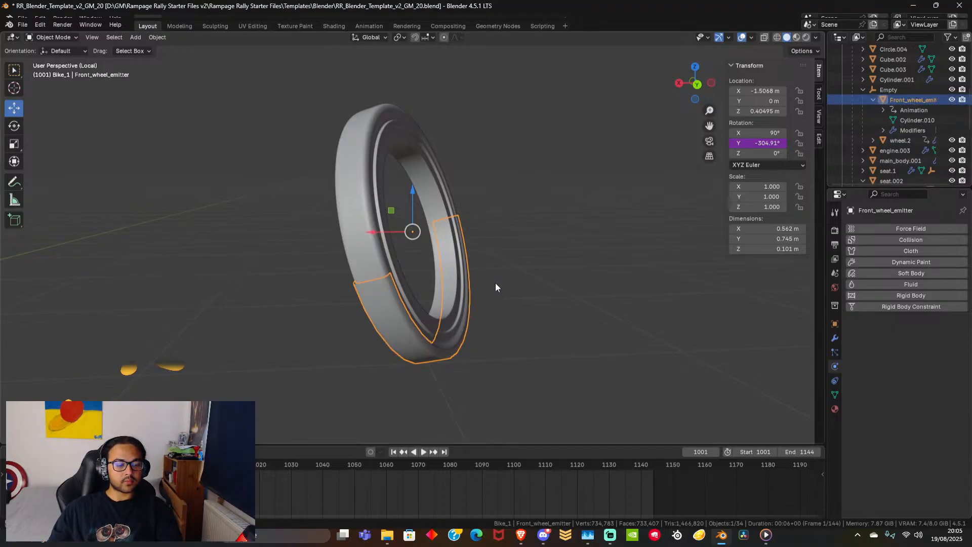
Exit local view and delete the driver on Front_wheel_emitter's Y rotation at frame 1001.
key("KP_Divide")
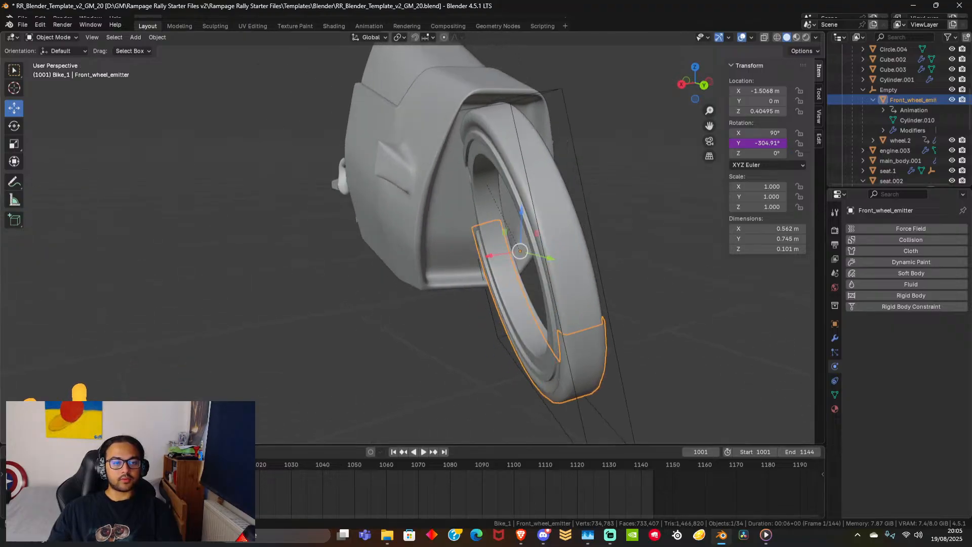
key("Right")
scroll(488, 321, "down", 5)
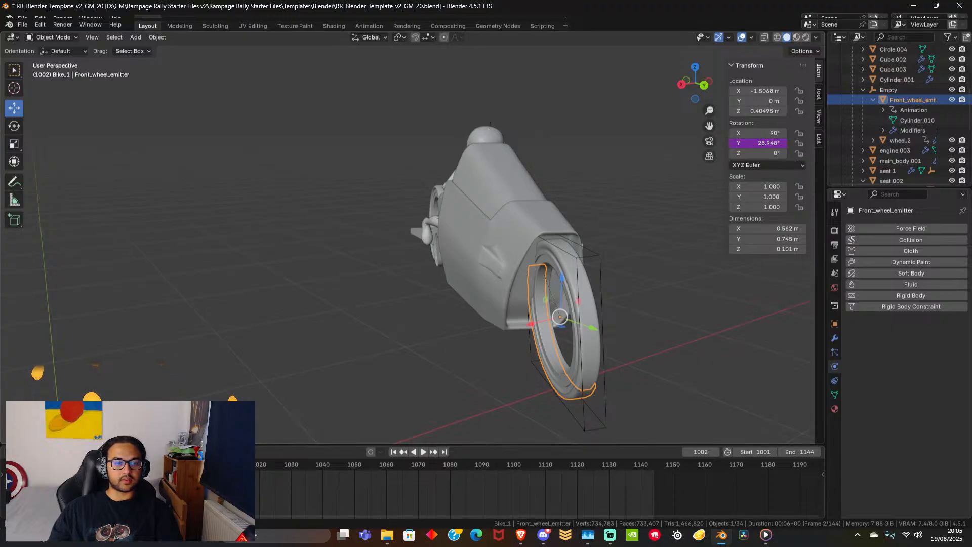
key("Left")
right_click(761, 144)
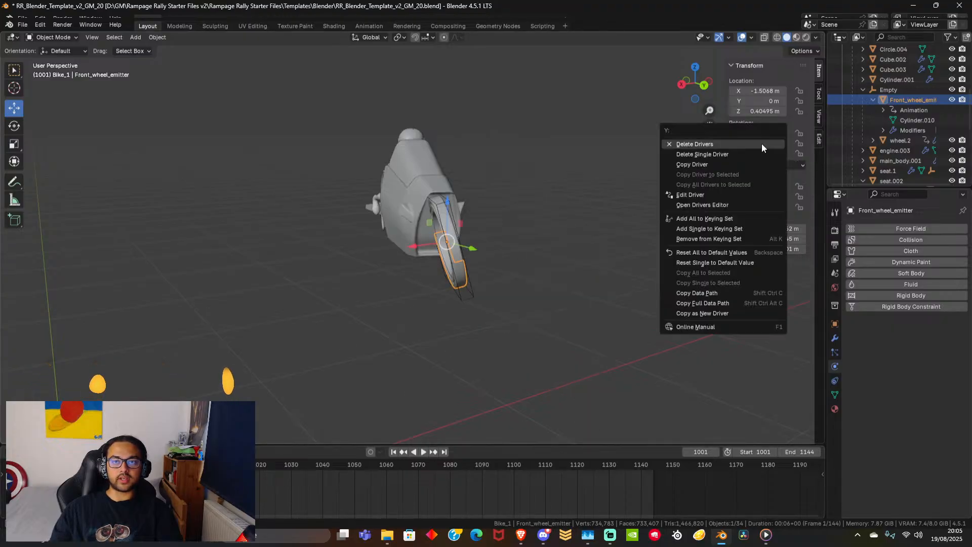
left_click(711, 141)
Step forward through the first few frames to check Front_wheel_emitter's orientation against the front wheel from the side.
middle_click_drag(517, 267, 588, 259)
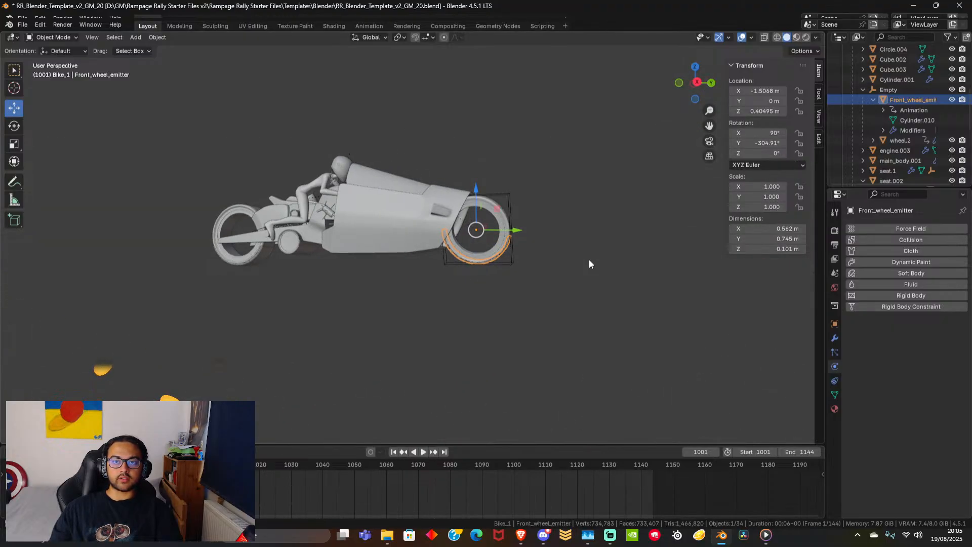
scroll(563, 263, "up", 4)
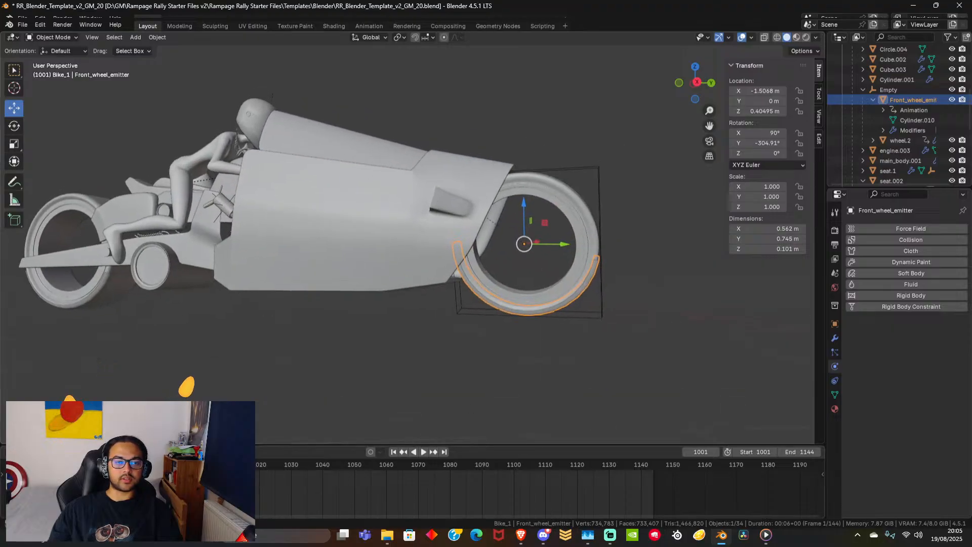
key("Right")
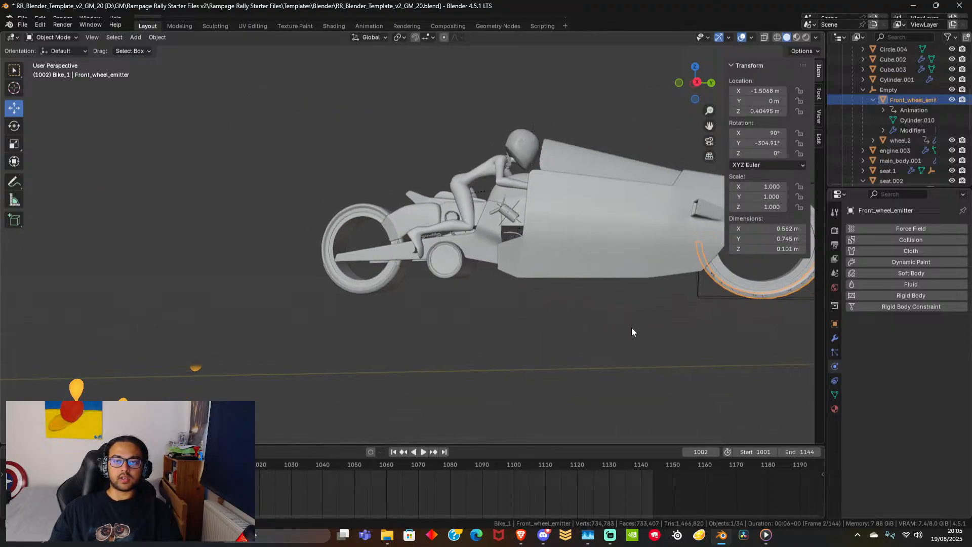
middle_click_drag(631, 332, 331, 336, "shift")
middle_click_drag(332, 337, 366, 342)
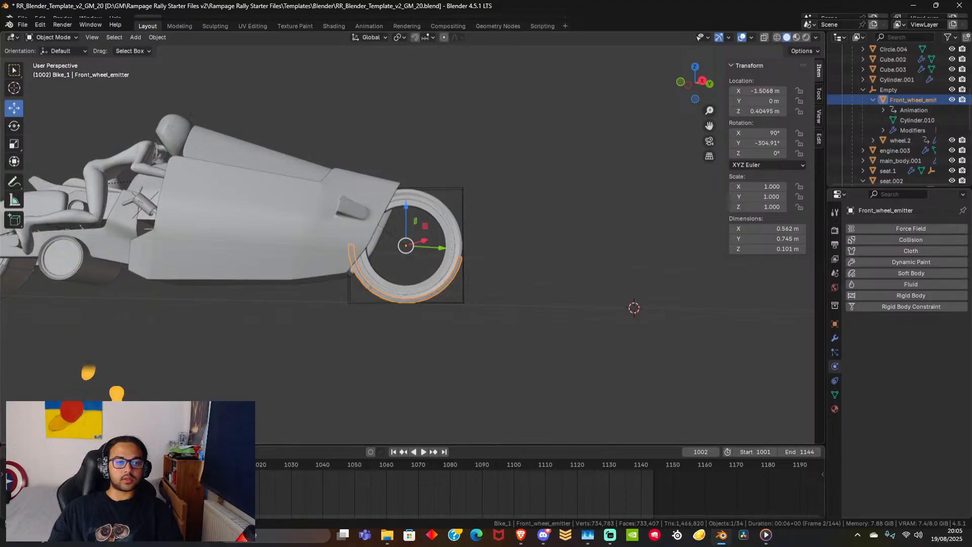
key("Right")
key("Right")
middle_click_drag(563, 341, 400, 355)
Play the animation forward and in reverse to check the emitter's motion with the bike, and end at frame 1001.
key("space")
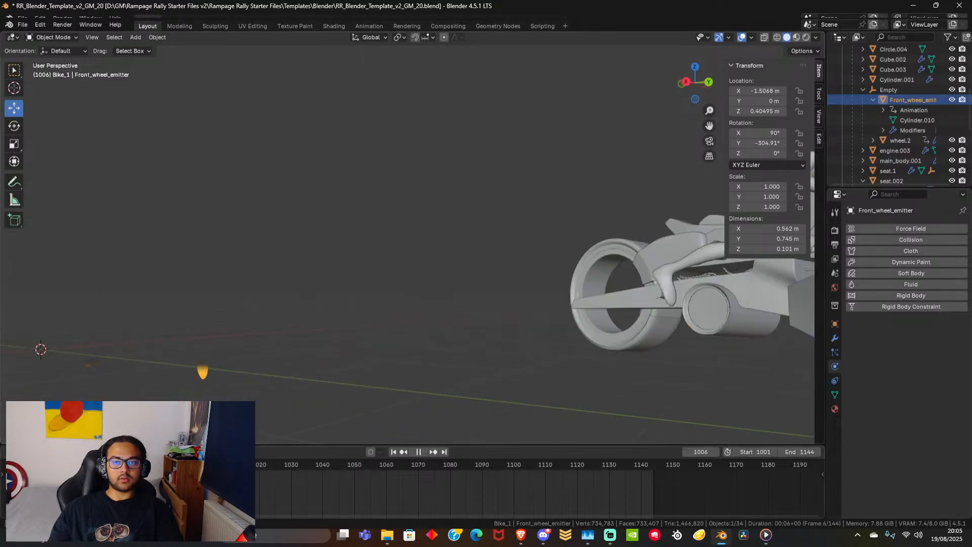
scroll(539, 420, "down", 6)
middle_click_drag(596, 367, 743, 380)
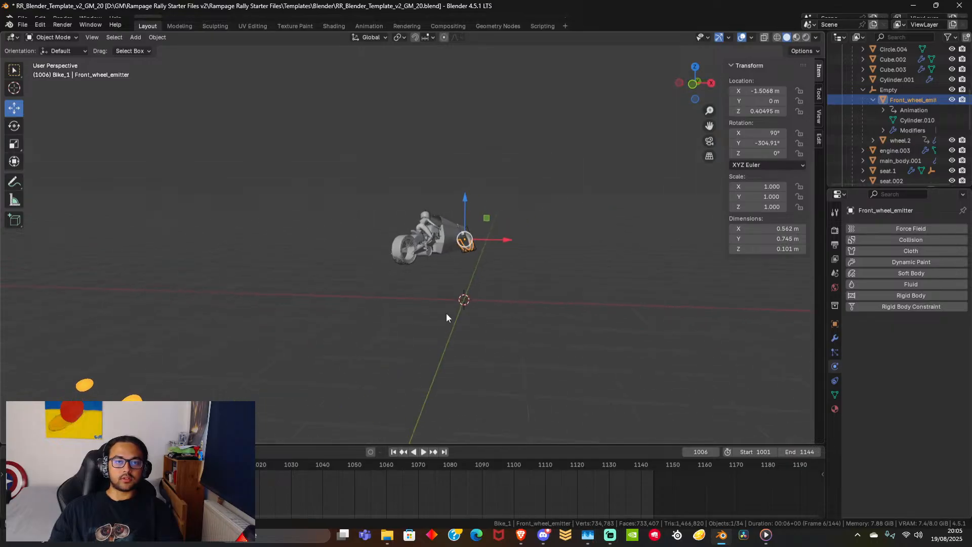
key("shift+ctrl+space")
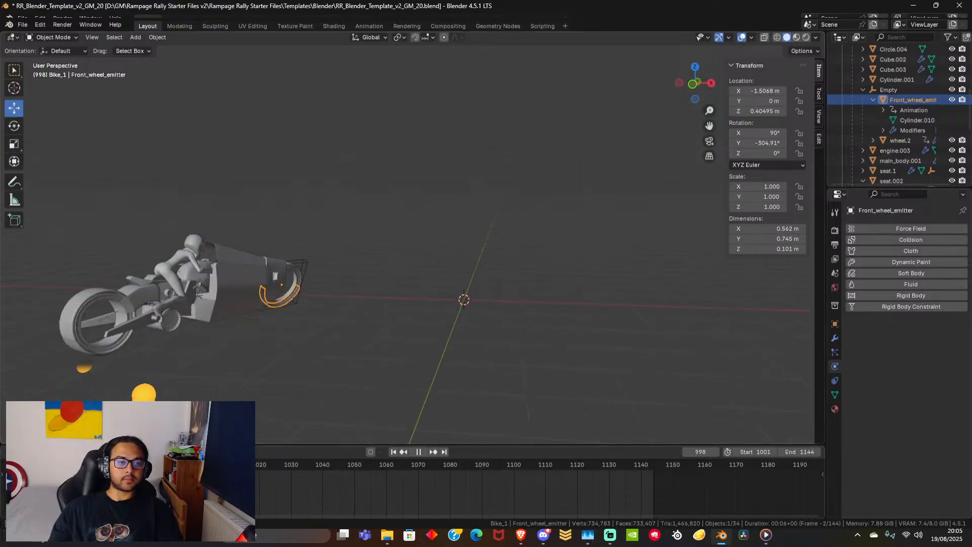
key("Escape")
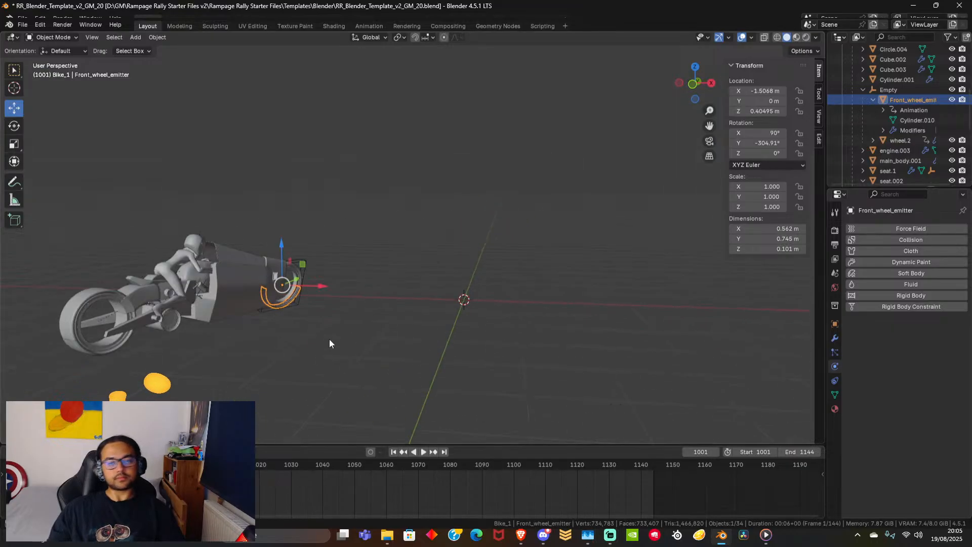
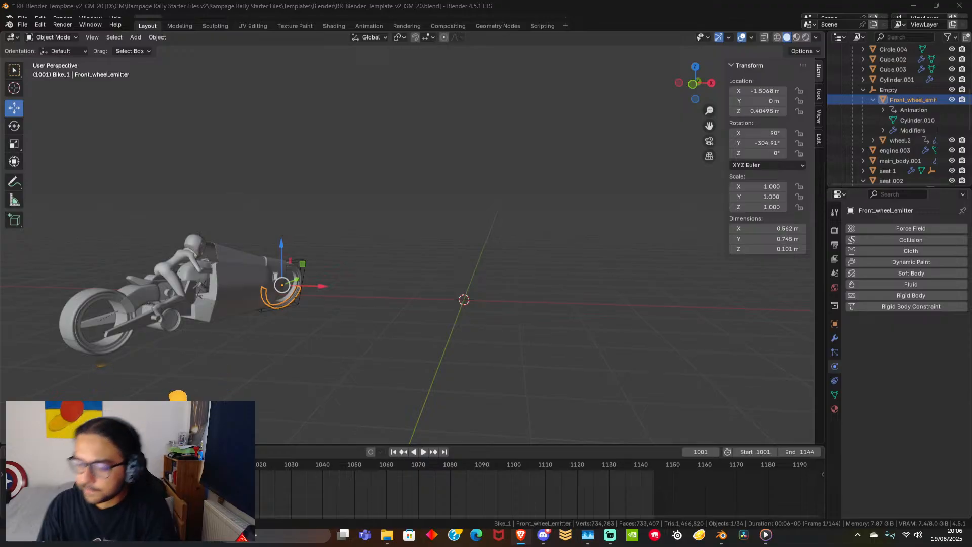
left_click(475, 360)
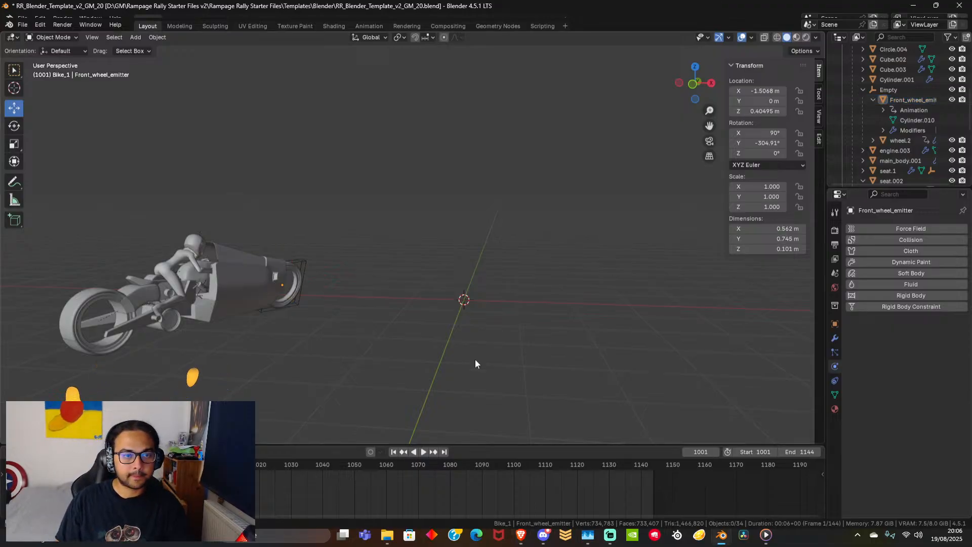
key("shift+a")
type("s")
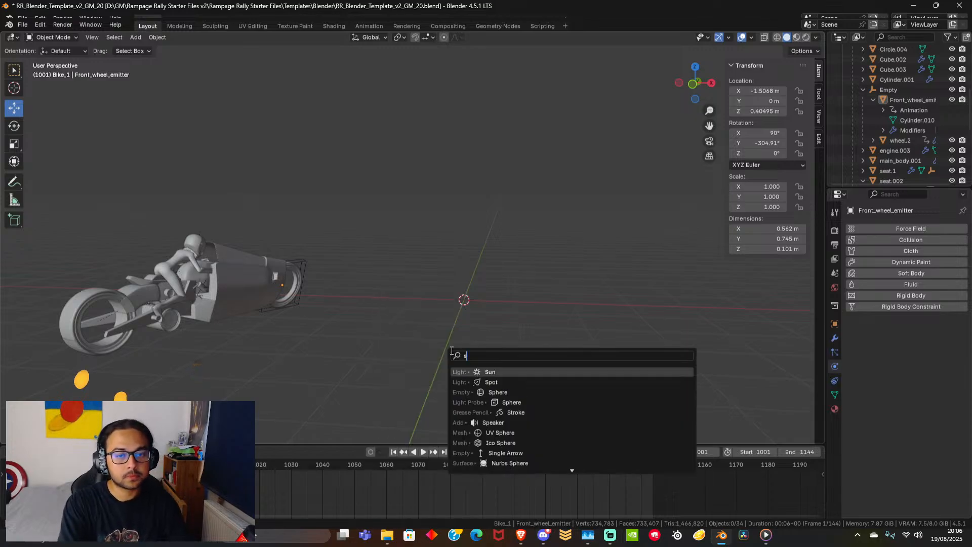
type("un")
key("BackSpace")
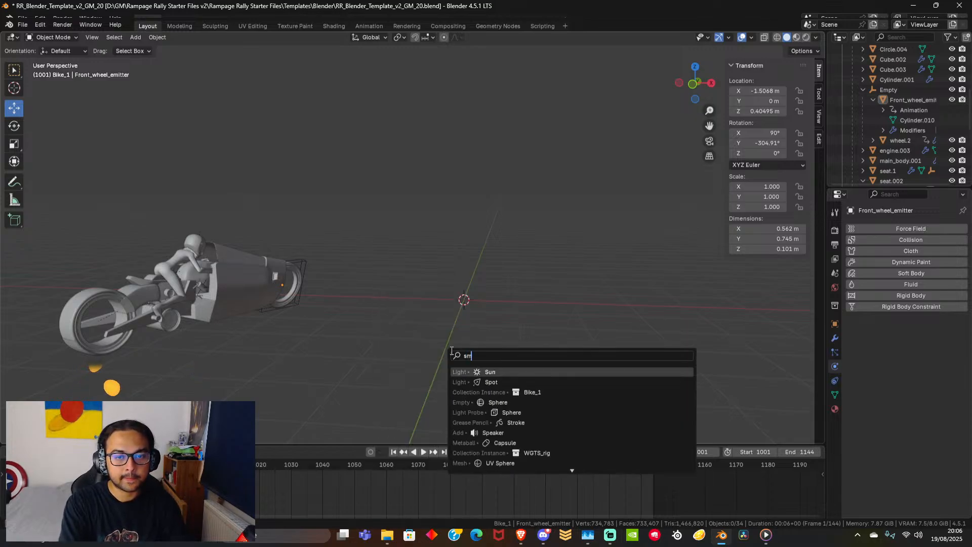
key("BackSpace")
key("BackSpace")
type("q")
key("Escape")
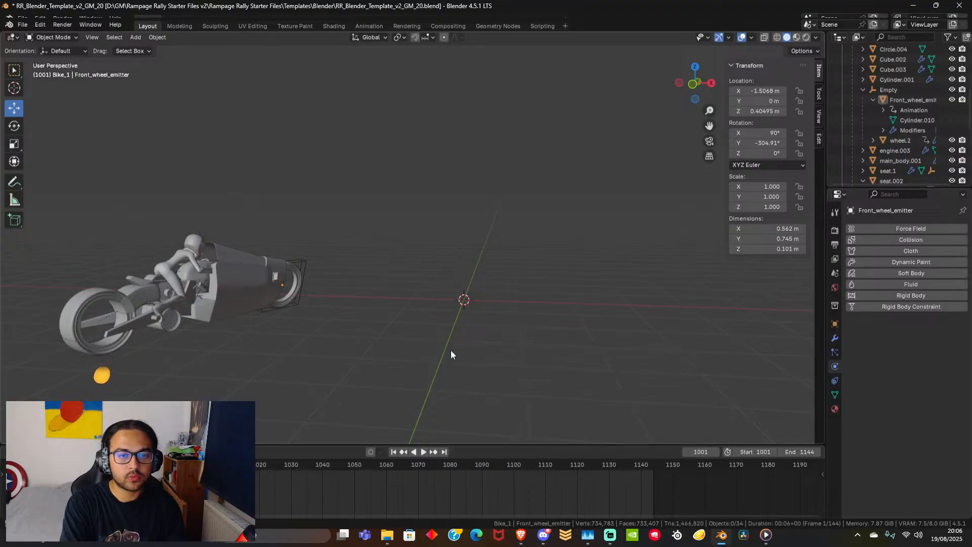
key("shift+a")
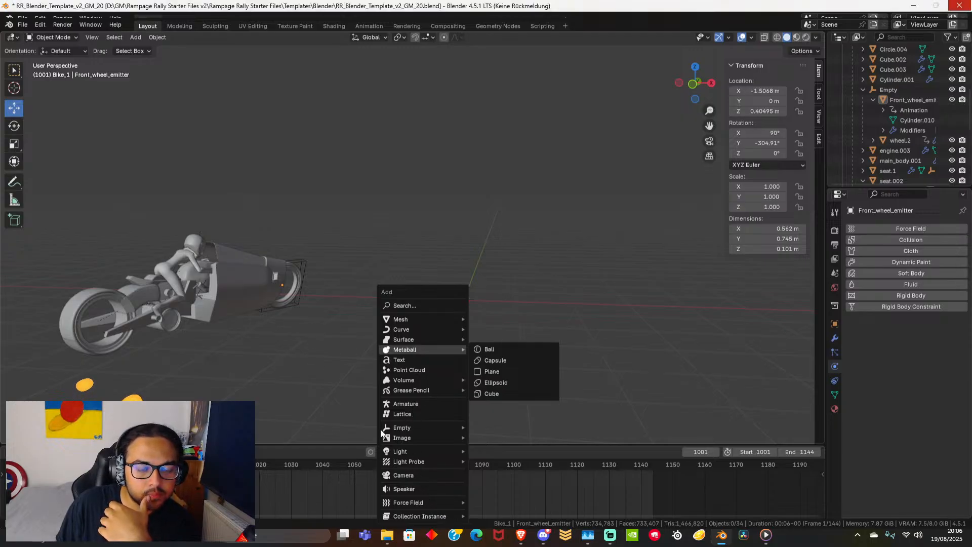
mouse_move(422, 391)
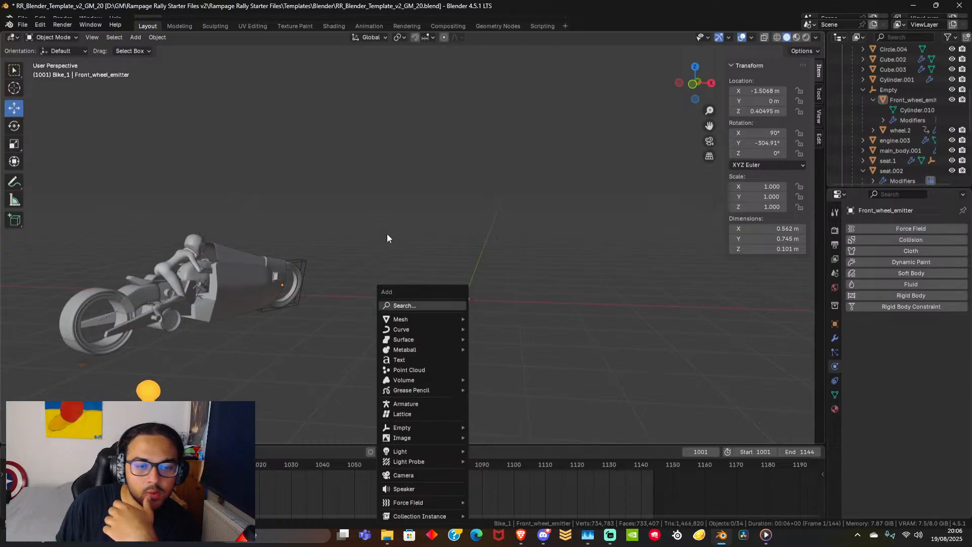
Collapse the Bike_1 collection in the outliner and unhide the Environment collection in the viewport.
scroll(453, 247, "down", 6)
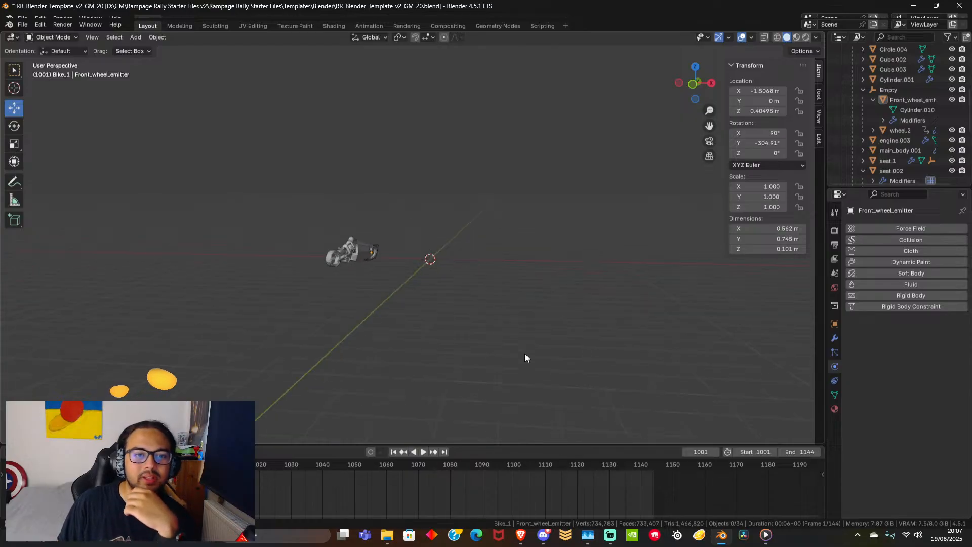
middle_click_drag(524, 353, 487, 354)
scroll(902, 108, "up", 10)
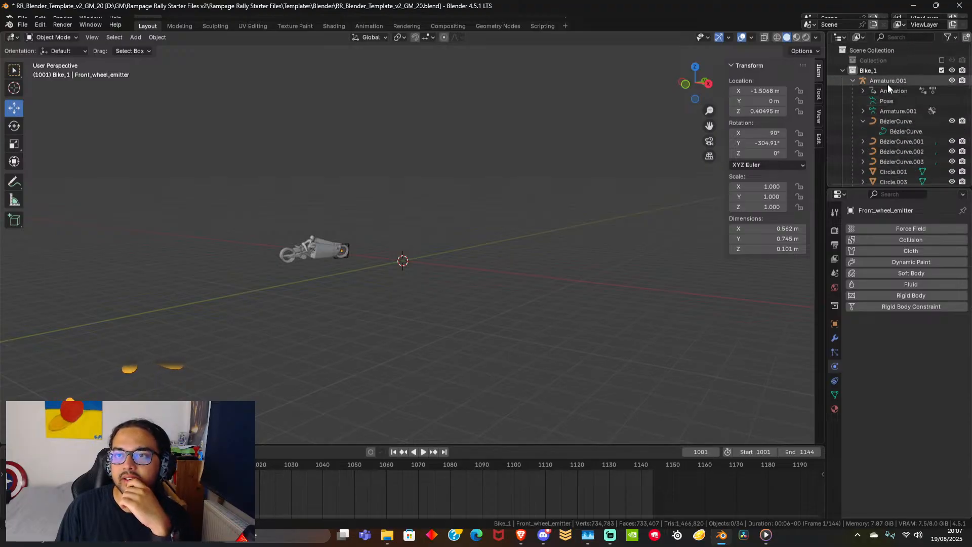
left_click(842, 71)
left_click(952, 91)
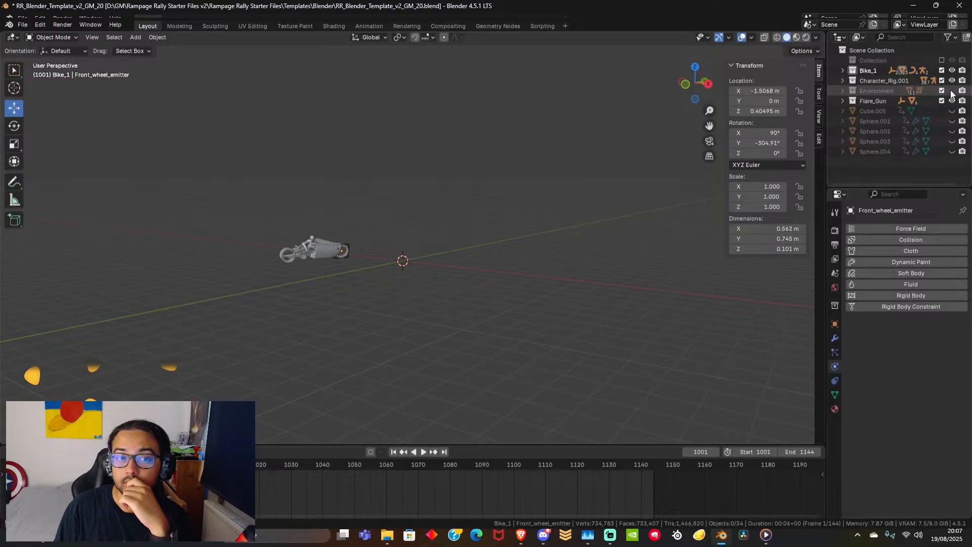
left_click(952, 91)
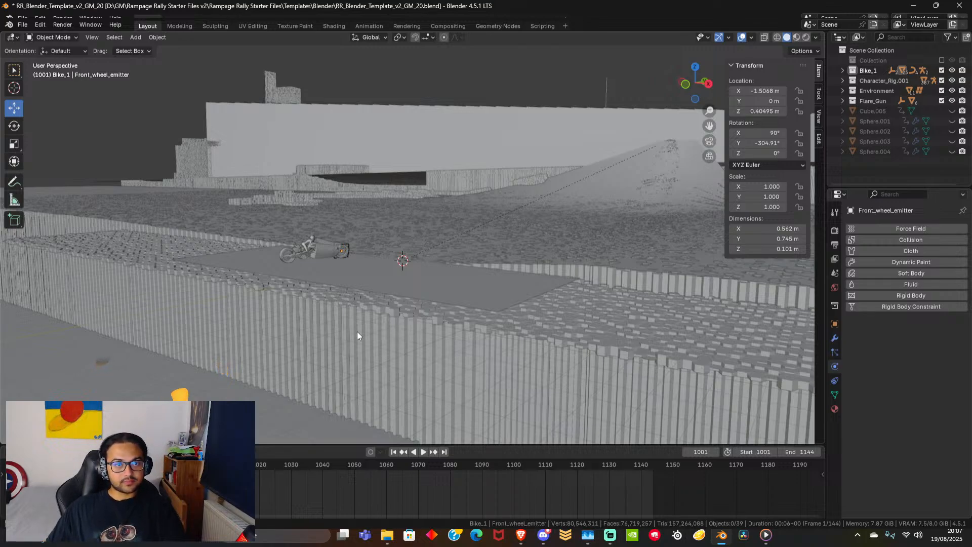
middle_click_drag(372, 330, 382, 322)
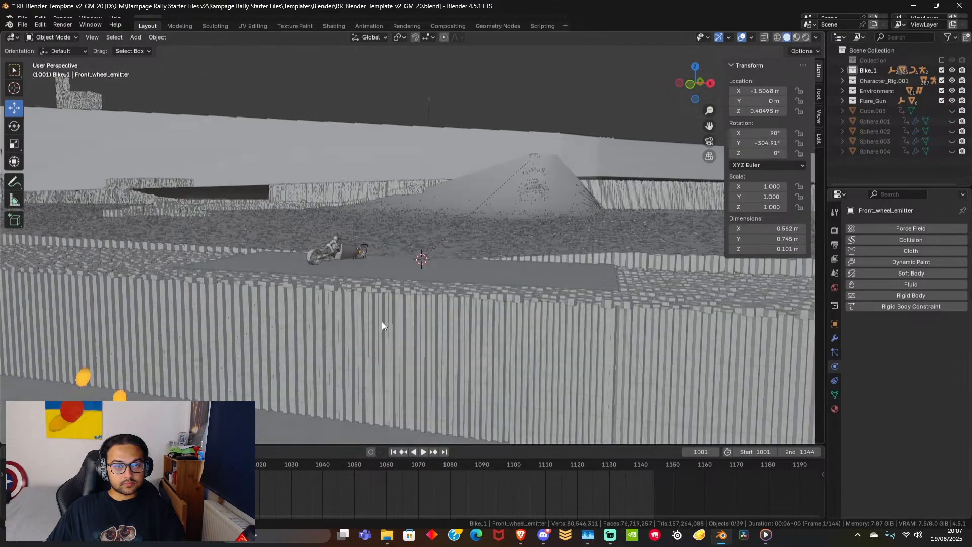
scroll(381, 319, "up", 5)
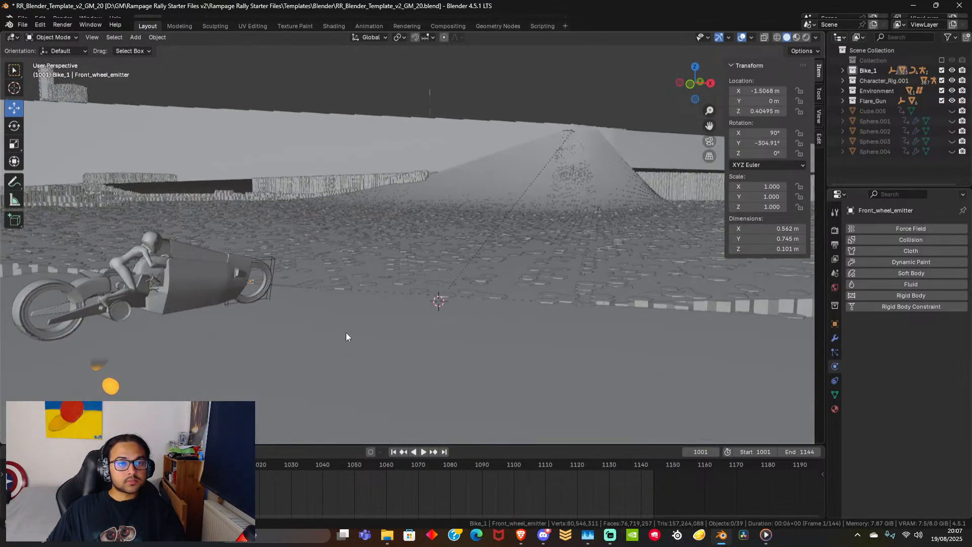
scroll(346, 336, "up", 2)
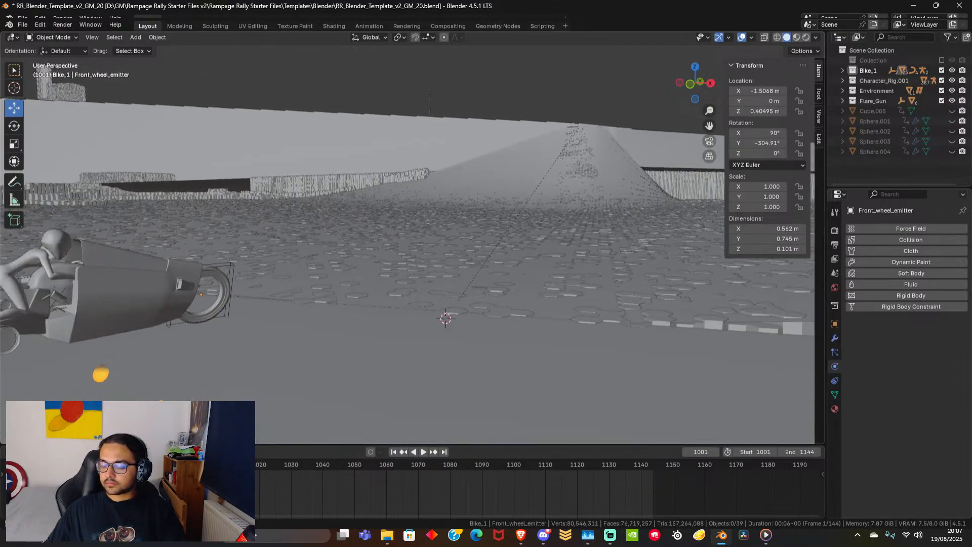
key("alt+Tab")
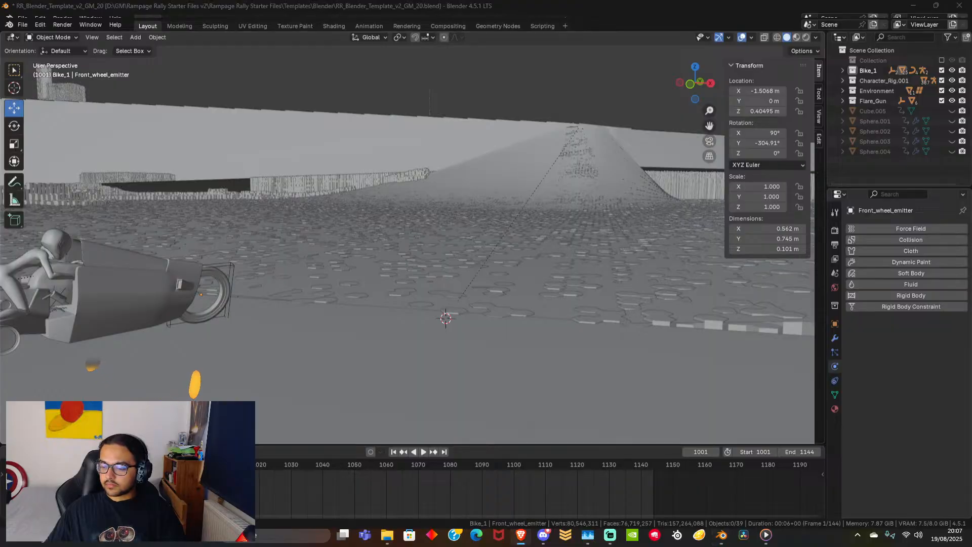
scroll(458, 351, "down", 5)
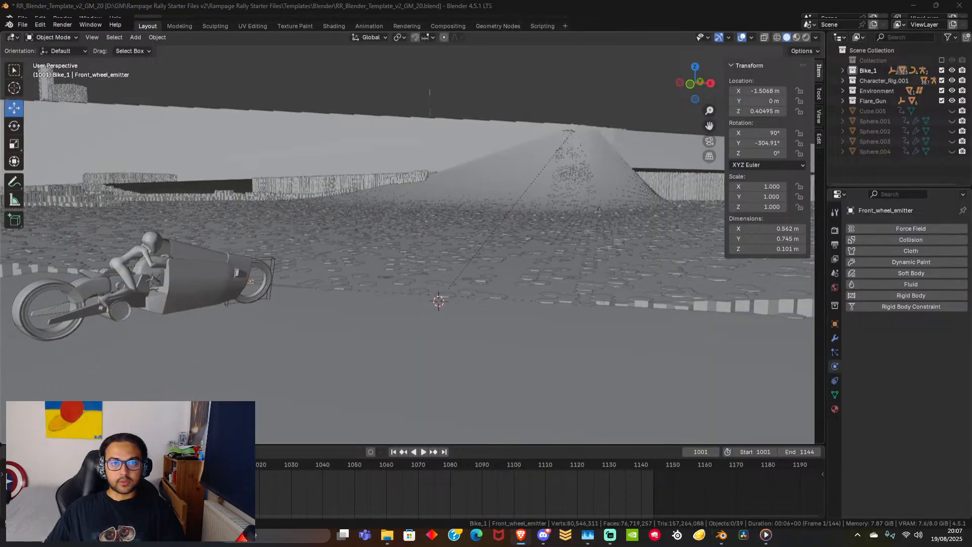
middle_click_drag(458, 350, 473, 356)
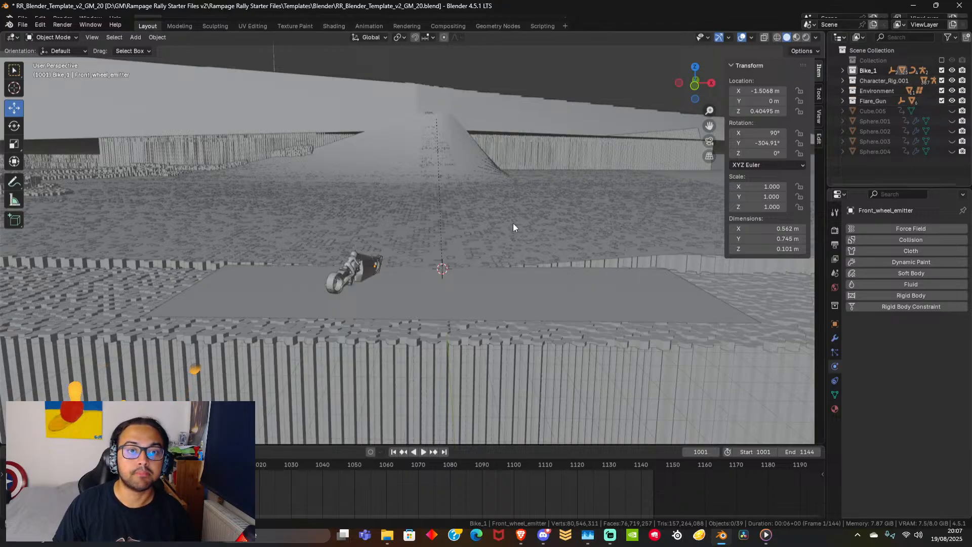
Make Bike_1 the active collection and add a mesh cube at the world origin.
left_click(842, 70)
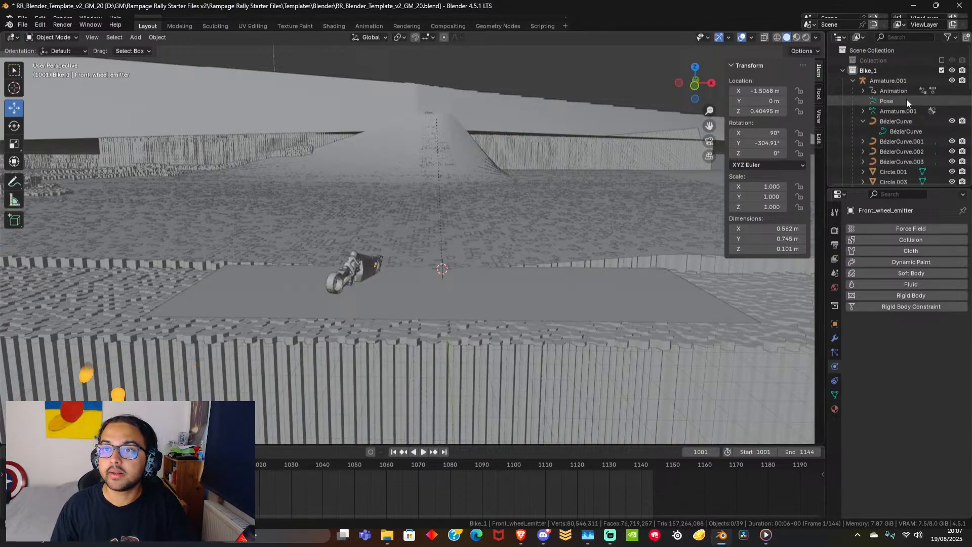
scroll(906, 102, "down", 4)
scroll(888, 129, "down", 2)
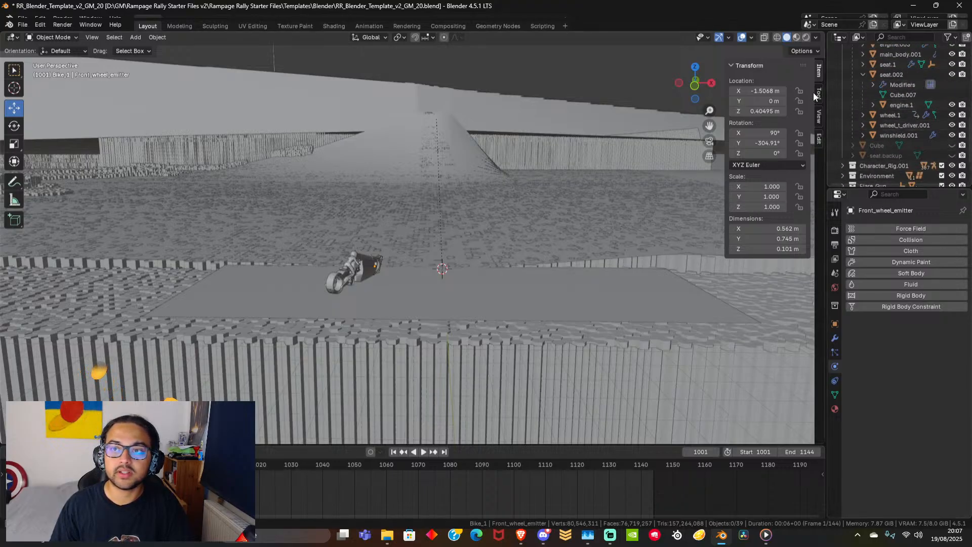
scroll(865, 88, "up", 7)
left_click(885, 73)
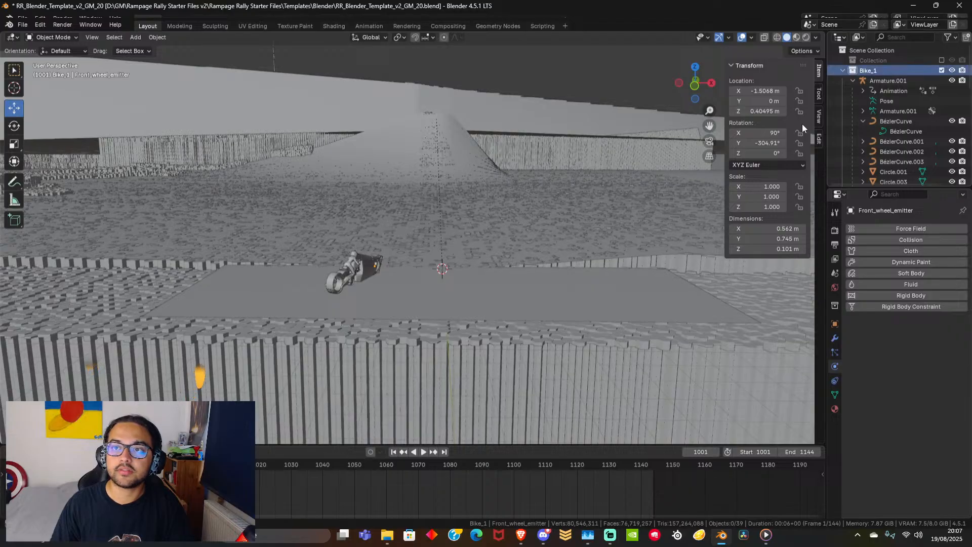
key("shift+a")
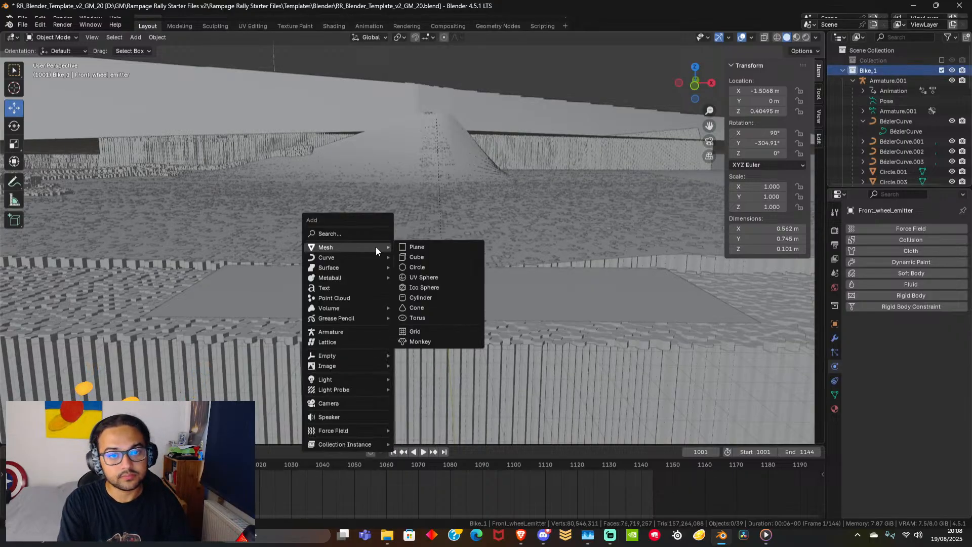
left_click(408, 257)
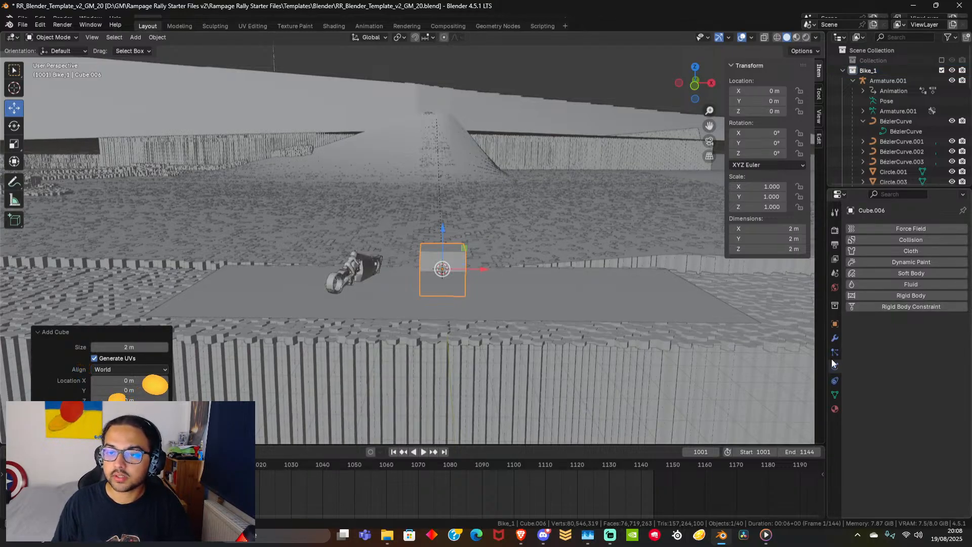
Set the new cube's viewport display to Wire in its object properties.
left_click(835, 324)
left_click(909, 432)
scroll(909, 446, "down", 2)
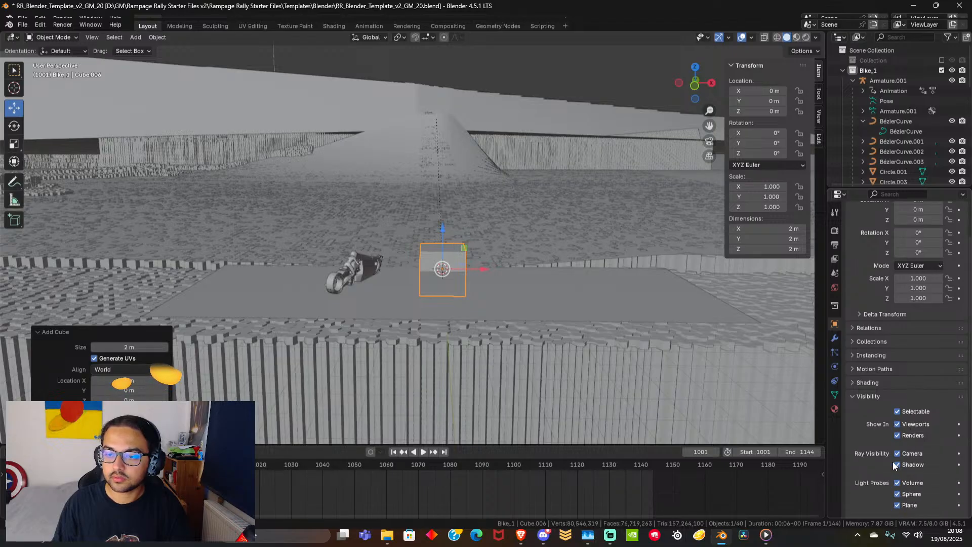
scroll(894, 462, "down", 6)
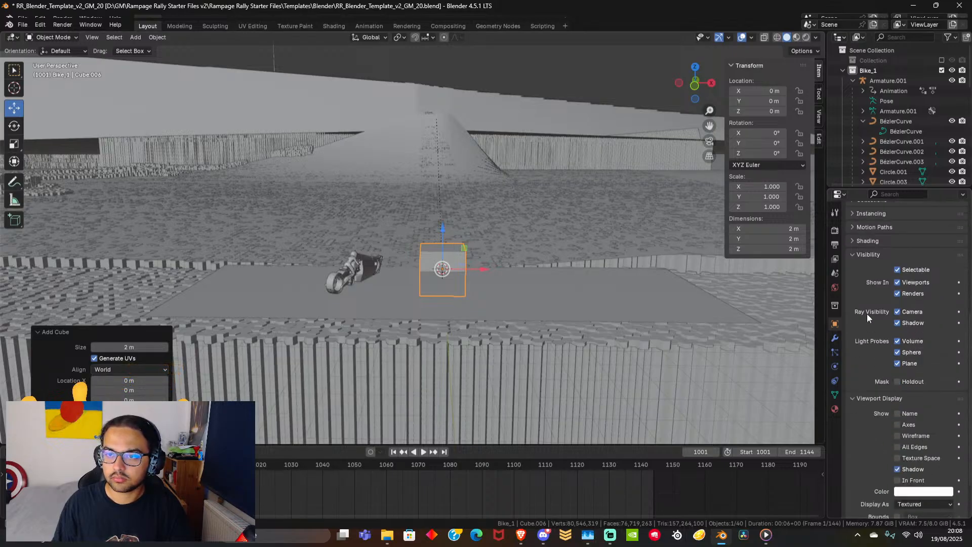
left_click(853, 253)
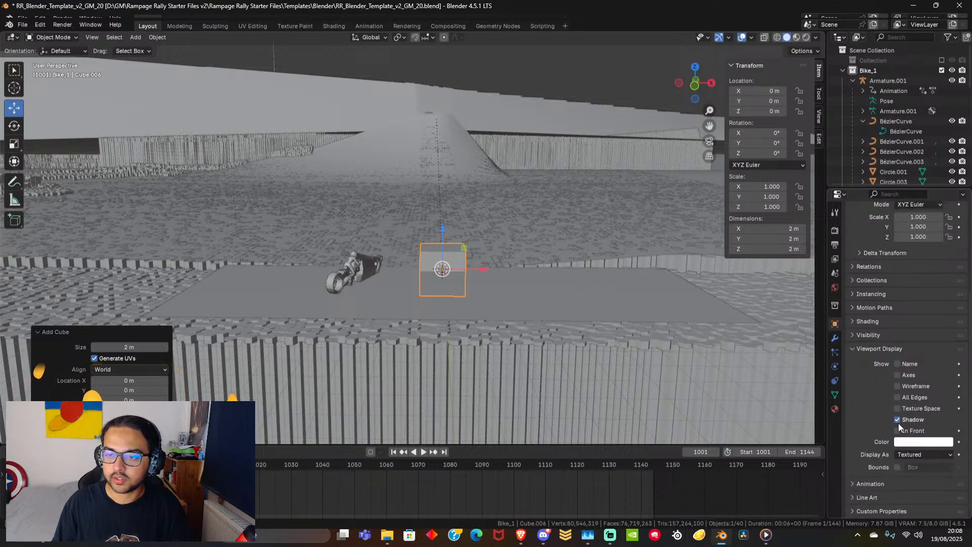
left_click(907, 454)
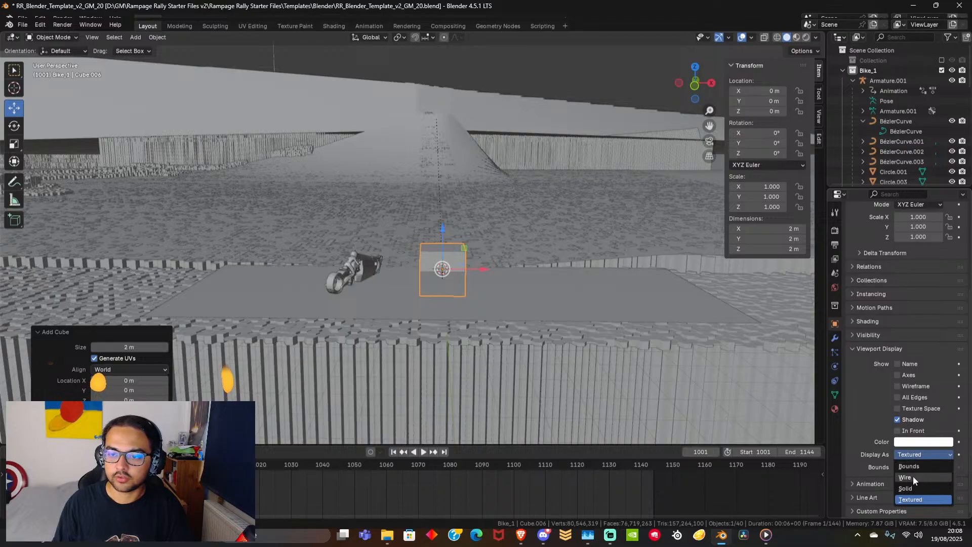
left_click(913, 476)
Move the wireframe cube about -2.52 m along X so it sits ahead of the bike's front wheel.
middle_click_drag(427, 322, 427, 322)
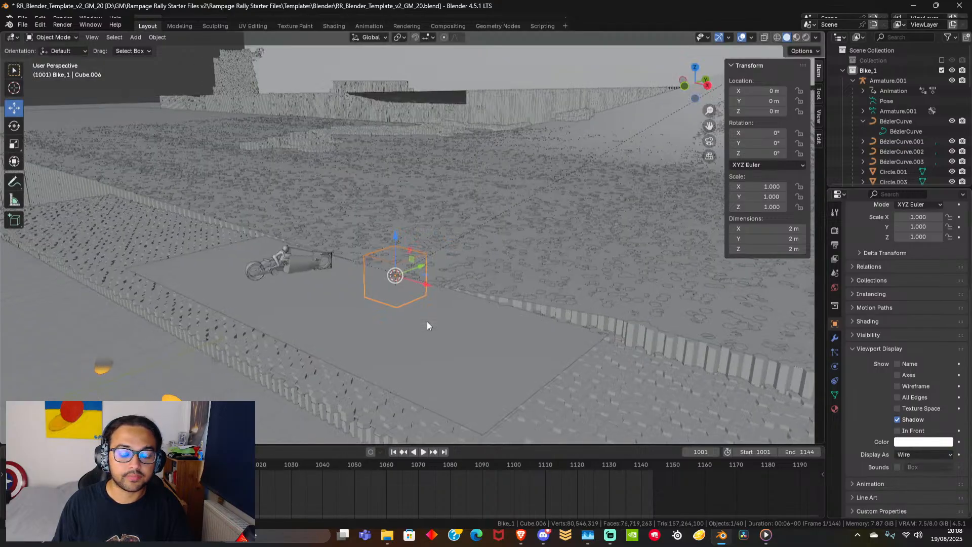
middle_click_drag(419, 362, 425, 420)
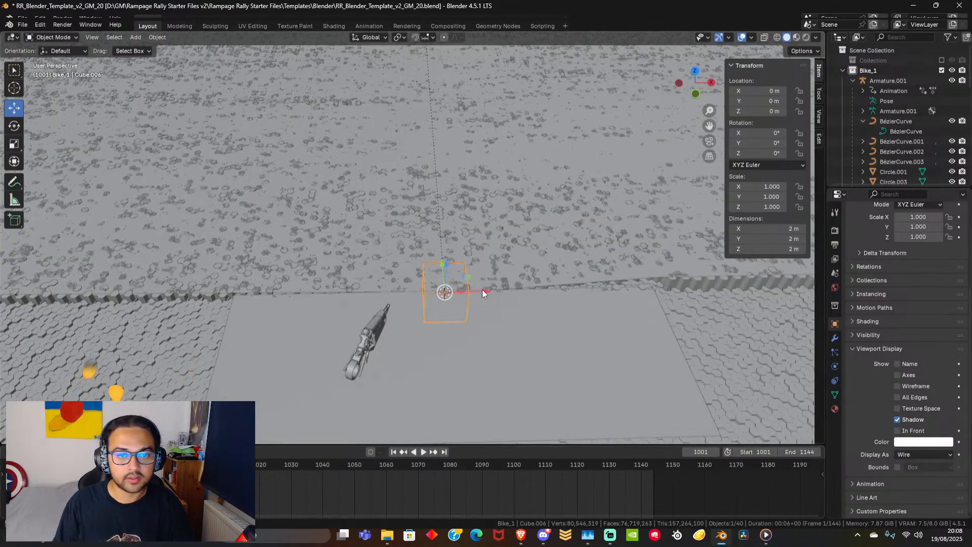
left_click_drag(482, 290, 423, 292)
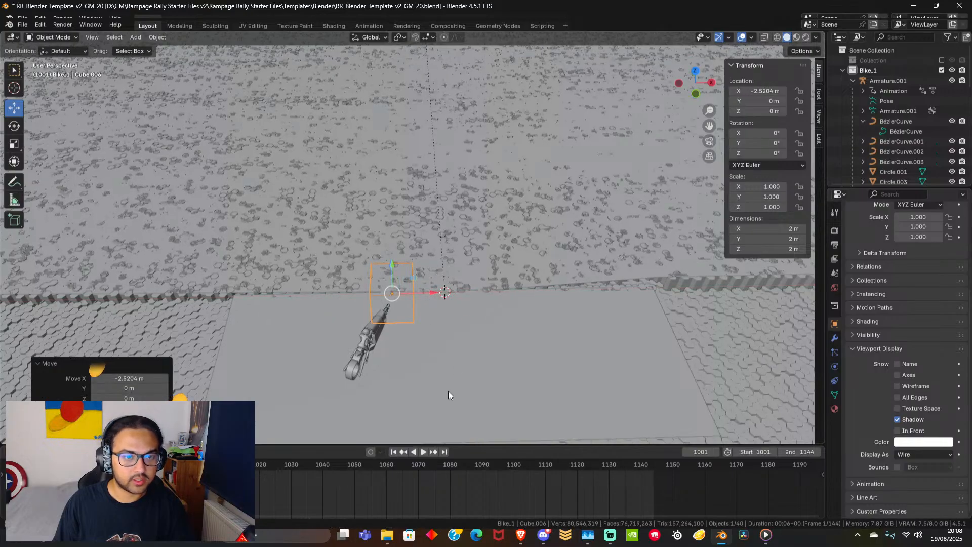
Enter Edit Mode on the cube and select the four vertices of its face on the positive Y side.
scroll(448, 395, "down", 5)
mouse_move(465, 323)
middle_mouse_down()
mouse_move(458, 338)
mouse_move(451, 311)
middle_mouse_up()
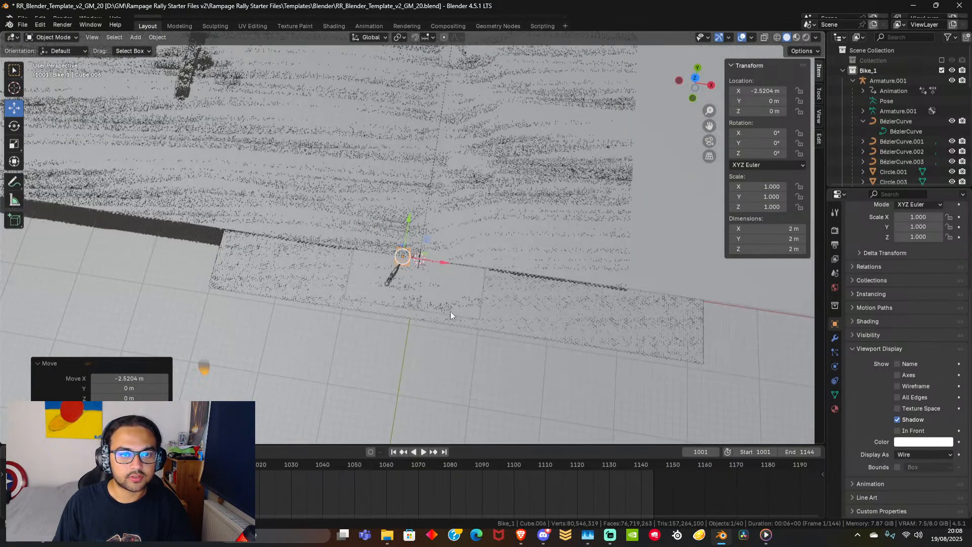
key("Tab")
scroll(440, 291, "up", 4)
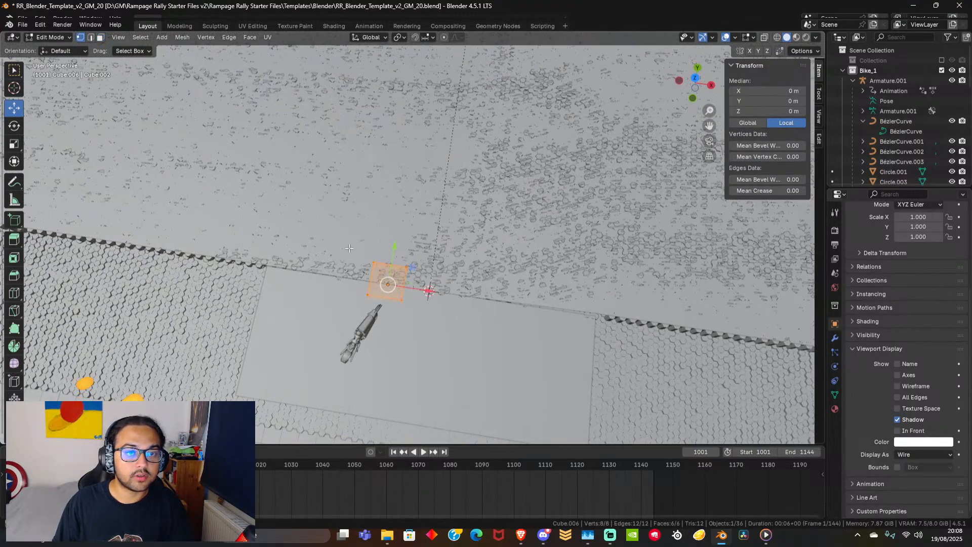
left_click_drag(435, 284, 435, 284)
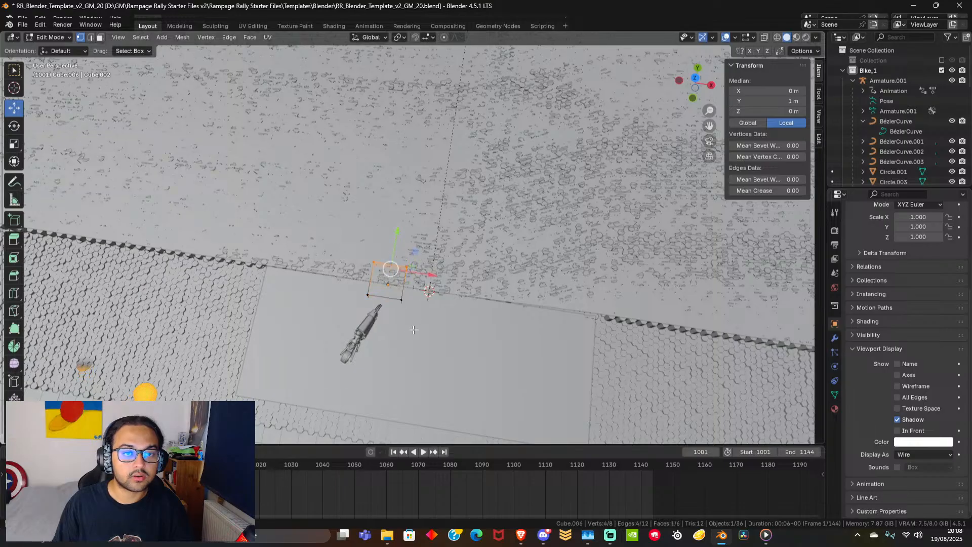
Try to raise the selected cube face about 2.59 m along Z, and undo the move.
middle_click_drag(413, 329, 428, 244)
key("g")
key("z")
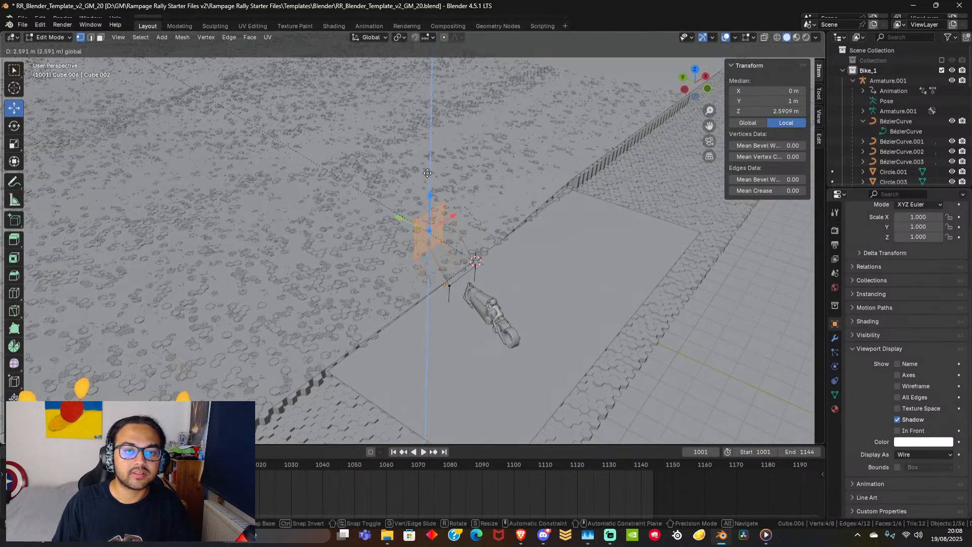
left_click(428, 173)
key("ctrl+z")
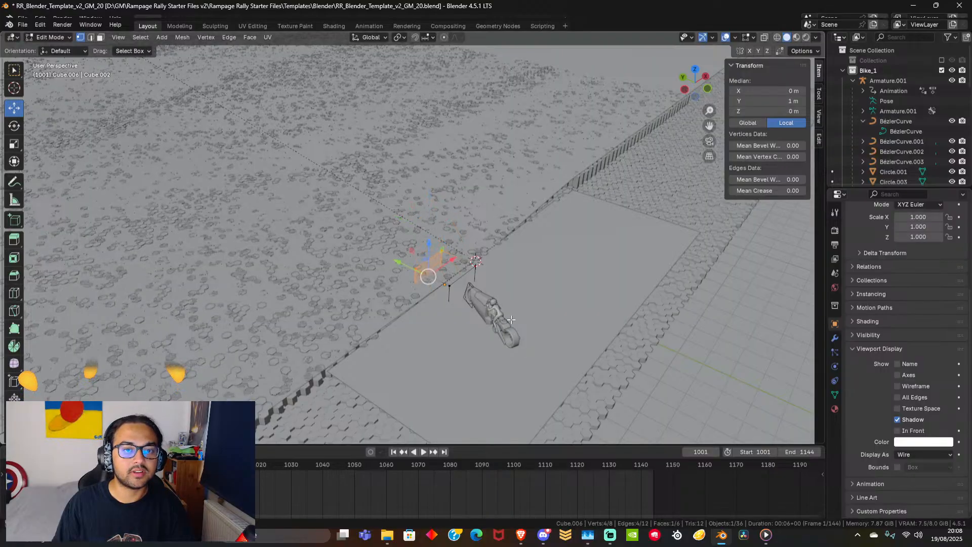
scroll(511, 319, "down", 5)
middle_click_drag(502, 314, 397, 299)
middle_click_drag(456, 342, 478, 334)
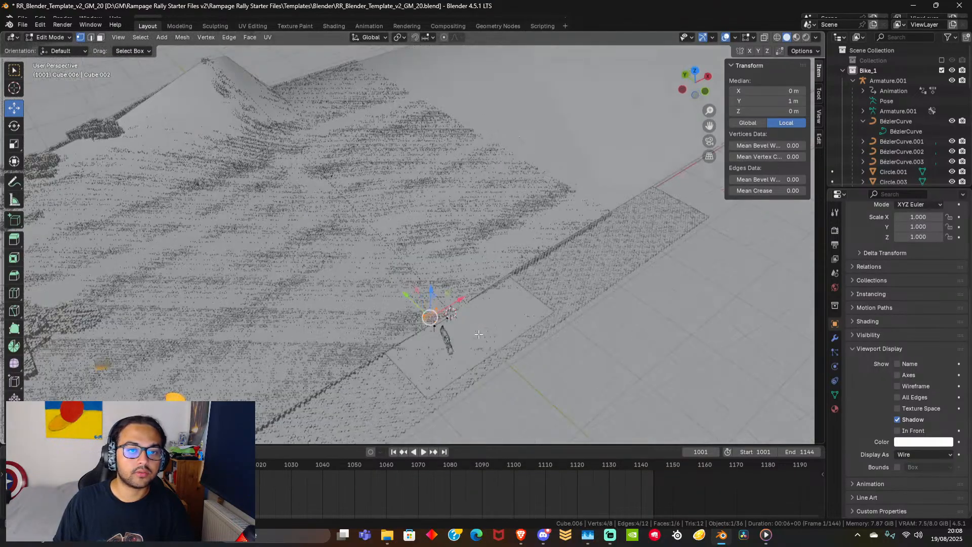
Move the selected positive-Y face of the cube about 80.5 m along Y, stretching it into a long box.
left_click_drag(412, 299, 170, 138)
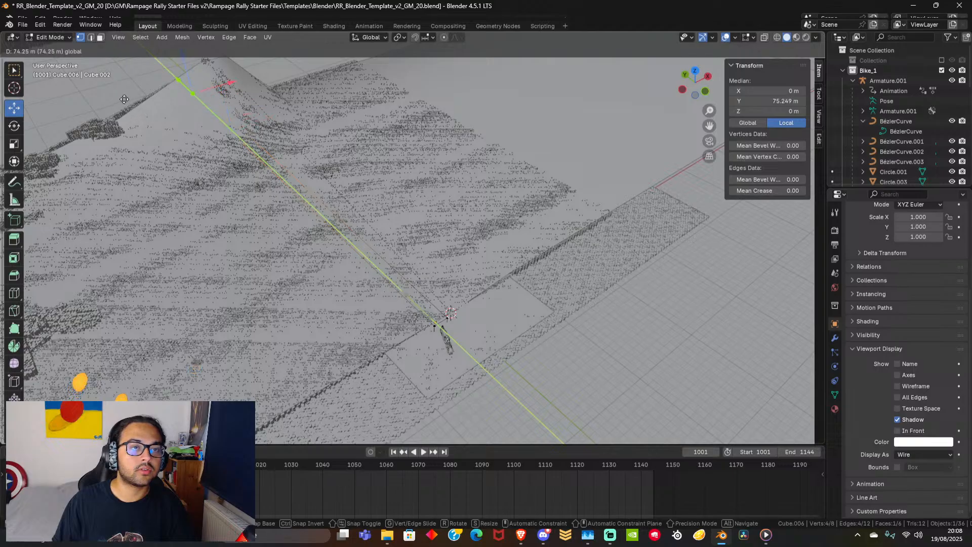
left_click_drag(115, 93, 115, 94)
left_click_drag(239, 180, 240, 179)
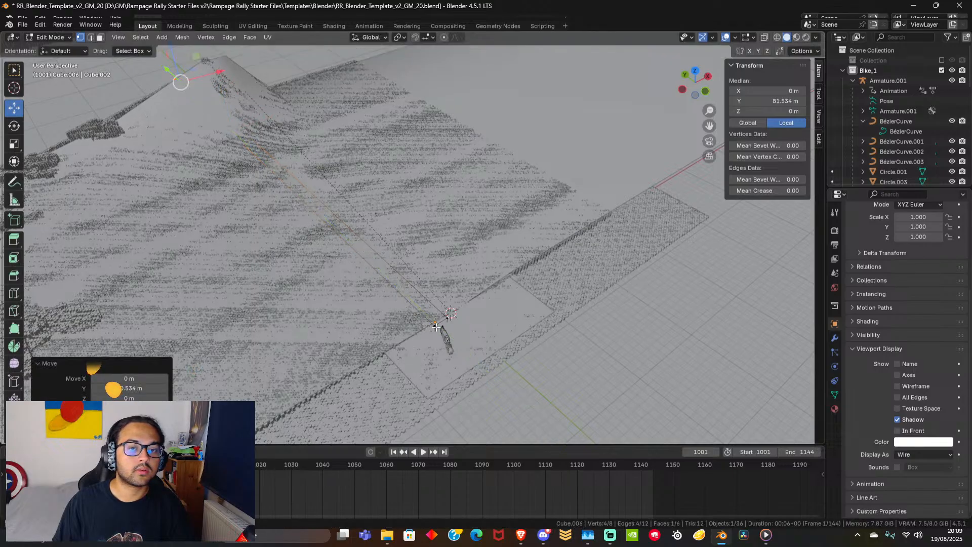
Collapse the Bike_1 collection and hide the Environment collection in the viewport.
middle_click_drag(239, 180, 604, 177)
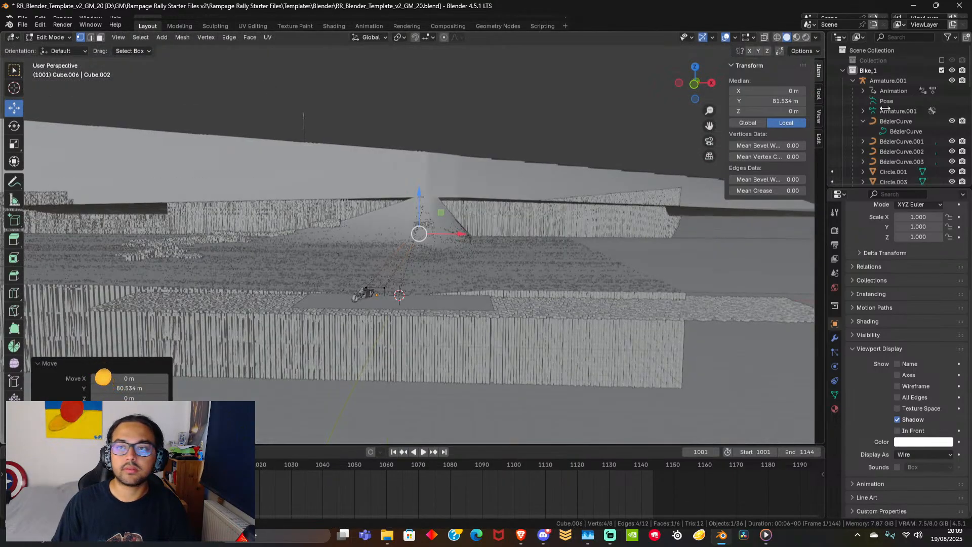
left_click(842, 71)
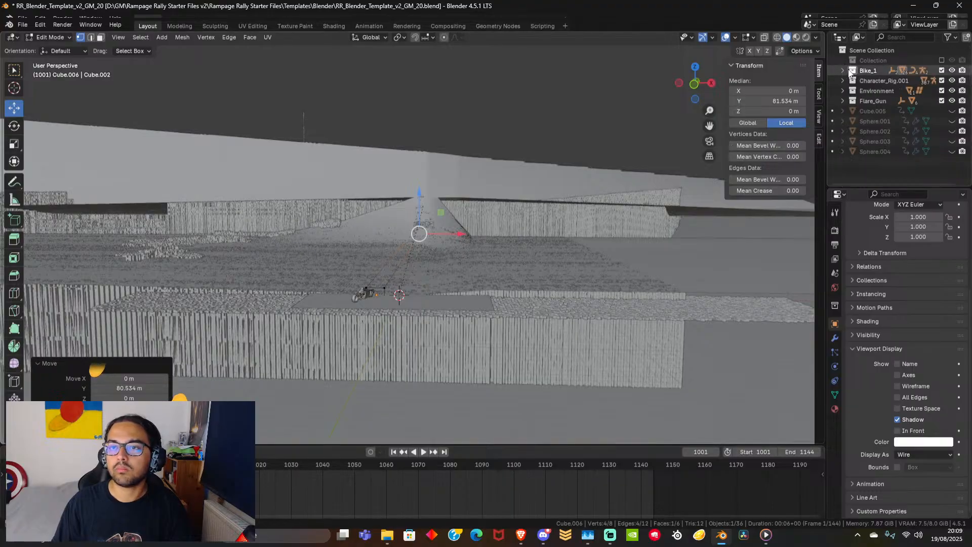
left_click(951, 91)
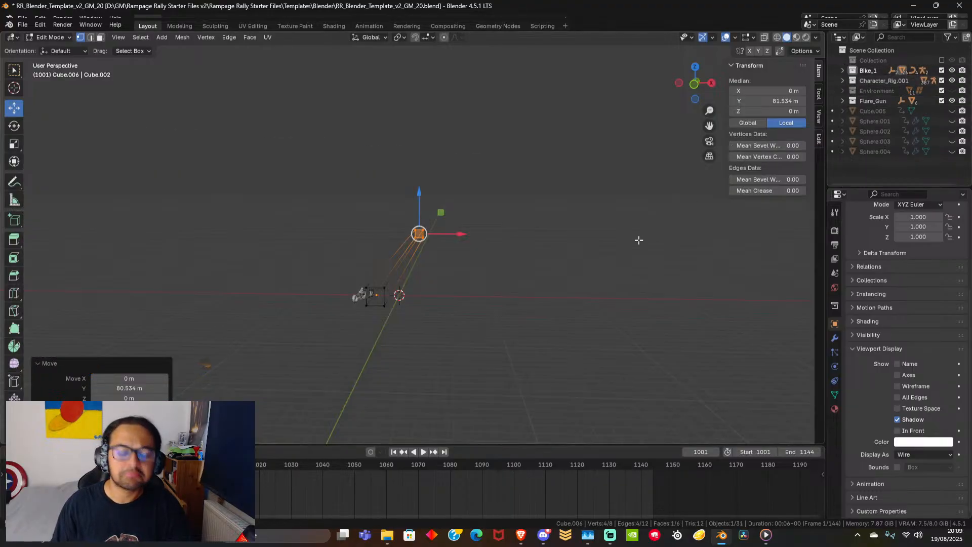
Try to move only the two near vertices on the box's positive X side about 6.74 m along X, and undo it.
left_click(691, 89)
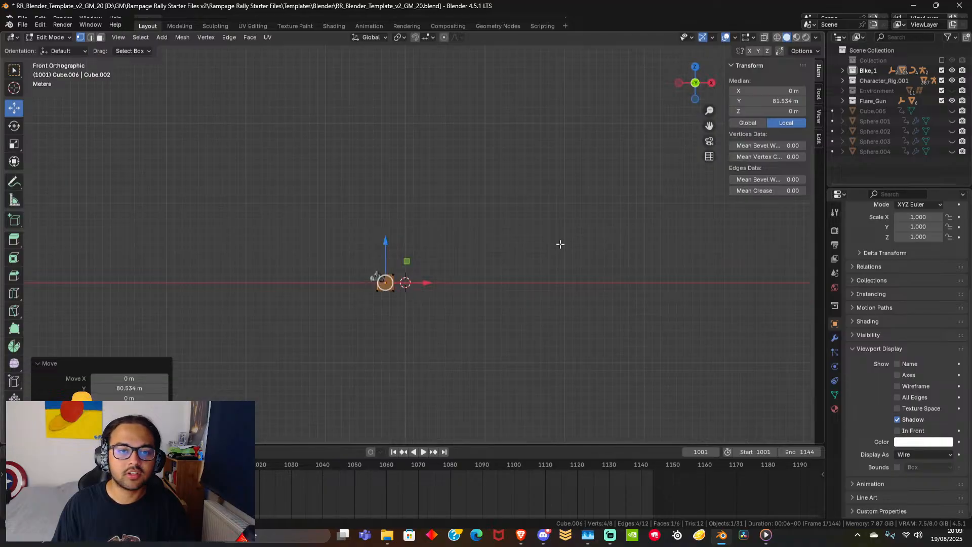
scroll(387, 332, "up", 5)
left_click_drag(425, 278, 352, 386)
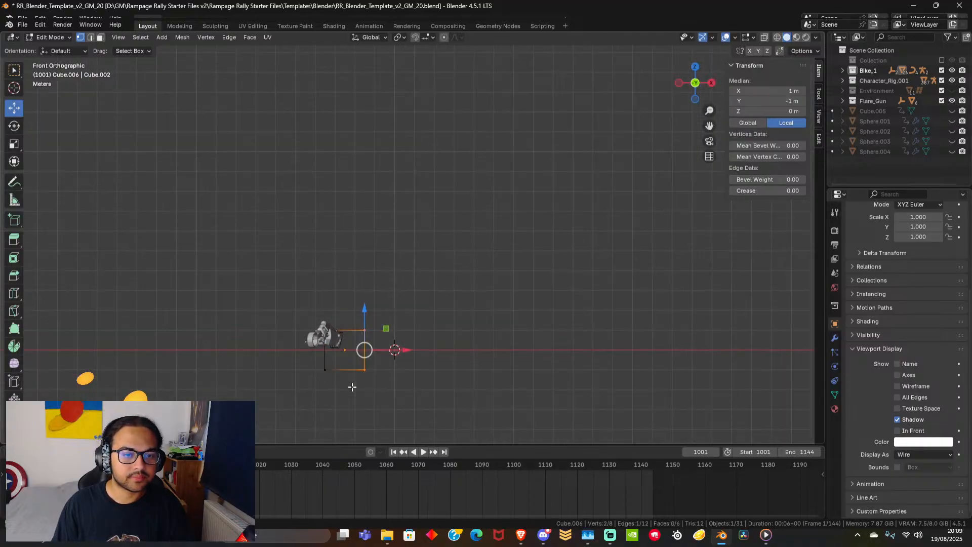
left_click_drag(402, 349, 540, 351)
middle_click_drag(521, 291, 521, 303)
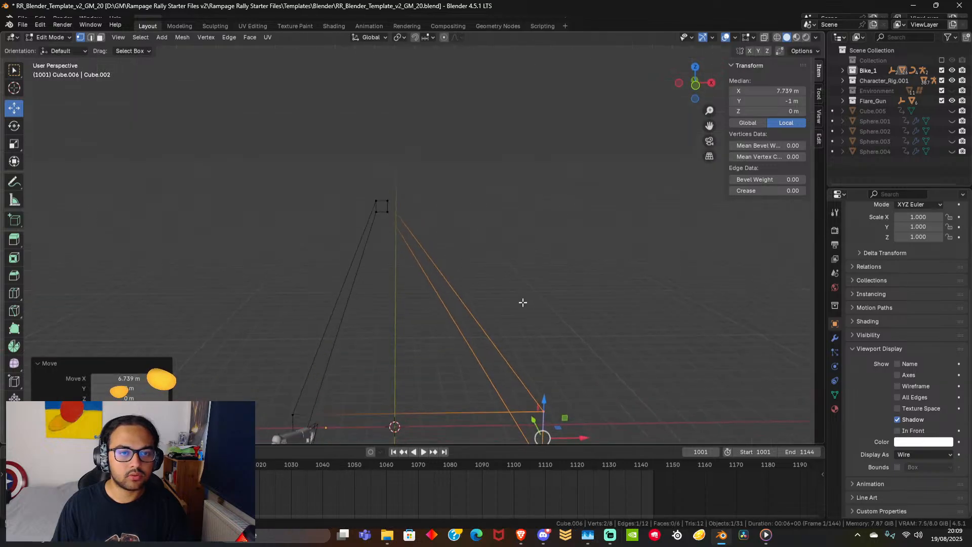
key("ctrl+z")
key("ctrl+z")
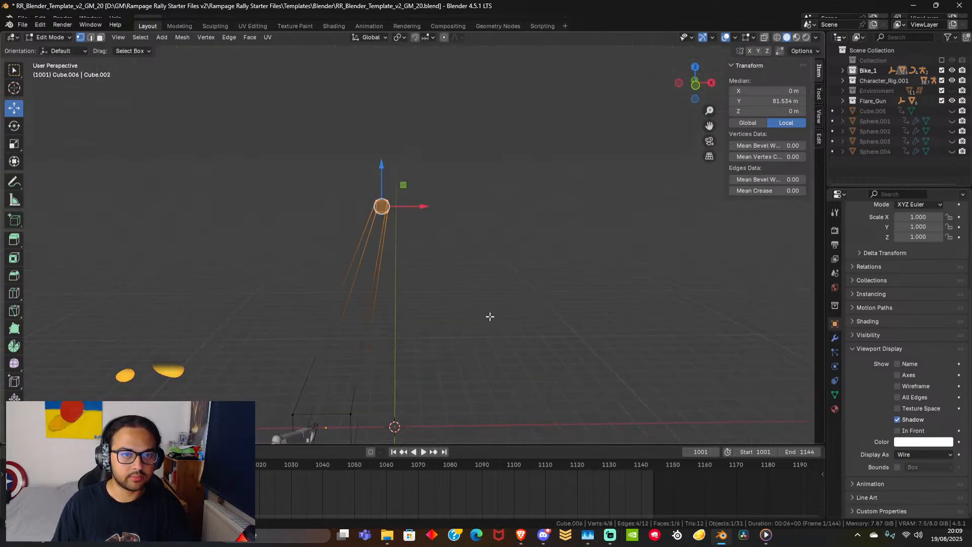
In wireframe front view, select all four vertices on the box's positive X side and move them about 7.7 m along X.
left_click(695, 85)
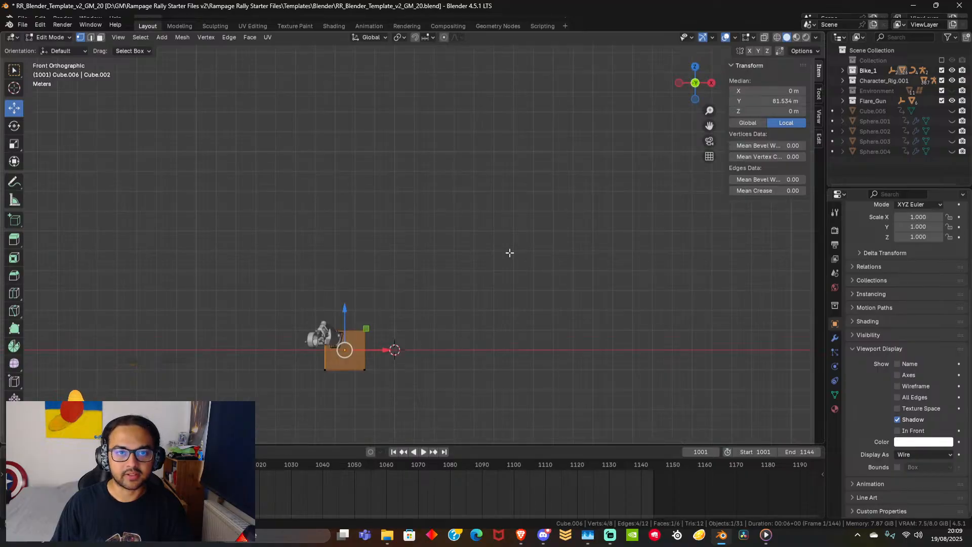
left_click(488, 263)
key("z")
left_click(412, 265)
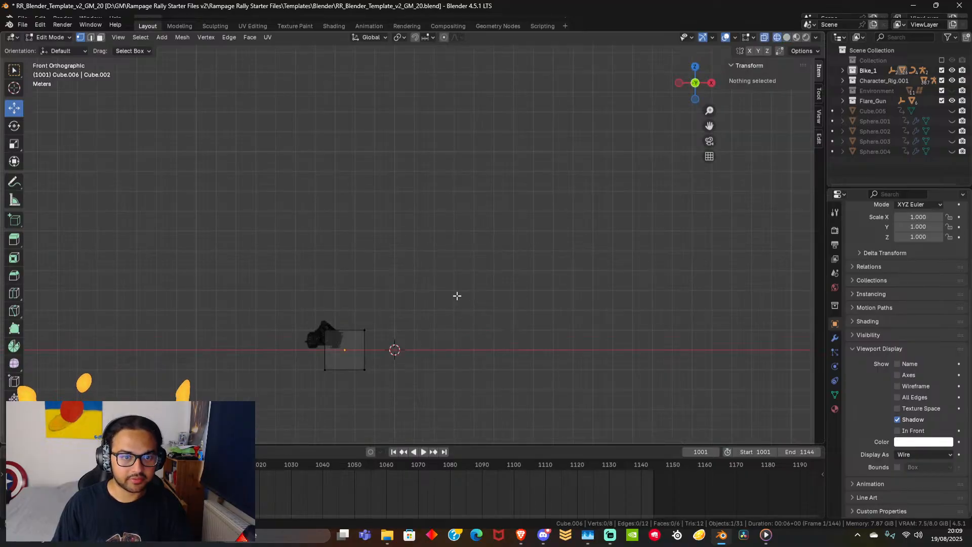
left_click_drag(474, 282, 356, 426)
left_click_drag(403, 350, 556, 350)
Select the box's top face and raise it along Z by about 4.47 m and by another 4.38 m.
left_click_drag(287, 272, 567, 346)
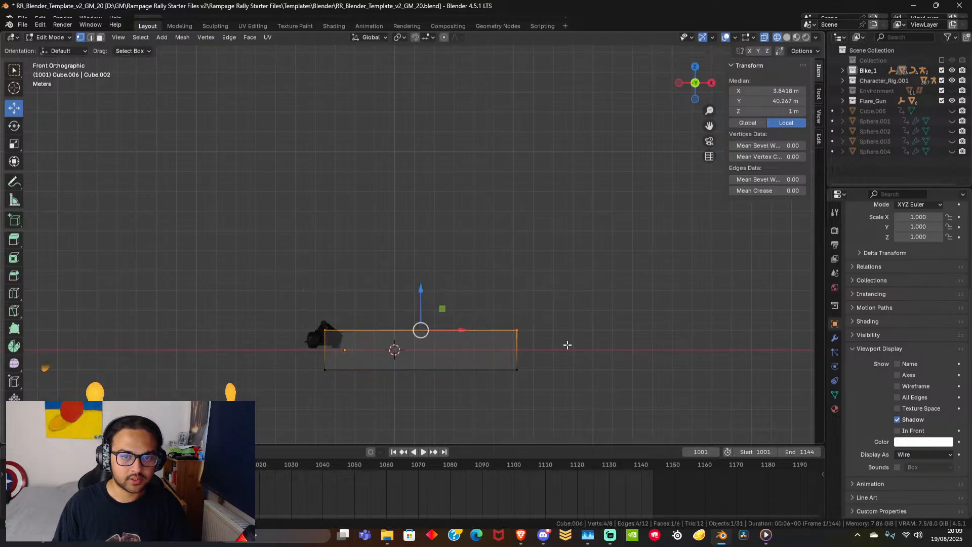
left_click_drag(420, 289, 425, 200)
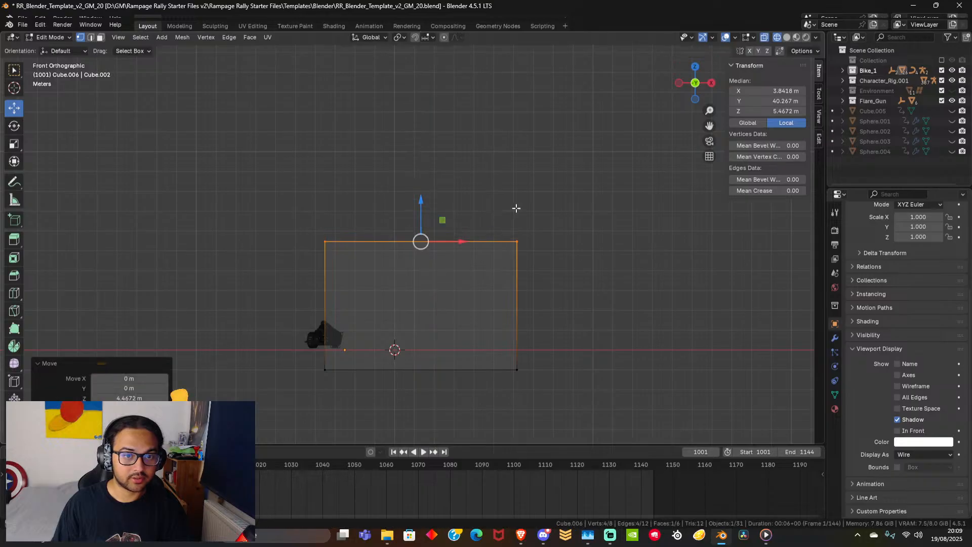
mouse_move(516, 208)
middle_mouse_down()
mouse_move(464, 241)
mouse_move(443, 218)
mouse_move(481, 204)
mouse_move(475, 215)
mouse_move(517, 208)
middle_mouse_up()
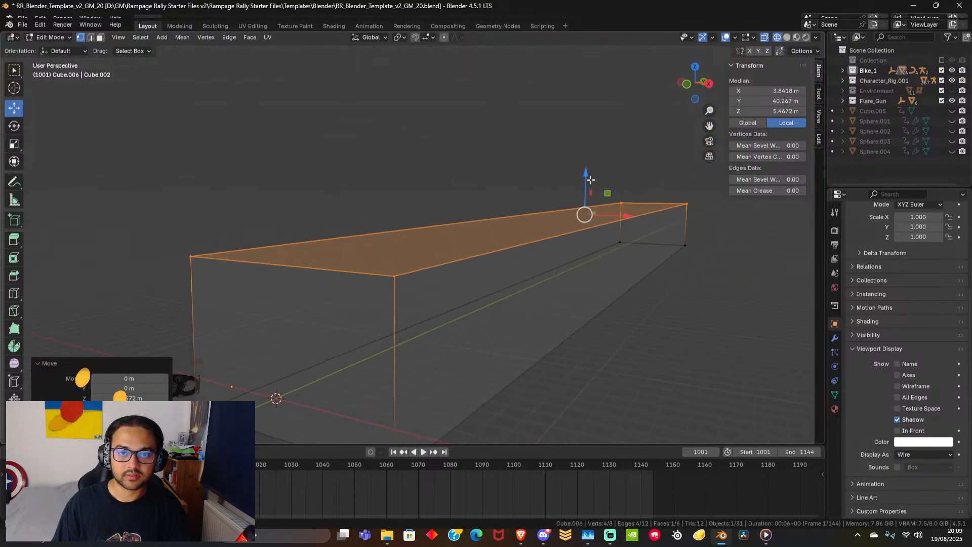
left_click_drag(590, 179, 591, 131)
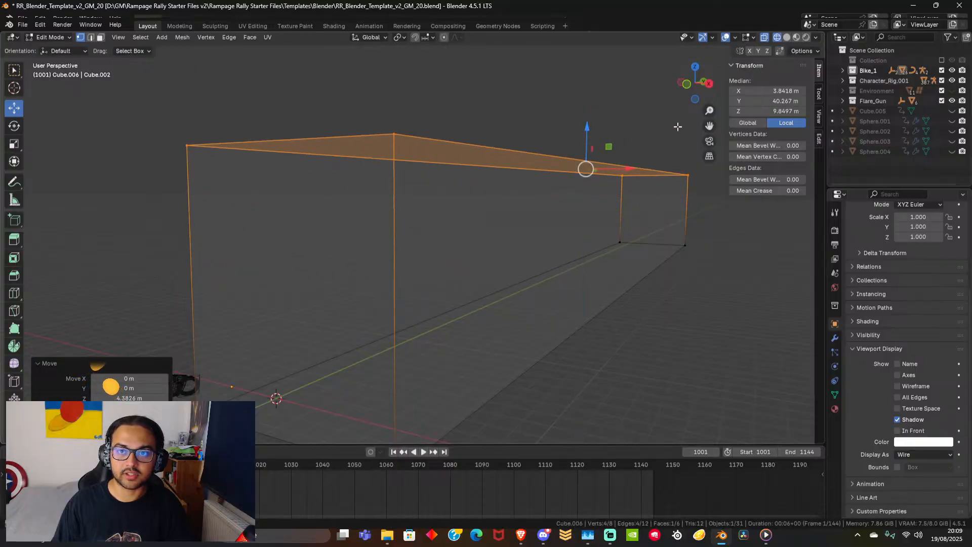
Lower the top edge at the box's negative Y end about 5.08 m along Z, and show the Environment collection to check the fit.
left_click_drag(162, 96, 439, 187)
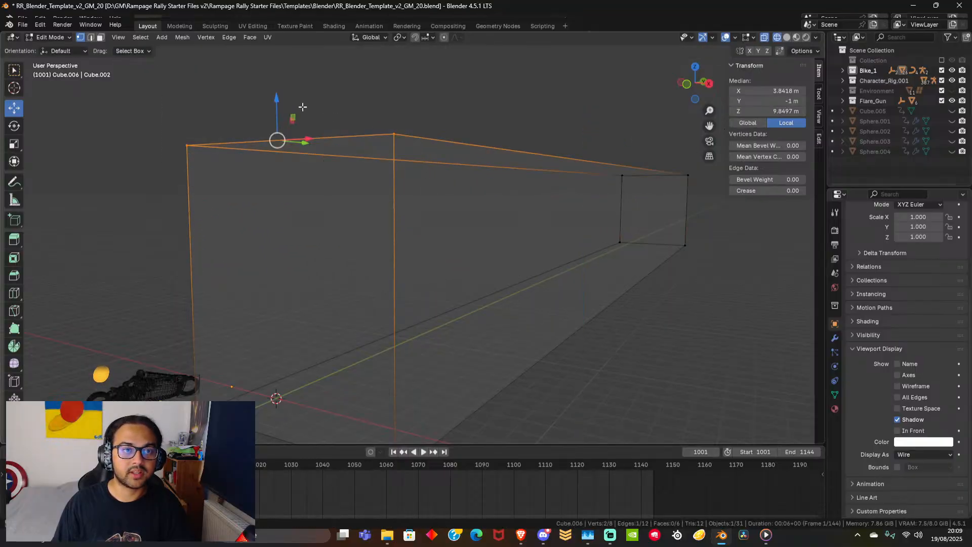
left_click_drag(275, 106, 258, 254)
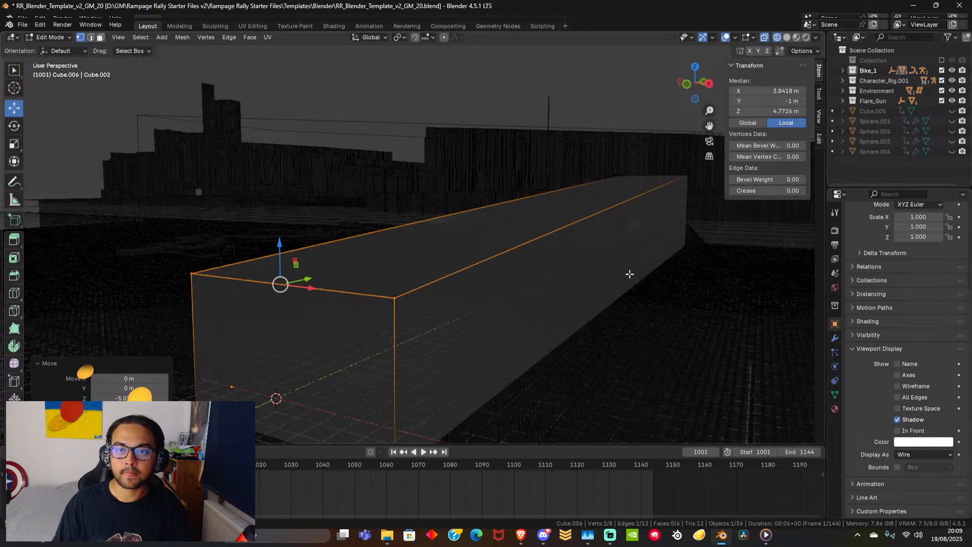
mouse_move(629, 274)
middle_mouse_down()
mouse_move(600, 264)
mouse_move(678, 282)
mouse_move(716, 321)
mouse_move(616, 347)
mouse_move(609, 308)
middle_mouse_up()
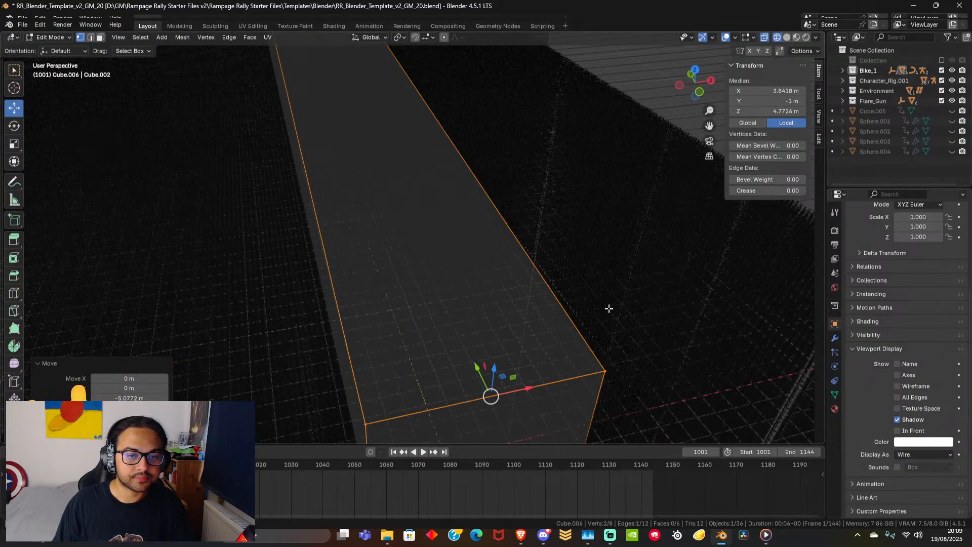
middle_click_drag(598, 274, 598, 240)
scroll(598, 241, "down", 1, "shift")
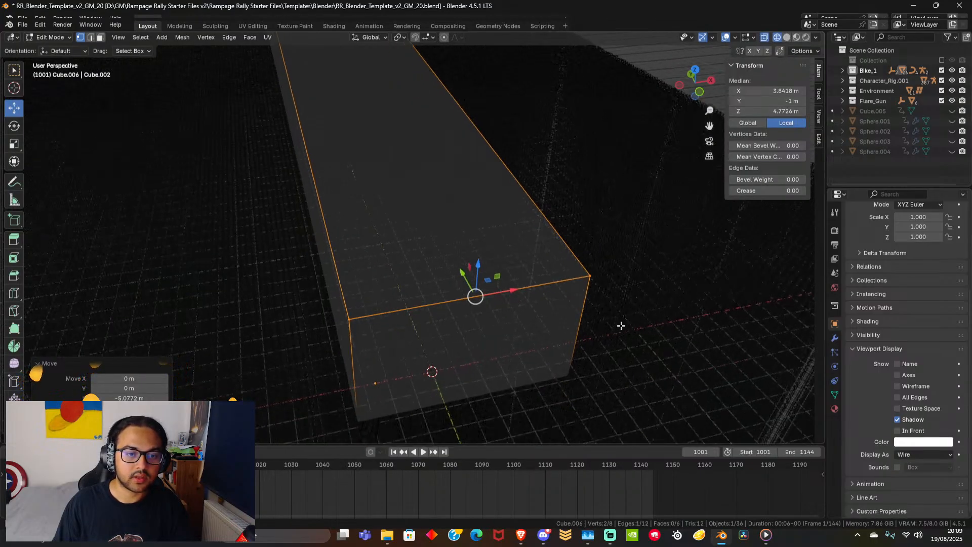
scroll(616, 334, "down", 3, "shift")
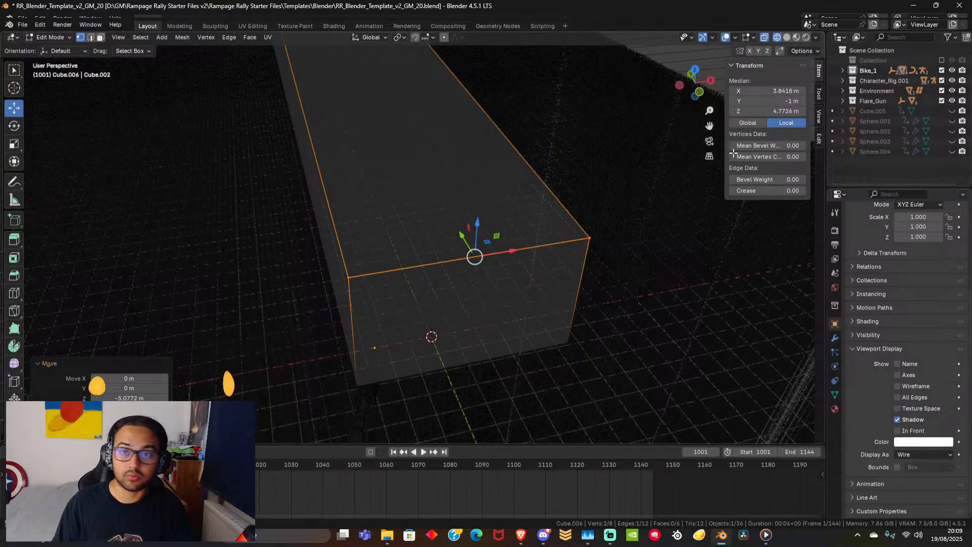
Hide the Environment collection, and move the box's negative-Y end face about 1.62 m outward along Y.
left_click(951, 91)
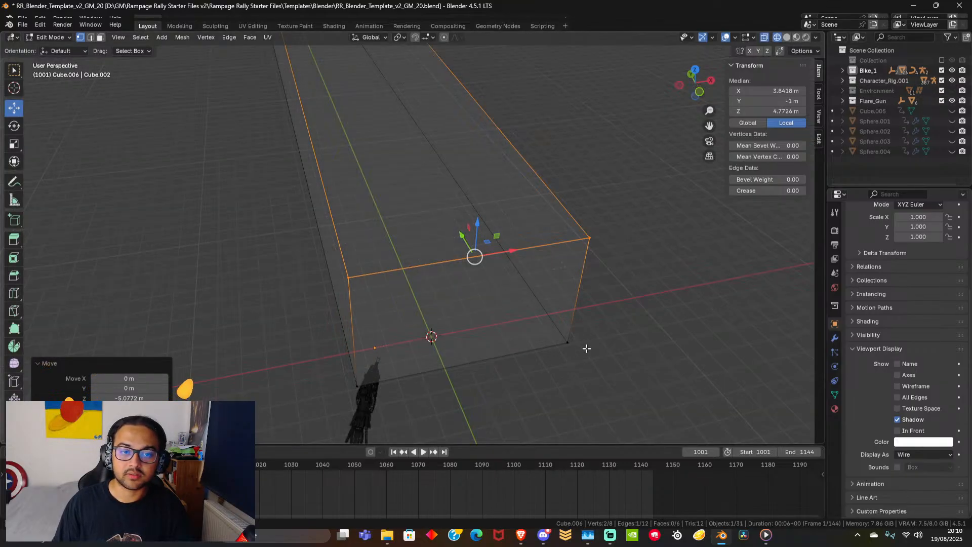
middle_click_drag(586, 347, 486, 273)
left_click_drag(260, 211, 629, 394)
left_click_drag(474, 244, 479, 281)
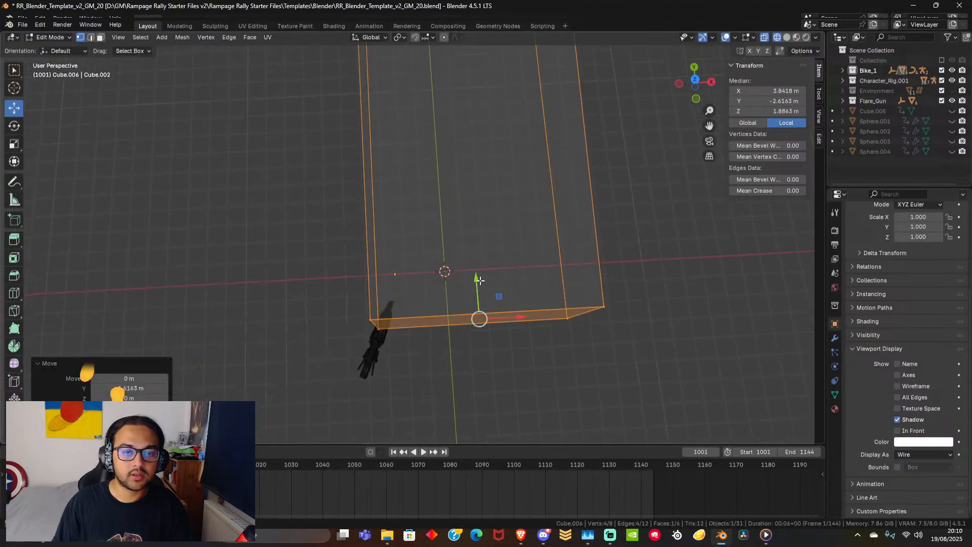
Move the box's vertical corner beside the bike diagonally outward in the XY plane, making the box about 10.6 m by 85 m overall.
left_click_drag(301, 281, 436, 391)
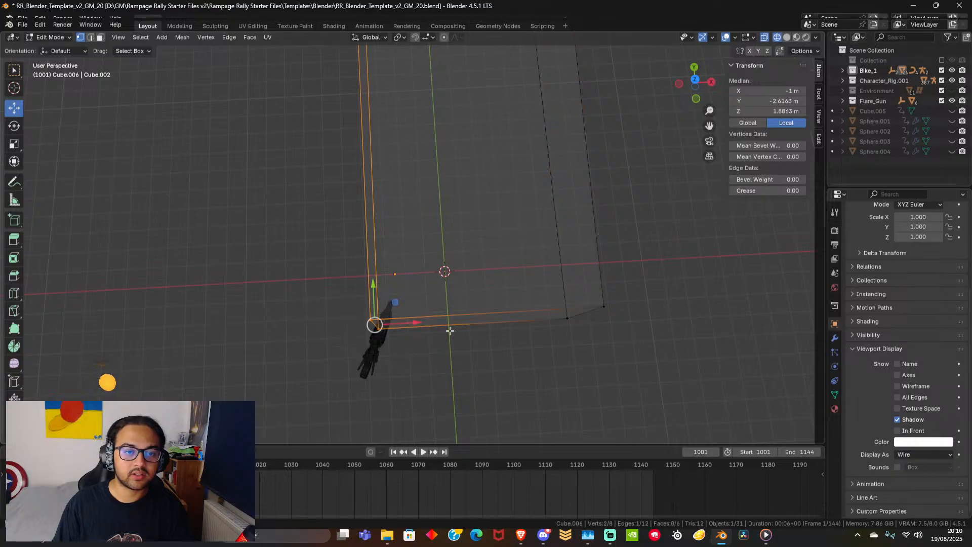
left_click_drag(398, 303, 373, 324)
left_click(519, 390)
middle_click_drag(518, 390, 491, 335)
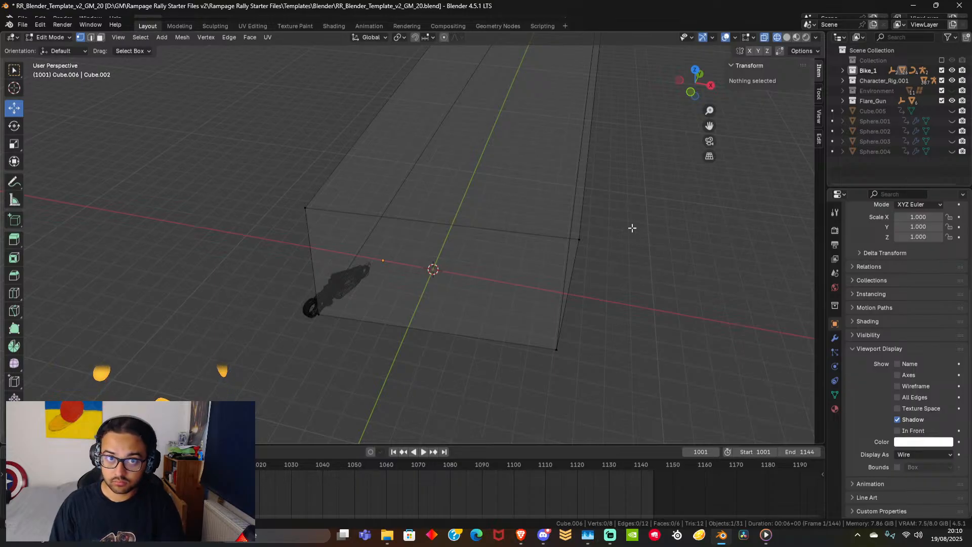
Return to Object Mode and switch the viewport shading to Solid.
key("KP_1")
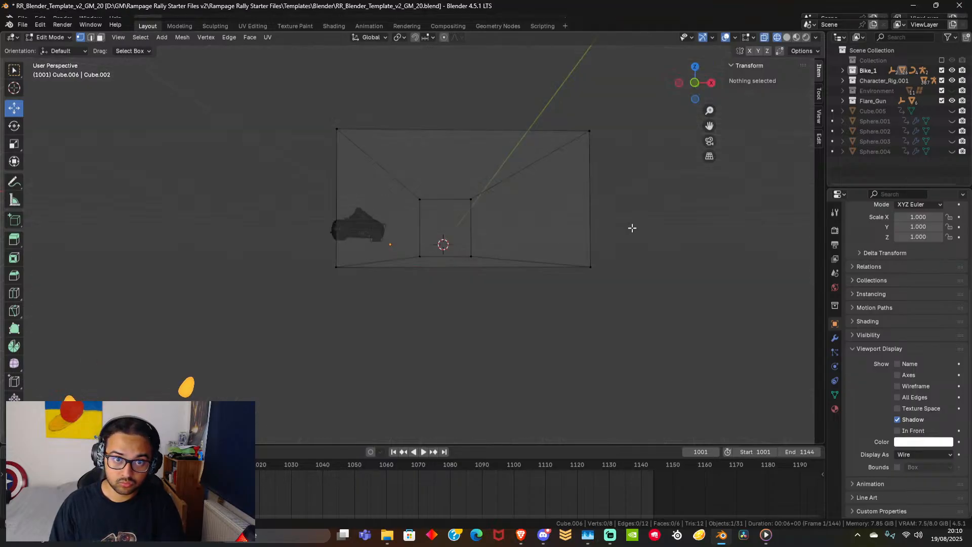
key("Tab")
key("z")
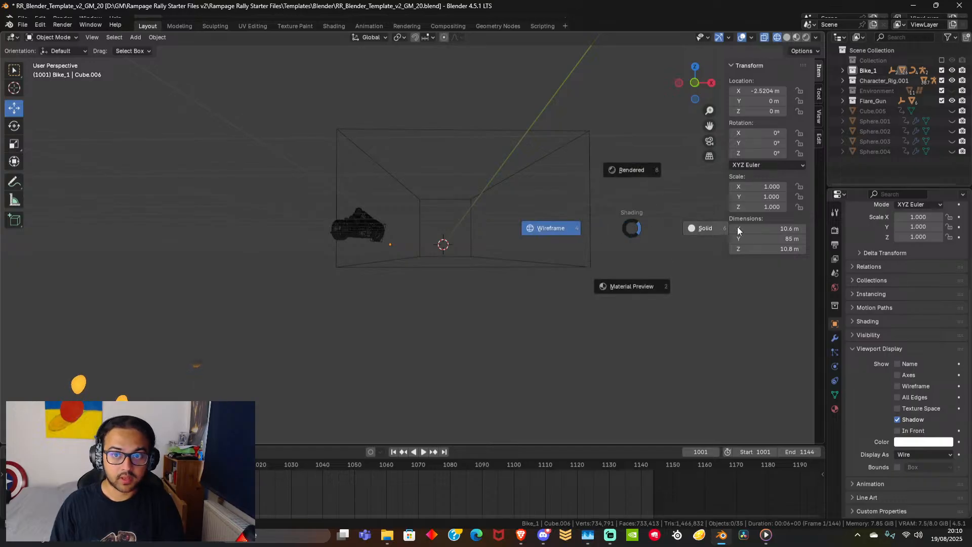
left_click(711, 223)
mouse_move(709, 220)
middle_mouse_down()
mouse_move(478, 278)
mouse_move(456, 340)
mouse_move(499, 353)
mouse_move(477, 365)
middle_mouse_up()
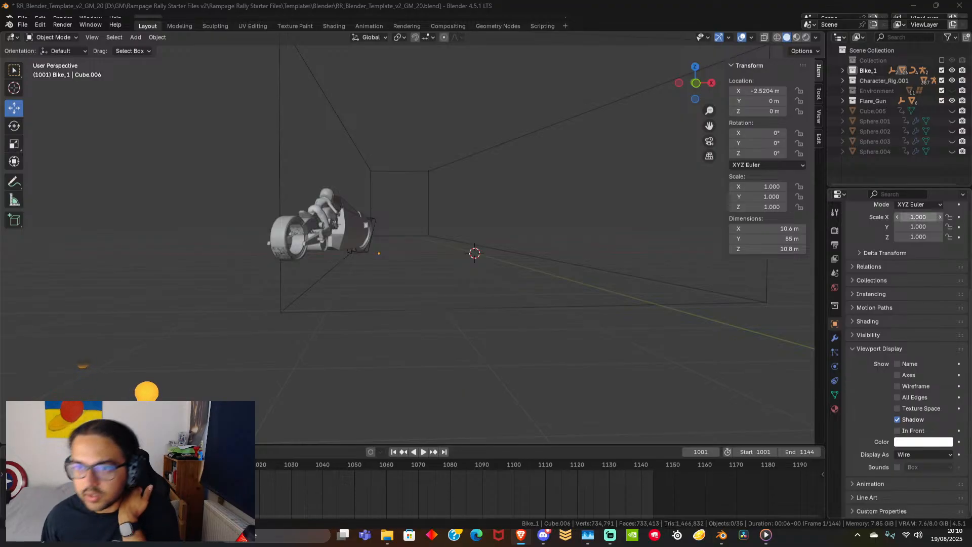
Select the wireframe box and add Fluid physics to it with the type set to Domain.
left_click(555, 261)
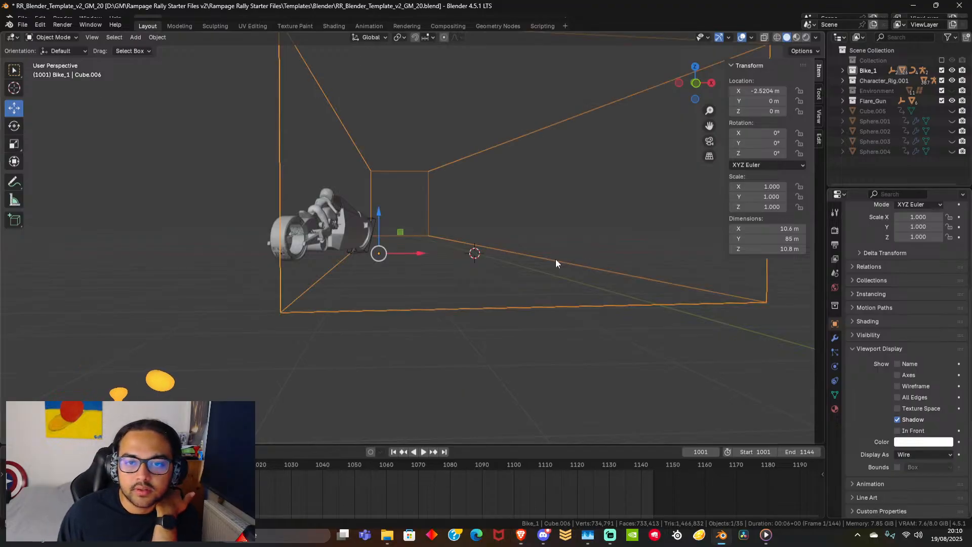
left_click(835, 366)
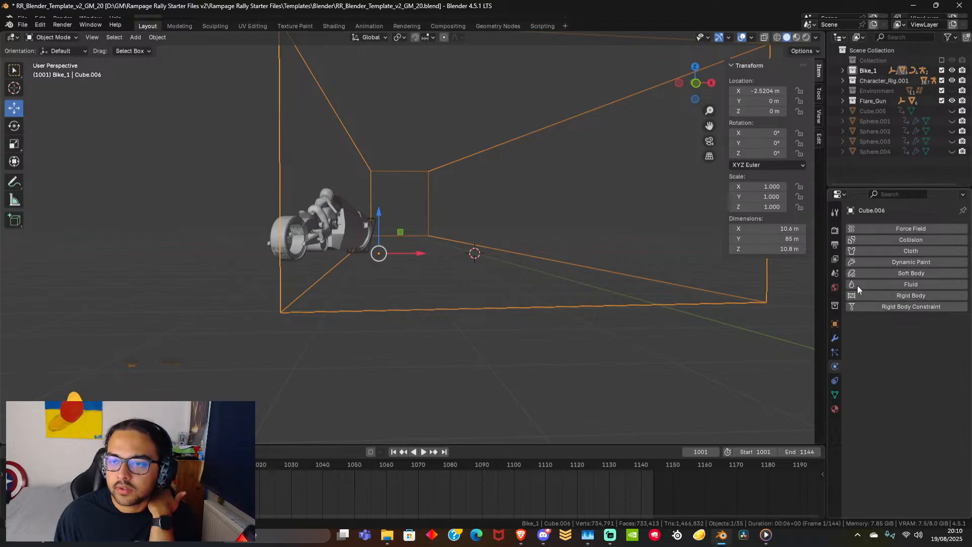
left_click(892, 282)
left_click(907, 338)
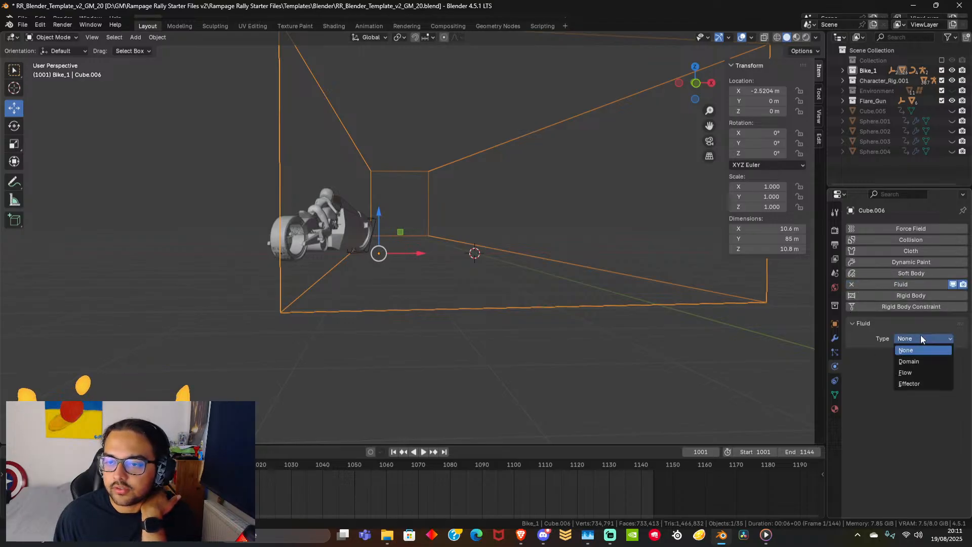
left_click(918, 350)
Try a resolution of 120 divisions for the gas domain, and set it back to 32.
scroll(863, 361, "down", 1)
scroll(863, 362, "down", 3)
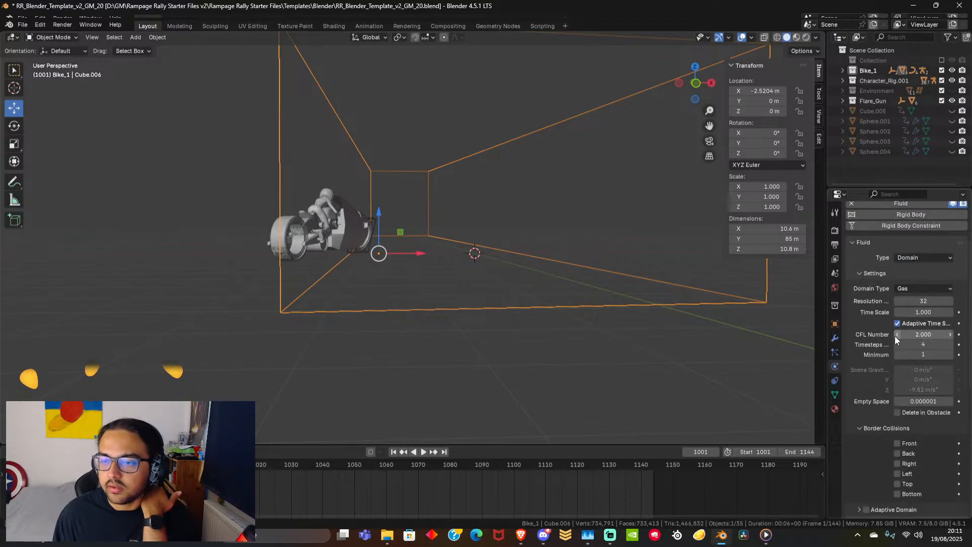
left_click(925, 301)
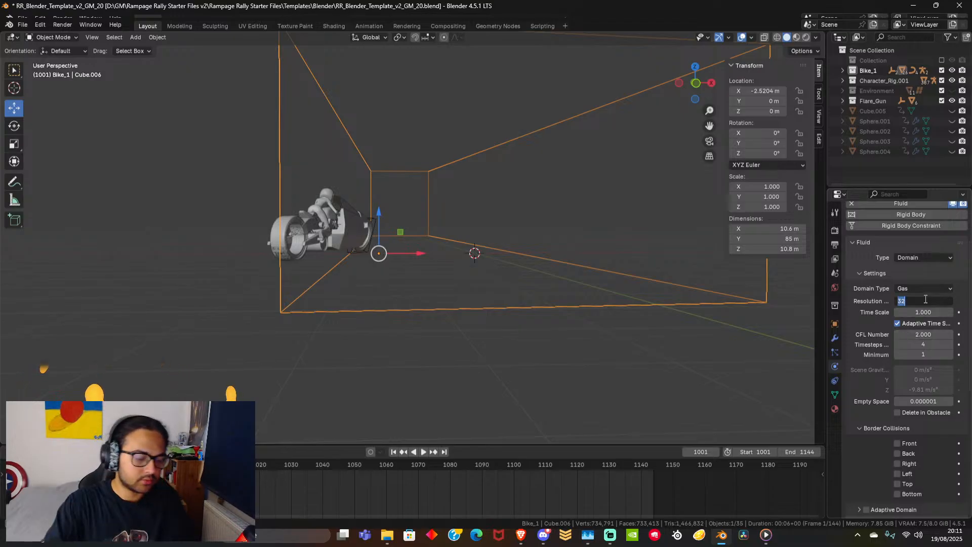
type("120")
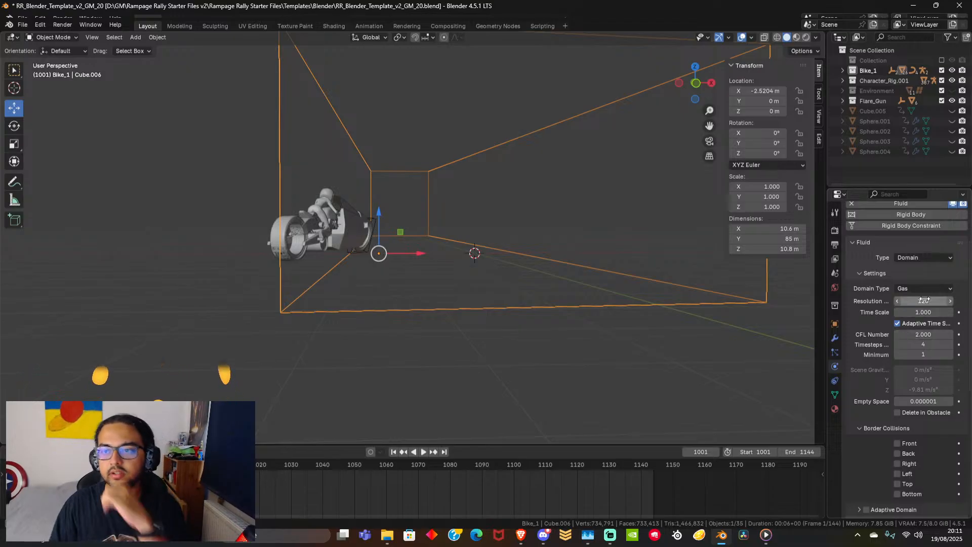
left_click(924, 302)
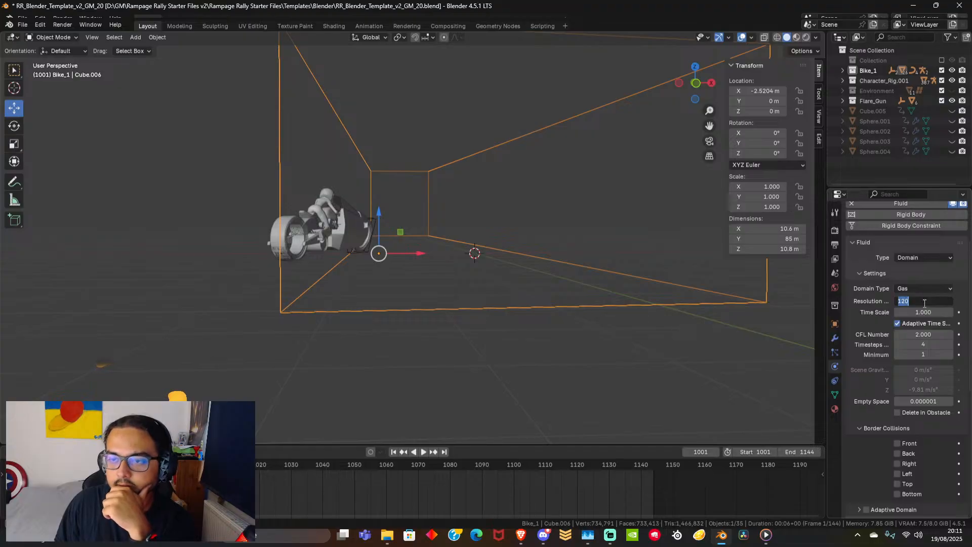
type("32")
key("Return")
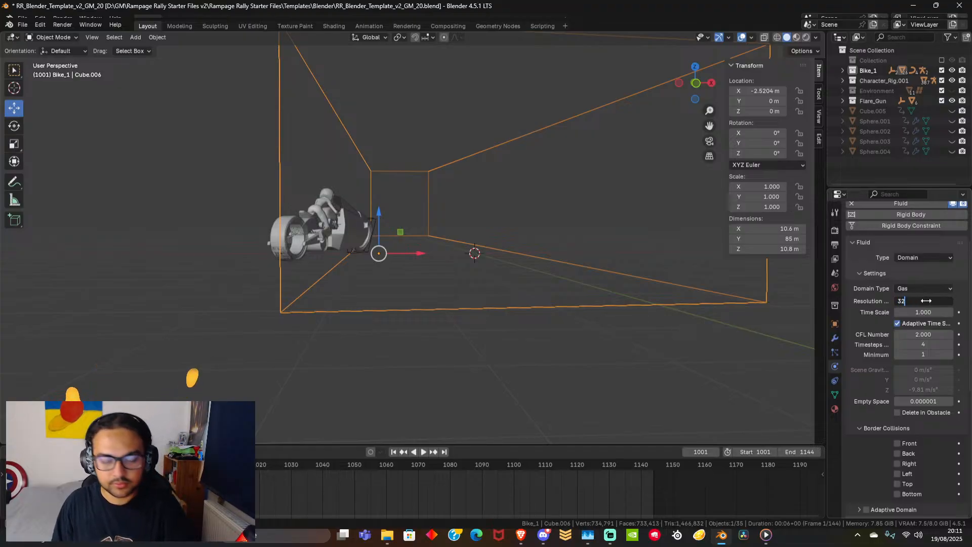
Enable Adaptive Domain for the gas domain and set its resolution to 64 divisions.
scroll(863, 302, "down", 2)
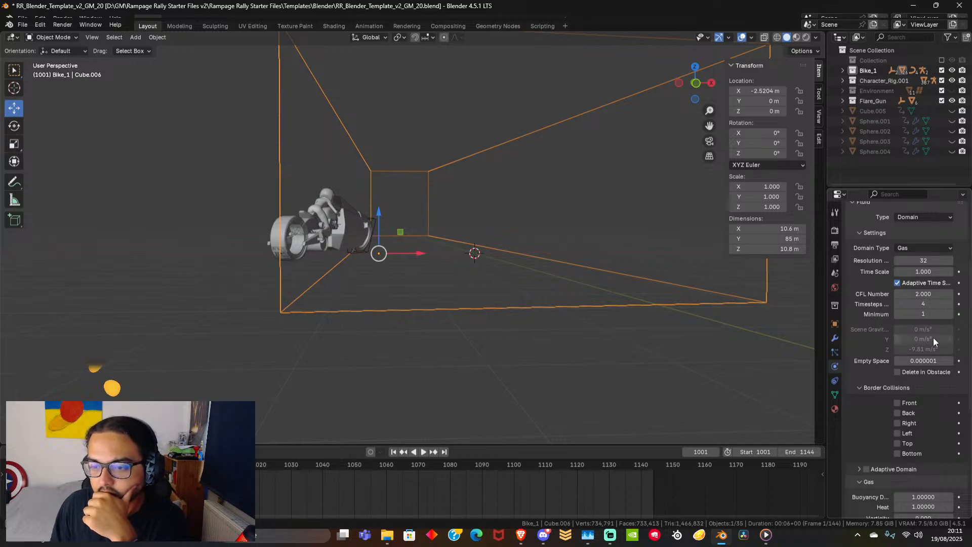
left_click(865, 469)
scroll(867, 446, "down", 6)
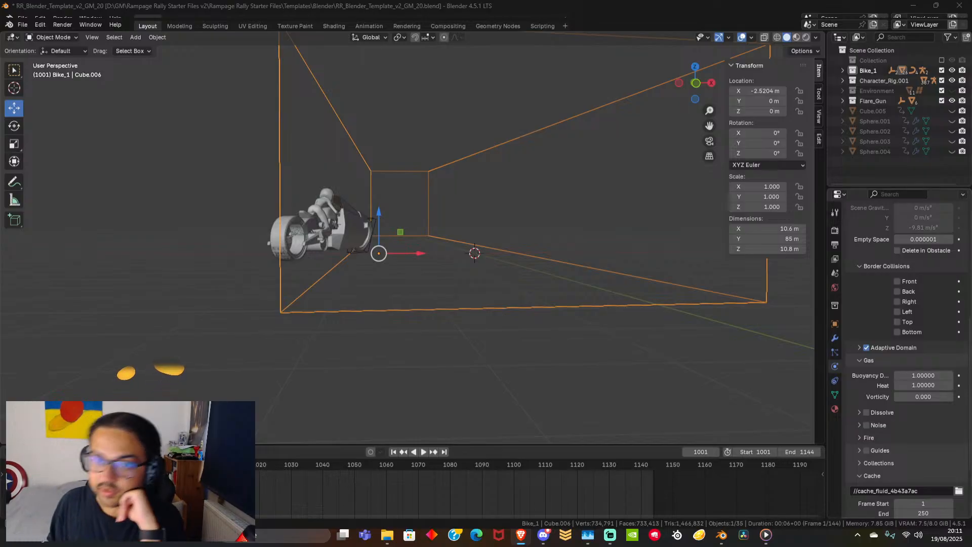
scroll(938, 277, "up", 7)
left_click(926, 280)
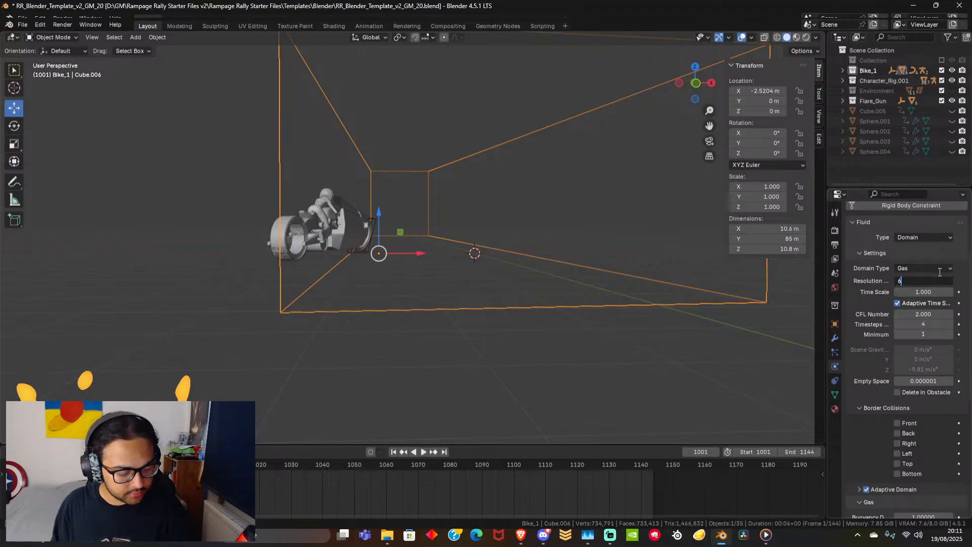
type("64")
key("Return")
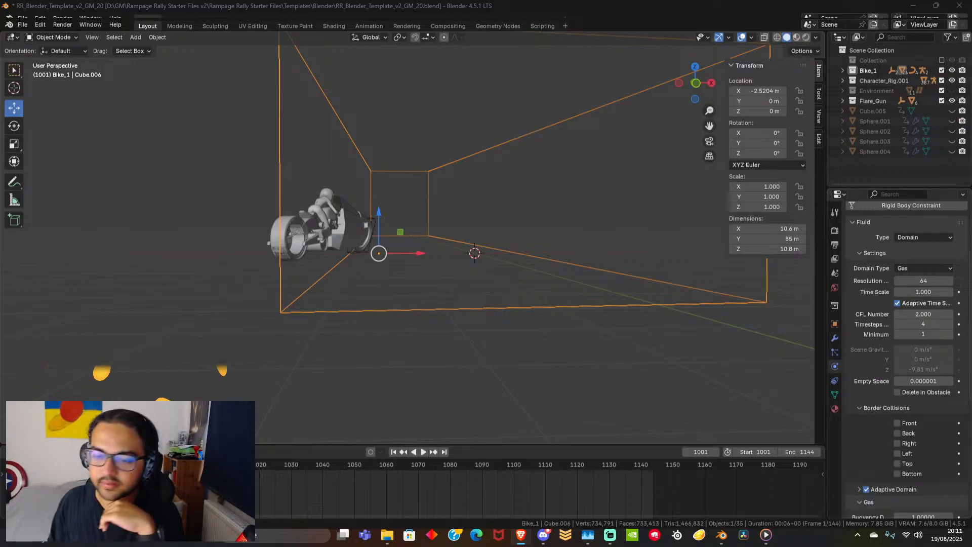
Set the fluid cache's frame range to start at 1001 and end at 1144.
scroll(906, 359, "down", 10)
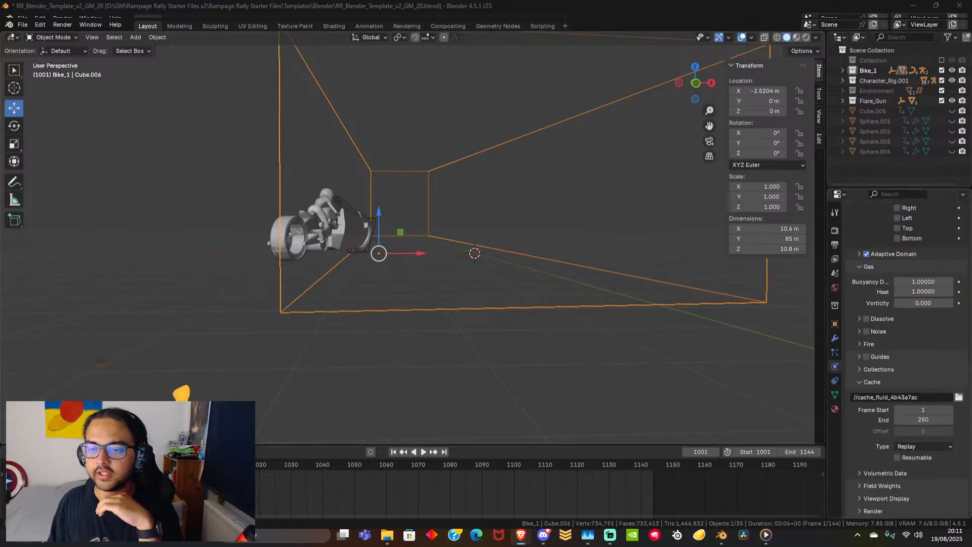
left_click(924, 409)
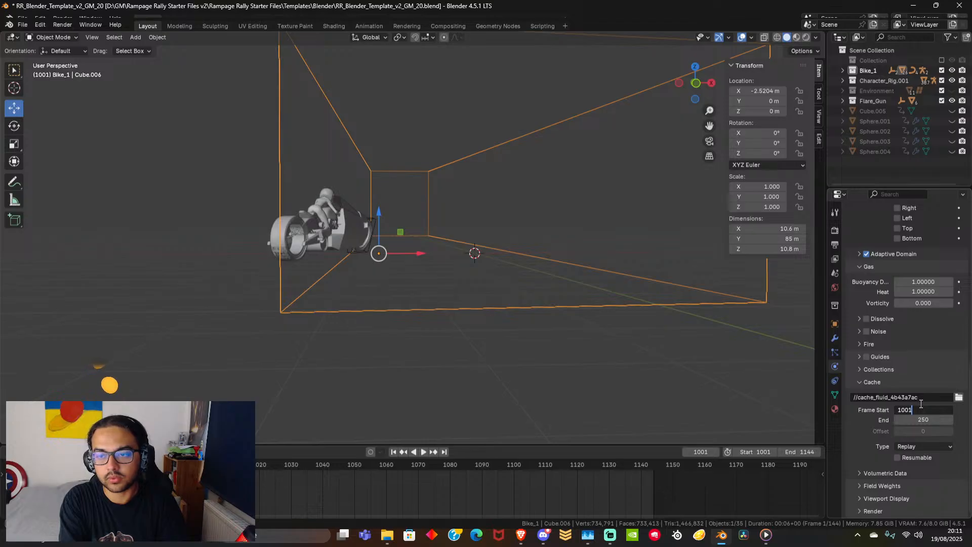
left_click(926, 420)
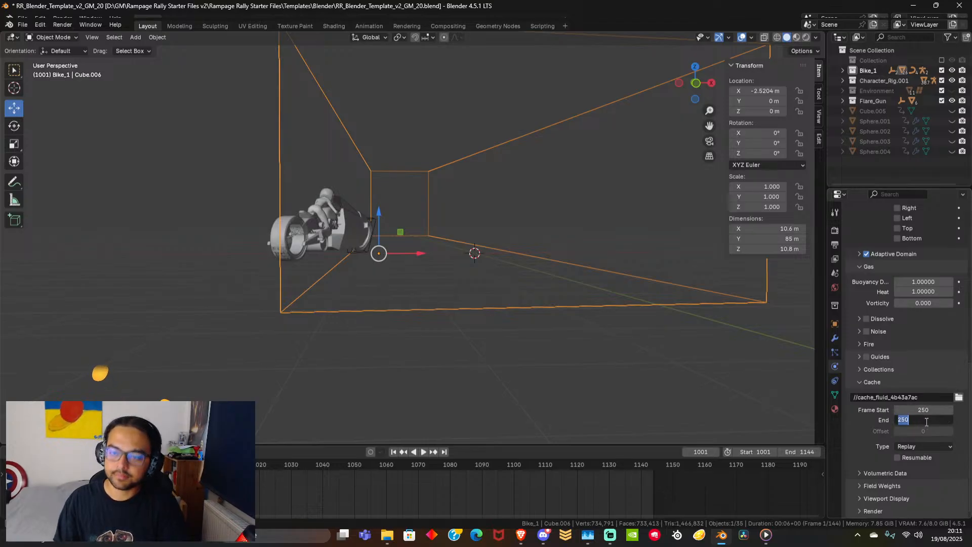
type("144")
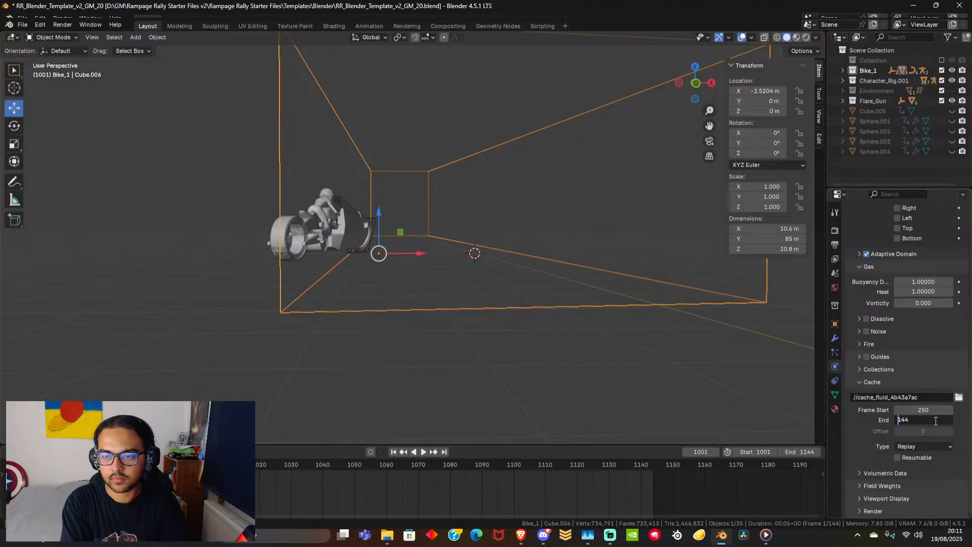
key("Return")
left_click(919, 409)
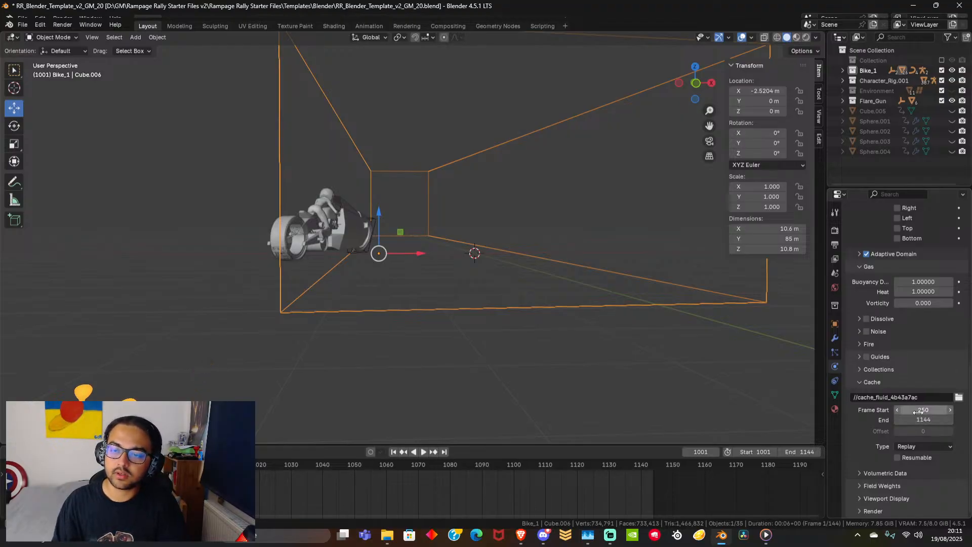
type("1001")
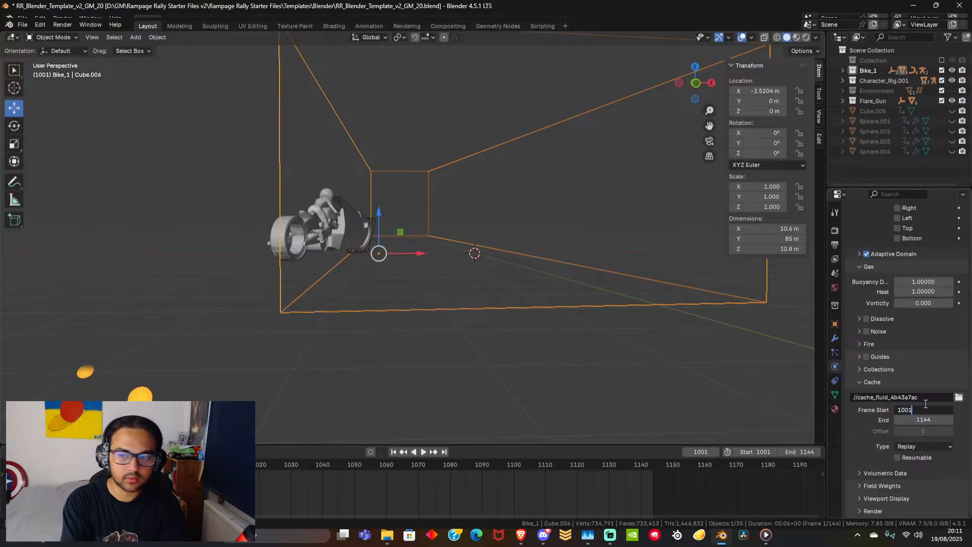
key("Return")
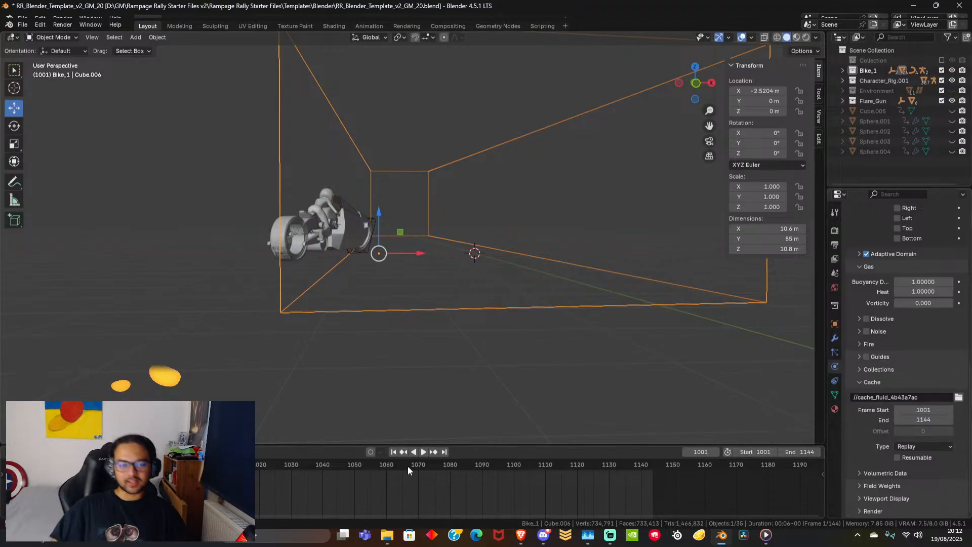
Play and scrub the simulation to frame 1052, examining the smoke and the domain box against the moving bike.
key("space")
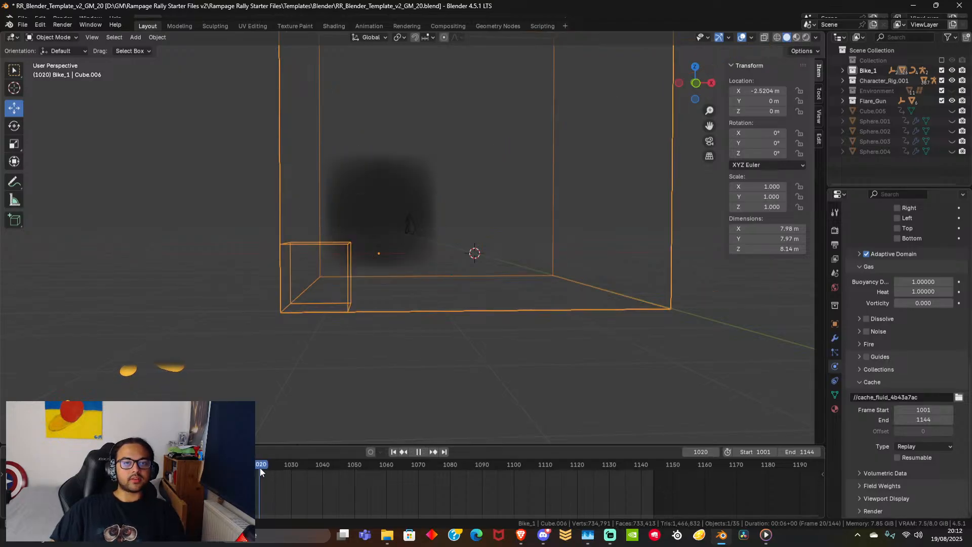
key("space")
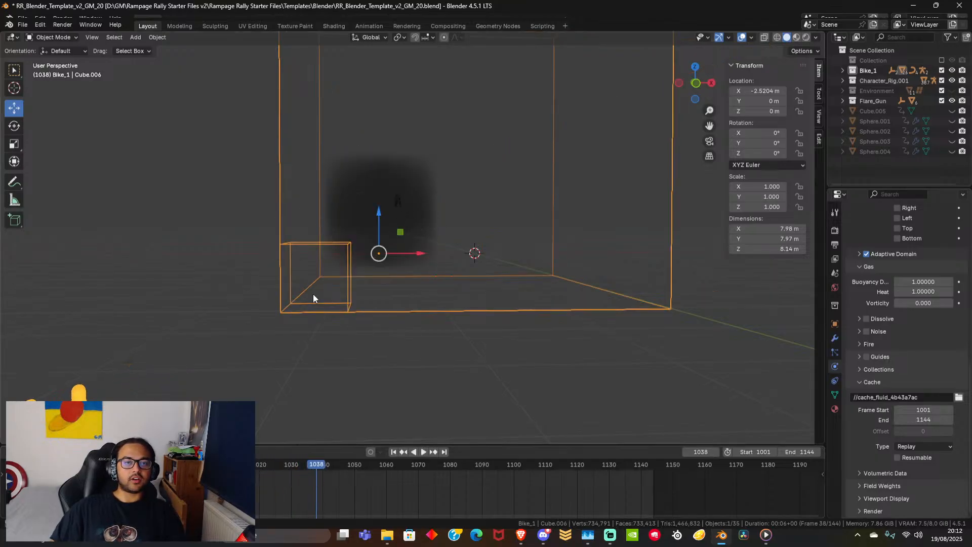
middle_click_drag(314, 295, 347, 317)
scroll(342, 310, "down", 5)
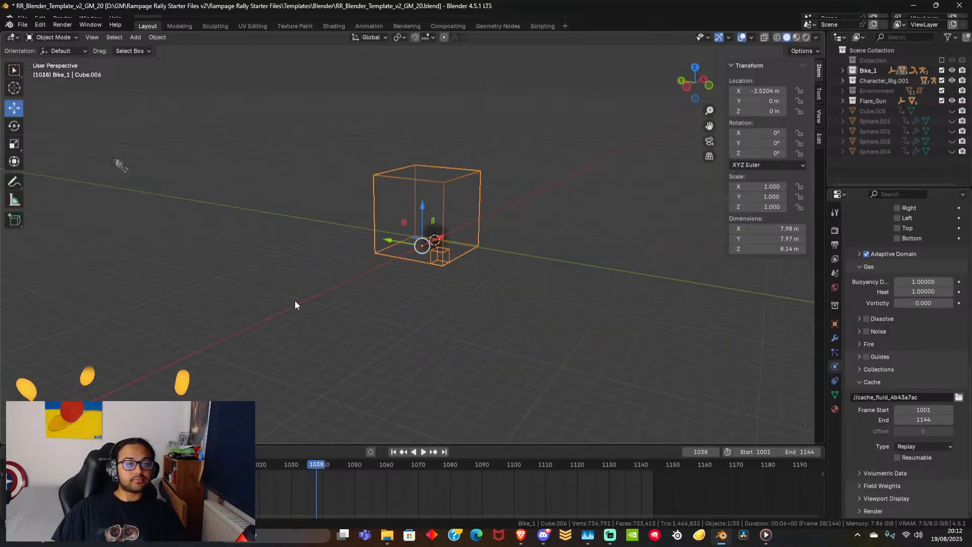
middle_click_drag(278, 298, 360, 351)
key("space")
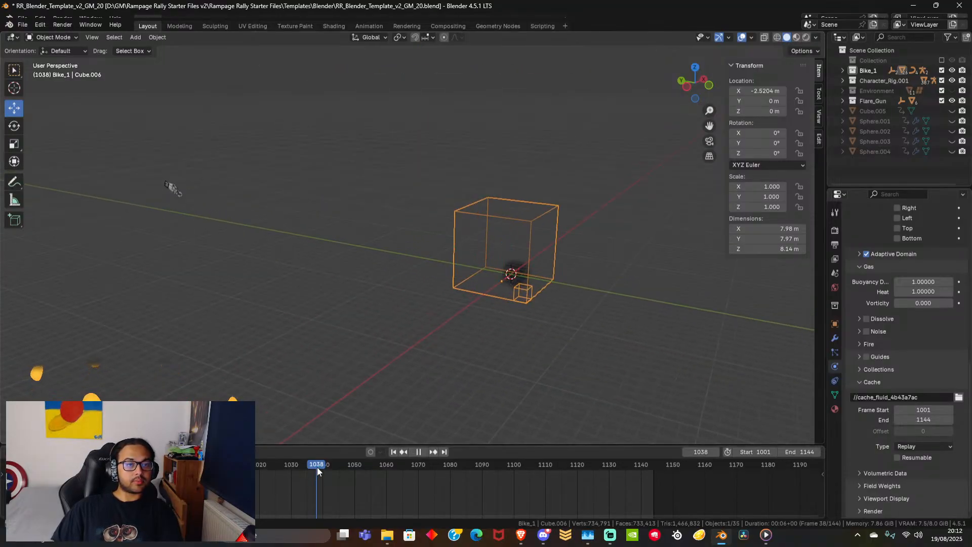
left_click_drag(332, 470, 364, 473)
key("space")
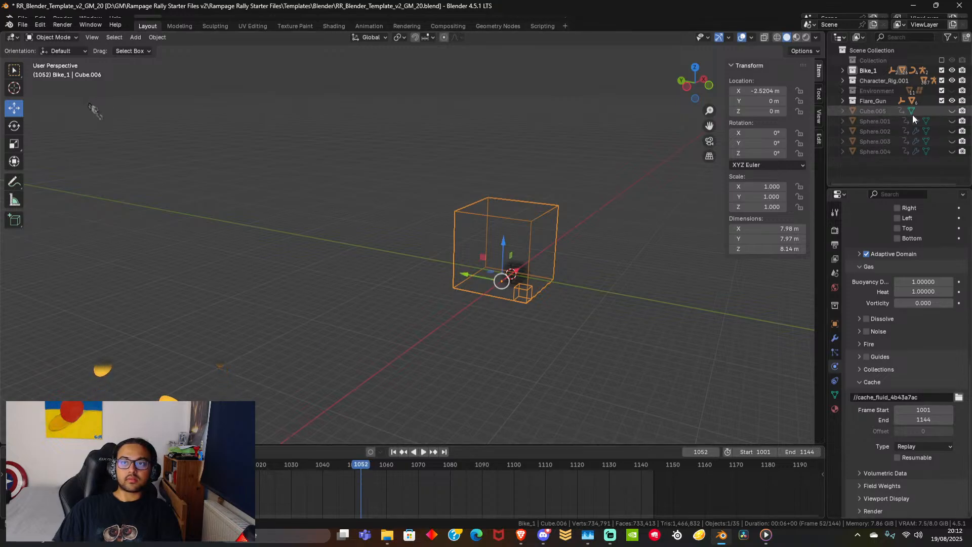
Show the Environment collection in the viewport and move the animation to frame 1053.
left_click(952, 91)
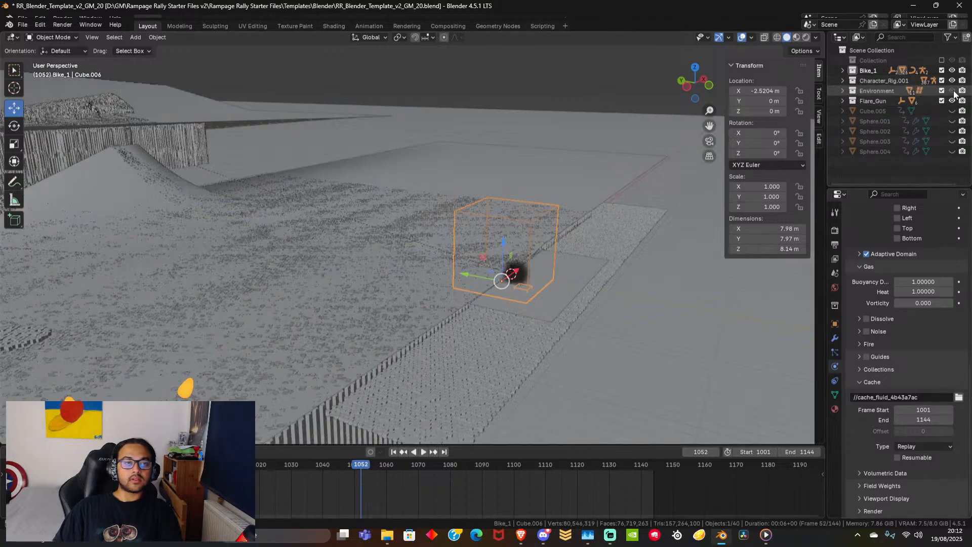
left_click(358, 464)
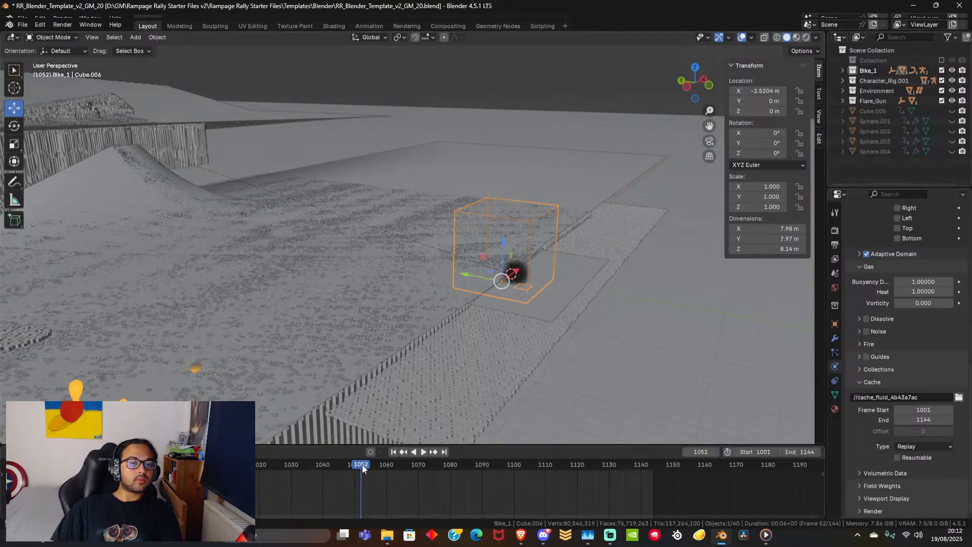
key("space")
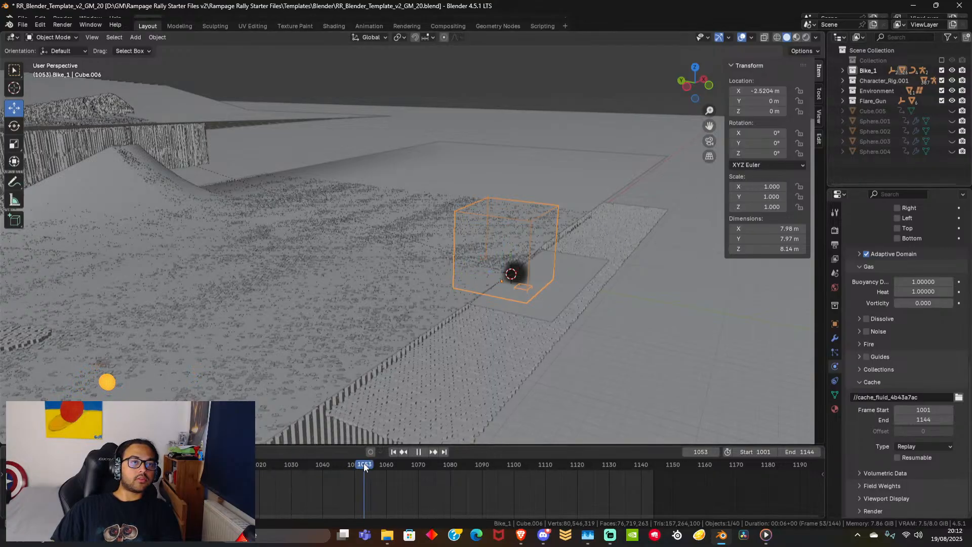
key("Escape")
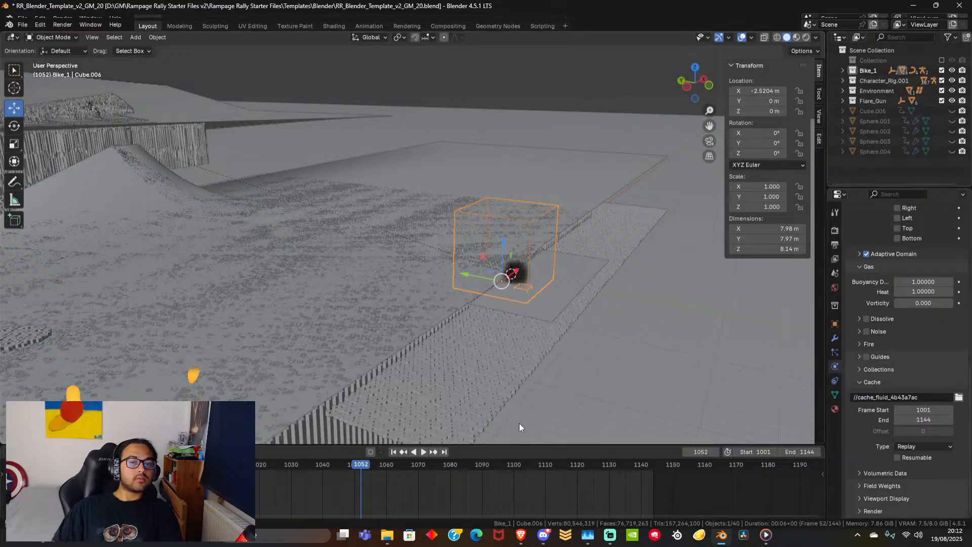
left_click(363, 464)
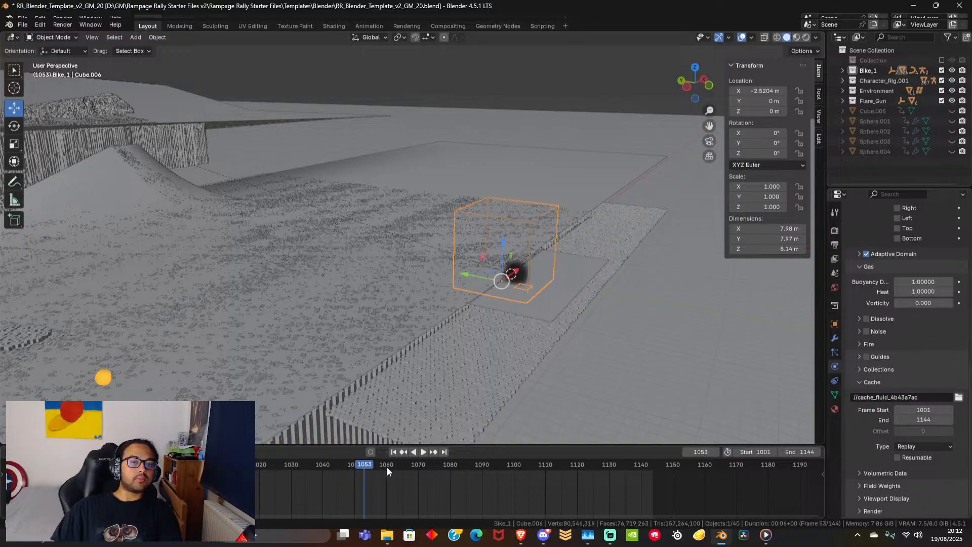
Set the end frame of the fluid cache to 1053.
double_click(911, 420)
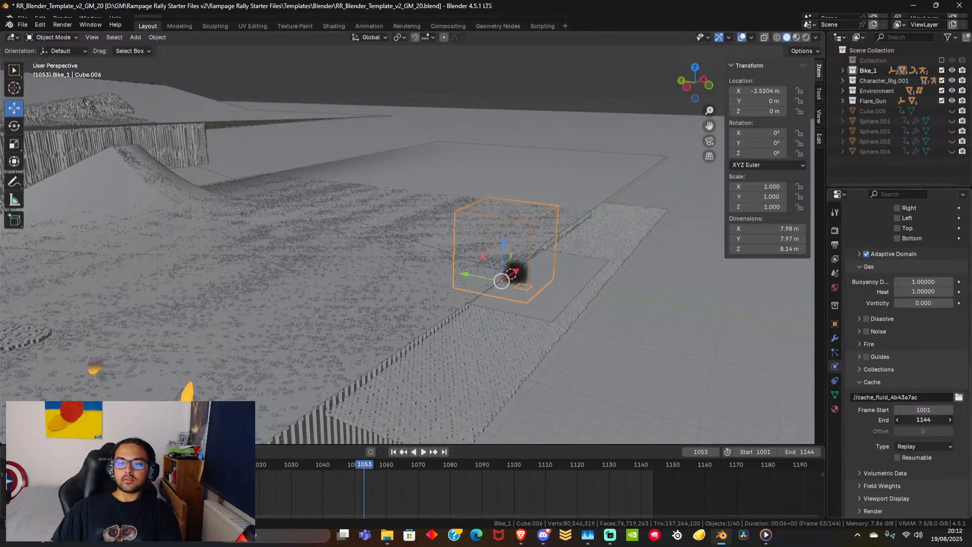
key("BackSpace")
key("BackSpace")
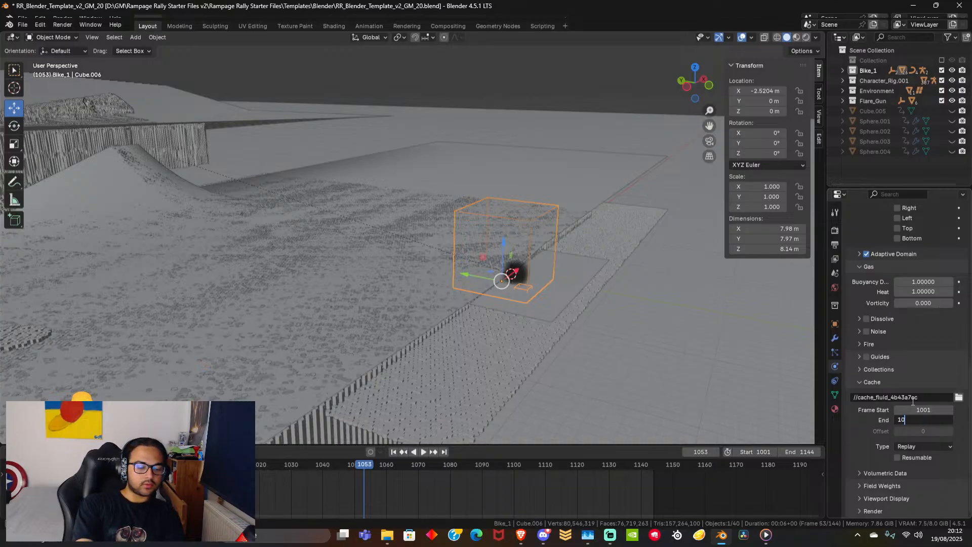
type("053")
key("Return")
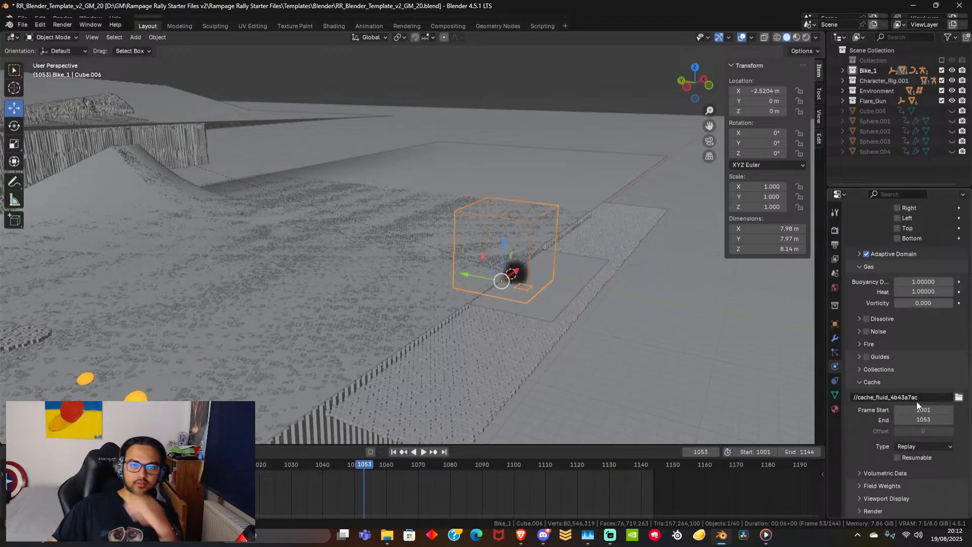
Return the animation to frame 1001 at the bike's starting position and save the file.
left_click_drag(272, 465, 198, 465)
middle_click_drag(531, 346, 457, 327)
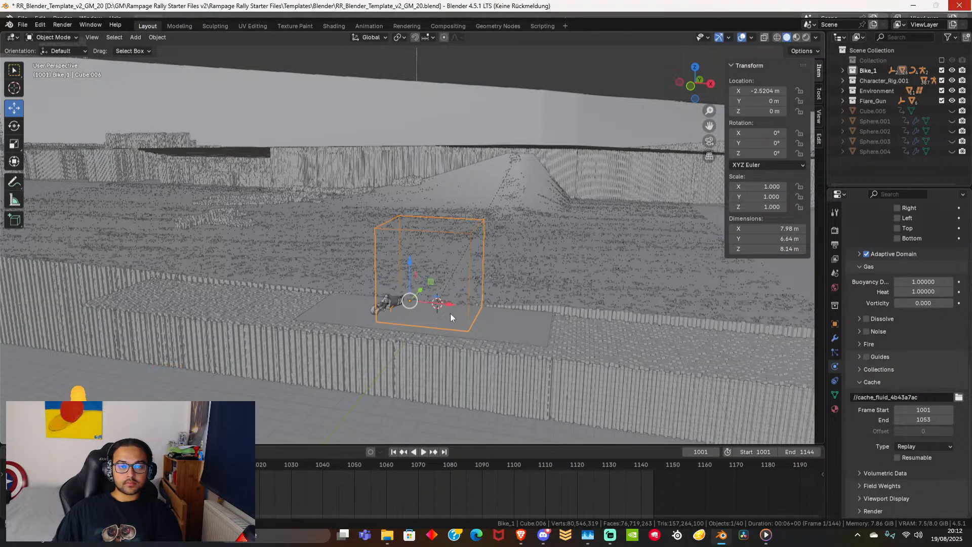
scroll(451, 314, "up", 3)
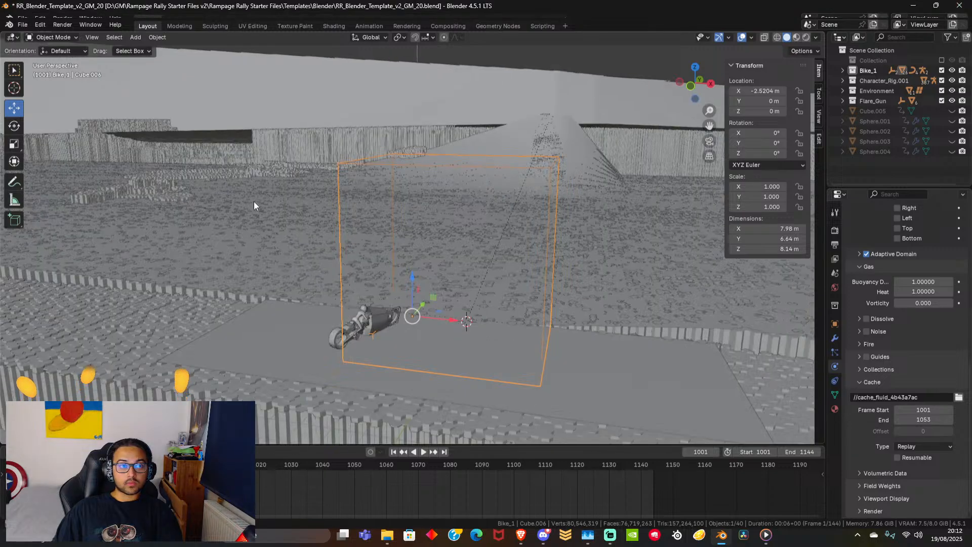
left_click(24, 24)
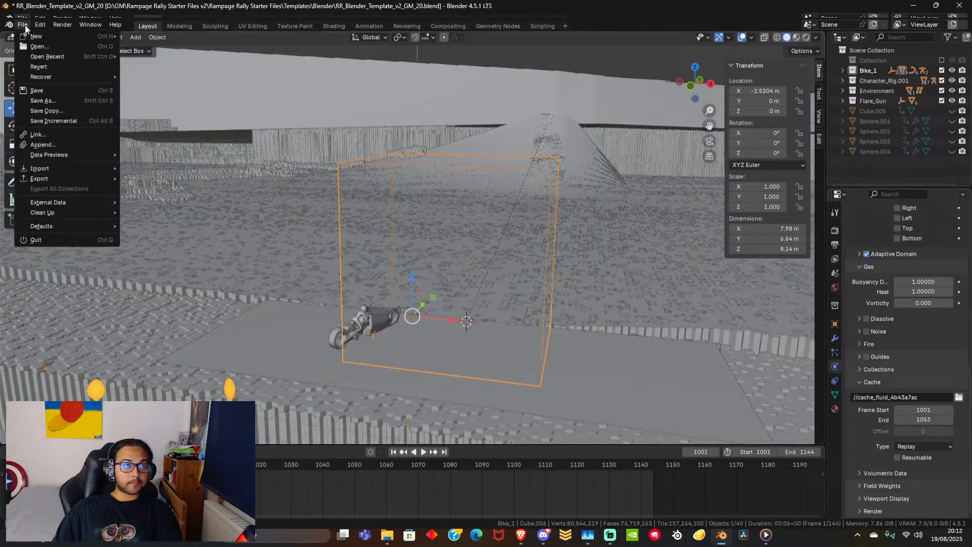
left_click(54, 89)
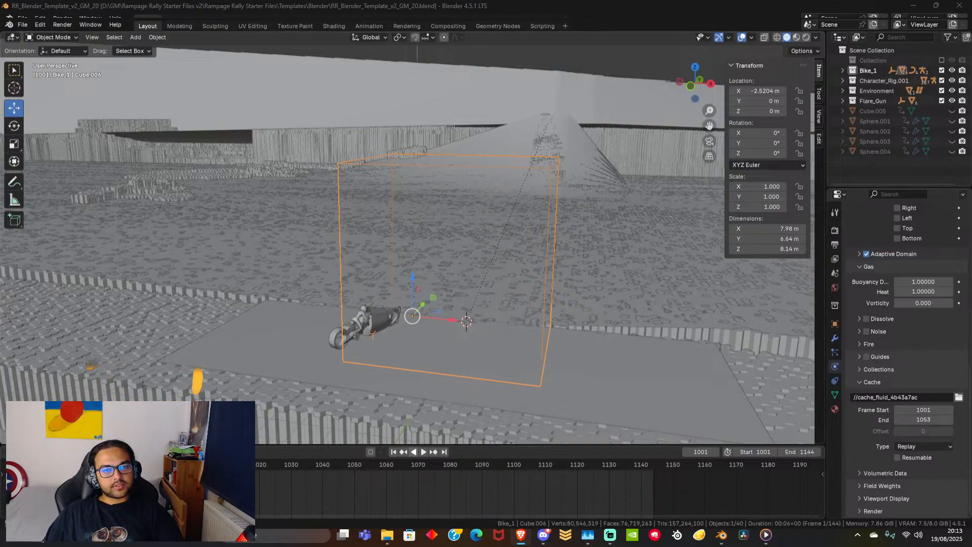
Expand the Bike_1 collection and look through the objects it contains.
scroll(906, 355, "up", 6)
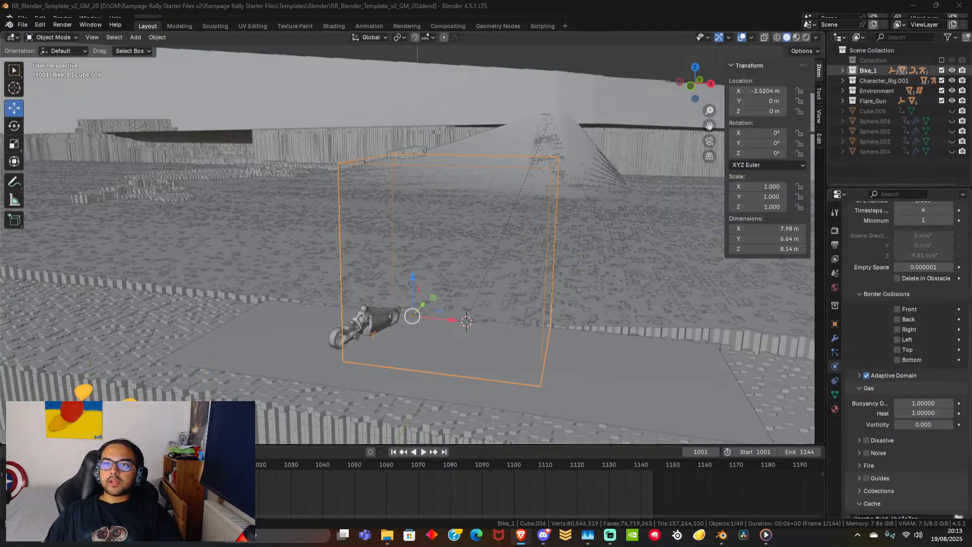
left_click(842, 70)
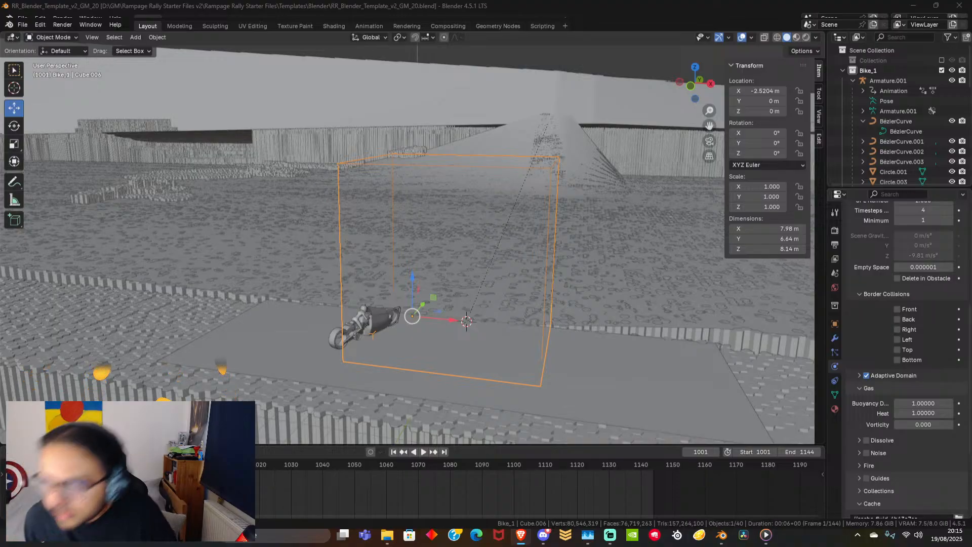
scroll(901, 101, "down", 4)
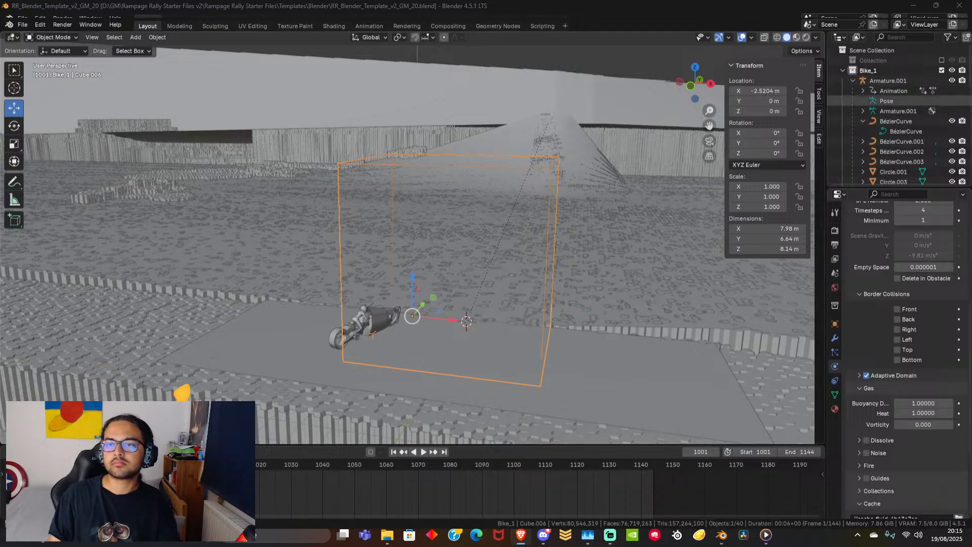
scroll(901, 111, "up", 4)
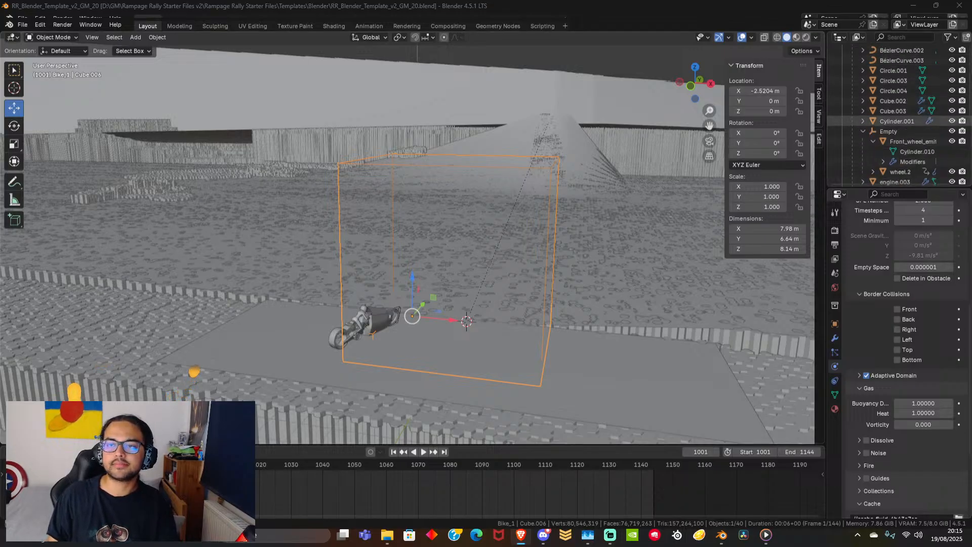
scroll(901, 116, "down", 6)
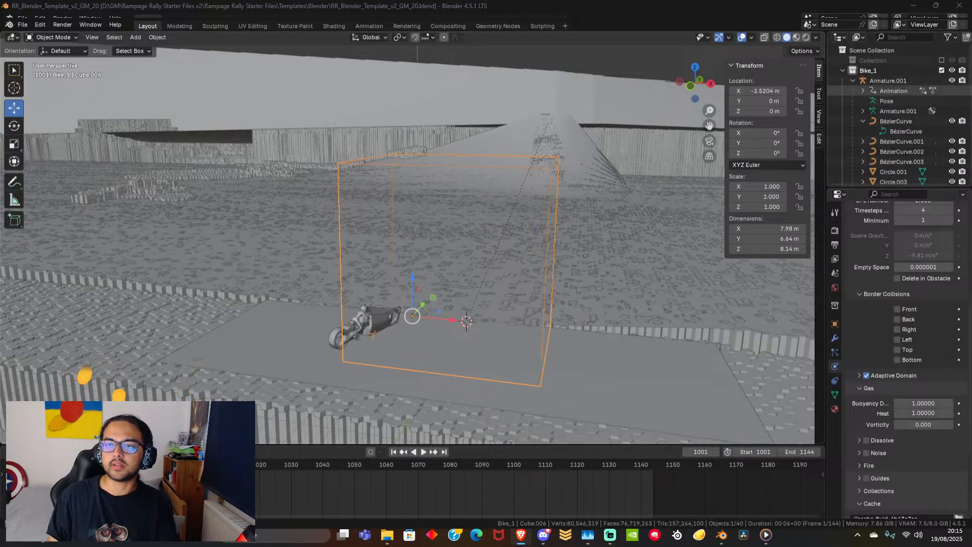
scroll(901, 137, "down", 5)
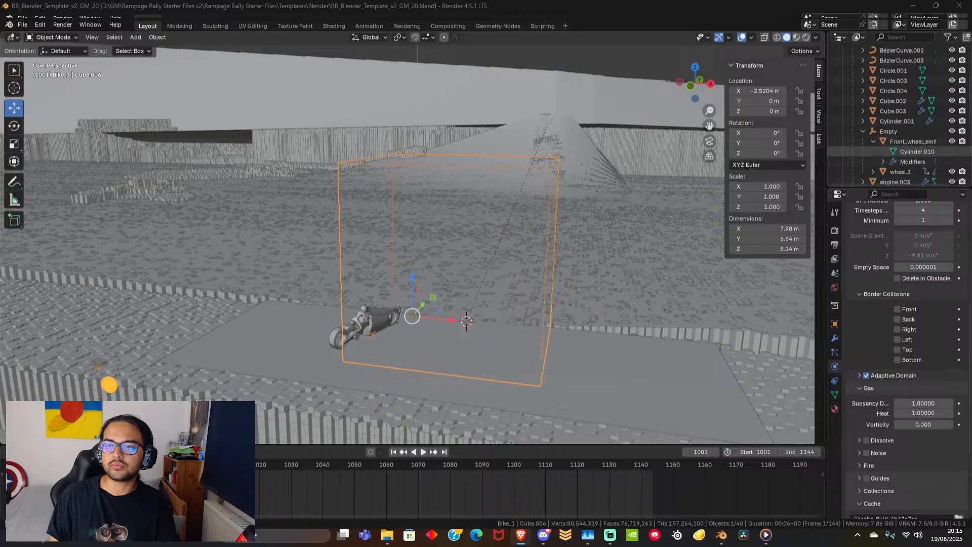
scroll(901, 141, "up", 8)
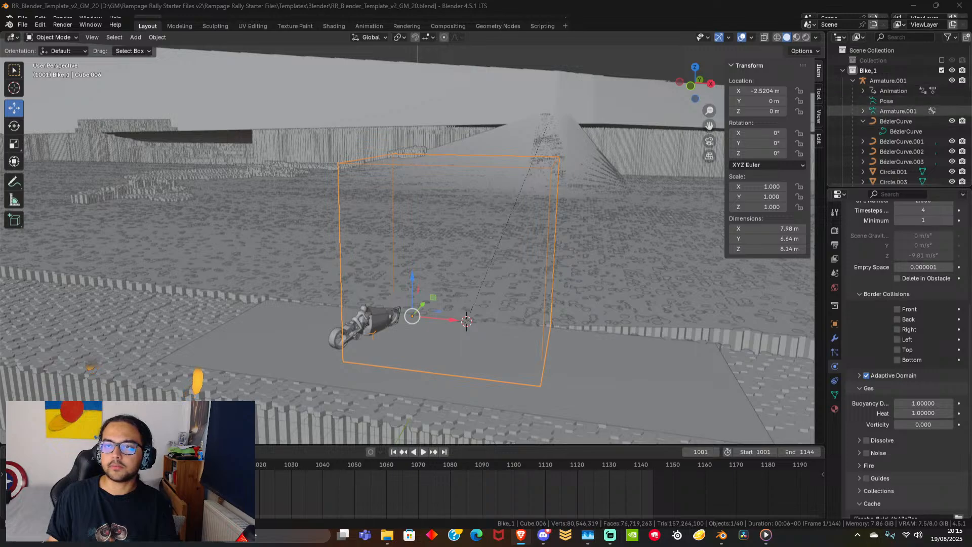
Exclude the back wheel emitter on the bike from renders while keeping it shown in viewports.
scroll(900, 141, "down", 6)
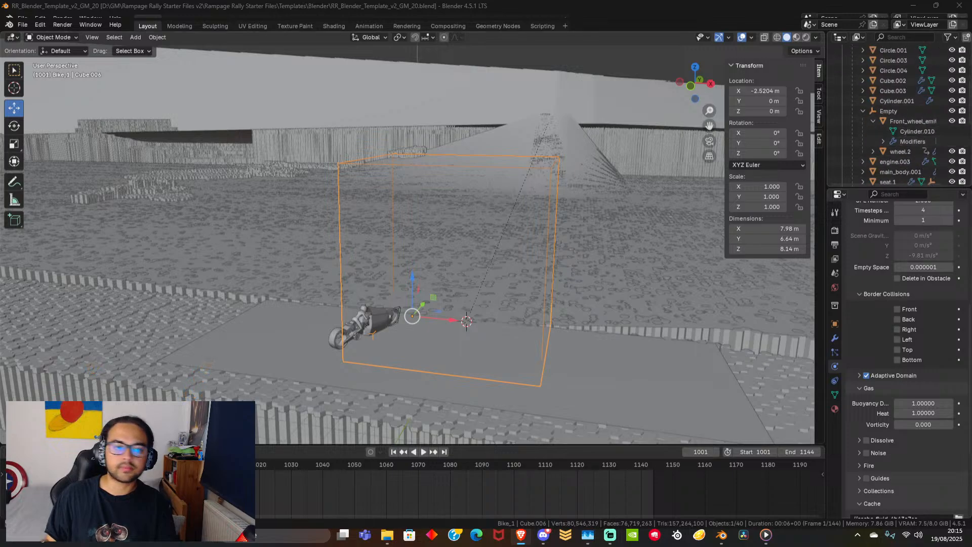
middle_click_drag(347, 315, 468, 225, "shift")
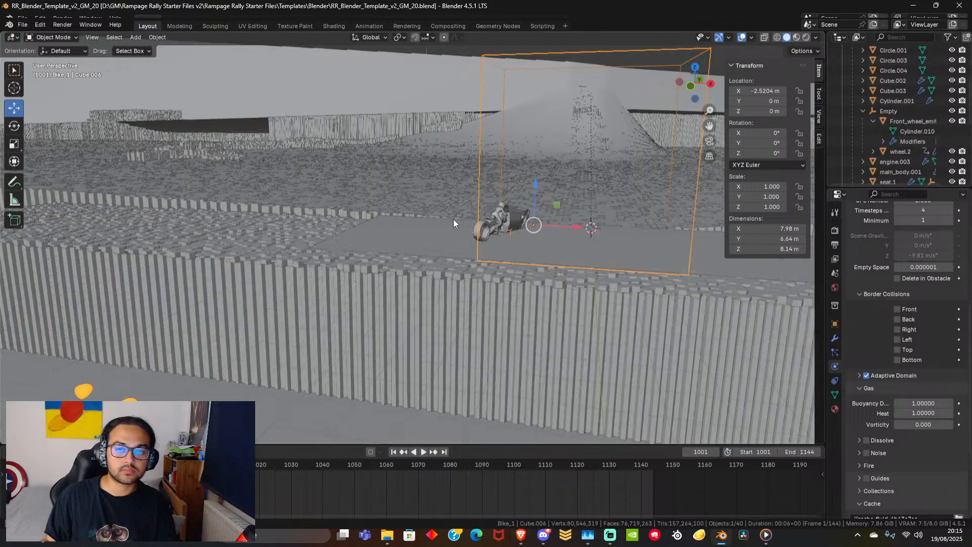
scroll(451, 219, "up", 1)
scroll(518, 251, "up", 2)
scroll(517, 249, "up", 1)
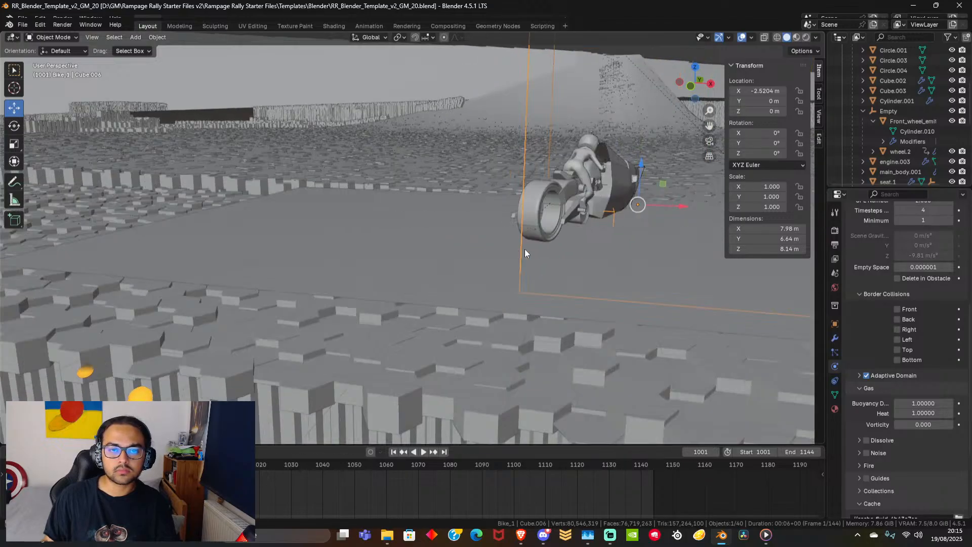
left_click(537, 237)
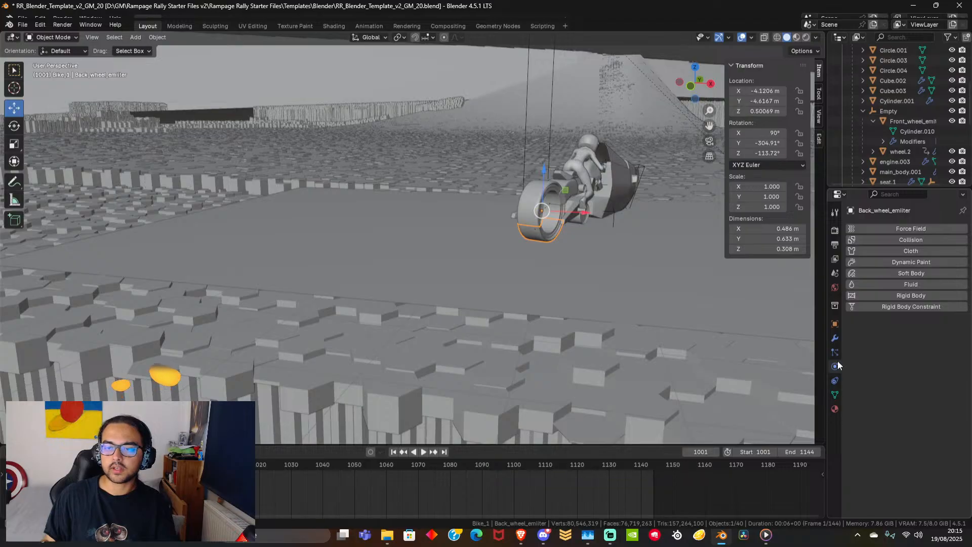
left_click(835, 322)
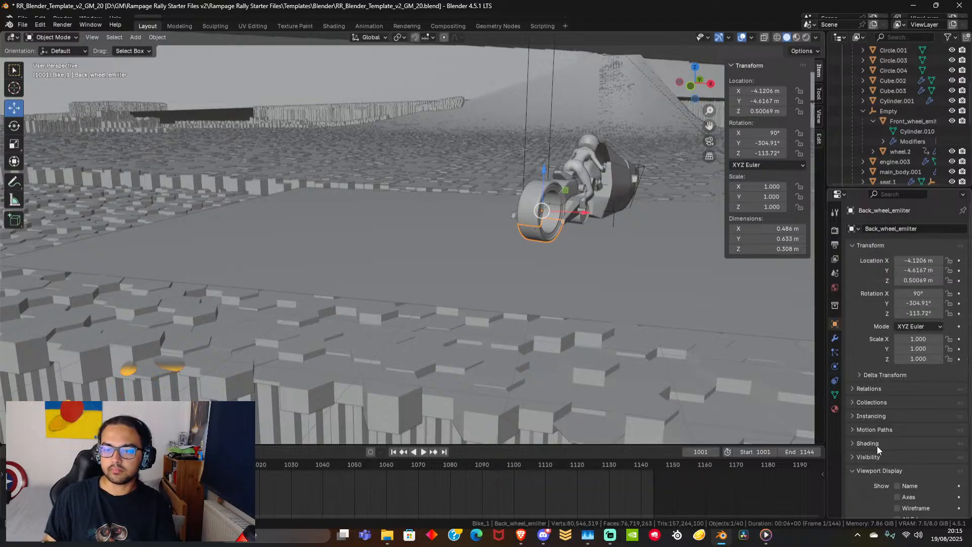
left_click(857, 457)
scroll(879, 434, "down", 3)
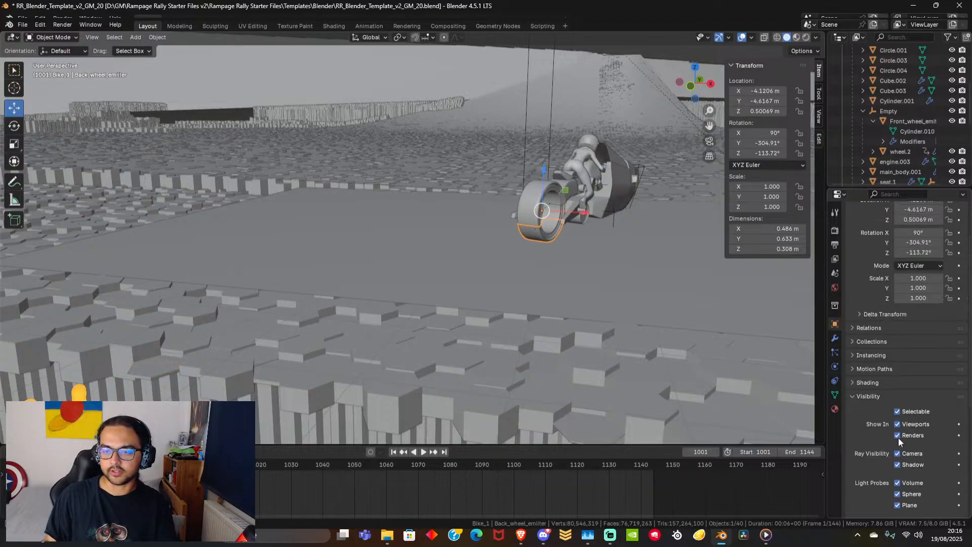
left_click(896, 436)
Exclude the front wheel emitter from renders and save the file.
key("KP_Decimal")
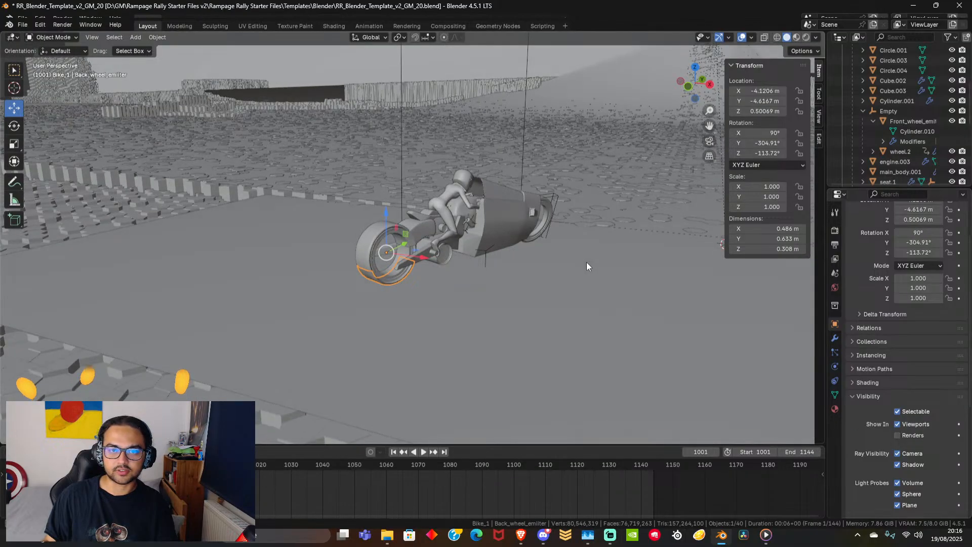
scroll(577, 255, "up", 3)
scroll(579, 260, "up", 2)
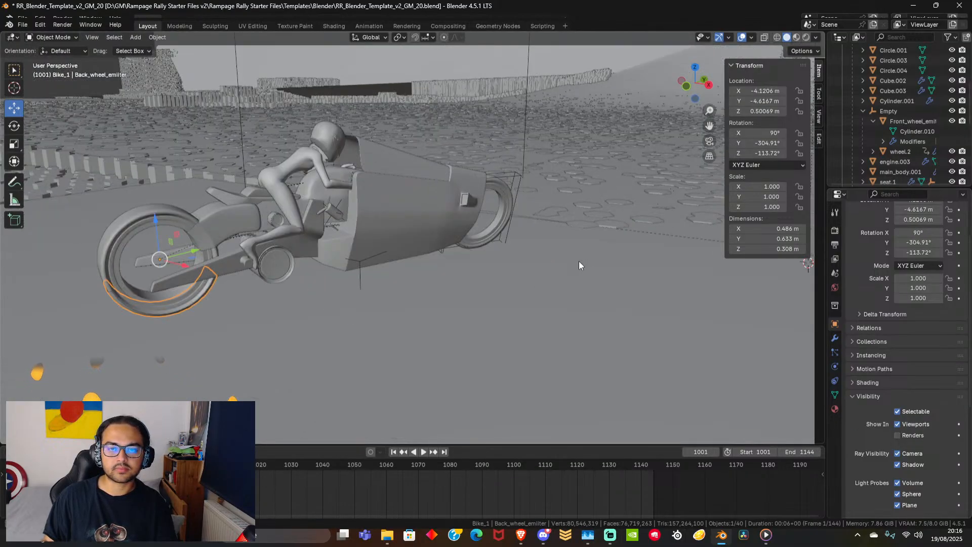
left_click(466, 245)
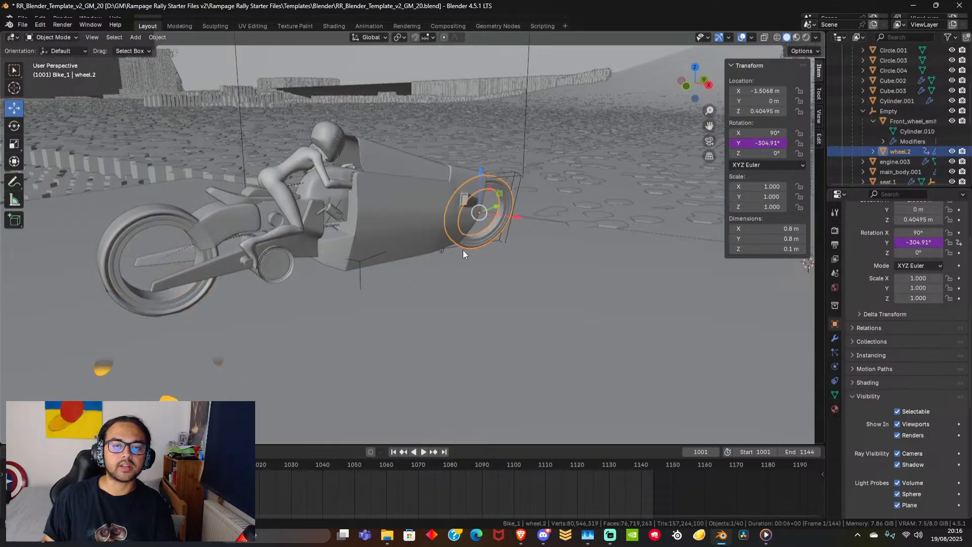
left_click(462, 250)
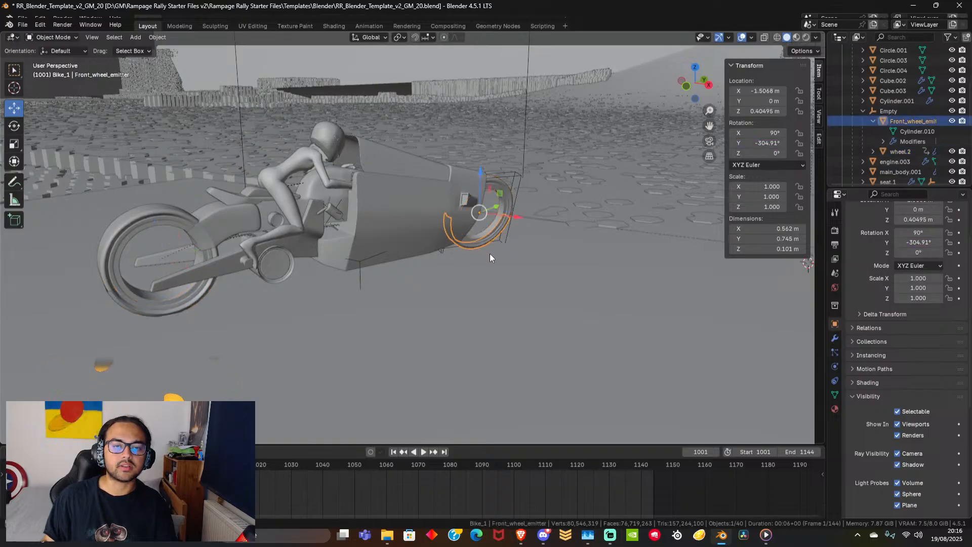
left_click(898, 435)
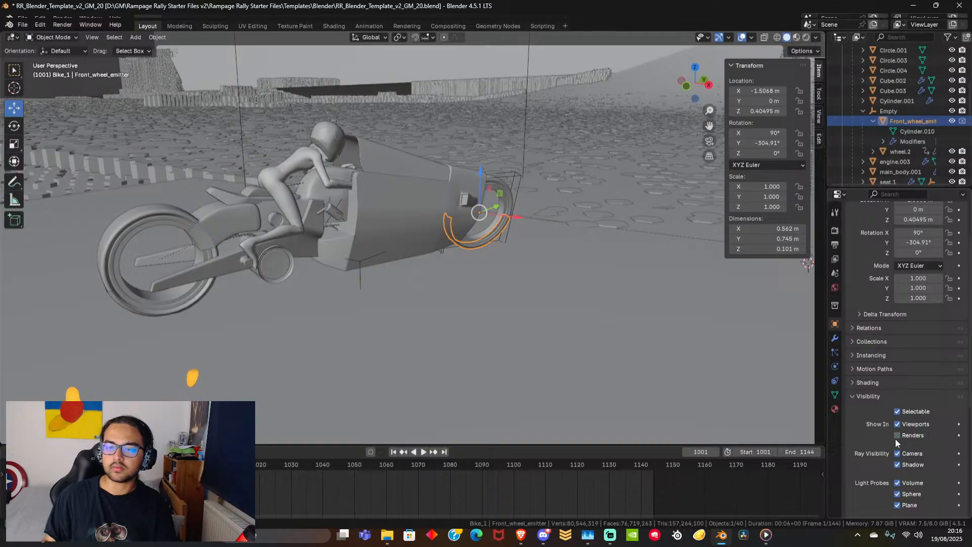
left_click(22, 25)
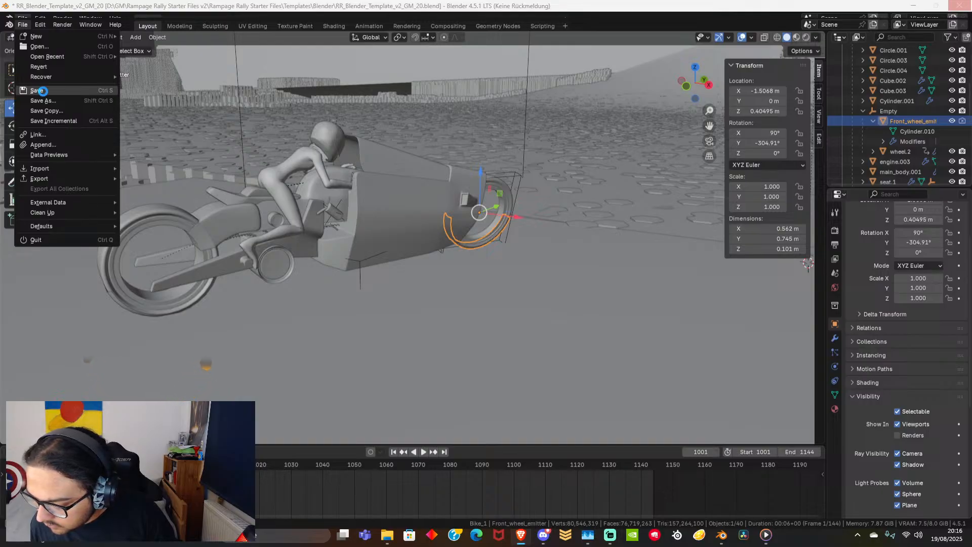
left_click(37, 90)
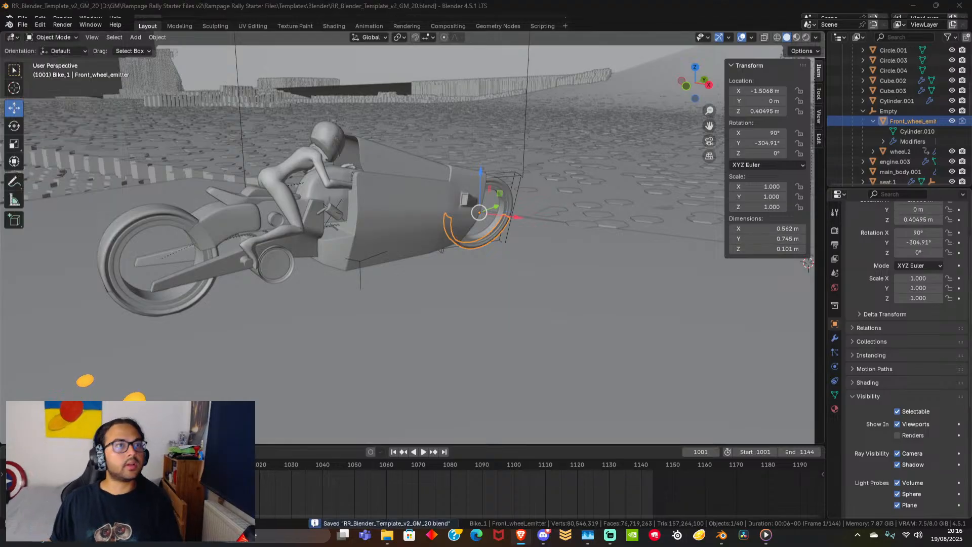
Give the front wheel emitter fluid physics of type Flow, with Inflow behavior and 8 sampling substeps.
scroll(906, 303, "up", 3)
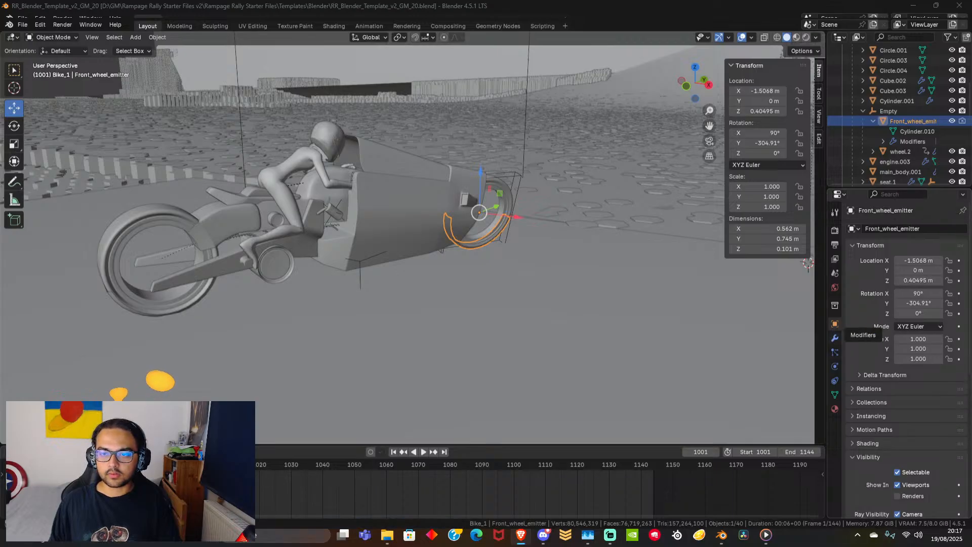
left_click(835, 366)
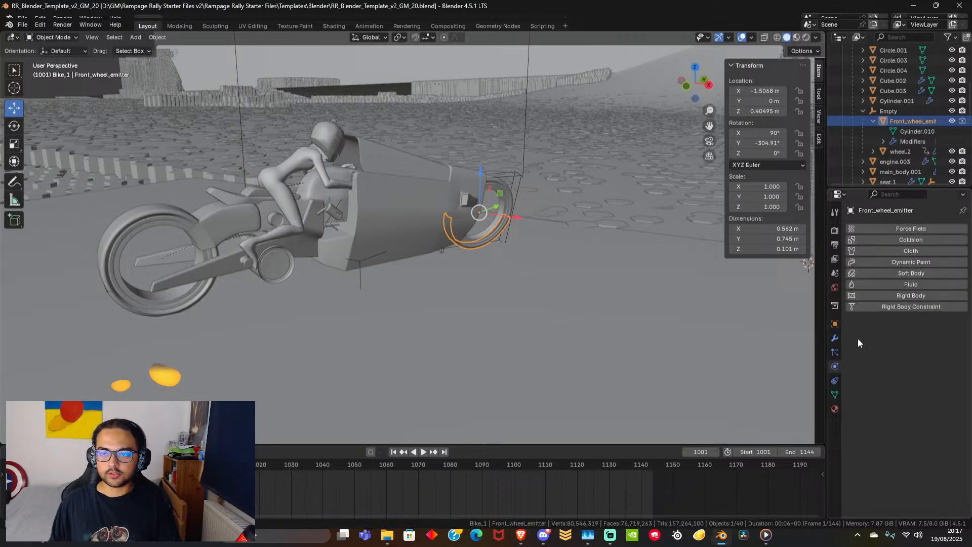
left_click(892, 281)
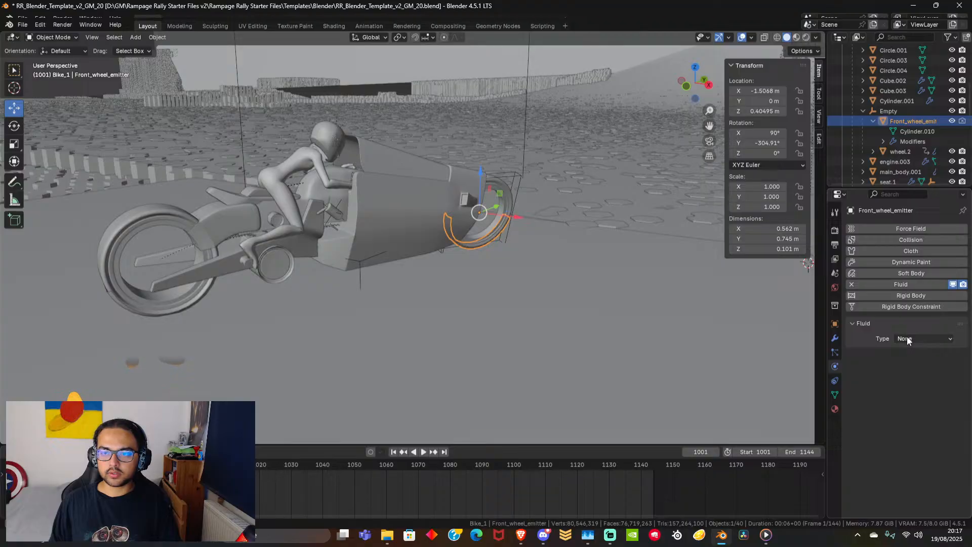
left_click(905, 340)
left_click(906, 376)
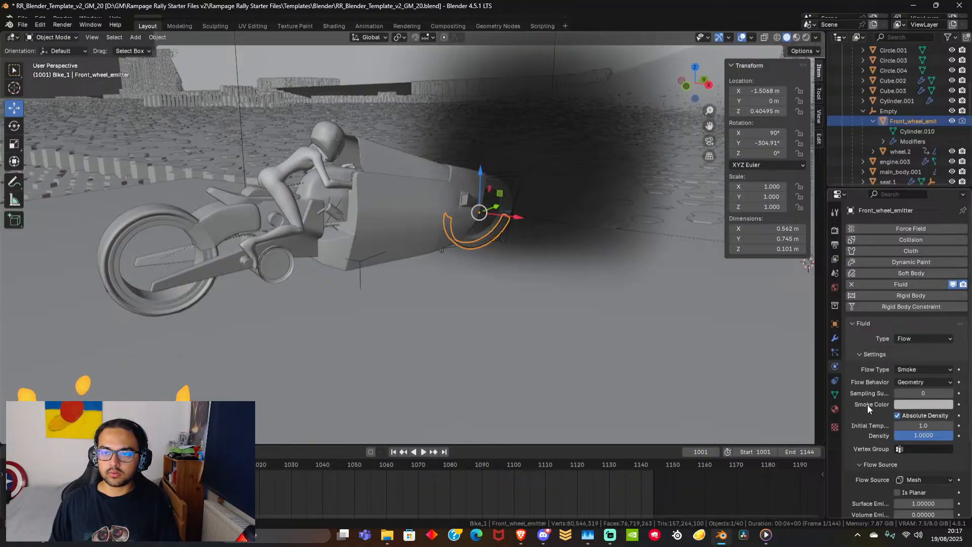
left_click(909, 381)
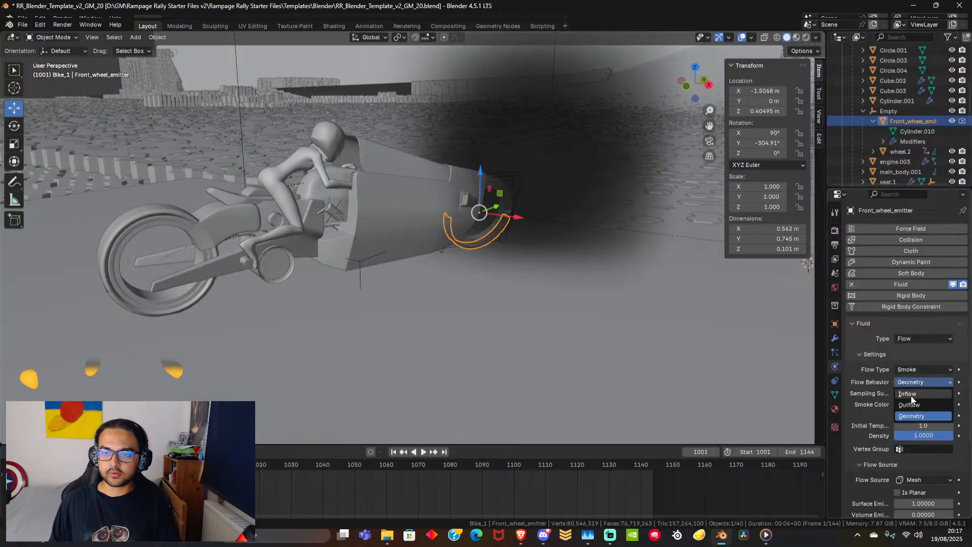
left_click(910, 395)
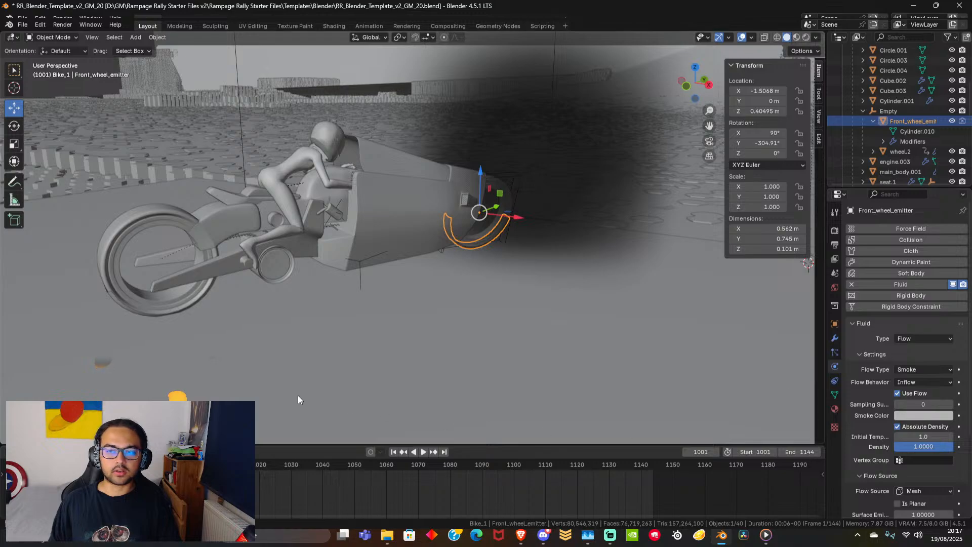
double_click(924, 404)
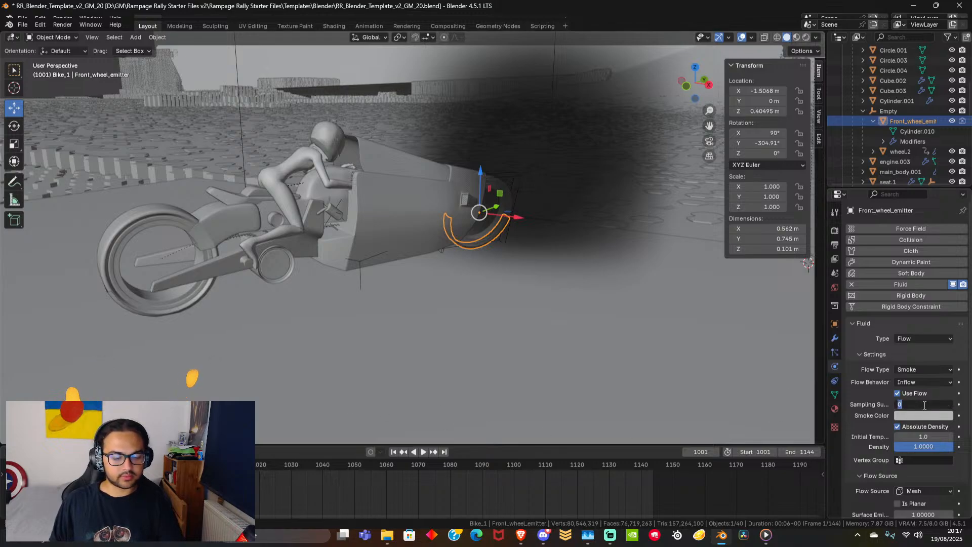
key("Return")
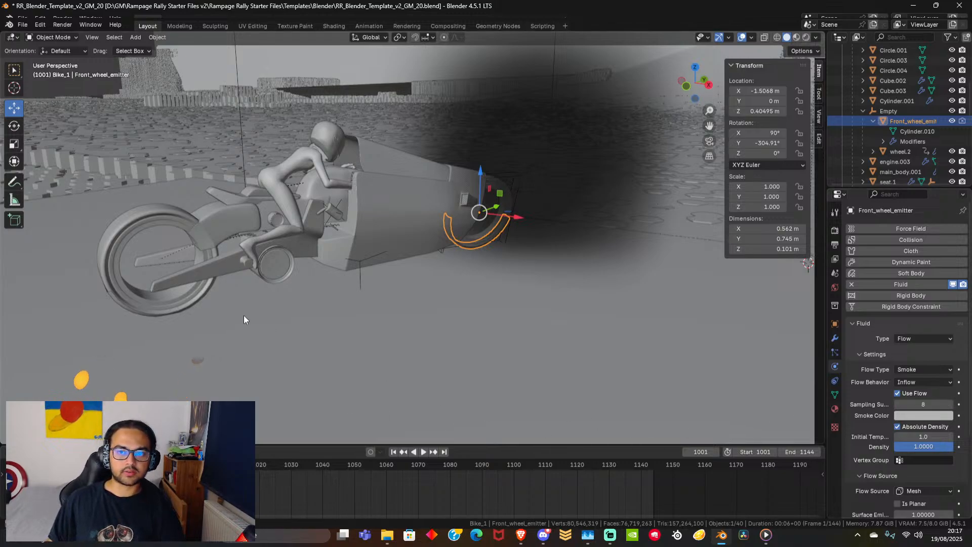
Give the back wheel emitter fluid physics of type Flow with its flow behavior set to Inflow.
left_click(117, 302)
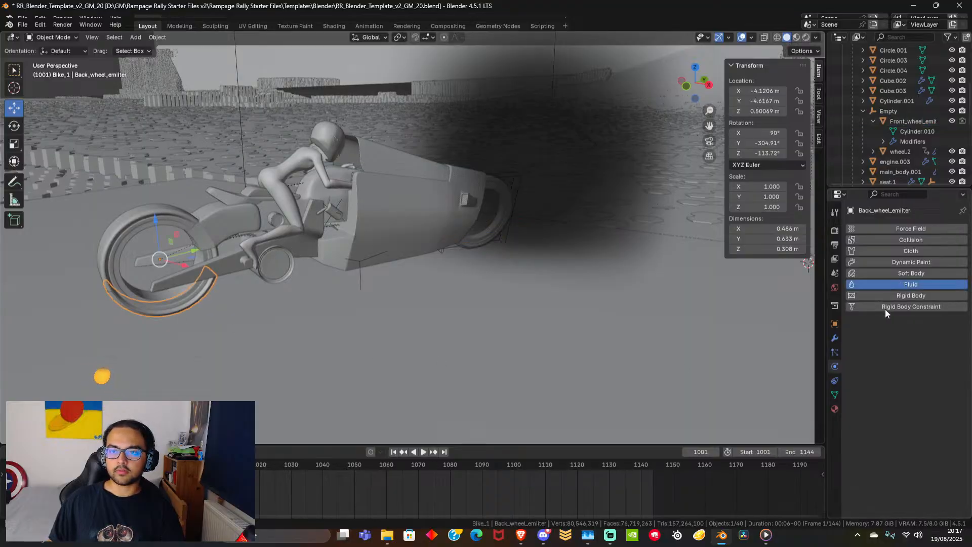
left_click(903, 283)
left_click(901, 338)
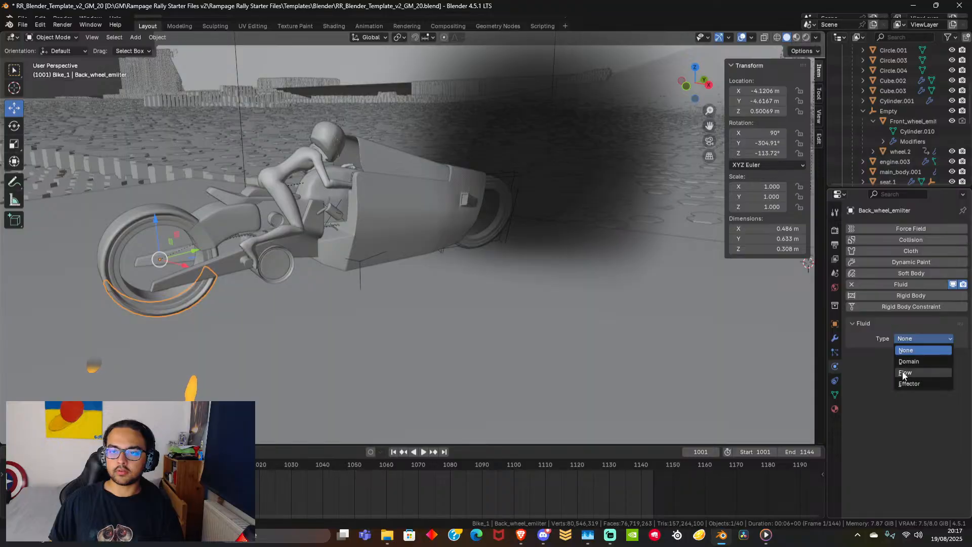
left_click(902, 371)
left_click(907, 381)
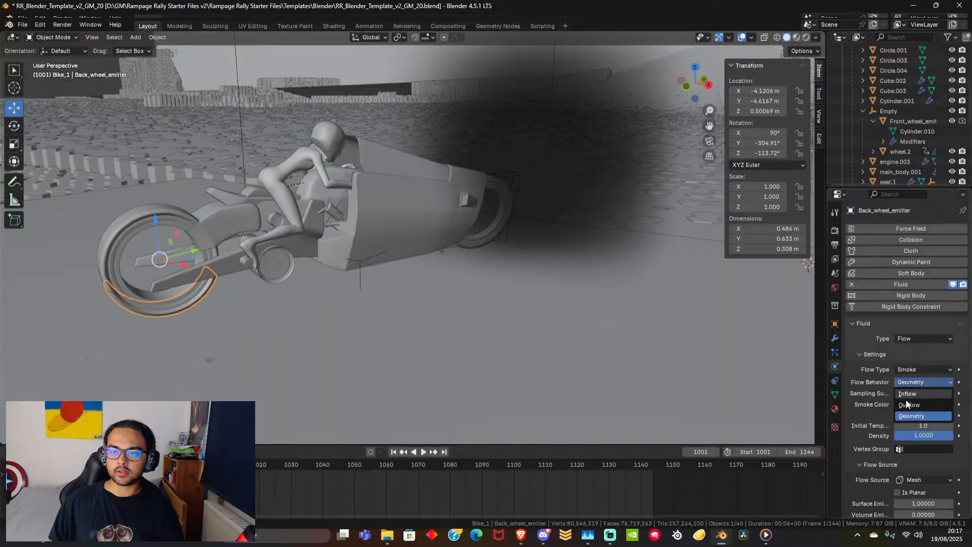
left_click(910, 397)
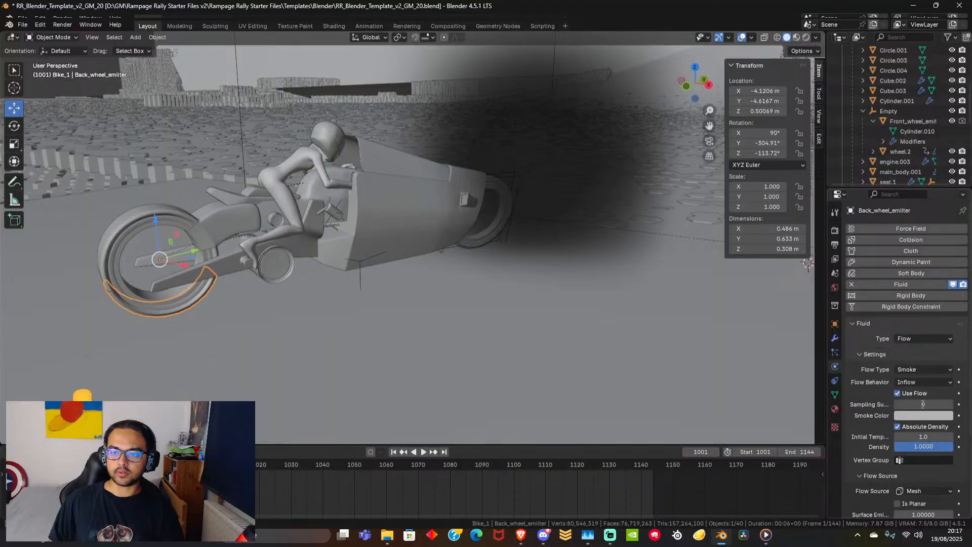
Set the back wheel emitter's sampling substeps to 8 and save the file.
left_click(922, 404)
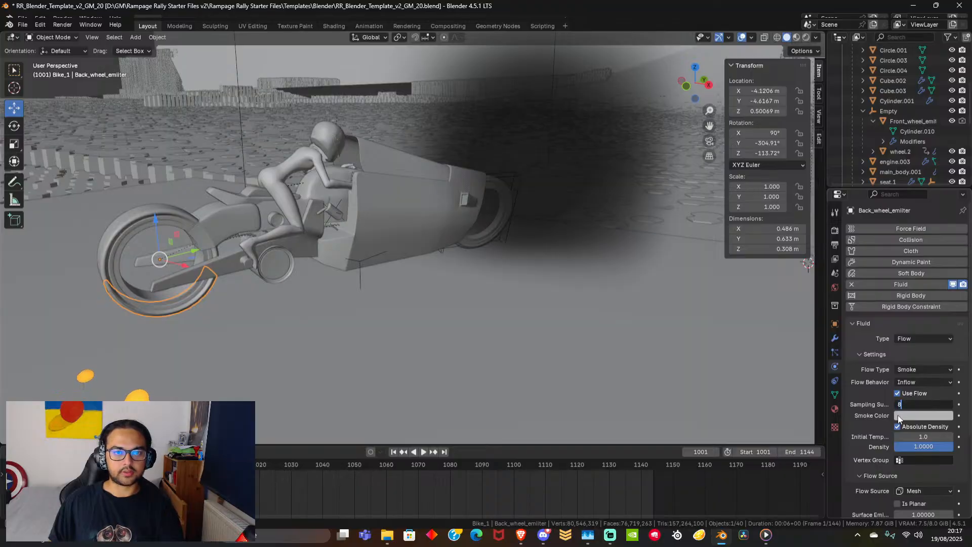
type("8")
key("Return")
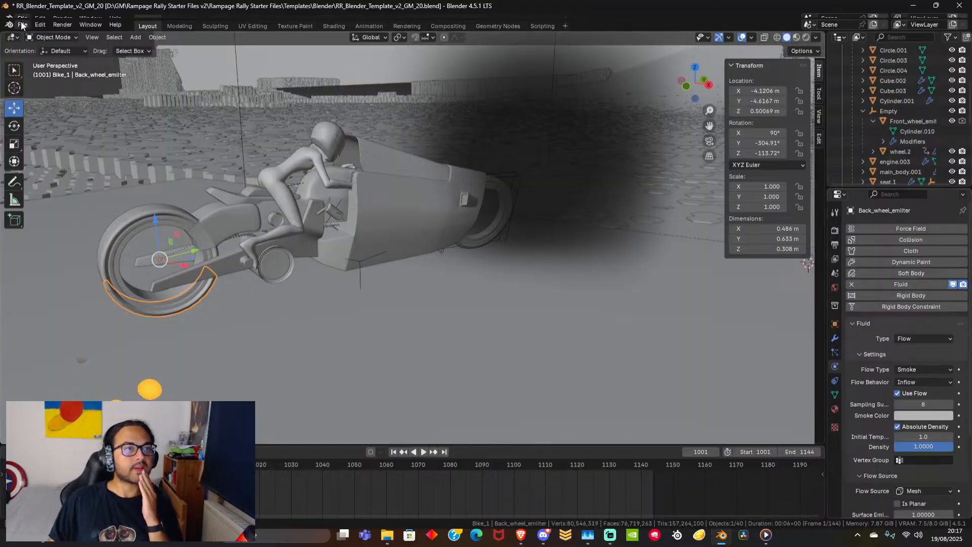
left_click(23, 26)
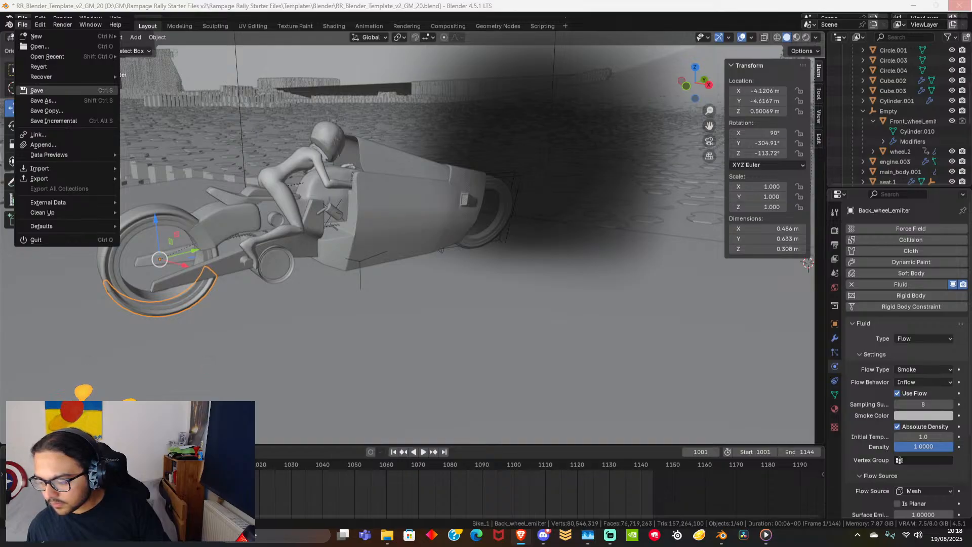
left_click(37, 90)
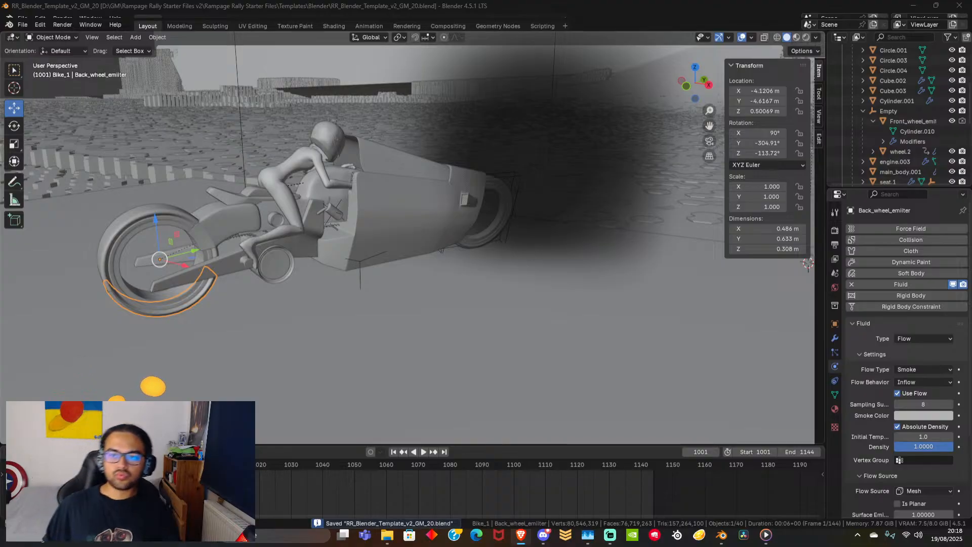
Set the initial temperature of the back wheel emitter's smoke to 0.2.
scroll(906, 354, "down", 4)
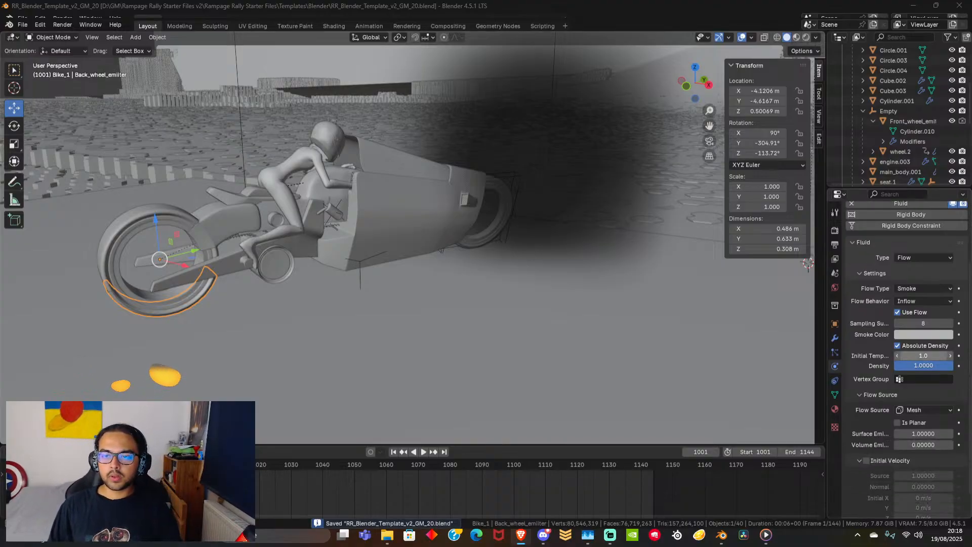
left_click(912, 354)
type("0.2")
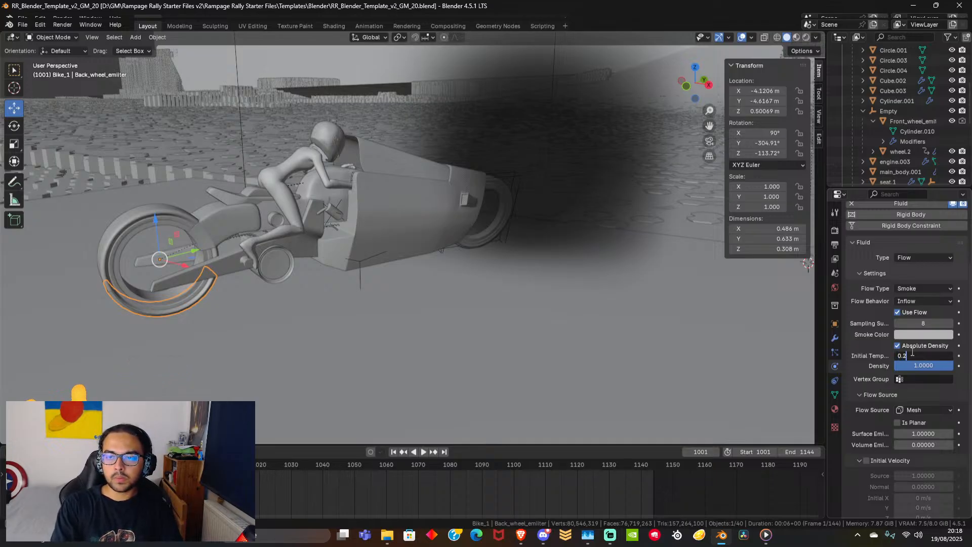
key("Return")
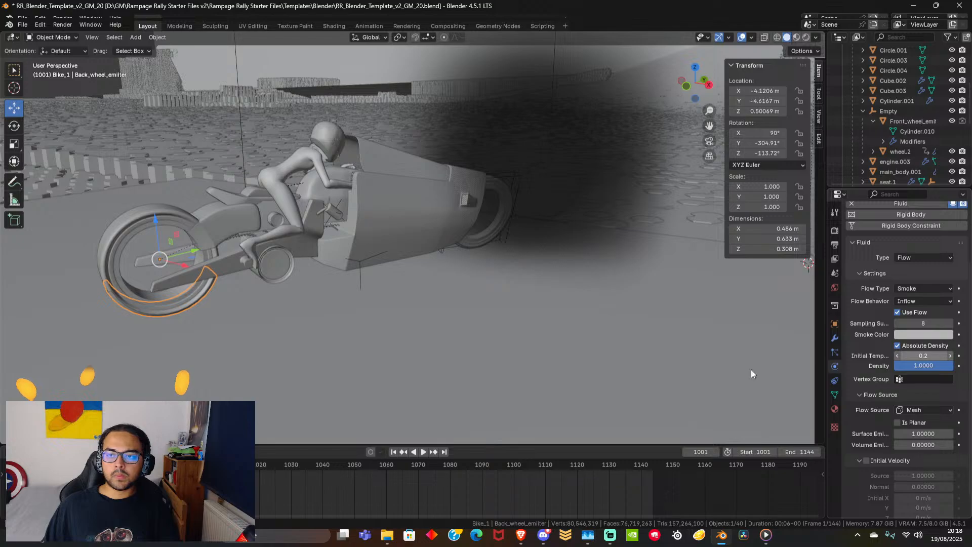
Set the initial temperature of the front wheel emitter's smoke to 0.2.
left_click(482, 244)
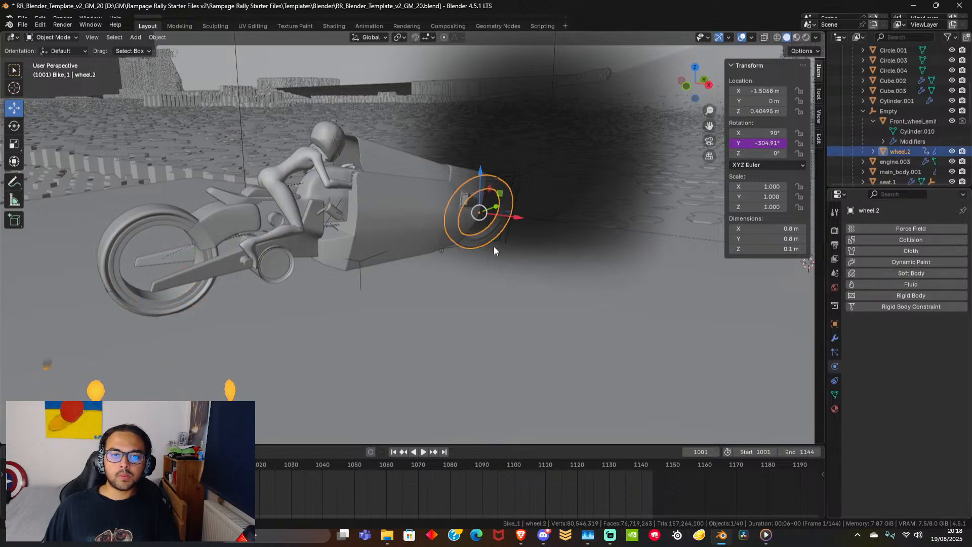
left_click(460, 245)
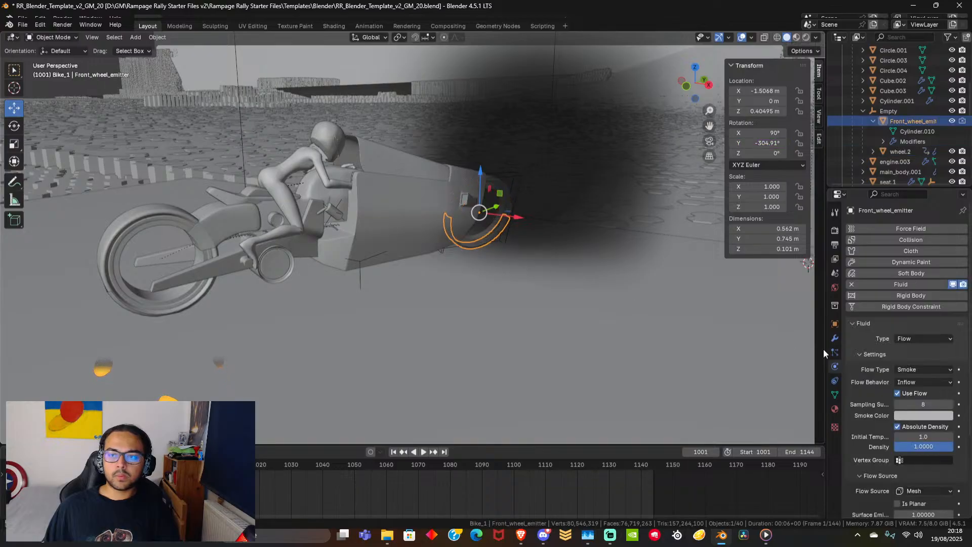
left_click(929, 436)
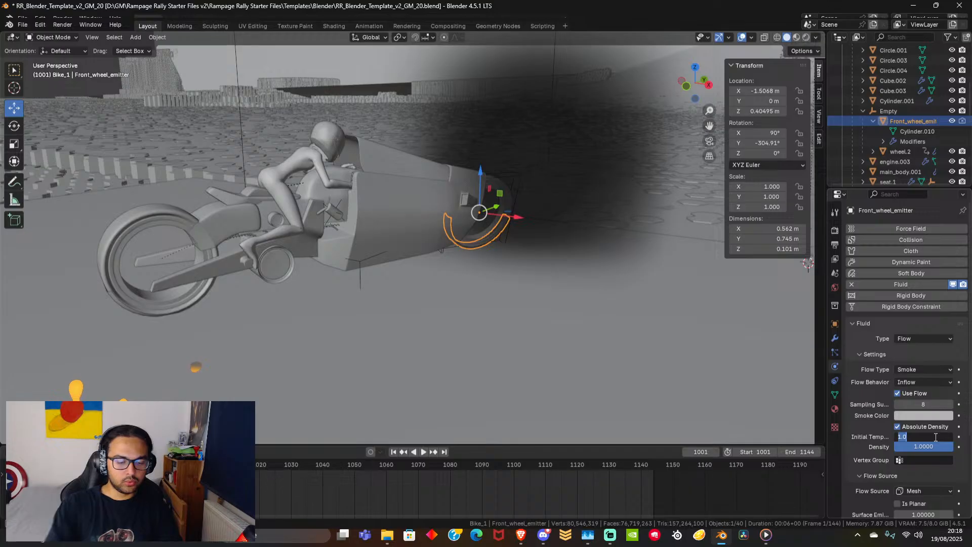
type("0.2")
key("Return")
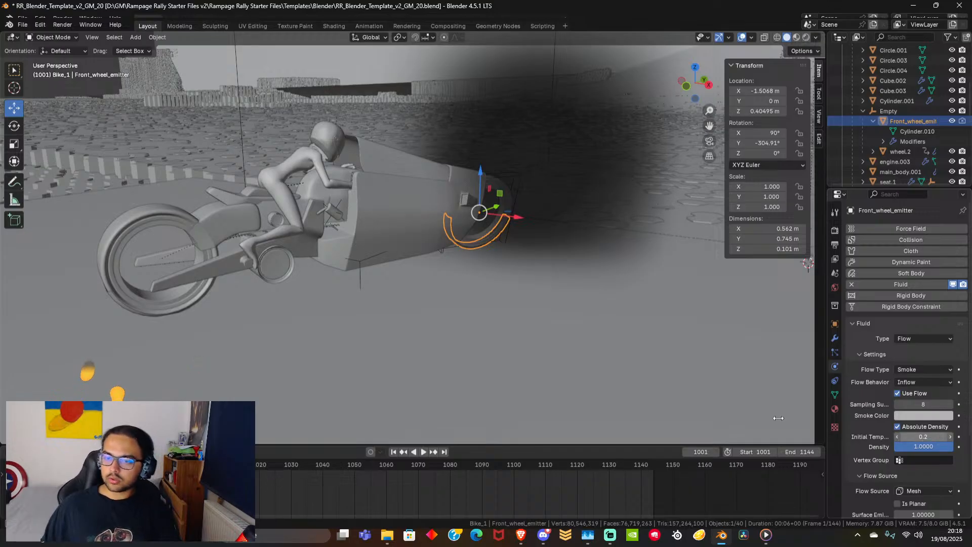
Enable Is Planar for the flow source of both the front and back wheel emitters.
scroll(870, 352, "down", 4)
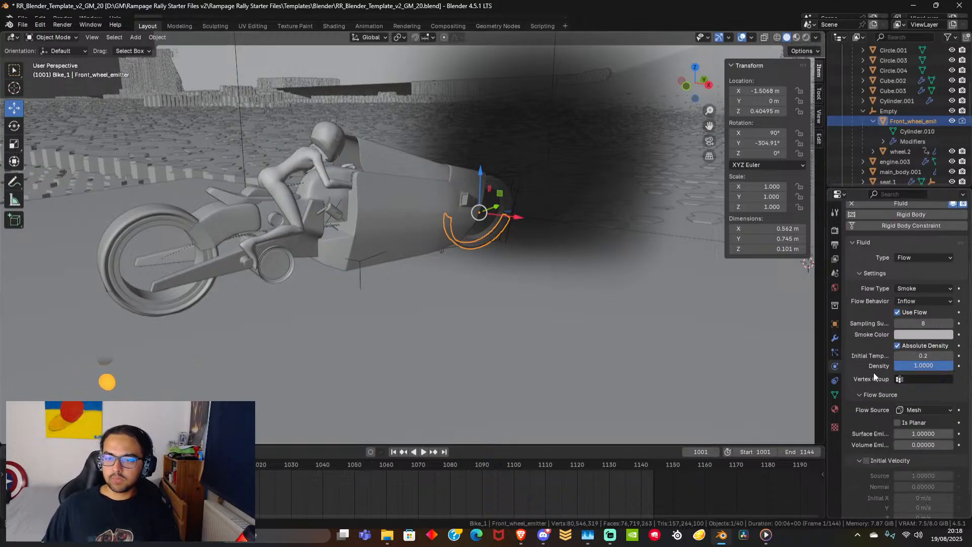
scroll(874, 381, "down", 1)
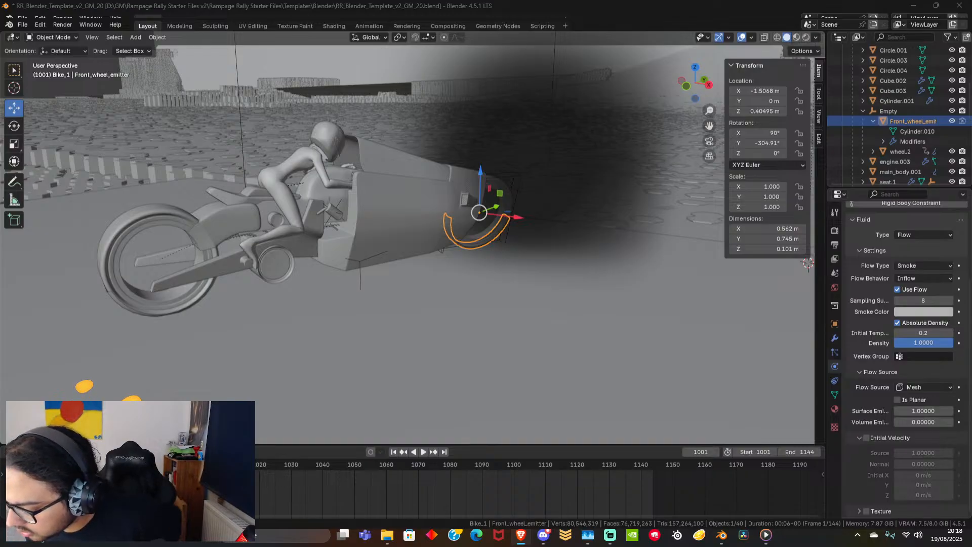
left_click(897, 399)
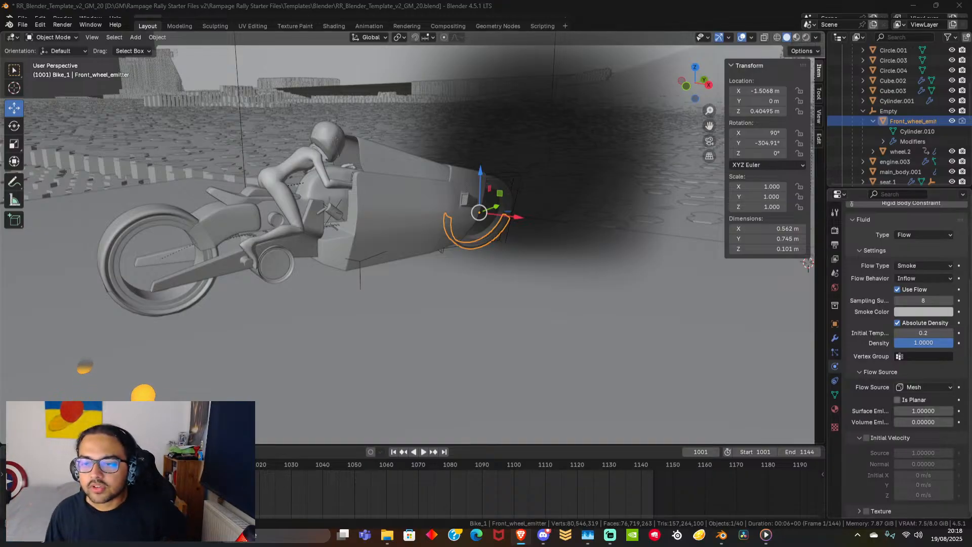
left_click(114, 298)
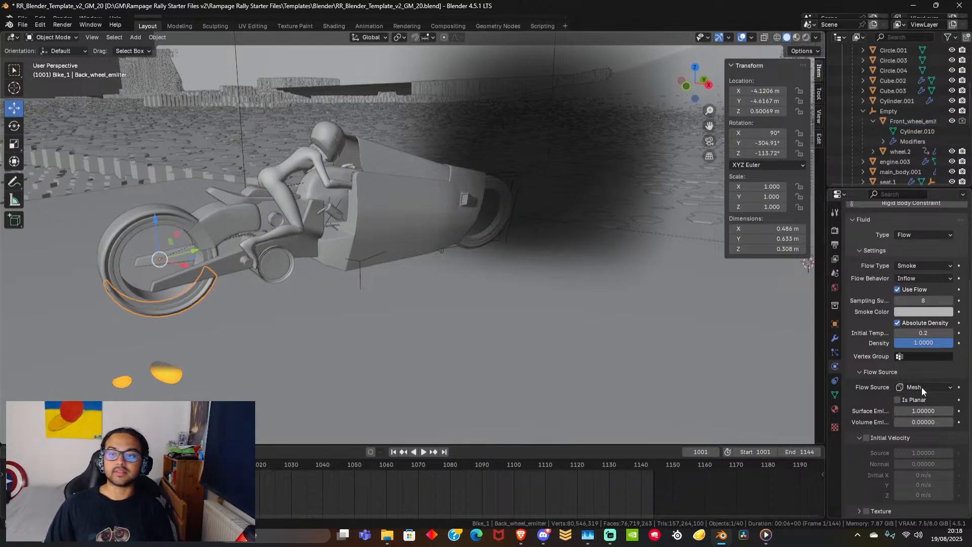
left_click(898, 400)
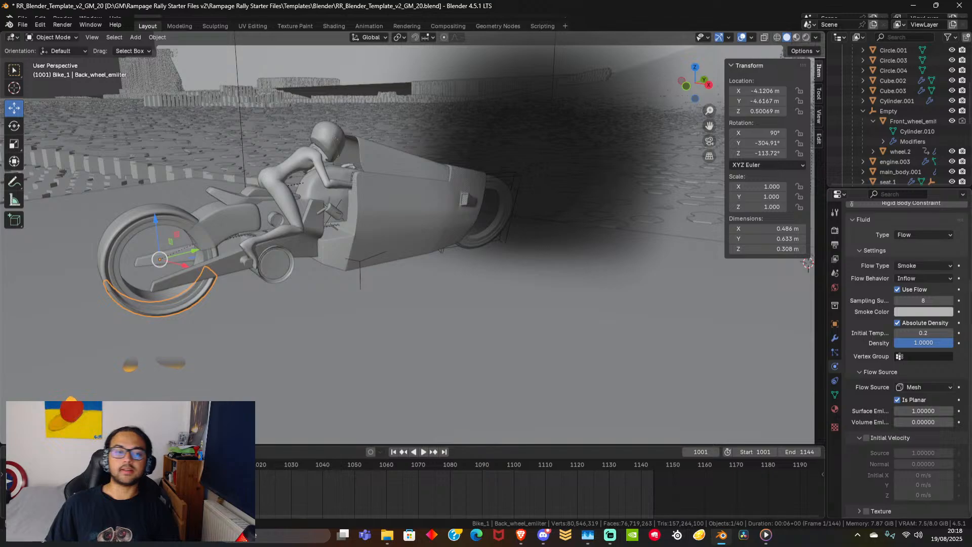
Play the first frames of the animation to check the smoke trailing behind the bike.
key("space")
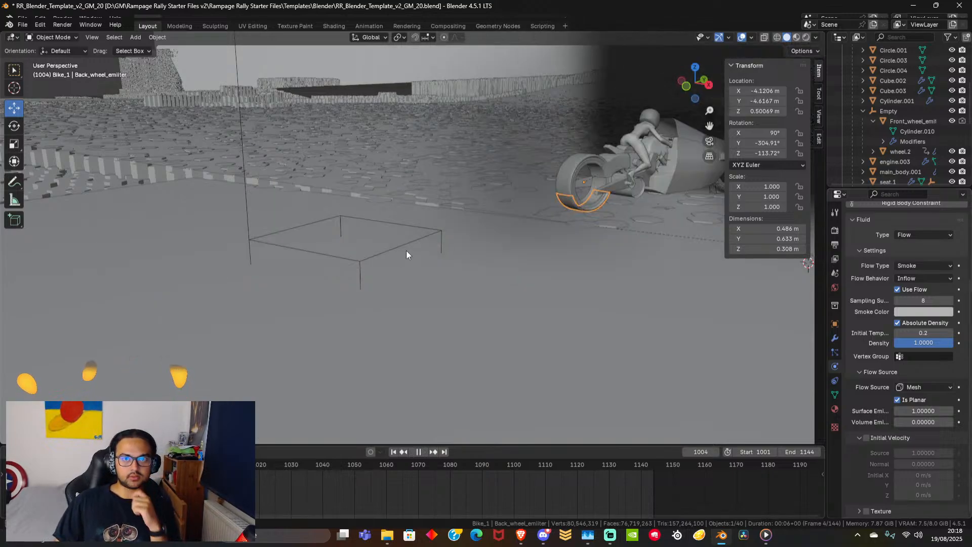
key("space")
scroll(499, 253, "down", 5)
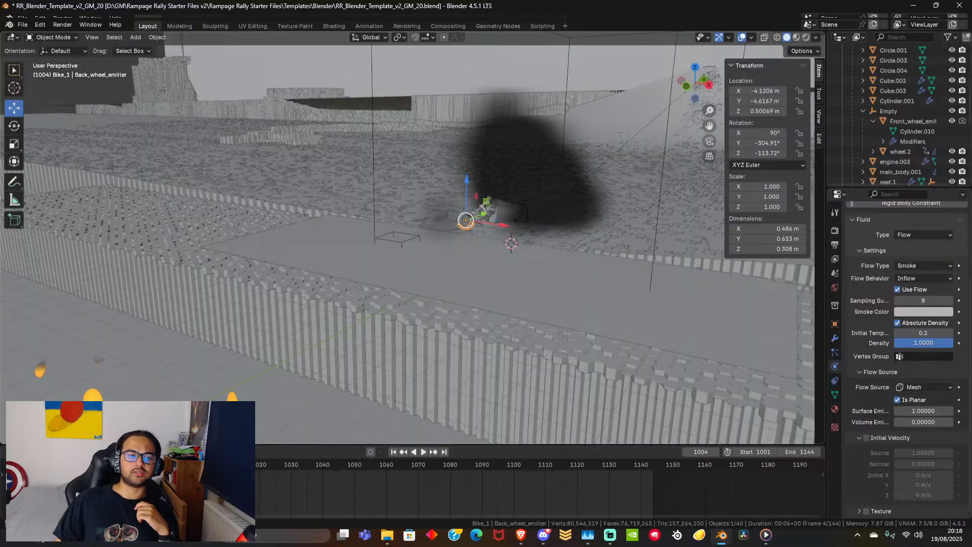
key("space")
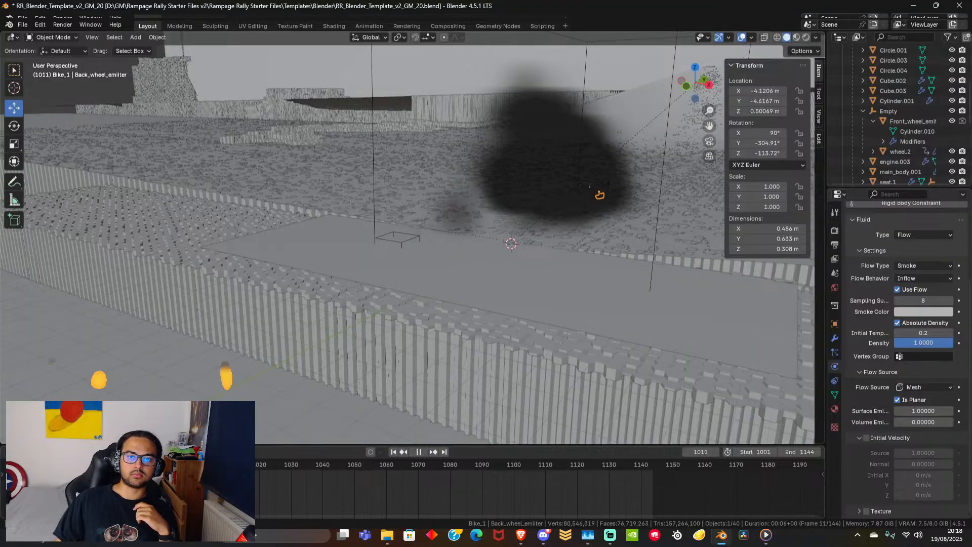
key("space")
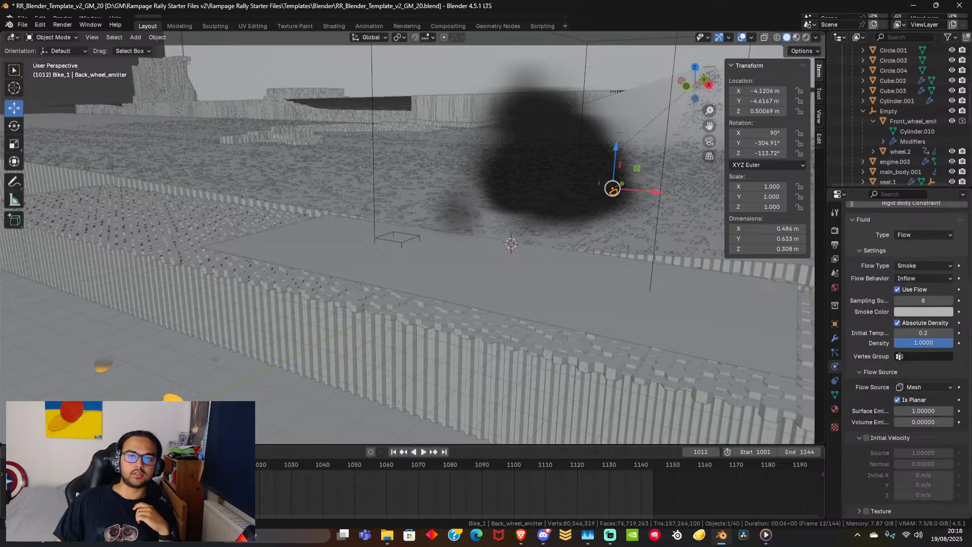
Select the smoke domain, rewind to the start and replay the simulation to examine how the smoke rises.
left_click(653, 245)
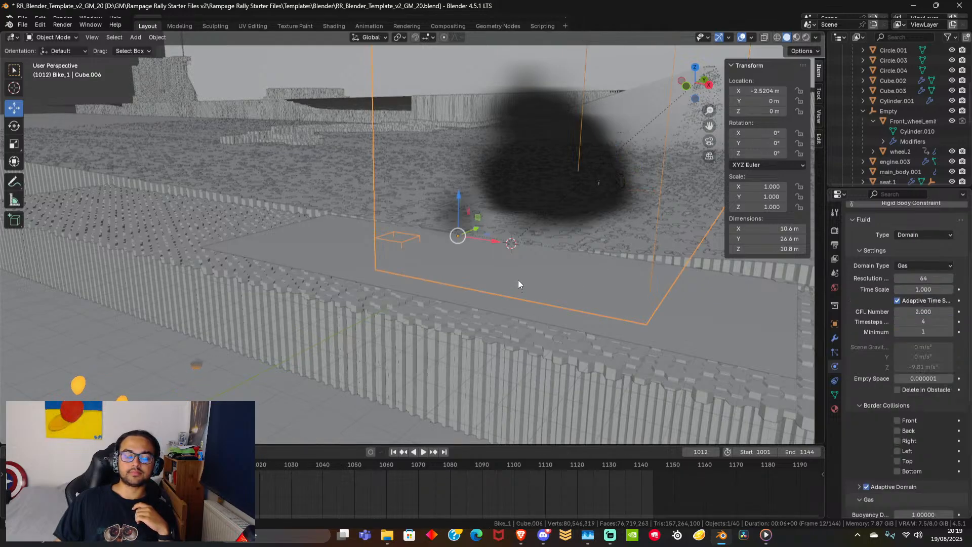
middle_click_drag(542, 271, 519, 277)
left_click_drag(234, 464, 196, 464)
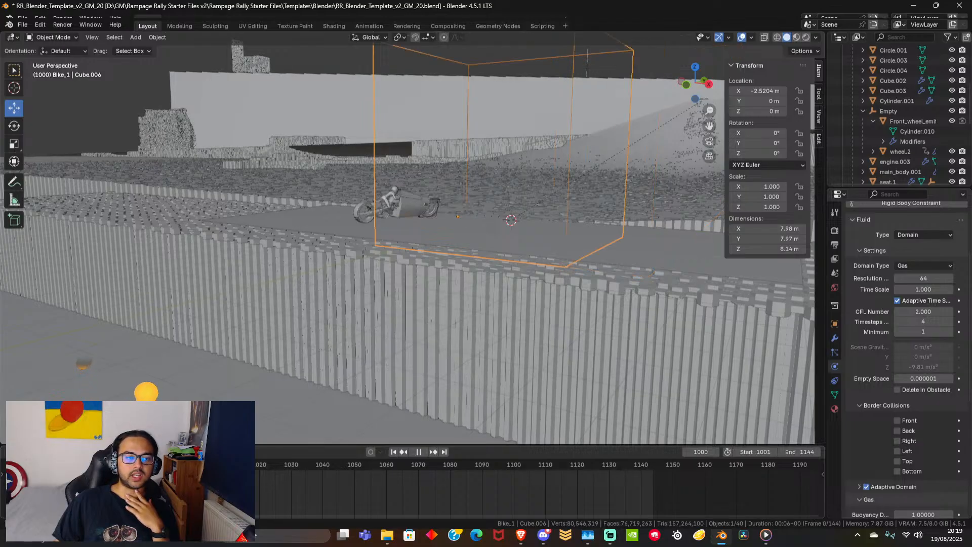
left_click(423, 451)
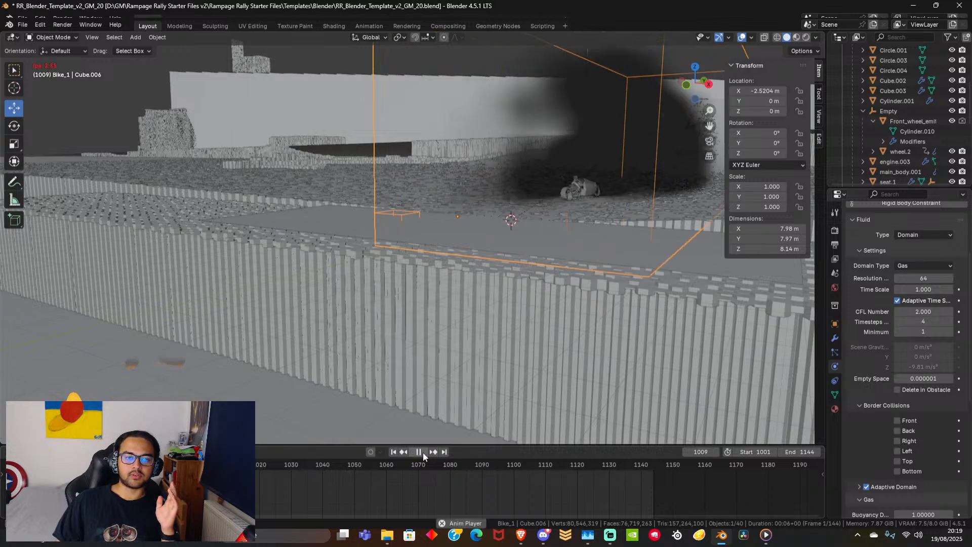
left_click(418, 451)
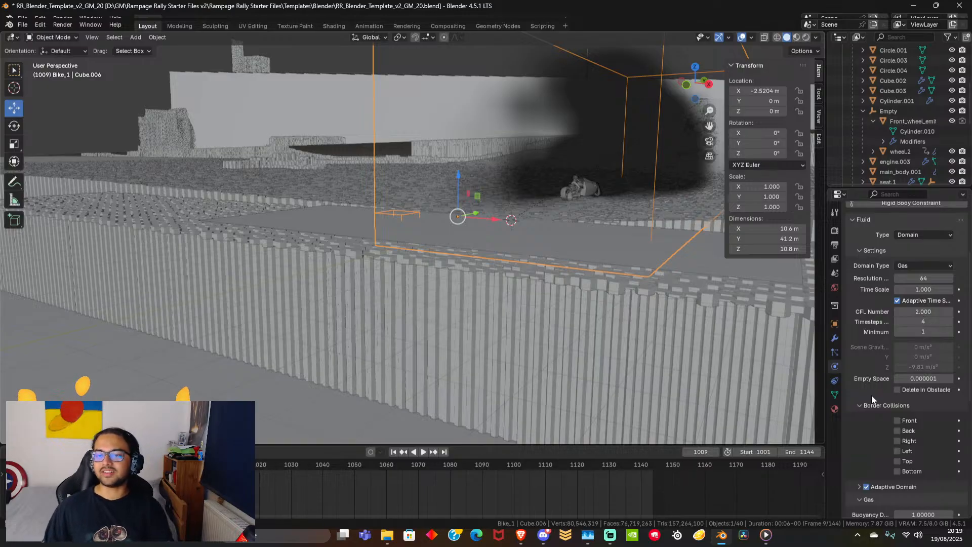
Set both the buoyancy density and the heat of the gas domain to -2.
scroll(862, 351, "down", 5)
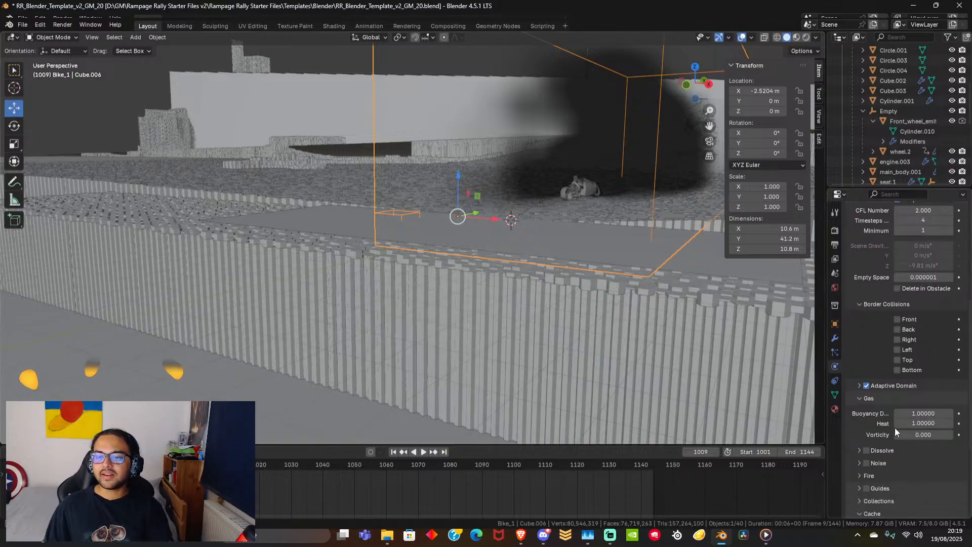
double_click(902, 413)
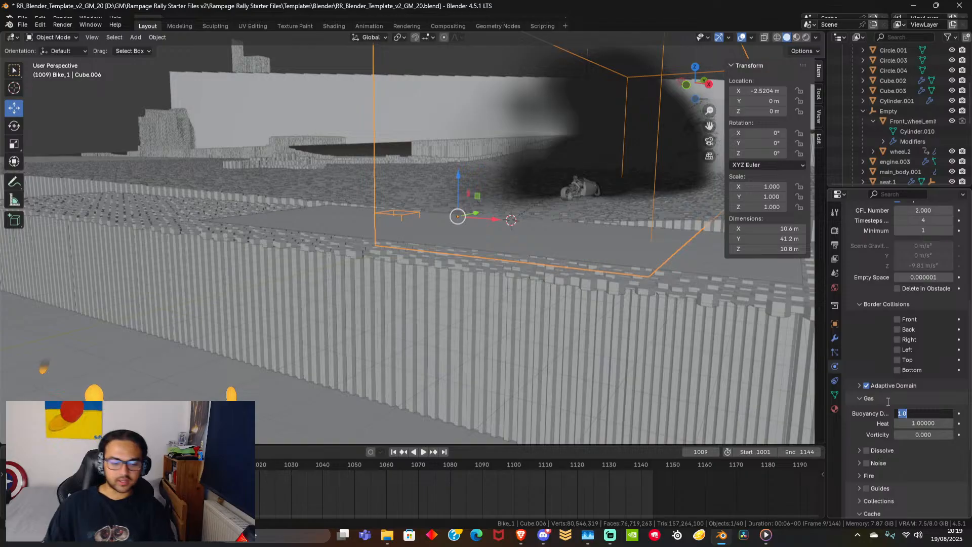
type("-2")
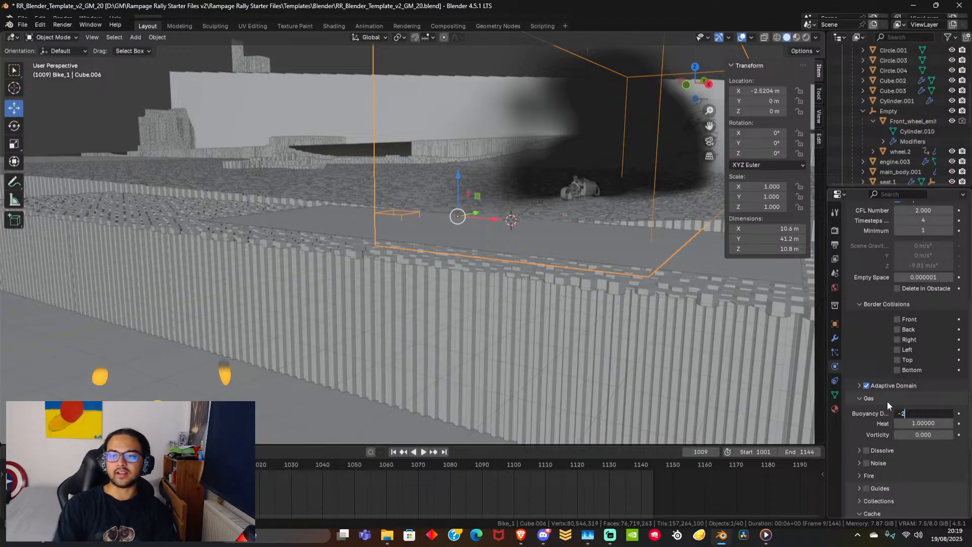
key("Return")
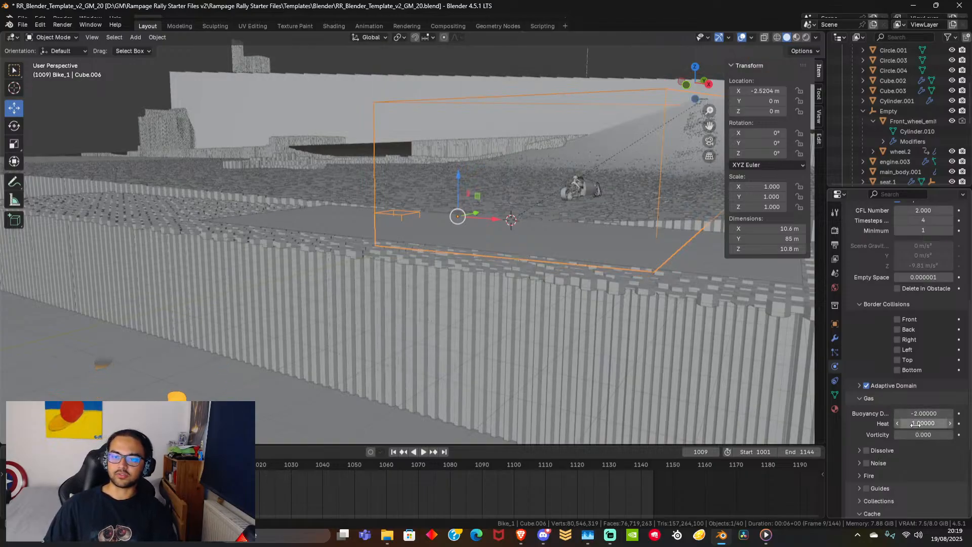
double_click(927, 425)
key("BackSpace")
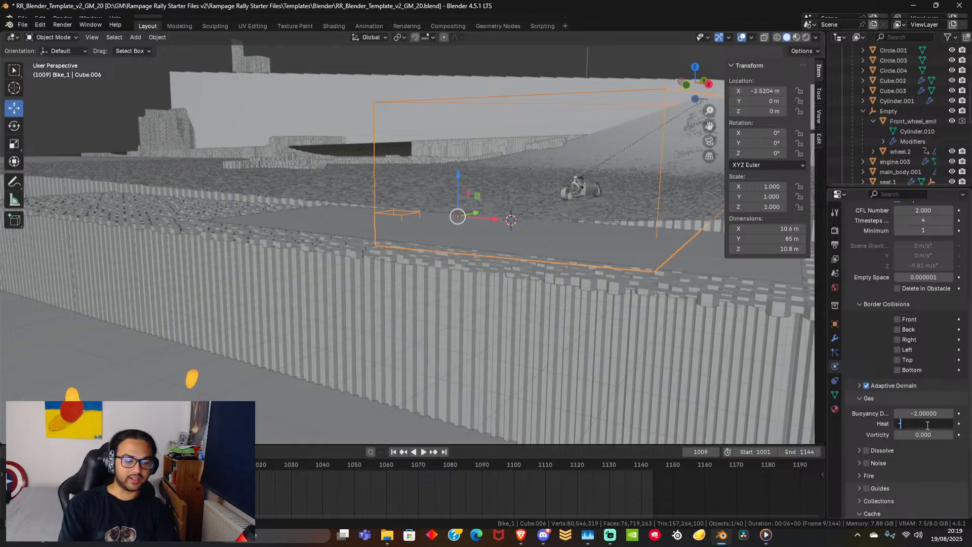
type("-2")
key("Return")
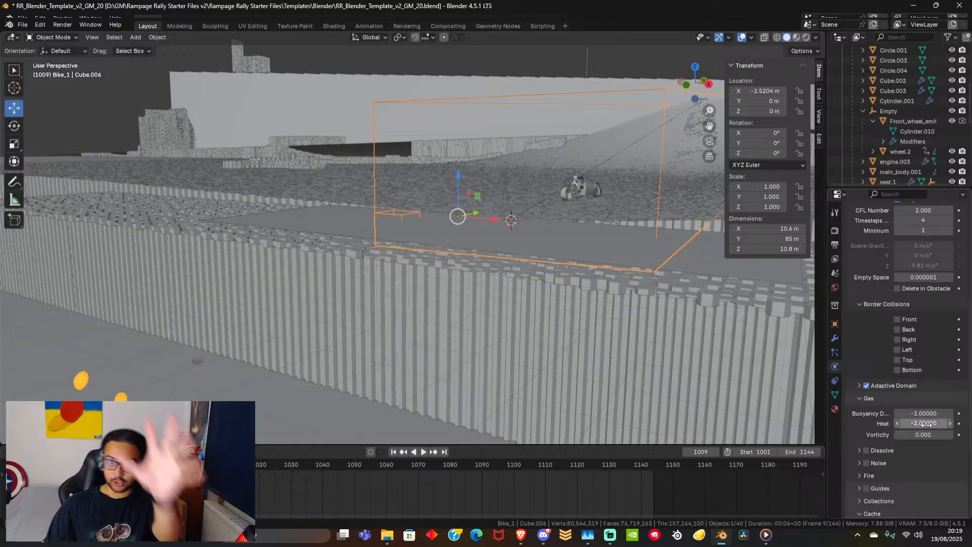
Replay the simulation from frame 1001 to check the smoke with the new buoyancy settings.
key("shift+Left")
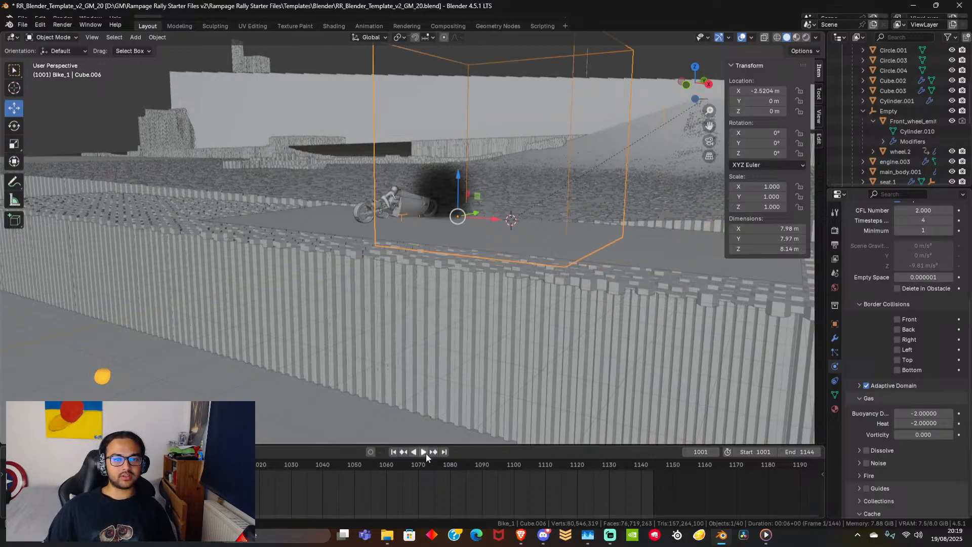
left_click(426, 453)
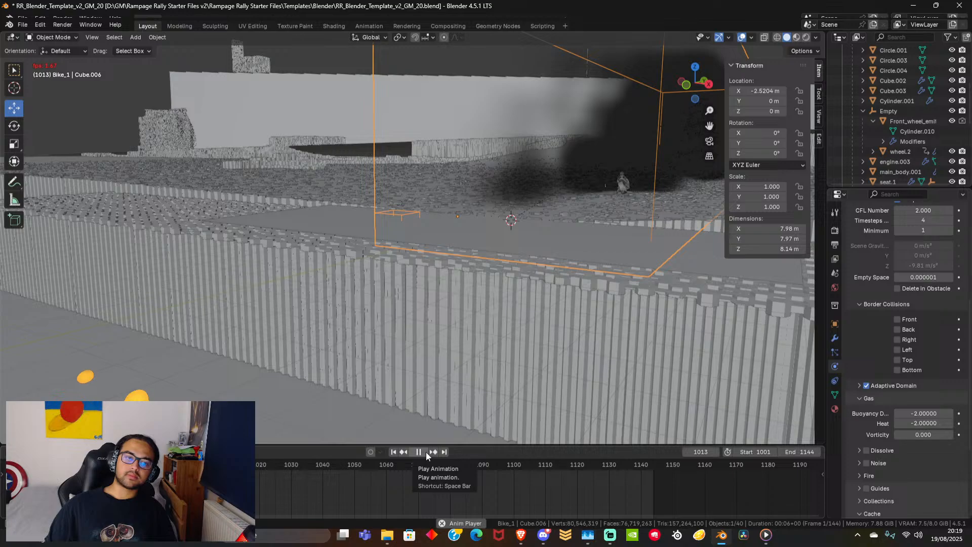
left_click(426, 451)
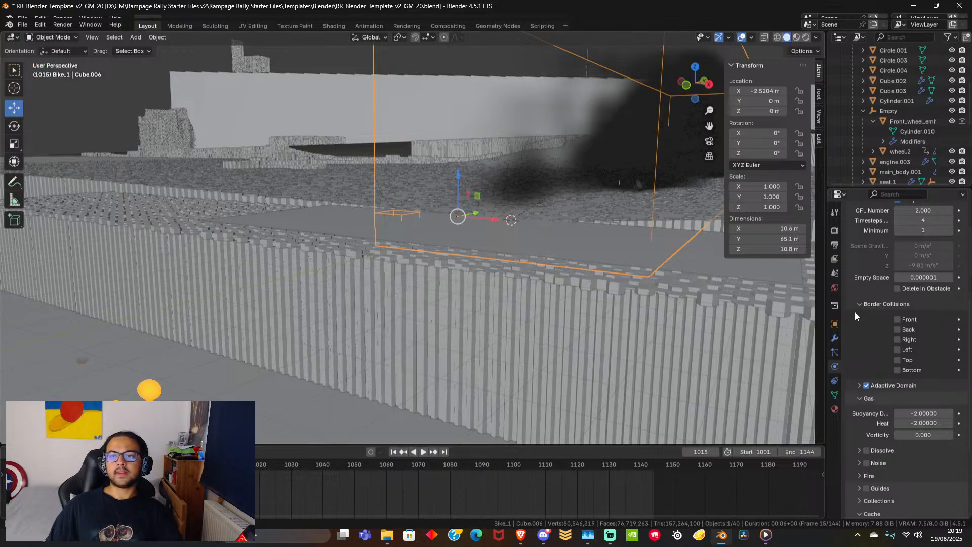
Set the smoke domain's resolution divisions to 120 and replay the simulation from the first frame.
scroll(867, 313, "up", 5)
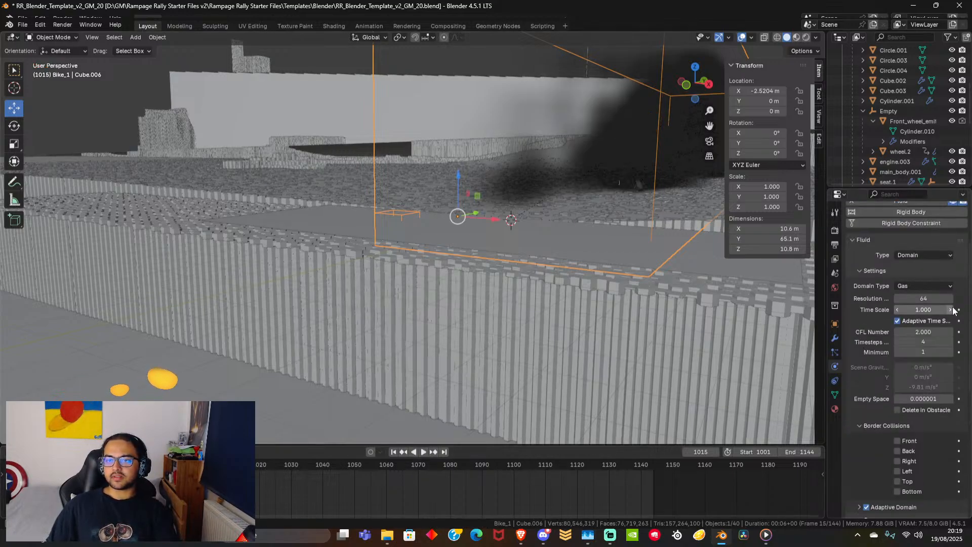
left_click(921, 298)
type("120")
key("Return")
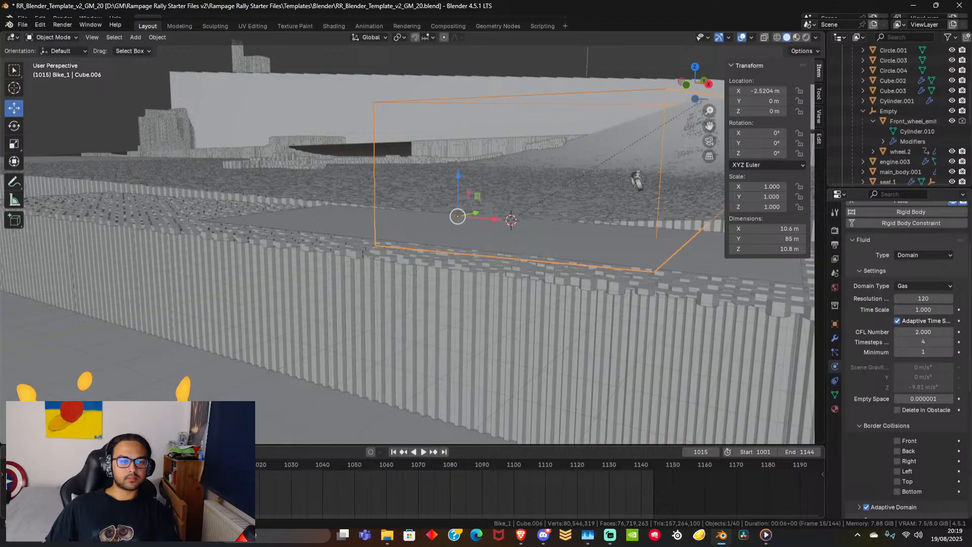
key("shift+Left")
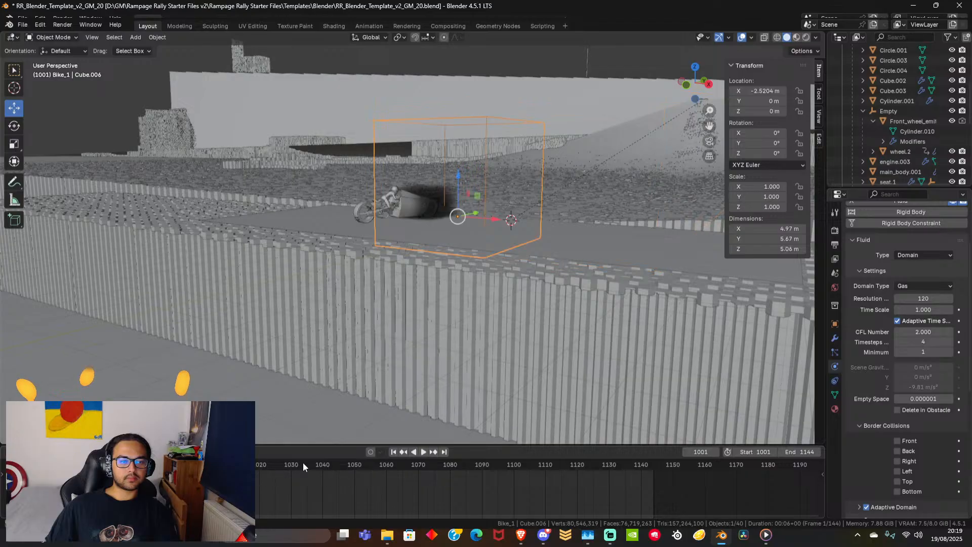
left_click(424, 452)
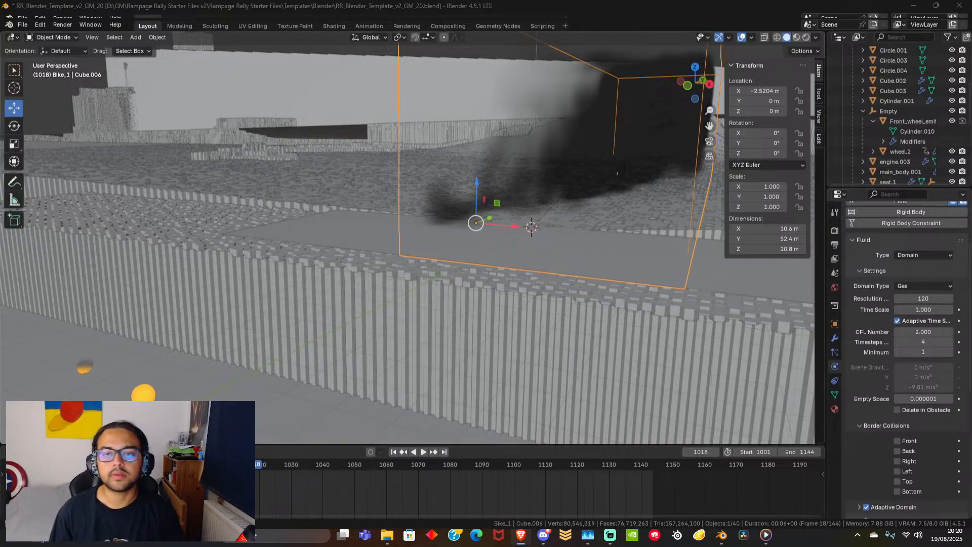
Enable initial velocity on the front wheel emitter with a source value of 0.5.
scroll(906, 354, "down", 10)
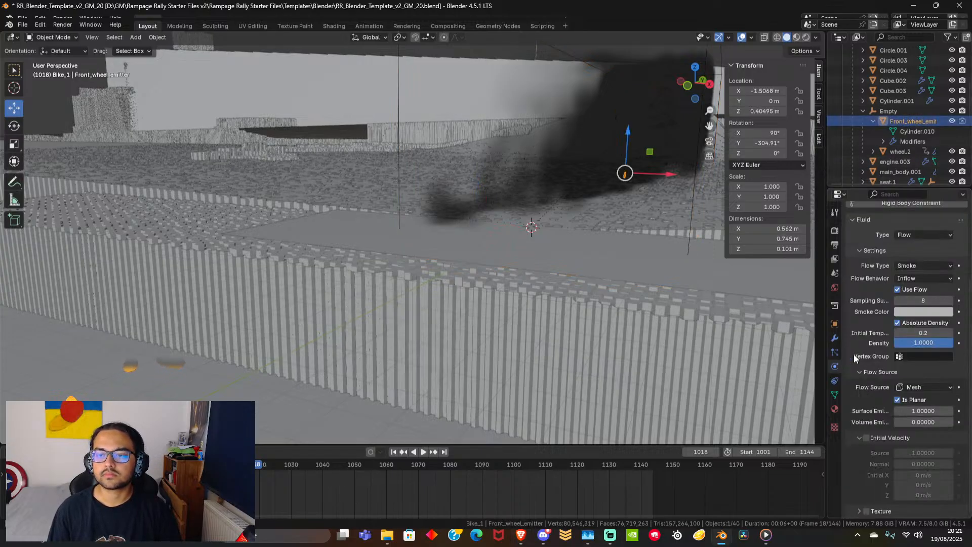
left_click(868, 436)
double_click(921, 453)
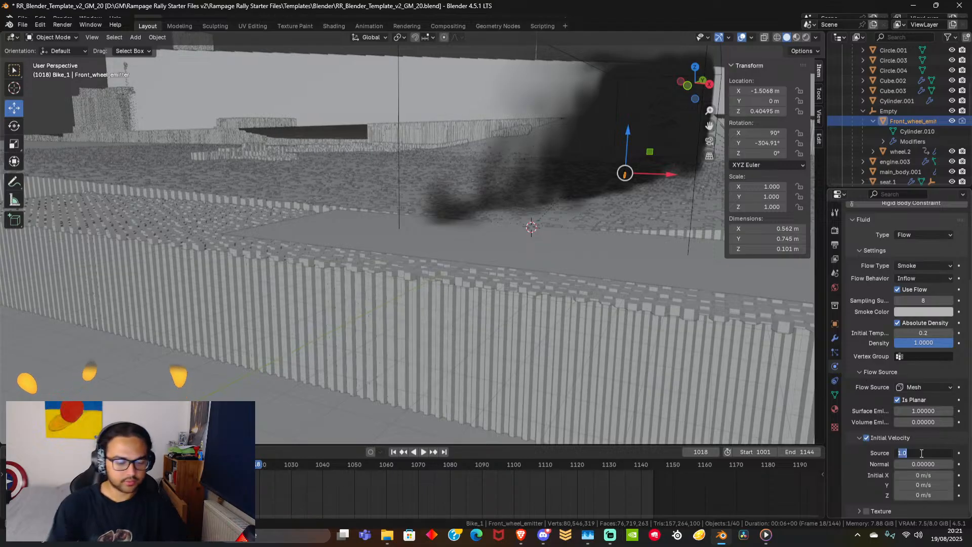
type("0.5")
key("Return")
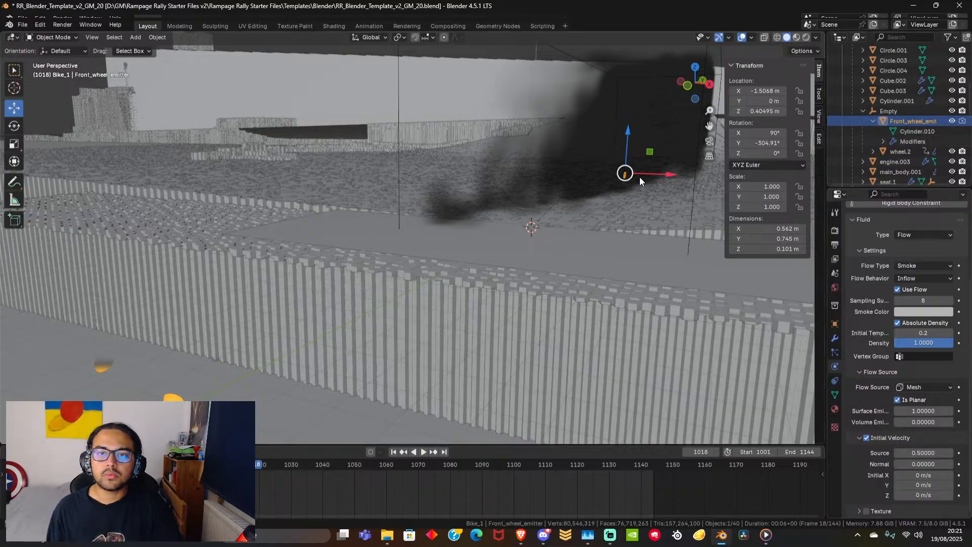
Return to frame 1001, focus on the bike's back wheel and select the back wheel smoke emitter.
scroll(887, 141, "down", 2)
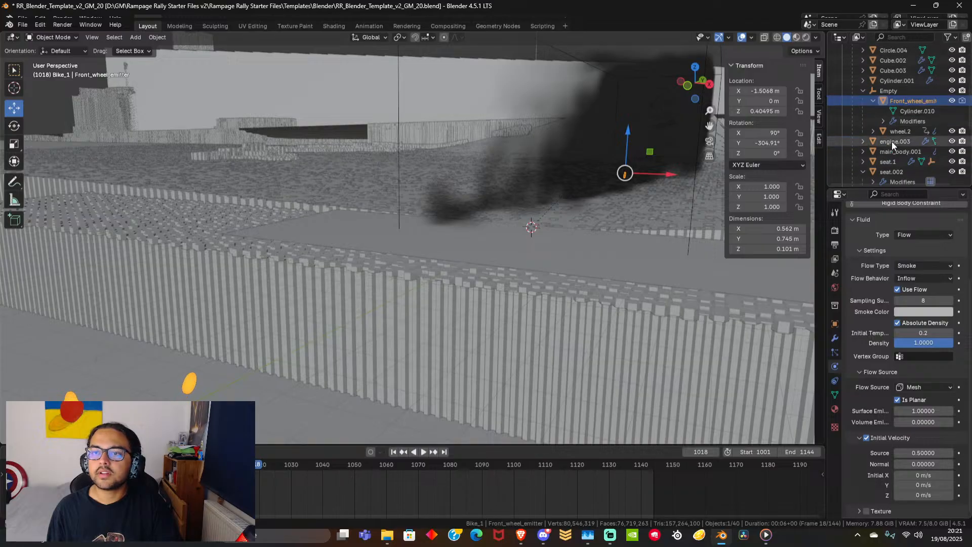
scroll(885, 166, "down", 5)
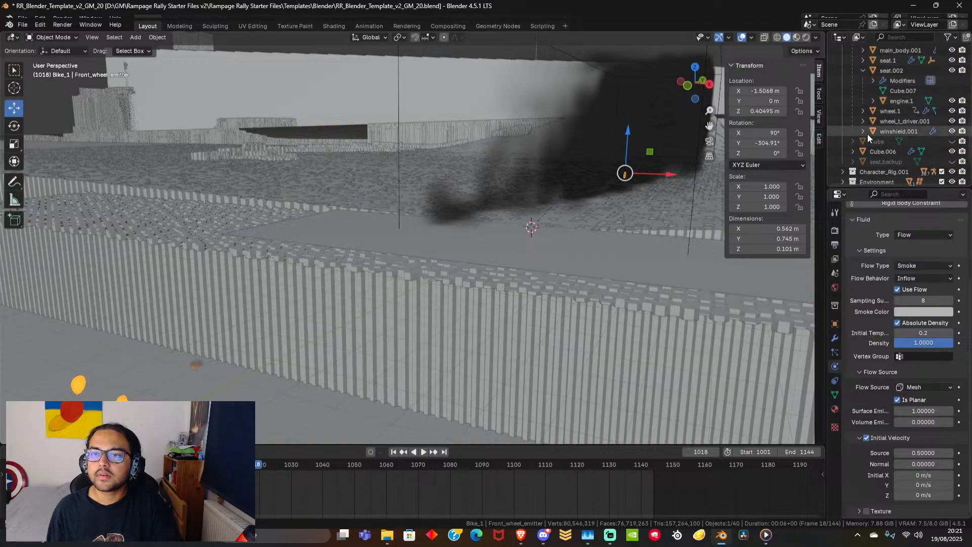
scroll(885, 120, "up", 4)
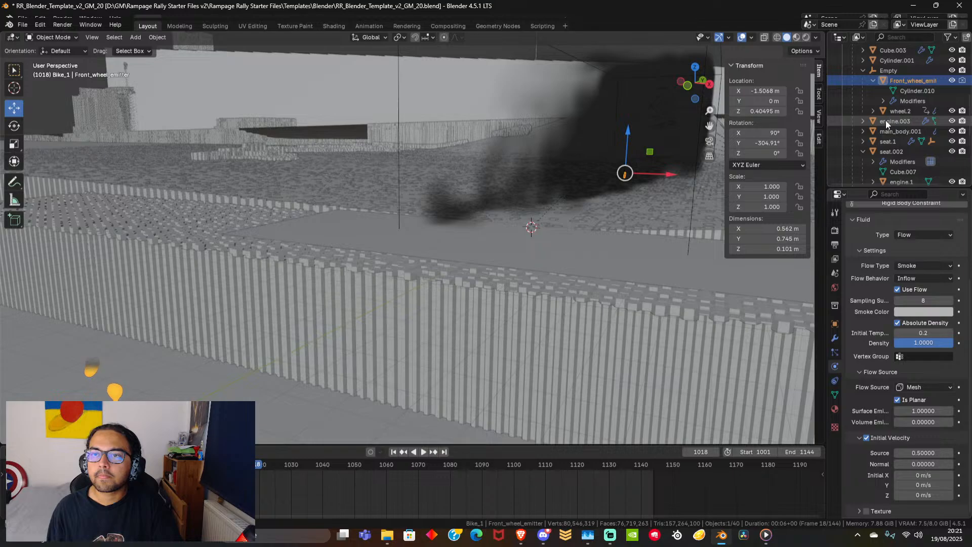
scroll(885, 120, "up", 6)
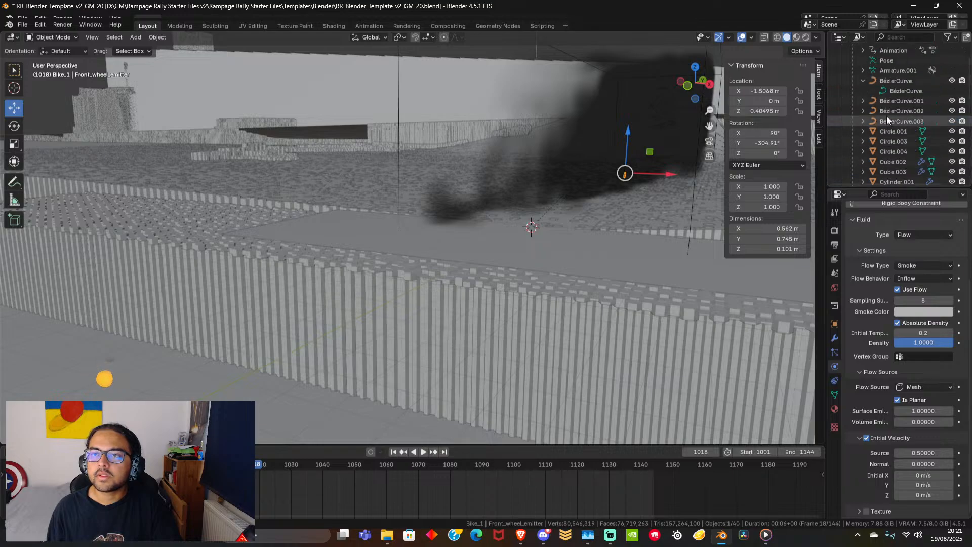
scroll(886, 116, "up", 2)
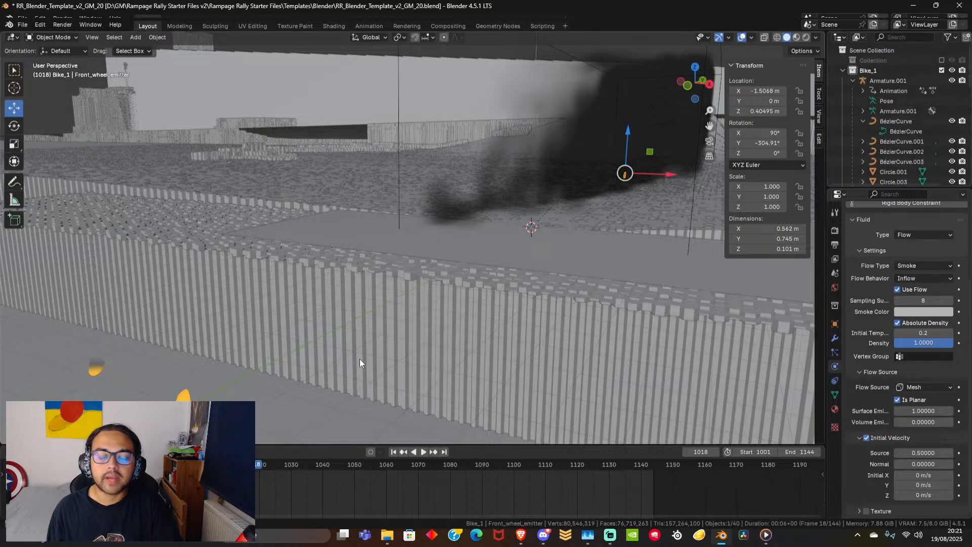
key("shift+Left")
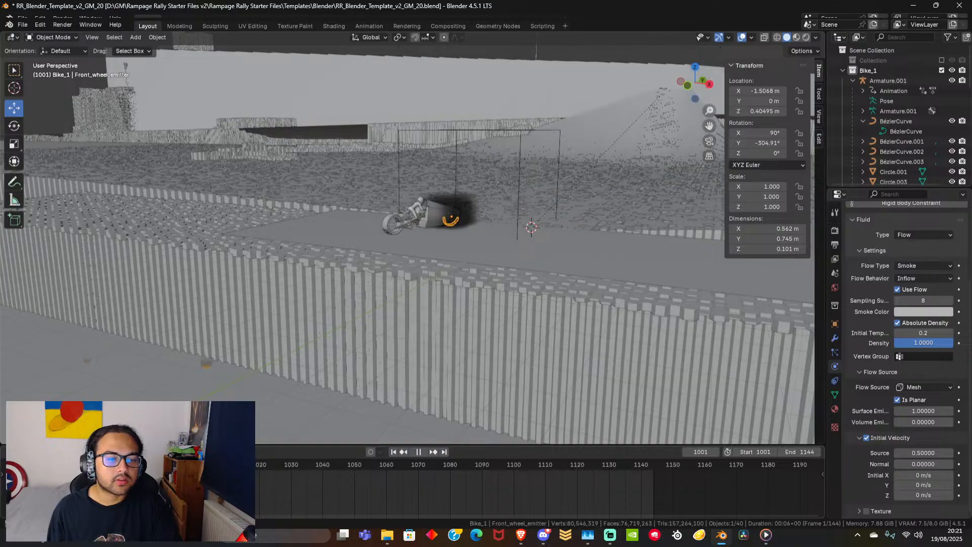
left_click(389, 232)
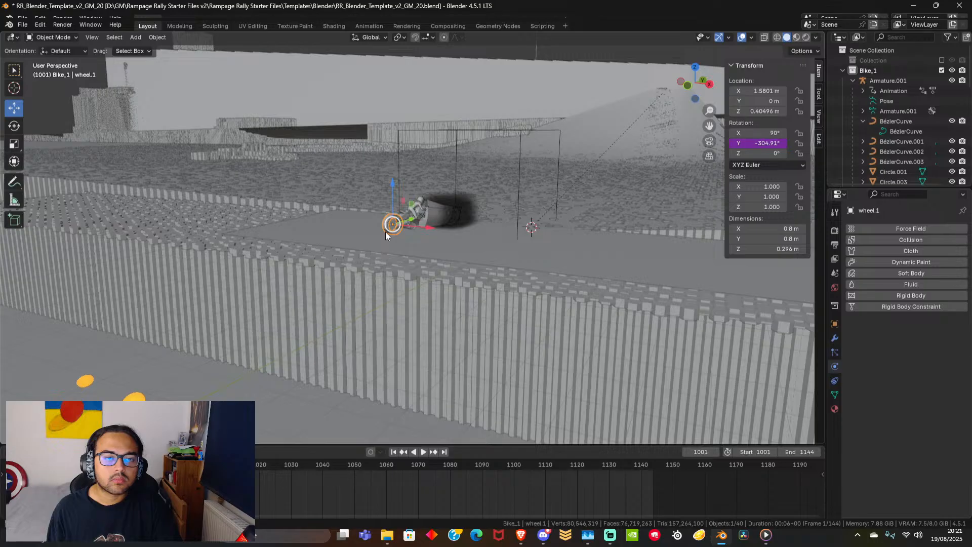
key("KP_Decimal")
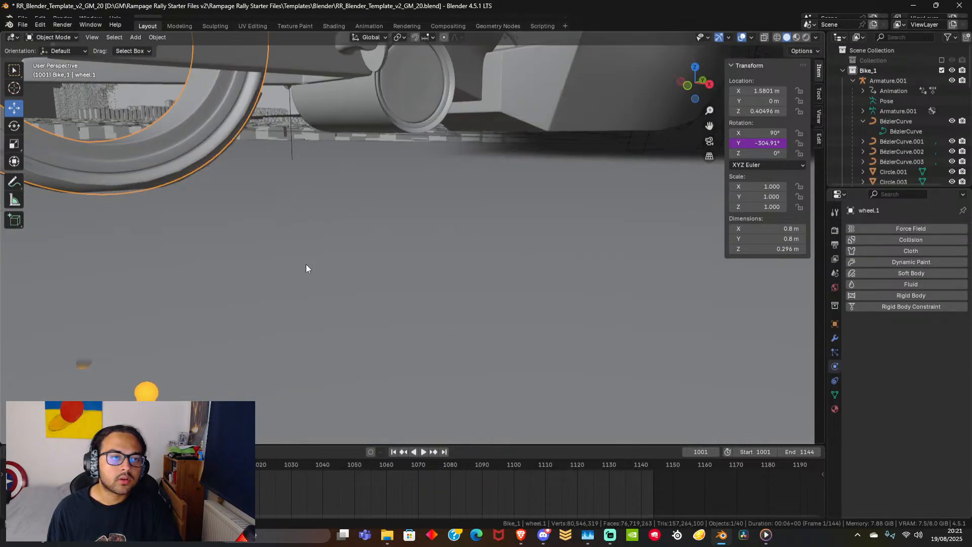
scroll(285, 233, "down", 5)
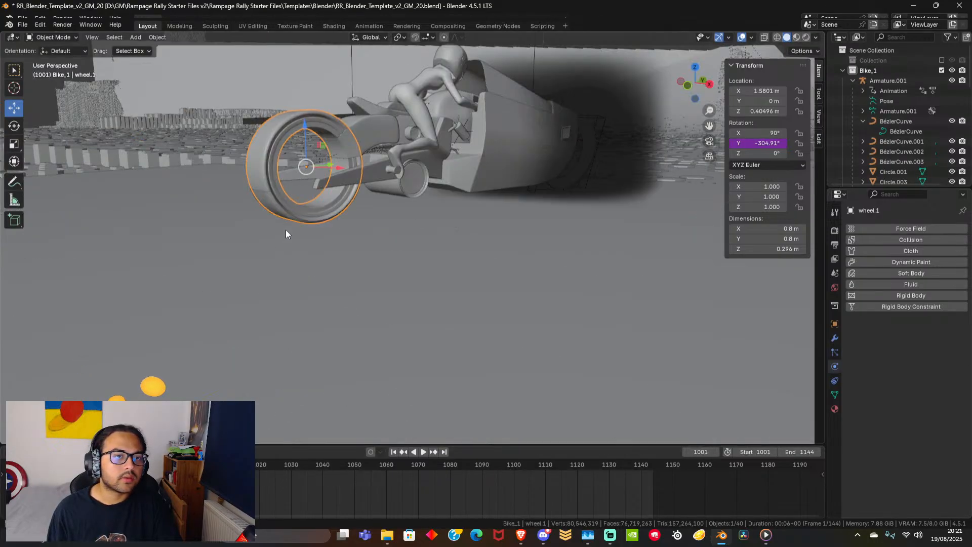
left_click(265, 208)
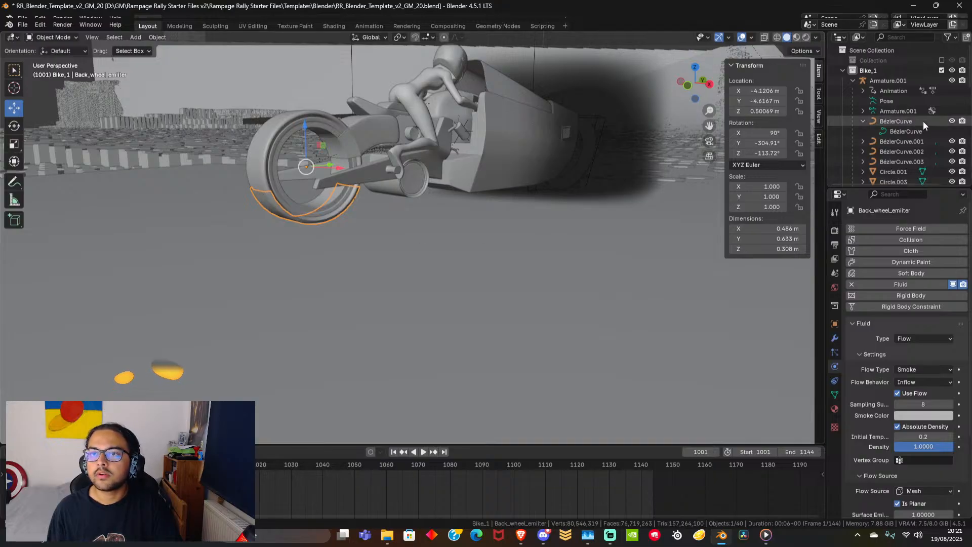
Find the back wheel emitter in the object hierarchy by expanding wheel_t_driver.001, and select it there.
scroll(923, 121, "down", 10)
scroll(913, 129, "down", 10)
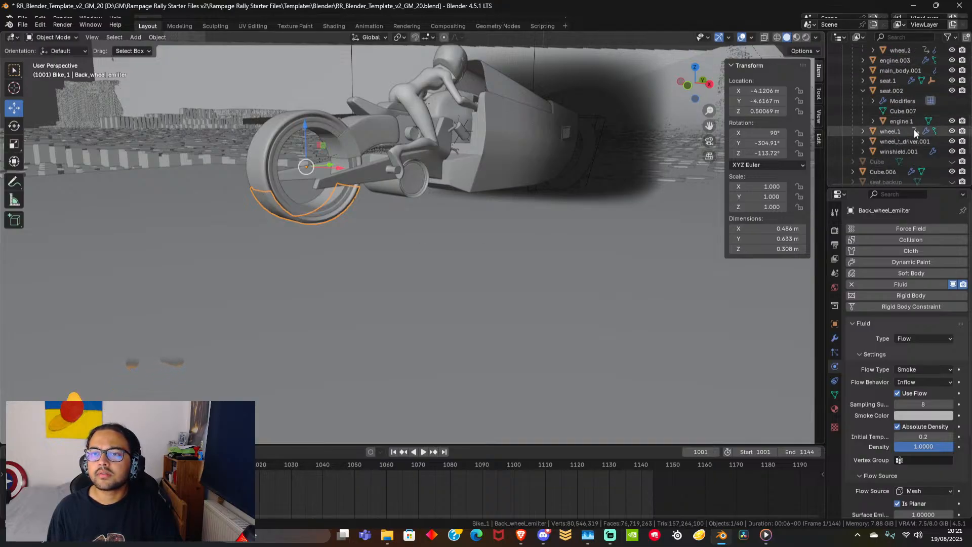
scroll(904, 150, "up", 20)
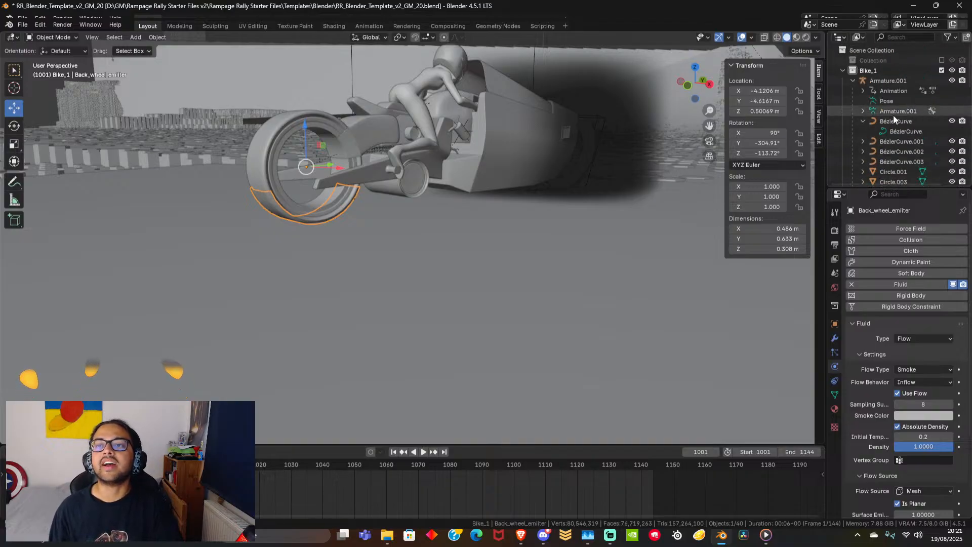
scroll(889, 93, "down", 5)
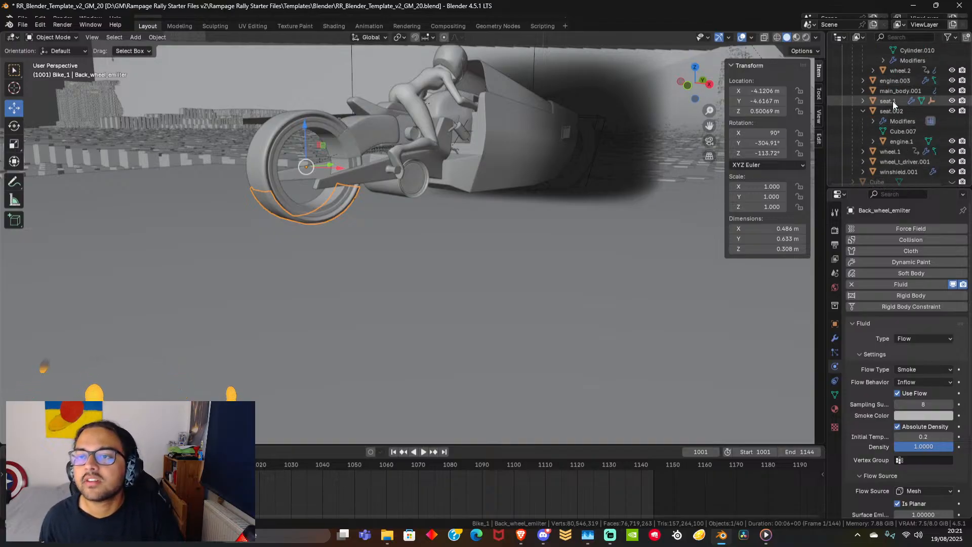
scroll(892, 101, "down", 10)
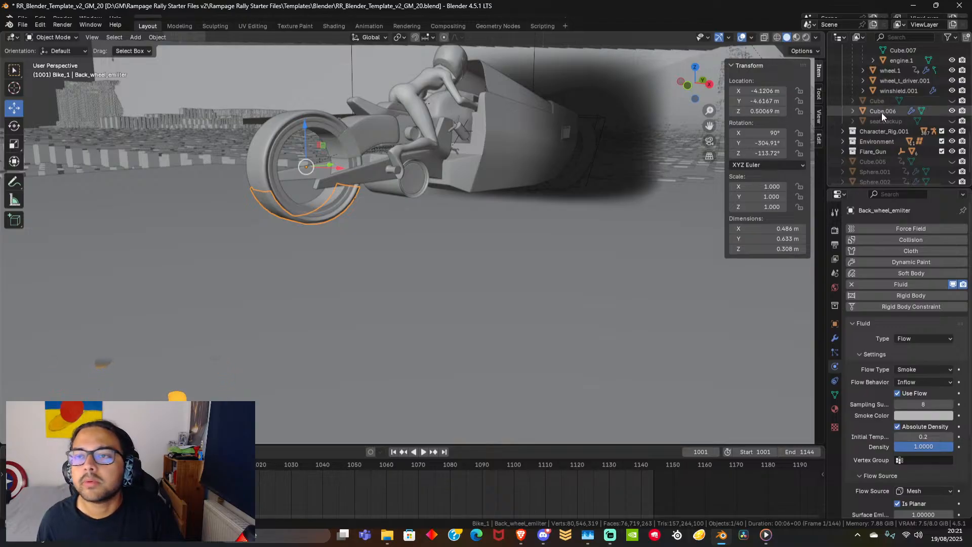
scroll(882, 112, "up", 2)
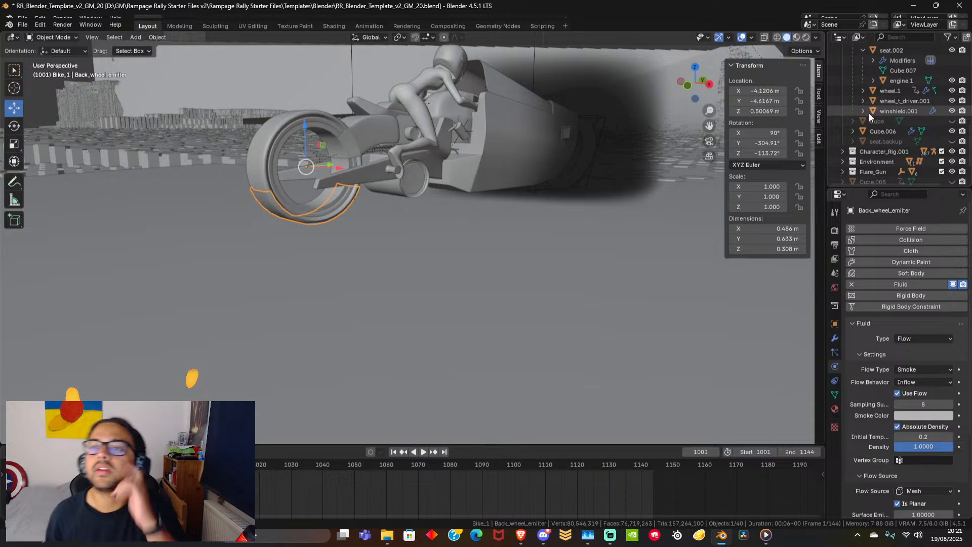
scroll(870, 117, "up", 6)
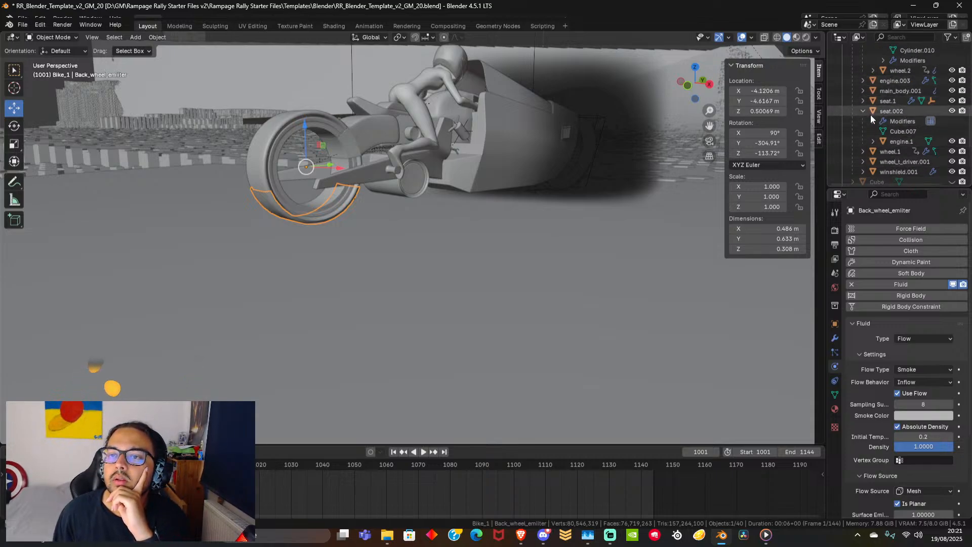
left_click(377, 124)
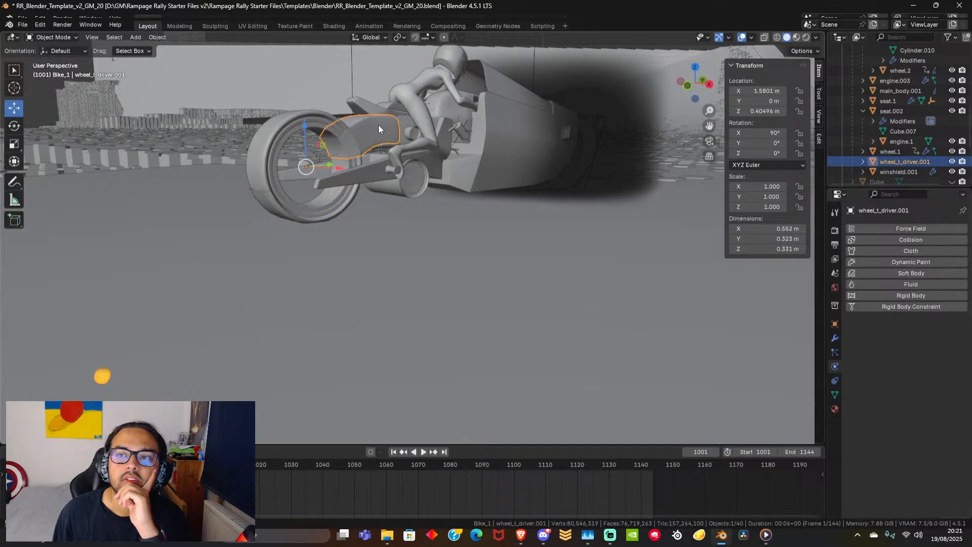
left_click(864, 162)
scroll(864, 130, "down", 4)
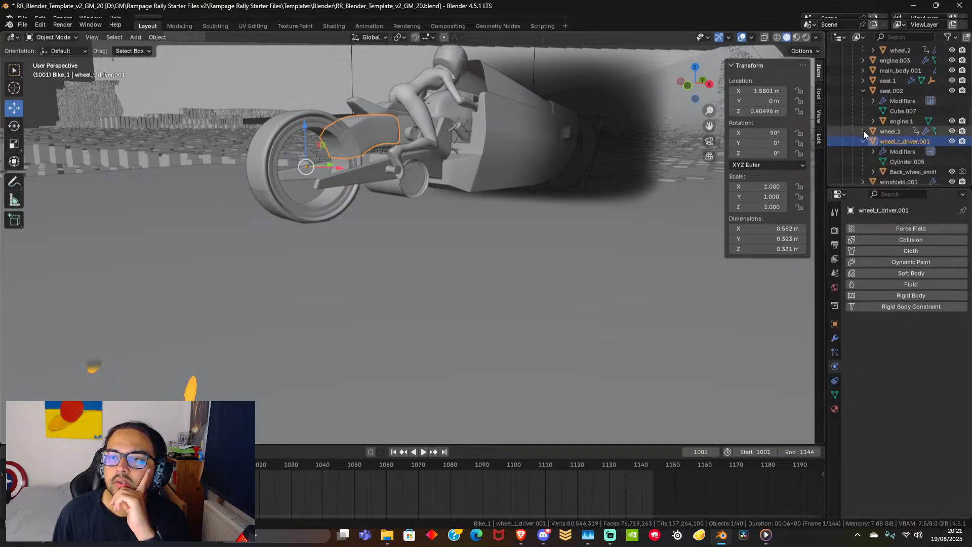
left_click(895, 151)
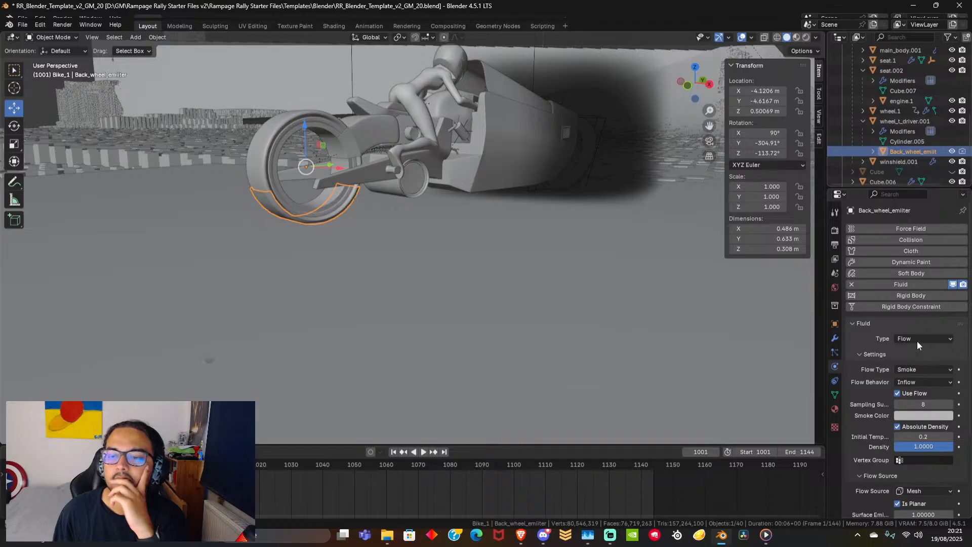
Enable initial velocity on the back wheel emitter with a source value of 0.5.
scroll(876, 419, "down", 5)
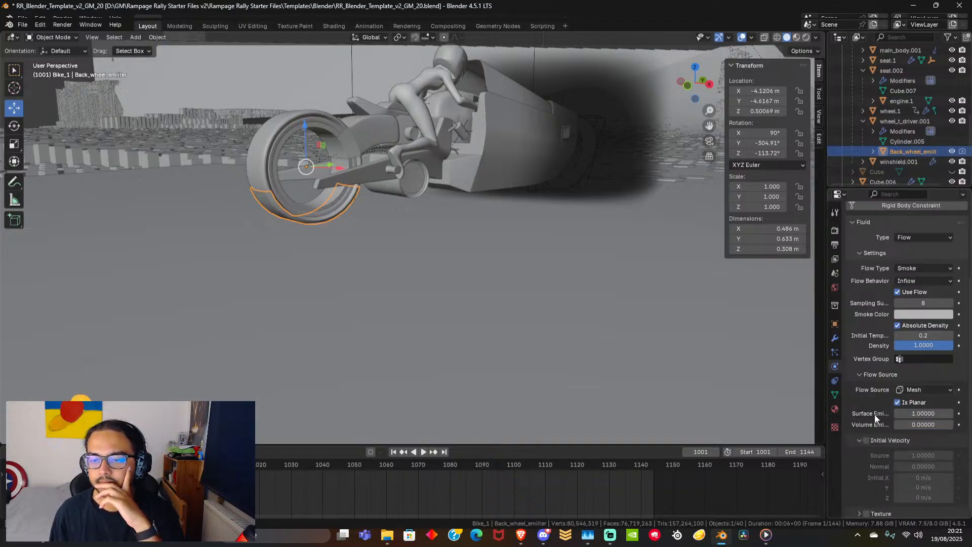
left_click(866, 439)
left_click(916, 454)
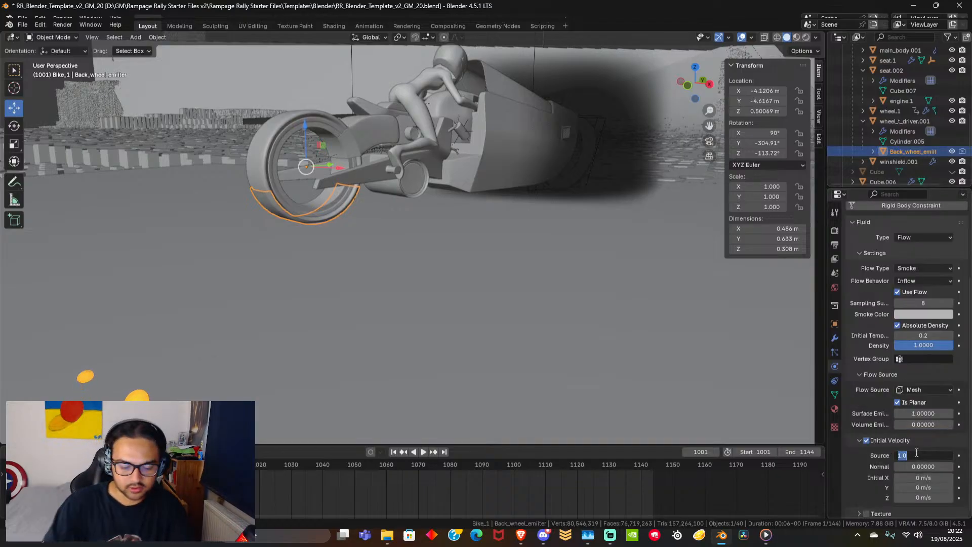
type("0.5")
key("Return")
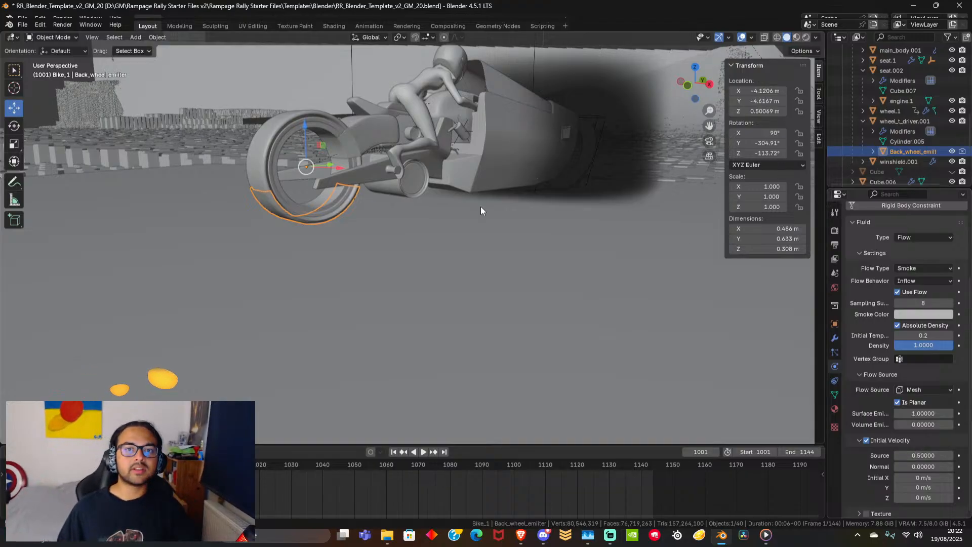
Select the smoke domain cube, review its gas and cache settings, and save the file.
scroll(456, 192, "down", 6)
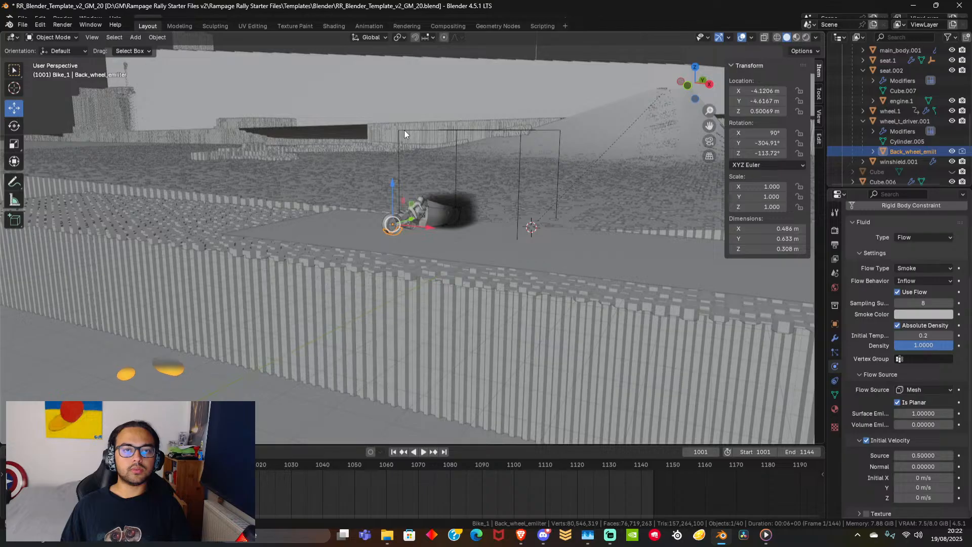
left_click(465, 162)
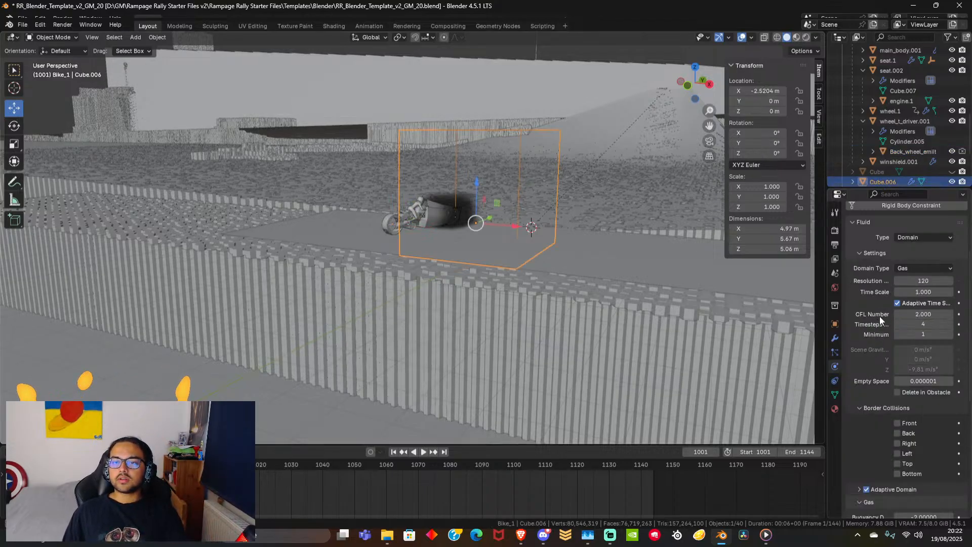
scroll(878, 314, "down", 4)
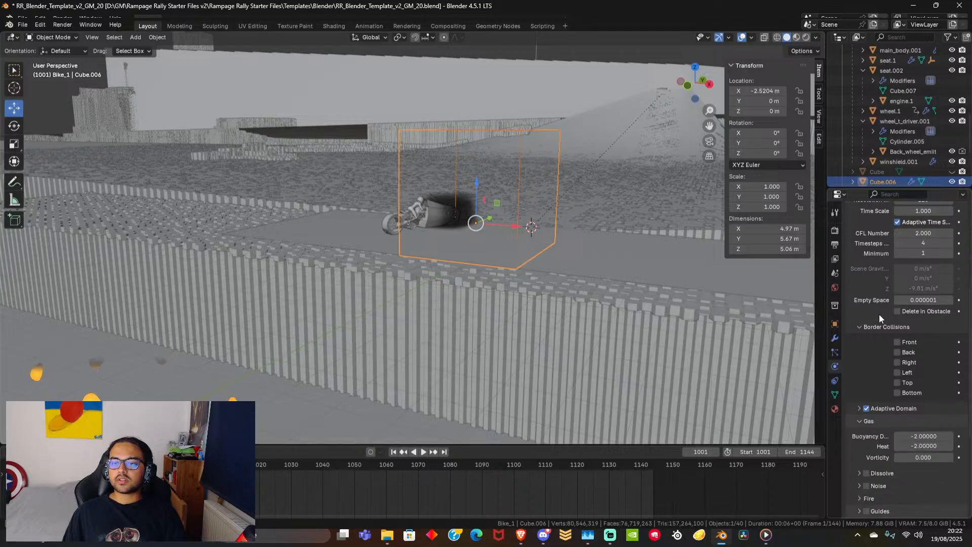
scroll(879, 314, "down", 7)
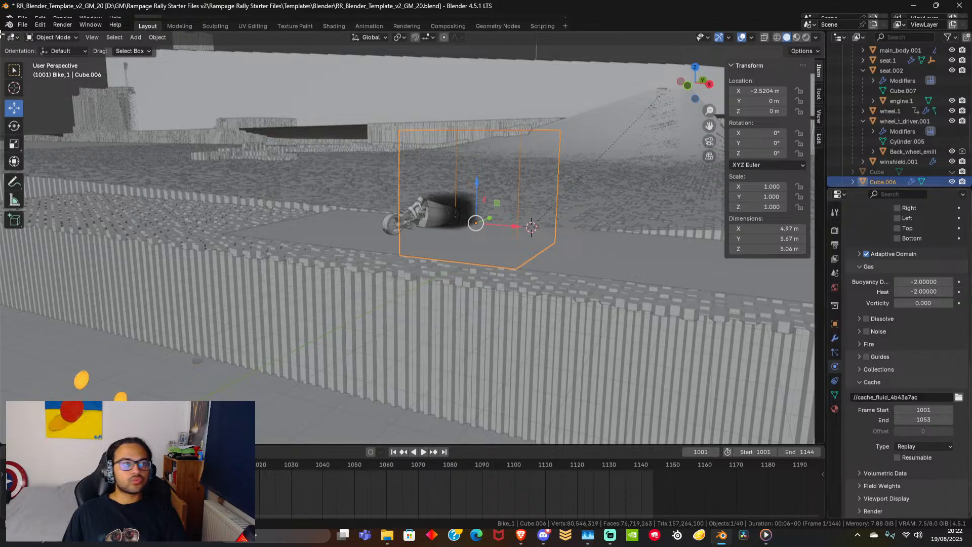
left_click(23, 24)
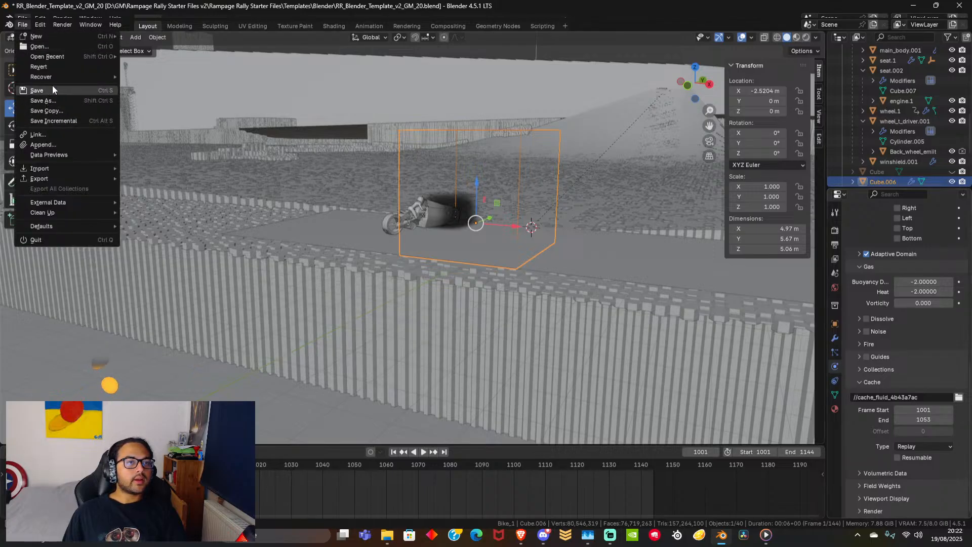
left_click(53, 90)
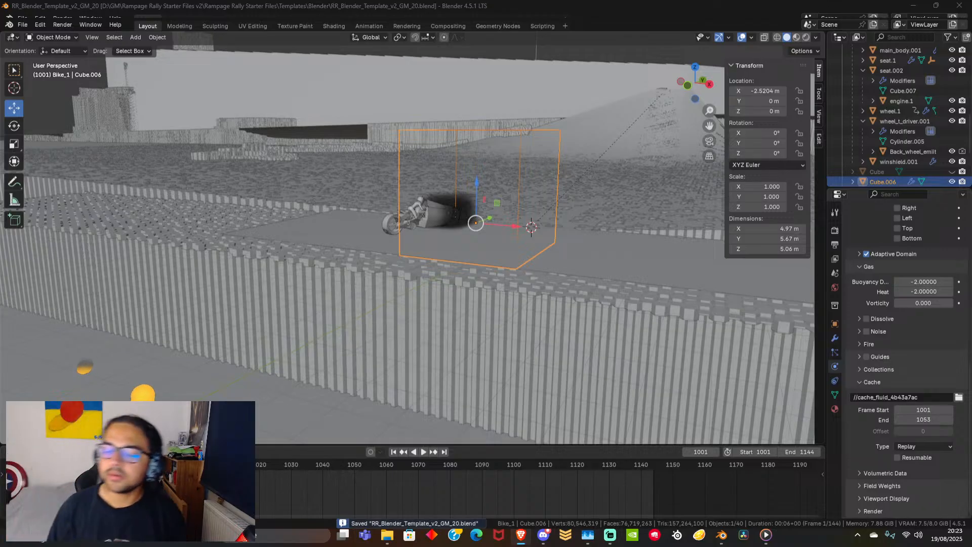
Set the back wheel emitter's initial Z velocity to -5 m/s.
left_click(387, 229)
key("KP_Decimal")
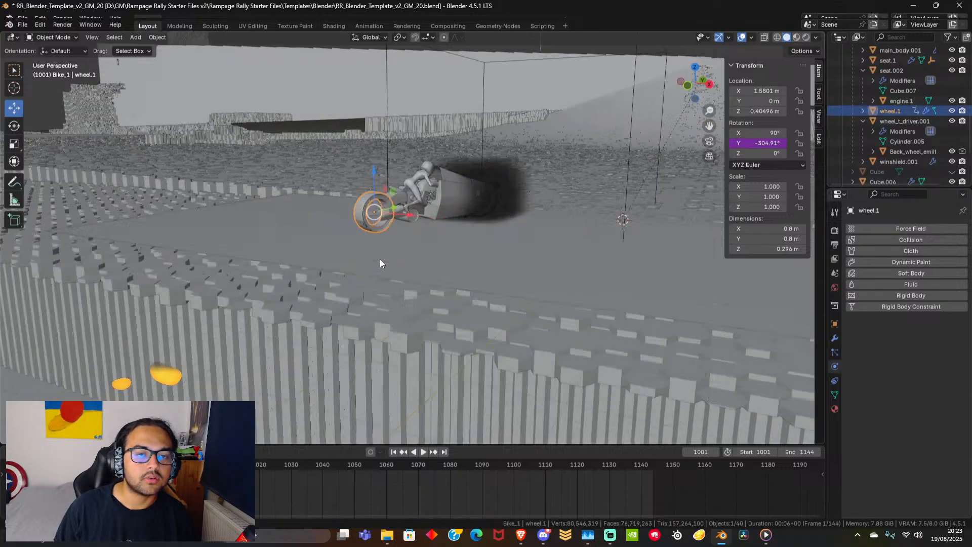
scroll(372, 250, "up", 5)
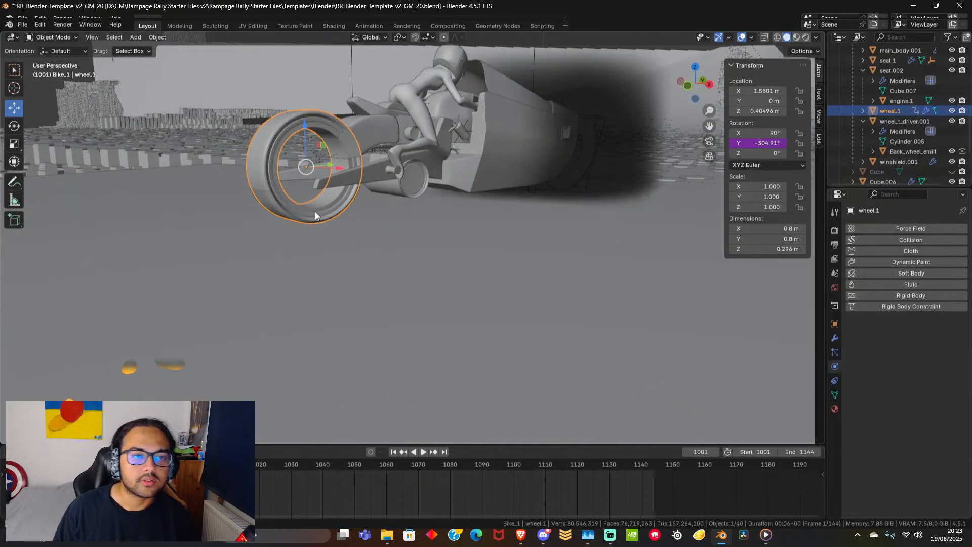
left_click(318, 215)
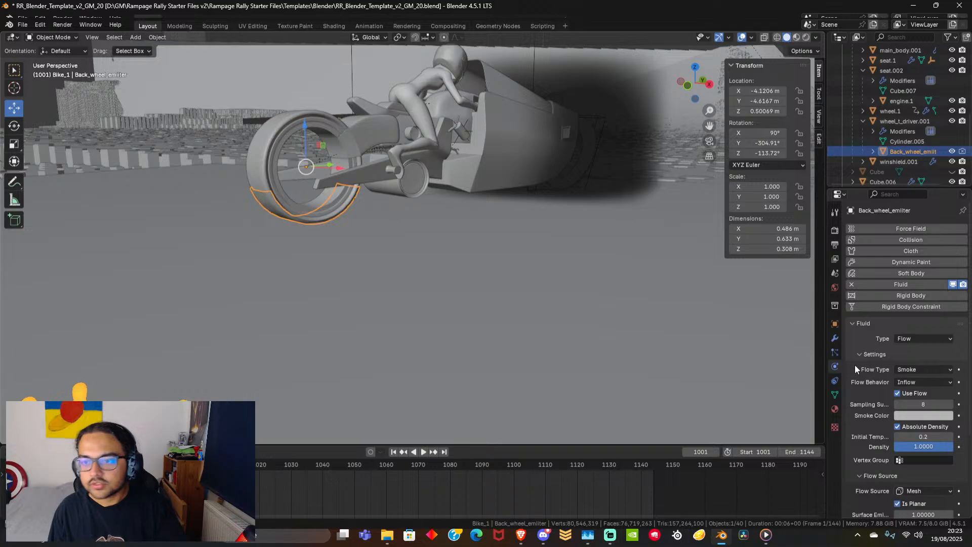
scroll(854, 364, "down", 5)
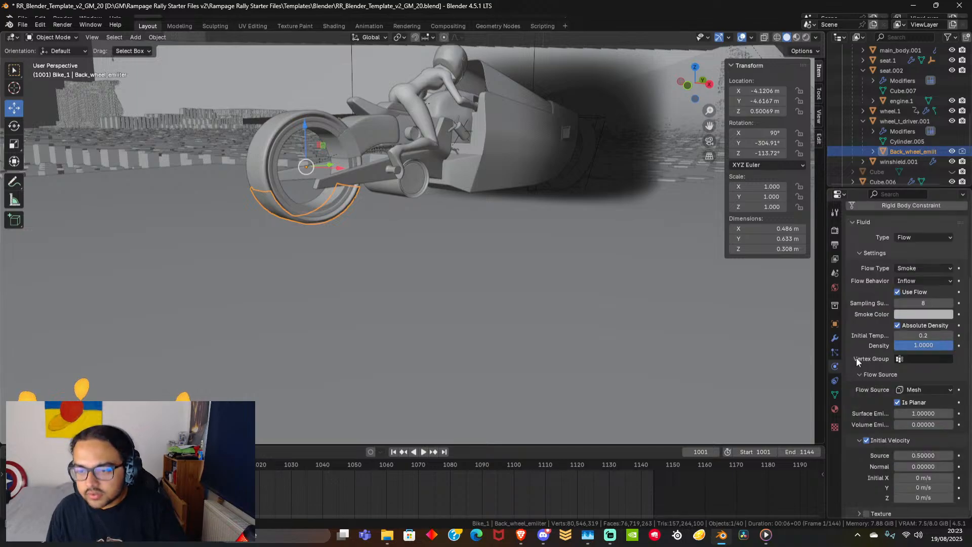
left_click(924, 497)
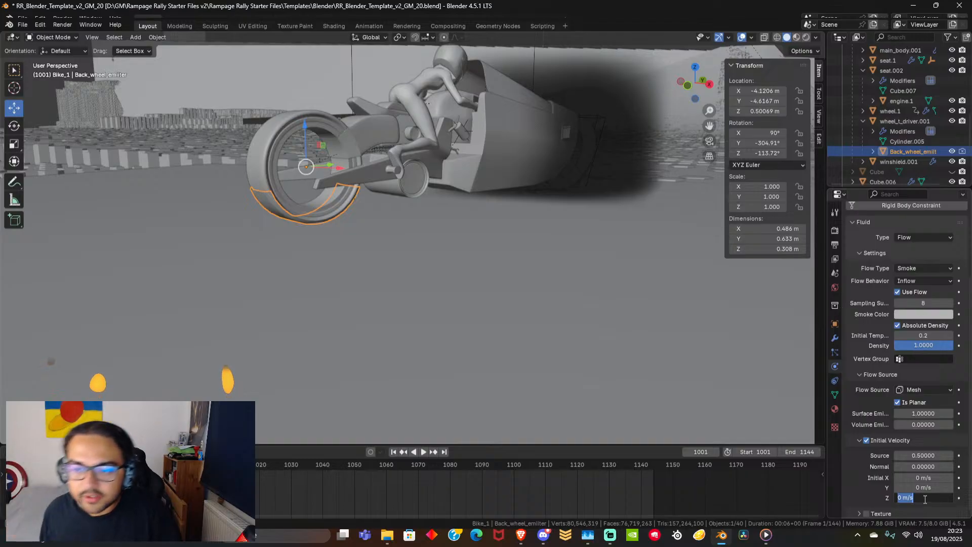
key("BackSpace")
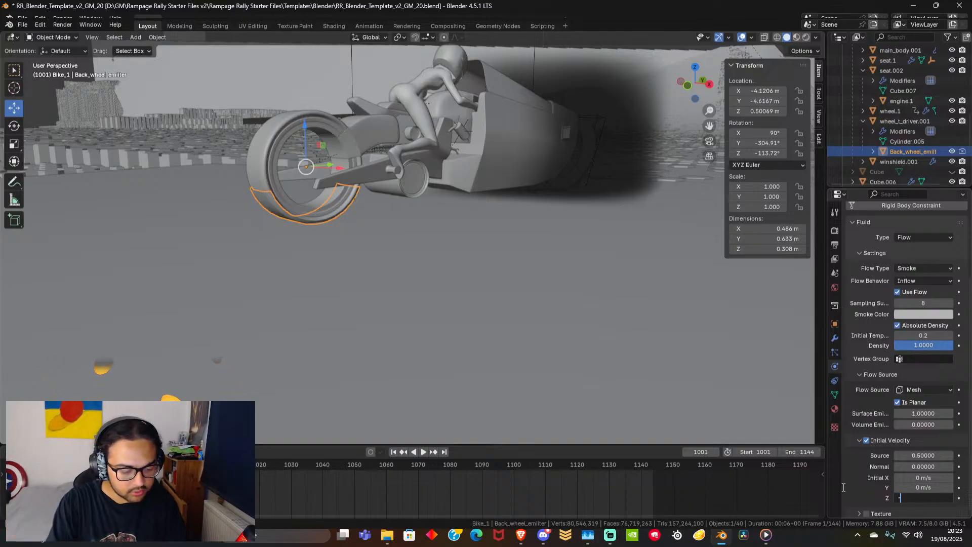
type("-5")
key("Return")
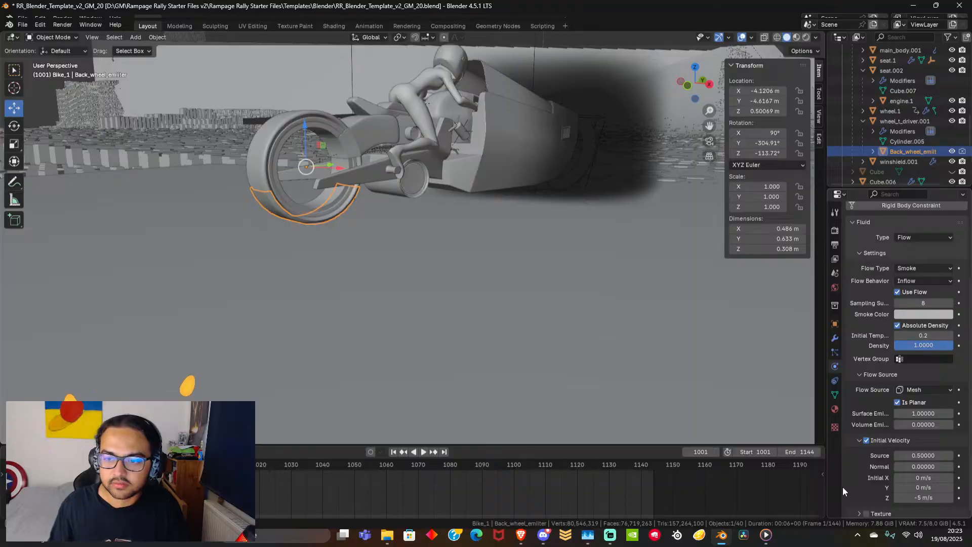
Set the back wheel emitter's initial Y velocity to 3 m/s.
left_click(922, 486)
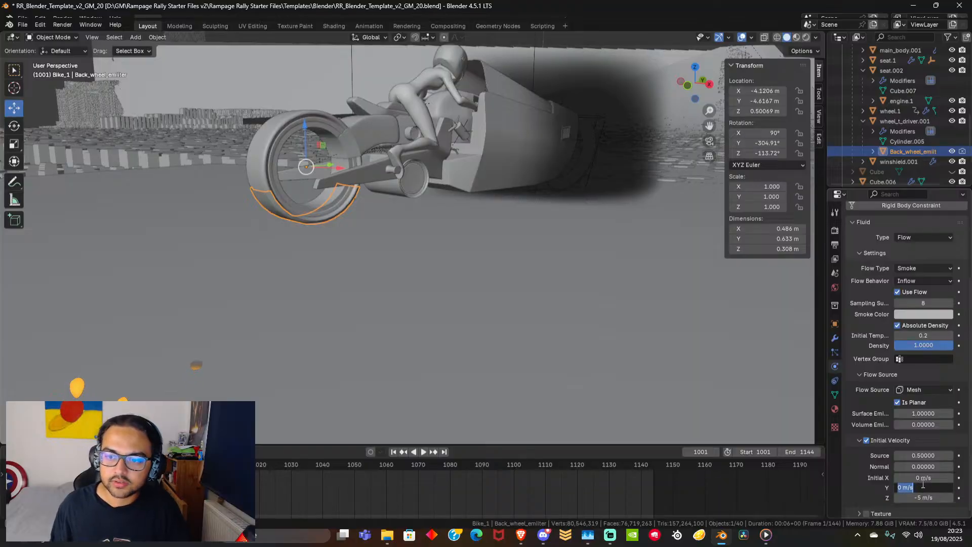
type("3")
key("Return")
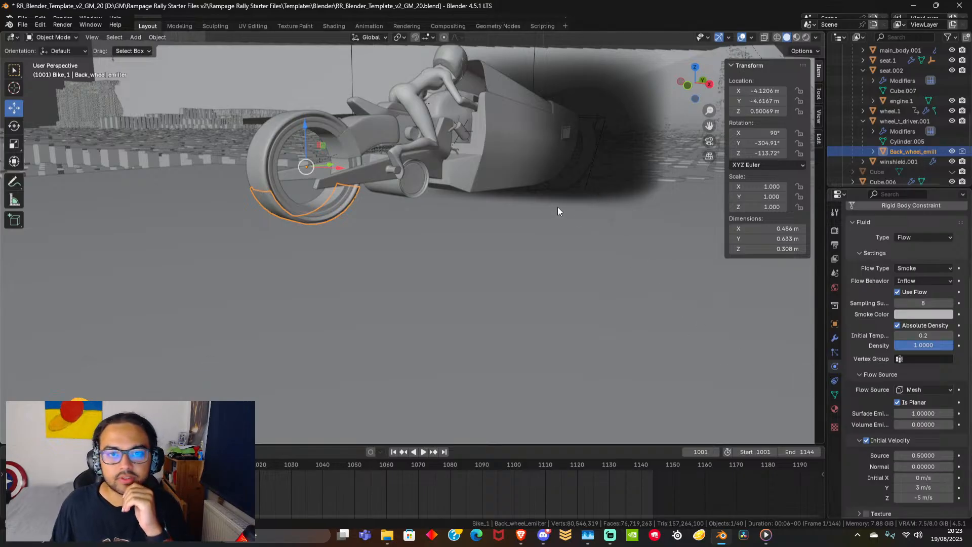
Select the front wheel emitter and set its initial velocity to 3 m/s in Y and -5 m/s in Z.
left_click(549, 187)
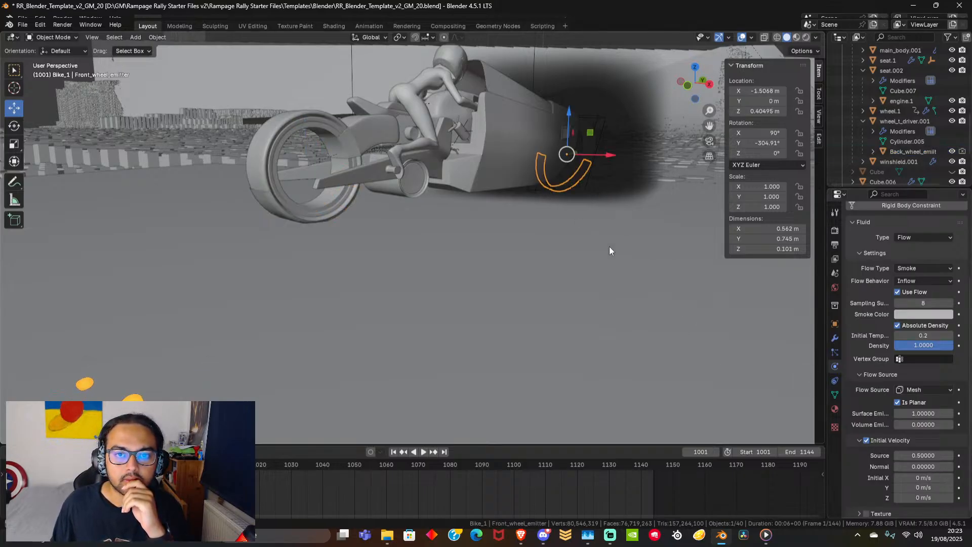
left_click(932, 486)
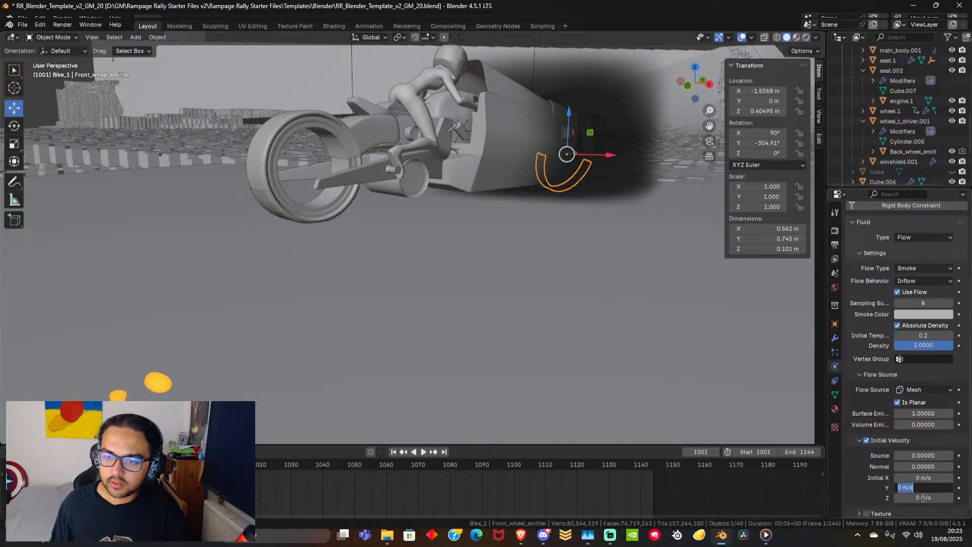
left_click(923, 498)
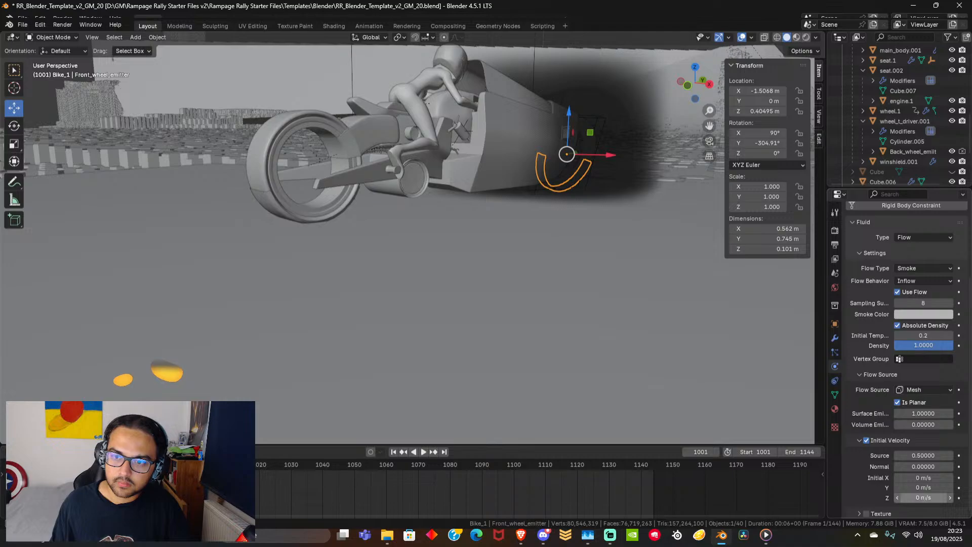
left_click(924, 498)
key("BackSpace")
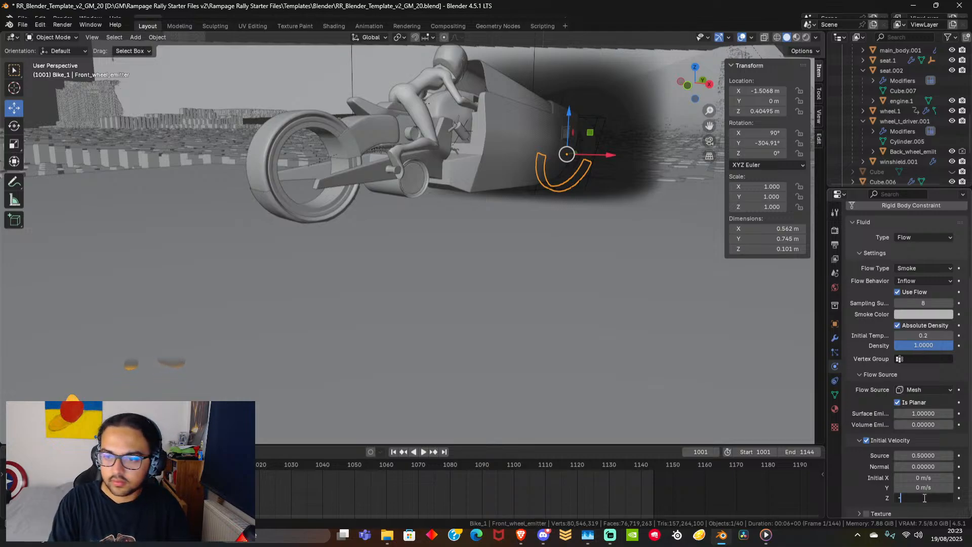
type("-5")
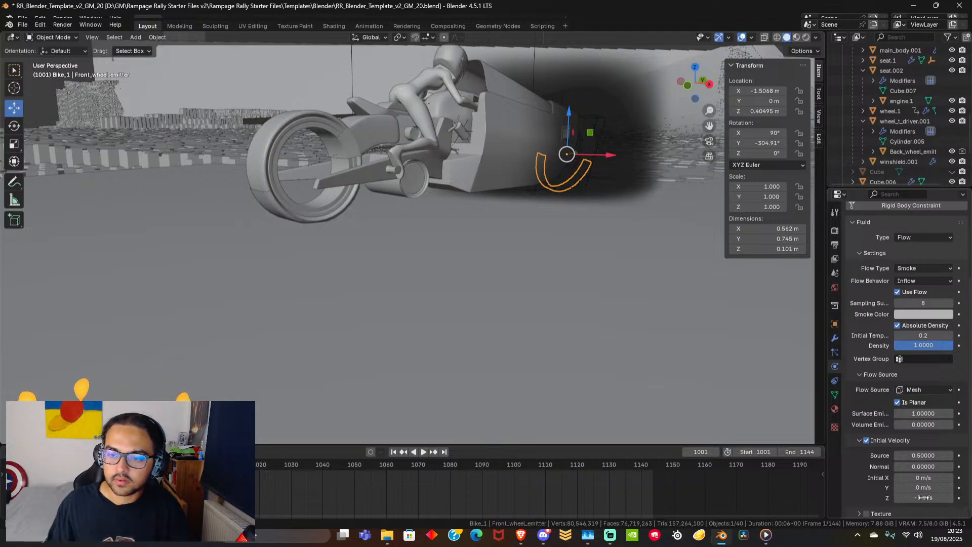
key("Return")
left_click(925, 487)
type("3")
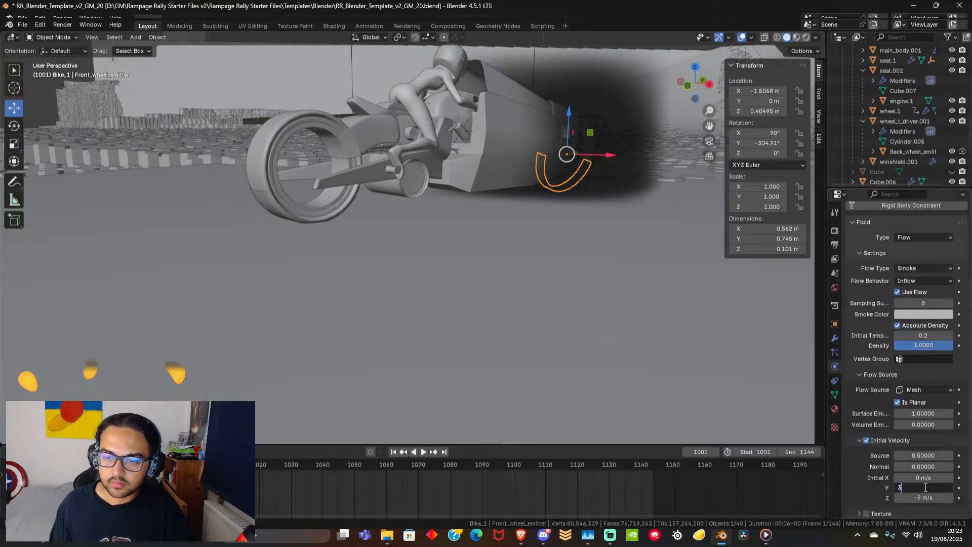
key("Return")
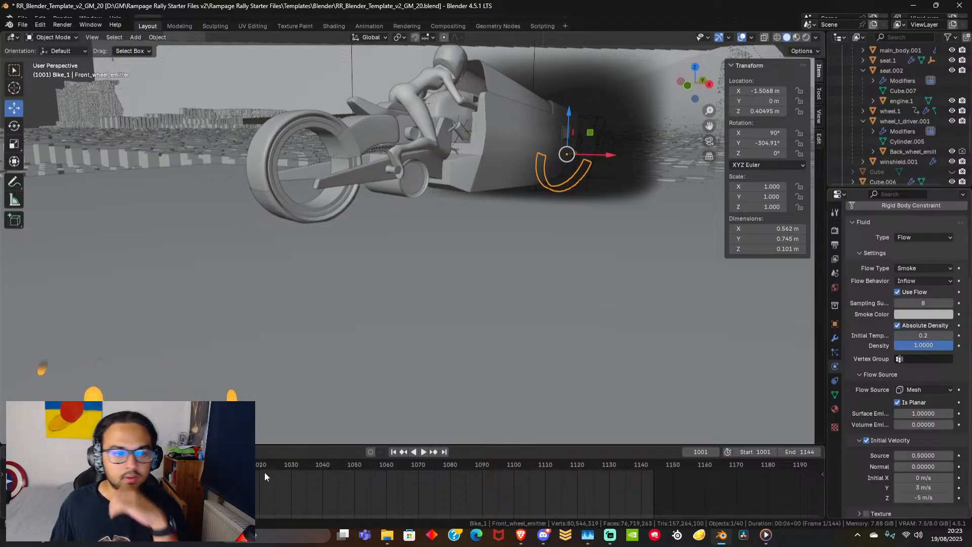
Play the animation from the first frame and examine how the smoke flows from the bike's wheels.
key("Left")
key("Left")
key("space")
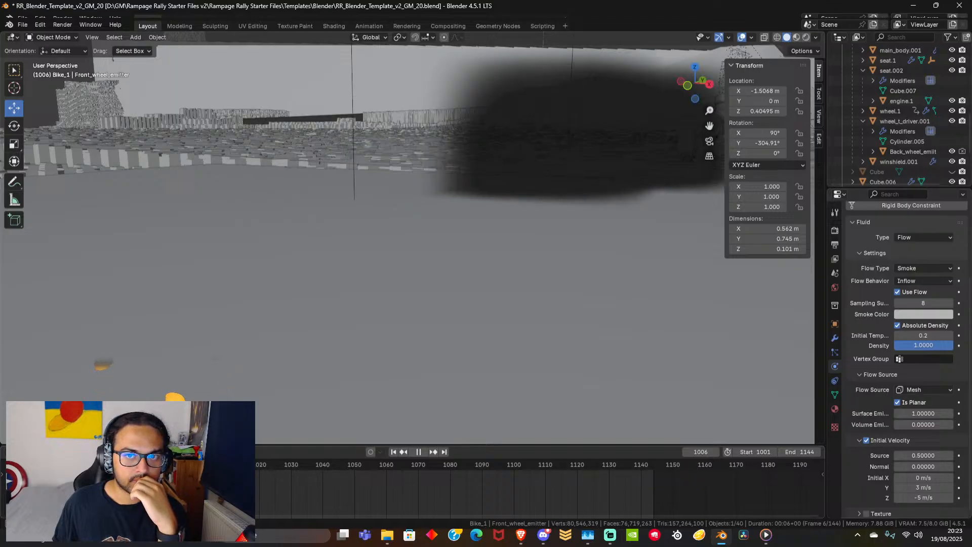
key("space")
scroll(577, 239, "down", 5)
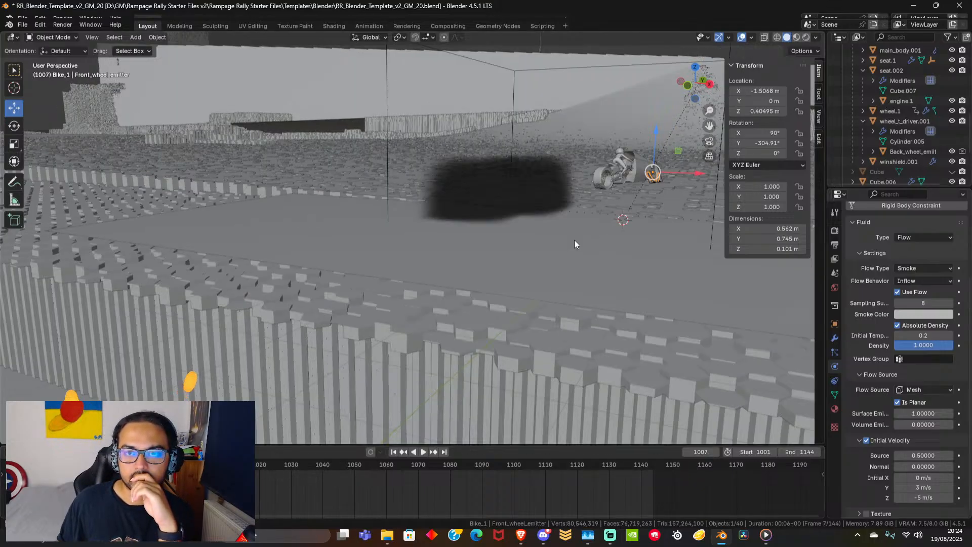
scroll(574, 241, "up", 3)
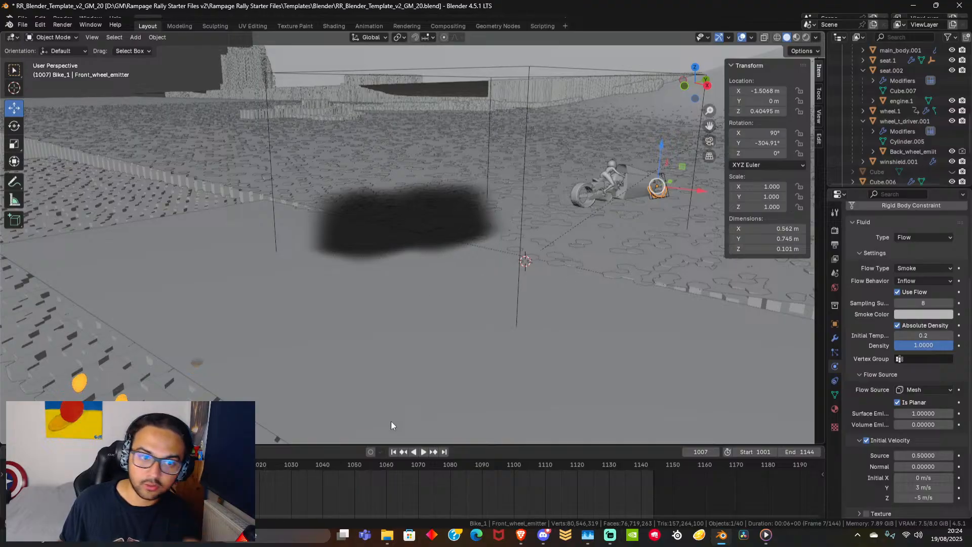
left_click_drag(217, 464, 202, 464)
left_click(424, 452)
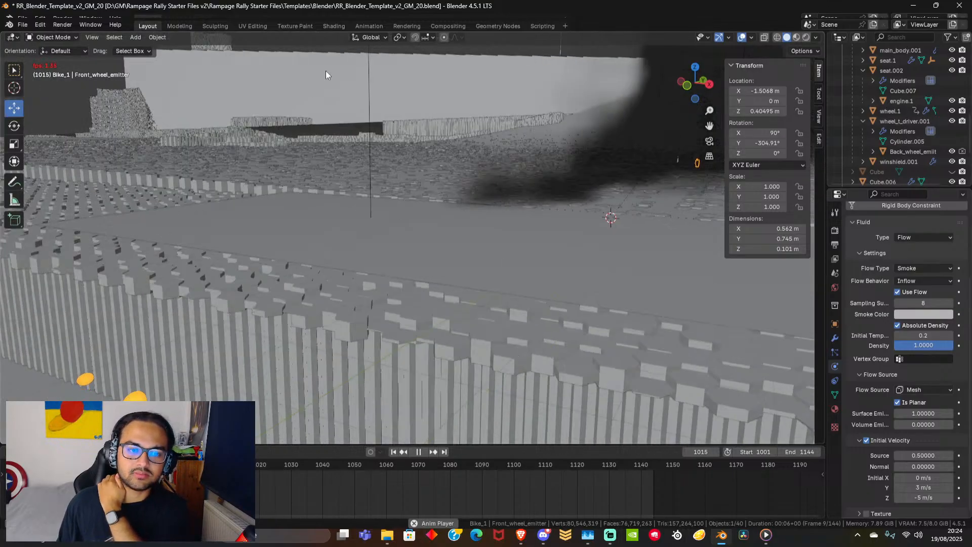
left_click(420, 451)
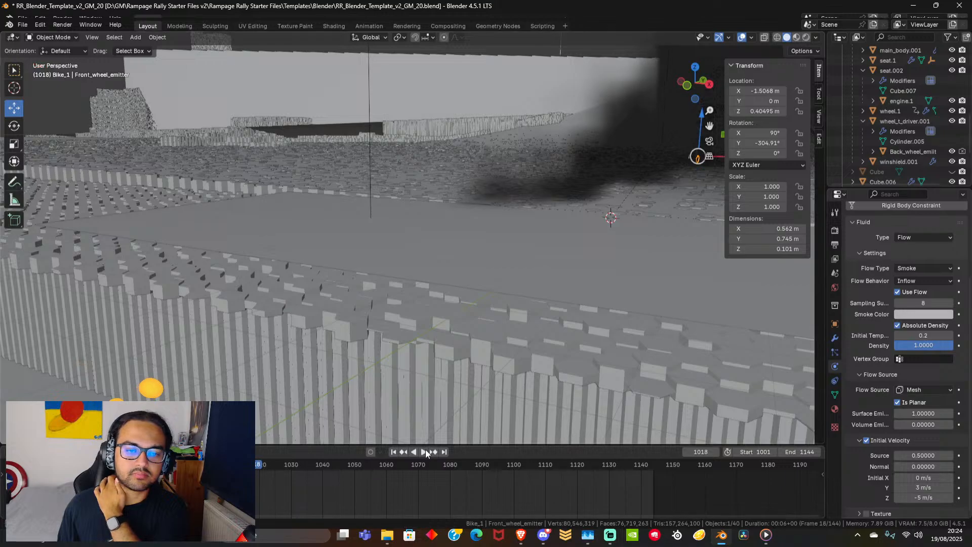
Set the initial Y velocity to -3 m/s on the front wheel emitter and on the back wheel emitter.
left_click(931, 483)
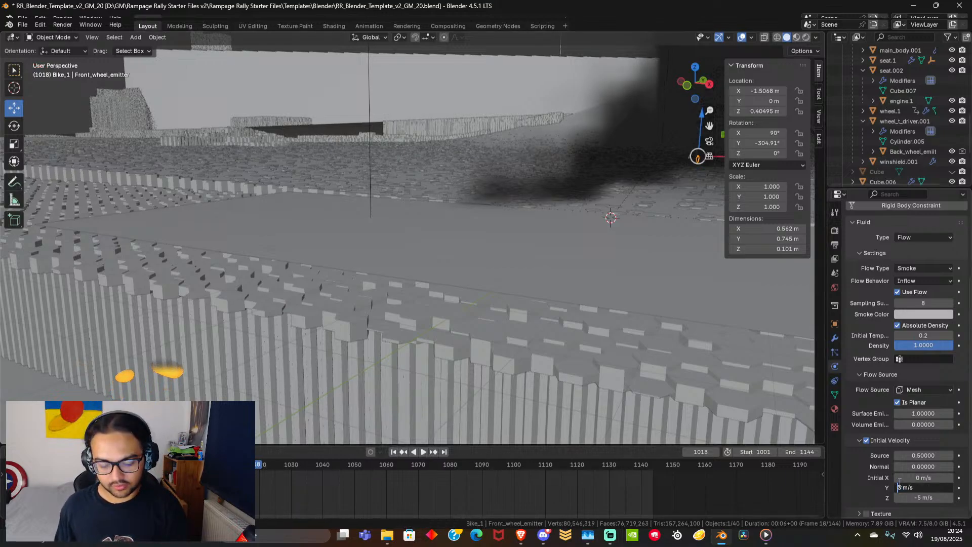
type("-")
key("Return")
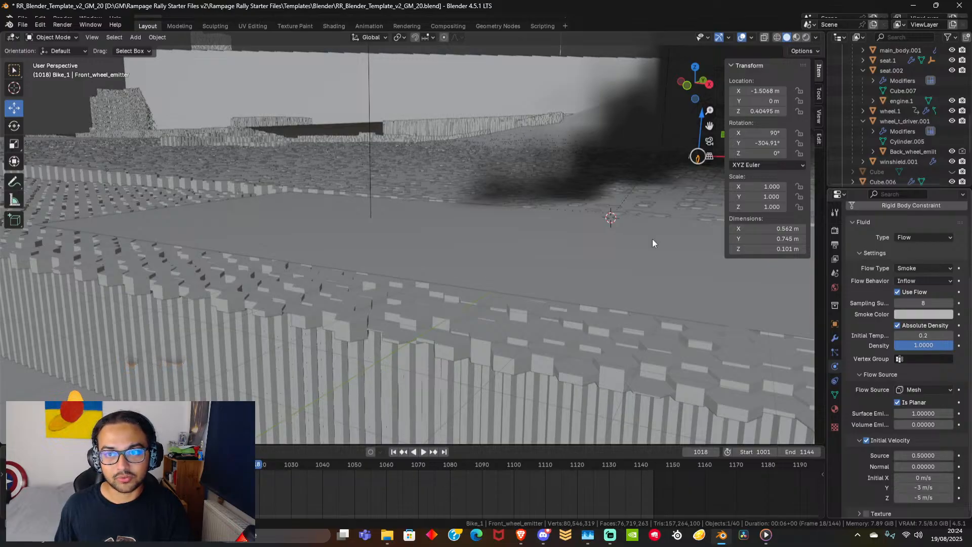
left_click(909, 151)
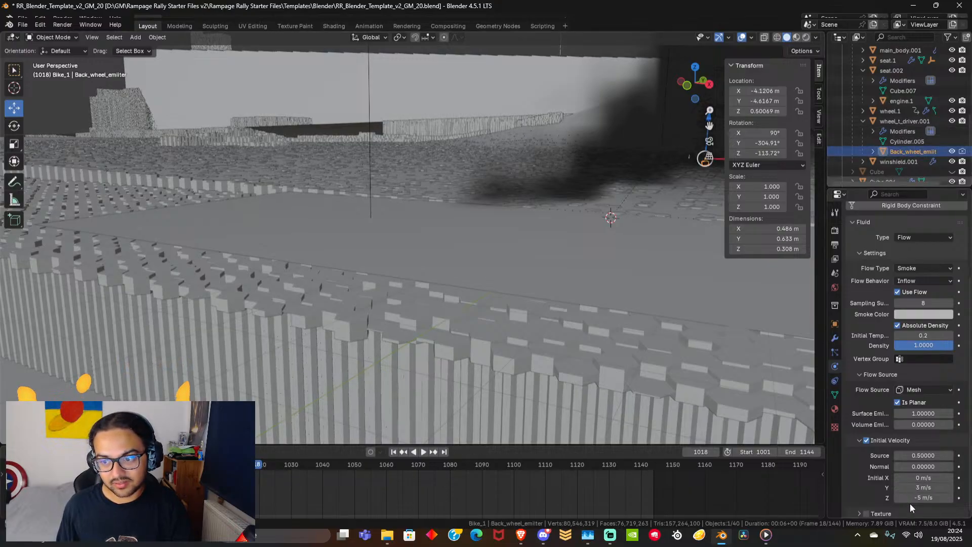
left_click(898, 486)
key("Home")
type("-")
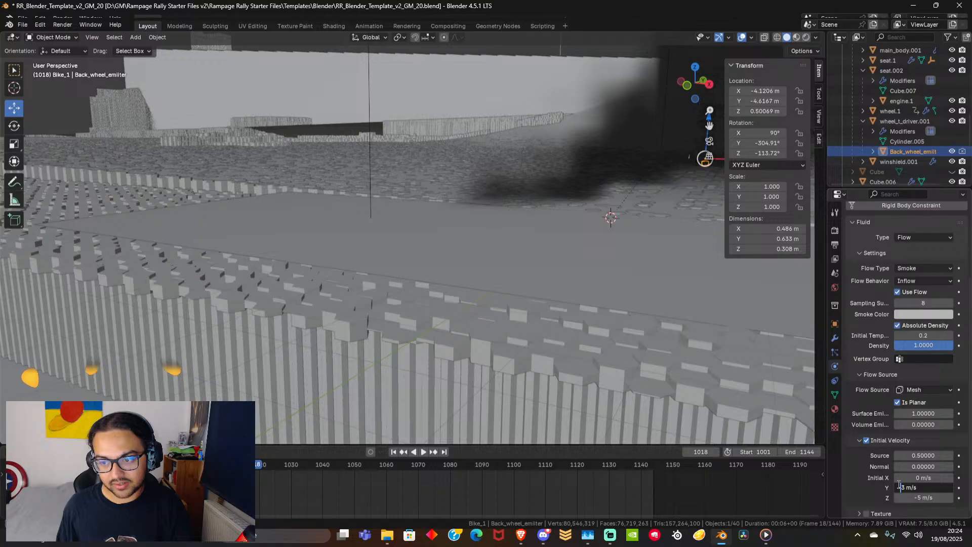
key("Return")
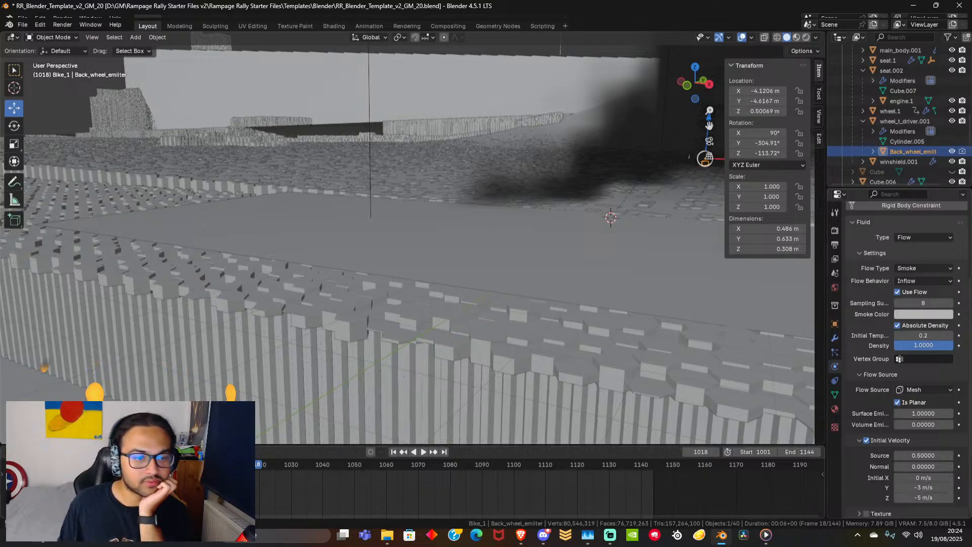
Replay the smoke from frame 1001 and inspect the trail and its contact with the terrain from several angles.
left_click(187, 464)
left_click(423, 451)
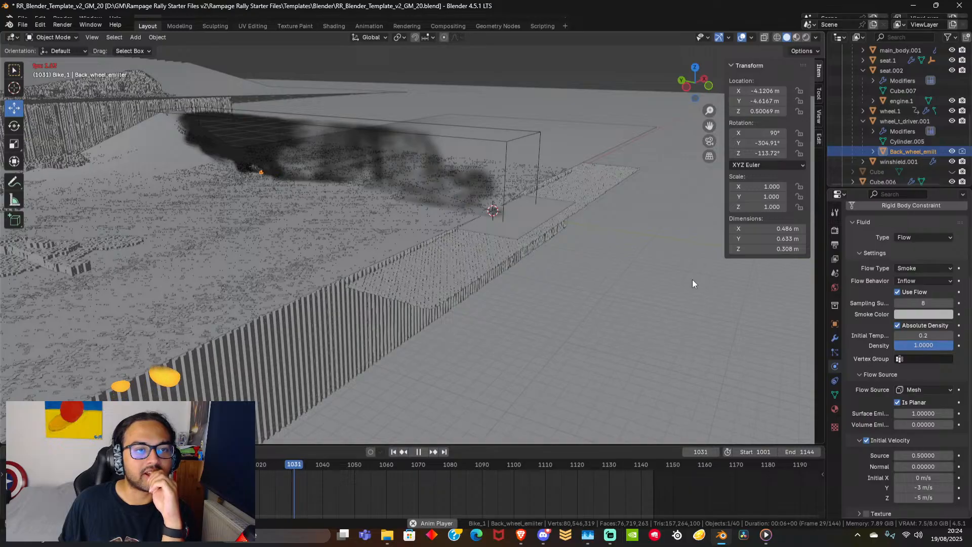
middle_click_drag(487, 287, 519, 273)
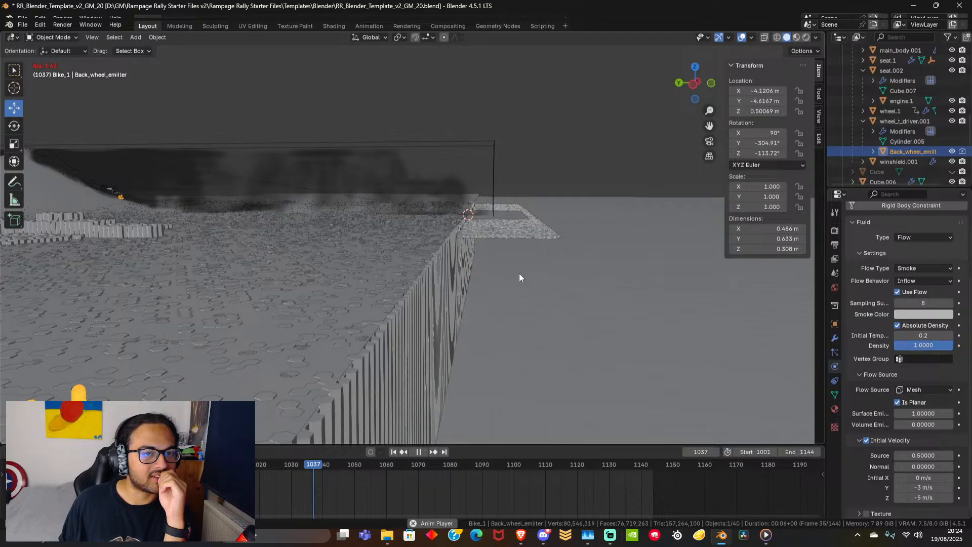
middle_click_drag(519, 273, 459, 280)
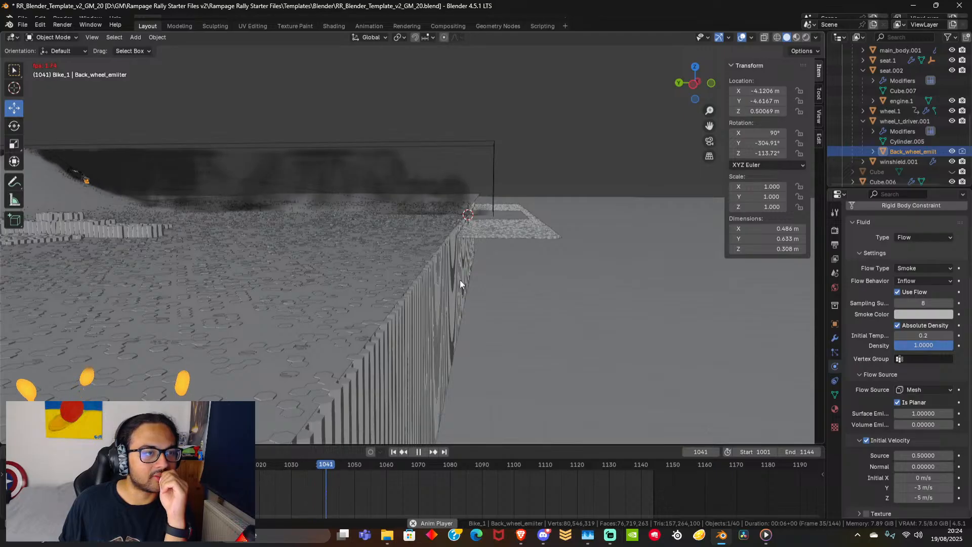
key("space")
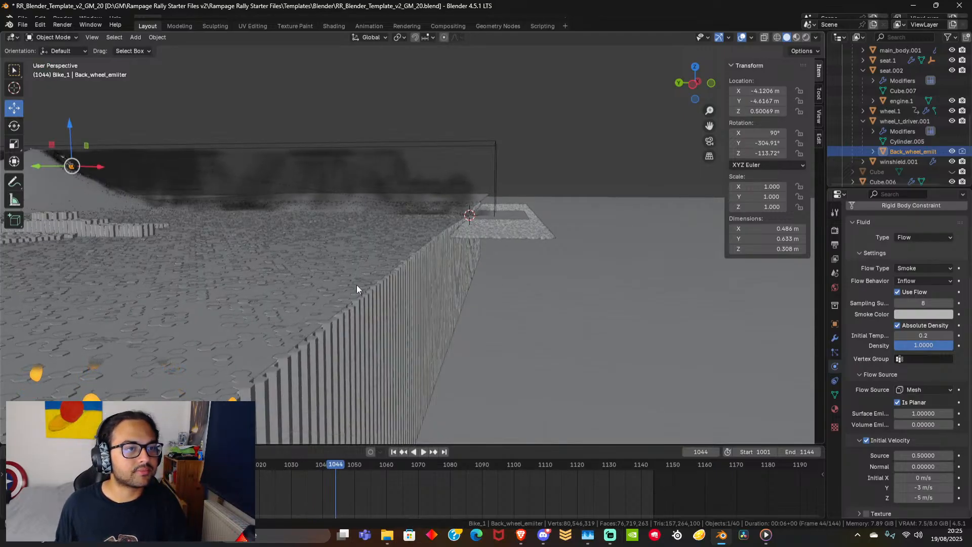
middle_click_drag(357, 285, 609, 290)
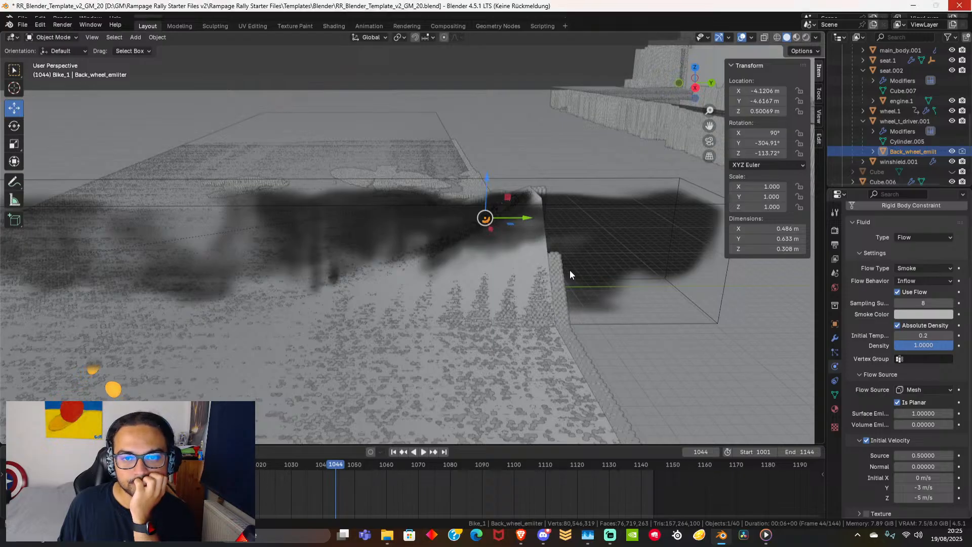
Add fluid physics to the Active_instance_plane_1 terrain and set its type to Effector.
left_click(569, 271)
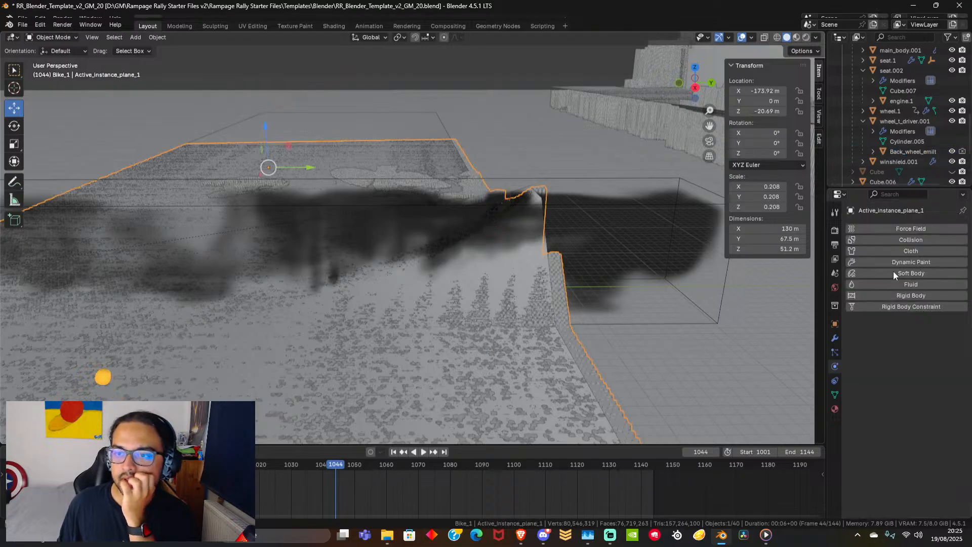
left_click(889, 283)
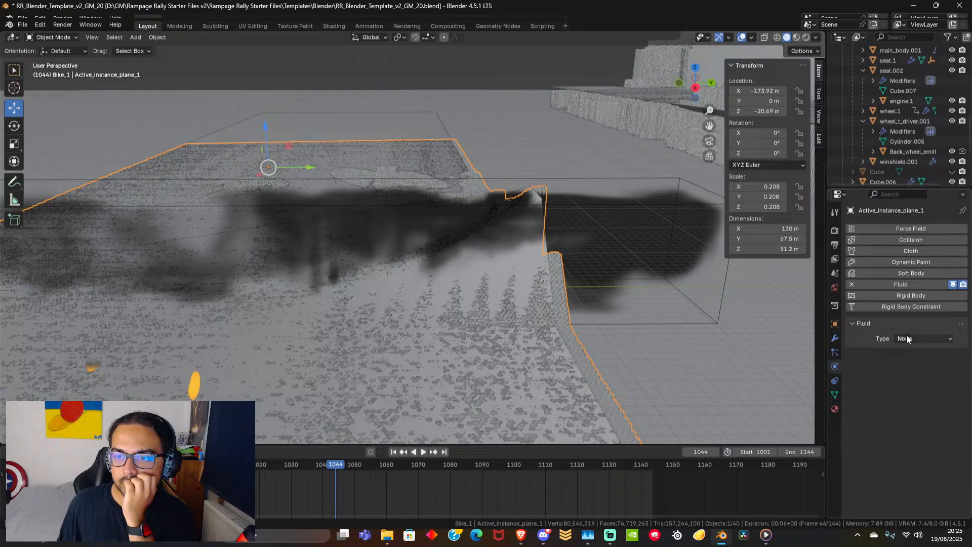
left_click(906, 339)
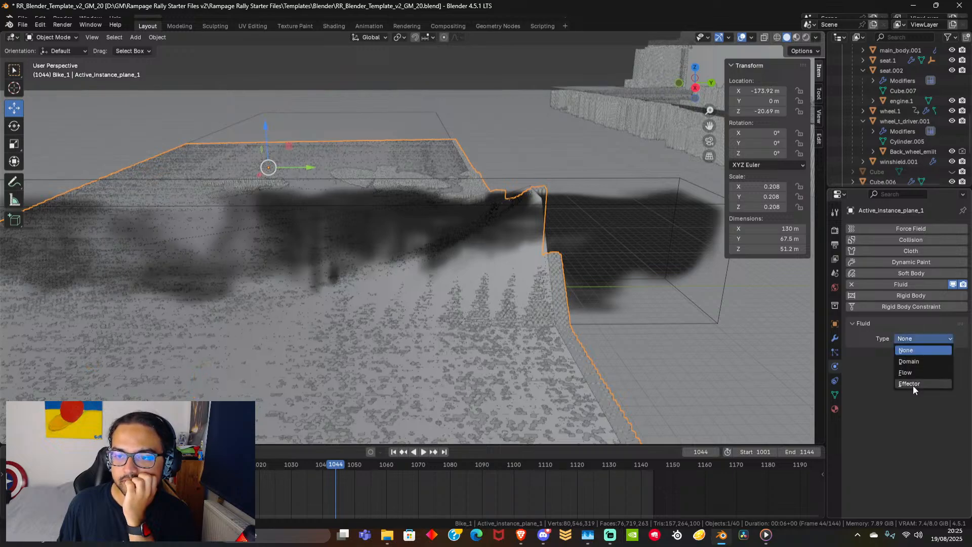
left_click(913, 385)
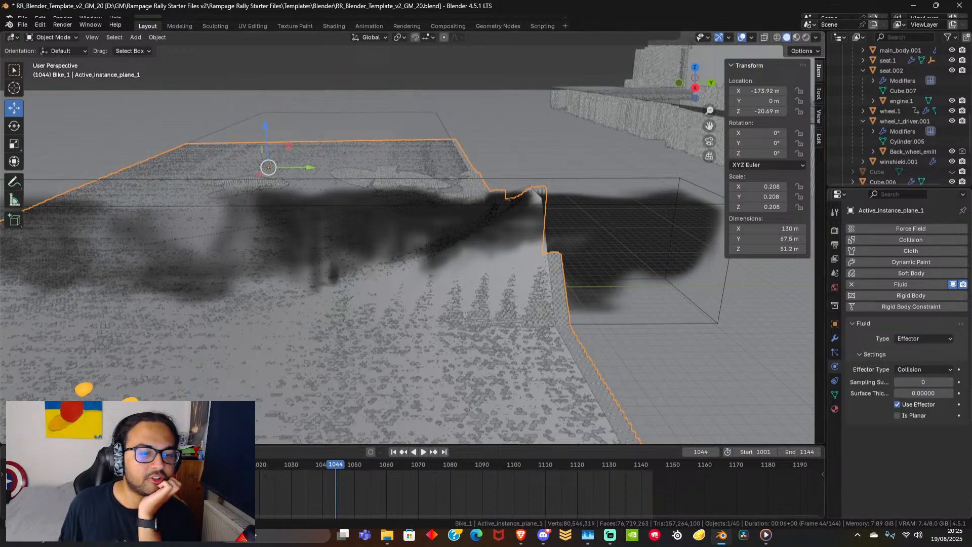
Return to the first frame and hide Ramp__replace_me_.001 from the viewport in the Environment collection.
left_click(189, 464)
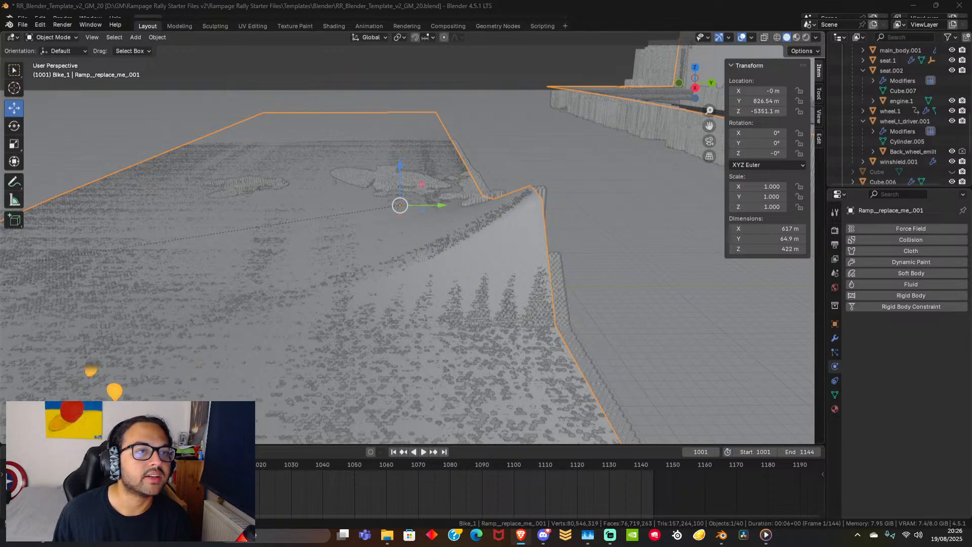
middle_click_drag(364, 303, 472, 265)
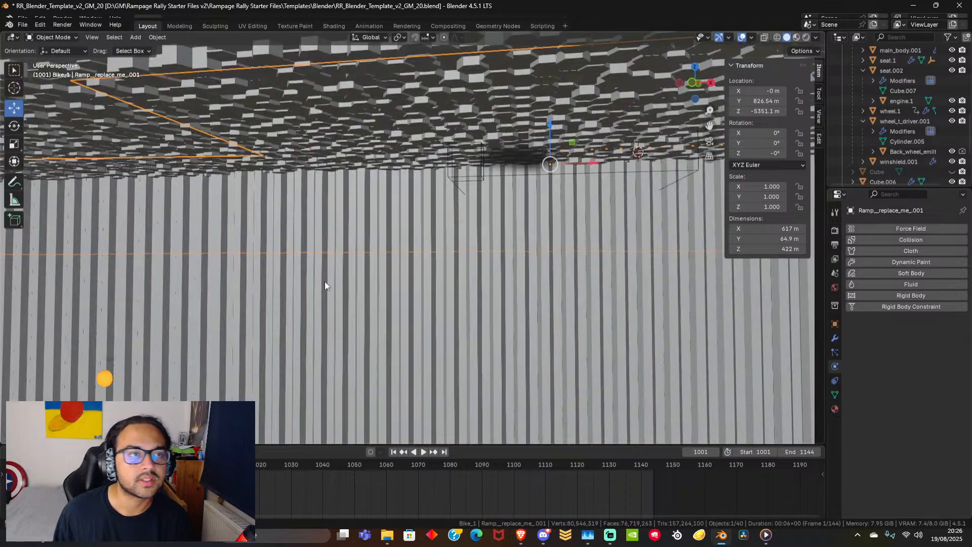
middle_click_drag(421, 243, 403, 268)
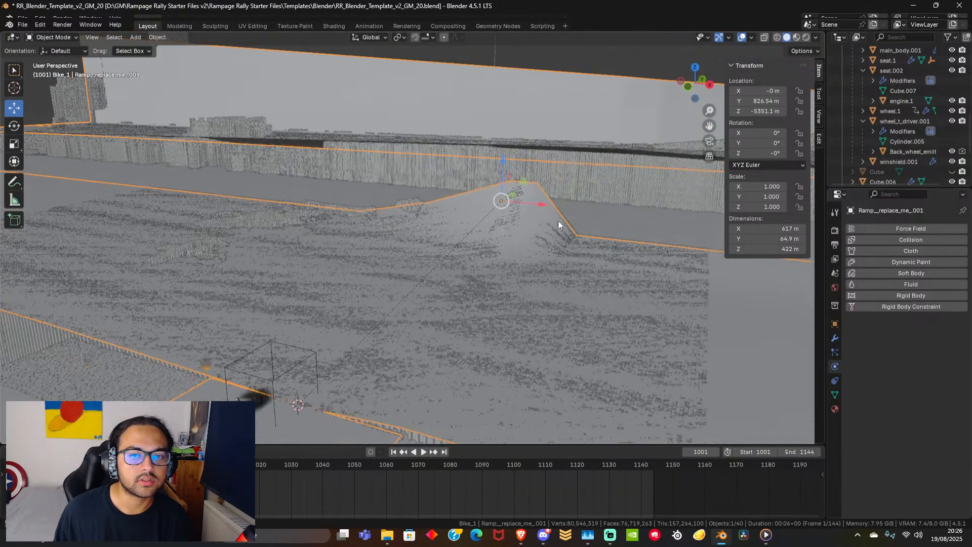
scroll(916, 102, "up", 10)
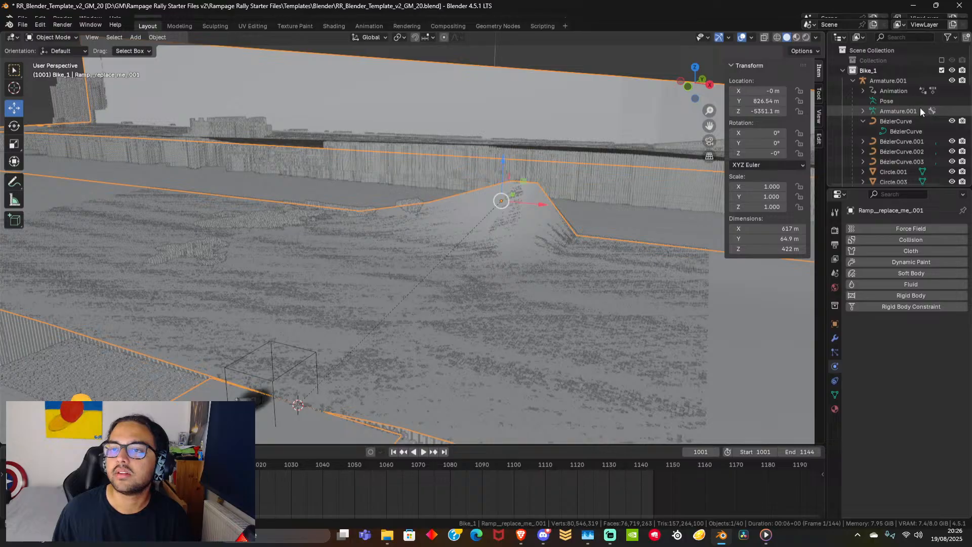
left_click(843, 70)
left_click(843, 90)
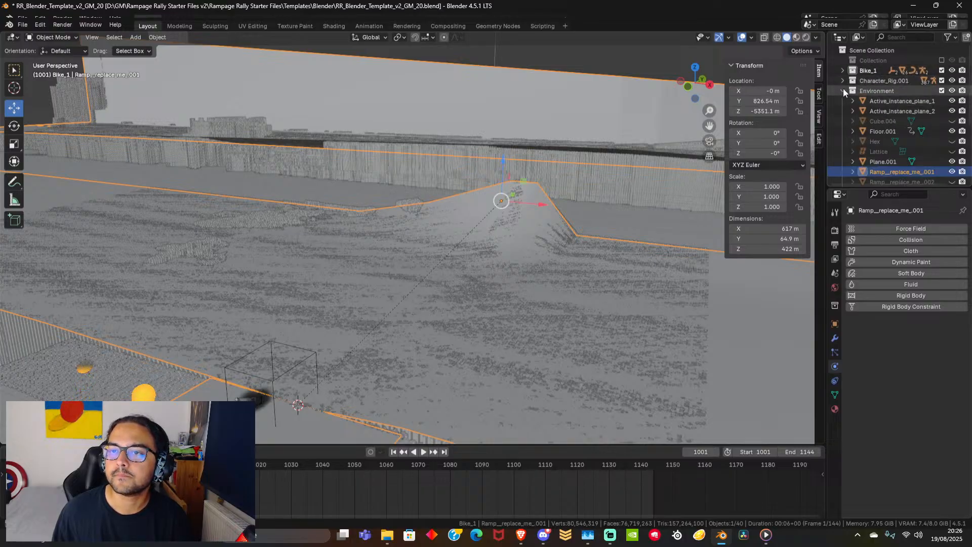
left_click(952, 172)
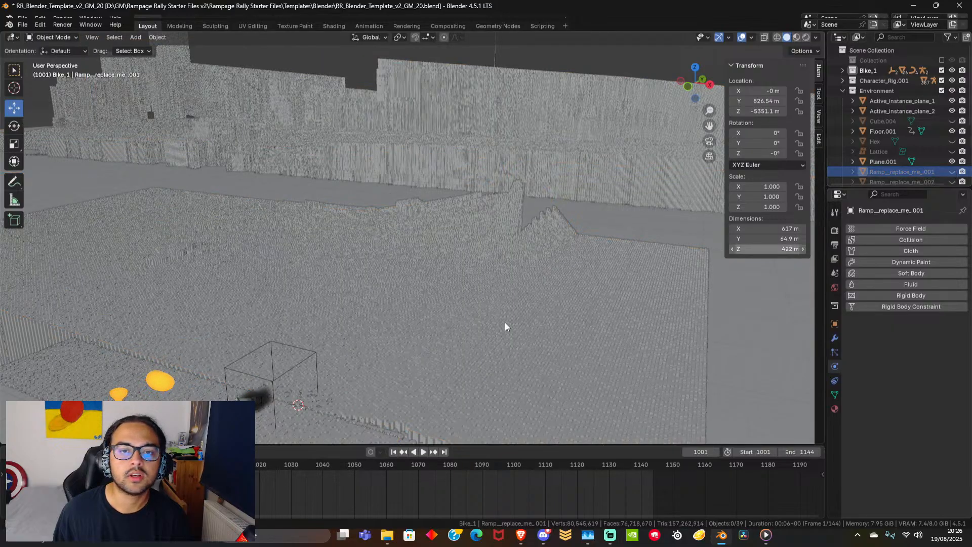
scroll(488, 344, "down", 4)
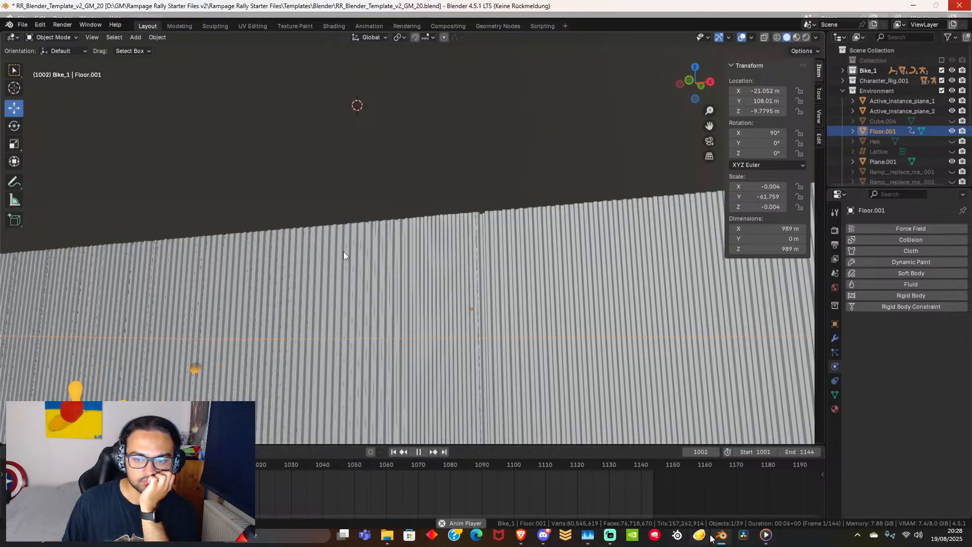
Switch to Task Manager to end the unresponsive Blender task, and close Task Manager.
left_click(587, 535)
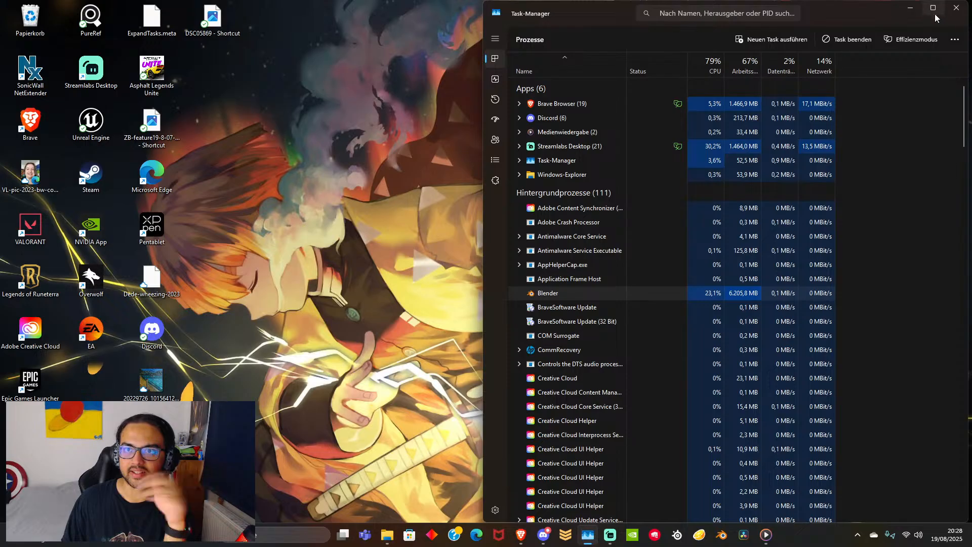
left_click(956, 7)
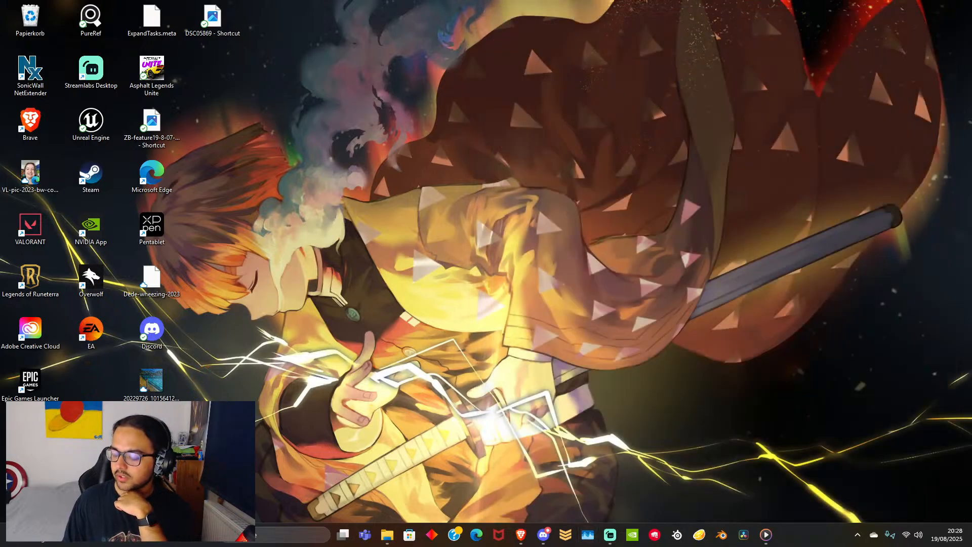